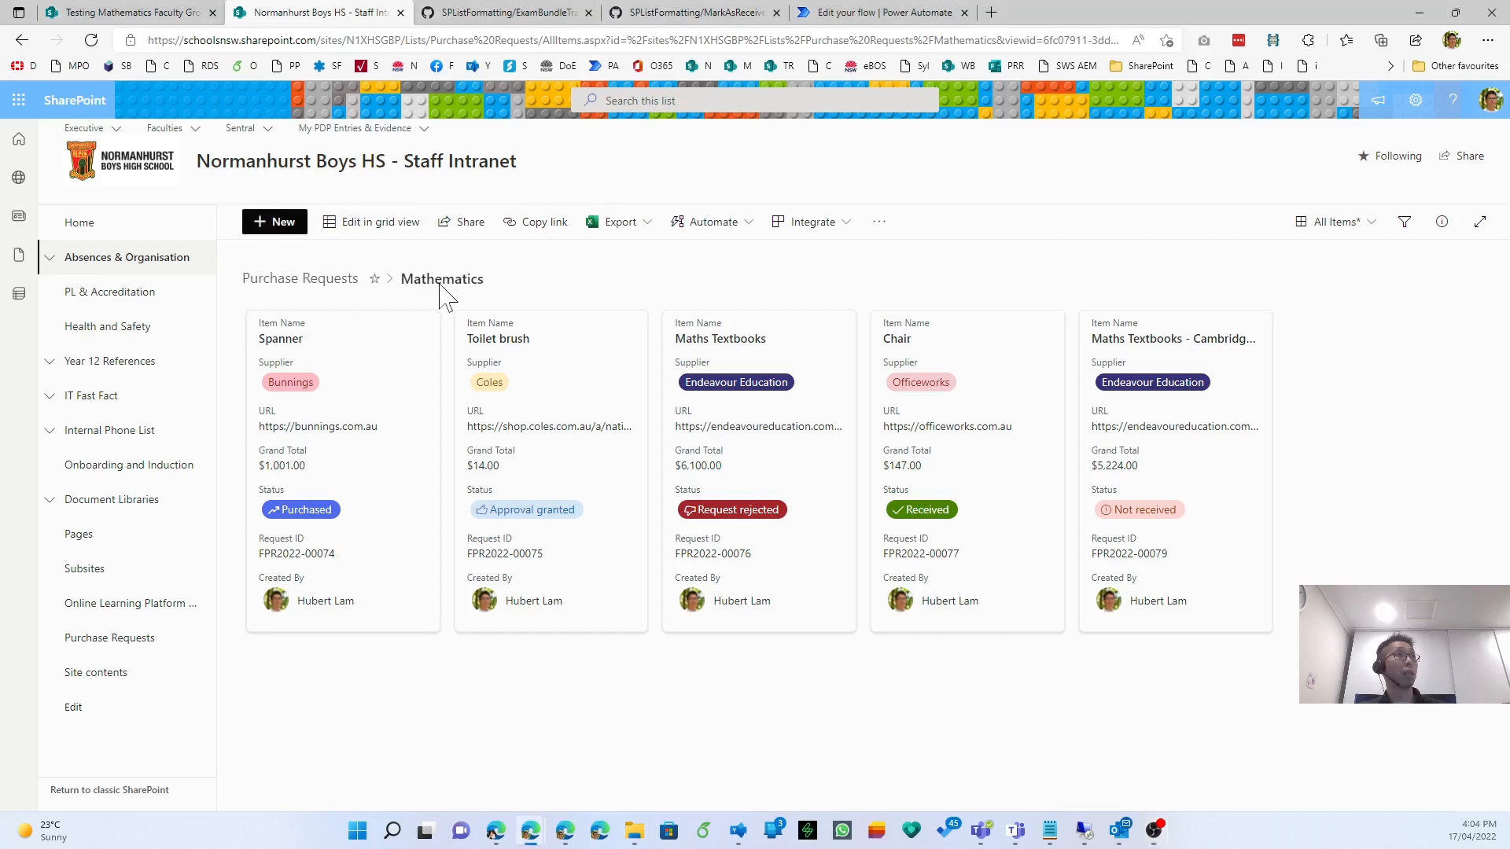
Start a new purchase request in the Mathematics folder and set Office as the party making the purchase.
click(272, 224)
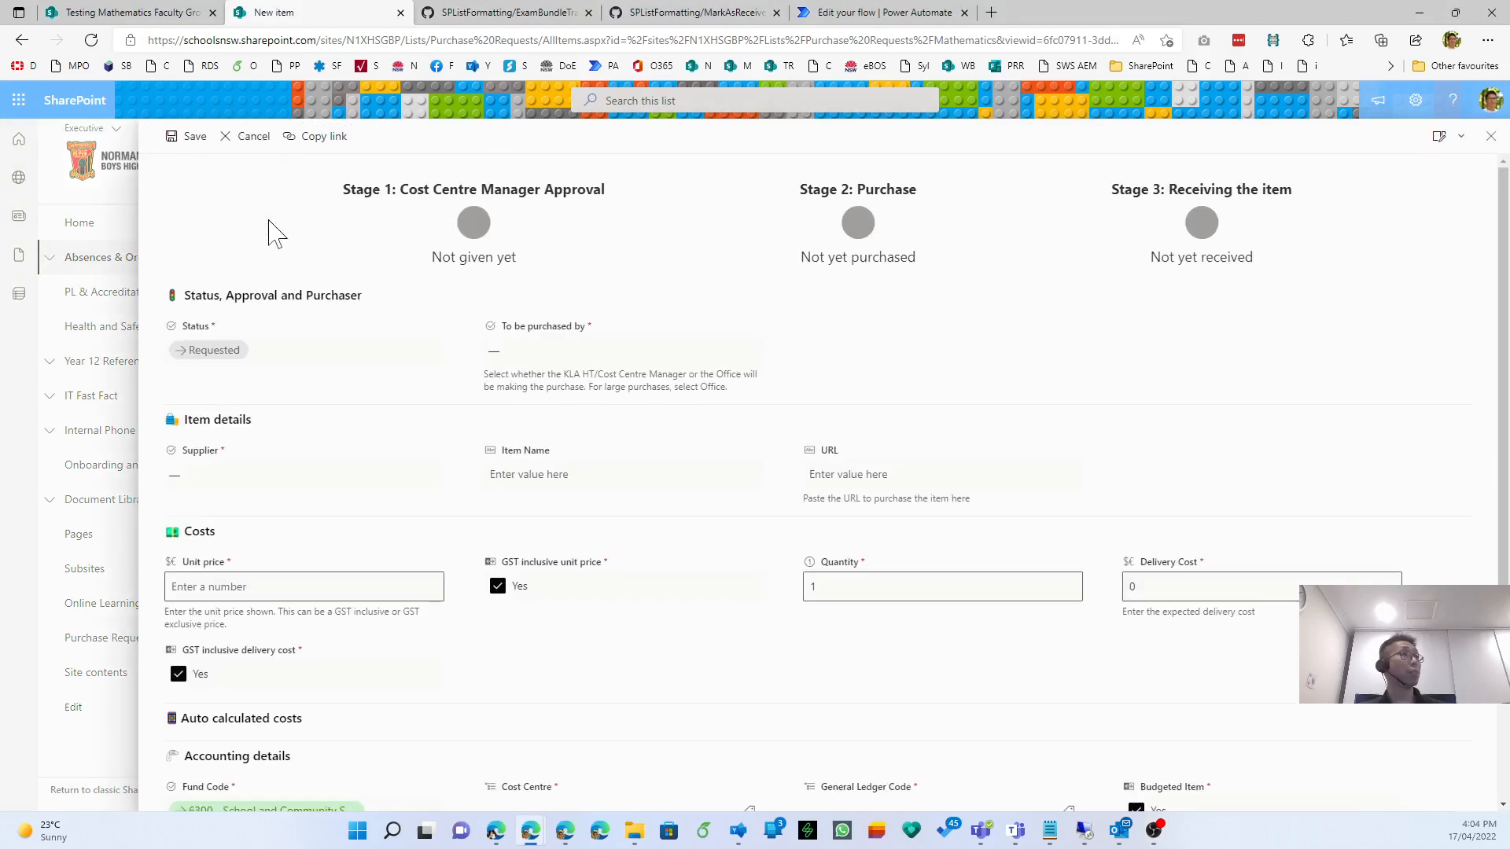
click(282, 363)
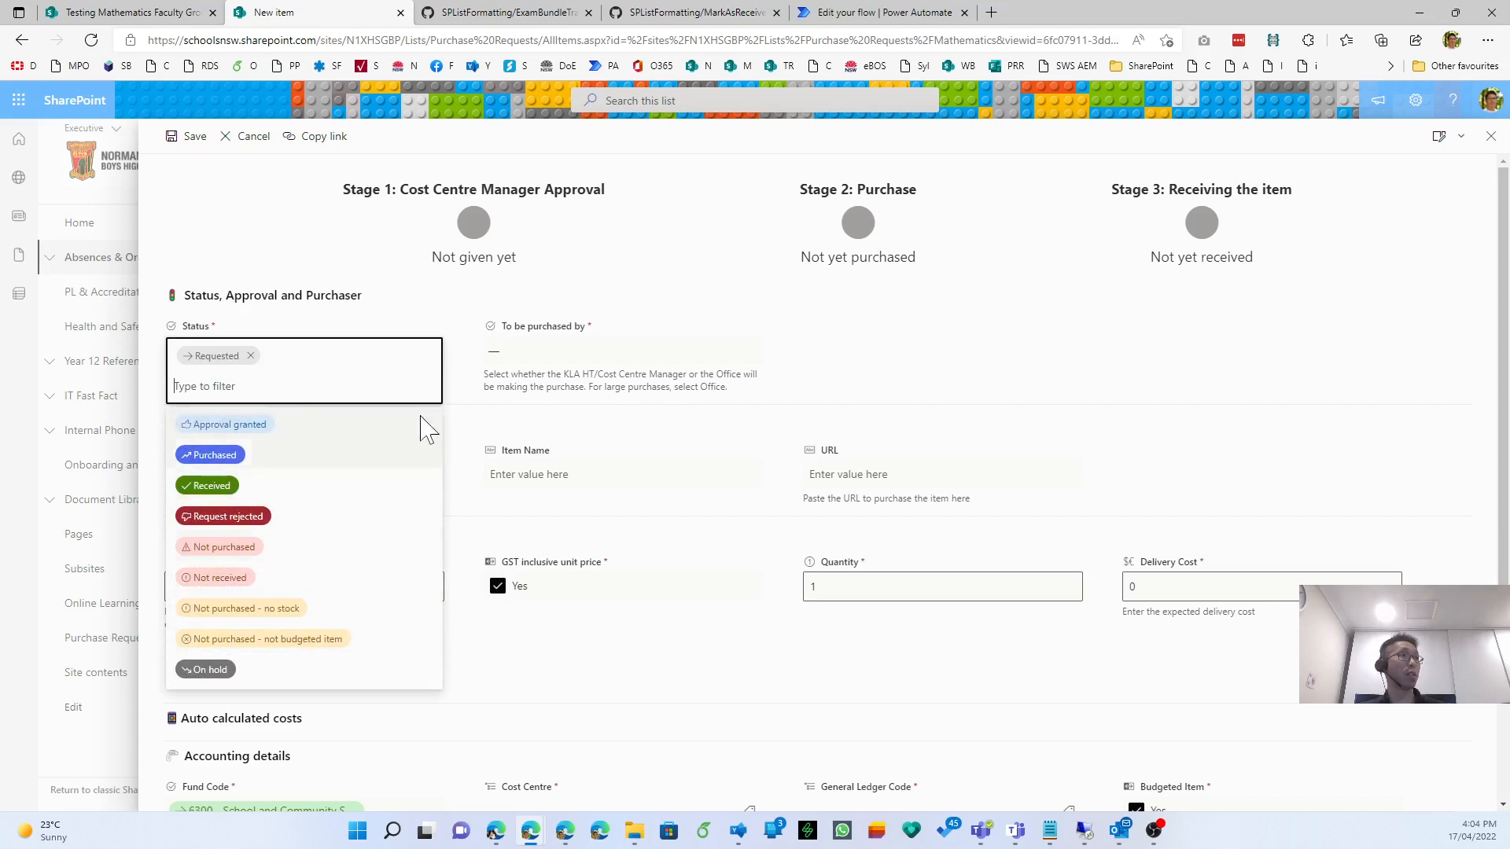
click(569, 355)
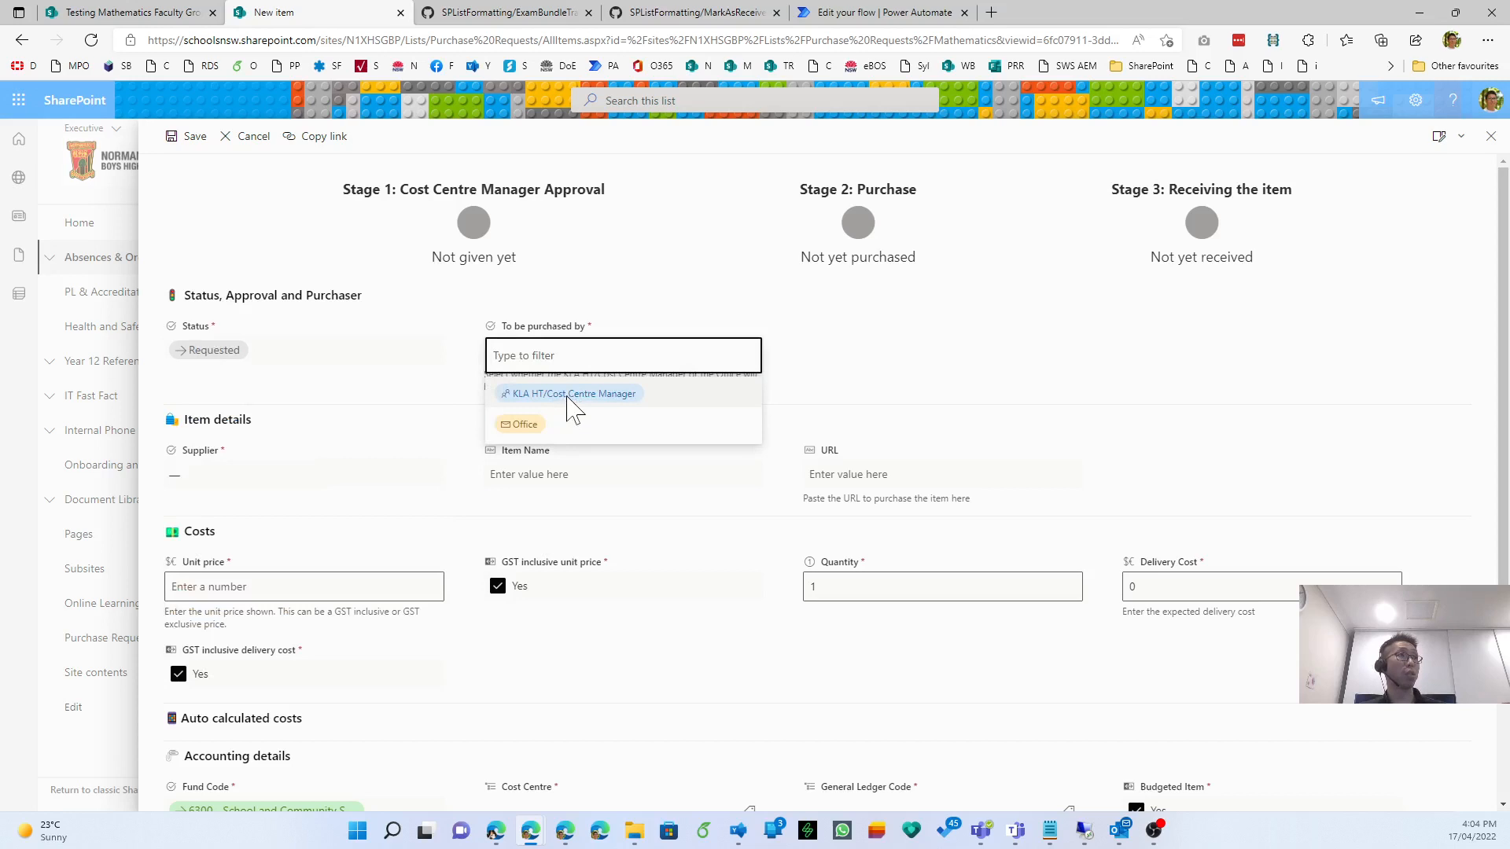
click(571, 402)
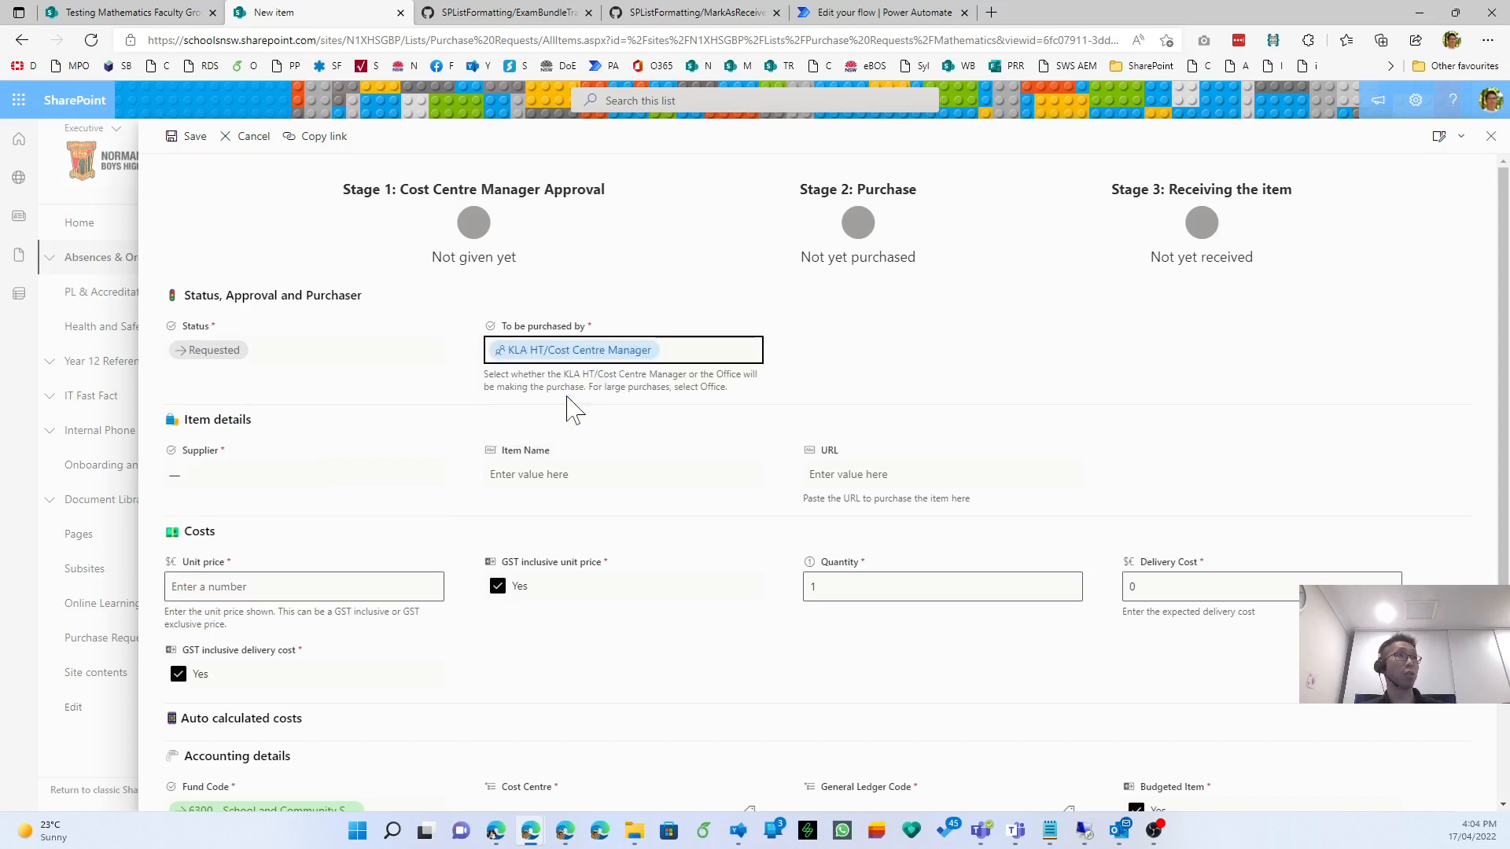
click(714, 352)
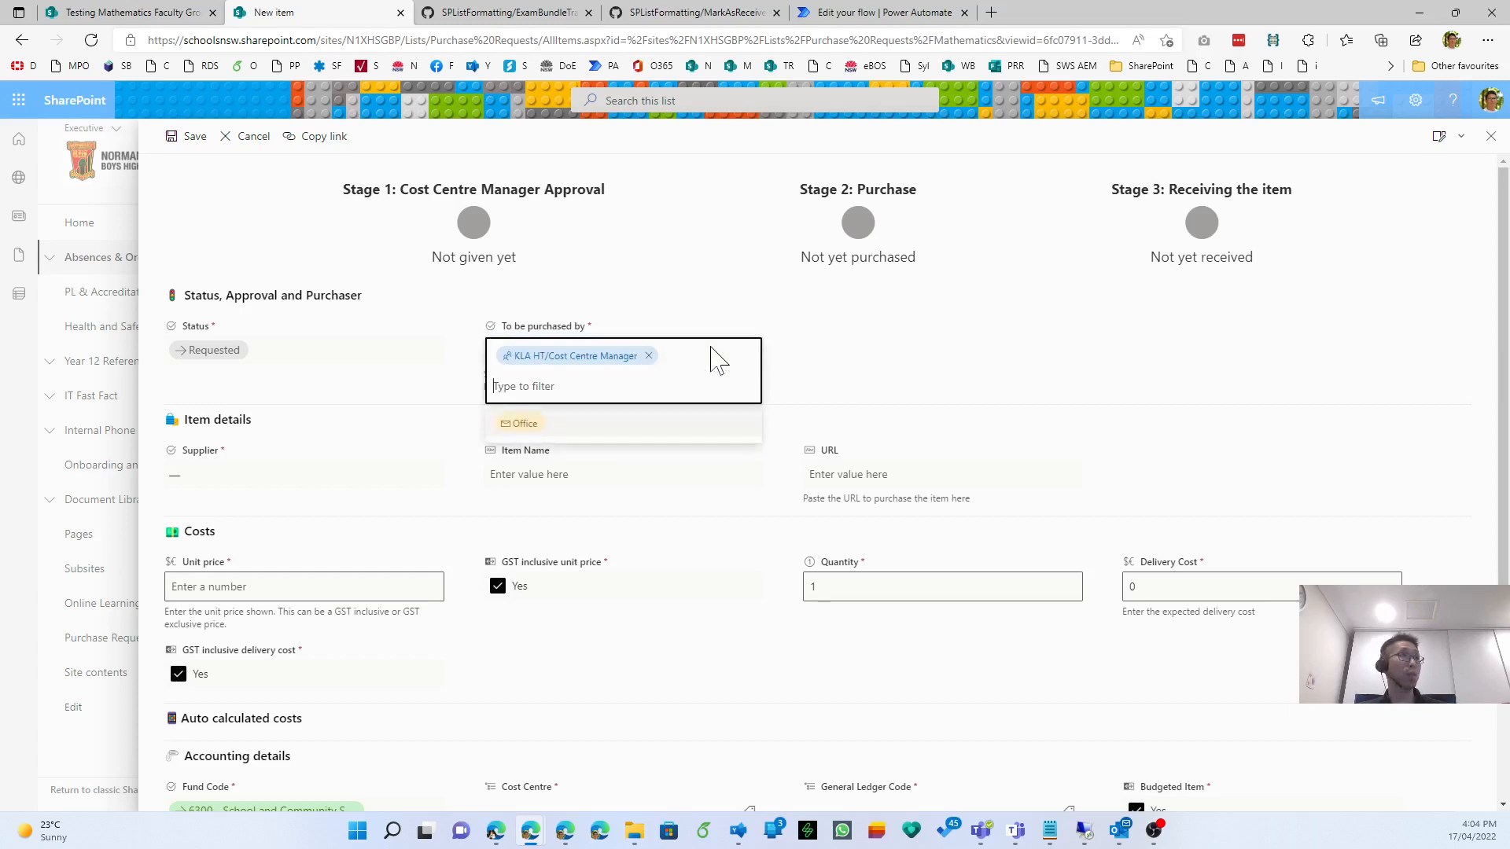
click(639, 435)
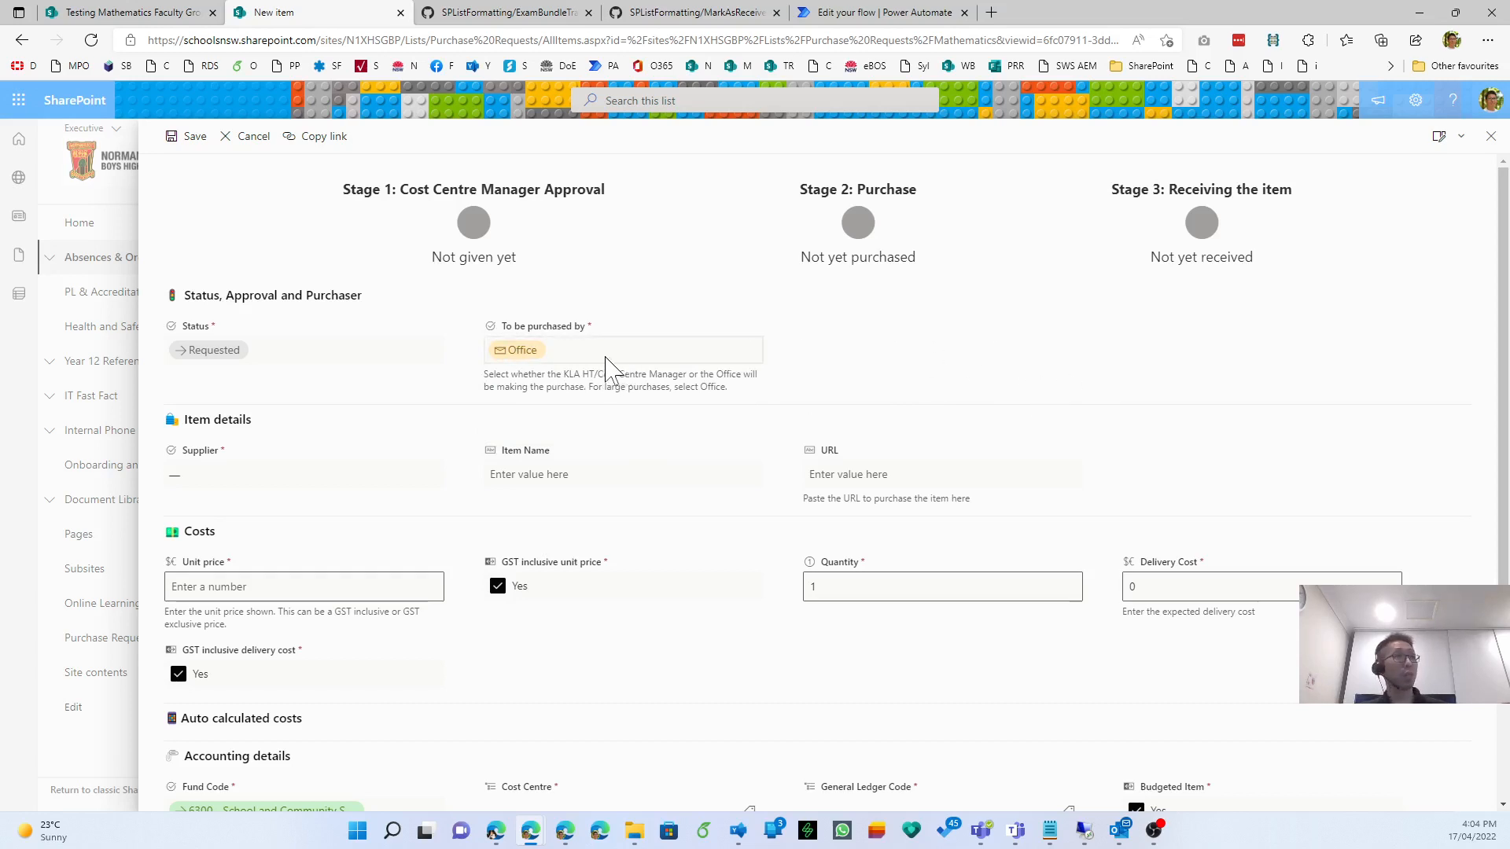
click(537, 350)
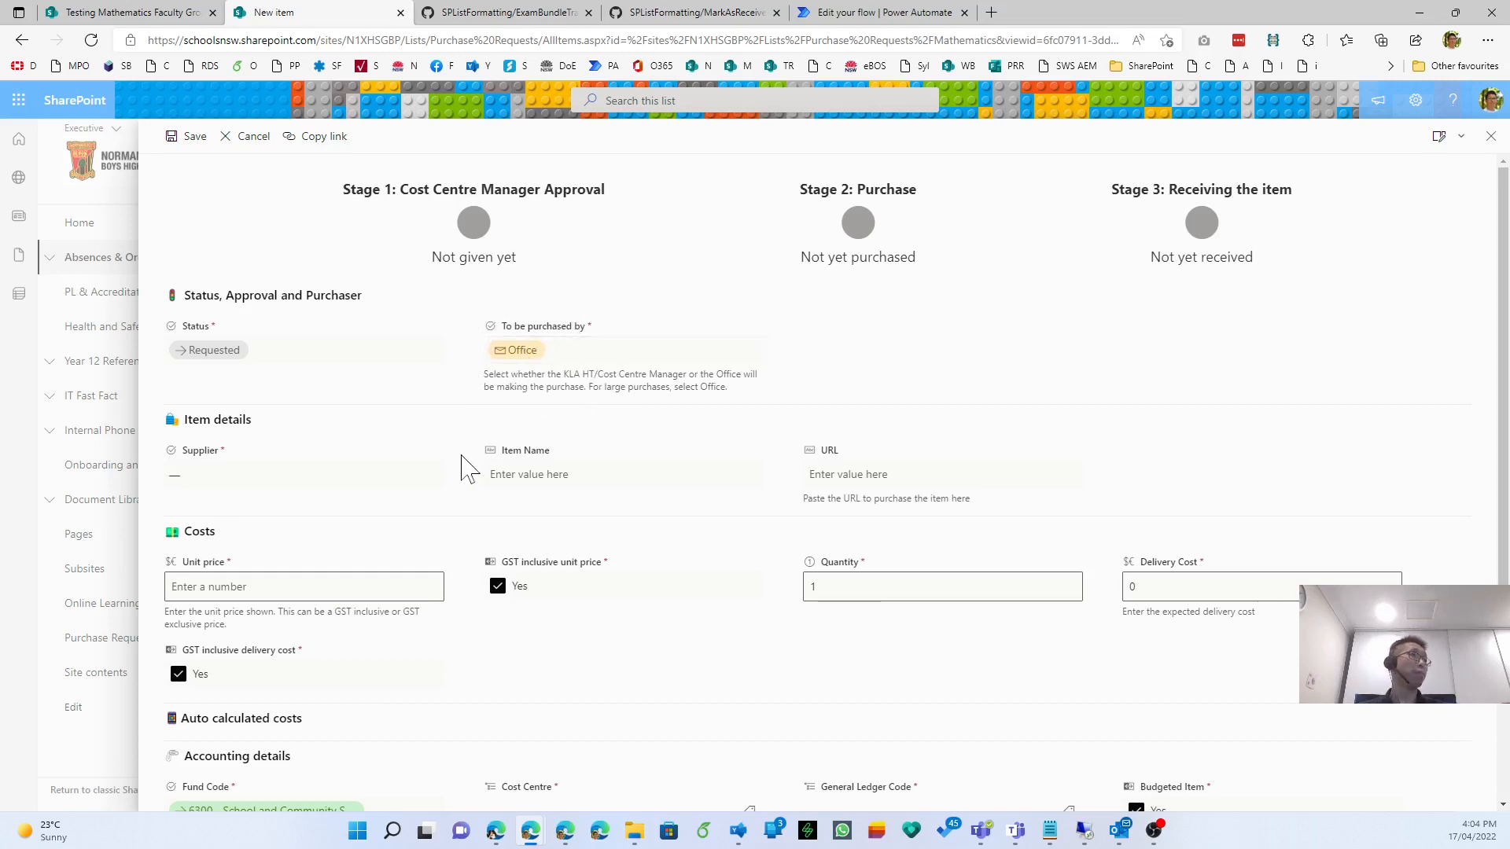
Choose winc as the supplier in the item details.
click(401, 478)
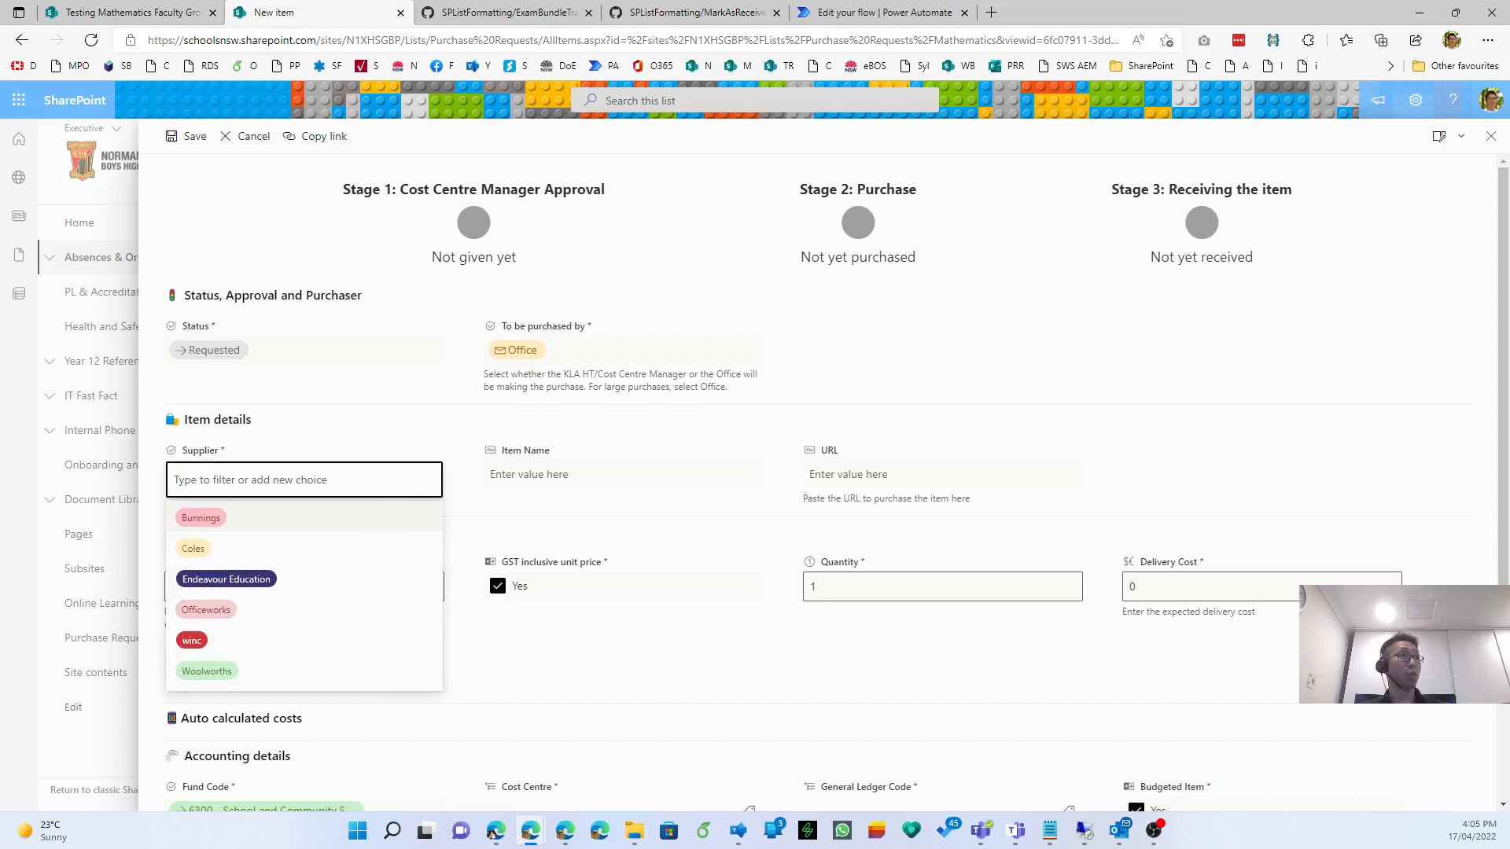
click(385, 456)
click(380, 481)
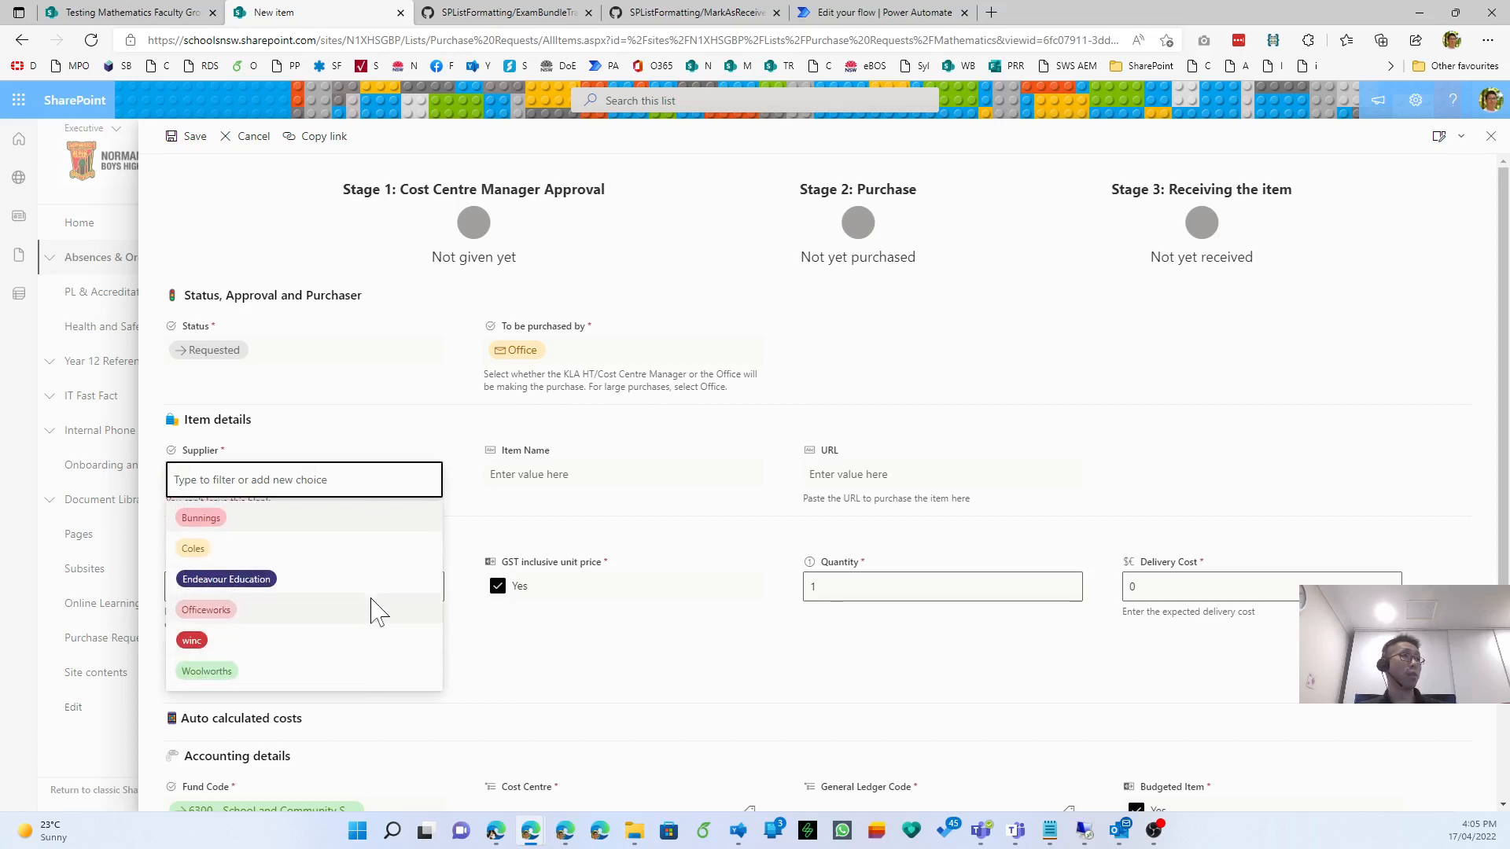
click(391, 651)
key(Tab)
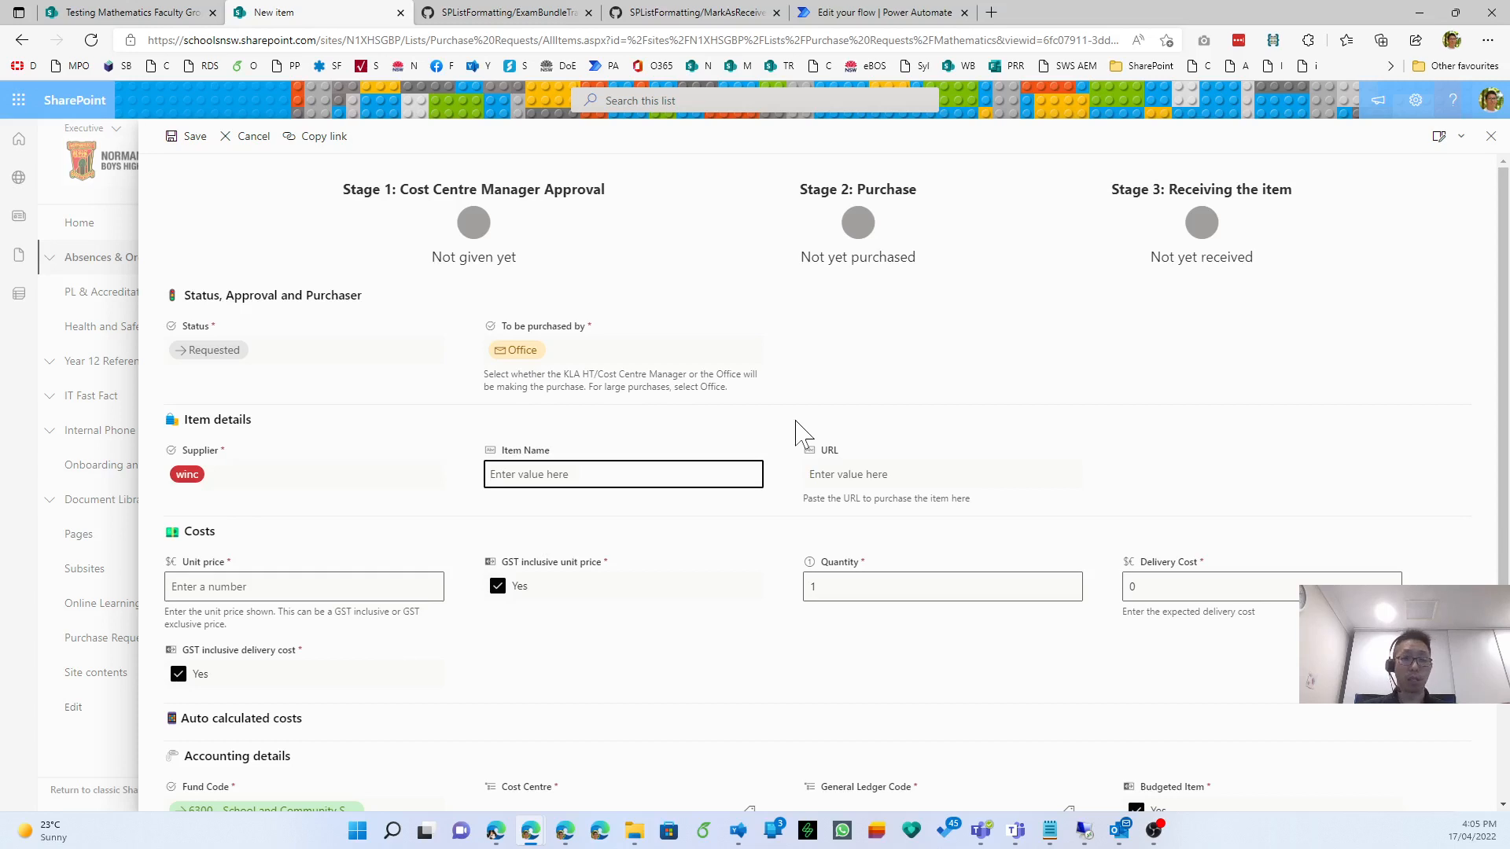
text(Whiteboard markers)
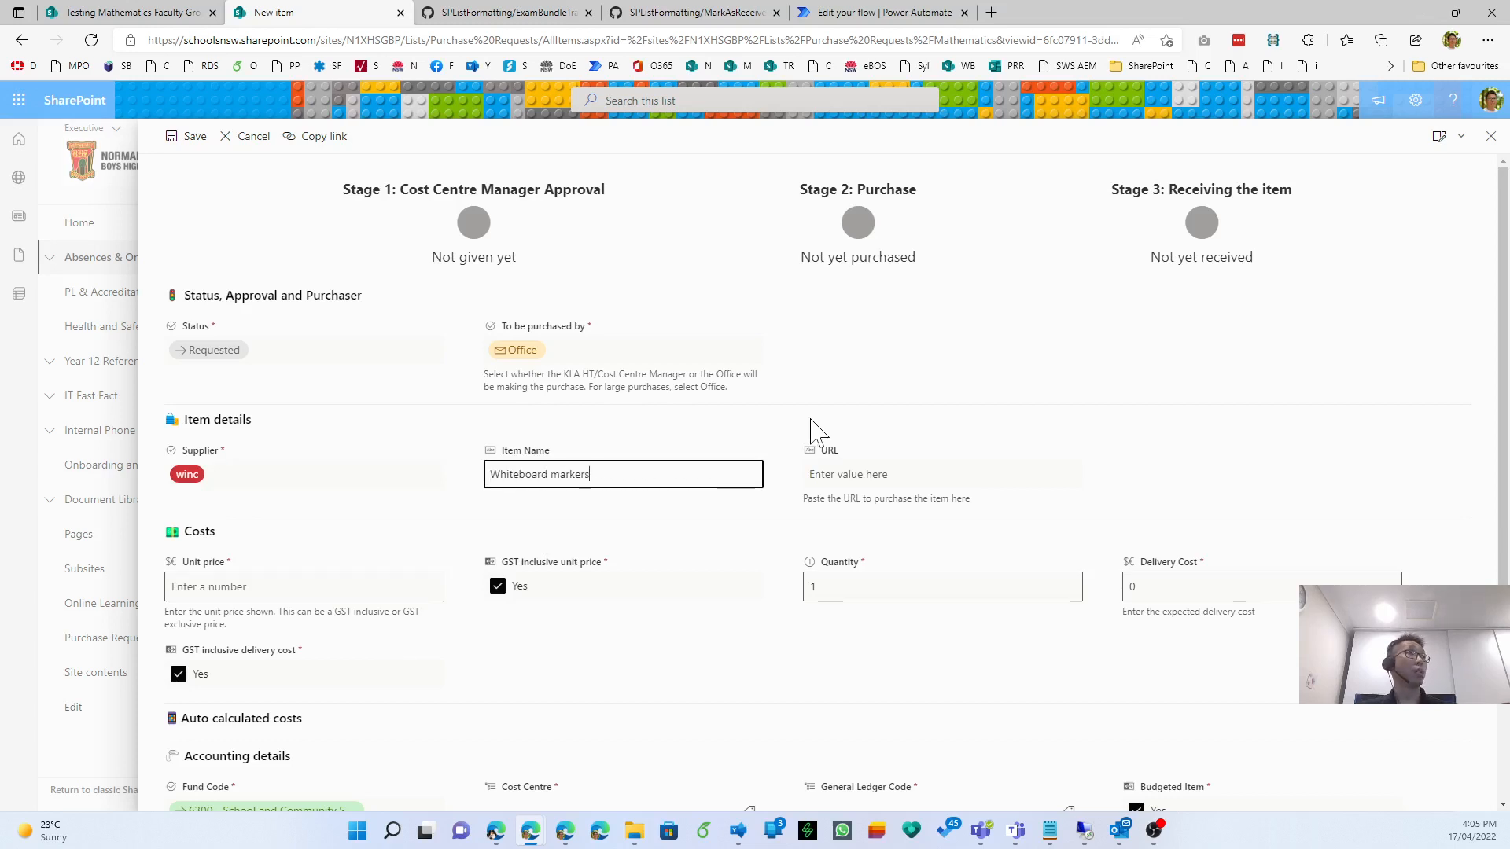
click(865, 473)
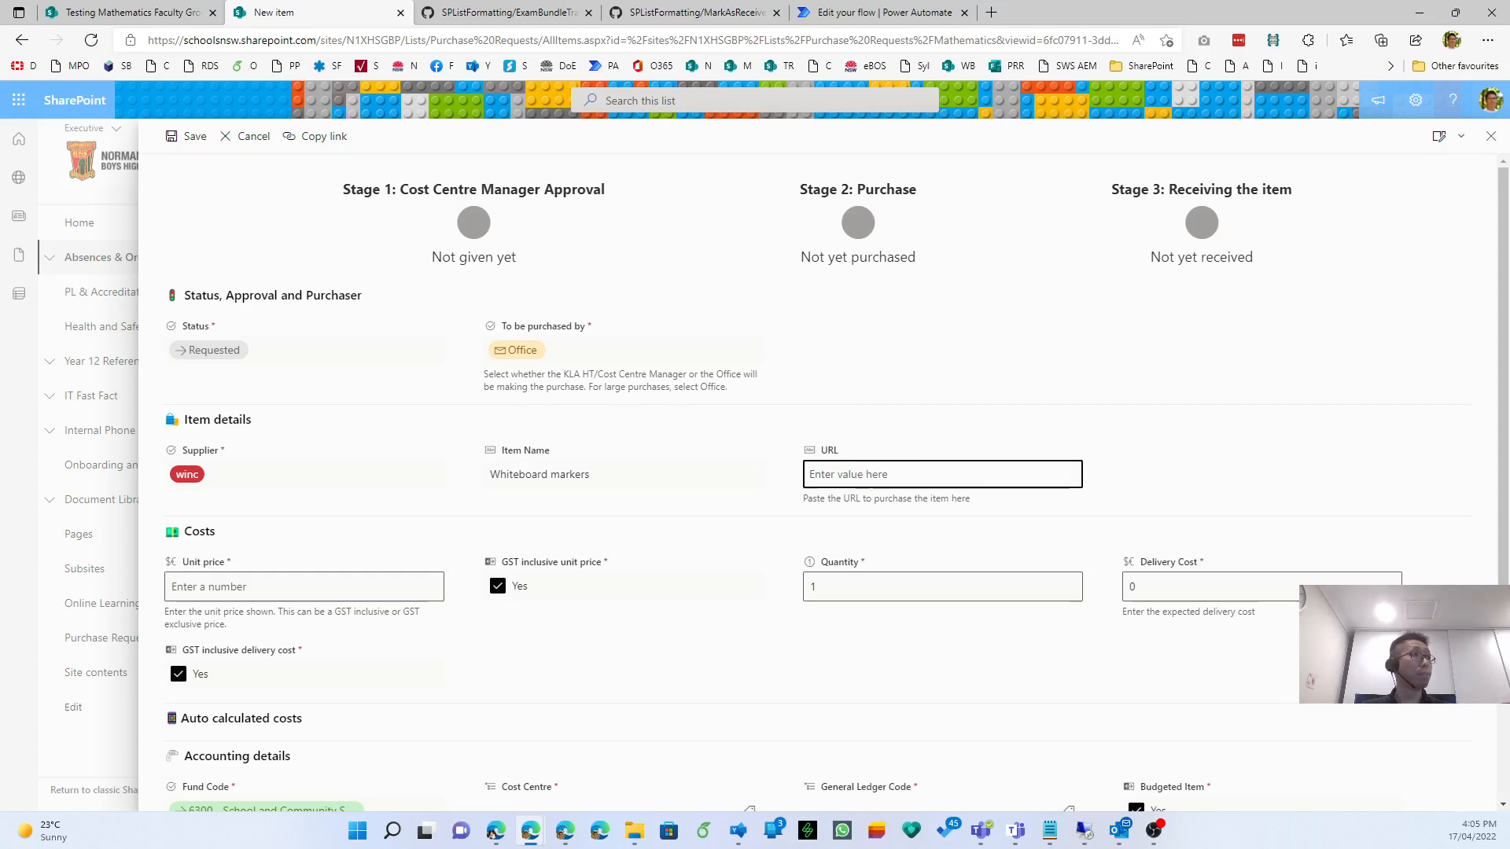
text(http)
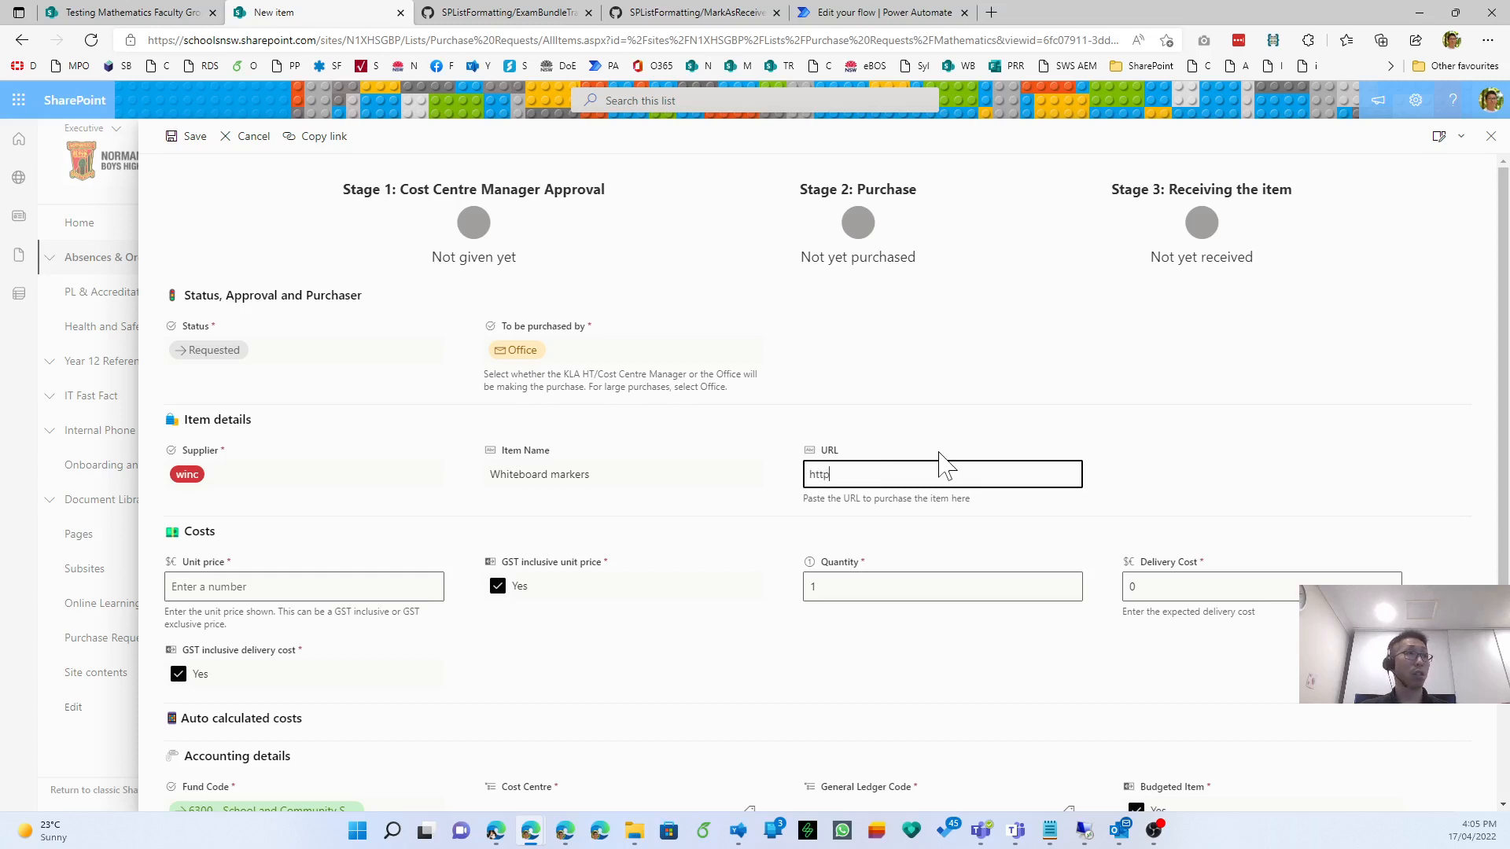
text(://www.winc.com.au)
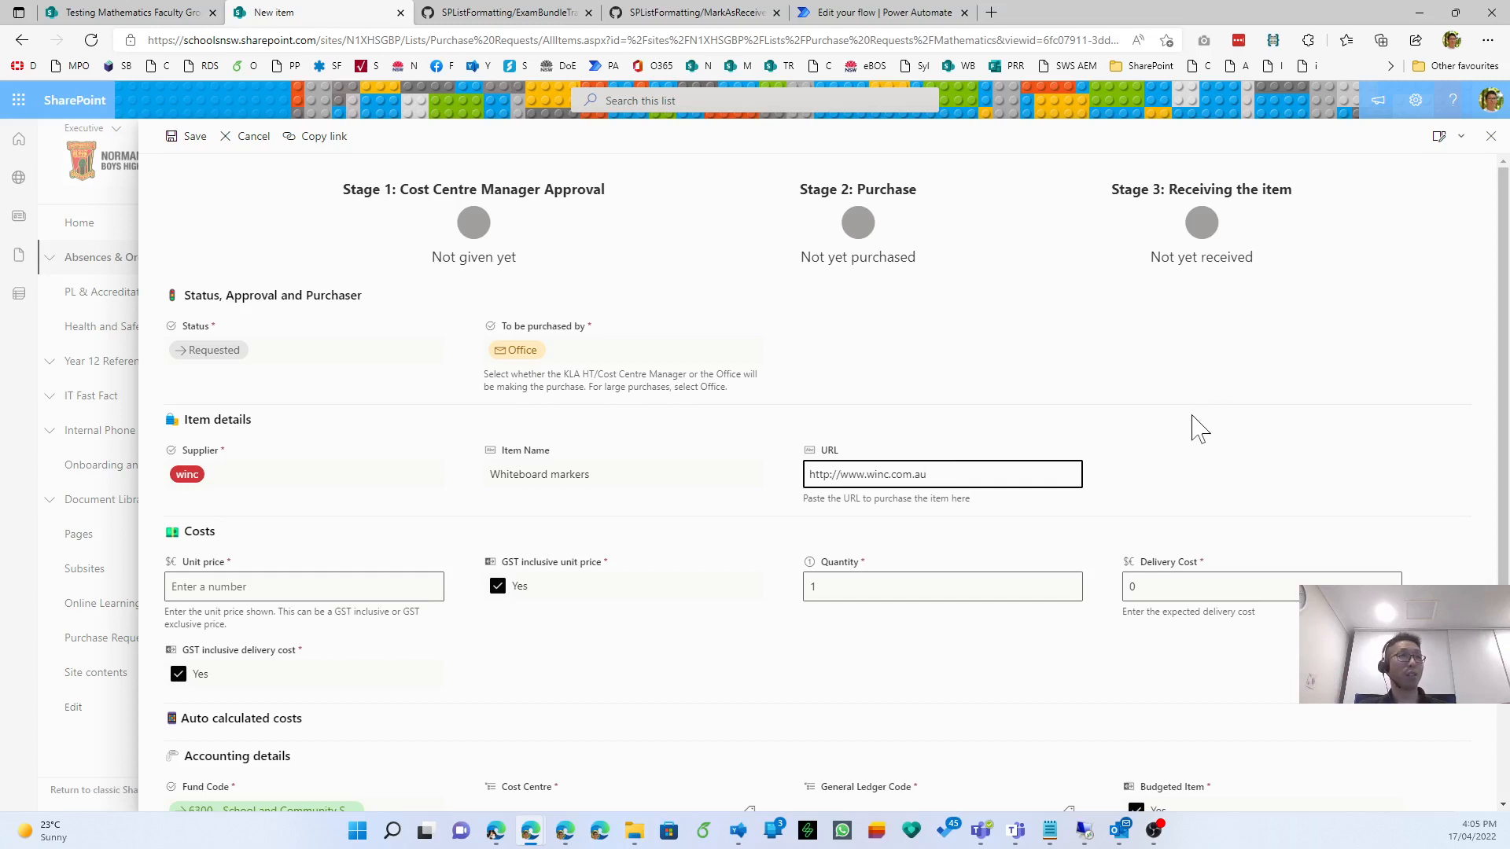
key(ctrl+a)
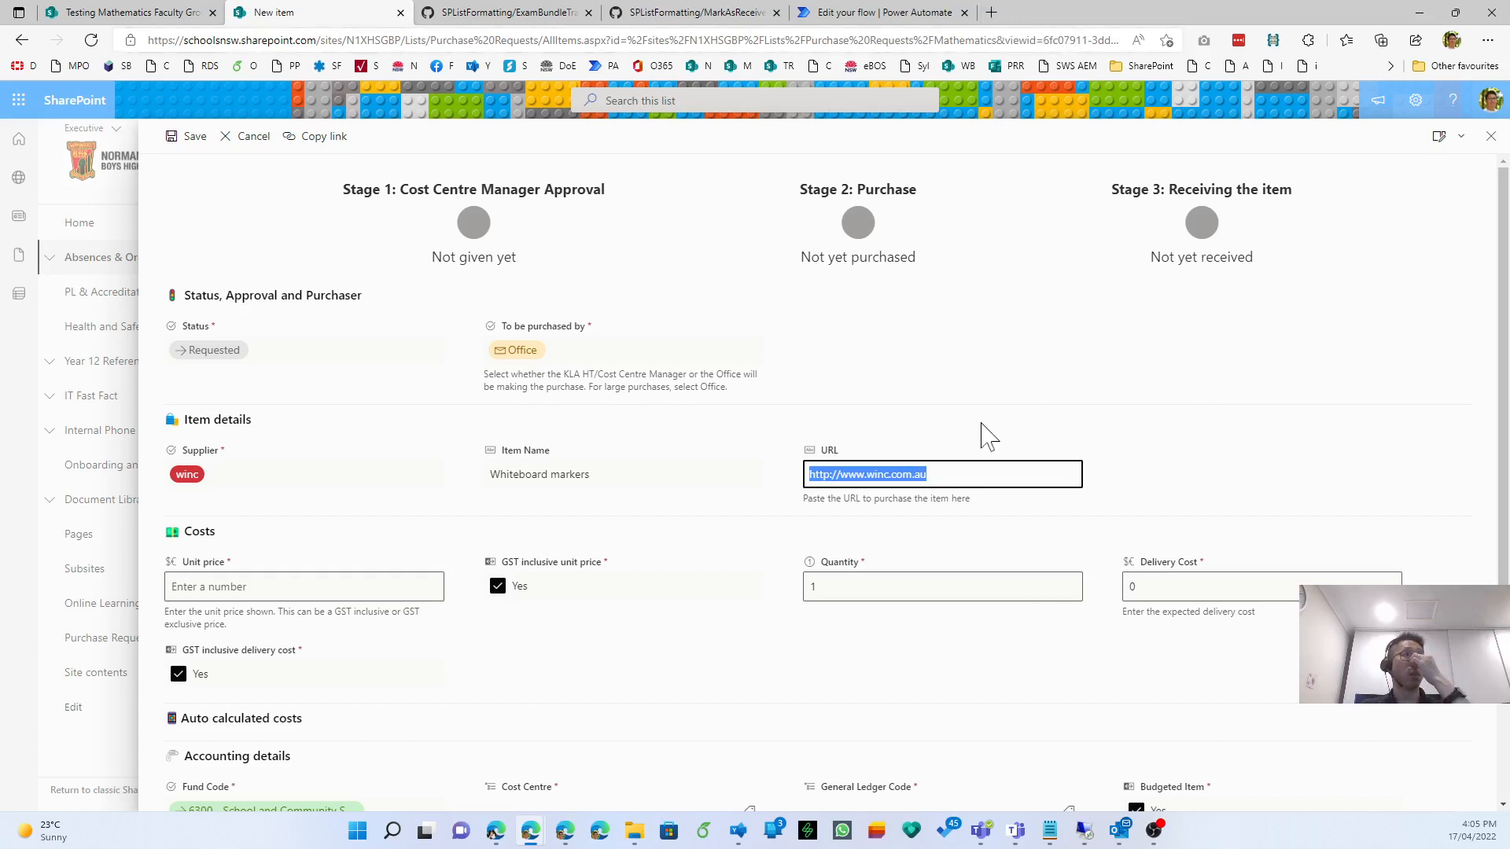
Set the unit price to 12 and mark it as not GST inclusive.
key(Tab)
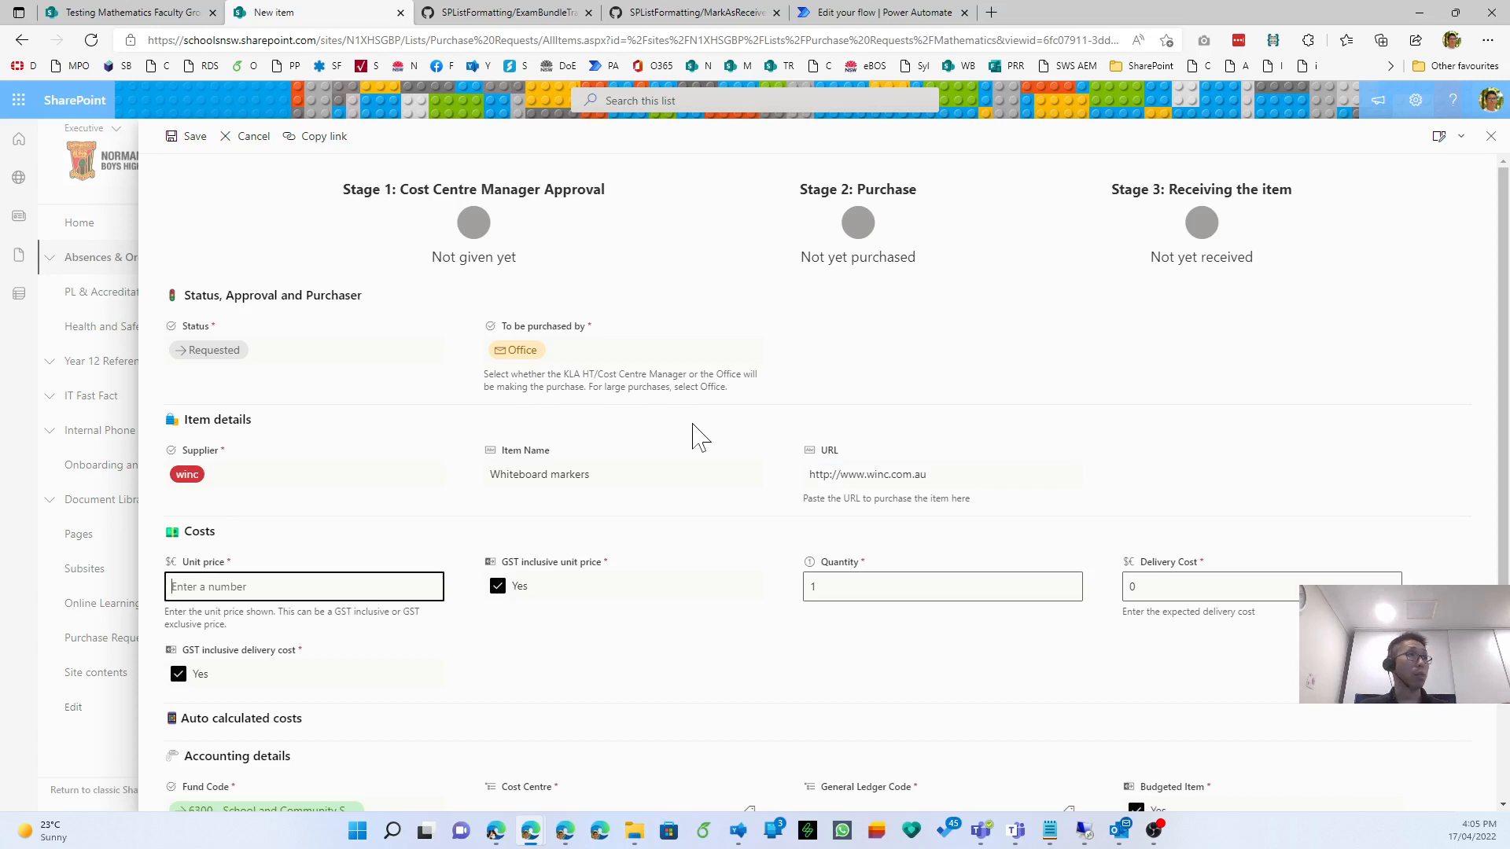
text(12)
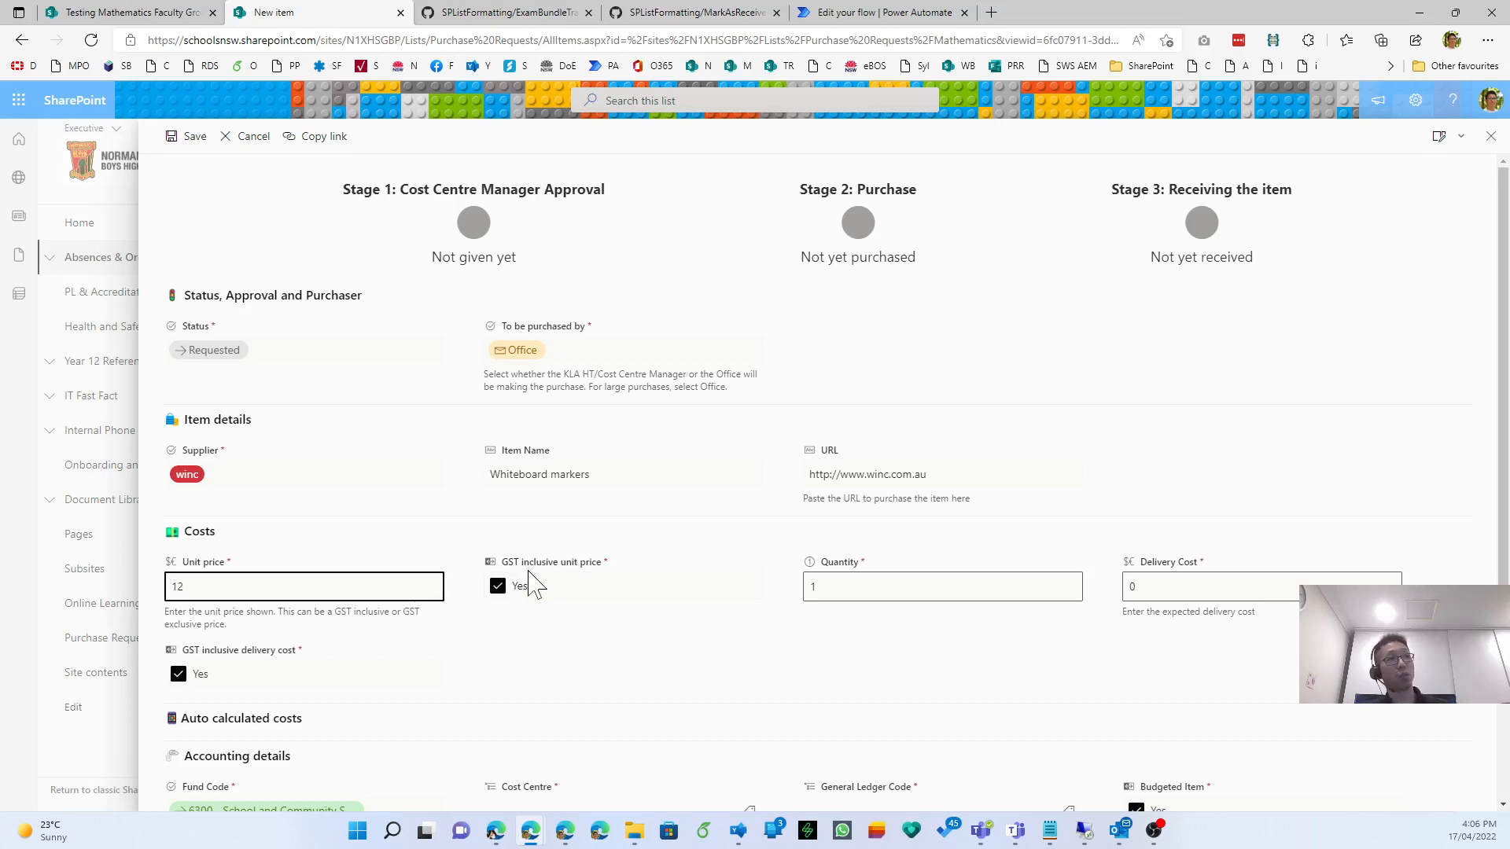
click(497, 586)
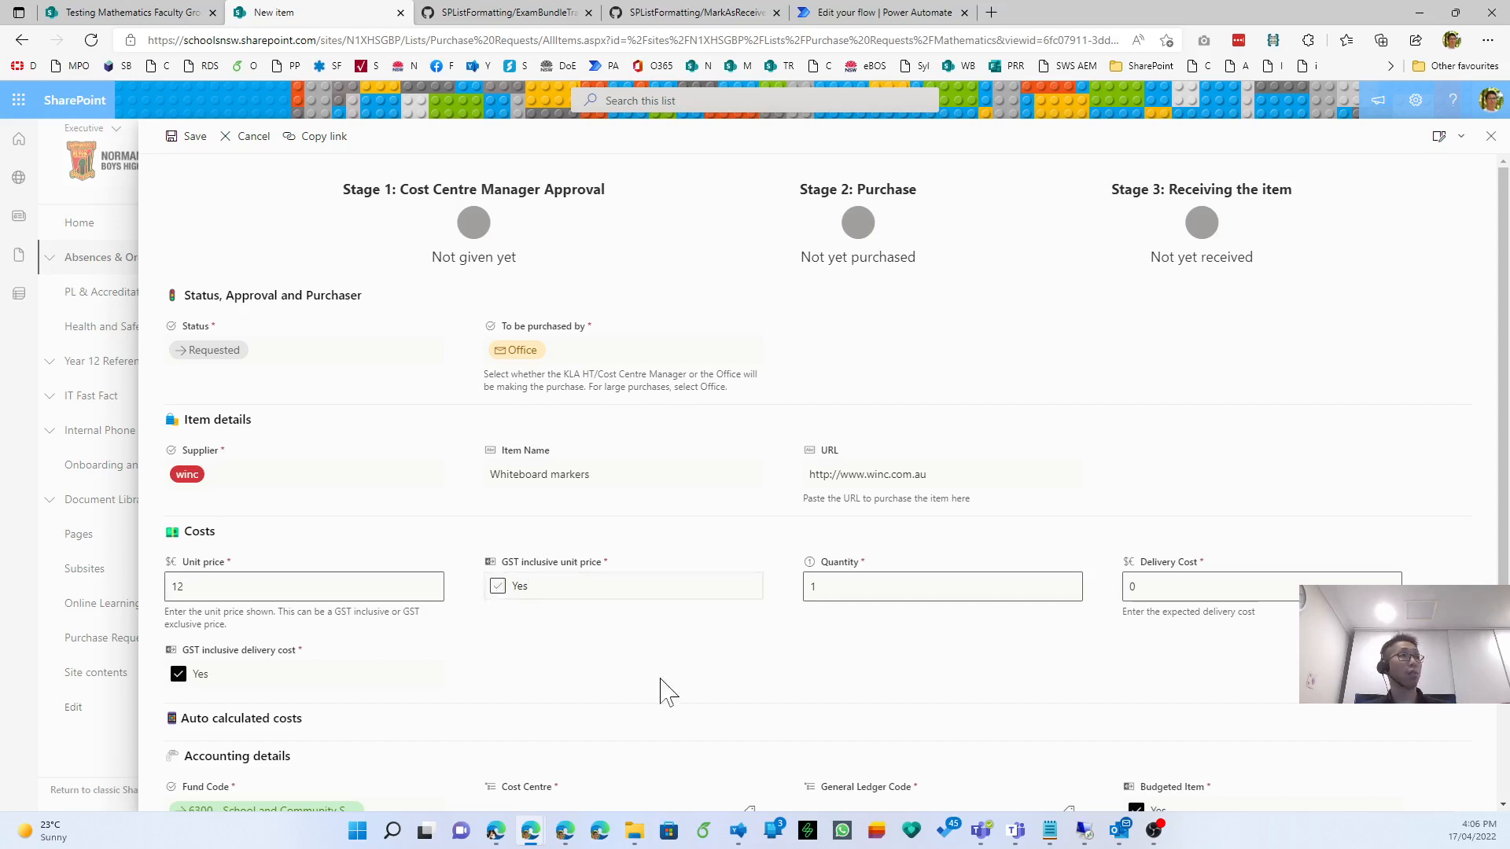
Set the quantity to 6 and the delivery cost to 6.
scroll(887, 675, down, 3)
click(976, 392)
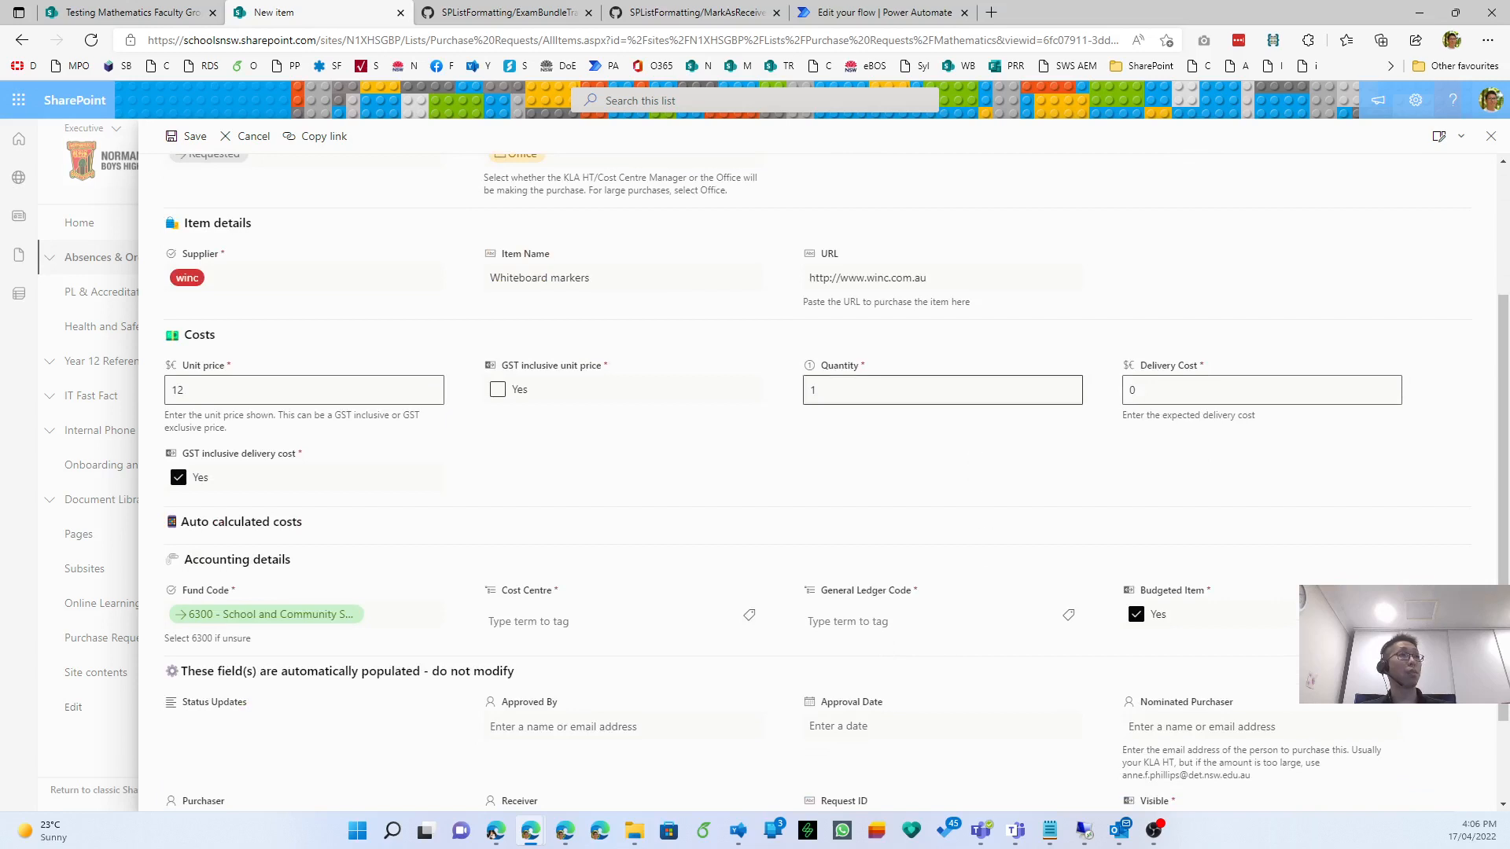
key(BackSpace)
text(6)
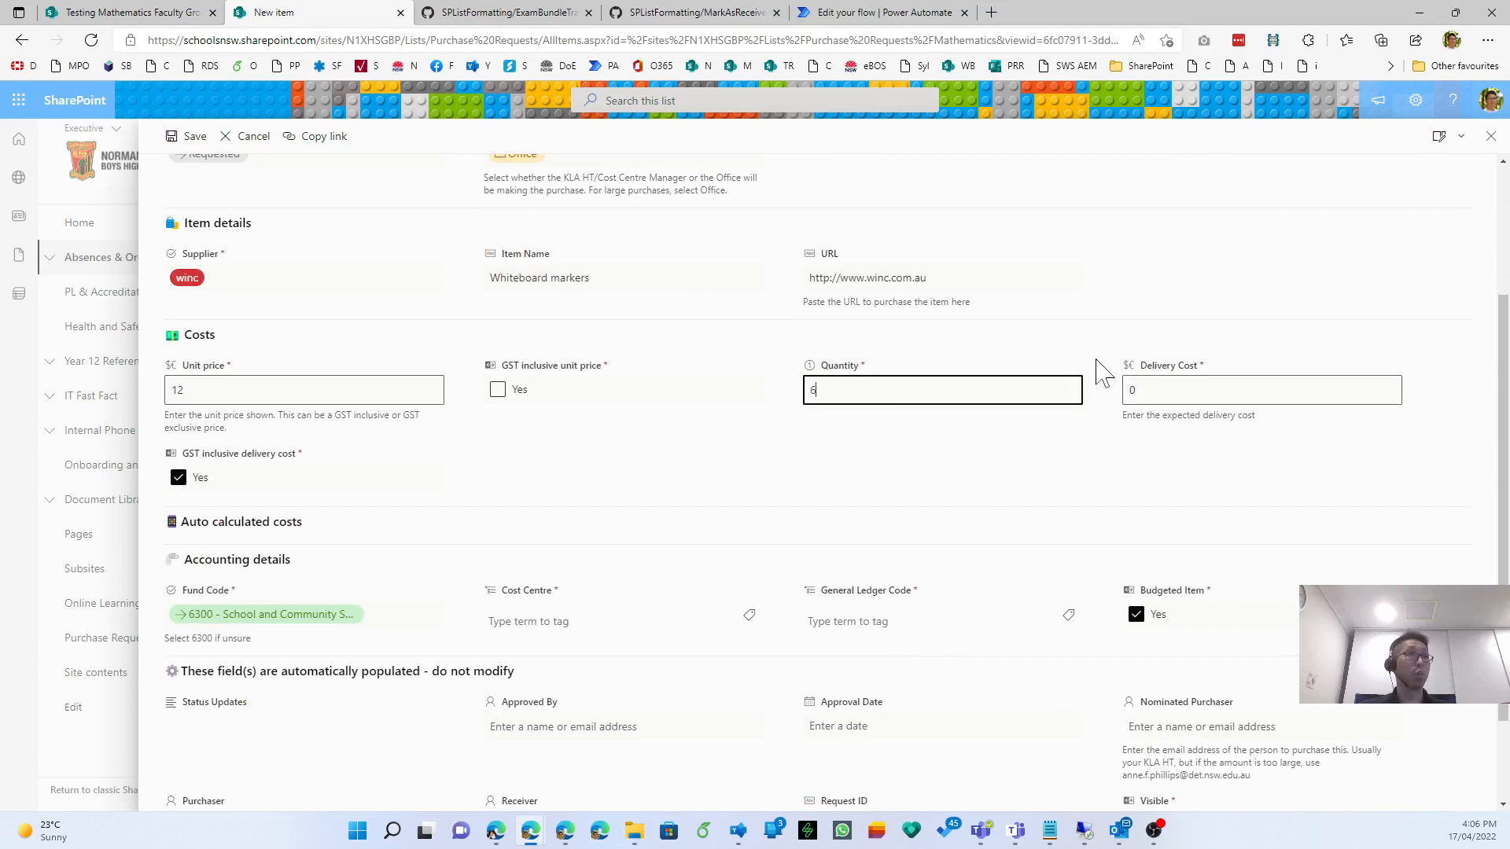
key(Tab)
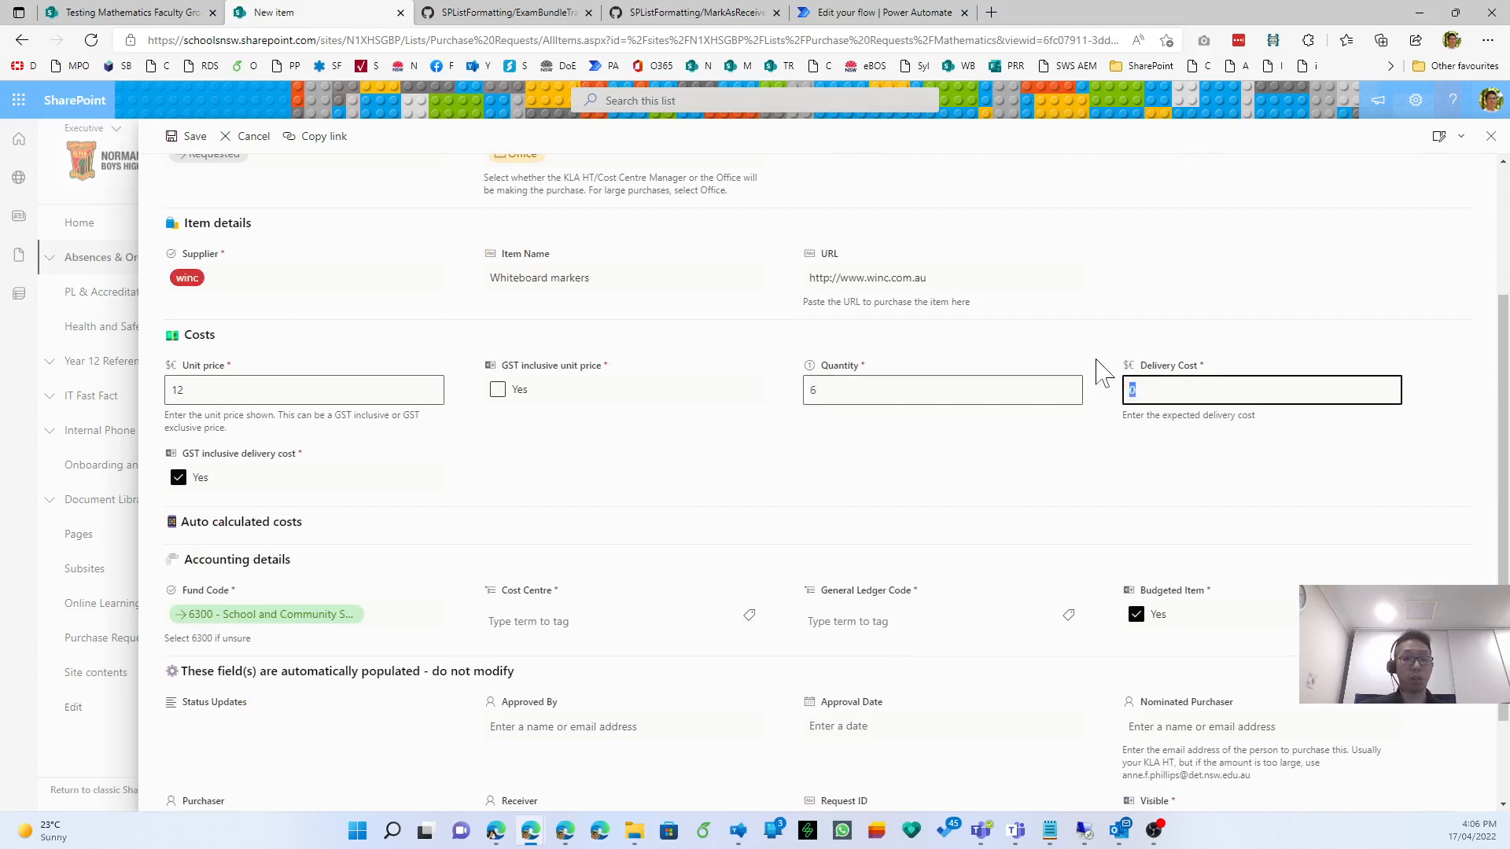
text(6)
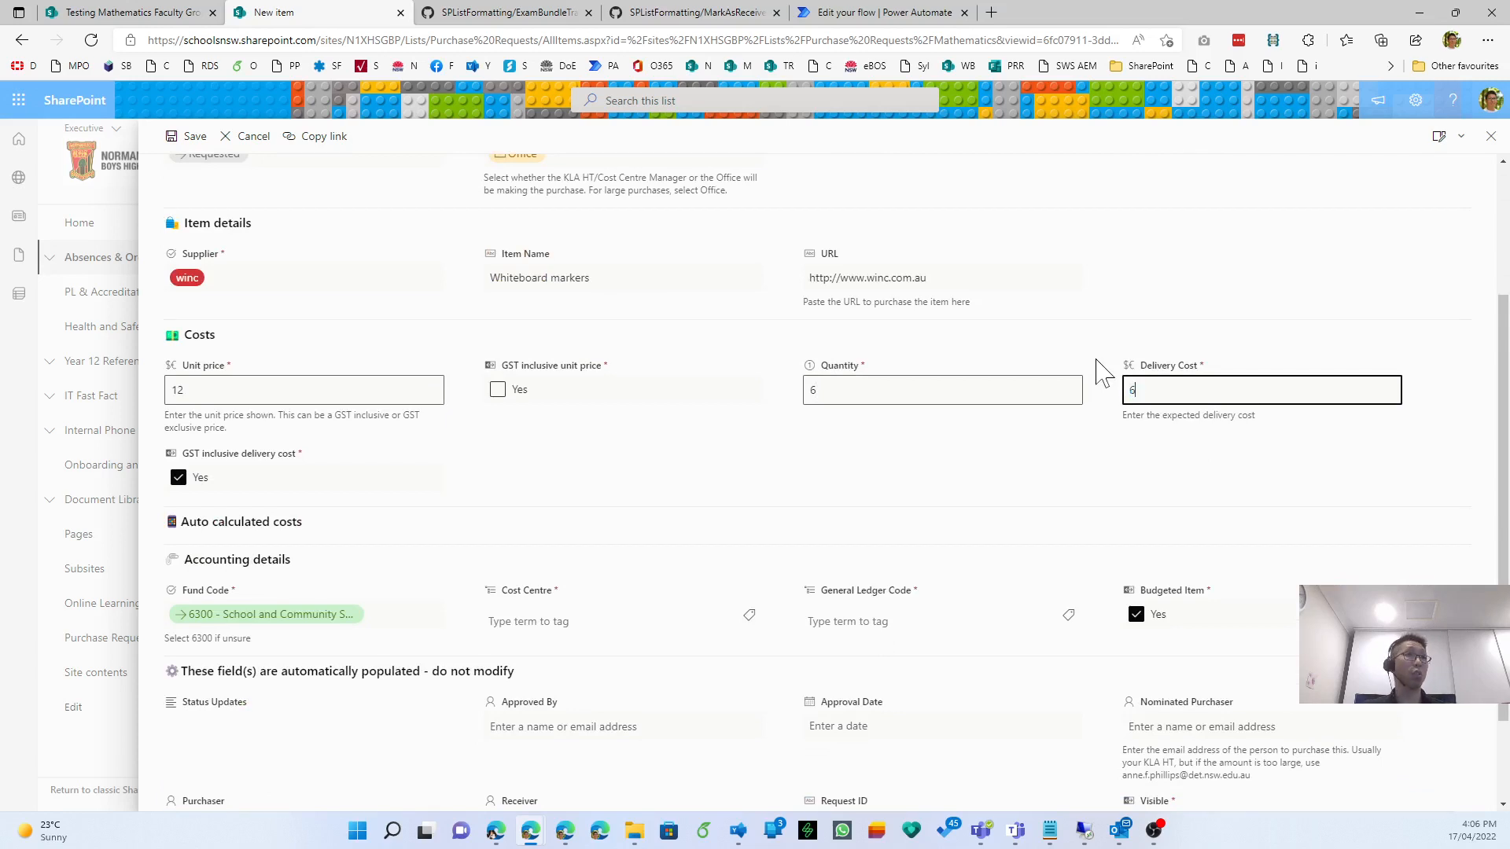
key(Tab)
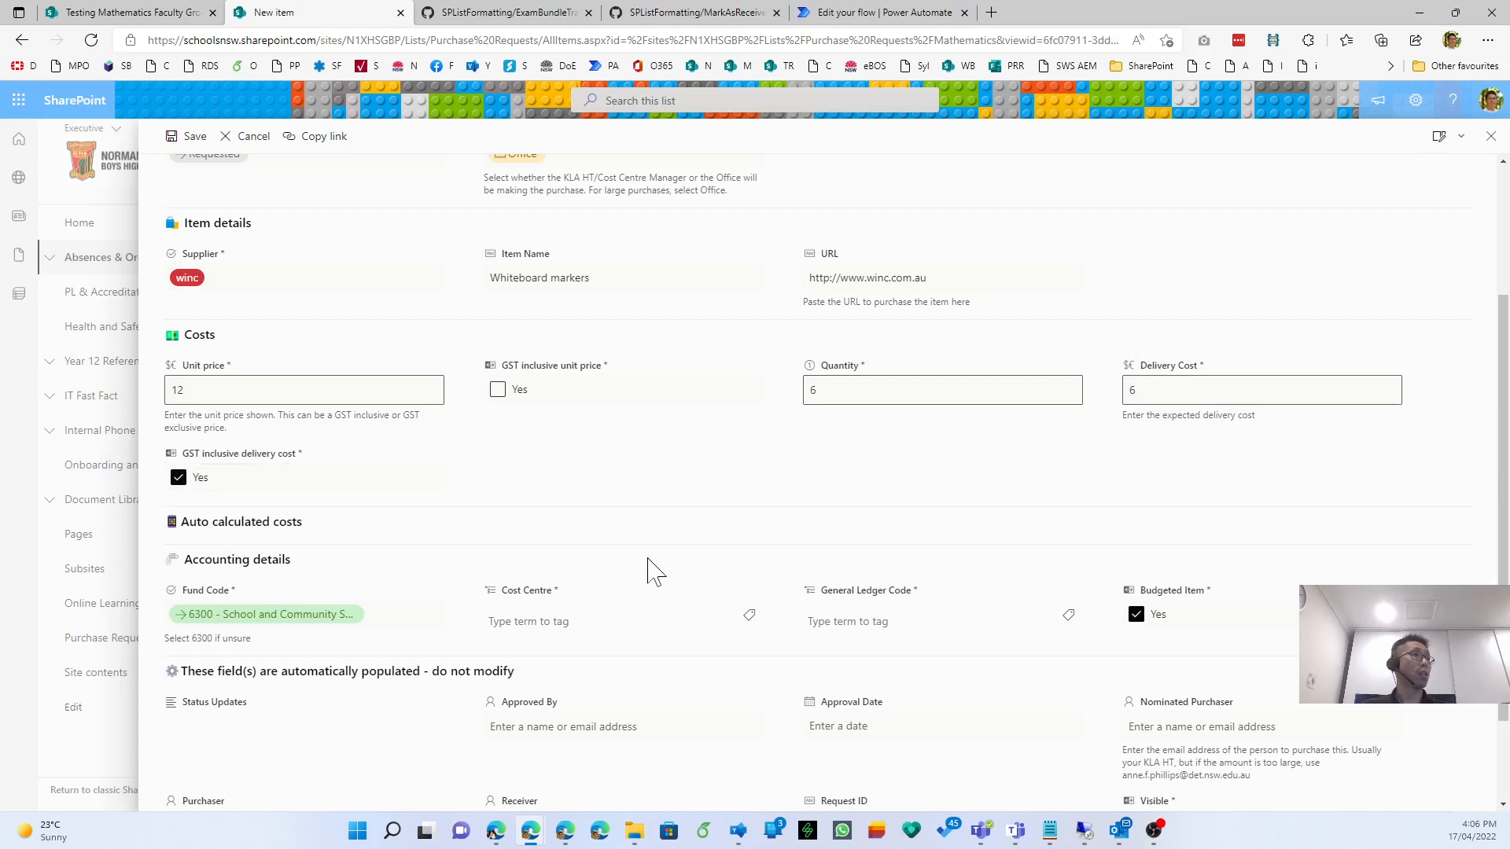
scroll(649, 560, down, 1)
click(610, 521)
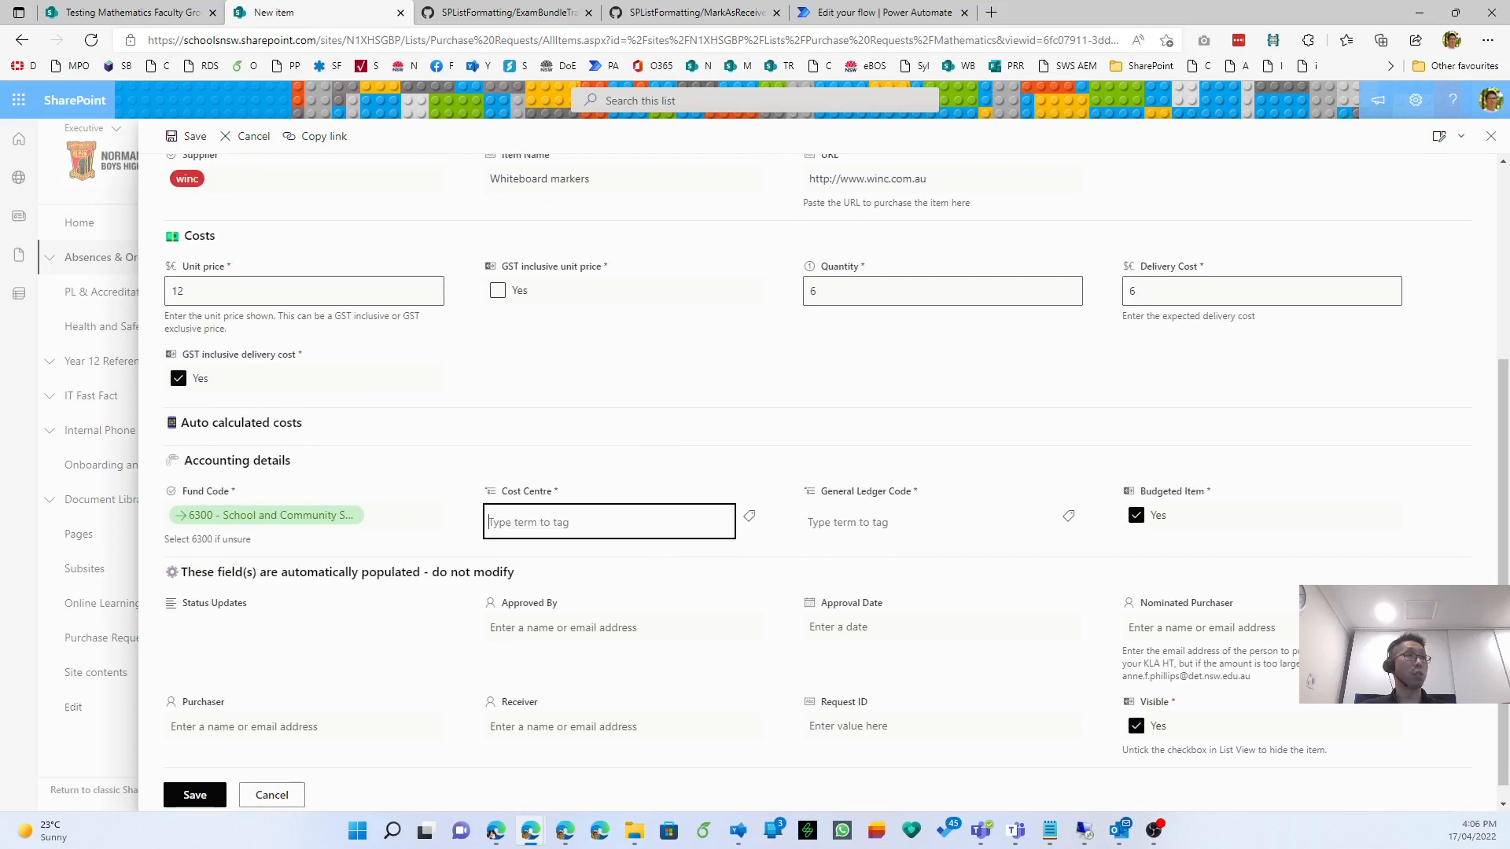
click(749, 516)
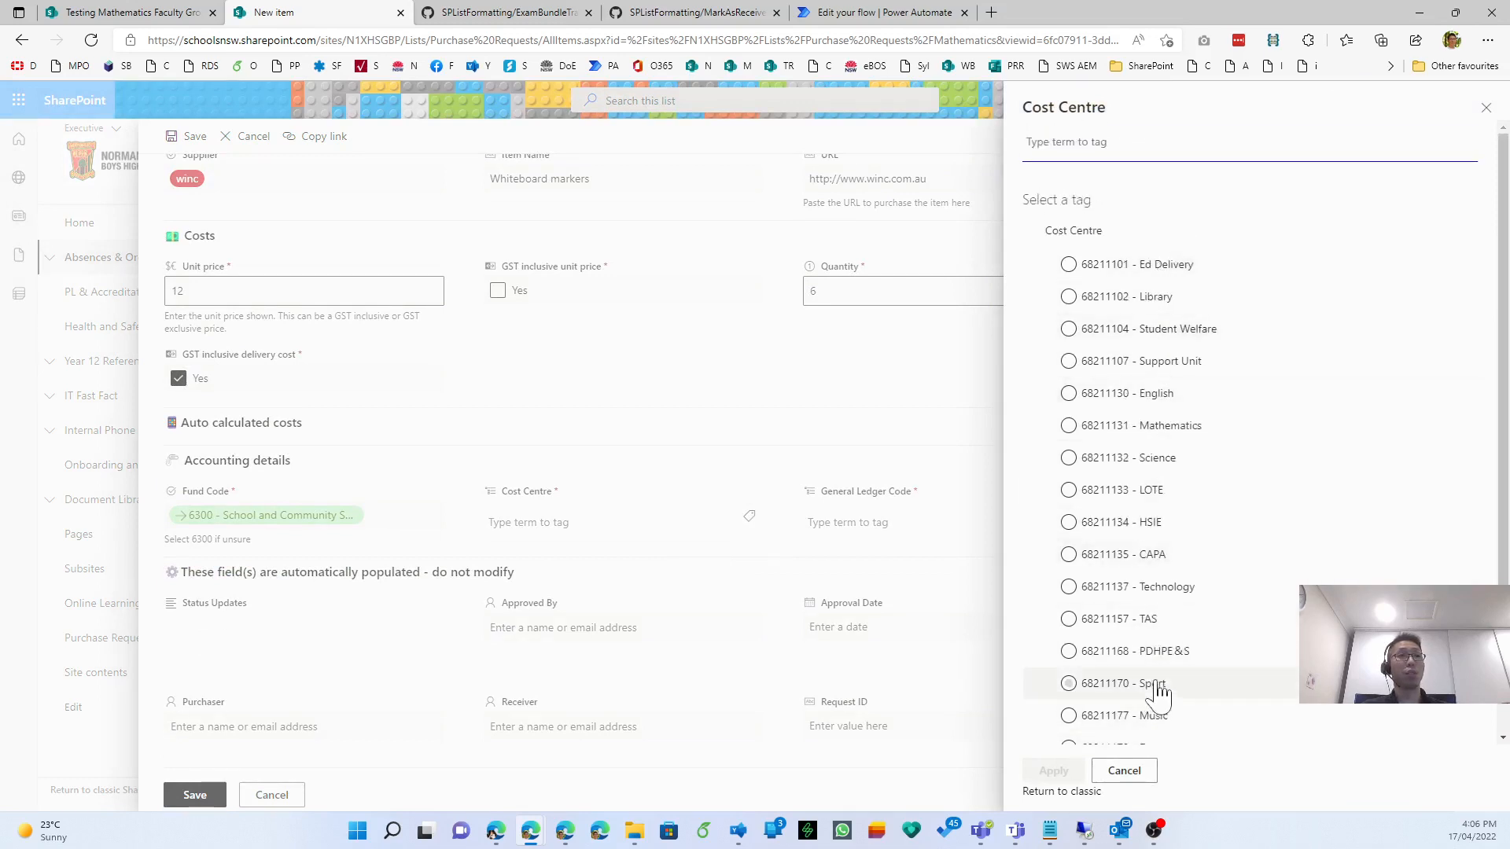
scroll(1156, 692, down, 2)
click(1144, 299)
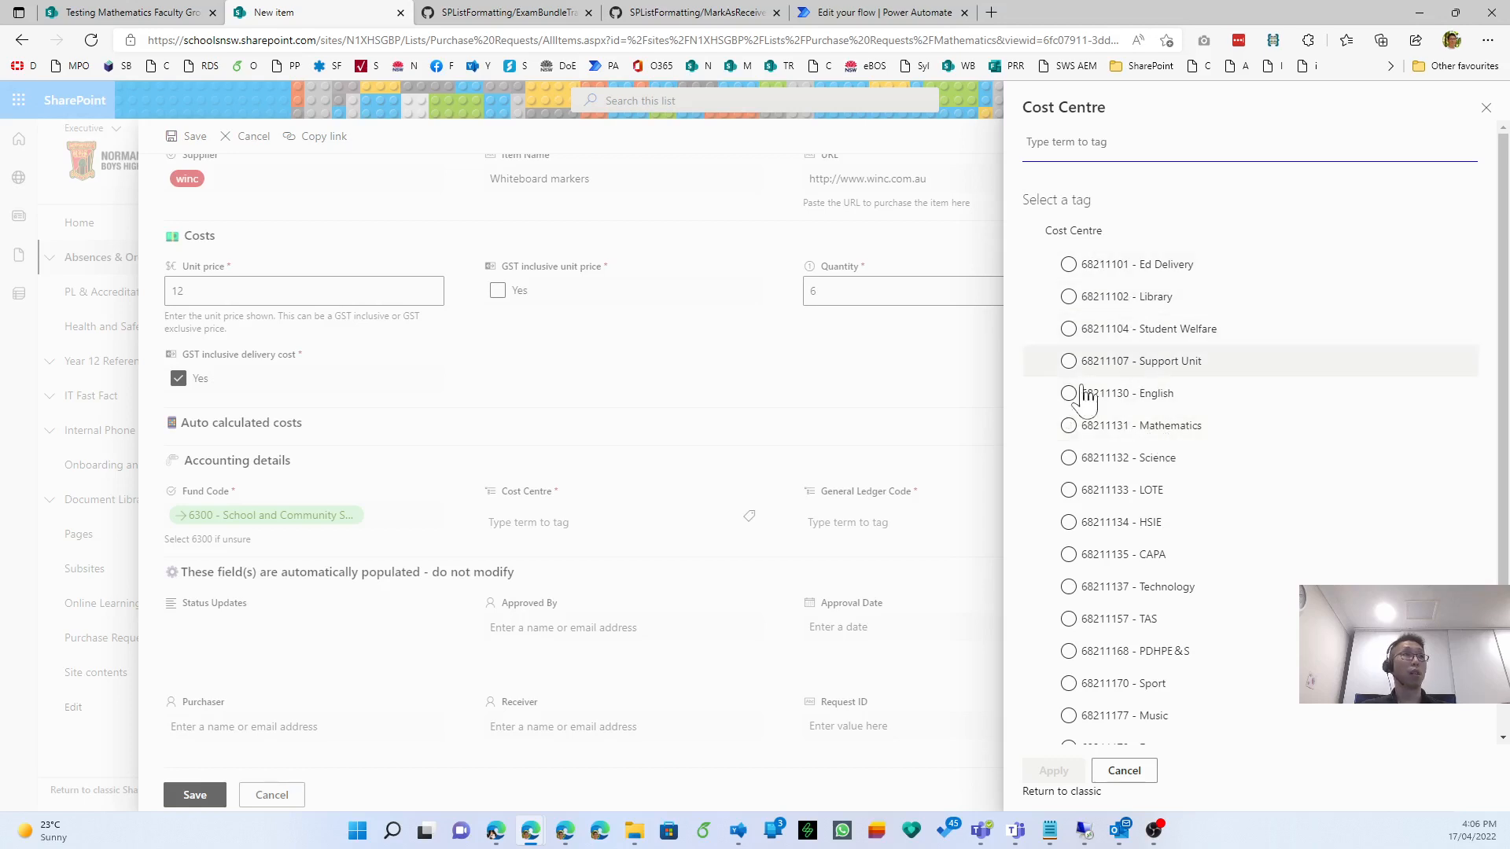
click(749, 519)
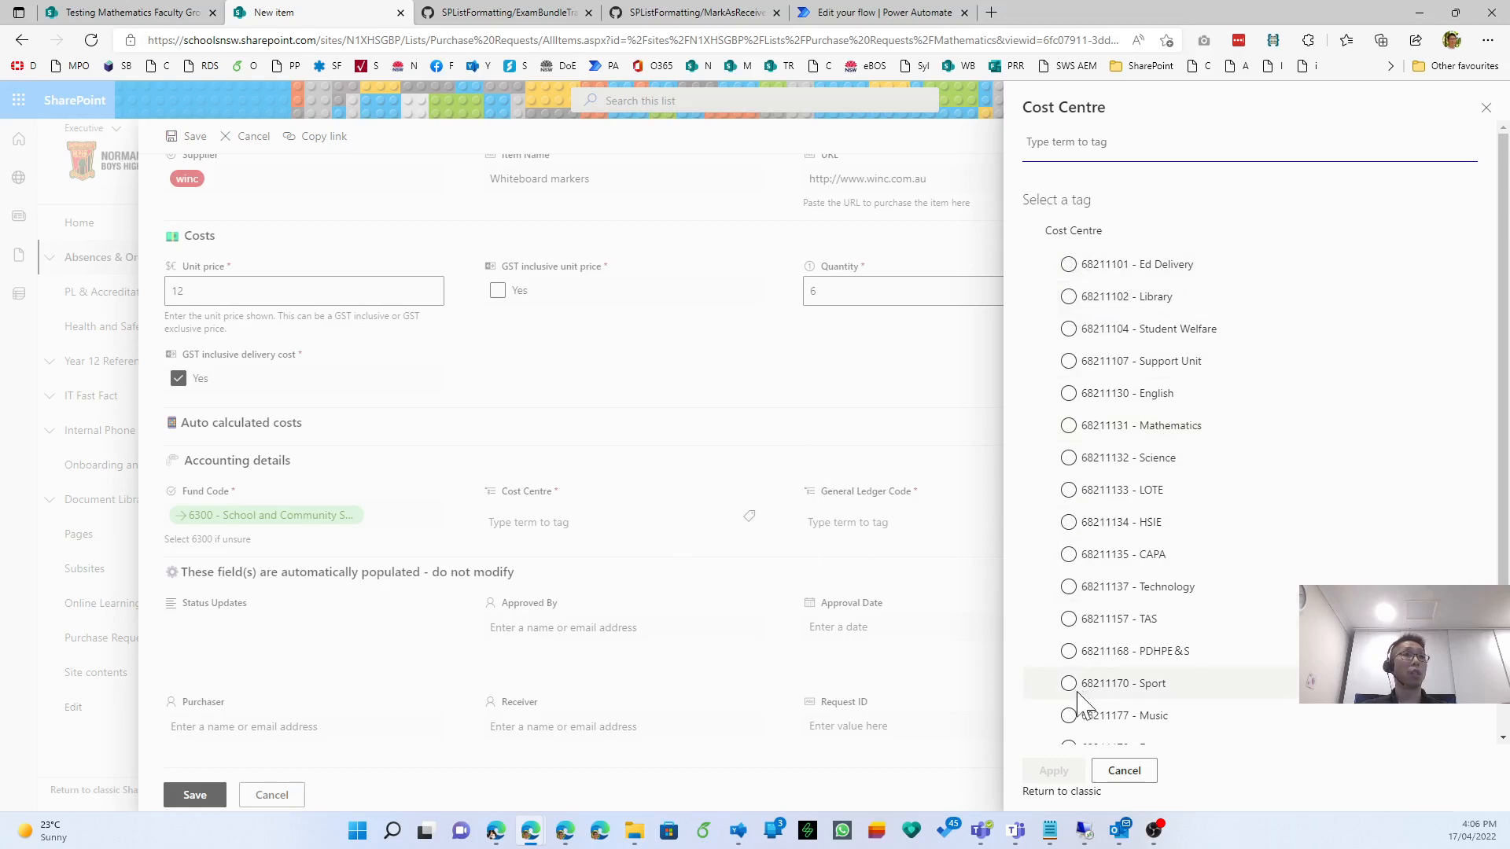
click(1060, 140)
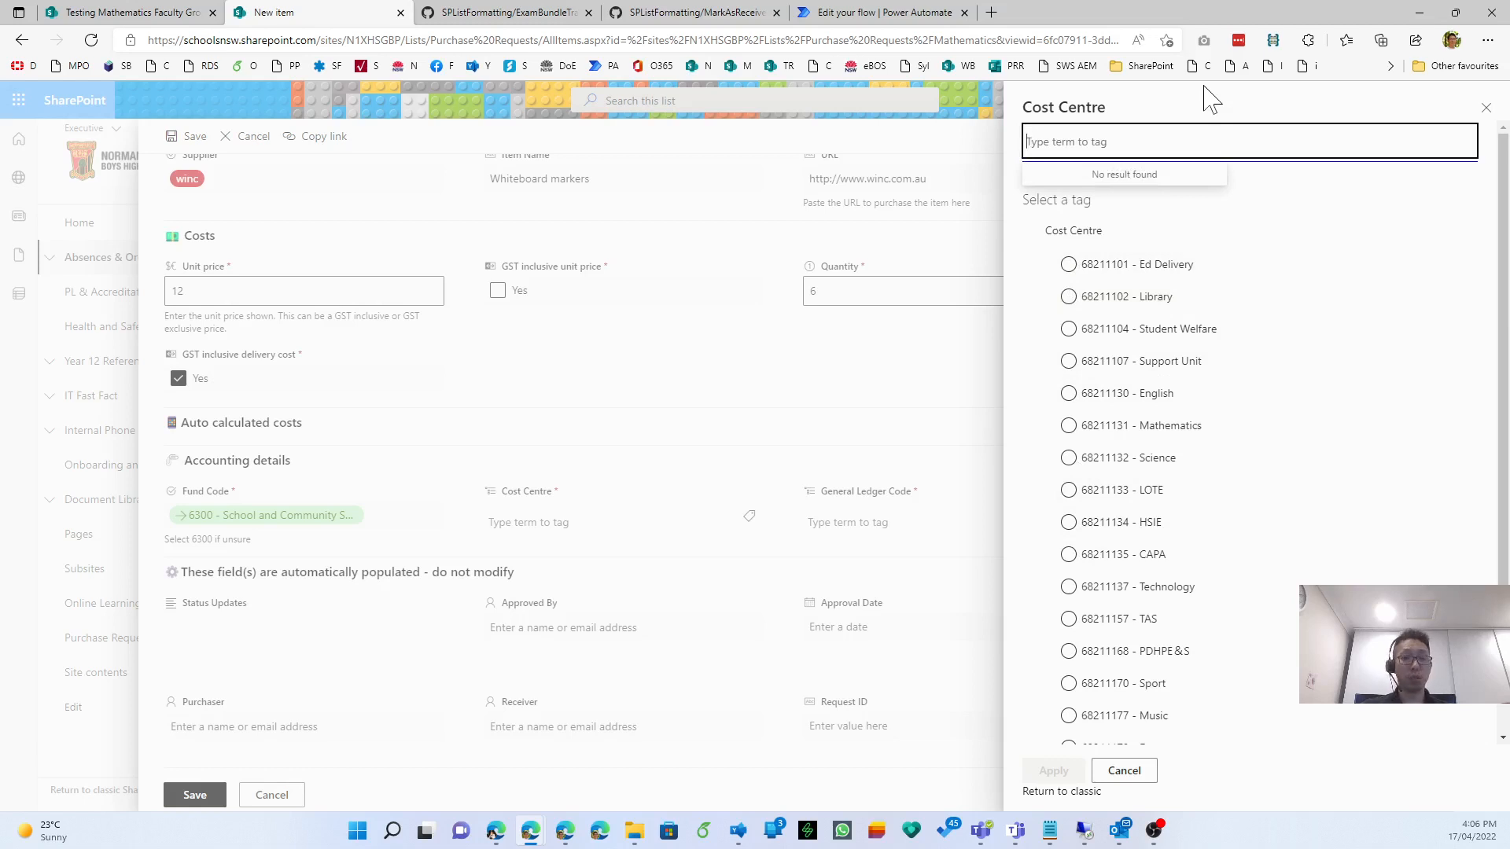
text(68211101 - Ed Delivery)
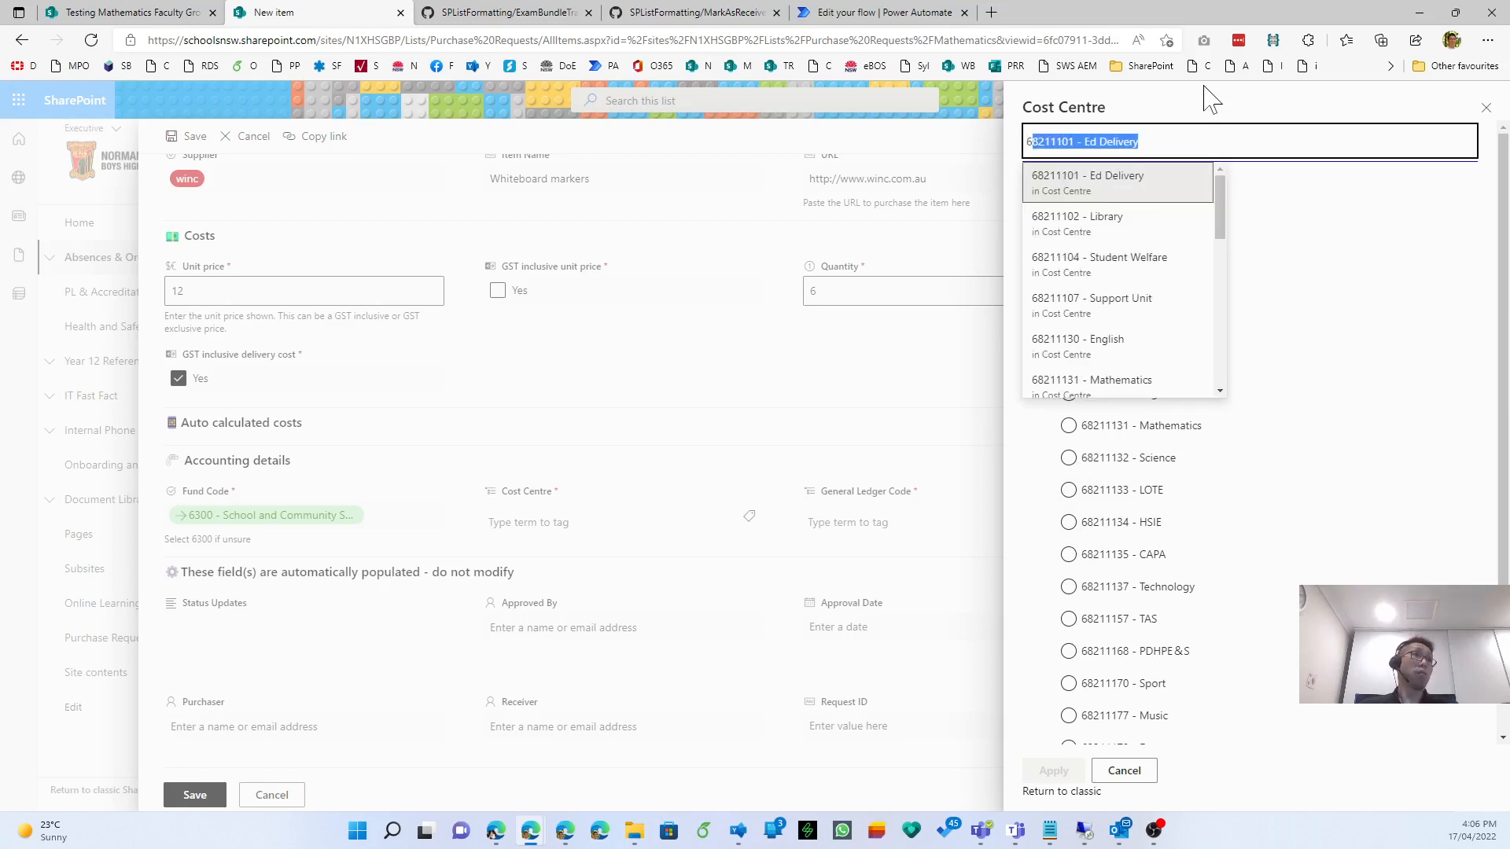
drag(1220, 175, 1223, 303)
click(1124, 771)
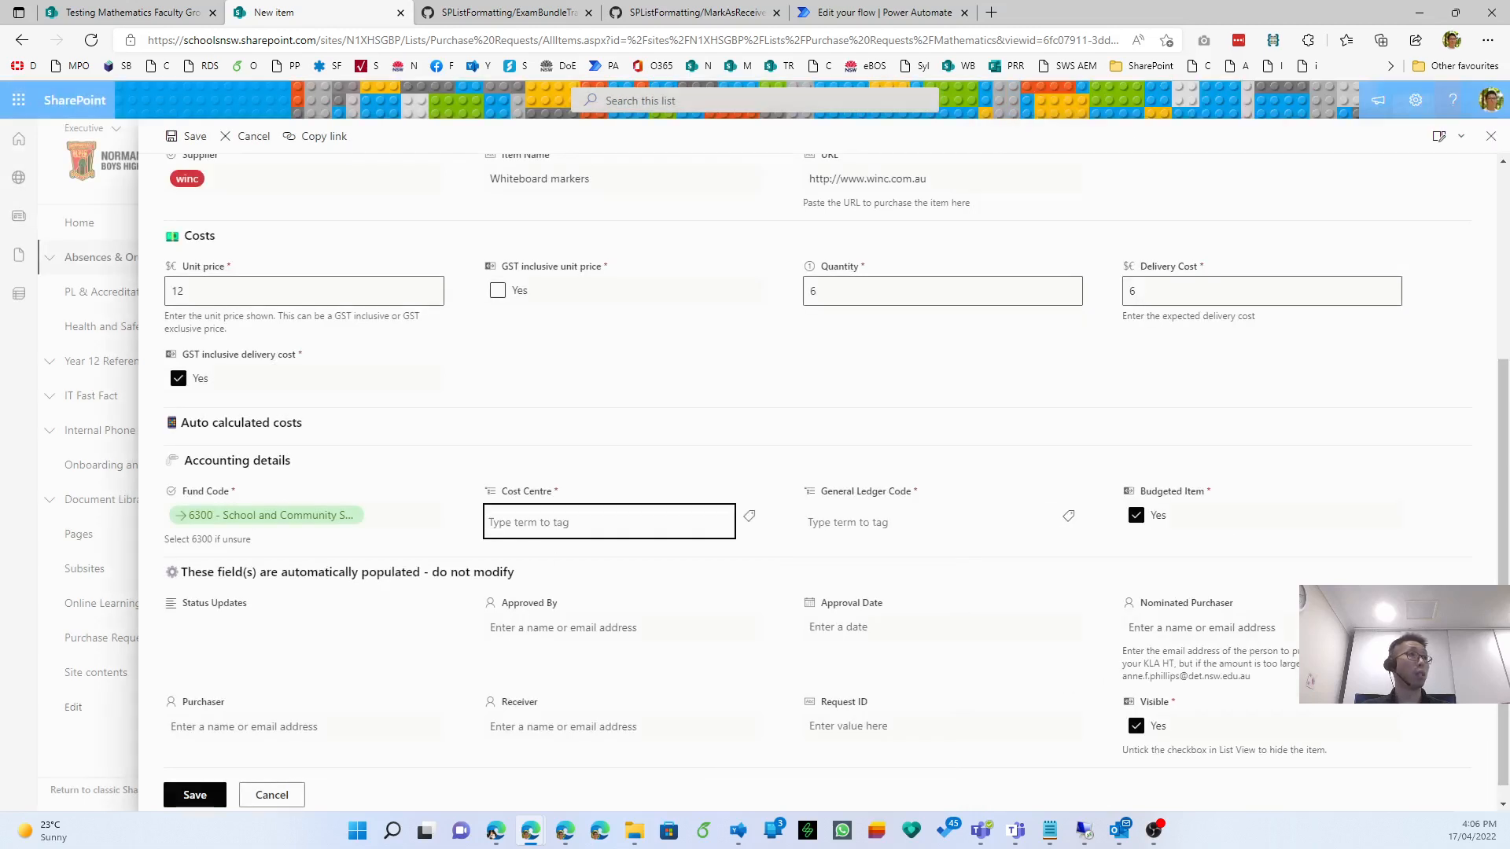
Assign the cost centre 68211131 - Mathematics and, under P52610 - Teaching and Learning, the general ledger code 528676 - Teaching Resources.
text(68211101 - Ed Delivery)
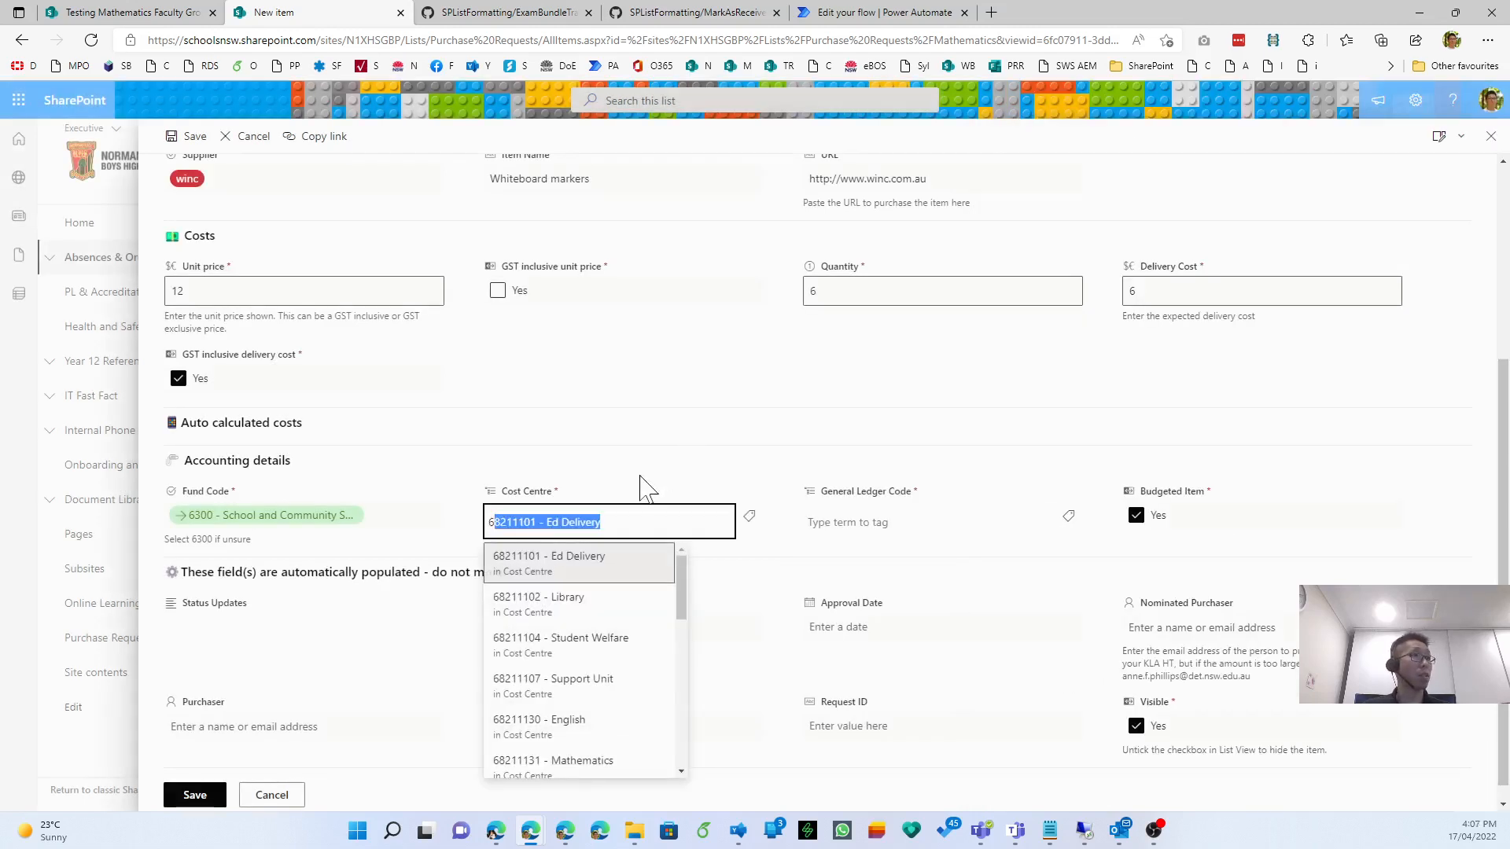
click(624, 697)
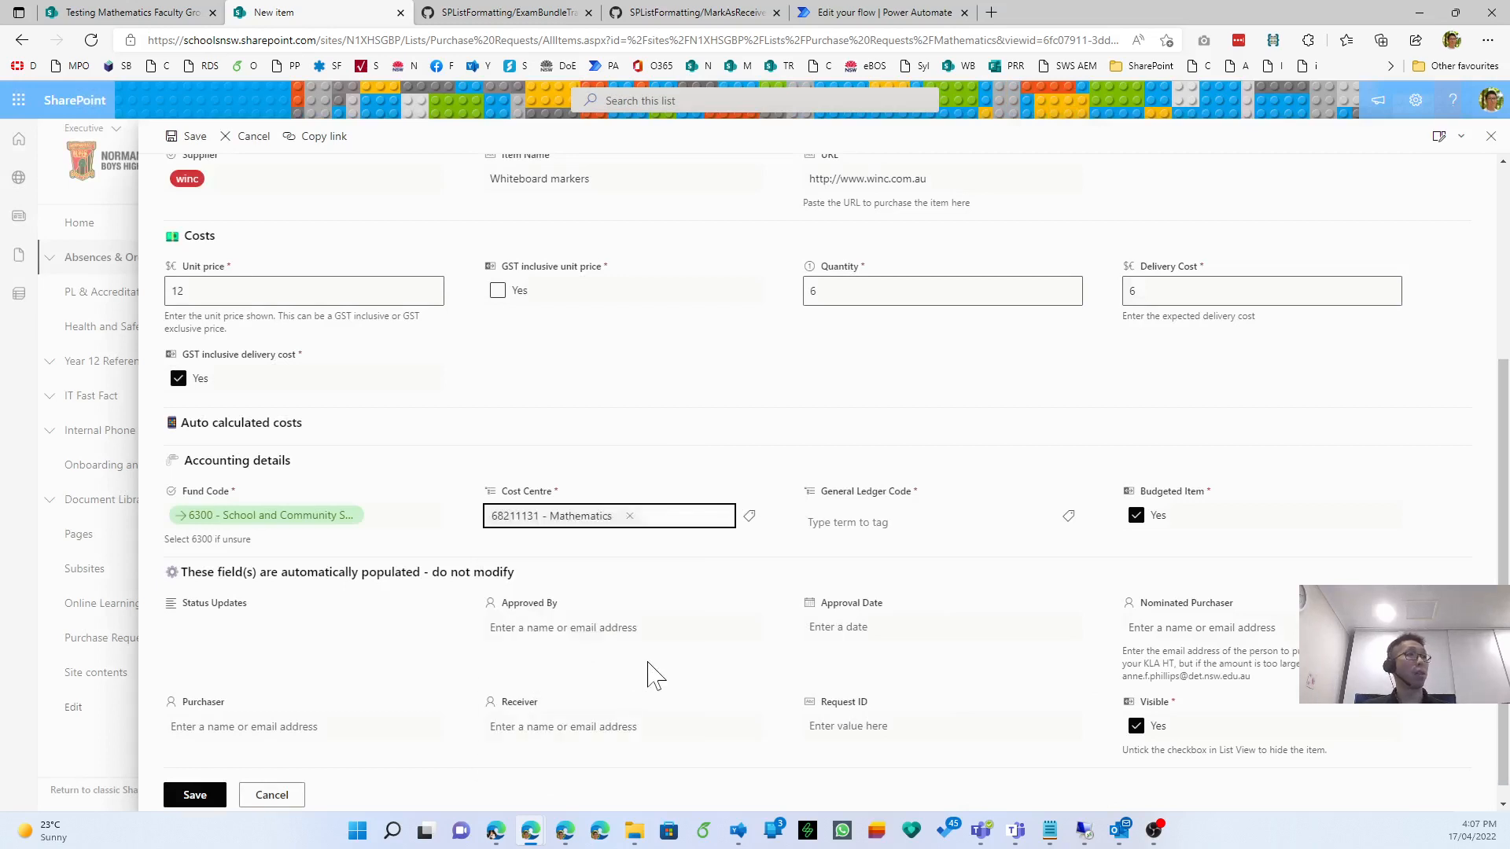
click(1070, 517)
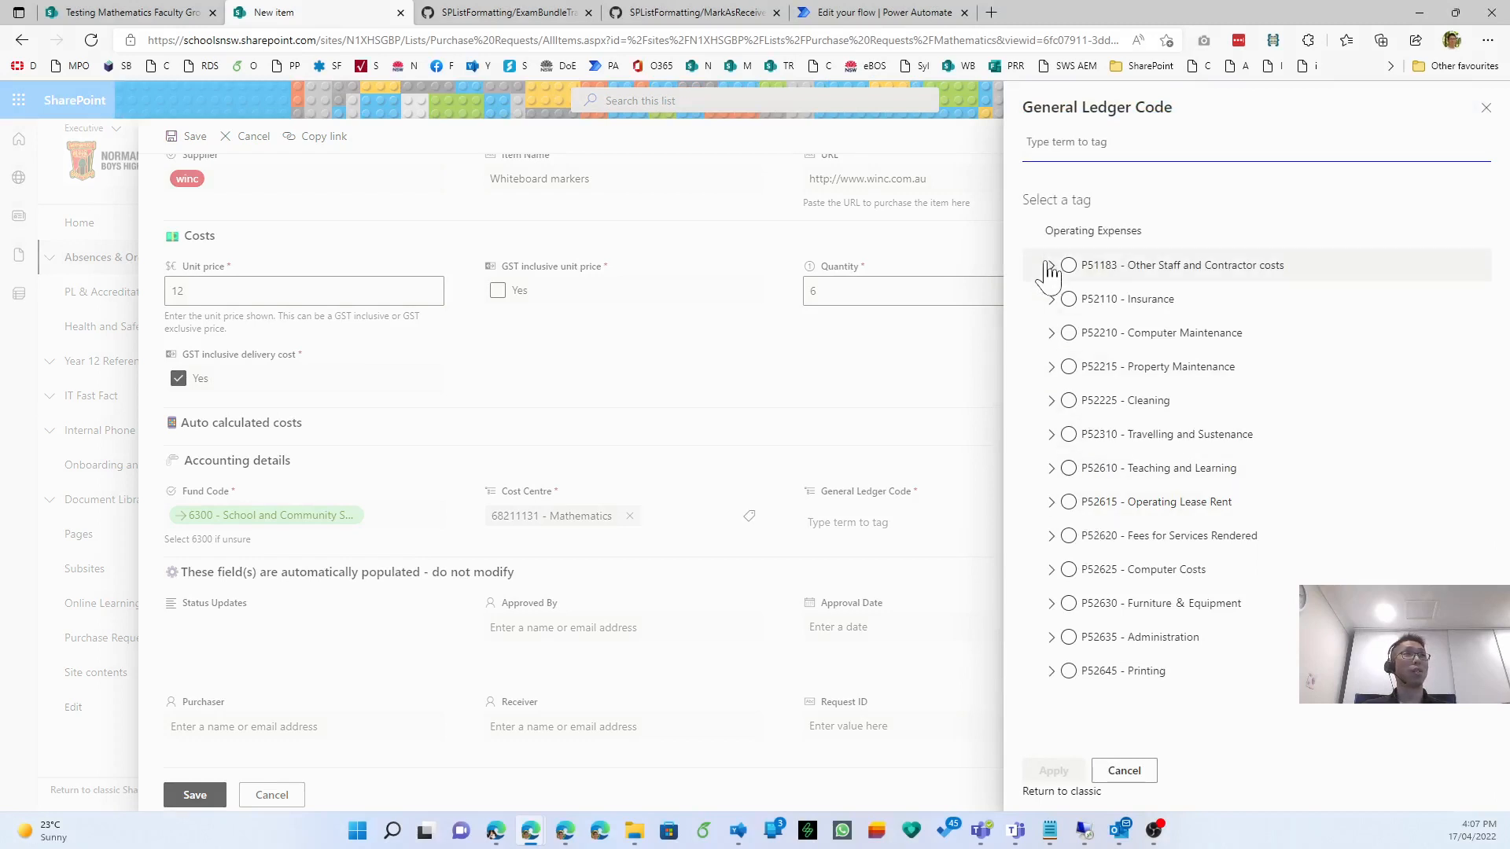
click(1052, 470)
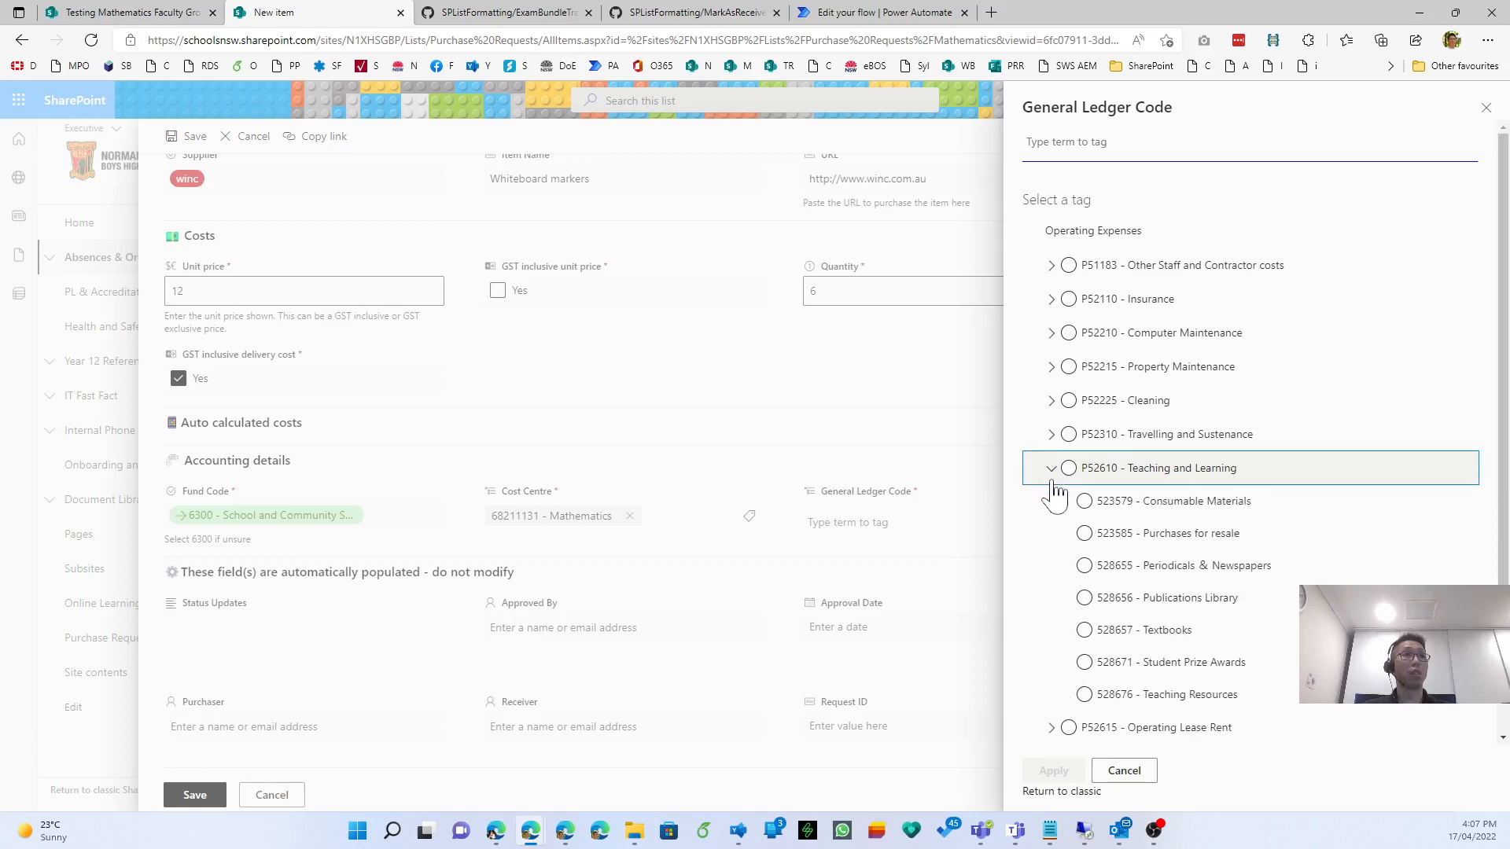
click(1084, 692)
click(1054, 770)
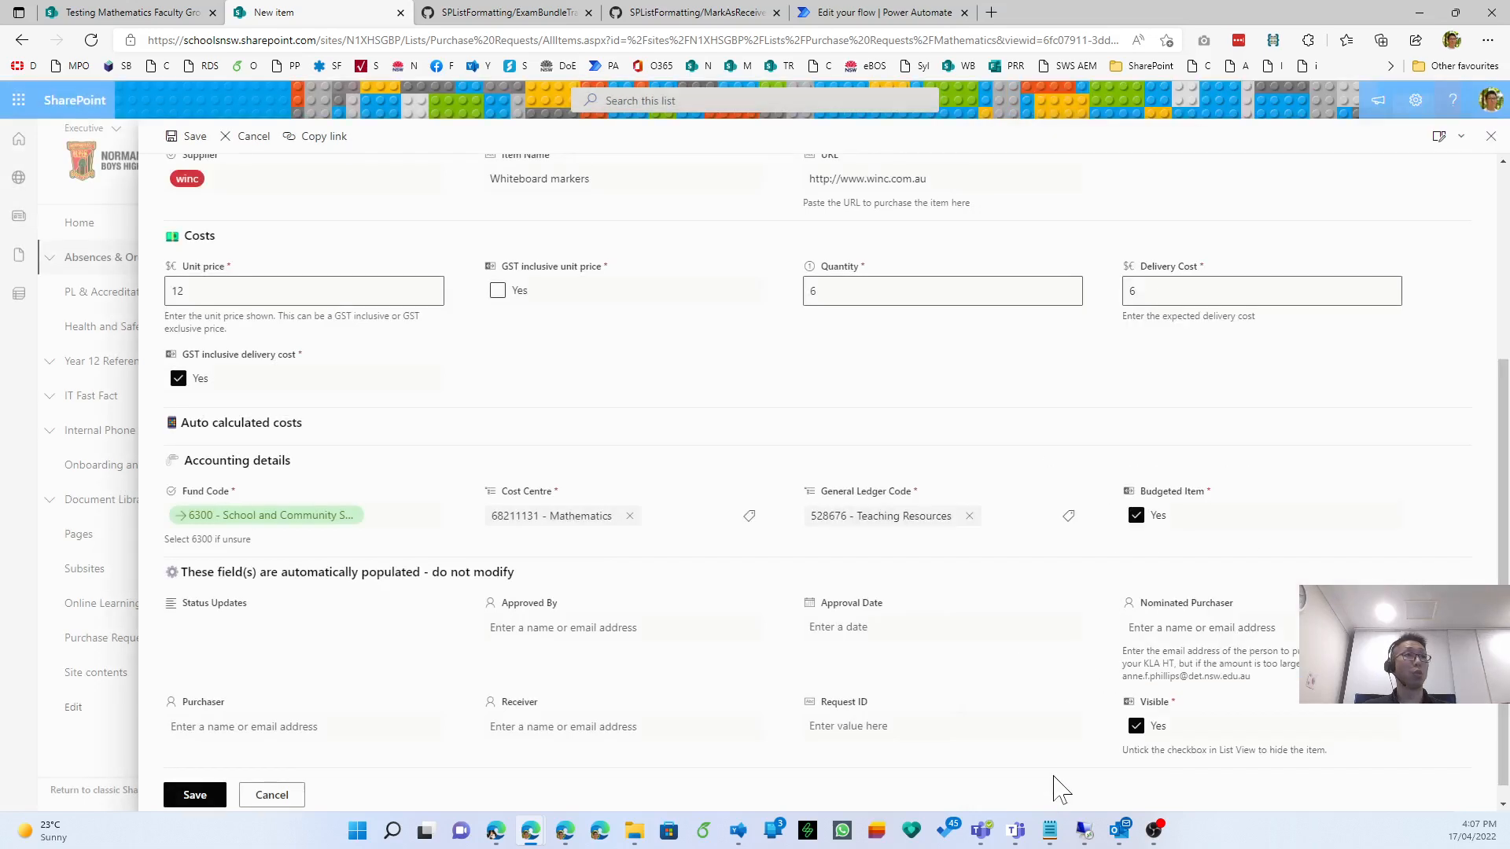
Check through the completed Whiteboard markers purchase request form and save it.
click(1142, 531)
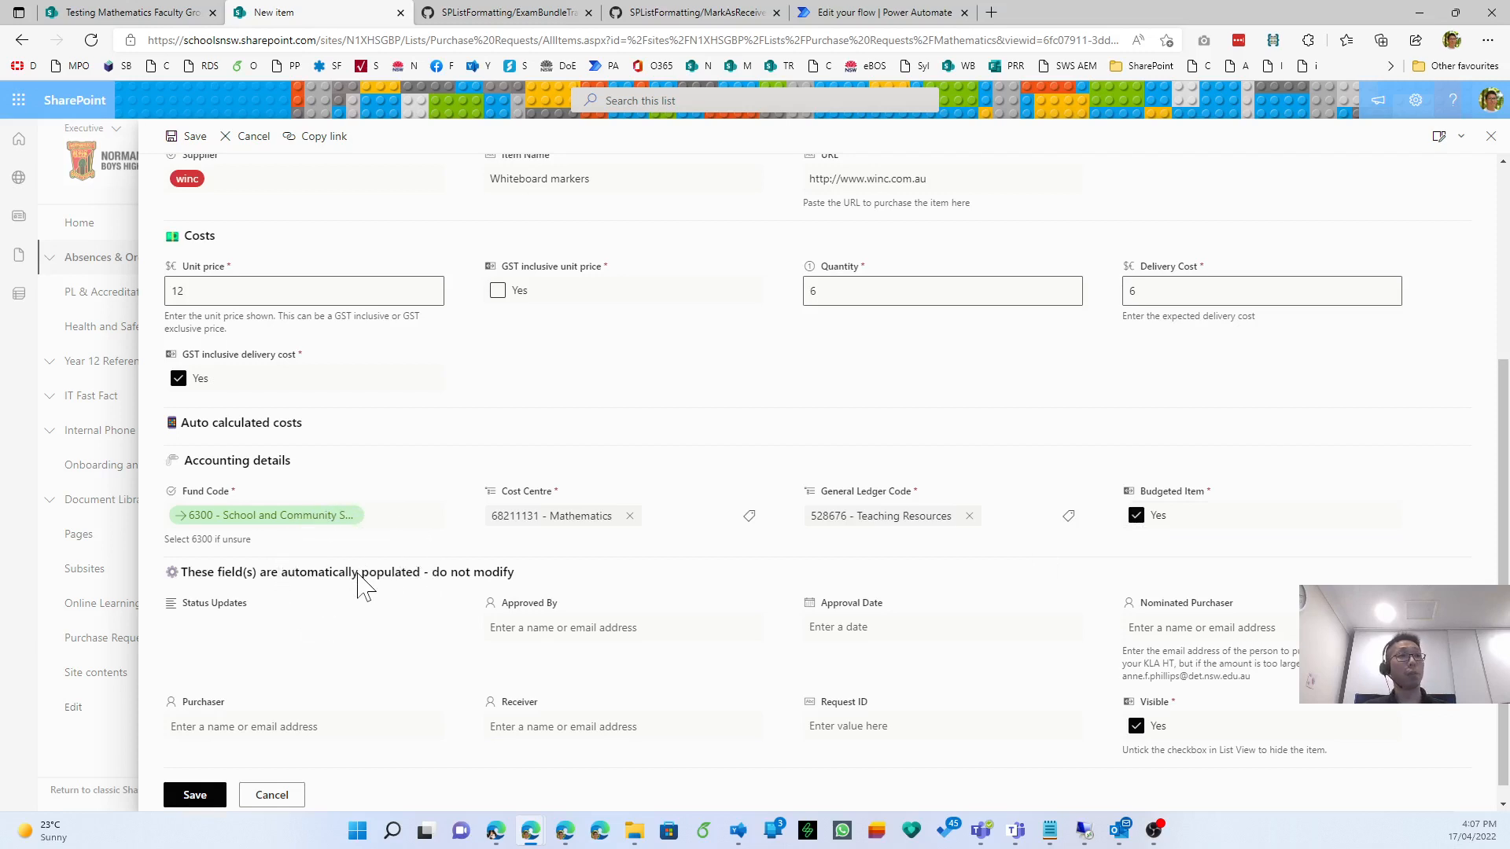
scroll(358, 585, up, 4)
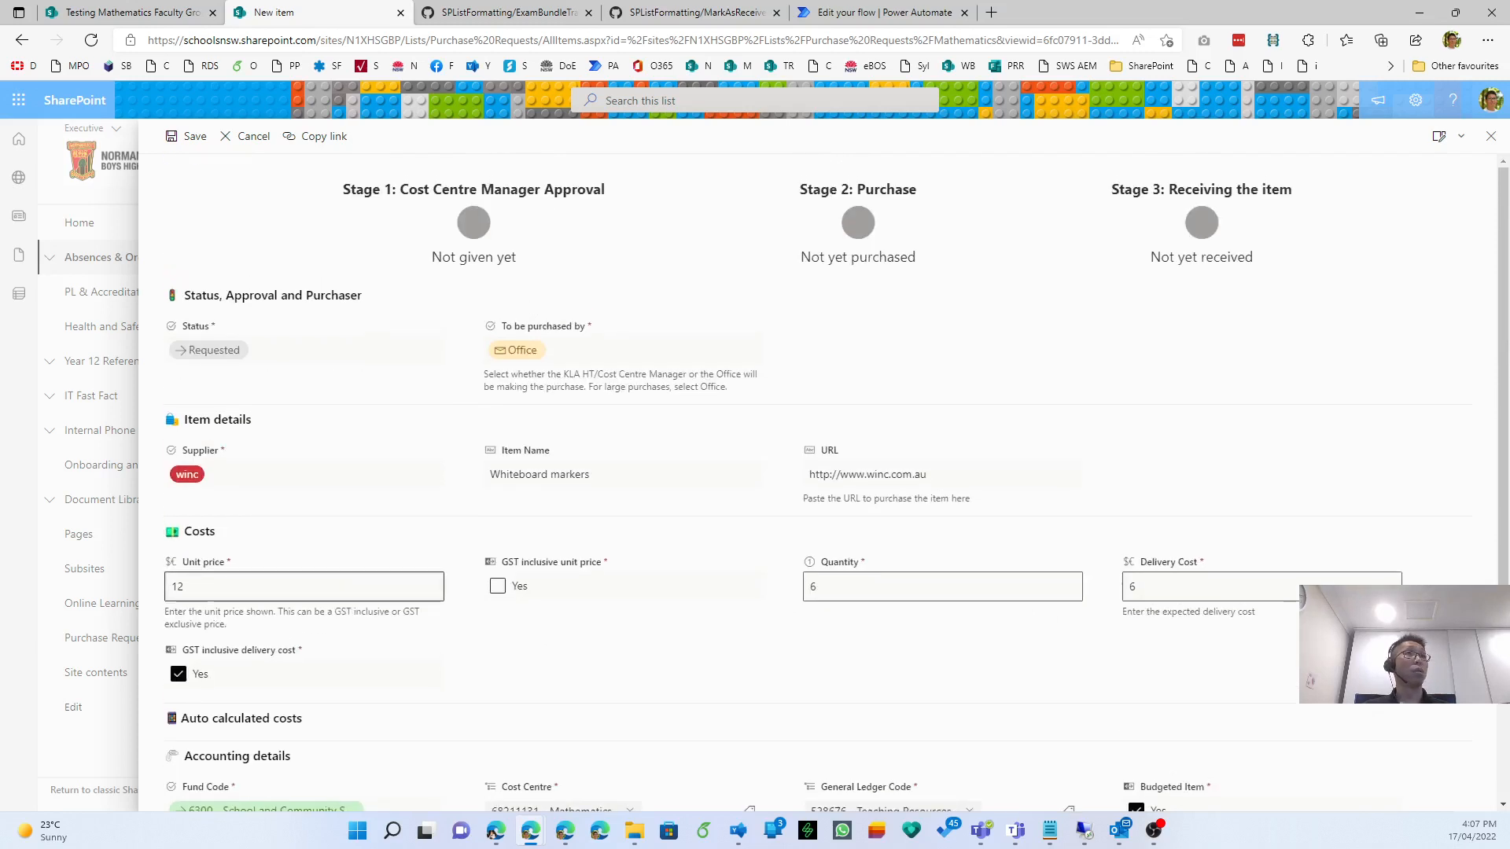
scroll(350, 579, down, 1)
scroll(350, 573, up, 1)
scroll(338, 550, down, 2)
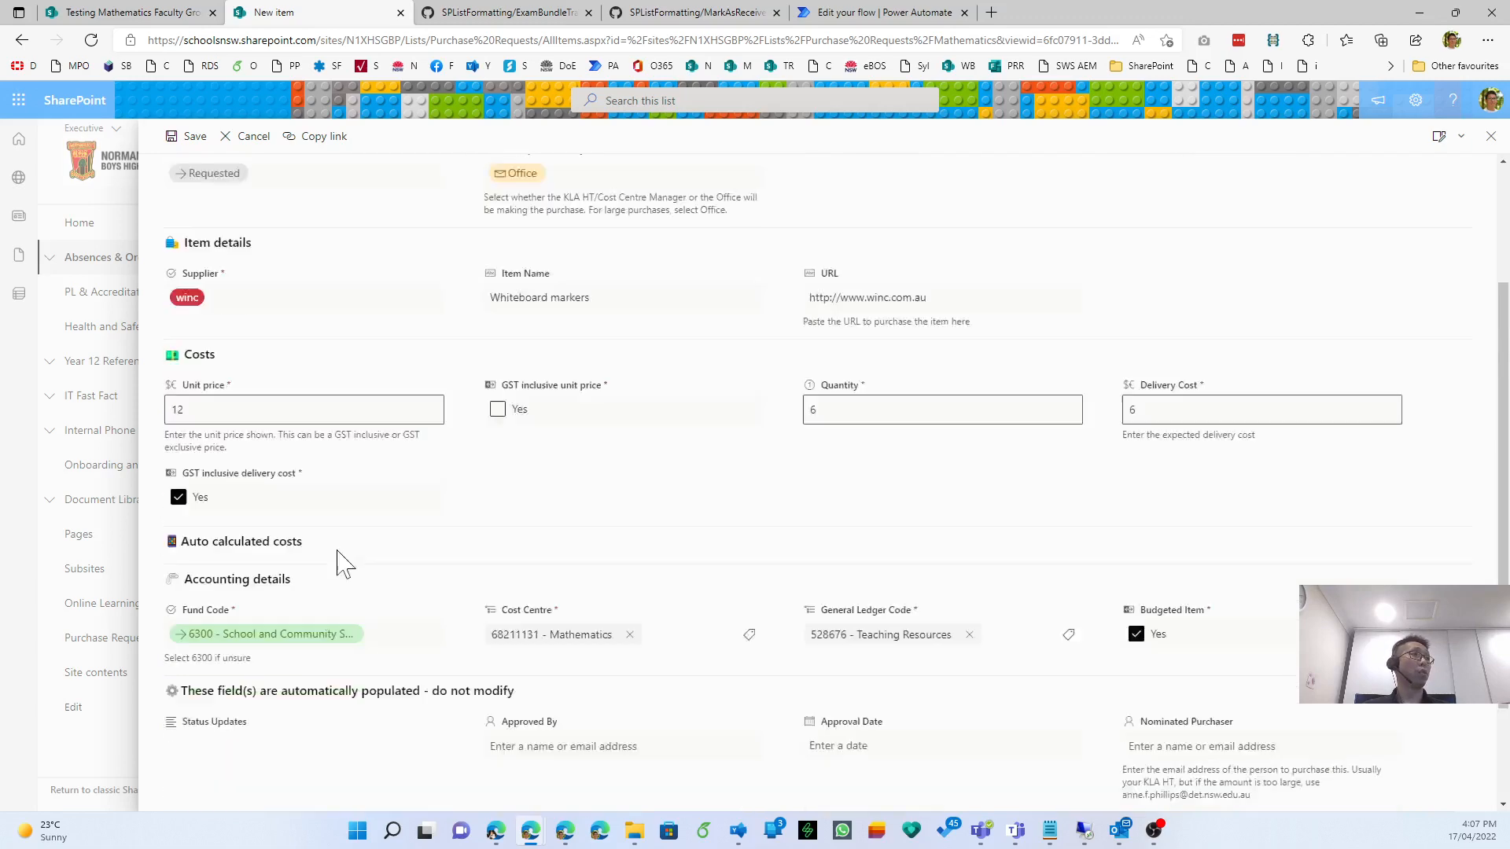
scroll(344, 562, down, 2)
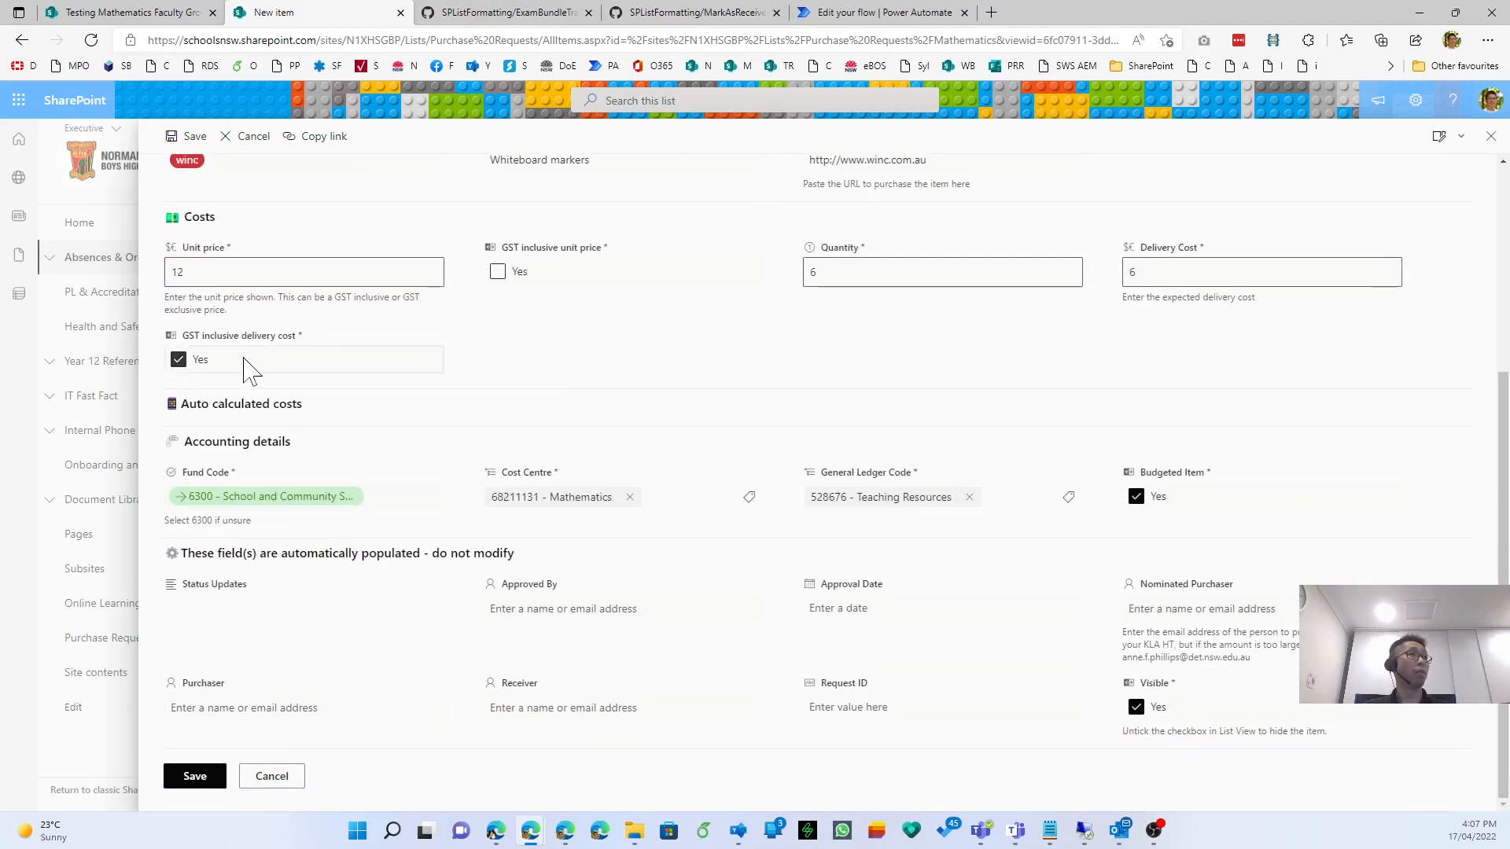
scroll(270, 428, up, 4)
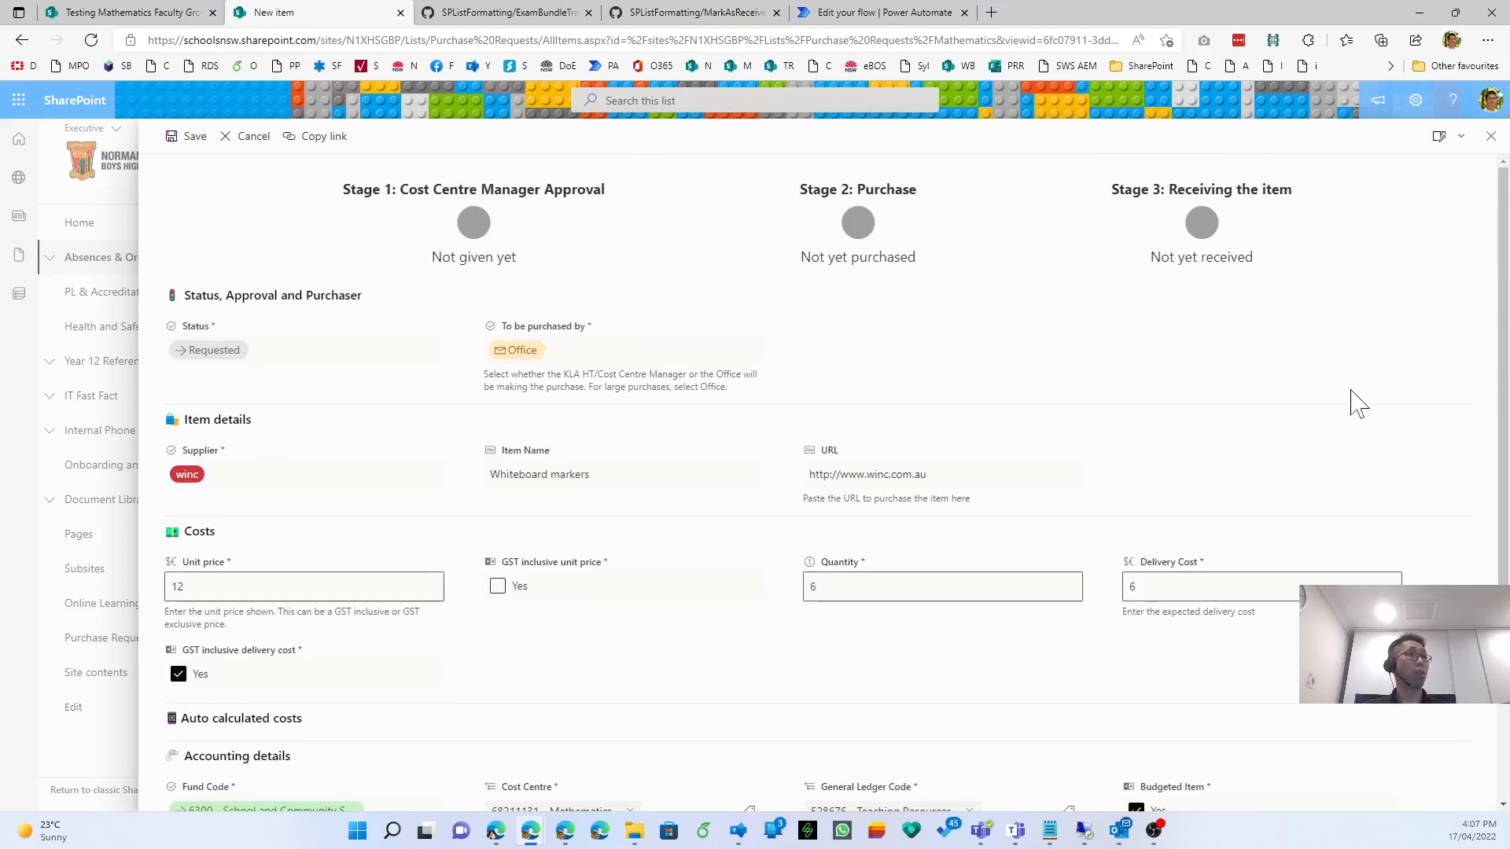
scroll(1148, 790, down, 1)
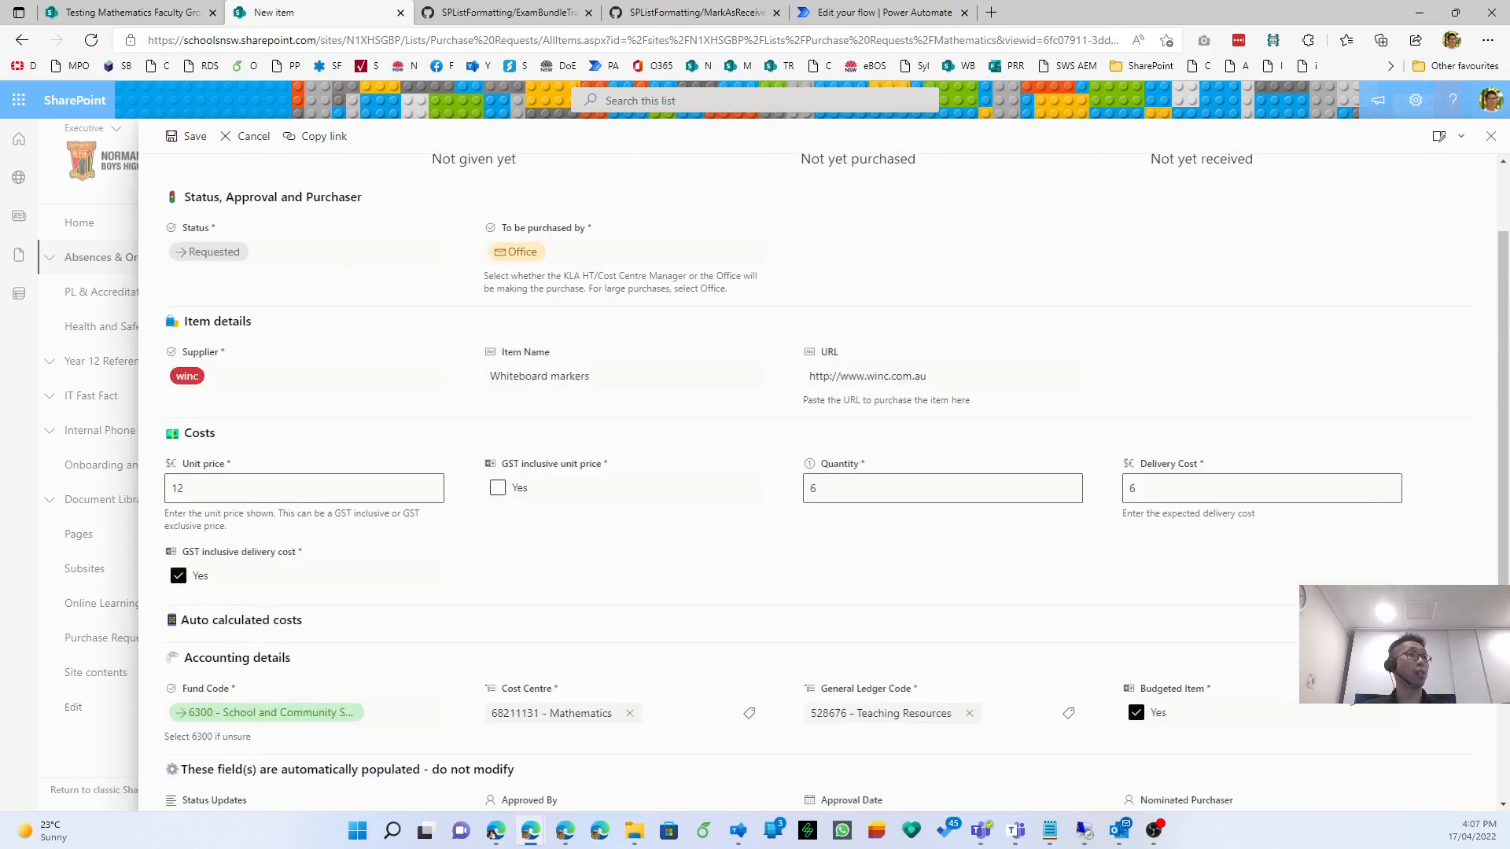
scroll(236, 763, down, 3)
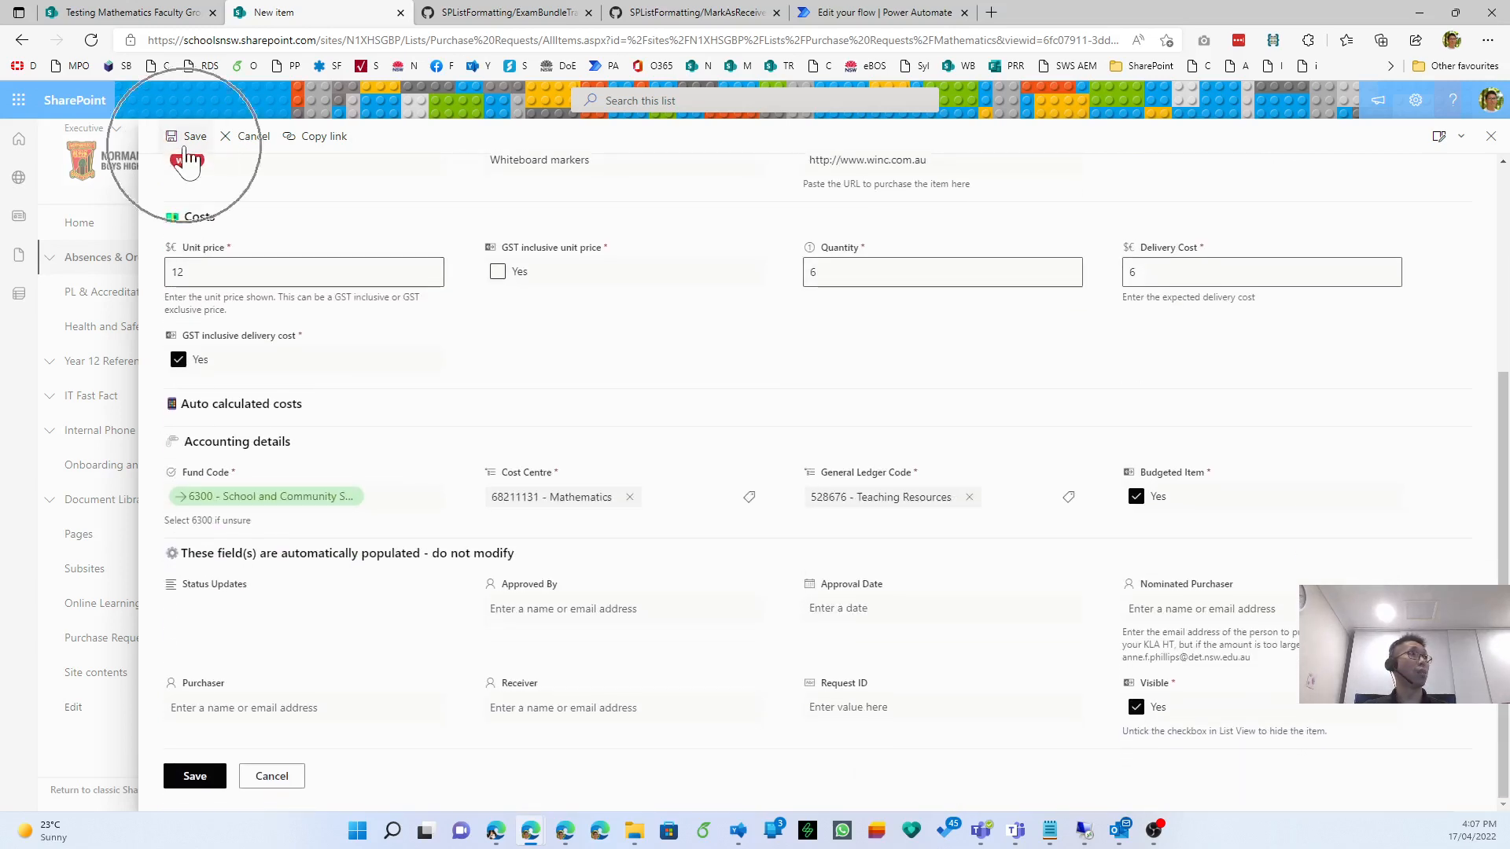
click(189, 778)
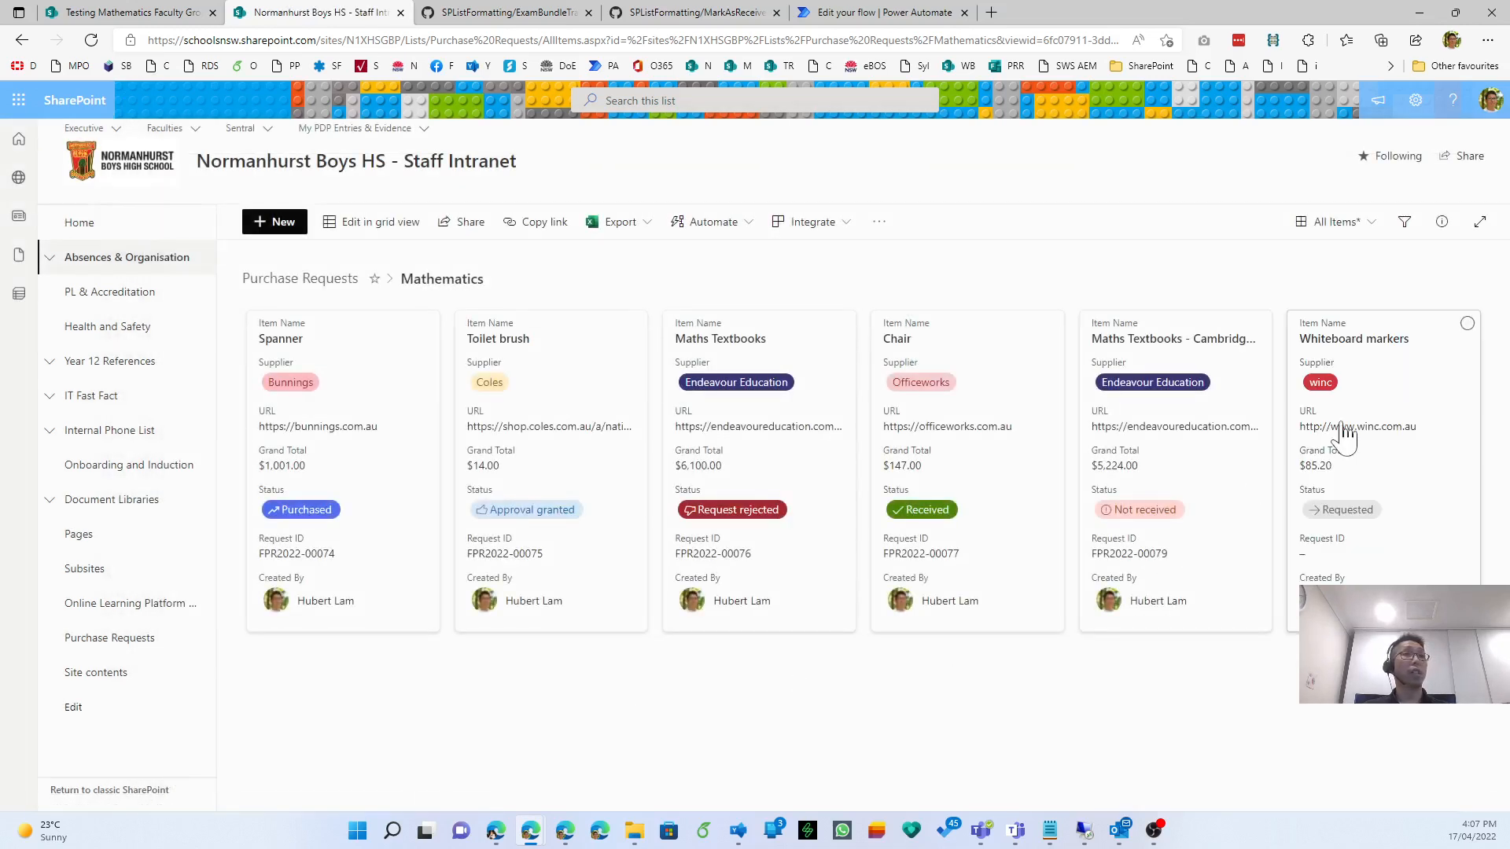
Open the saved Whiteboard markers request, examine its auto calculated costs including GST and delivery, and close it.
click(1394, 459)
scroll(480, 533, down, 3)
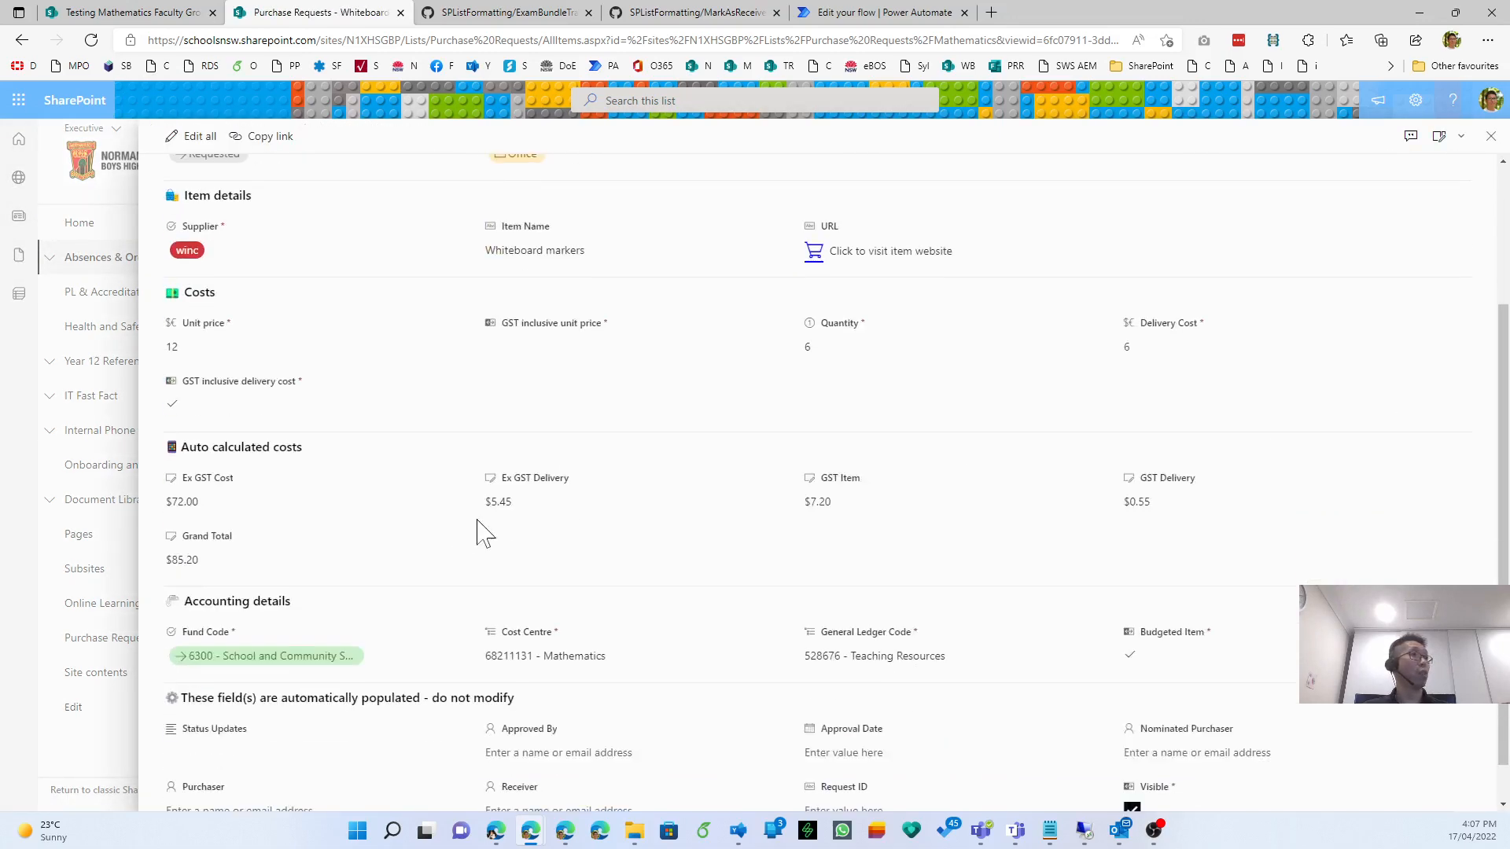
key(ctrl)
key(ctrl)
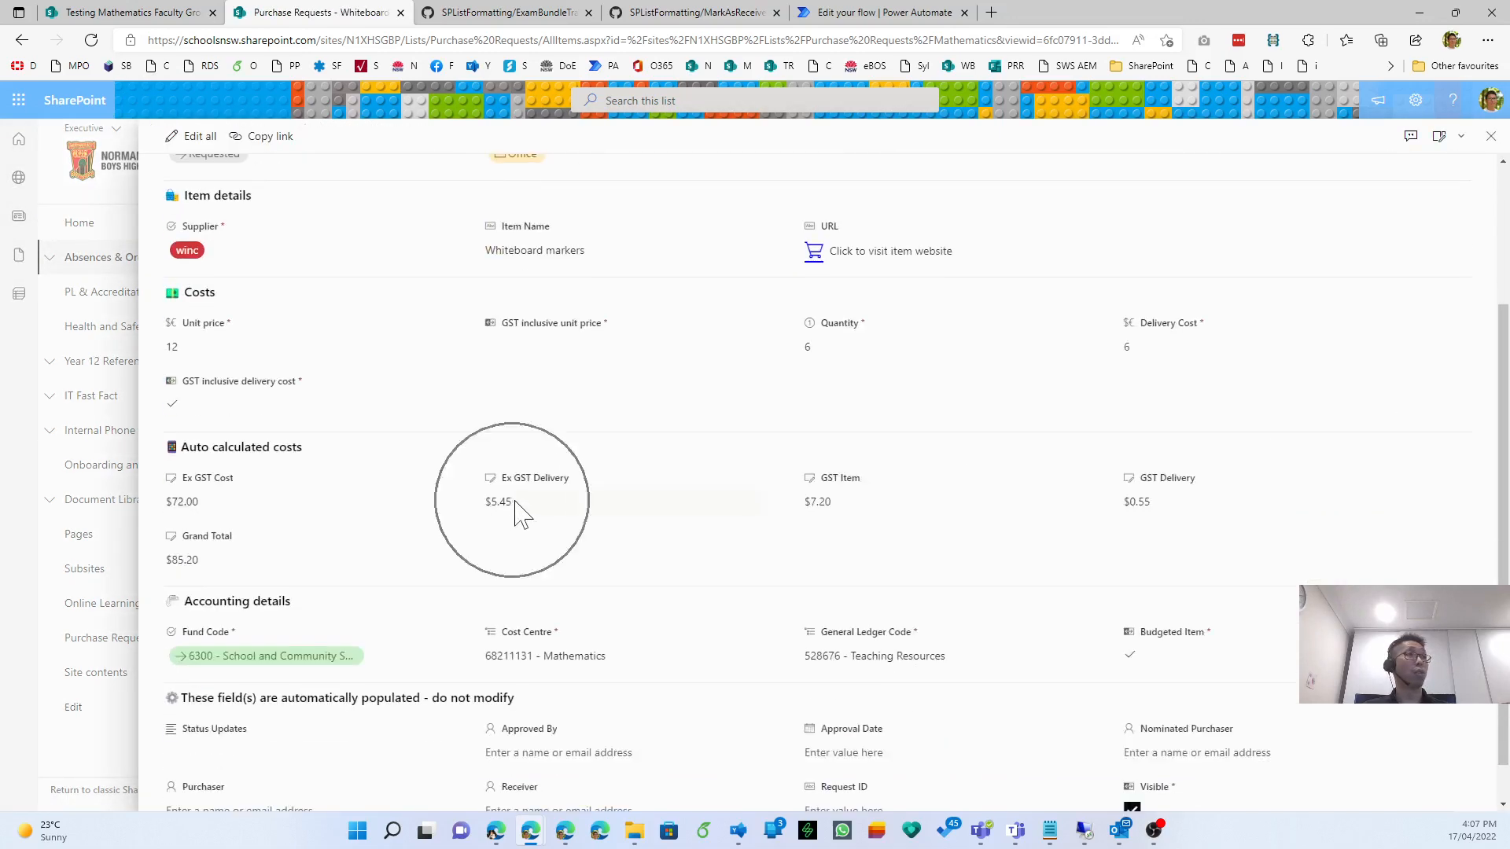
key(ctrl)
key(ctrl)
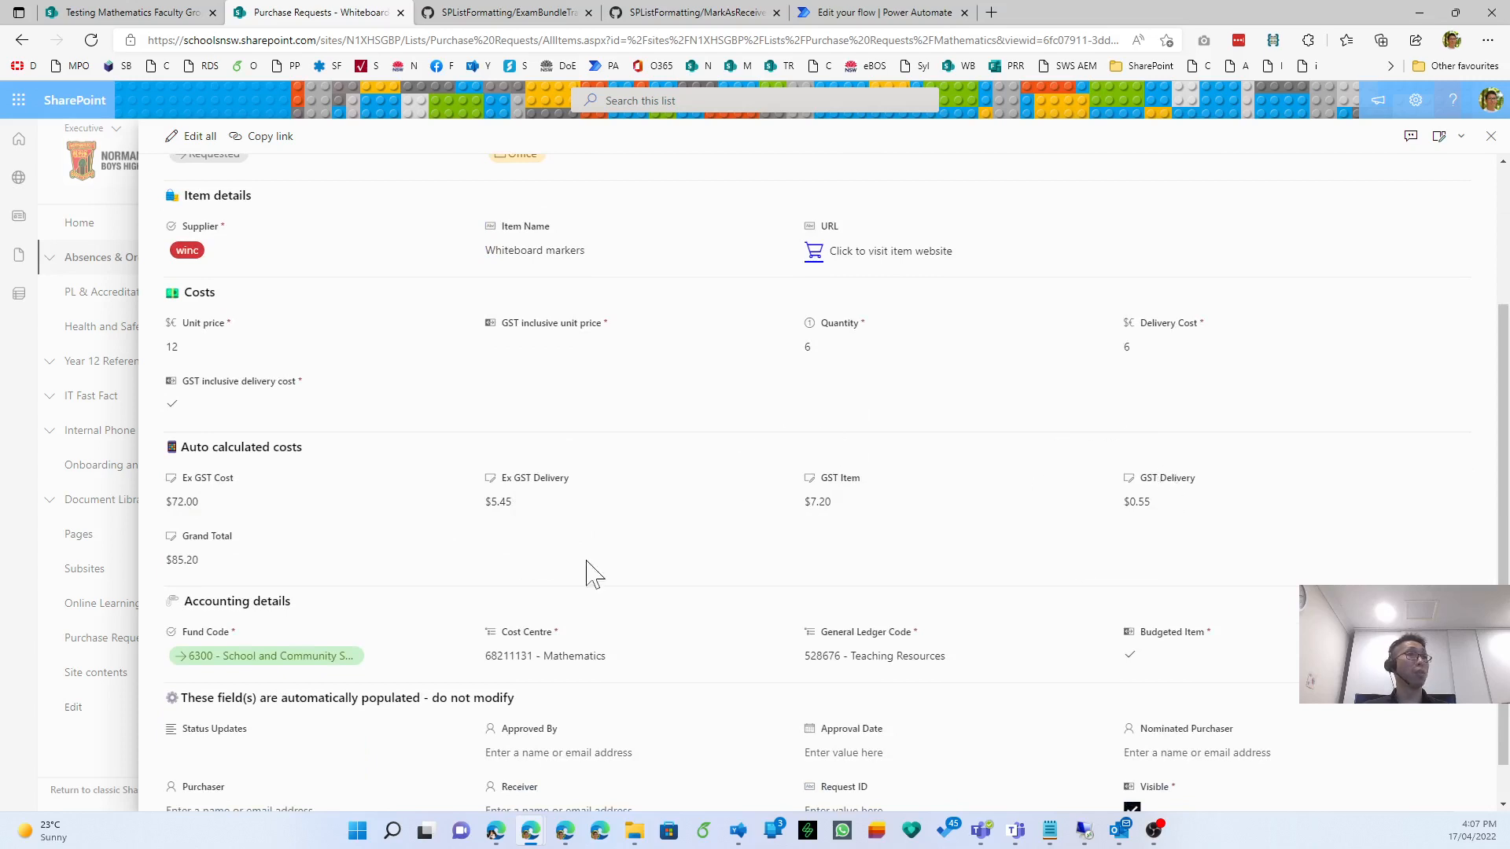
key(ctrl)
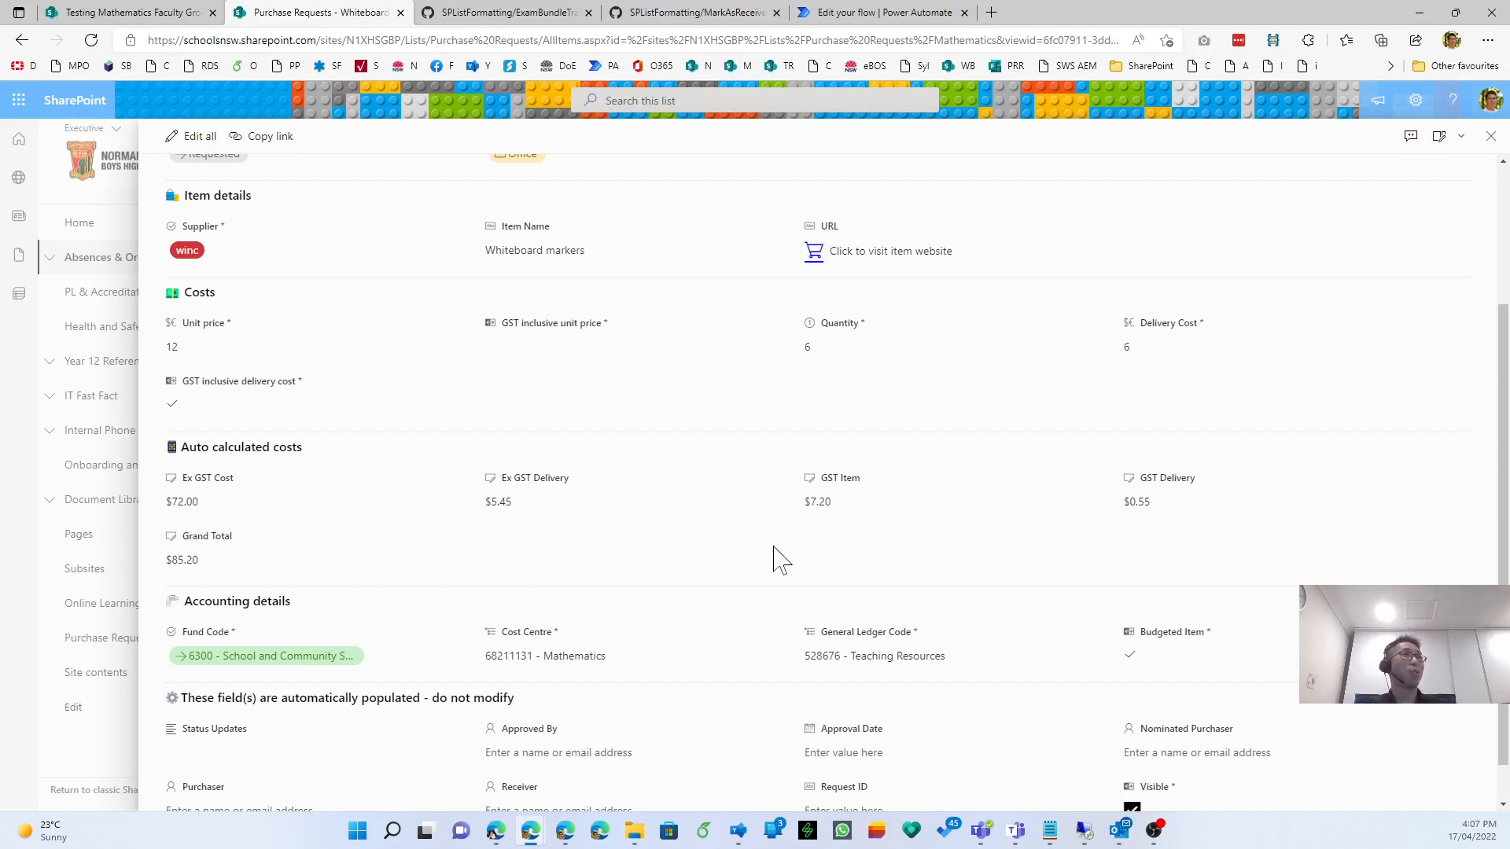
click(1490, 136)
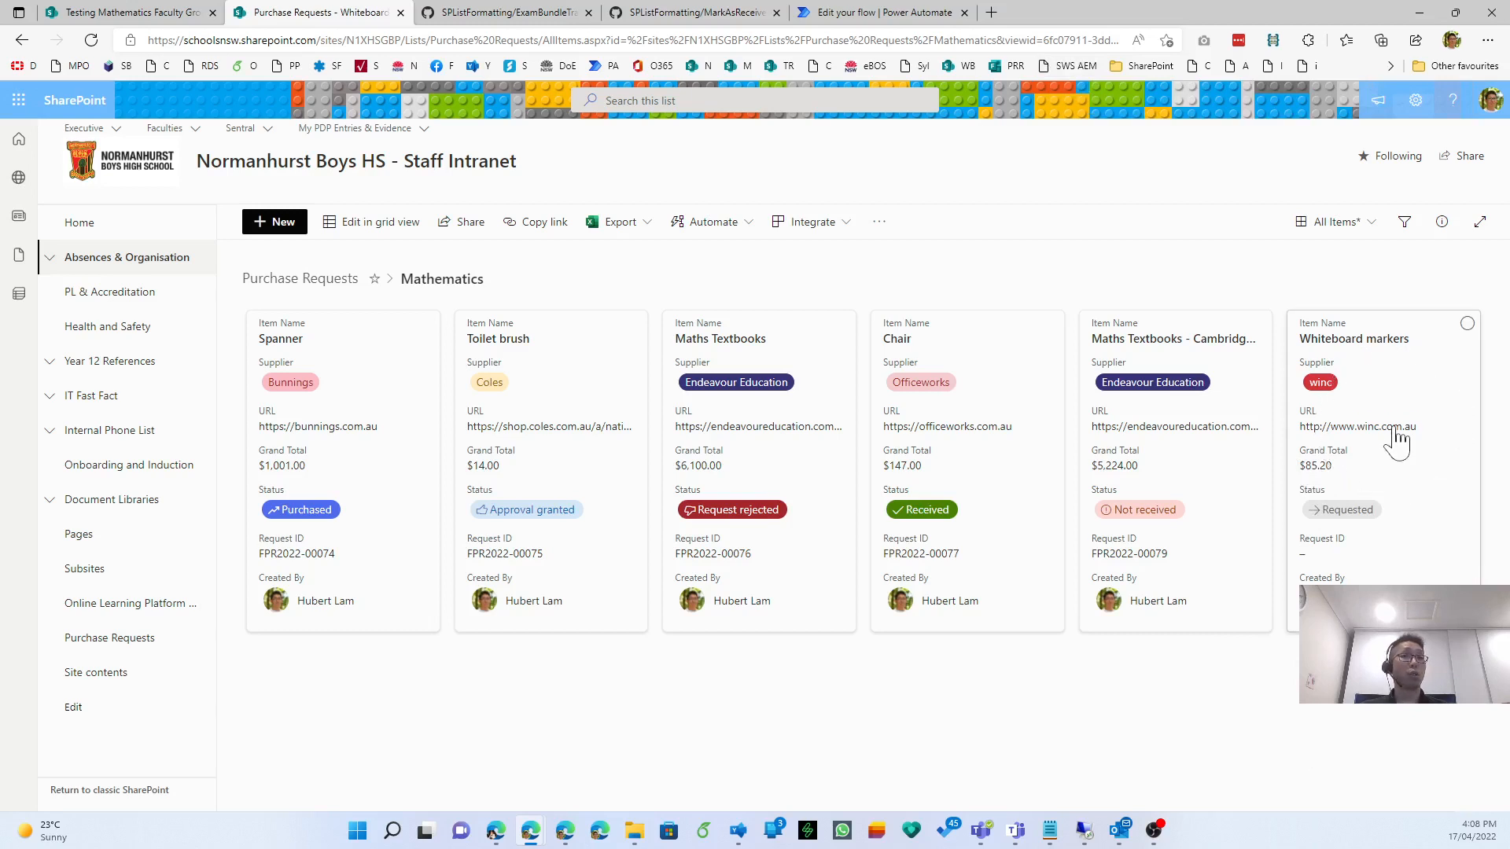
Switch to Microsoft Teams, open the Whiteboard markers approval request from the activity feed and read through its details.
key(alt+Tab)
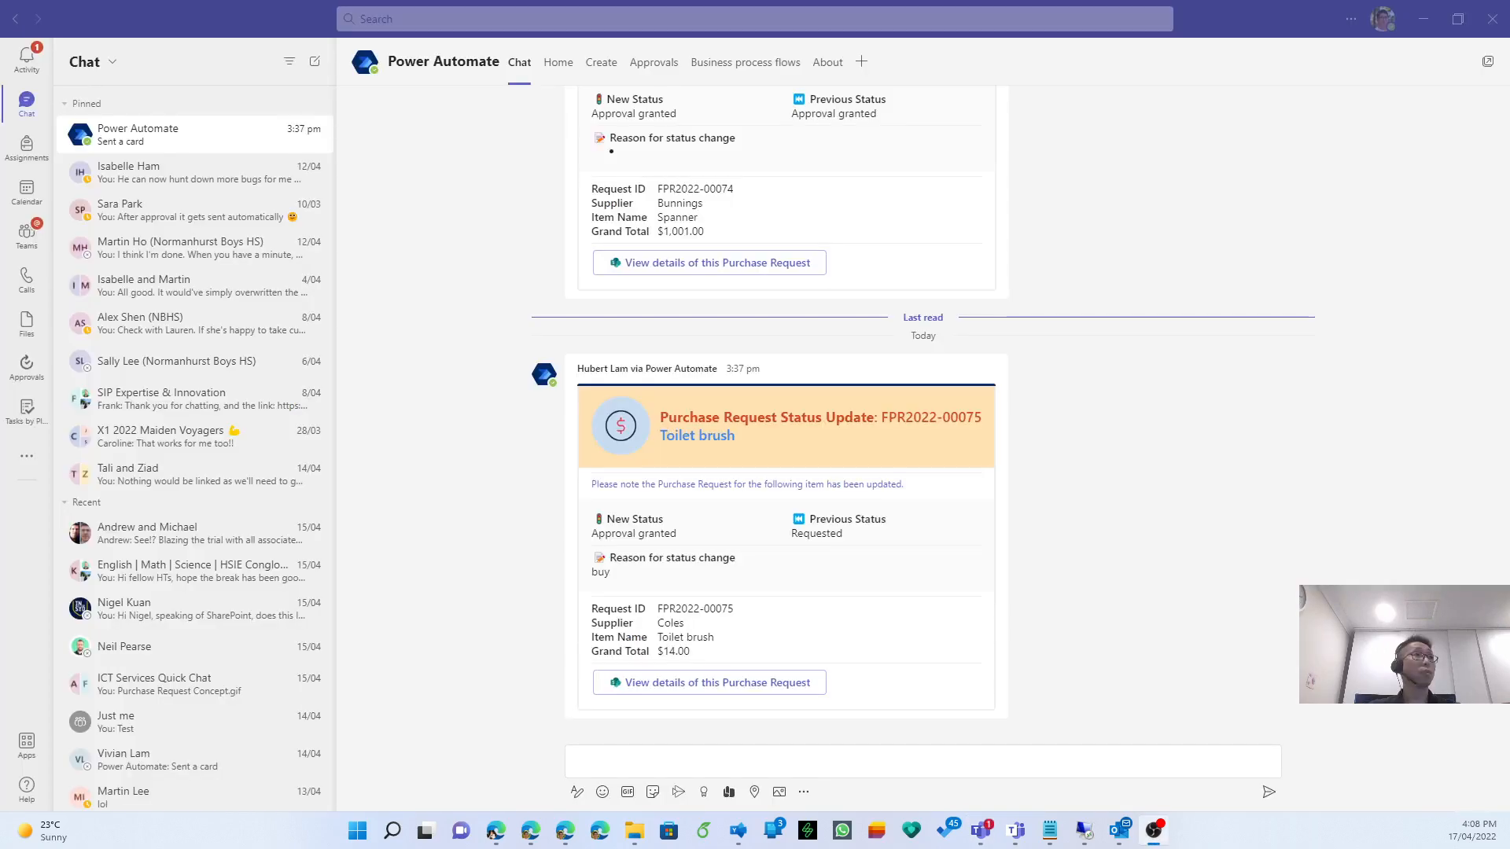
click(24, 56)
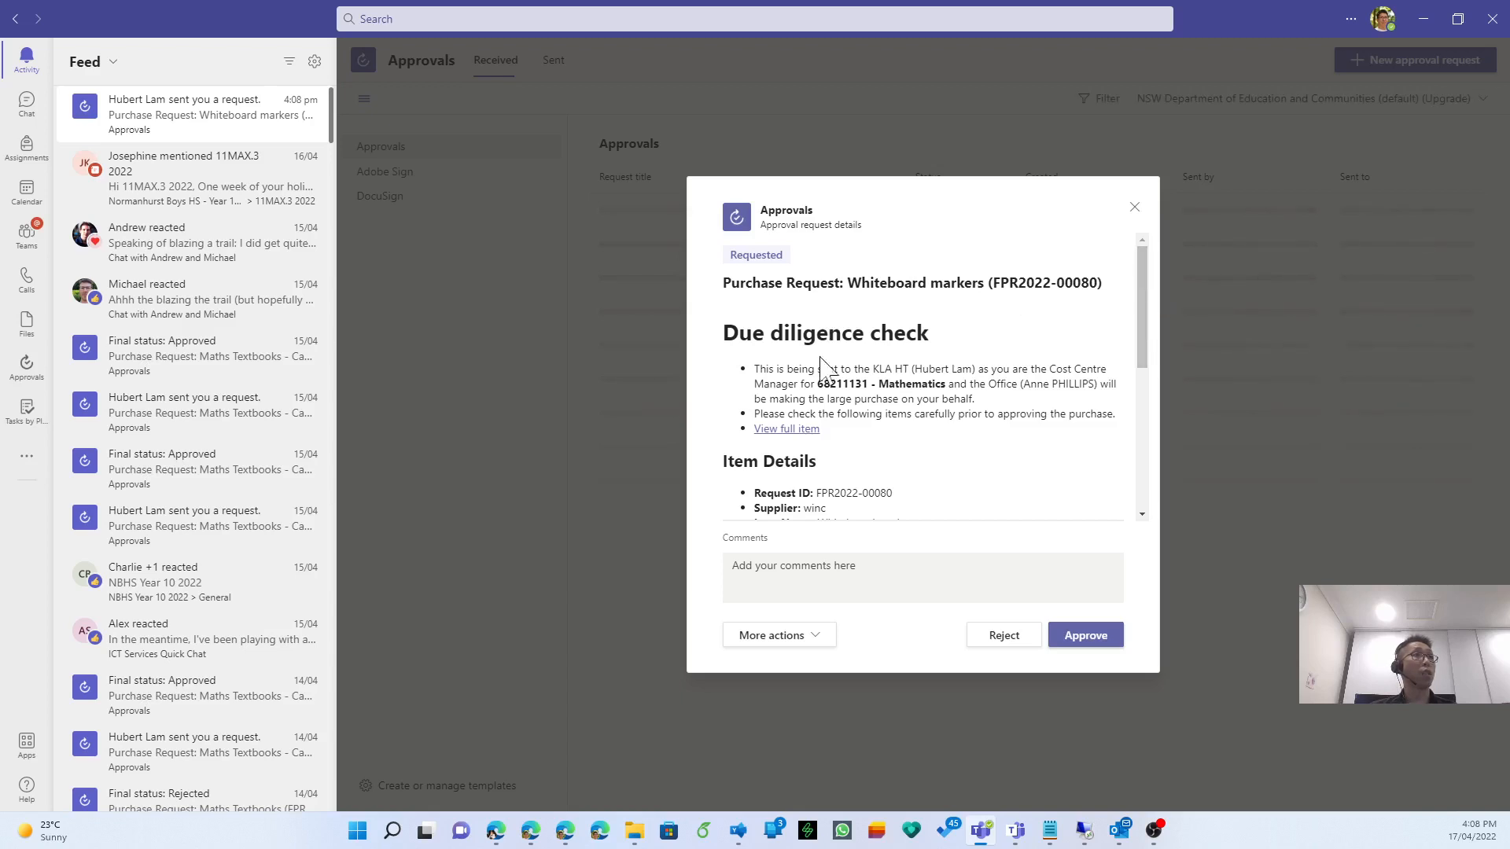
drag(1141, 273, 1141, 350)
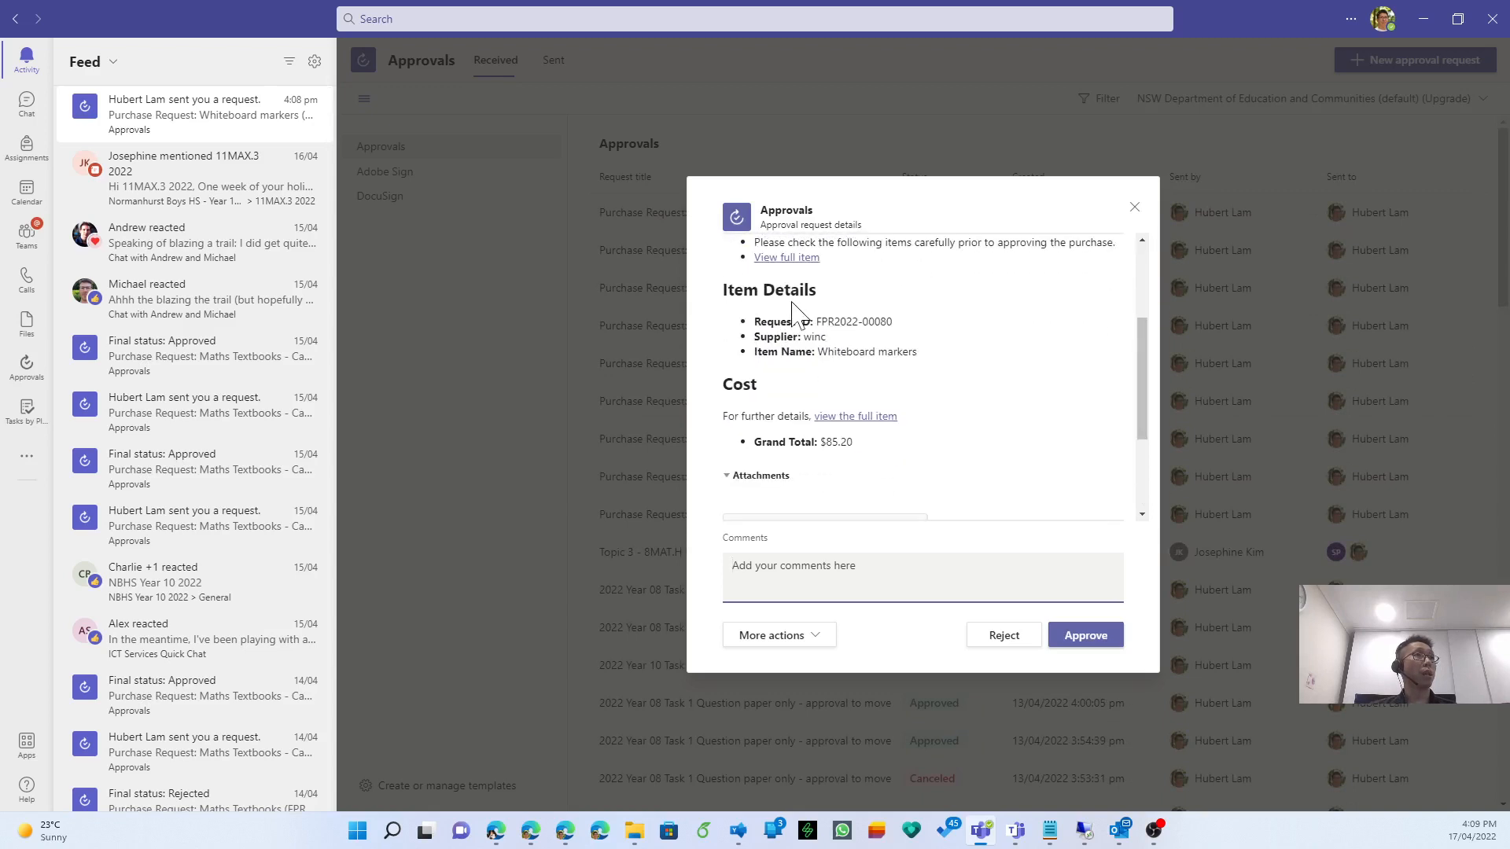
scroll(795, 310, down, 2)
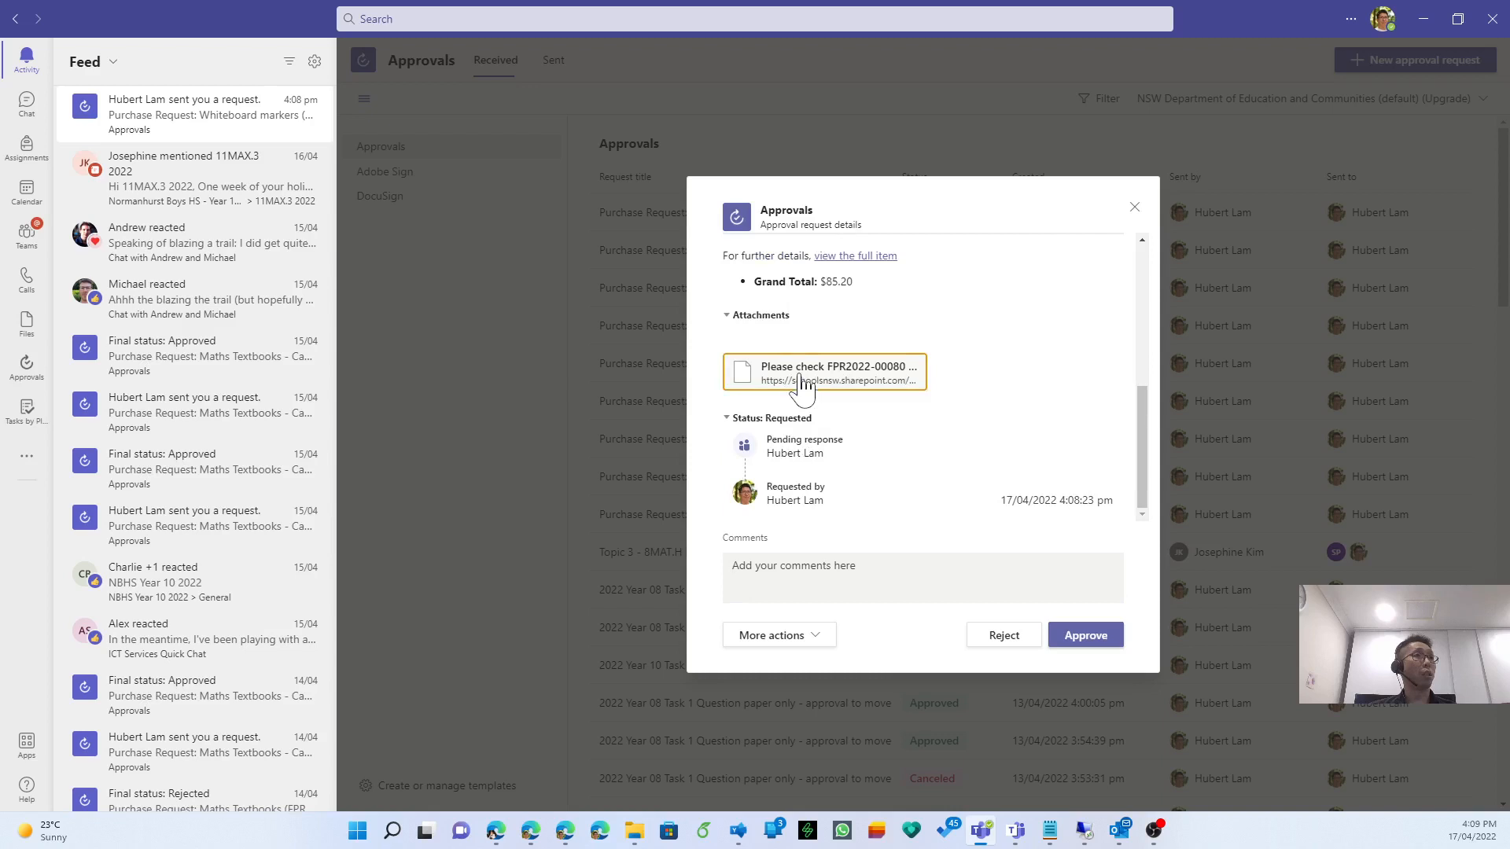
Open the purchase request attached to the approval, check its costs and accounting details, and briefly visit the item's website.
click(803, 385)
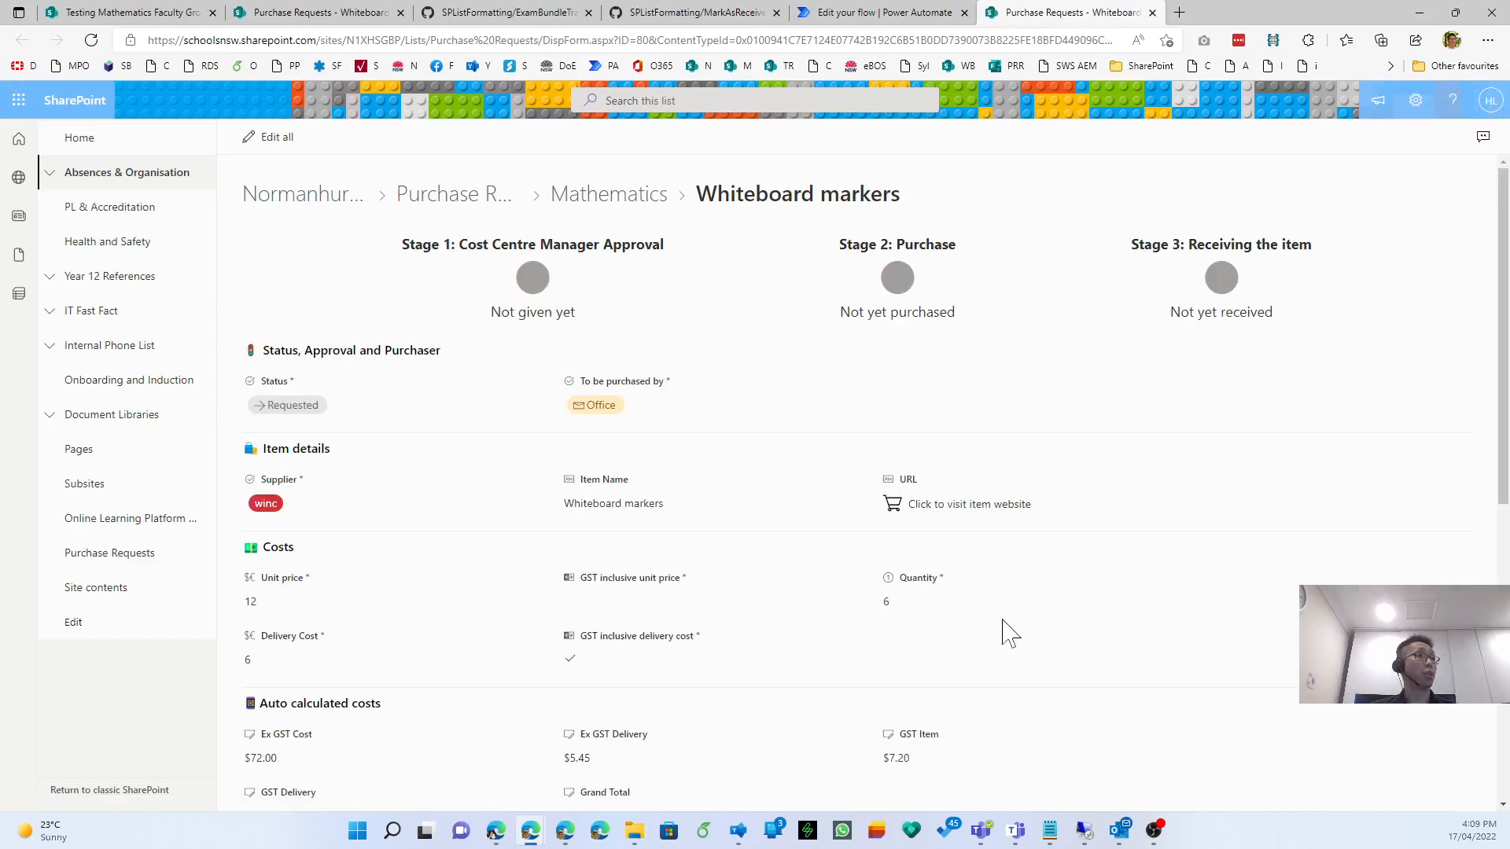
scroll(1010, 633, down, 5)
scroll(995, 613, up, 1)
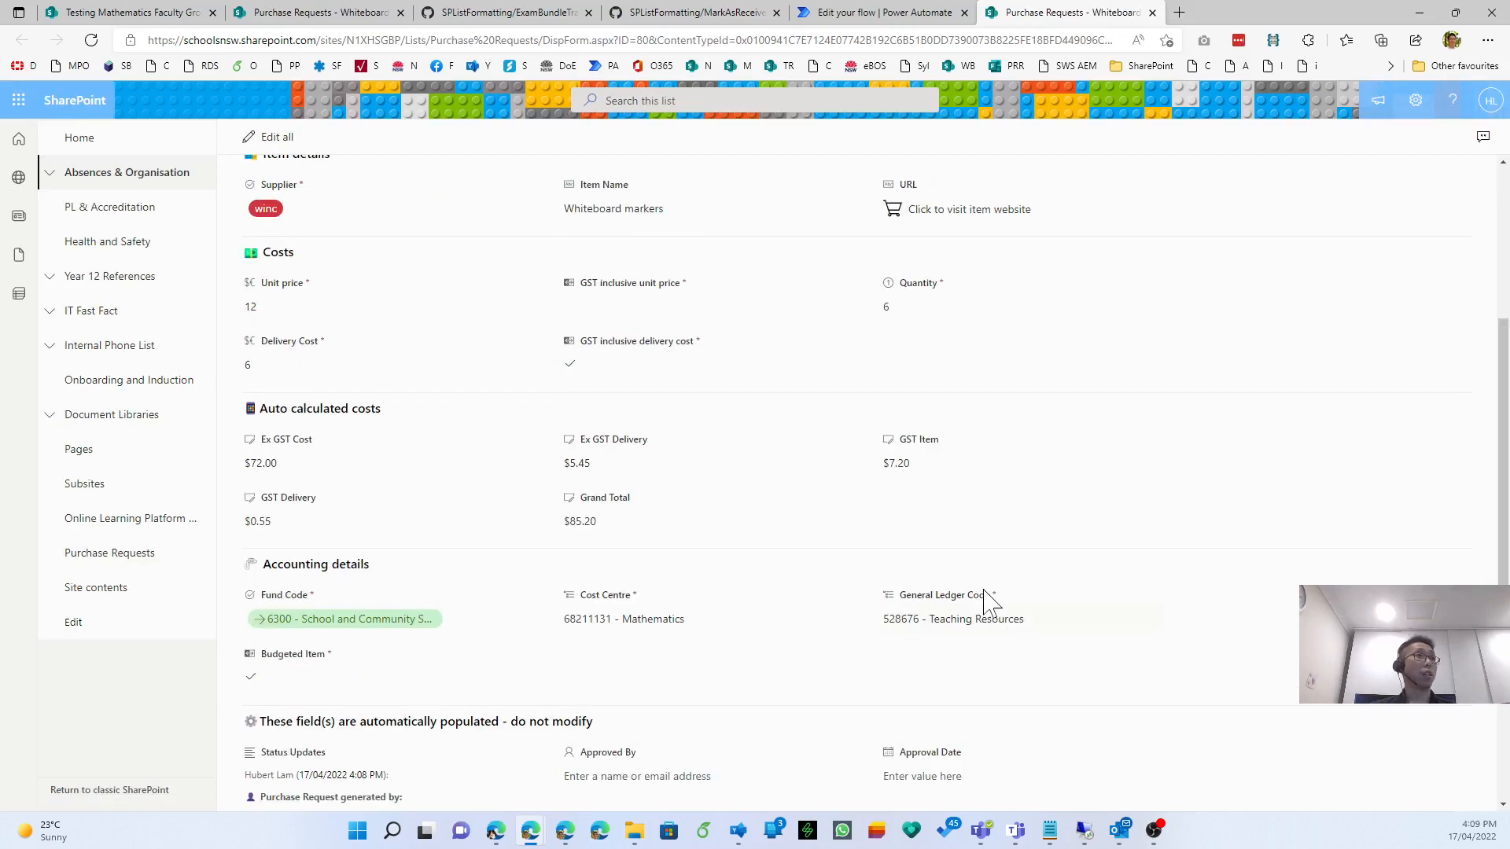
click(891, 217)
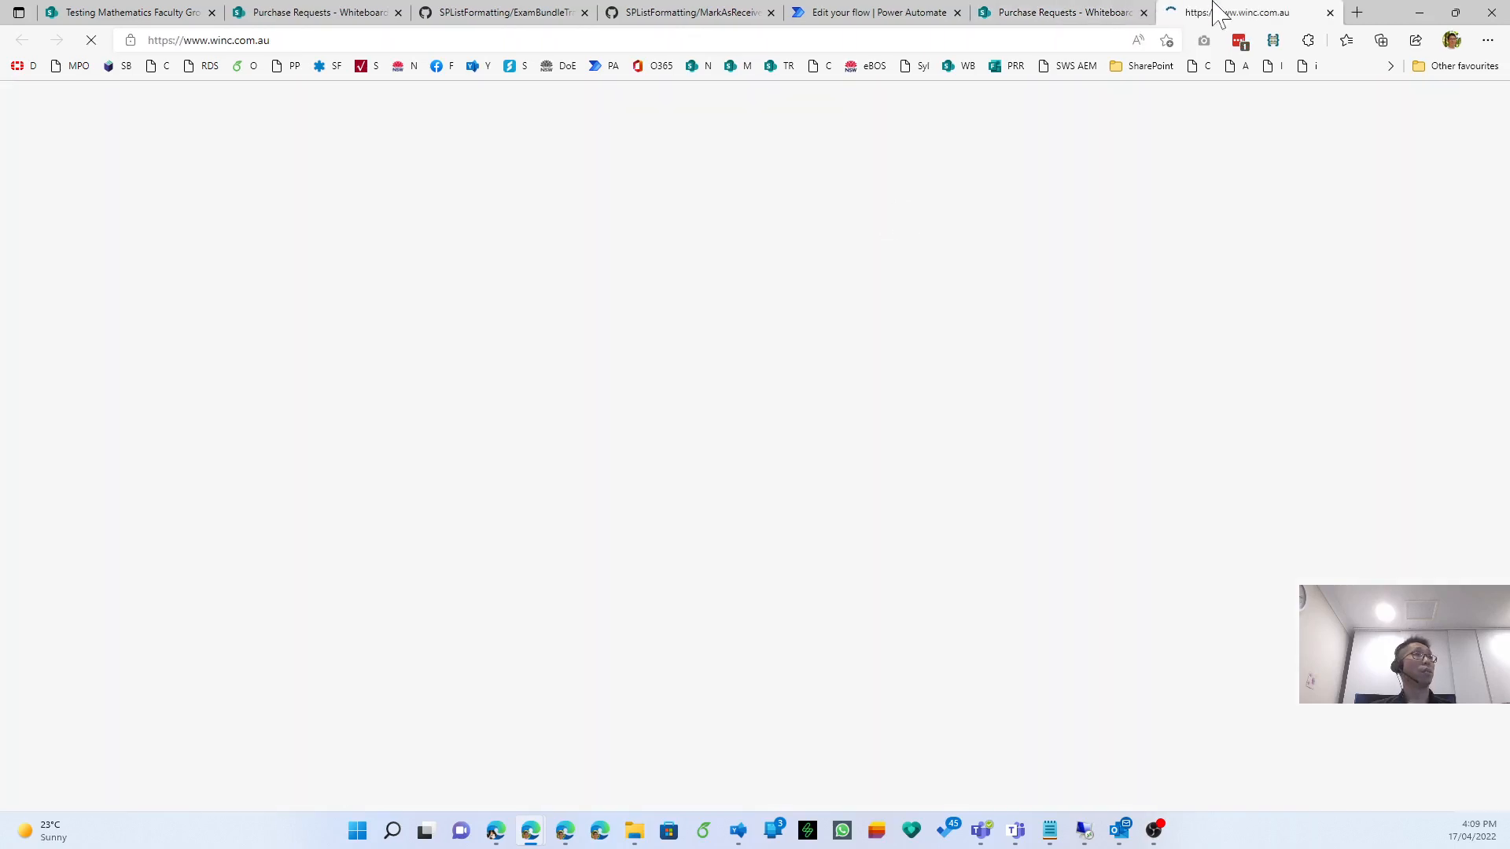
middle_click(1254, 12)
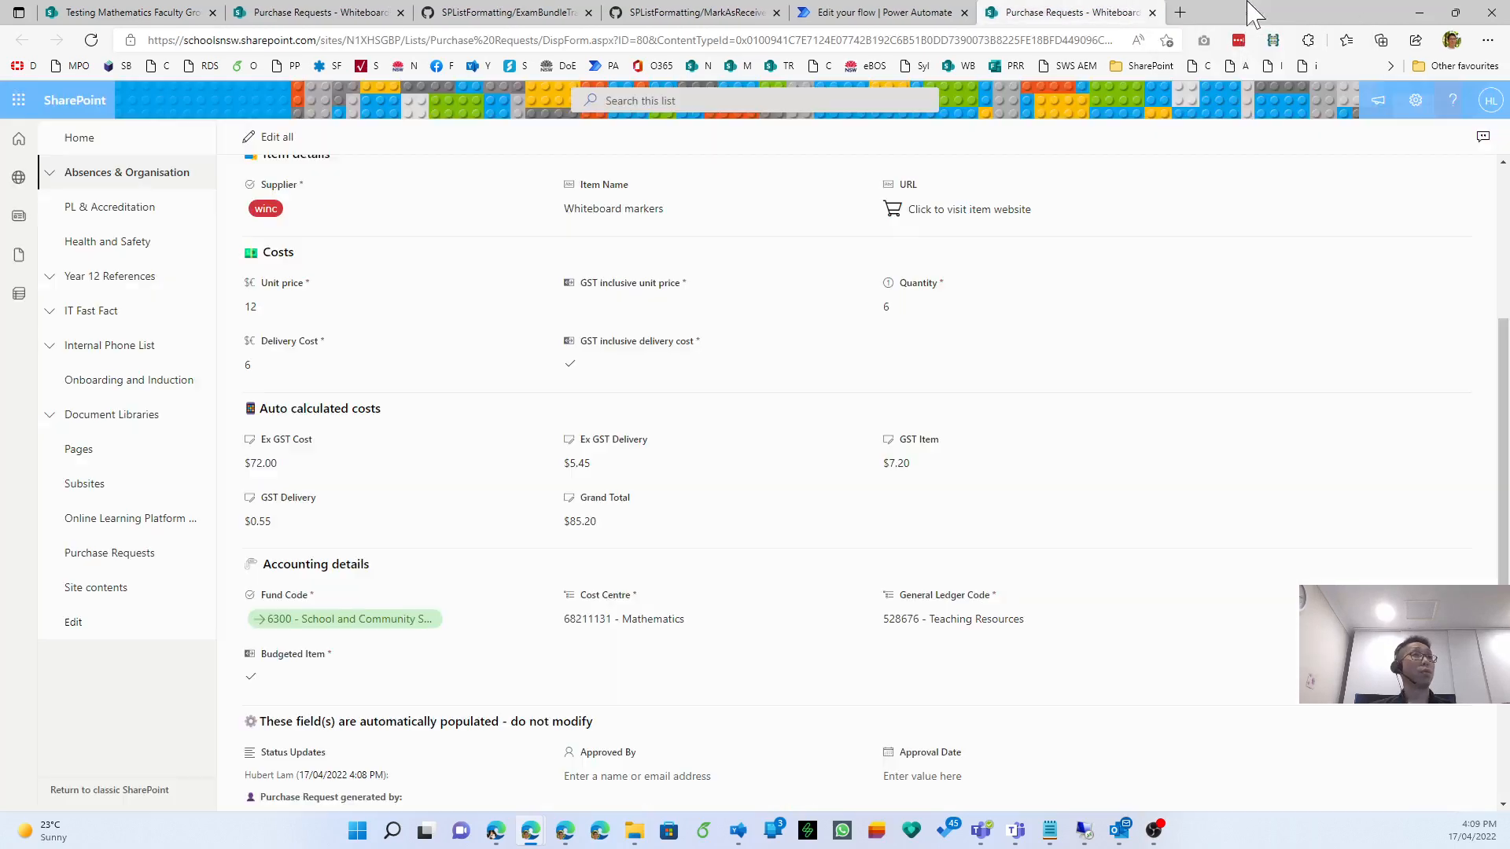
Return to Microsoft Teams and approve the Whiteboard markers purchase request.
scroll(1233, 499, up, 1)
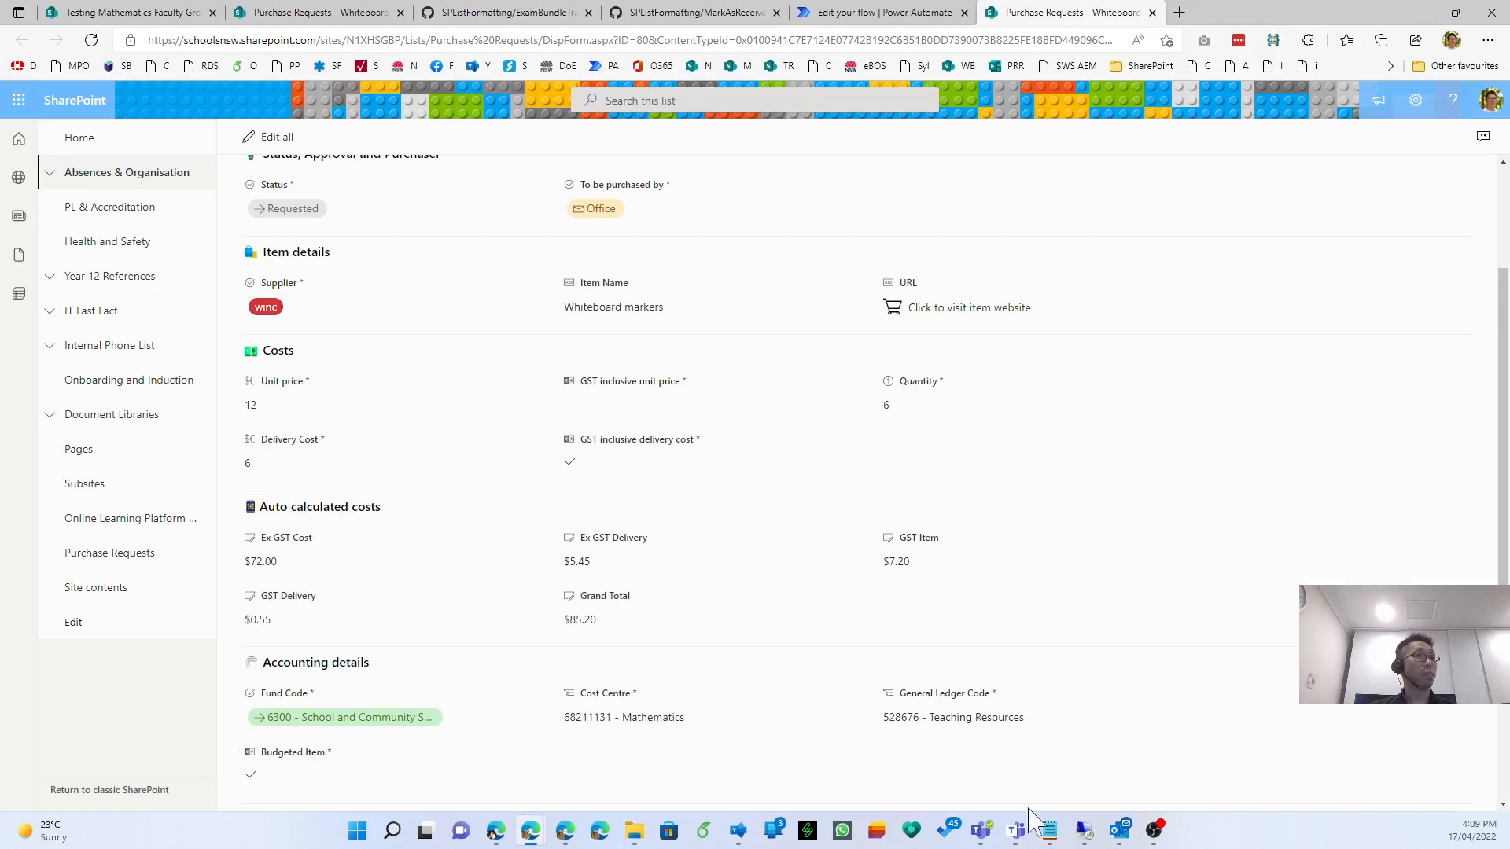
click(988, 826)
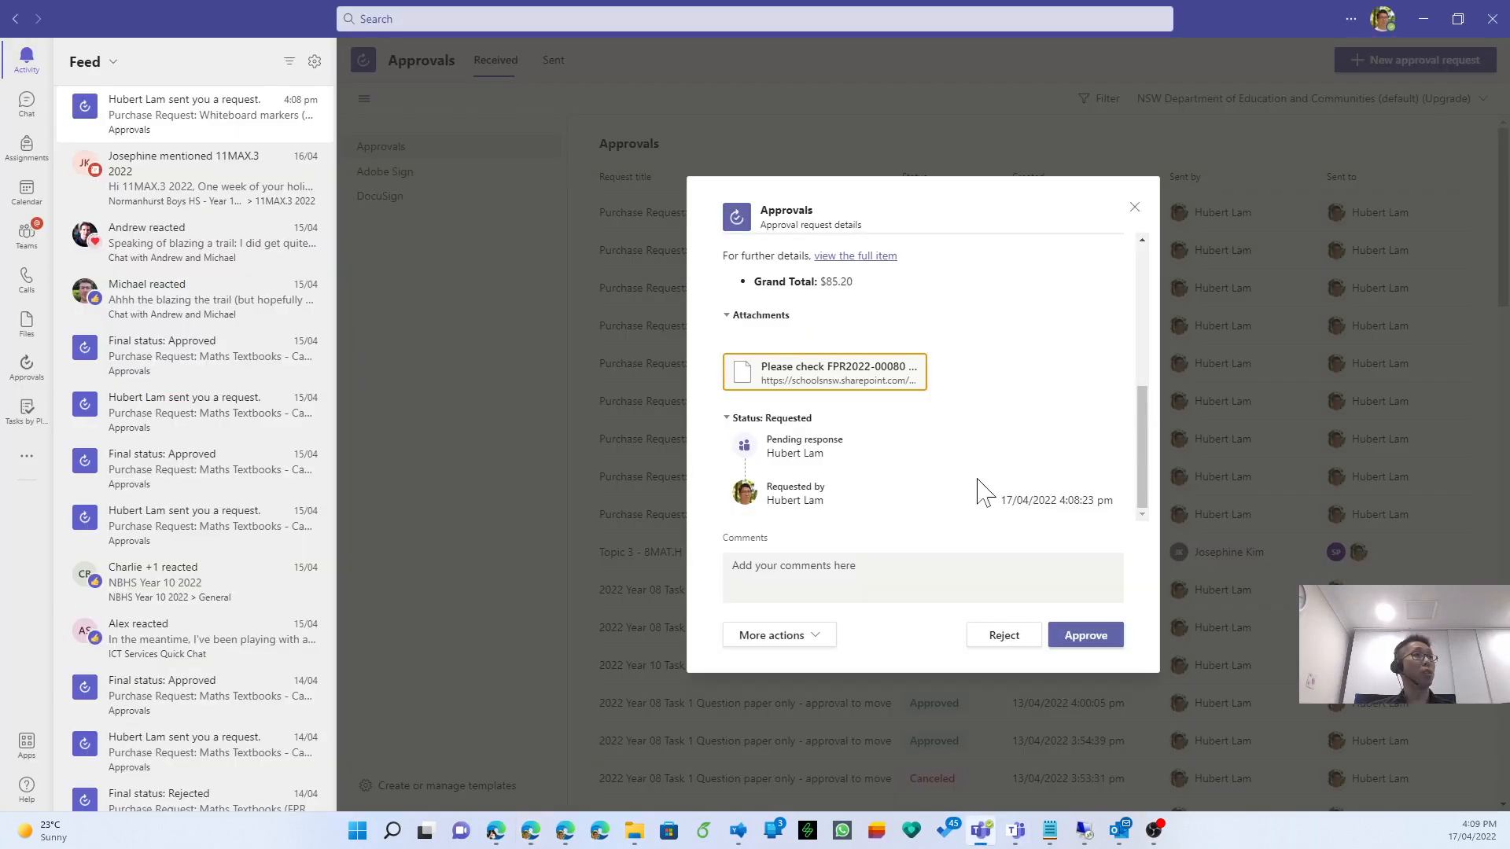
click(1087, 641)
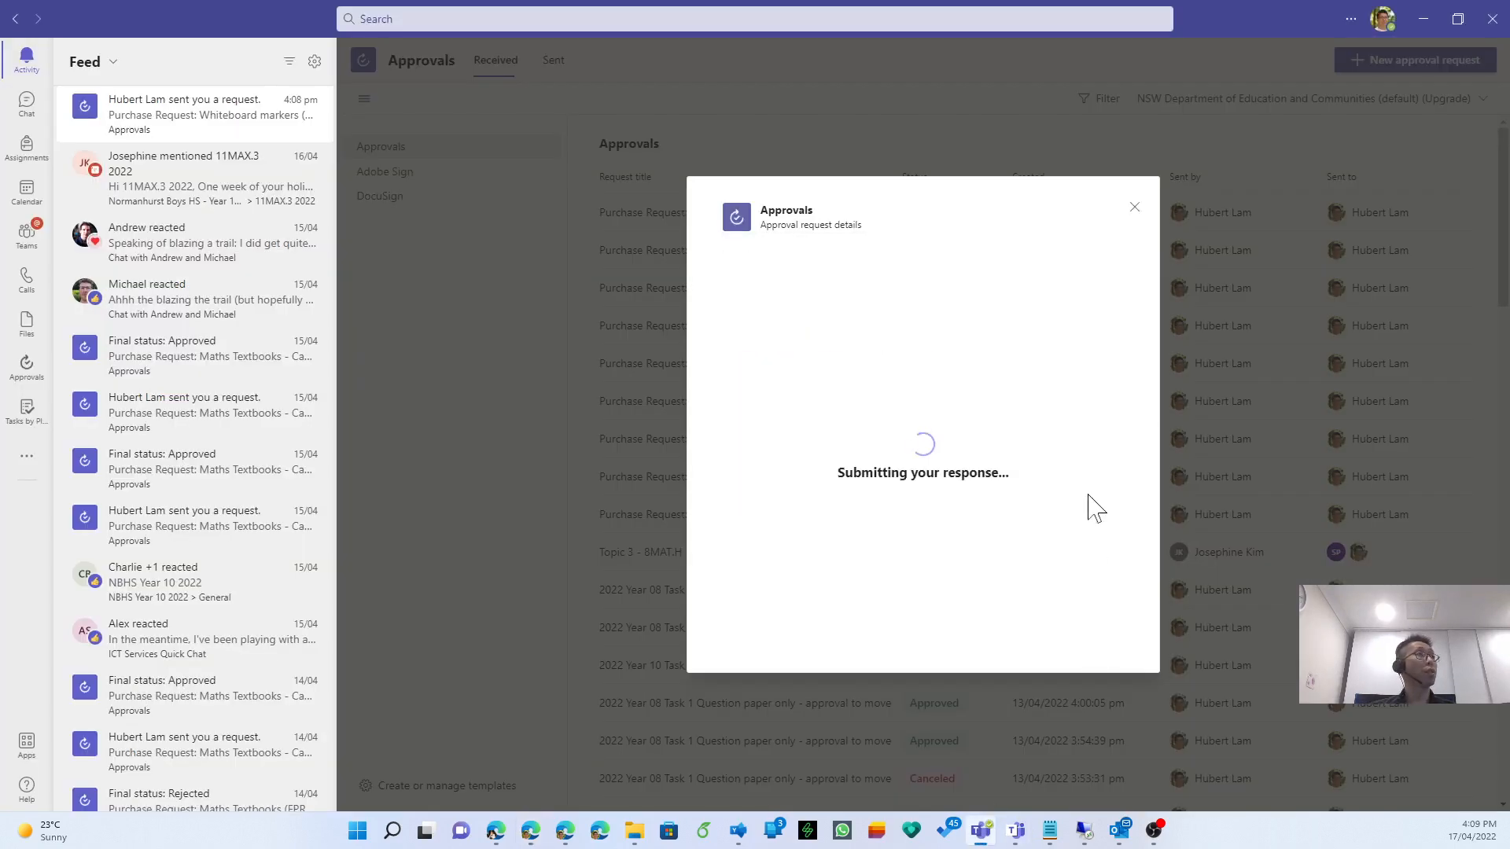
Examine the Whiteboard markers status update card in the Power Automate chat, including its new status, request type and grand total.
click(44, 118)
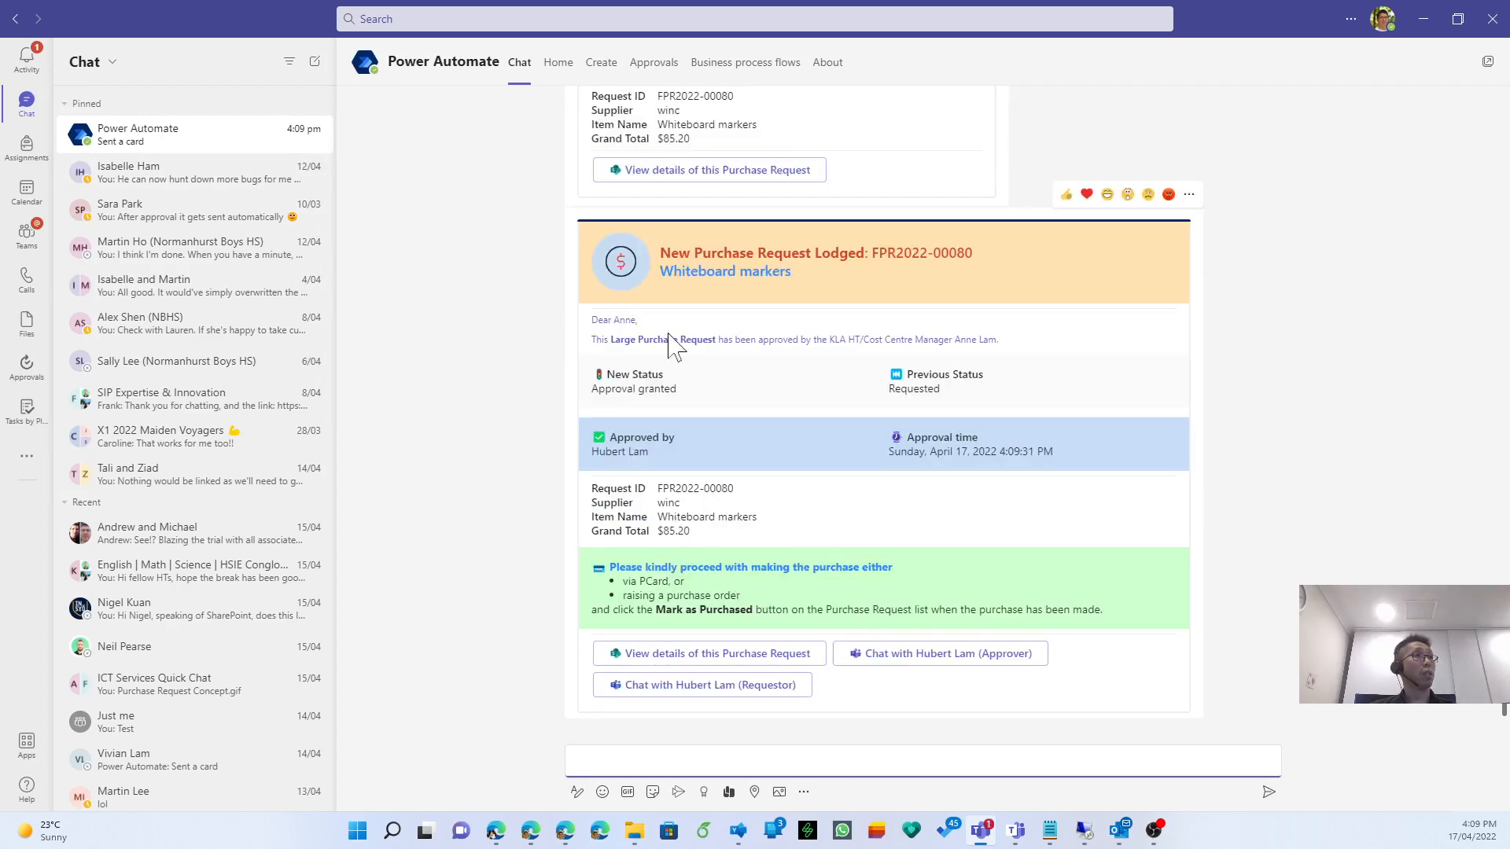
scroll(672, 354, up, 5)
triple_click(633, 389)
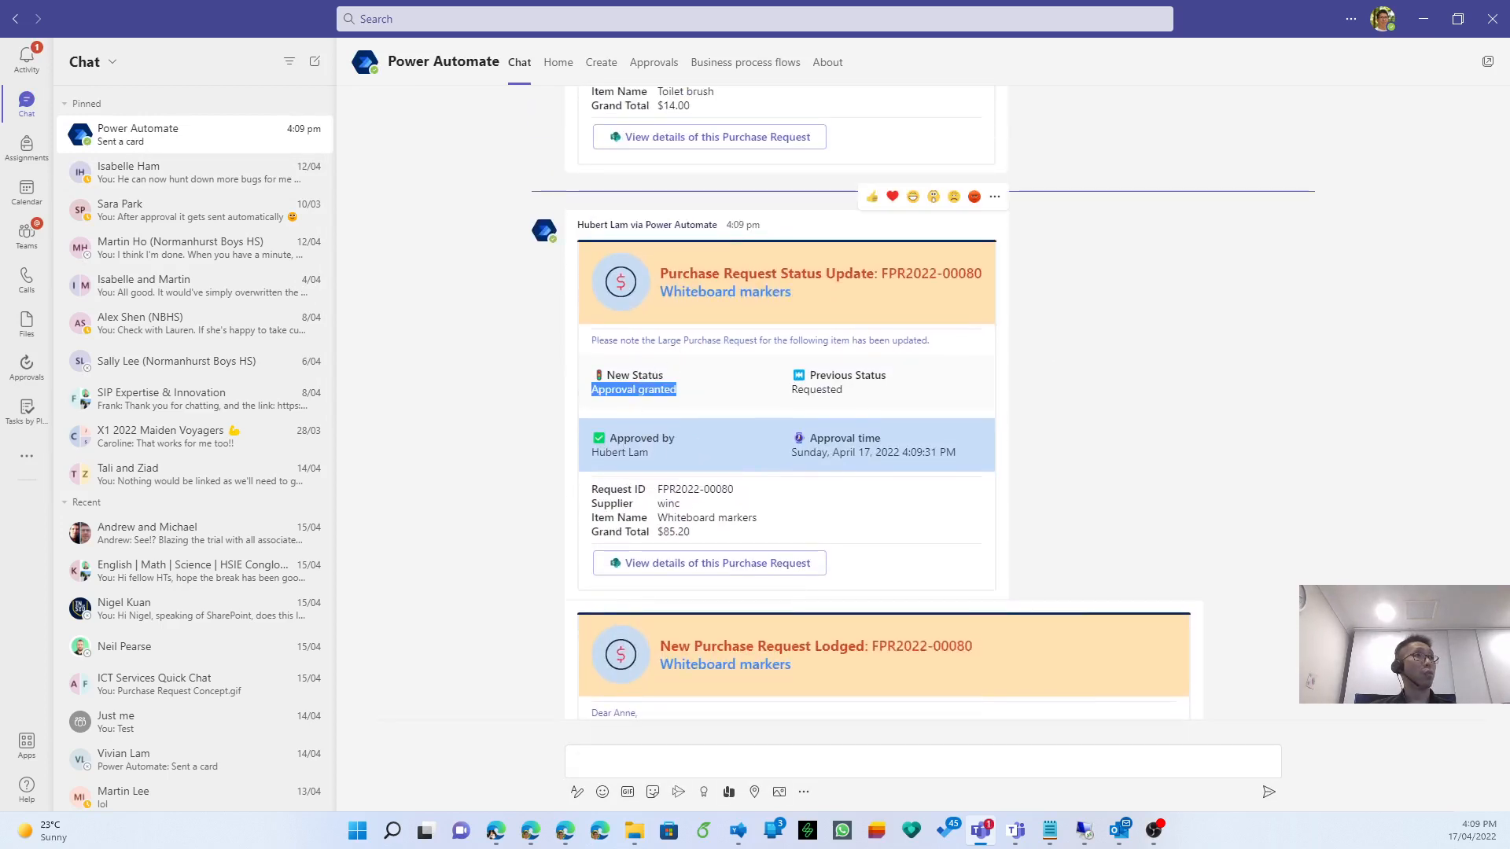
click(661, 390)
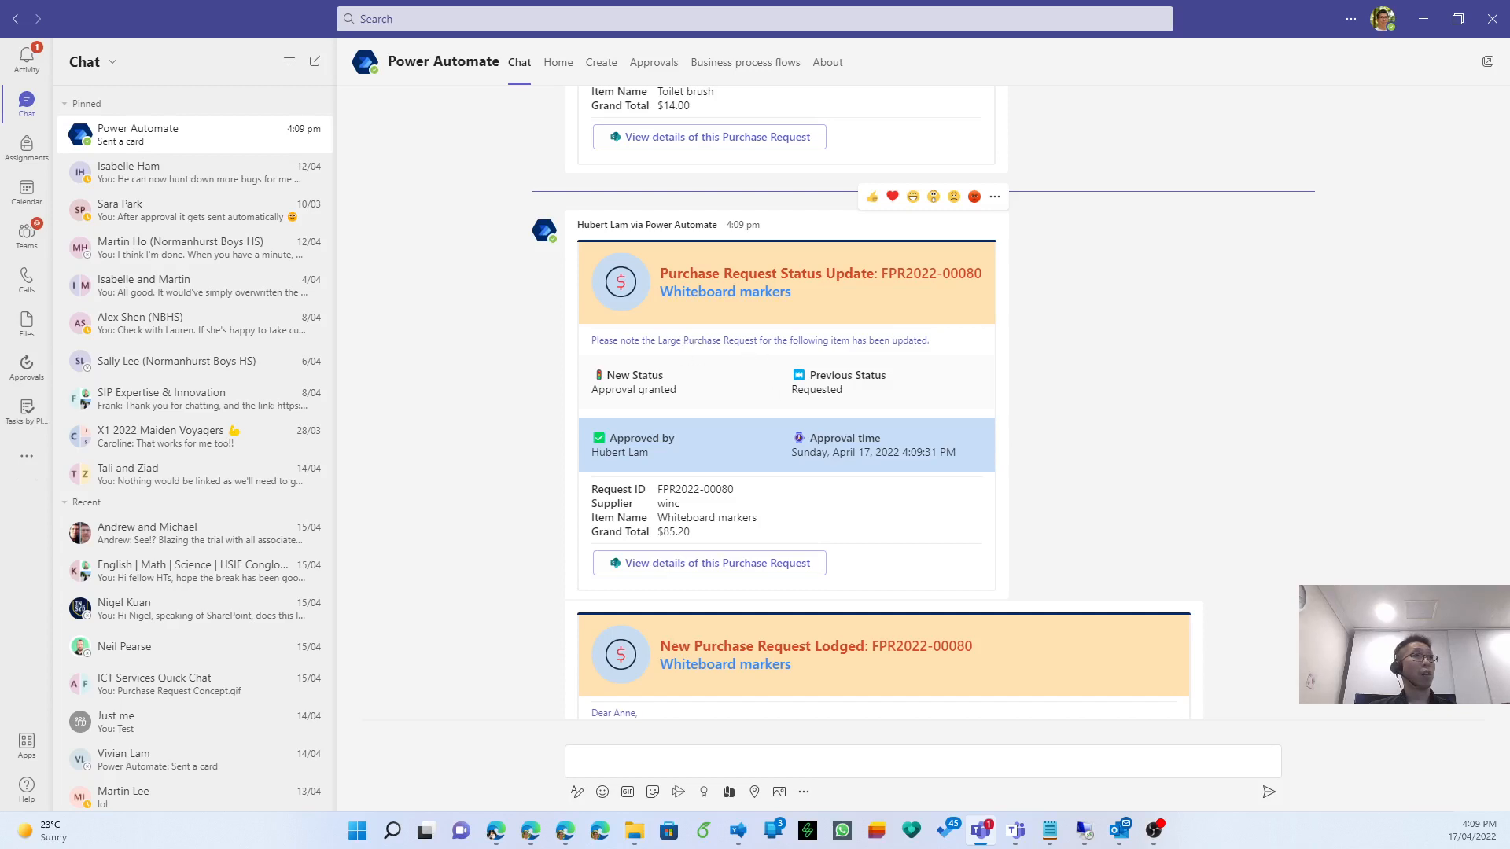
drag(659, 340, 758, 341)
click(763, 340)
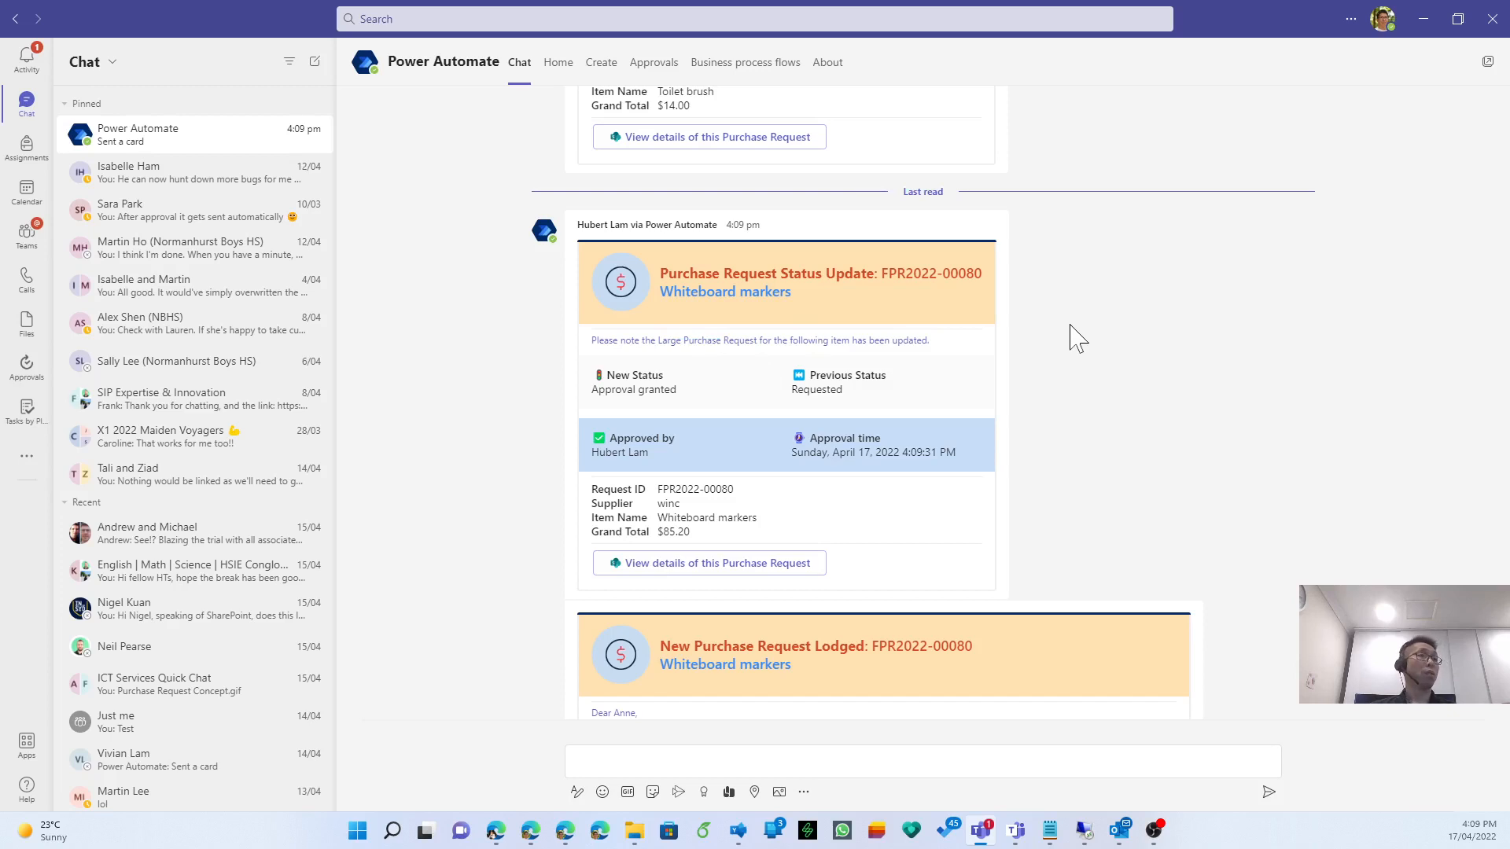
drag(690, 532, 658, 532)
click(659, 532)
scroll(911, 512, down, 5)
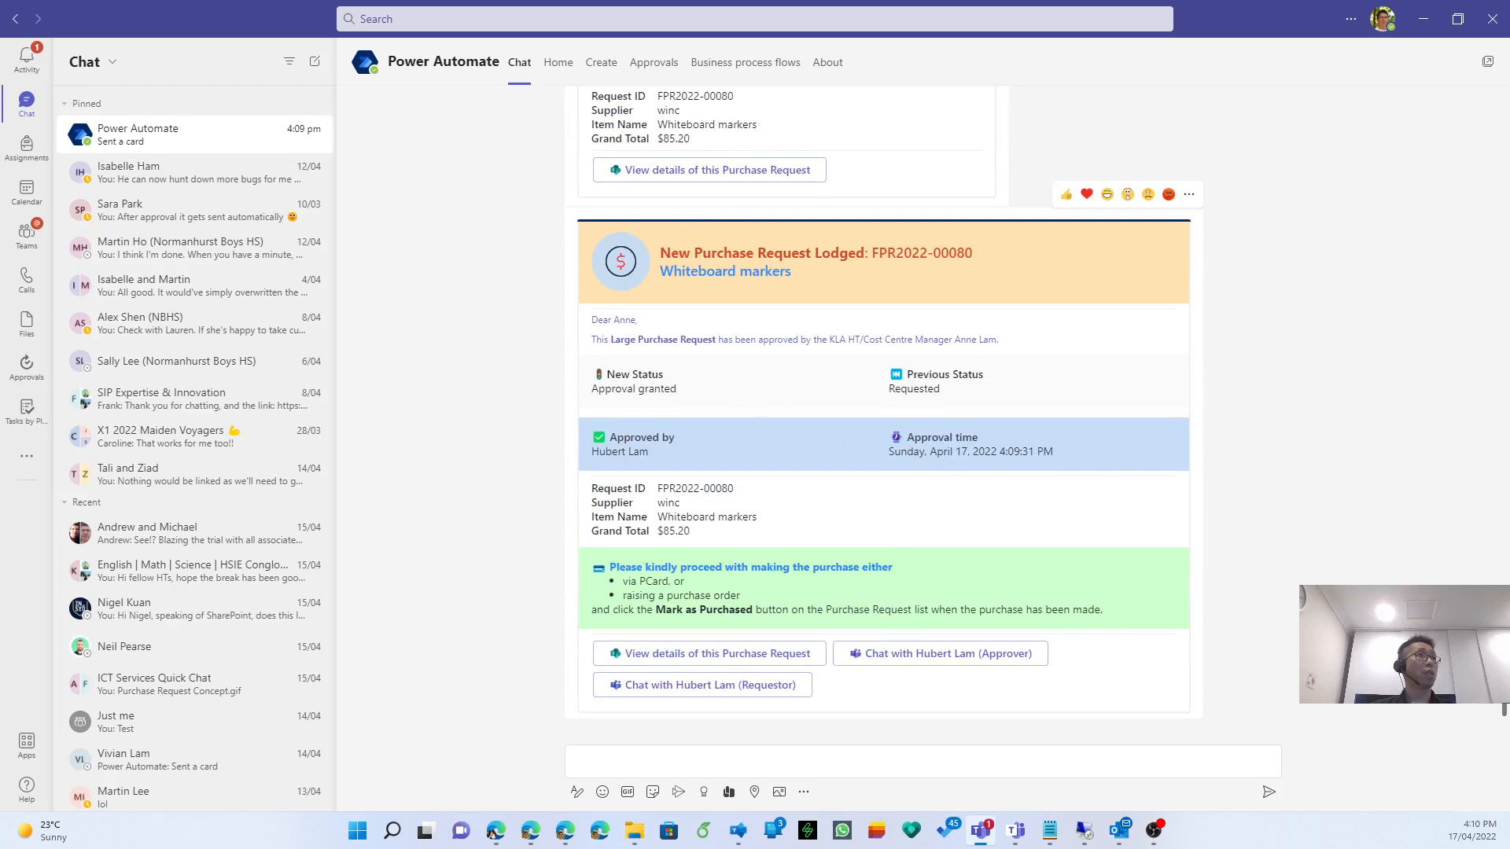
Examine the New Purchase Request Lodged card for Whiteboard markers, including its title, addressee and large purchase approval message.
click(734, 340)
triple_click(725, 257)
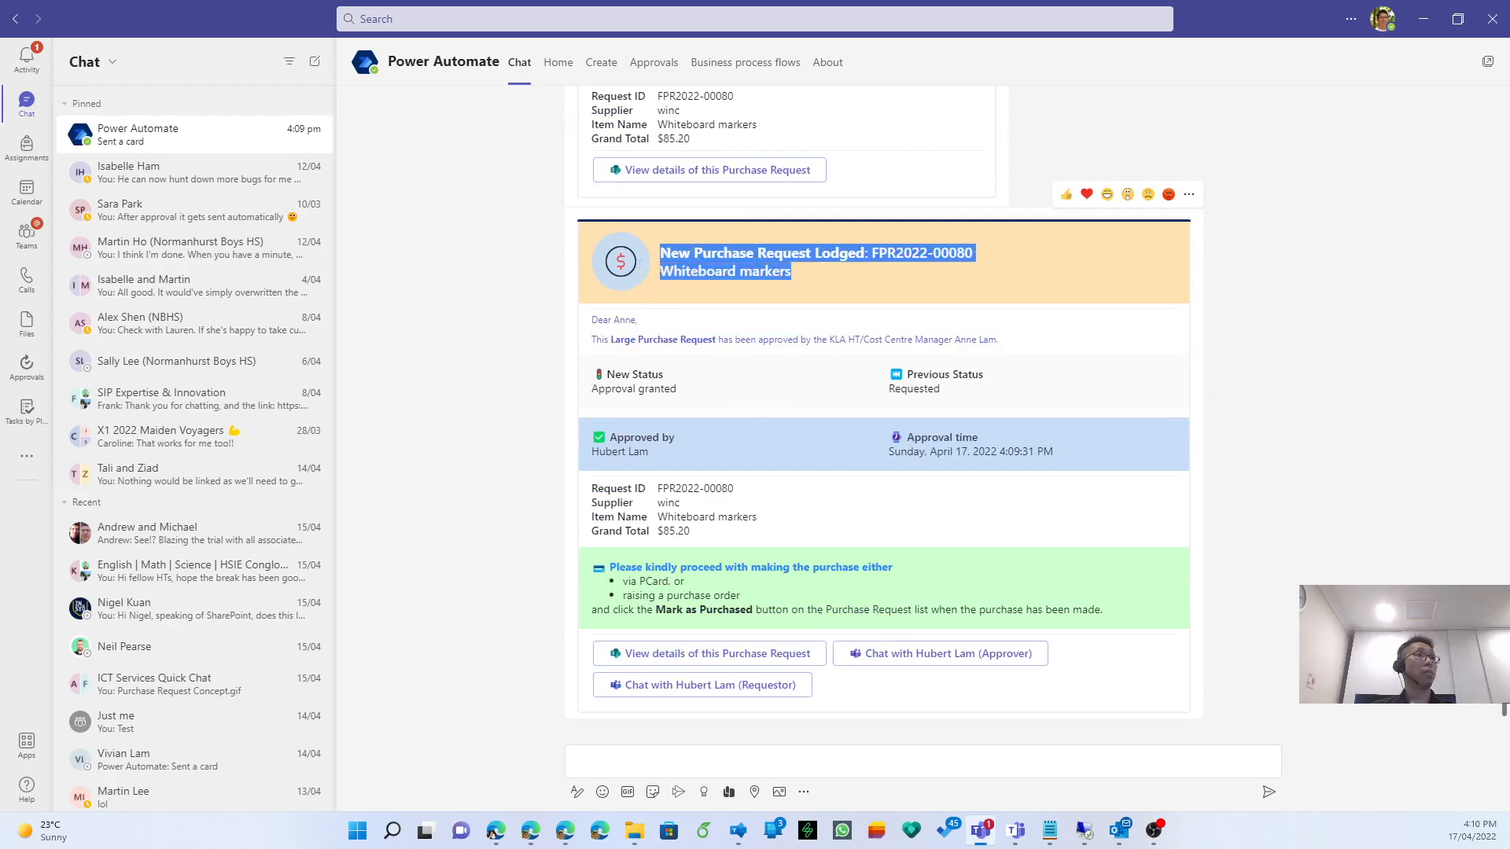
click(725, 261)
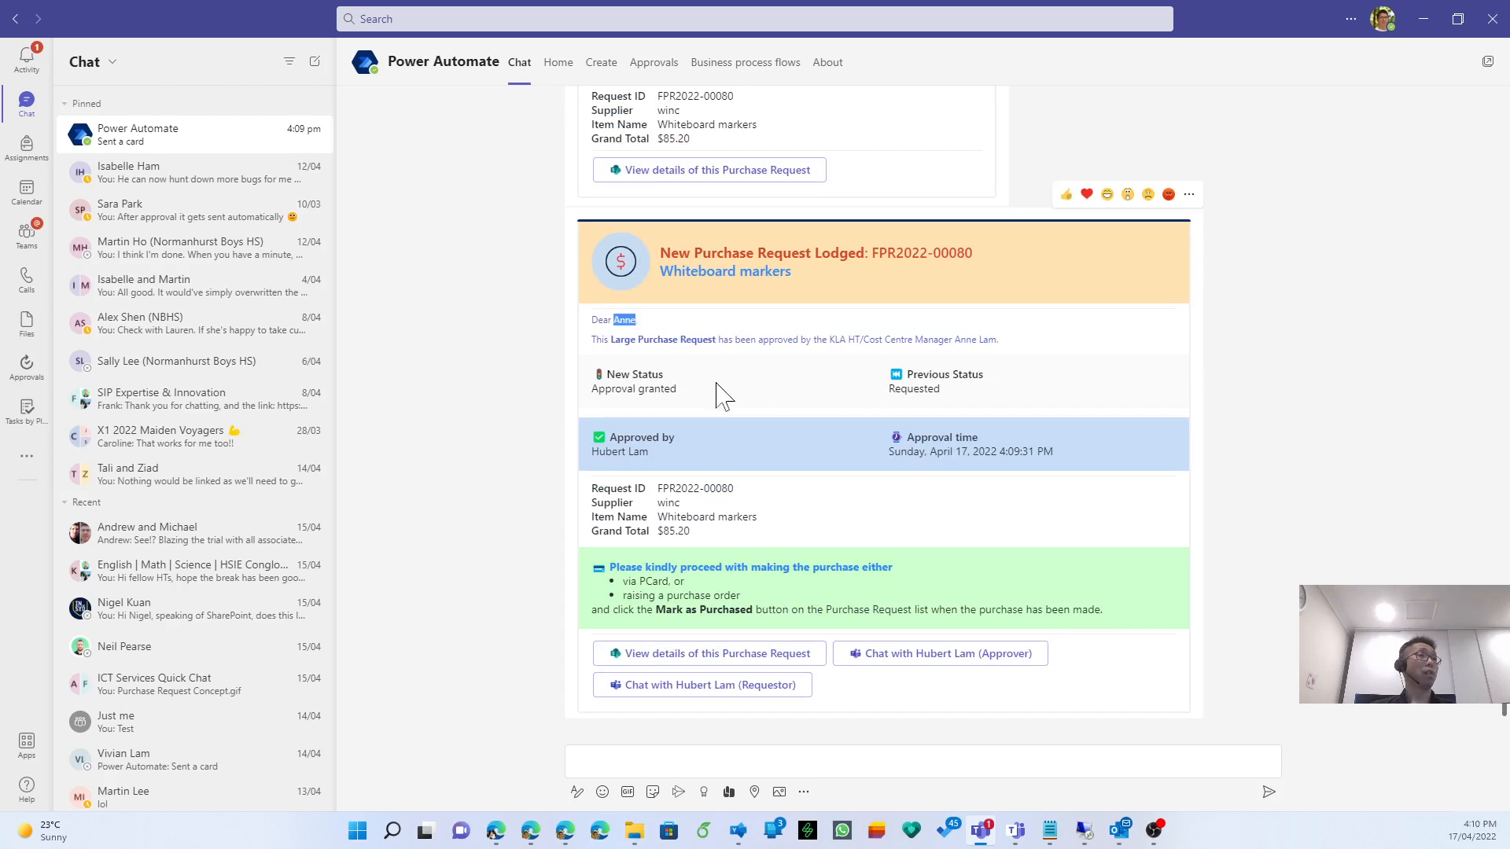
triple_click(727, 340)
click(1051, 358)
drag(778, 328, 1004, 336)
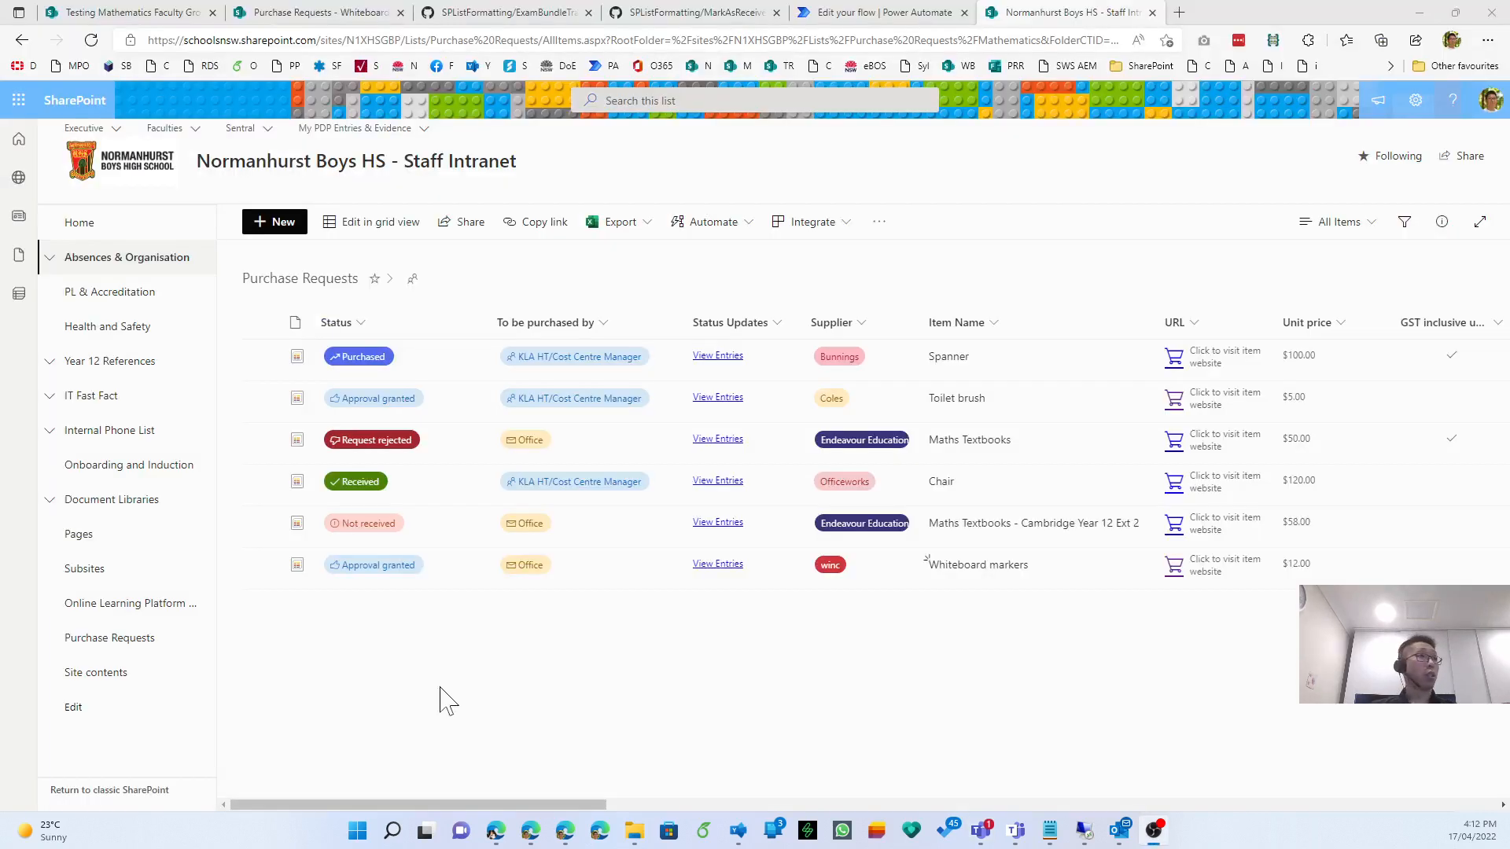
Check the Whiteboard markers row in the SharePoint Purchase Requests list for its status, approval details and Mark as Purchased control.
key(ctrl)
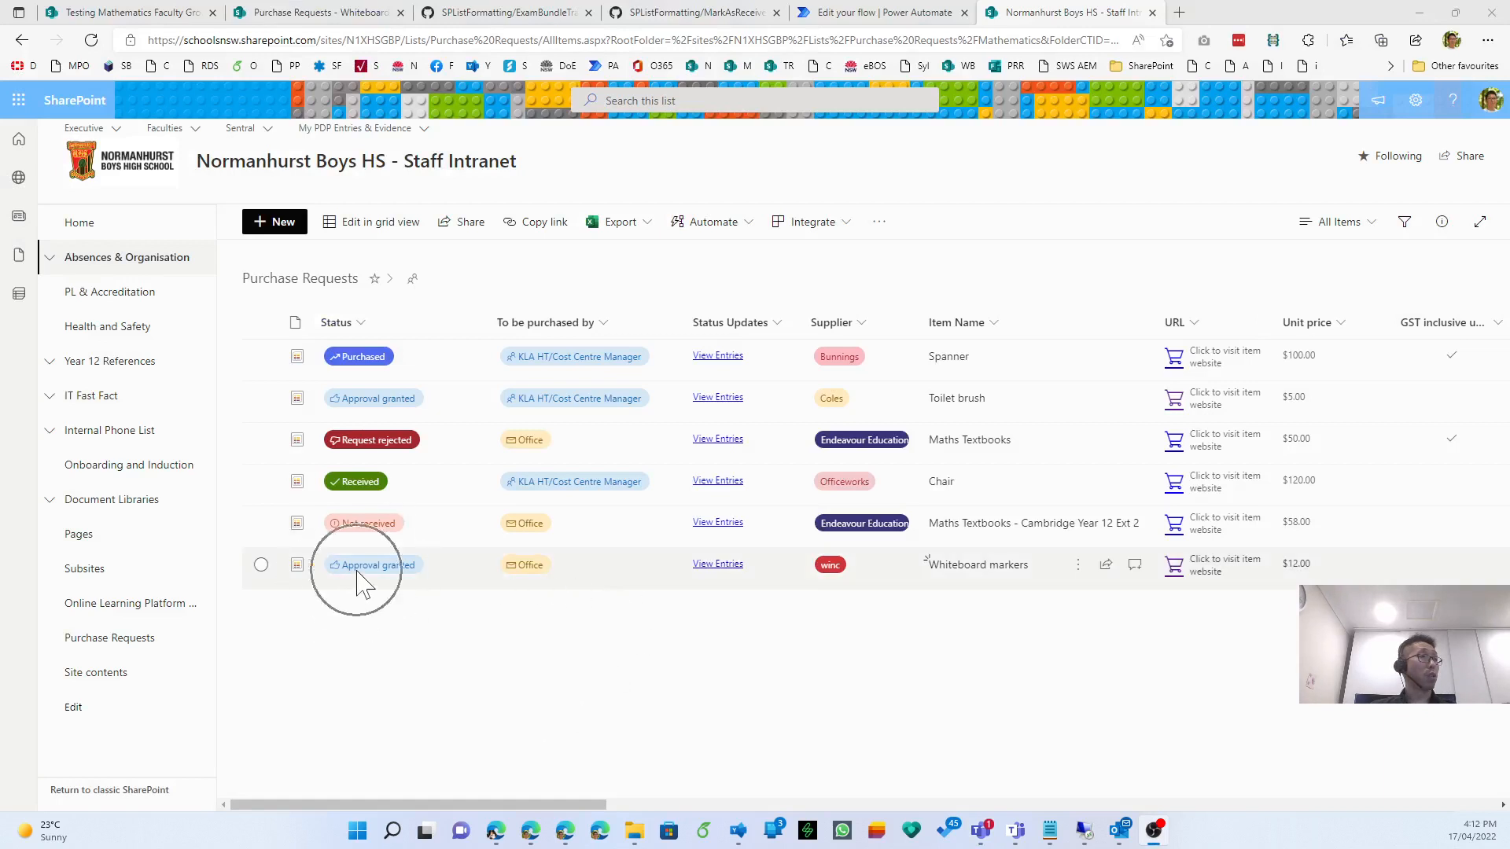
key(ctrl)
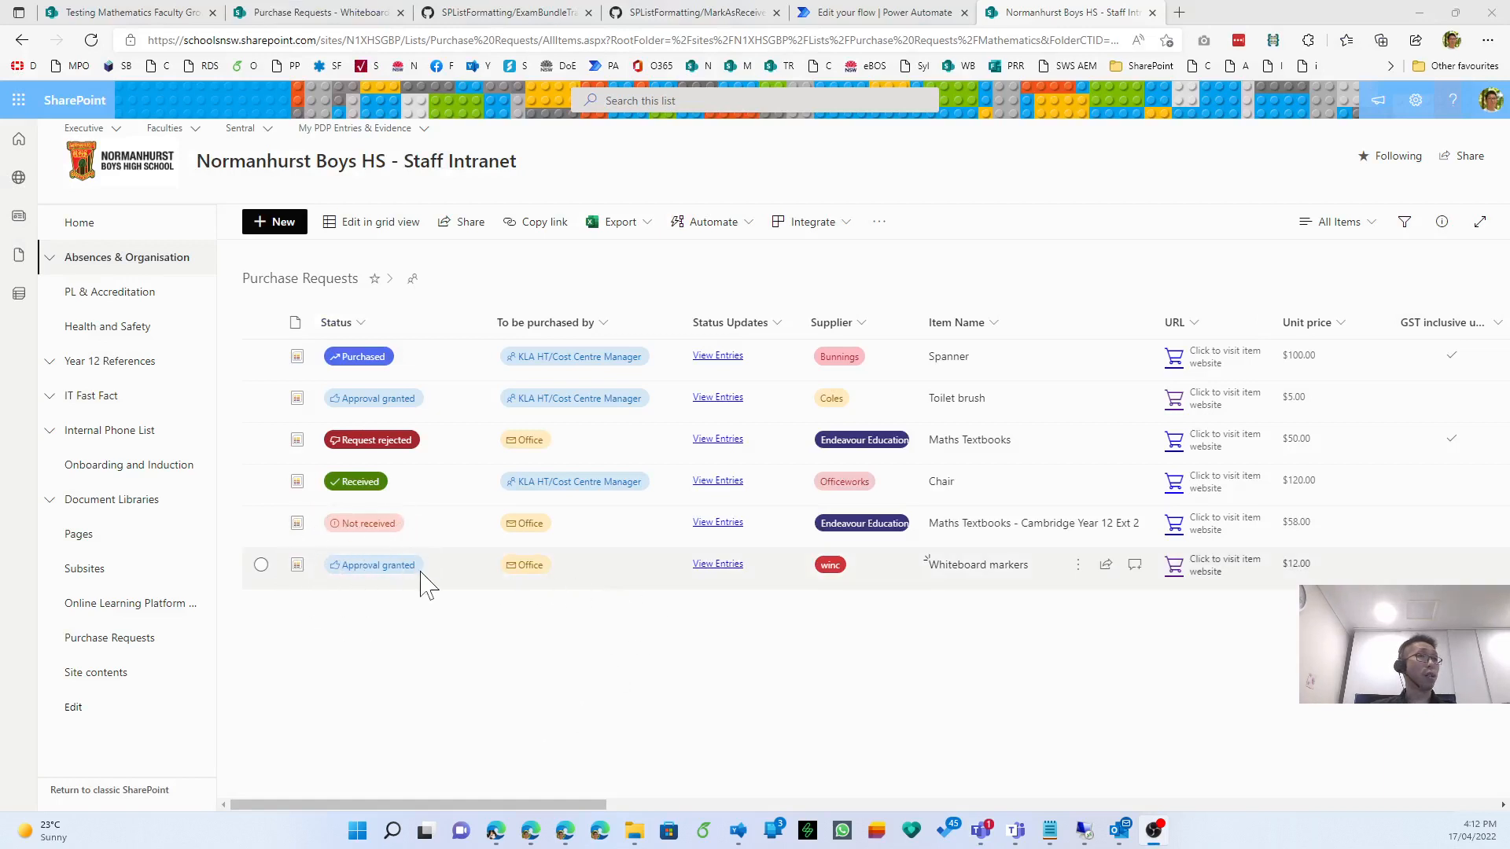
drag(415, 807, 984, 825)
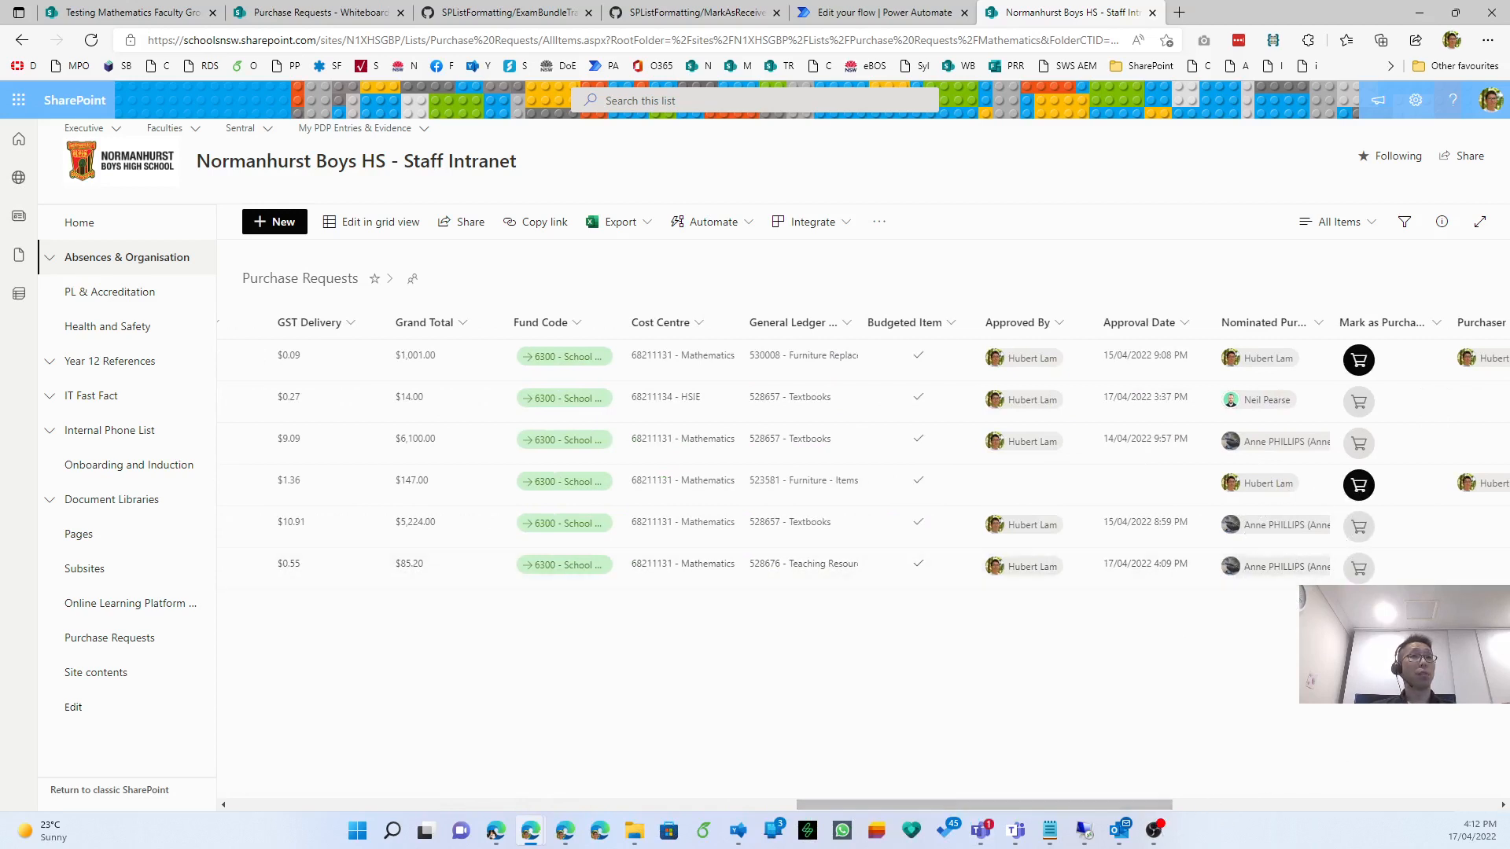
Mark the Whiteboard markers request as purchased and check its Purchaser entry.
drag(1172, 806, 1229, 806)
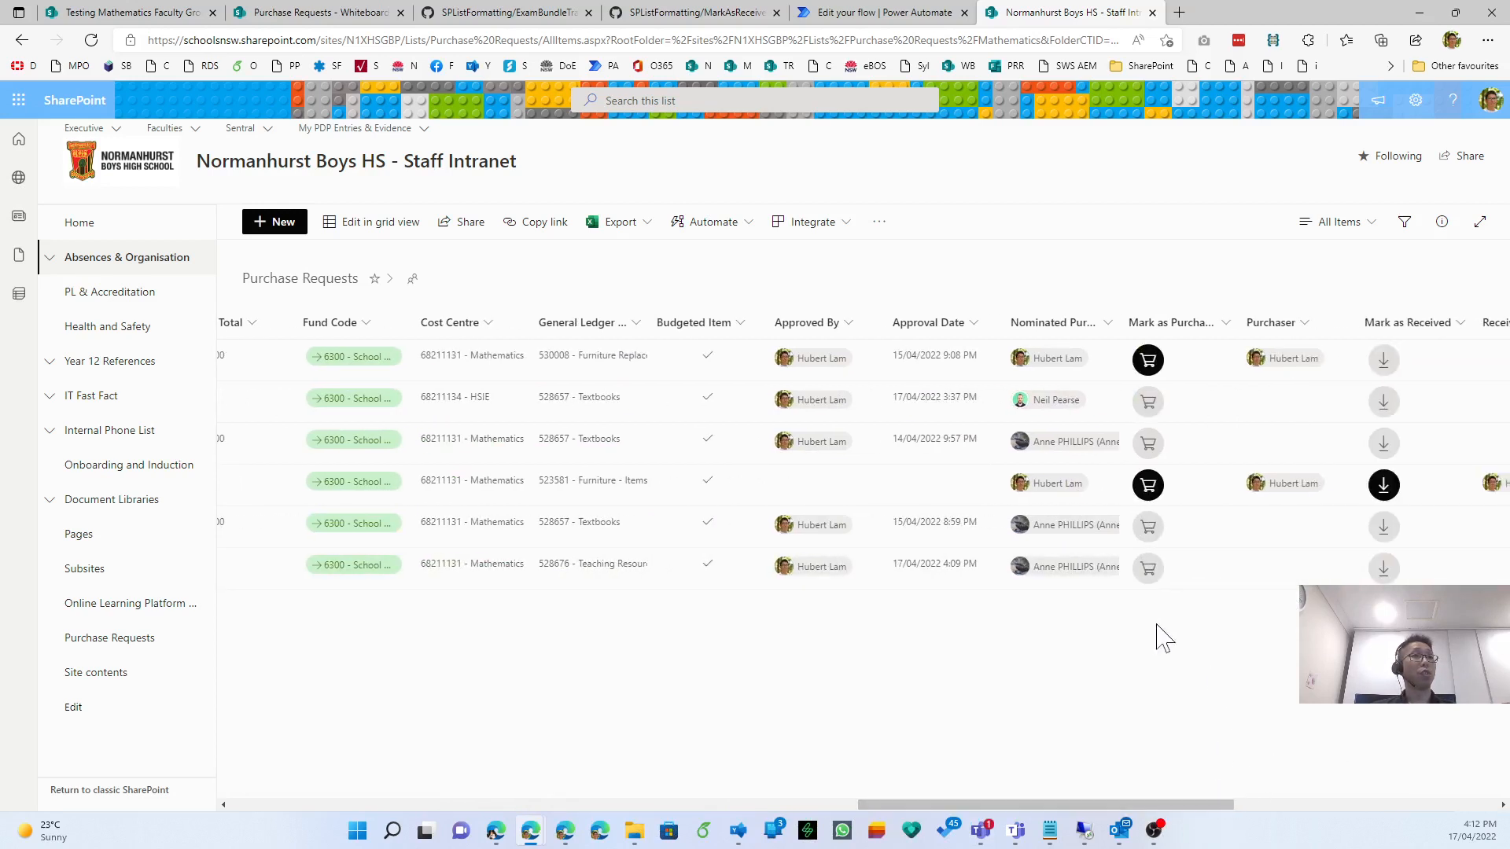
click(1148, 570)
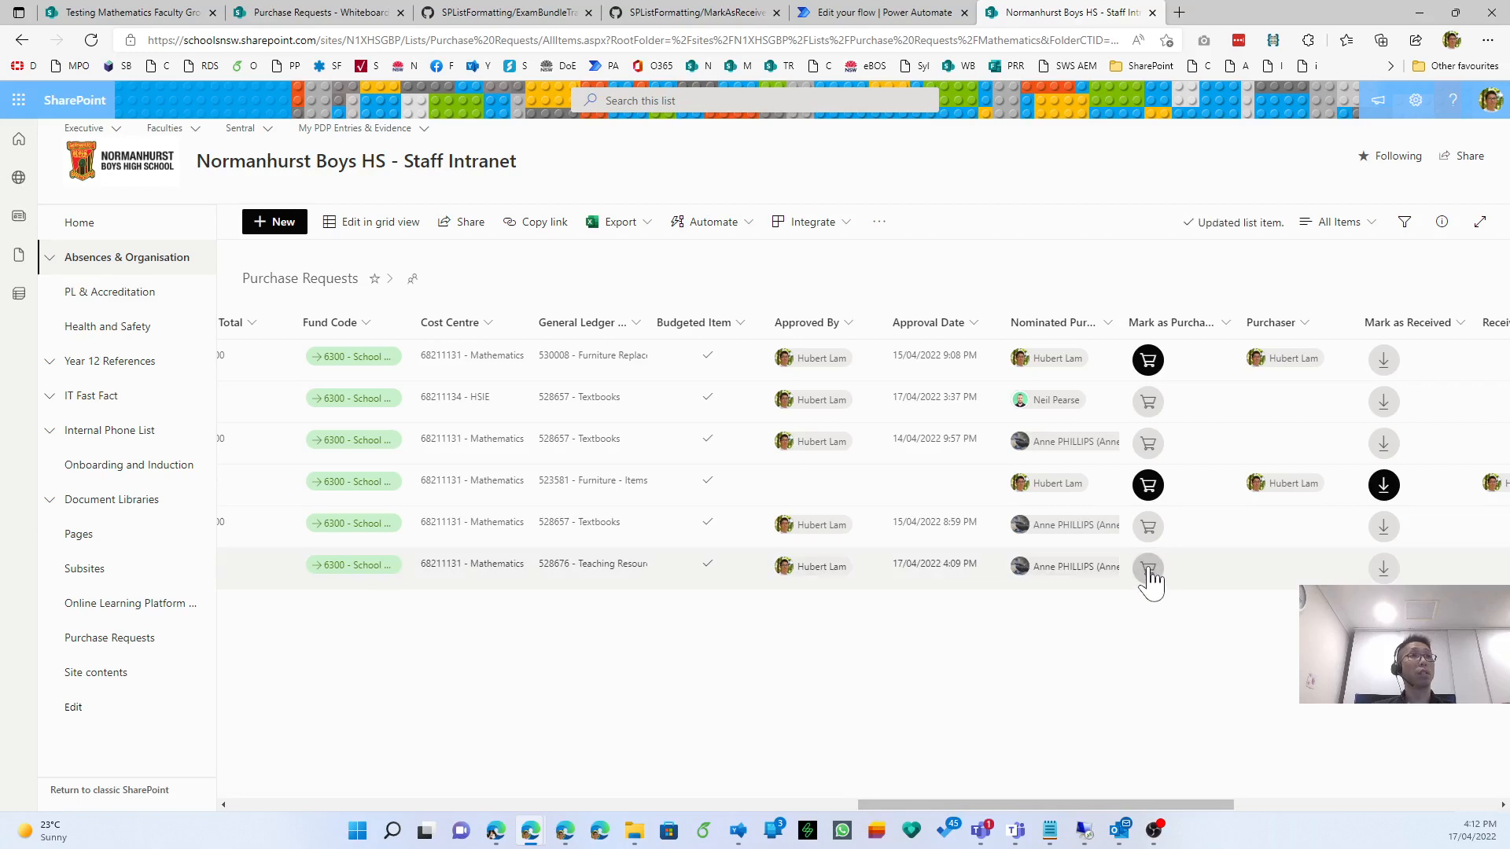
mouse_move(1299, 578)
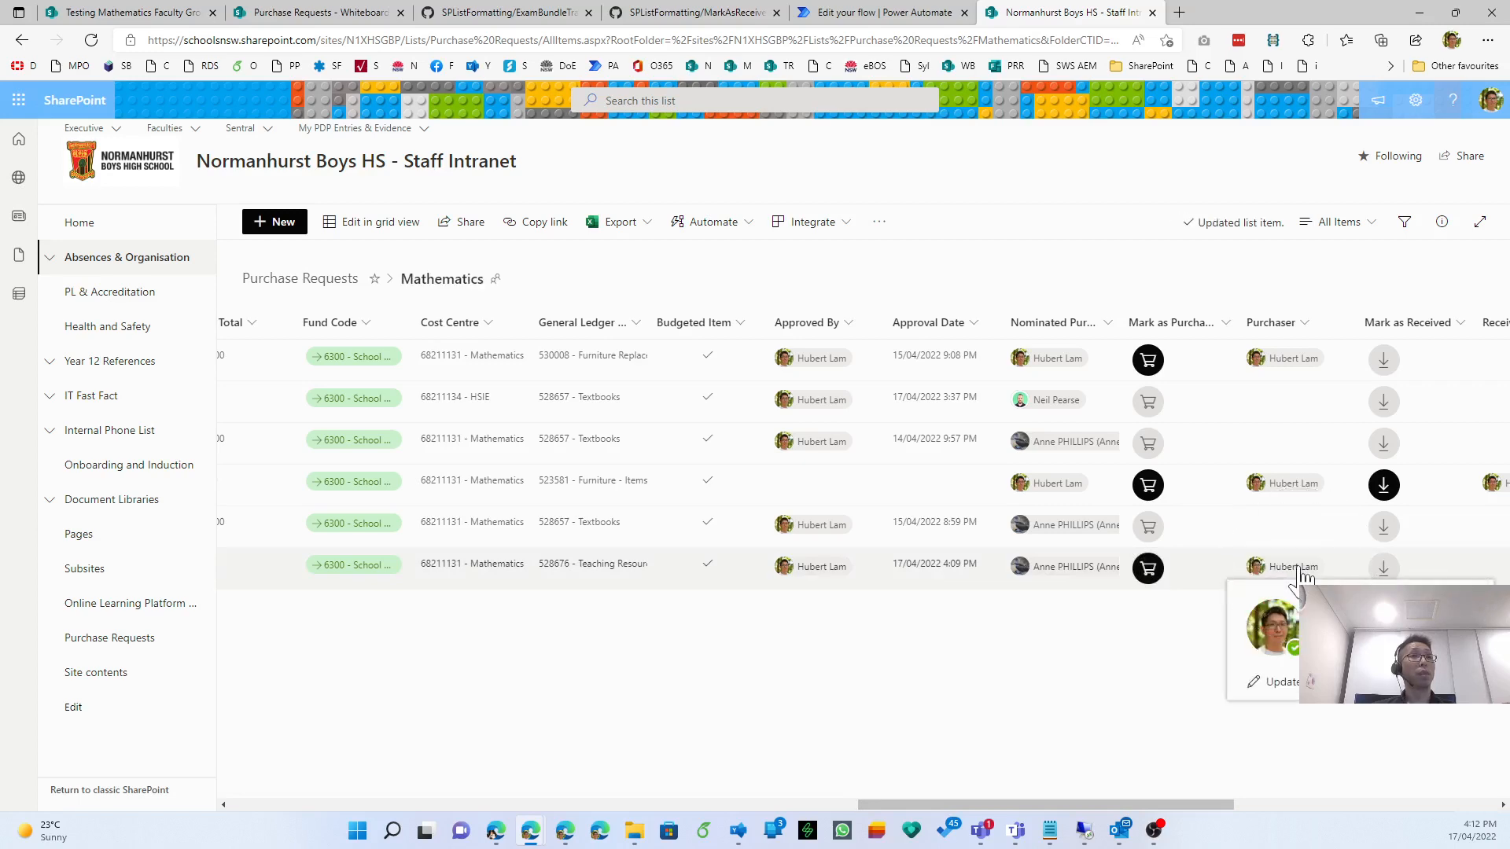
Check the Whiteboard markers request's status in the list and its approval, purchase and receiving stages in the item details.
drag(1201, 805, 575, 810)
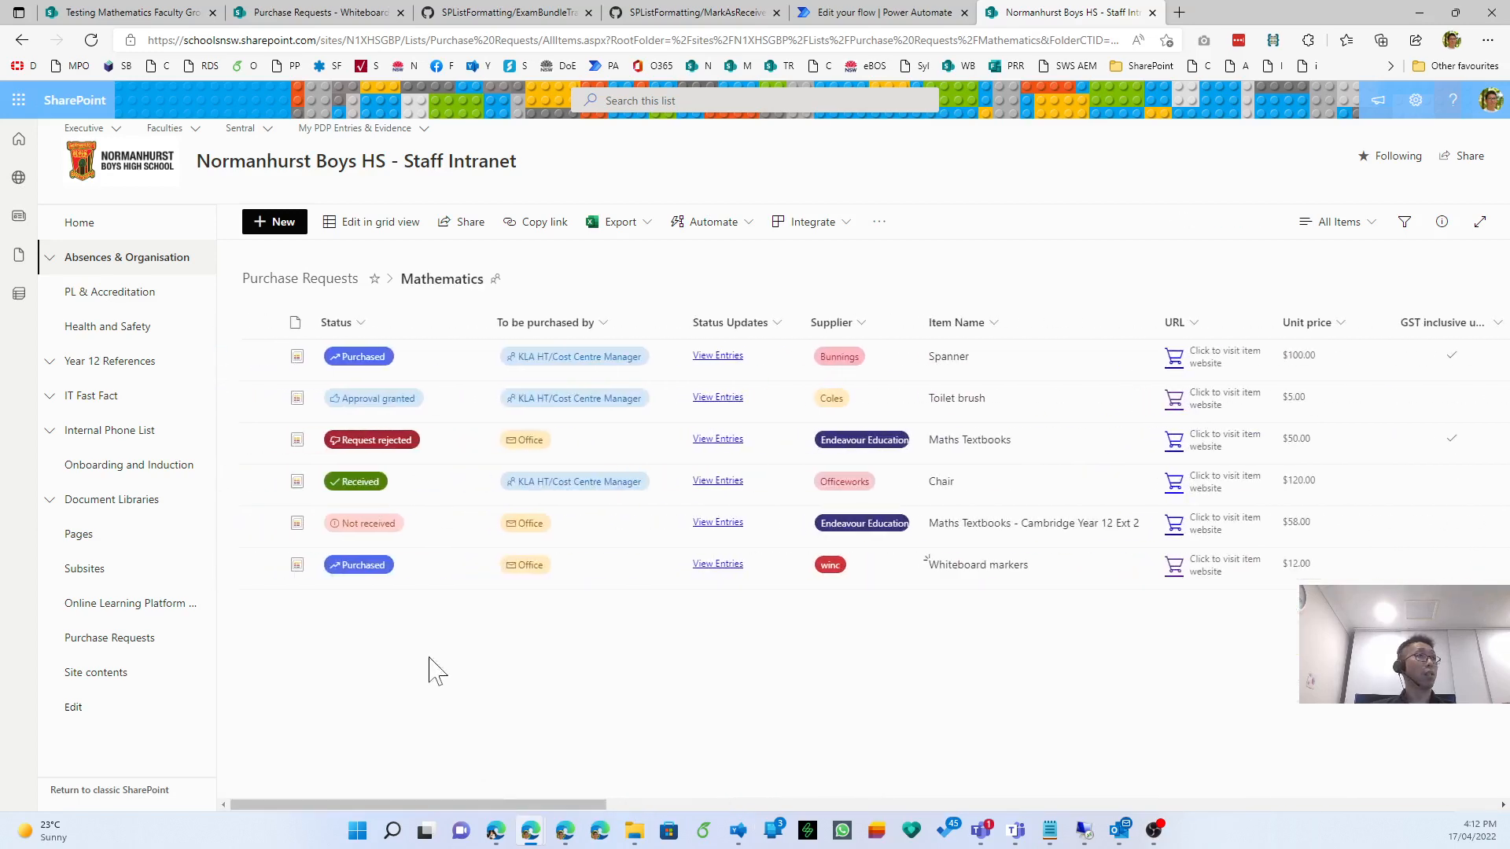
click(426, 585)
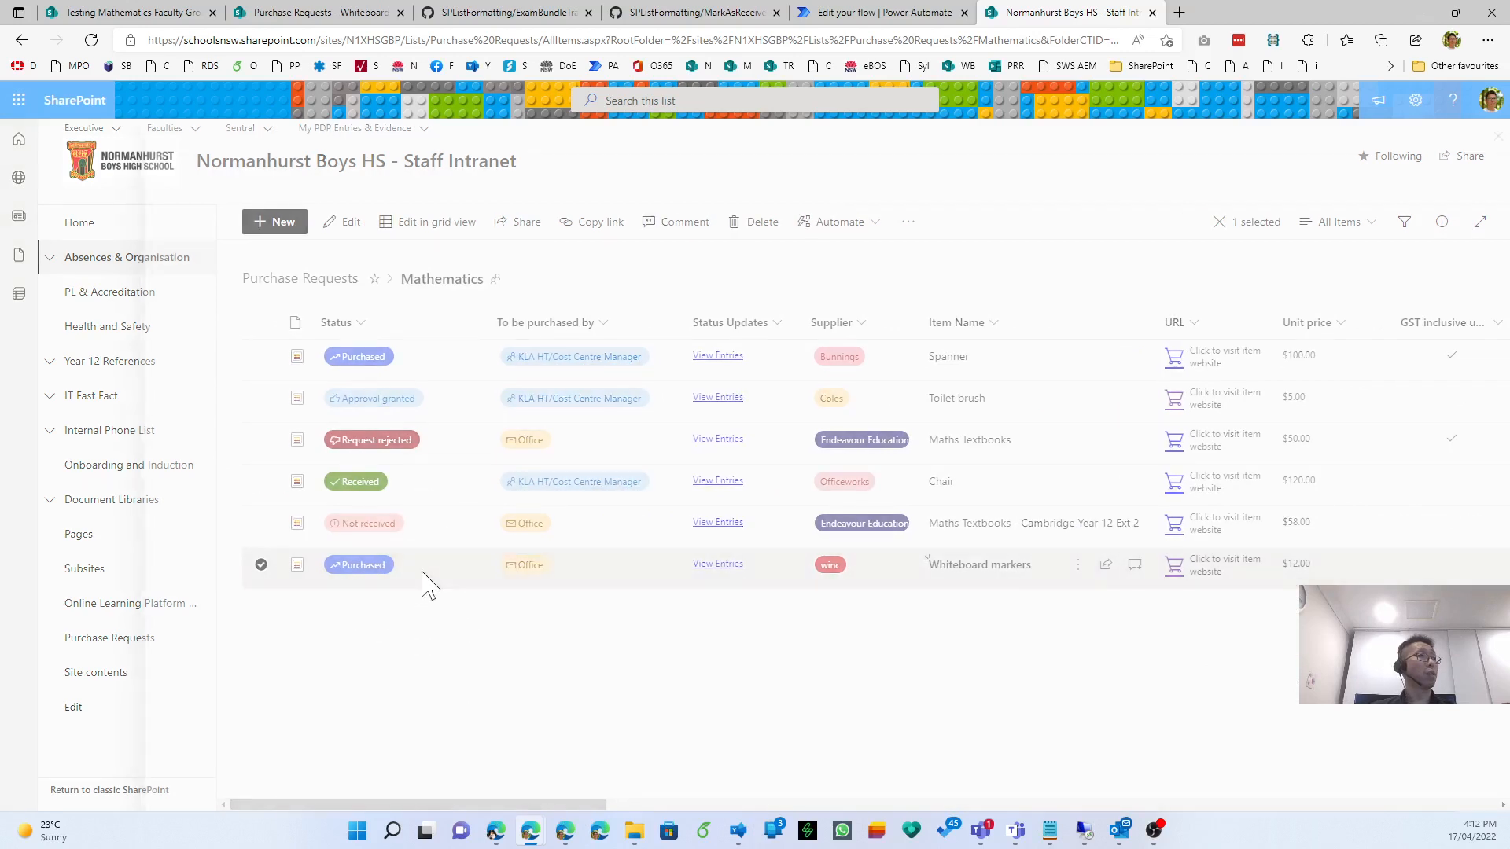
click(865, 236)
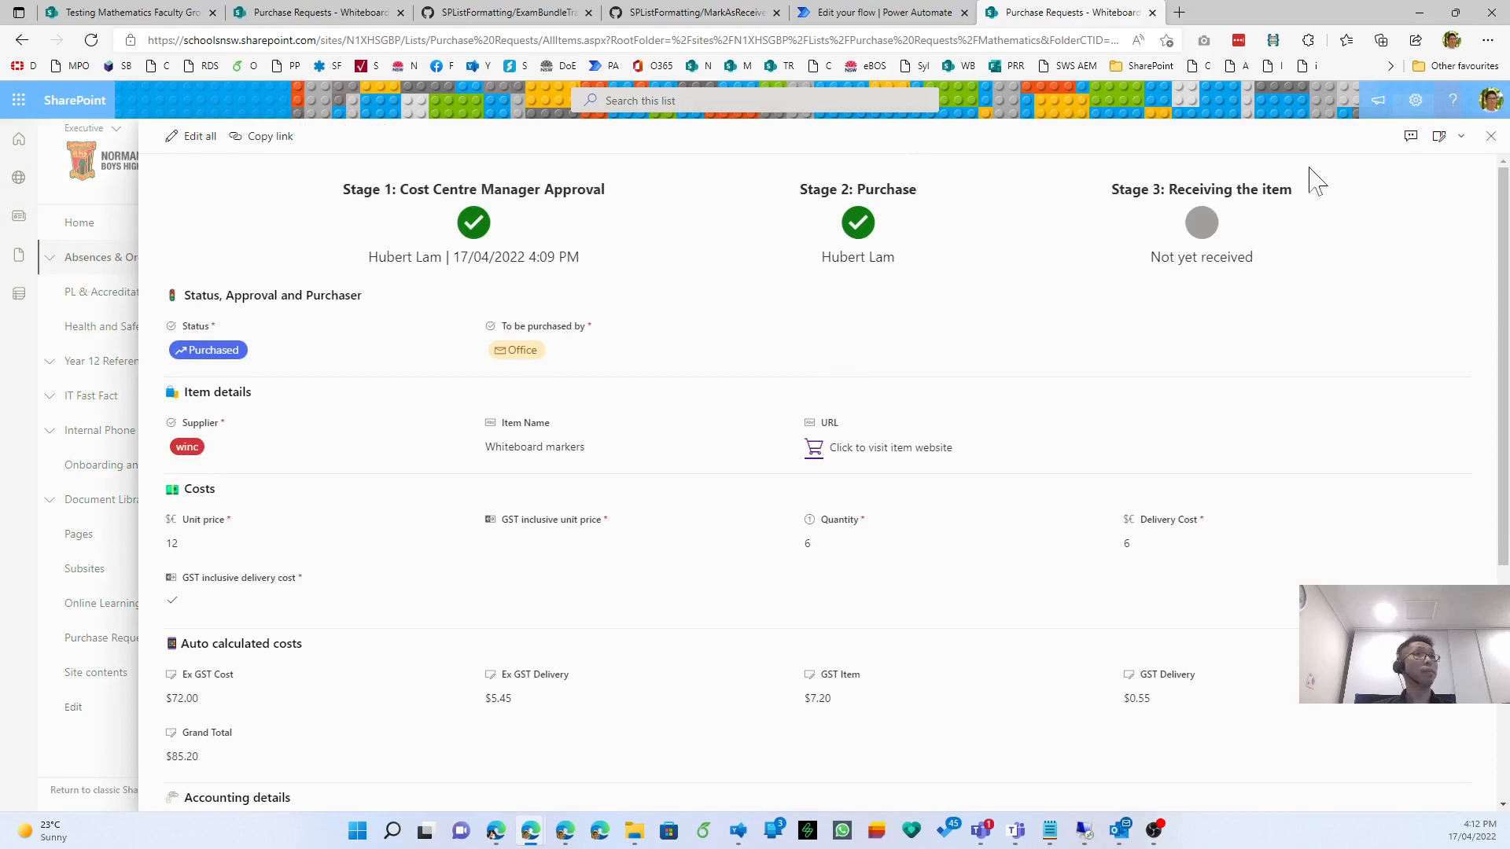
click(1490, 136)
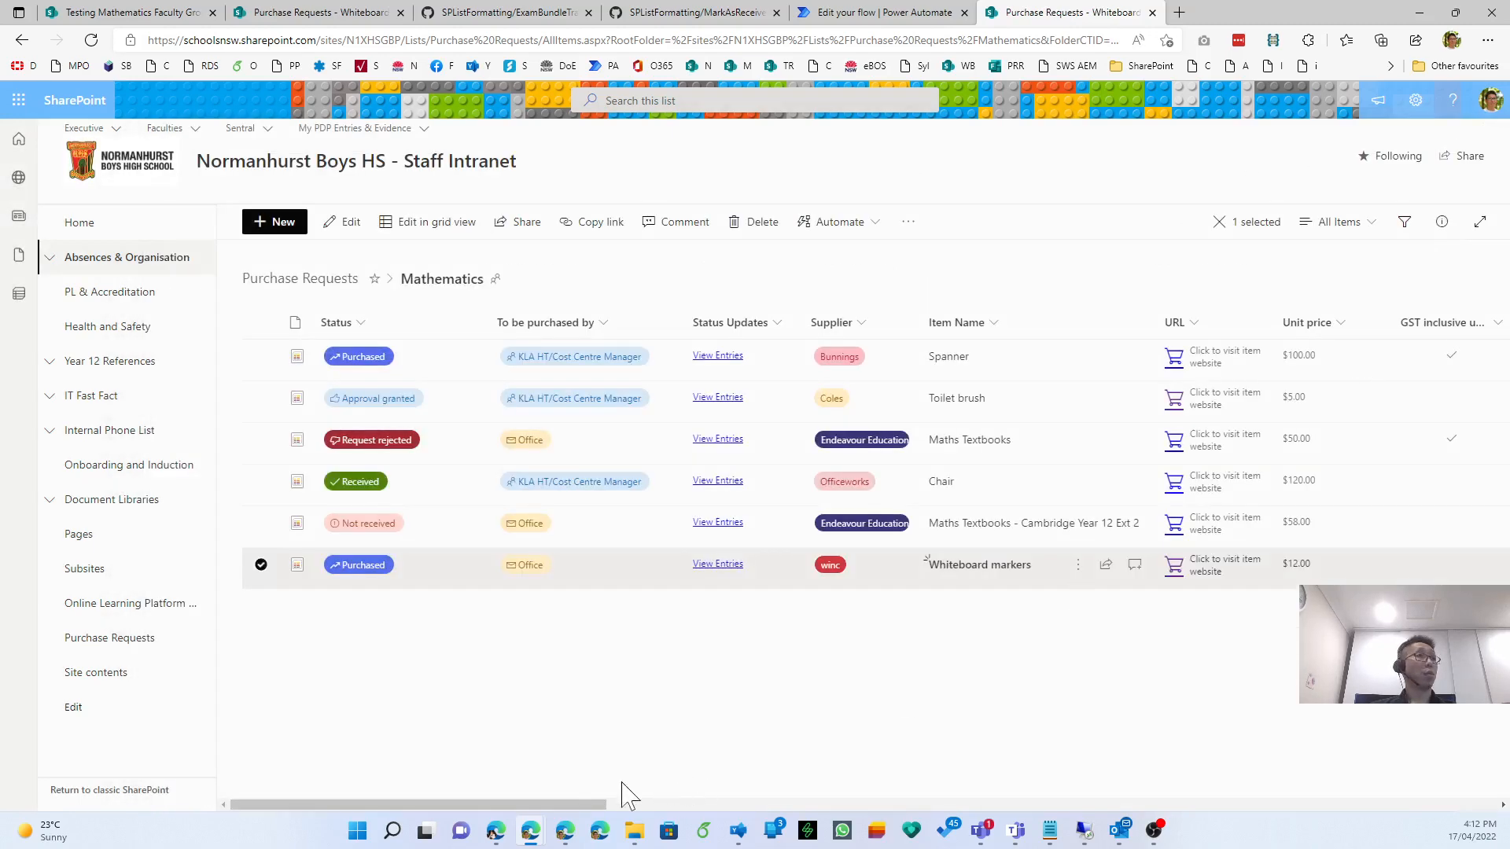
Mark the Whiteboard markers request as received and check its Receiver entry.
drag(561, 810, 1273, 825)
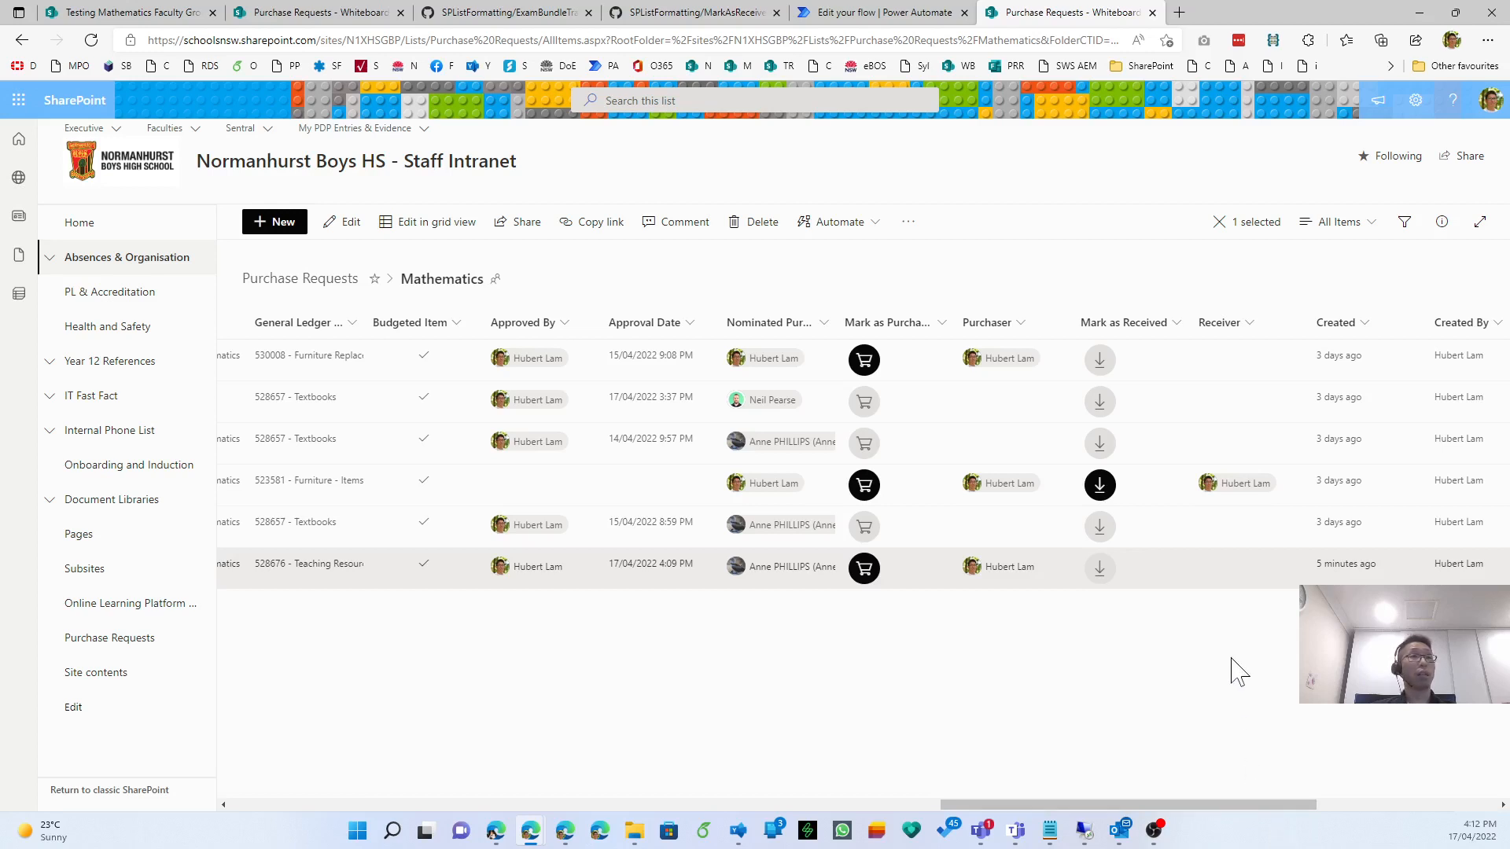
click(1110, 572)
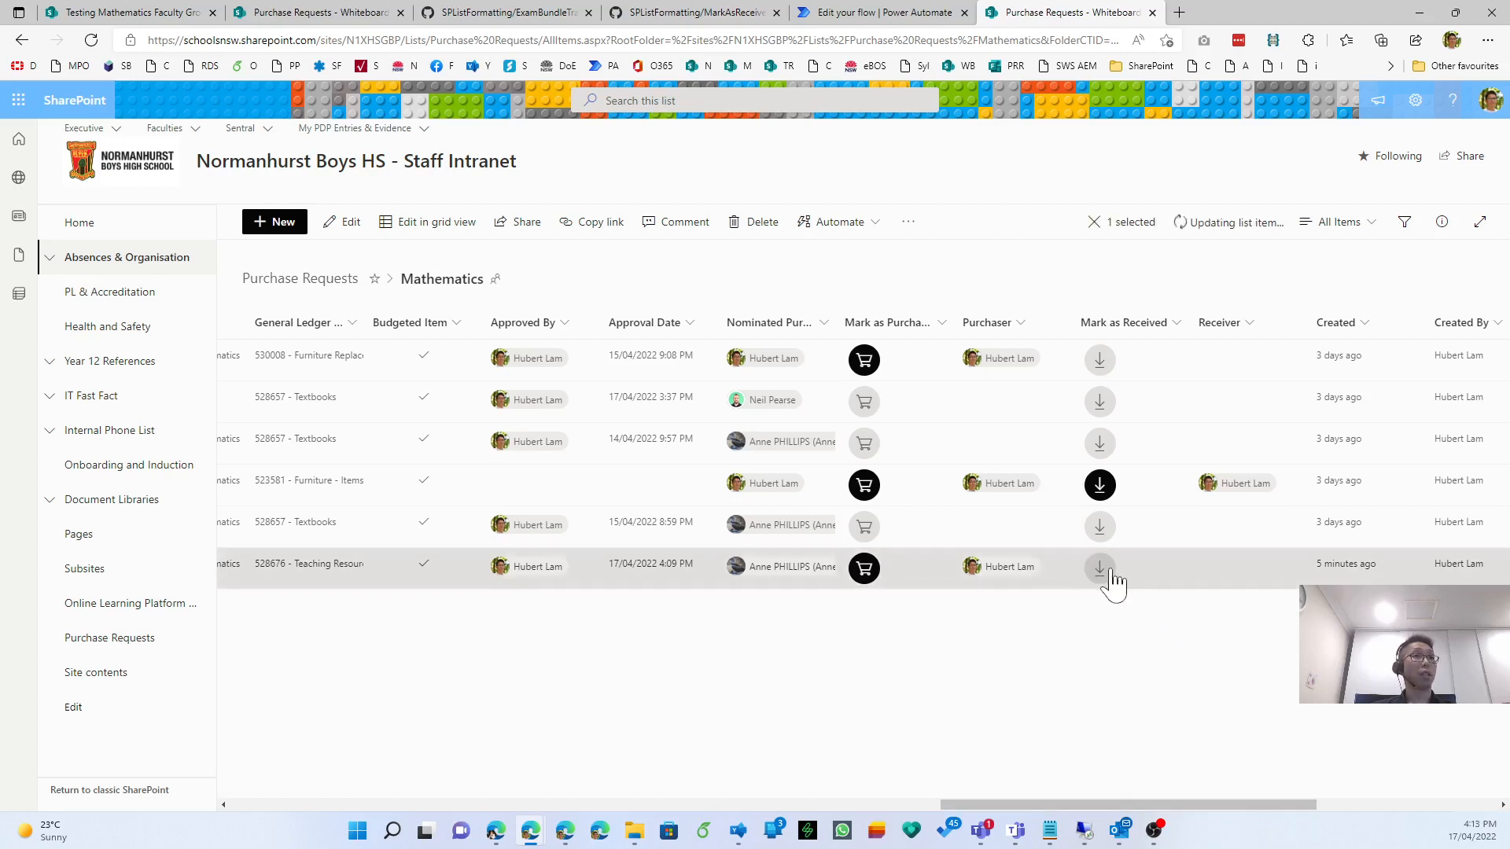
key(ctrl)
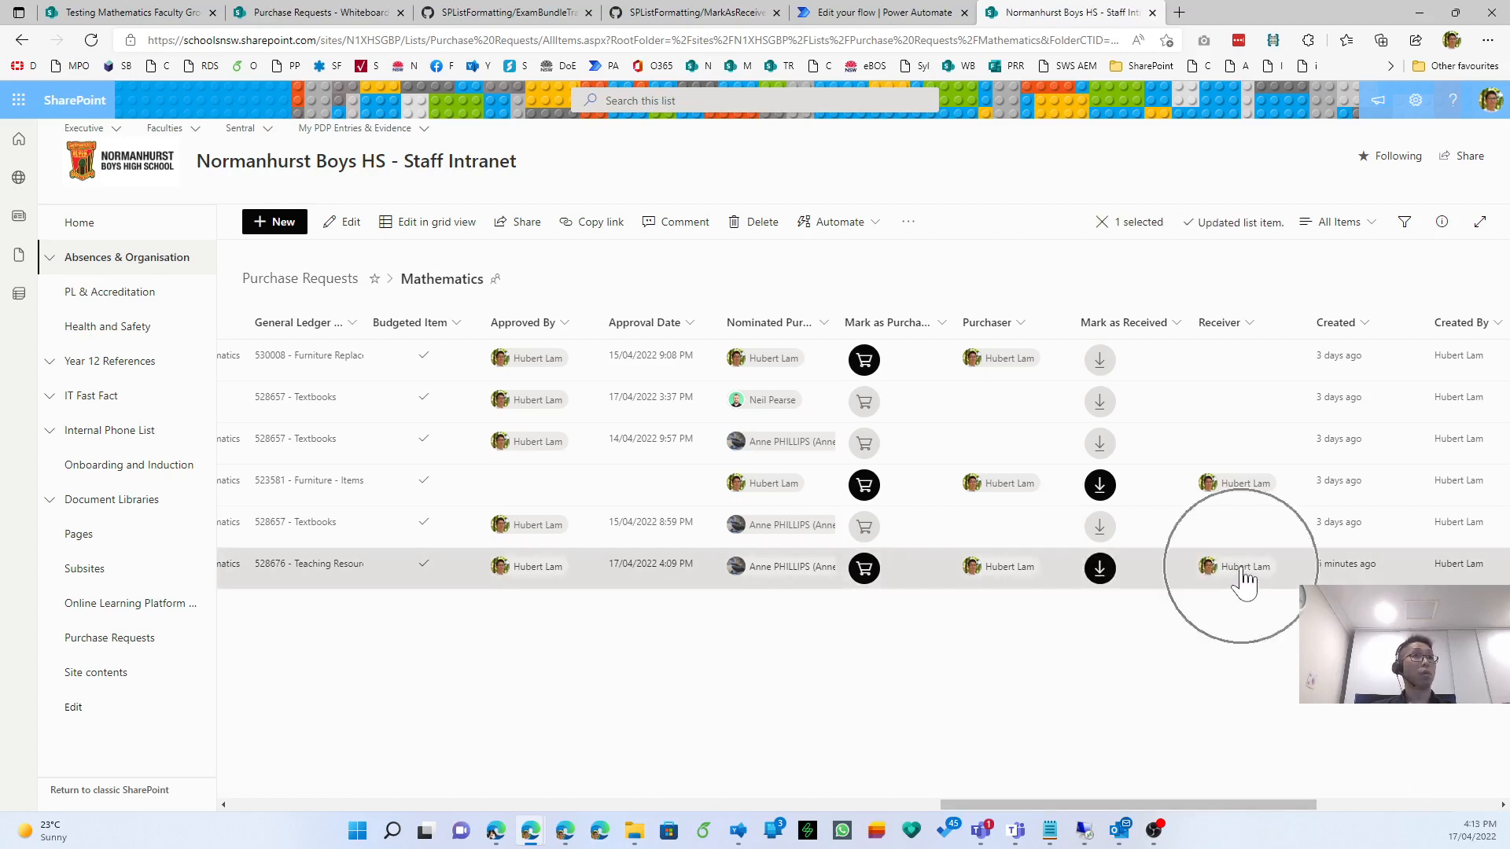
Examine the Whiteboard markers item details, including the three stages and the Status Updates log, and close the form.
click(1169, 572)
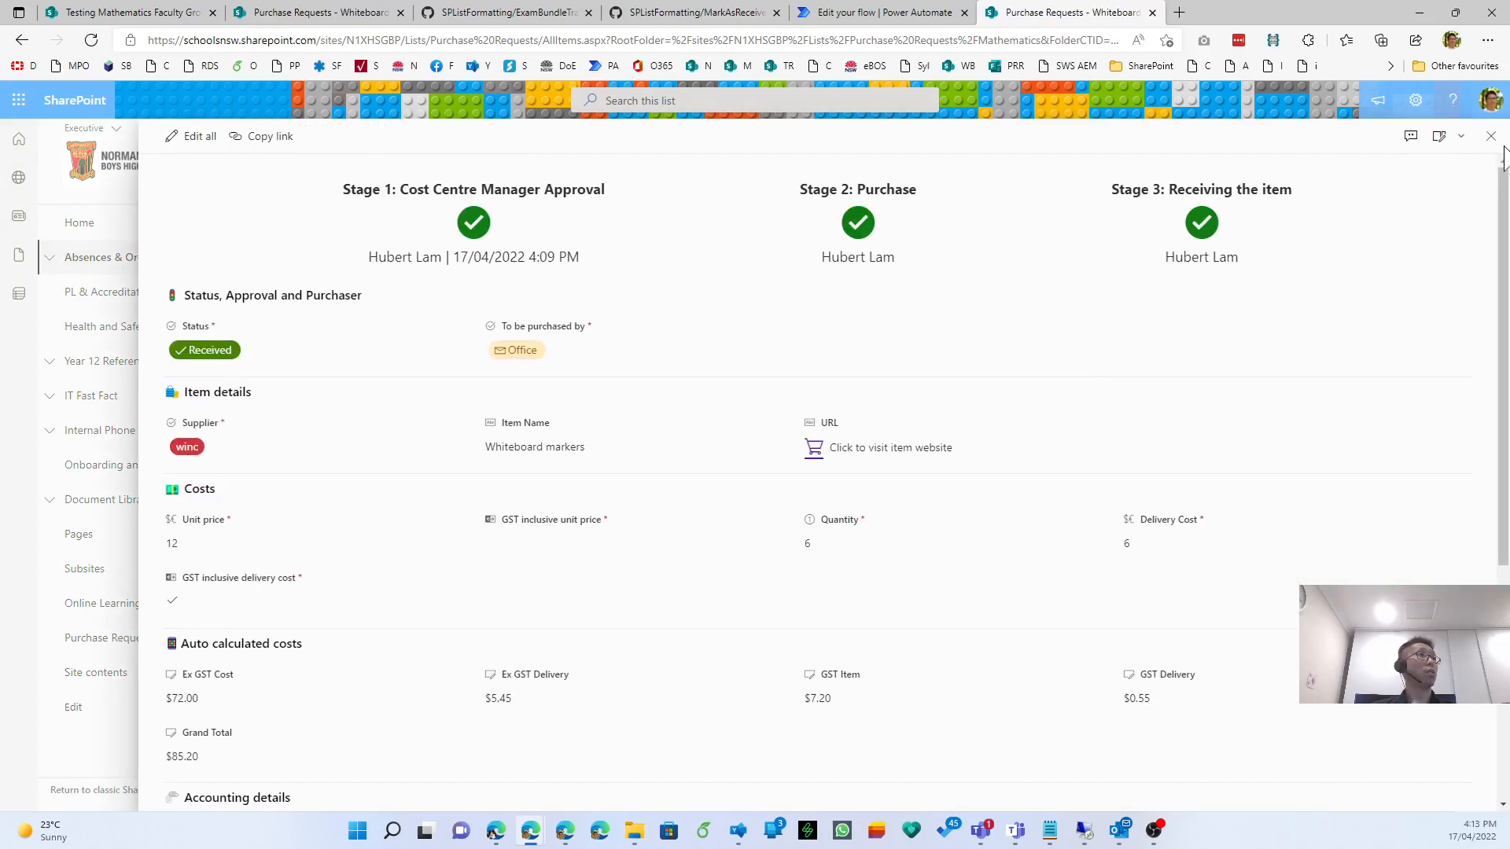
key(ctrl)
scroll(303, 512, down, 5)
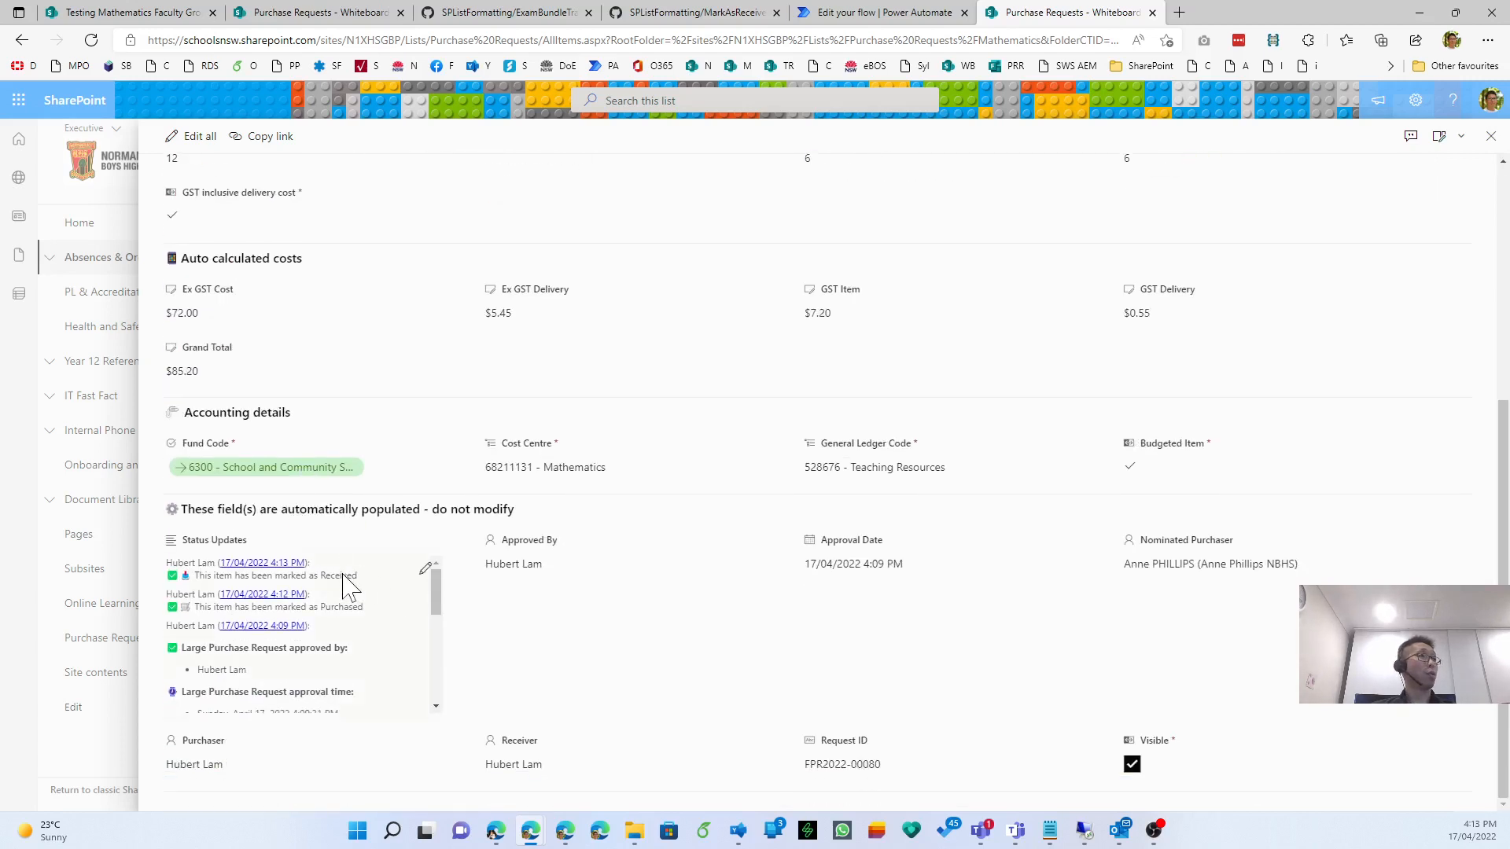
key(ctrl)
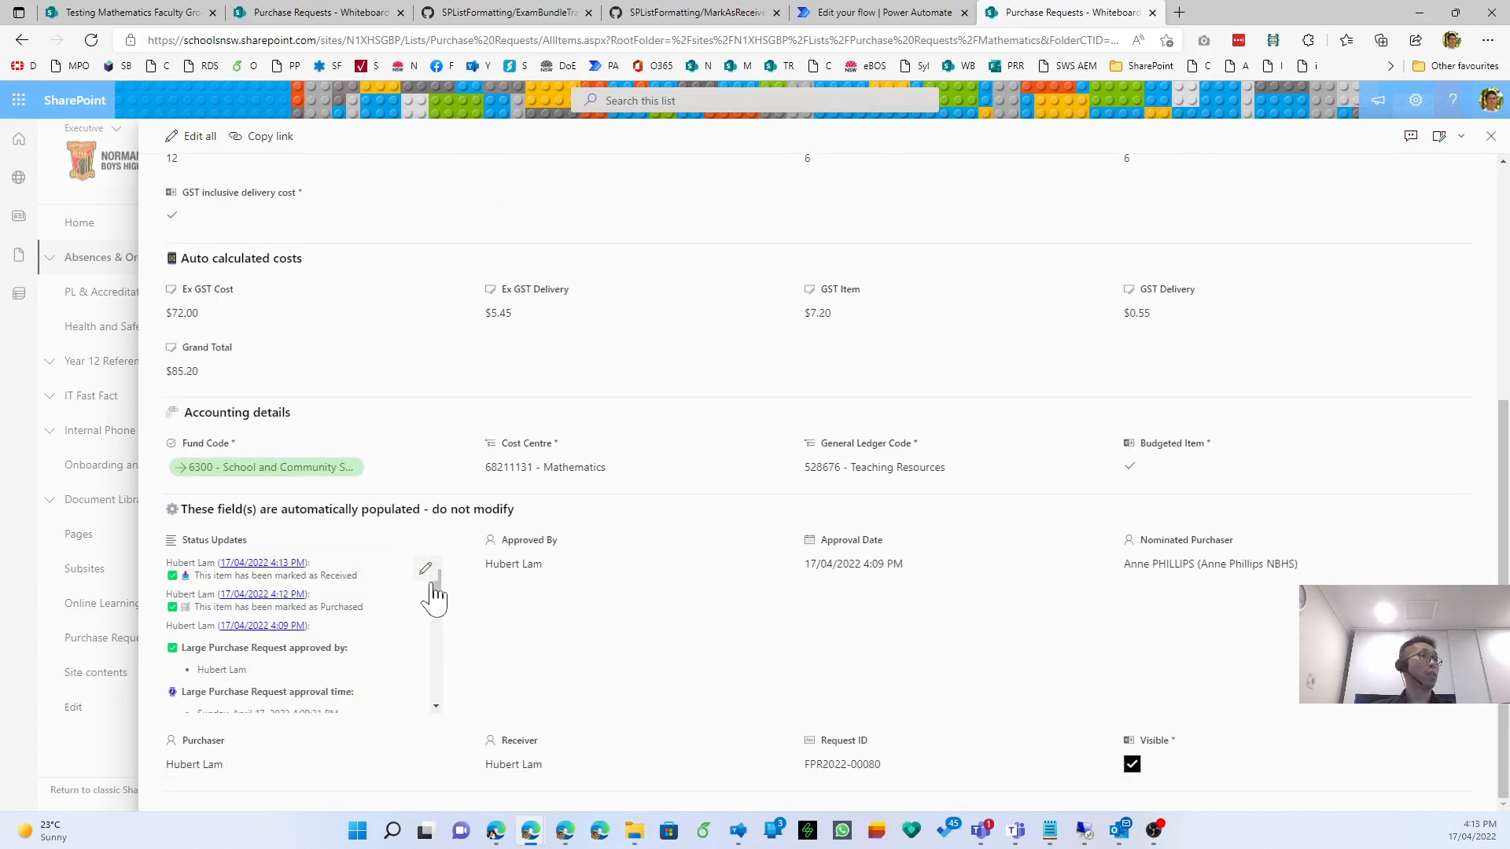
mouse_move(437, 597)
mouse_down()
mouse_move(438, 684)
mouse_move(432, 575)
mouse_up()
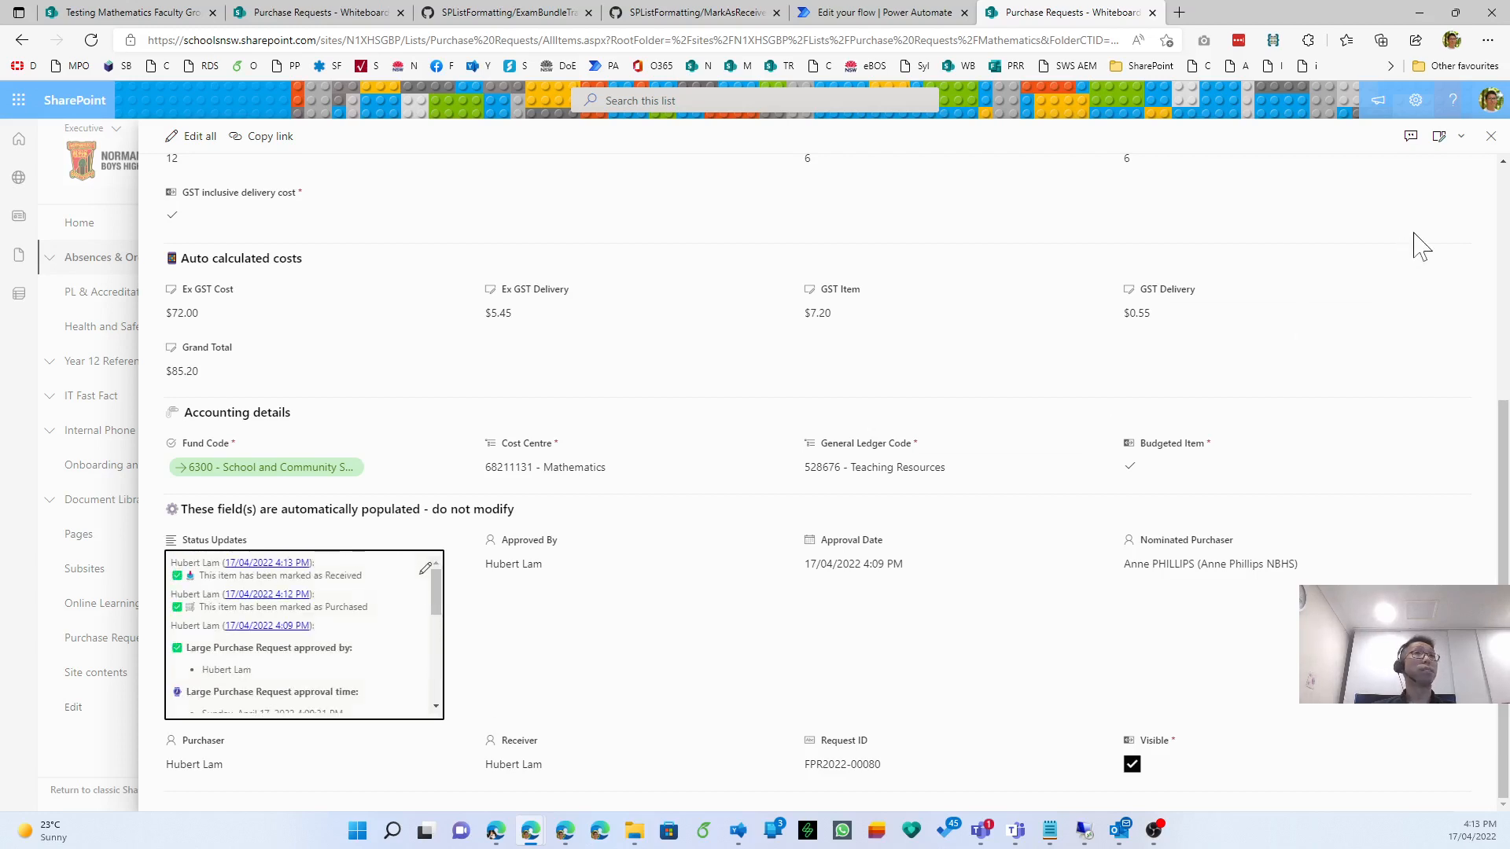
click(1490, 136)
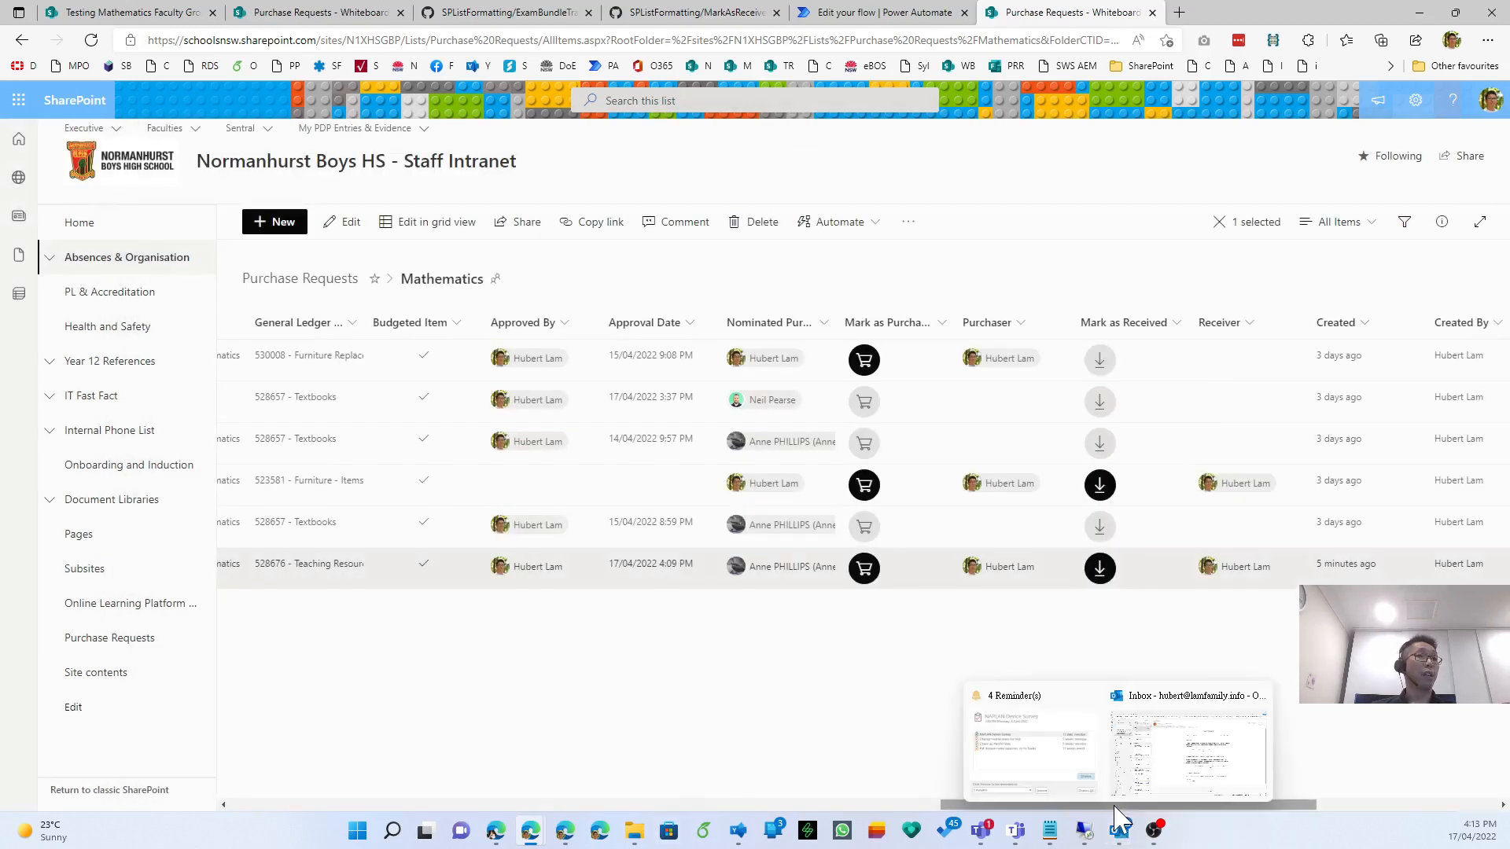
Hide the Whiteboard markers request by clearing its Visible flag, and look through the available list views.
drag(1298, 805, 1506, 805)
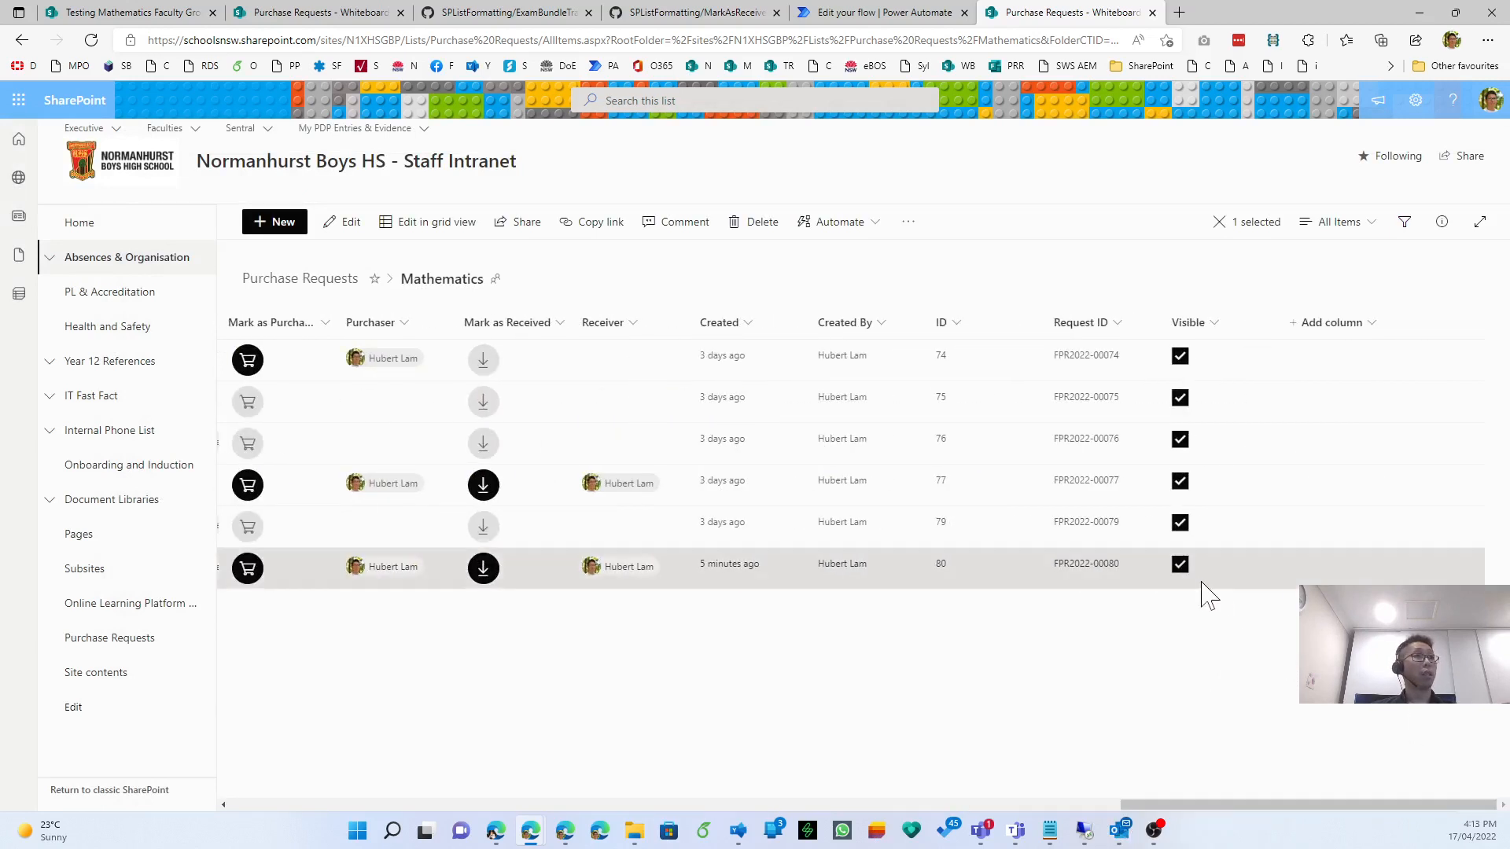
click(1178, 567)
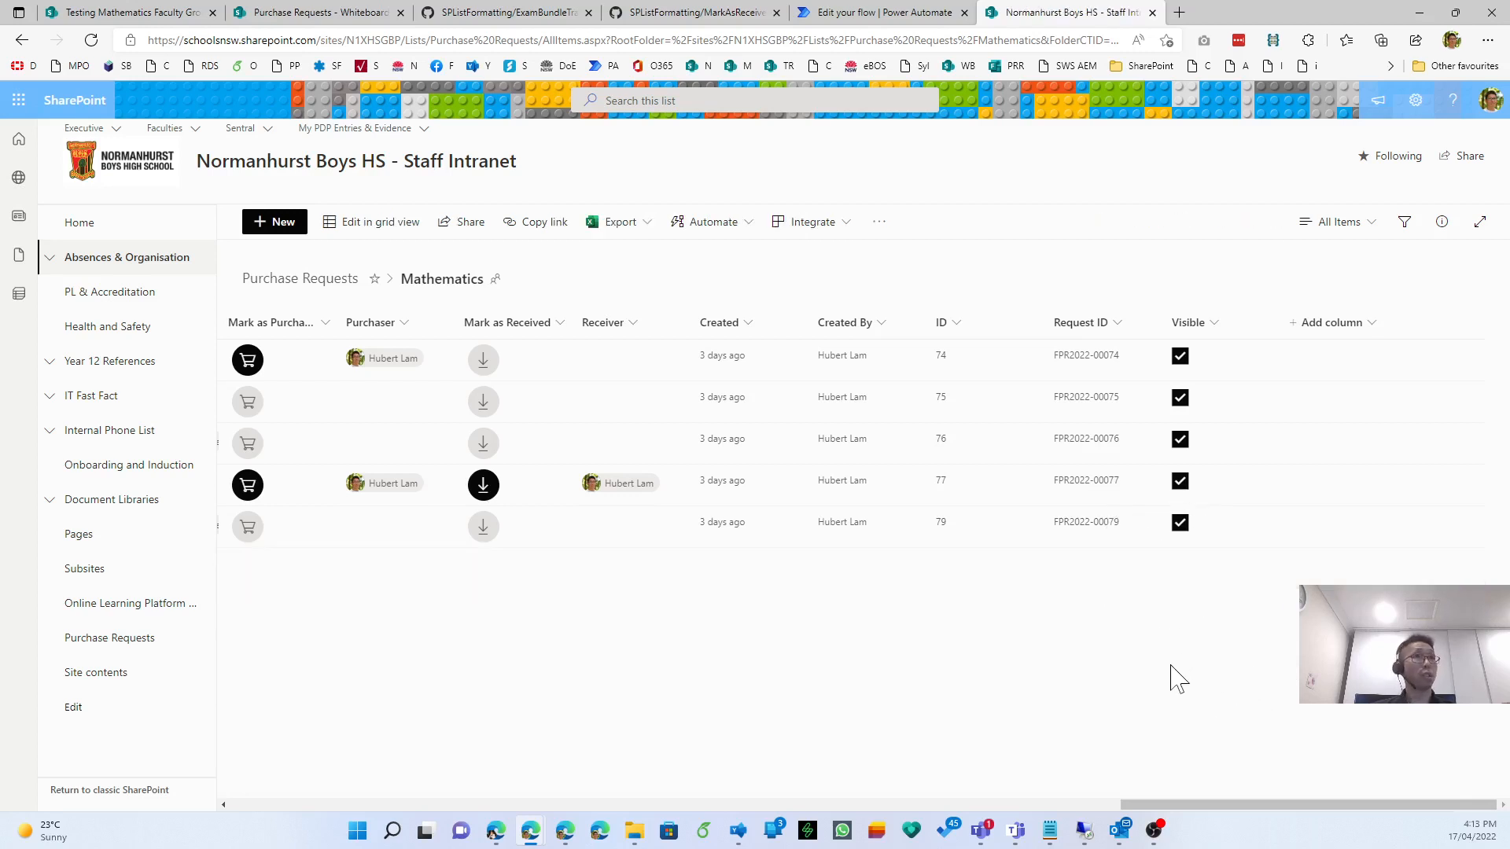
click(1339, 228)
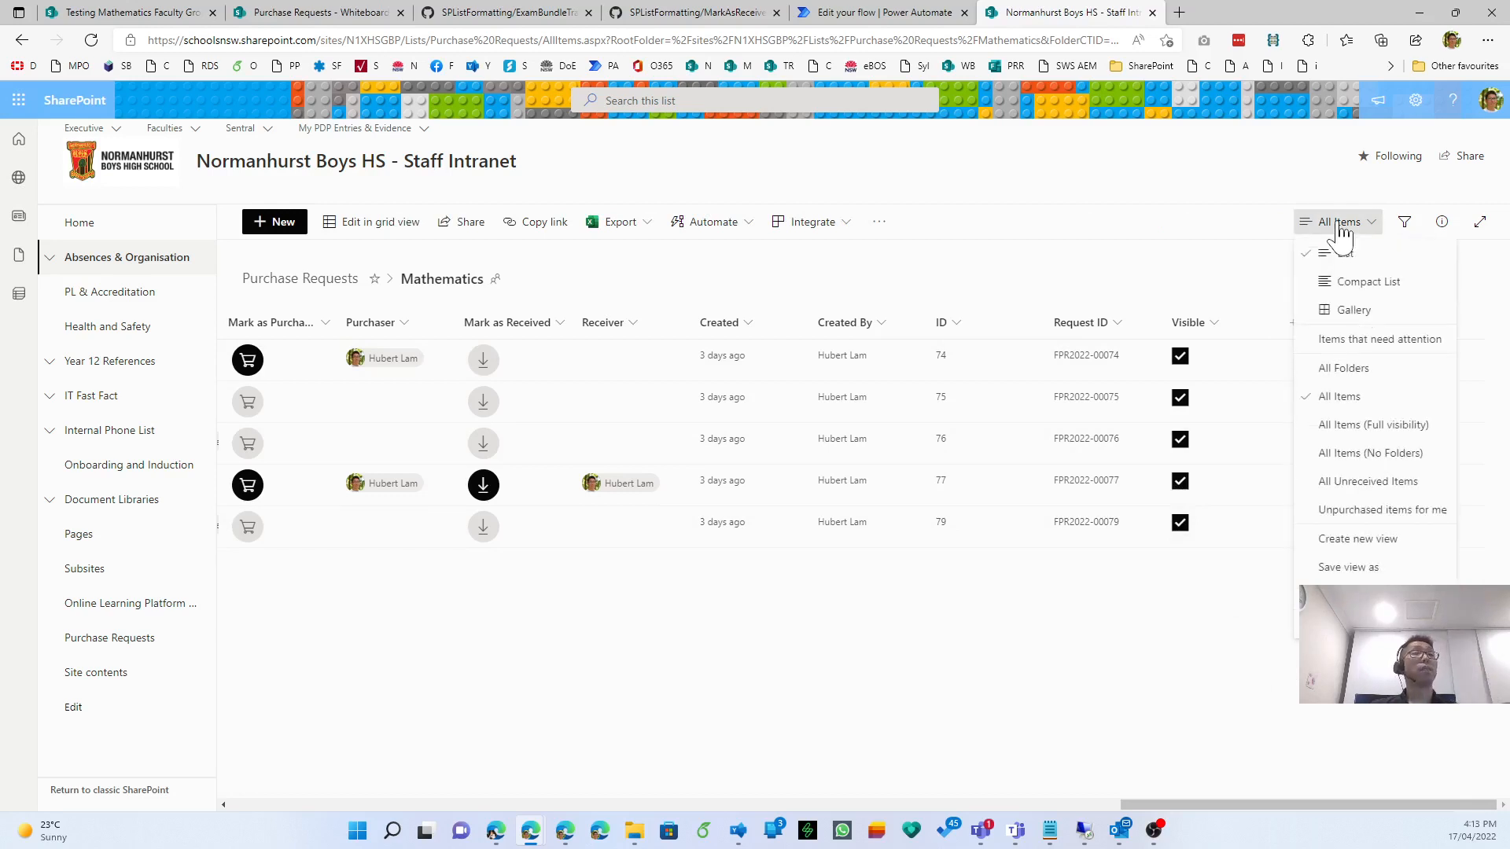
click(1208, 182)
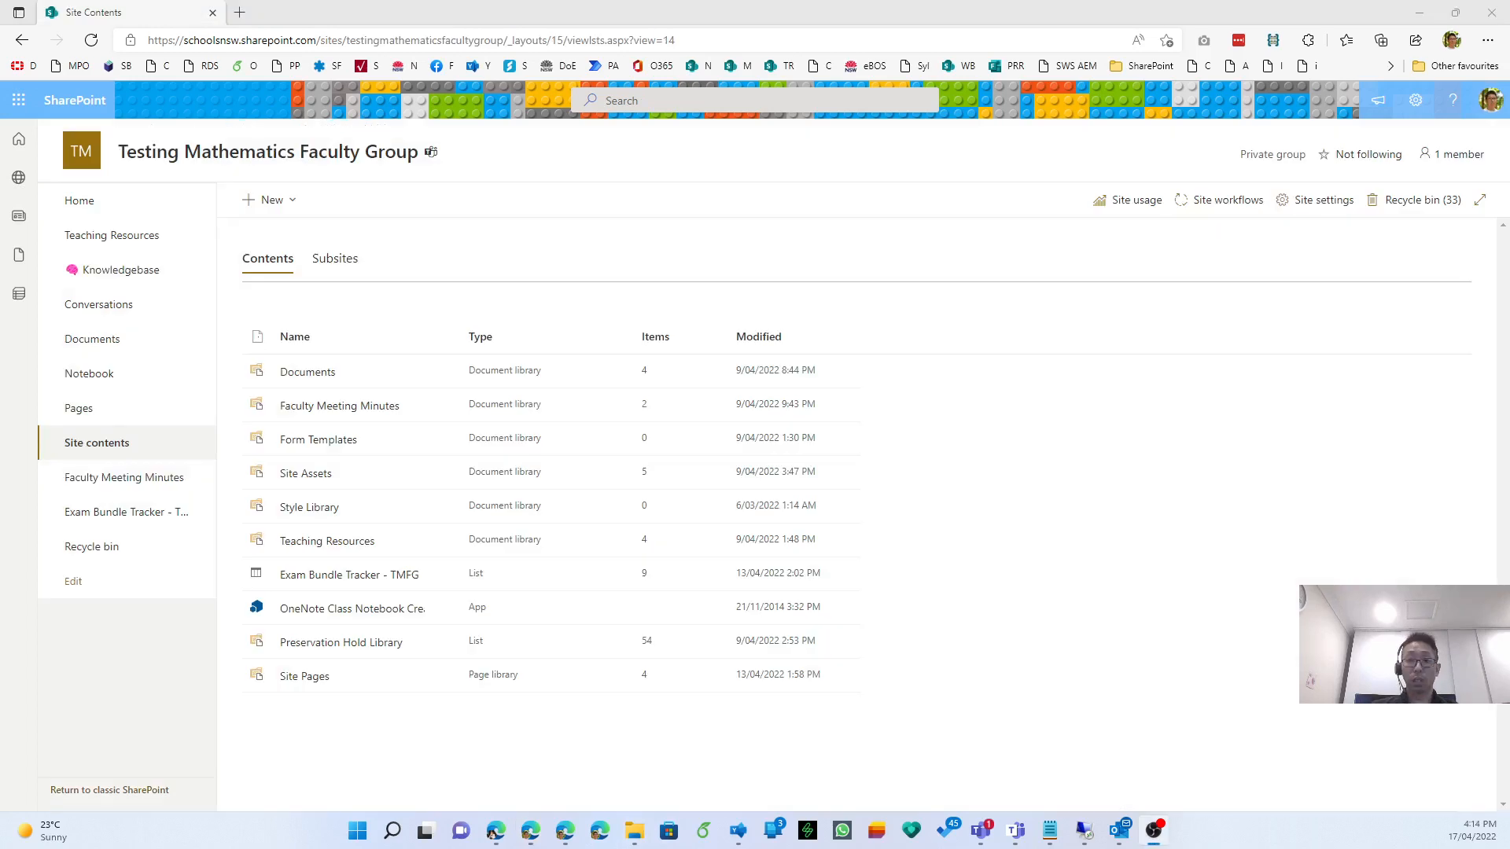
Create a blank list named Purchase Requests - TMFG on the Testing Mathematics Faculty Group site, shown in site navigation.
click(553, 774)
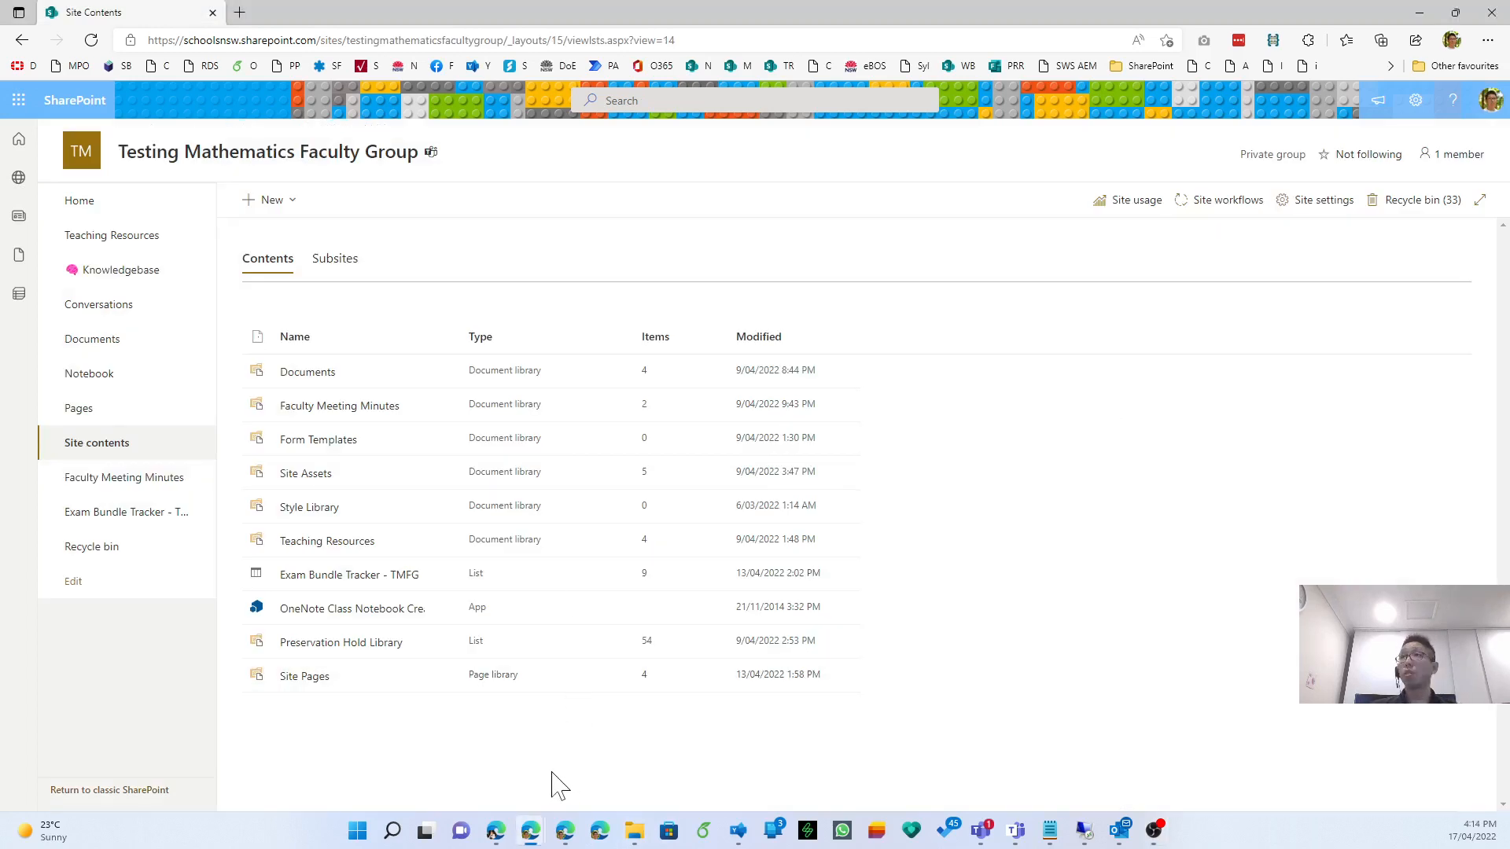
click(275, 205)
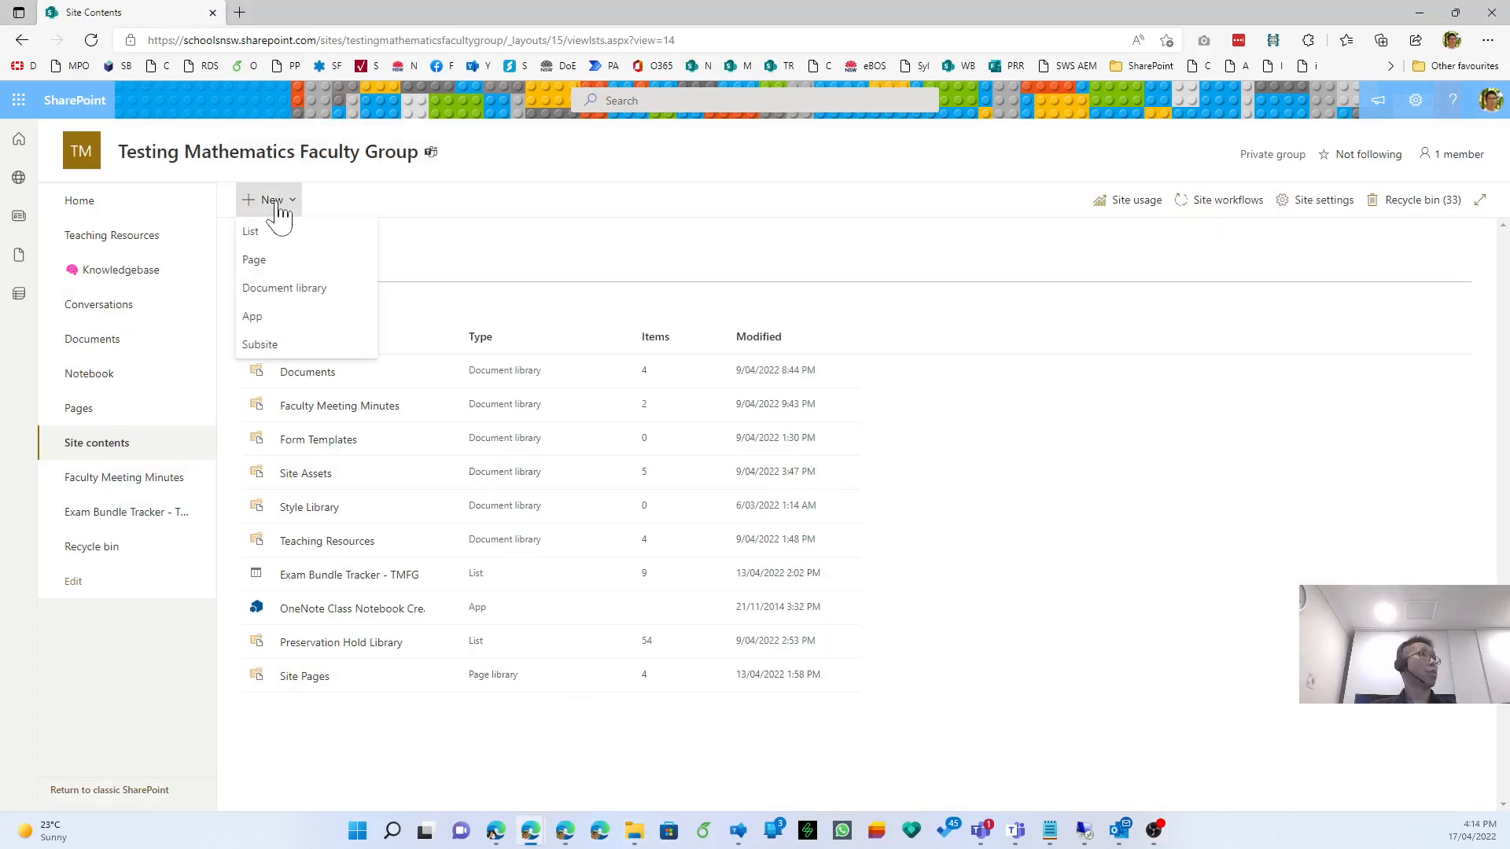
click(259, 174)
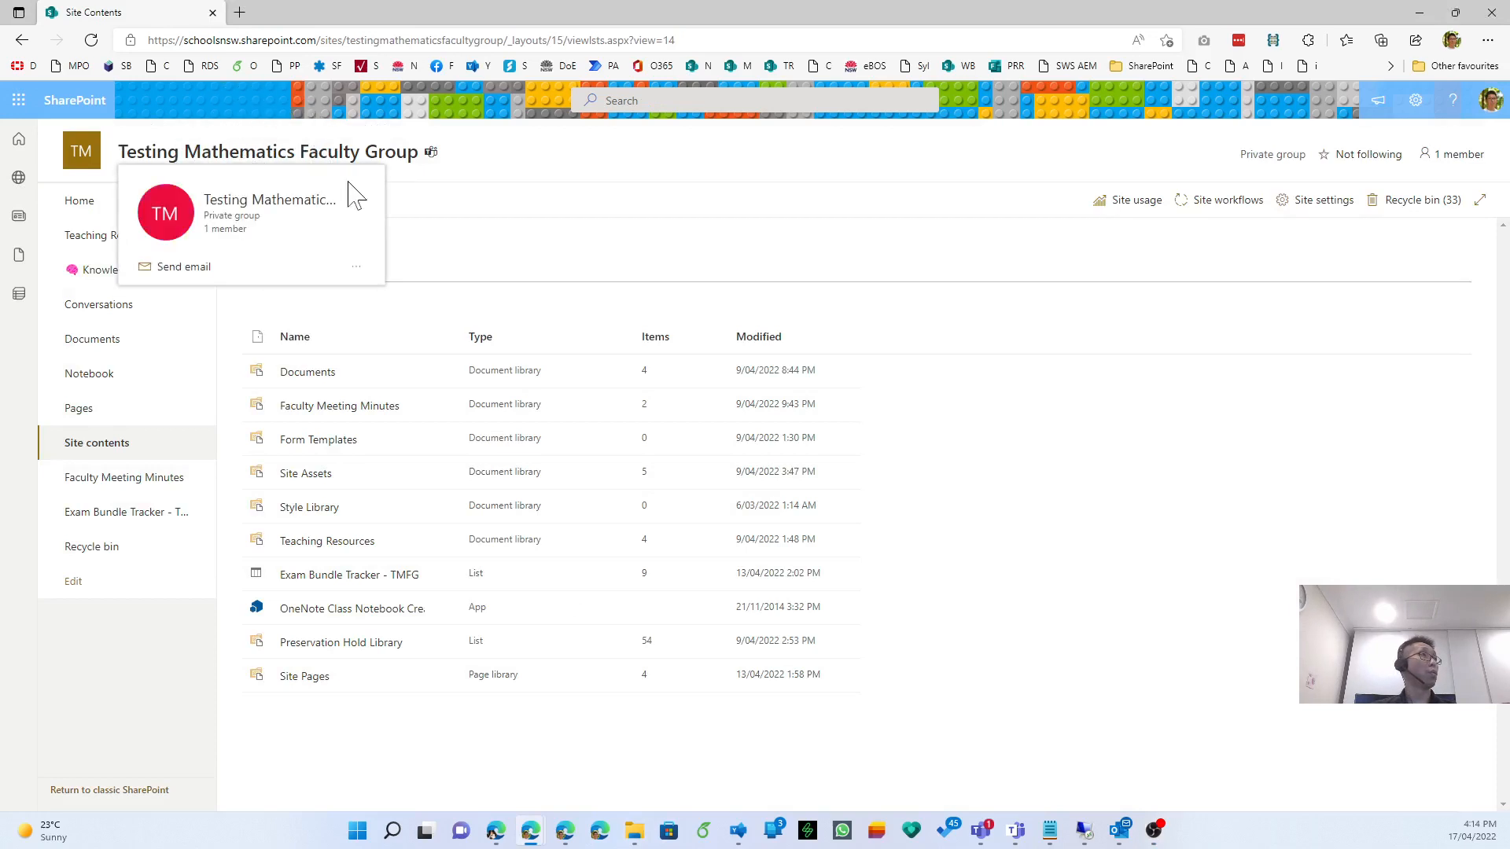
click(263, 201)
click(259, 244)
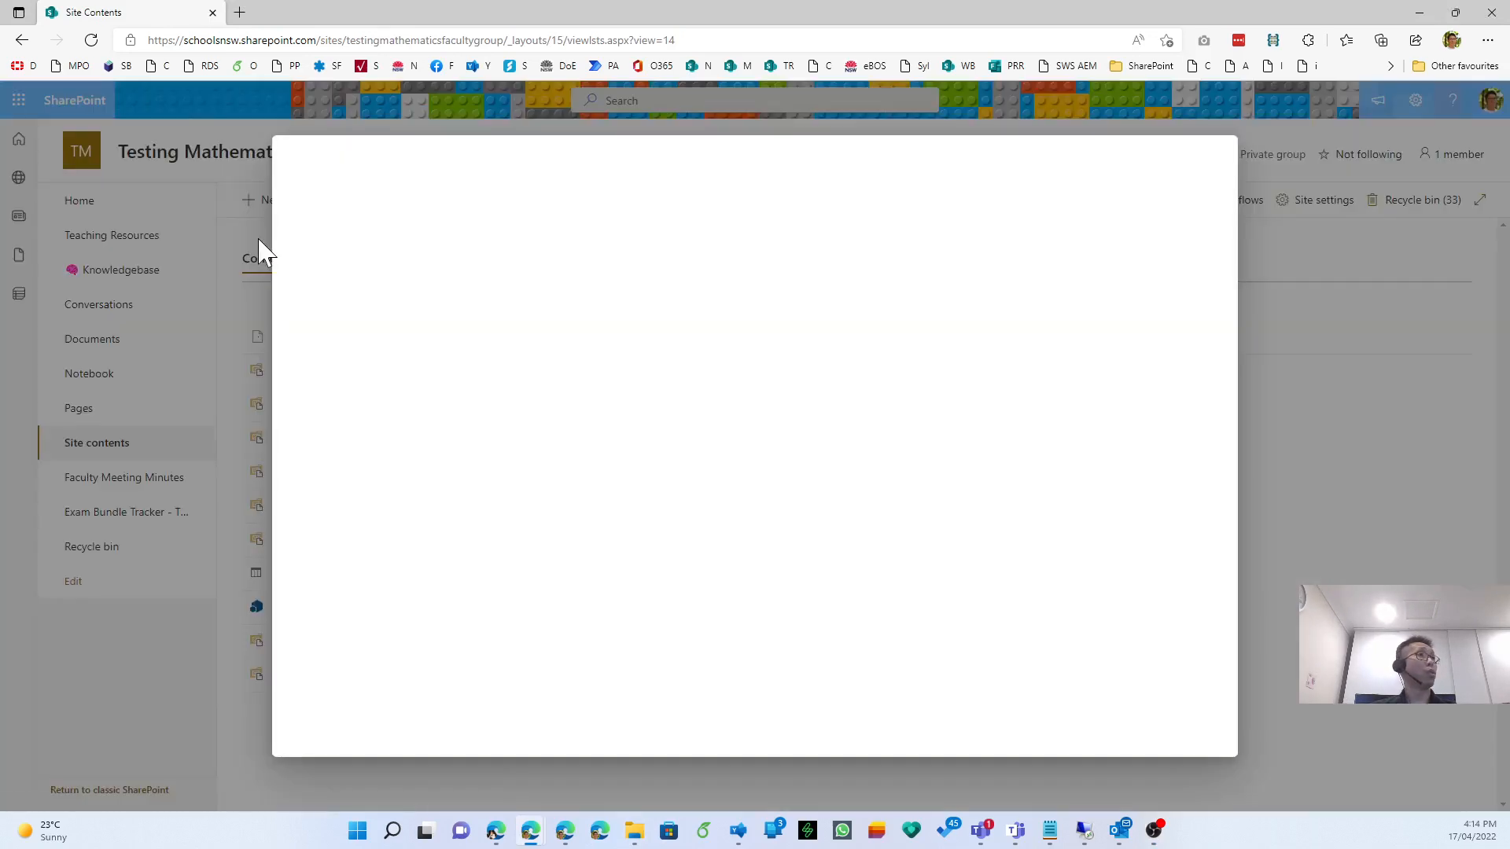
click(367, 277)
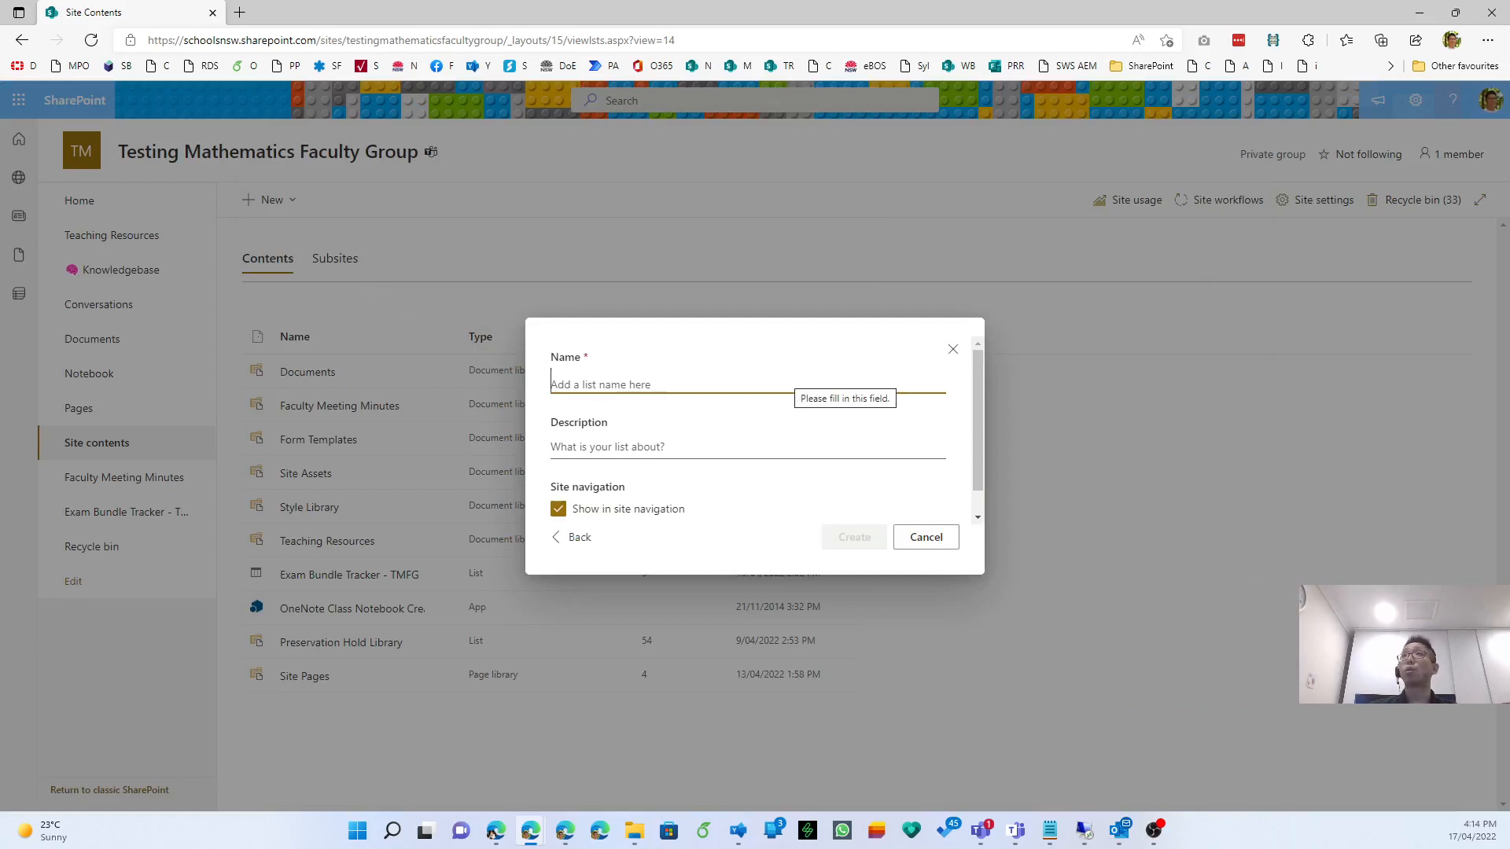
text(Purch)
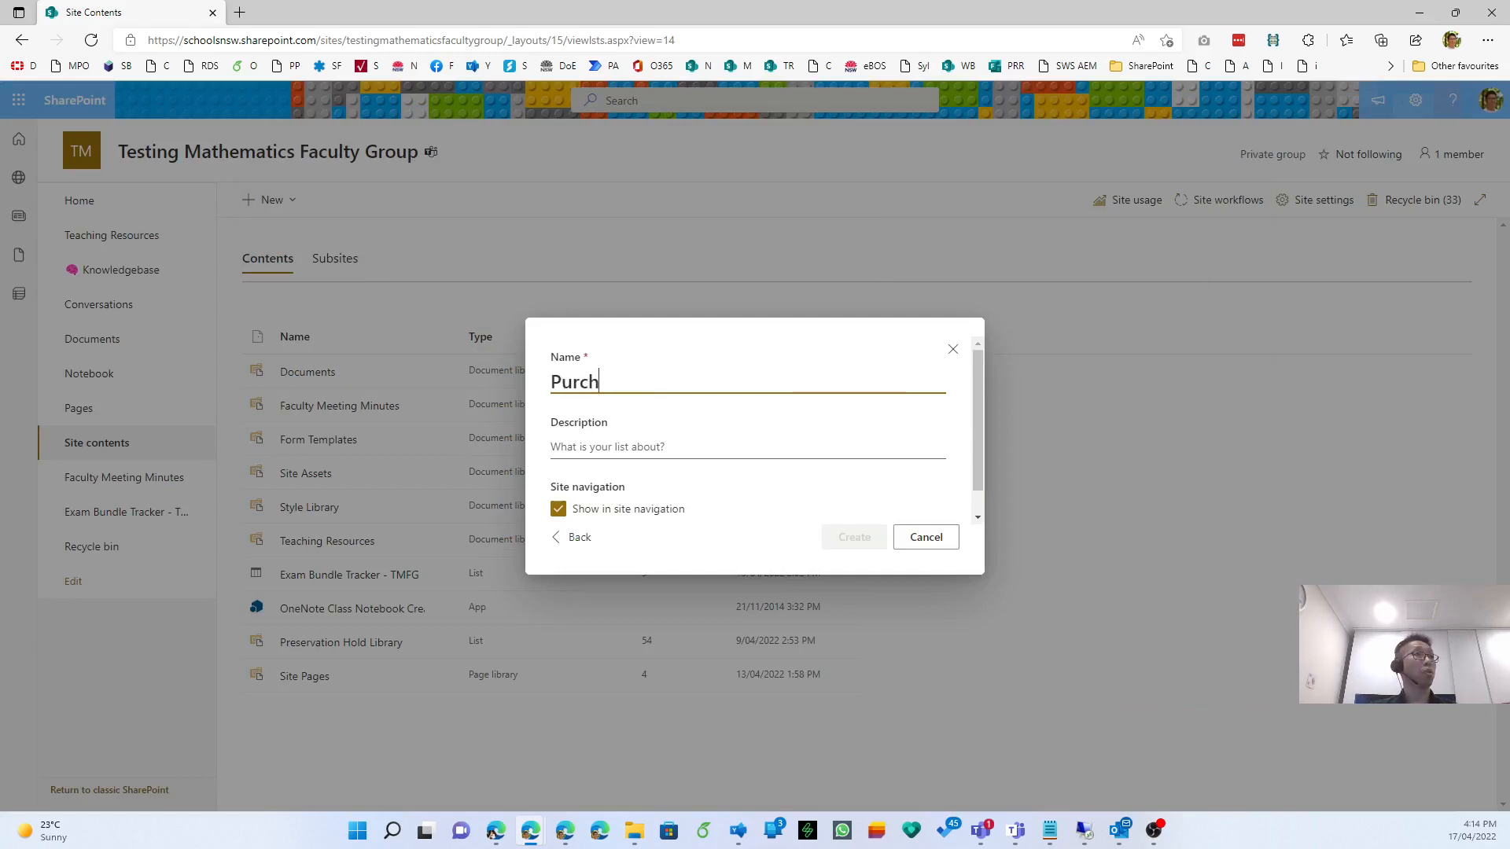
text(ase Requests - T)
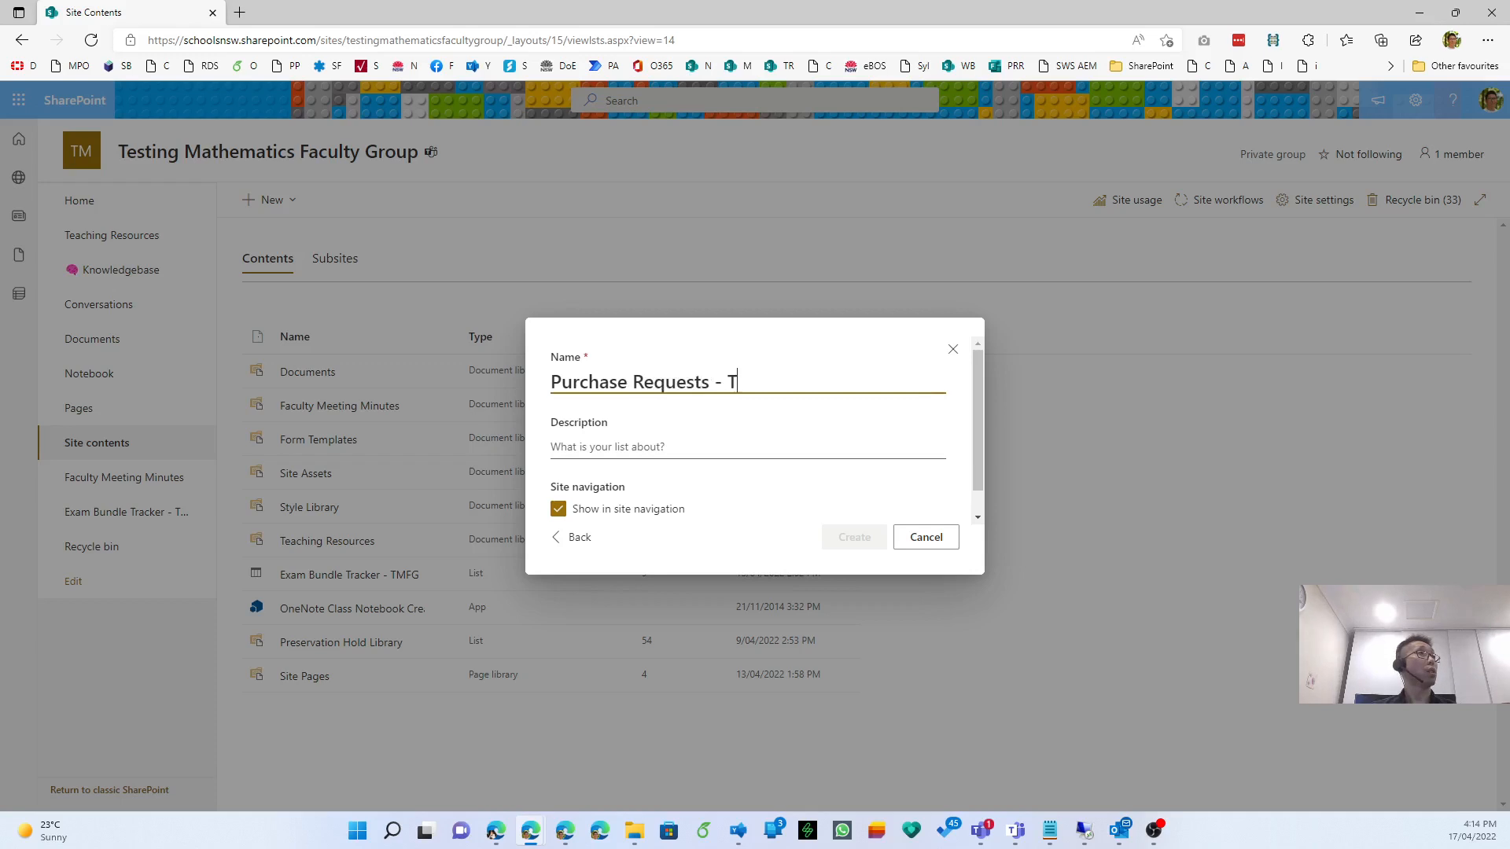
text(MFG)
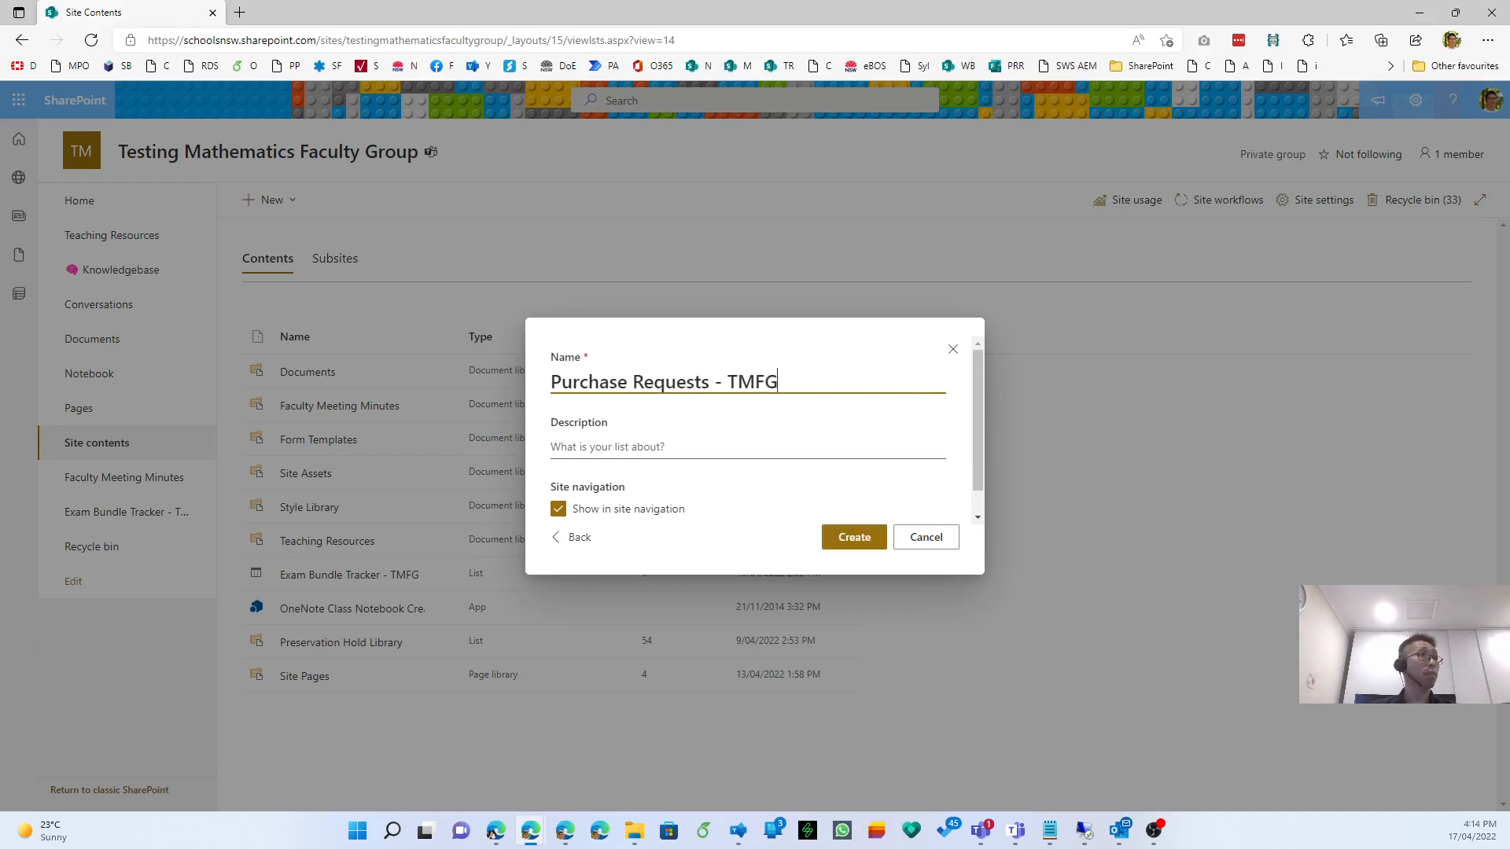
click(851, 538)
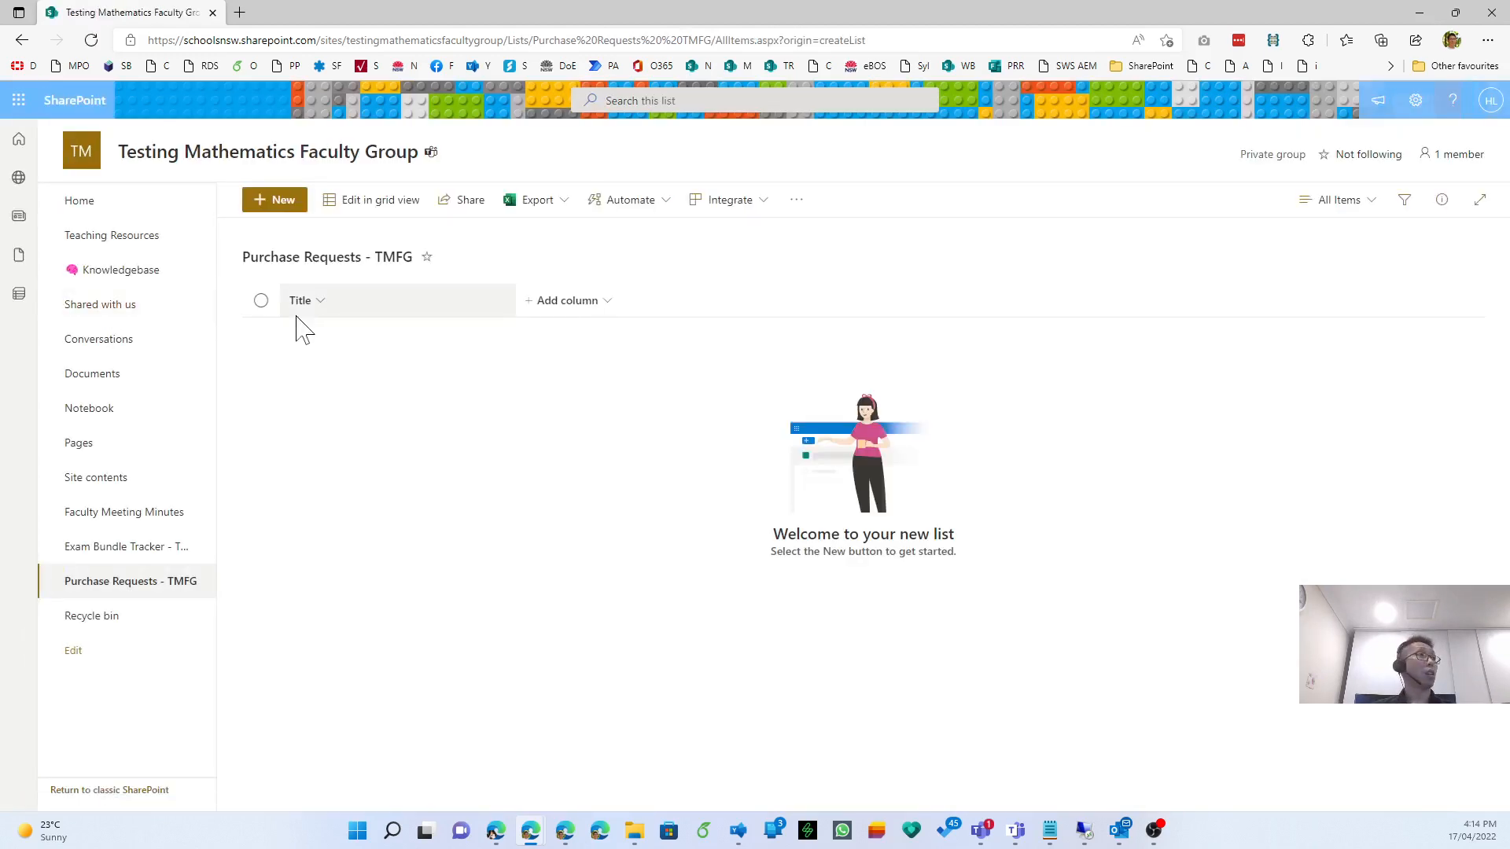
Rename the new list's Title column as Item Name.
click(302, 303)
mouse_move(327, 448)
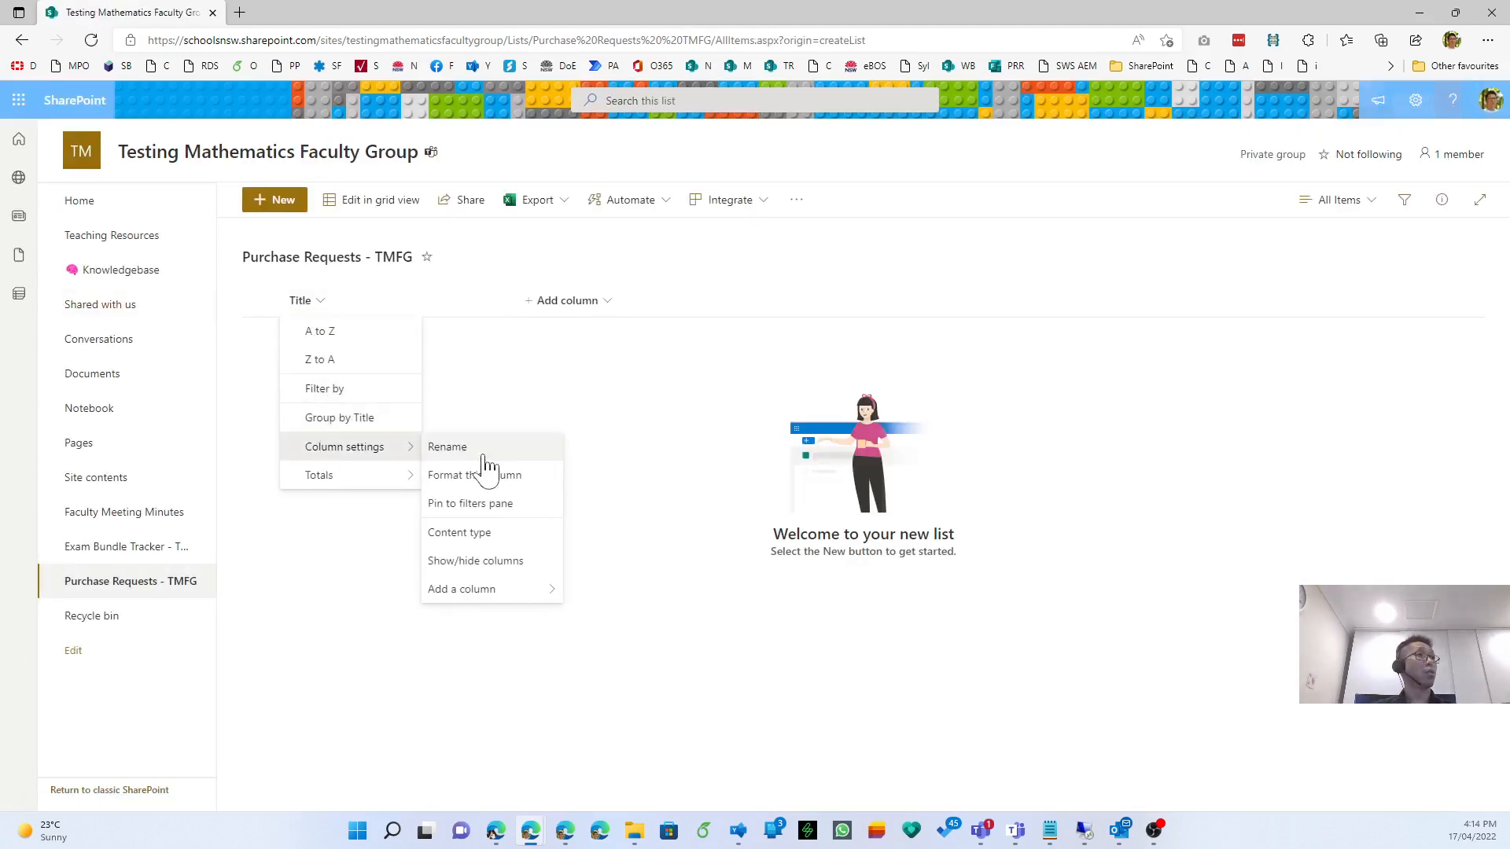
click(483, 448)
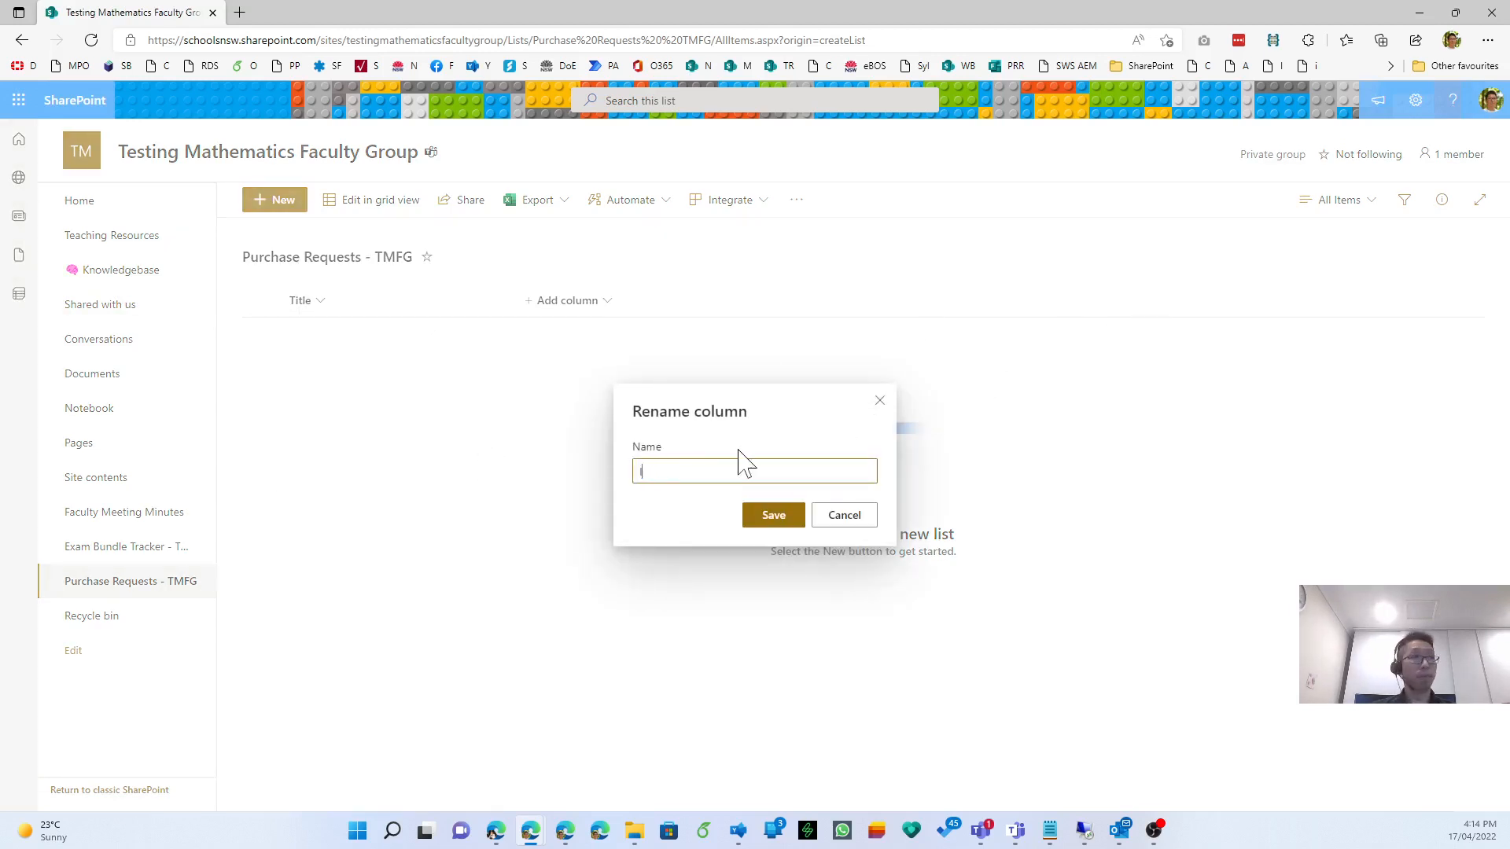
text(Item Name)
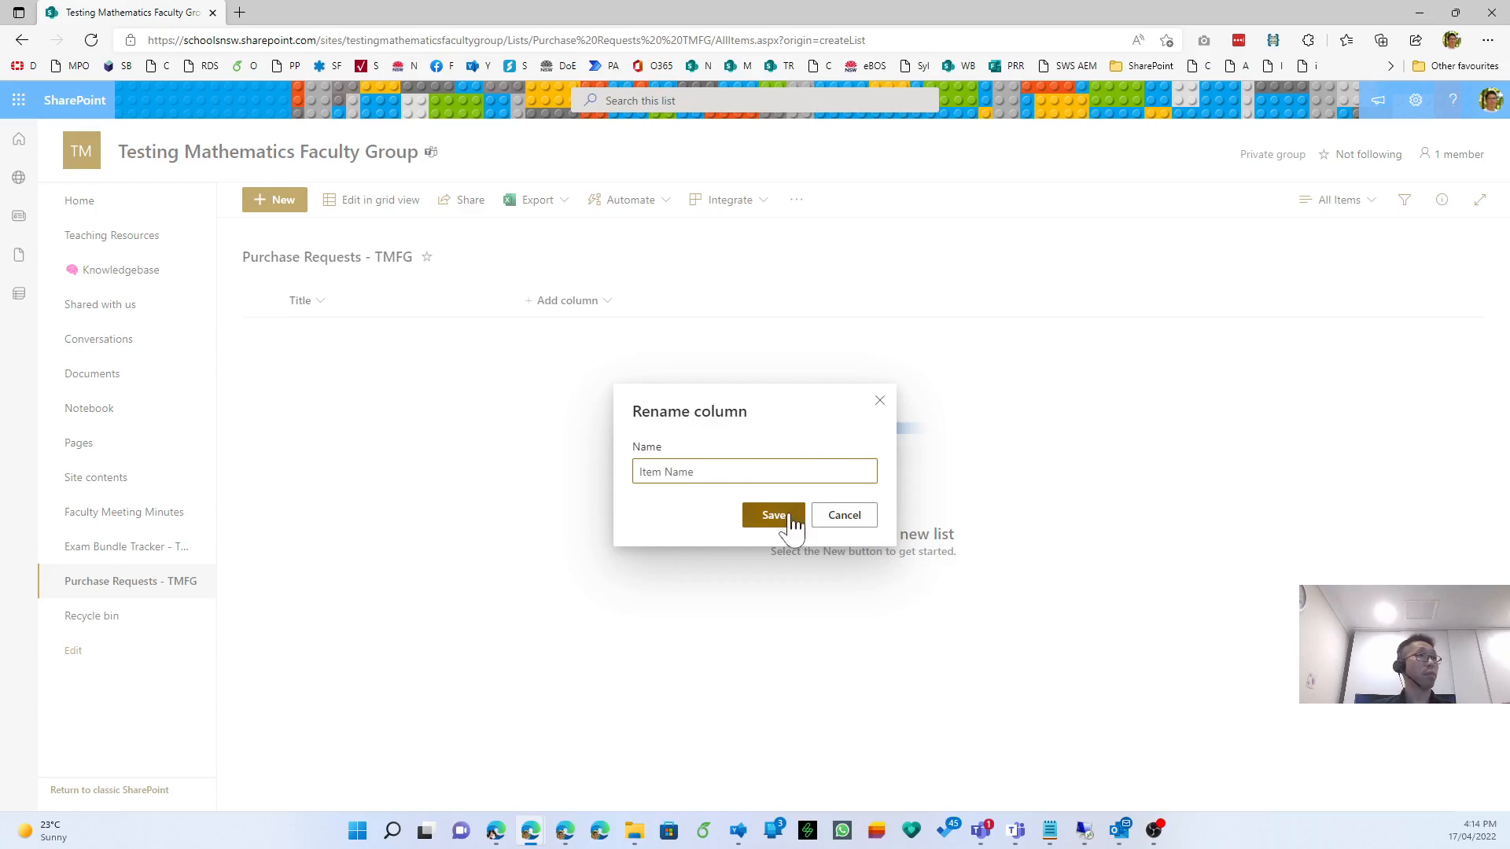
click(782, 515)
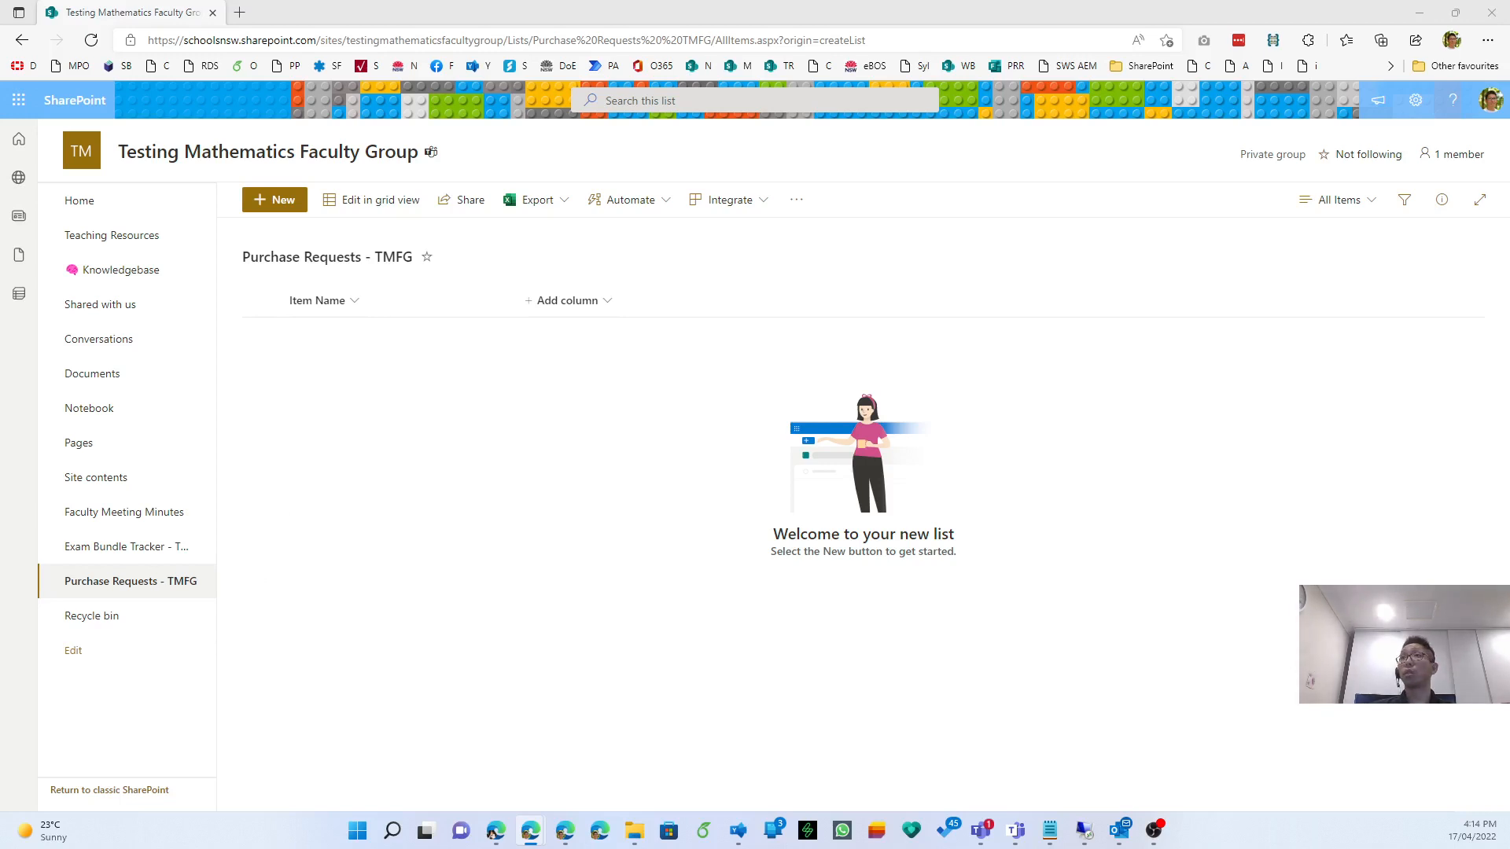
Add a single line of text column named URL to the Purchase Requests - TMFG list.
click(604, 302)
click(592, 334)
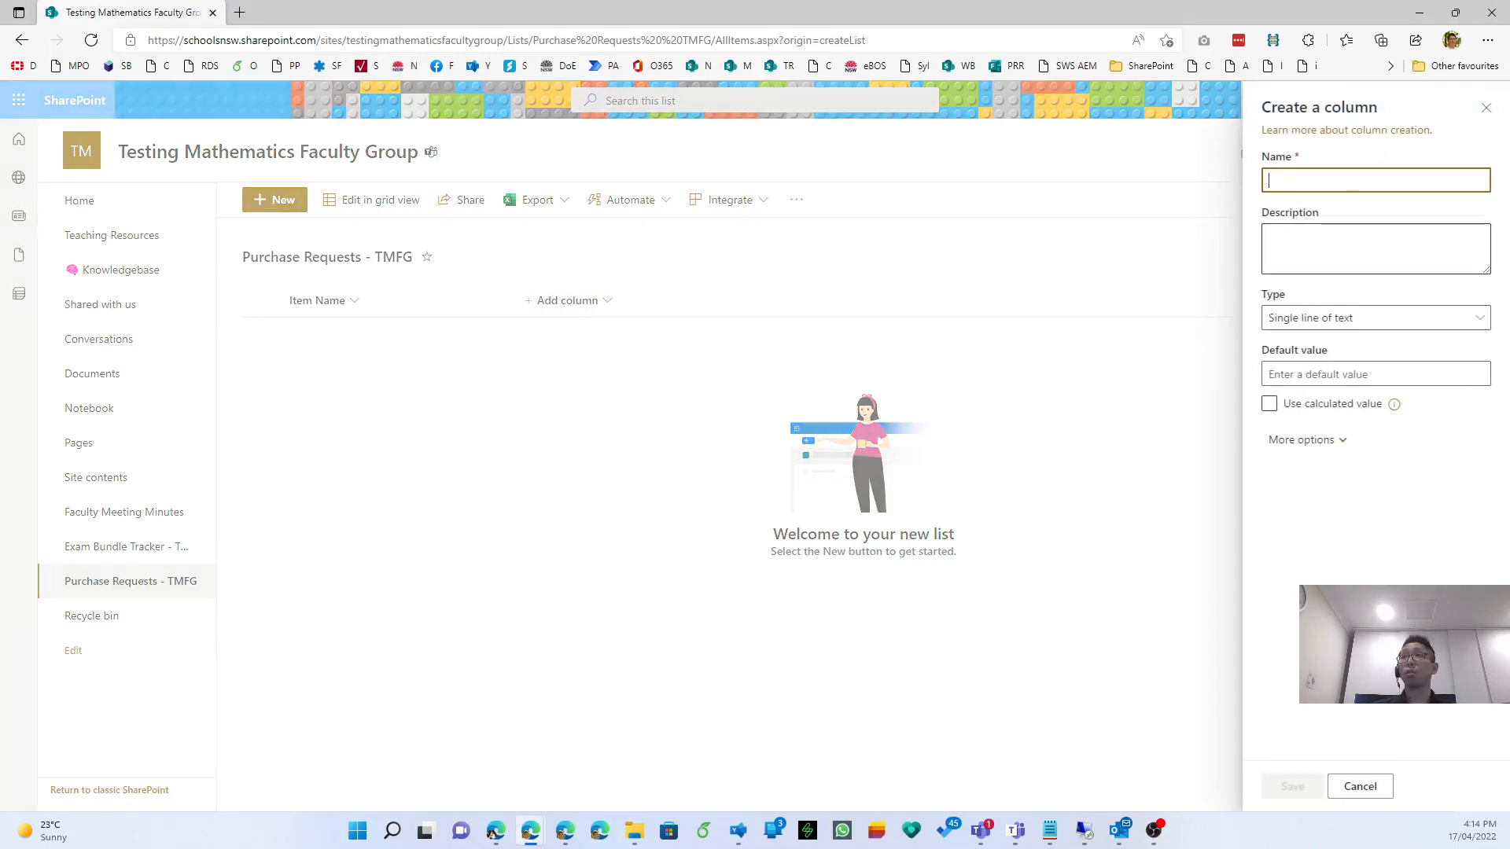
text(URL)
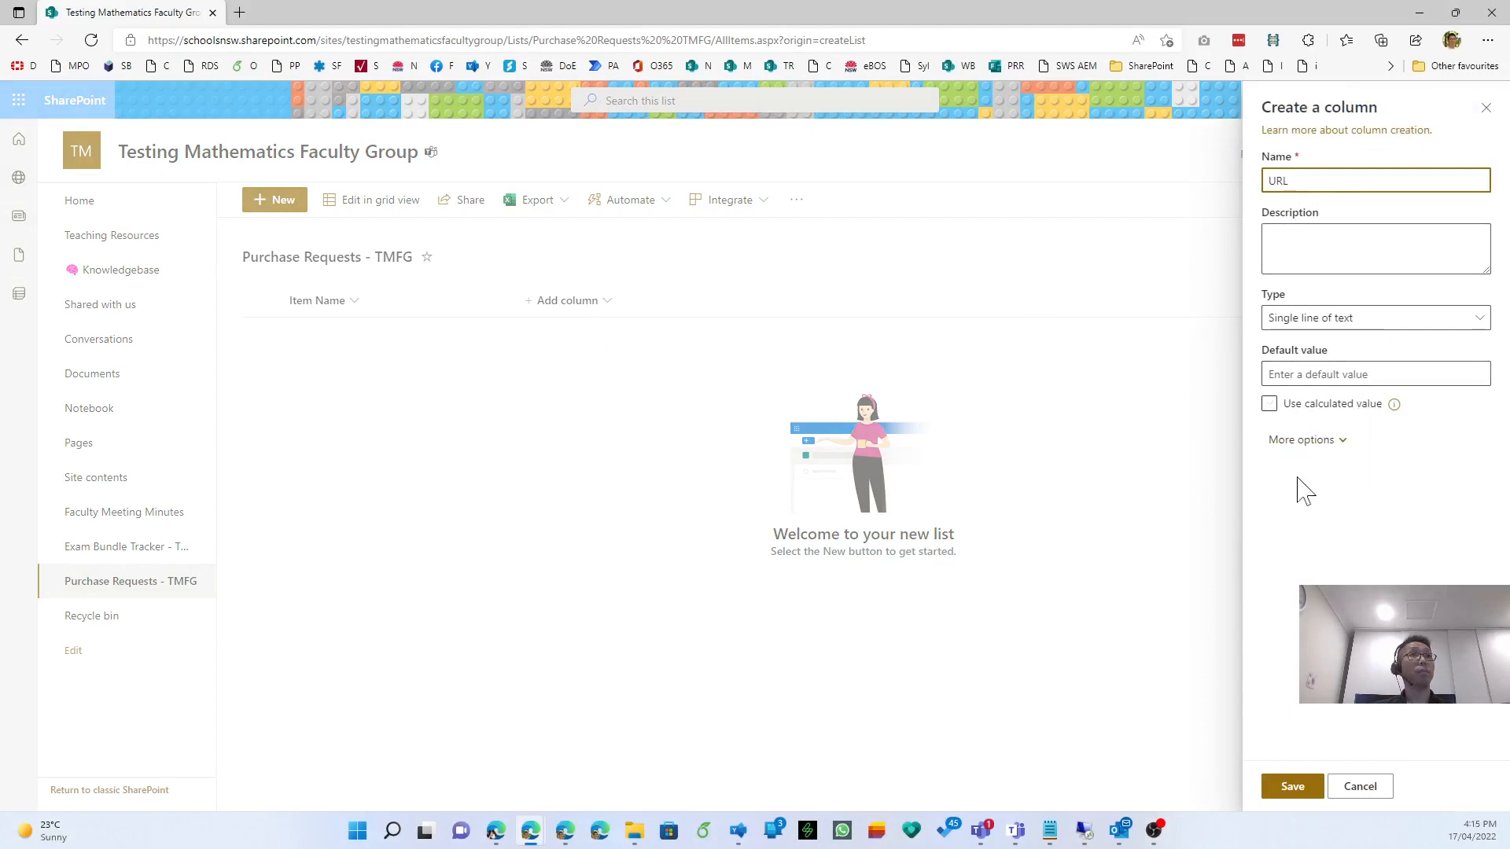
click(1284, 788)
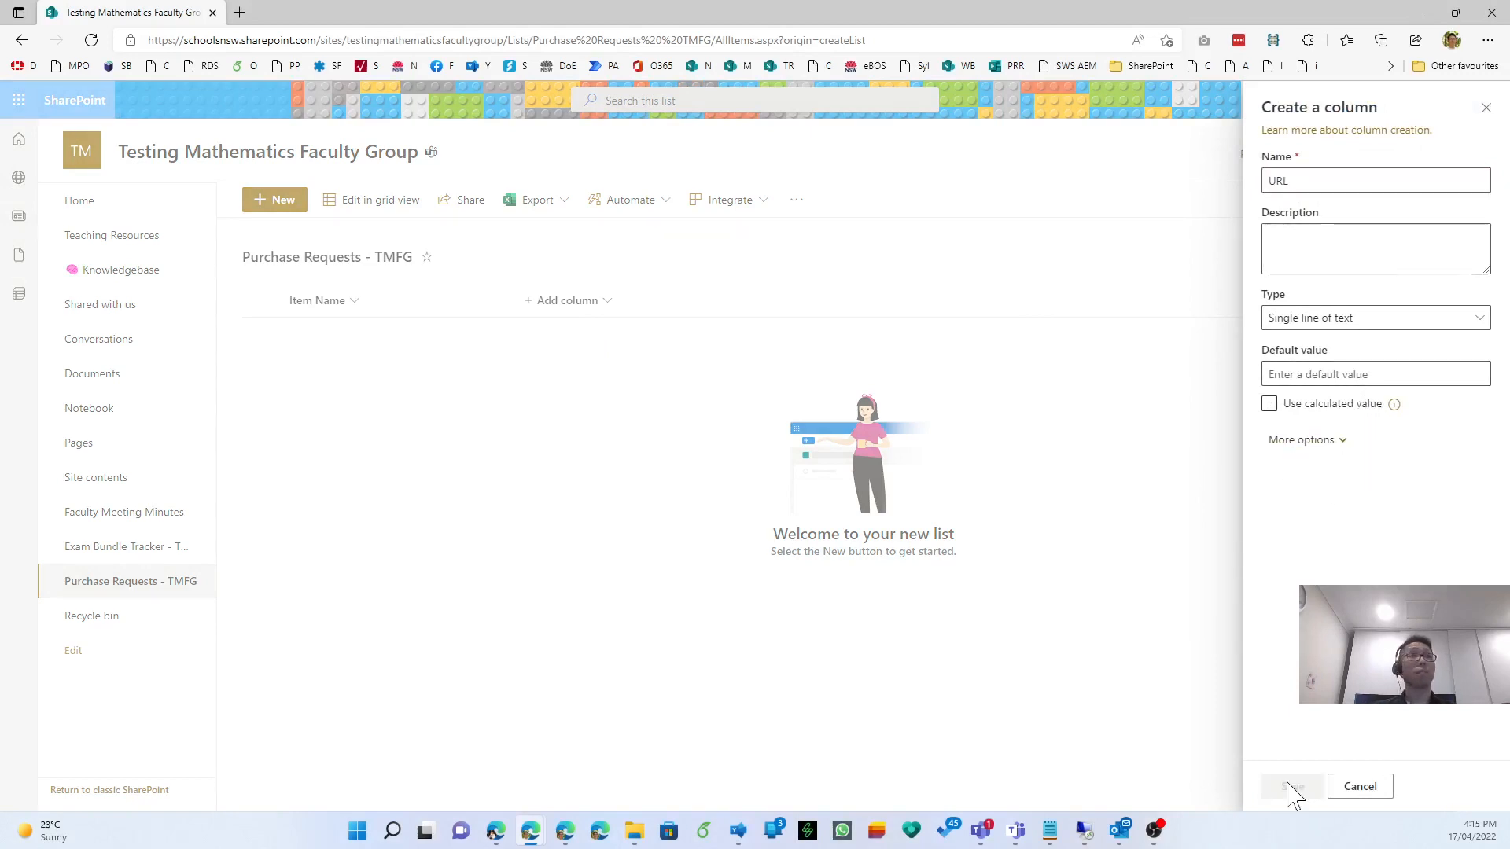
Start a new currency column named Unit price in the Purchase Requests - TMFG list, keeping decimal places on Automatic.
click(717, 311)
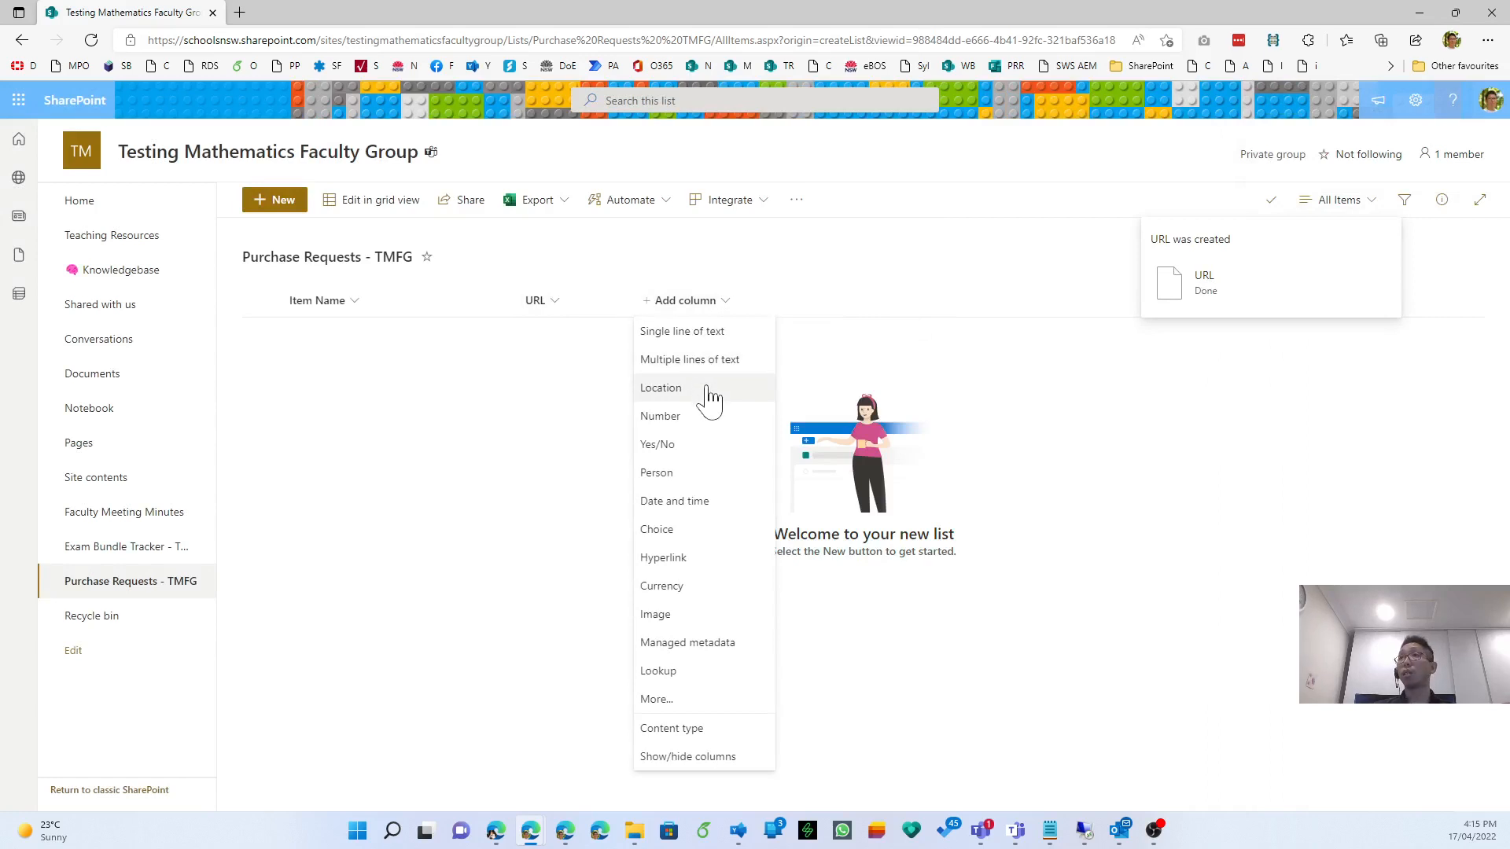
click(693, 582)
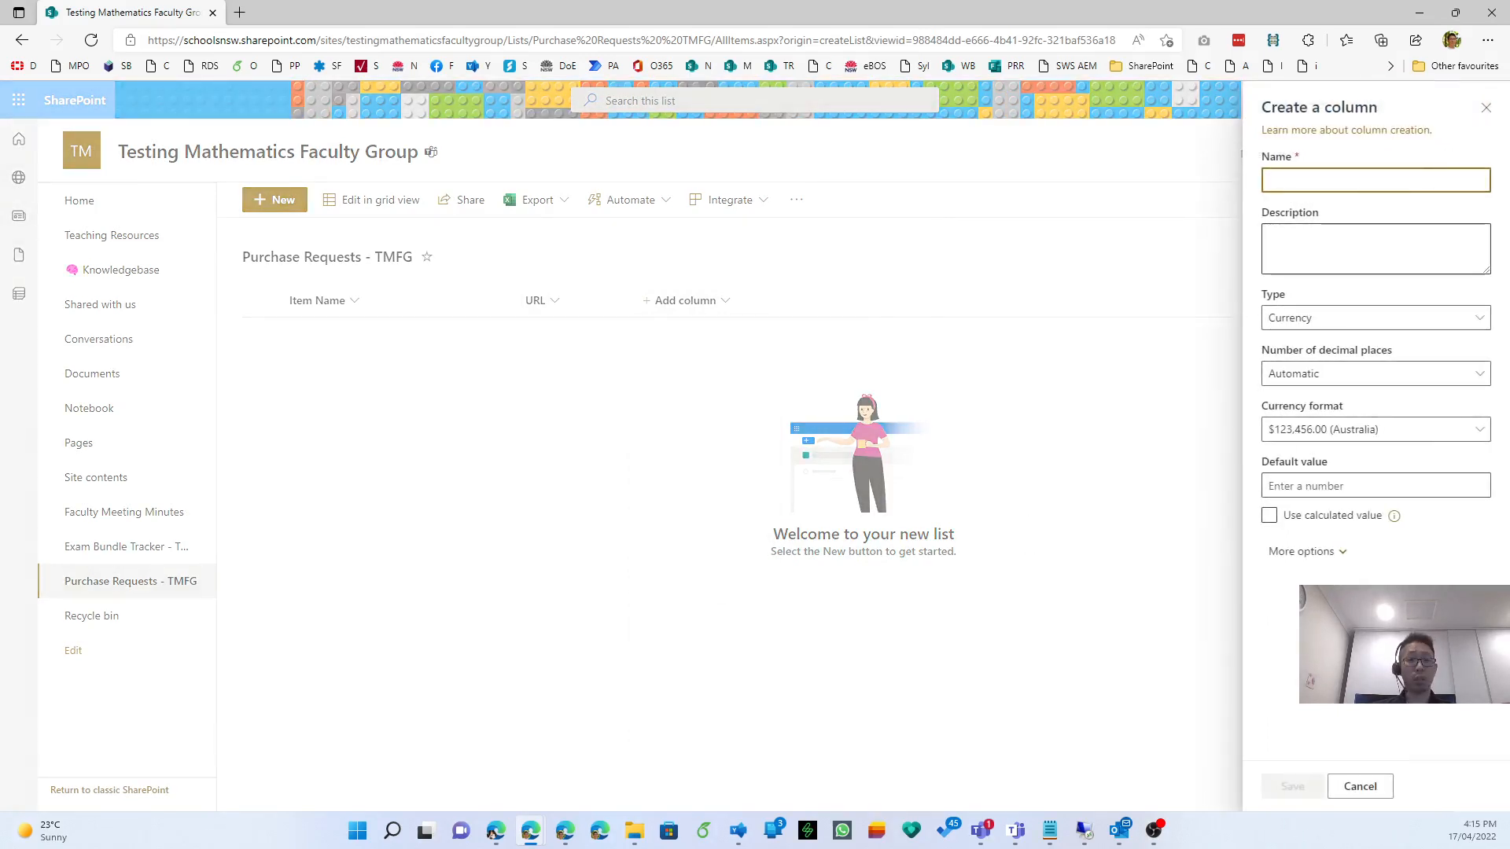
text(Unit price)
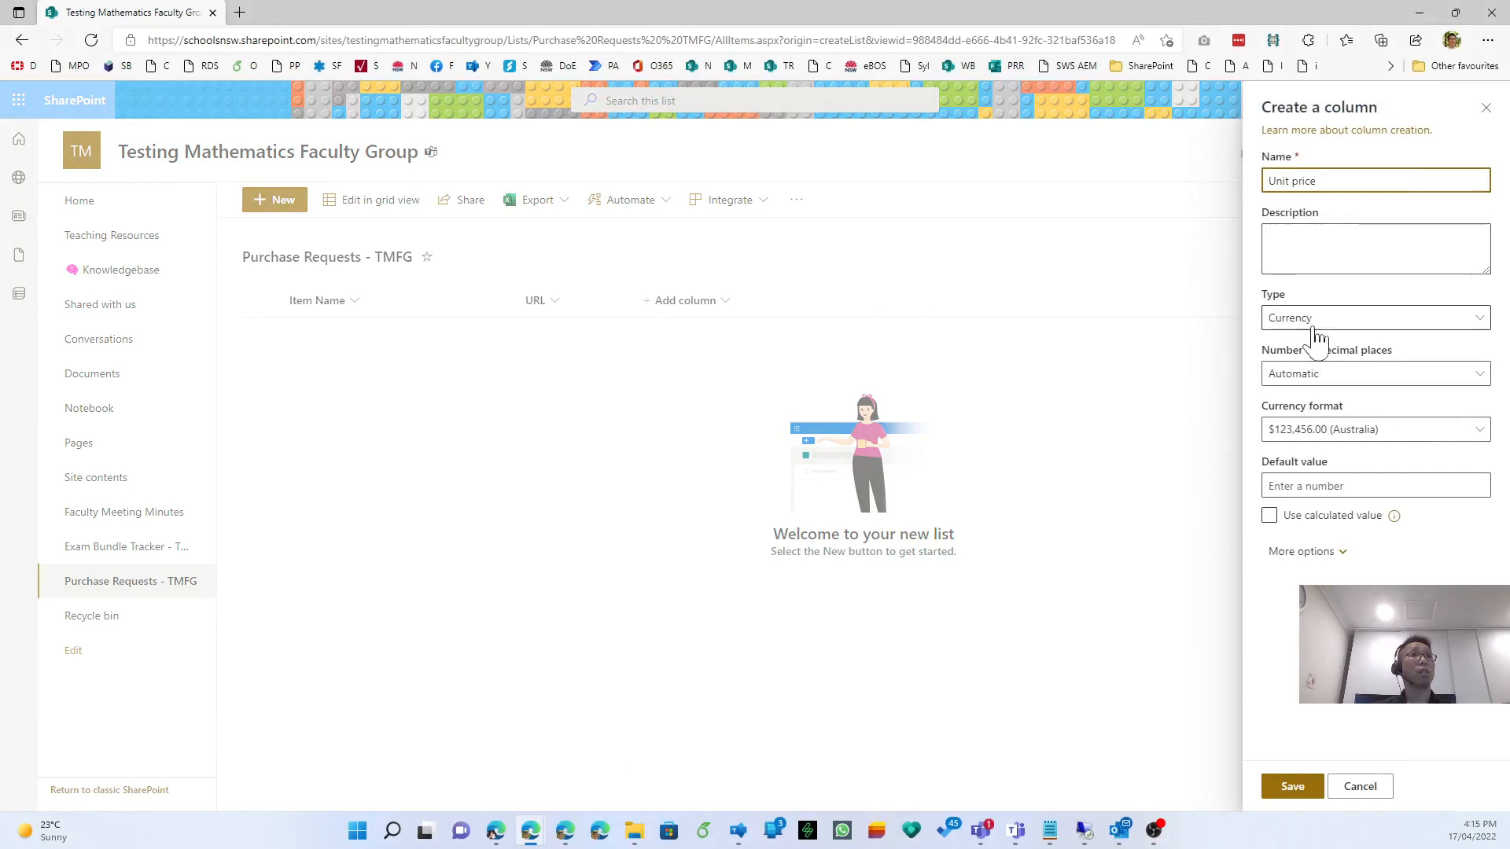
click(1315, 378)
click(1314, 394)
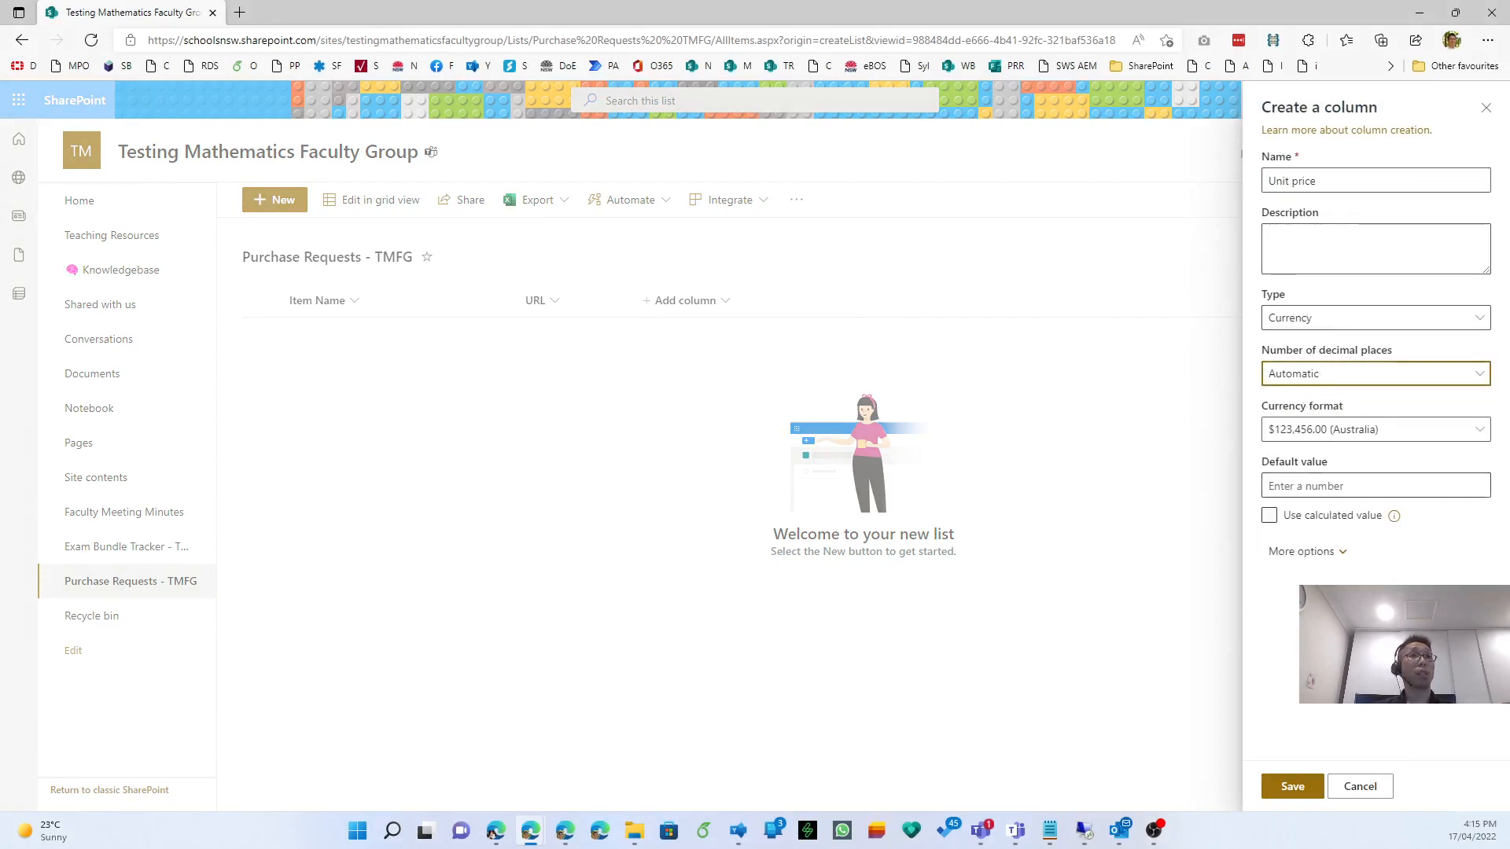
Set the Unit price column's minimum allowed value to 0.01, require it to contain information, and save the column.
click(1305, 553)
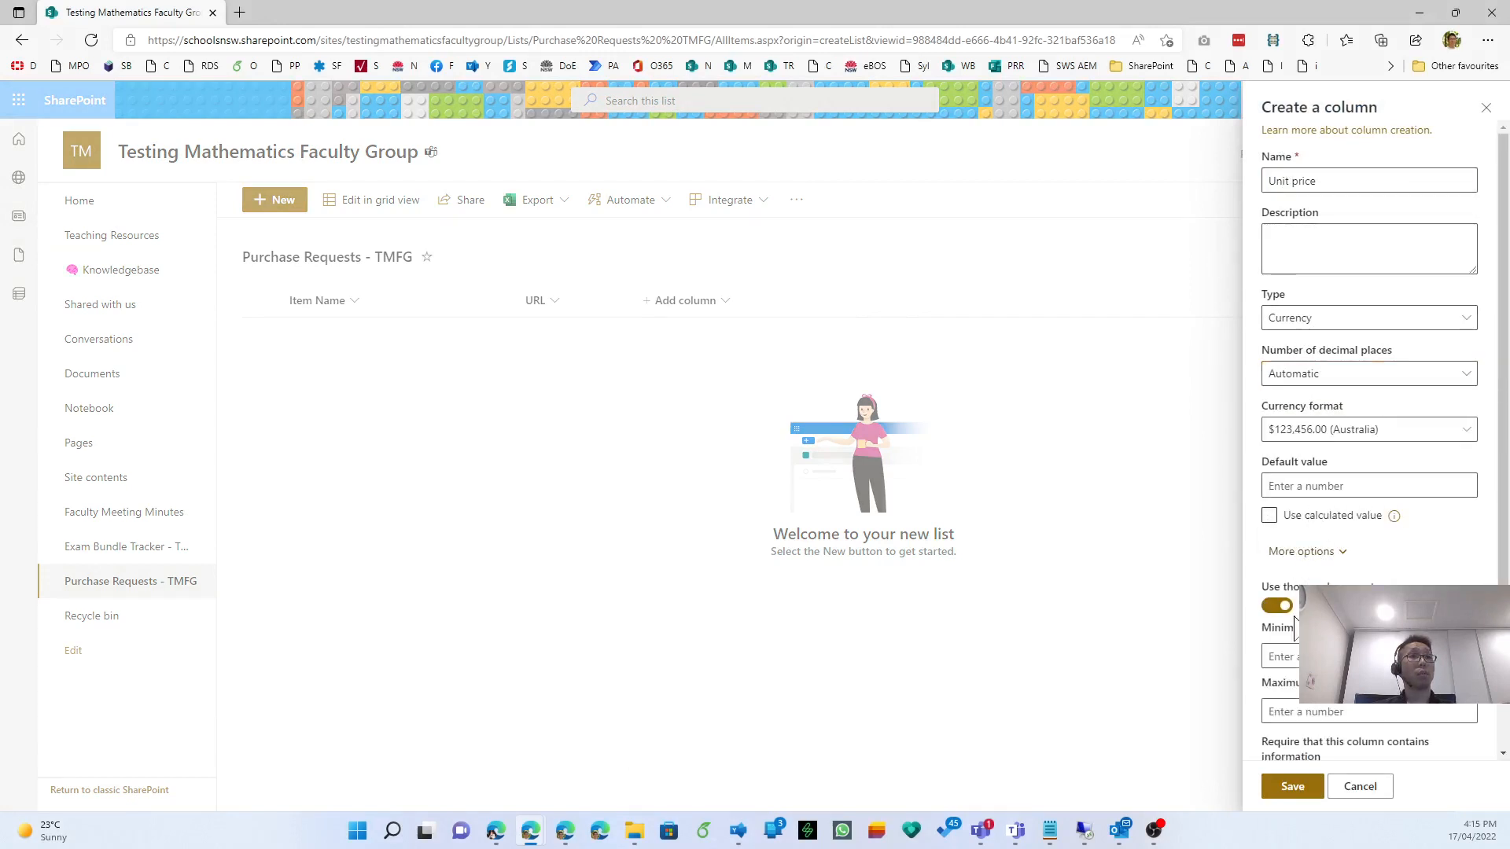
click(1289, 656)
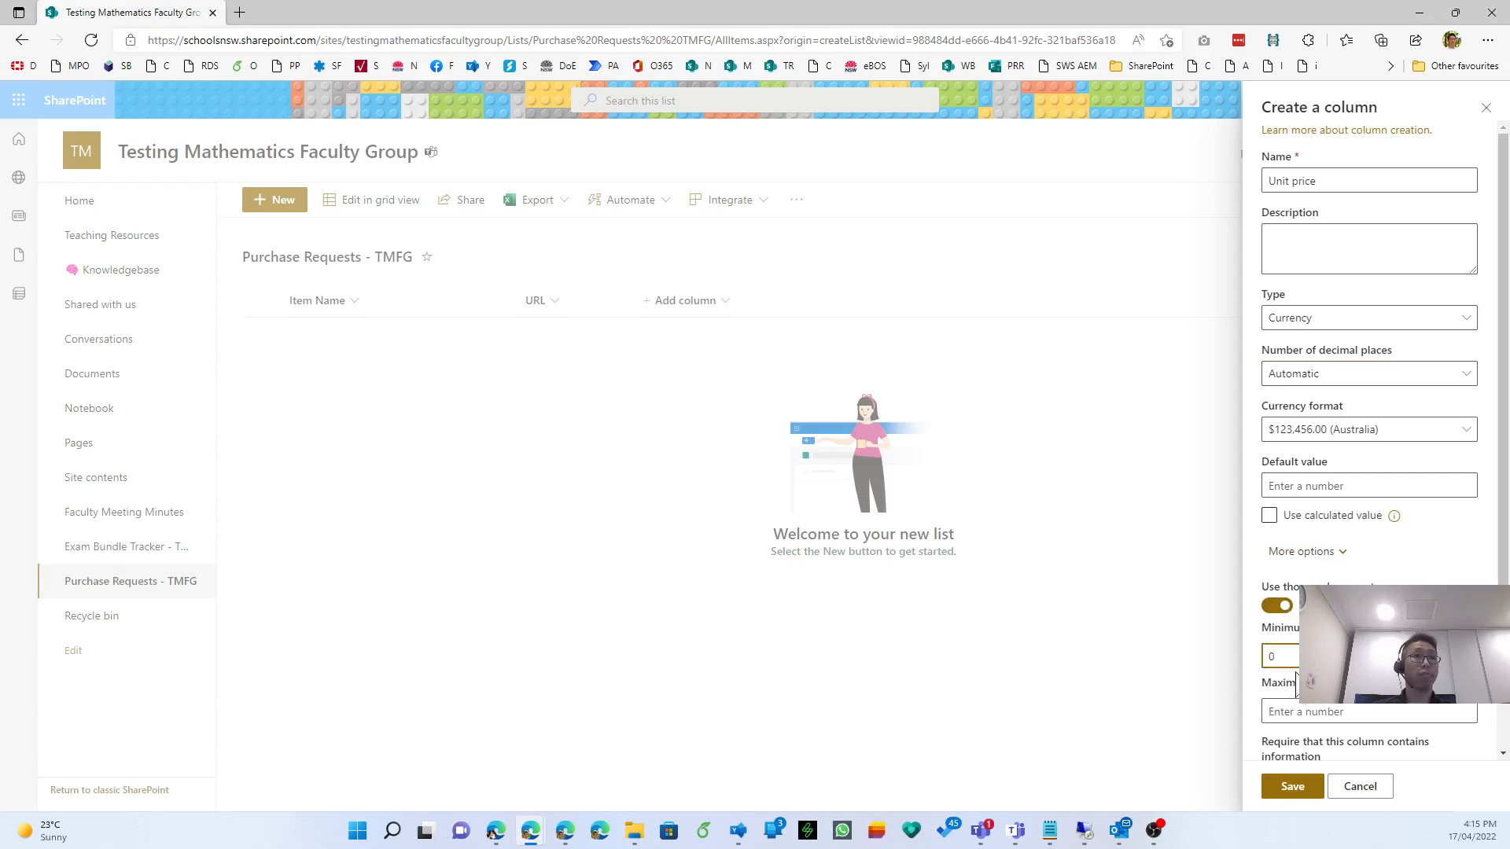
scroll(1290, 682, down, 2)
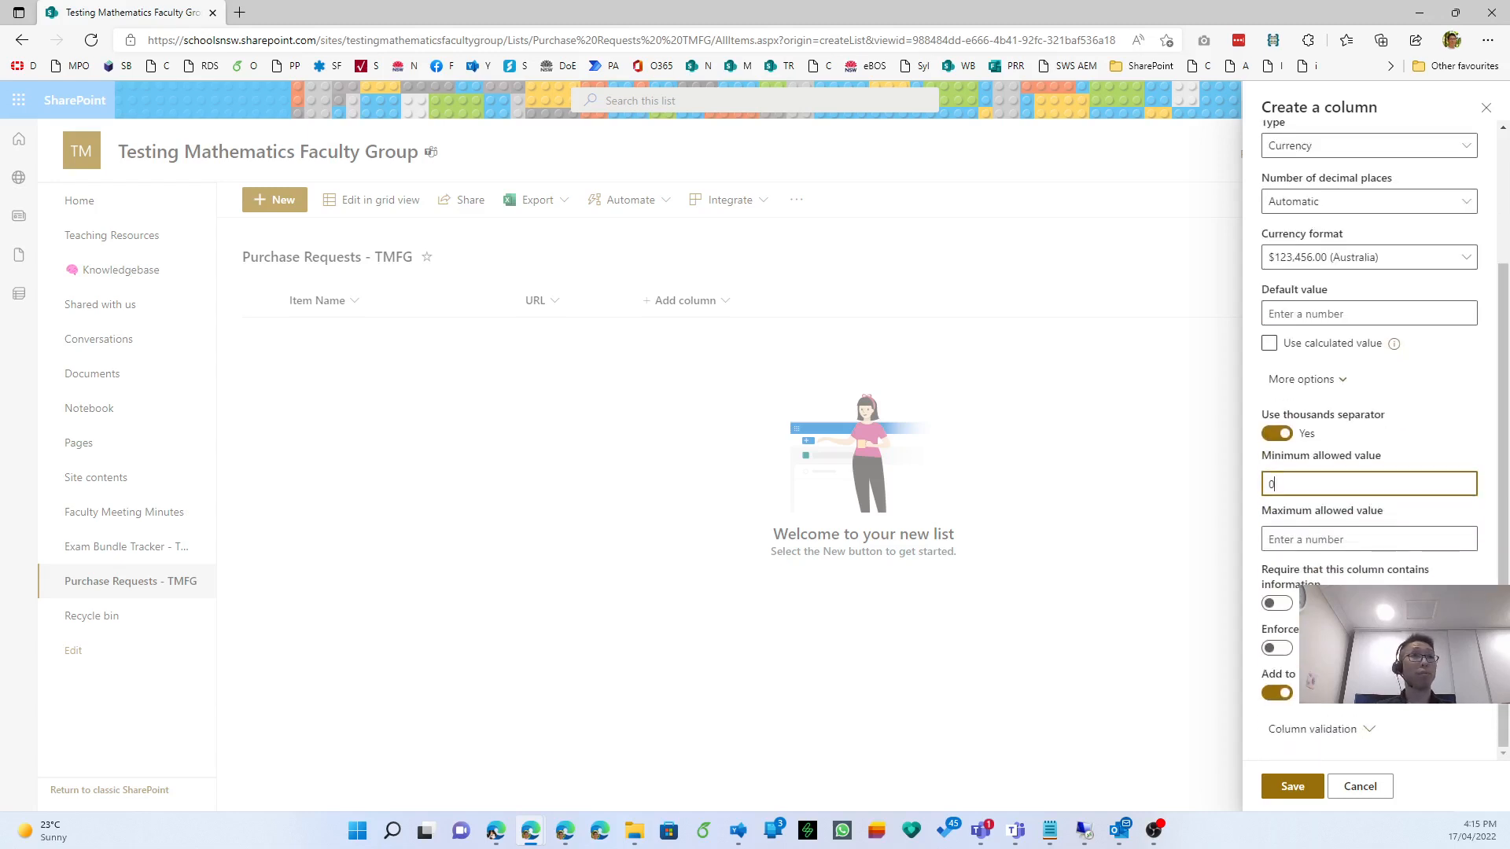
click(1286, 604)
click(1286, 604)
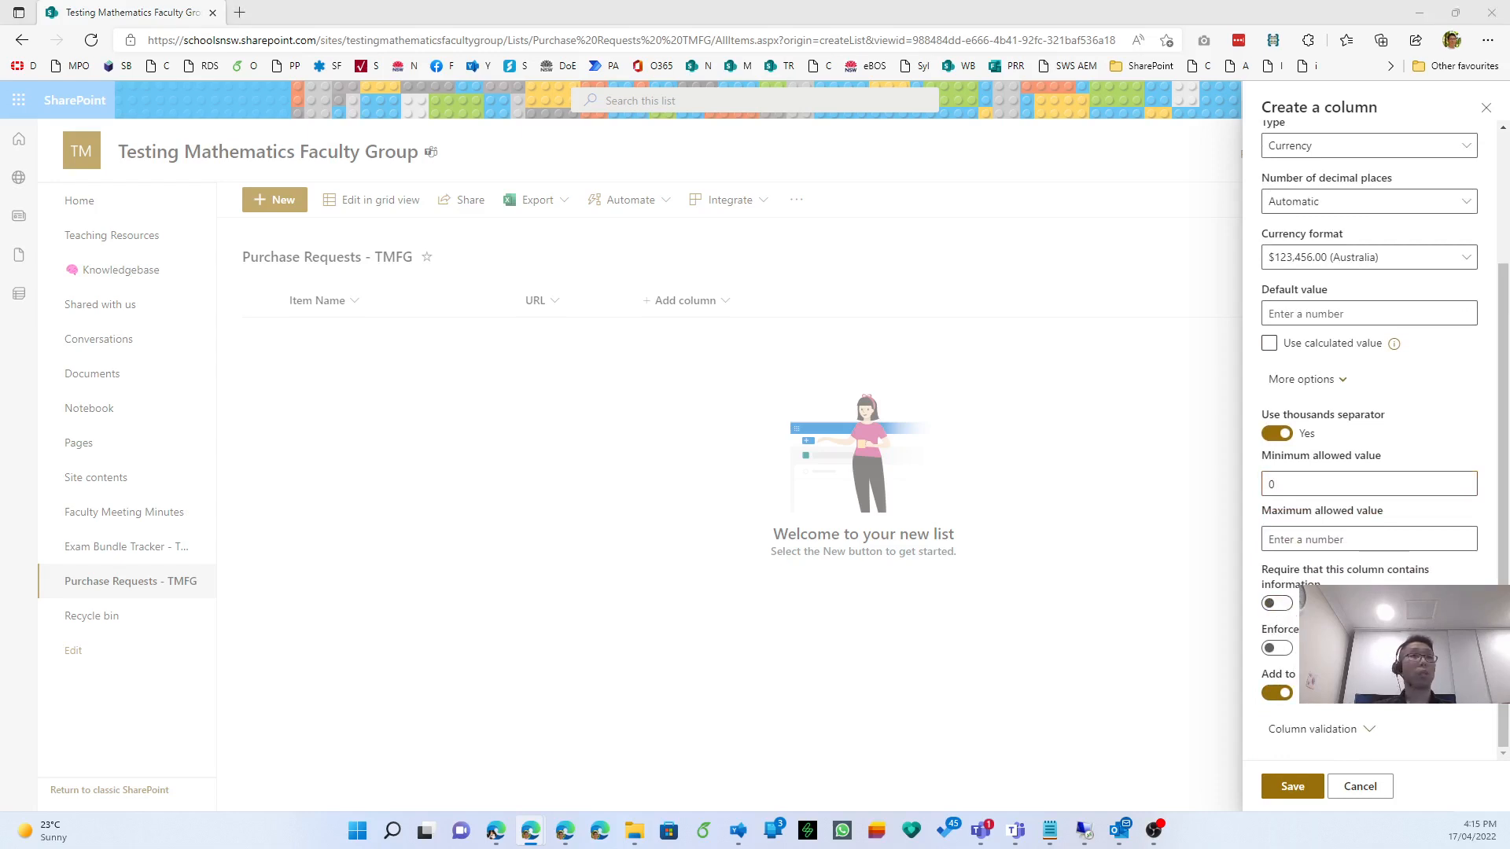
click(1282, 604)
click(1271, 484)
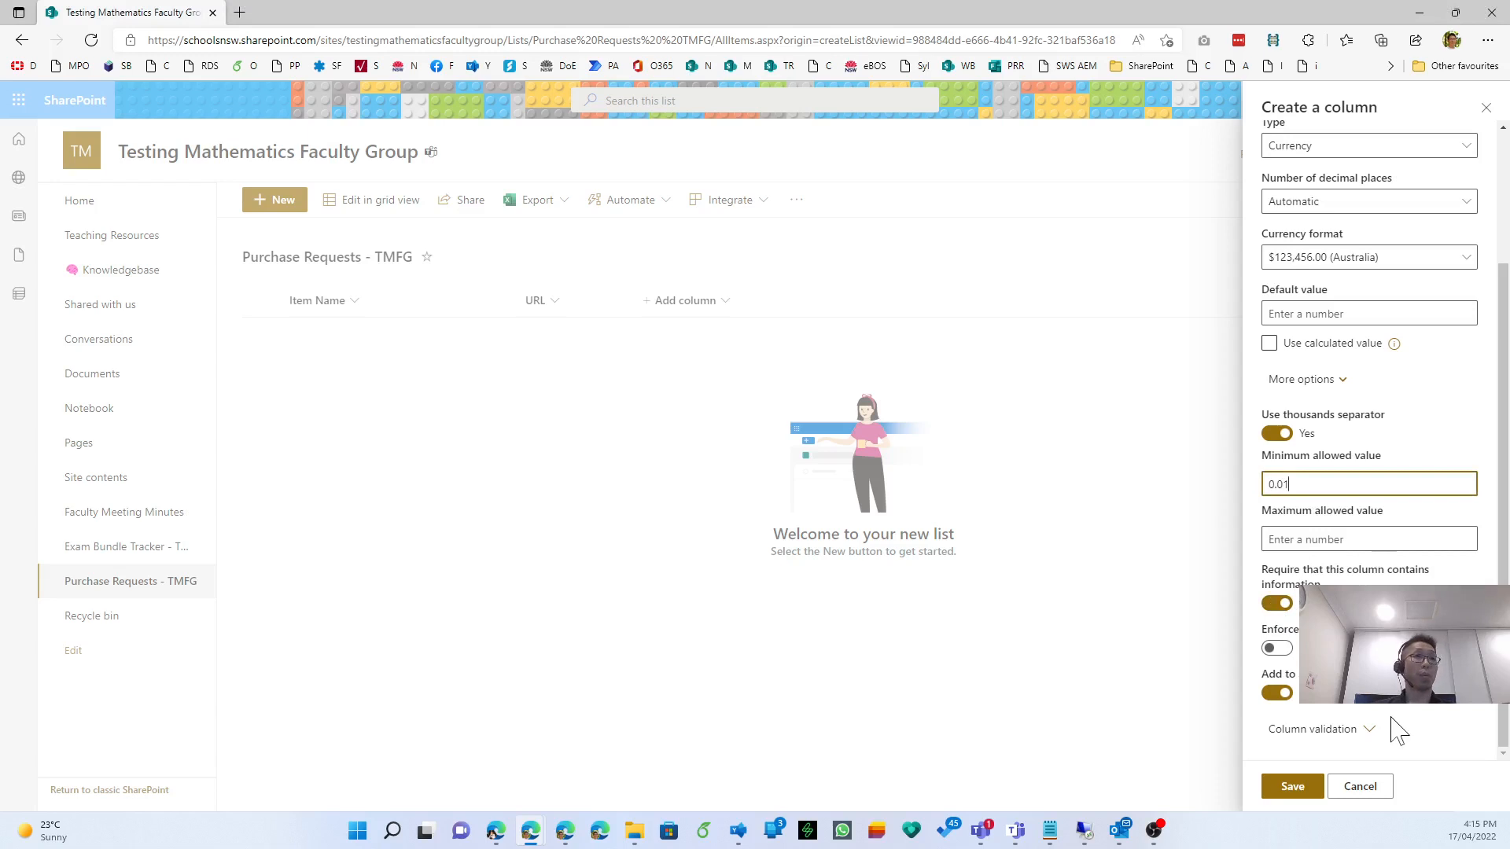
click(1290, 787)
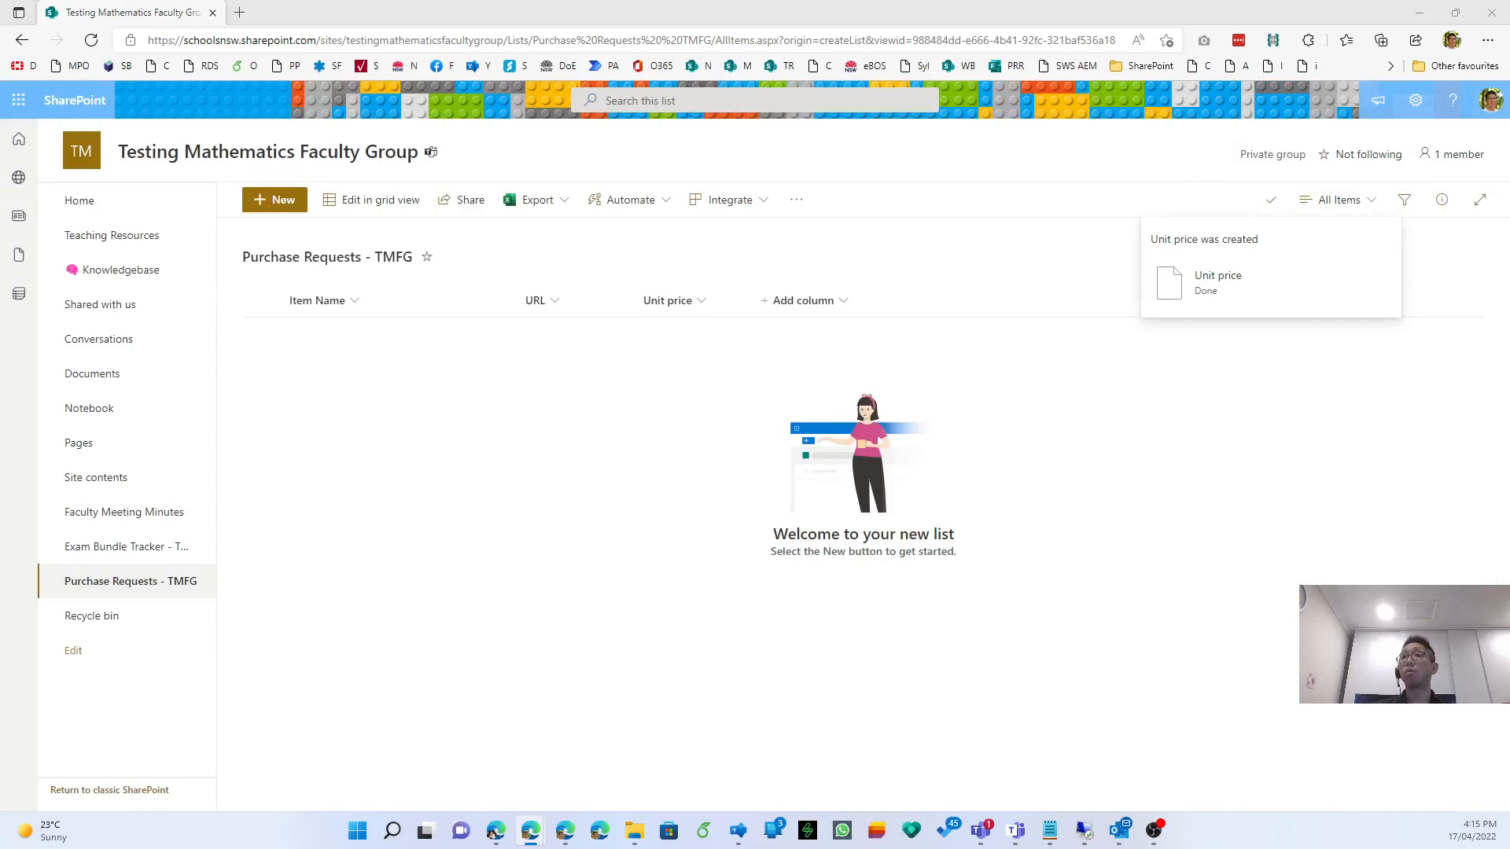
Add a required Yes/No column named GST inclusive unit price with a default value of Yes.
click(1337, 201)
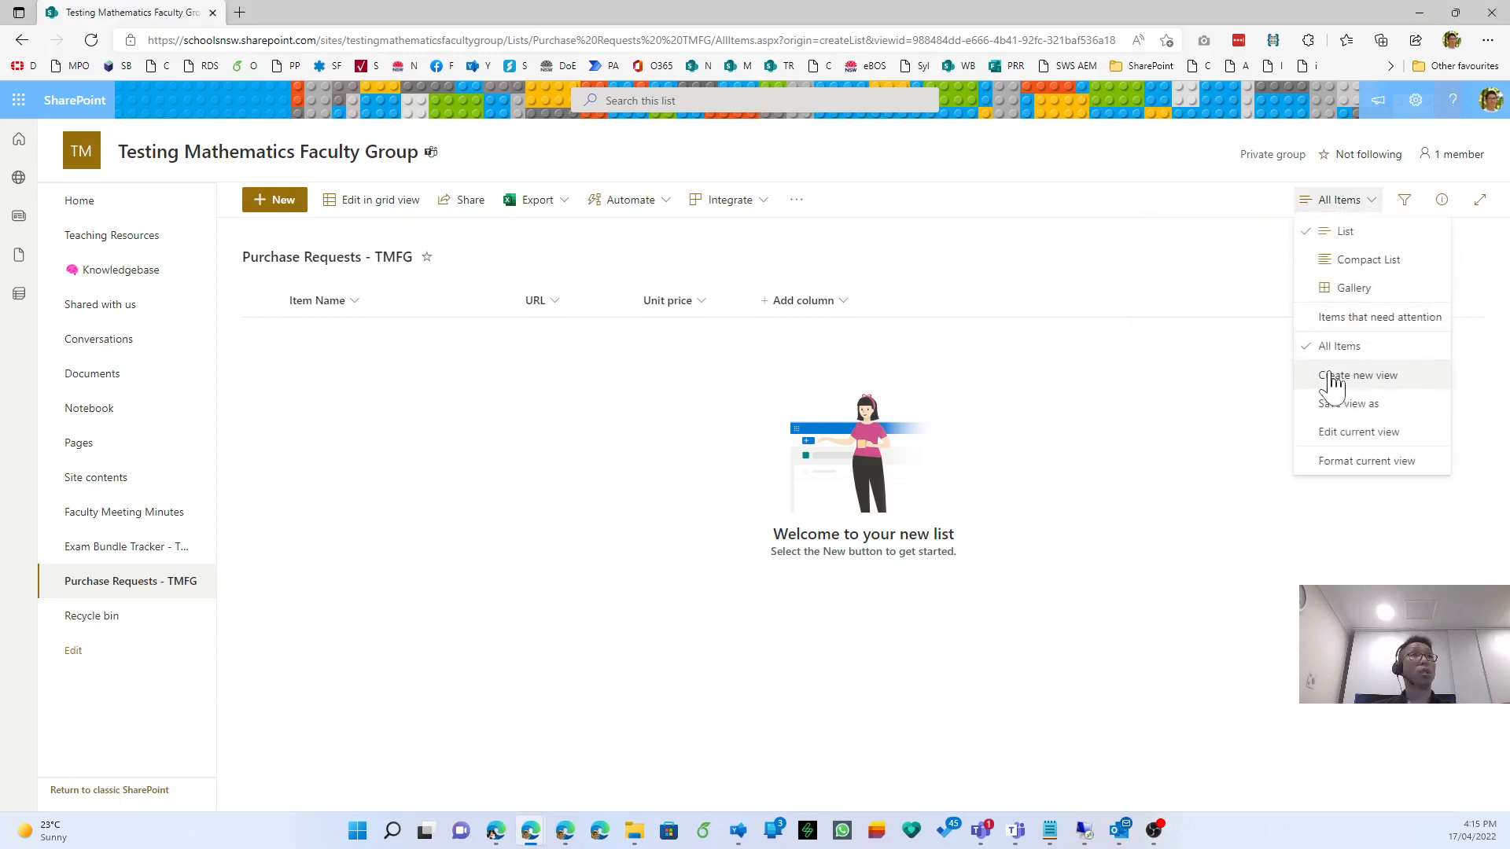
click(786, 303)
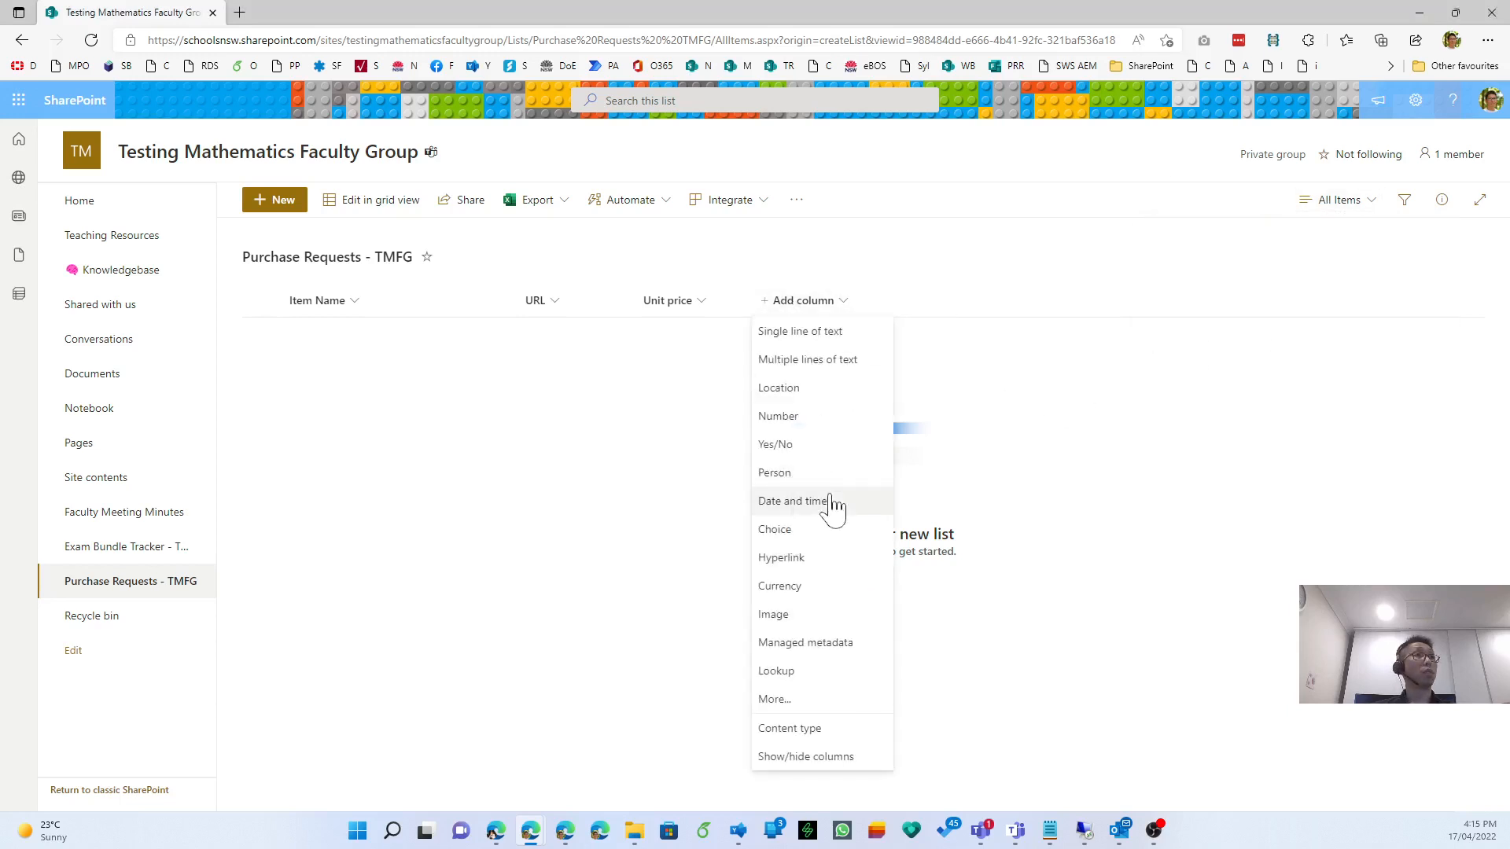
click(825, 446)
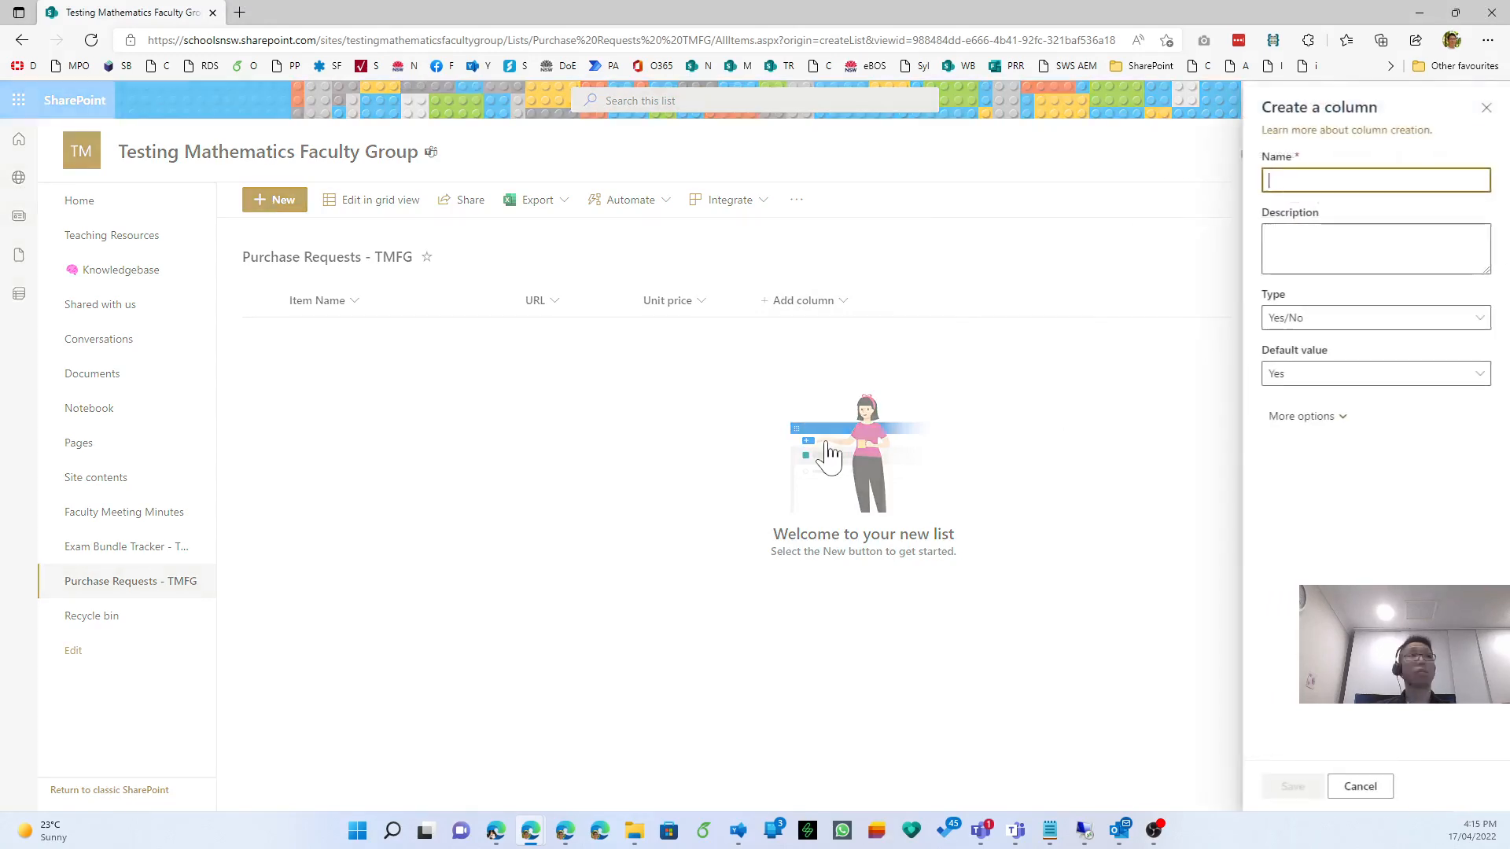
text(GST incl)
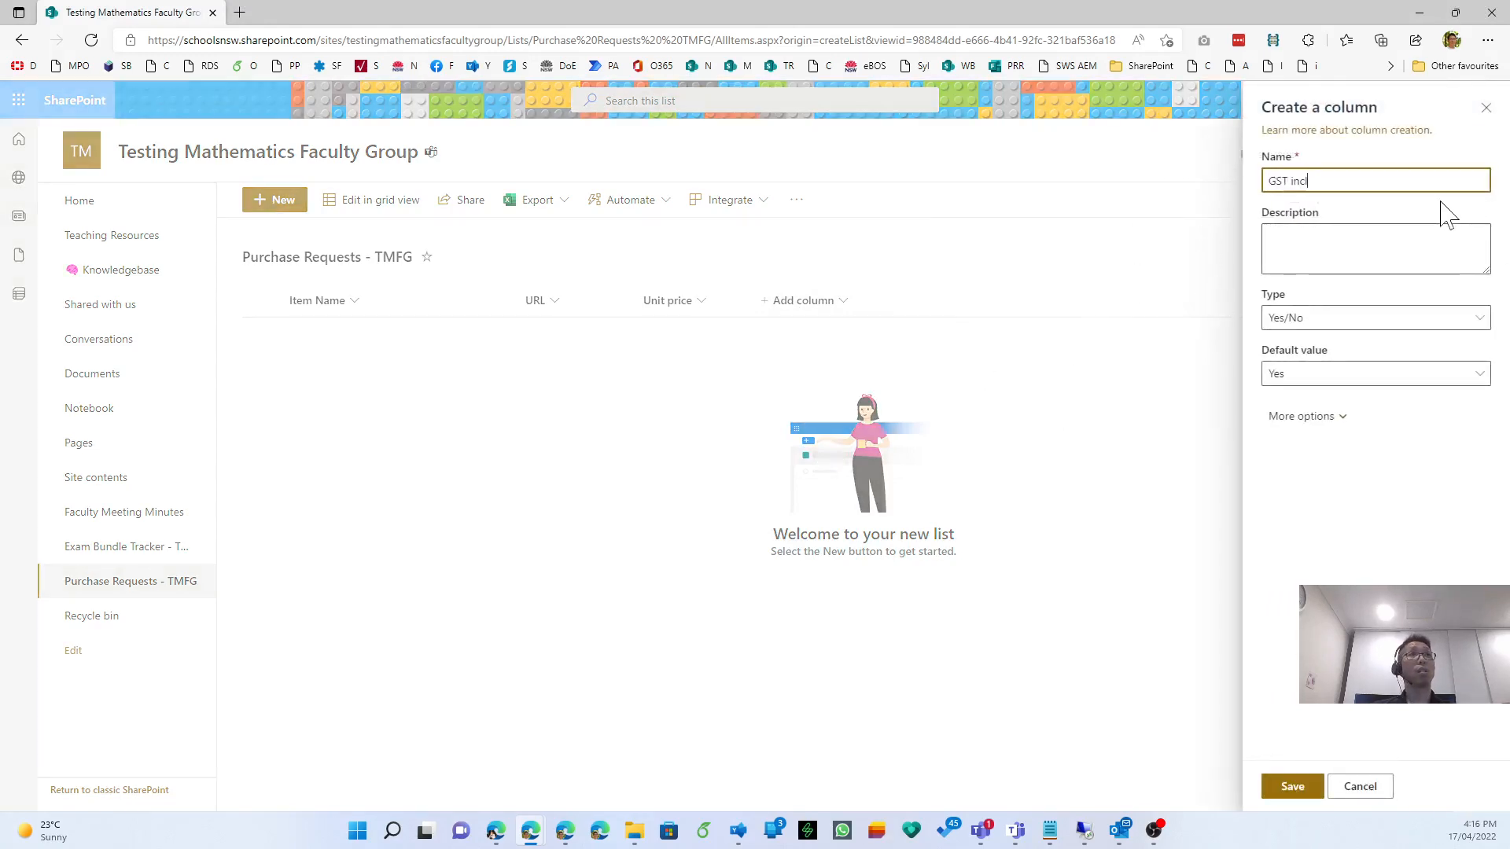
text(usive unit price)
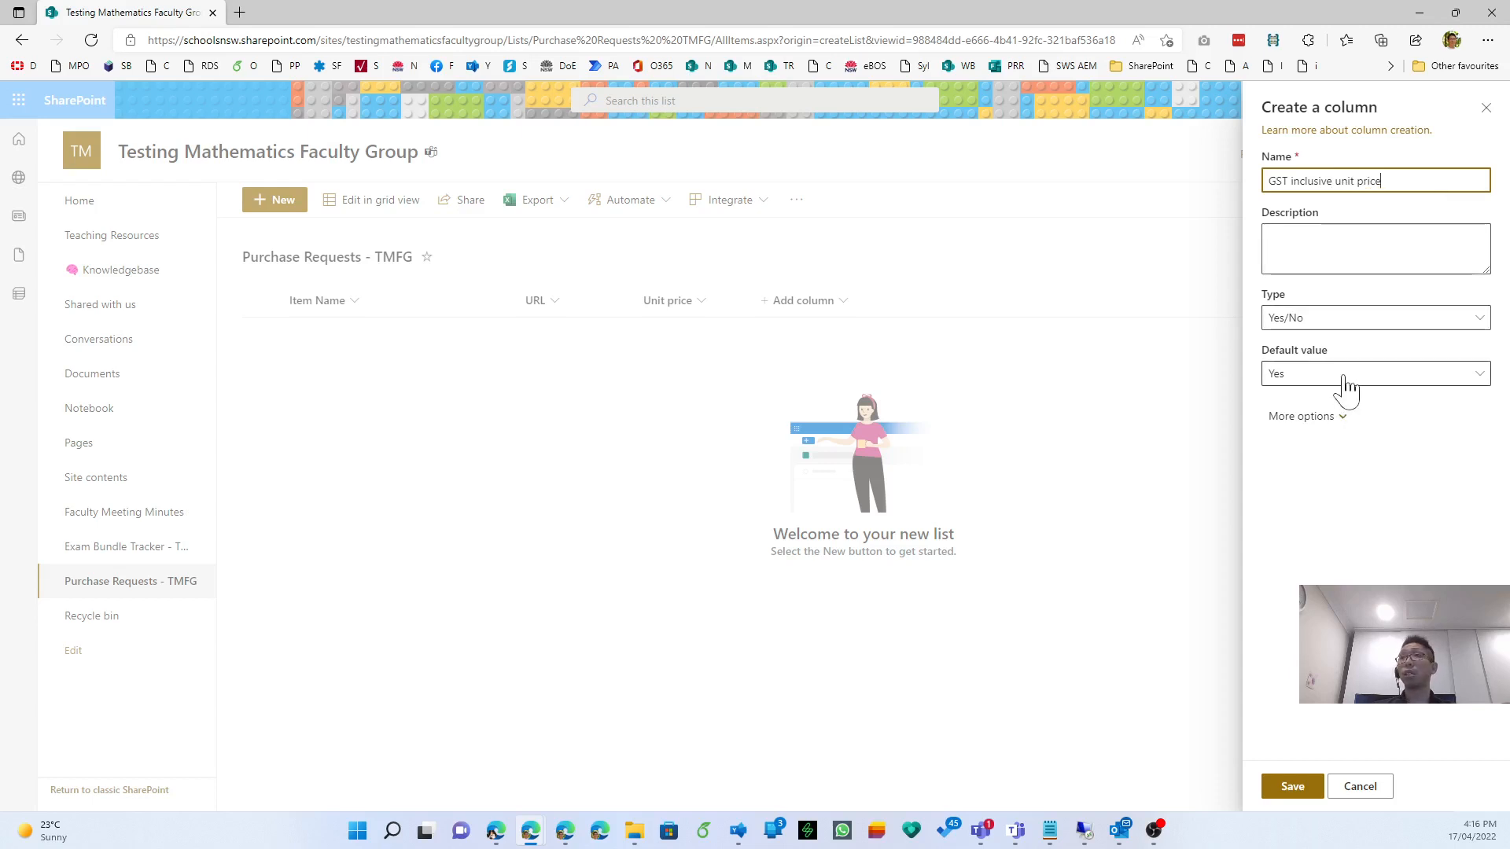
click(1309, 416)
click(1282, 485)
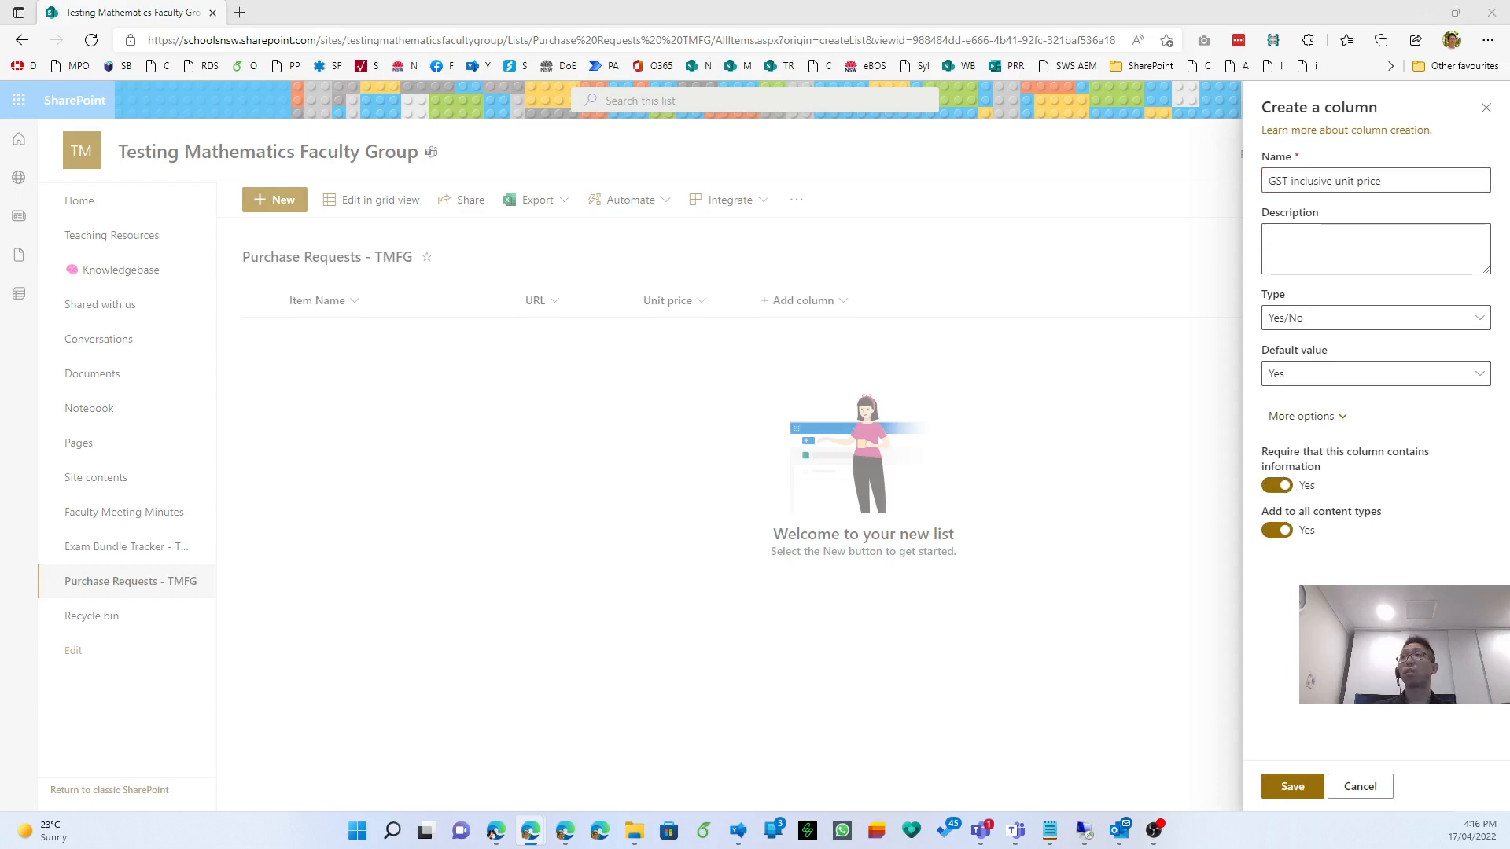
click(1289, 786)
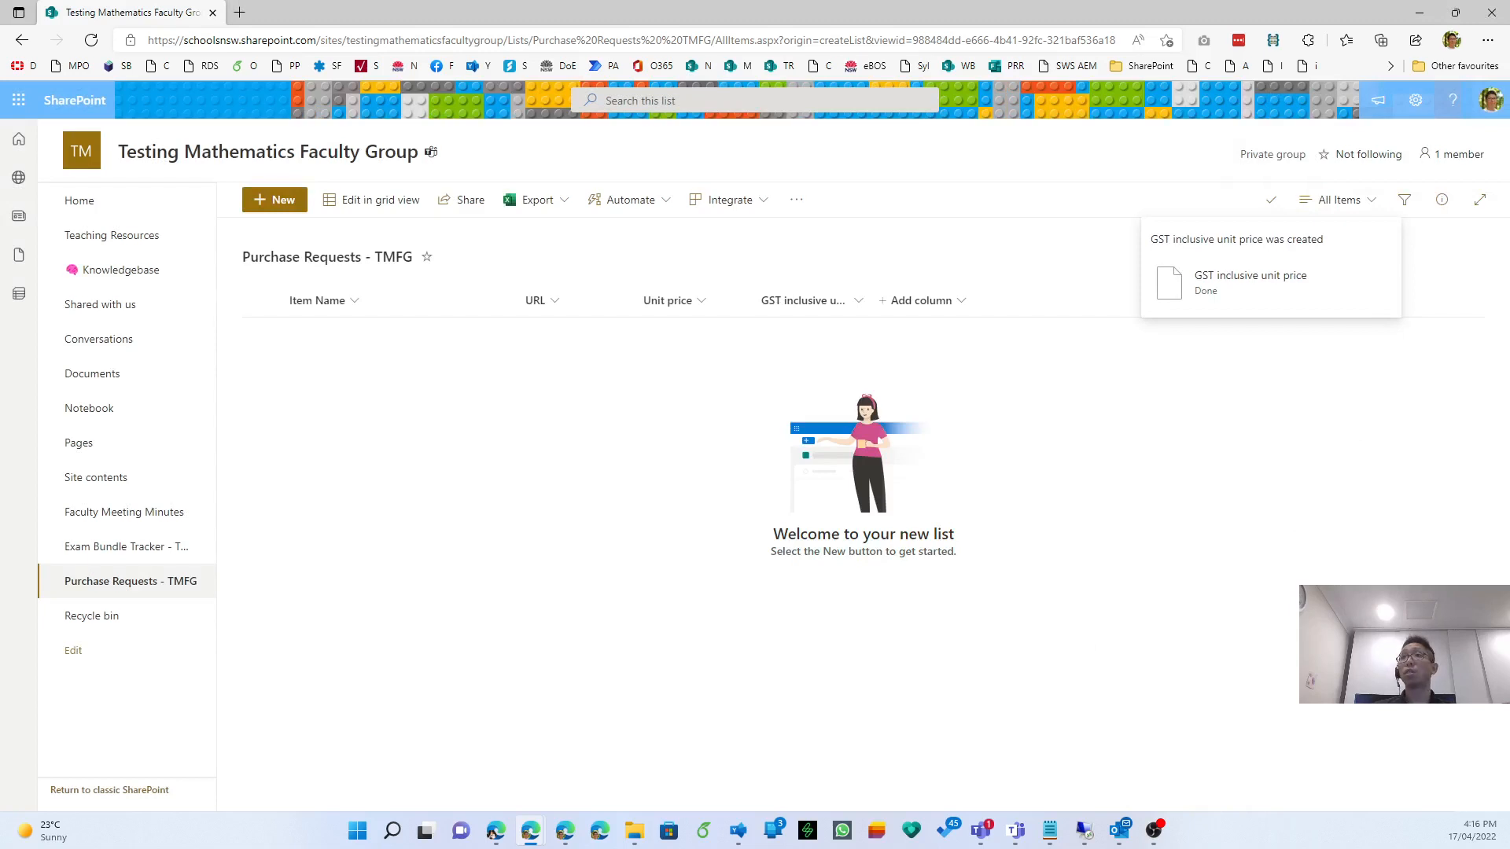
Start a new number column named Quantity with 0 decimal places and a default value of 1.
click(960, 303)
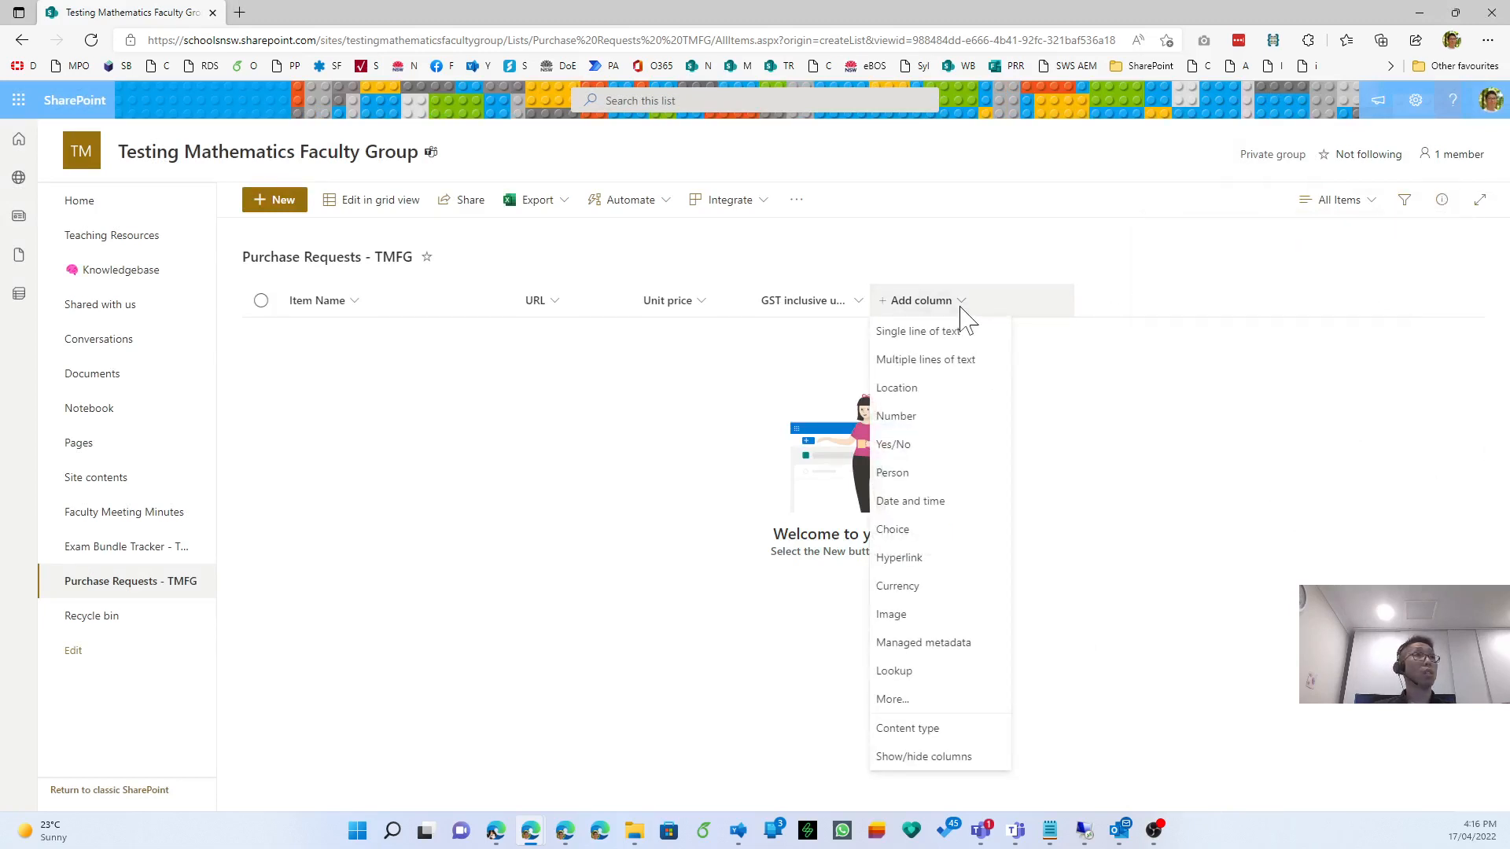
click(960, 419)
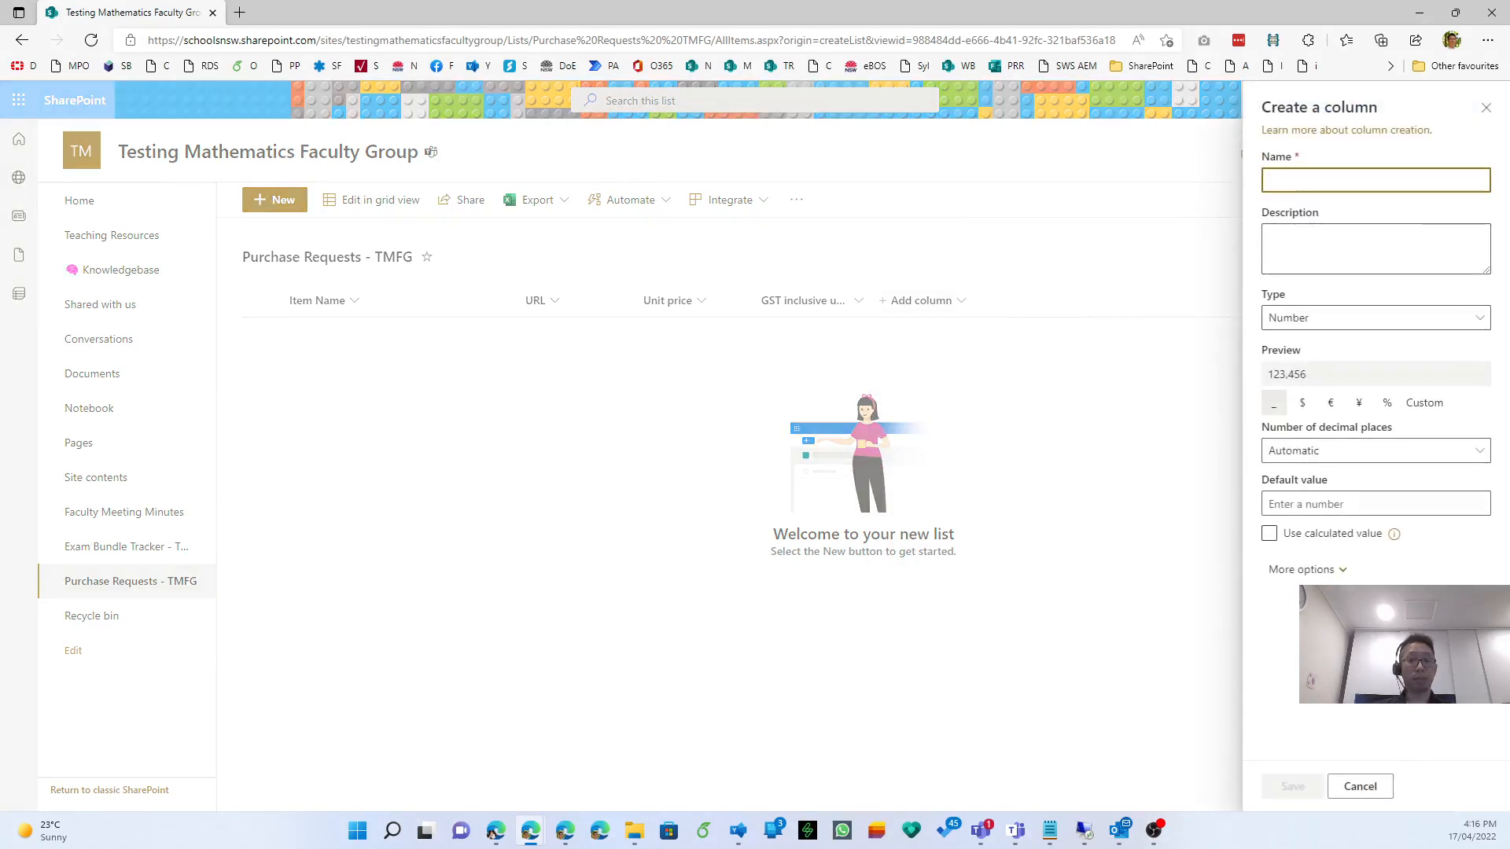
text(Quantity)
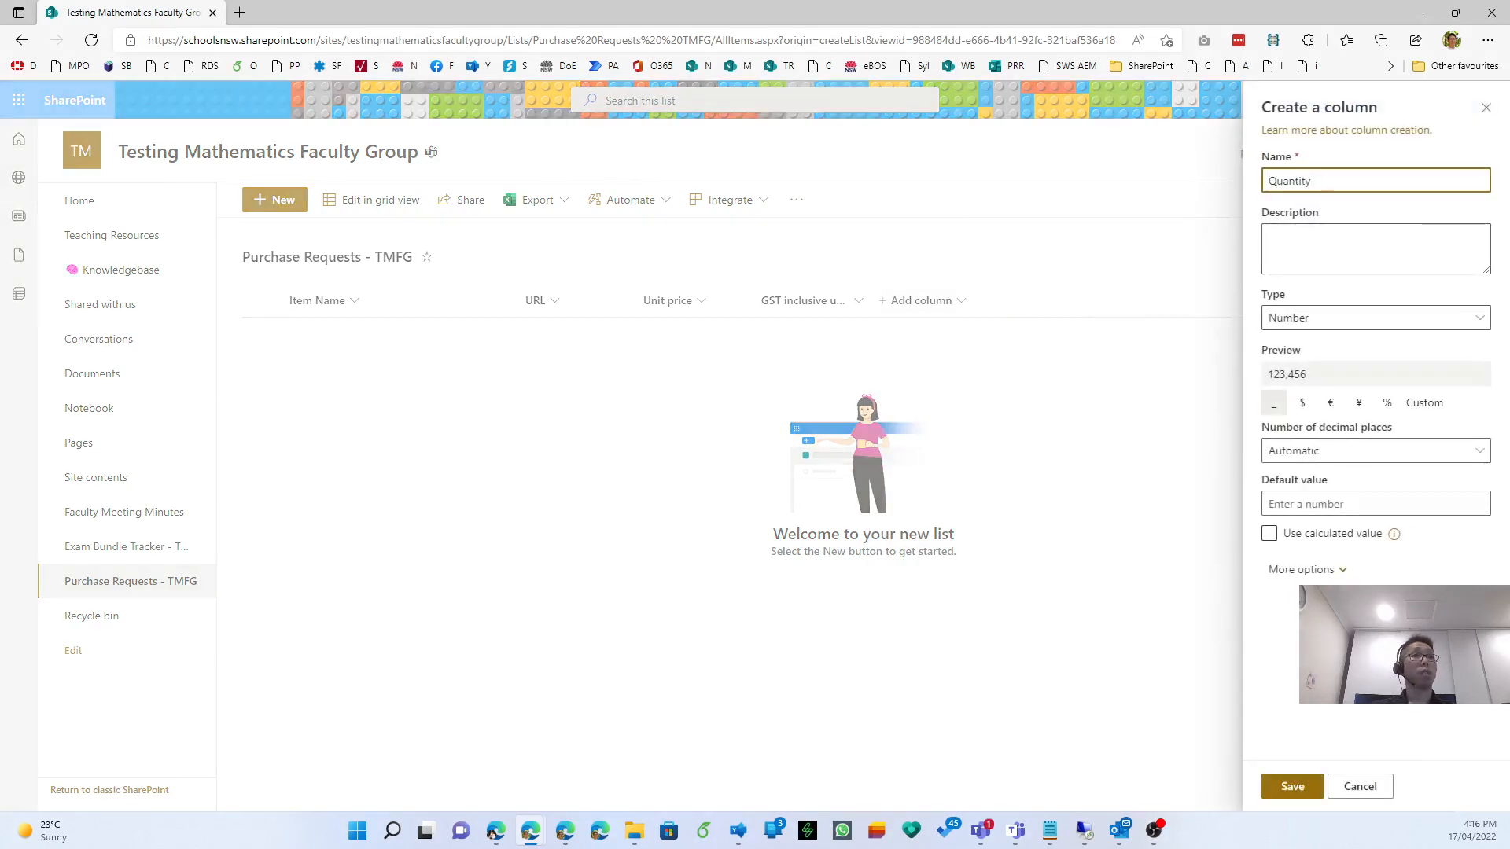
click(1335, 450)
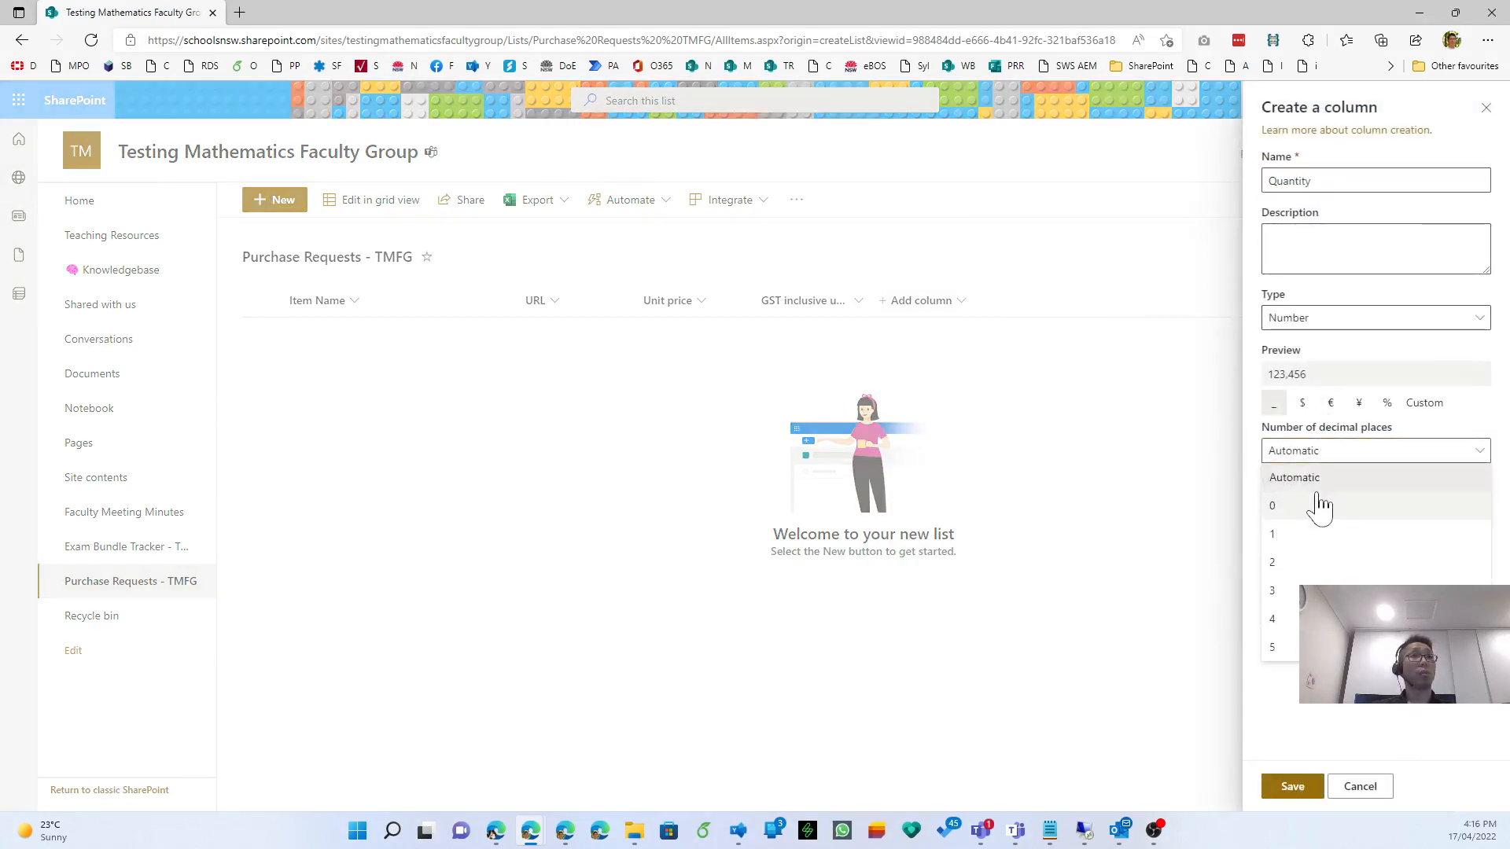
click(1318, 505)
click(1317, 505)
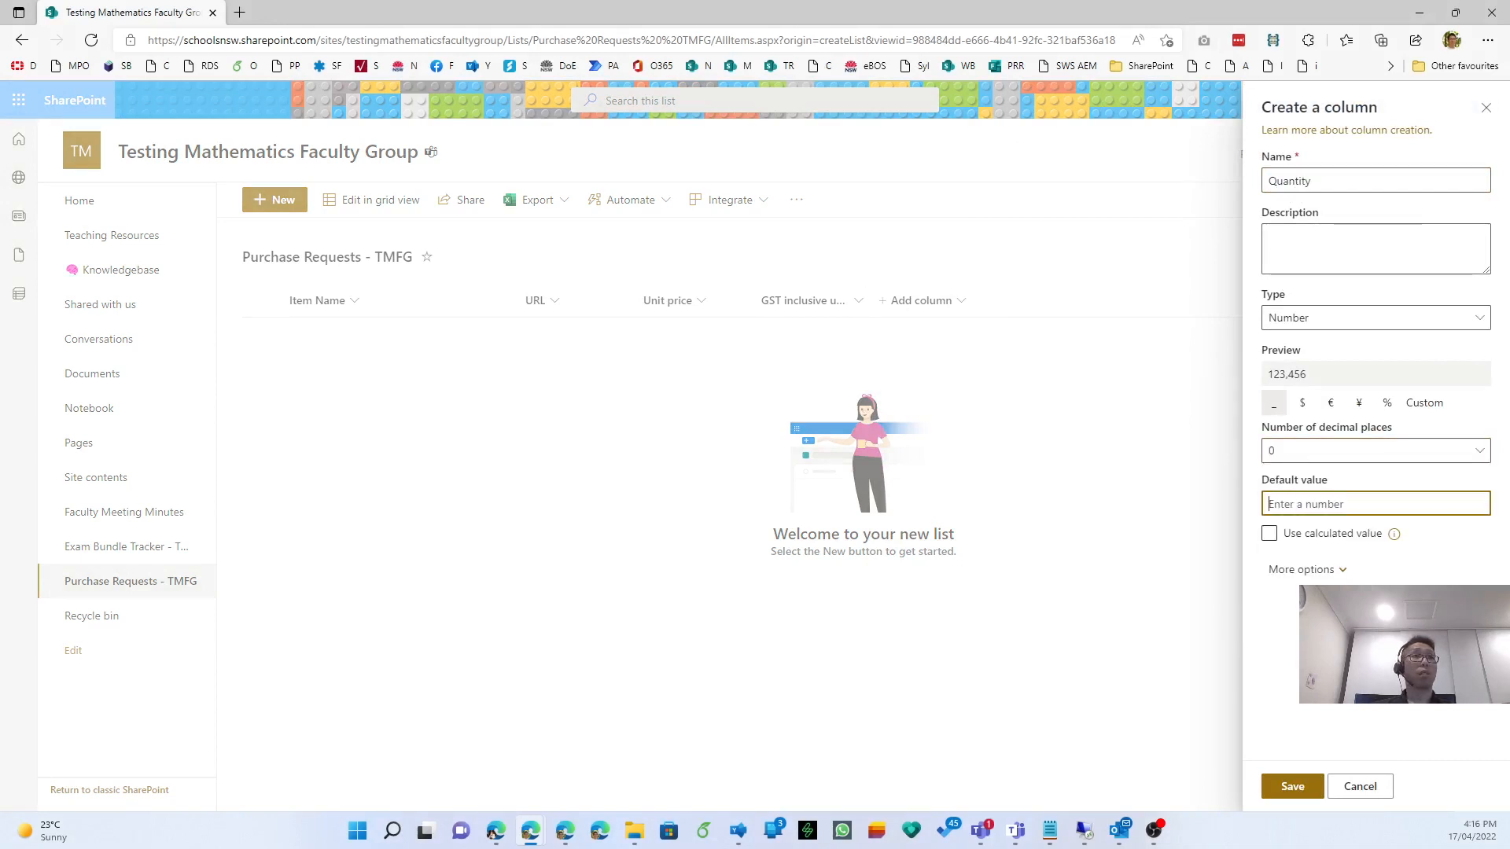
text(1)
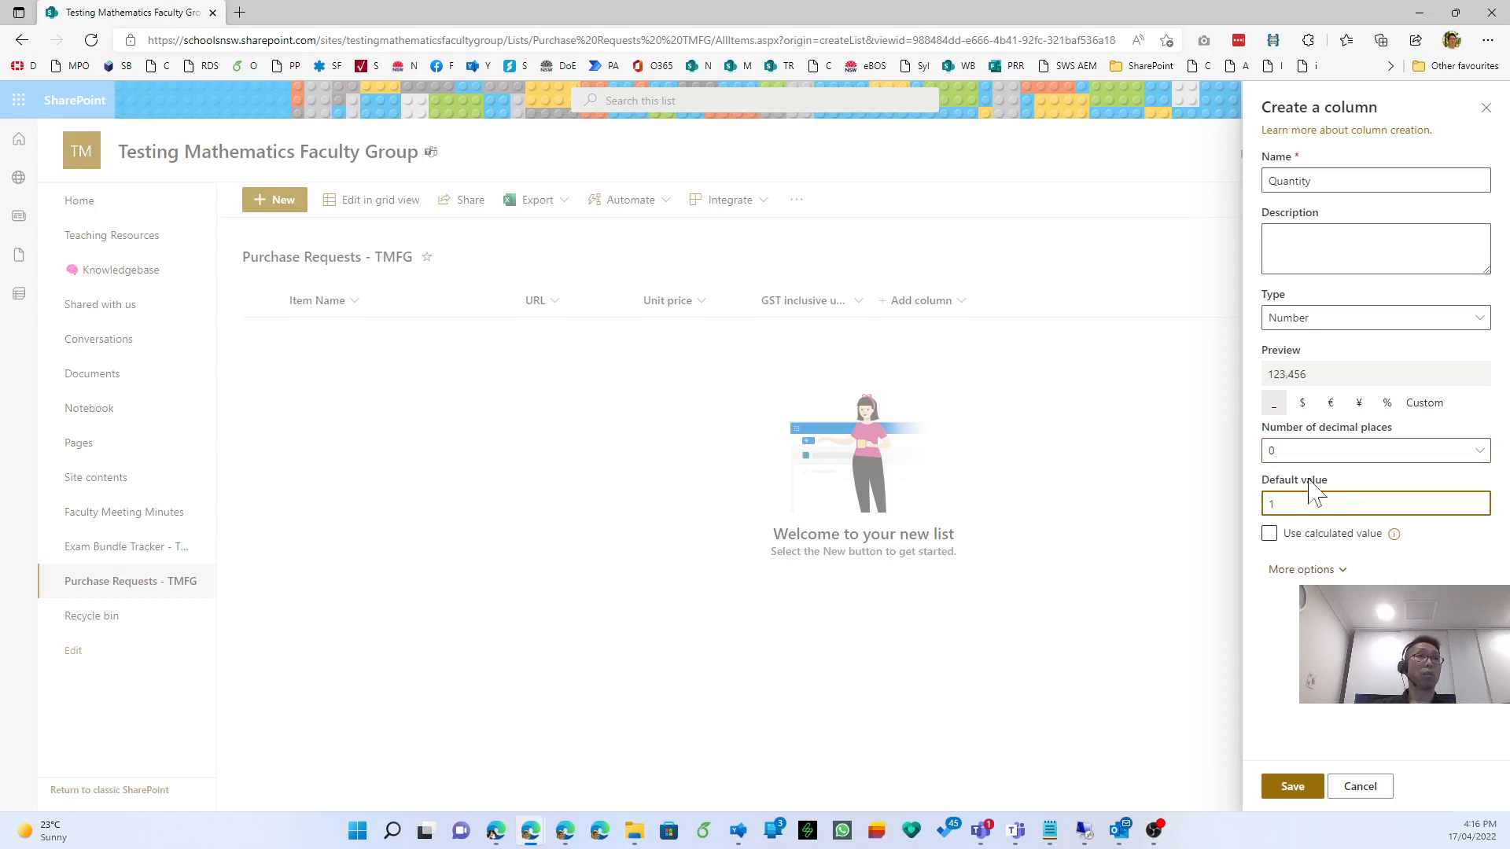
click(1331, 452)
click(1330, 453)
Set the Quantity column's minimum allowed value to 1, require it to contain information, and save the column.
click(1334, 562)
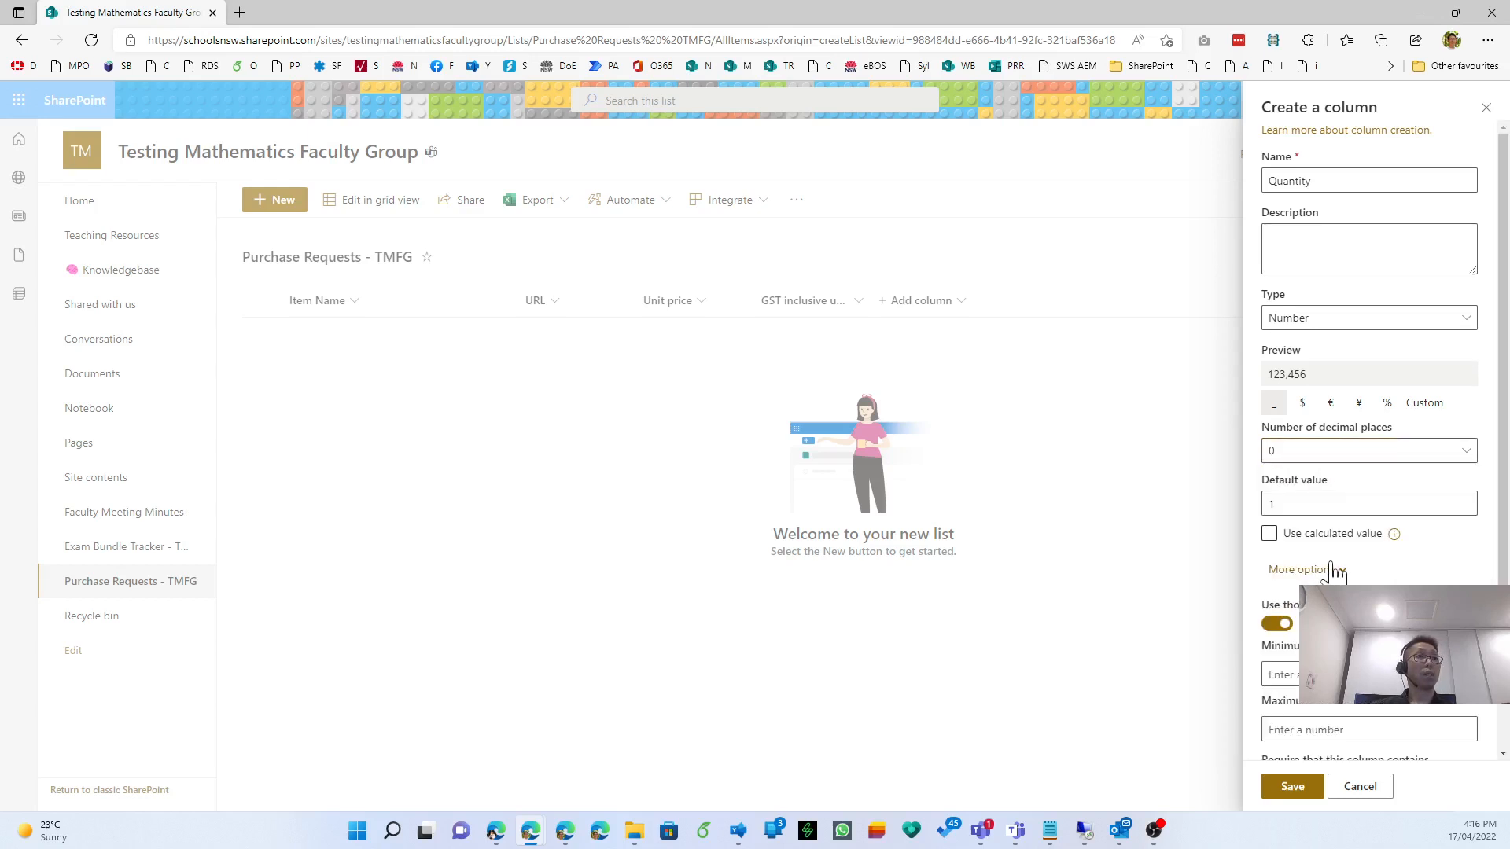
scroll(1305, 570, down, 2)
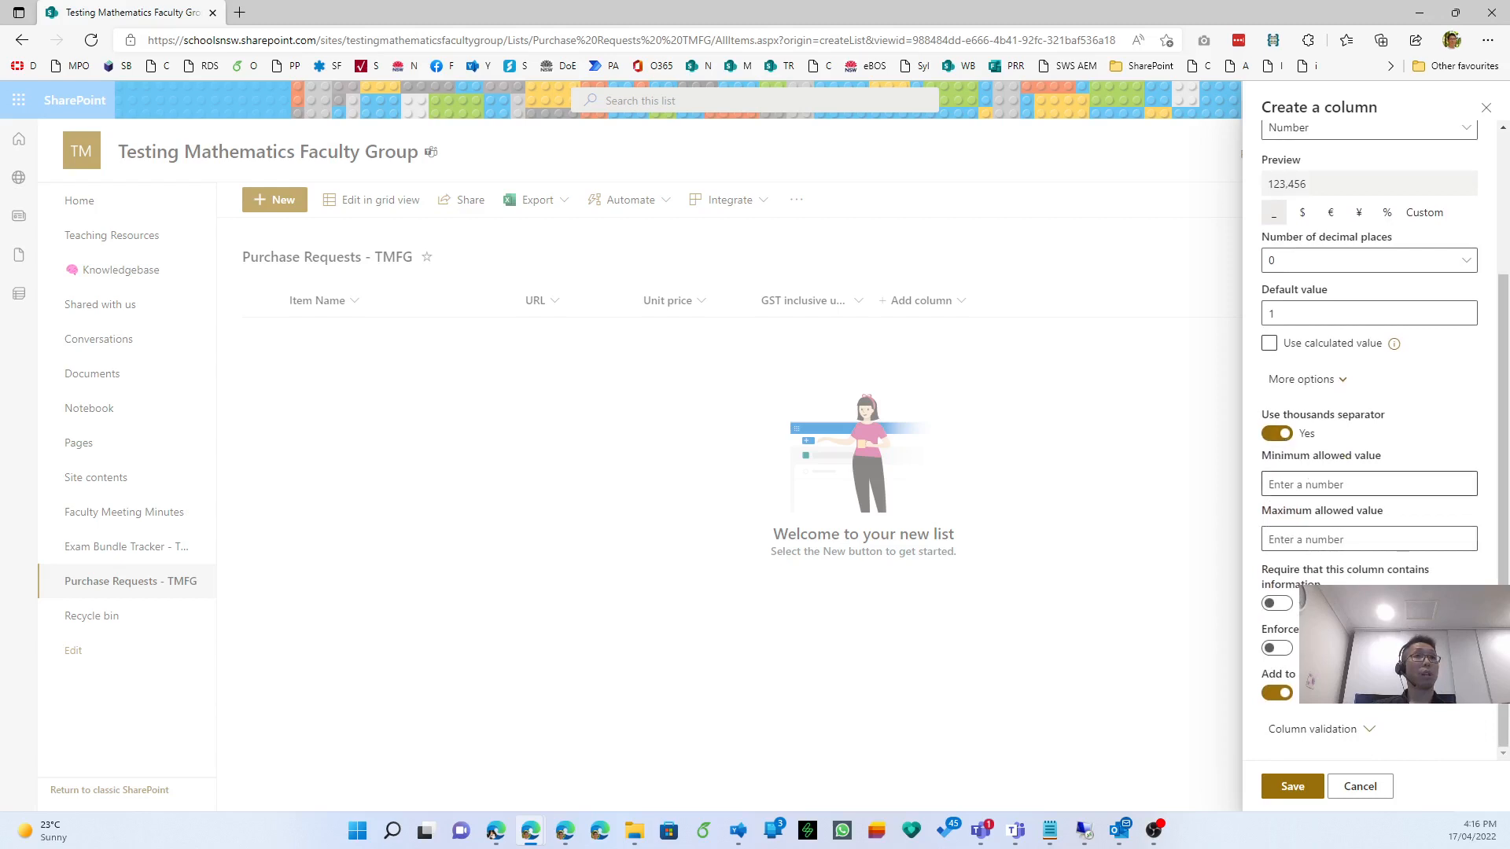
click(1291, 483)
text(1)
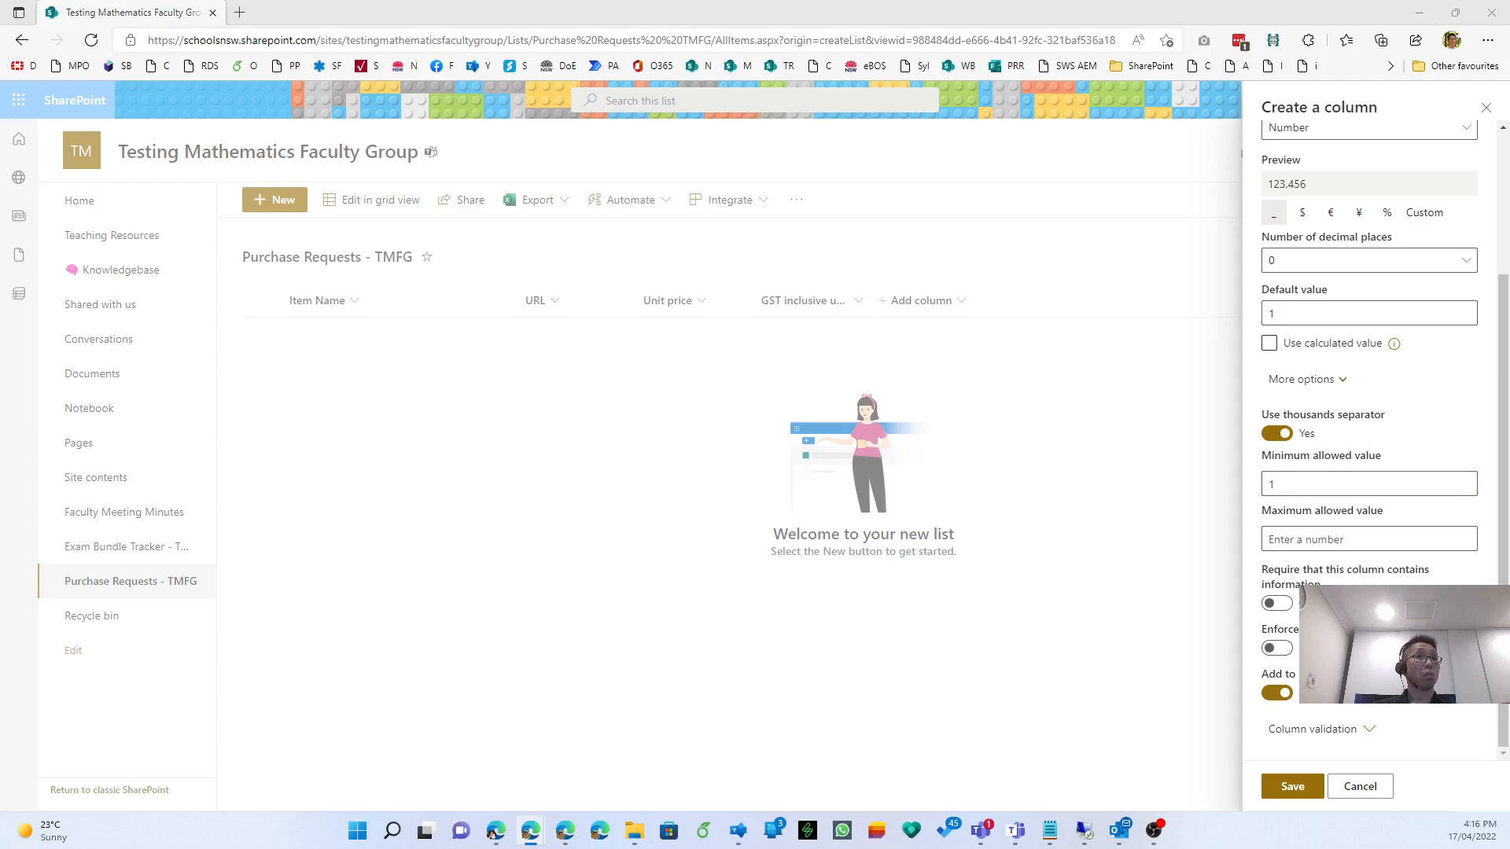
click(1276, 604)
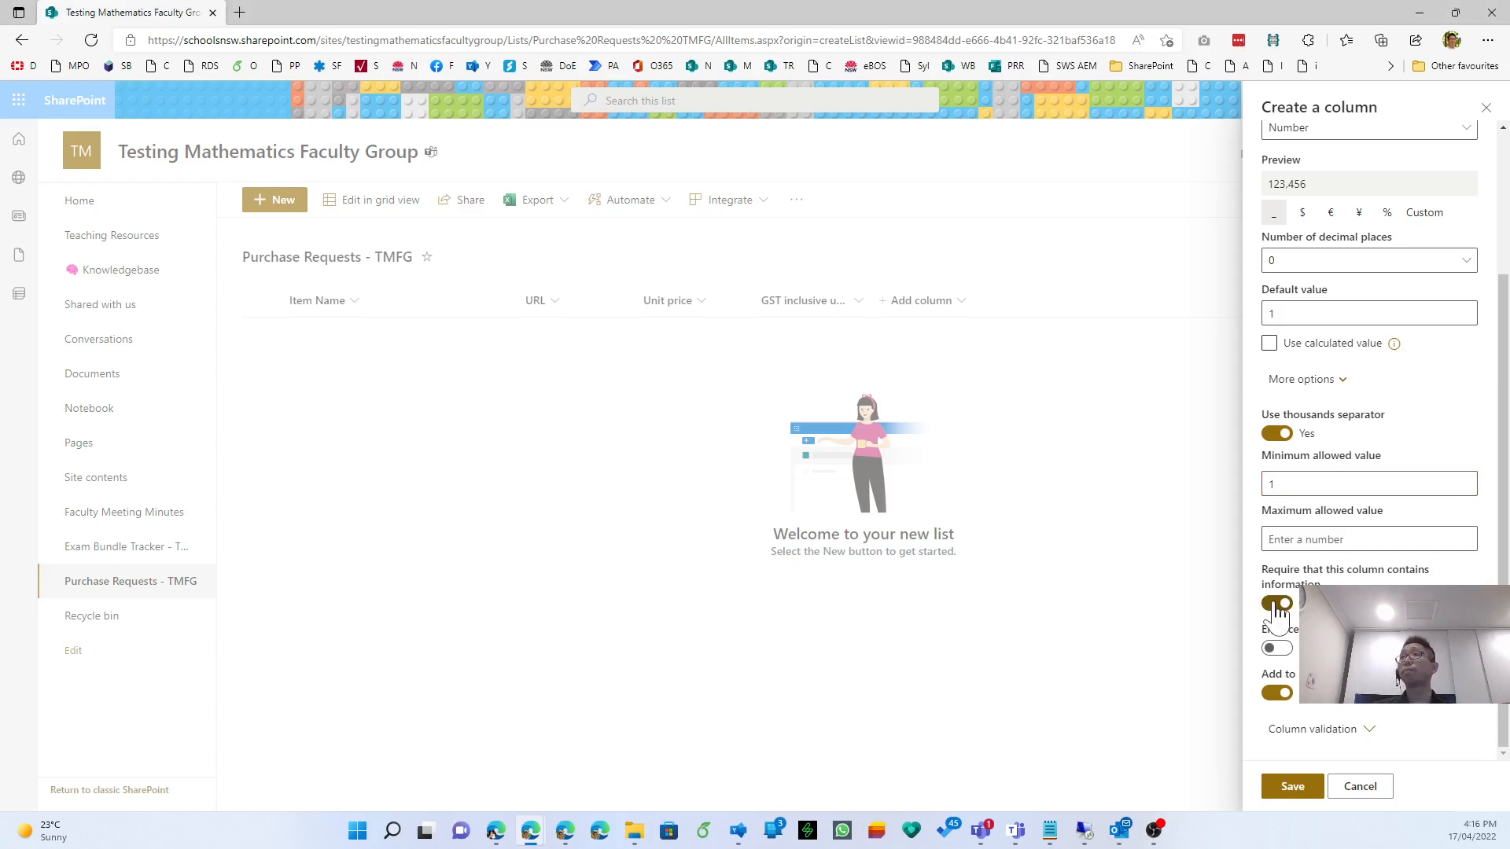
click(1292, 785)
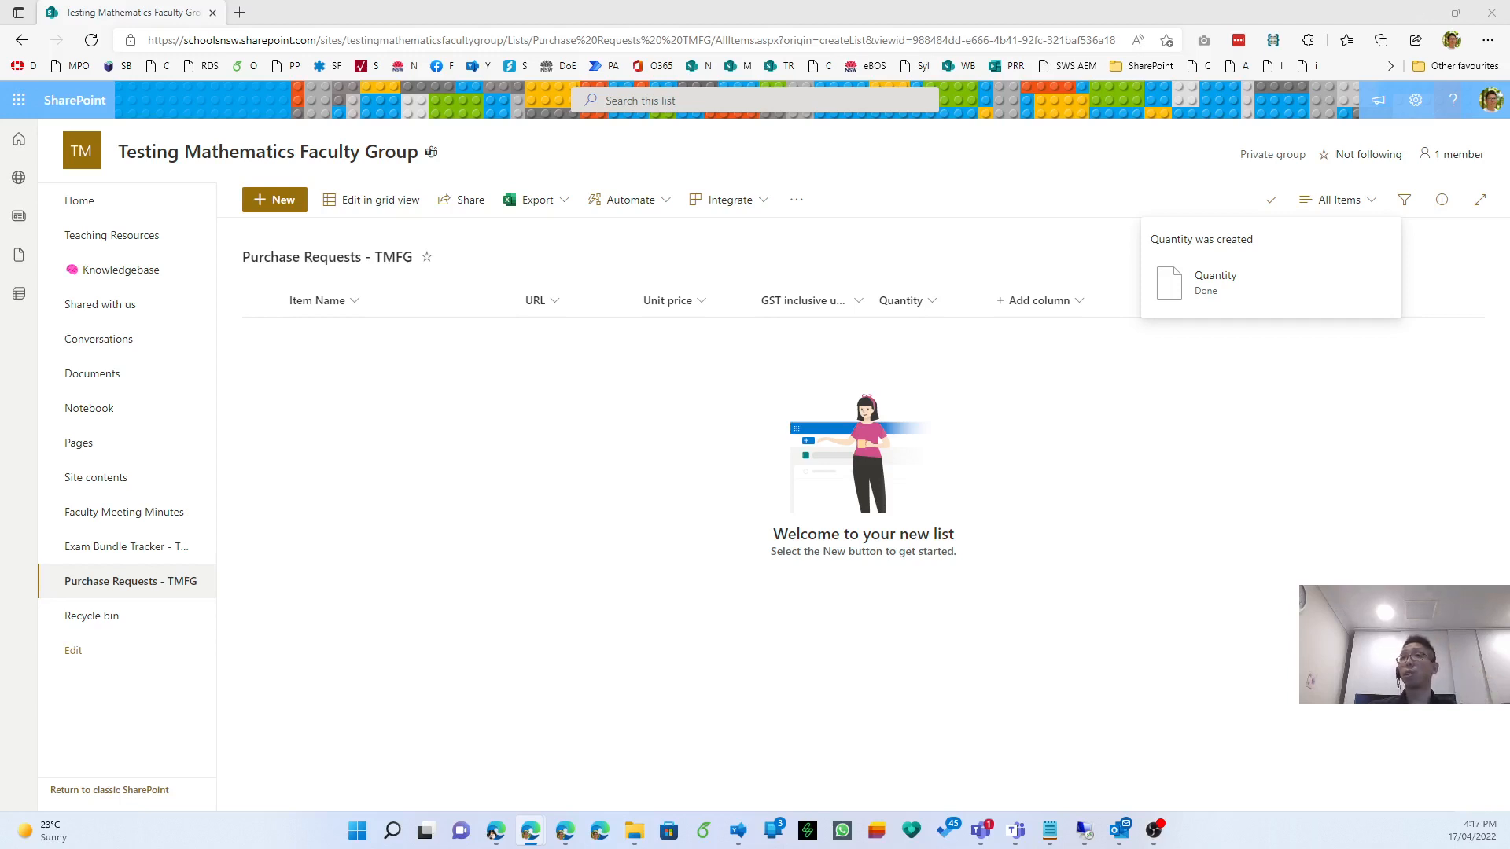
Start a new currency column named Delivery cost in the Purchase Requests - TMFG list.
click(1040, 301)
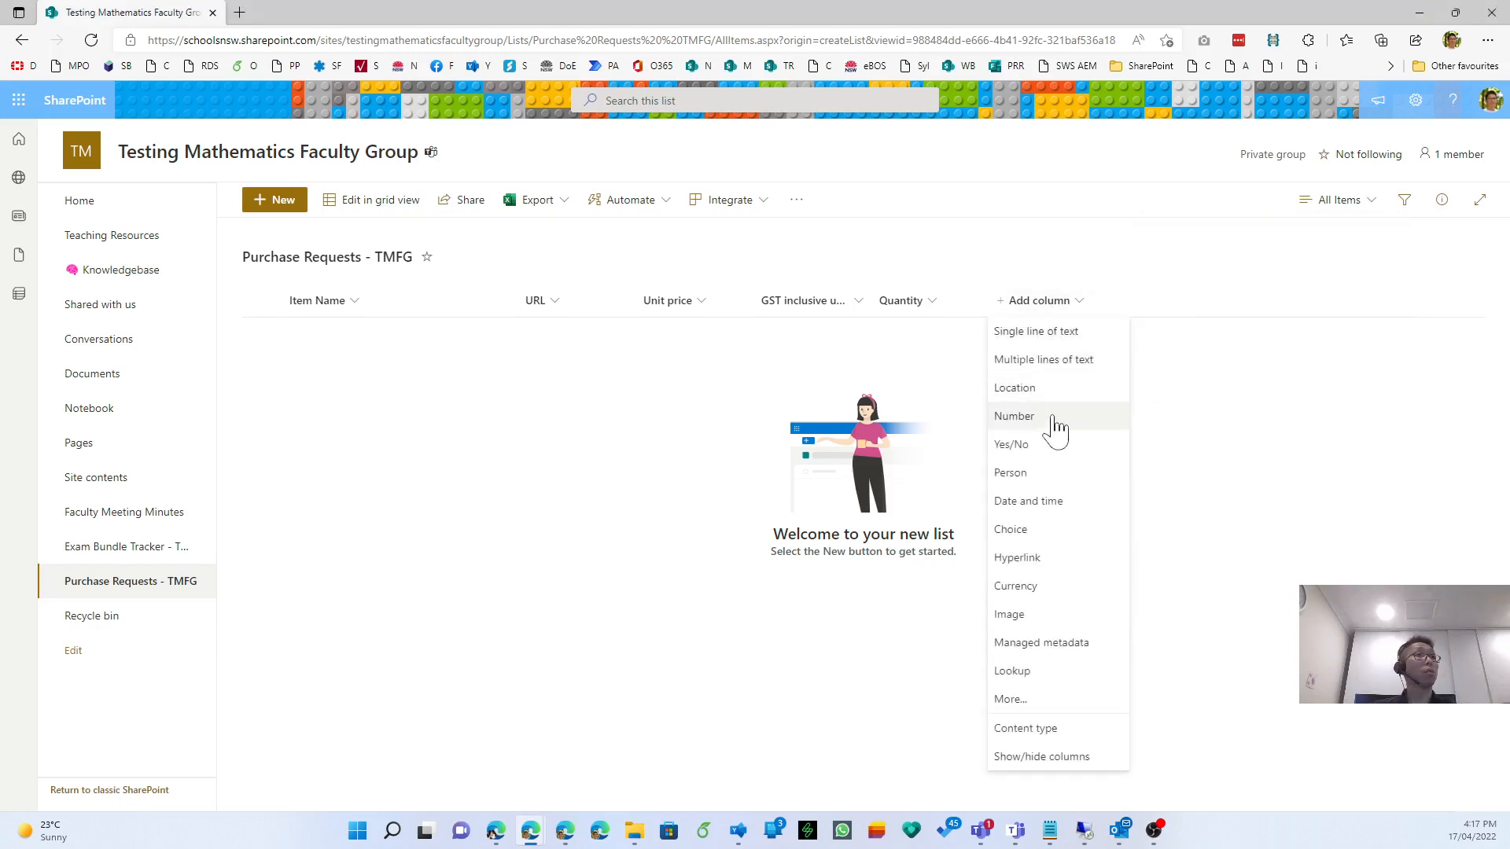
click(1030, 587)
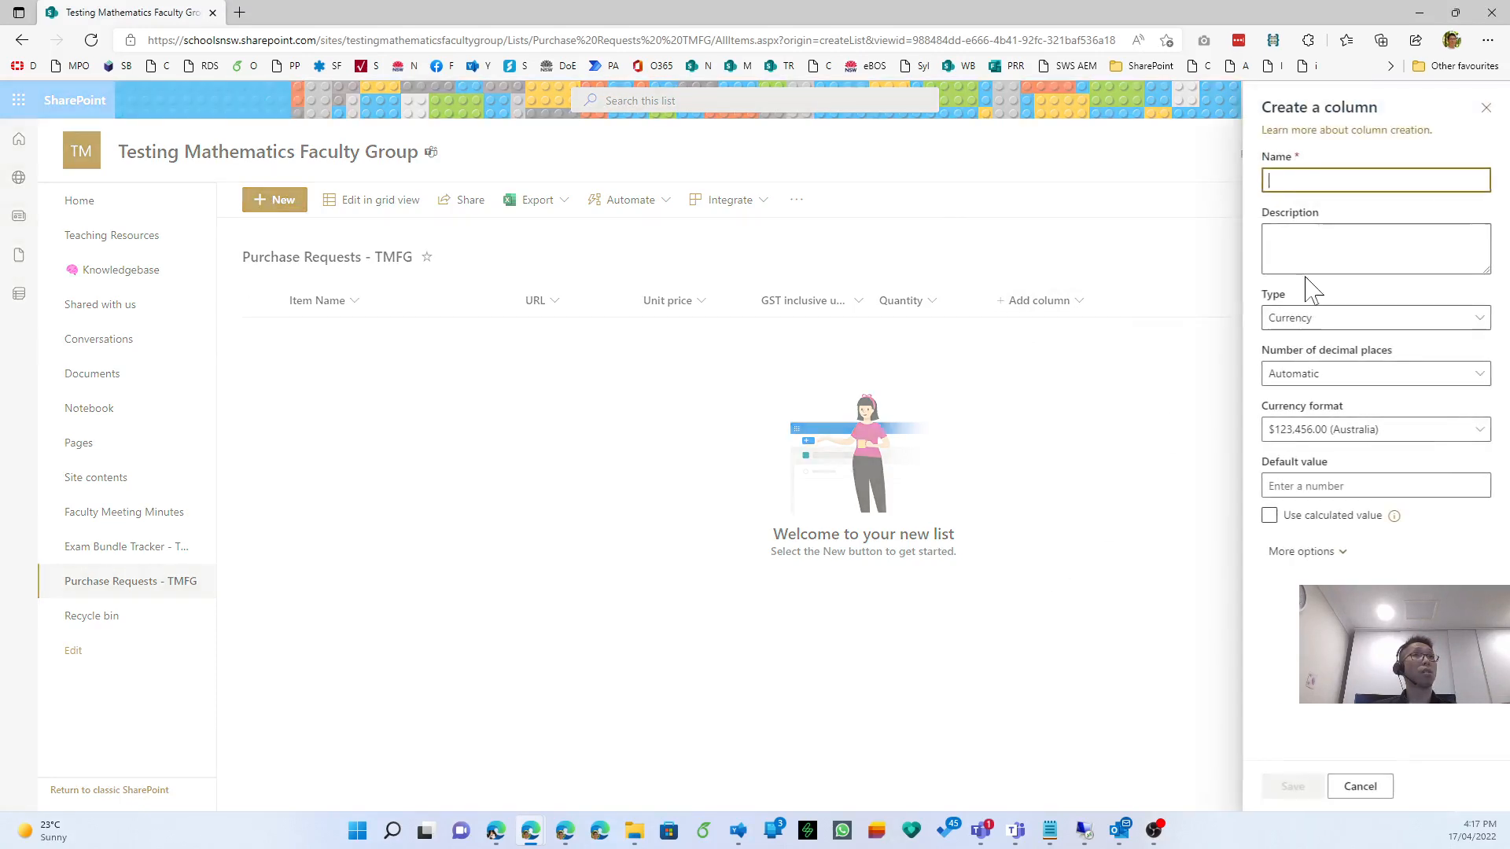
text(Delivery cost)
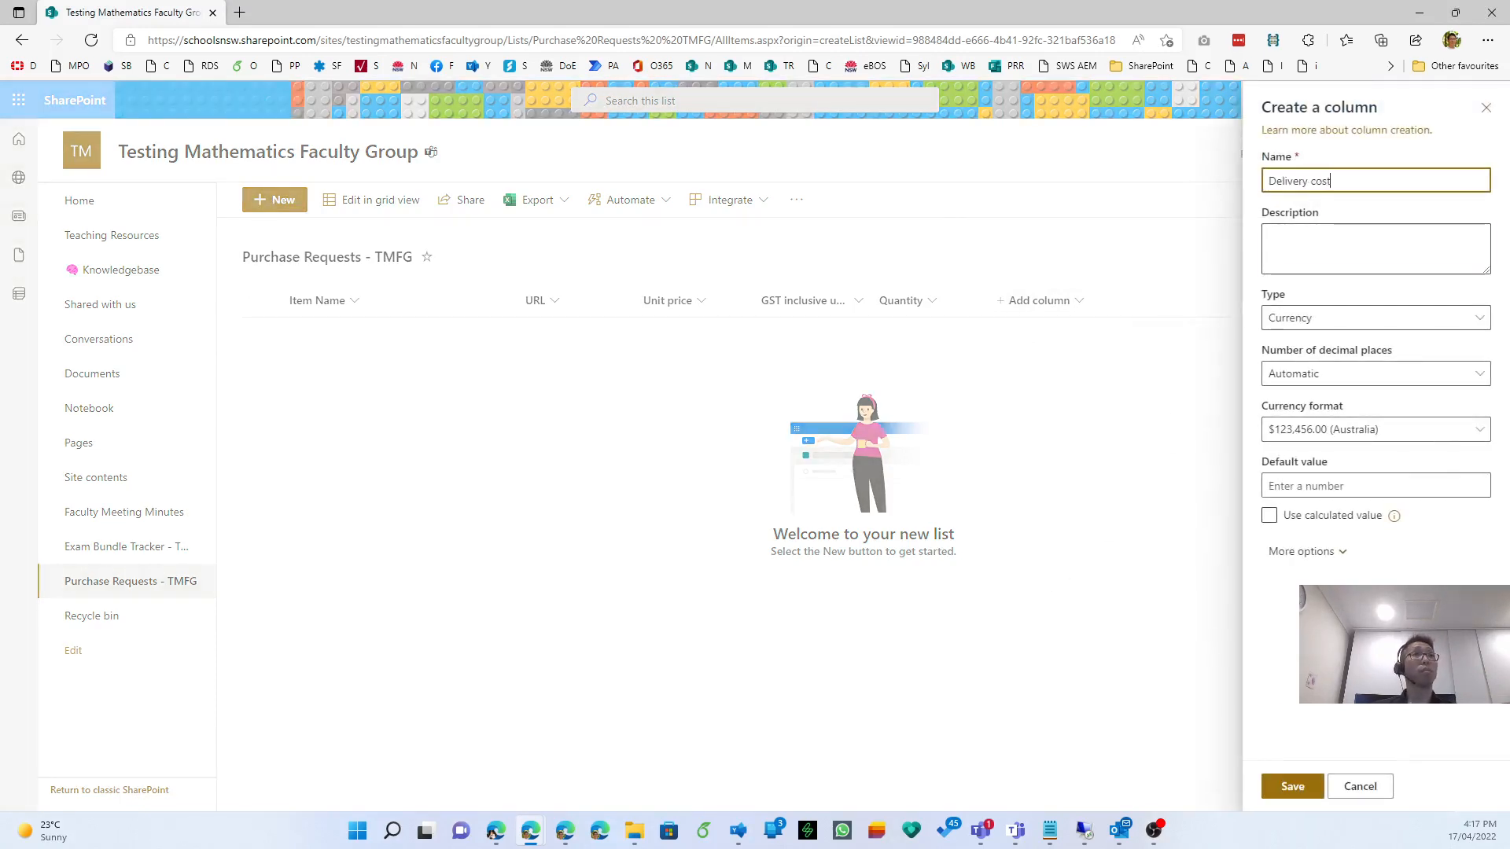
key(Tab)
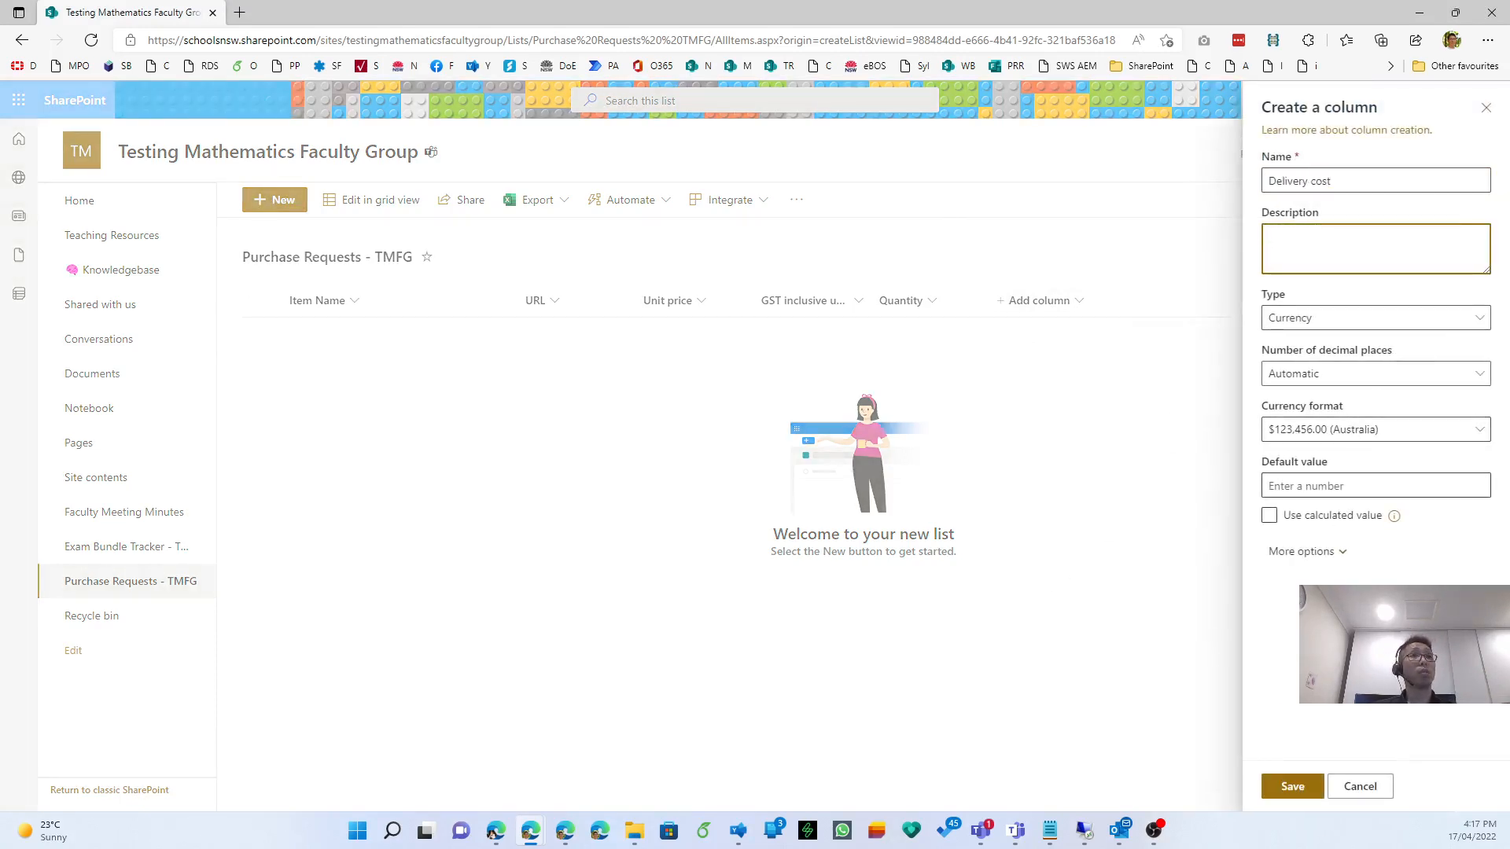
Set the Delivery cost column's minimum allowed value to 0, require it to contain information, and save the column.
click(1314, 552)
click(1336, 656)
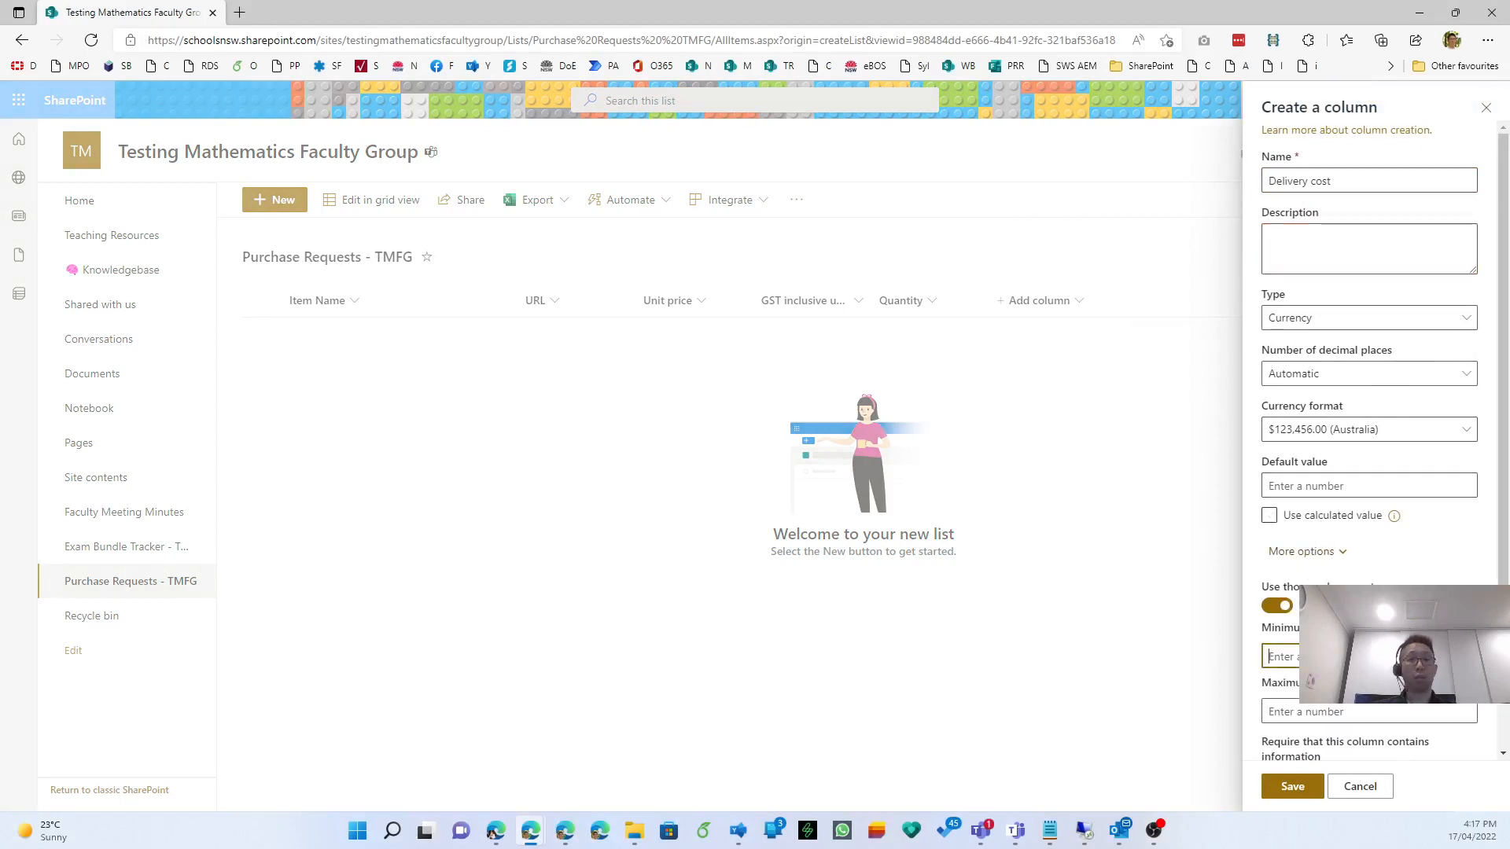
text(0)
scroll(1368, 472, down, 2)
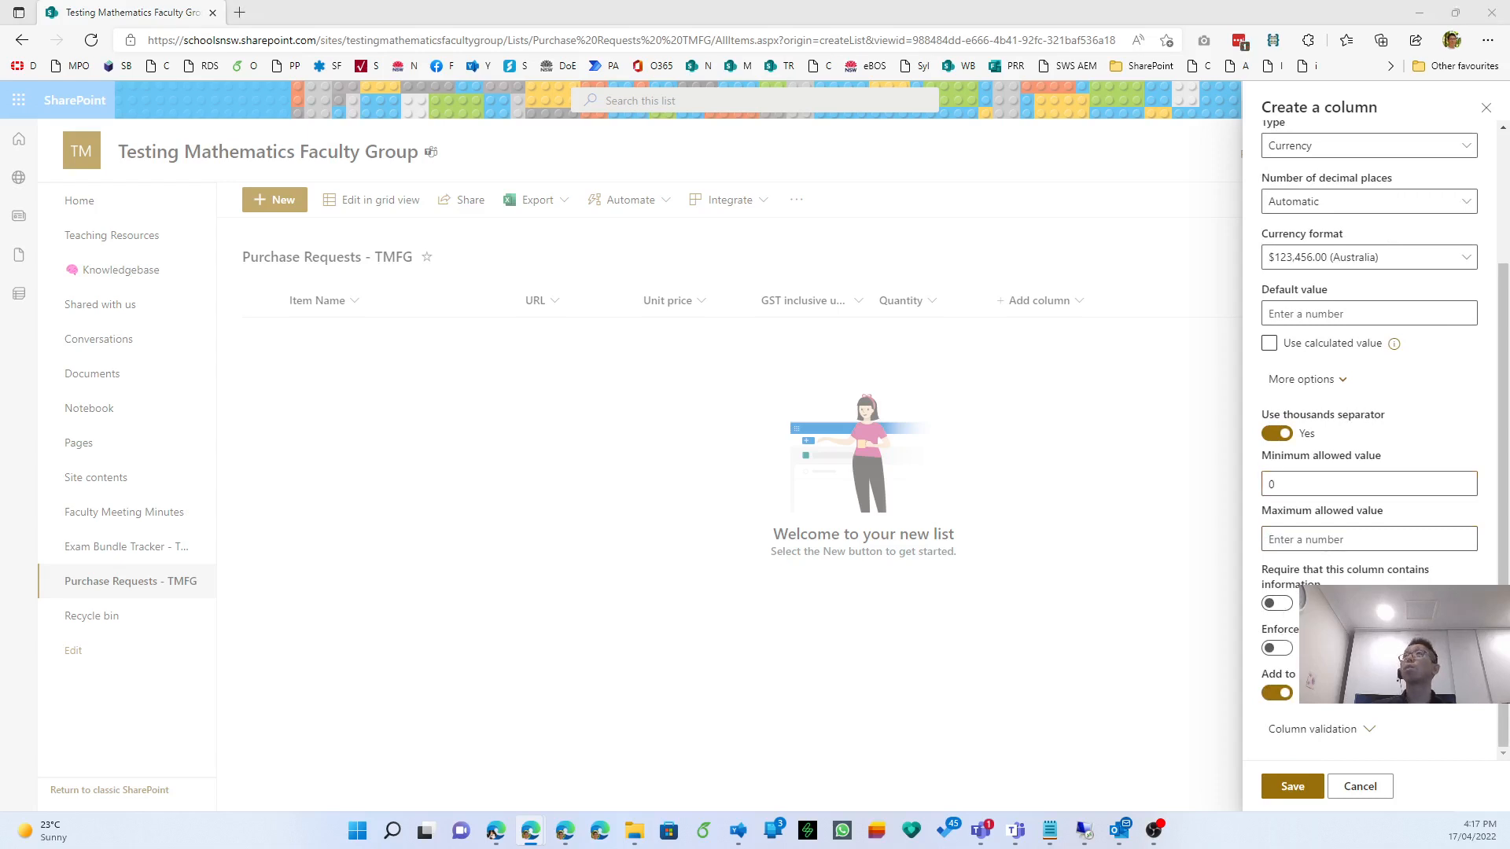
click(1284, 605)
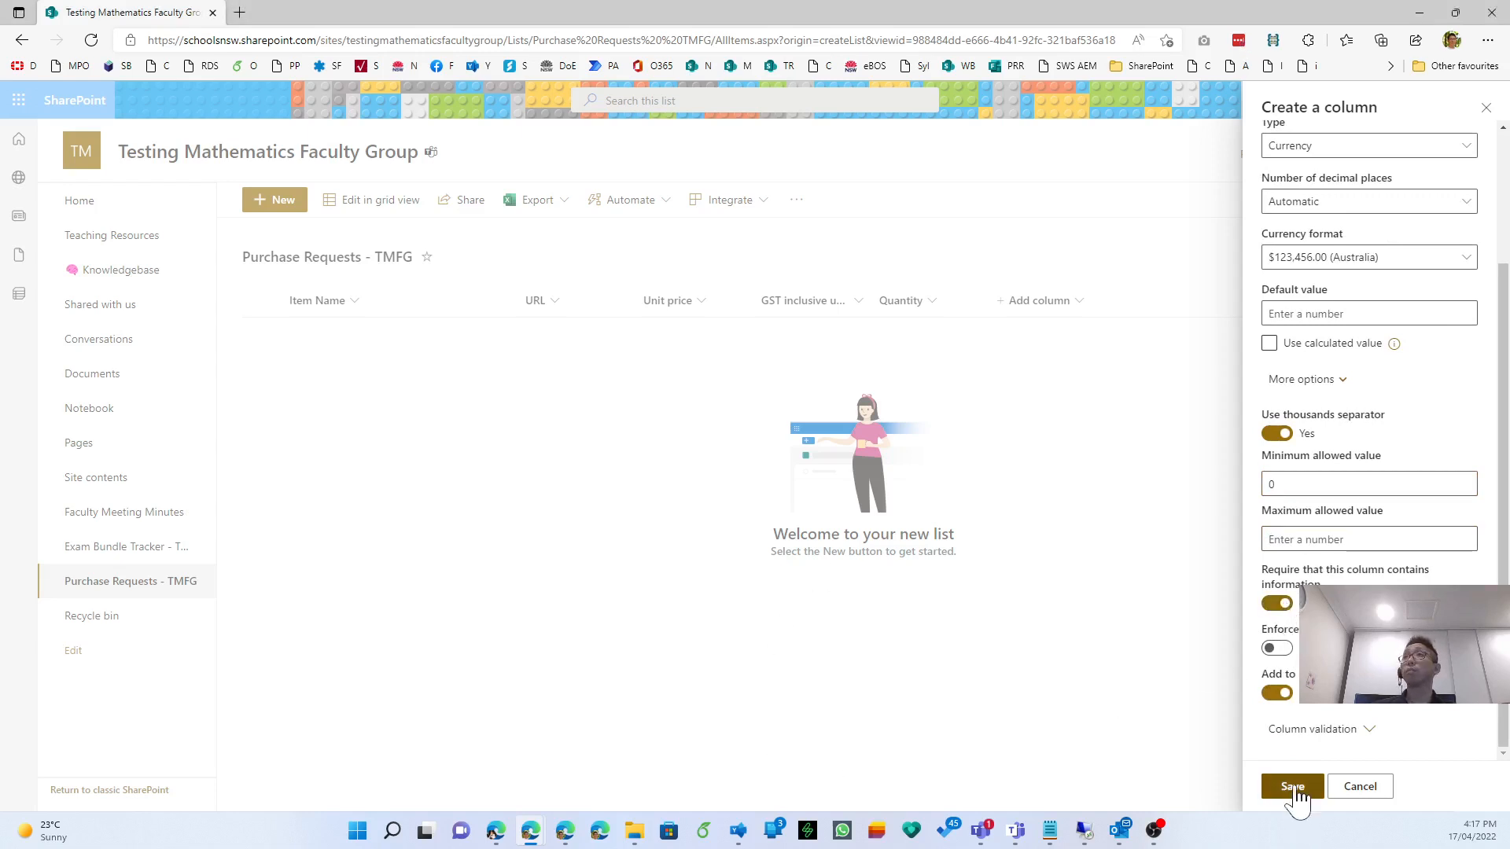
click(1293, 788)
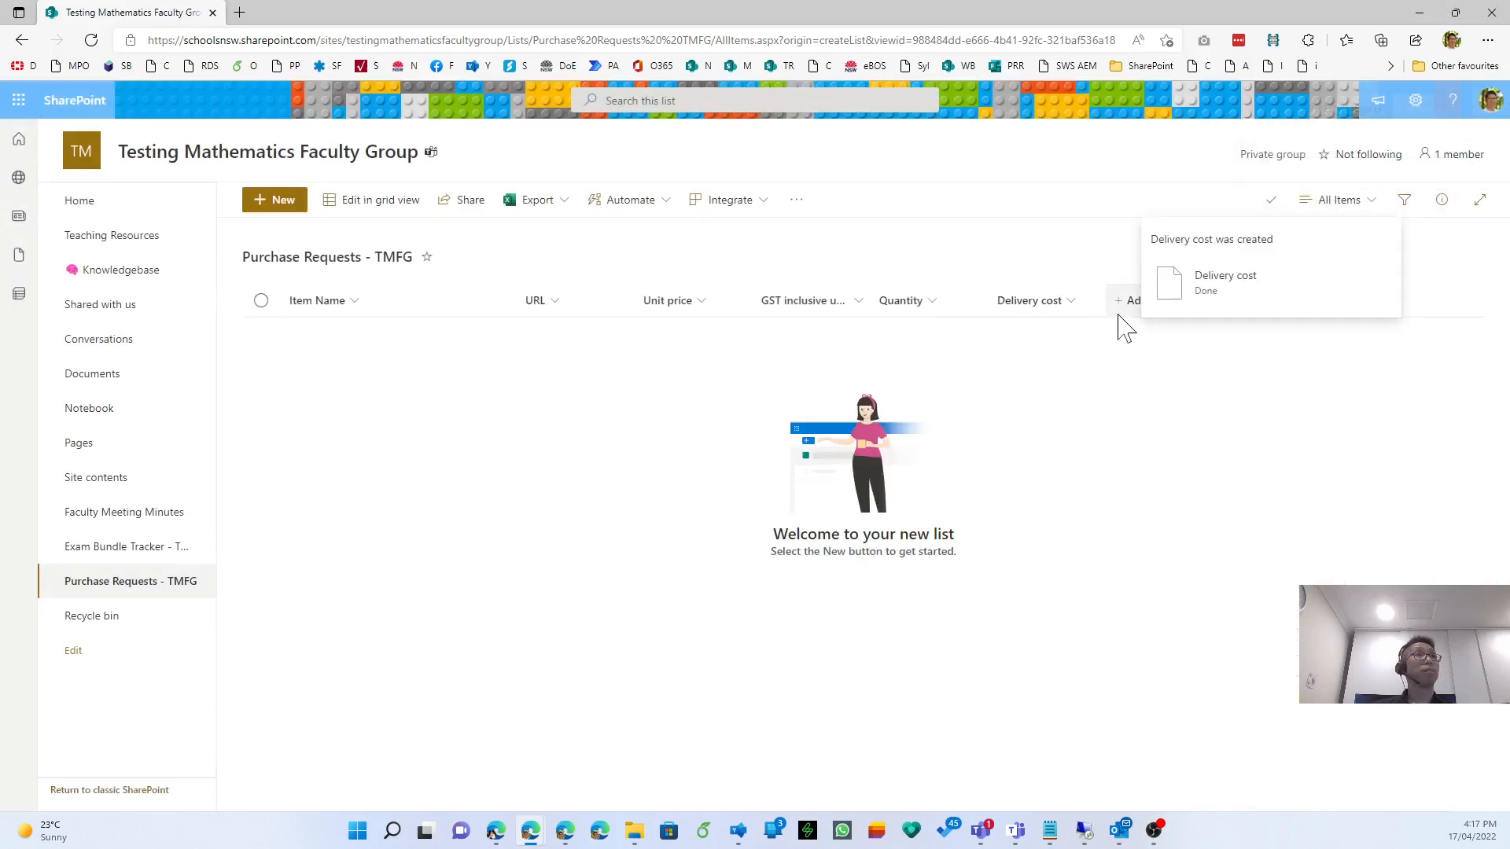
Add a required Yes/No column named GST inclusive delivery cost with a default value of Yes.
click(1121, 308)
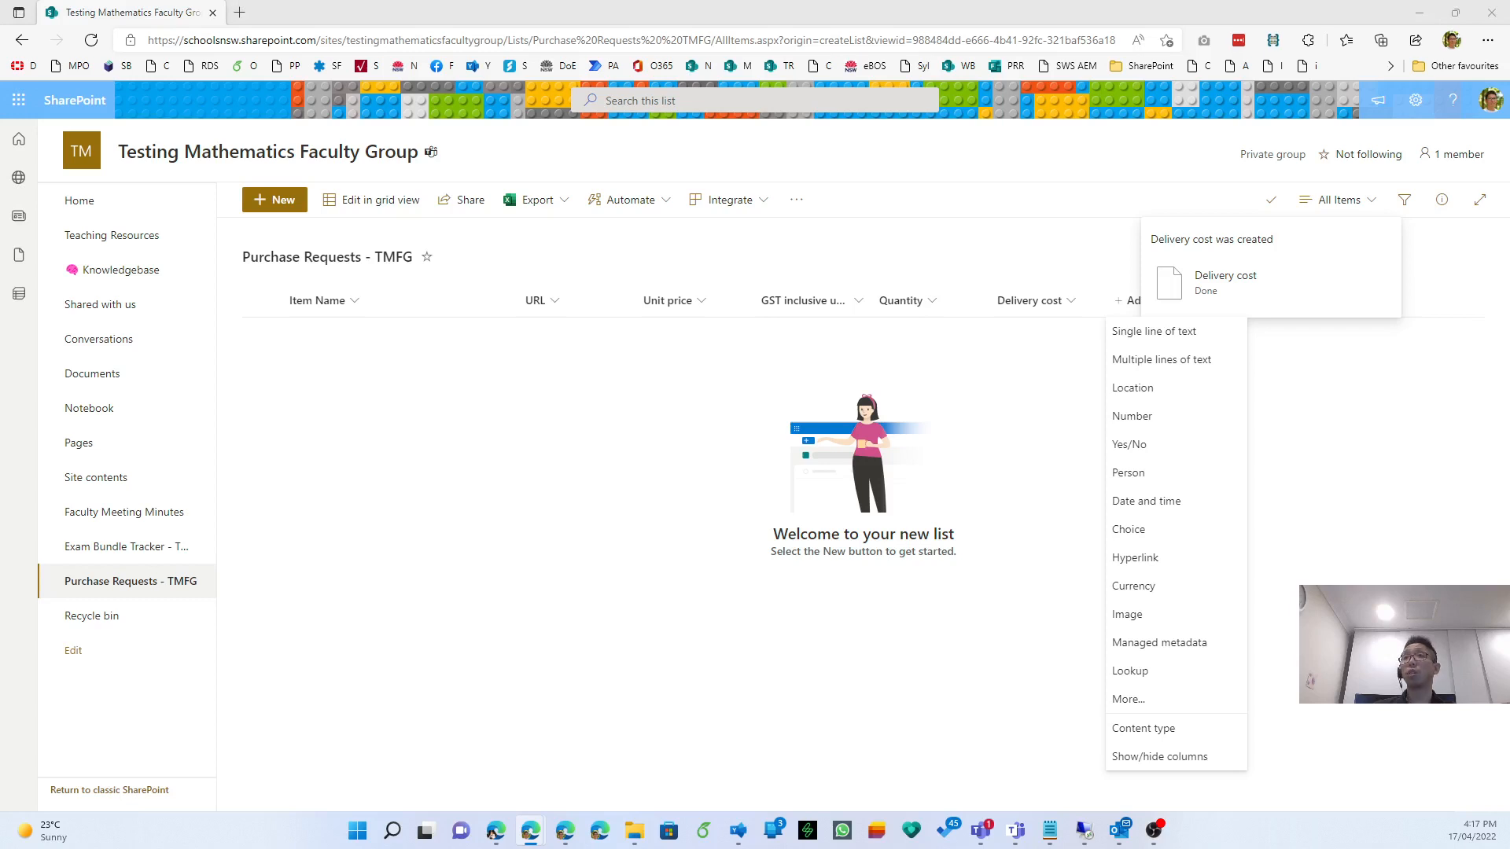
click(1162, 445)
text(GST i)
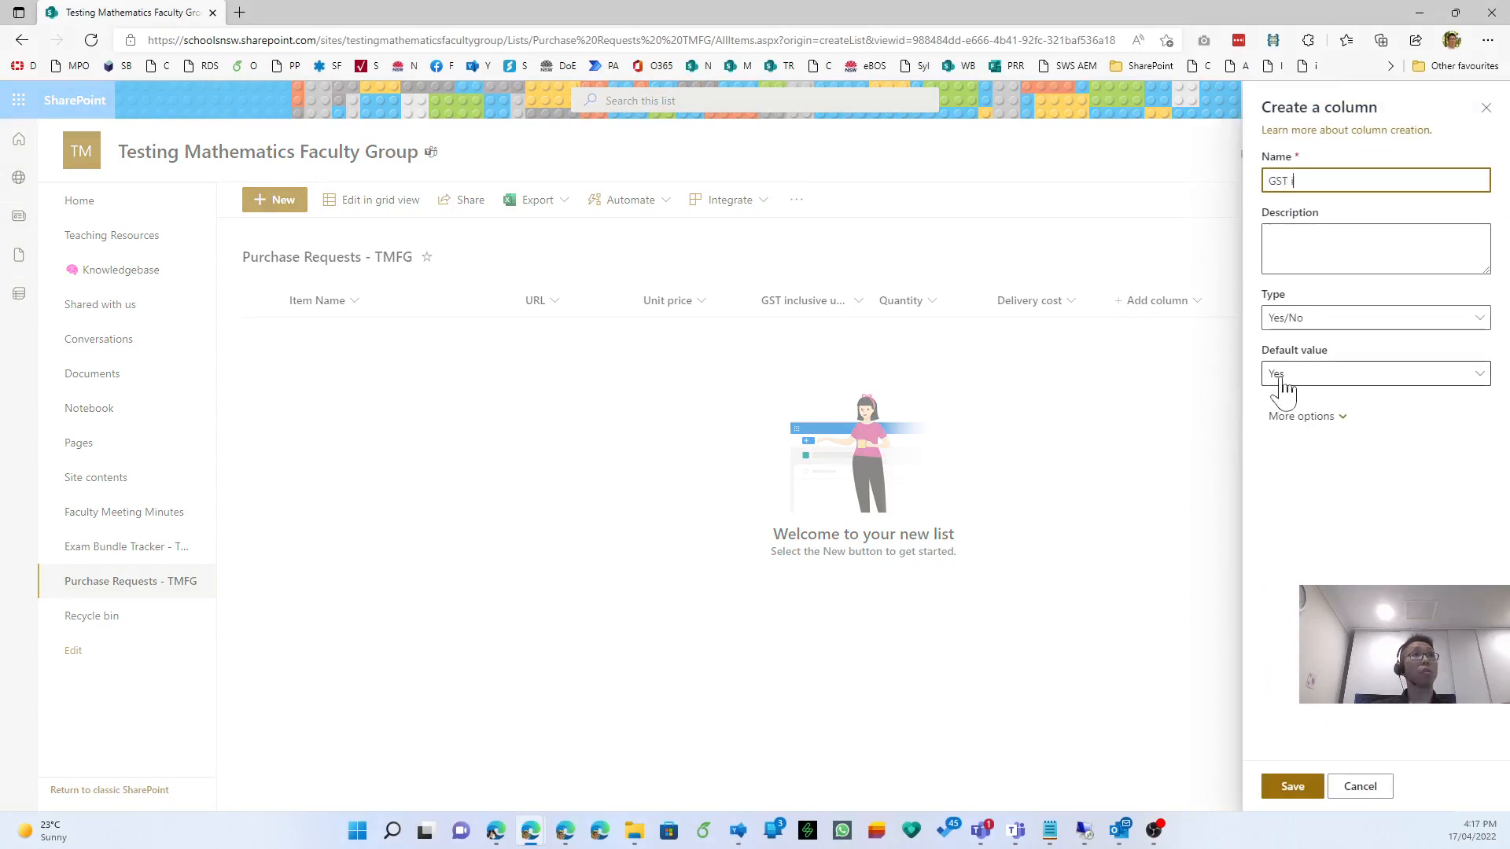
text(nclusive delivery cost)
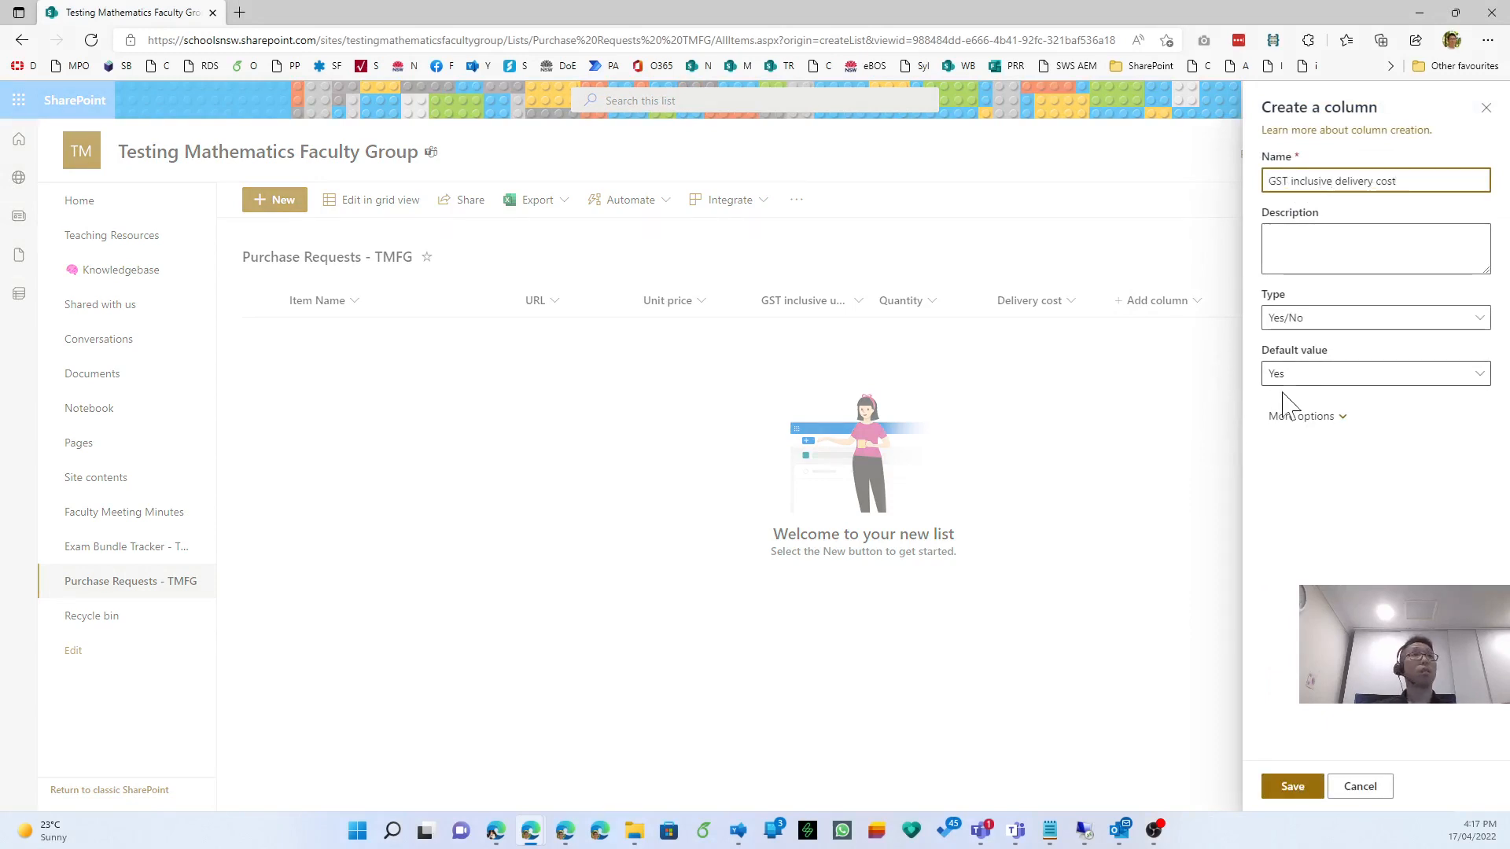
click(1283, 379)
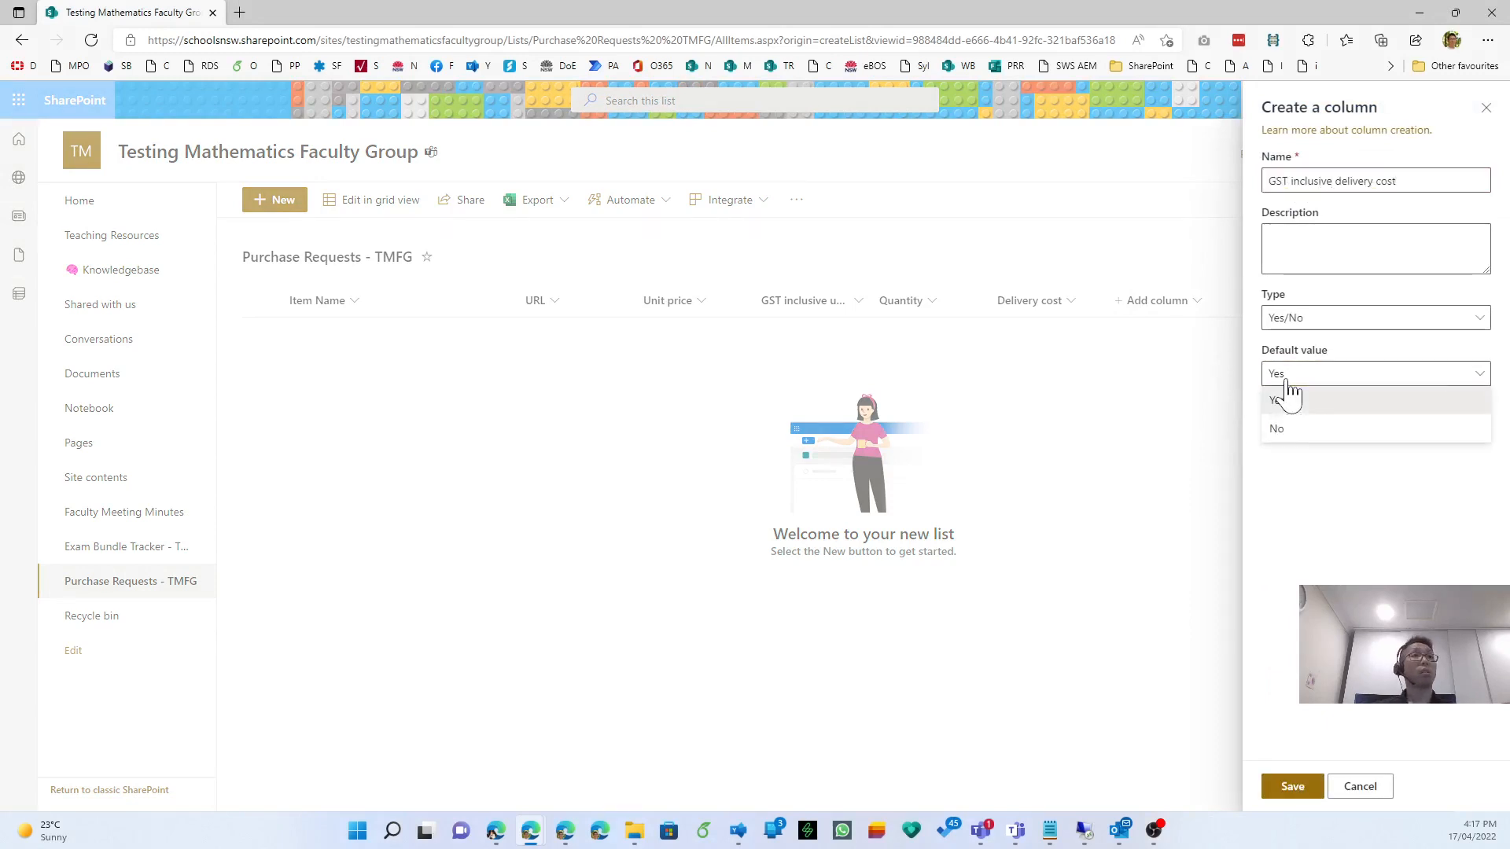
click(1287, 380)
click(1297, 416)
click(1283, 486)
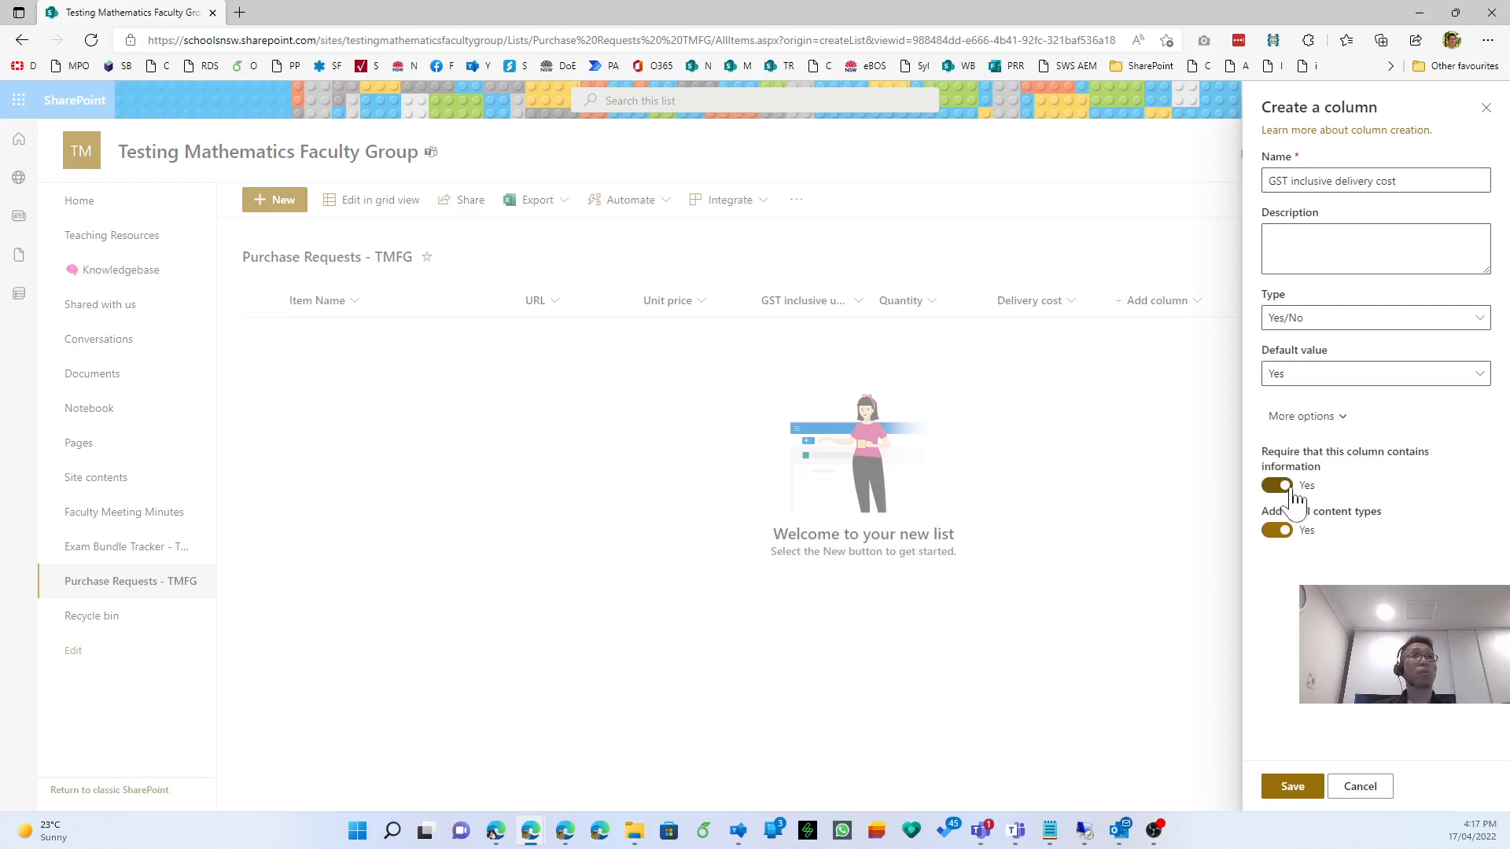
click(1292, 787)
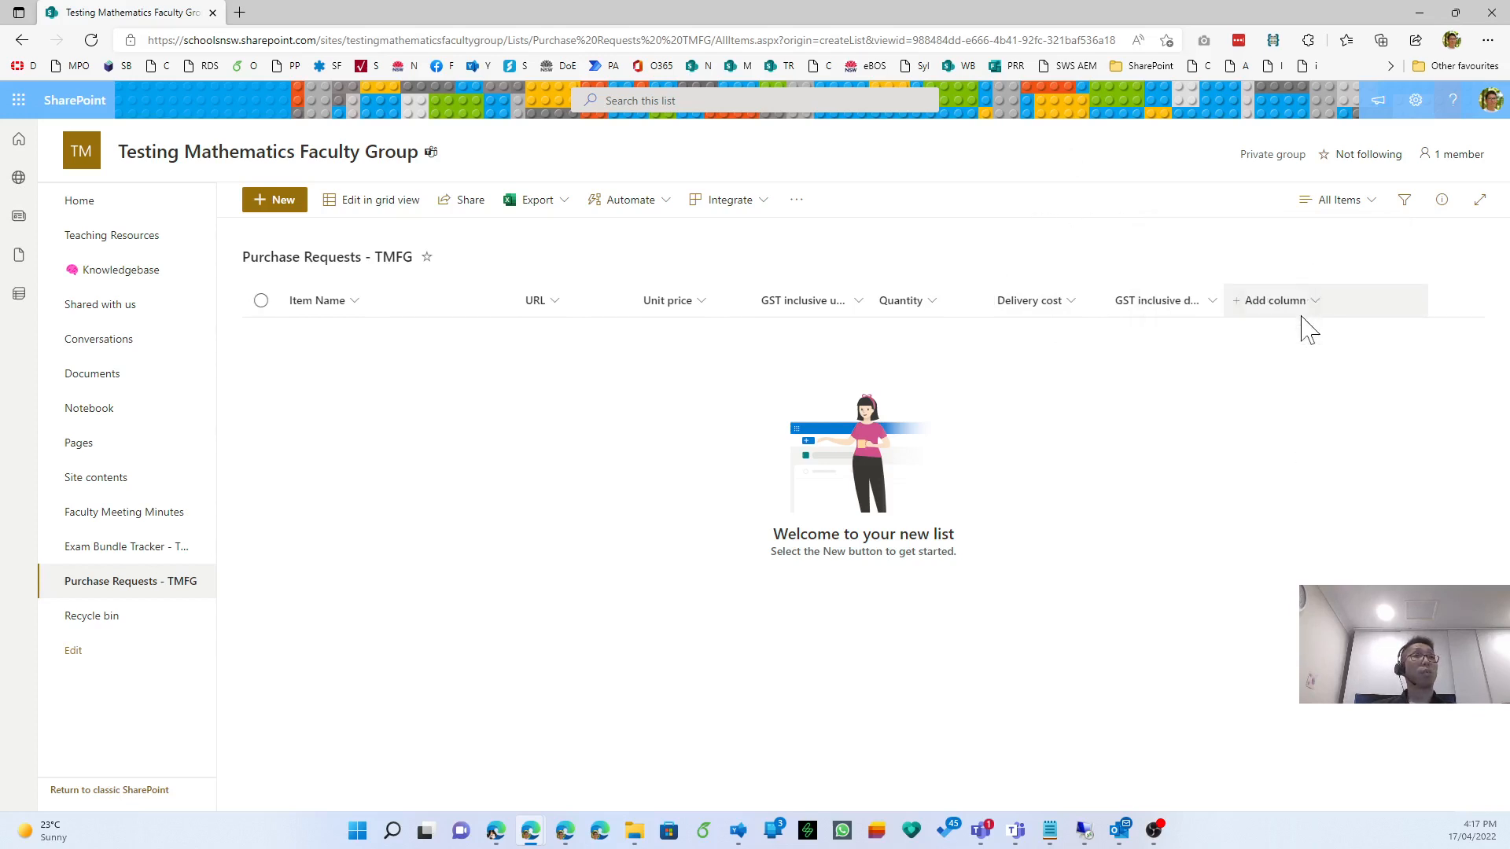
Start a new calculated column named Ex GST Cost using the additional column types.
click(1301, 312)
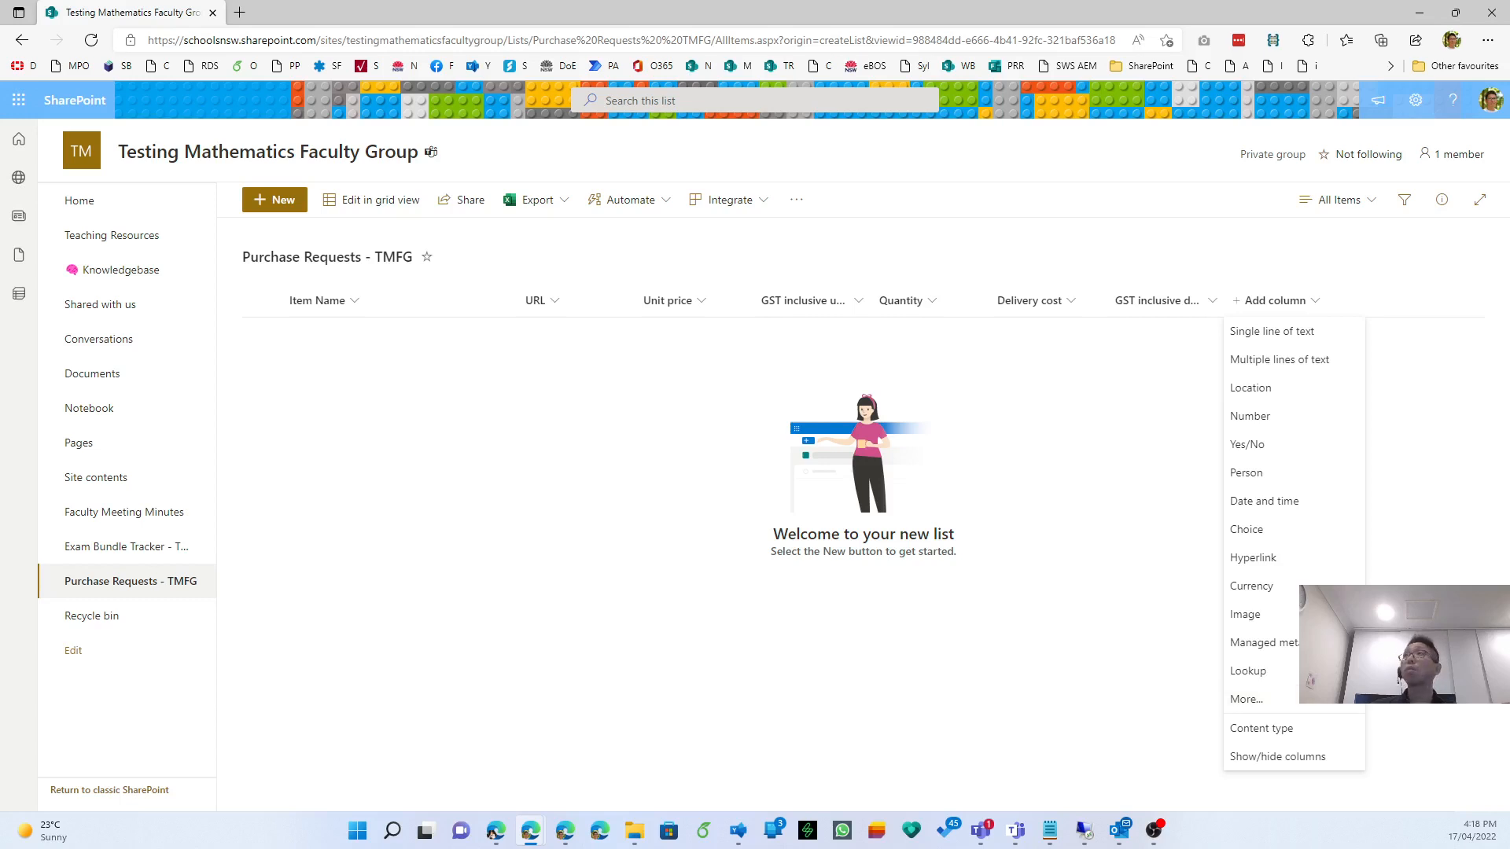
click(1338, 704)
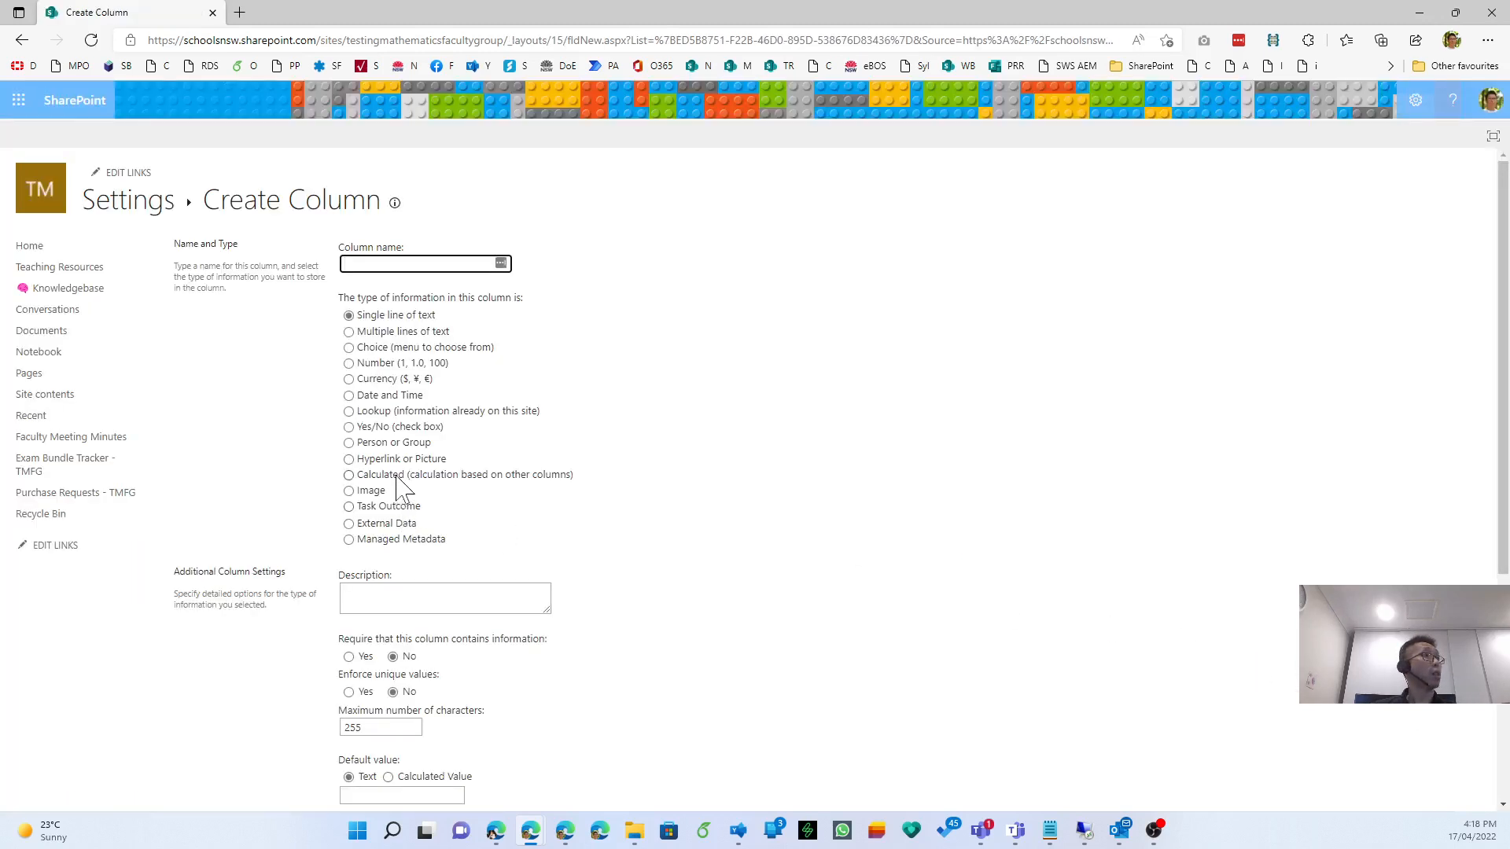
click(397, 474)
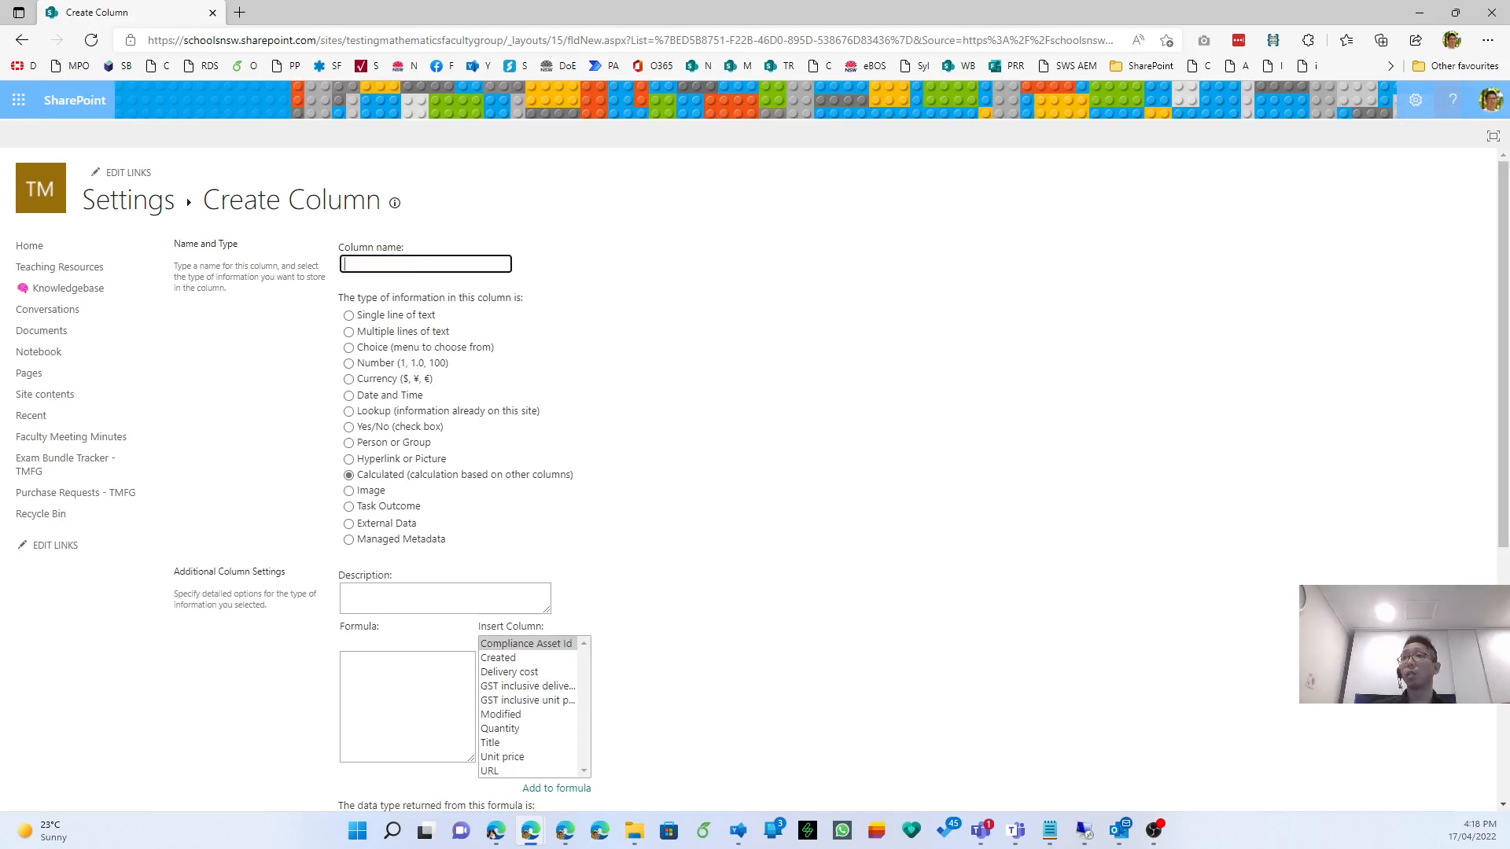
text(Ex GST Co)
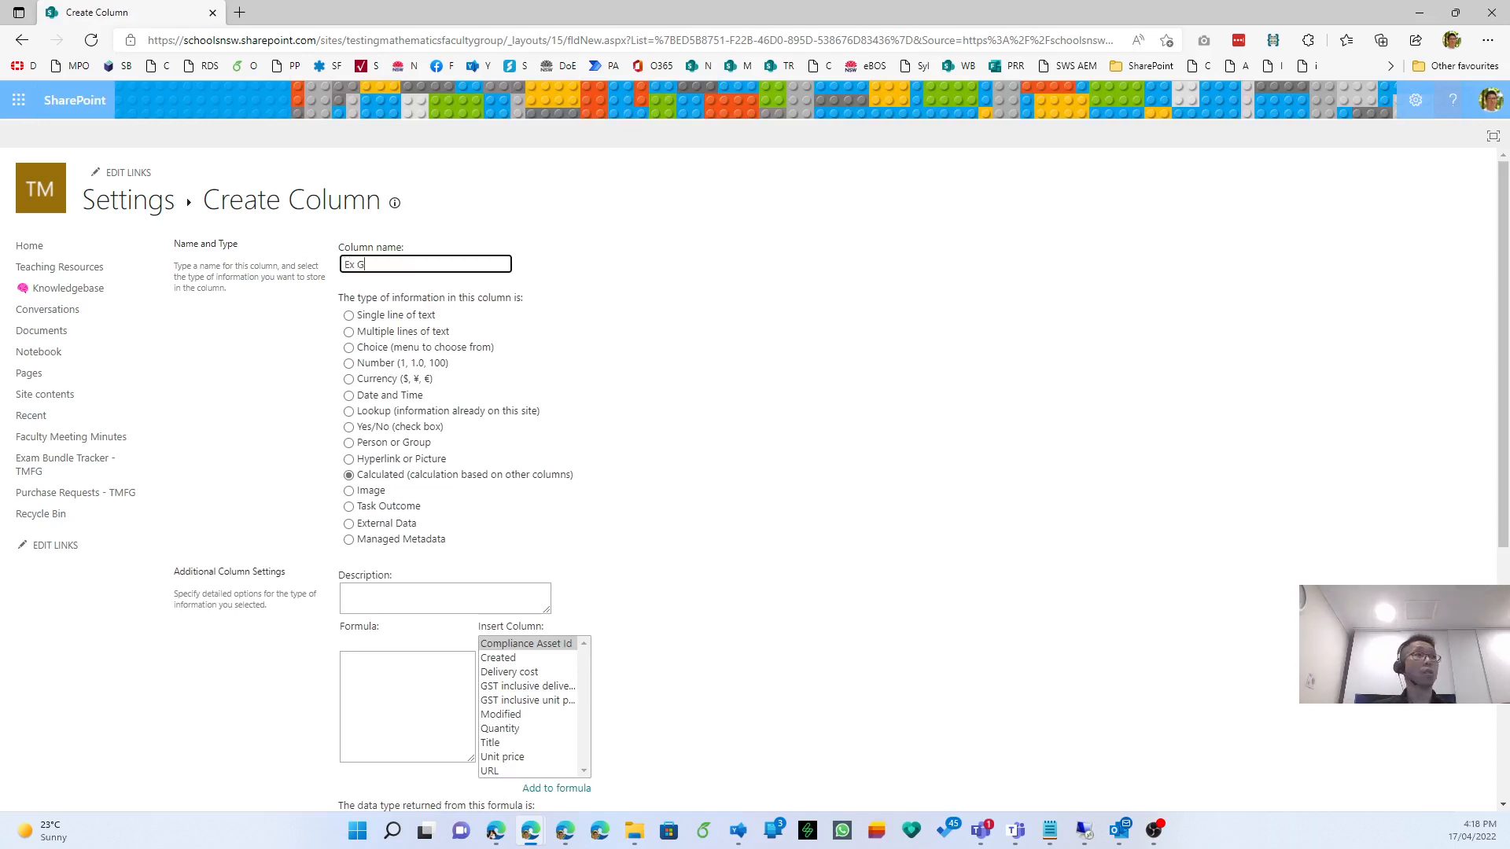
key(BackSpace)
key(BackSpace)
text(cost)
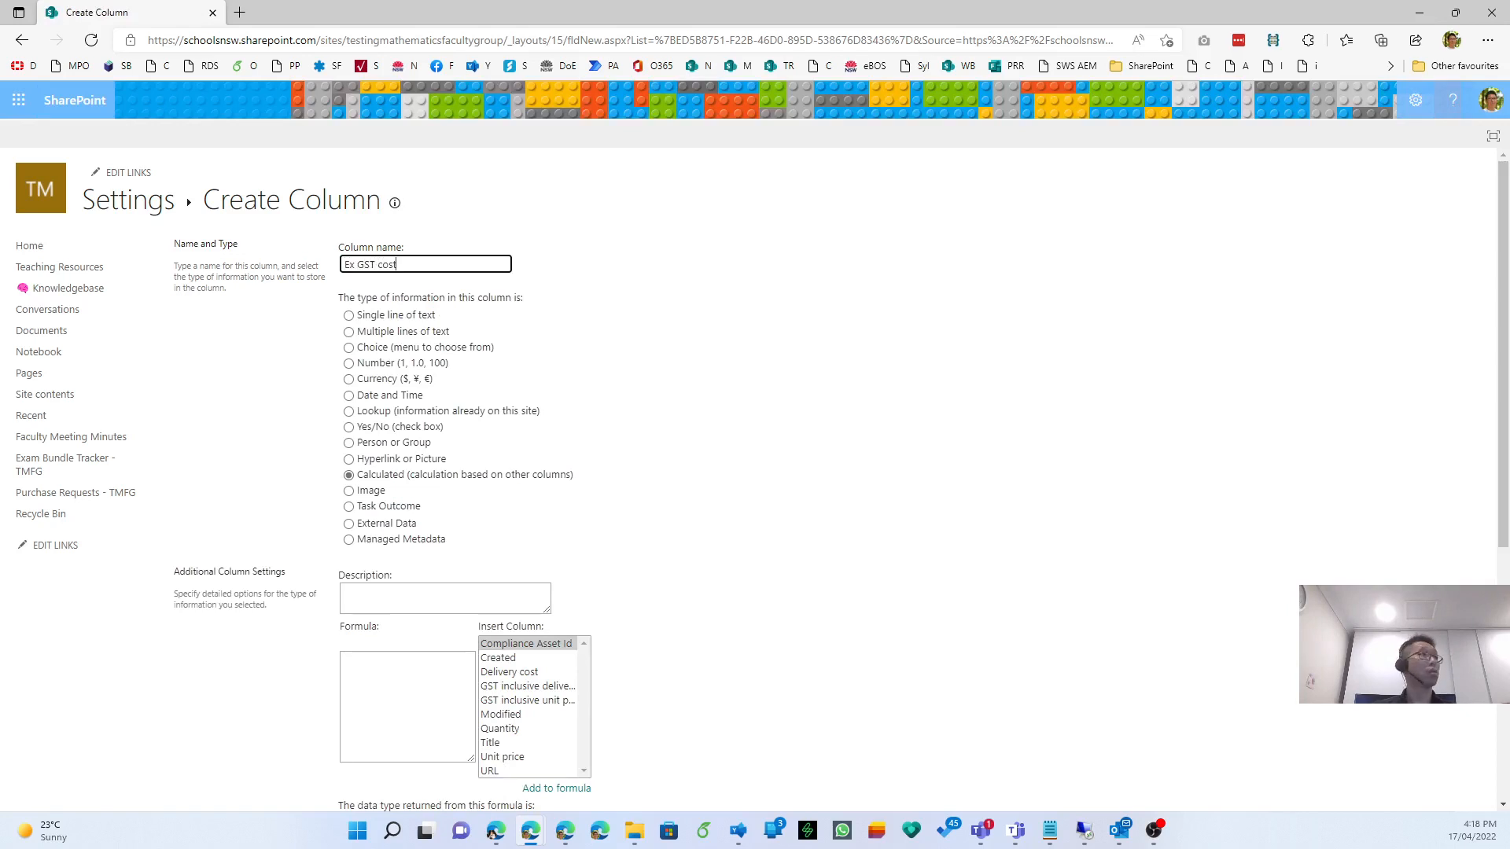
key(BackSpace)
key(BackSpace)
key(BackSpace)
key(BackSpace)
text(Cost)
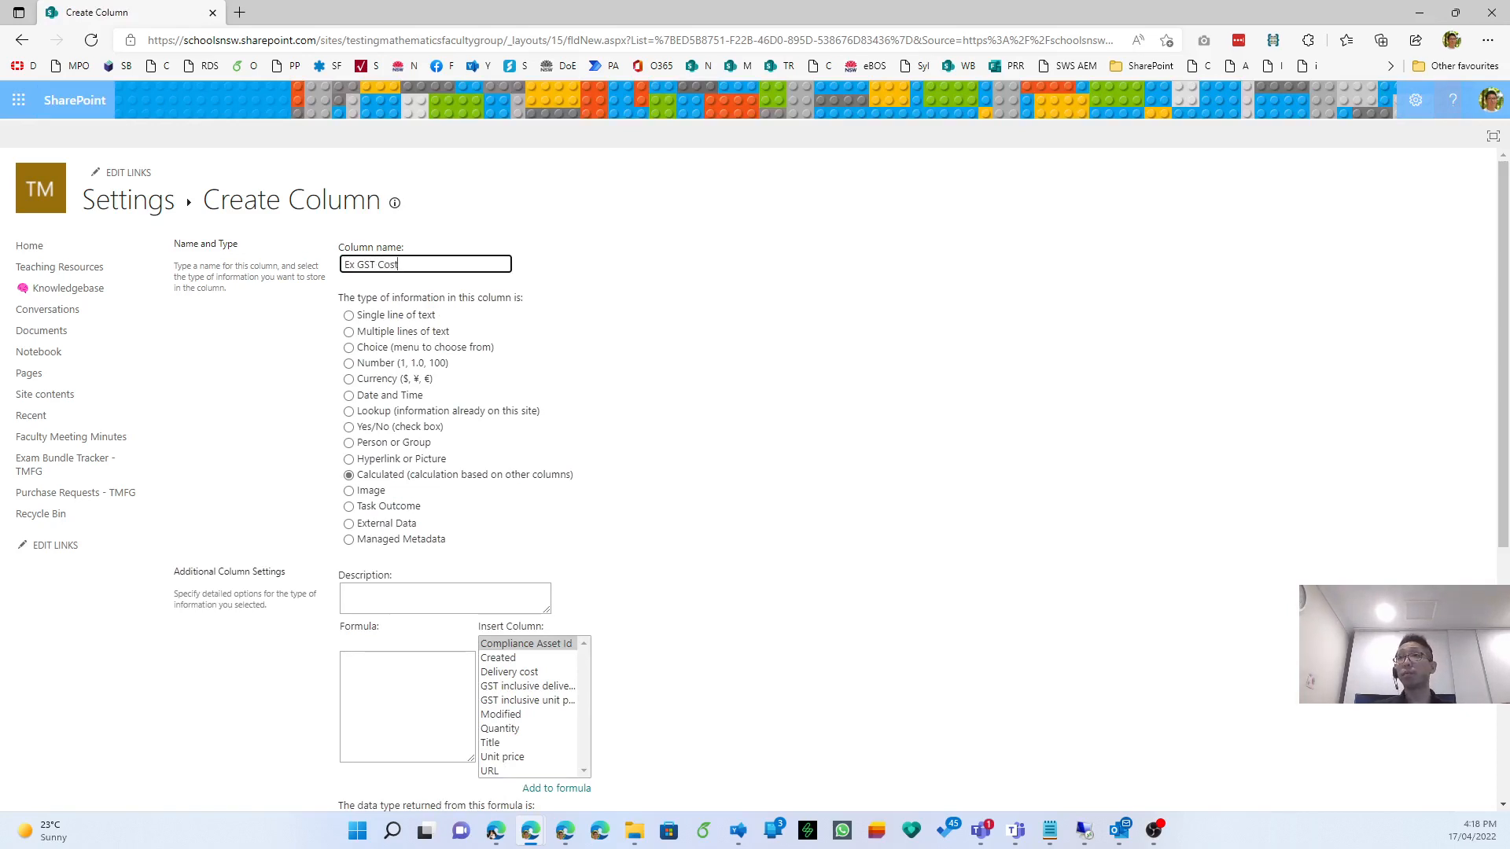
Set the calculated column's returned data type to Currency and enter the description "Final ex-GST cost".
key(alt+Tab)
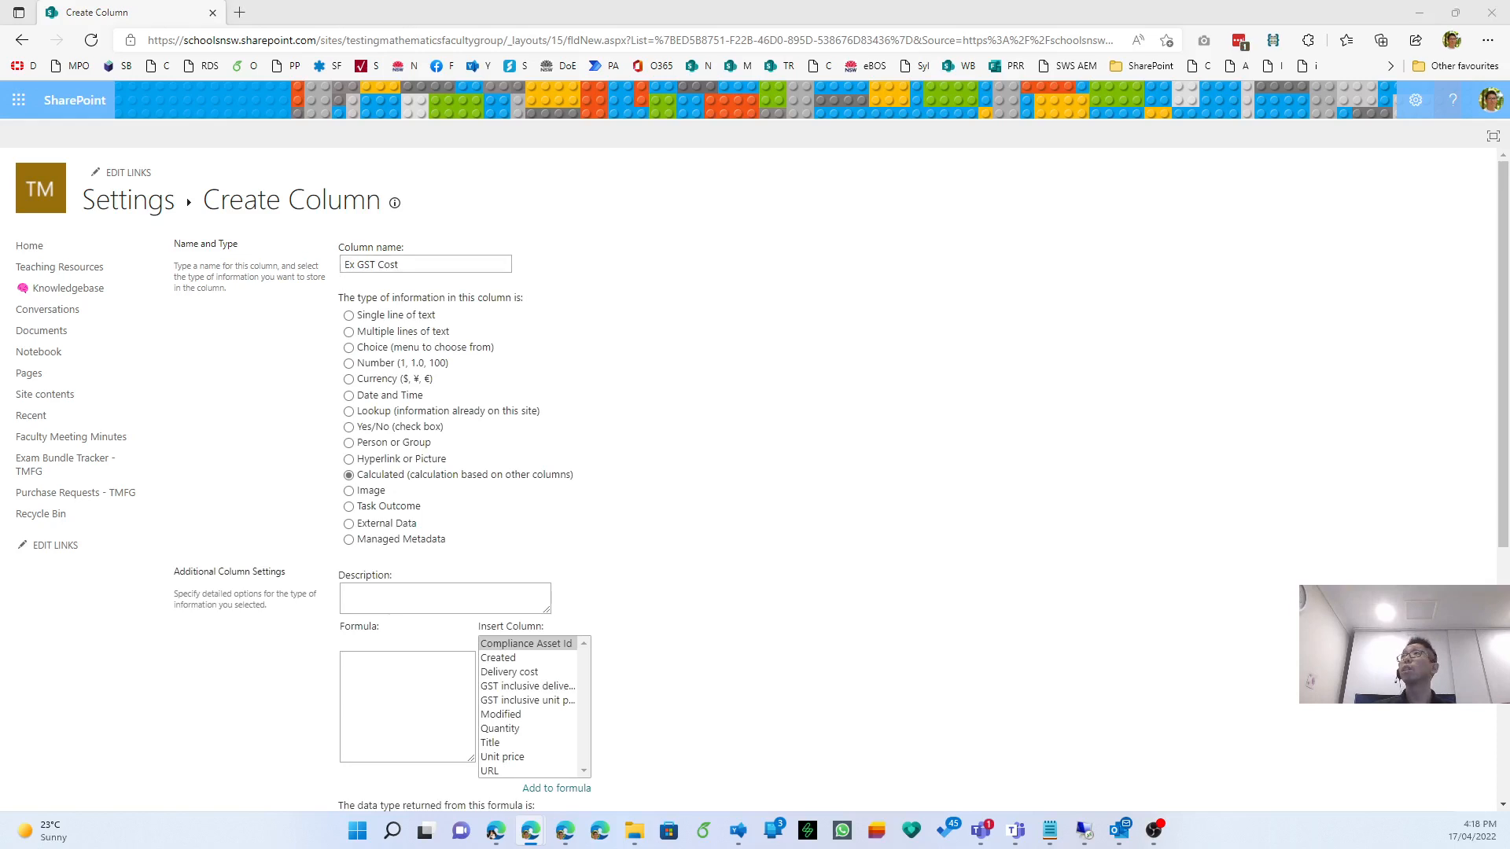
scroll(405, 622, down, 2)
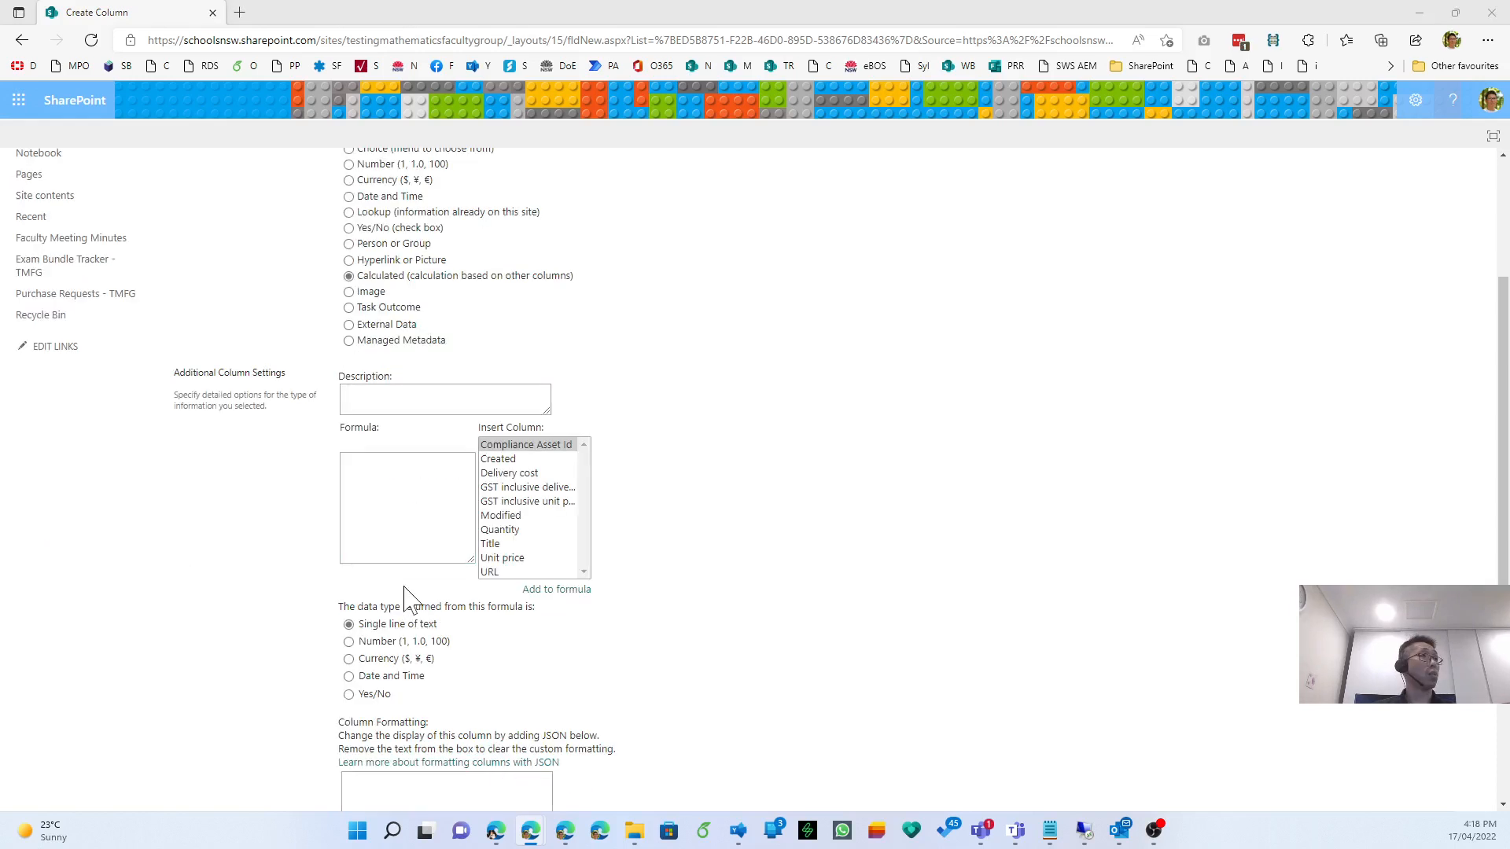
click(391, 661)
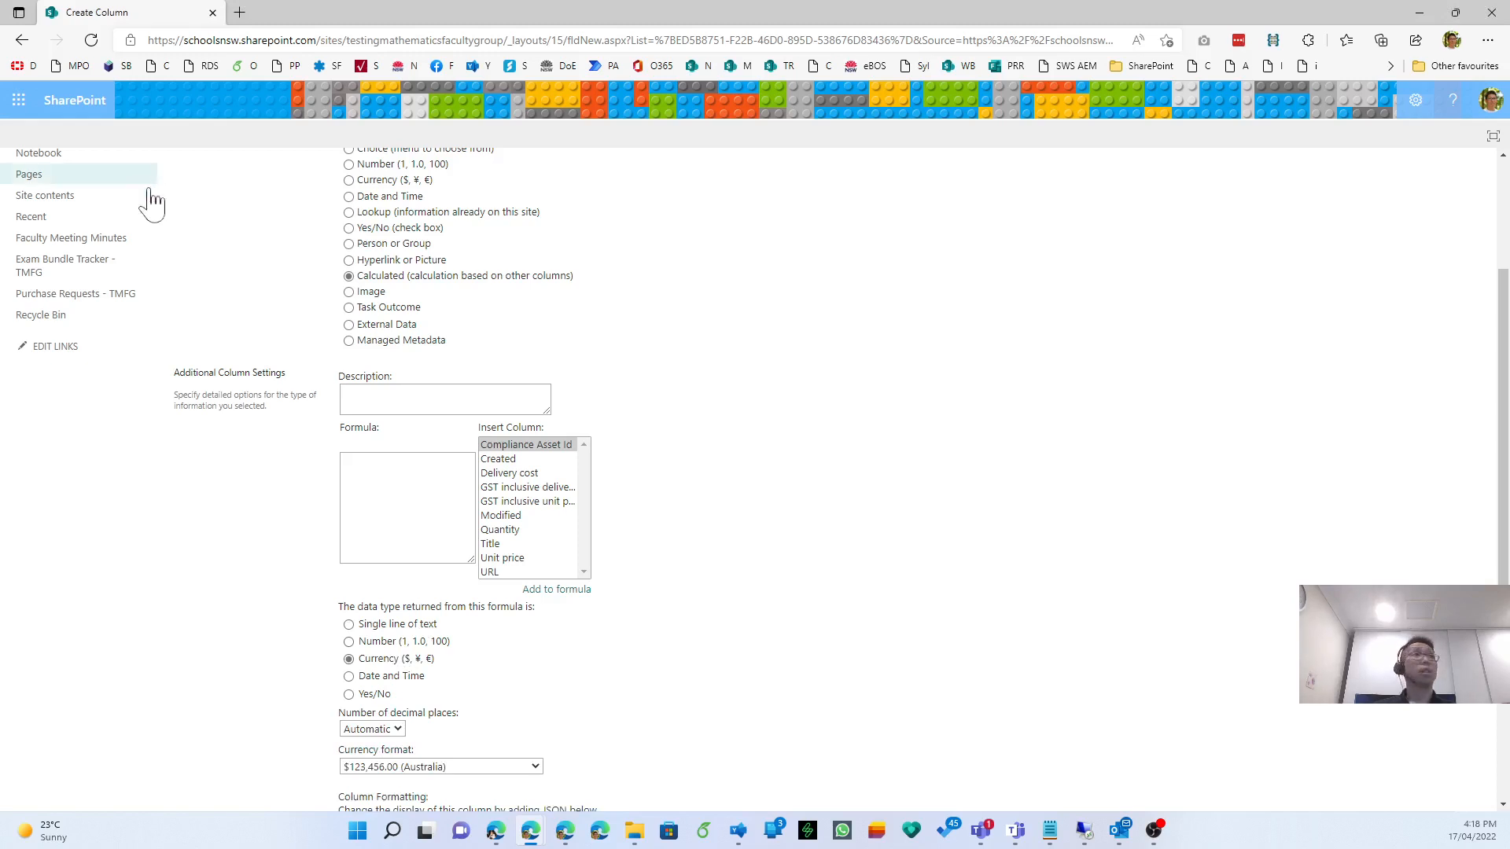
click(344, 481)
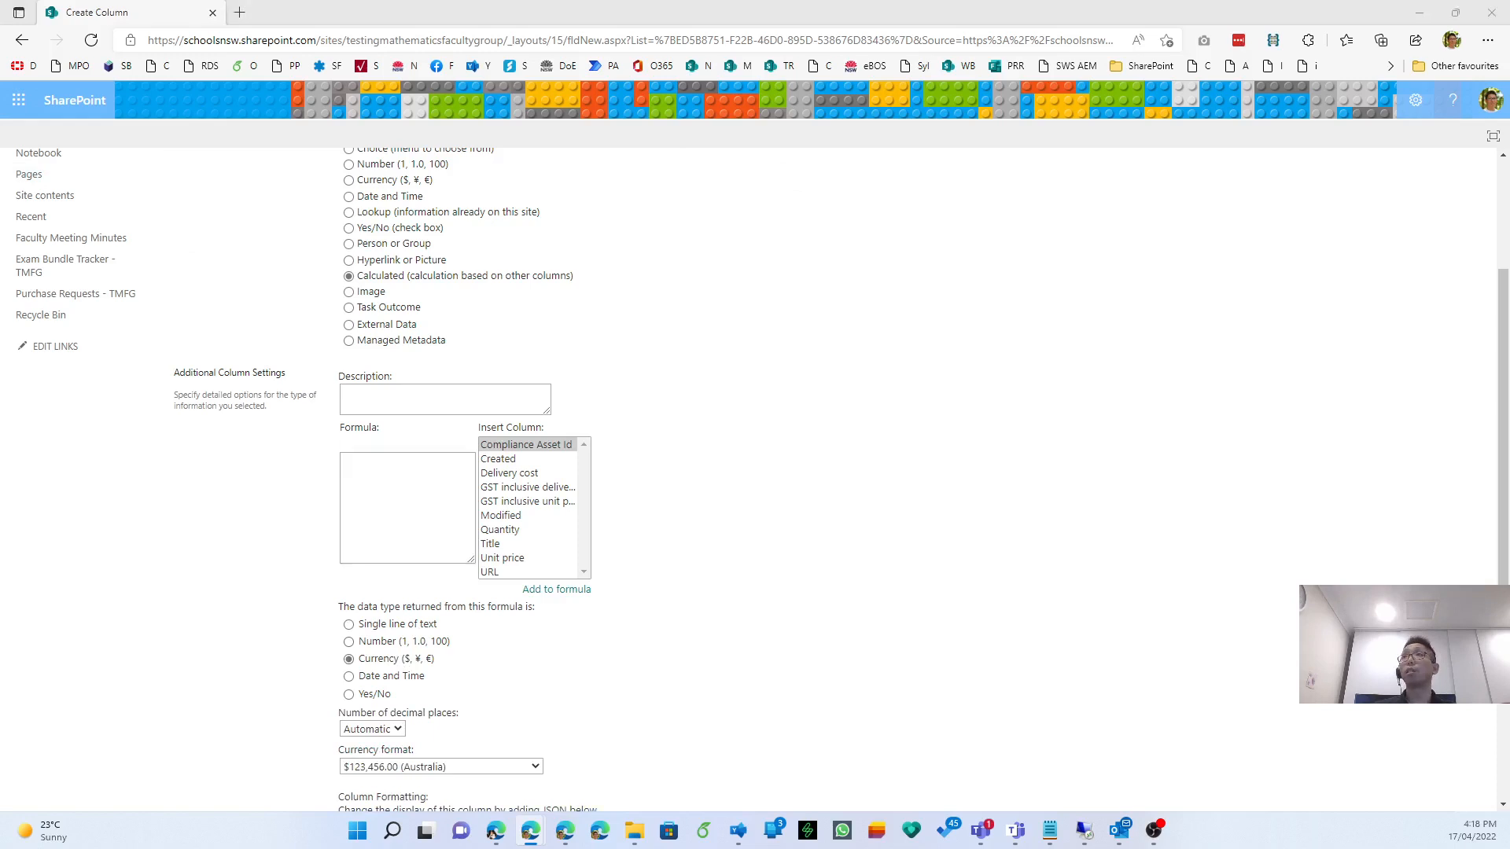
click(429, 398)
text(Final ex-GST cost)
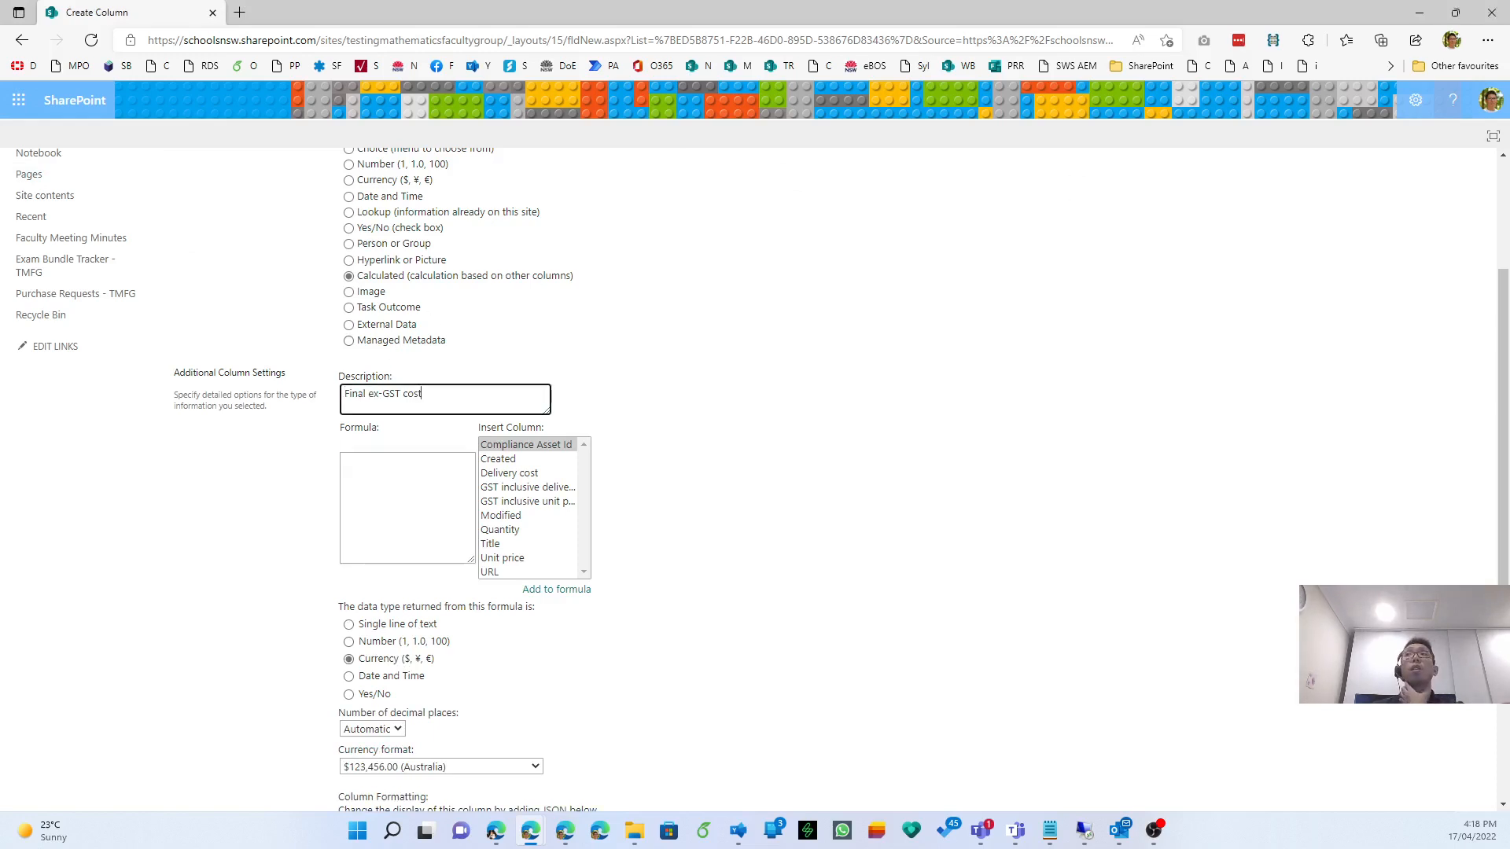
Begin the column's formula with an if function that tests the GST inclusive unit price column: =if([GST inclusive unit price].
click(381, 462)
text(=)
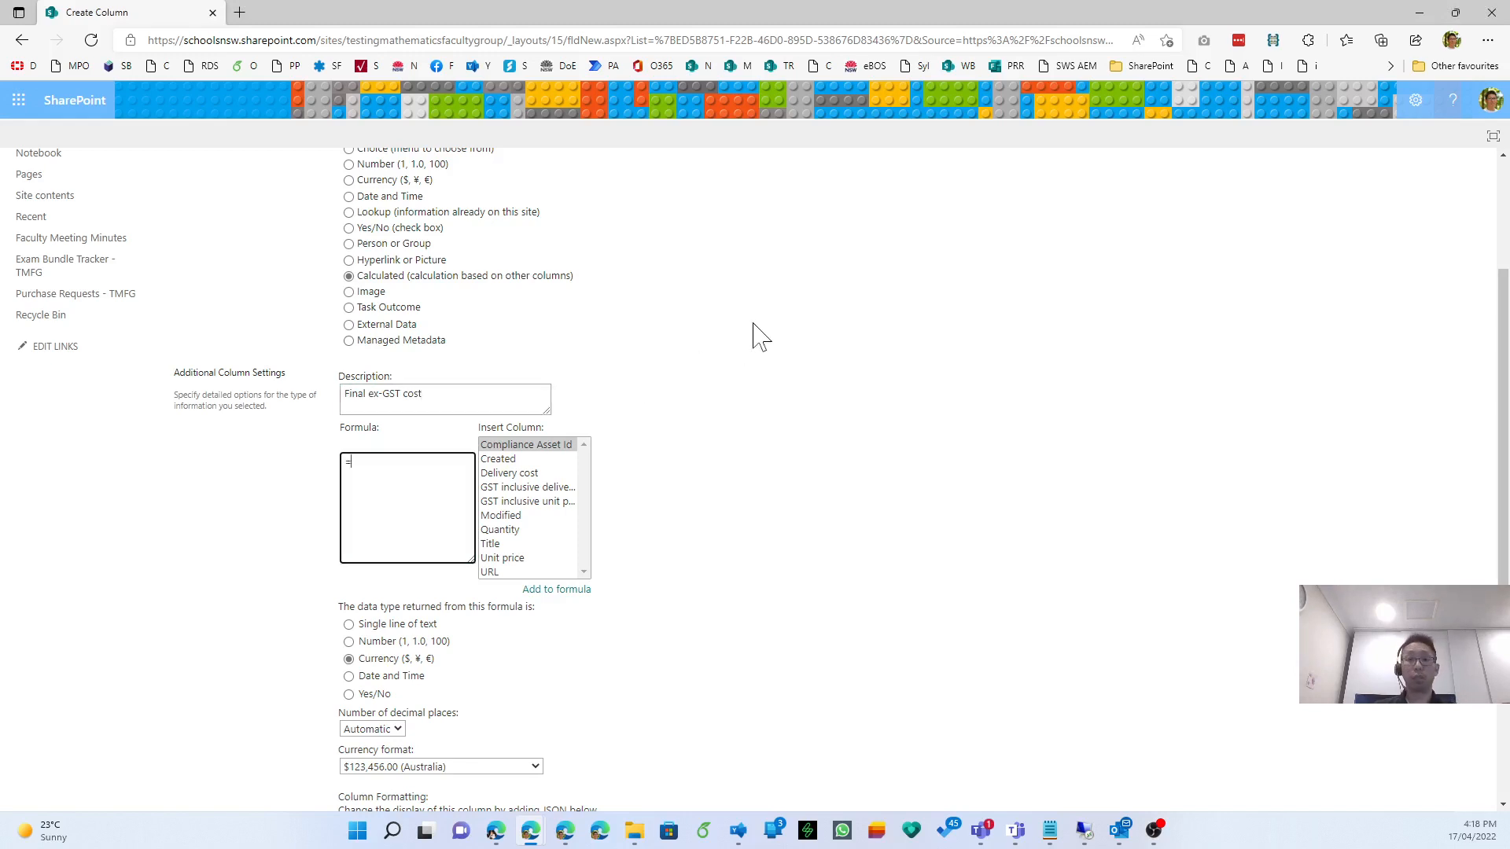
text(if()
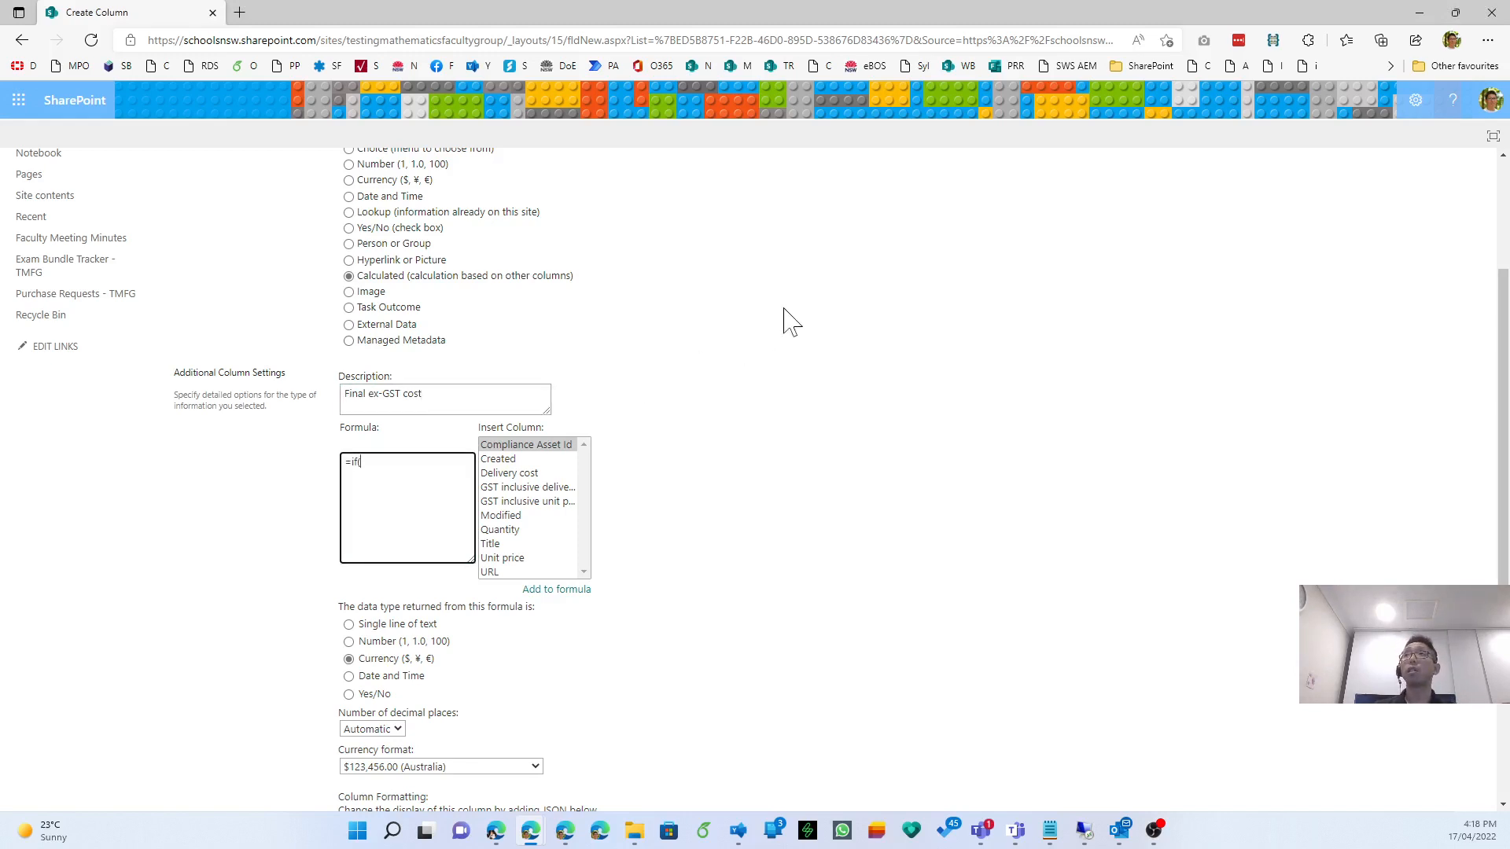
click(539, 501)
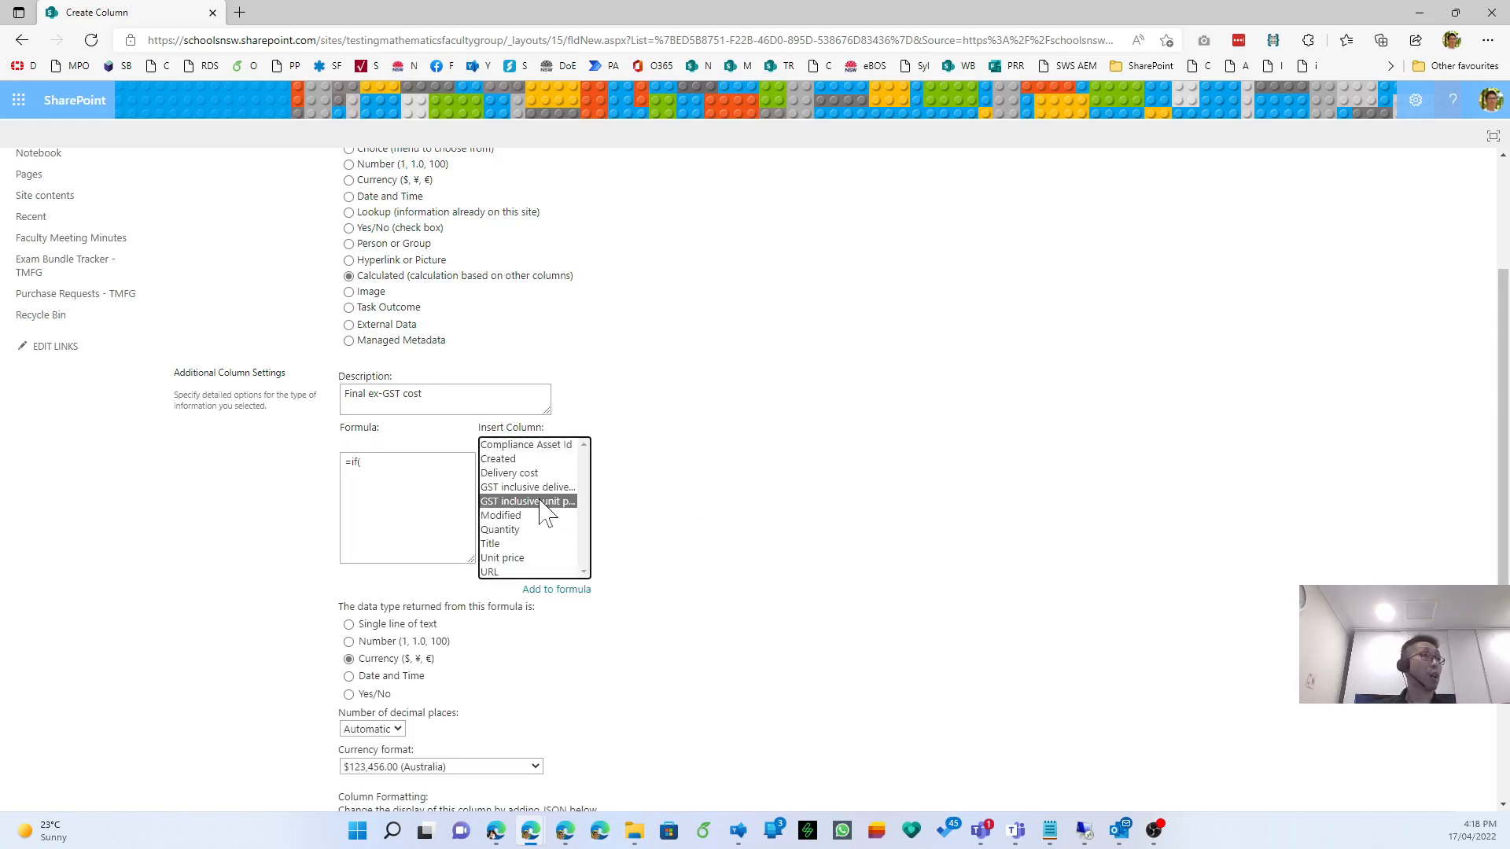
double_click(539, 501)
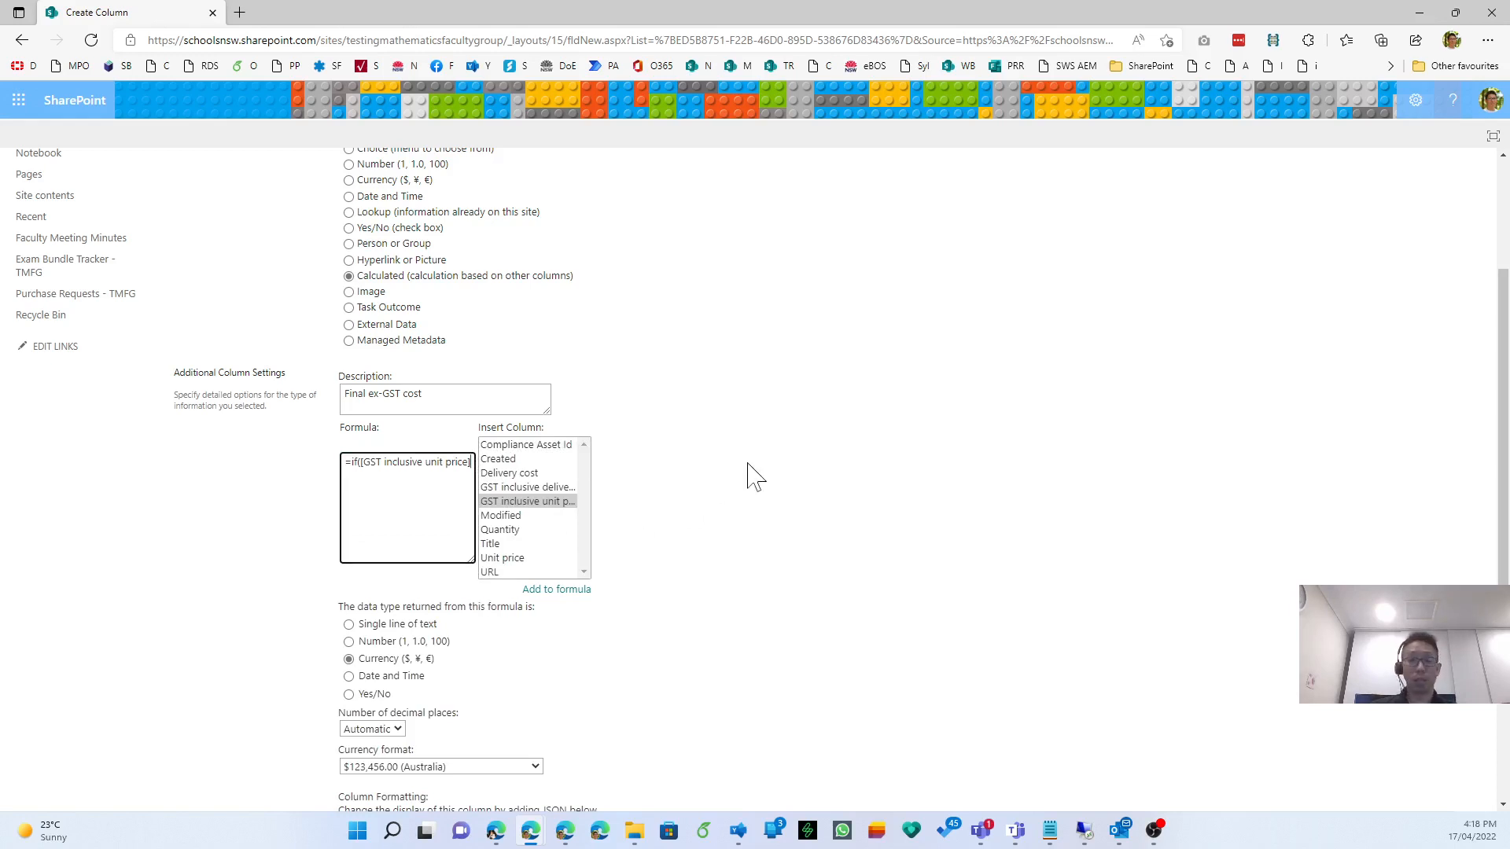
Extend the Ex GST Cost formula with its GST-inclusive result, ([Unit price]/11)*10 * [Quantity].
text(, ()
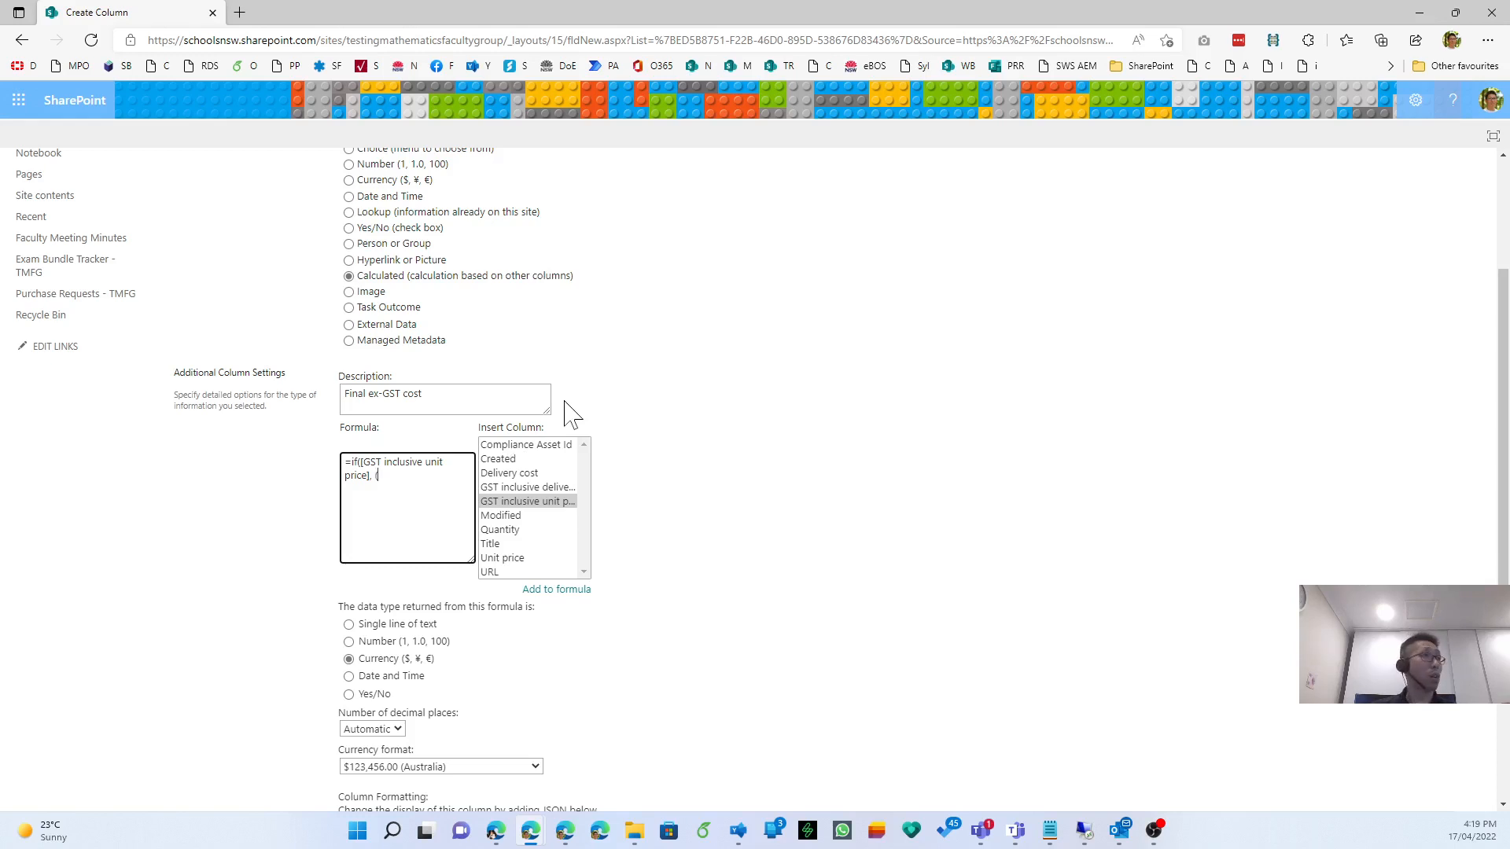
double_click(511, 557)
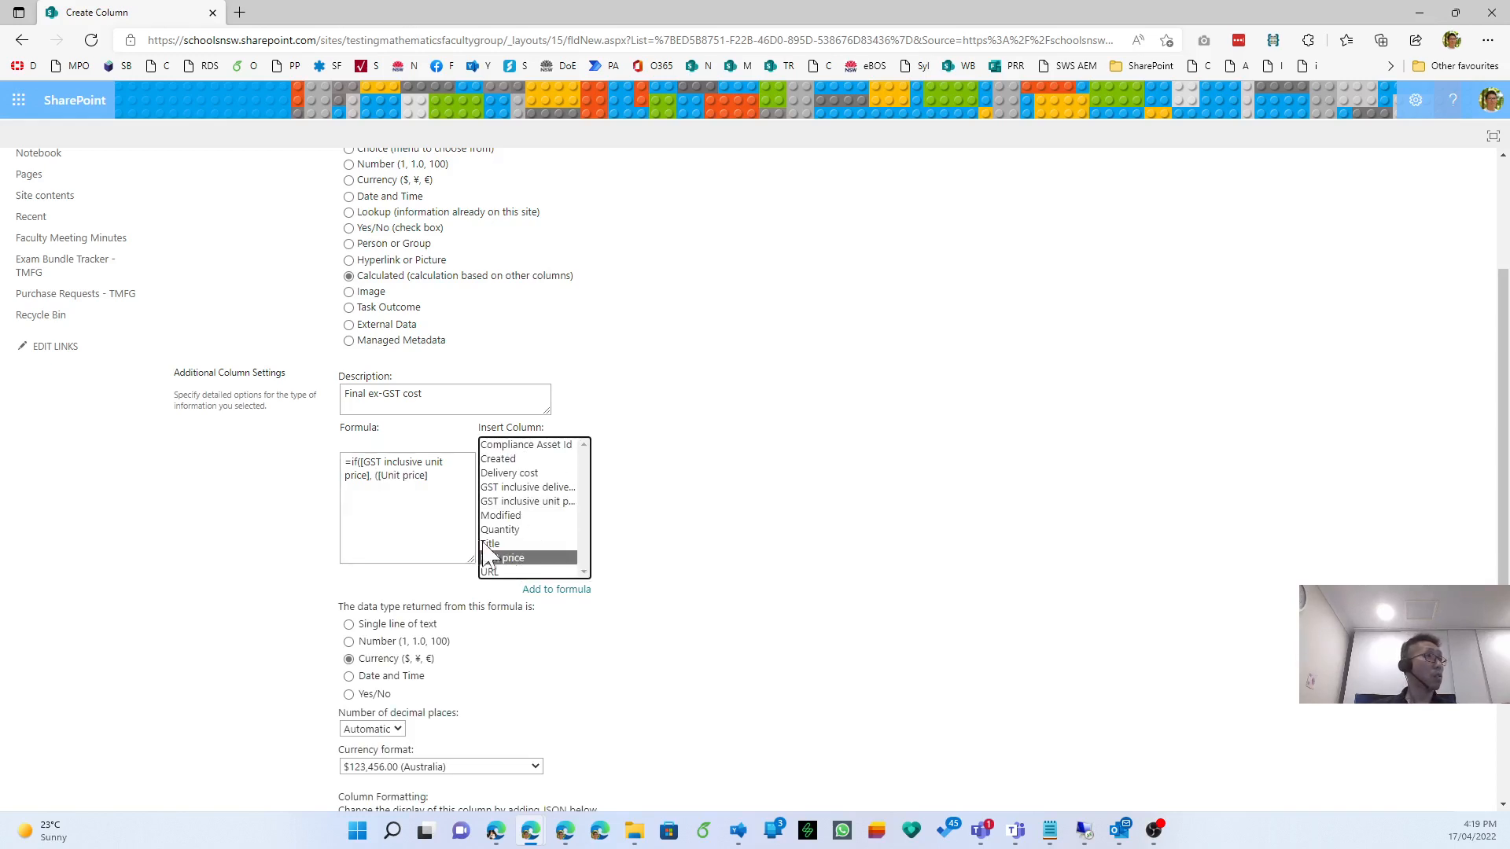
text(/)
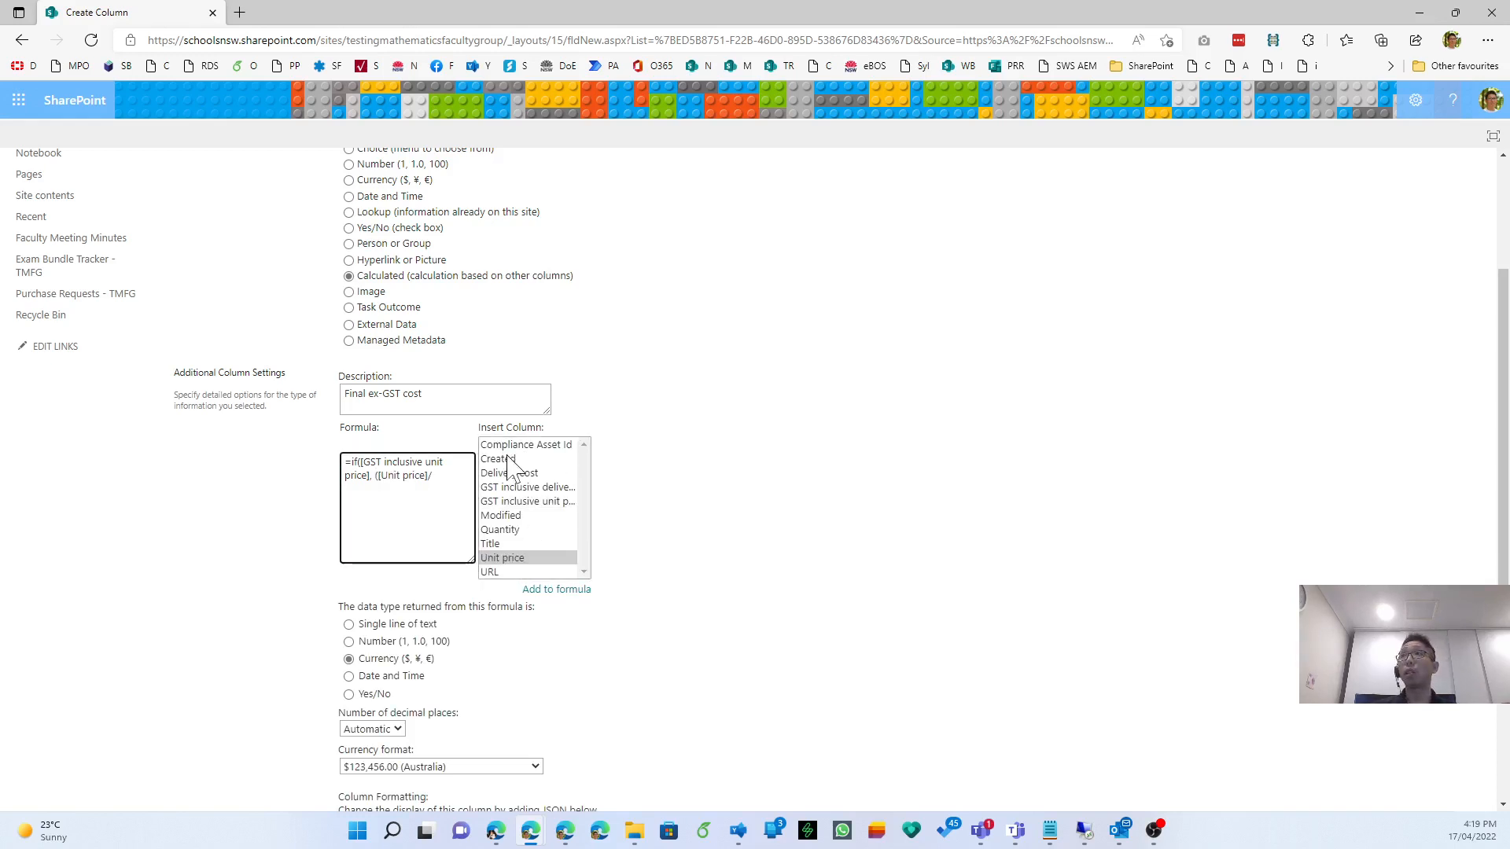
text(11)*10 *)
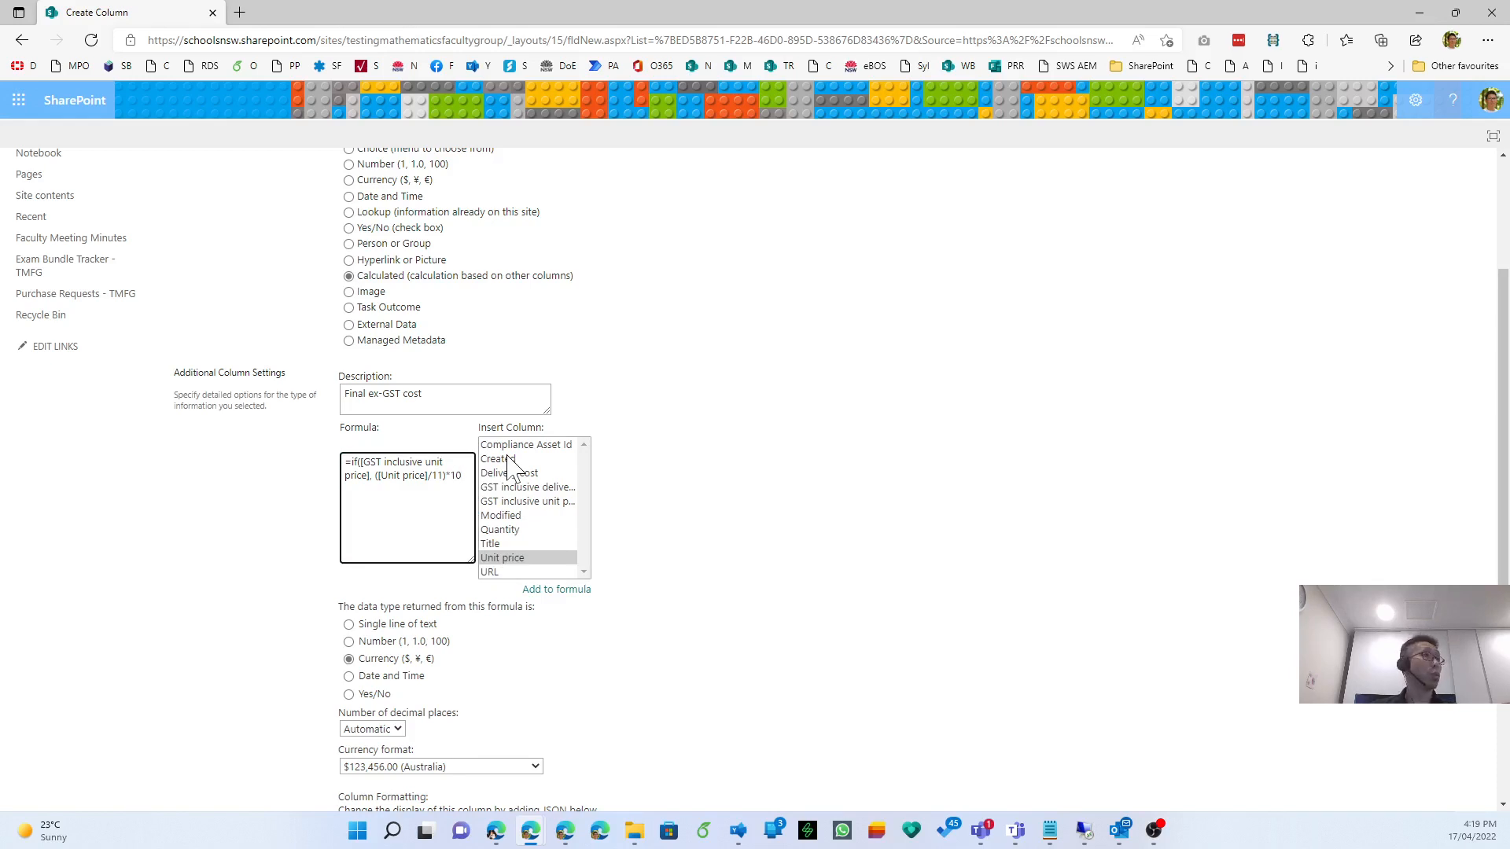
scroll(503, 544, down, 1)
double_click(522, 431)
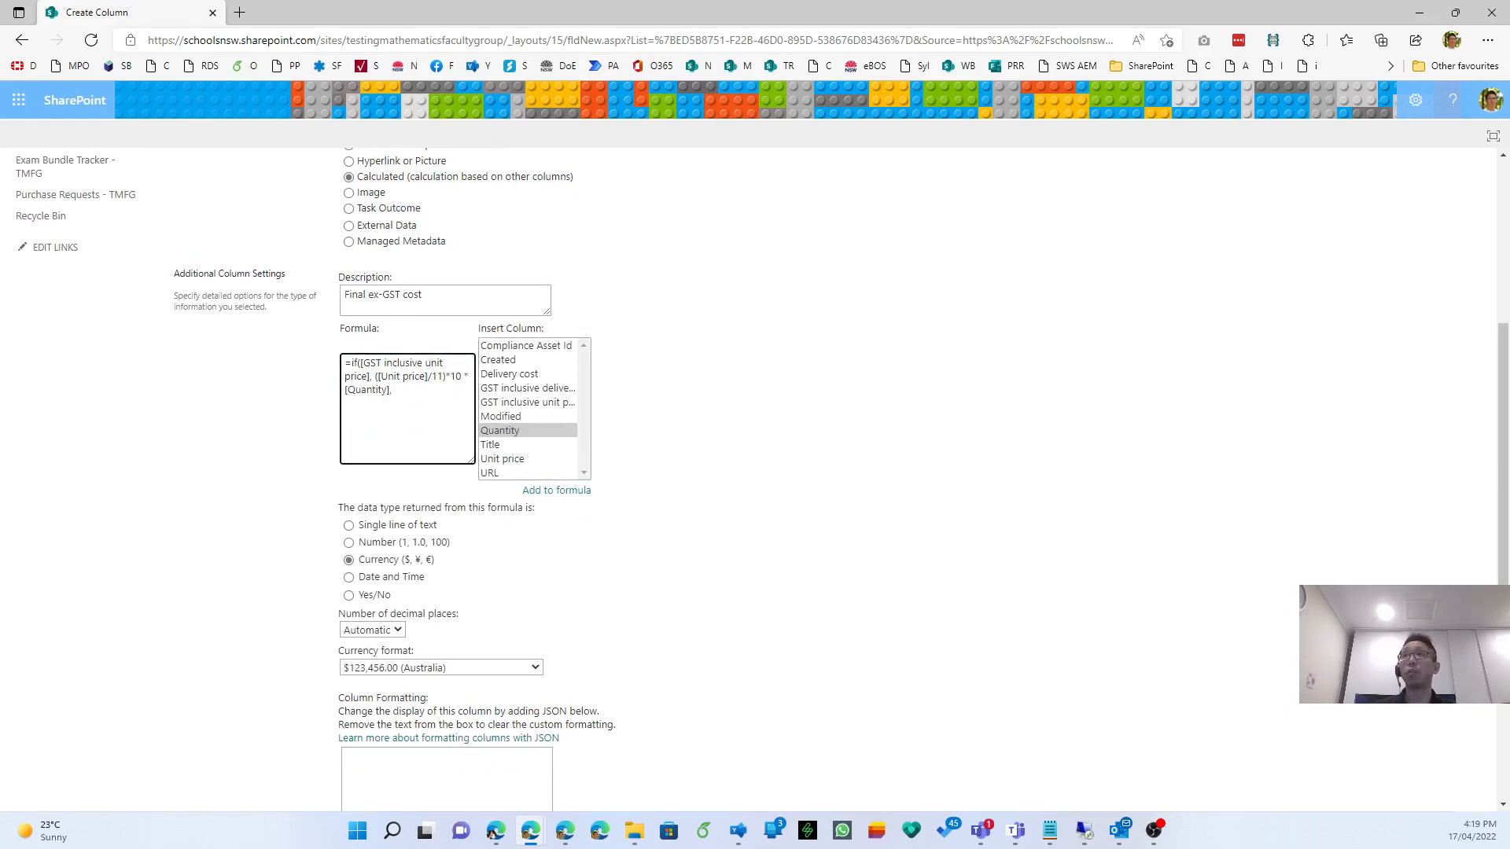
Complete the formula with [Unit price]*[Quantity] as its alternative result and save the Ex GST Cost column.
double_click(502, 458)
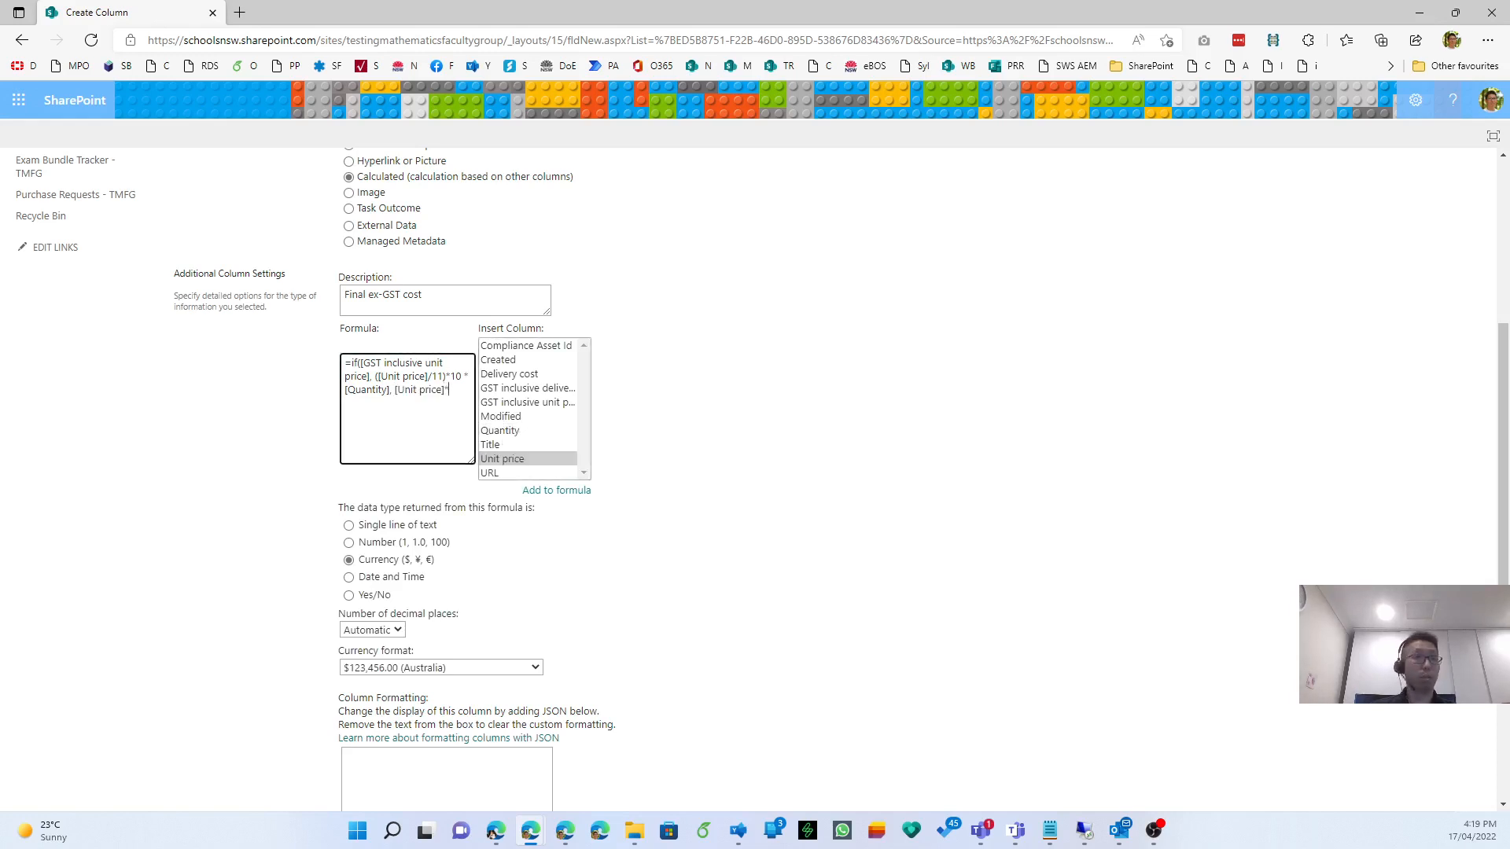
double_click(490, 431)
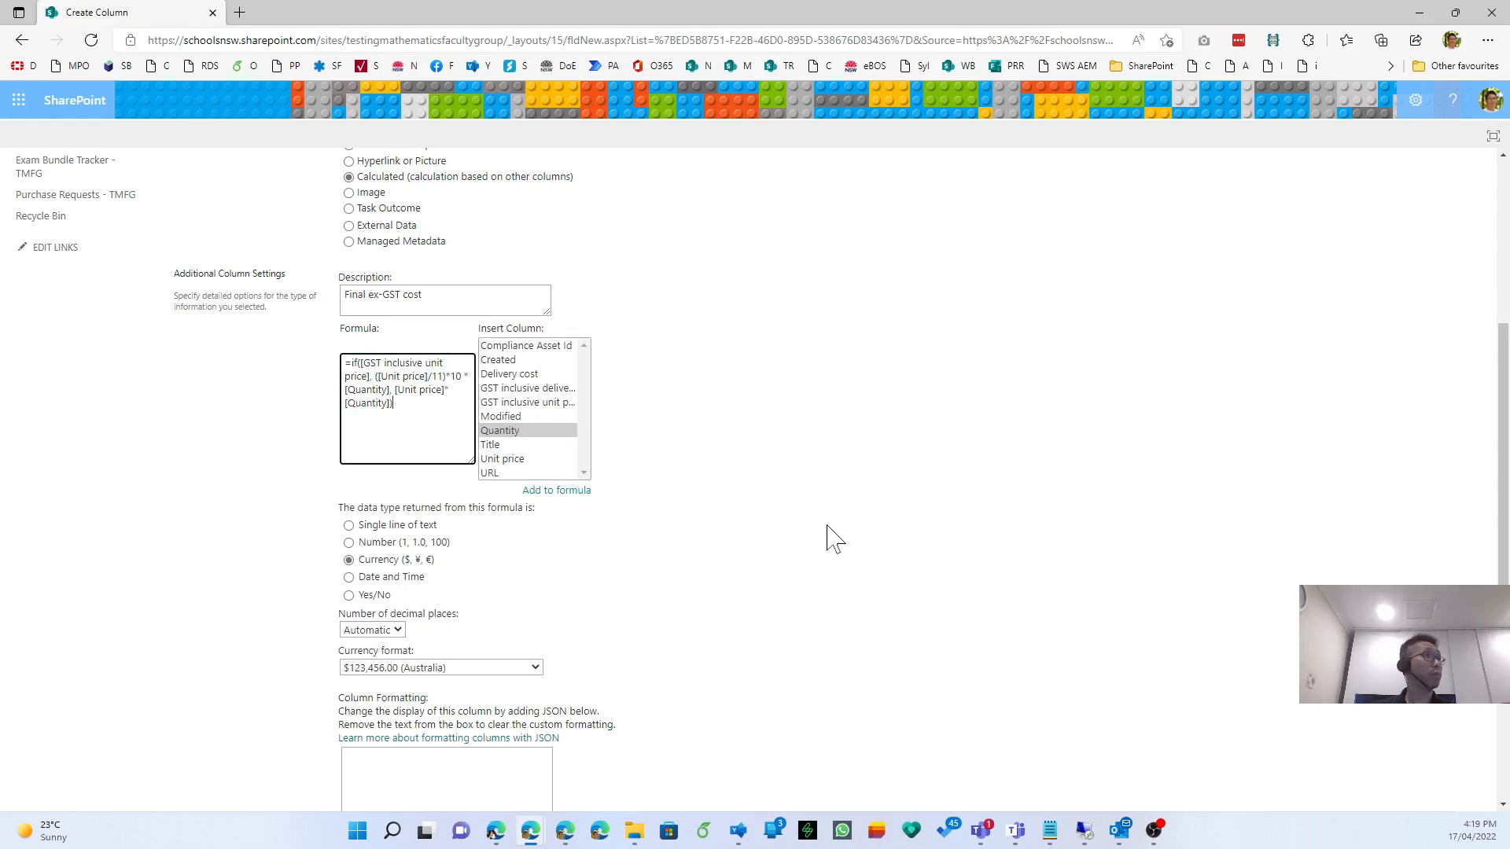
scroll(835, 539, down, 3)
click(1399, 722)
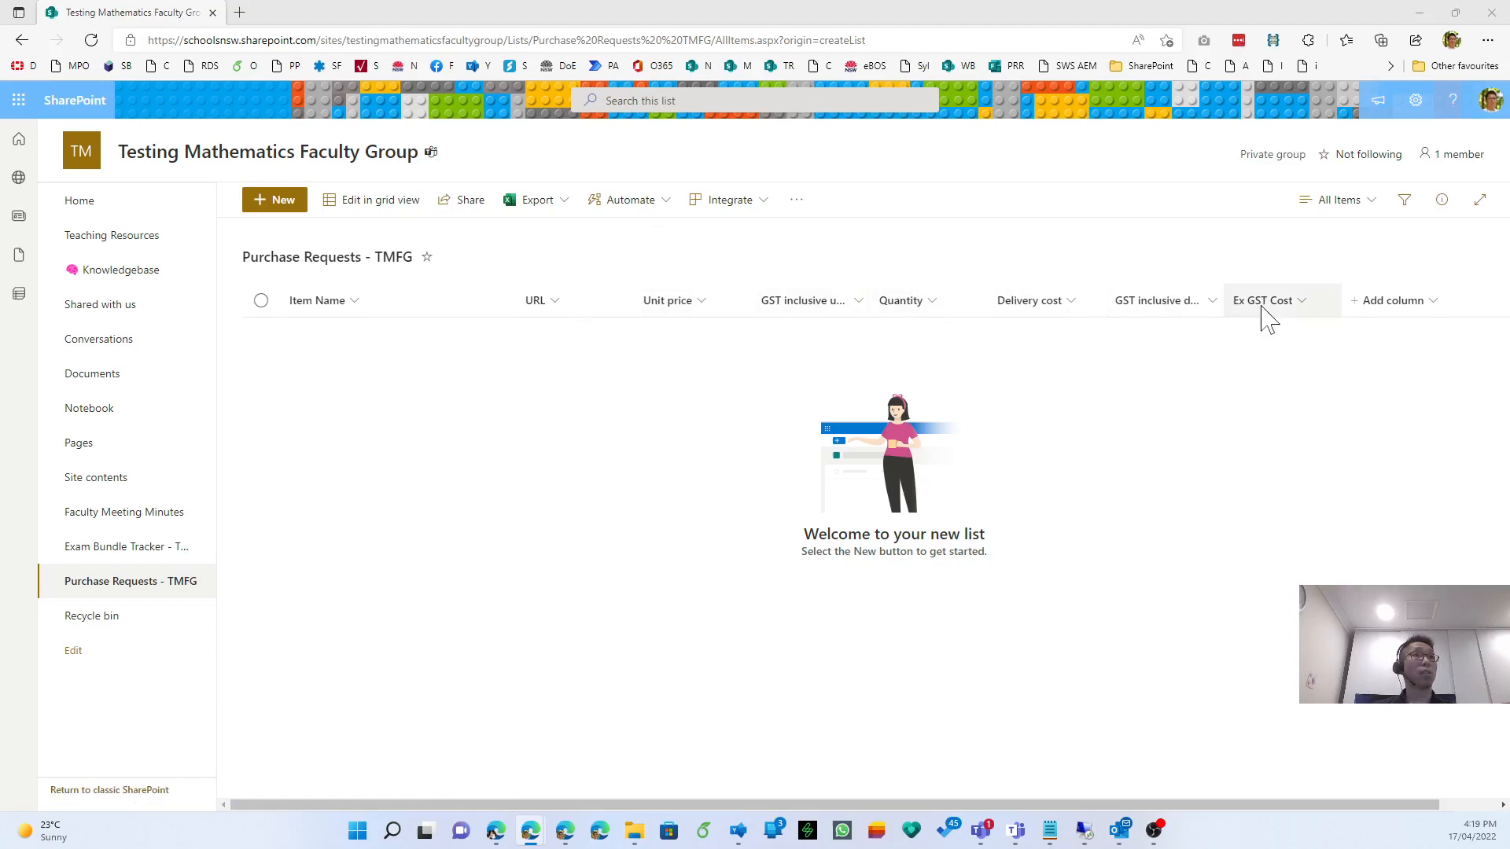
Start another column through the additional column types, make it Calculated and name it Ex GST Delivery.
click(1337, 199)
click(1364, 201)
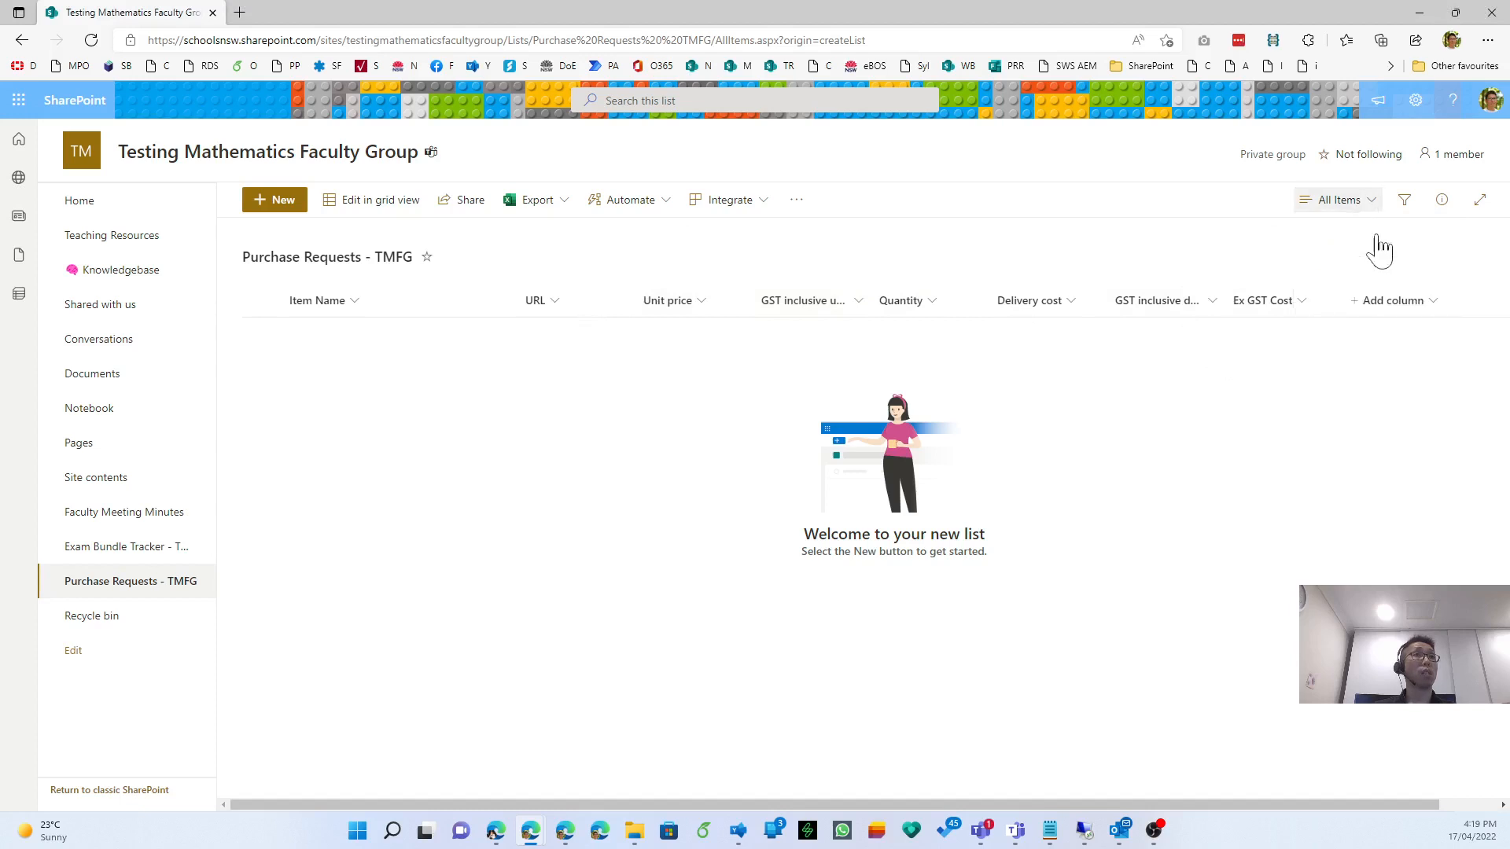
click(1391, 307)
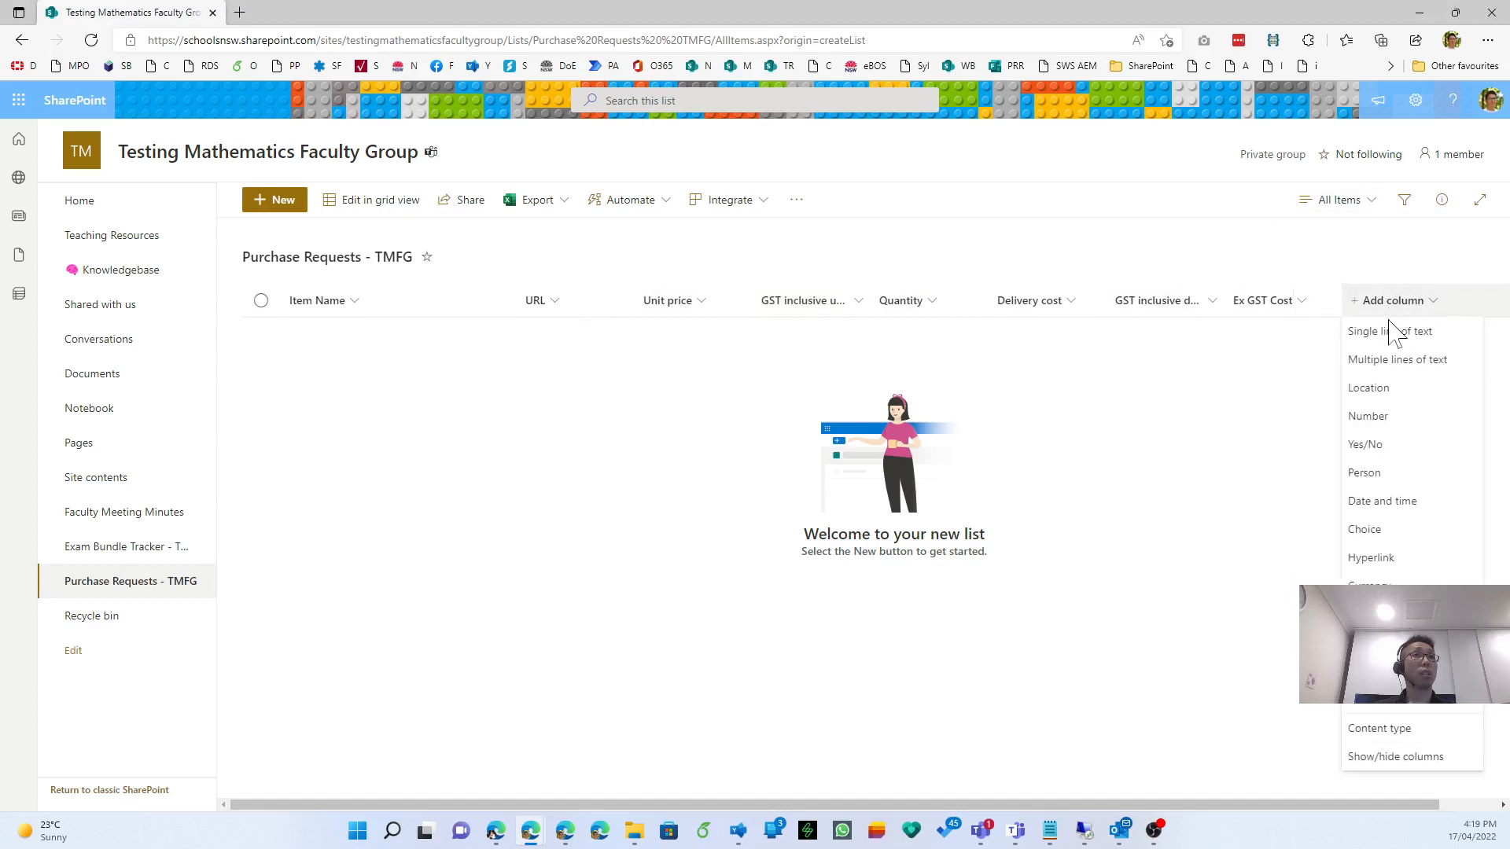
click(1384, 710)
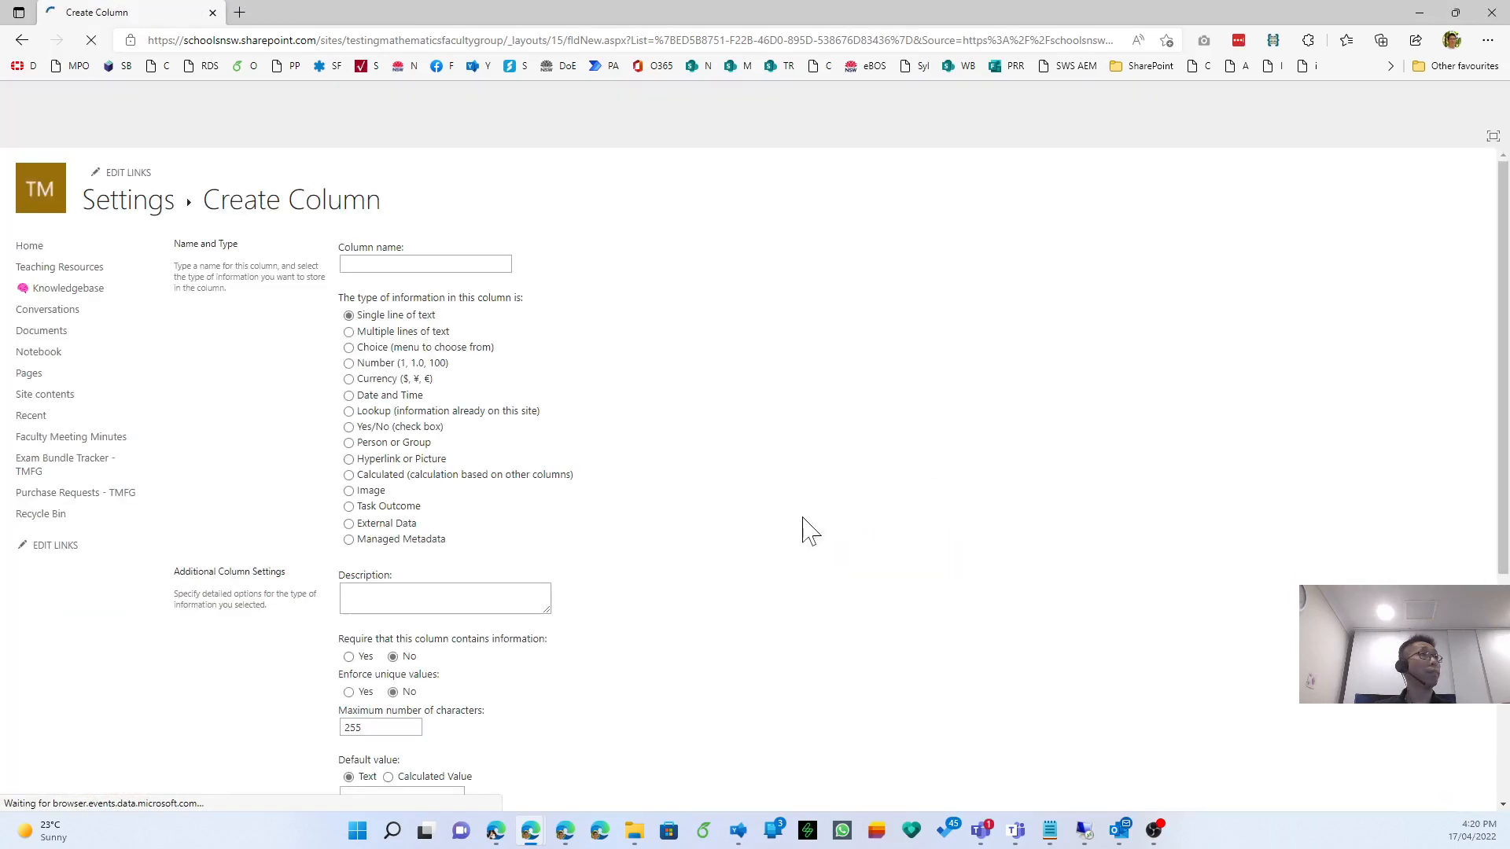
click(382, 475)
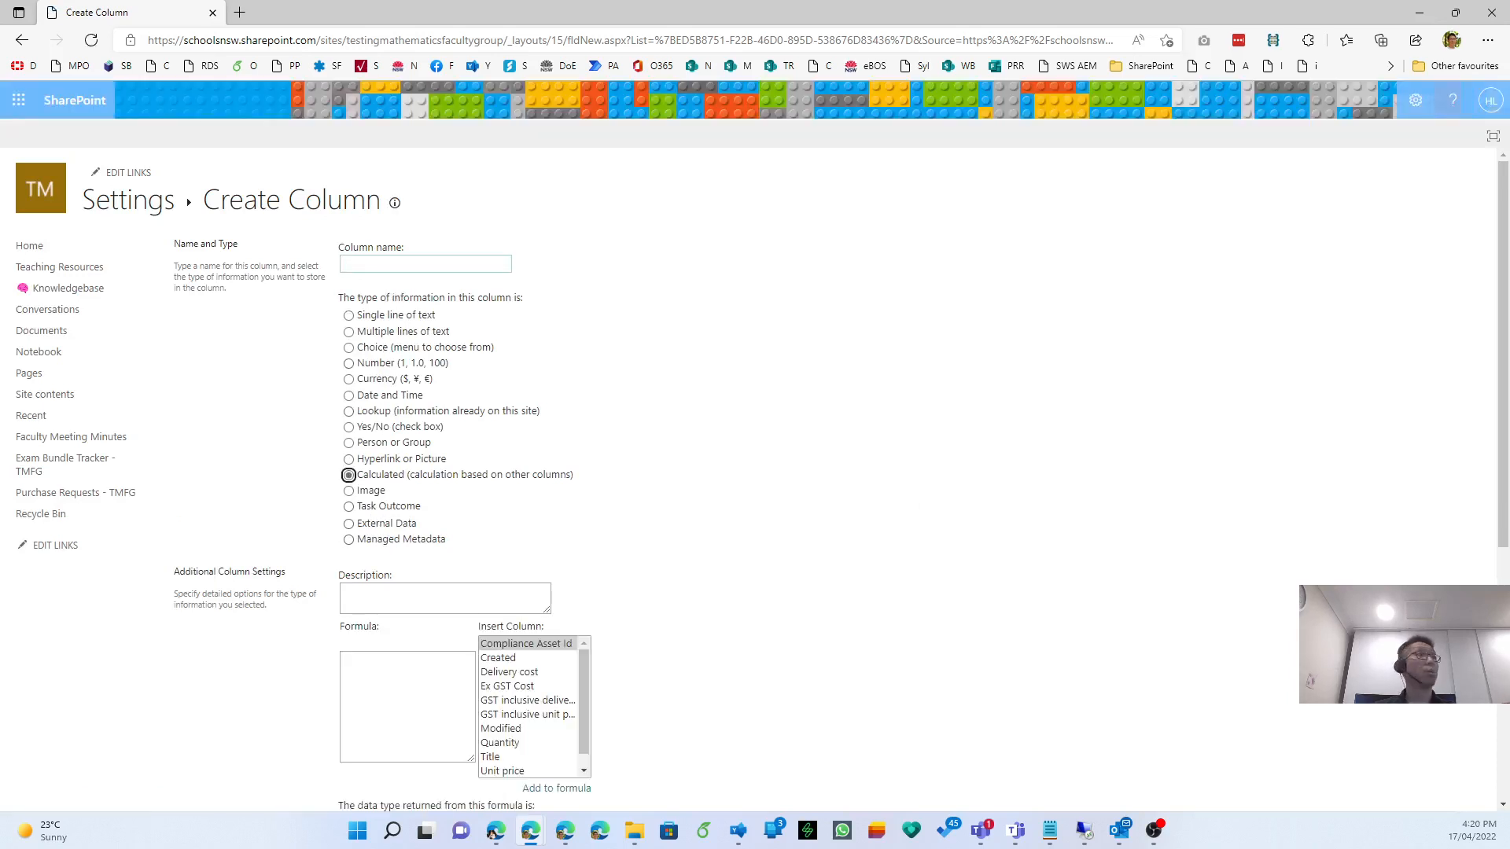
text(Ex GST Delivery)
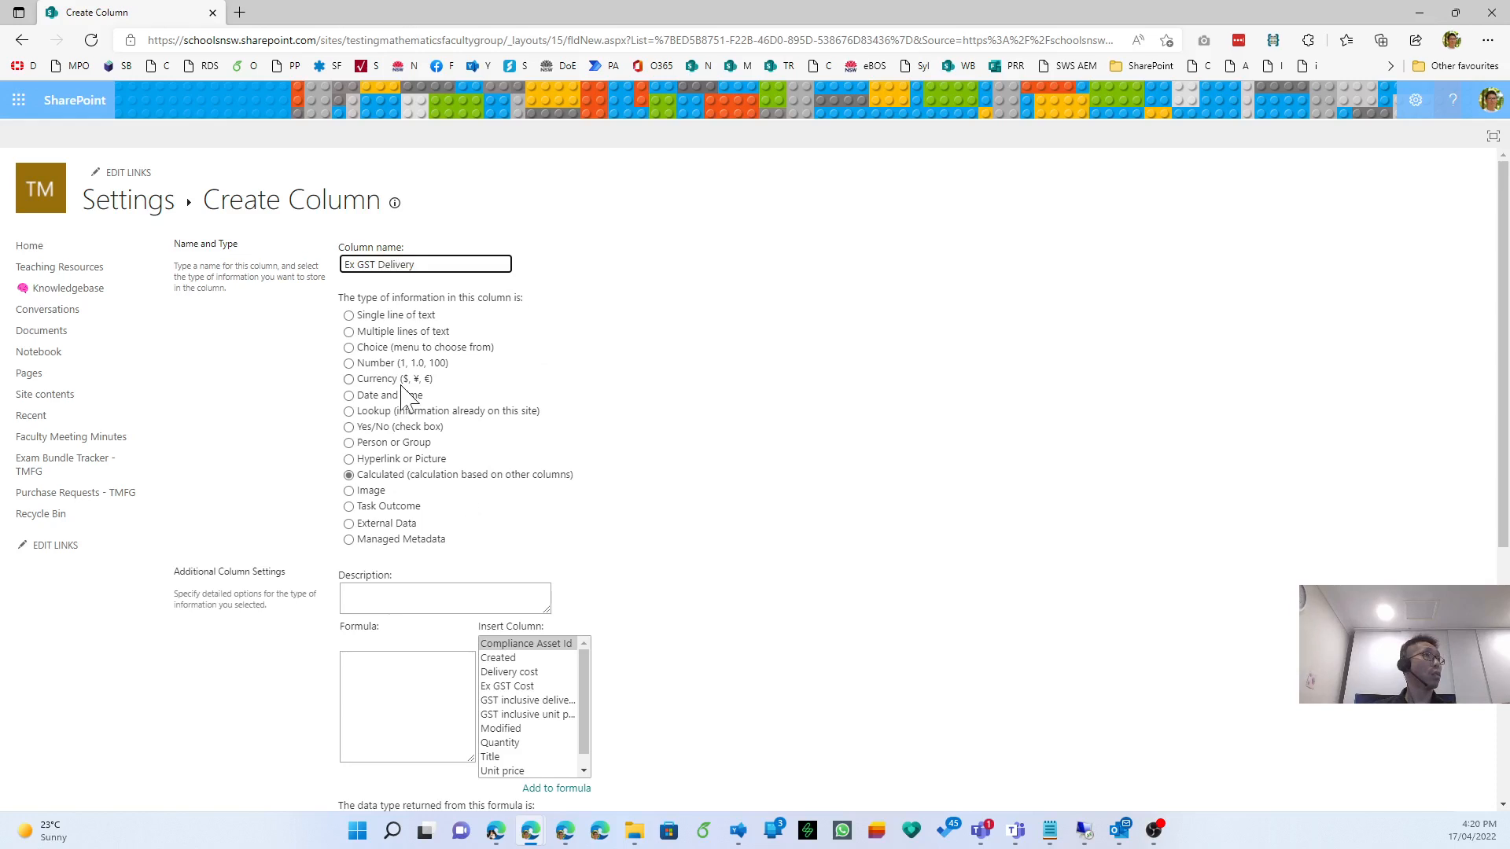
Enter the Ex GST Delivery formula =IF([GST inclusive delivery cost],([Delivery Cost]/11)*10,[Delivery Cost]).
scroll(609, 570, down, 3)
drag(585, 549, 584, 472)
click(420, 499)
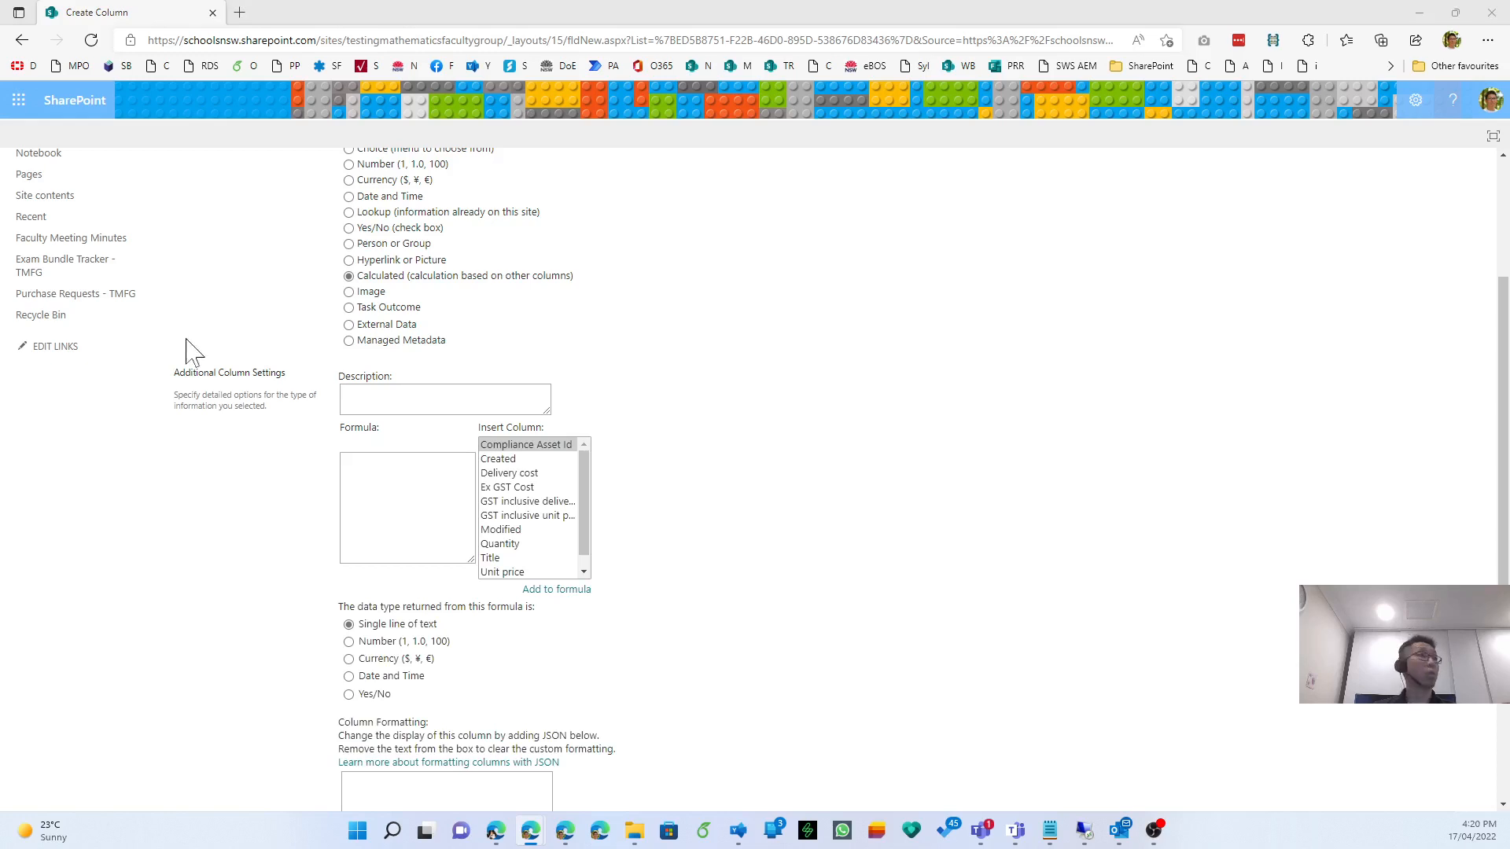
click(417, 500)
text(=IF([GST inclusive delivery cost],([Delivery Cost]/11)*10,[Delivery Cost]))
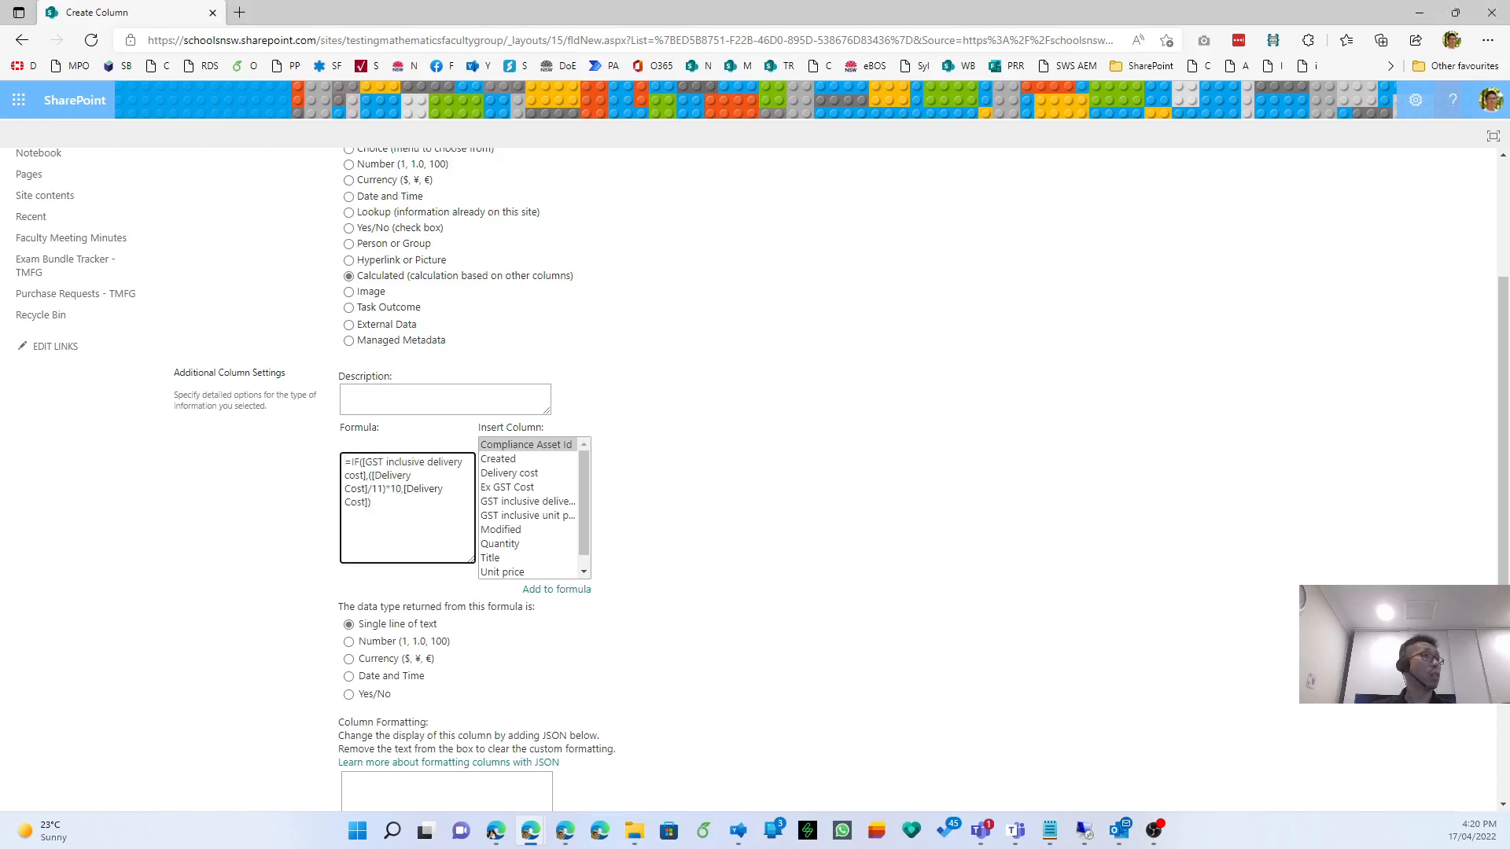
Review the delivery formula's parts: the GST inclusive condition, the GST-inclusive calculation and the alternative result.
drag(363, 463, 367, 476)
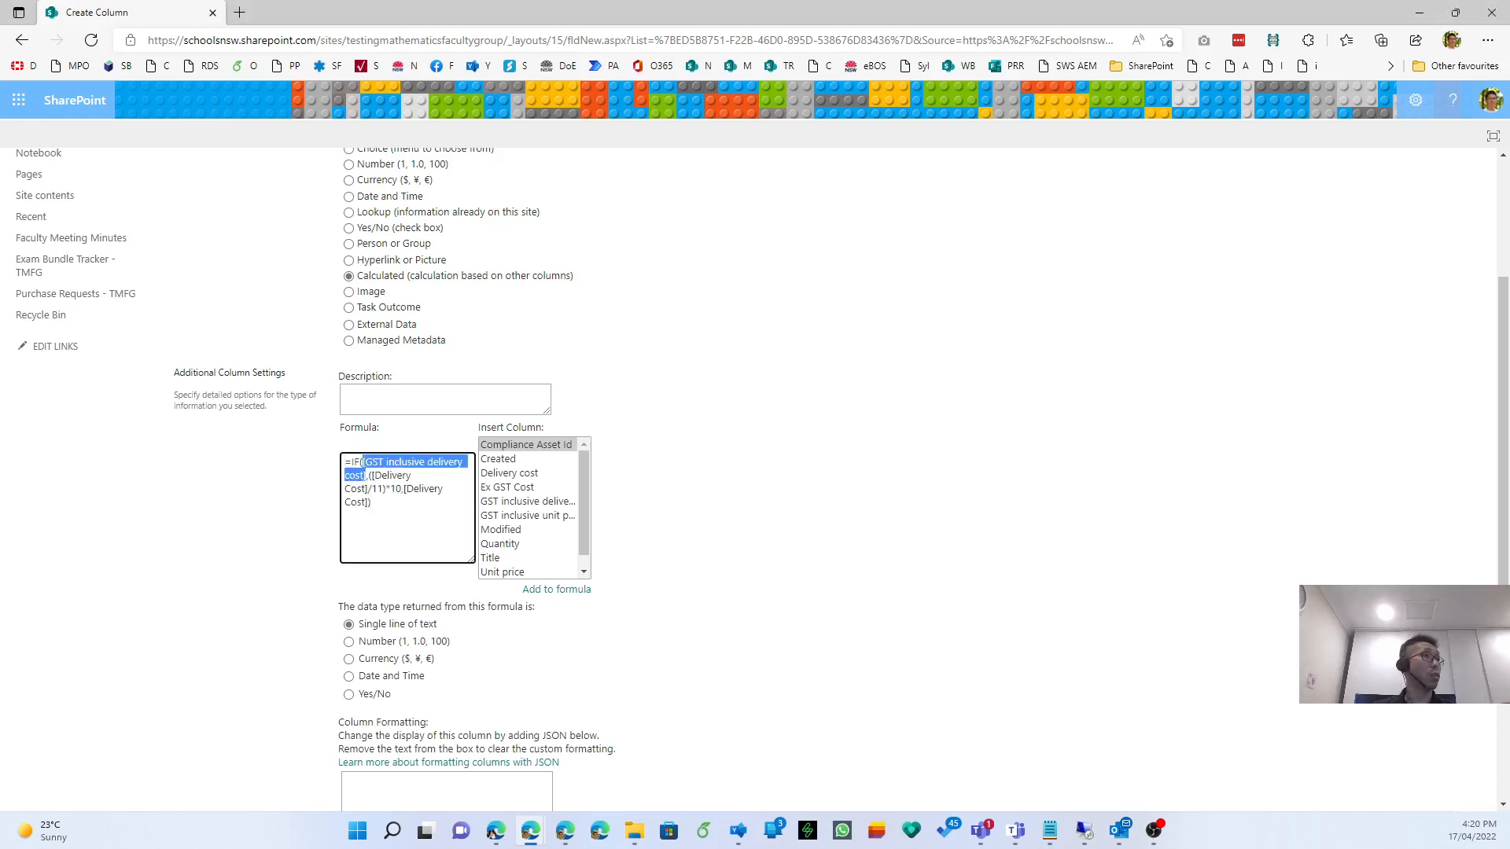
click(367, 475)
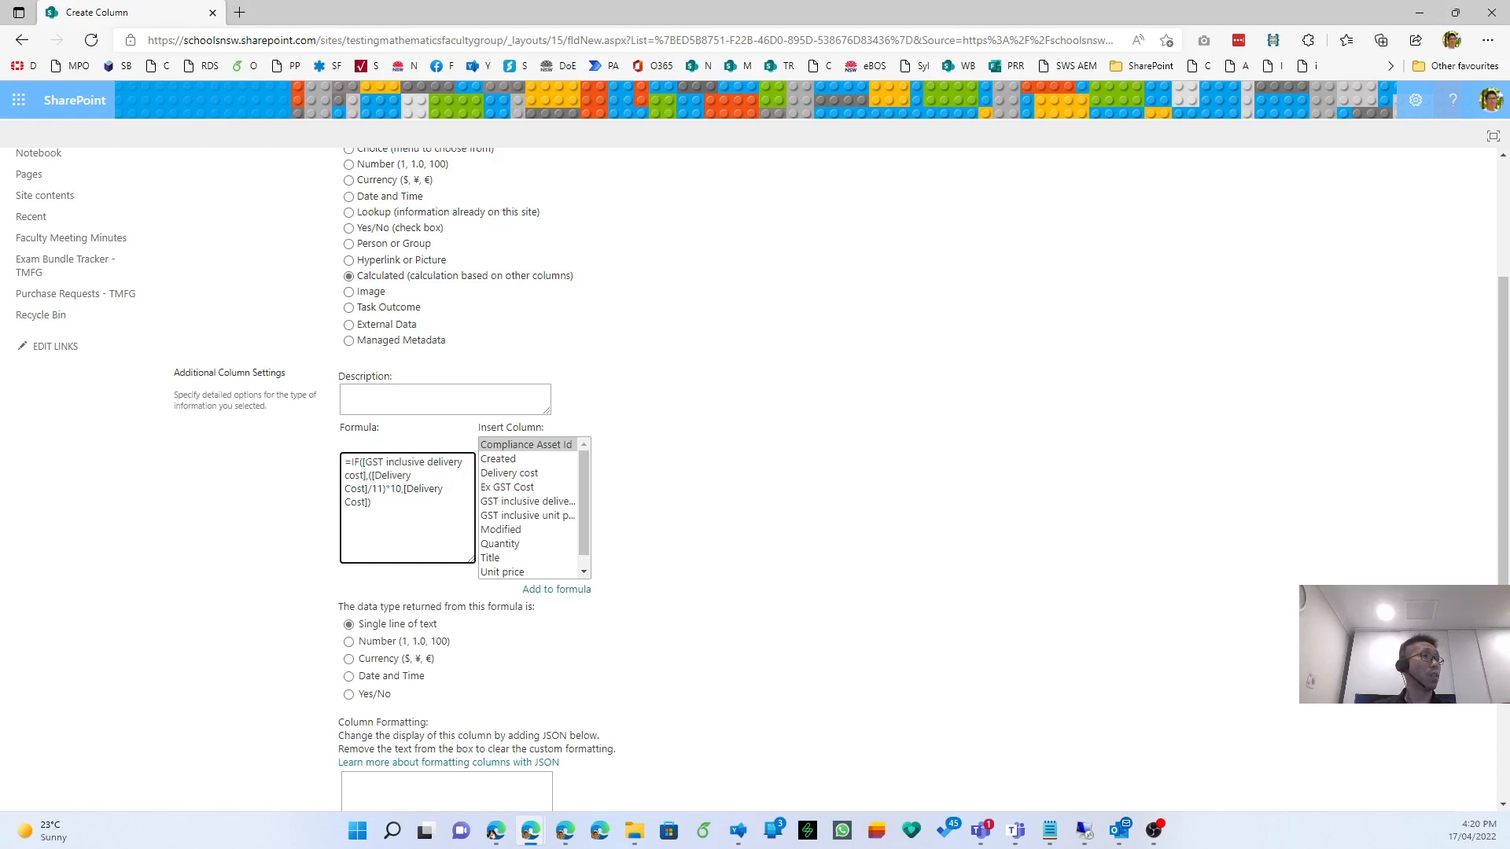
drag(372, 475, 368, 488)
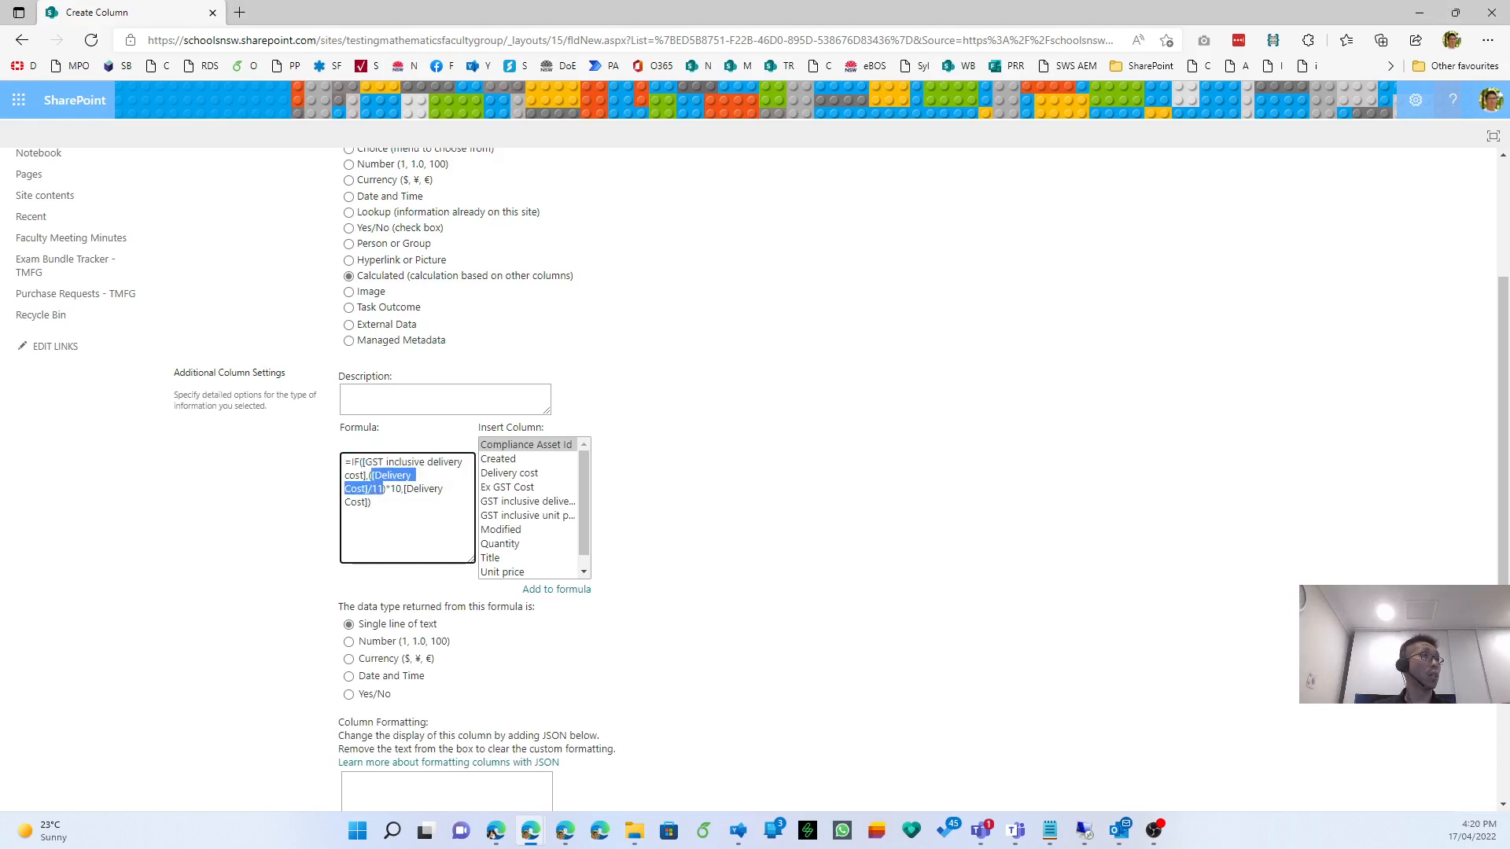
click(388, 488)
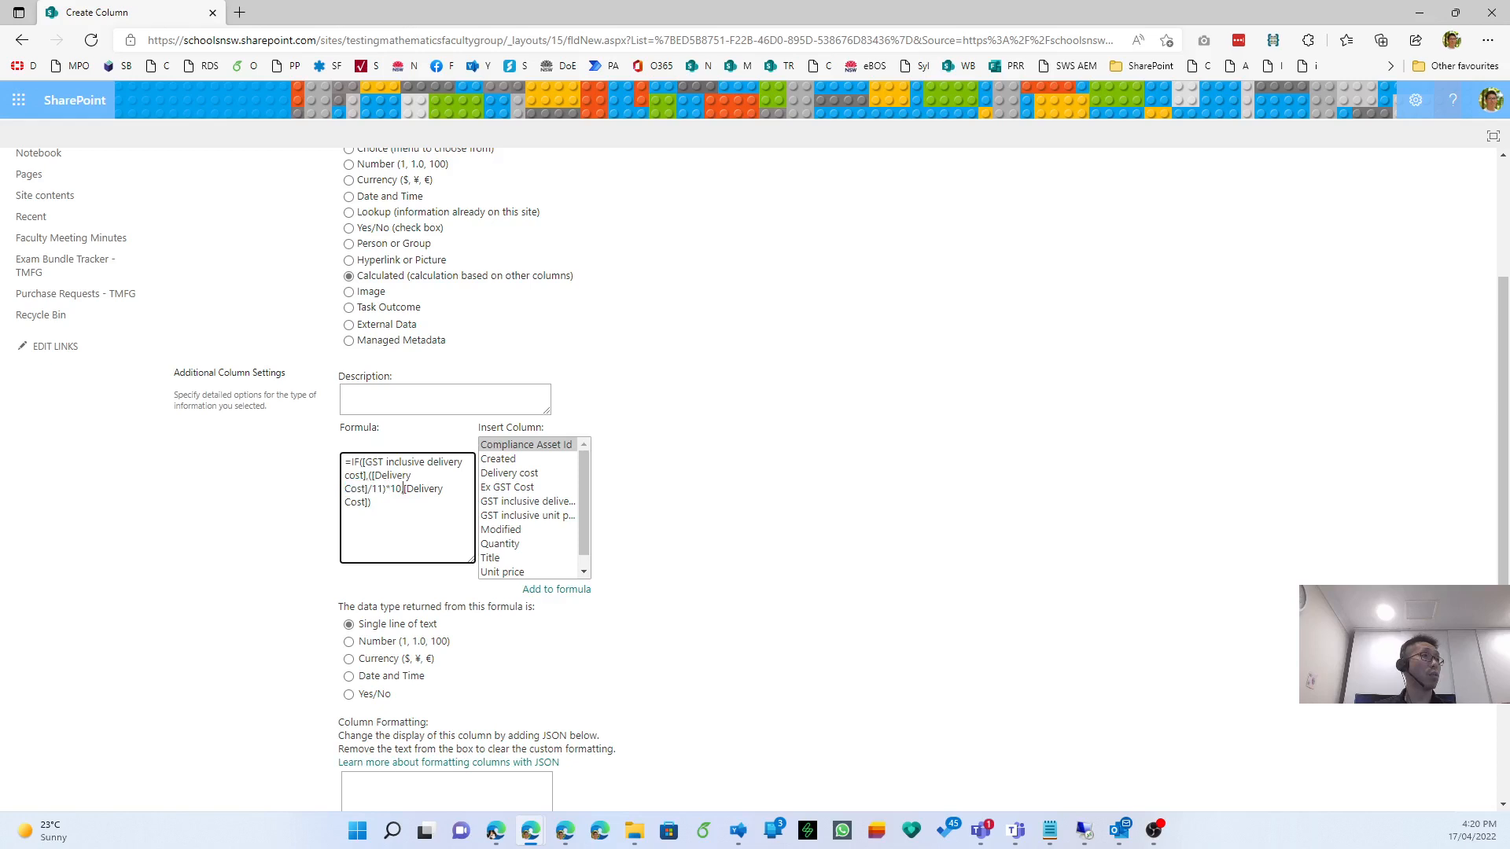
key(shift+Down)
click(372, 504)
Set the formula's returned data type to Currency and save the Ex GST Delivery column.
click(368, 660)
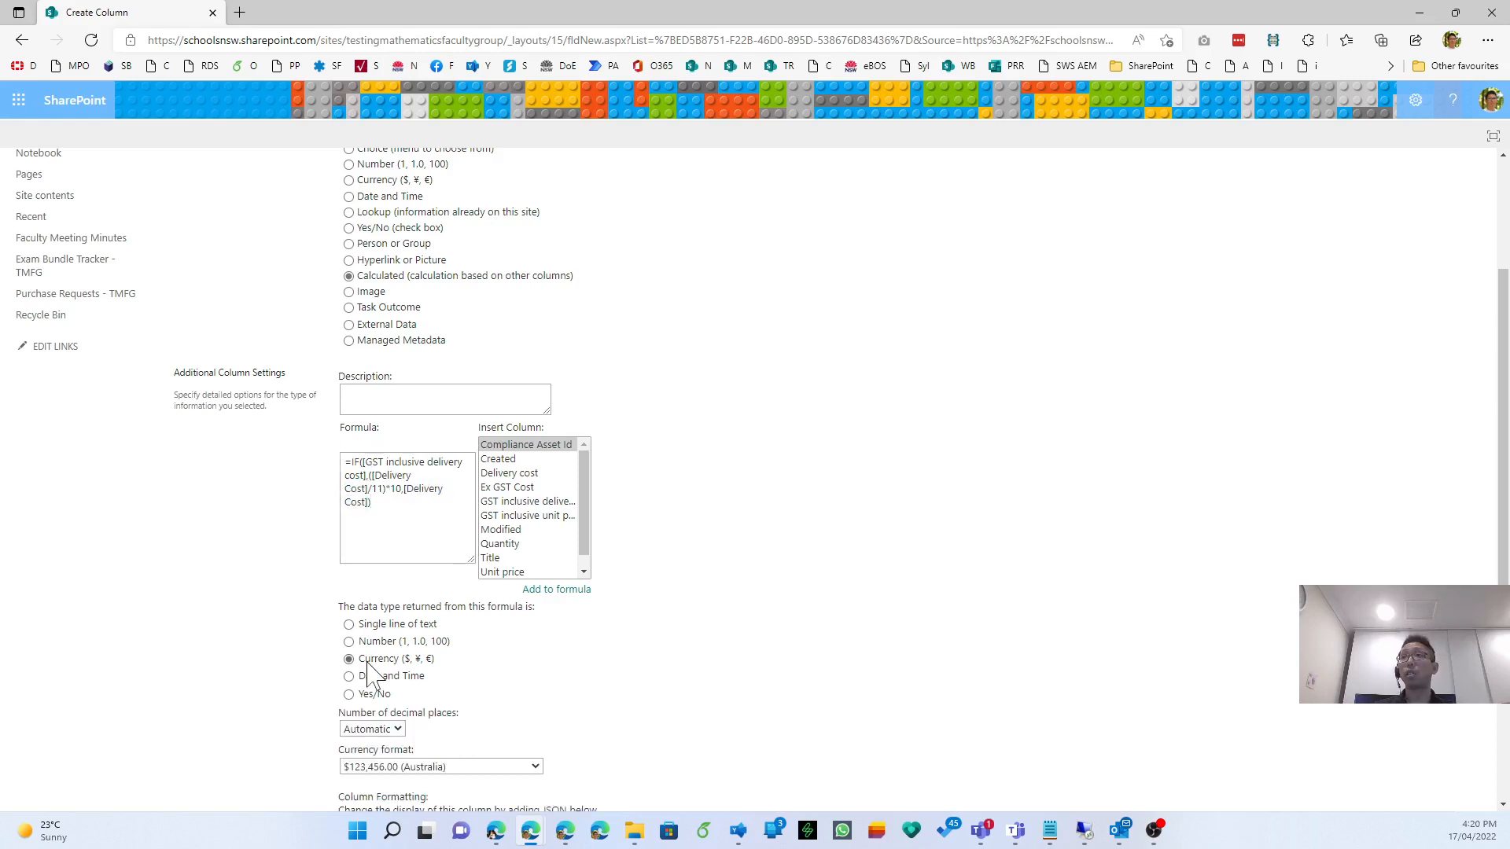
scroll(758, 681, down, 4)
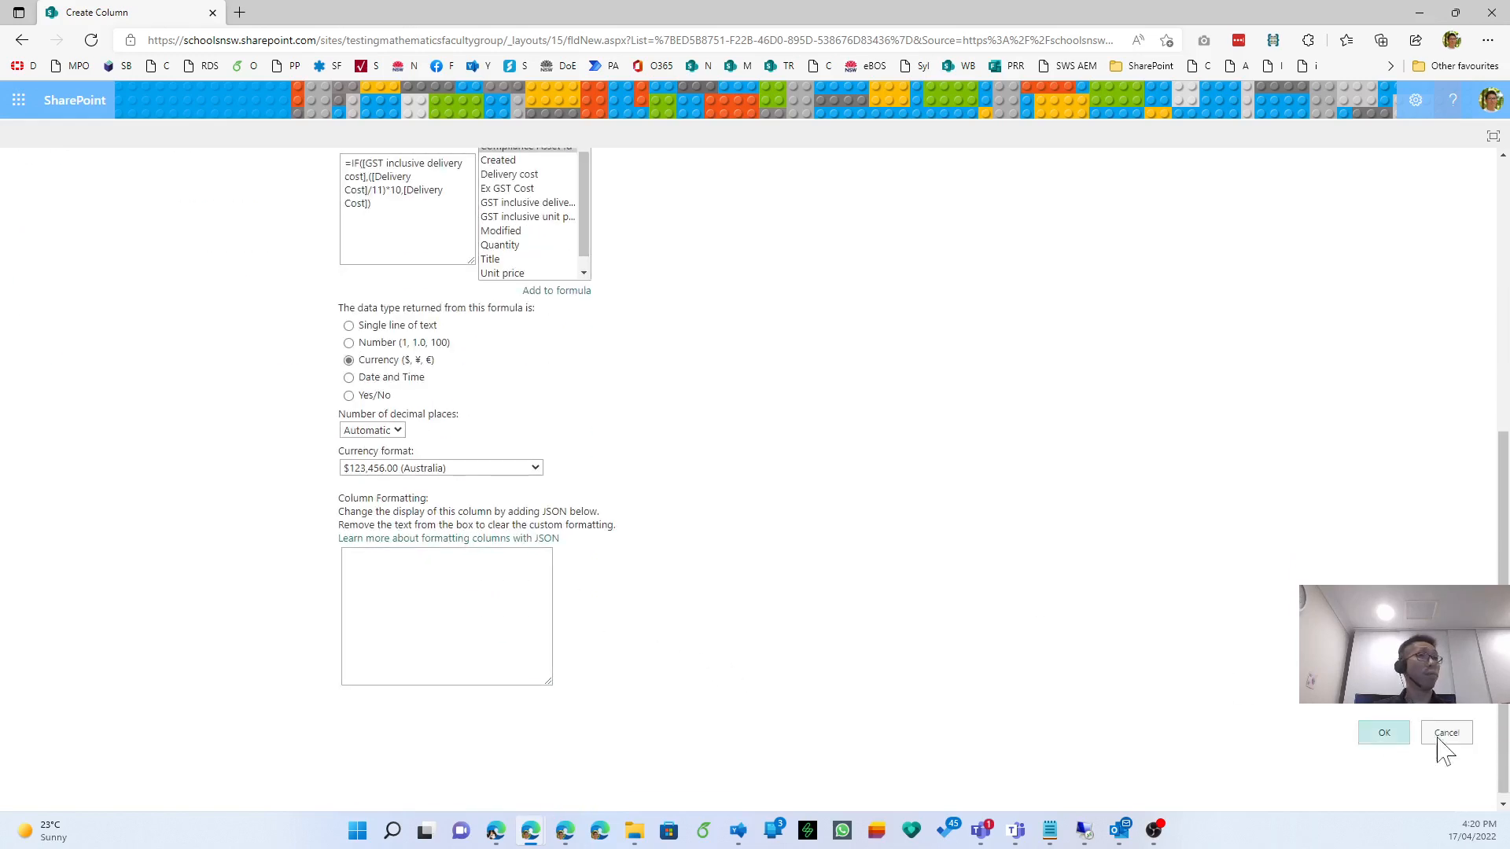
click(1375, 739)
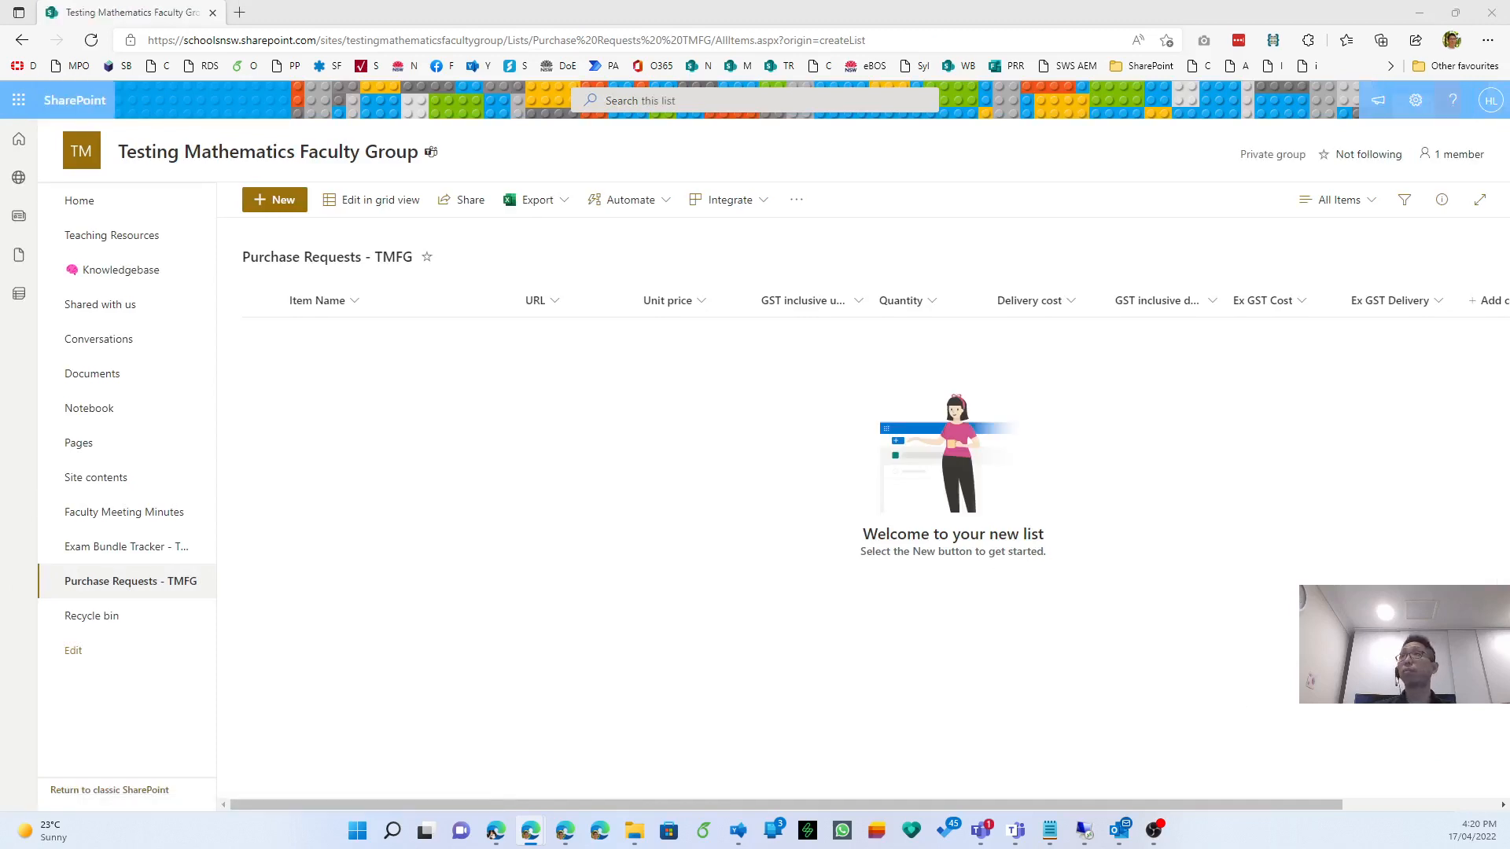
Start a new Currency column in the purchase requests list and name it GST Item.
click(1358, 805)
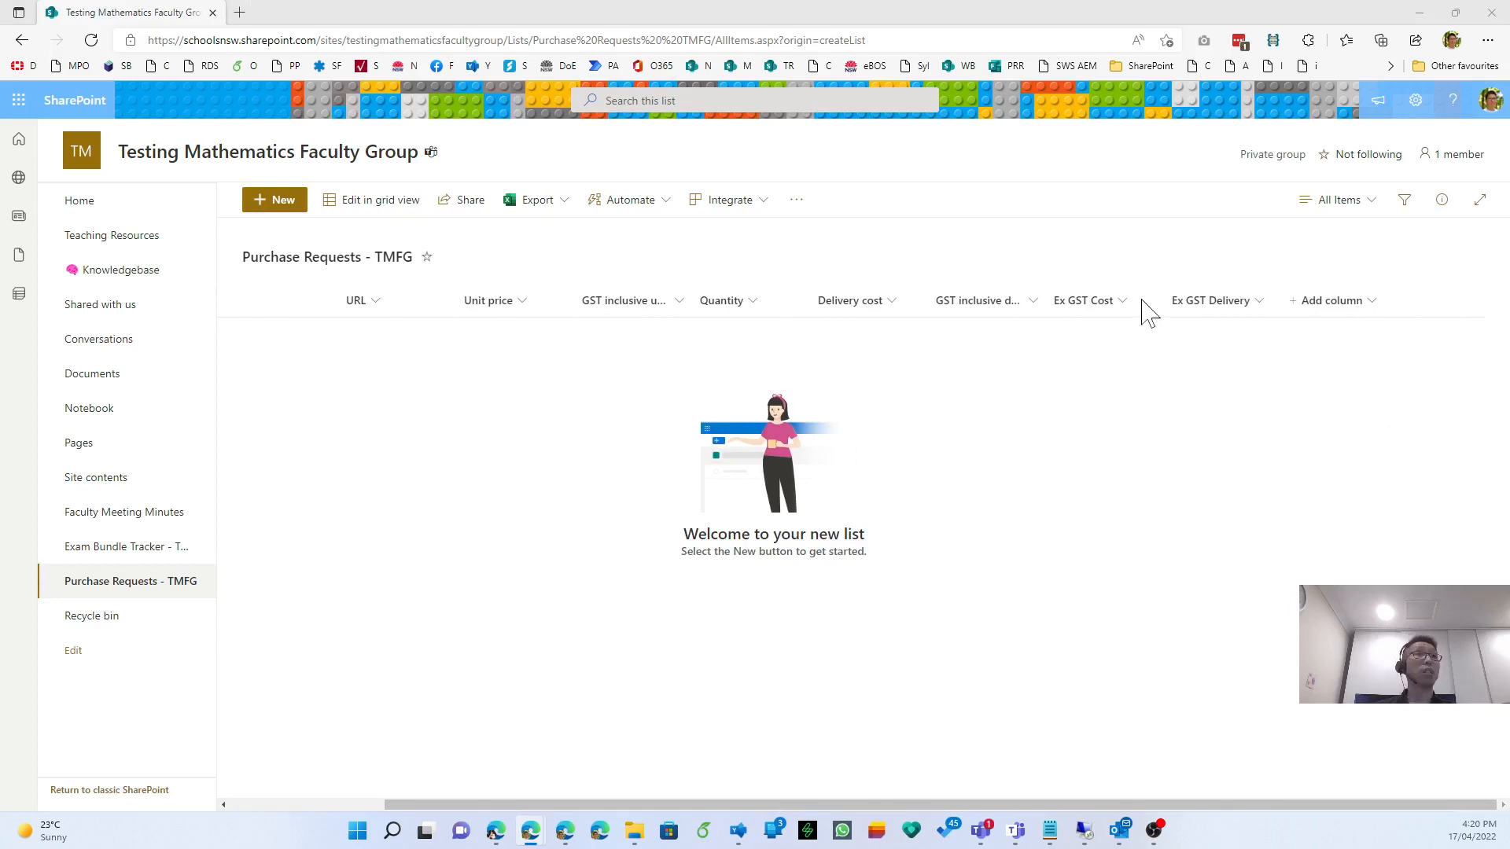
click(1329, 301)
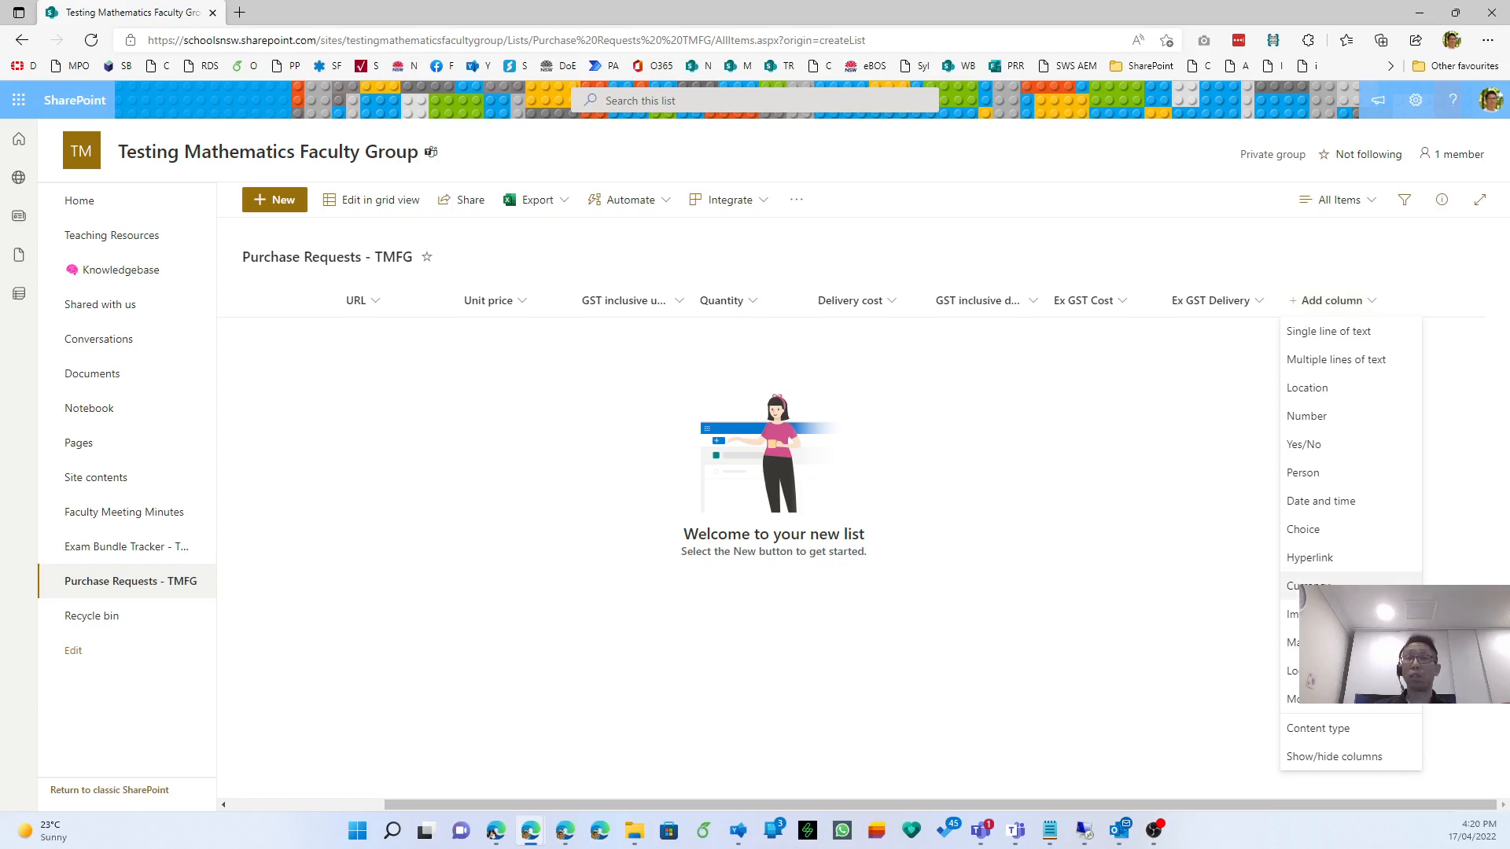
click(1293, 586)
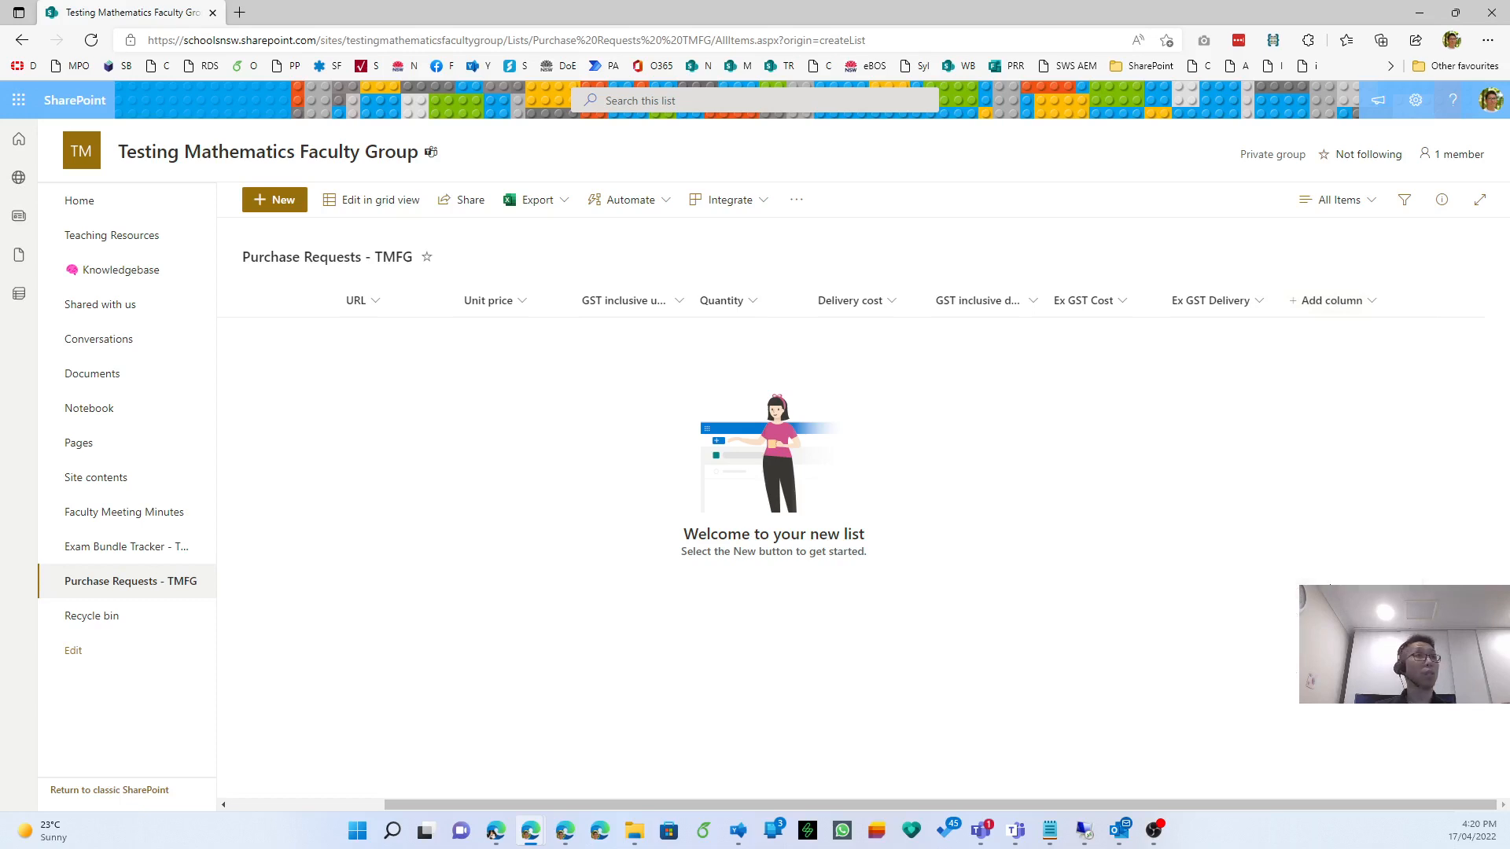
click(1305, 551)
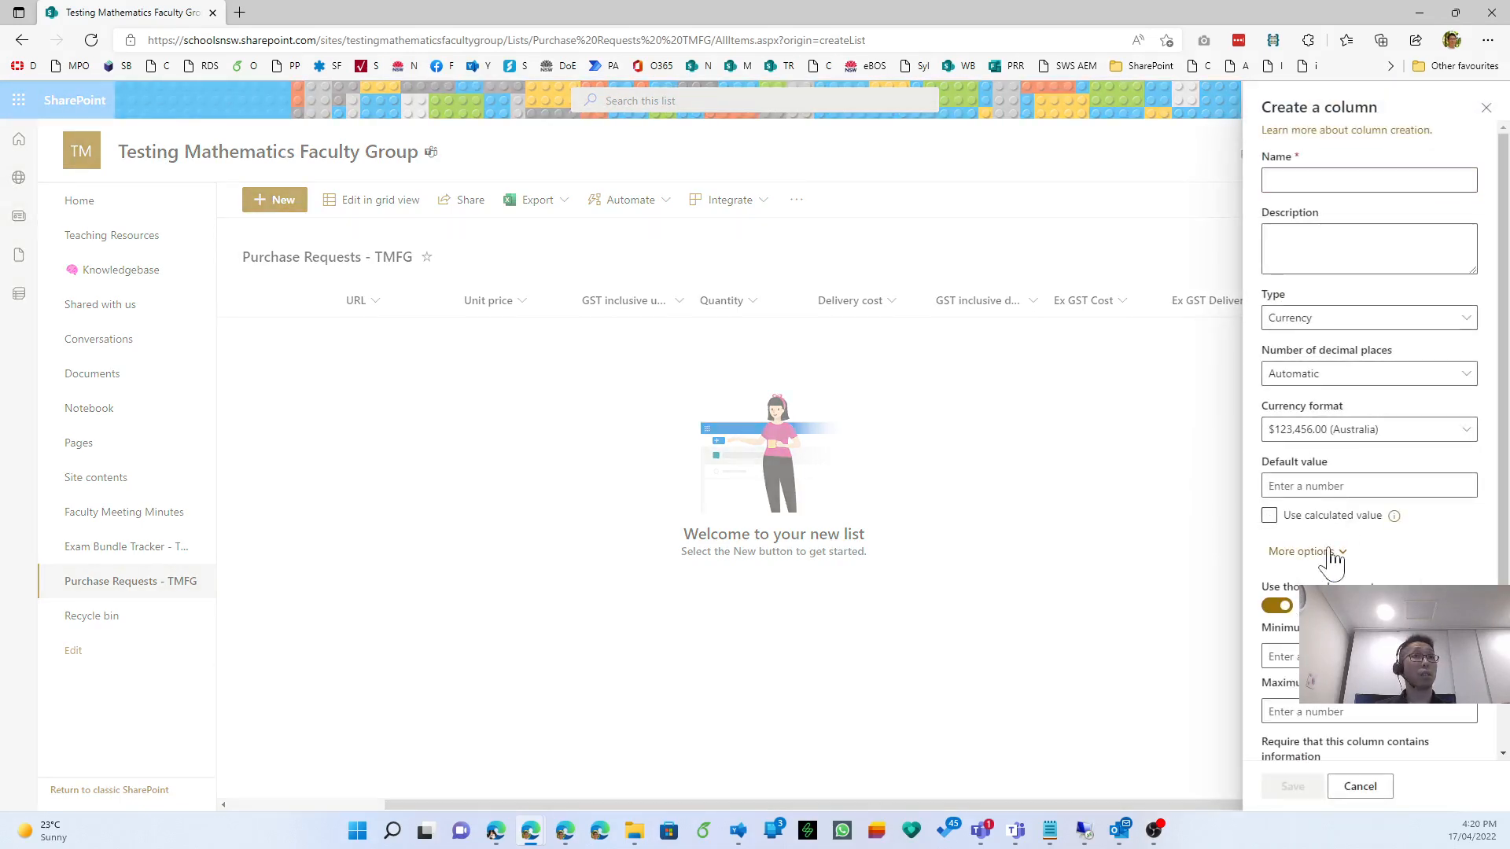
scroll(1329, 562, down, 2)
scroll(1329, 732, up, 3)
click(1360, 180)
text(GST )
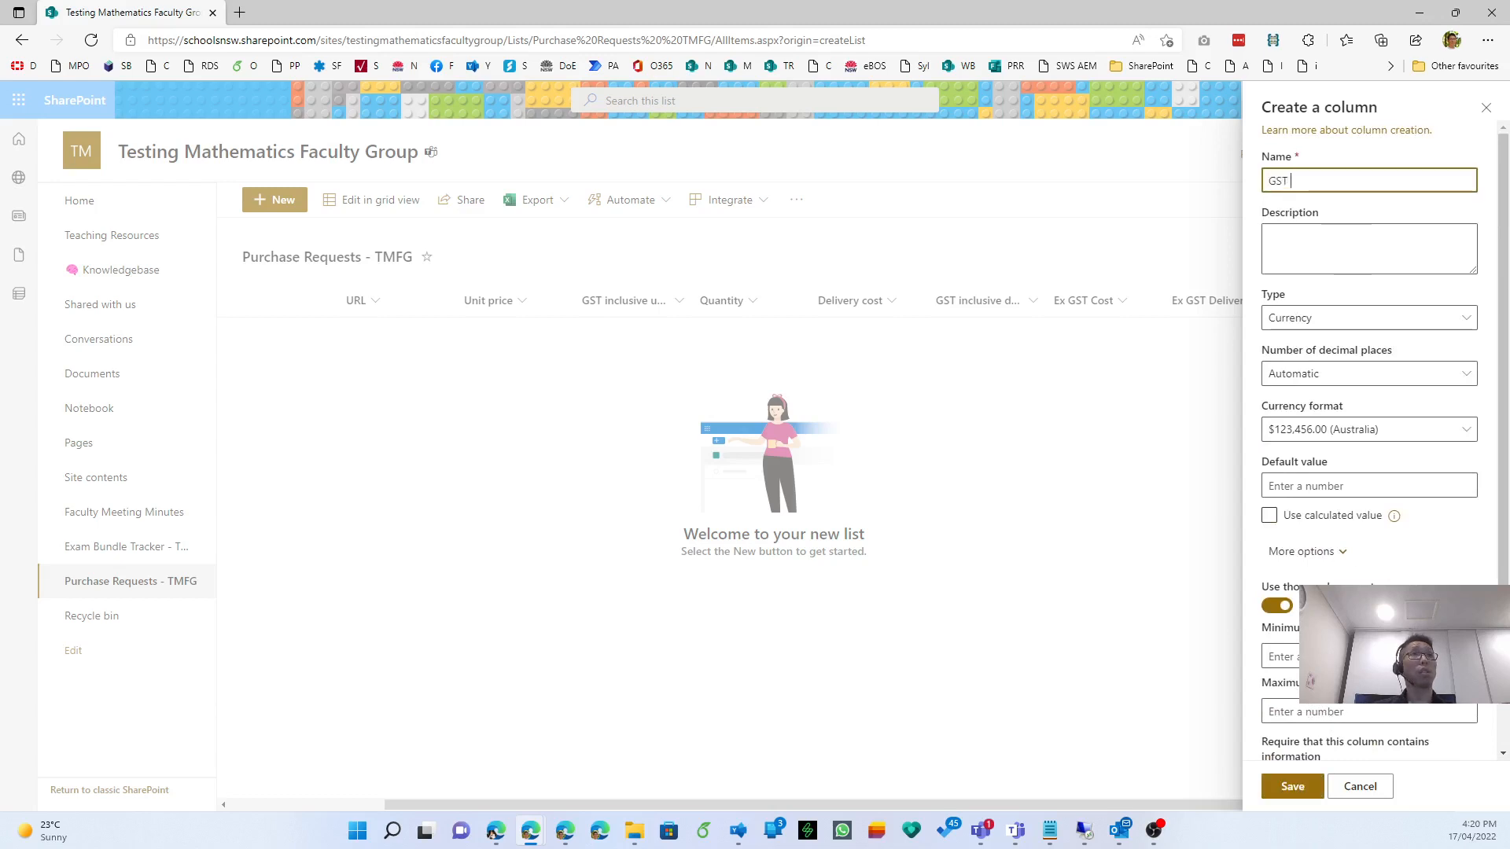
text(Item)
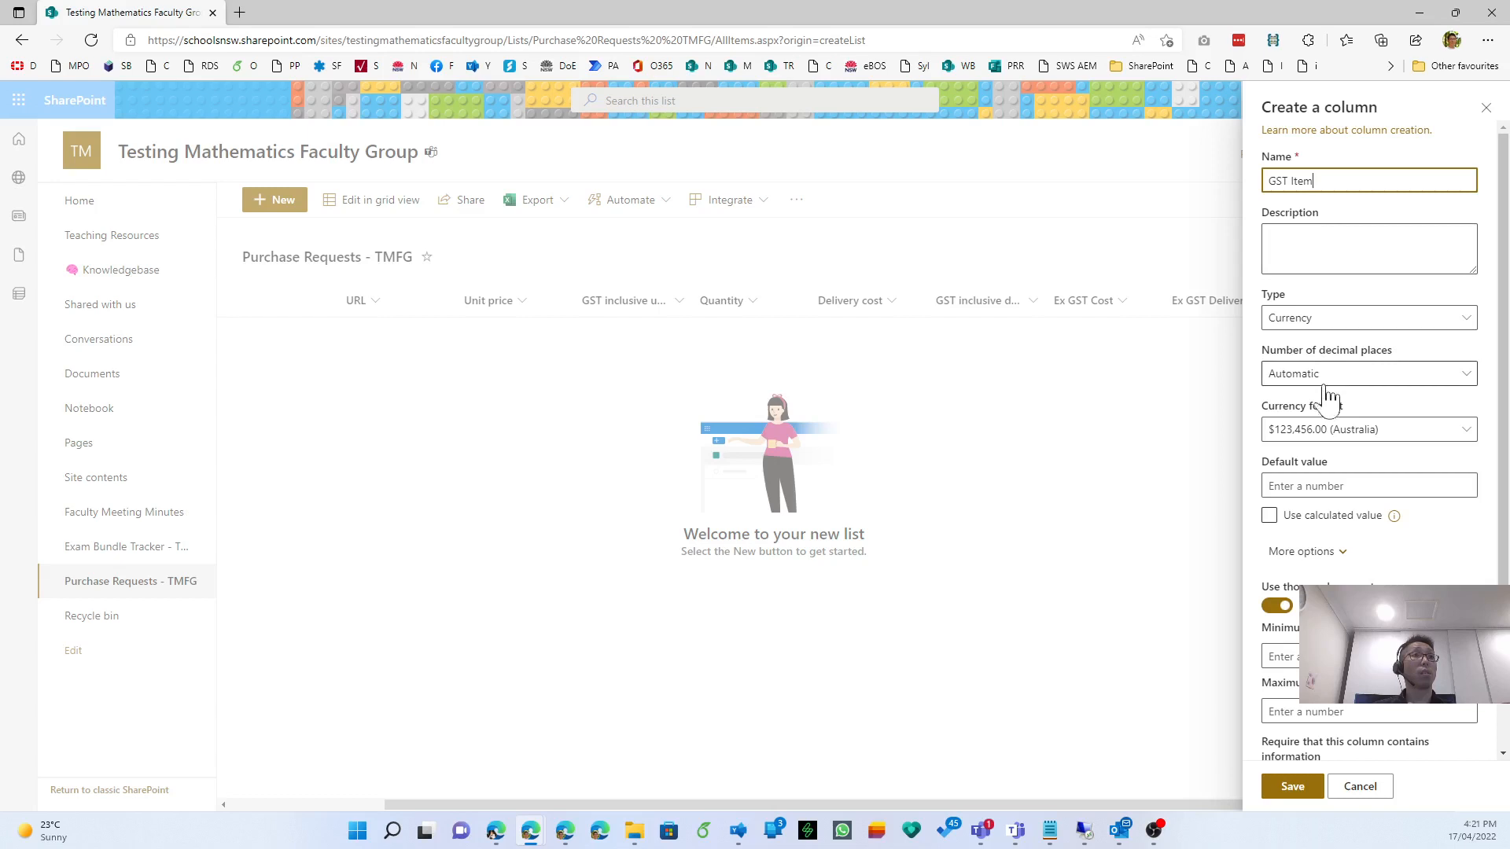
Use a calculated default value for GST Item with the formula =IF([GST inclusive unit price],([Unit price]/11)*Quantity,([Unit price]/10)*Quantity).
click(1330, 516)
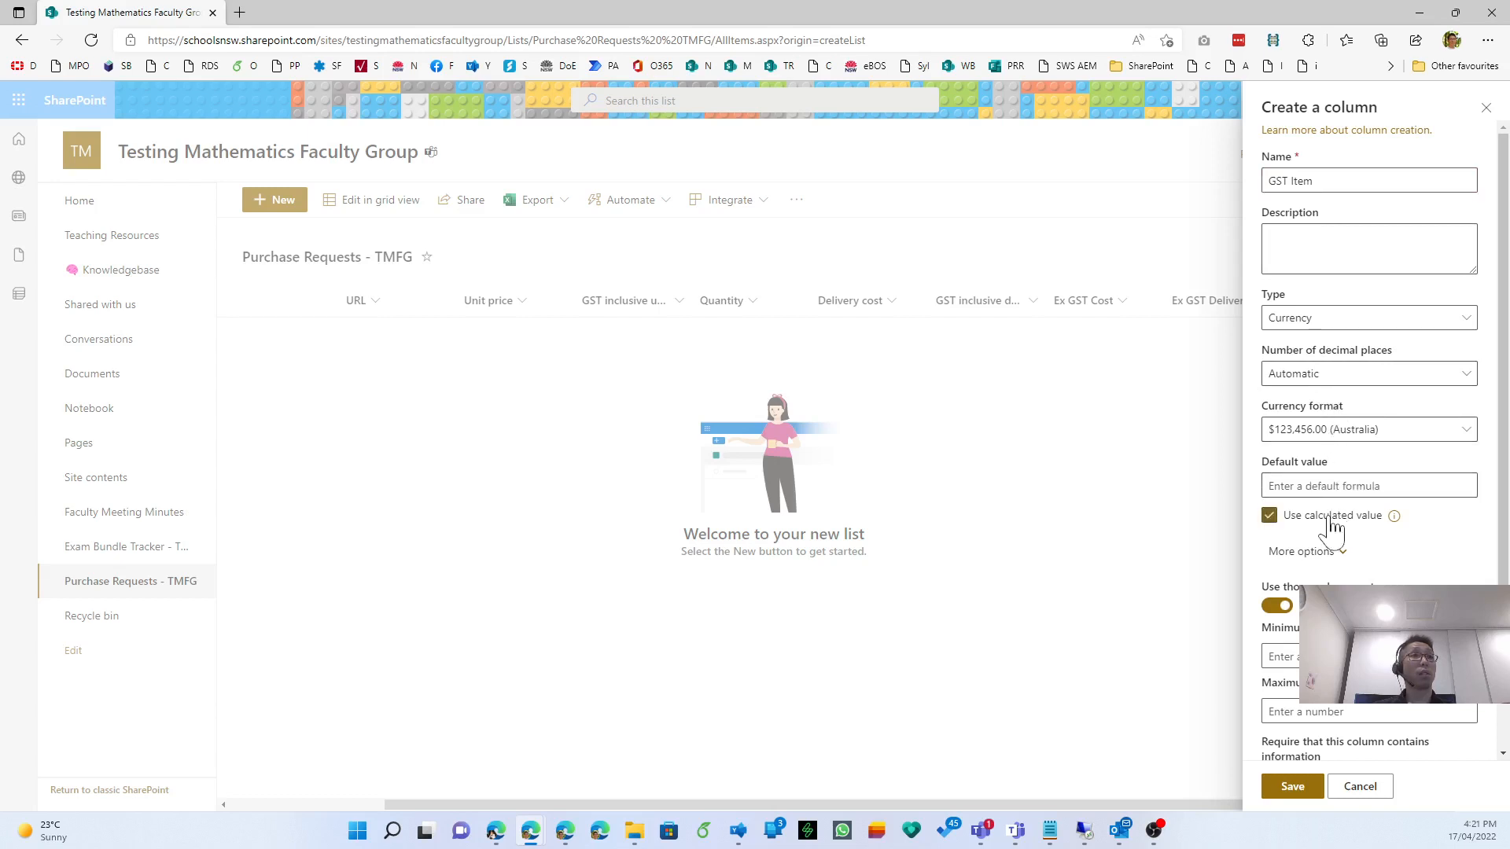
click(1345, 494)
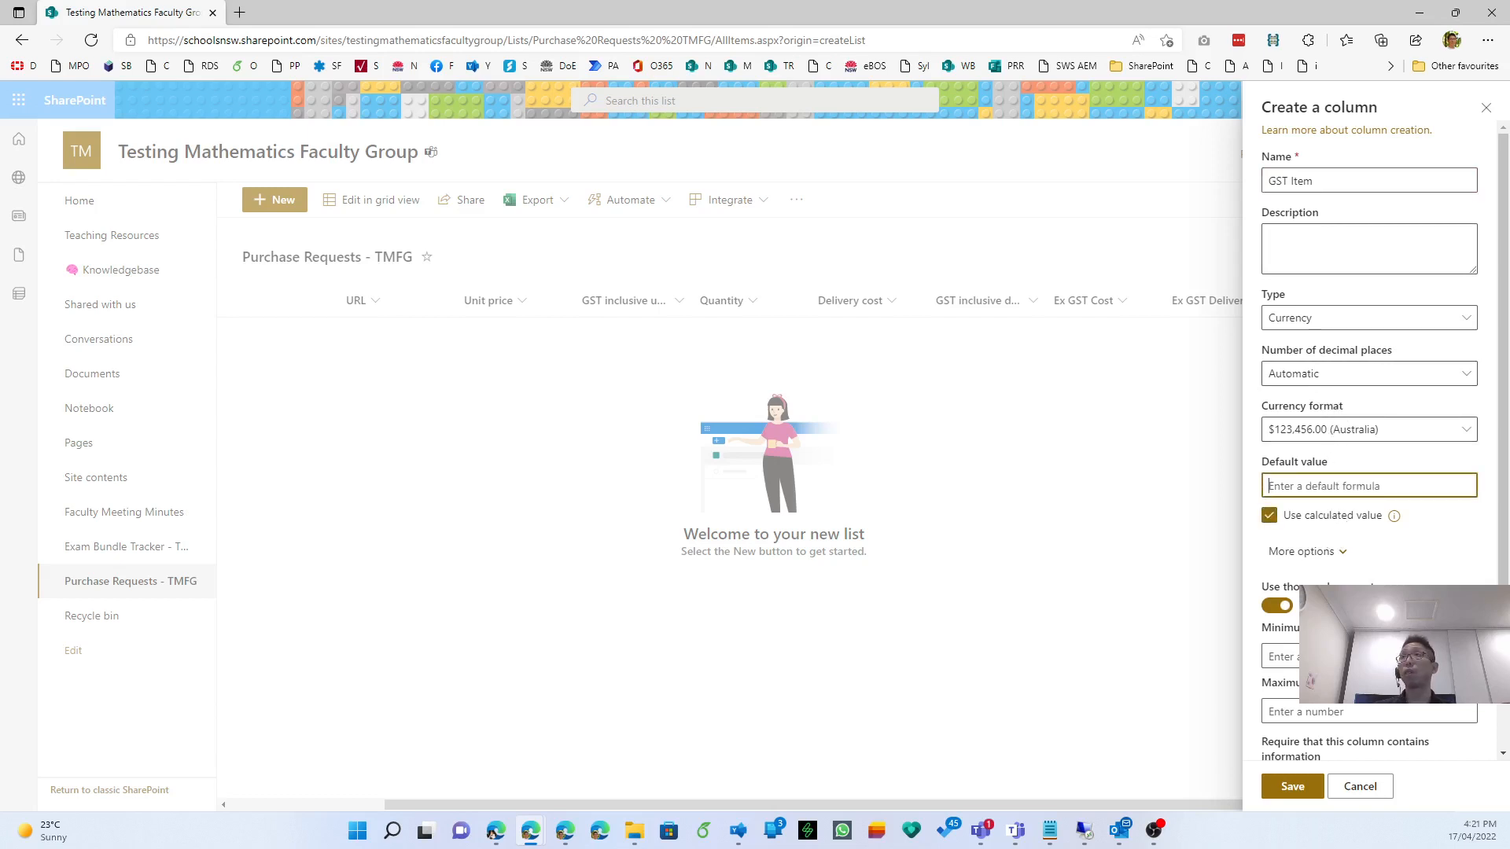
key(alt+Tab)
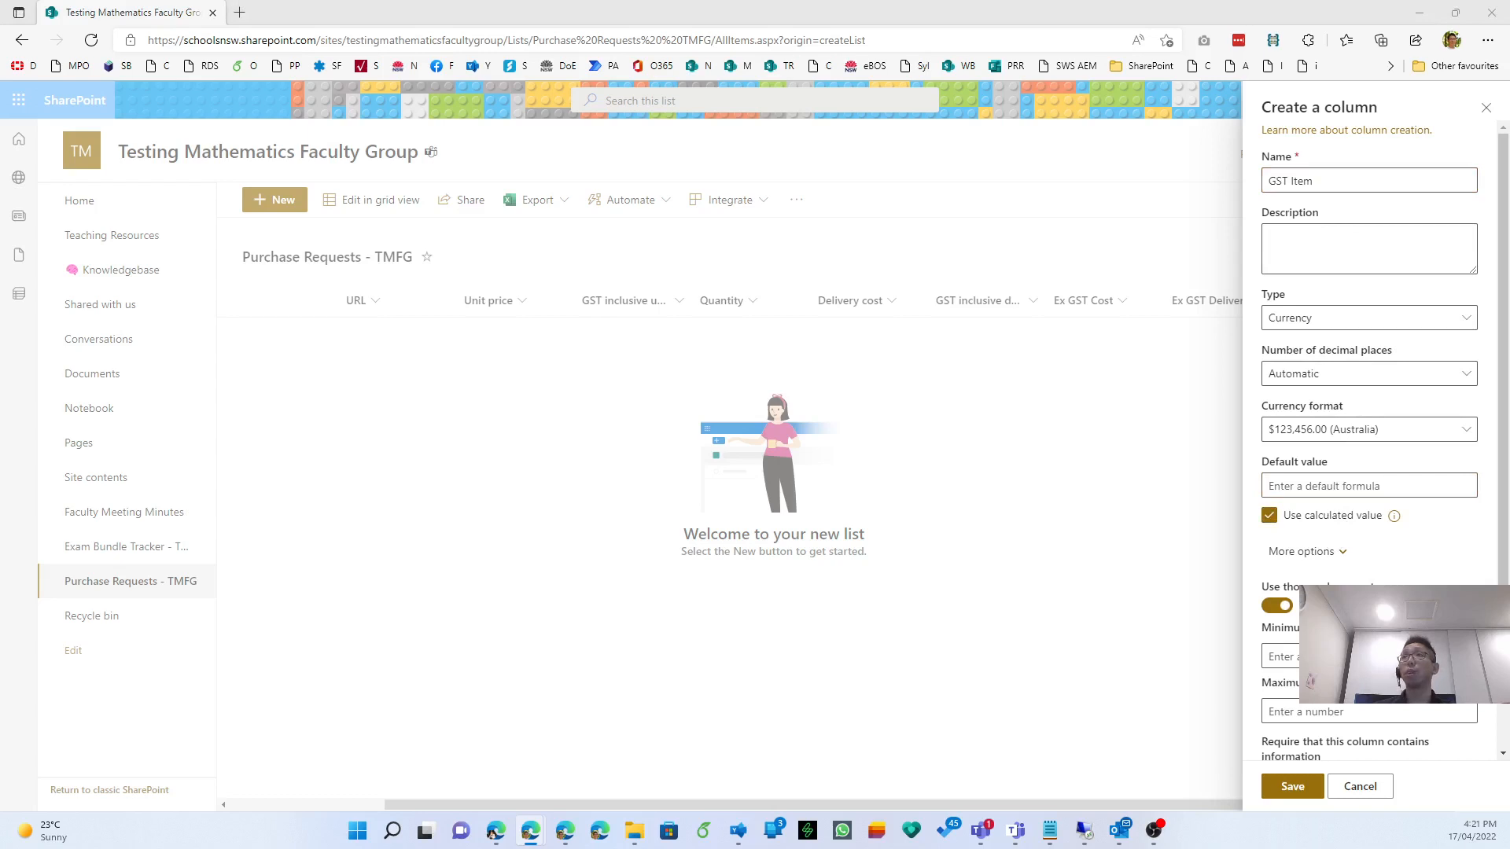
key(alt+Tab)
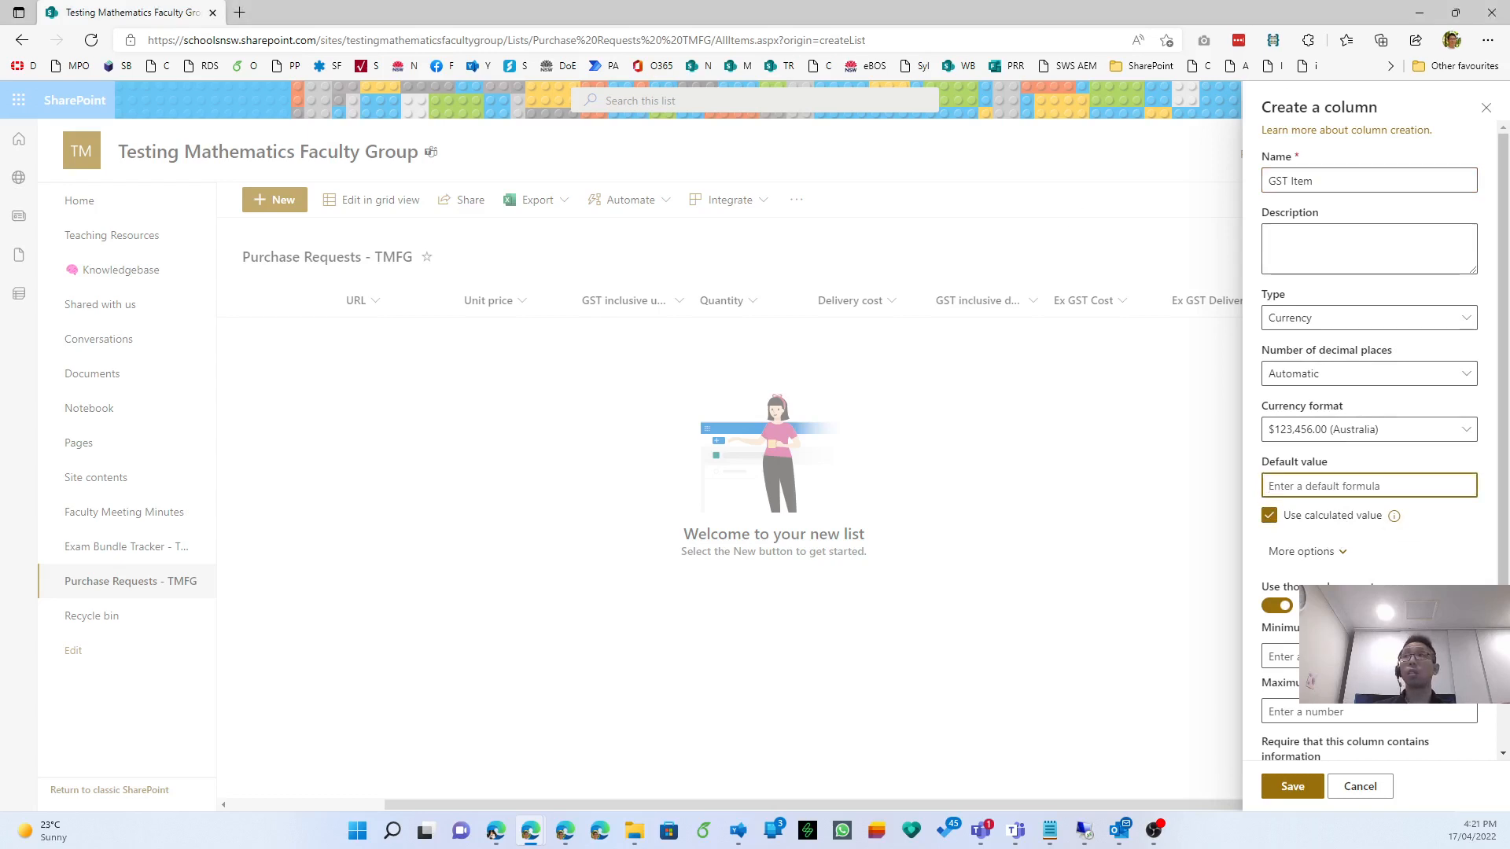
key(ctrl+v)
Examine the GST Item default formula, checking its condition, the divide-by-11 result and the divide-by-10 alternative.
drag(1471, 486, 1179, 489)
key(ctrl+c)
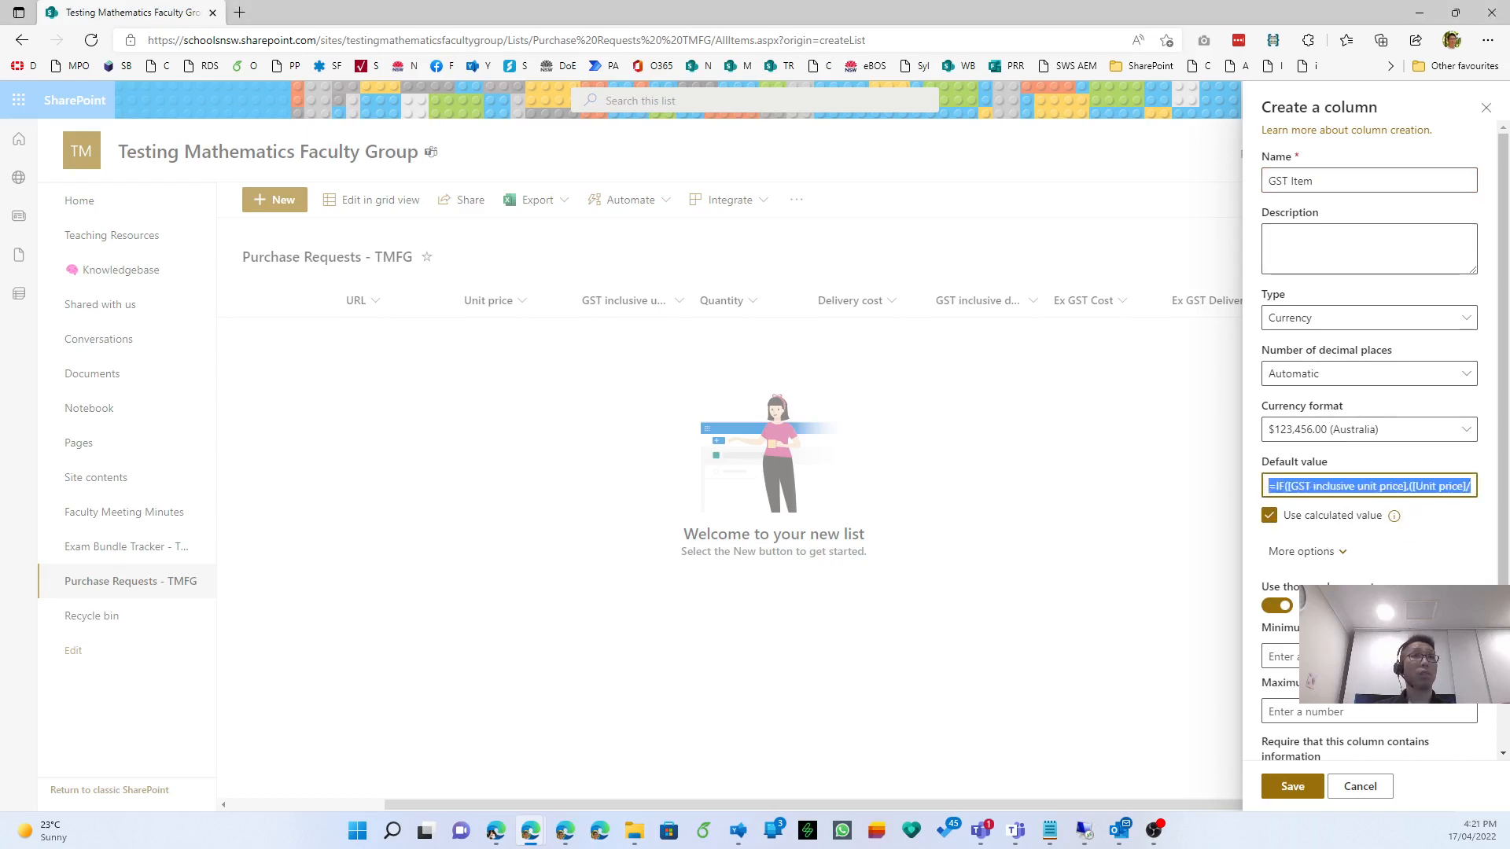
click(1343, 486)
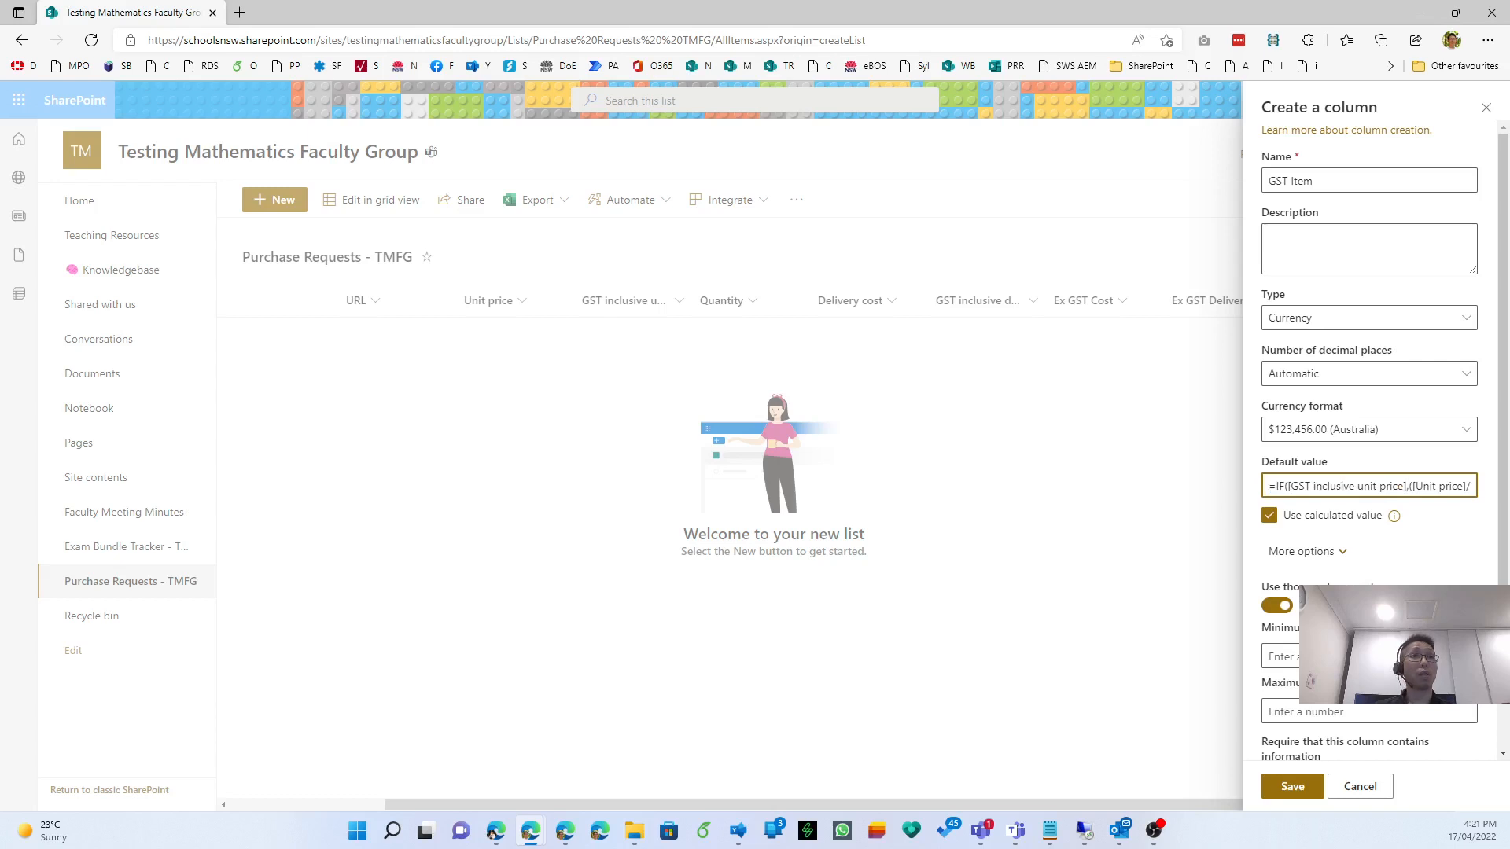
drag(1409, 486, 1467, 486)
click(1297, 486)
click(1345, 485)
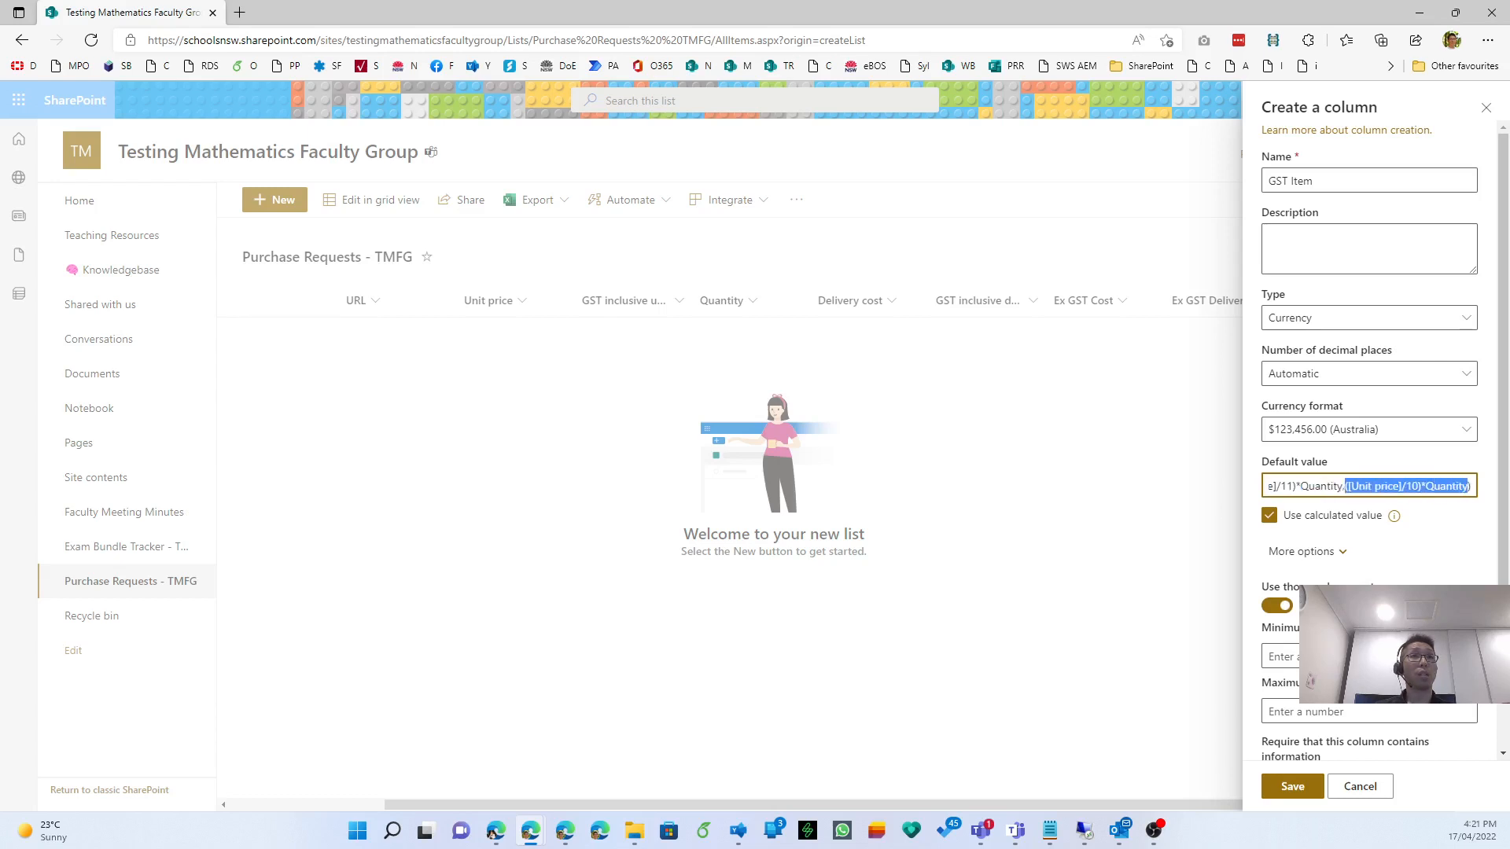
Try to save the GST Item Currency column with its calculated default formula, and check the available column types.
click(1446, 485)
scroll(1339, 650, down, 3)
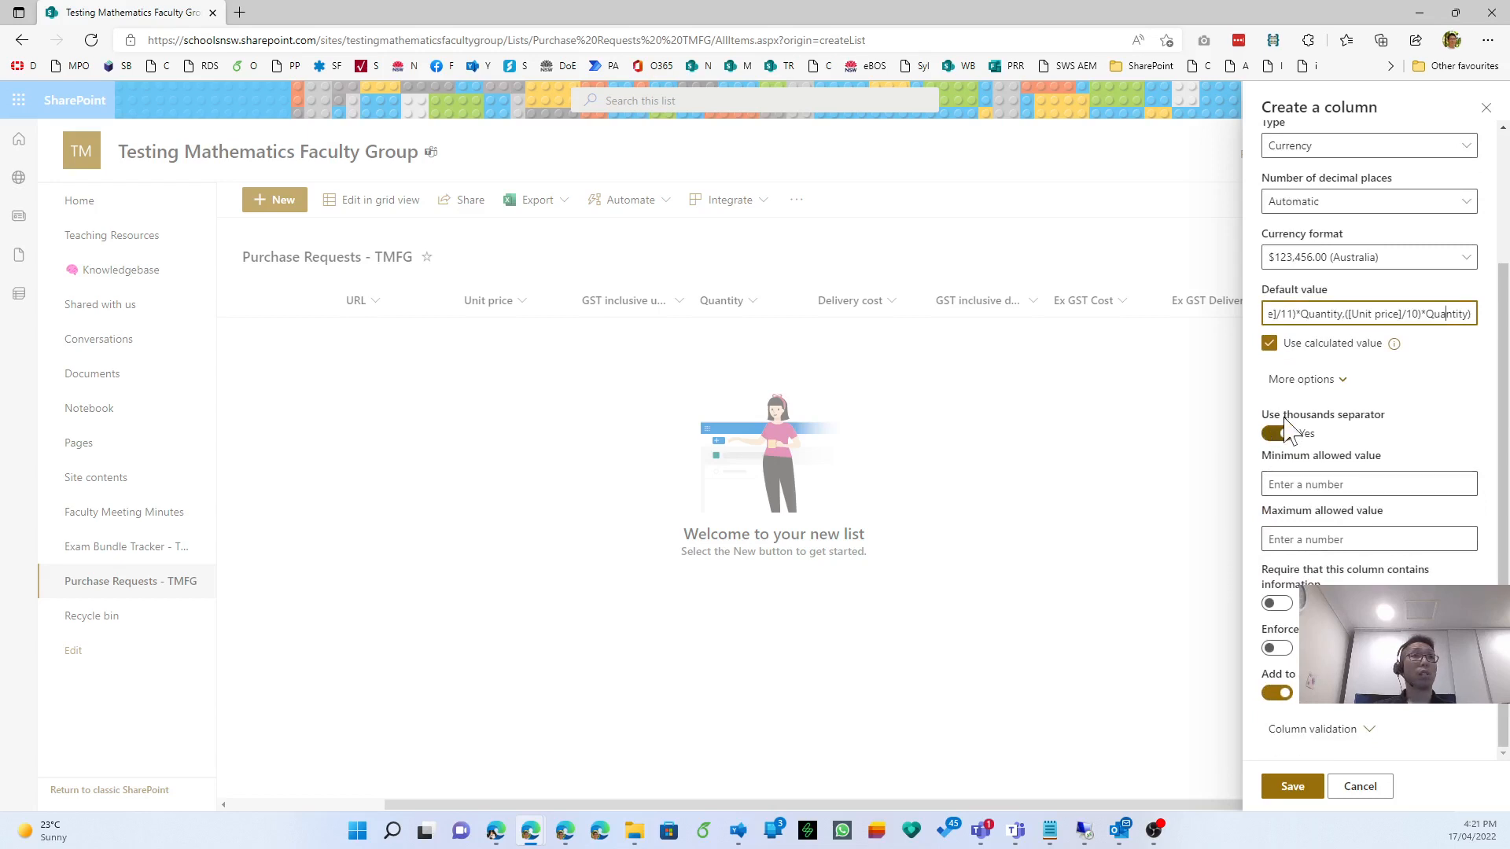
click(1293, 786)
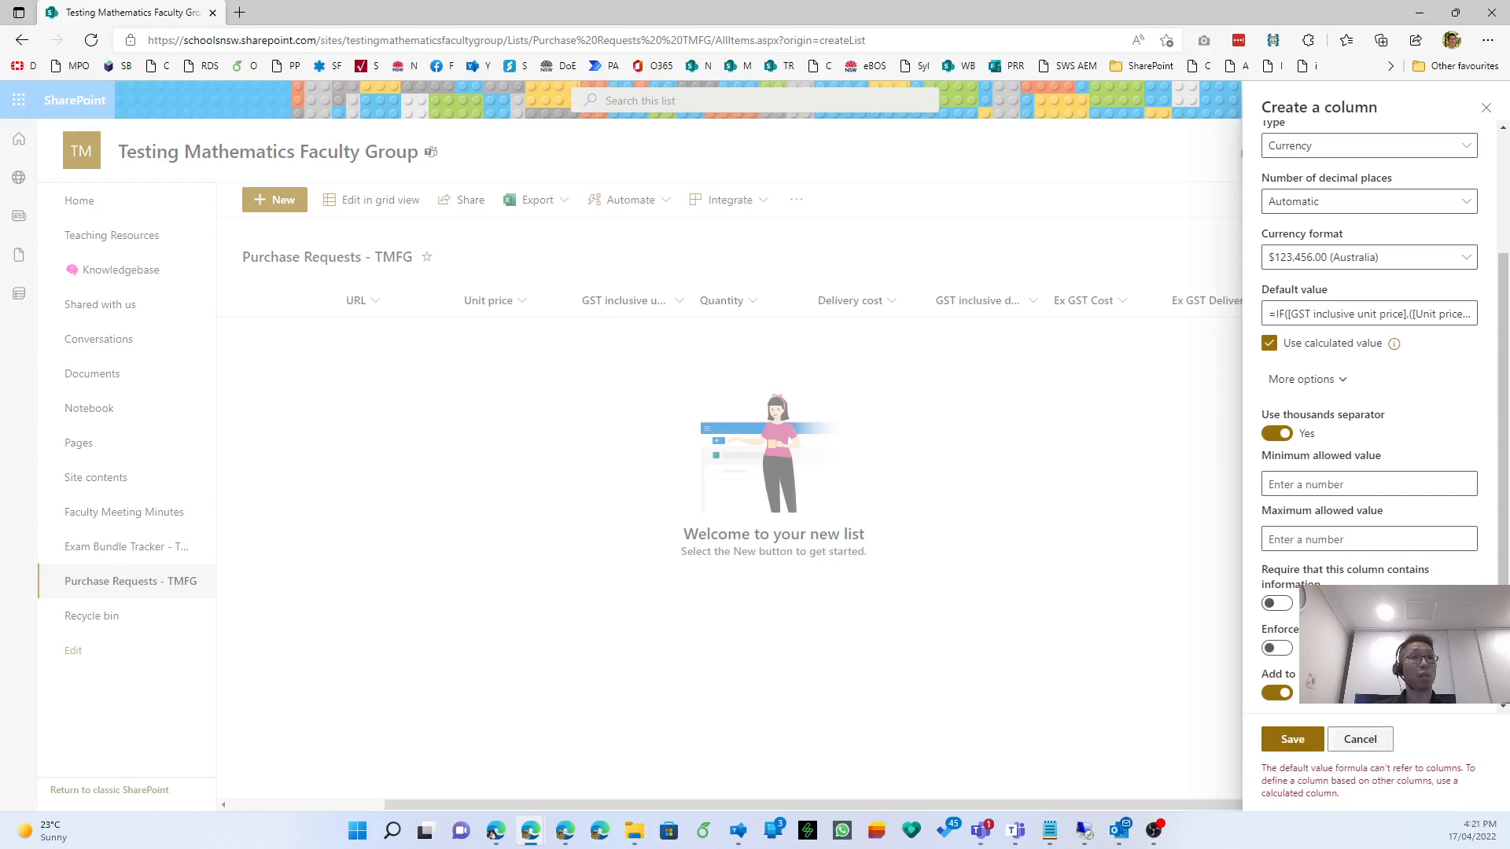
scroll(1365, 212, up, 3)
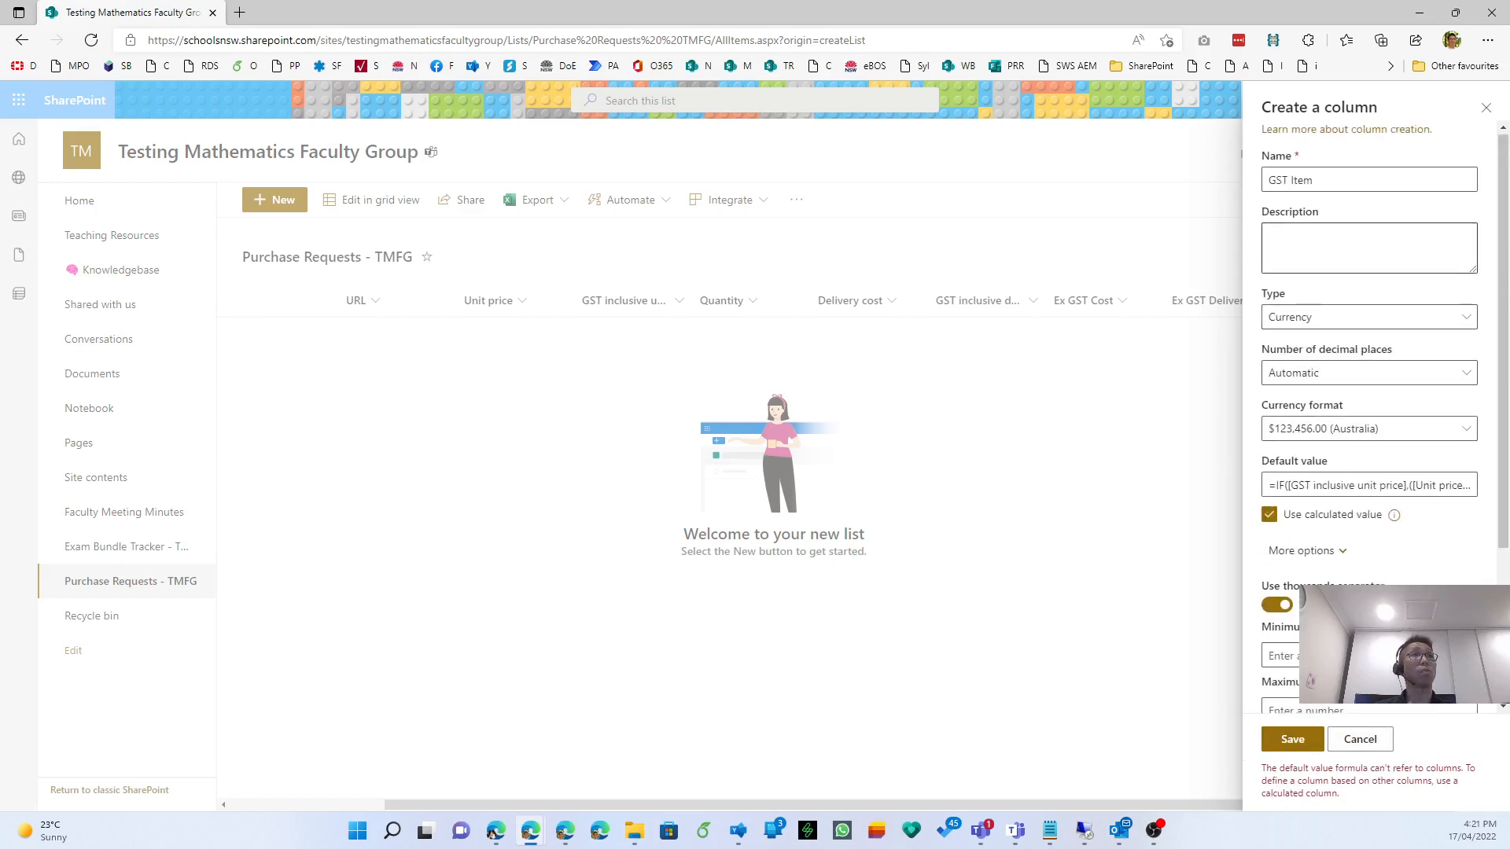
click(1375, 328)
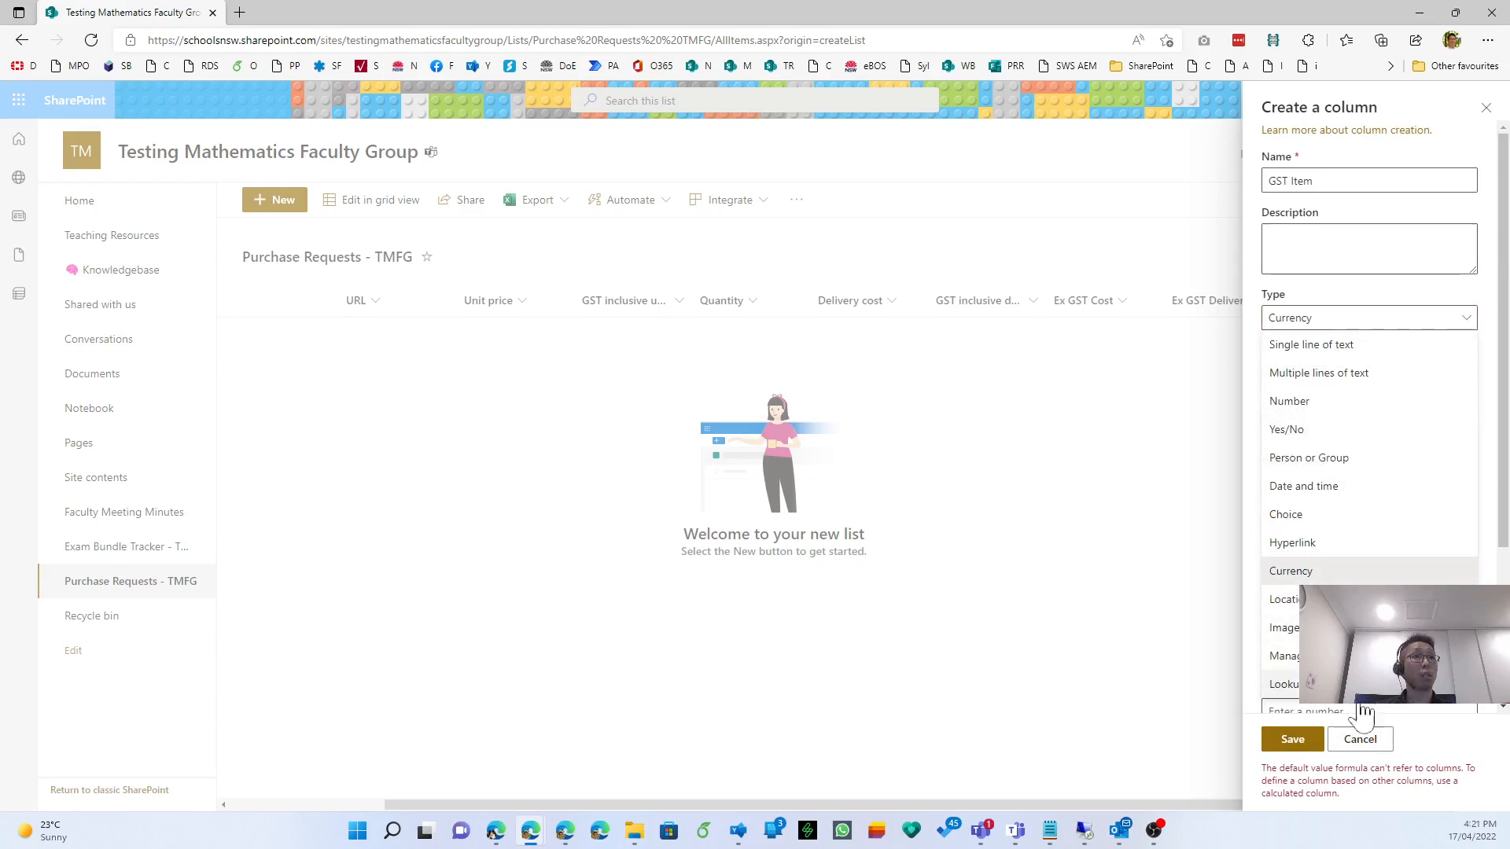
click(1361, 745)
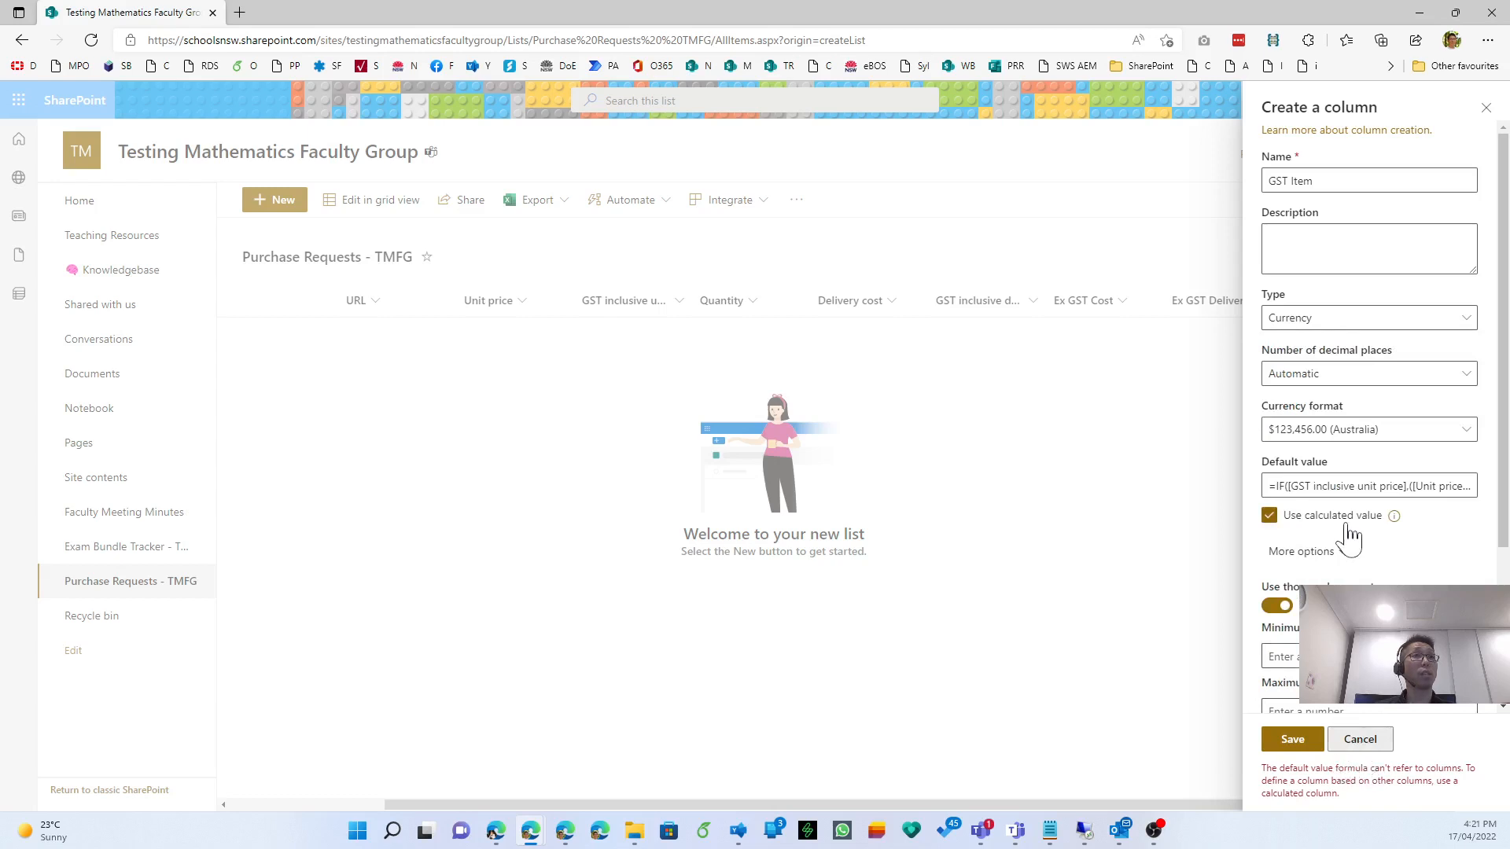
Clear and re-enter GST Item's calculated default formula, try to save it, and discard the unsaved Currency column.
triple_click(1335, 486)
key(BackSpace)
click(1339, 552)
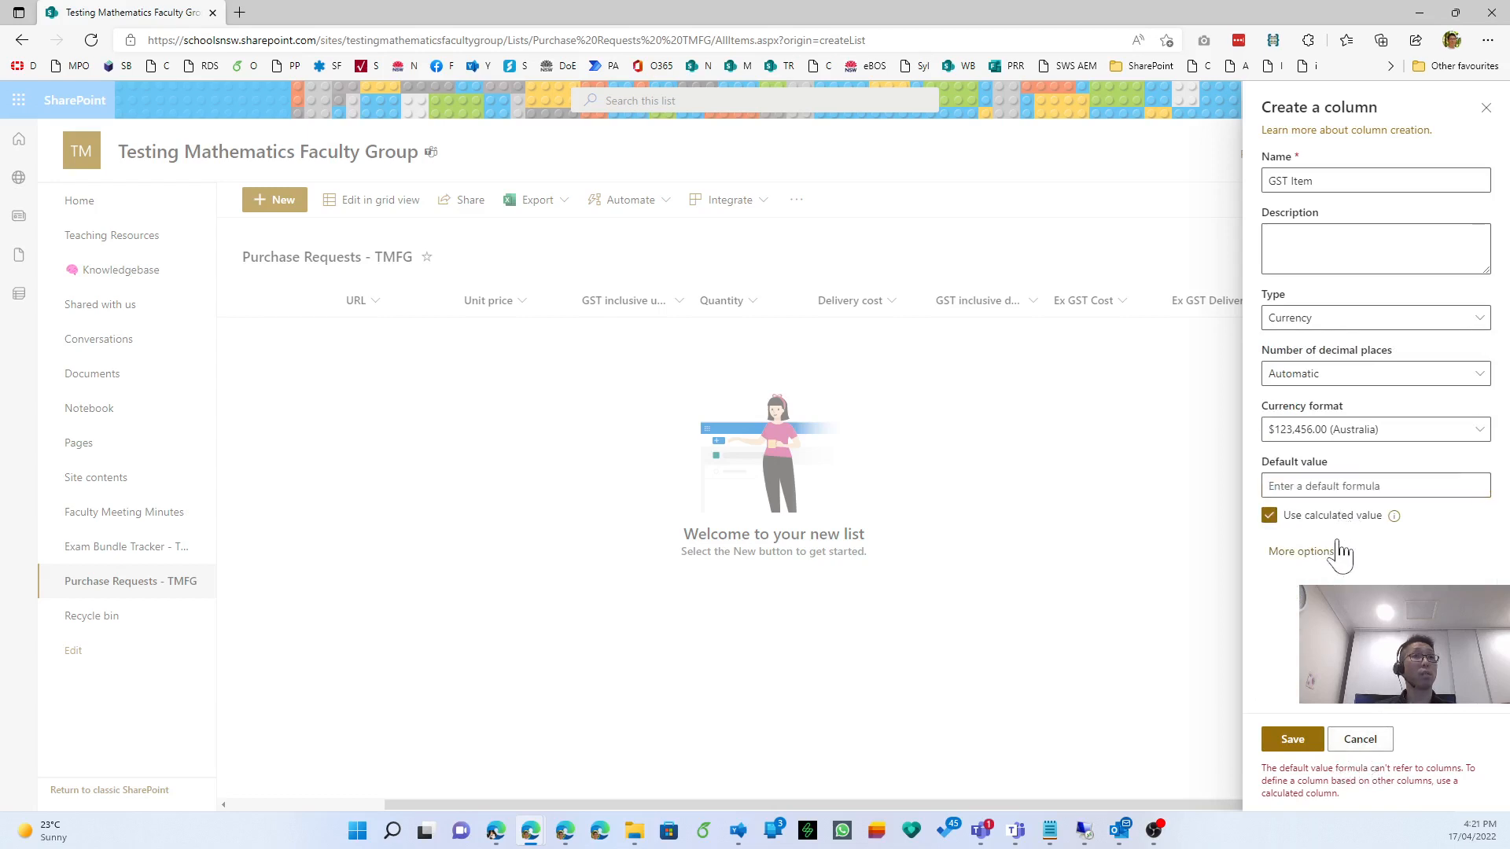
click(1339, 552)
scroll(1340, 550, down, 2)
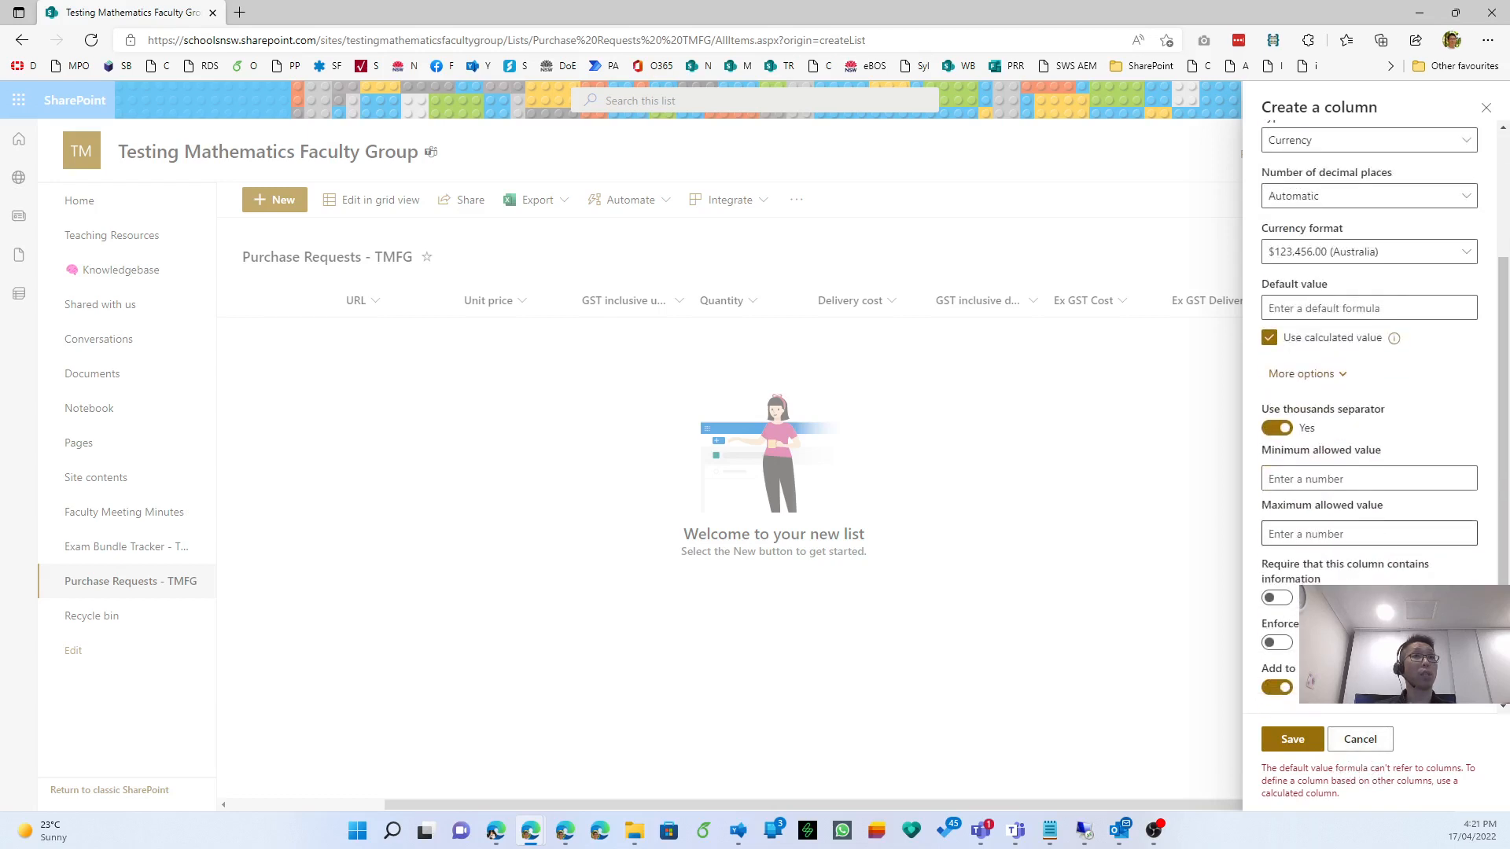
click(1358, 340)
click(1358, 340)
mouse_move(1395, 340)
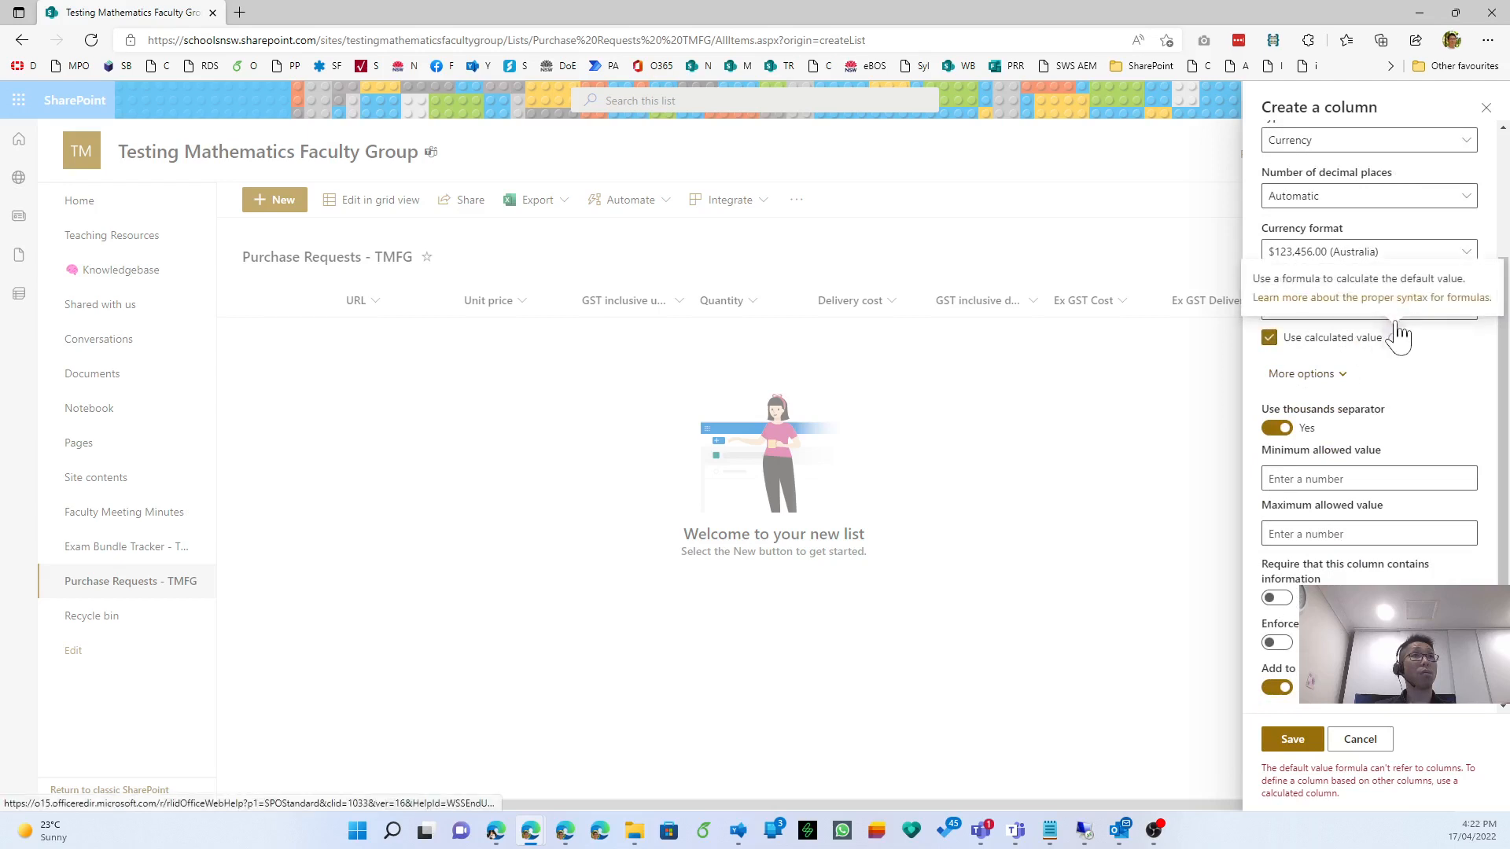
click(1399, 308)
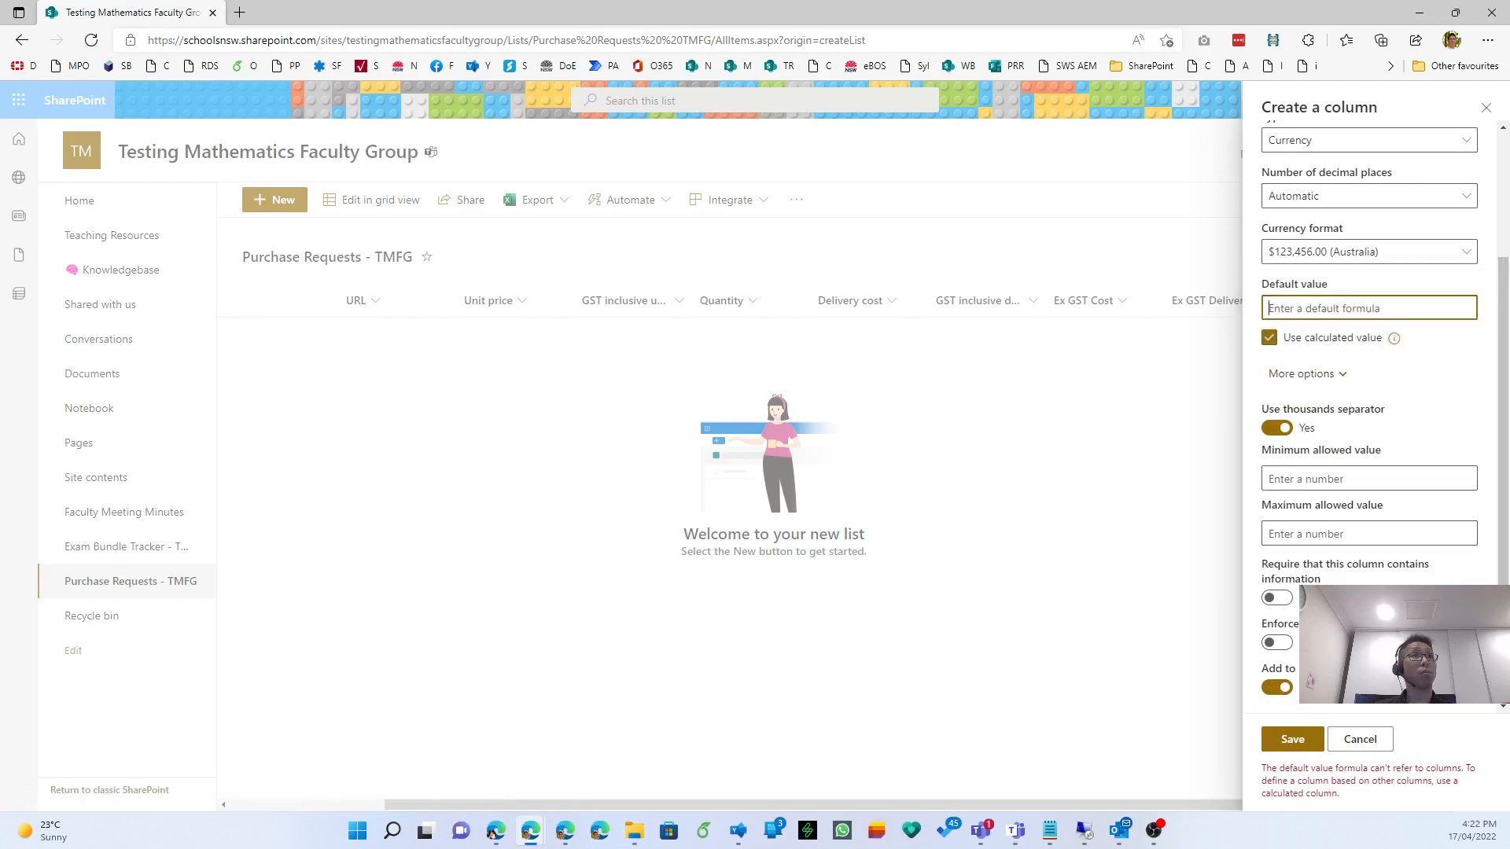
key(ctrl+v)
click(1291, 743)
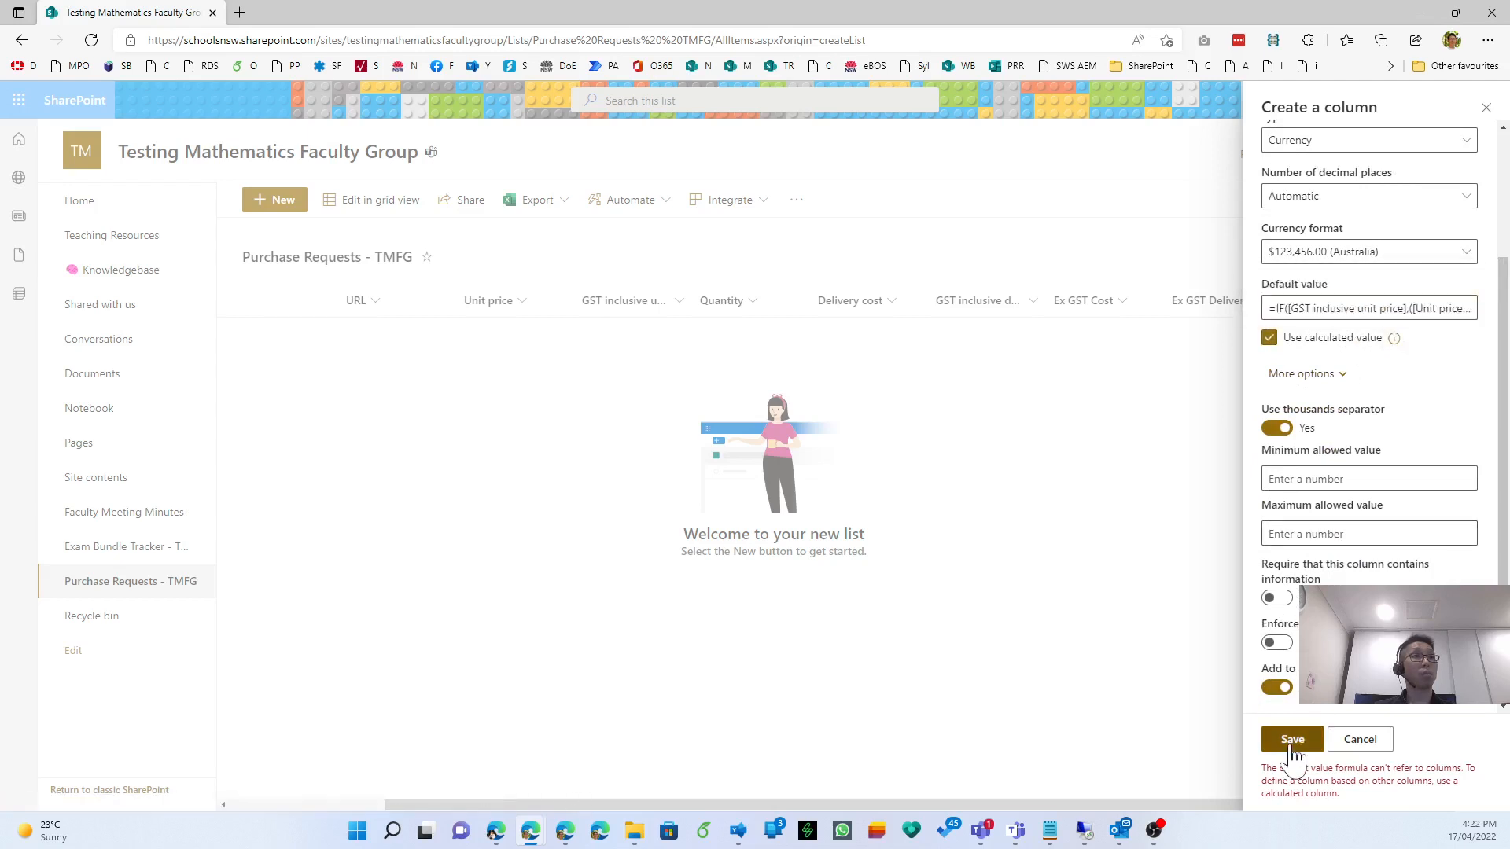
click(1377, 751)
Create a Calculated column named GST Item with the formula =IF([GST inclusive unit price],([Unit price]/11)*Quantity,([Unit price]/10)*Quantity).
click(1356, 302)
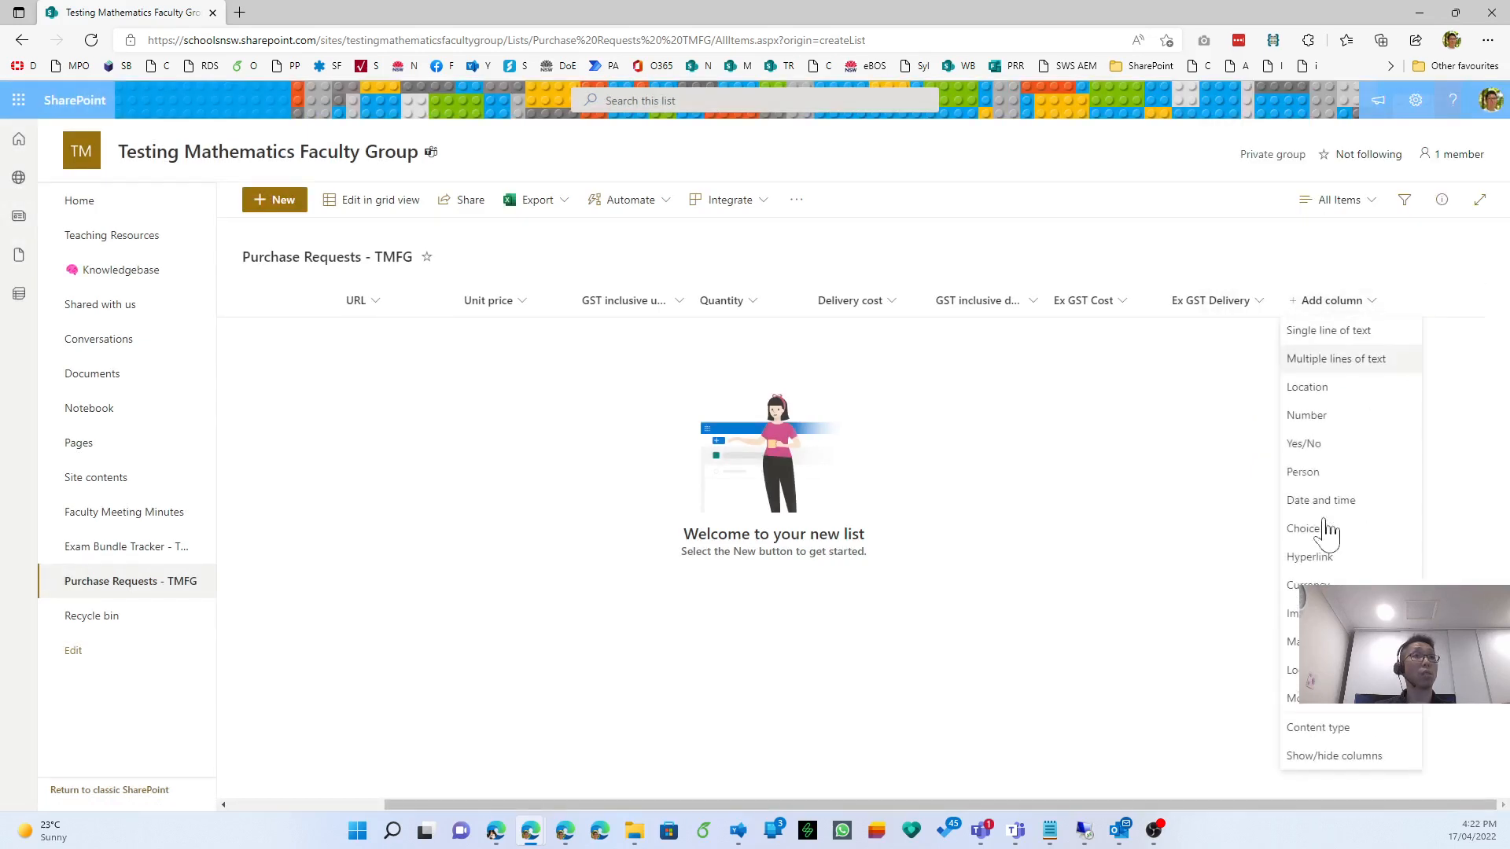
click(1328, 703)
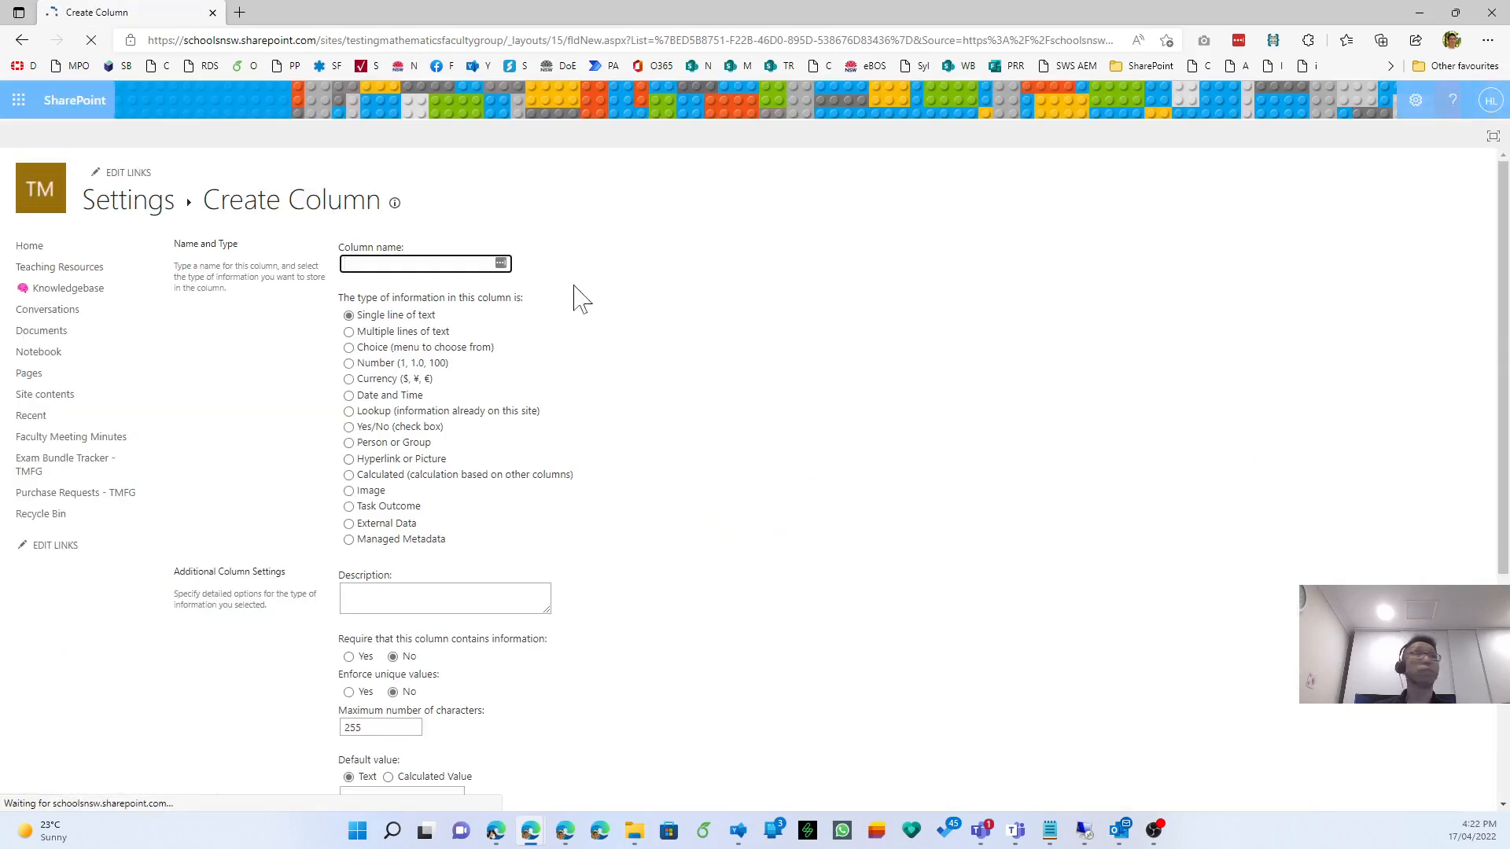
text(GST Item)
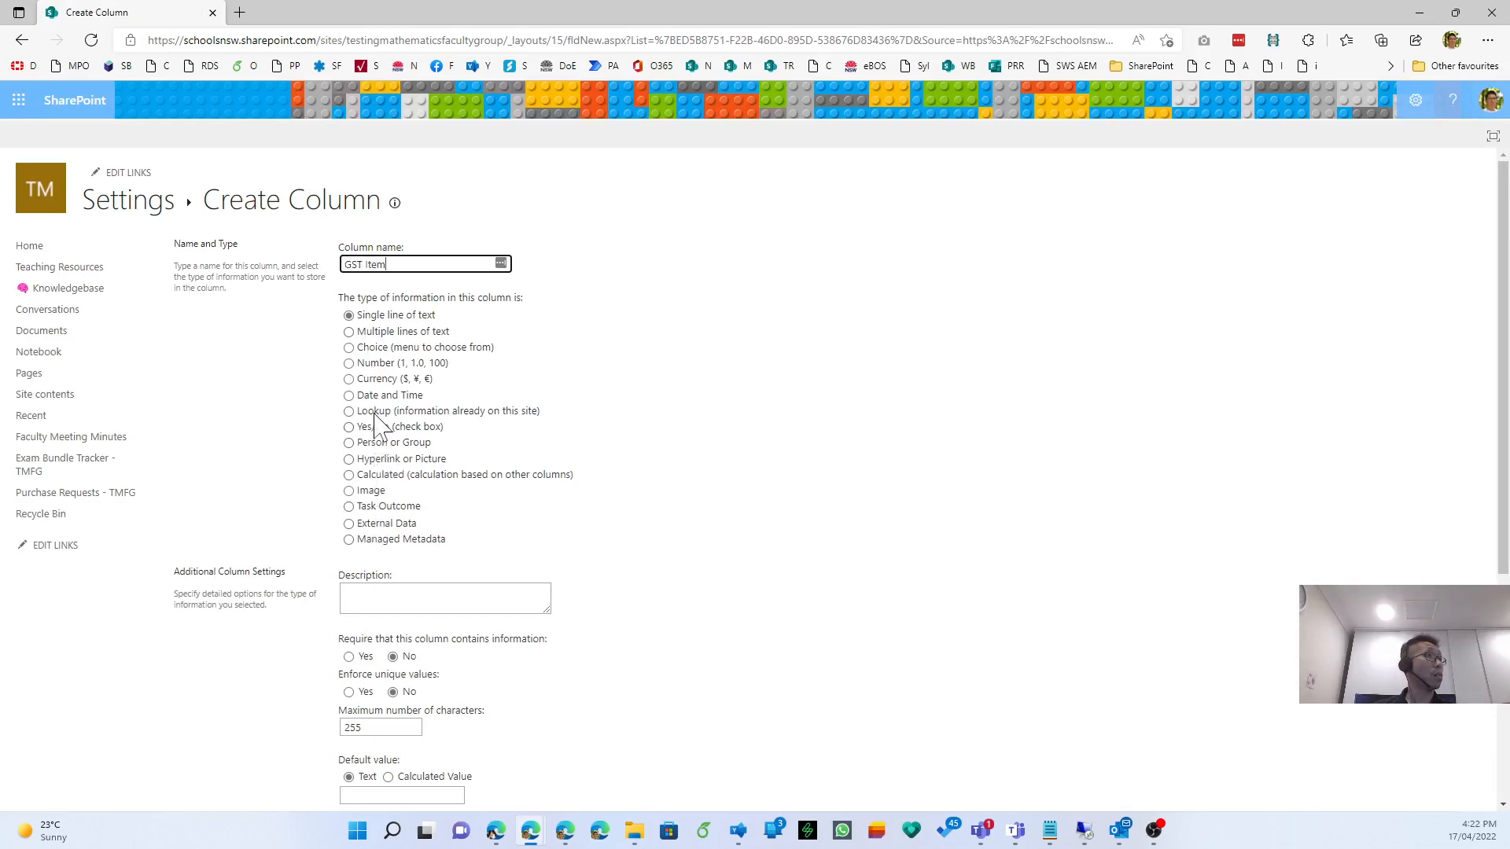
click(376, 476)
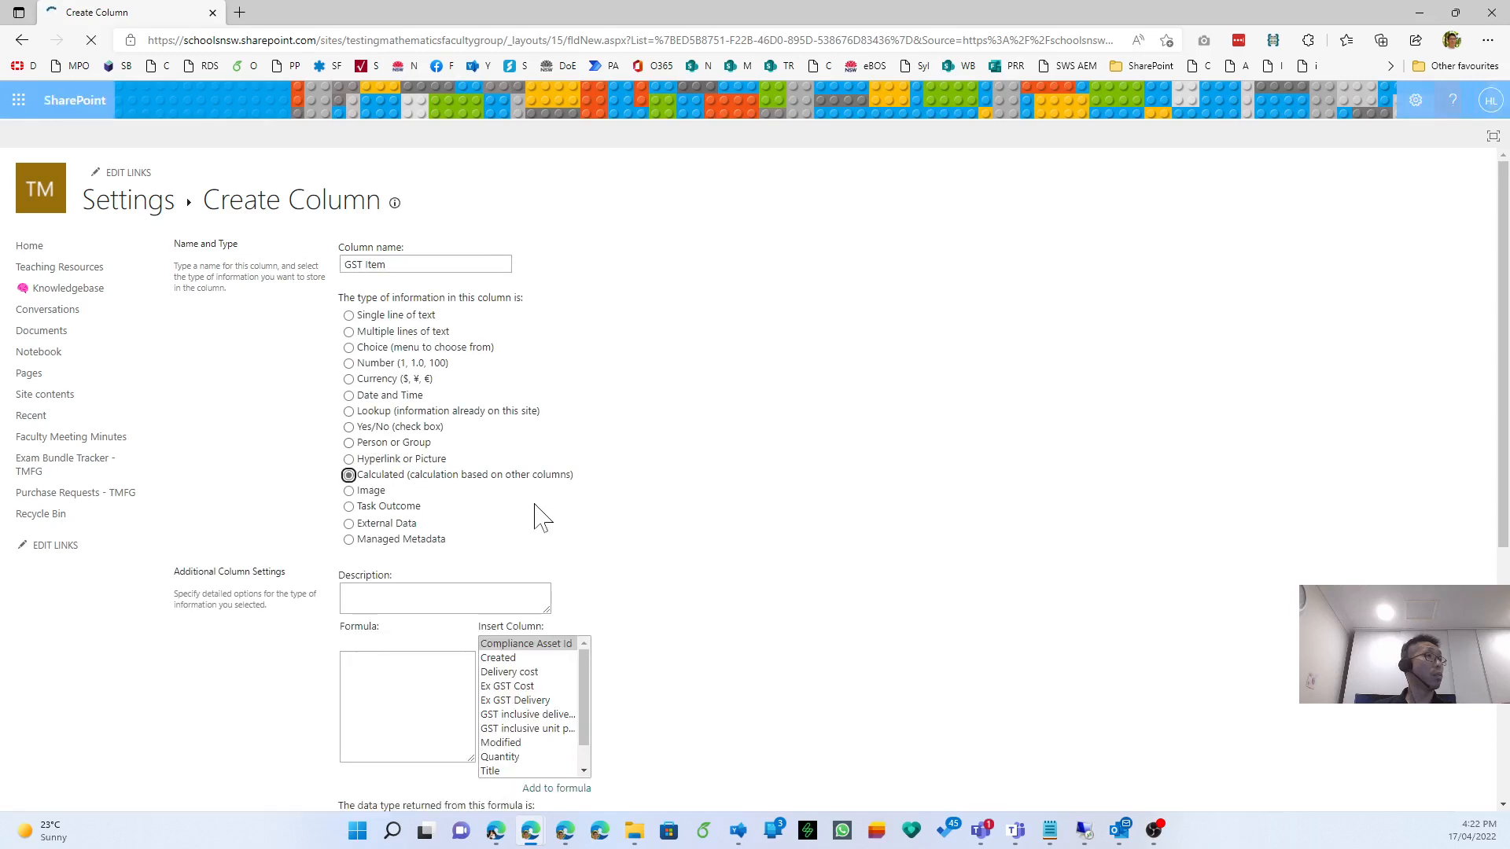
scroll(536, 508, down, 2)
click(374, 535)
key(ctrl+v)
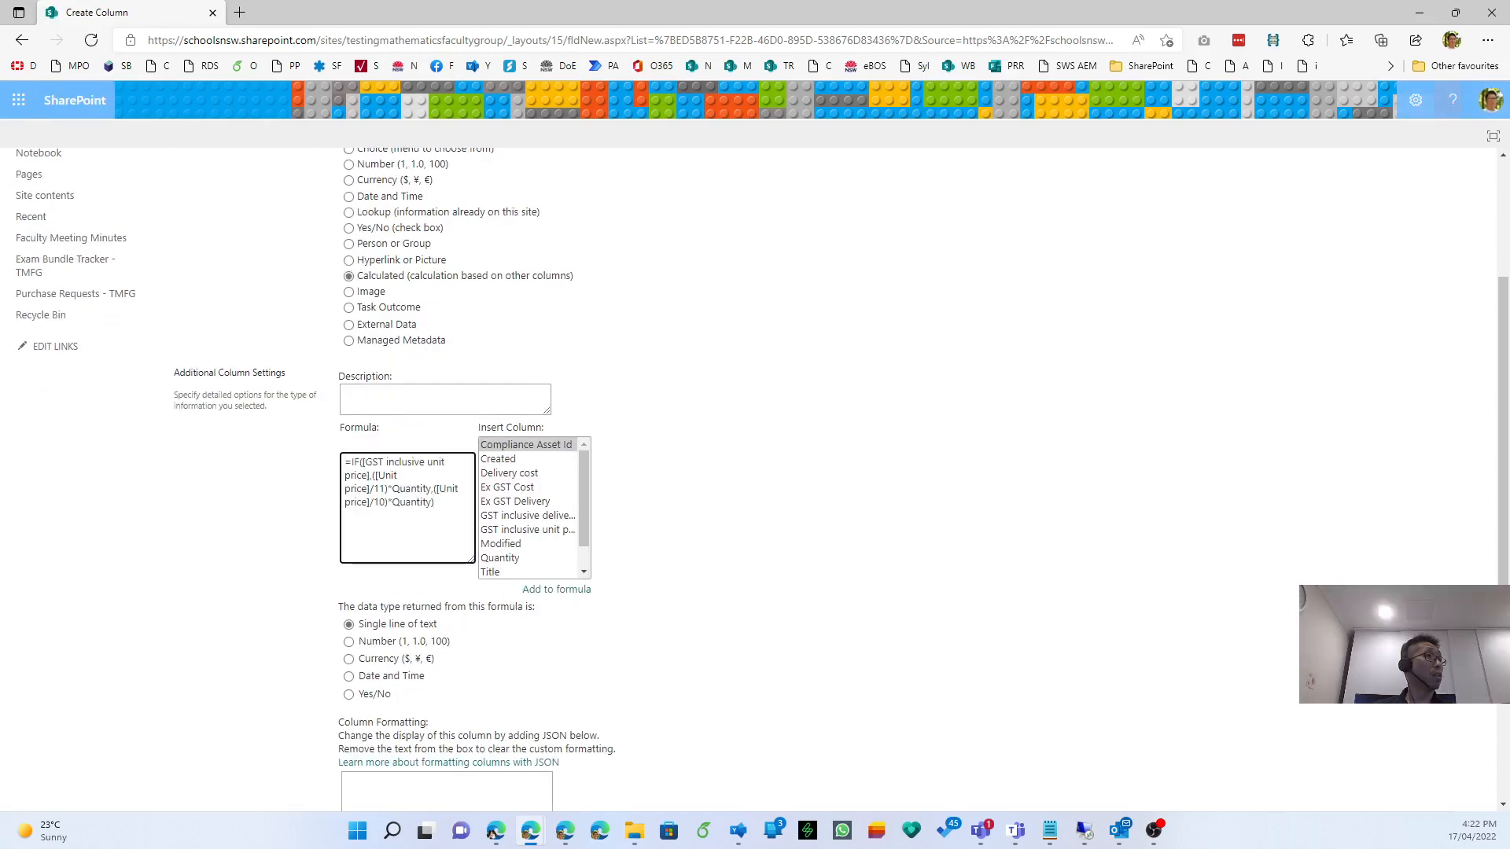
Set the formula's returned data type to Currency and save the GST Item column.
click(389, 662)
scroll(735, 671, down, 4)
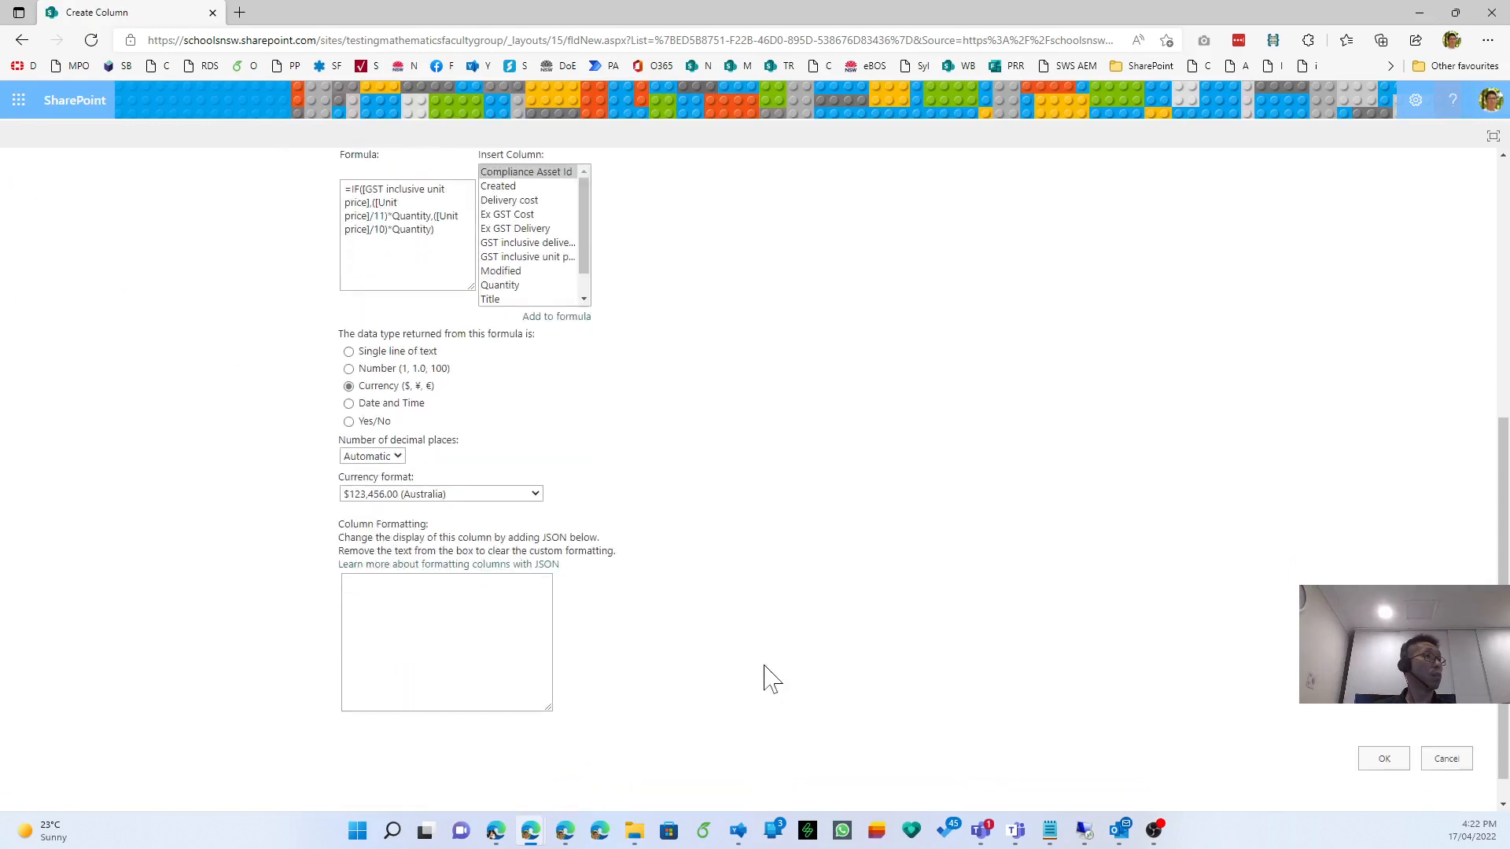
click(1366, 726)
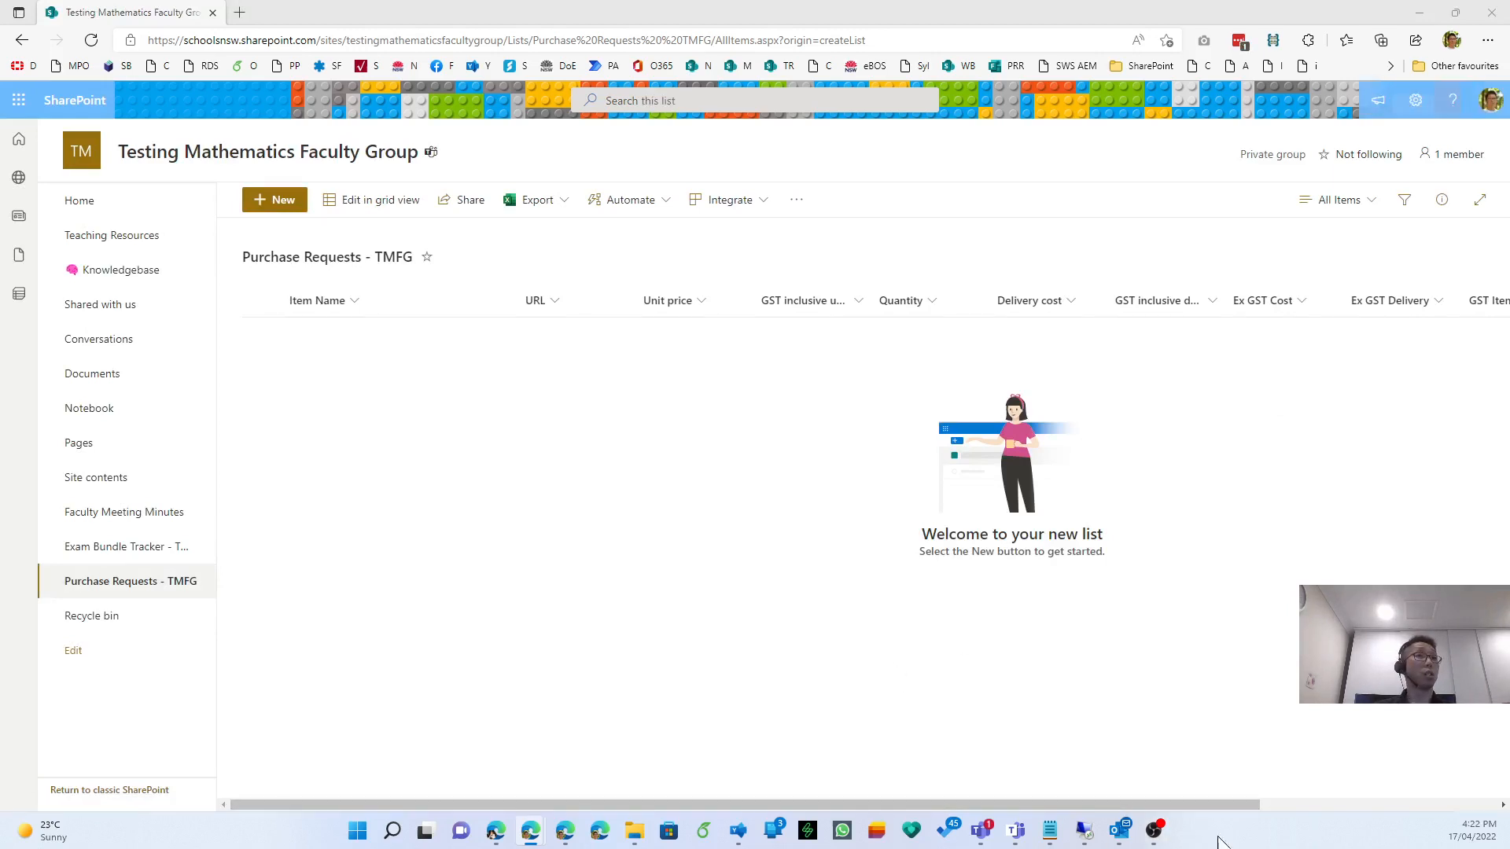
Start another column in the purchase requests list, naming it GST Delivery and making it Calculated.
click(1308, 806)
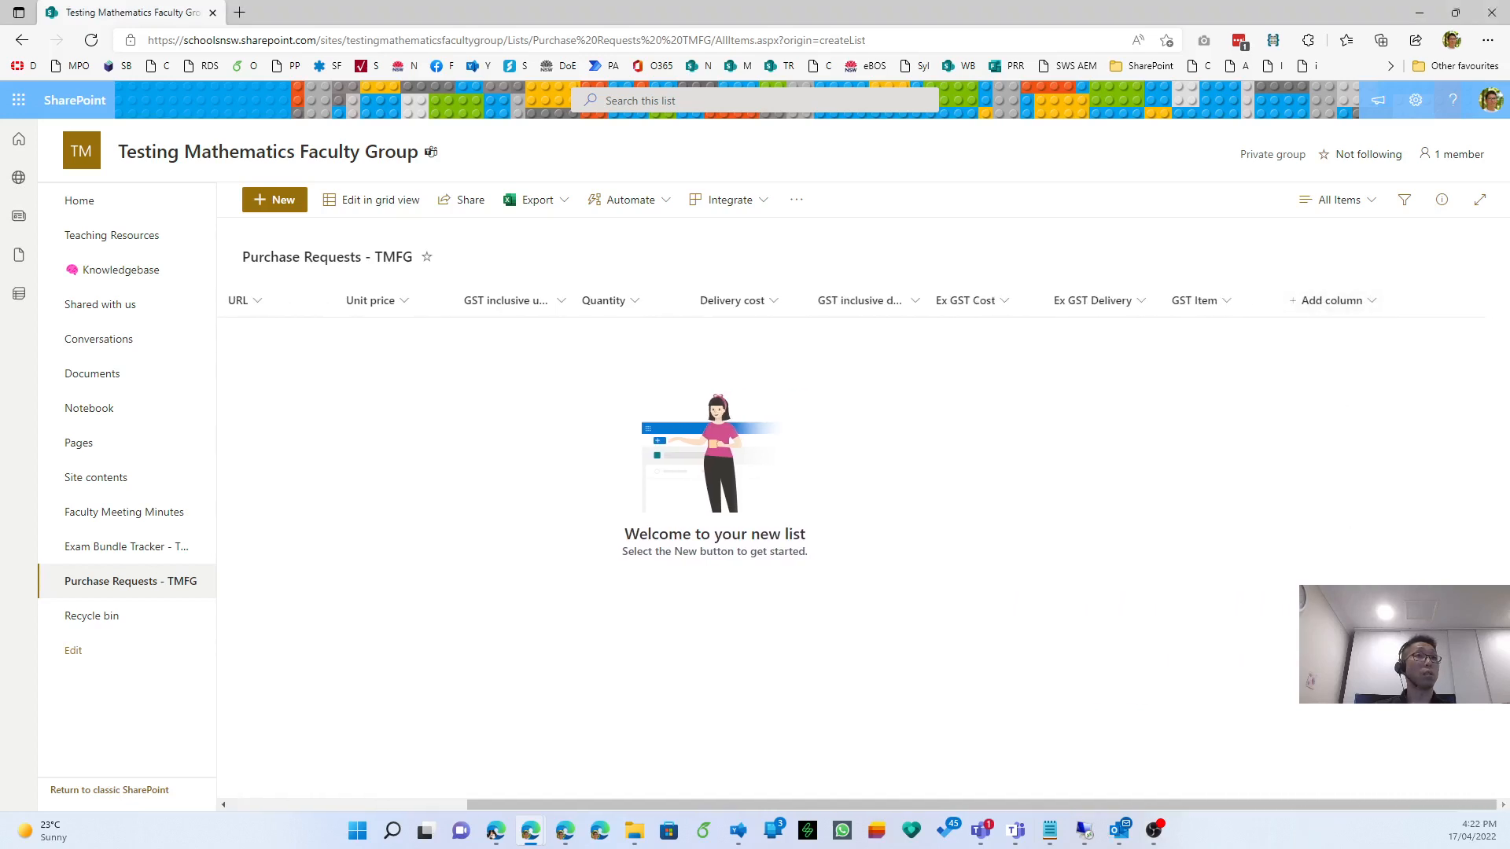
click(1337, 308)
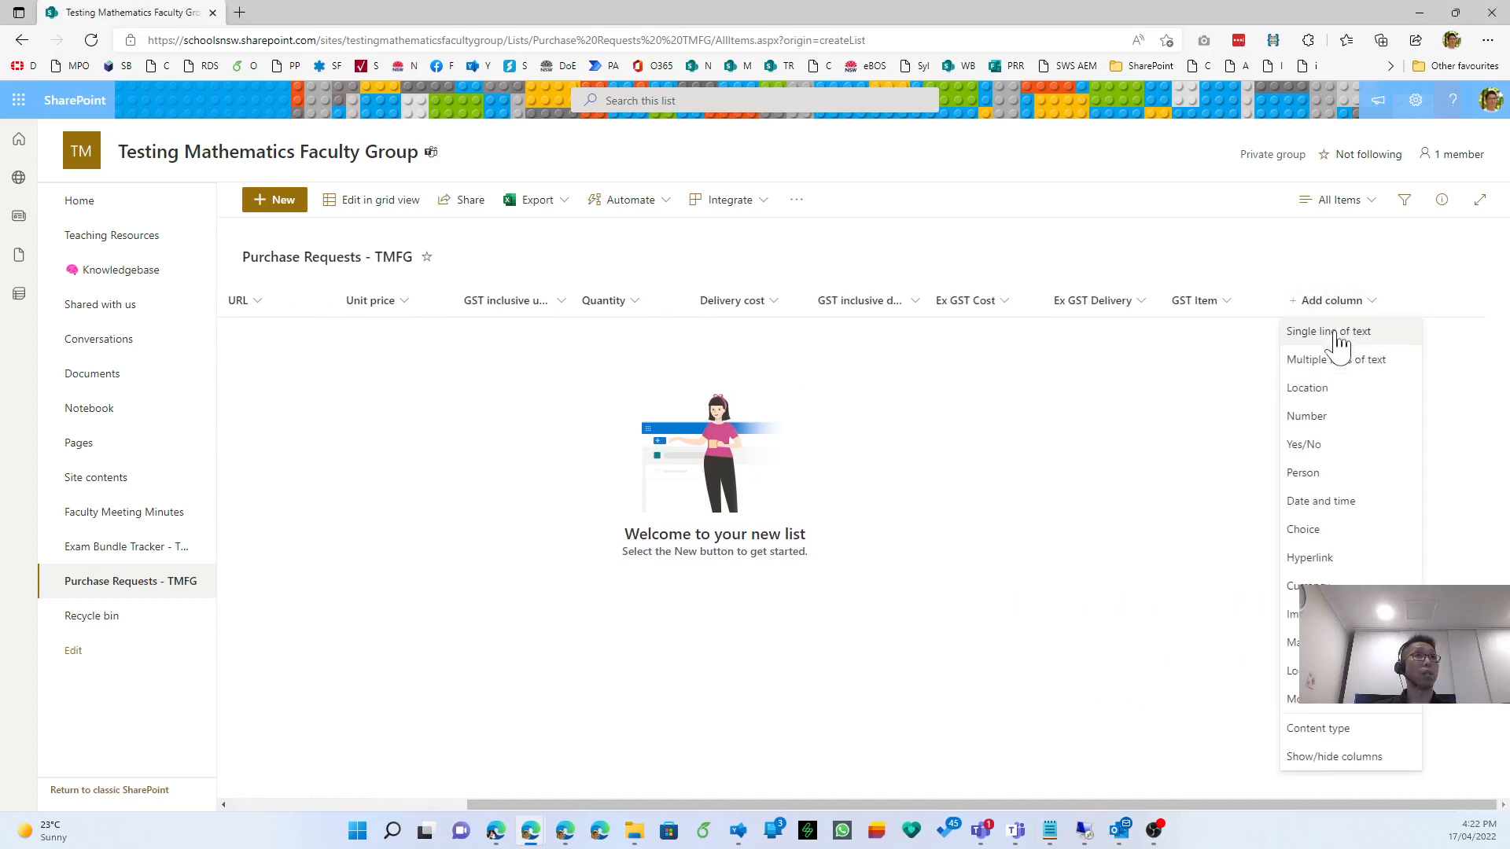
click(1317, 702)
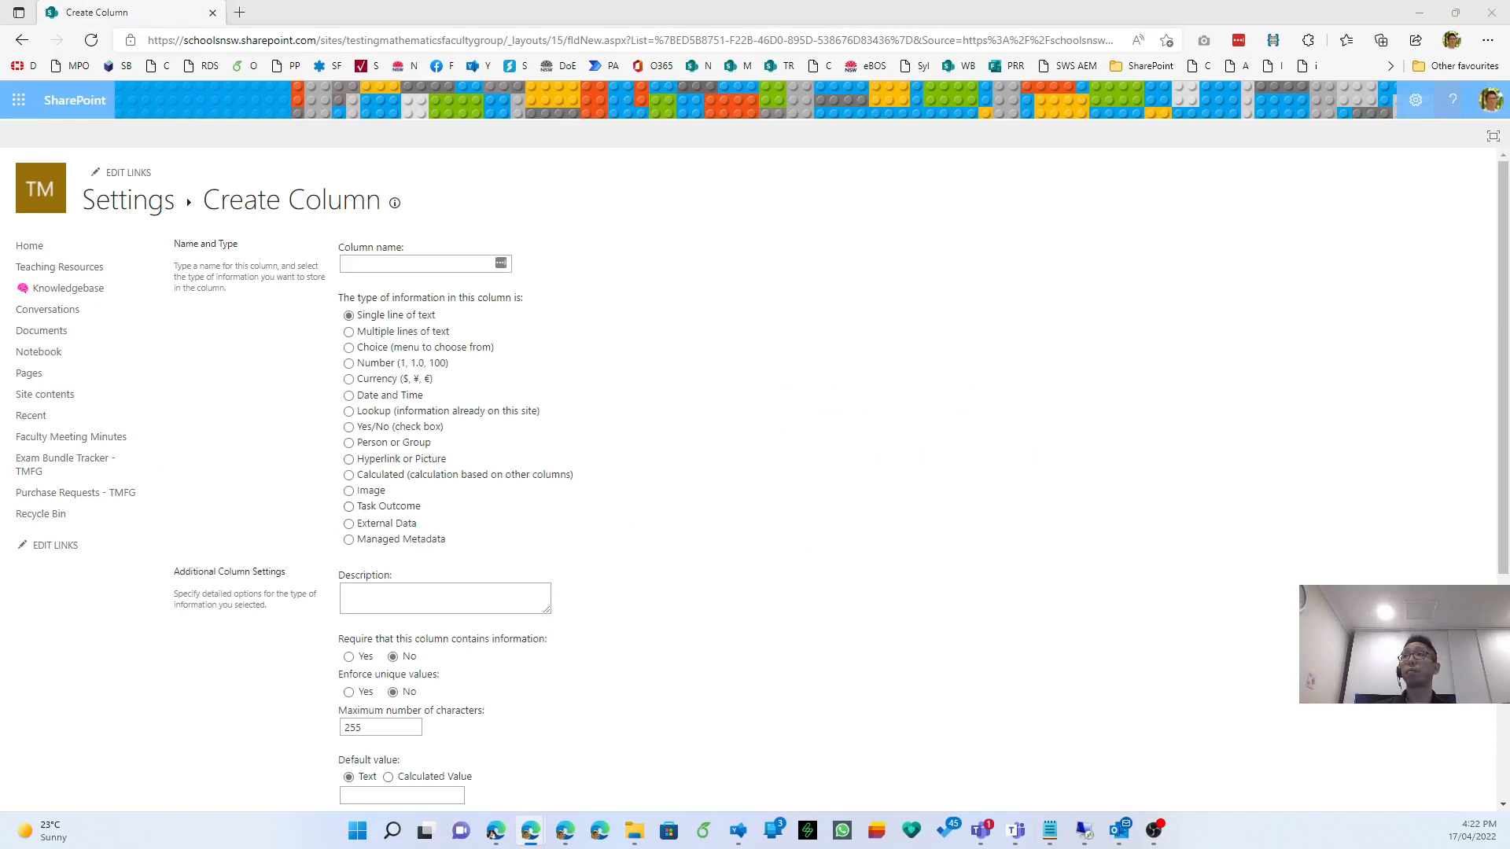
click(464, 264)
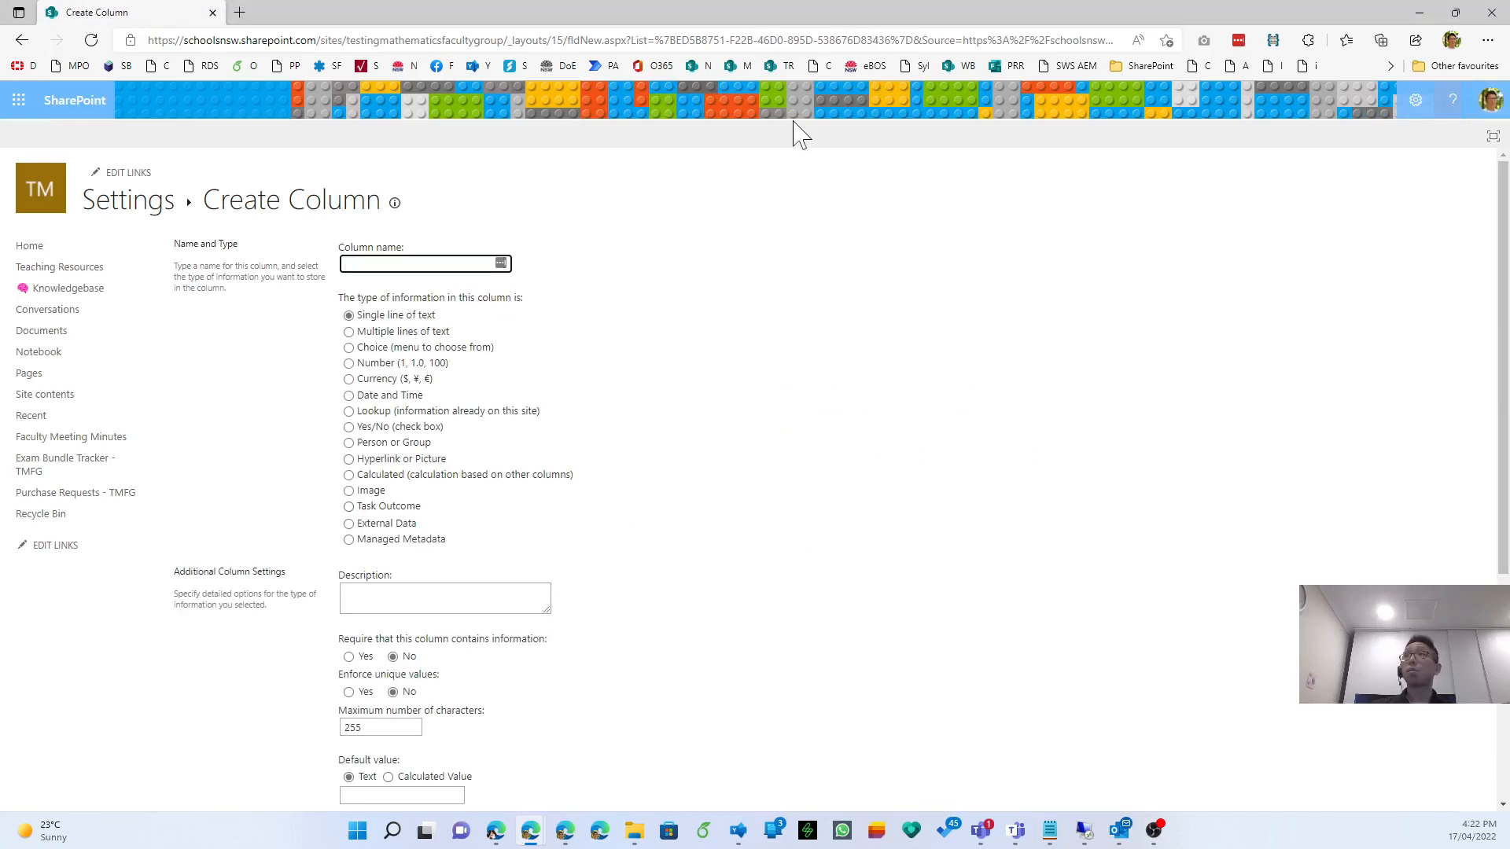
text(GST Delivery)
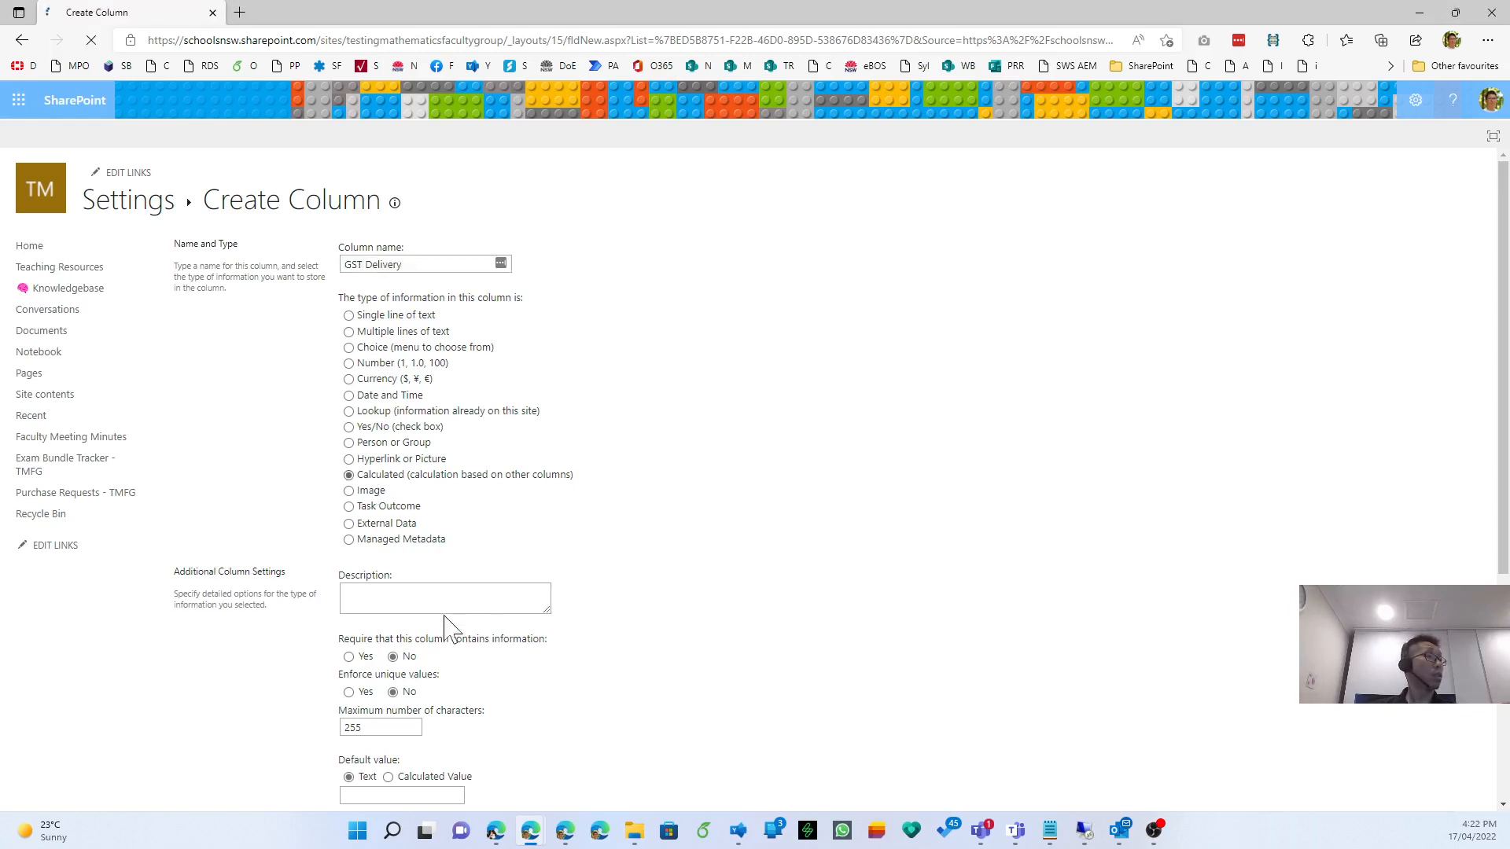
Enter the GST Delivery formula =IF([GST inclusive delivery cost],([Delivery Cost]/11),([Delivery Cost]/10)) and check its condition and both results.
scroll(397, 586, down, 3)
click(400, 523)
text(=IF([GST inclusive delivery cost],([Delivery Cost]/11),([Delivery Cost]/10)))
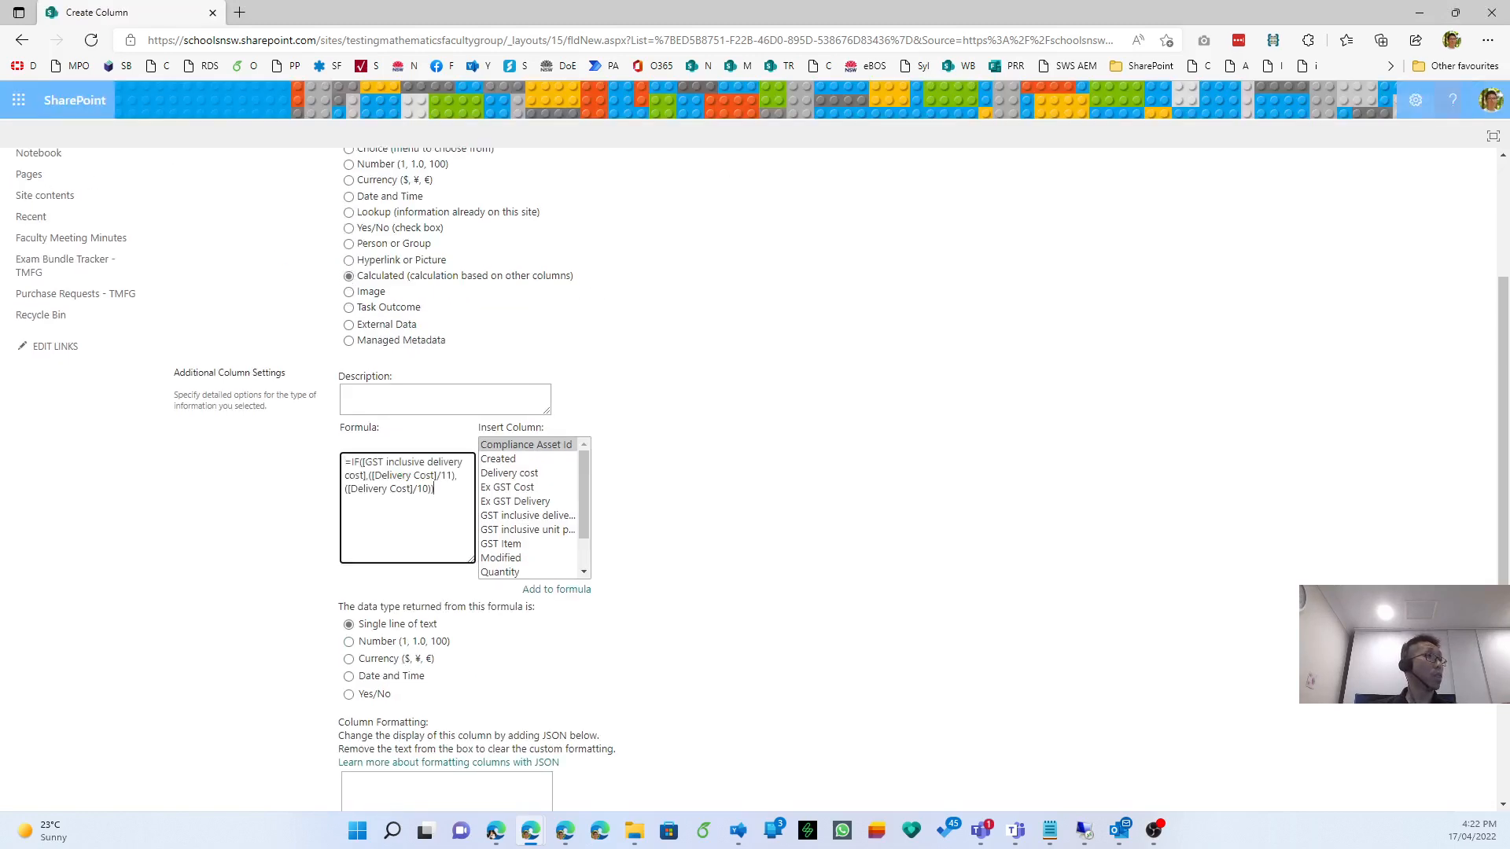
drag(362, 462, 345, 489)
click(363, 475)
click(453, 475)
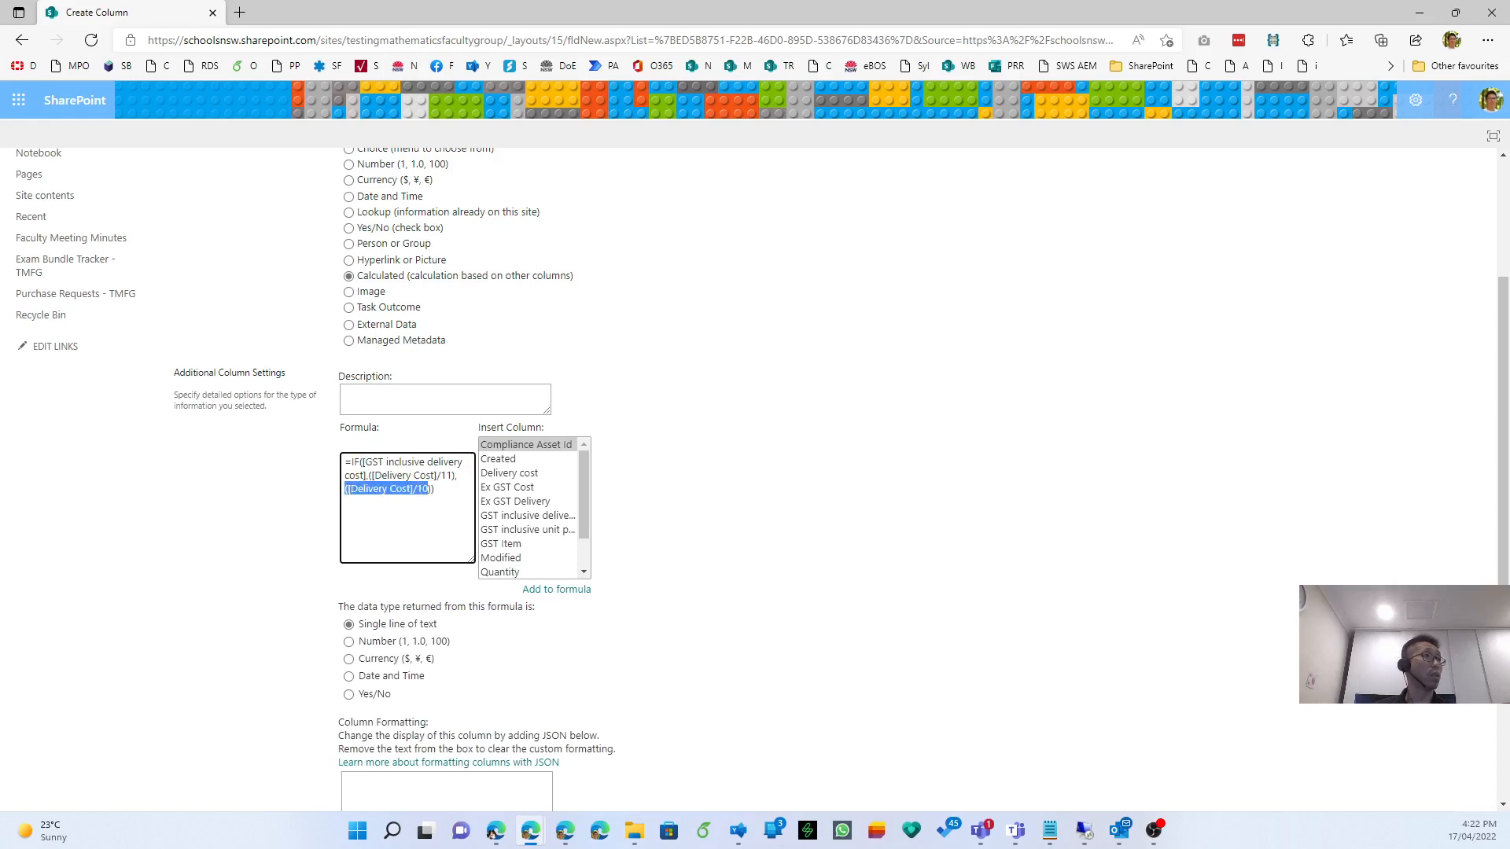
click(391, 489)
mouse_move(581, 493)
mouse_down()
mouse_move(582, 551)
mouse_move(578, 464)
mouse_up()
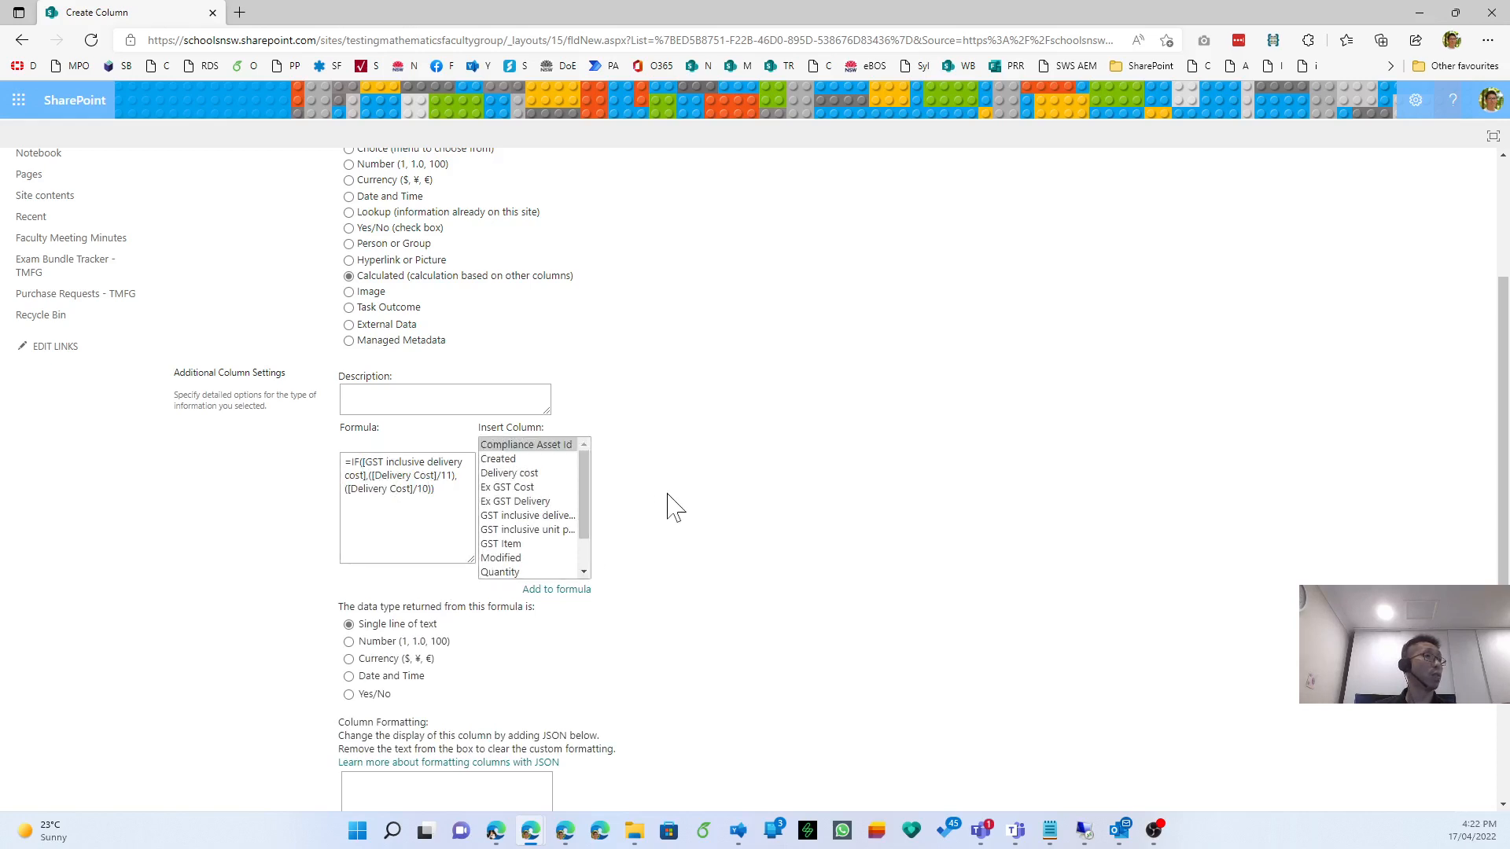
Return the GST Delivery formula as Currency with automatic decimal places and save the column.
scroll(663, 505, down, 2)
click(409, 466)
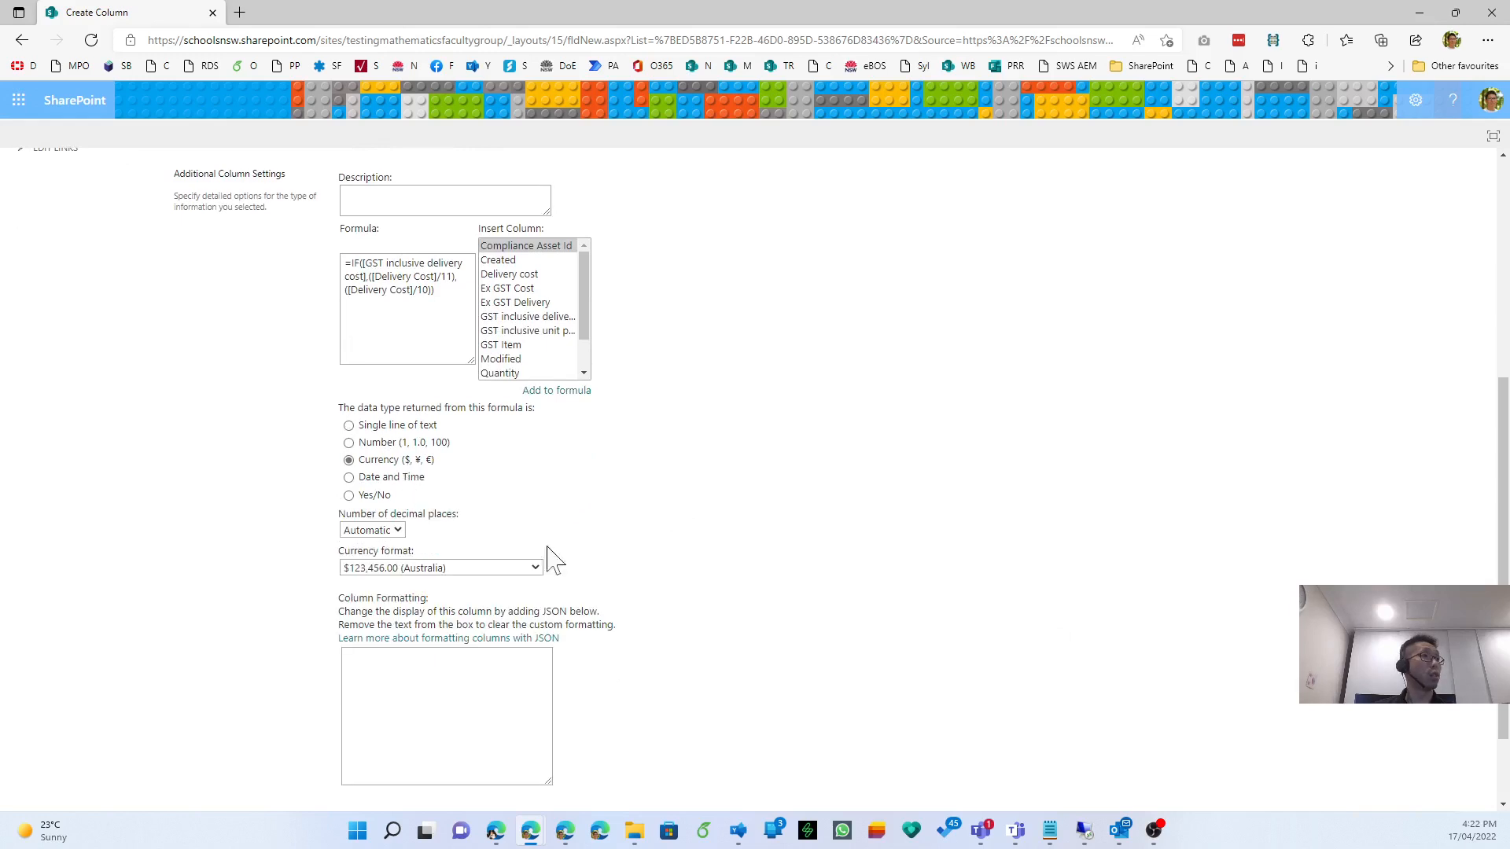
click(394, 531)
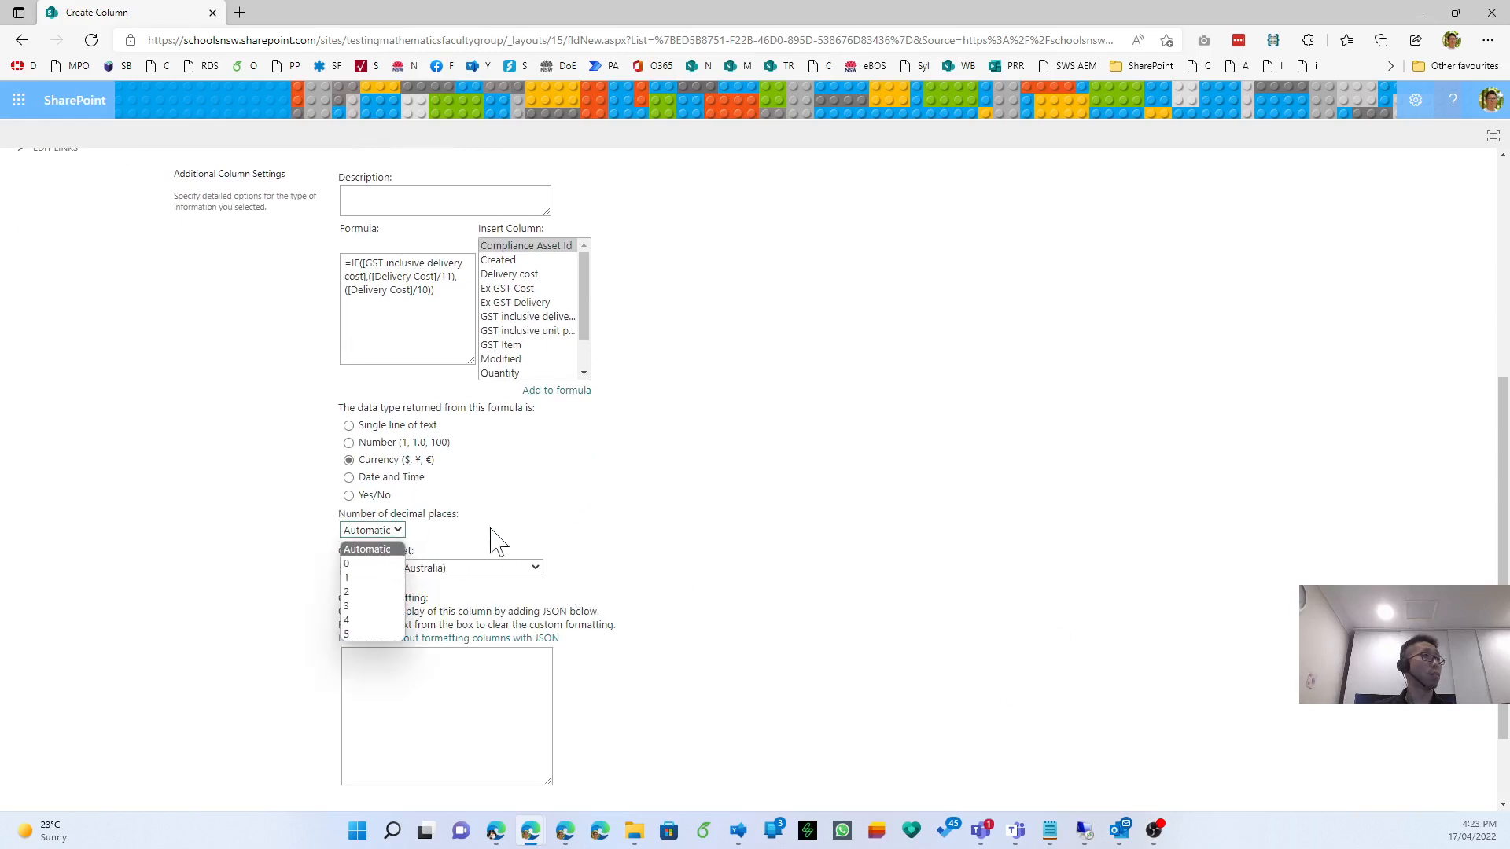
click(707, 582)
scroll(1179, 676, down, 2)
click(1384, 725)
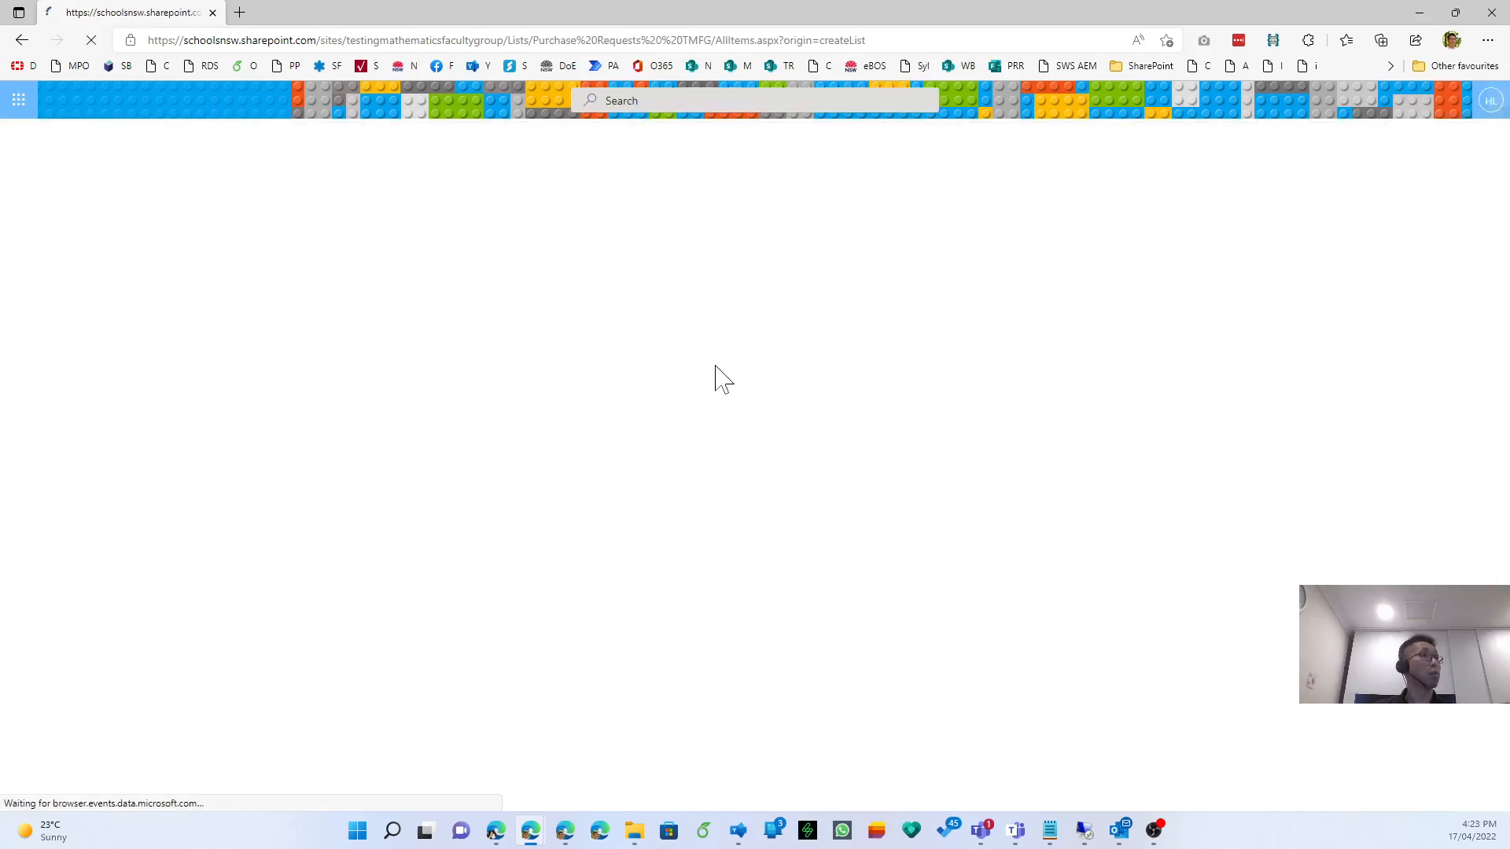
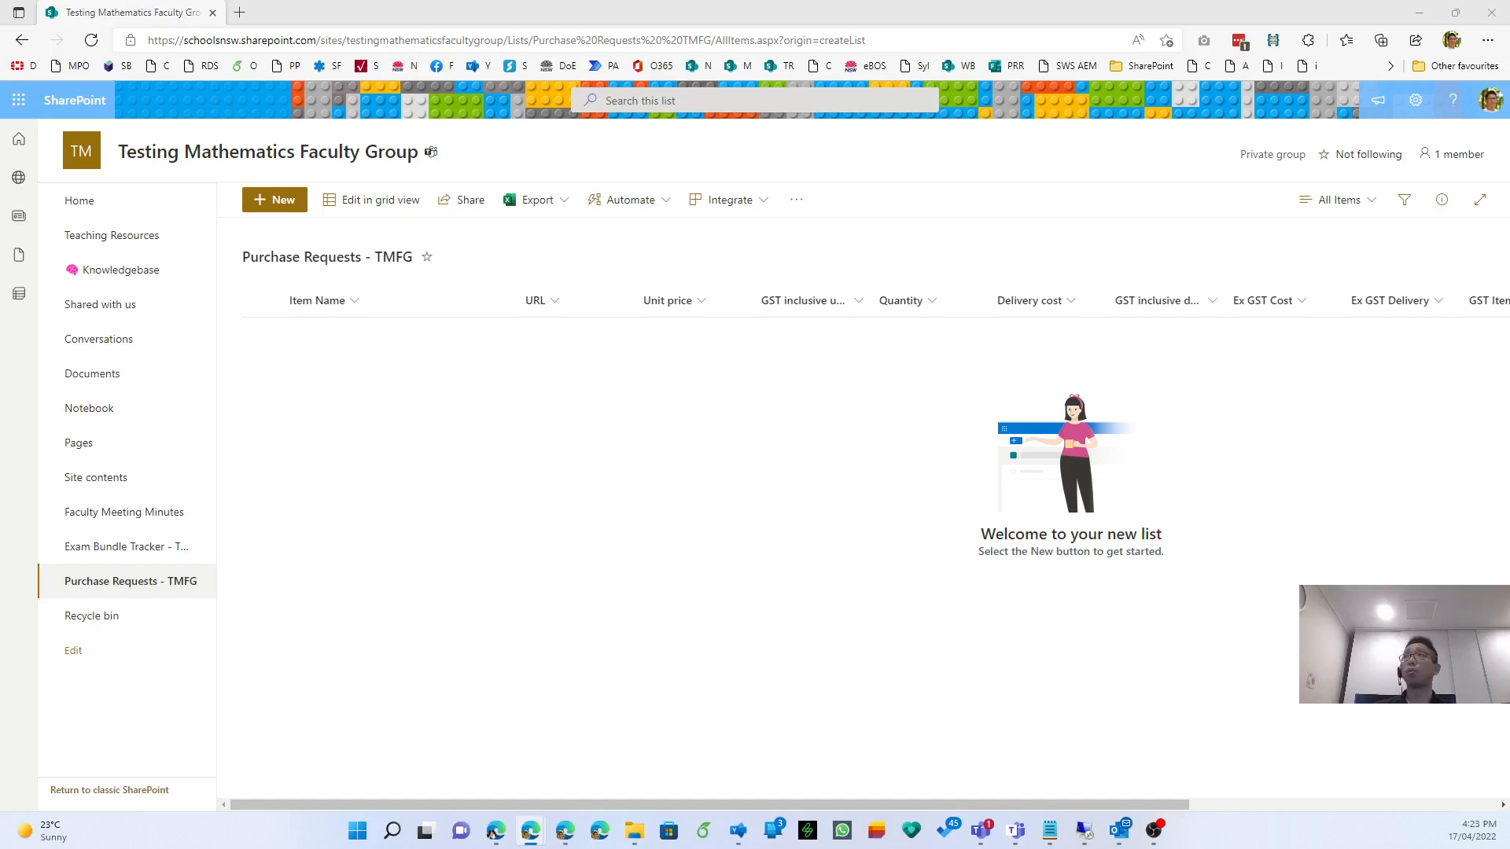
Start a new Calculated column named GrandTotal in the purchase requests list.
drag(1189, 804, 1497, 804)
click(1367, 306)
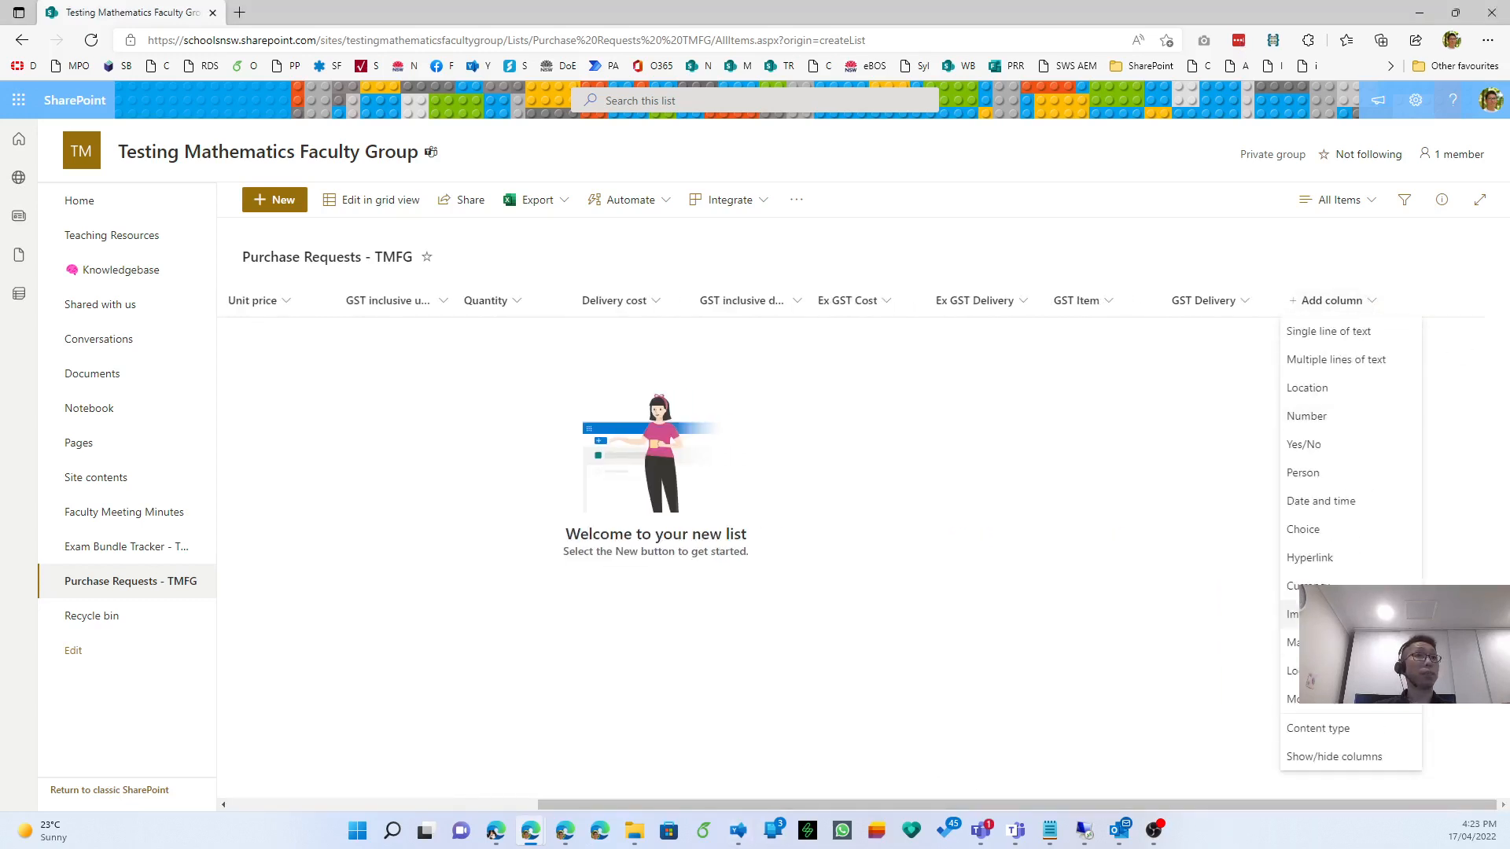
click(1347, 716)
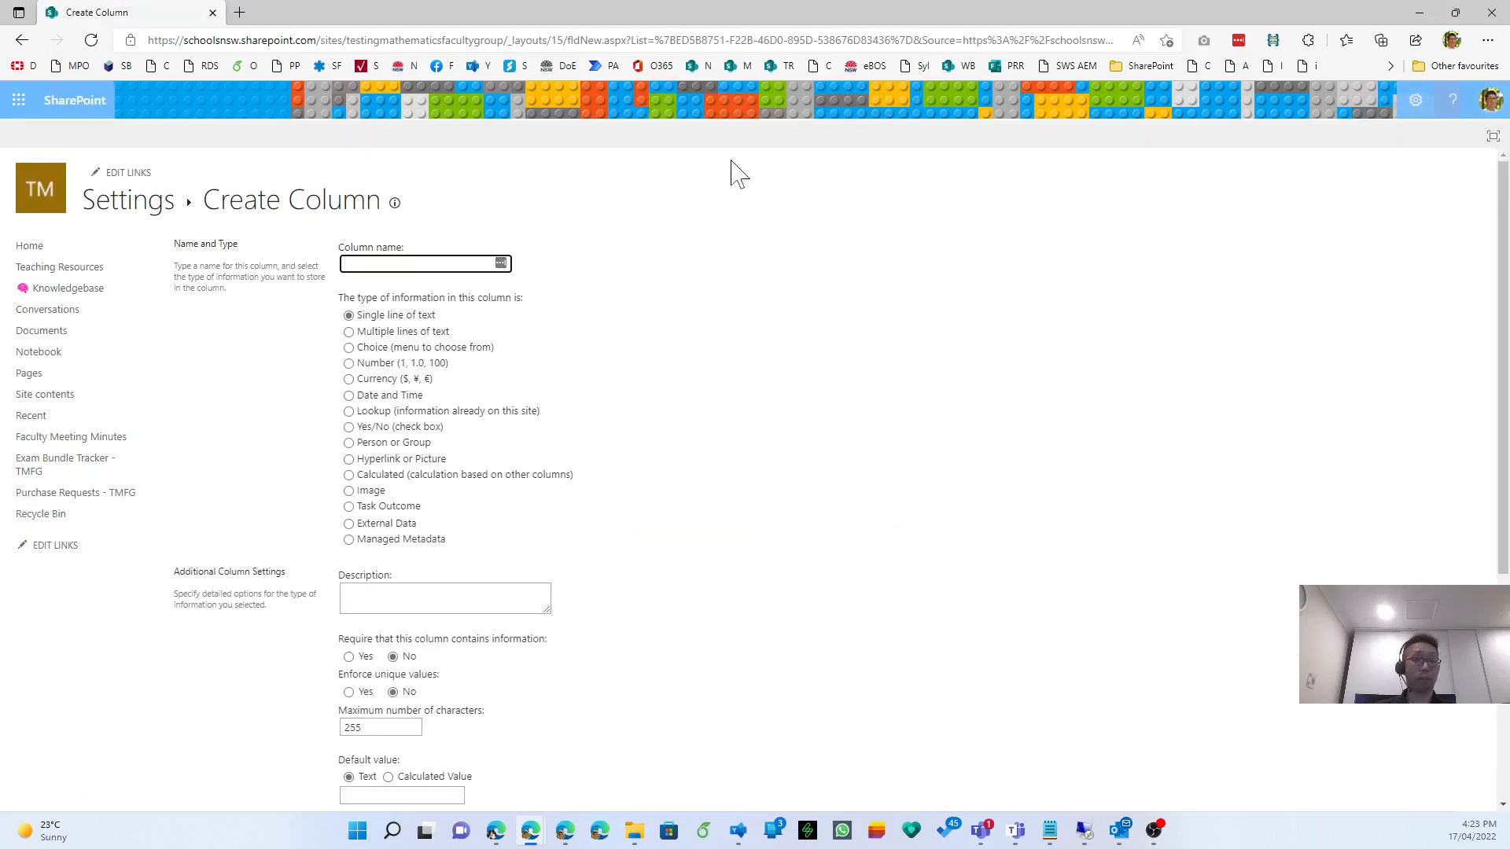
text(GrandTotal)
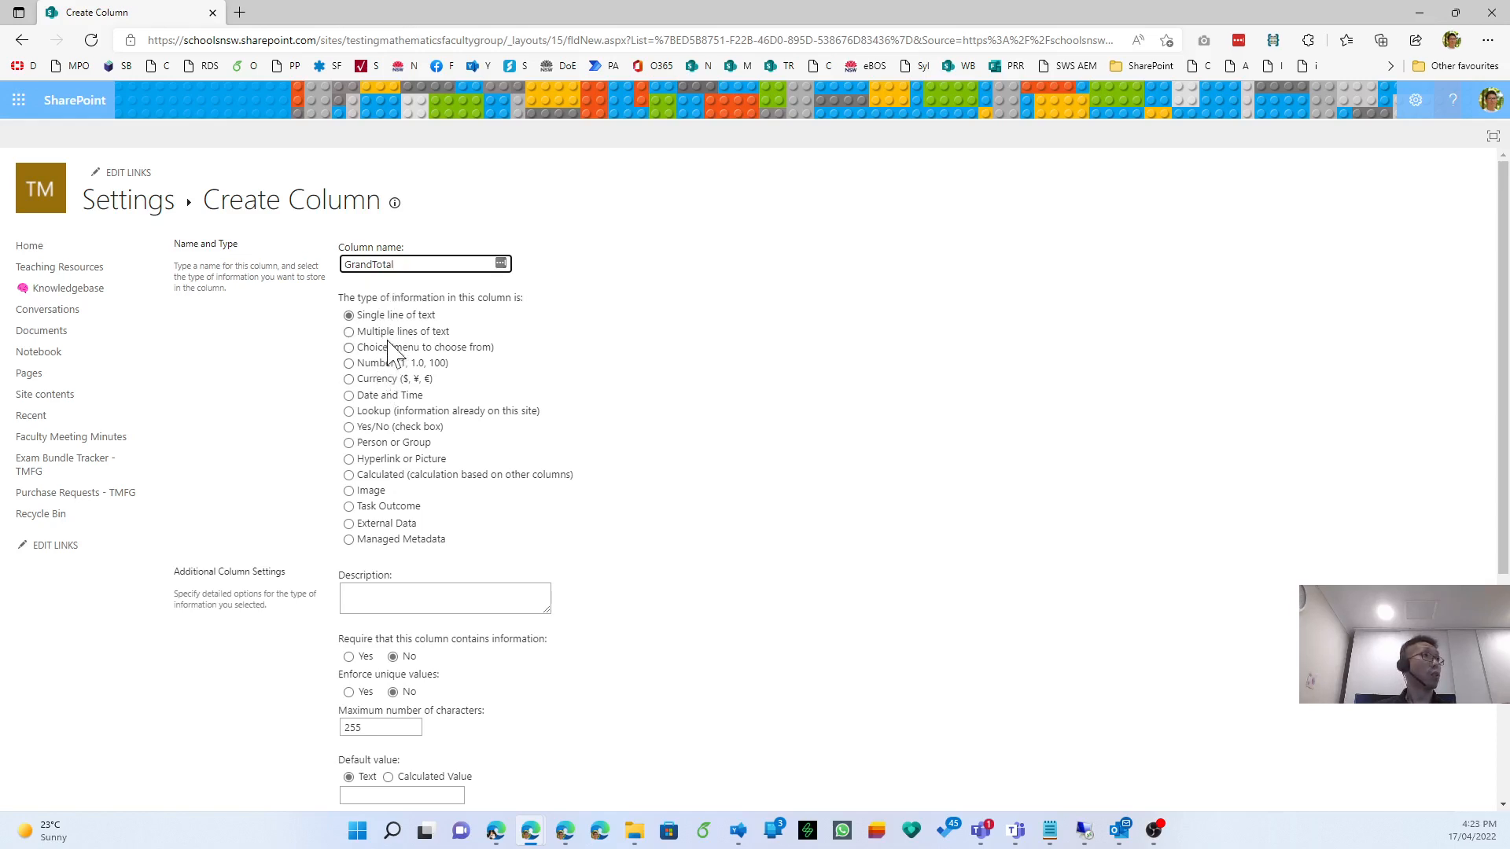
click(383, 475)
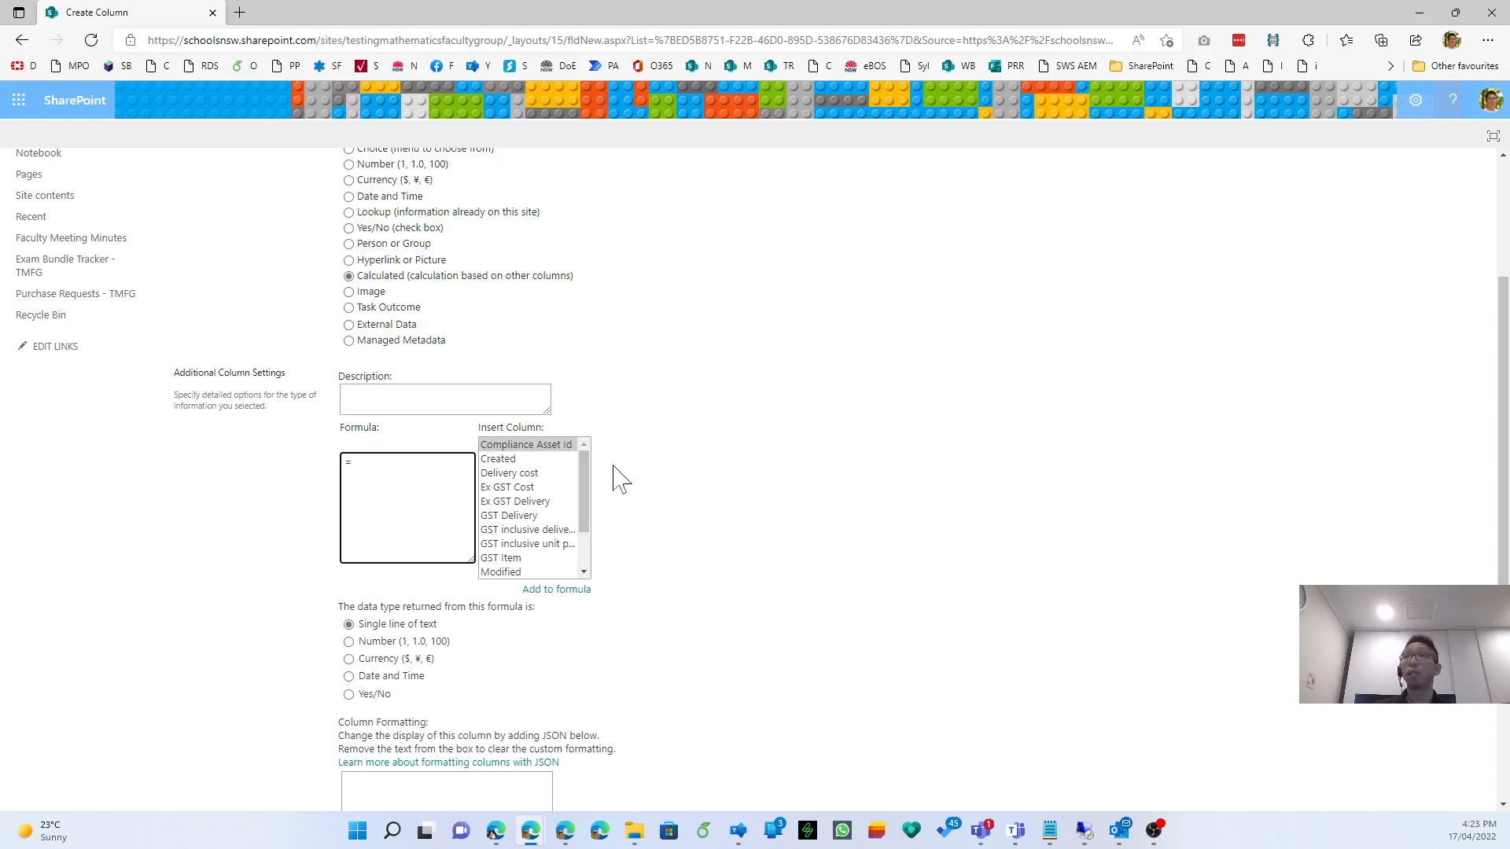
Enter the GrandTotal formula =[Ex GST Cost]+[Ex GST Delivery]+[GST Item]+[GST Delivery] and return it as Currency.
double_click(519, 488)
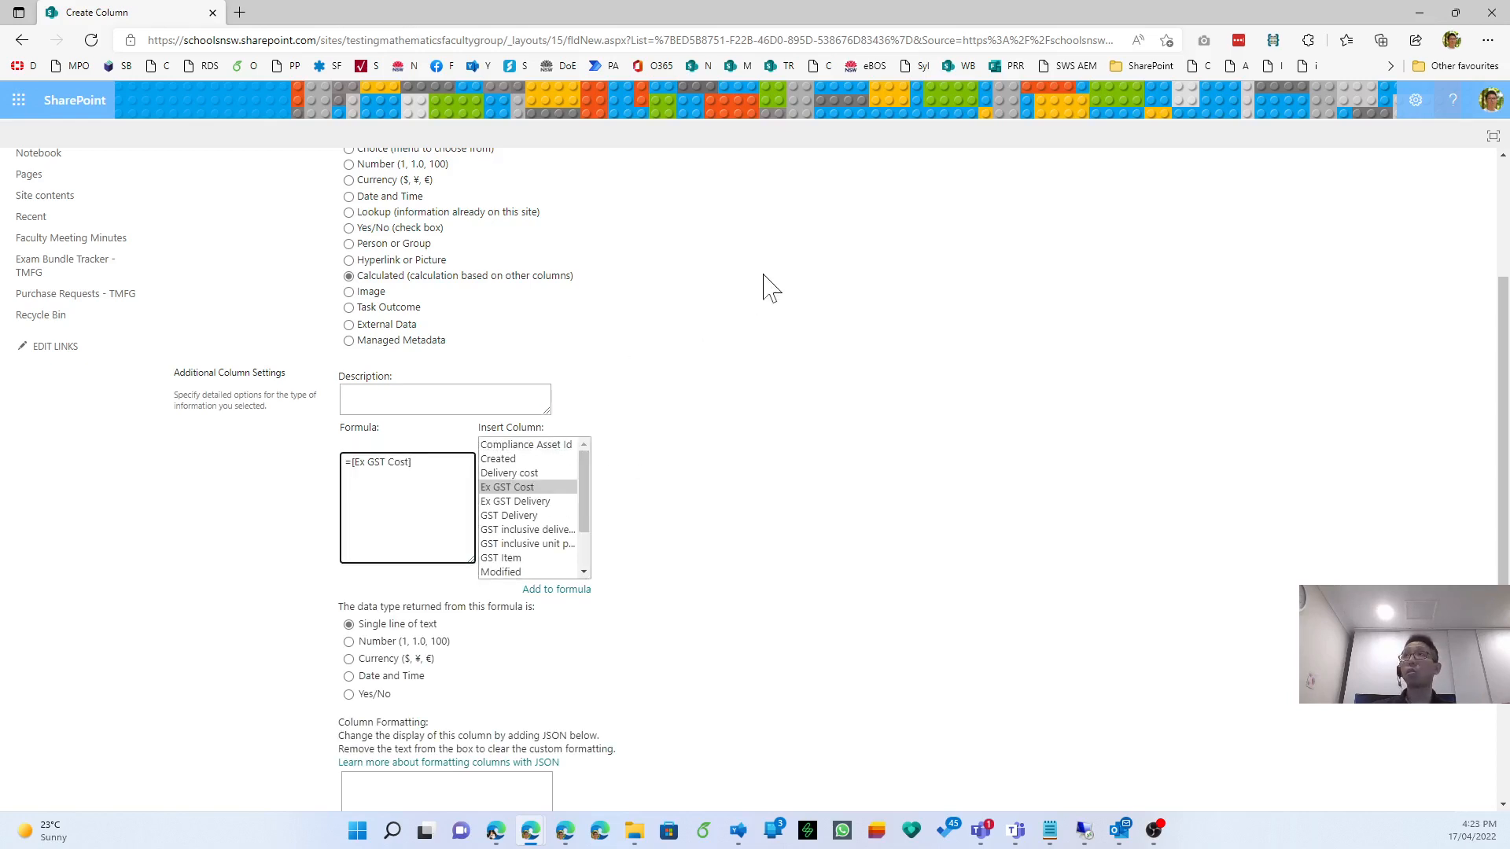
double_click(519, 501)
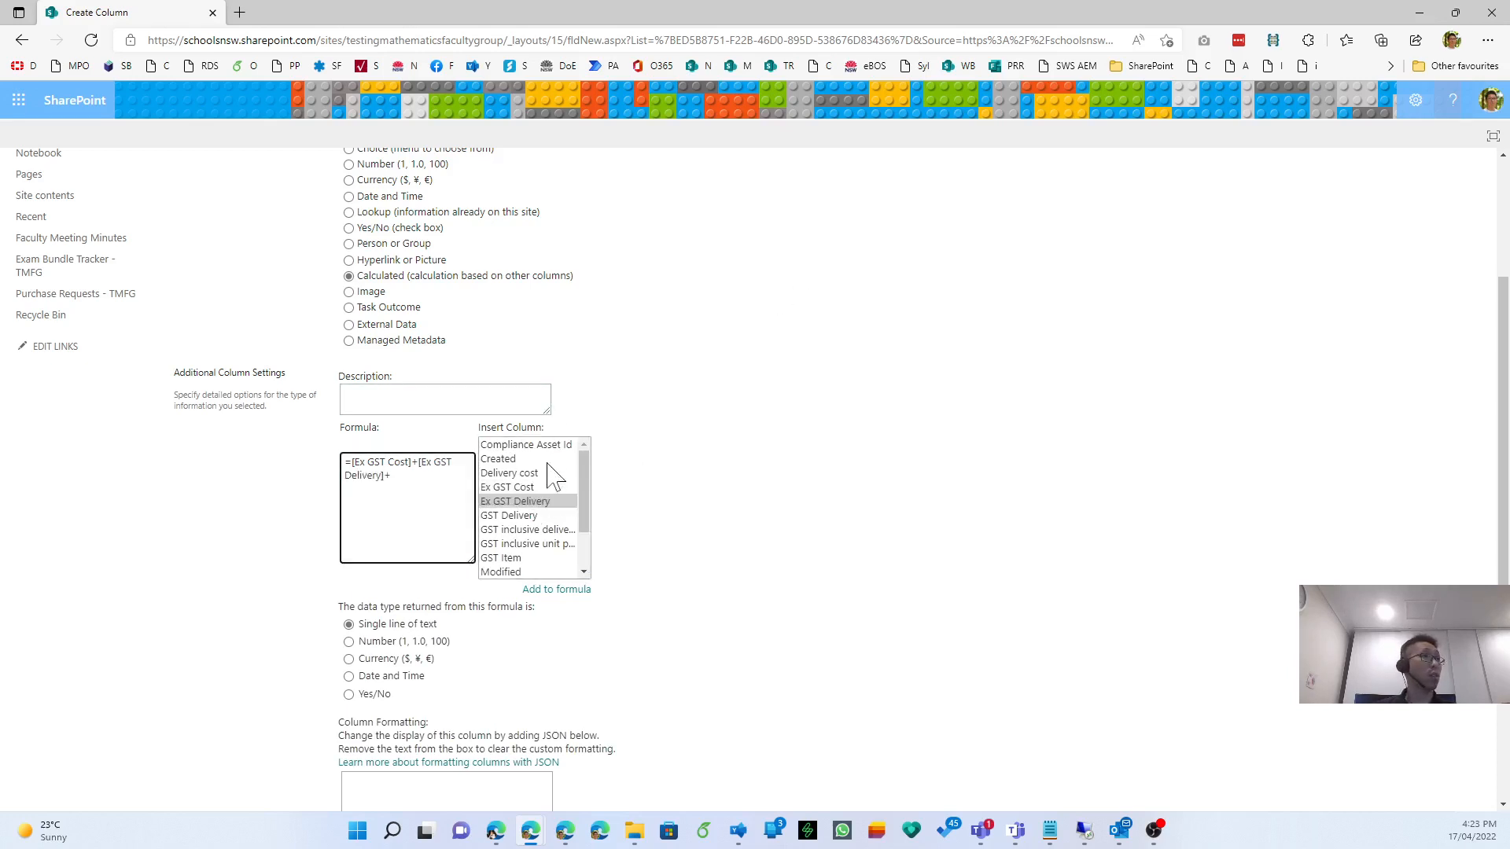
text(+)
double_click(519, 559)
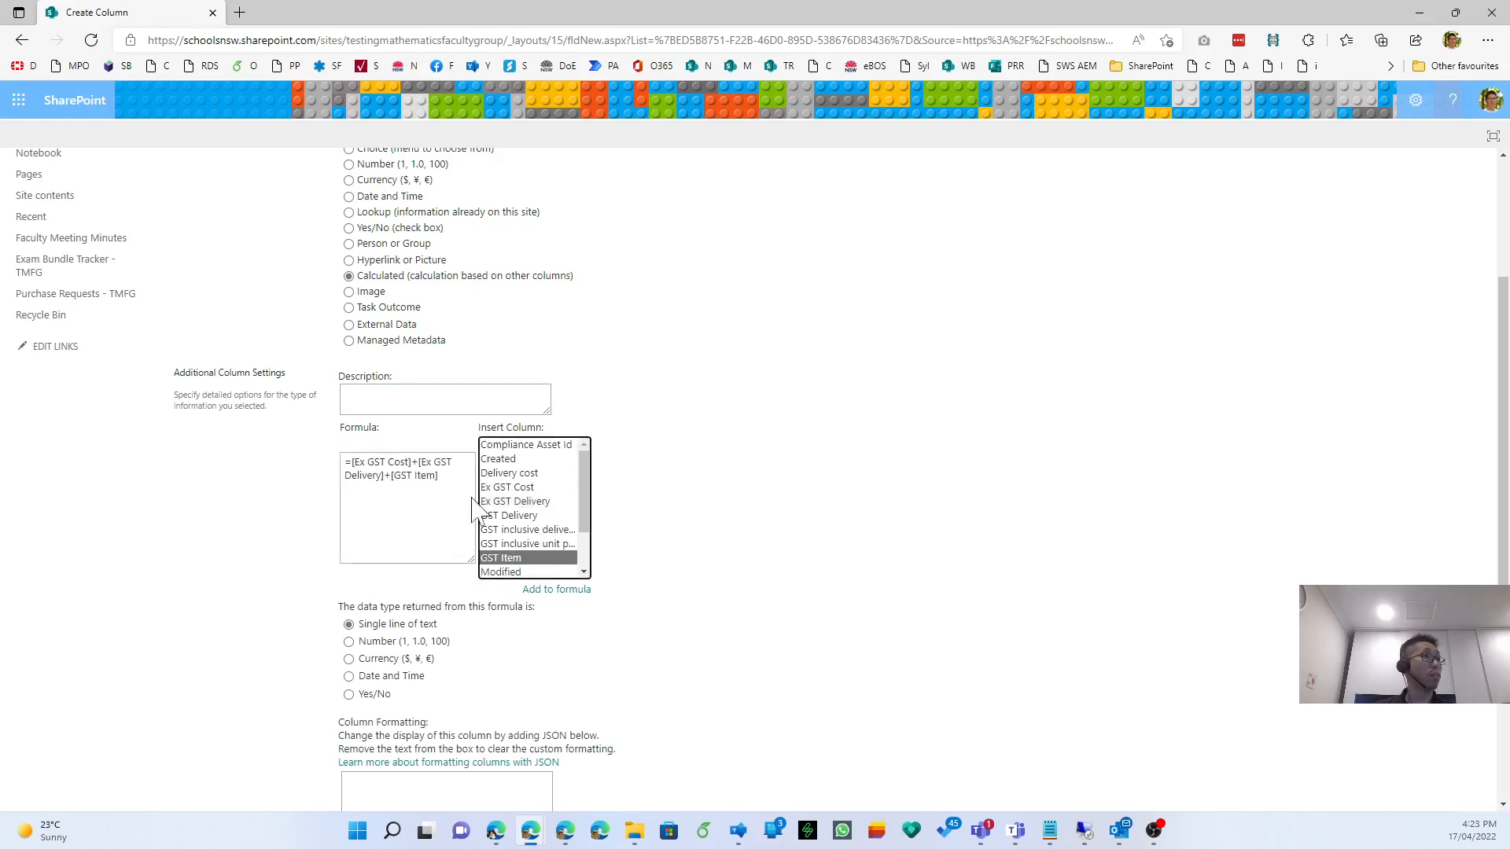
text(+)
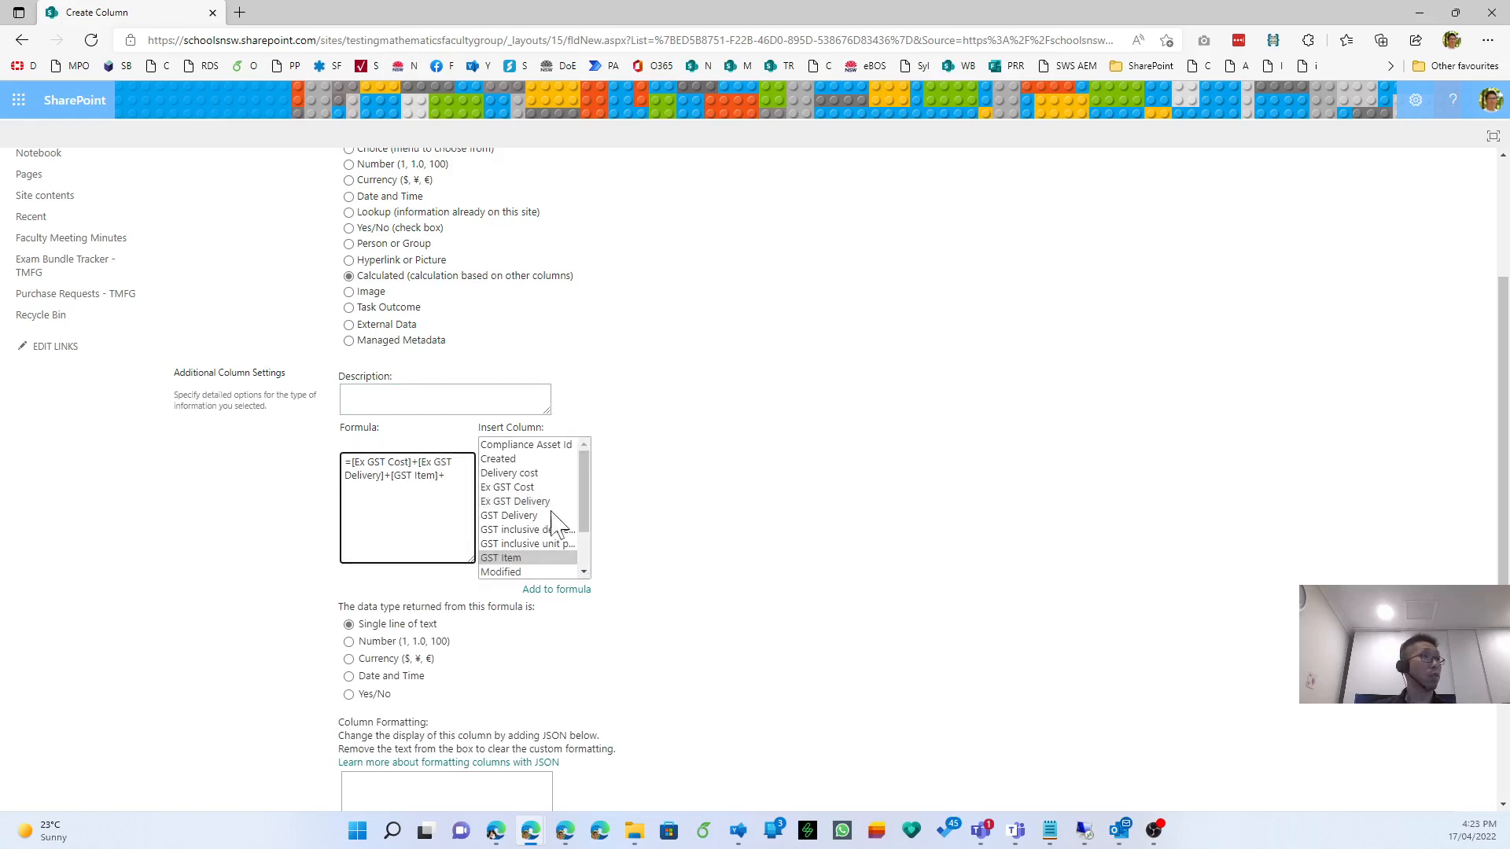
scroll(535, 523, down, 2)
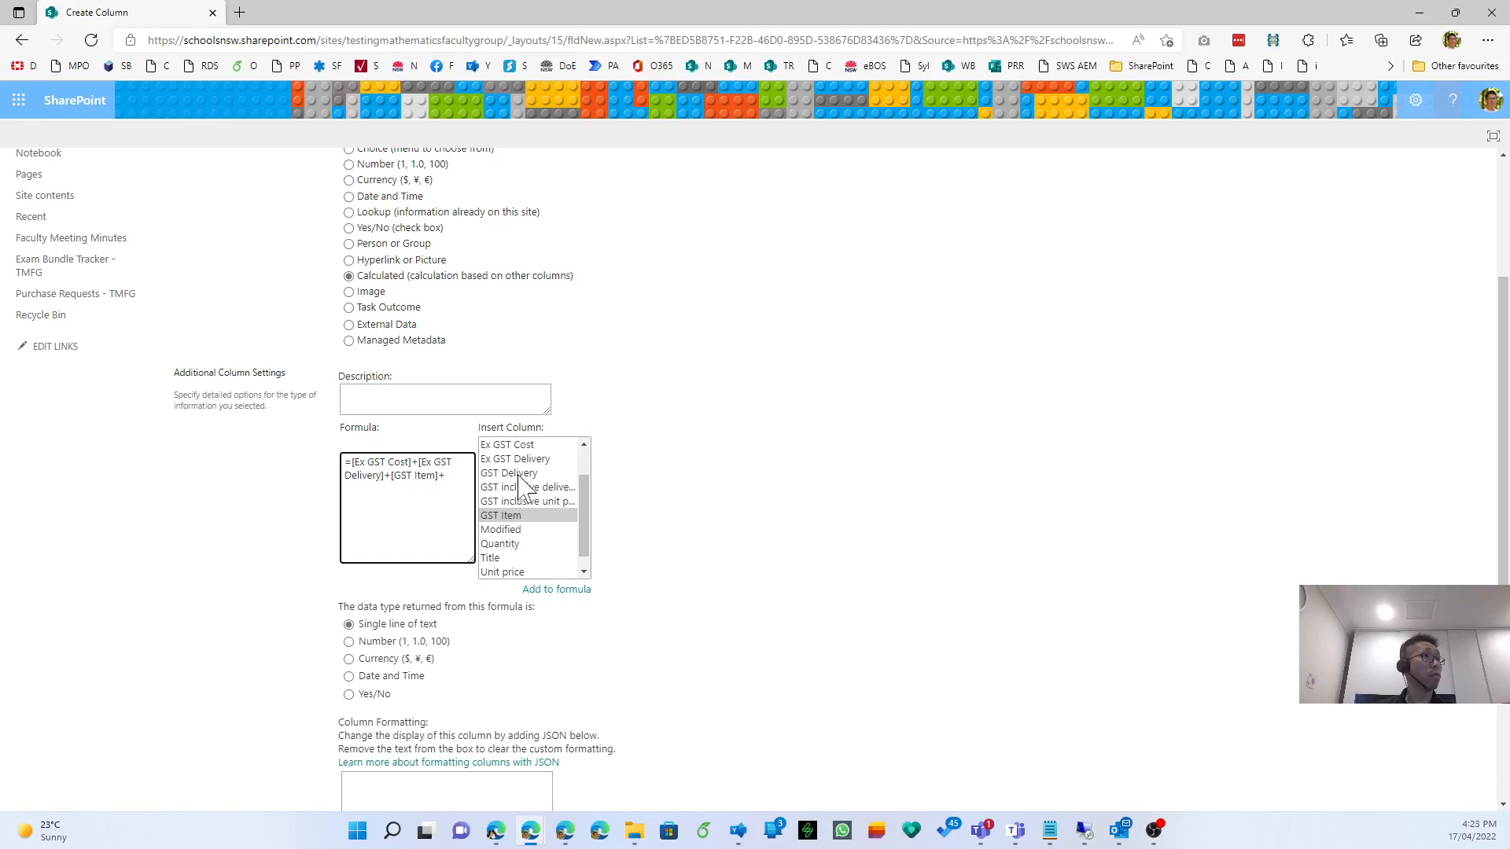
double_click(519, 474)
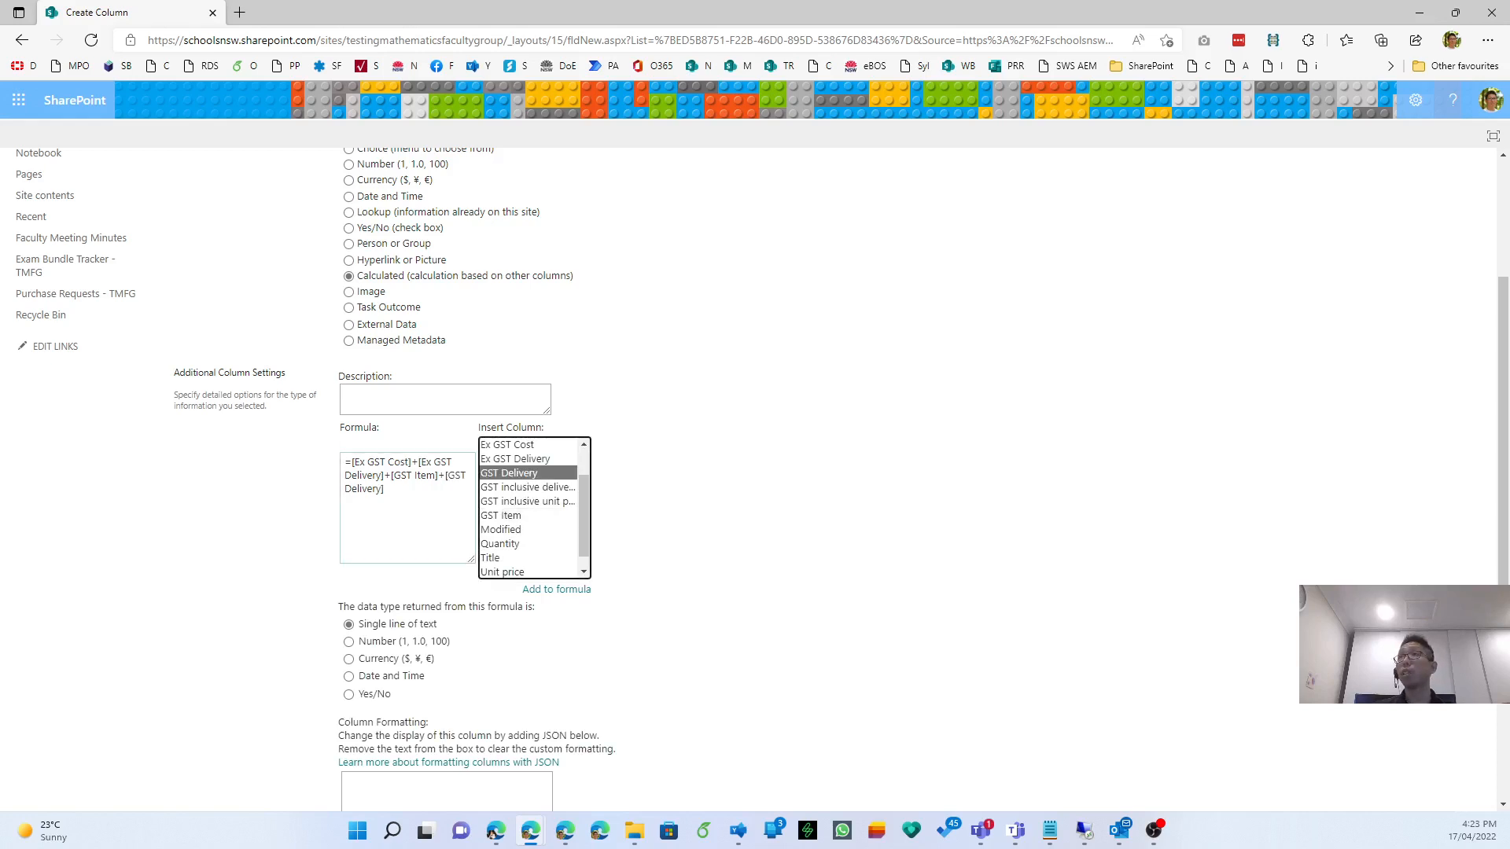
scroll(542, 594, down, 3)
click(381, 463)
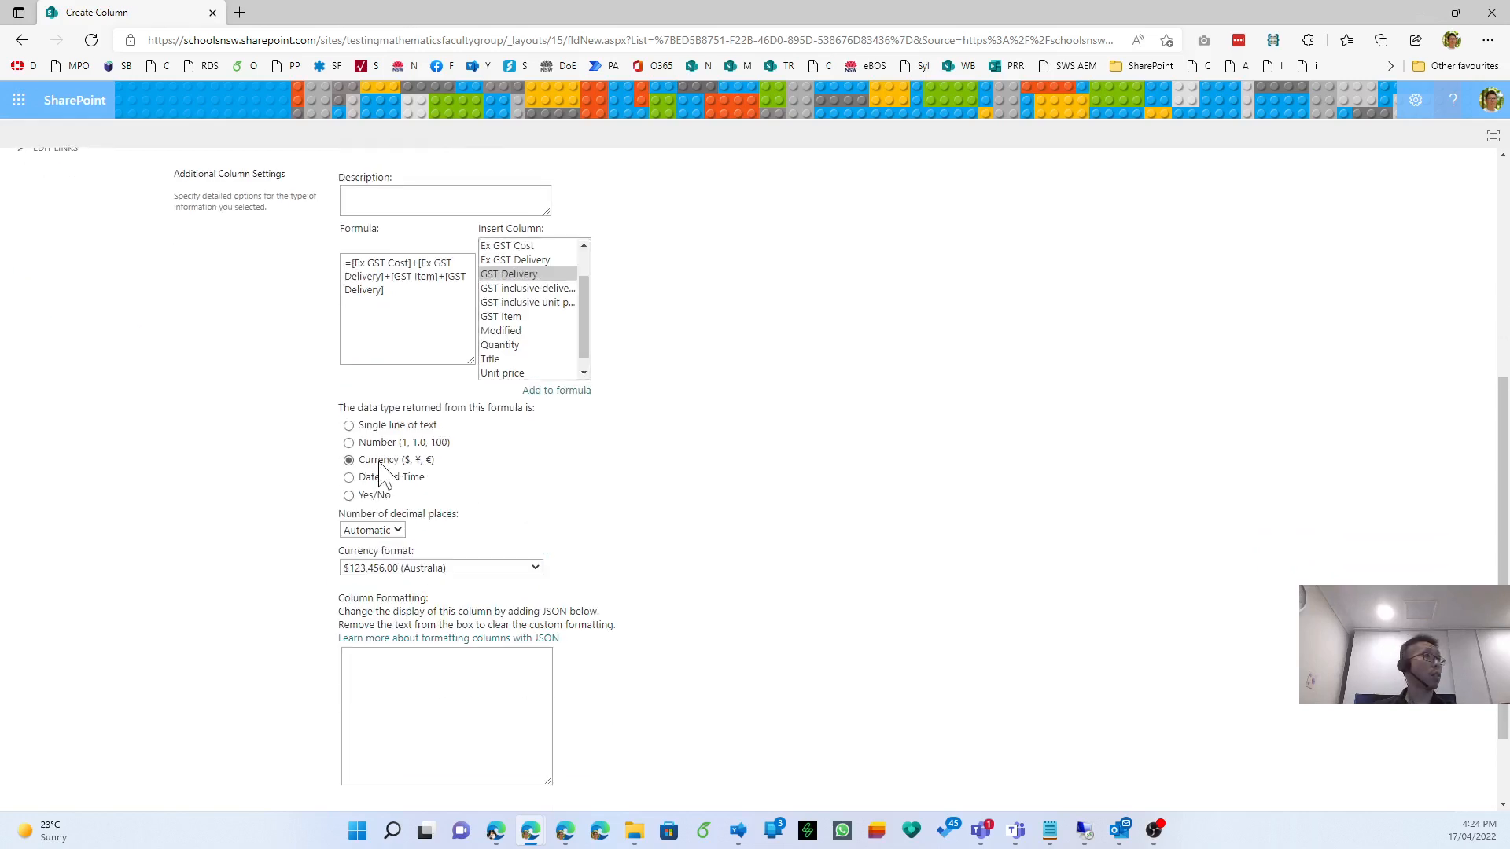
Check the terms of the GrandTotal formula against the list columns available for insertion.
drag(385, 291, 355, 264)
click(352, 263)
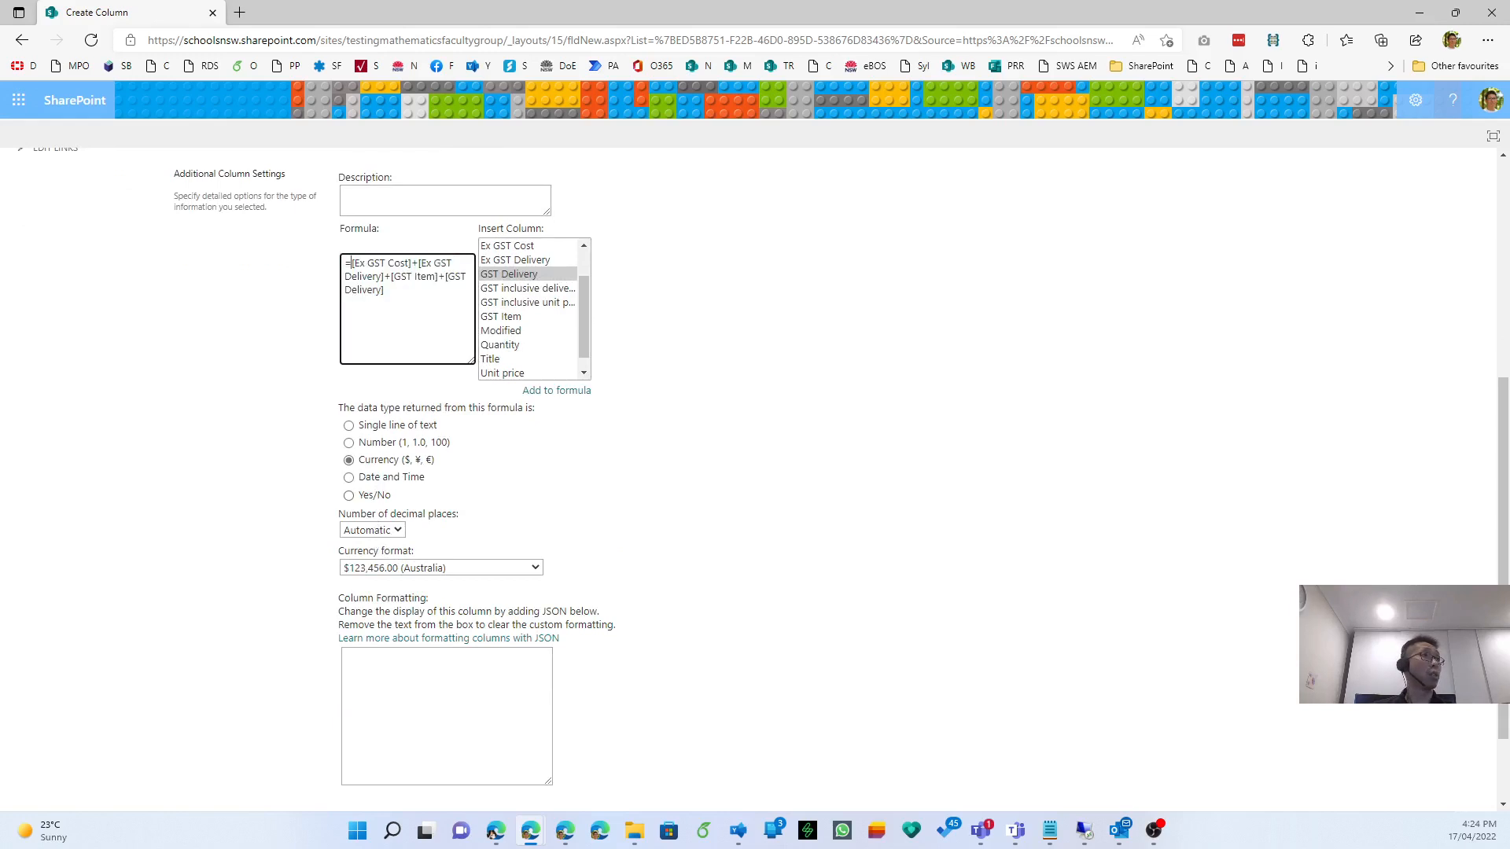
drag(587, 291, 586, 258)
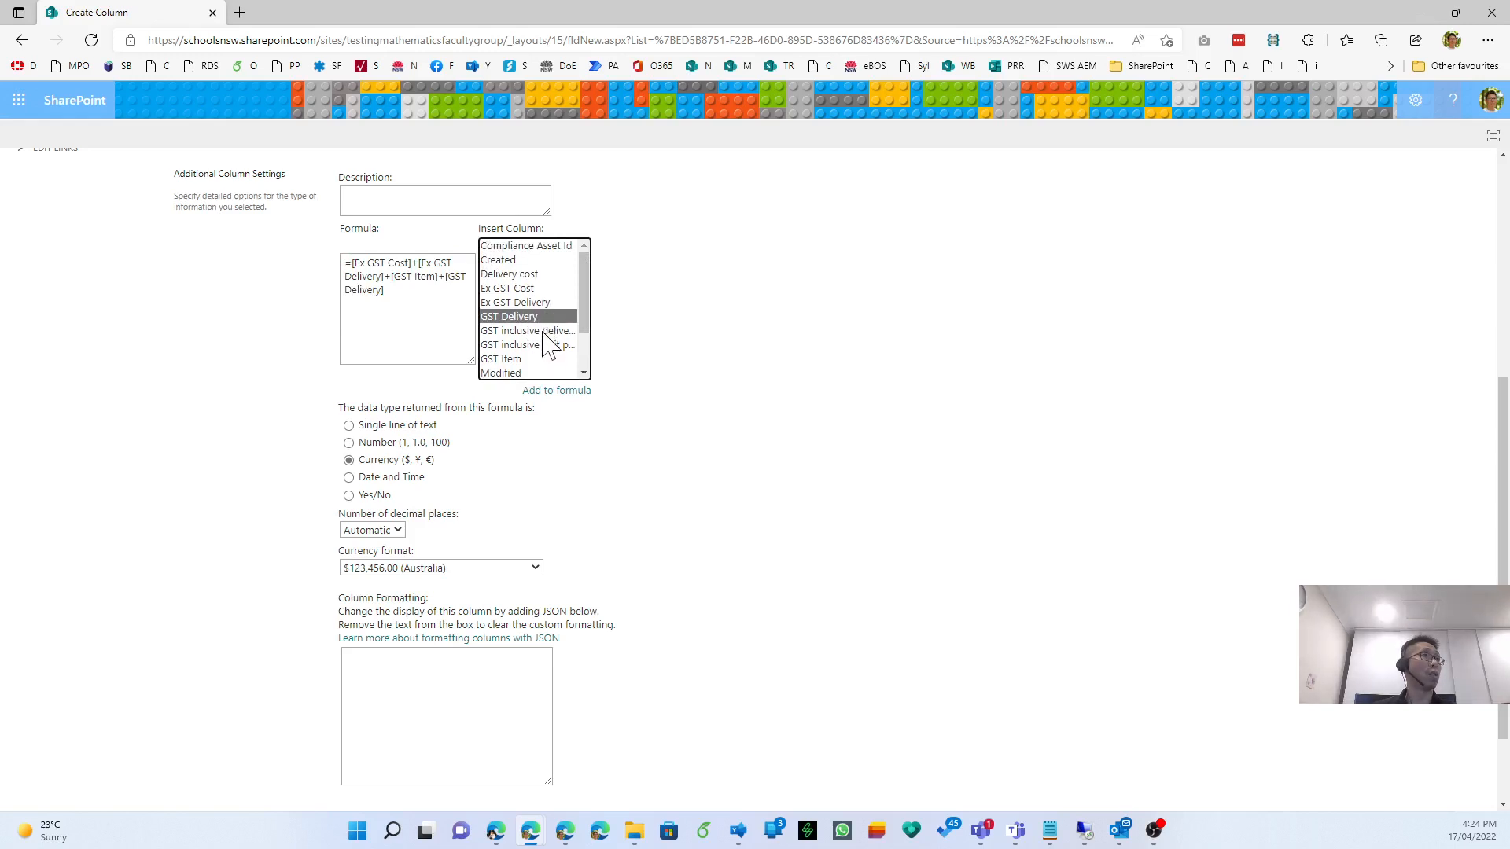
drag(578, 286, 577, 291)
click(535, 267)
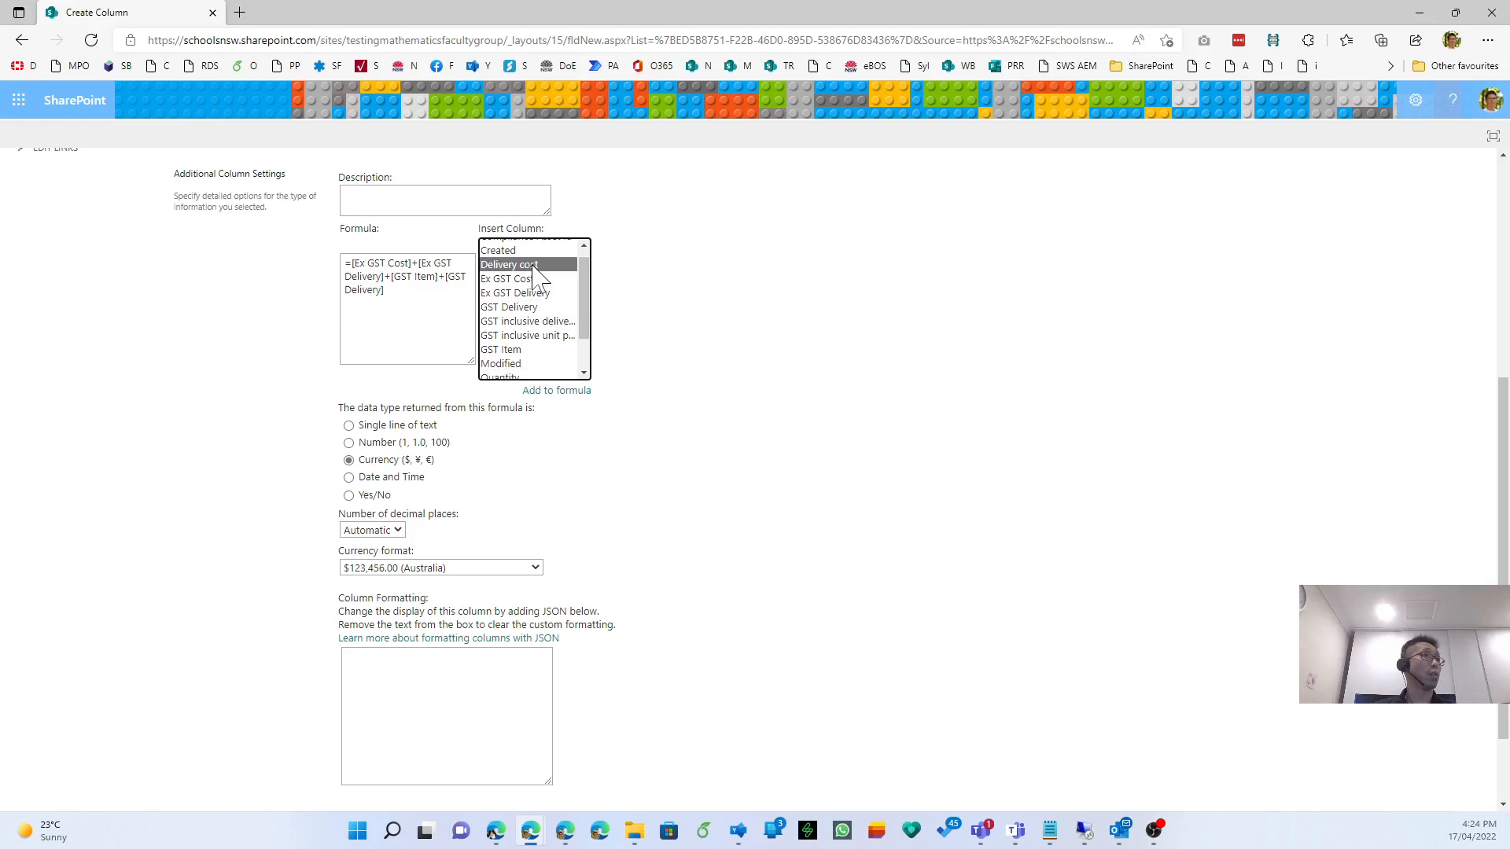
scroll(535, 276, down, 1)
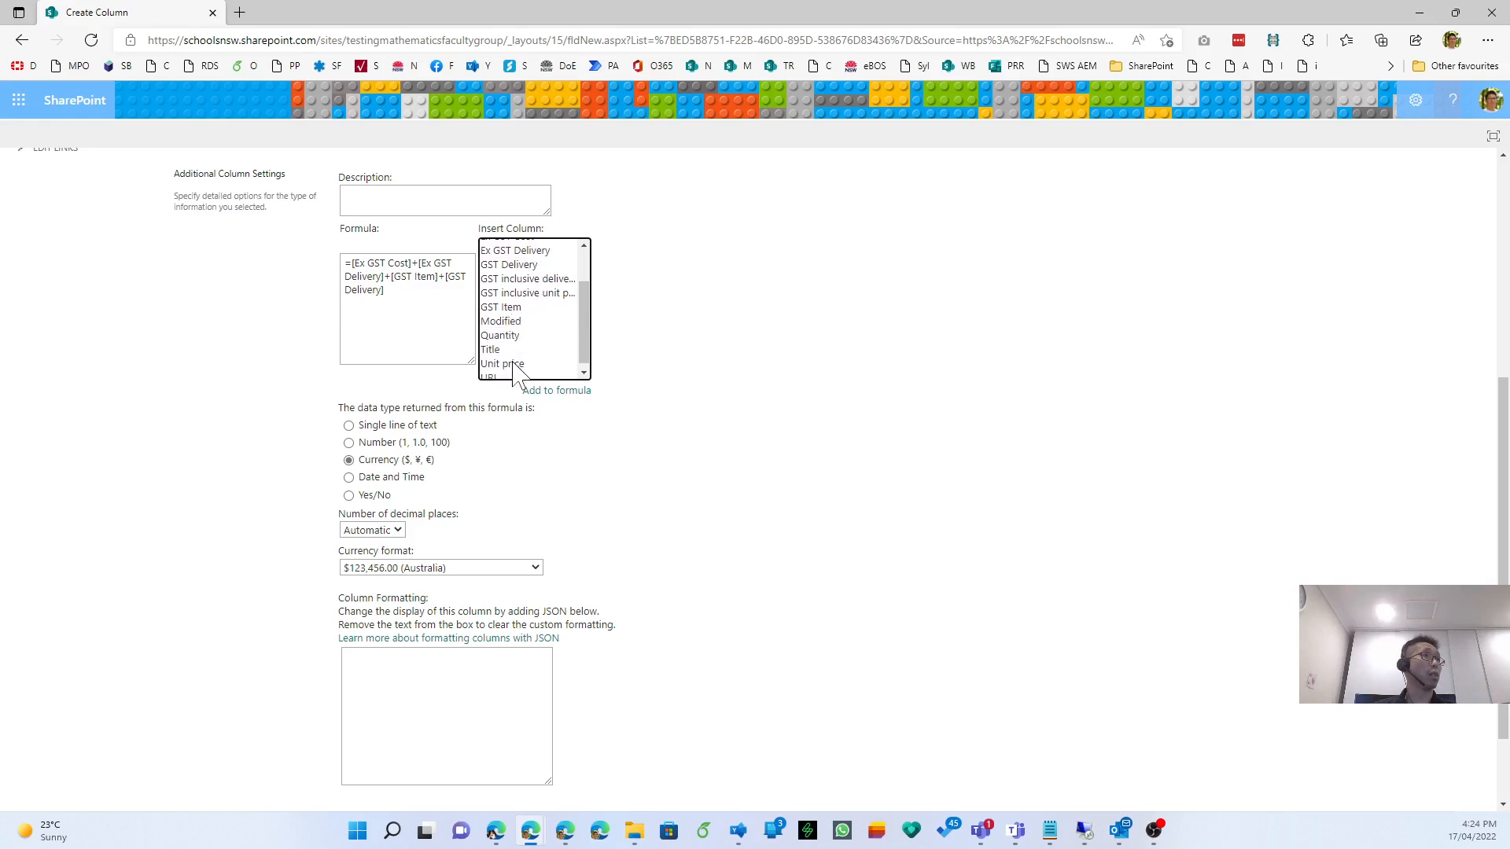
click(513, 364)
drag(583, 350, 582, 290)
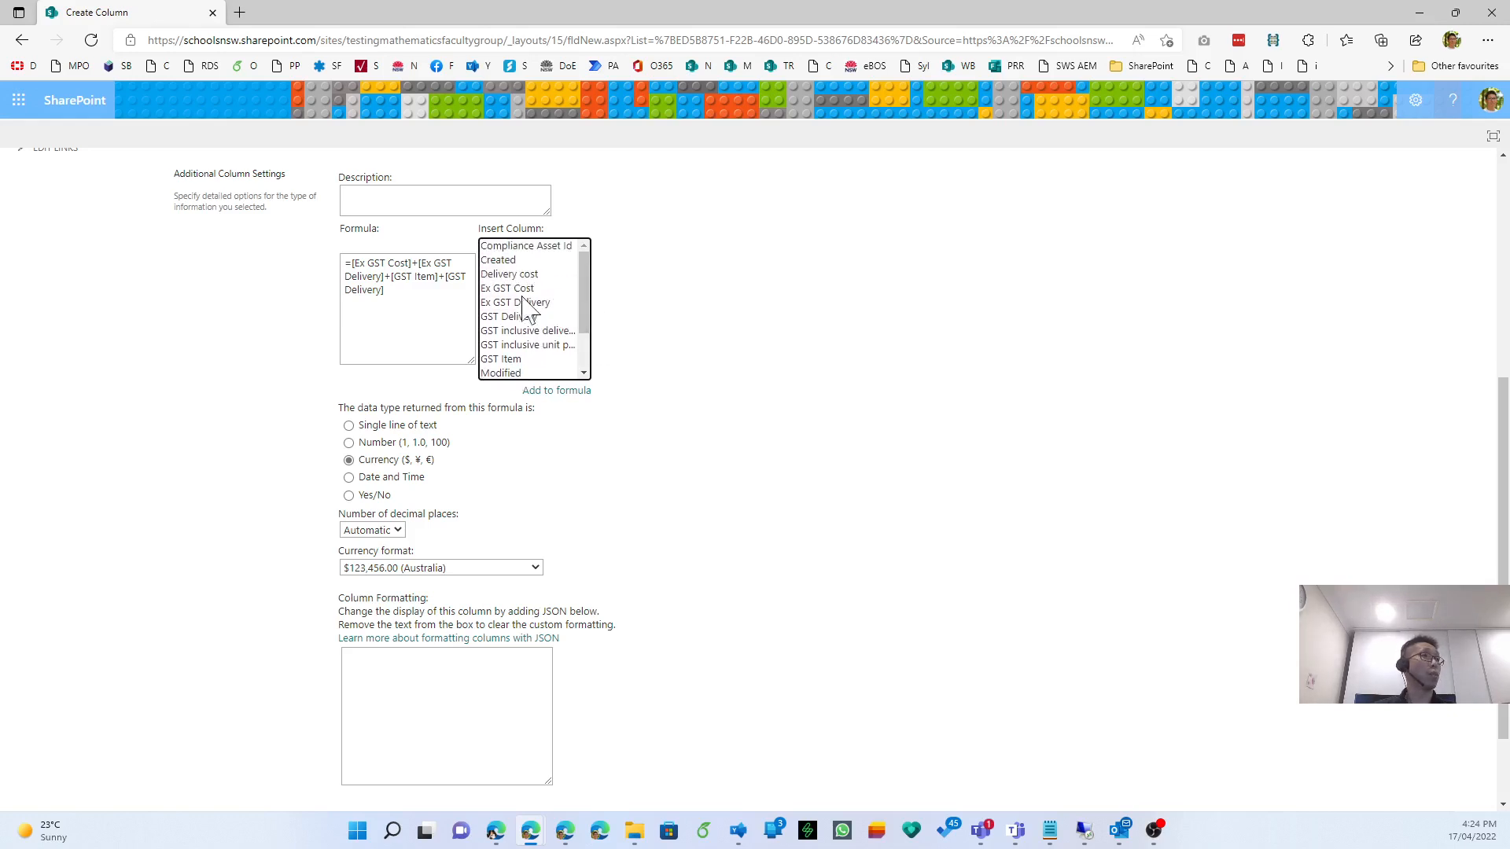
drag(415, 295, 384, 290)
click(352, 264)
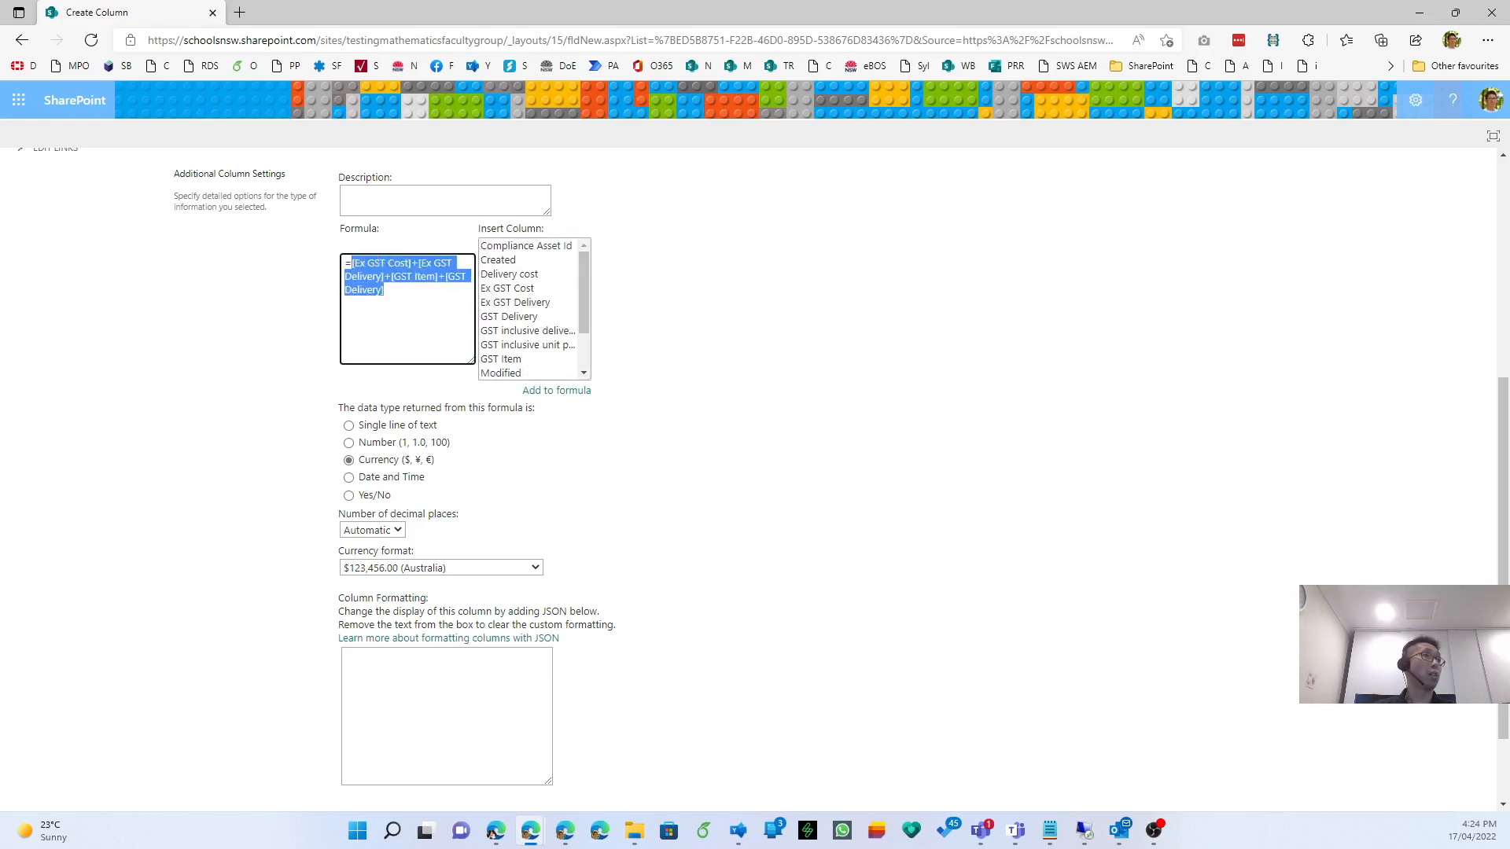
click(384, 290)
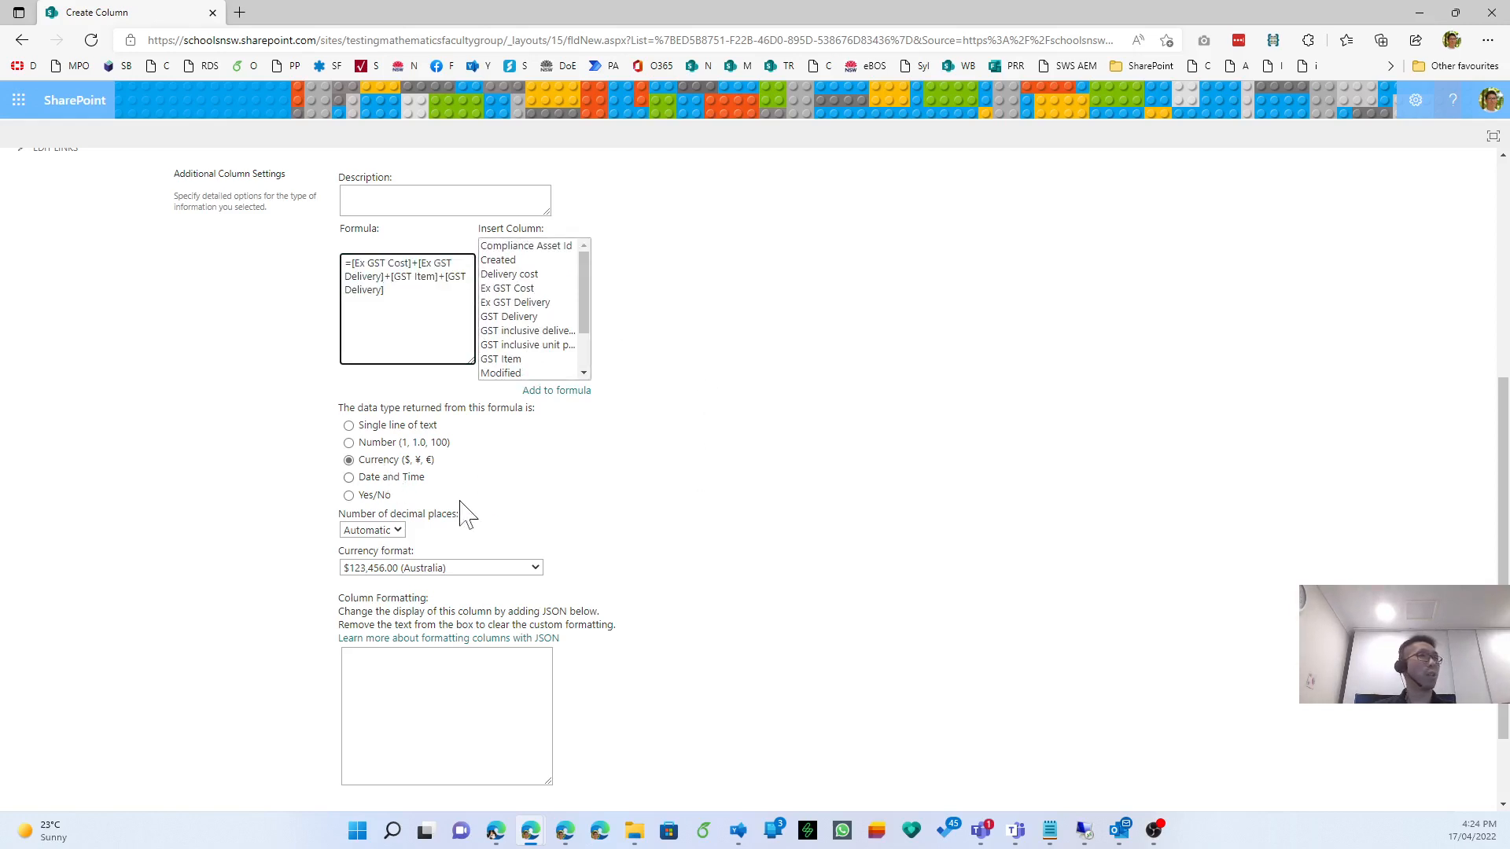
Save the GrandTotal column to the purchase requests list.
scroll(902, 586, down, 2)
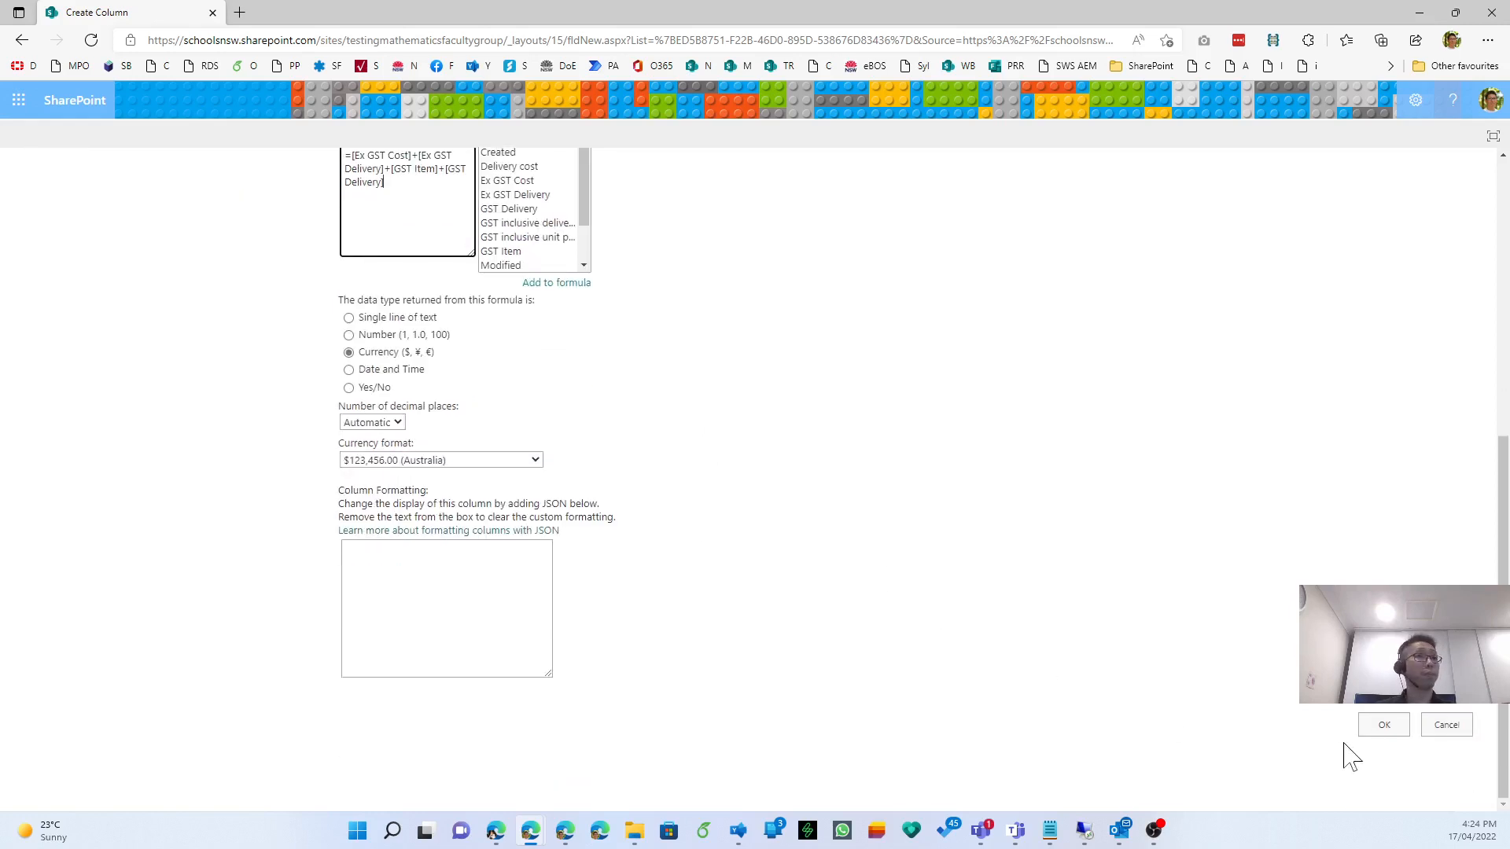
click(1381, 725)
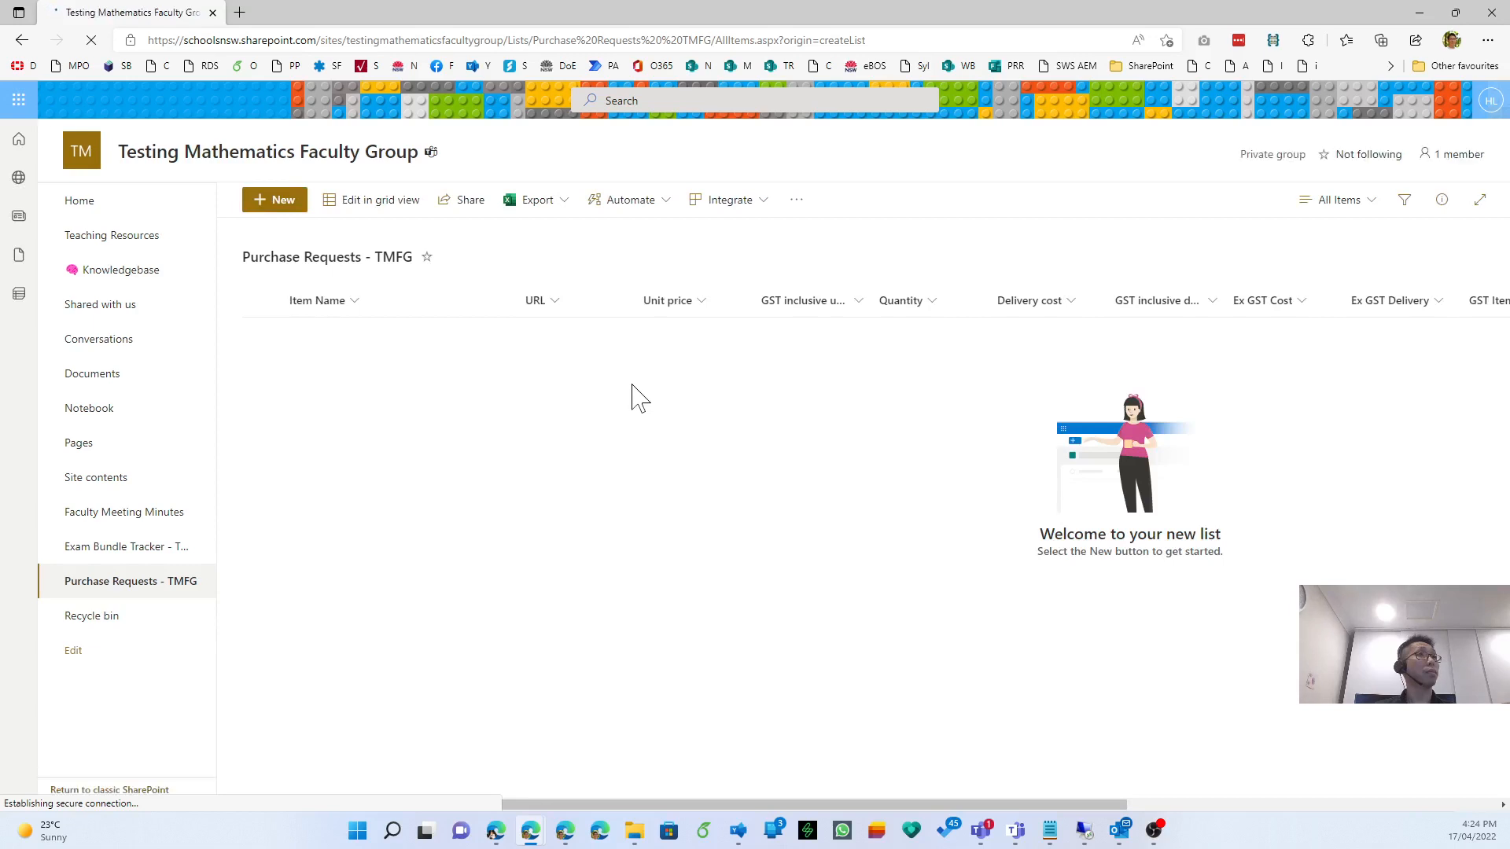
click(277, 203)
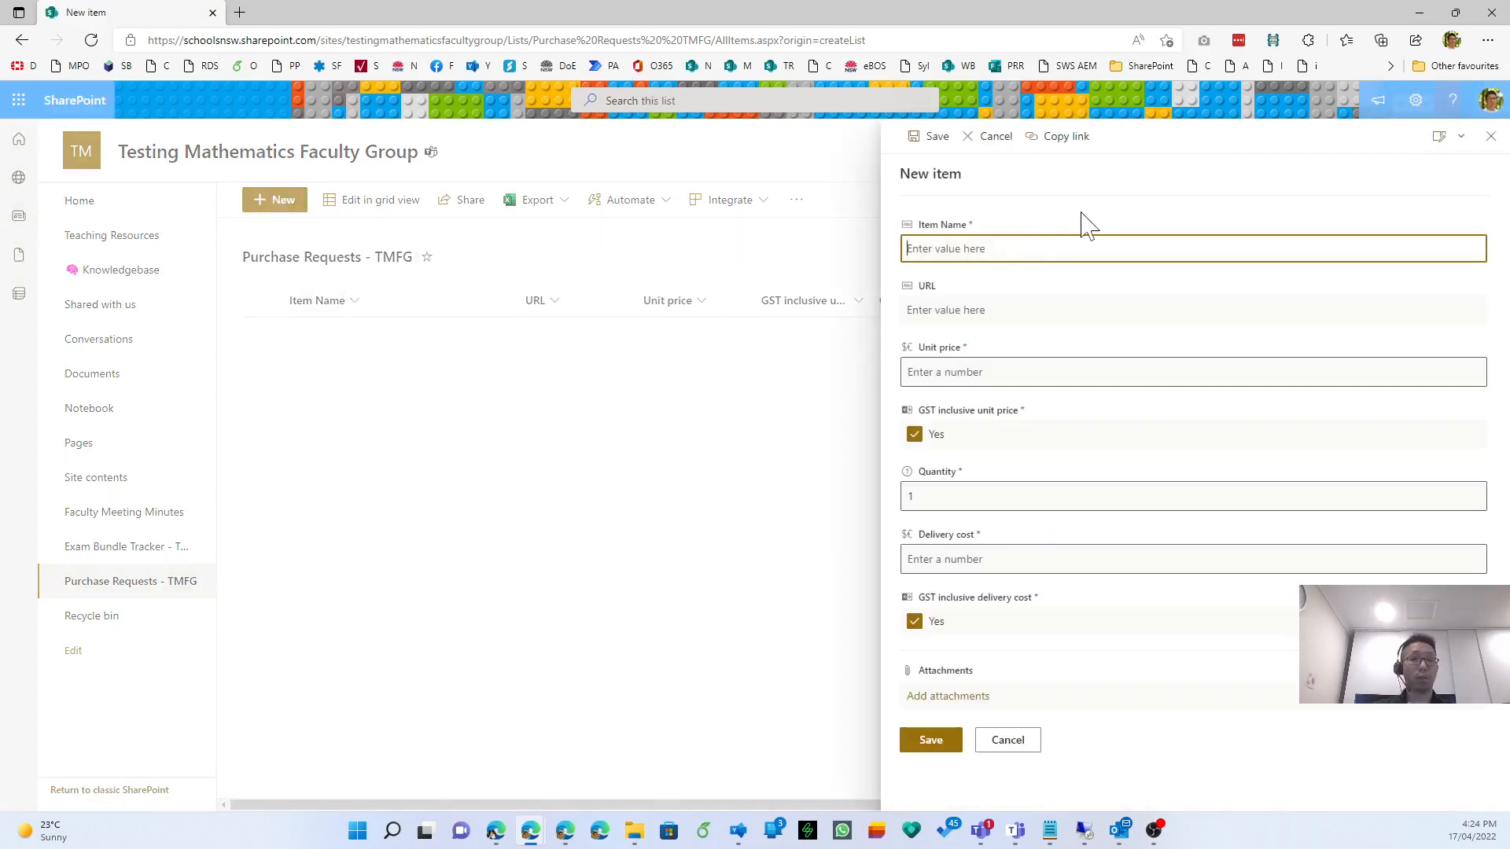
text(Testing)
key(Tab)
text(t)
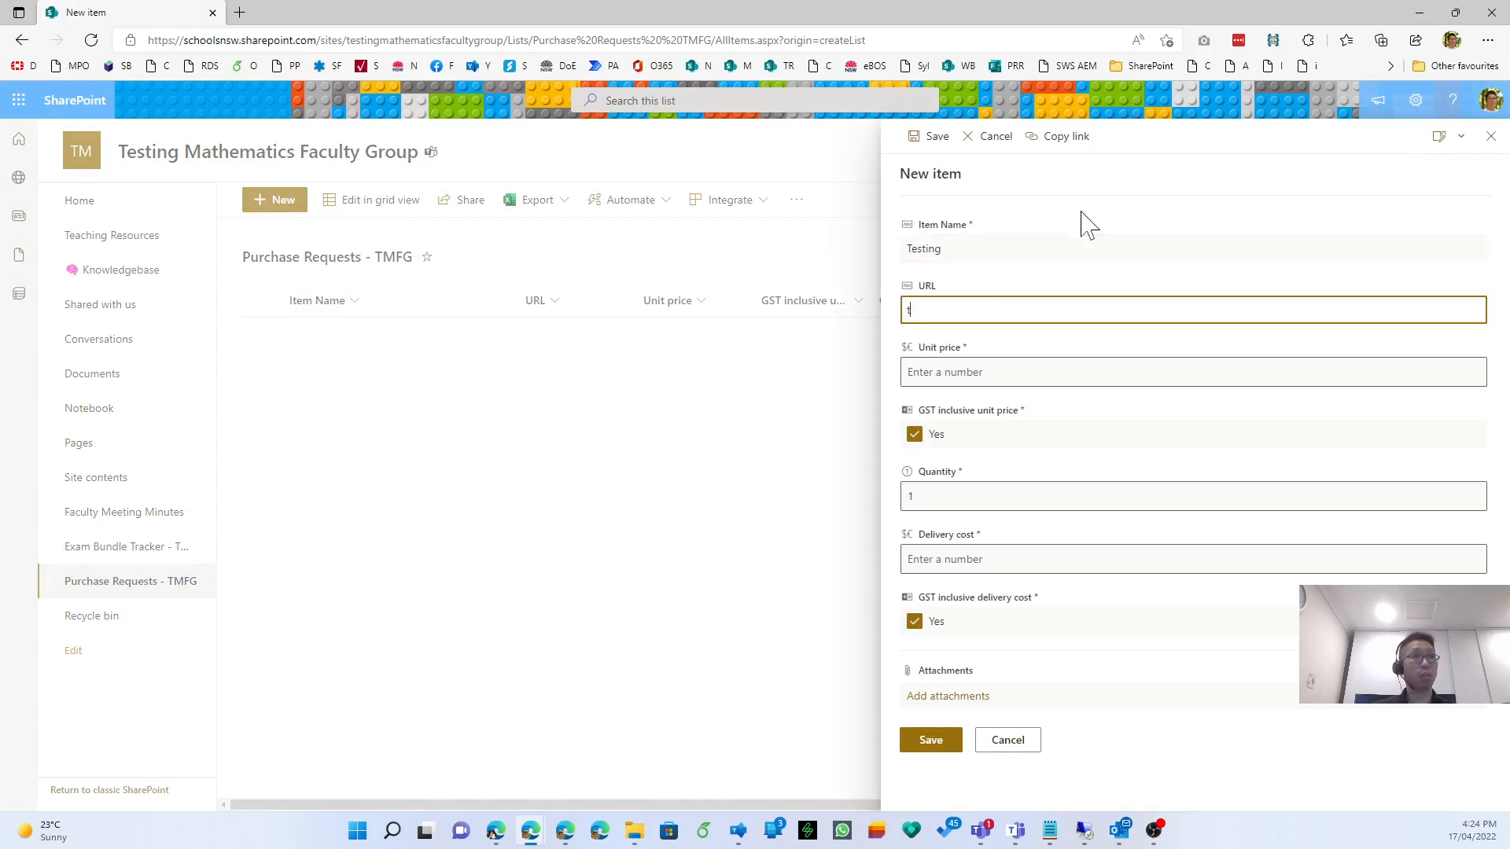
text(t)
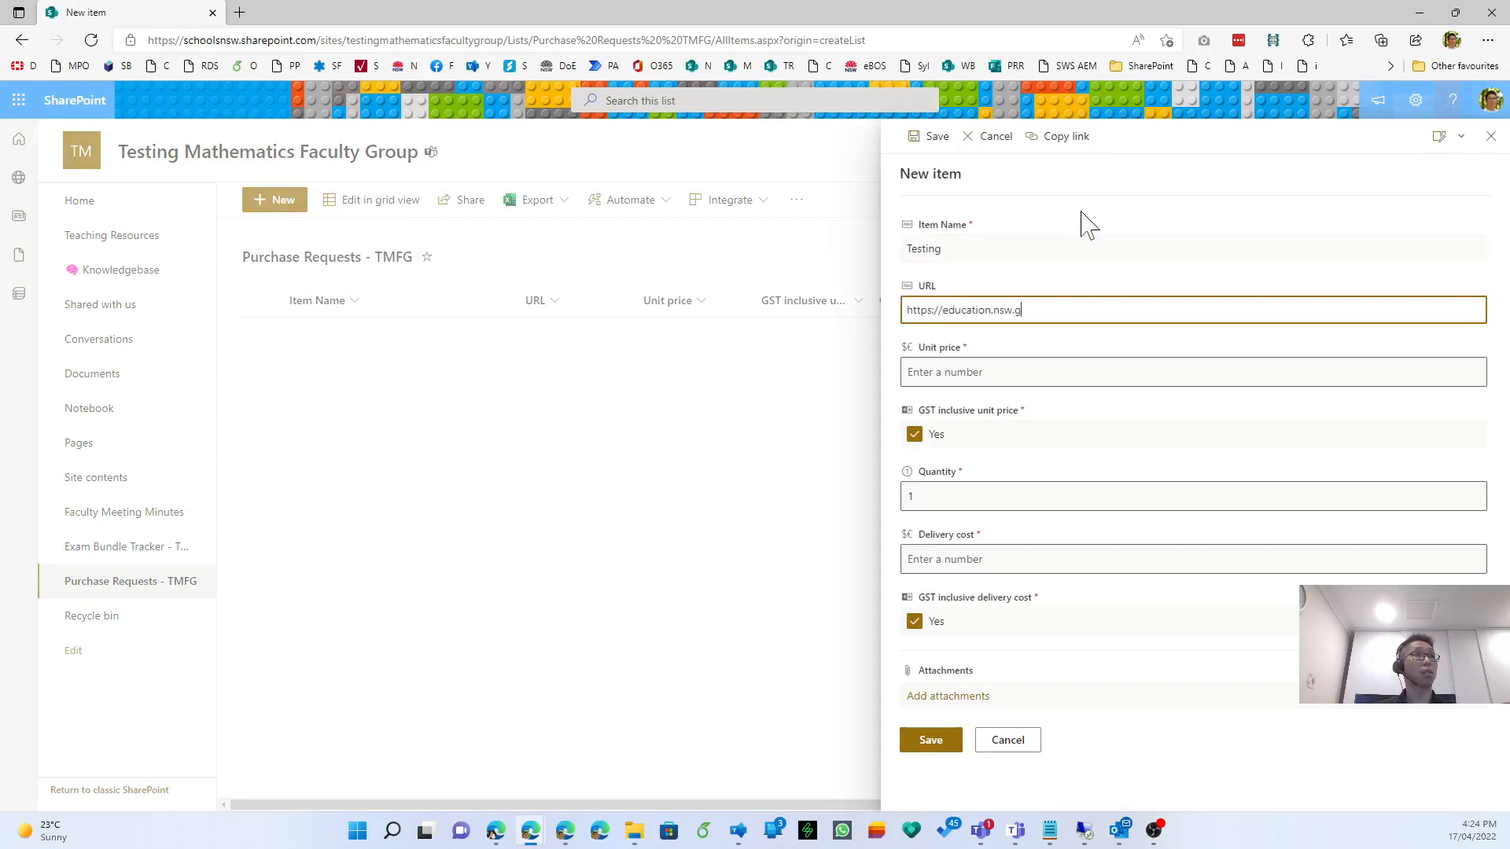
key(Tab)
Set the Testing item's unit price to 1 and delivery cost to 0, keep the other defaults, and save it.
text(1)
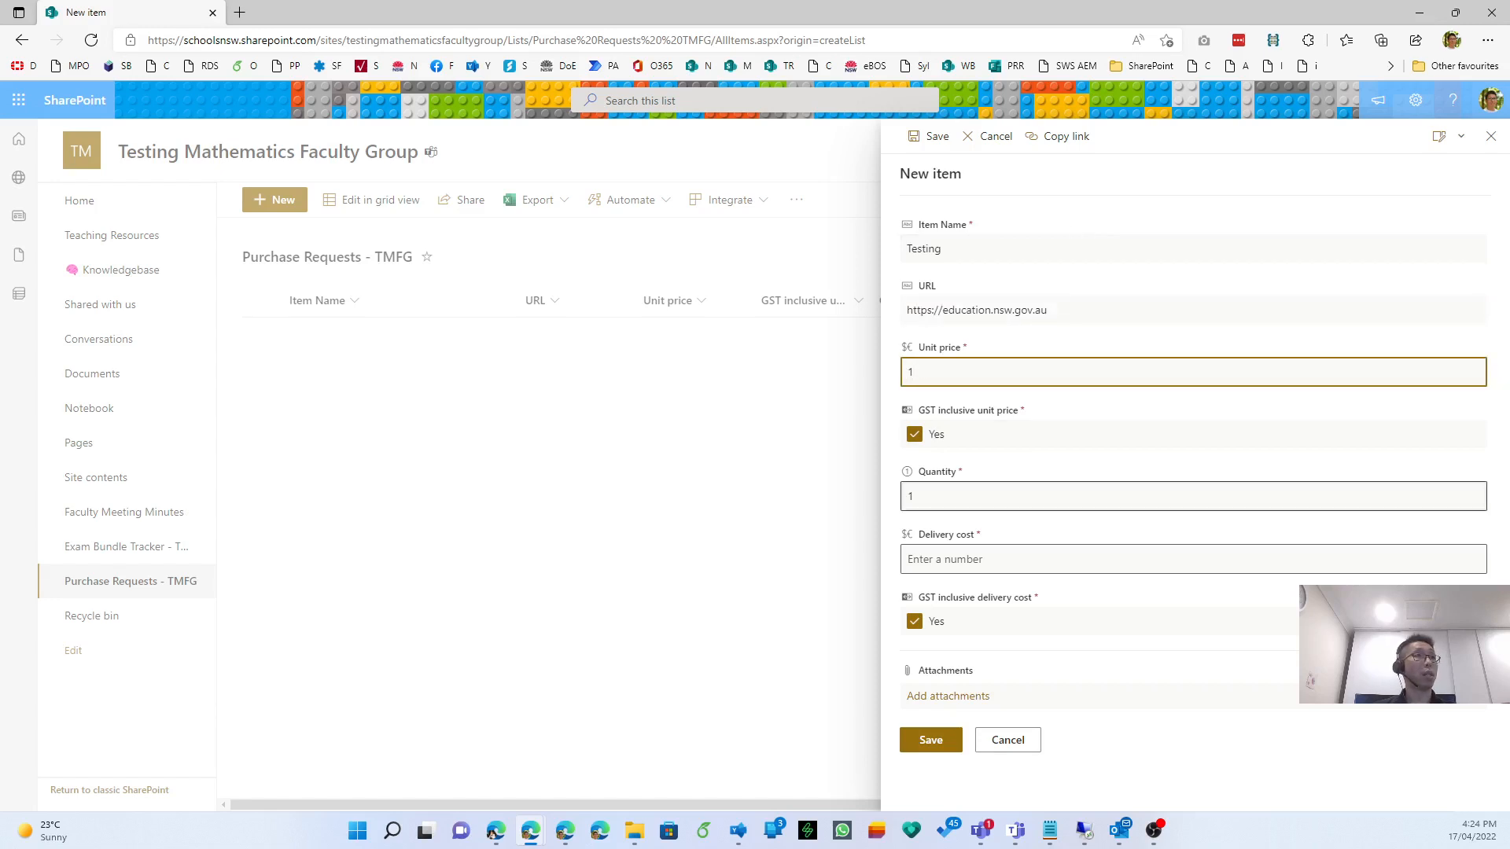
key(Tab)
key(Tab)
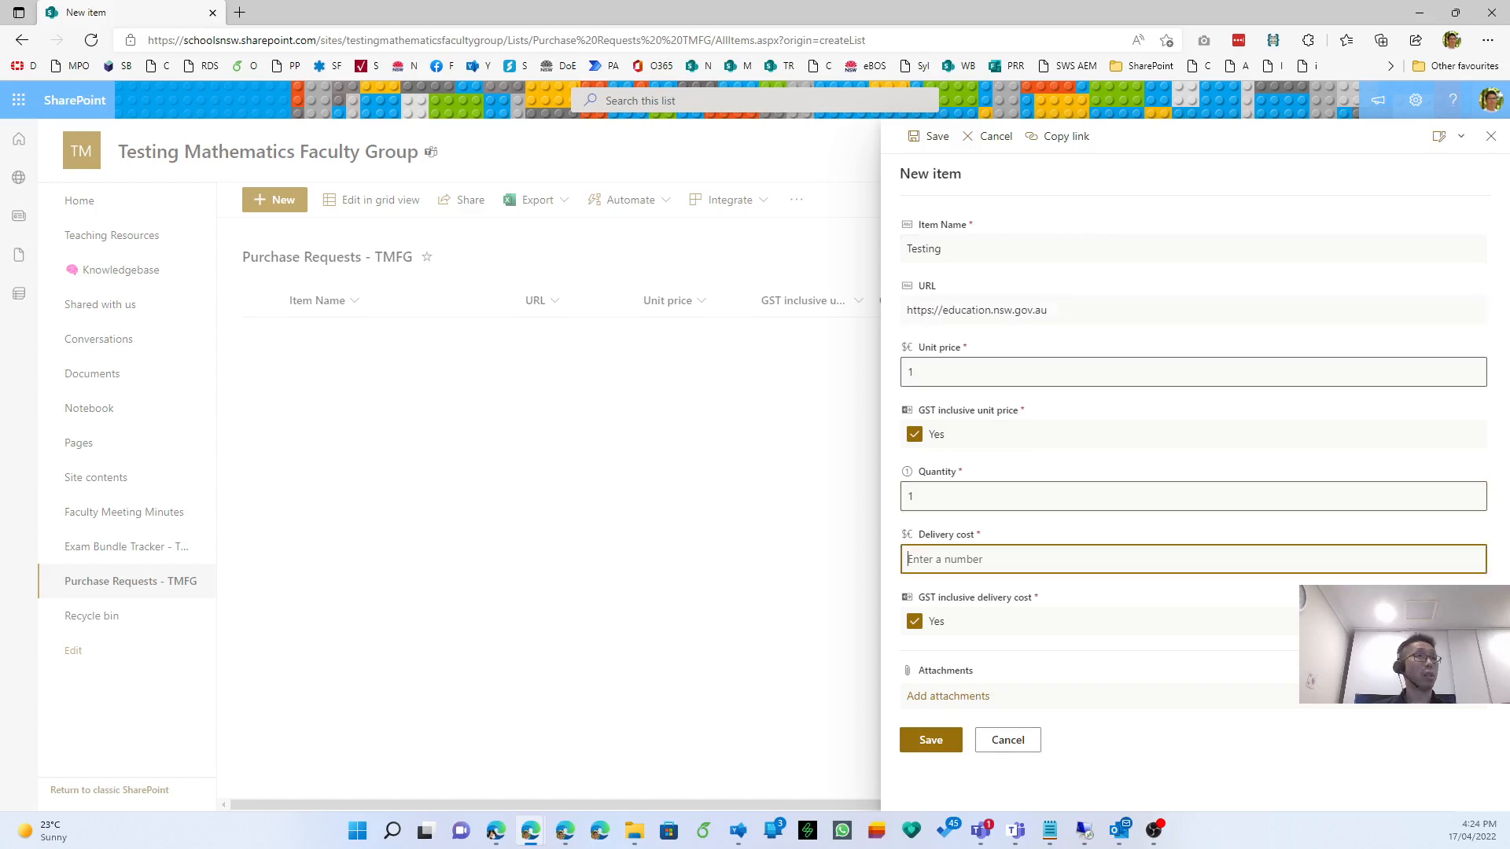
text(0)
key(Tab)
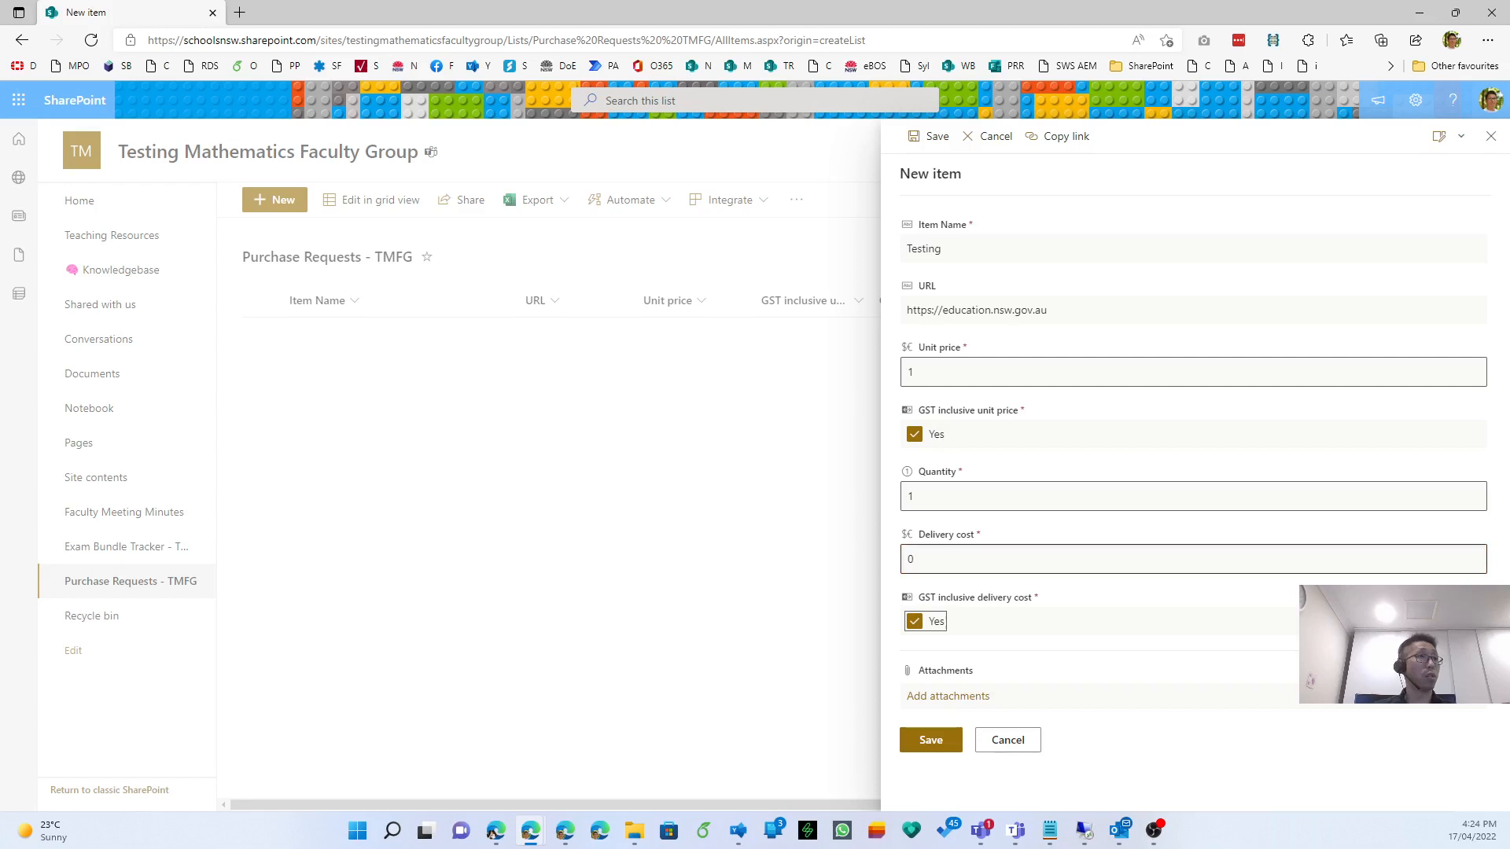
click(948, 743)
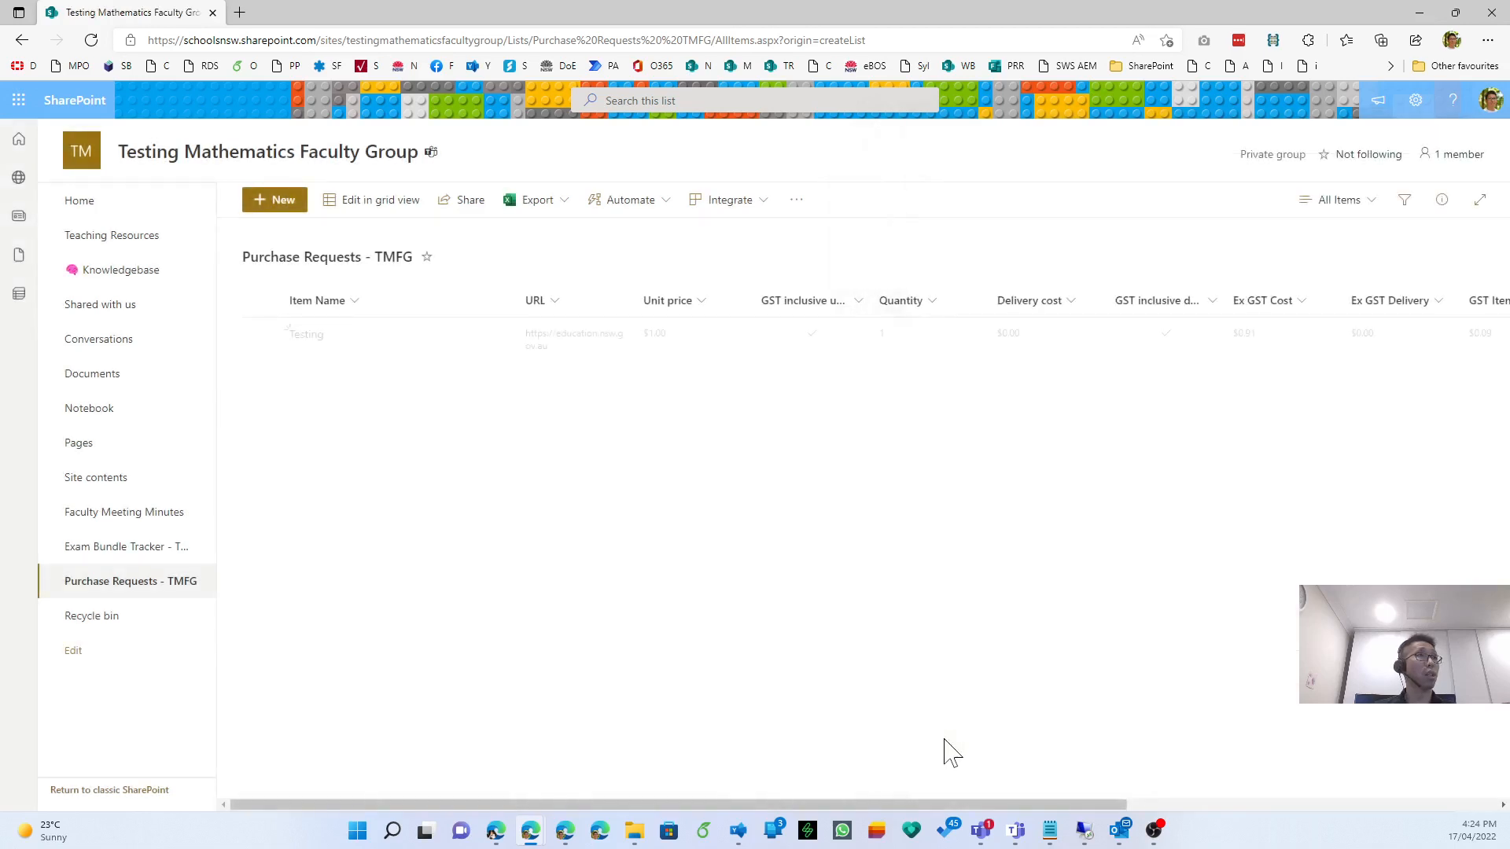
Examine the Testing item's calculated ex-GST costs, GST amounts and GrandTotal against its unit price.
drag(953, 804, 1330, 805)
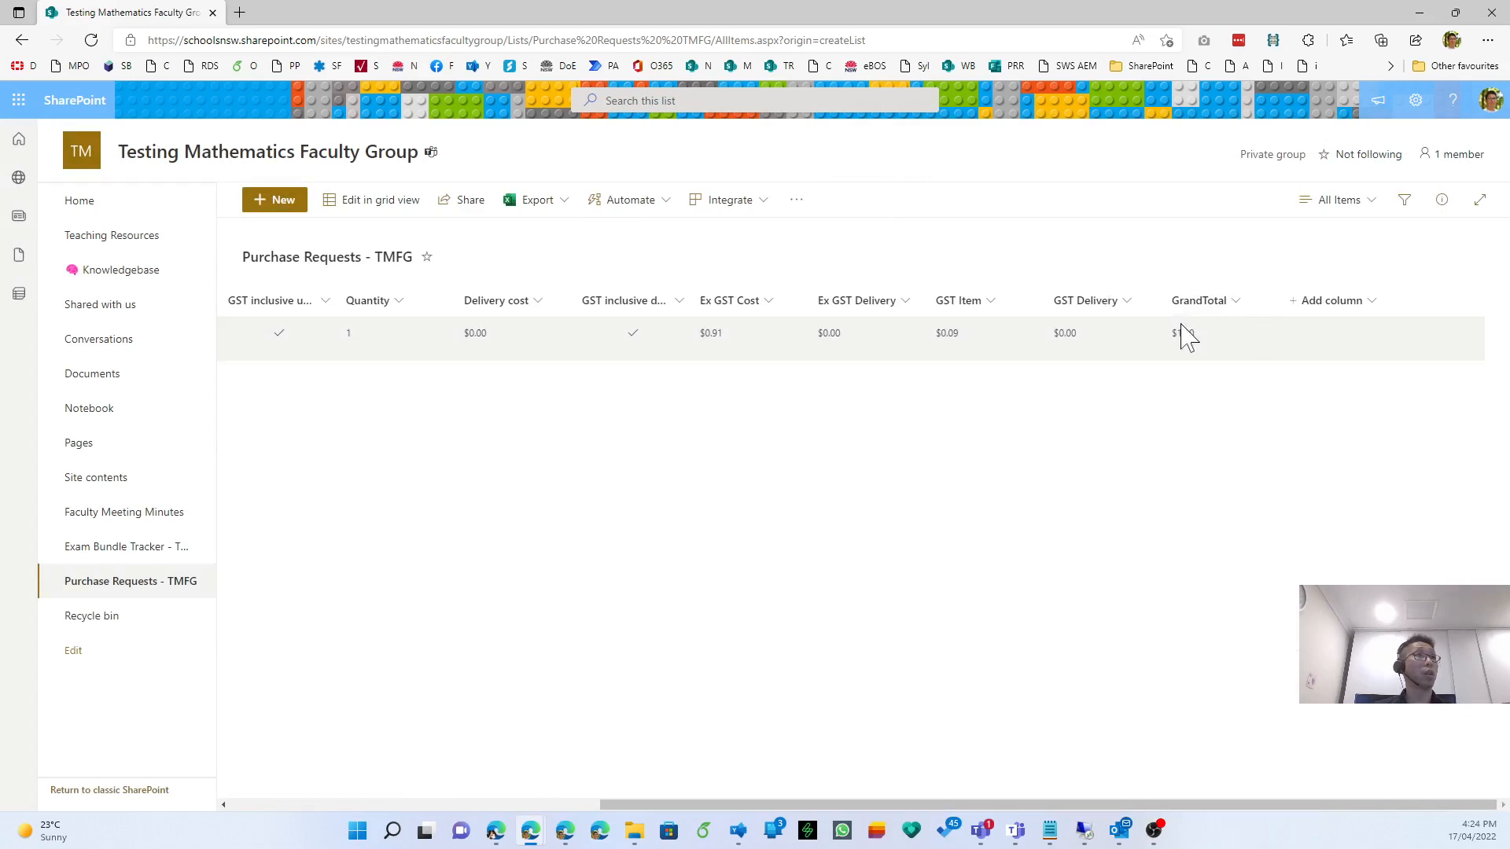
click(739, 334)
key(ctrl)
key(ctrl)
key(ctrl)
key(ctrl)
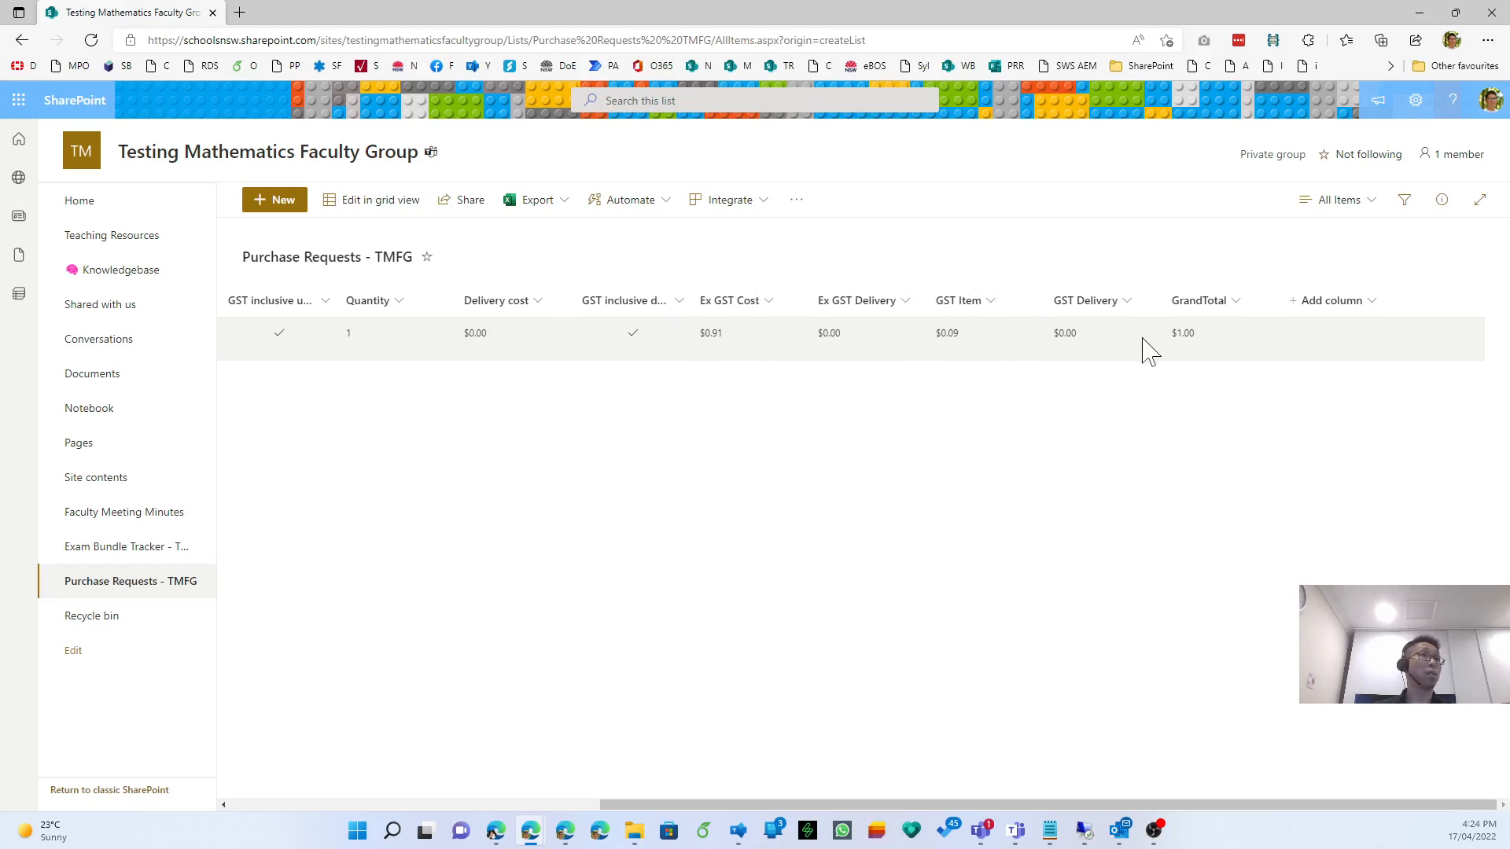
drag(1020, 807, 846, 808)
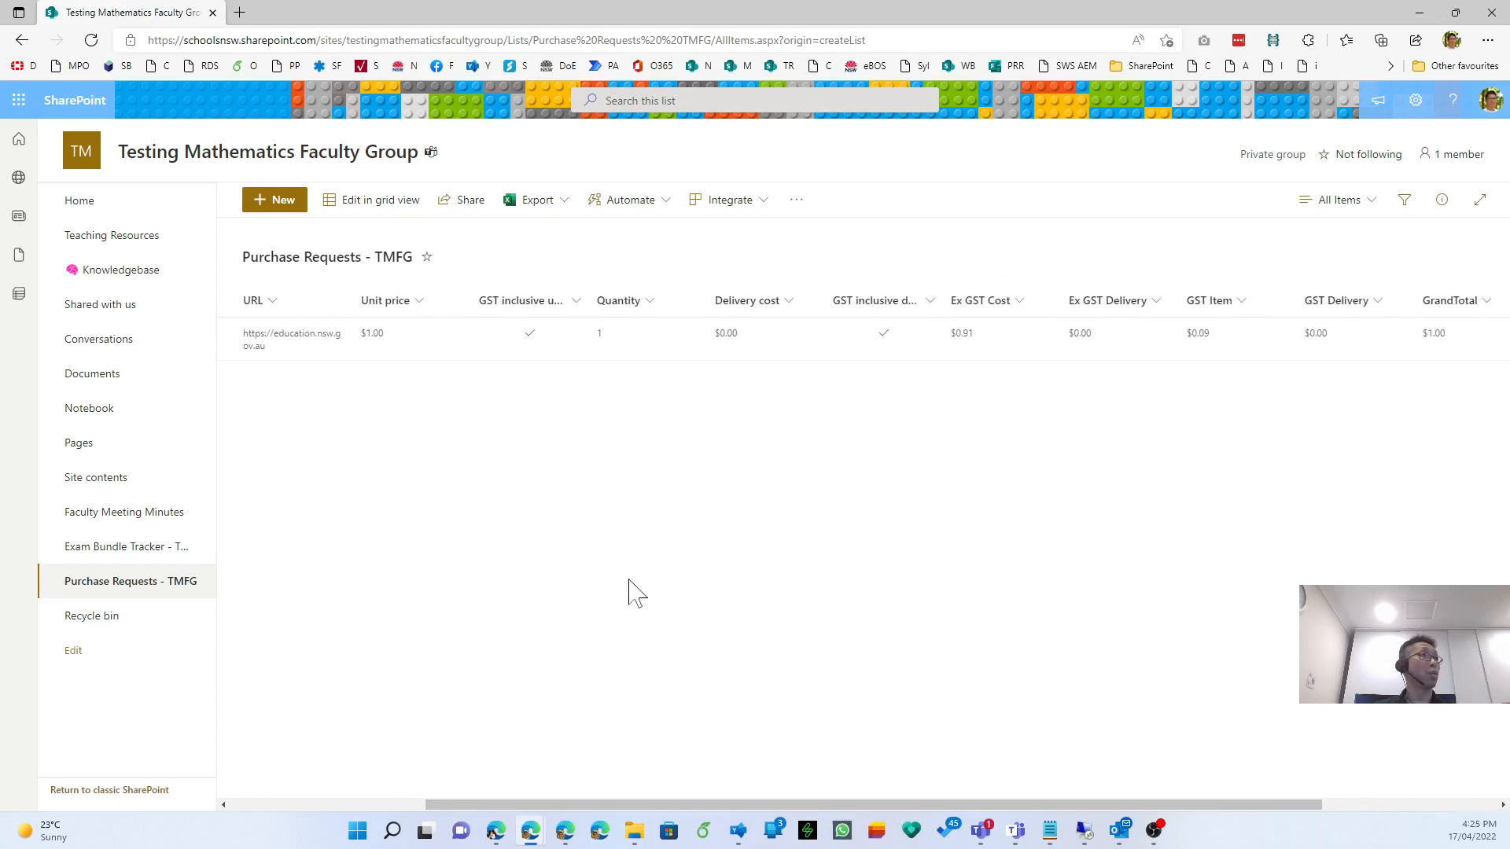
key(ctrl)
key(ctrl)
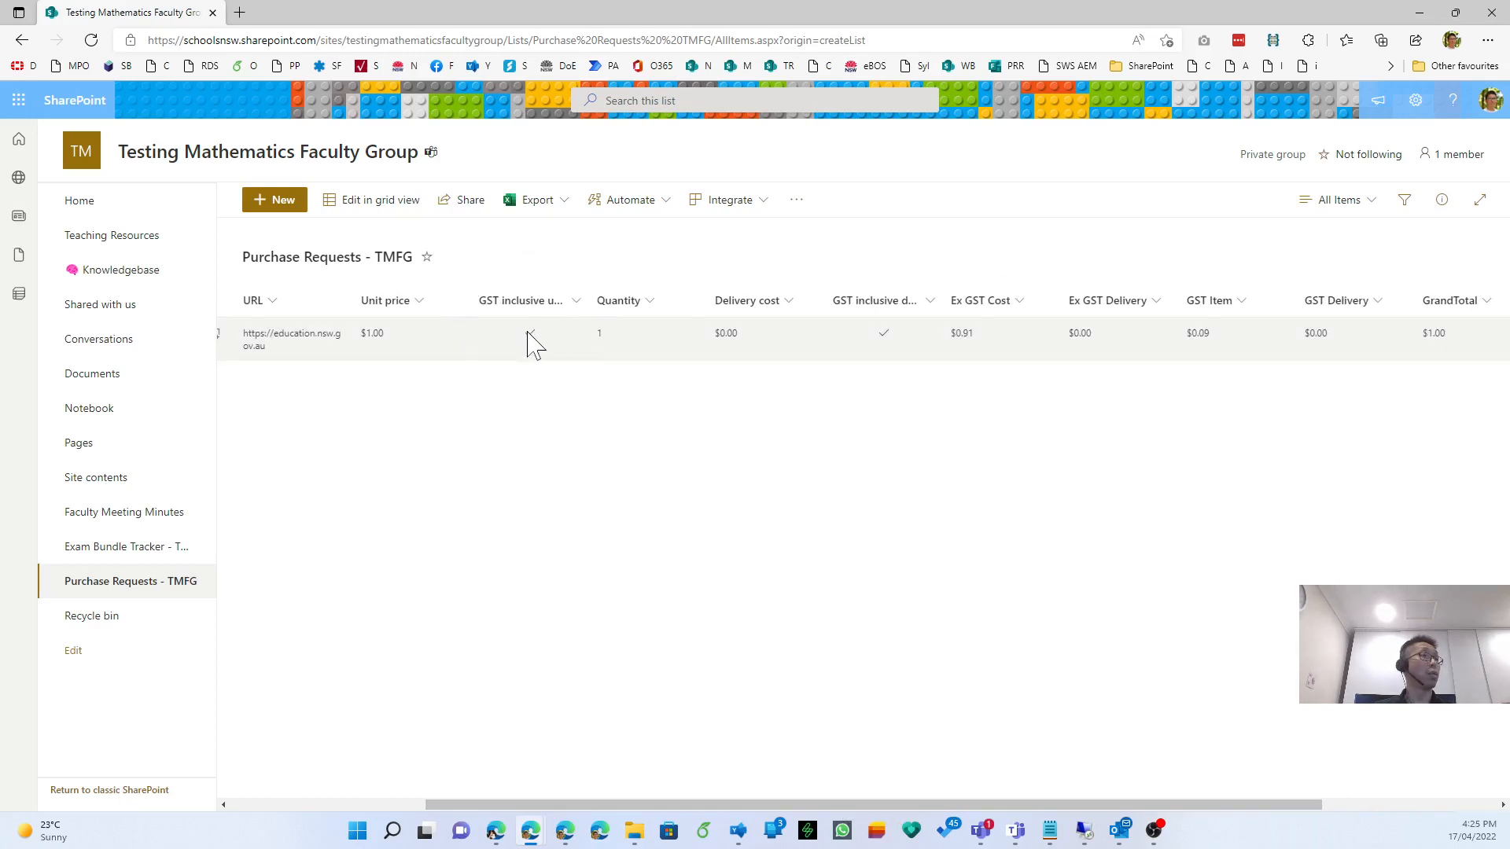
Turn off GST inclusive unit price for the Testing item and check its recalculated GST Item and GrandTotal amounts.
click(491, 341)
right_click(512, 344)
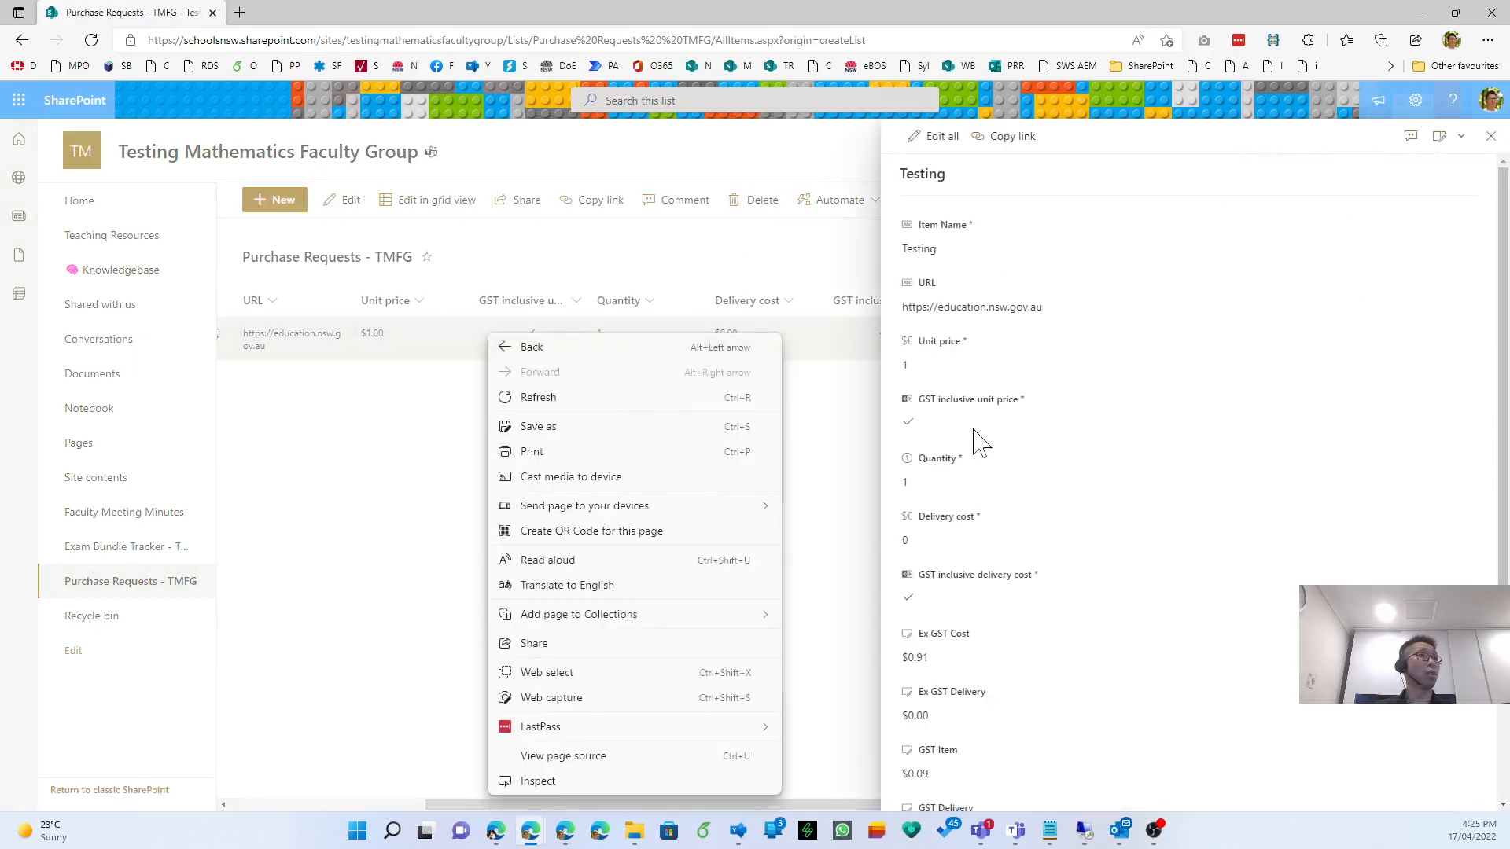
click(912, 423)
click(915, 424)
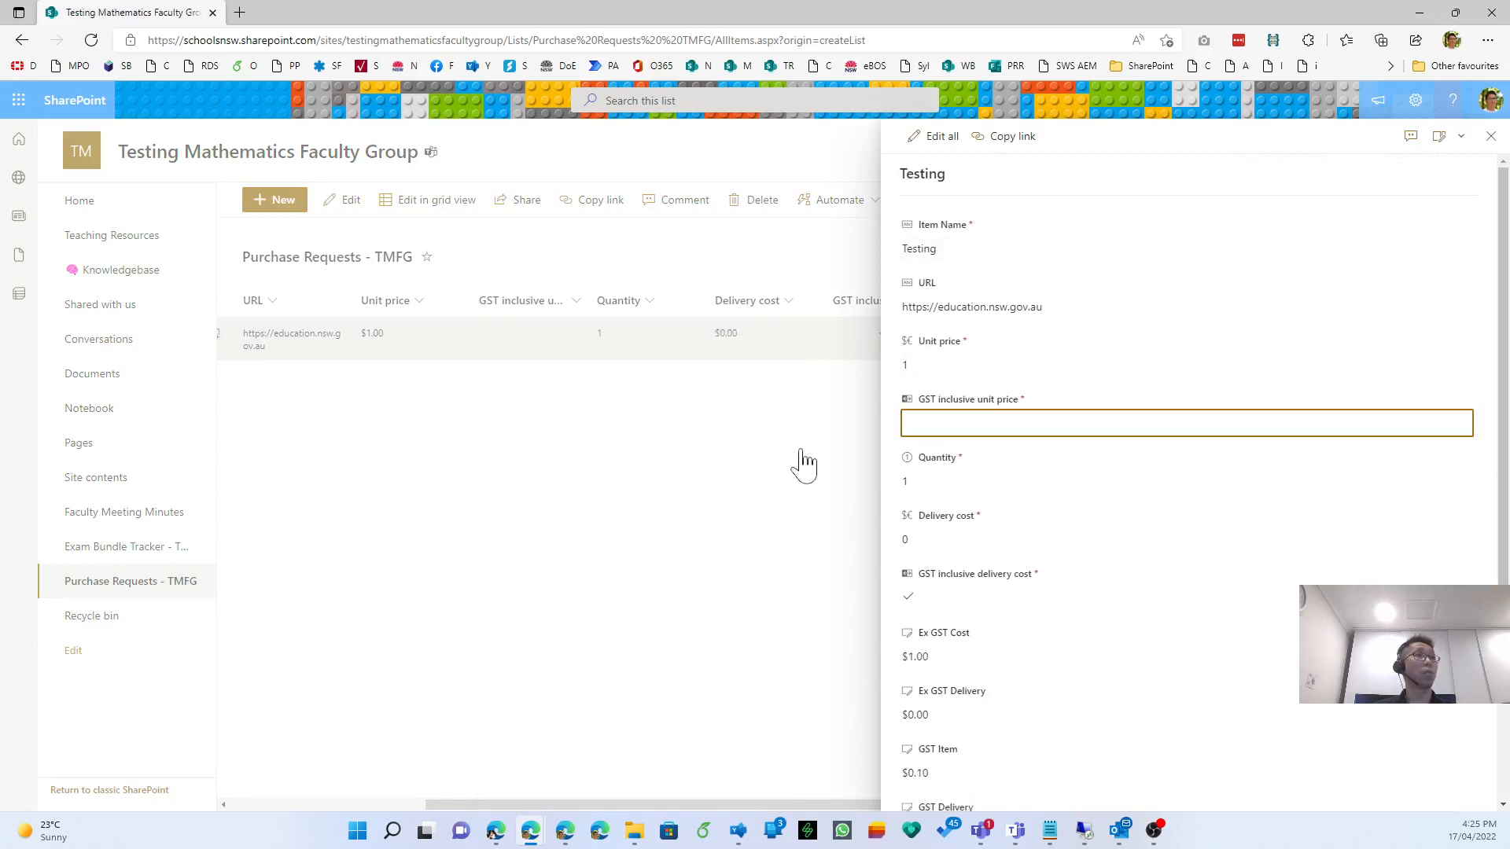
click(725, 528)
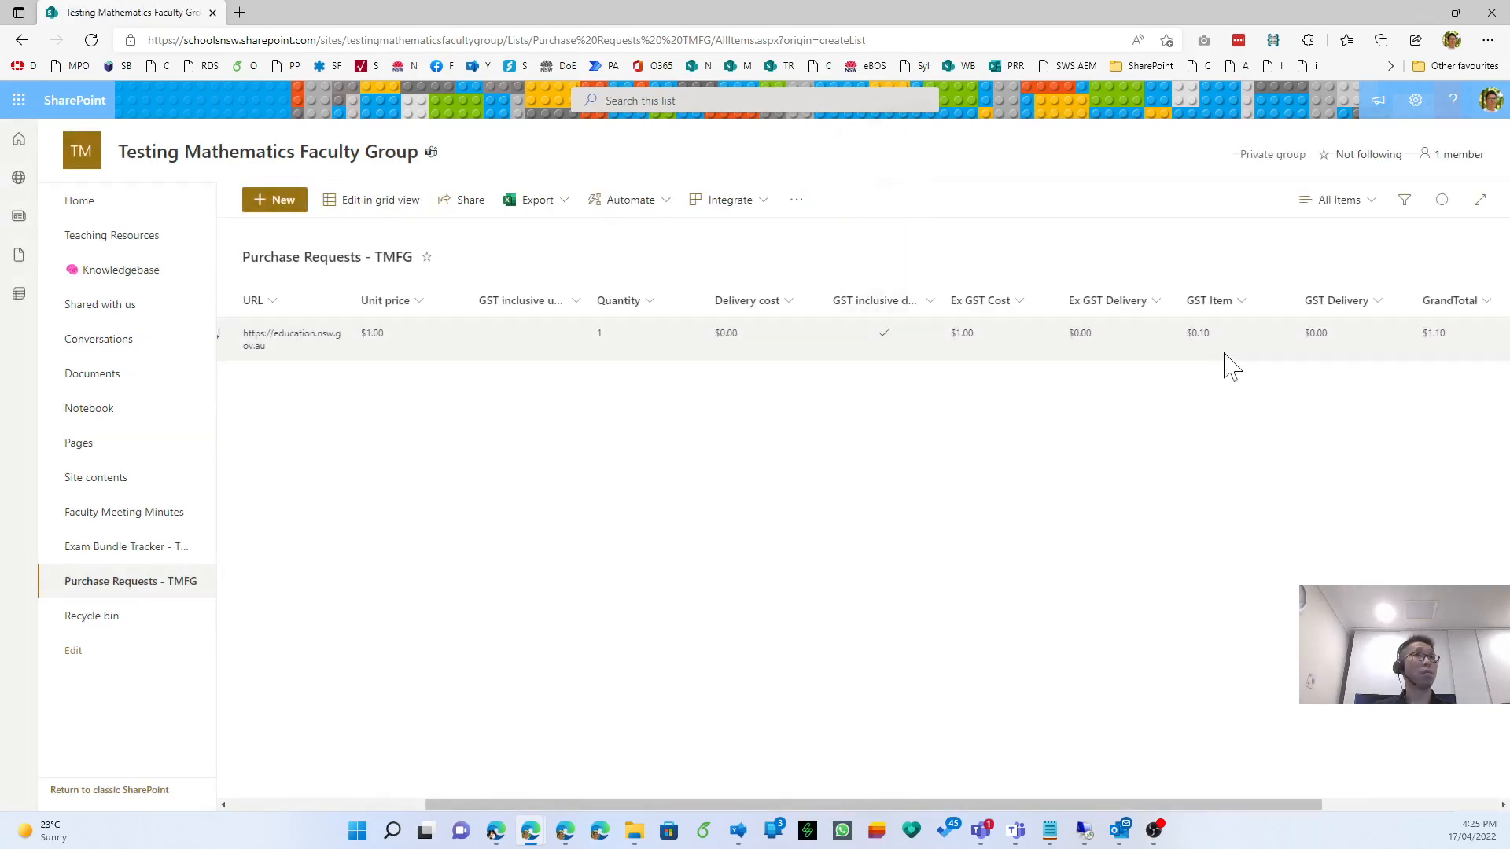
click(1210, 344)
click(1428, 350)
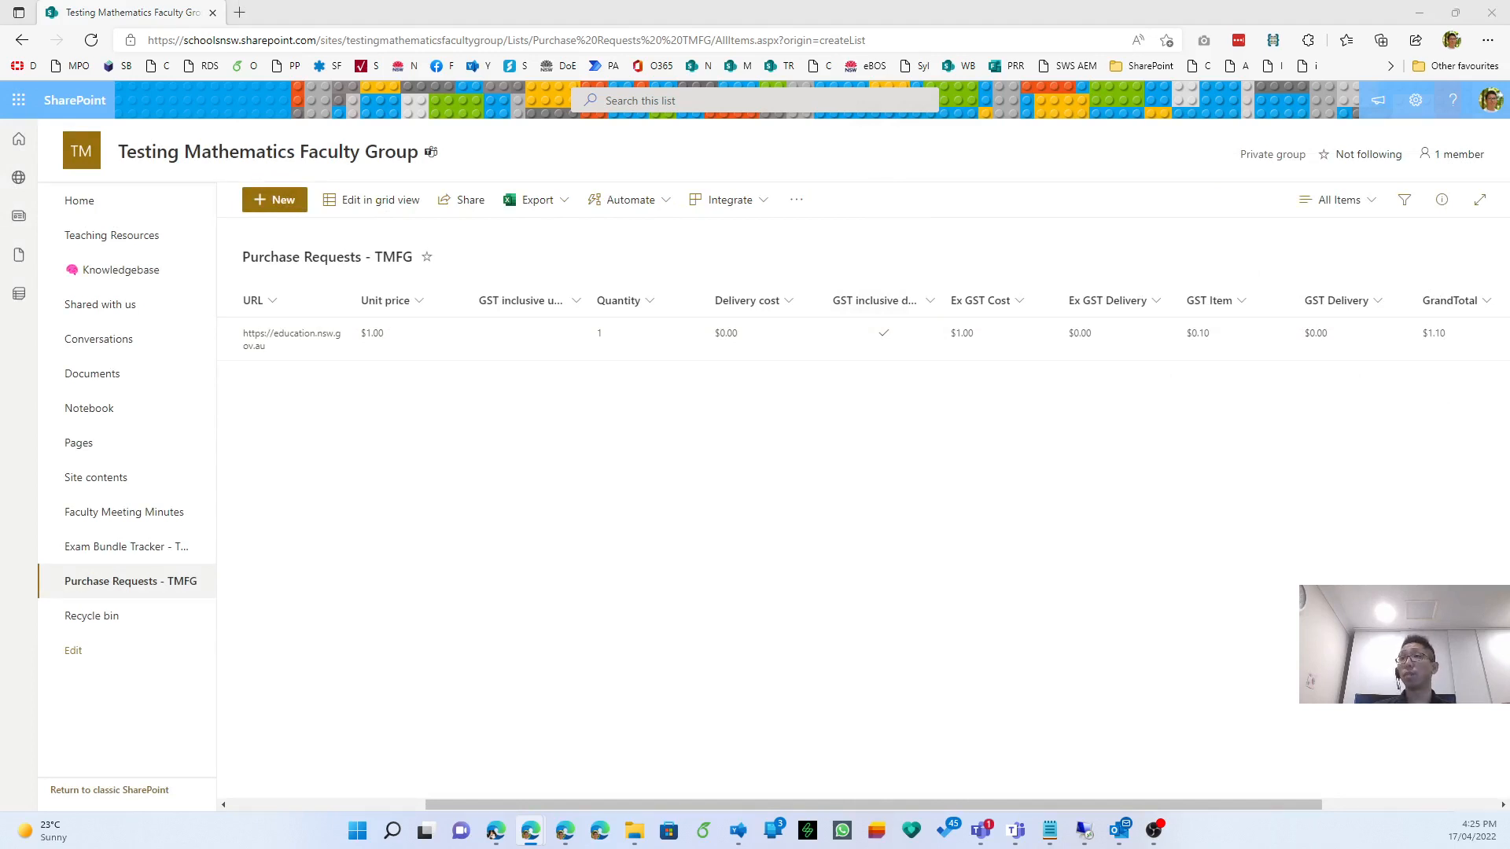
Start a new Person column named Nominated Purchaser in the purchase requests list.
drag(1133, 804, 1362, 806)
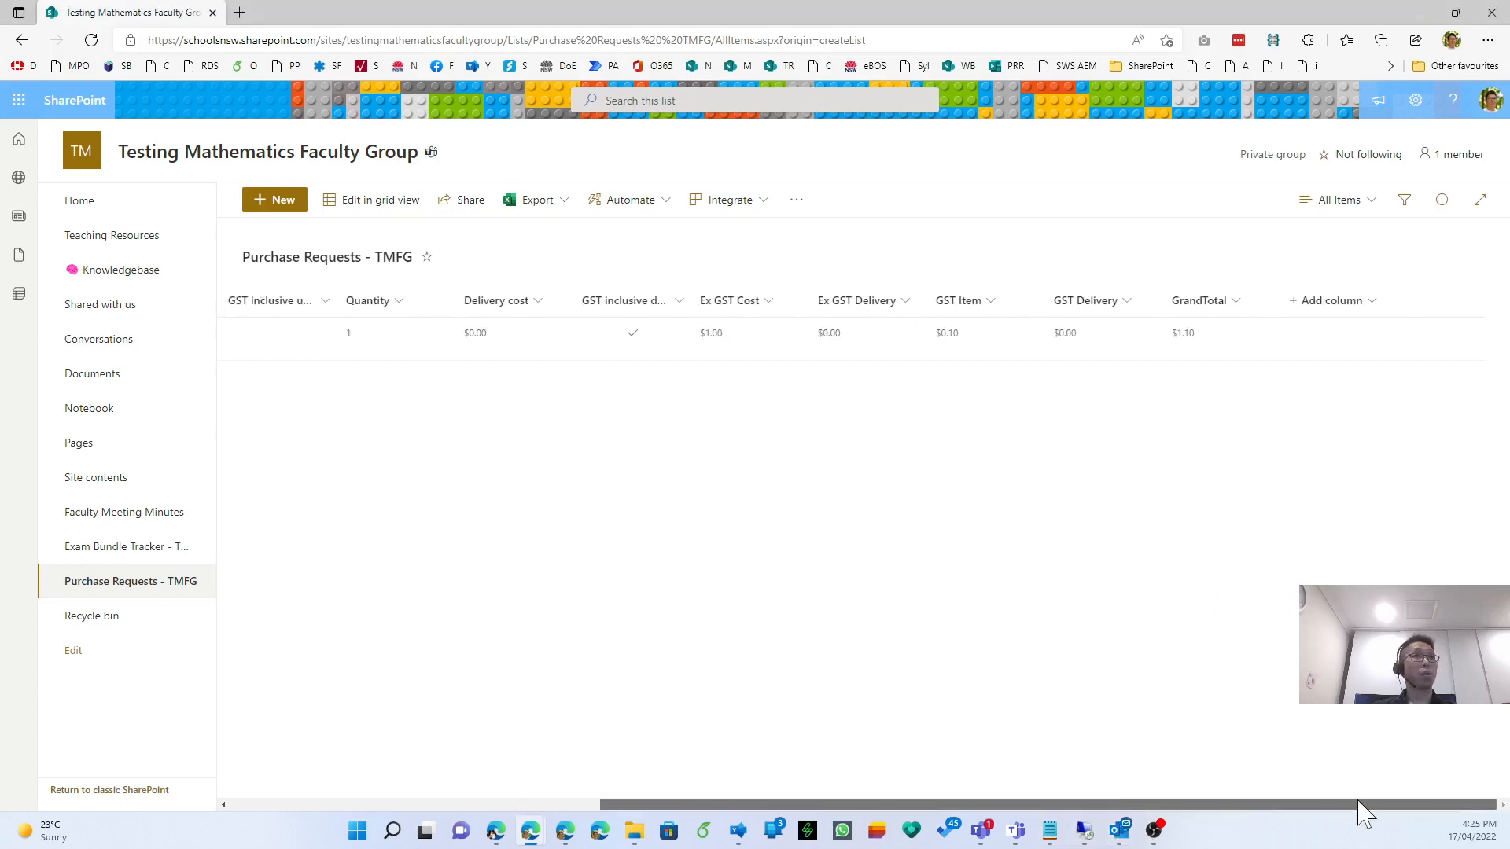
click(1351, 314)
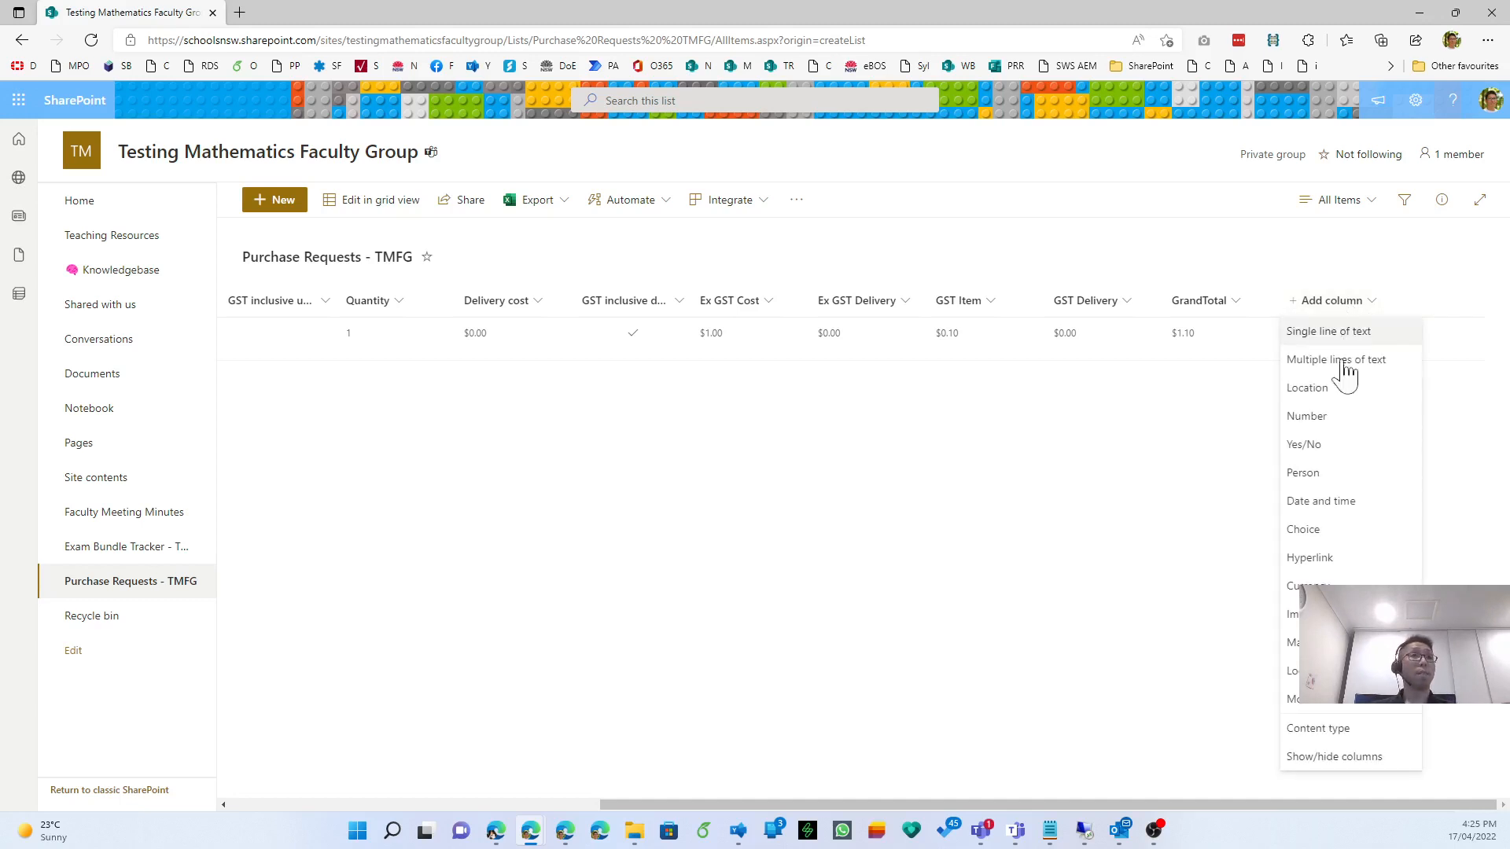
click(1341, 479)
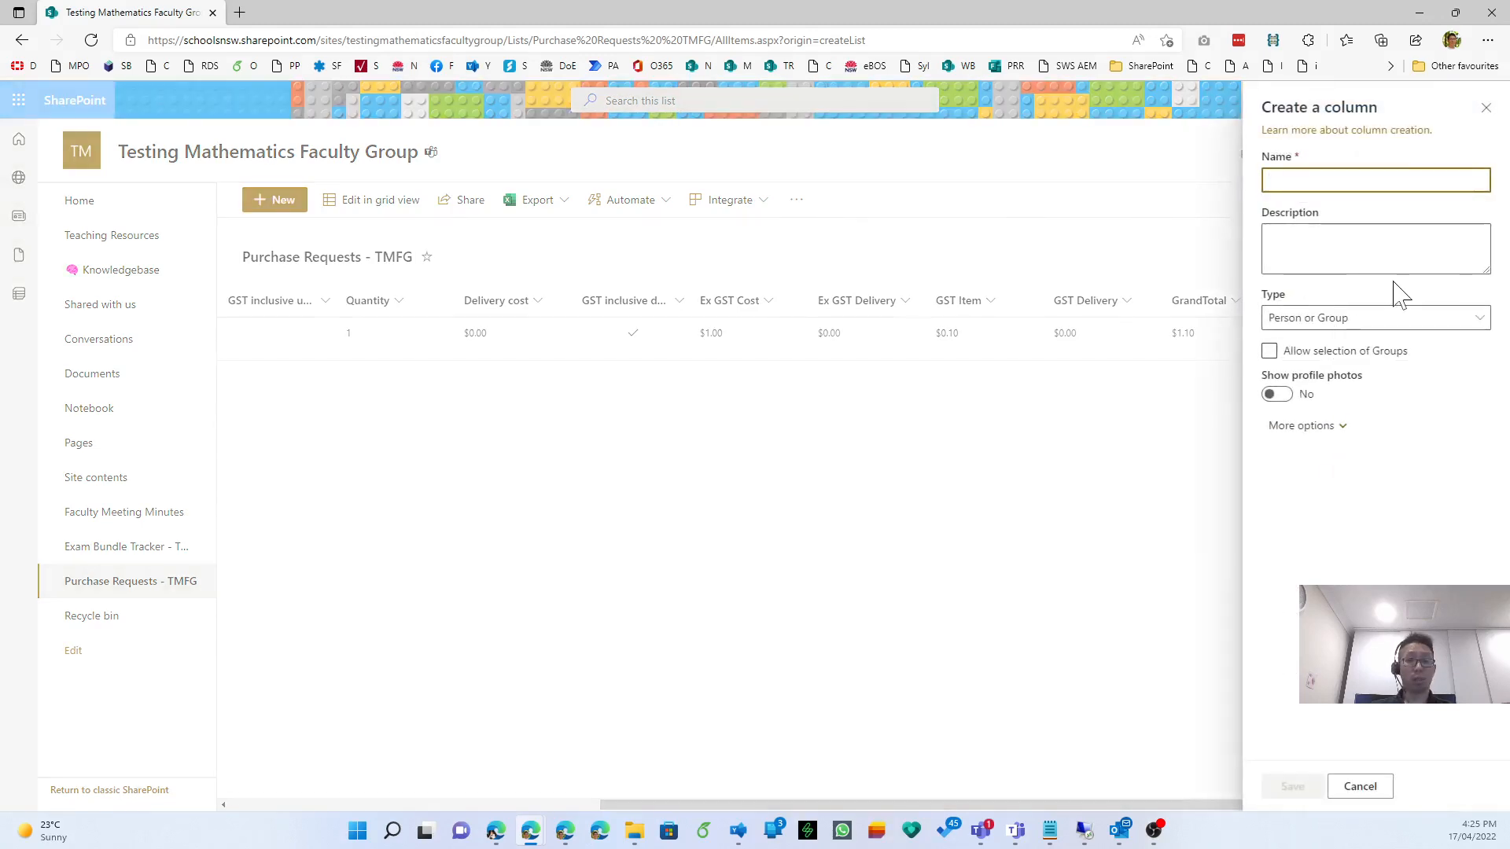
text(Nominated Purchaser)
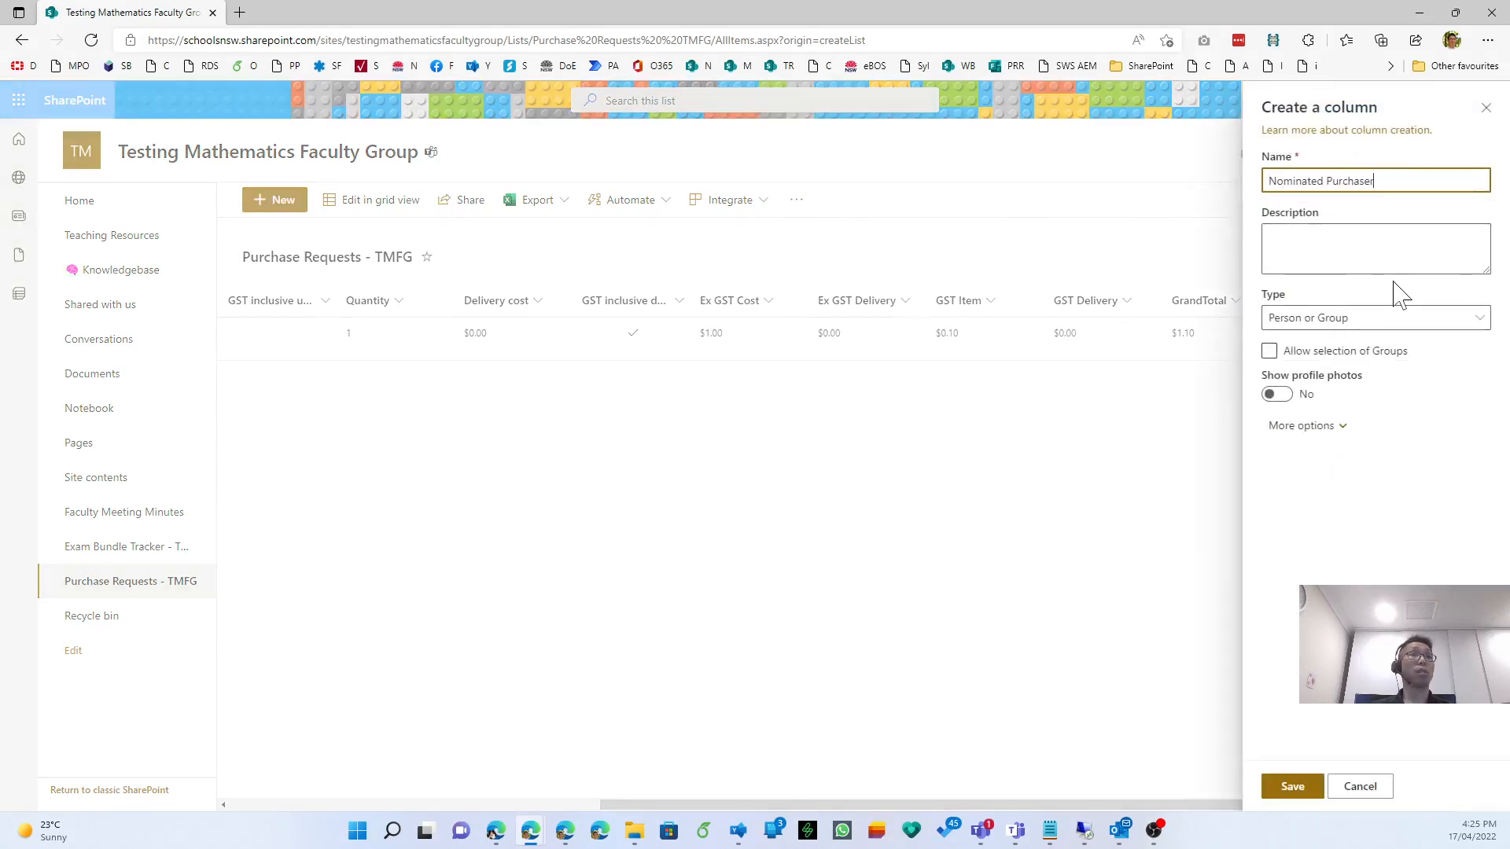
key(Tab)
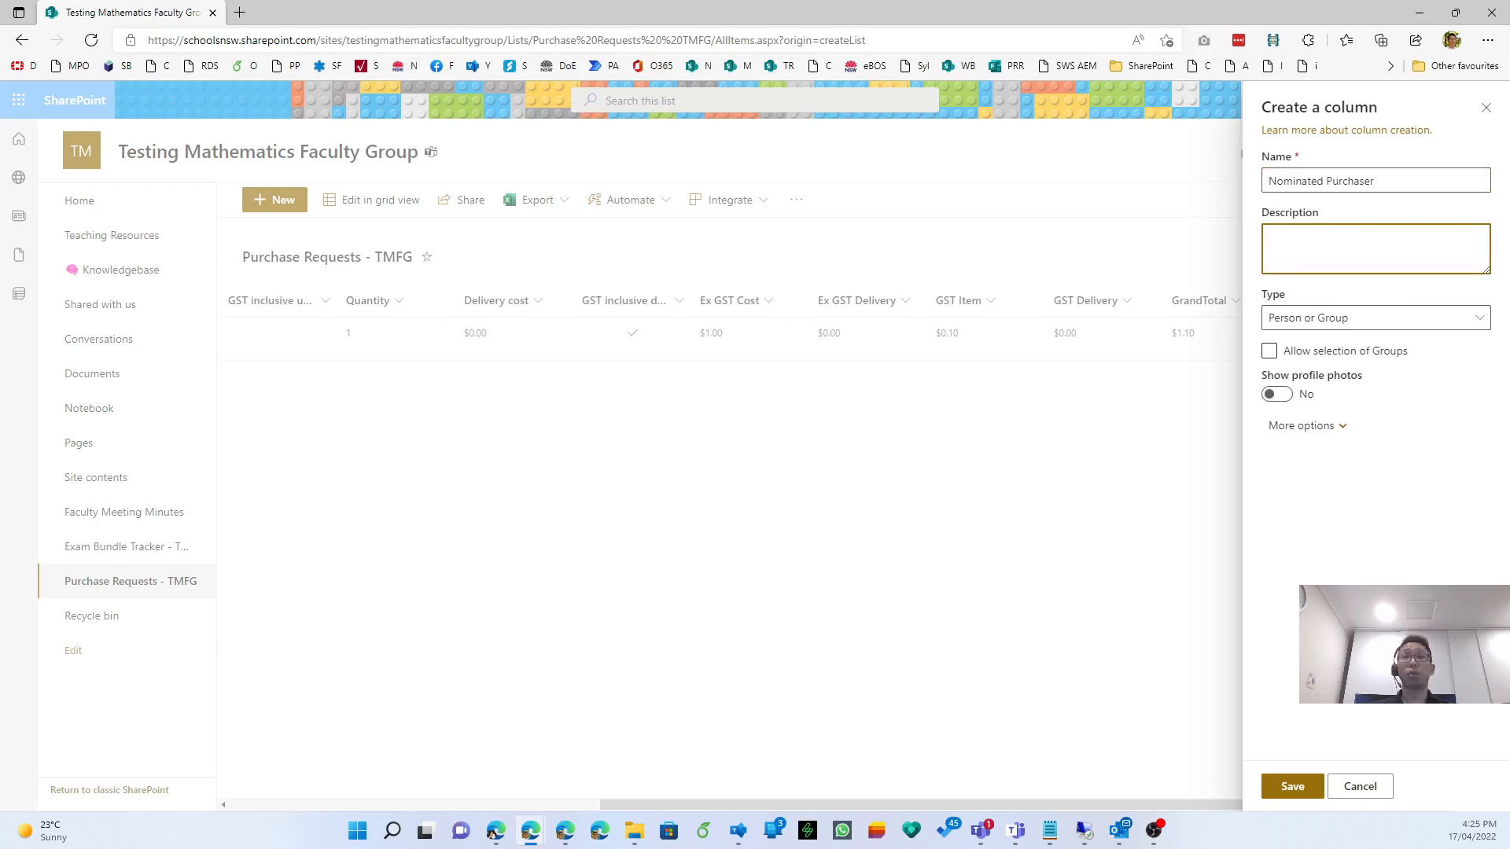
Turn on profile photos for the Nominated Purchaser column, leave it optional, and save it.
click(1281, 395)
click(1296, 428)
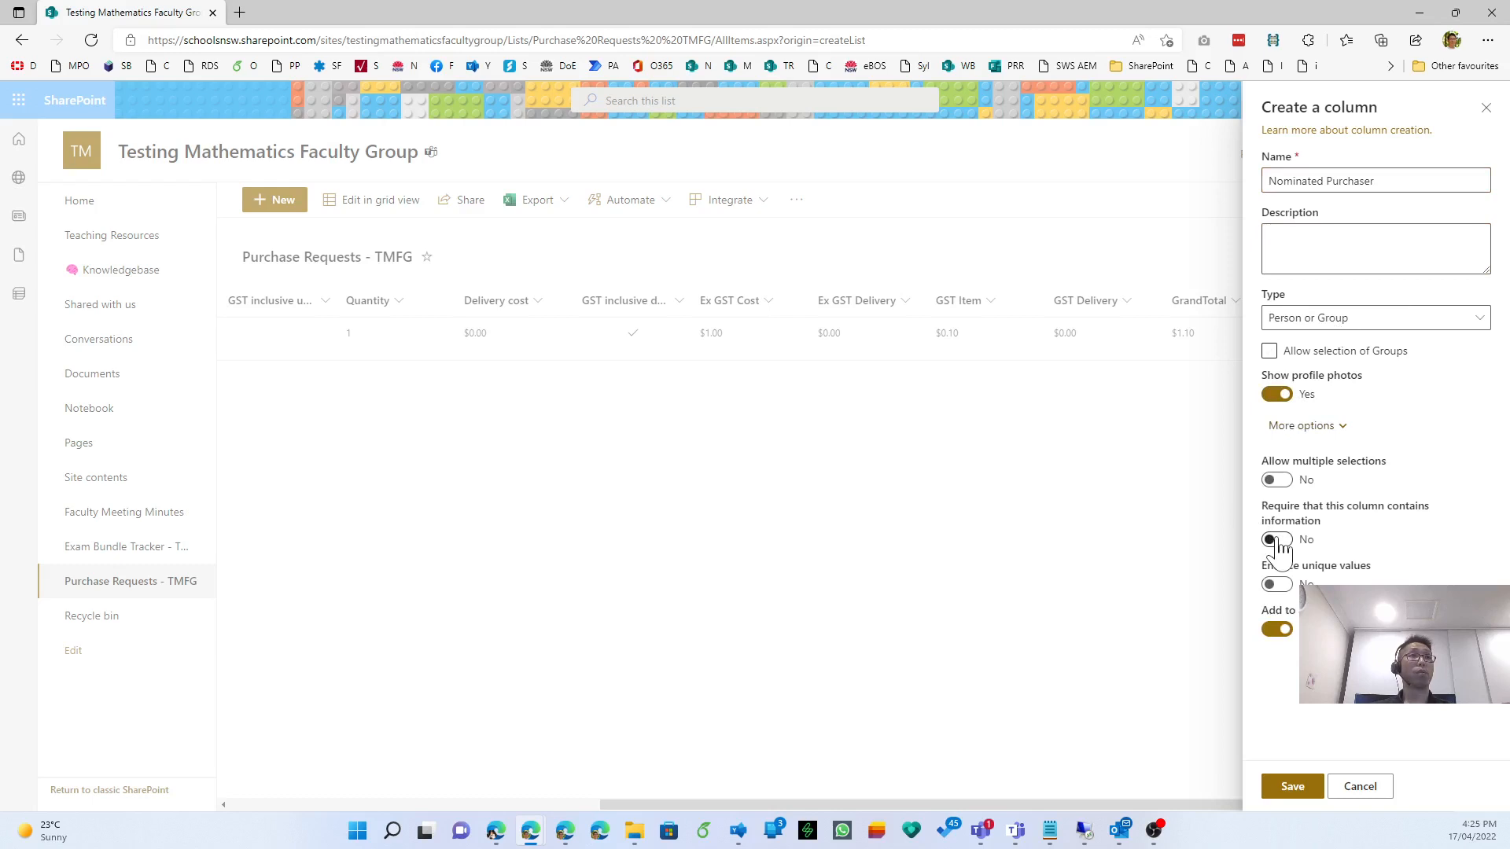
key(ctrl)
key(ctrl)
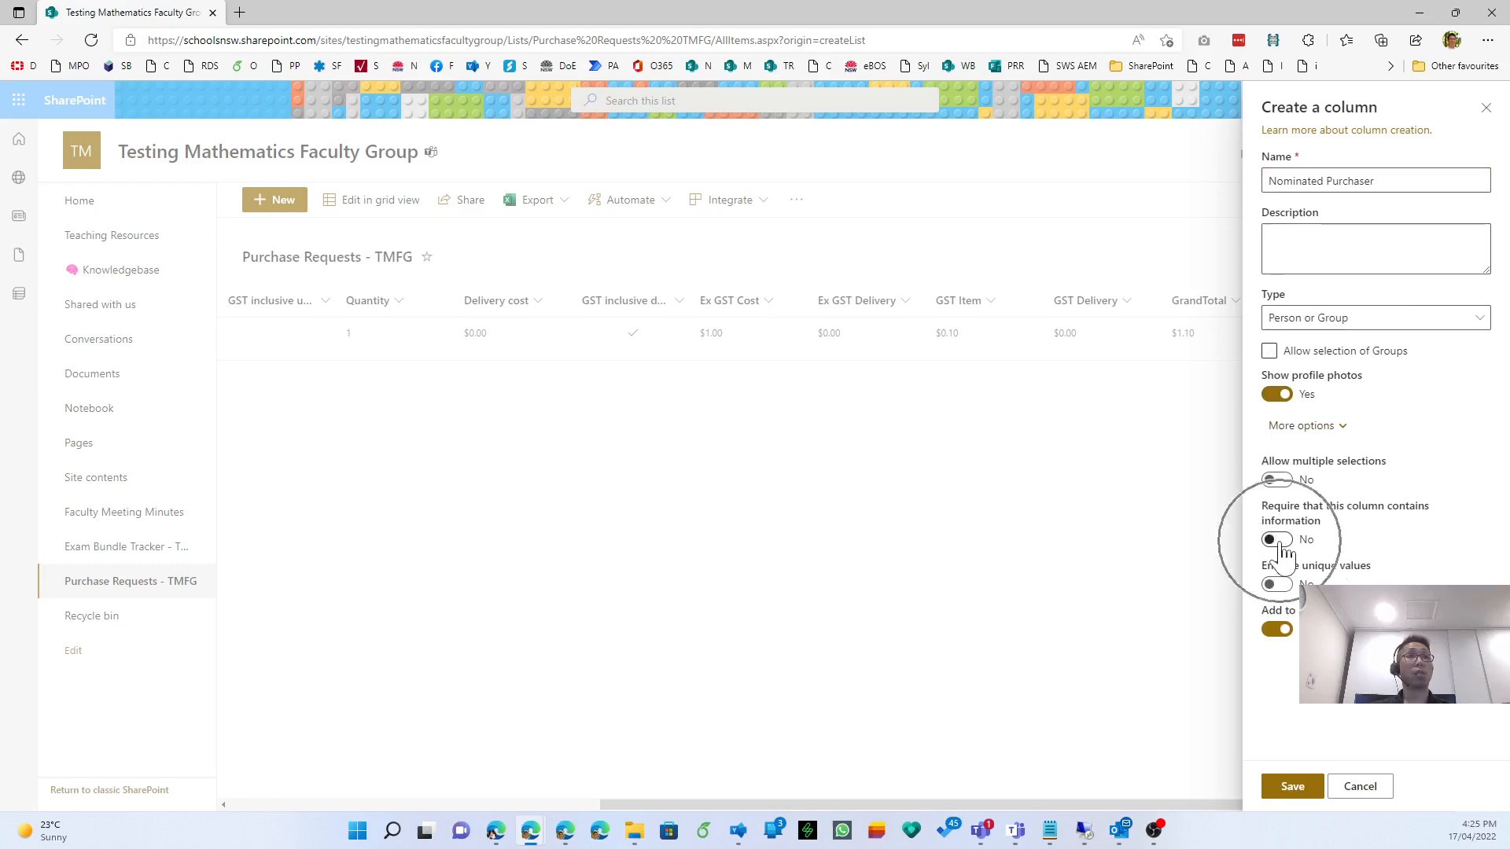
click(1296, 796)
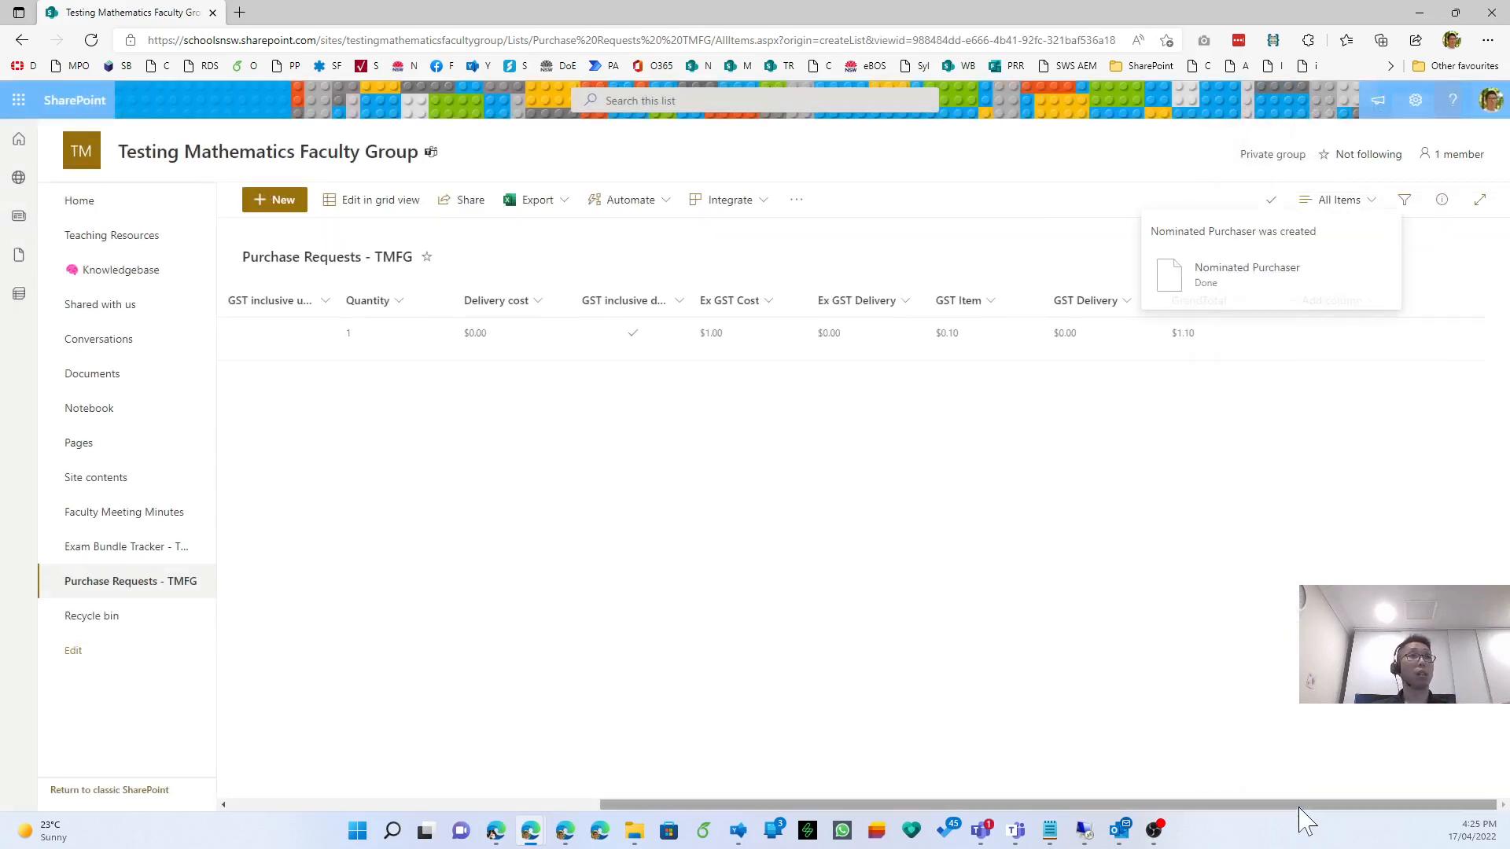
Start a new Choice column named To be purchased by.
drag(1306, 810, 1384, 810)
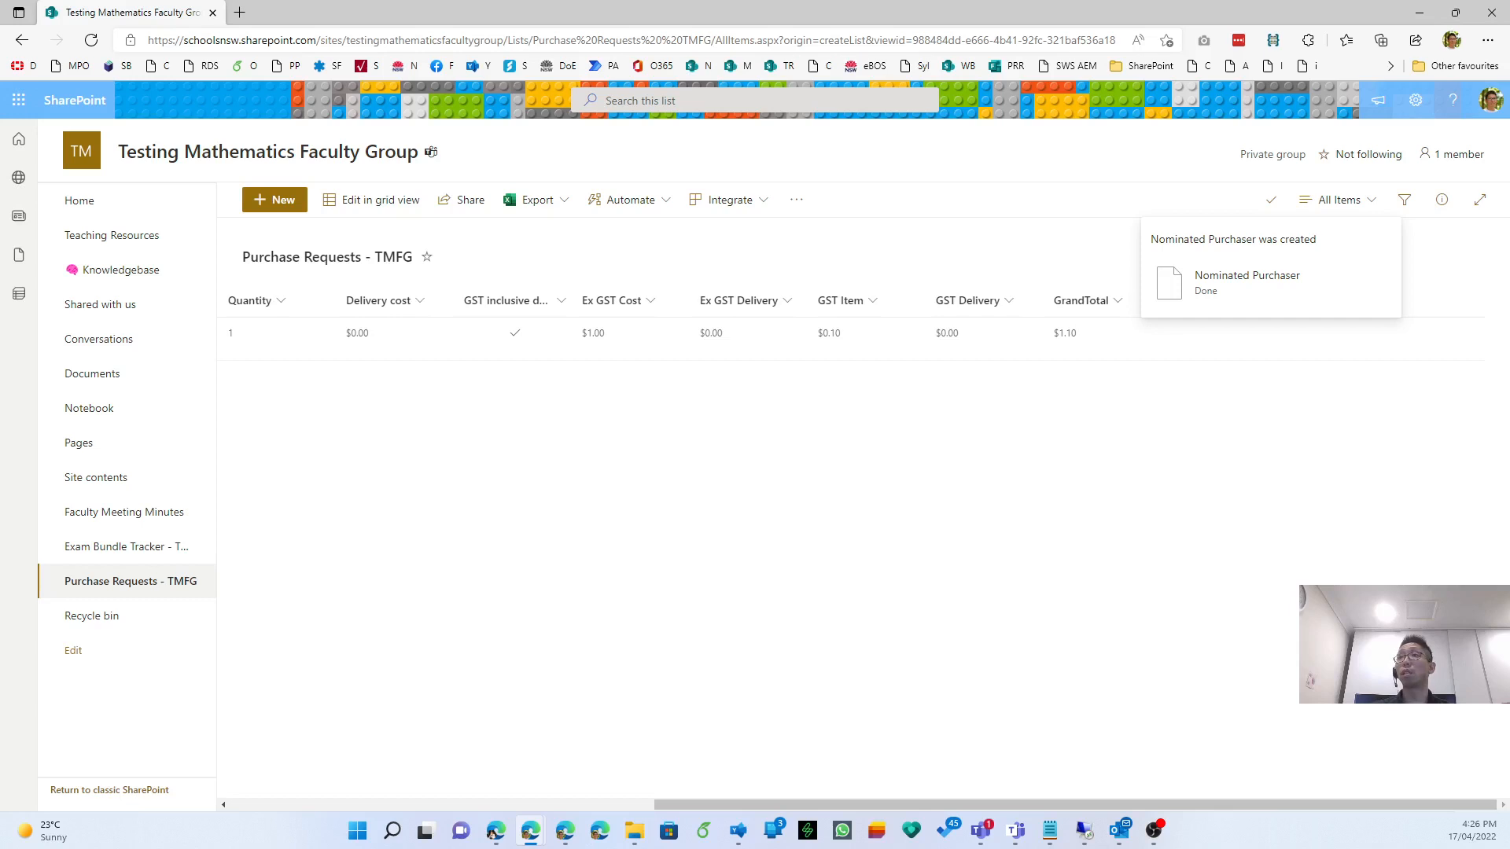
click(1337, 302)
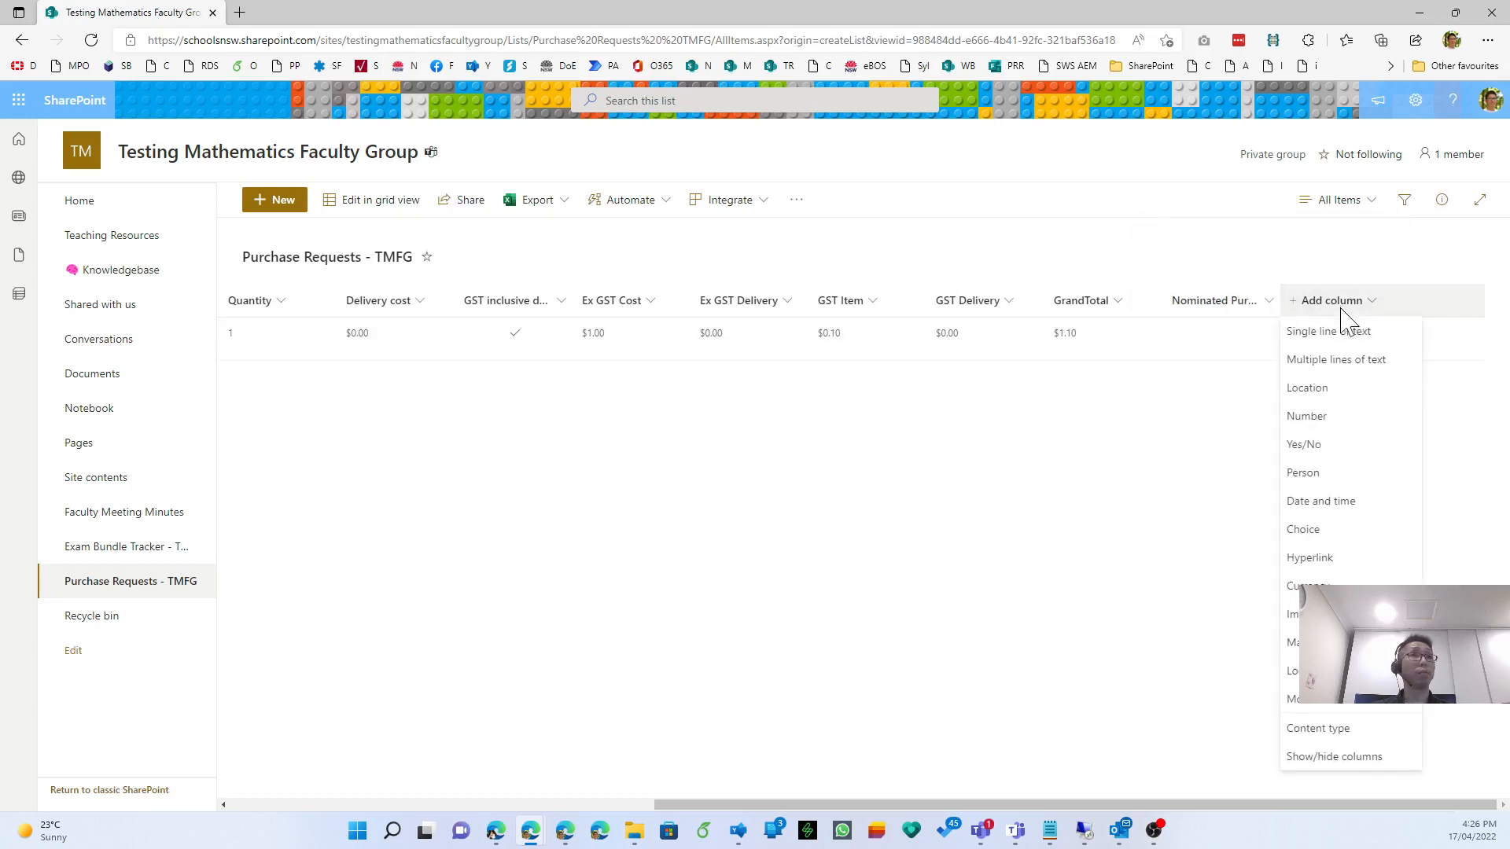
click(1341, 532)
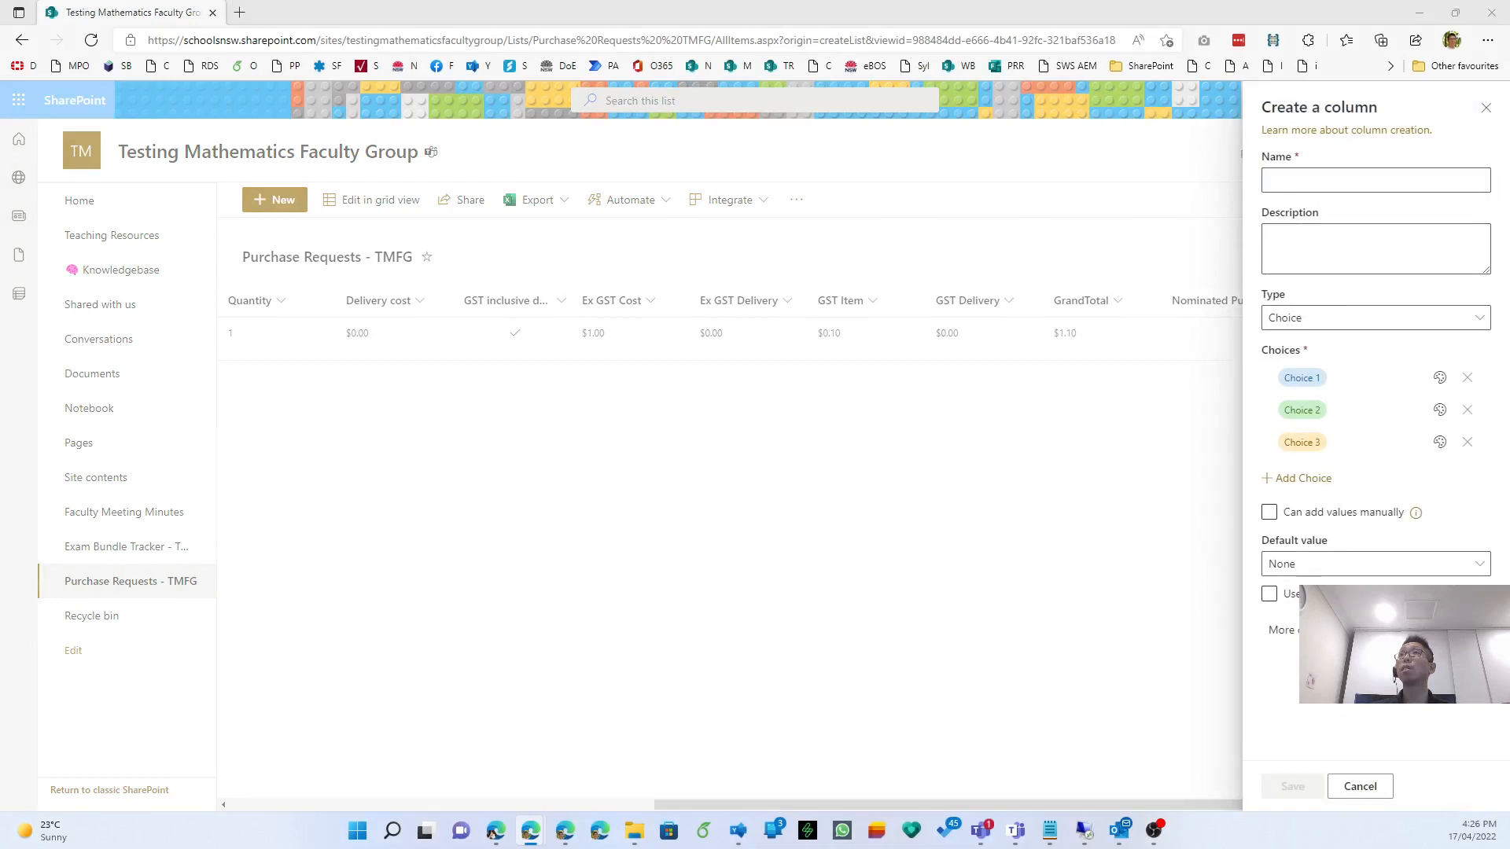
click(1339, 179)
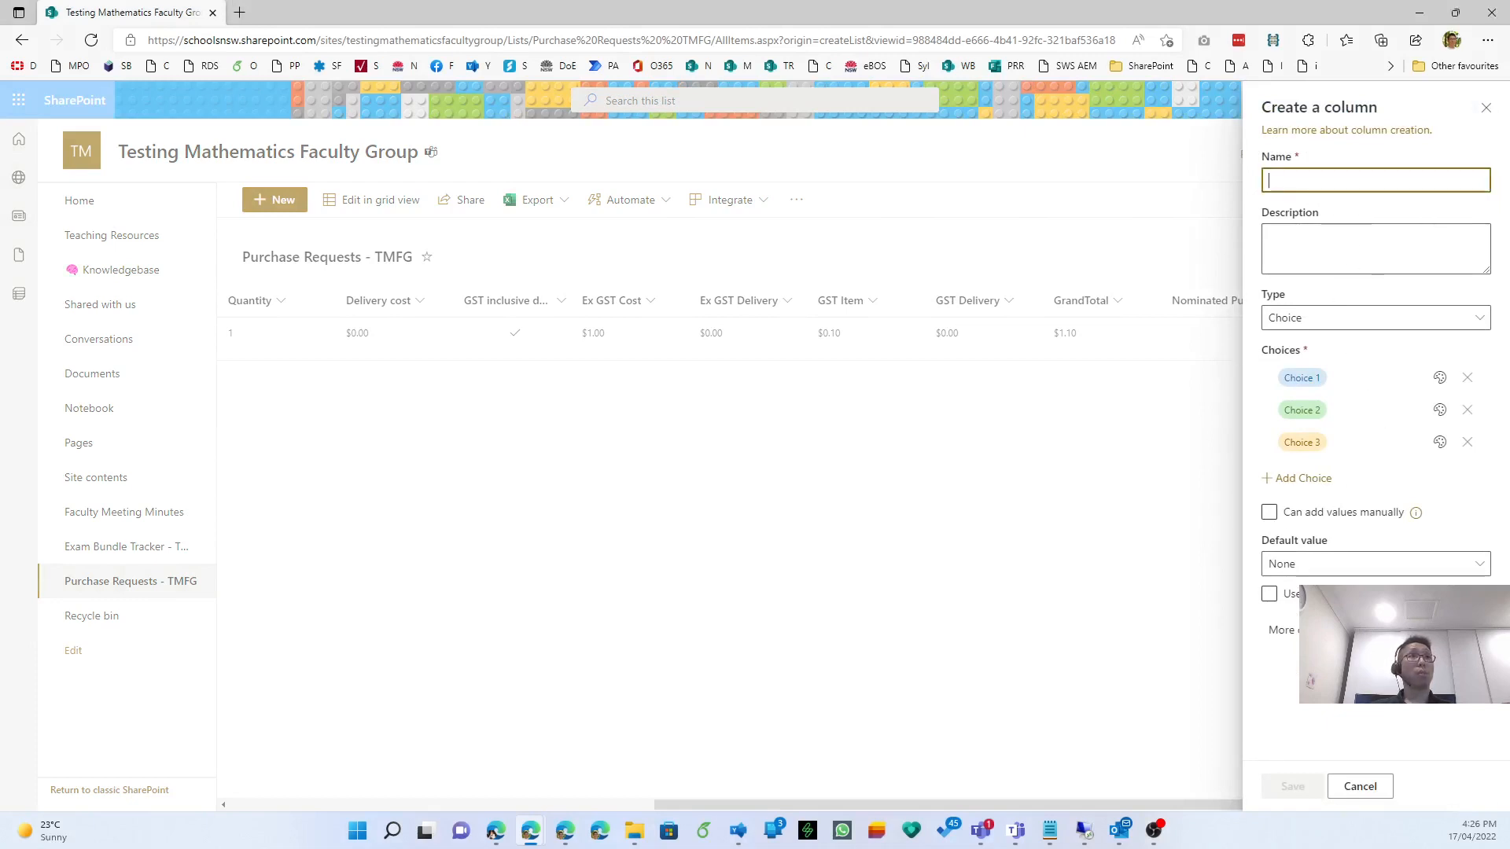
text(To be purchased by)
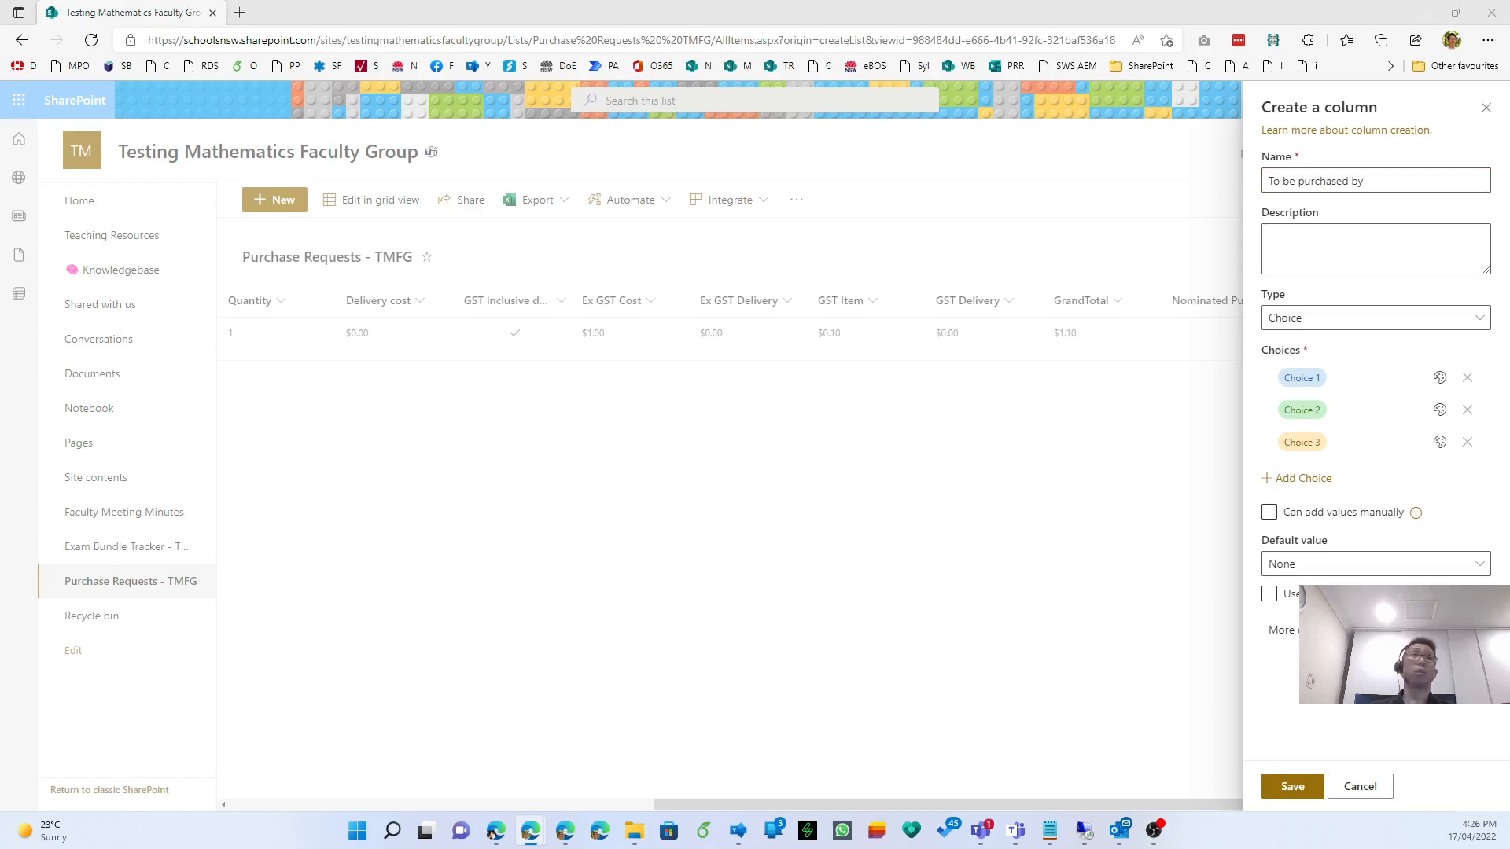
Set the column's choices to KLA HT/Cost Centre Manager and Office, and remove the unused Choice 1.
click(1407, 378)
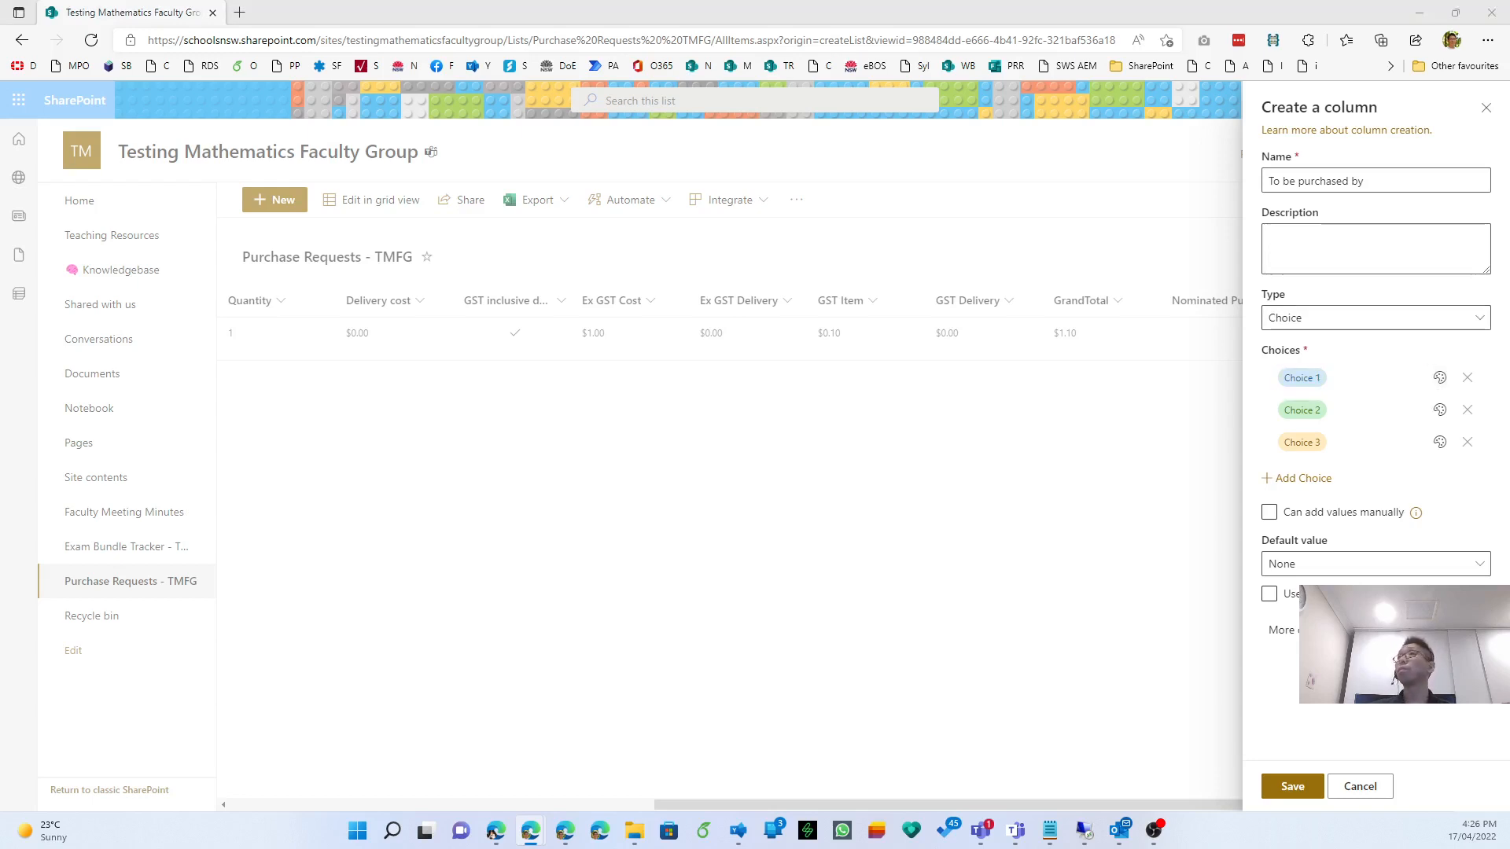
click(1360, 443)
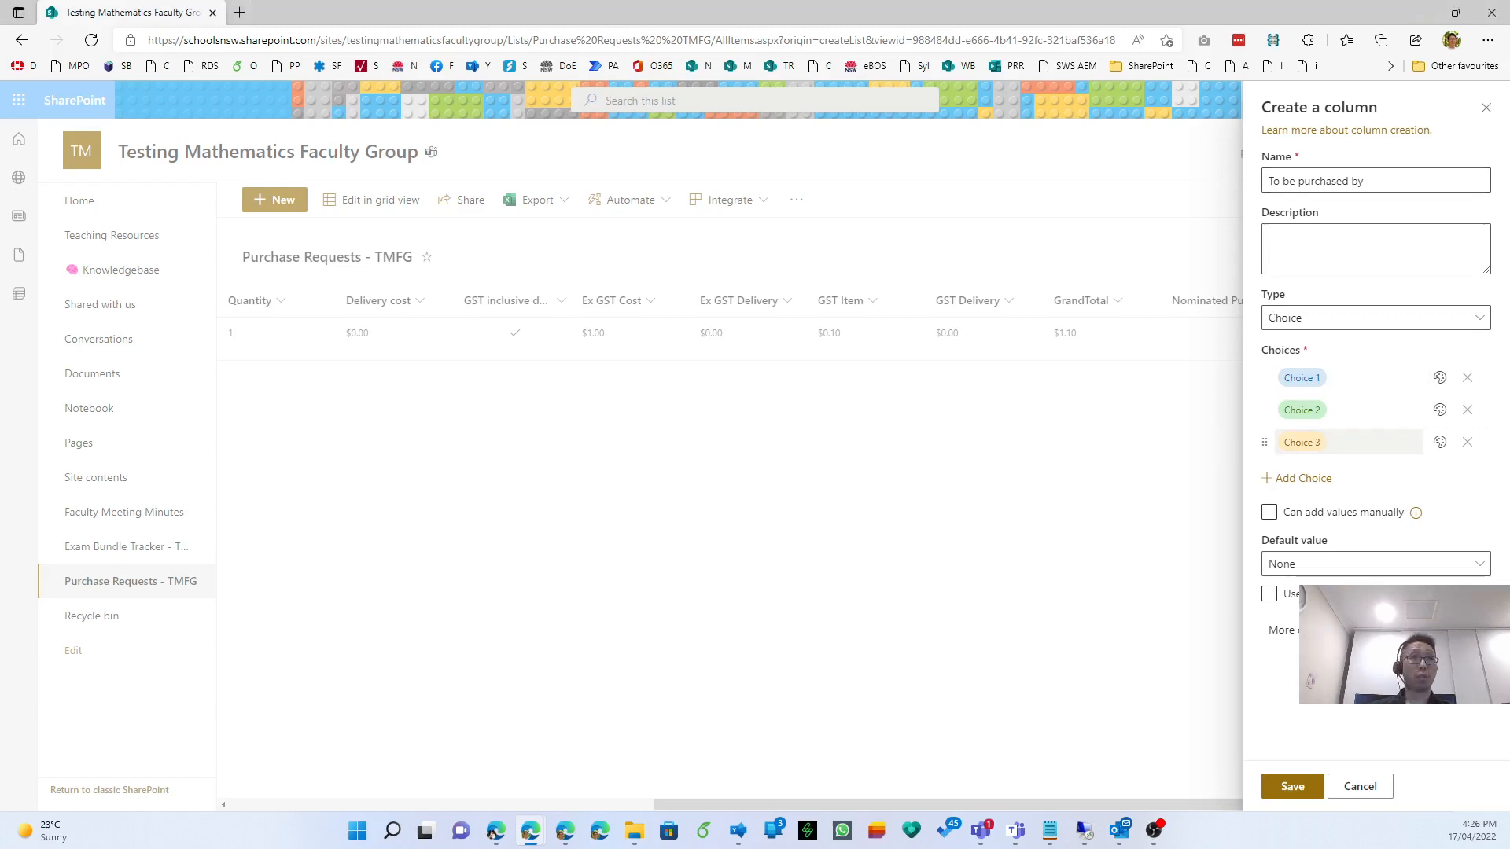
click(1373, 443)
text(Office)
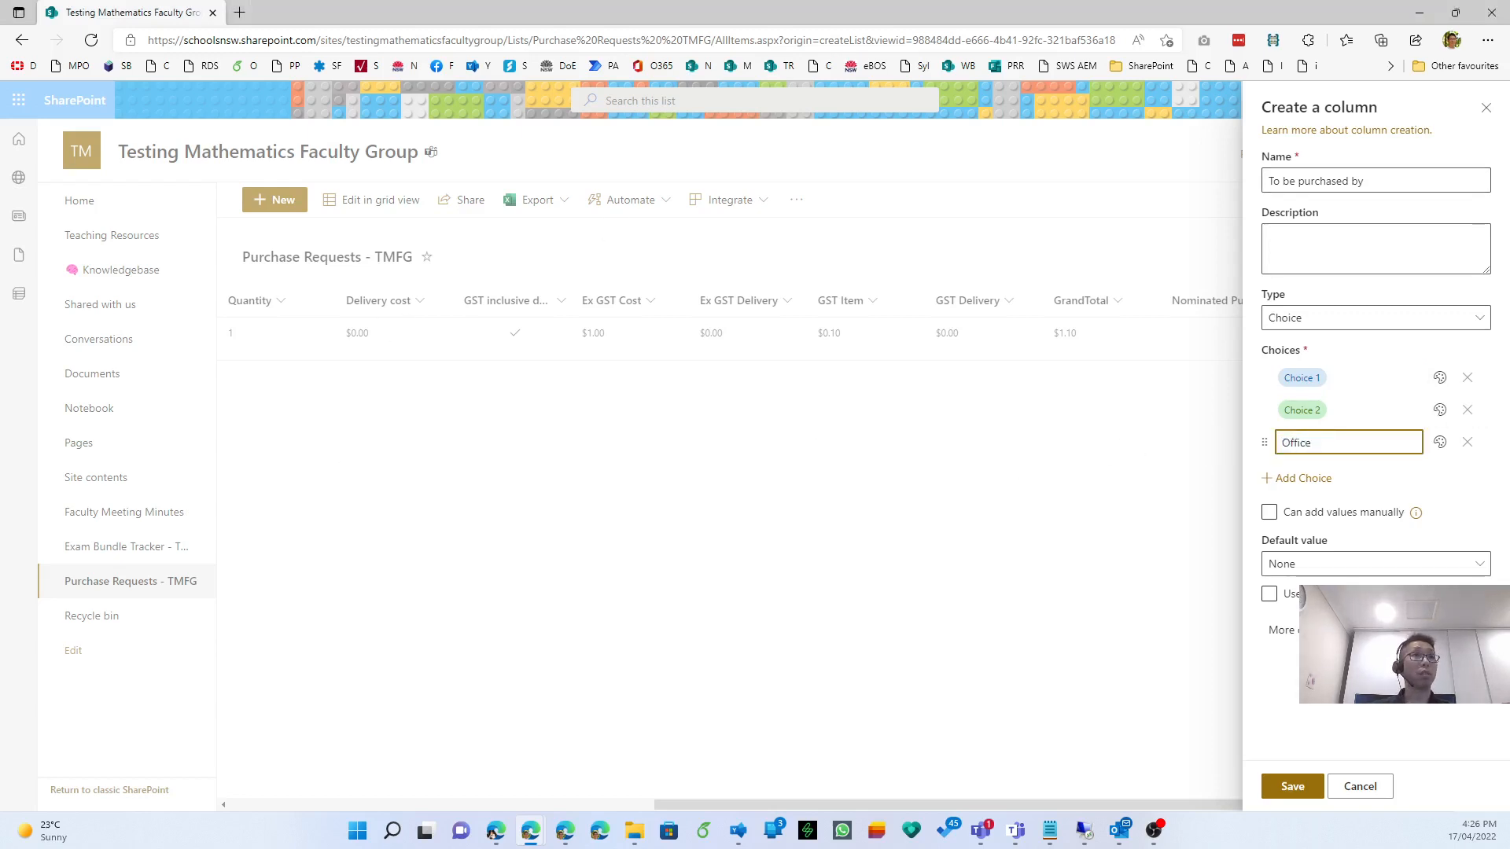
click(1361, 410)
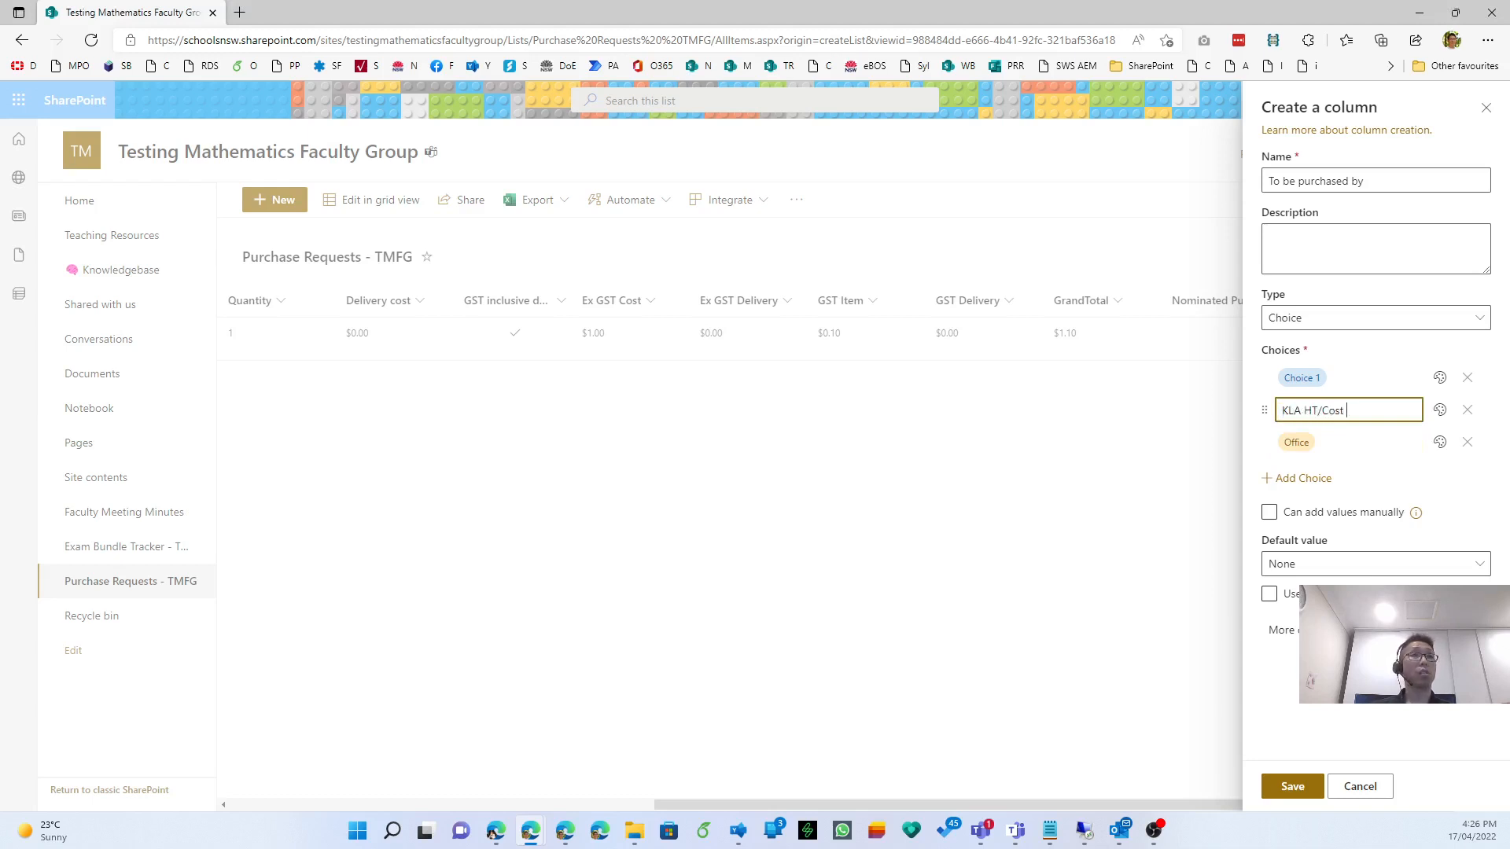
text(KLA HT/Cost Centre Manager)
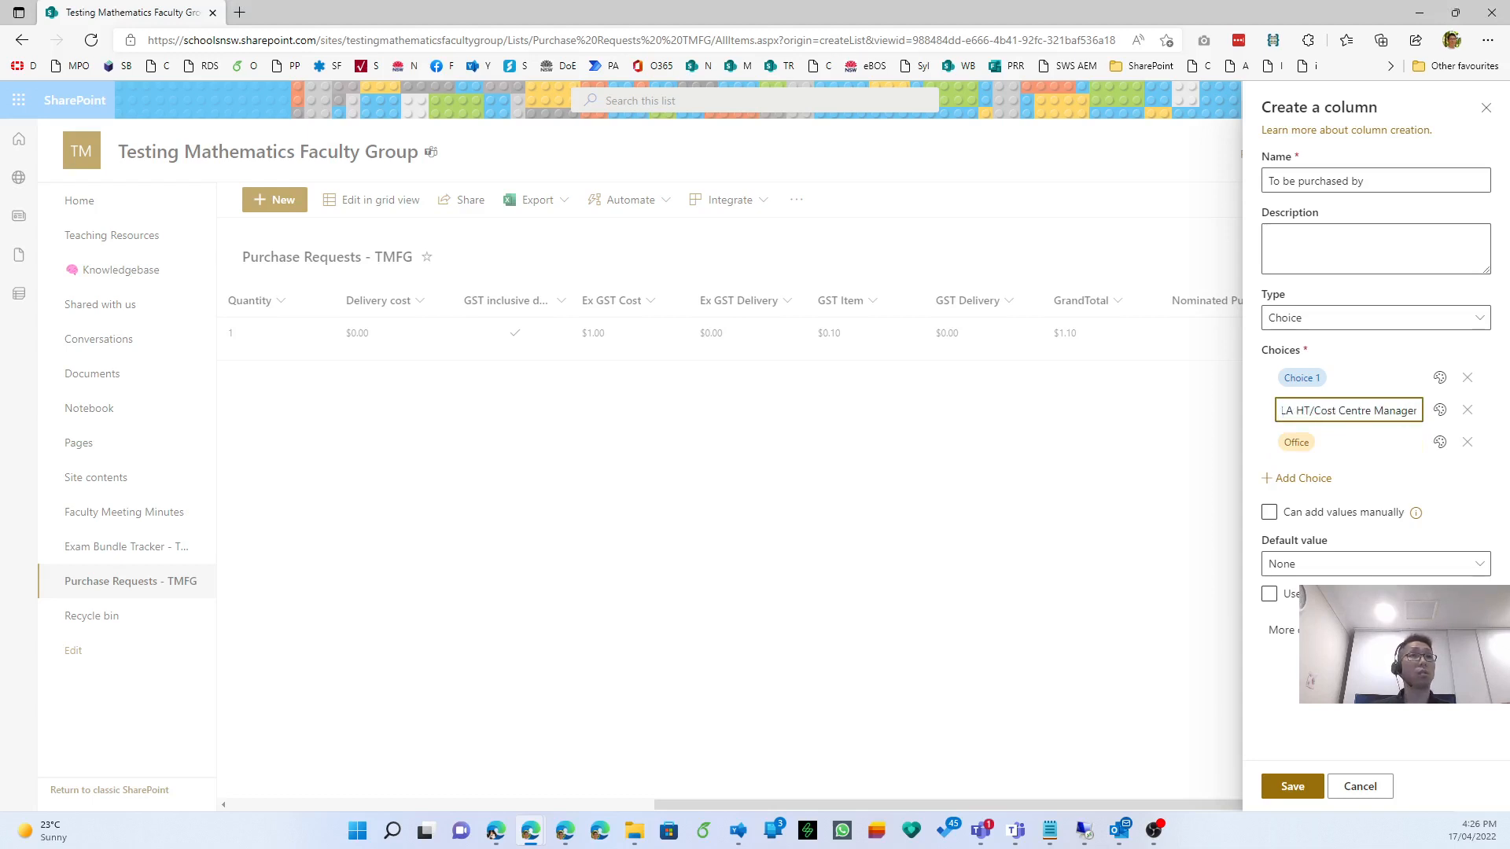
click(1467, 378)
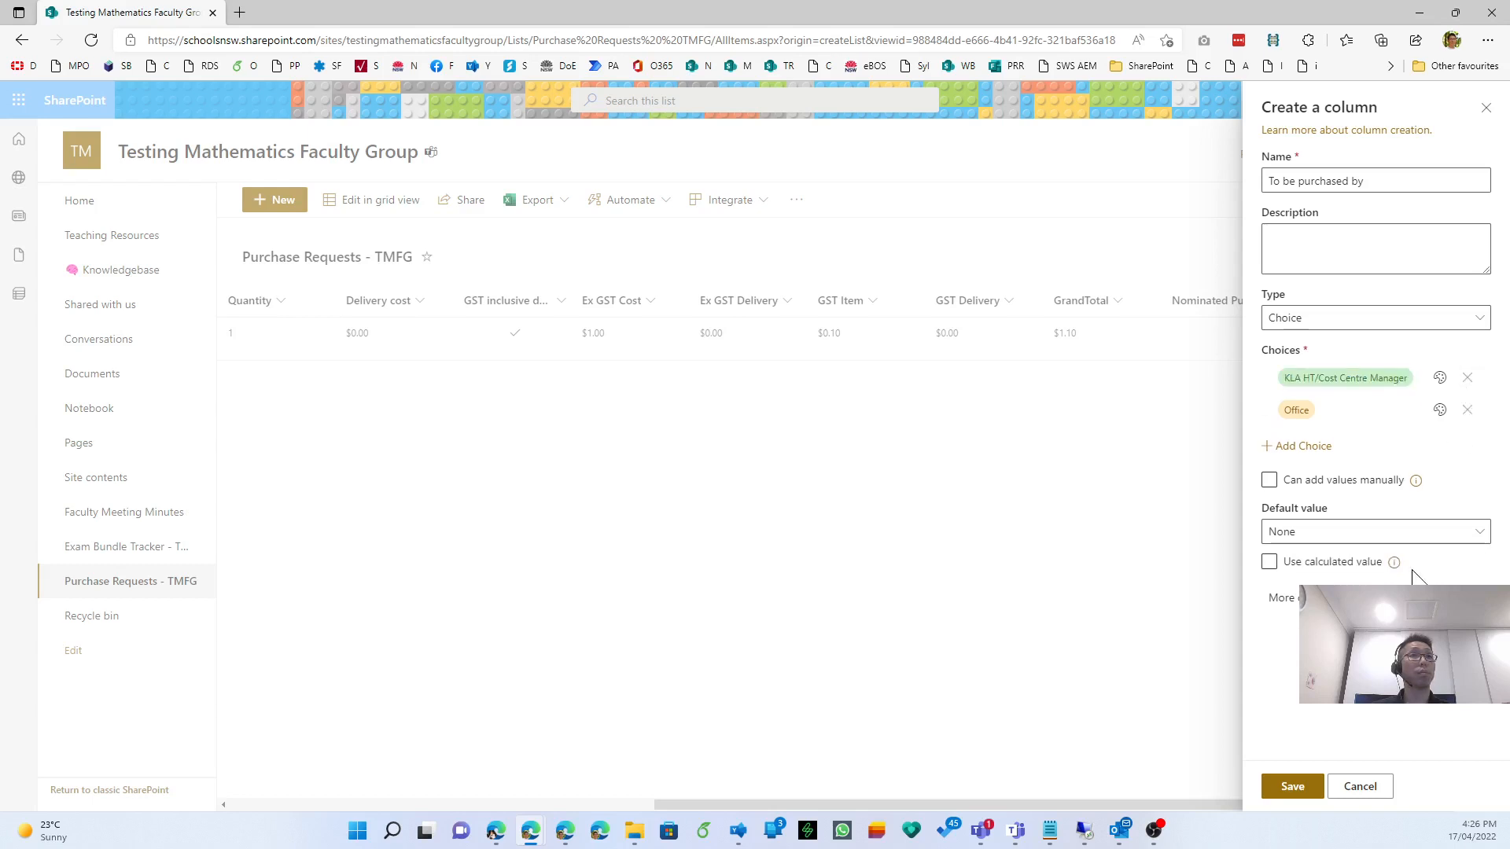
Require the To be purchased by column to contain information and save the column.
click(1309, 598)
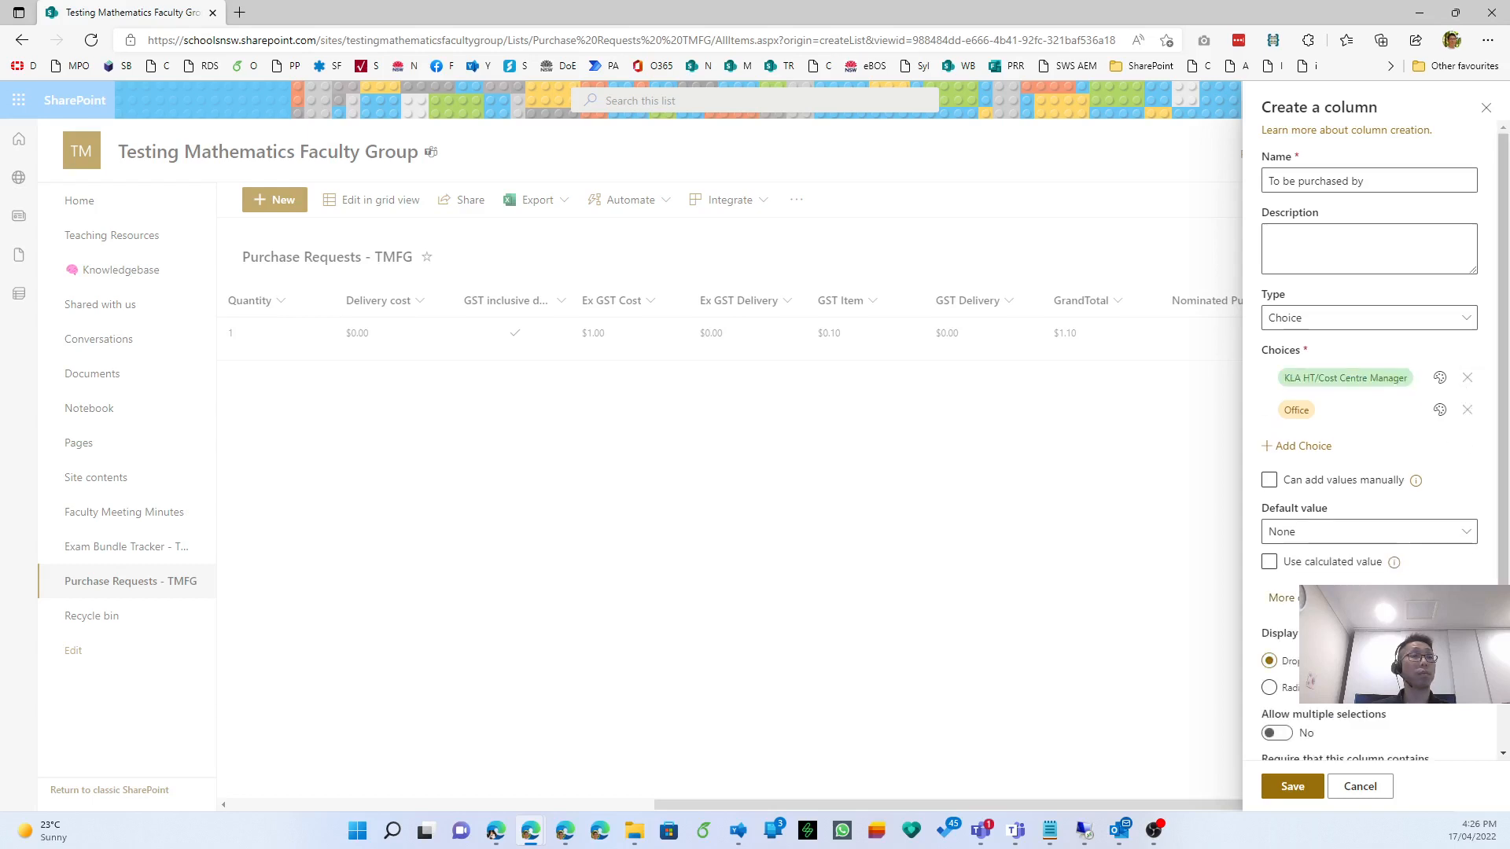
scroll(1368, 440, down, 3)
click(1279, 605)
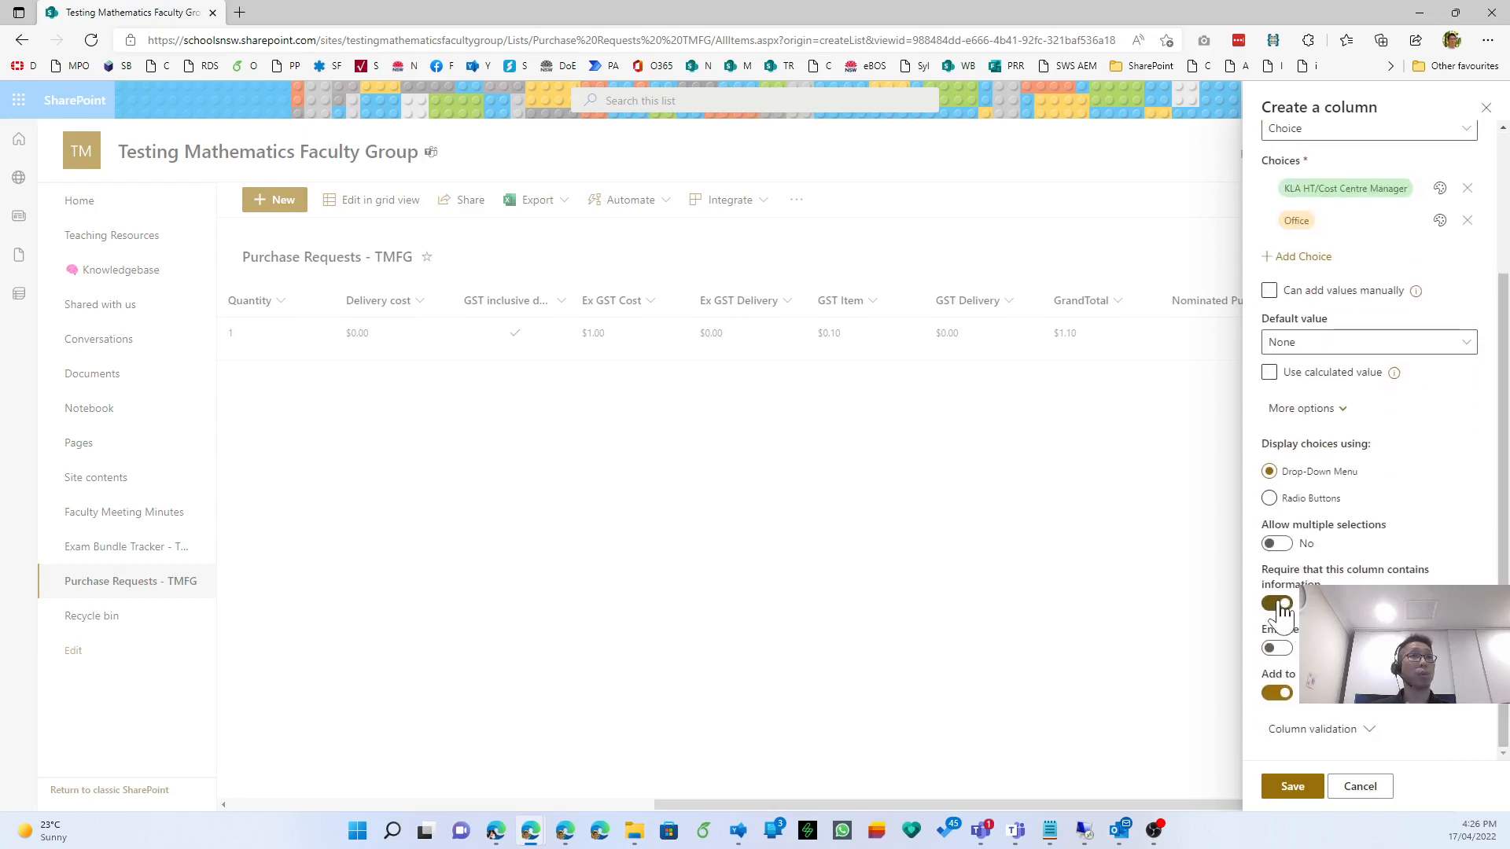
scroll(1337, 563, up, 3)
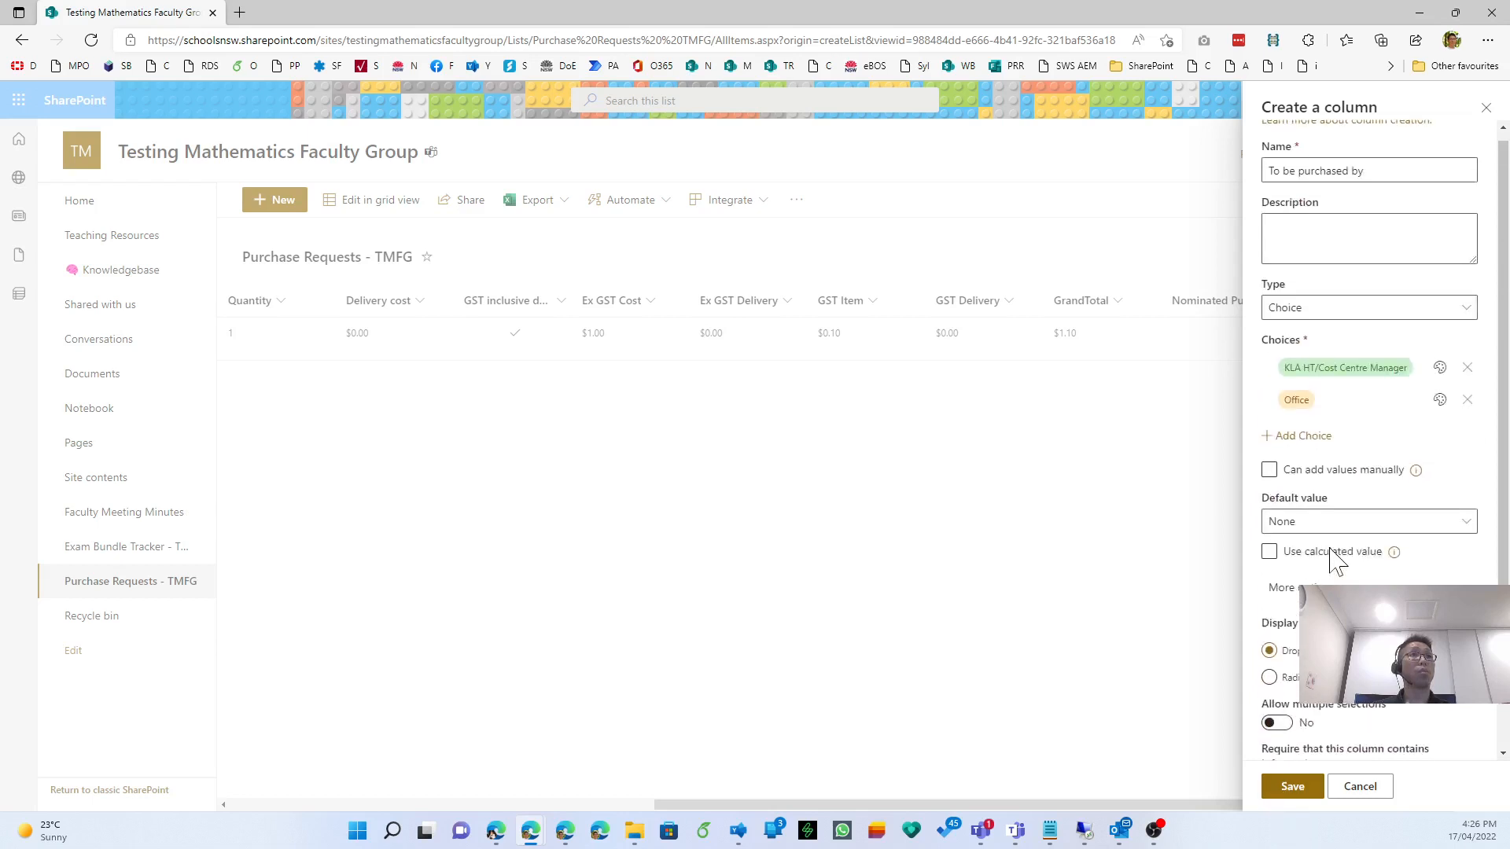
click(1294, 787)
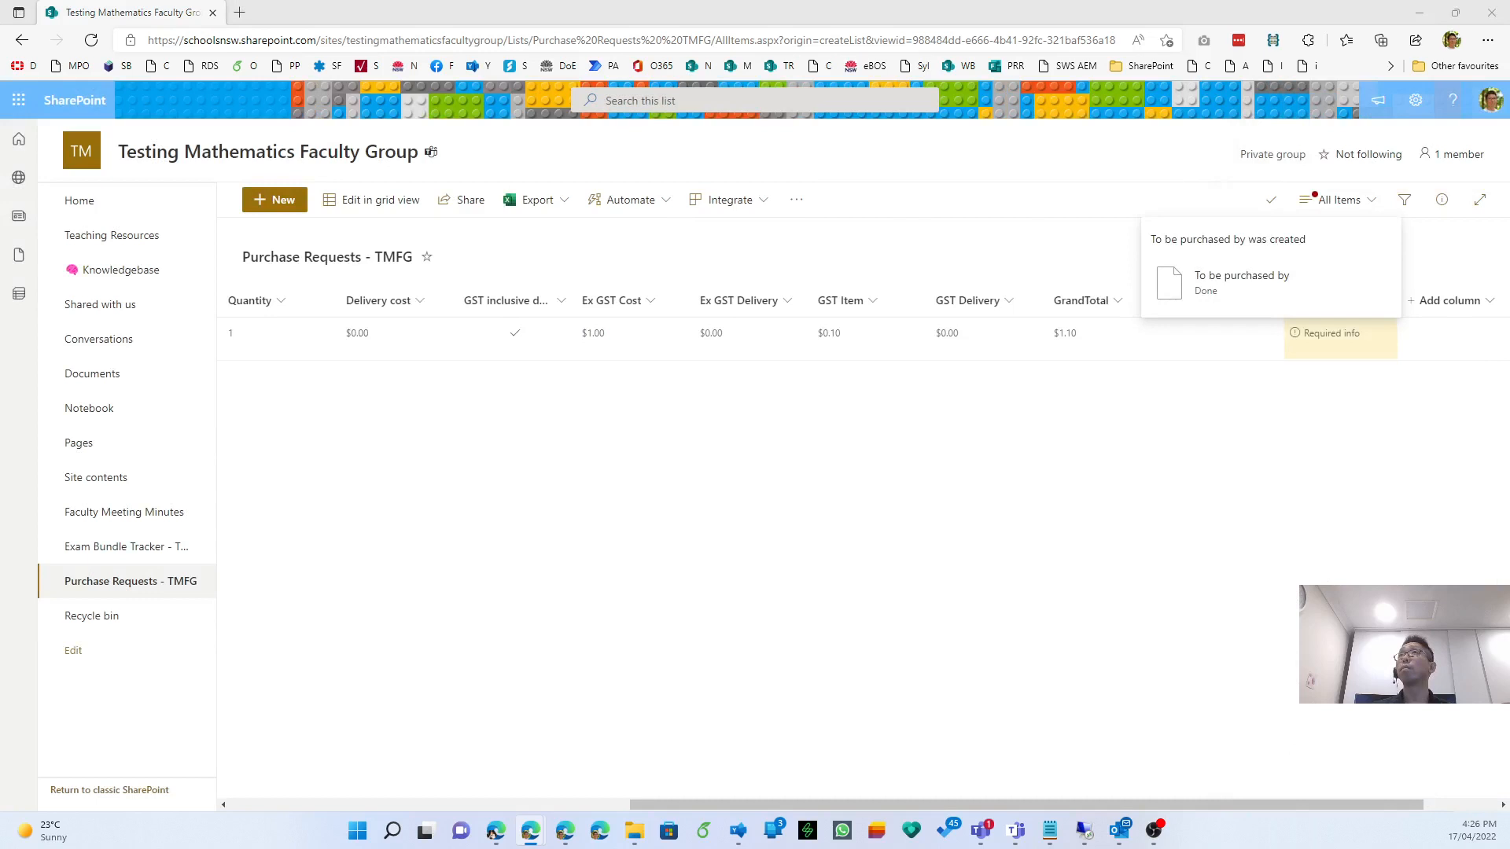
Set the Testing item's To be purchased by value to KLA HT/Cost Centre Manager and close its details.
click(1239, 561)
click(1284, 355)
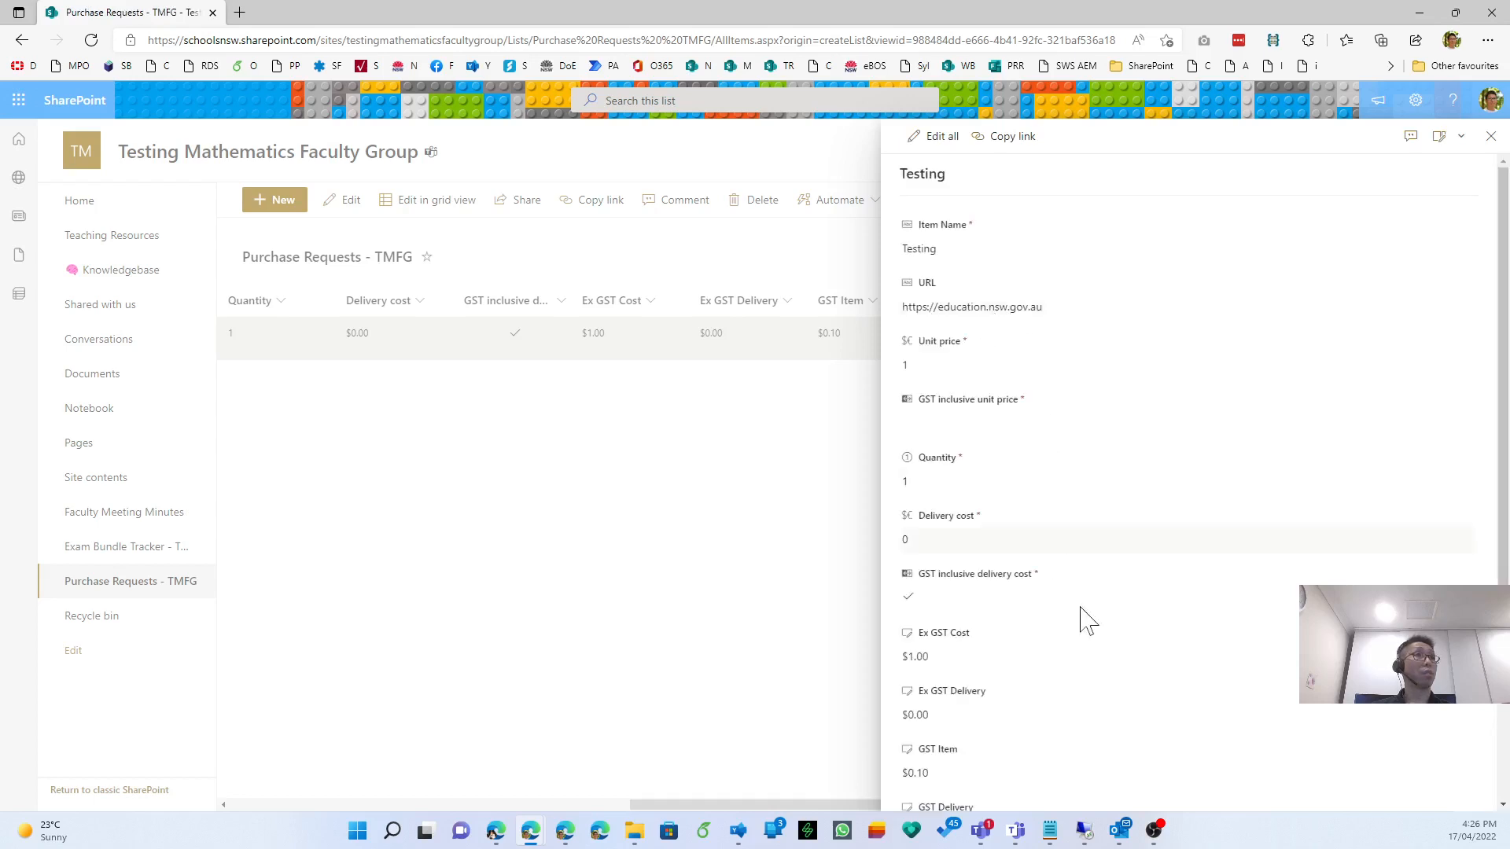
scroll(1087, 622, down, 4)
click(978, 711)
click(978, 749)
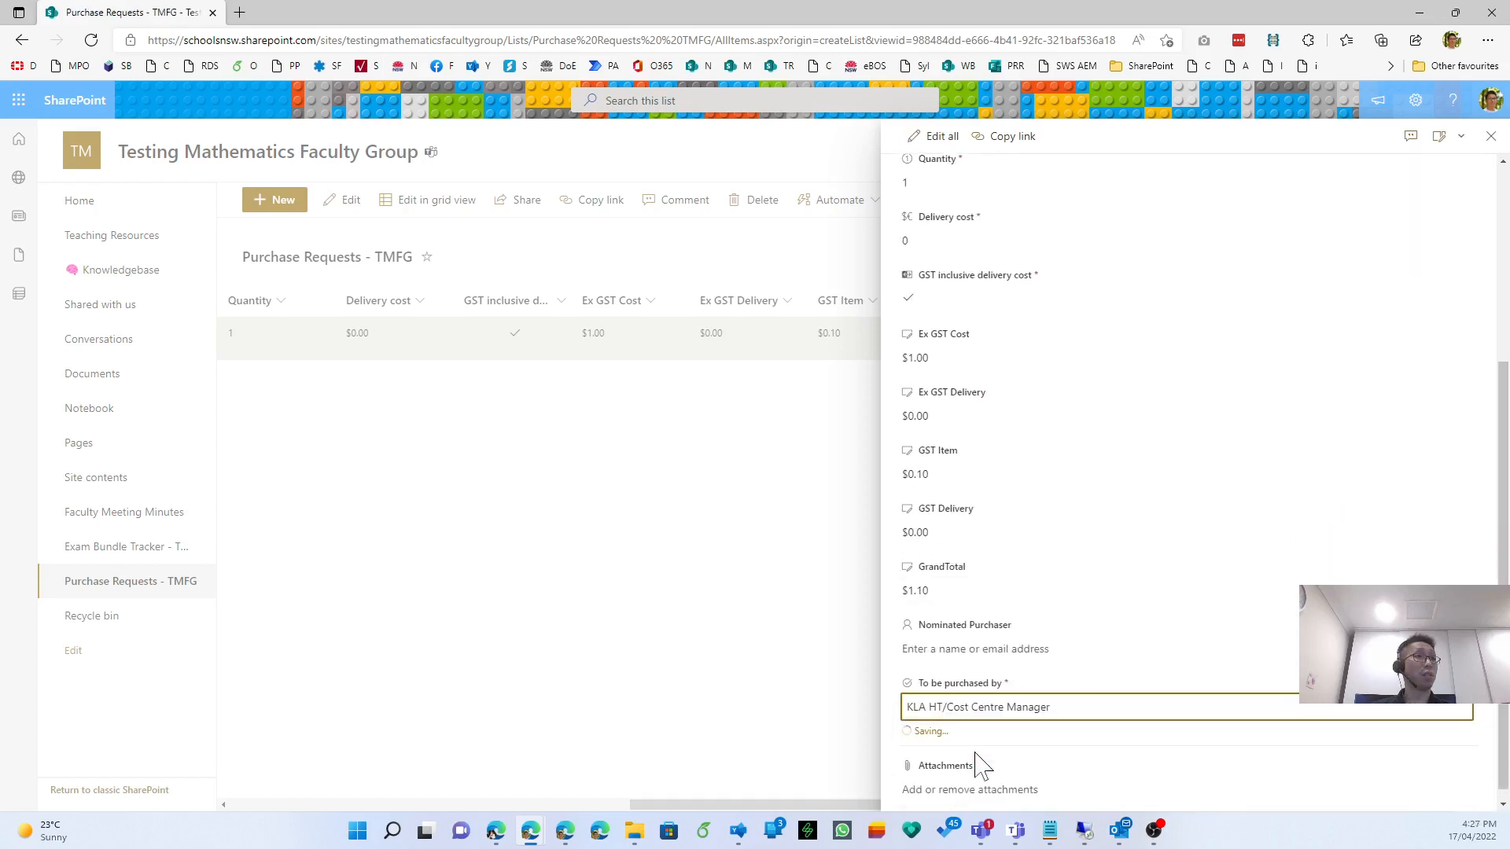
click(786, 621)
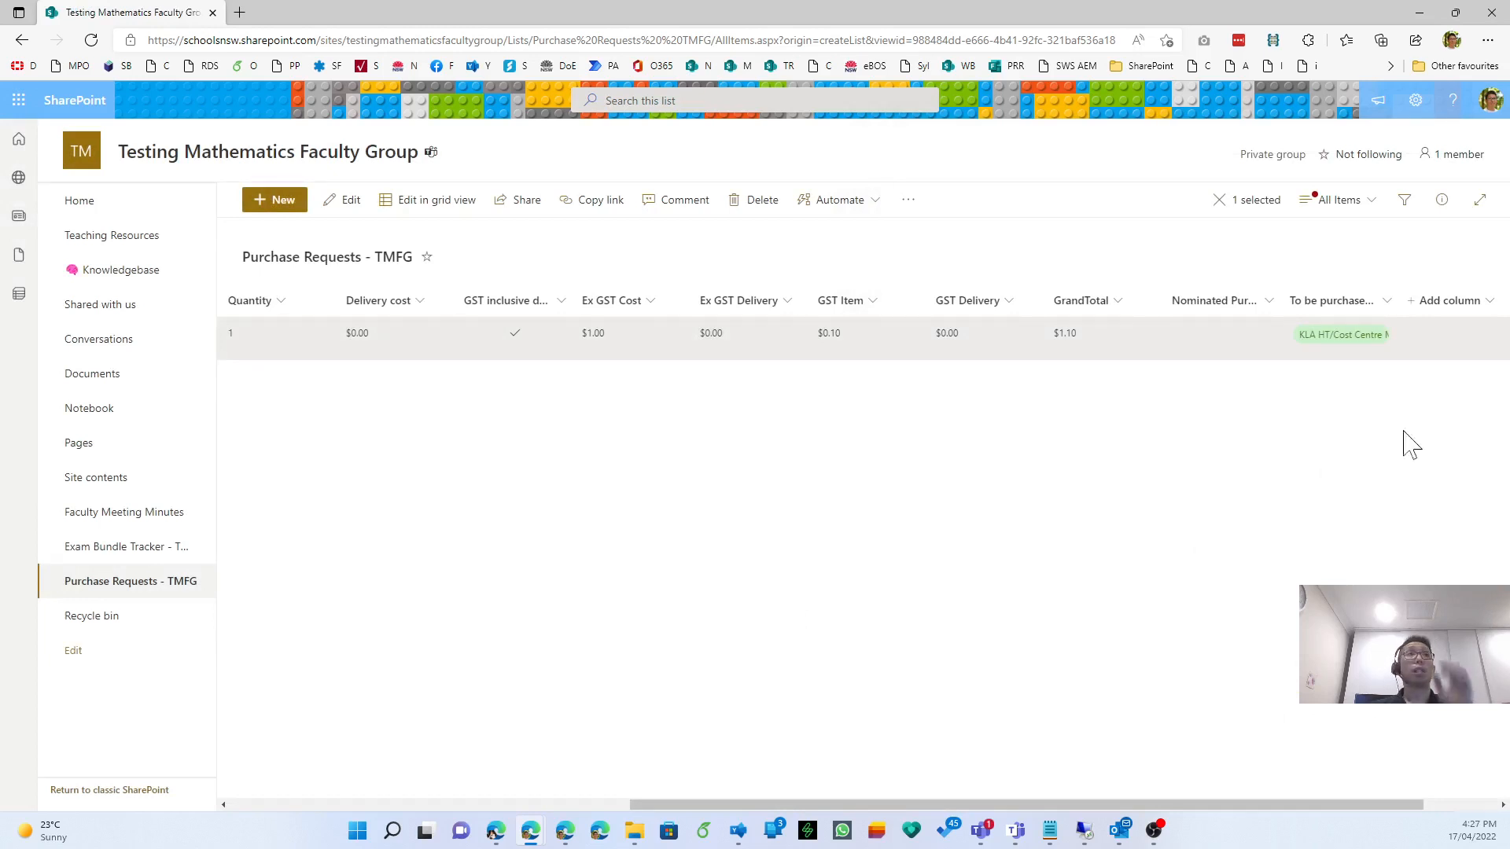
Start a new Choice column named Status.
click(1453, 302)
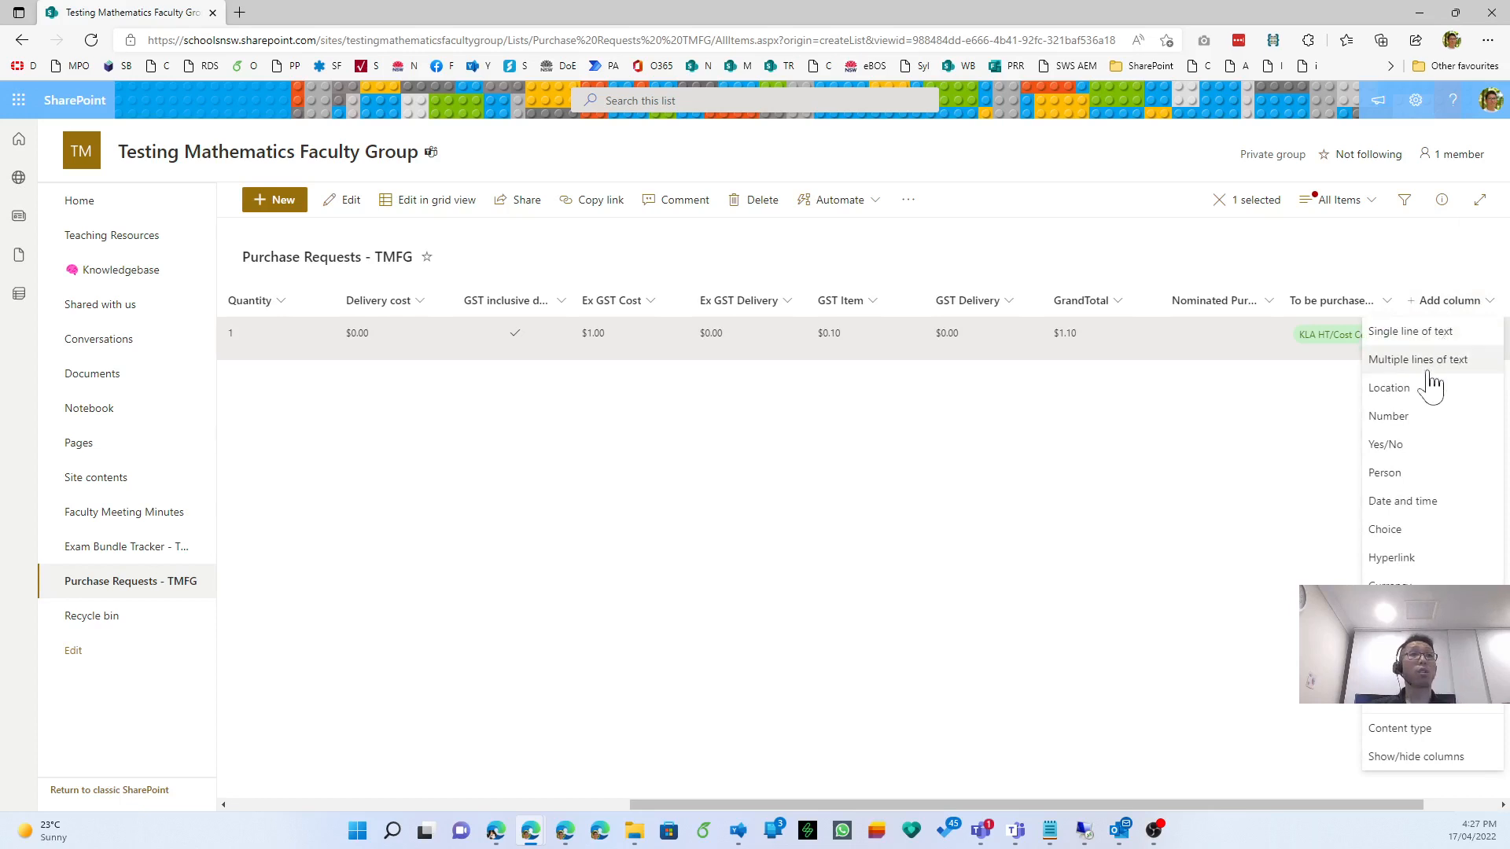
click(1395, 538)
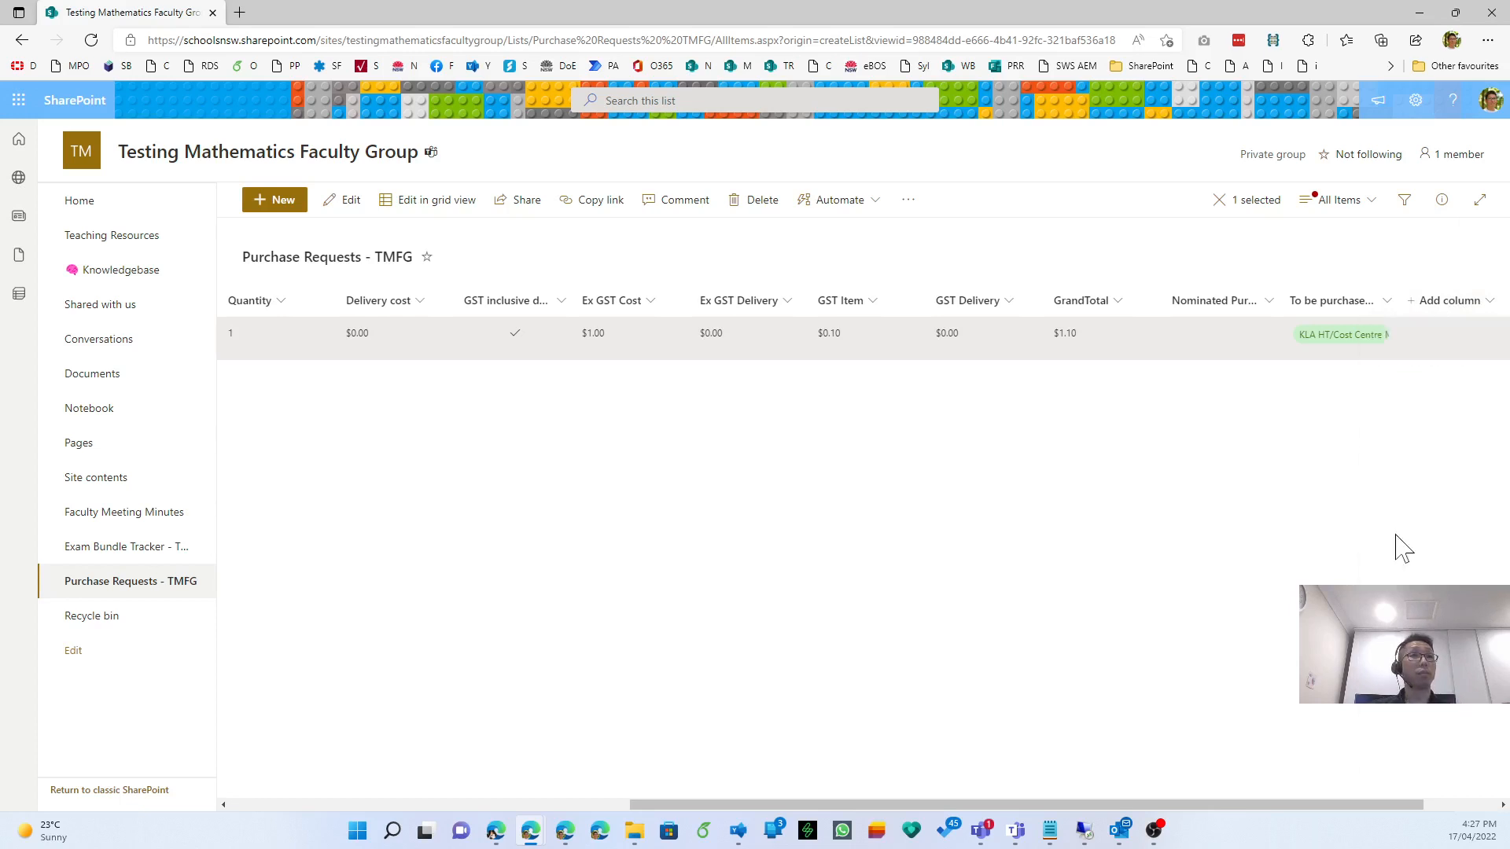
text(Status)
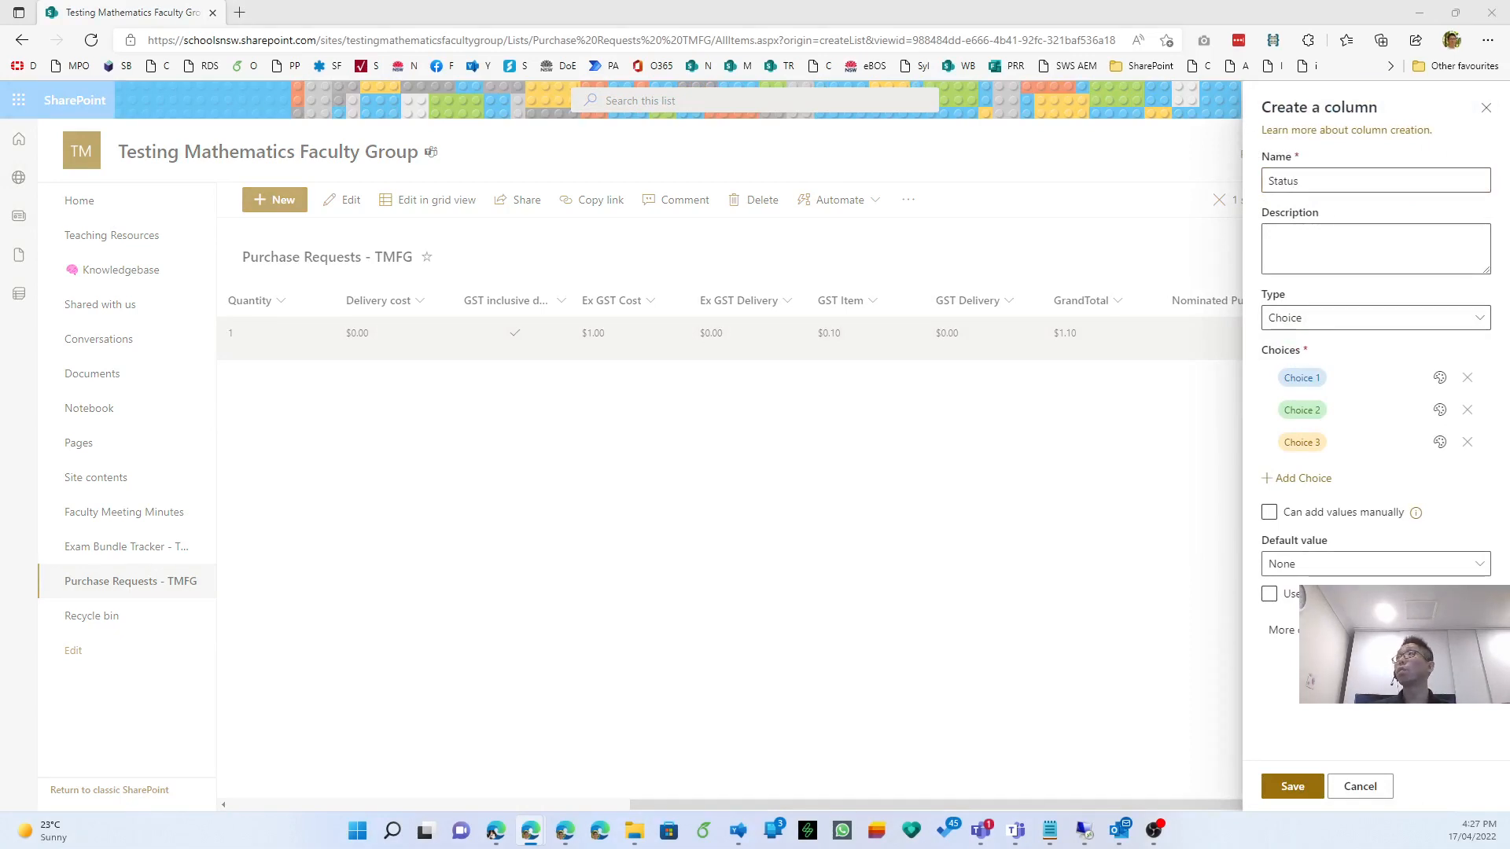
Arrange the new Status column form side by side with the Normanhurst Boys HS Purchase Requests list's Status column settings.
drag(380, 317, 267, 155)
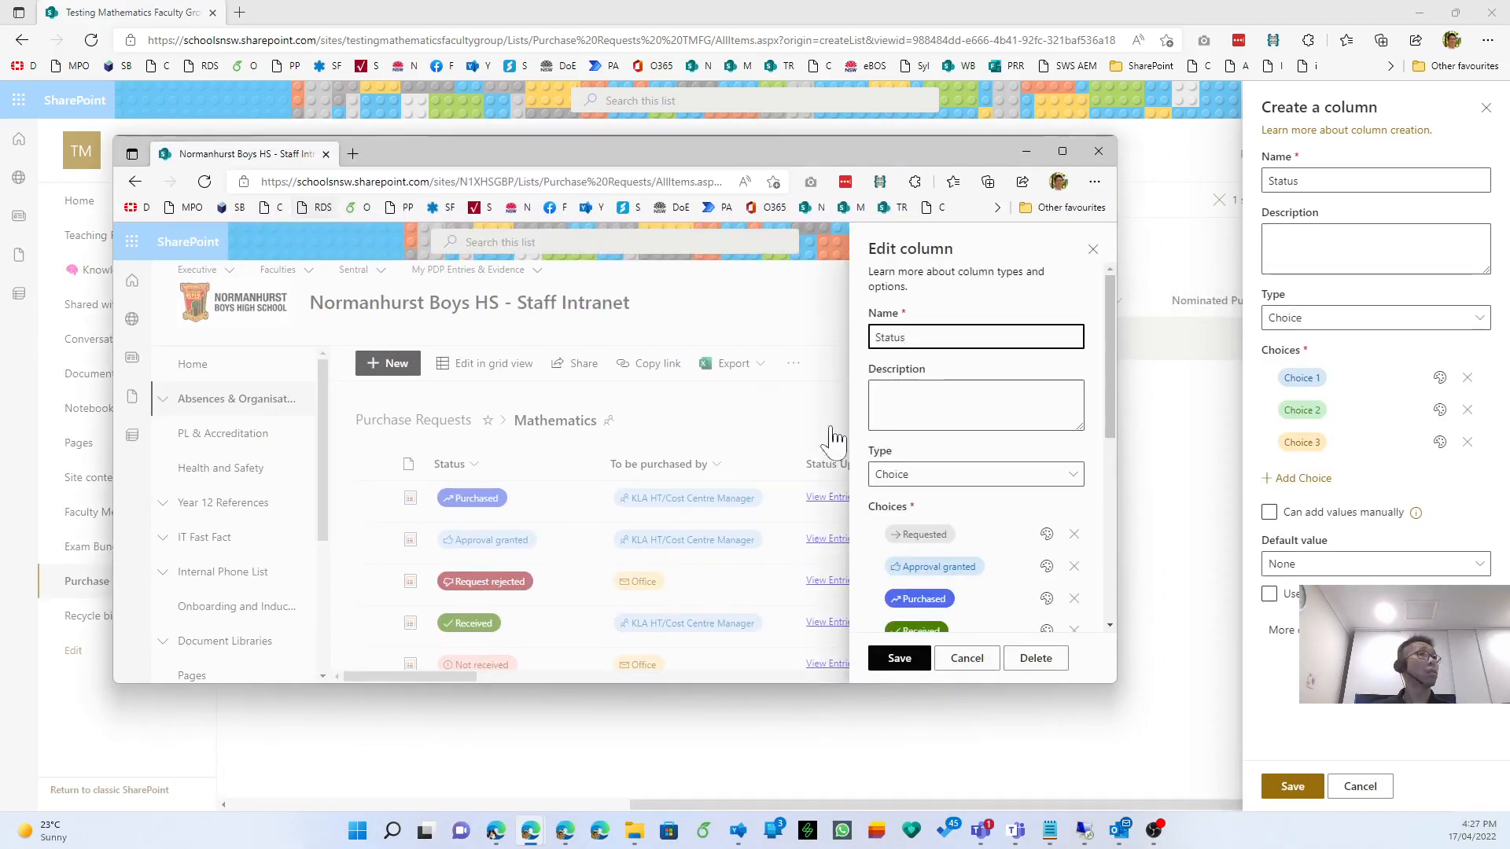
click(920, 534)
click(1301, 378)
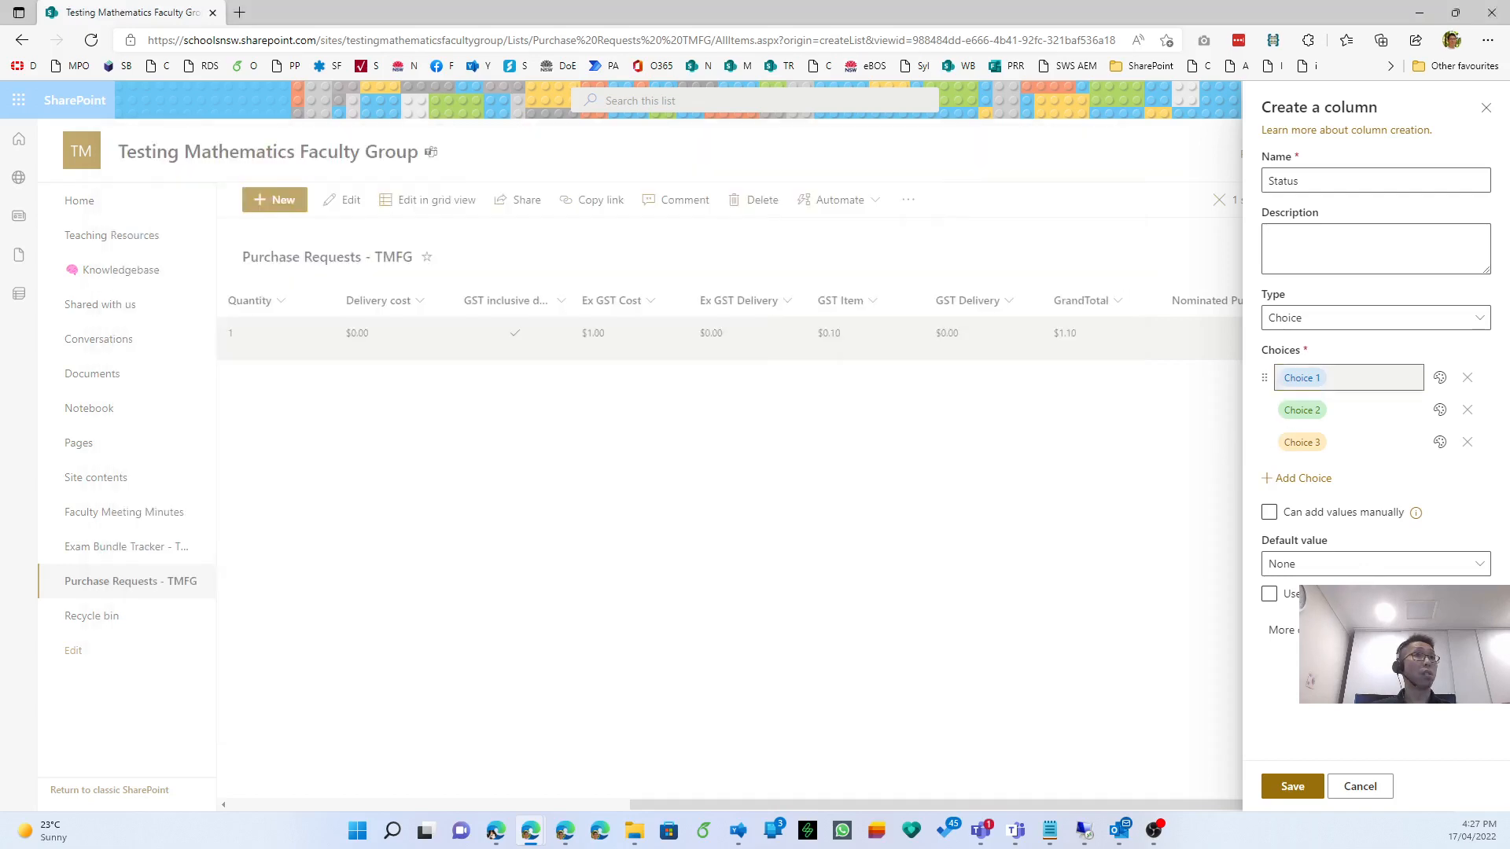
key(super+Left)
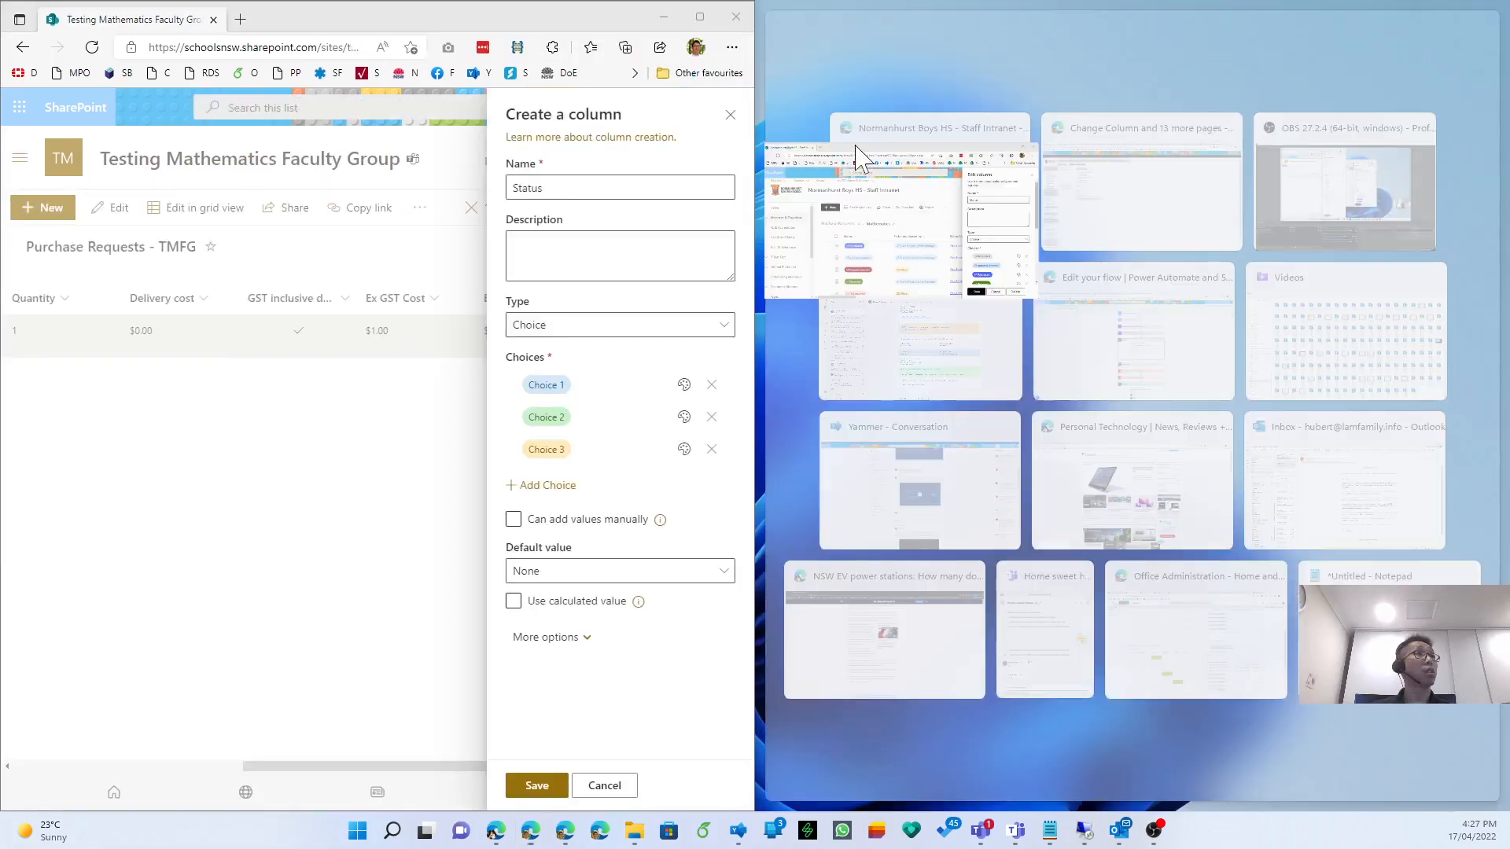
click(879, 143)
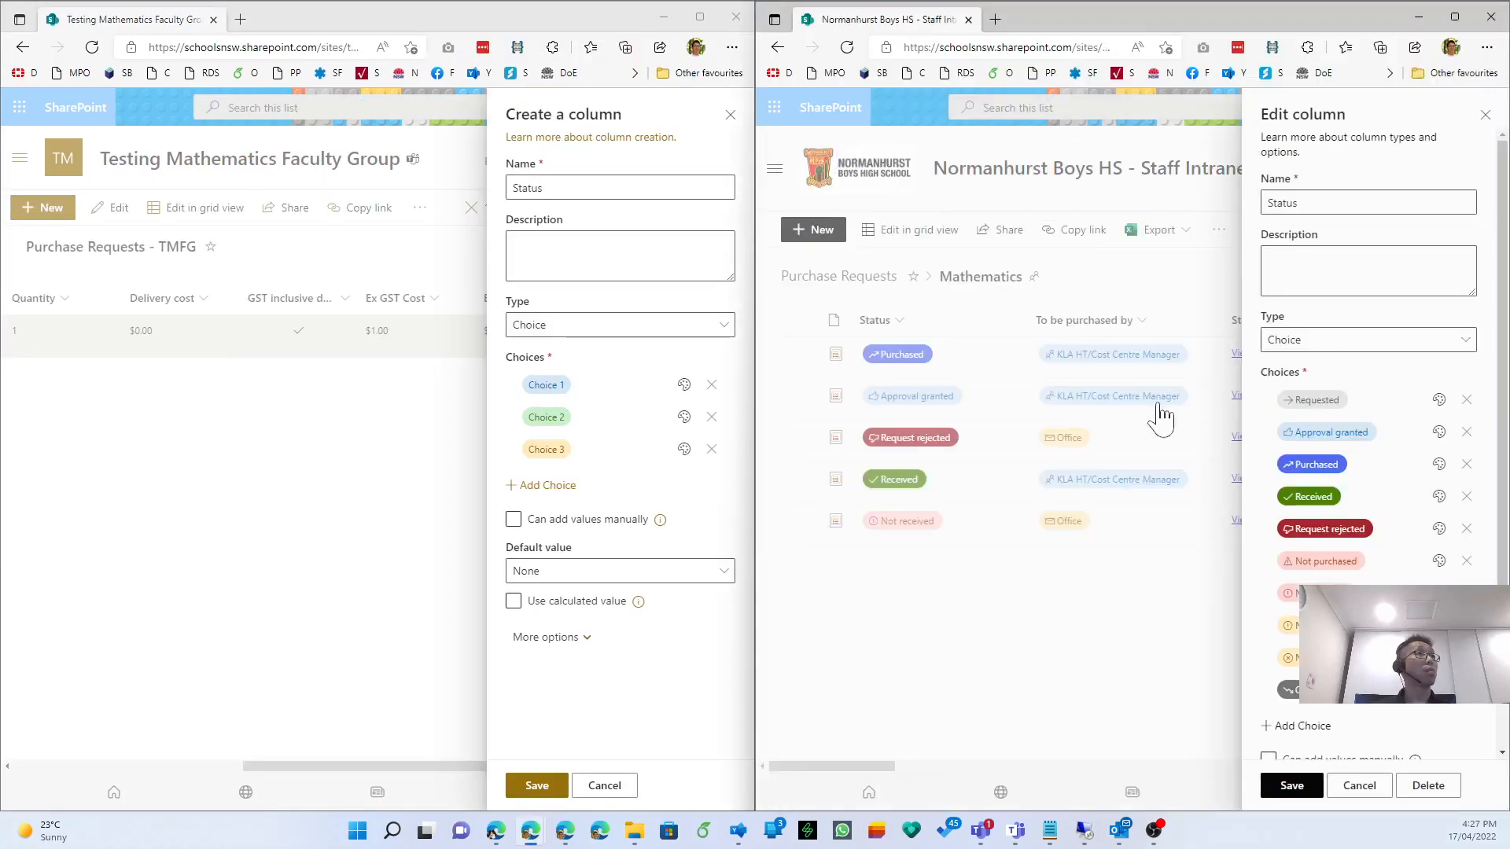
Copy all ten Status choice names, from Requested to On hold, one by one from the Normanhurst Boys HS column settings.
click(1337, 401)
key(super+c)
click(1331, 432)
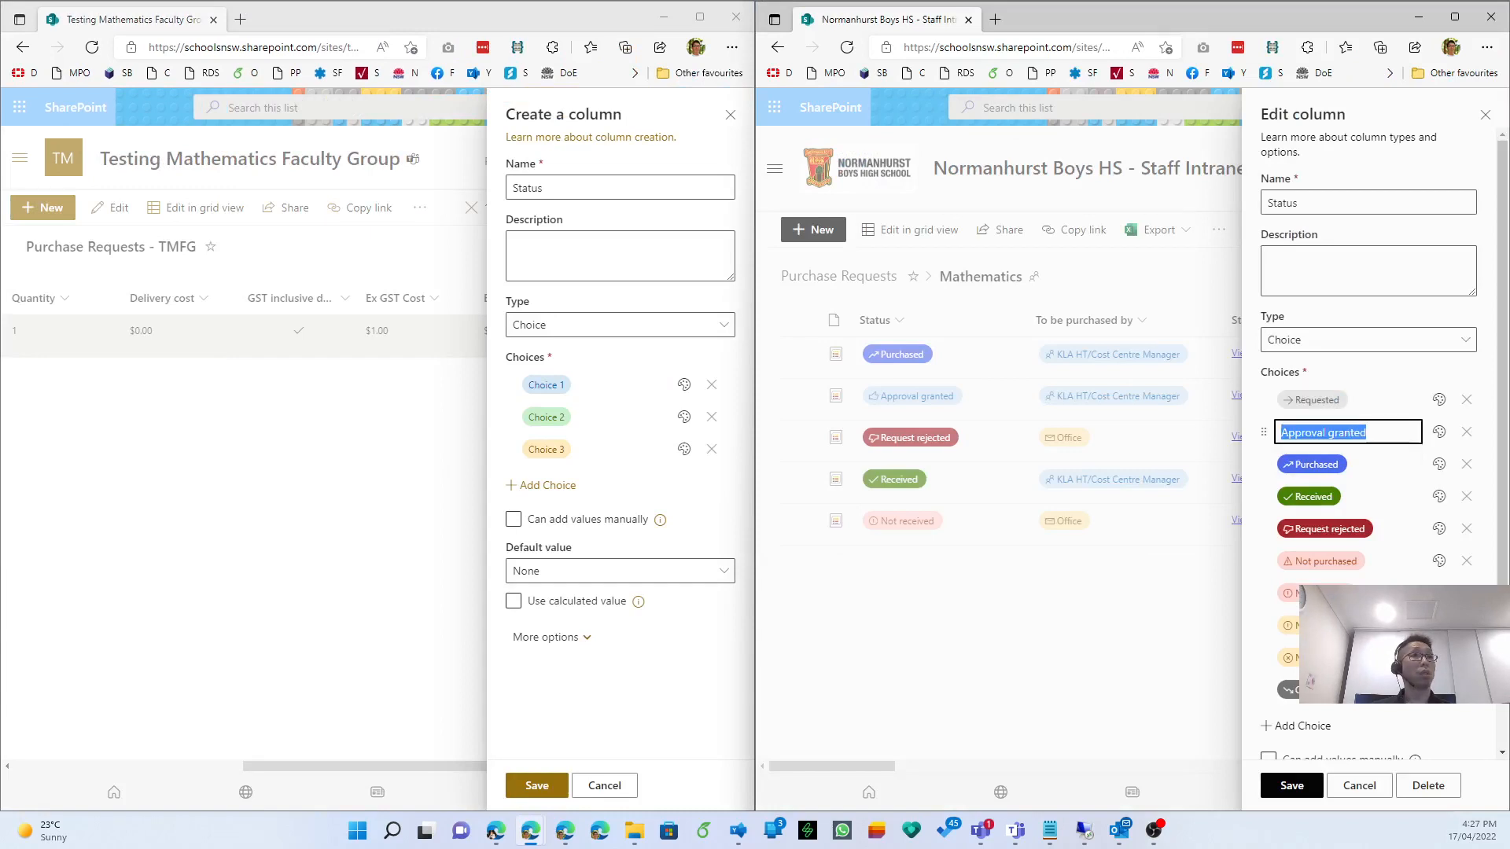
click(1312, 464)
click(1311, 496)
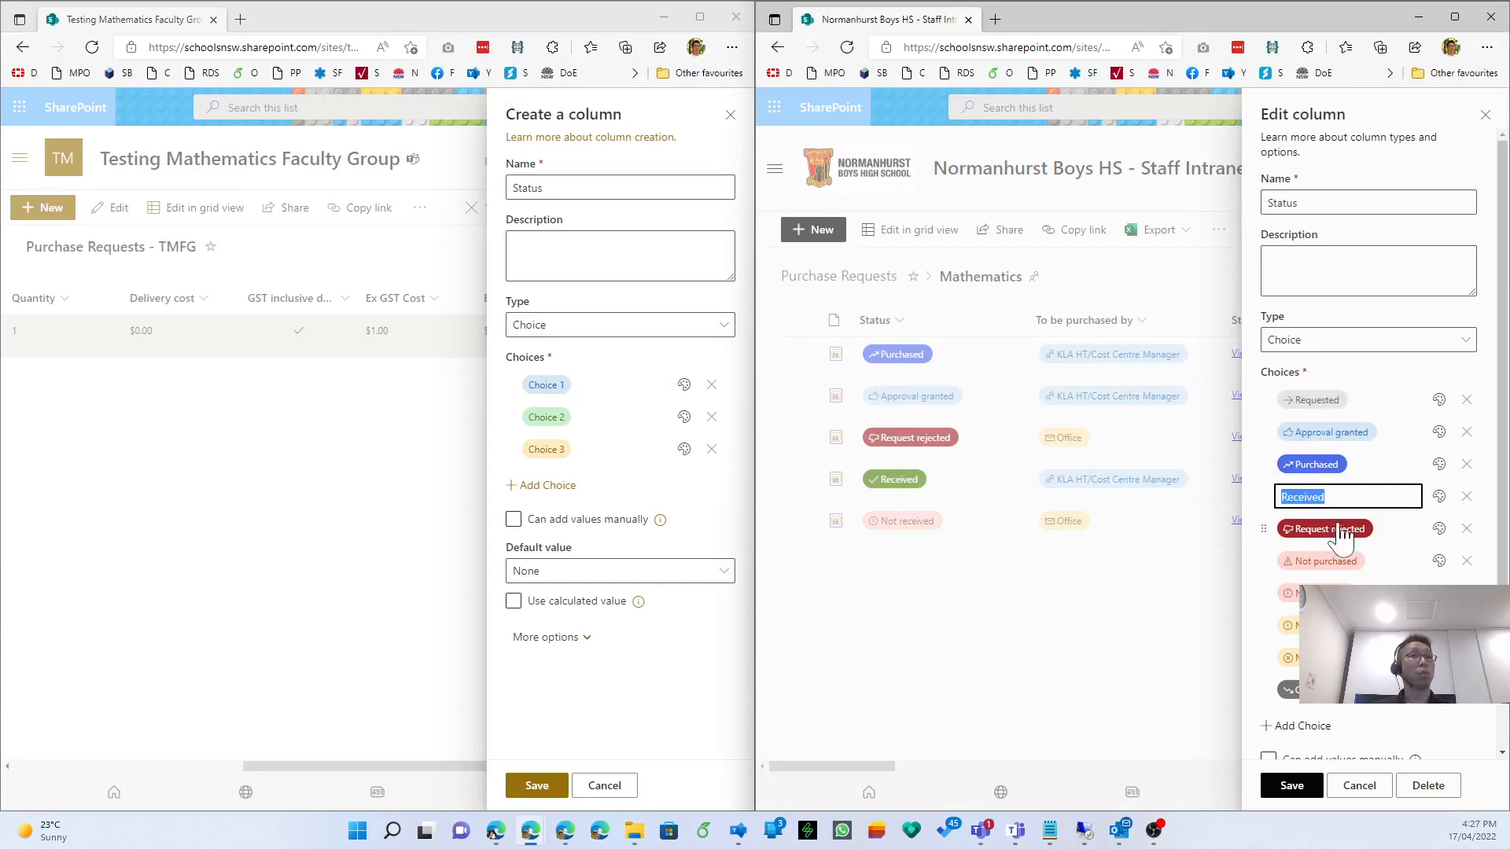
click(1329, 529)
click(1337, 560)
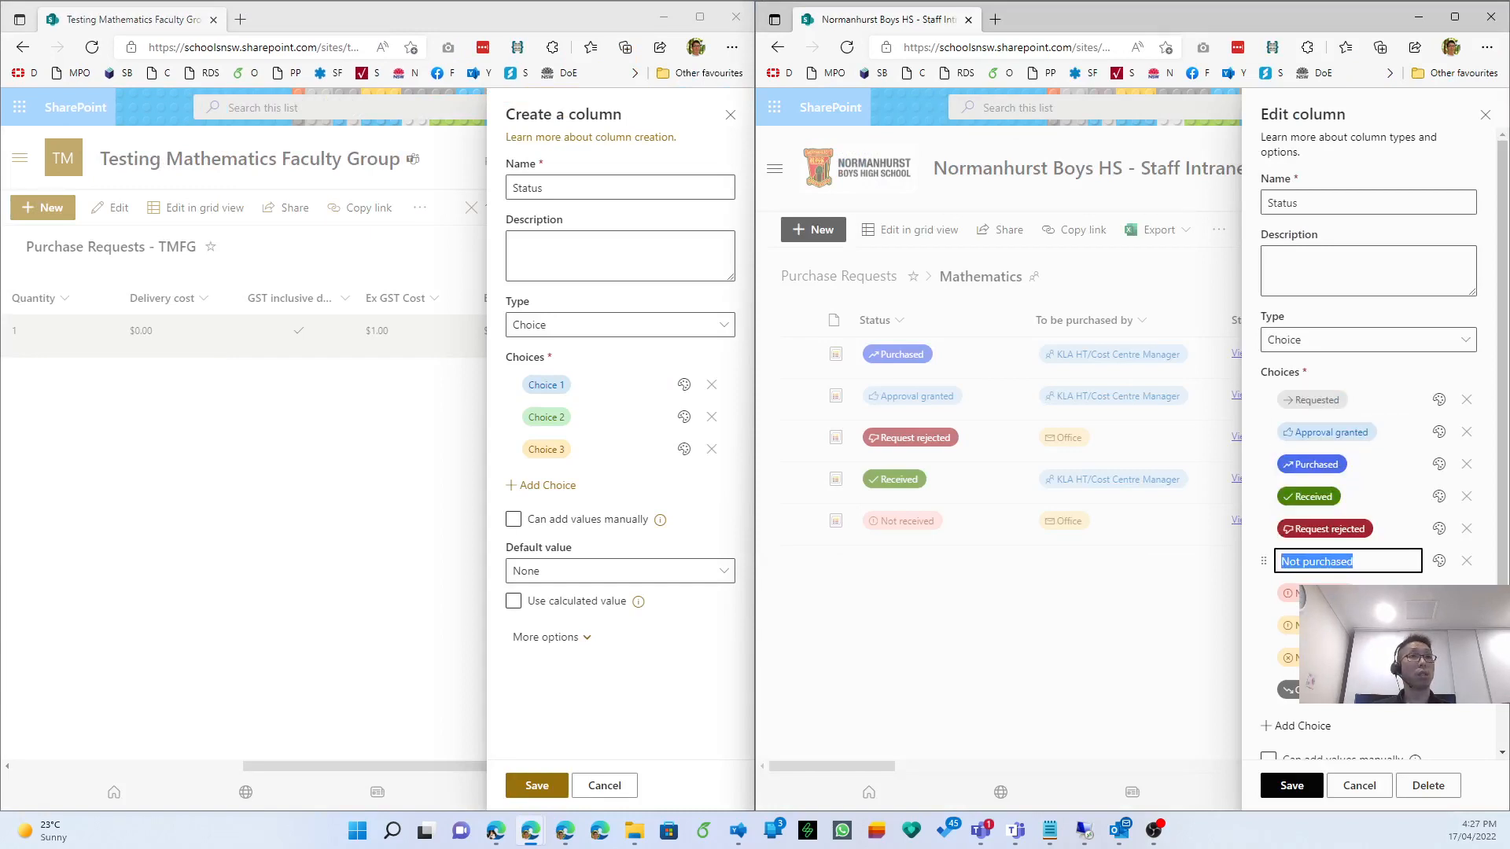
click(1337, 625)
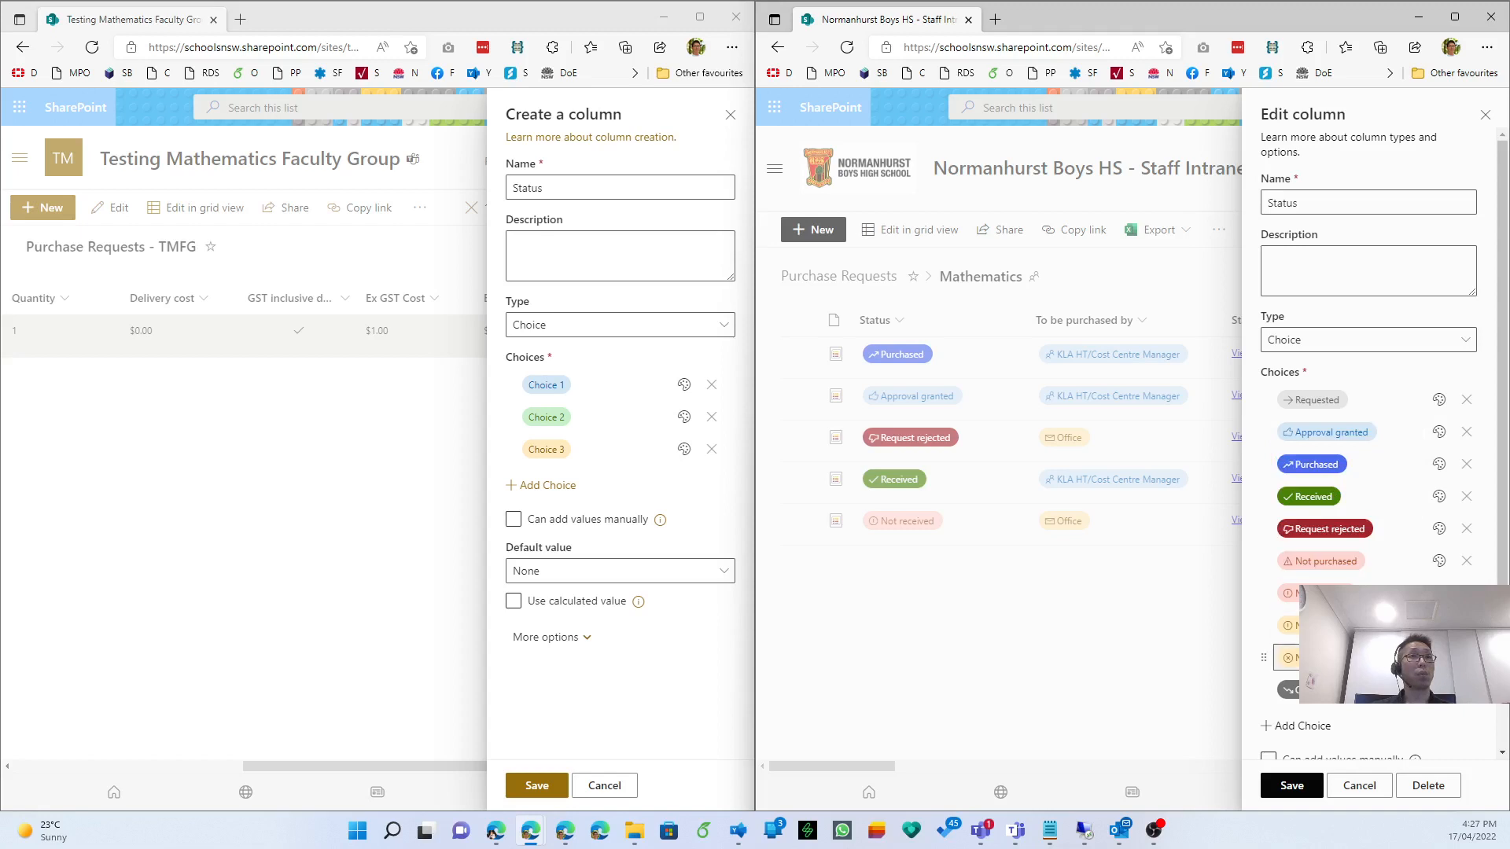
click(1288, 690)
Name the first choice of the new Status column Requested, using the copied text from the clipboard history.
click(599, 385)
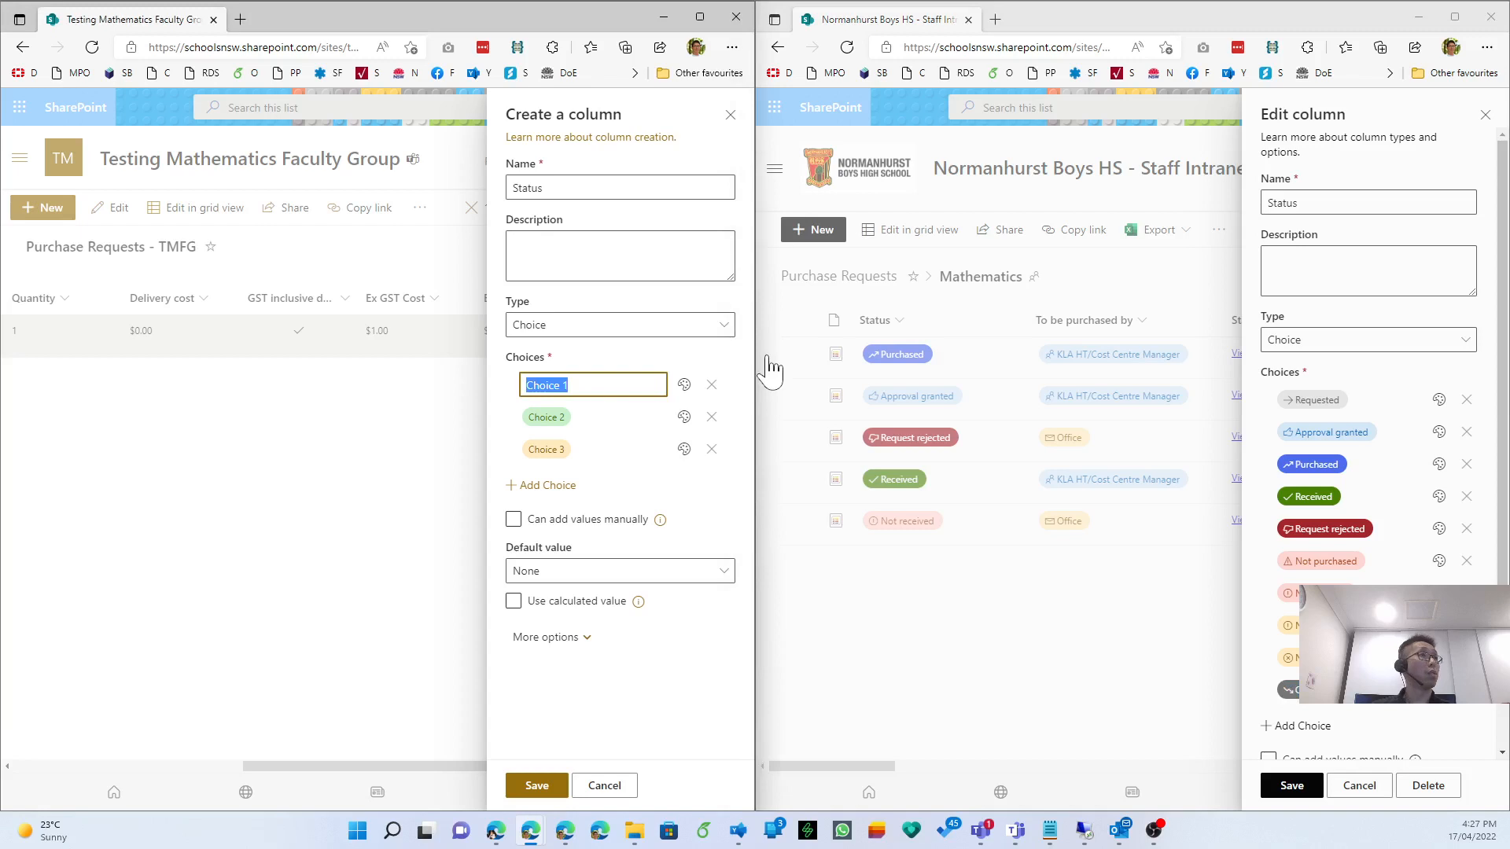
key(super+v)
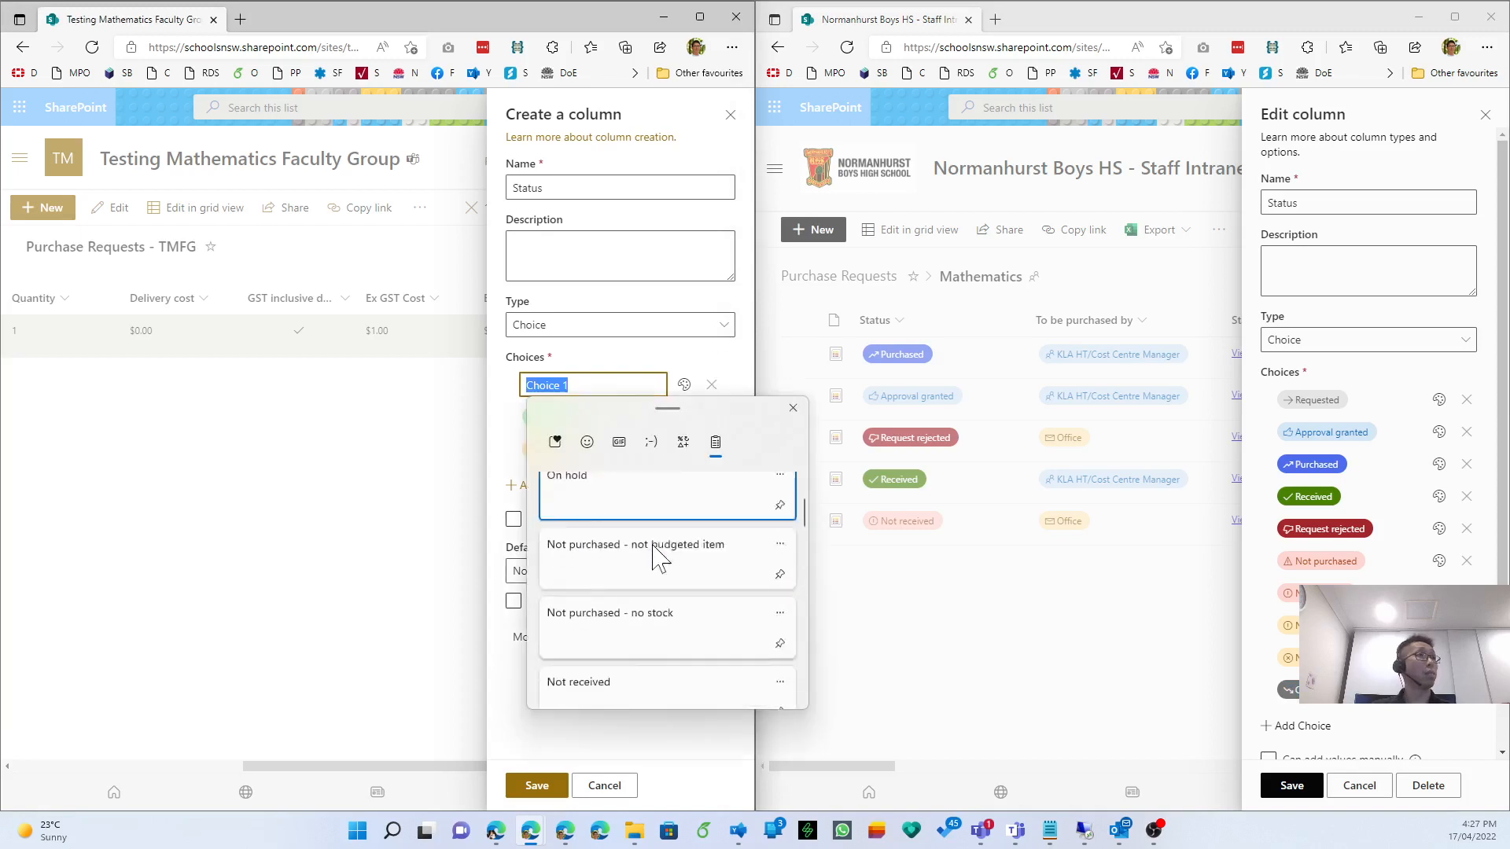
scroll(657, 549, down, 5)
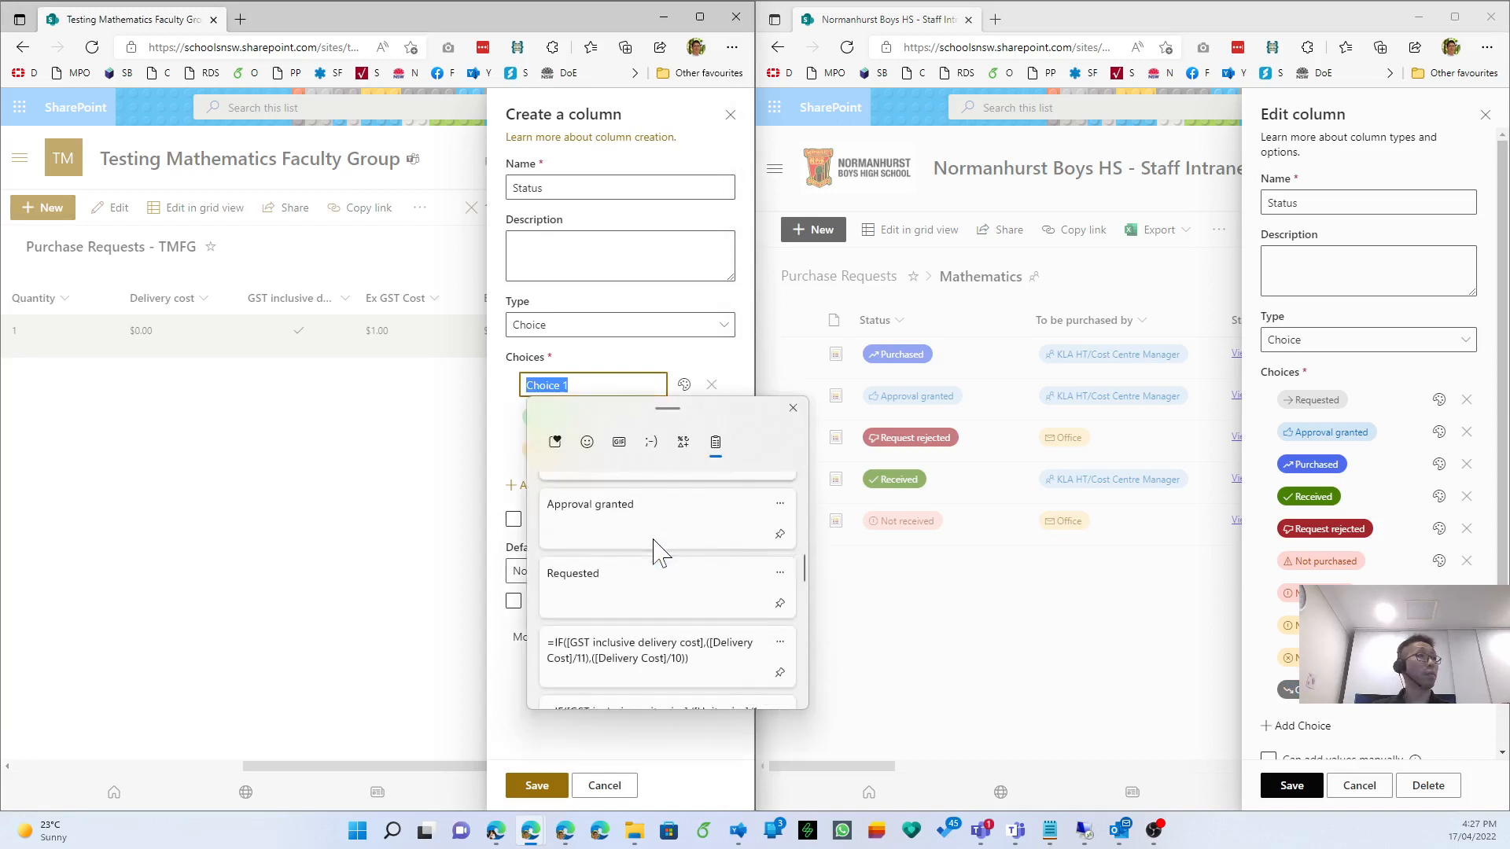
click(658, 563)
key(Return)
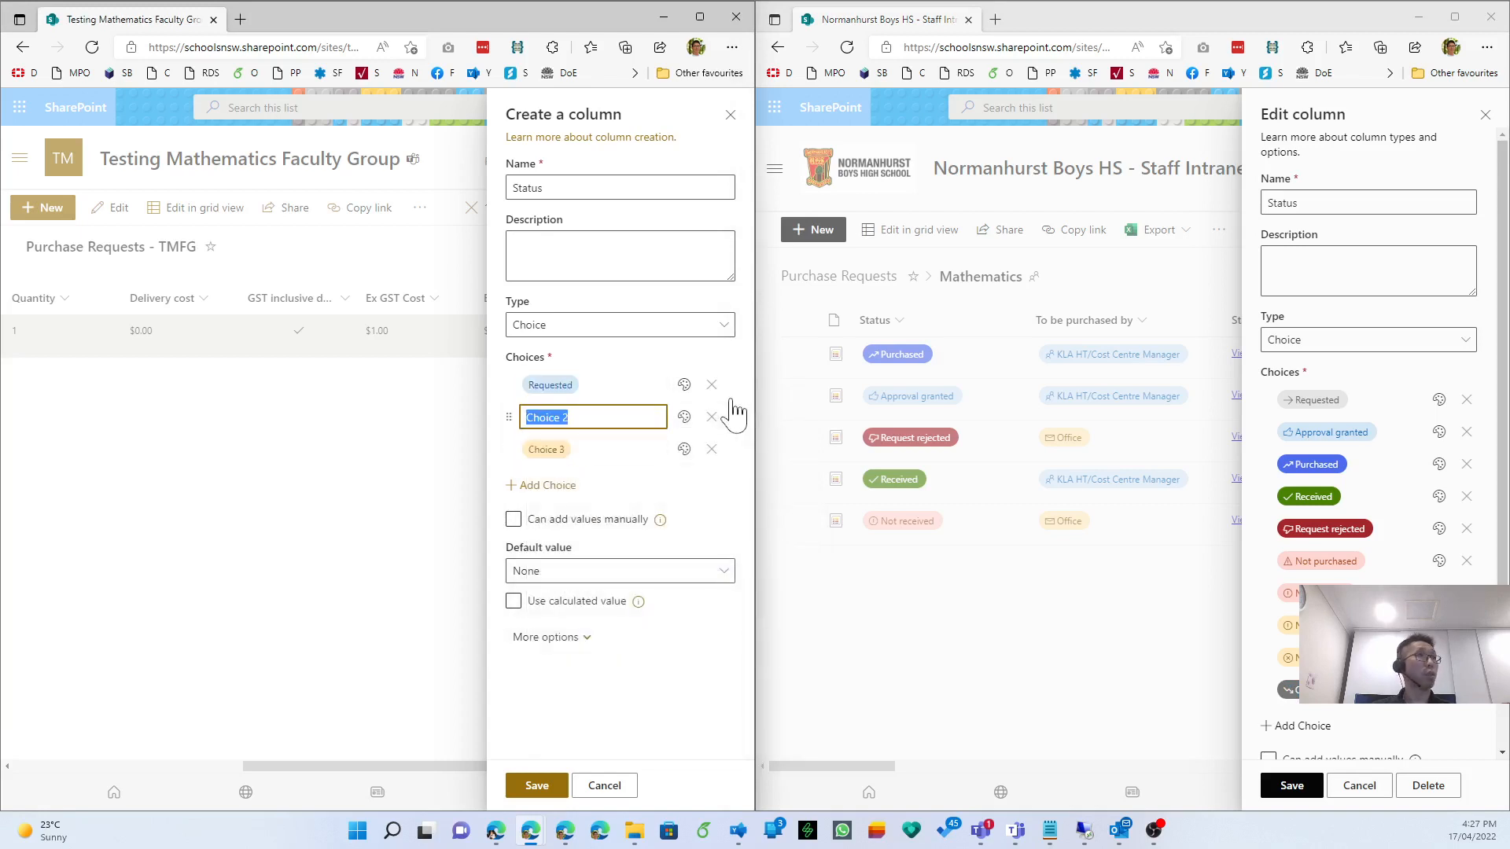
Name the second Status choice Approval granted, using the copied text from the clipboard history.
key(super+v)
key(Down)
key(Down)
key(Down)
key(Down)
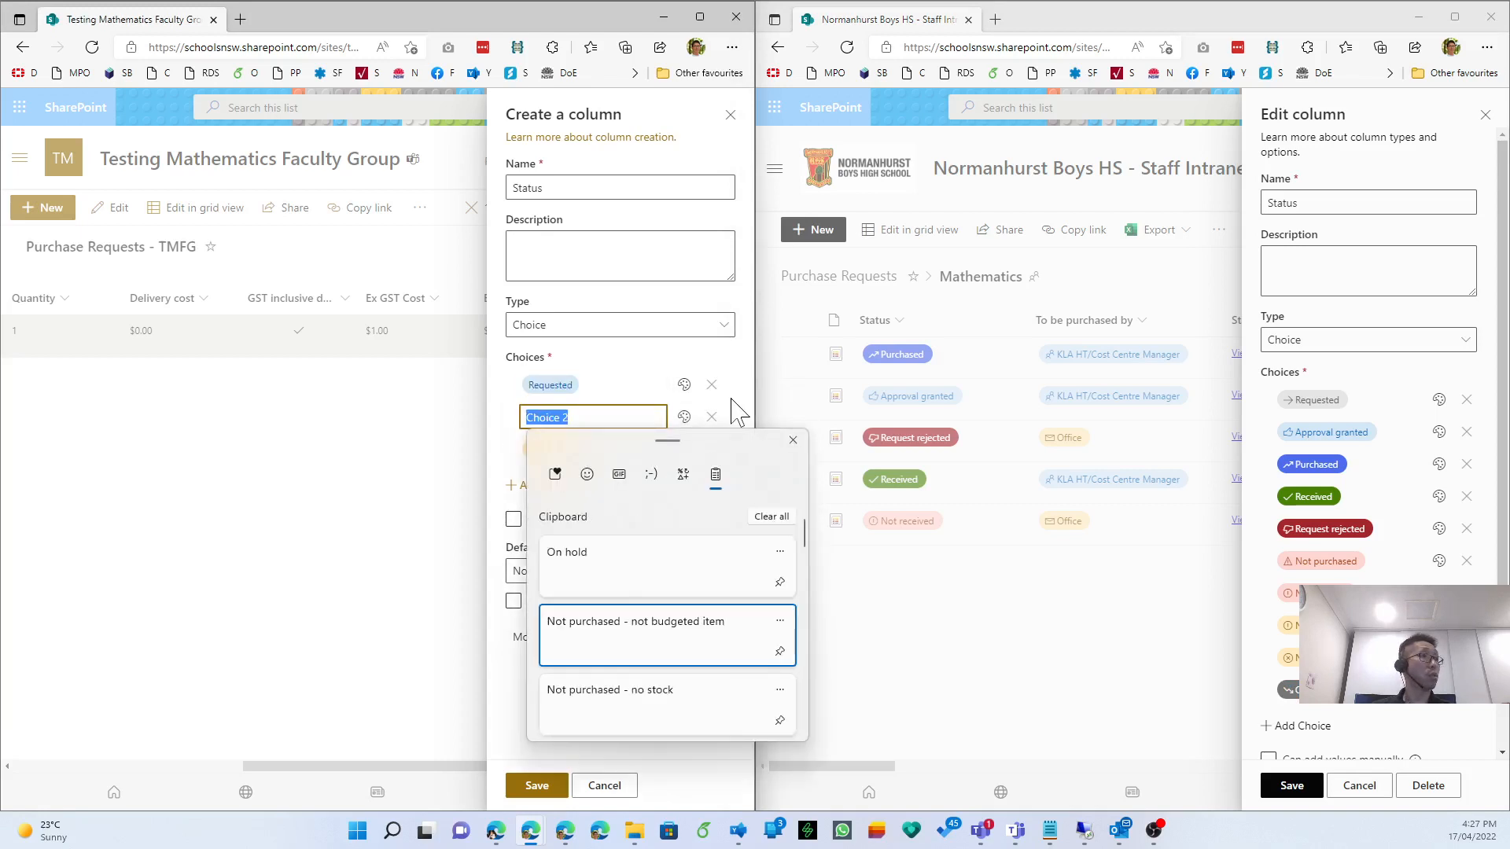
key(Down)
key(Down)
key(Down)
key(Down)
key(Down)
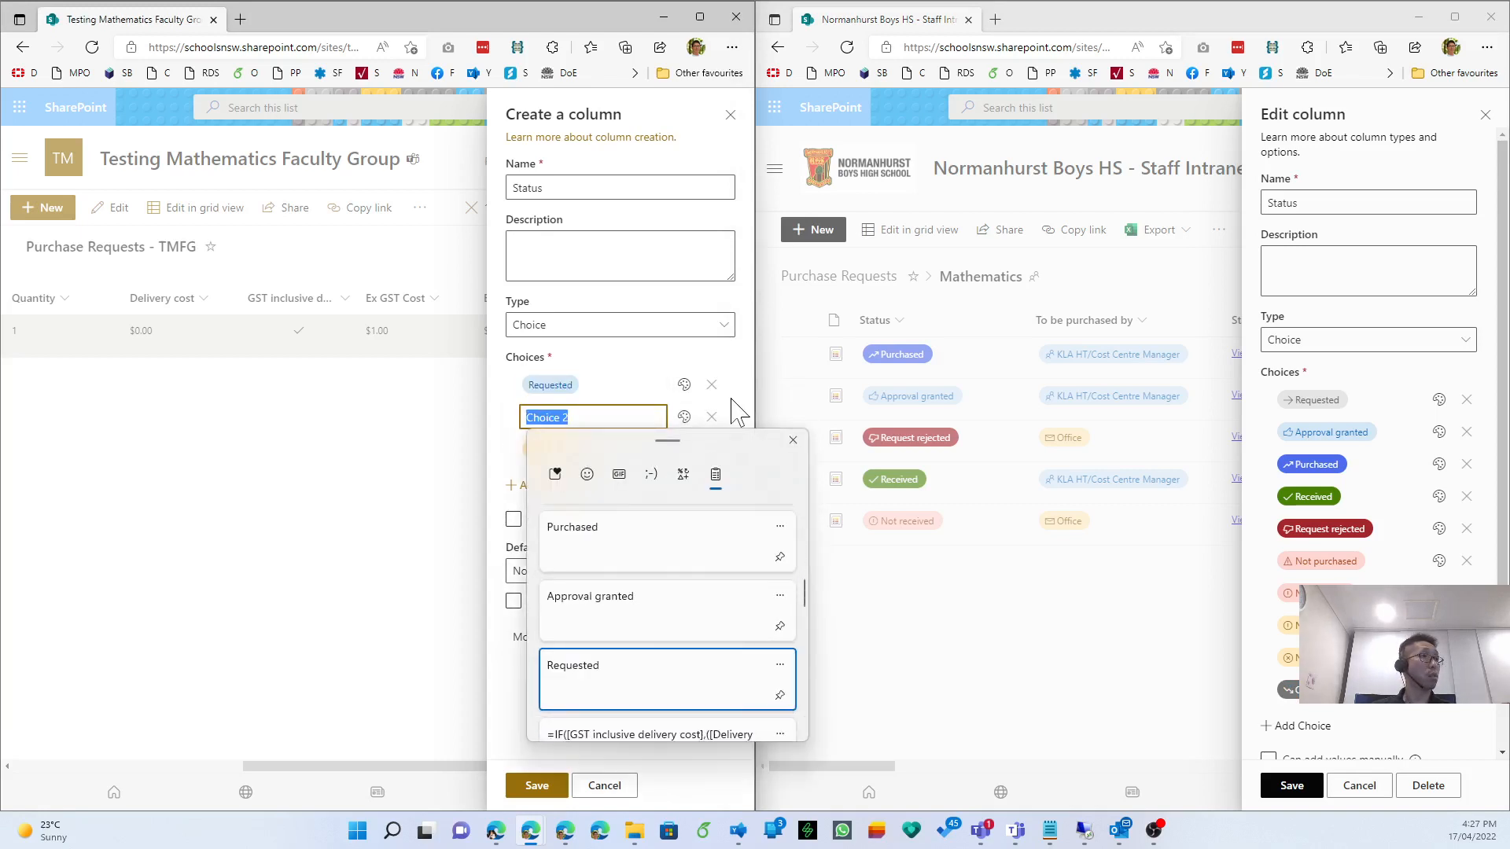
key(Up)
key(Return)
key(Return)
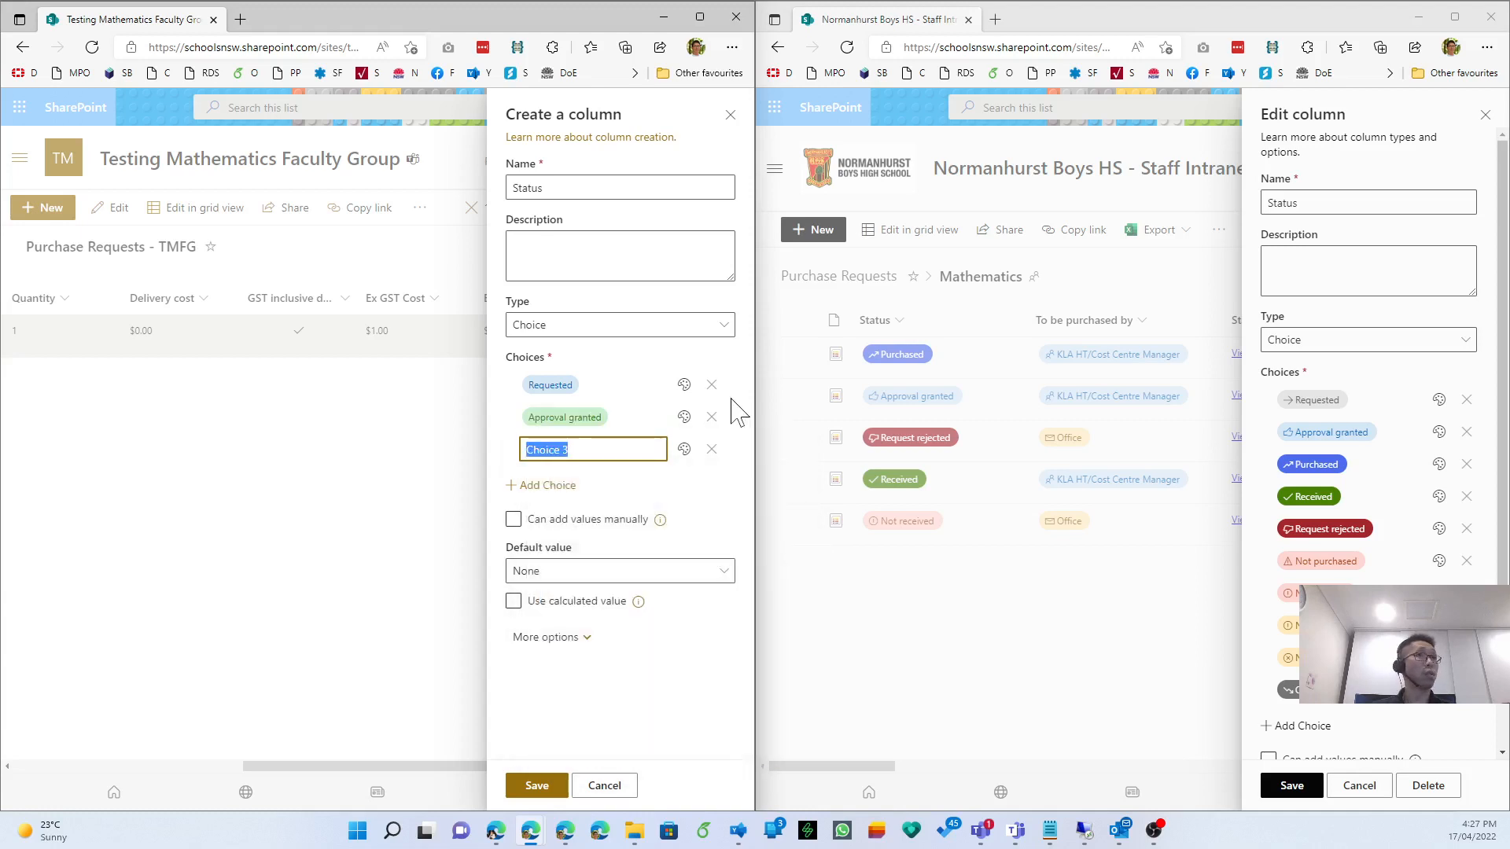
Name the third Status choice Purchased from the clipboard history and add a fourth choice.
key(super+v)
key(Down)
key(Down)
key(Down)
key(Down)
key(Down)
key(Down)
key(Down)
key(Down)
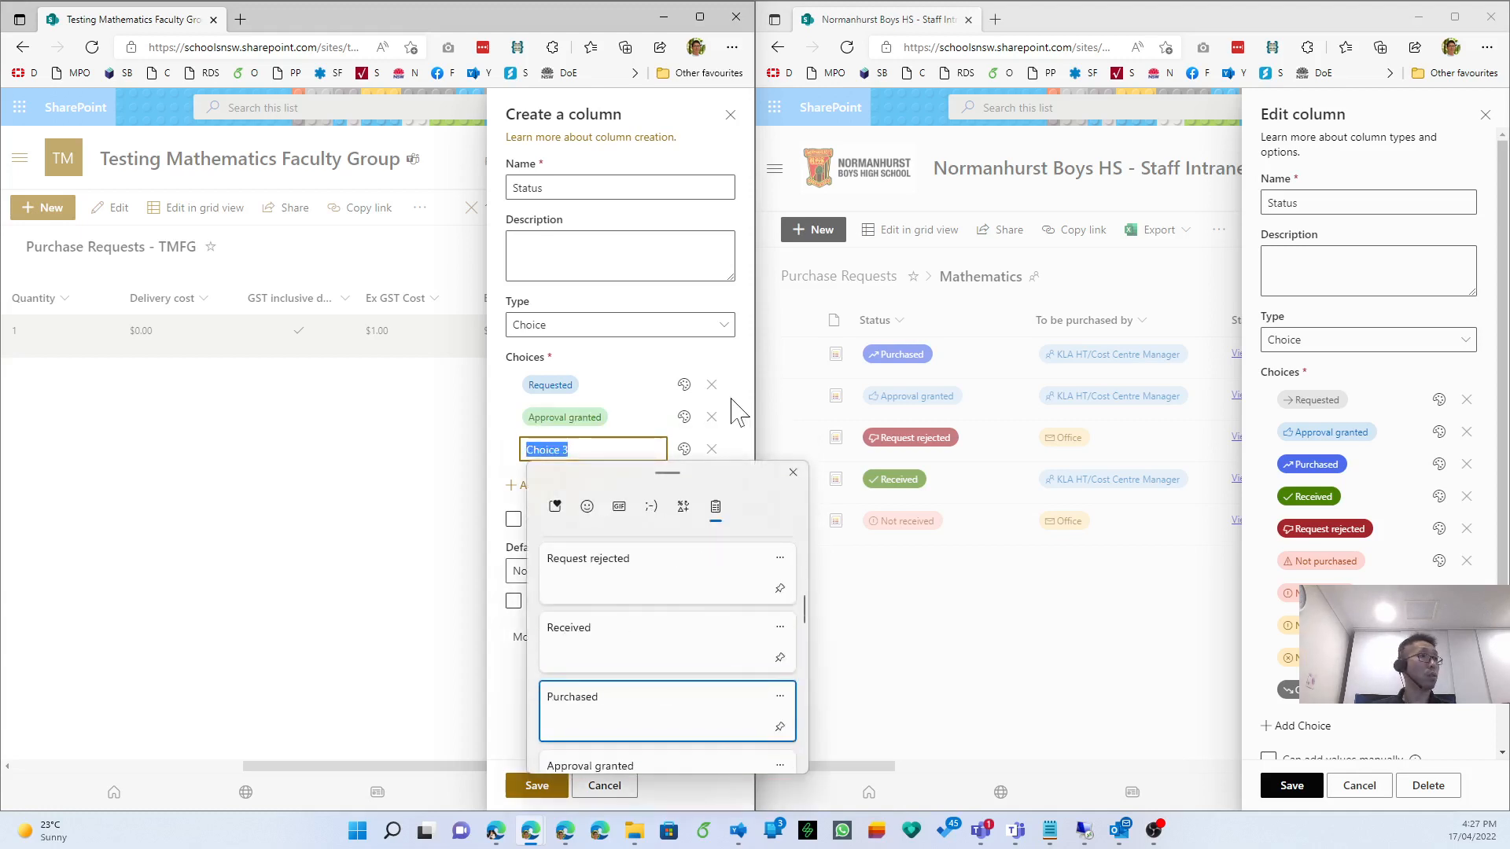
key(Up)
key(Return)
key(Return)
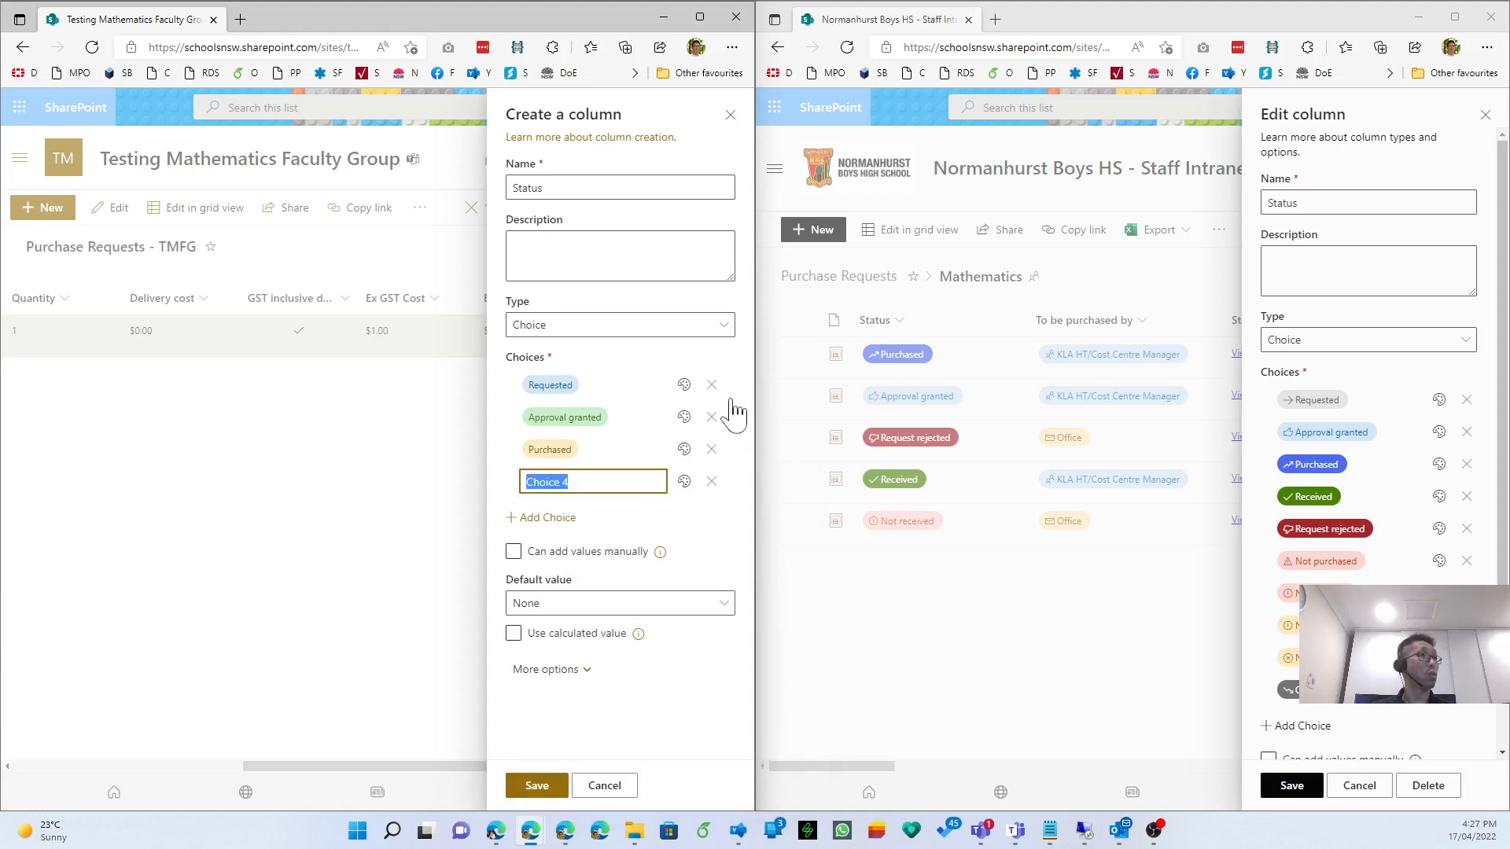
Name the fourth Status choice Received from the clipboard history and add a fifth choice.
key(super+v)
key(Down)
key(Down)
key(Down)
key(Down)
key(Down)
key(Down)
key(Down)
key(Down)
key(Down)
key(Down)
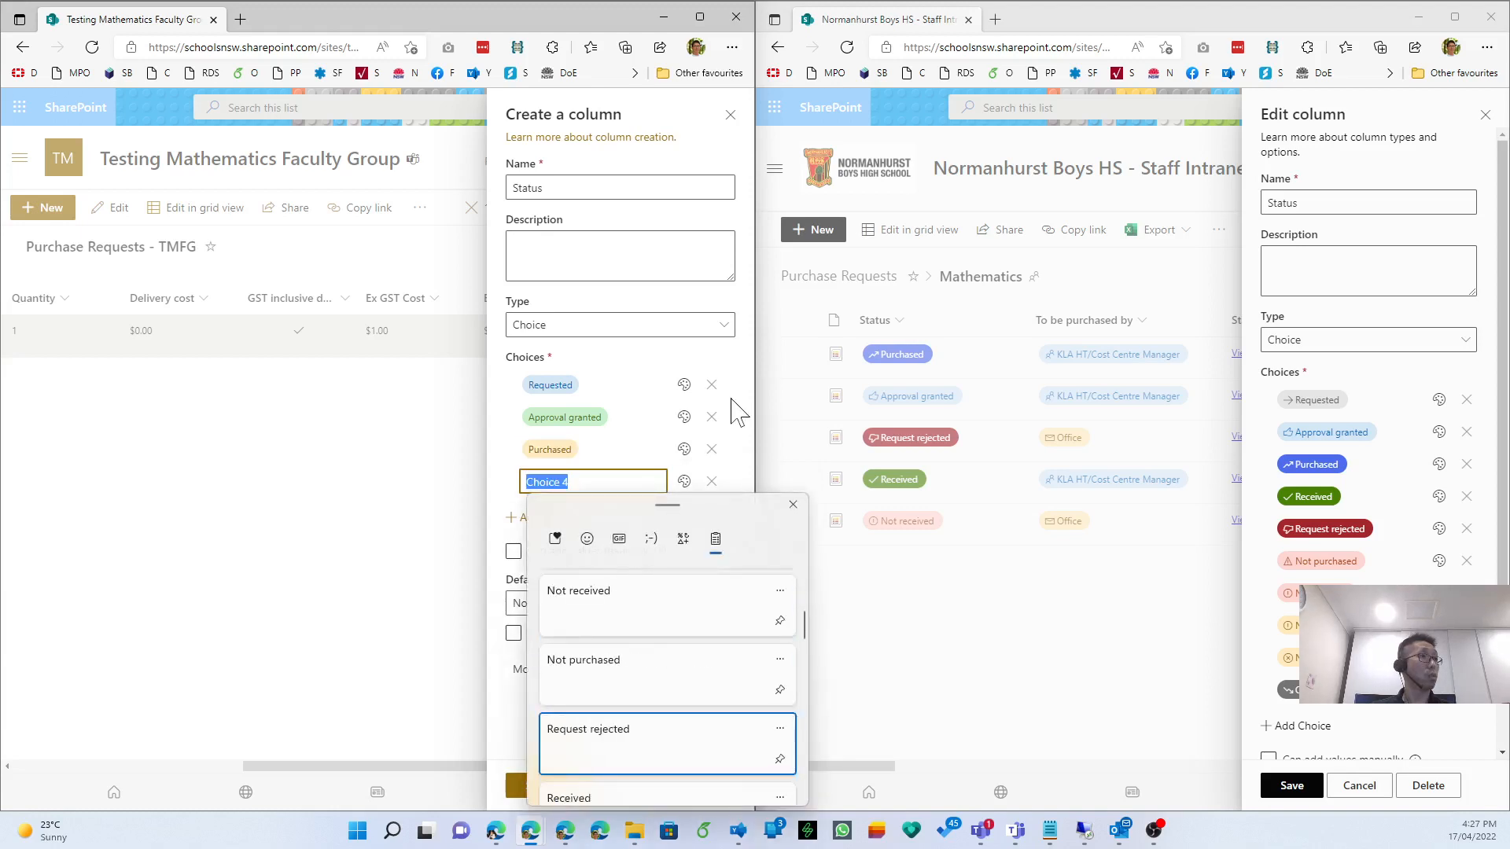
key(Down)
key(Down)
key(Up)
key(Return)
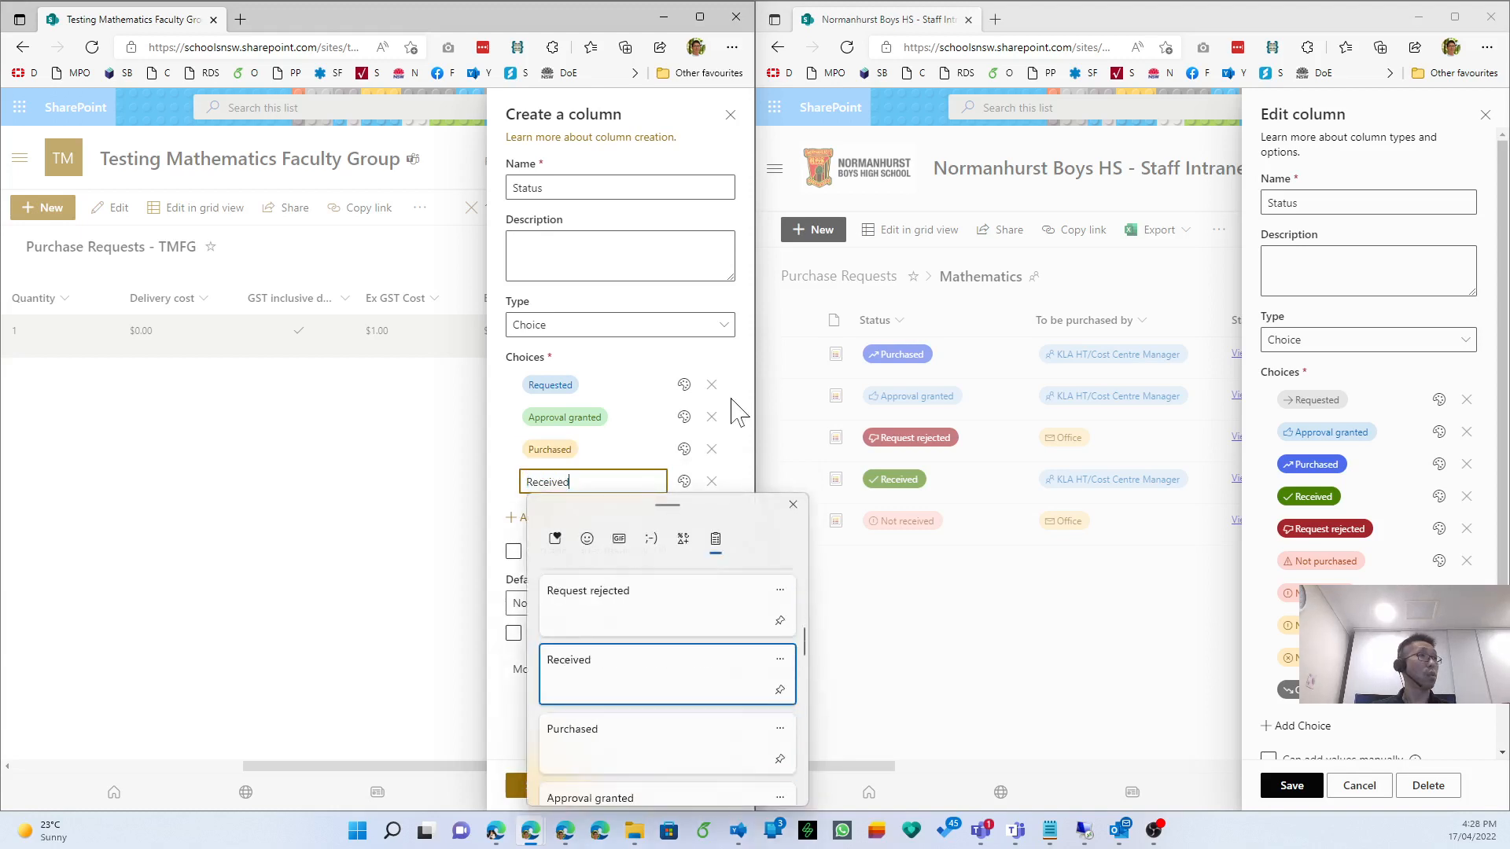
key(Return)
Name the fifth Status choice Request rejected, using the copied text from the clipboard history.
key(super+v)
key(Down)
key(Down)
key(Down)
key(Down)
key(Down)
key(Down)
key(Down)
key(Down)
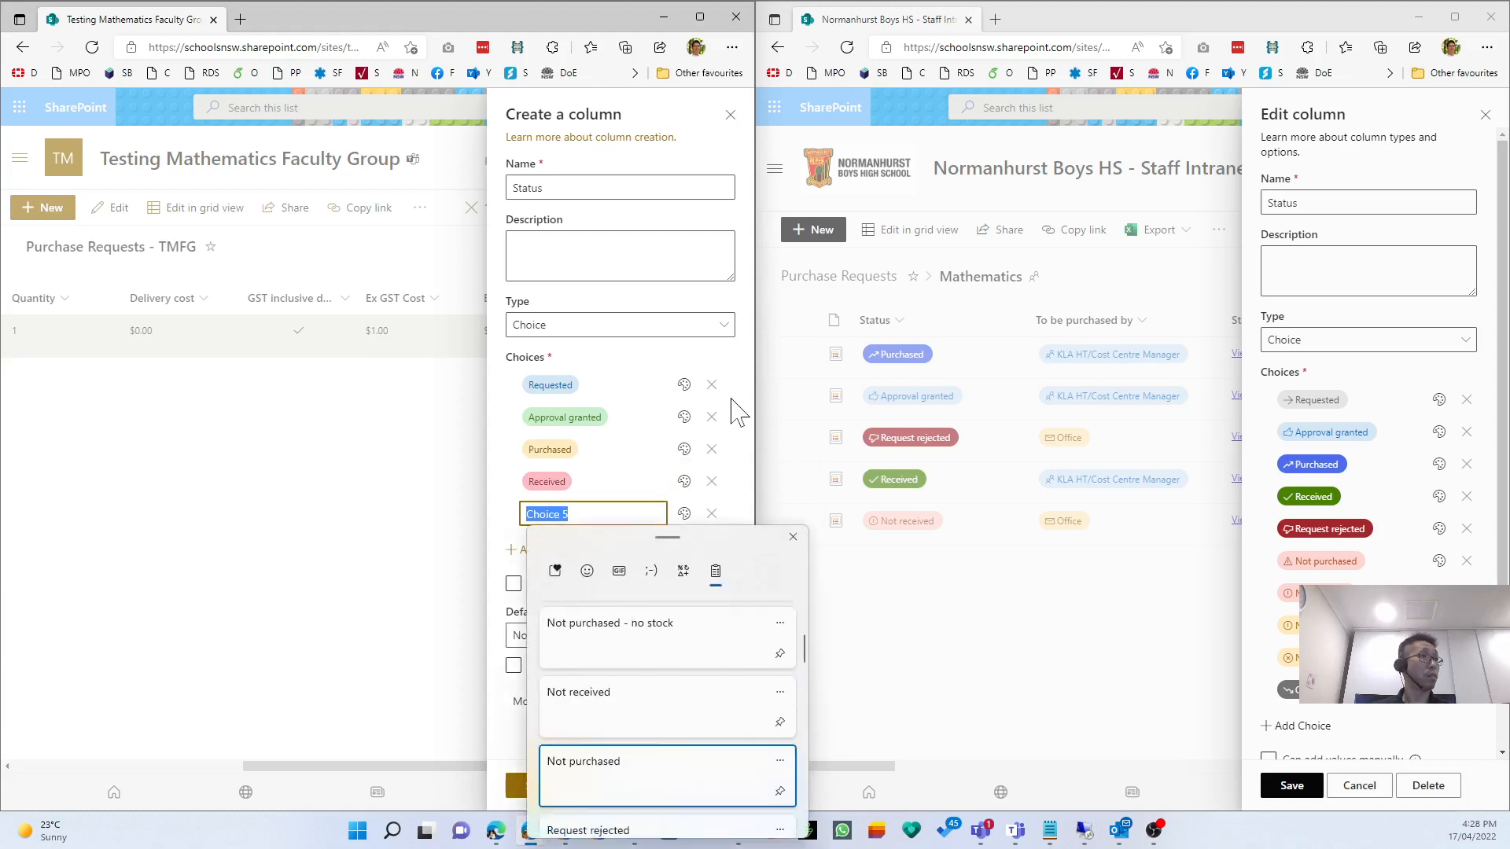
key(Down)
key(Up)
key(Return)
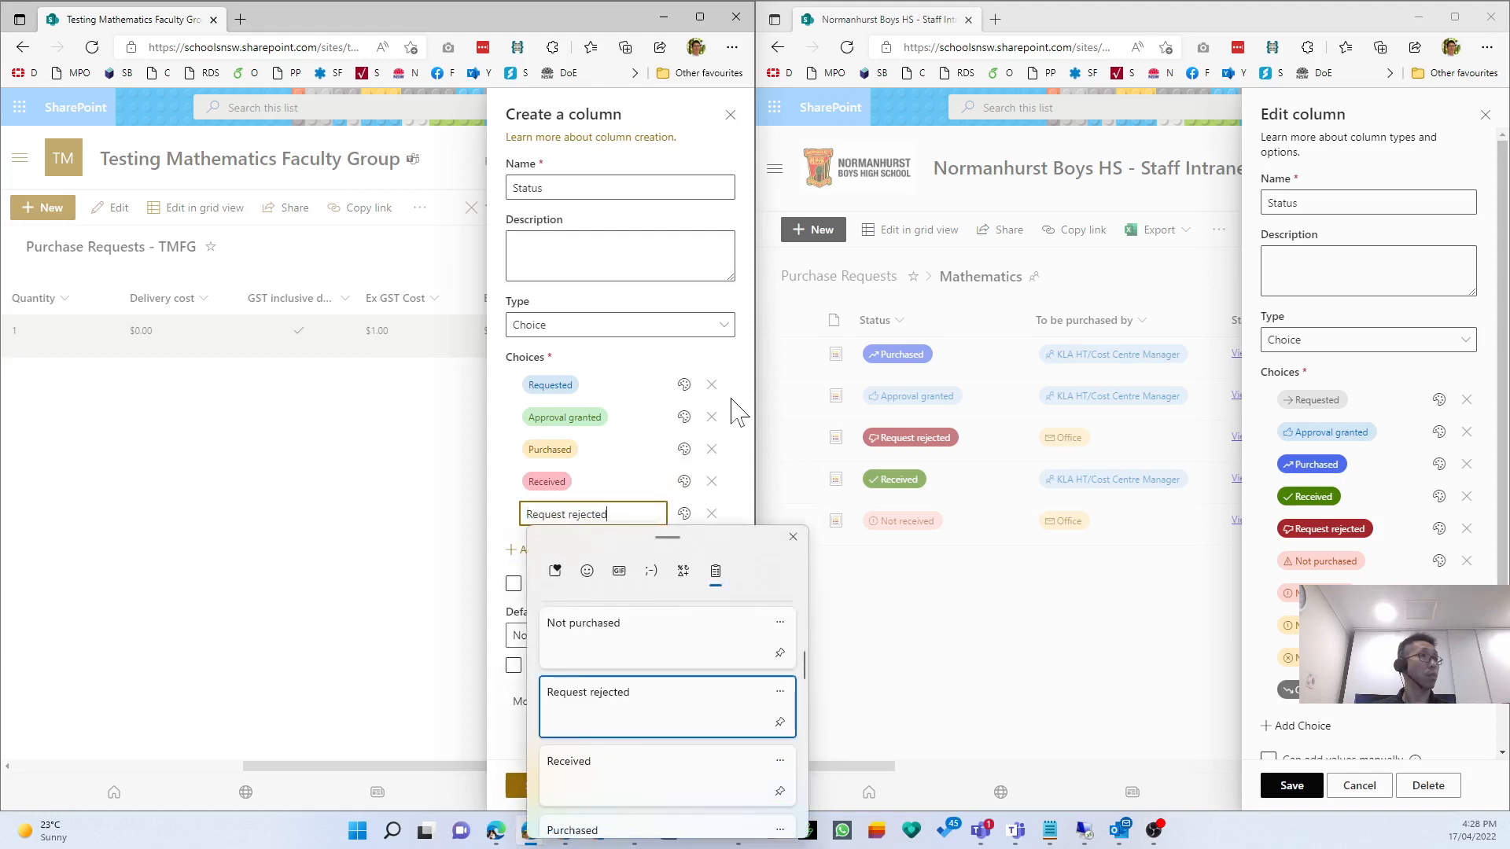
Set the Received choice's fill color to dark green, matching the existing Status column.
click(613, 481)
click(684, 481)
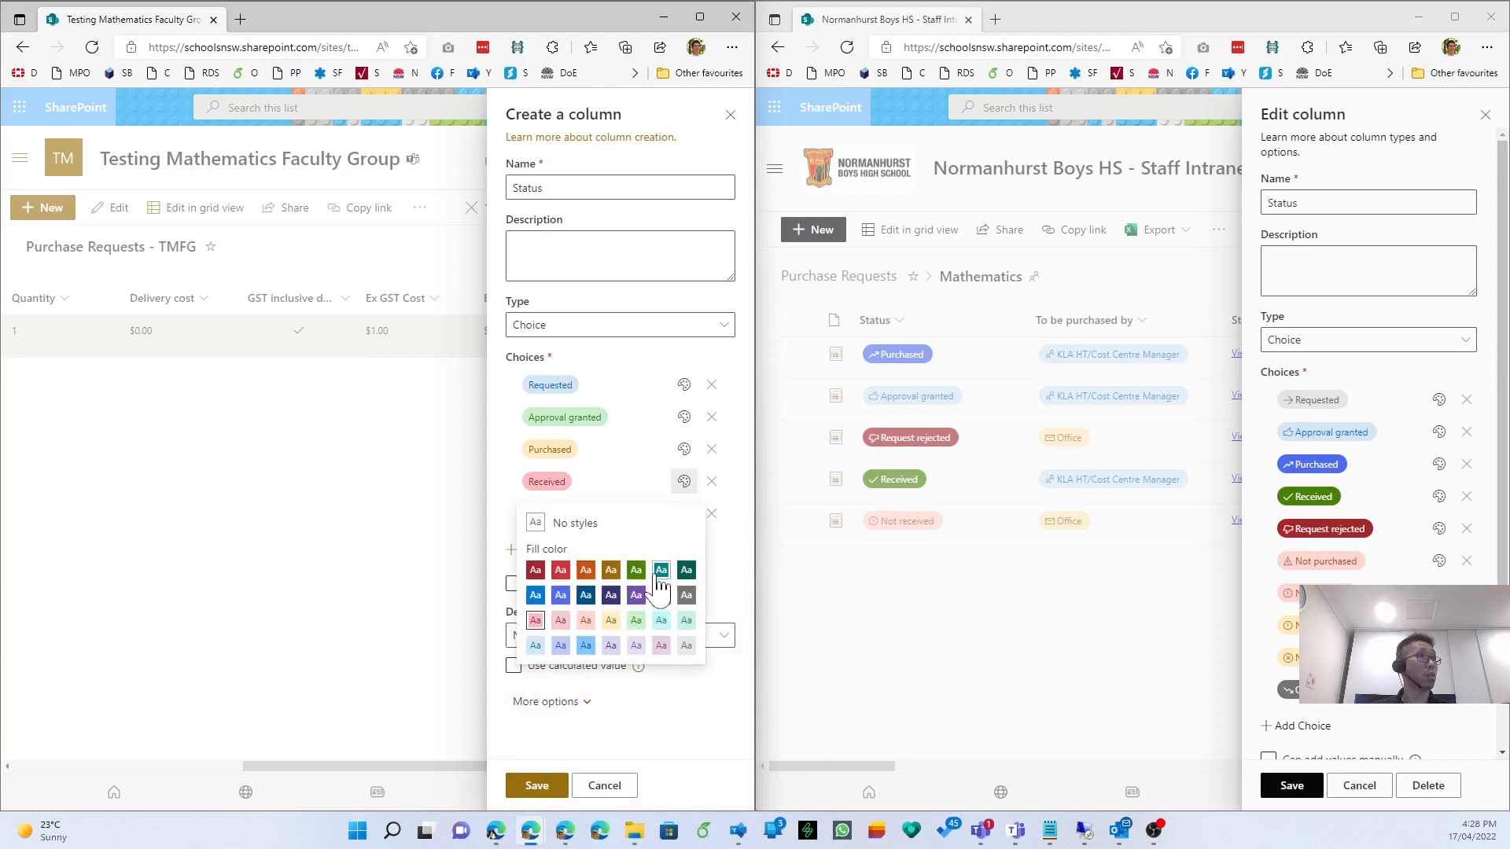
click(636, 569)
Add a sixth Status choice after Request rejected and name it Not purchased from the clipboard history.
click(621, 513)
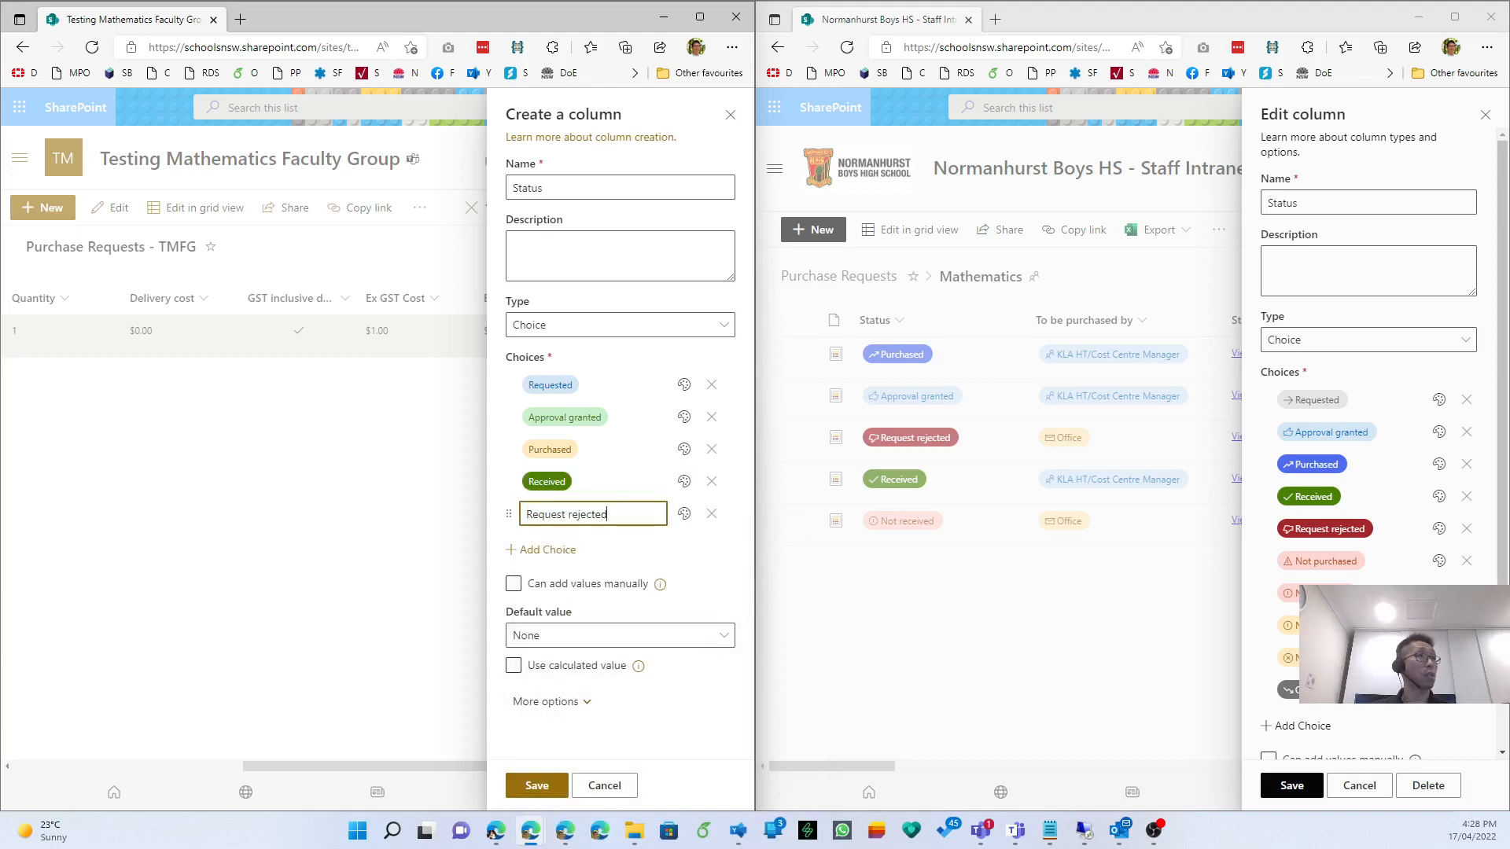
key(Return)
key(super+v)
key(Down)
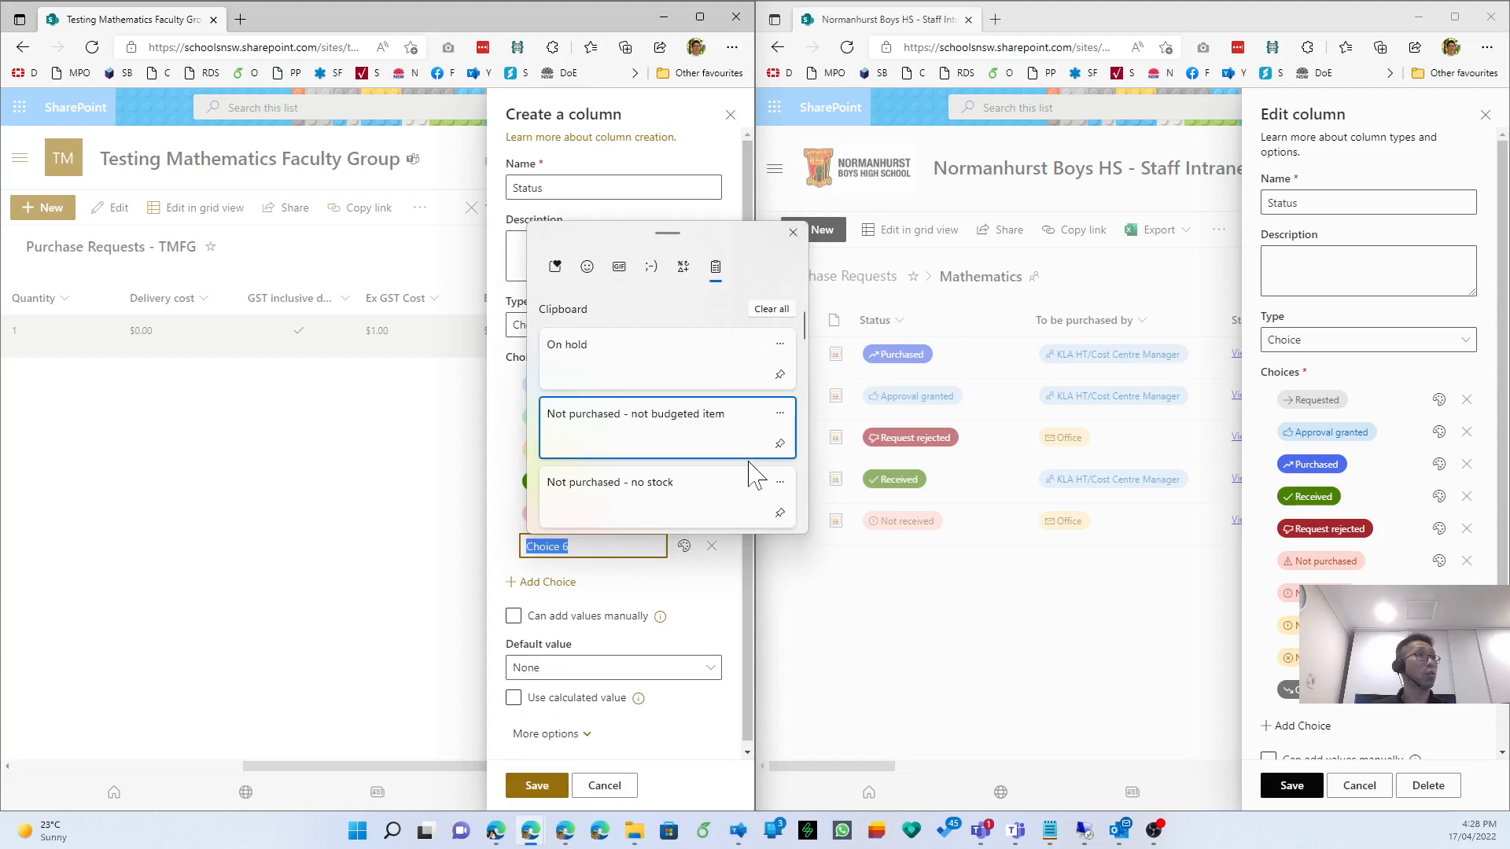
key(Down)
key(Down)
key(Down)
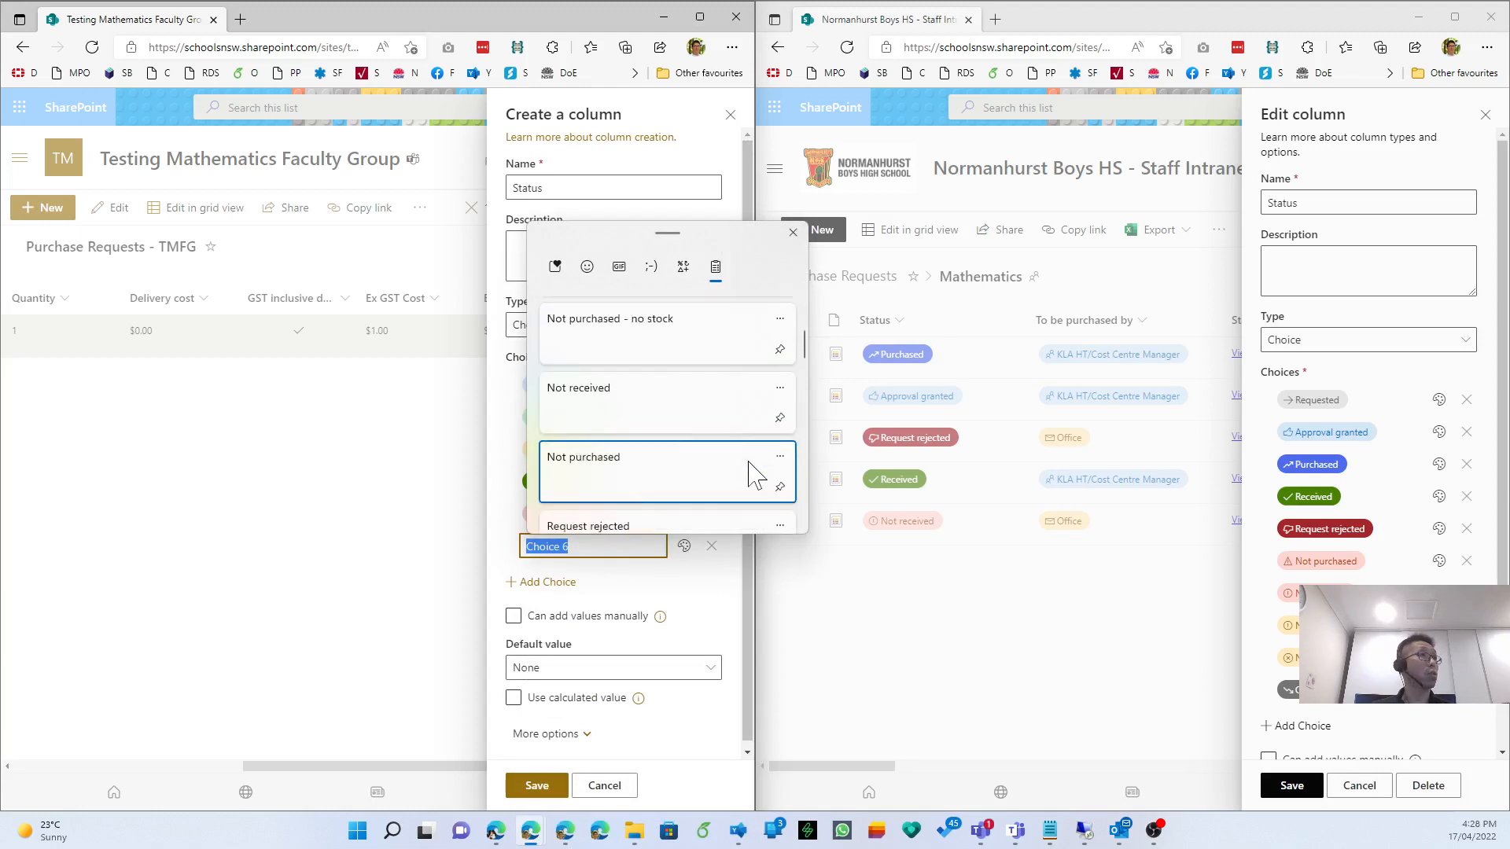
key(Return)
key(Return)
Name the seventh Status choice Not received from the clipboard history and add an eighth choice.
key(super+v)
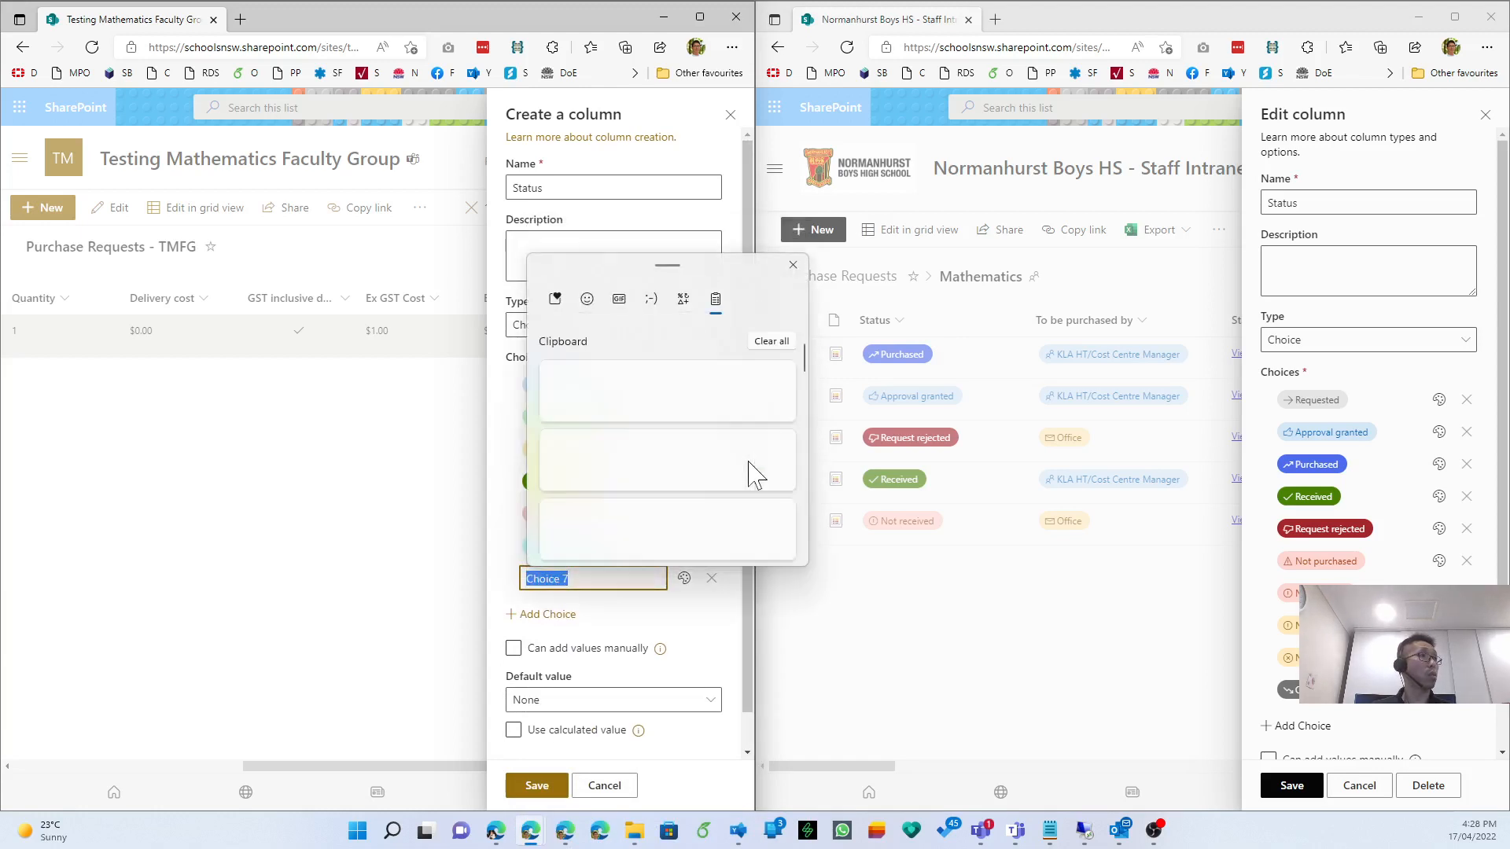
key(Down)
key(Down)
key(Down)
key(Up)
key(Down)
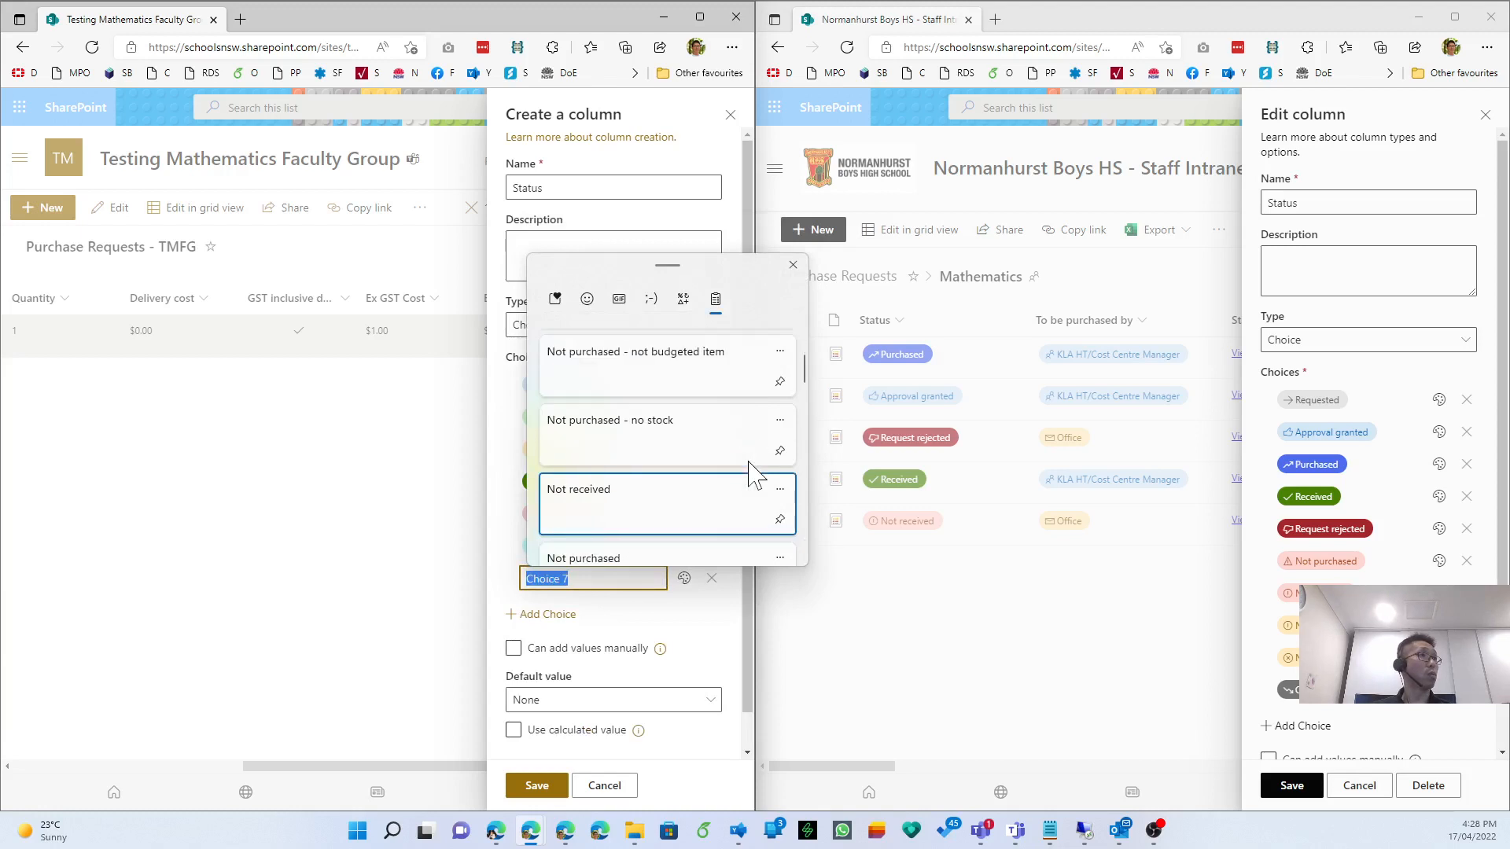
key(Return)
key(Return)
Name the eighth Status choice Not purchased - no stock from the clipboard history and add a ninth choice.
key(super+v)
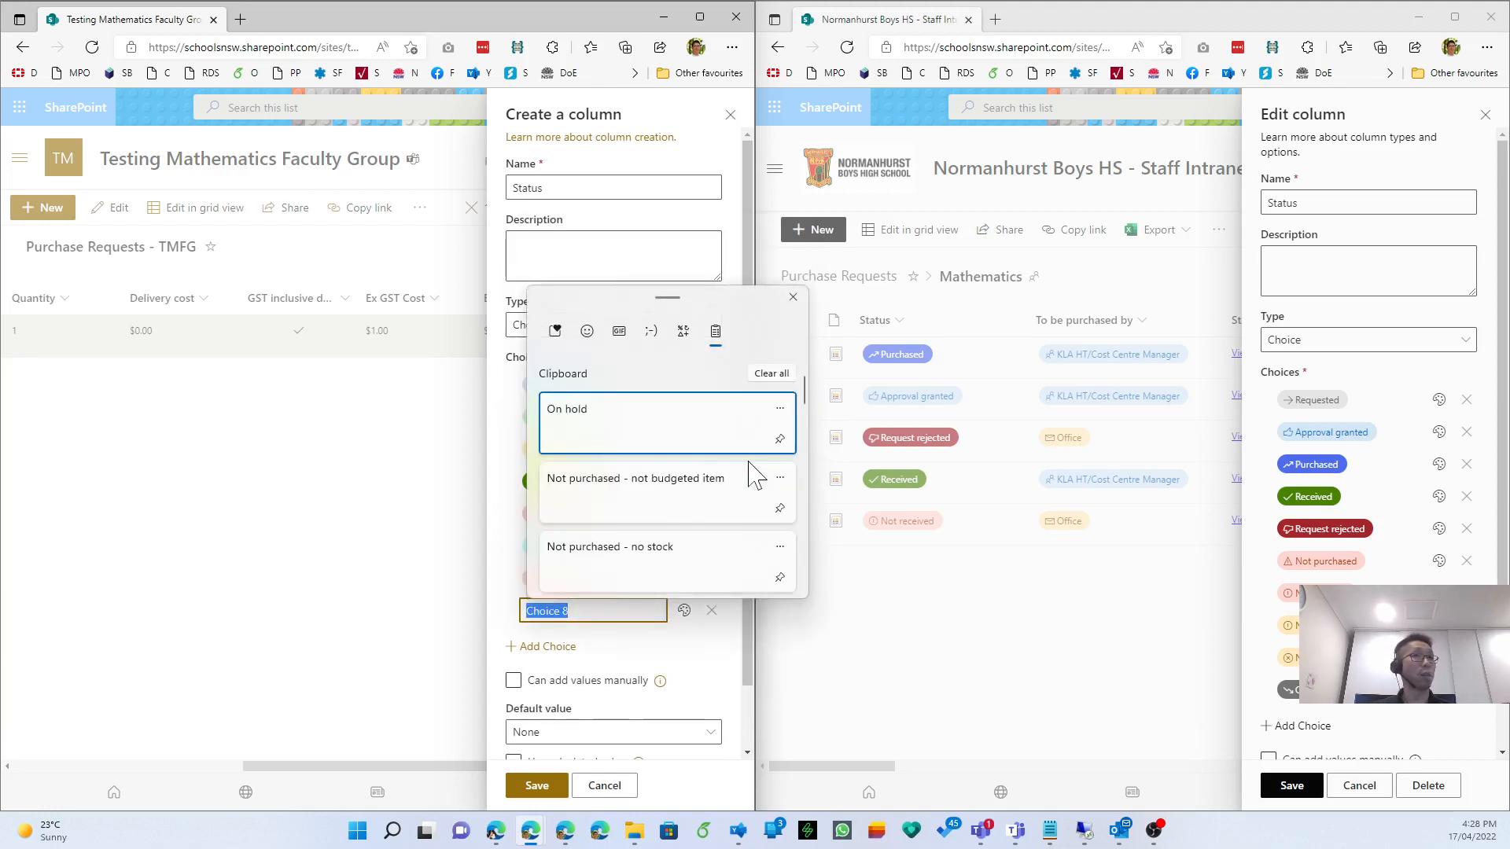
key(Down)
key(Down)
key(Down)
key(Up)
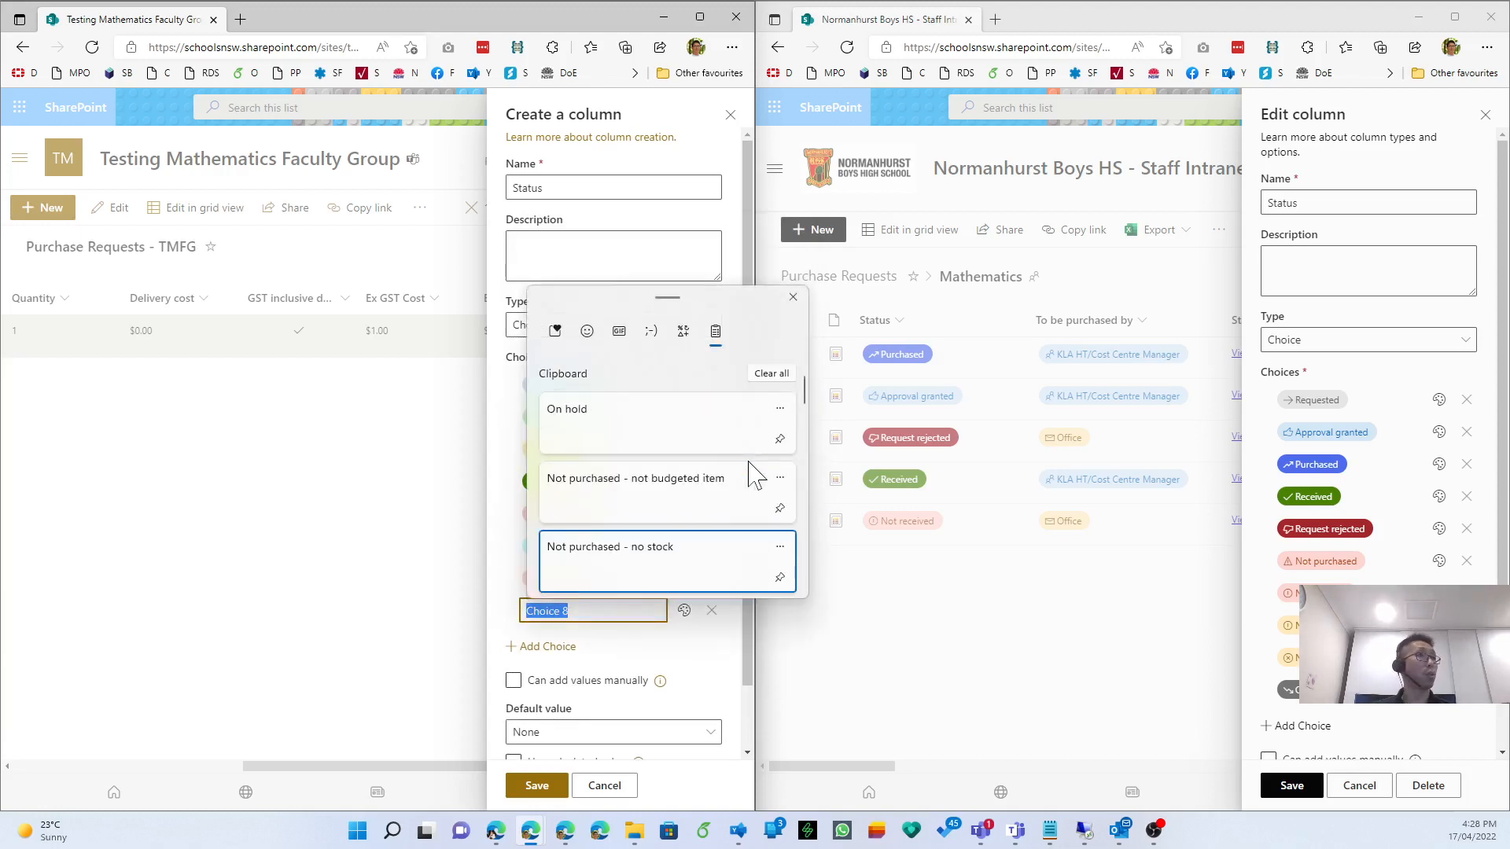
key(Return)
key(Return)
Name the ninth Status choice Not purchased - not budgeted item, add a tenth choice and bring up the clipboard history for it.
key(super+v)
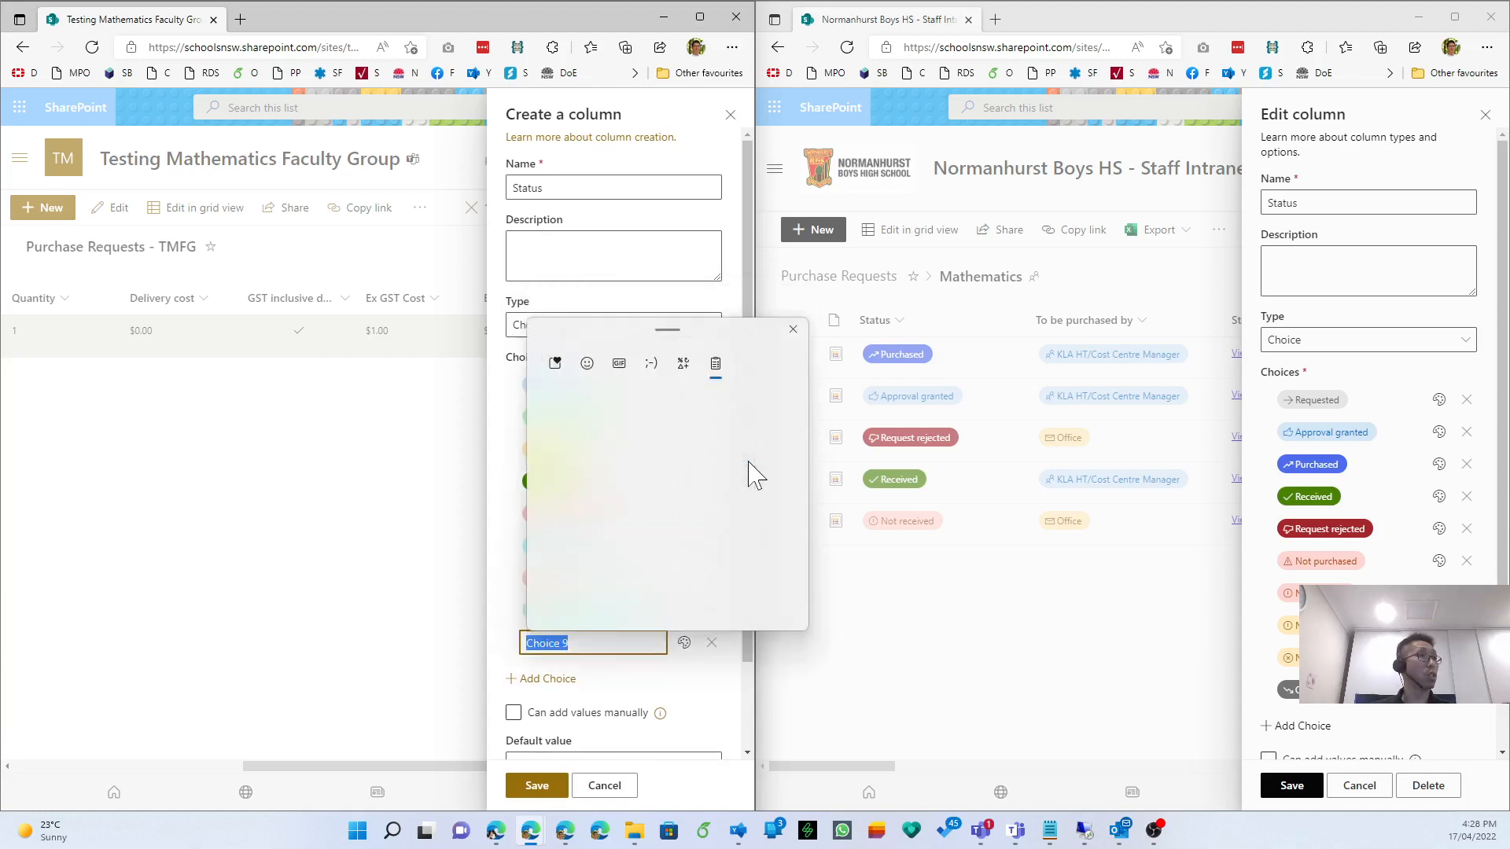
key(Up)
key(Return)
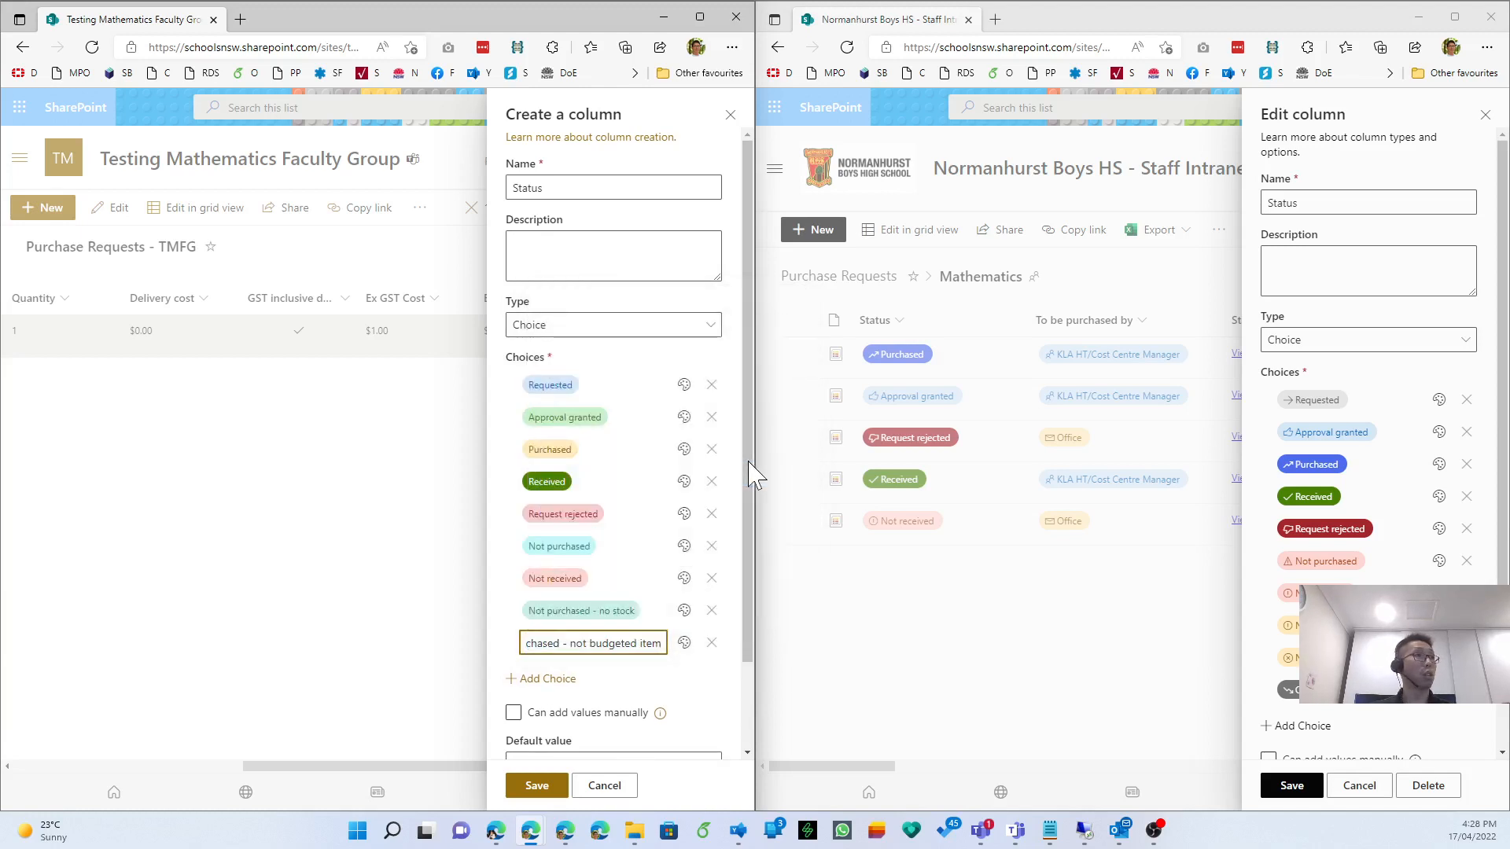
key(Return)
key(super+v)
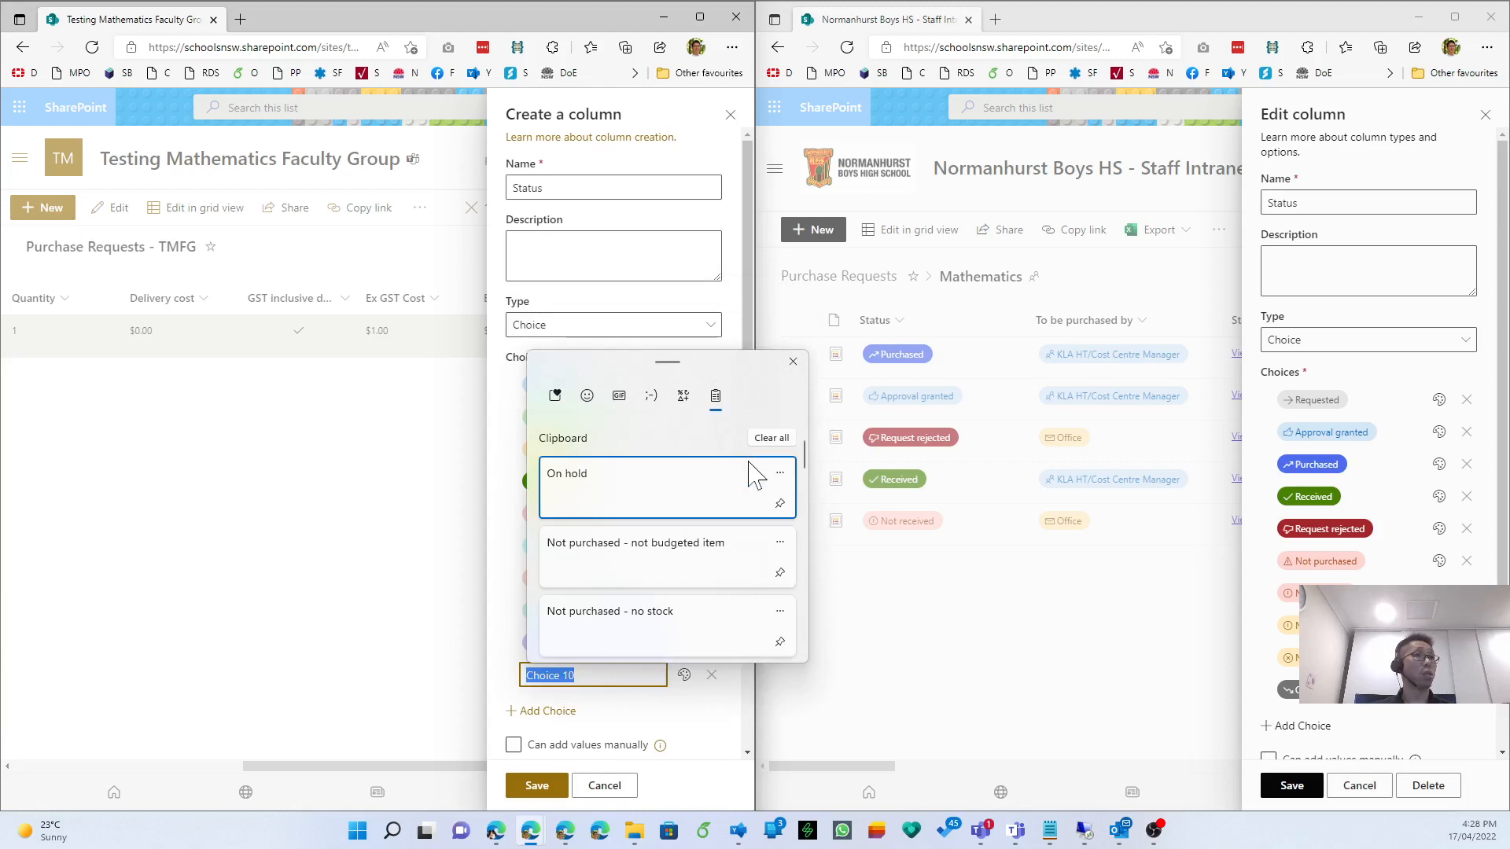
Enter "On hold" as the last Status choice and give the "Not purchased" choice a light red fill.
key(Return)
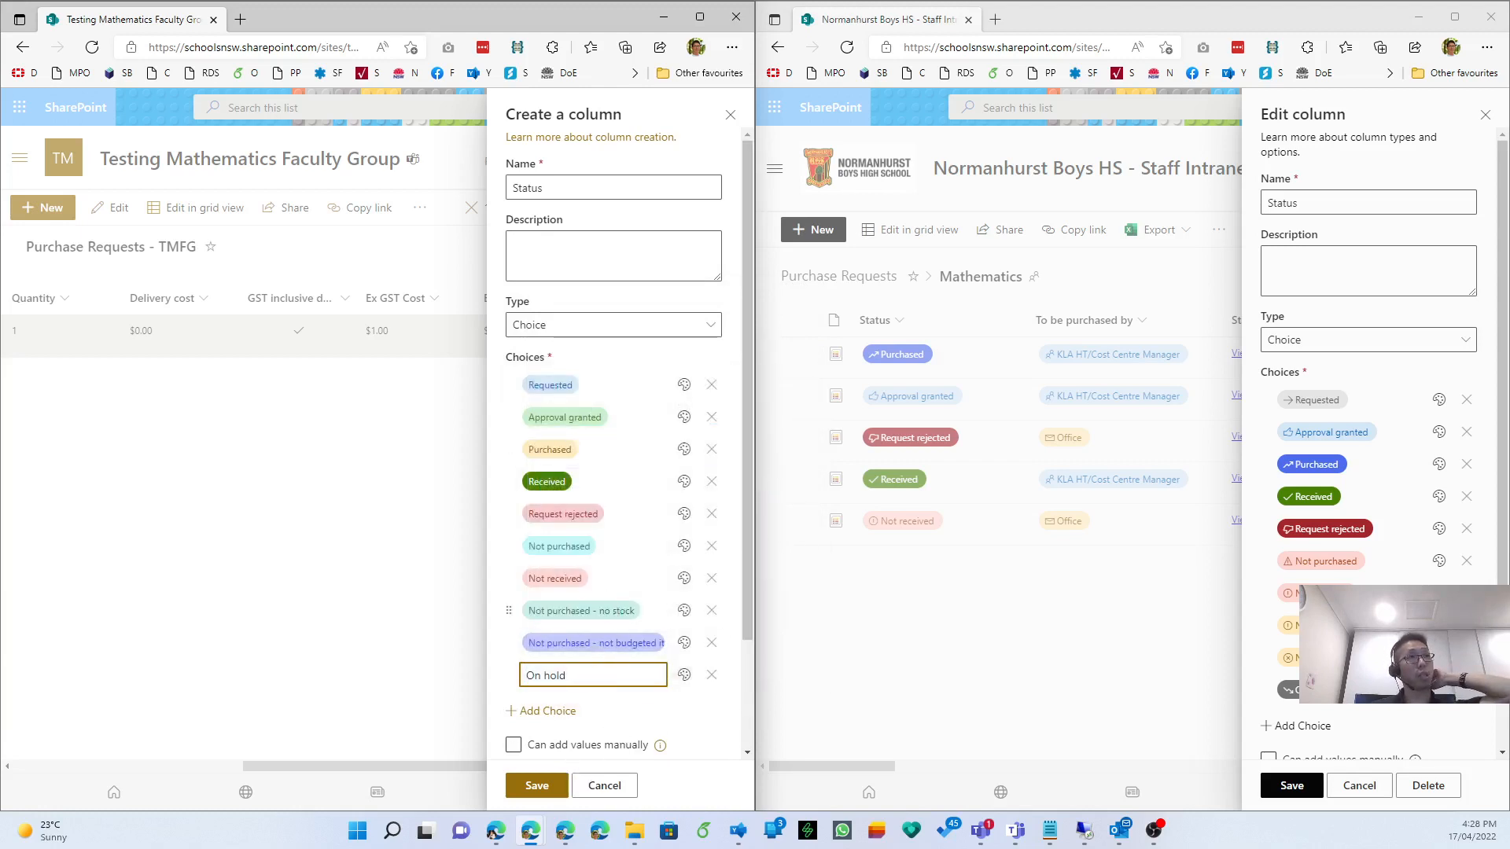
click(682, 550)
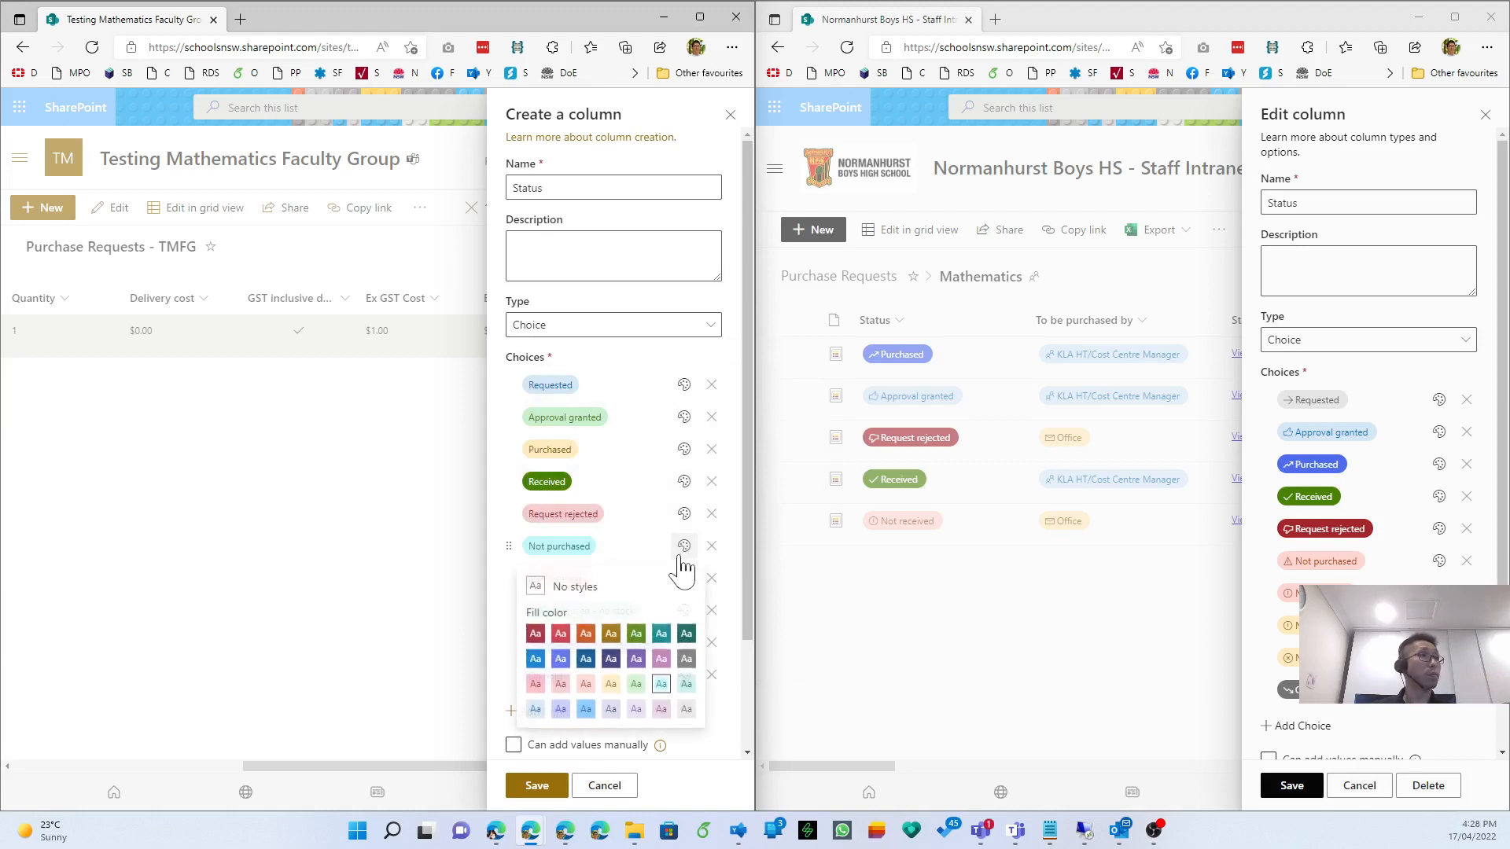
click(584, 698)
Set "Request rejected" to a dark red fill and both "Not purchased - no stock" and "Not purchased - not budgeted item" to light yellow.
click(683, 513)
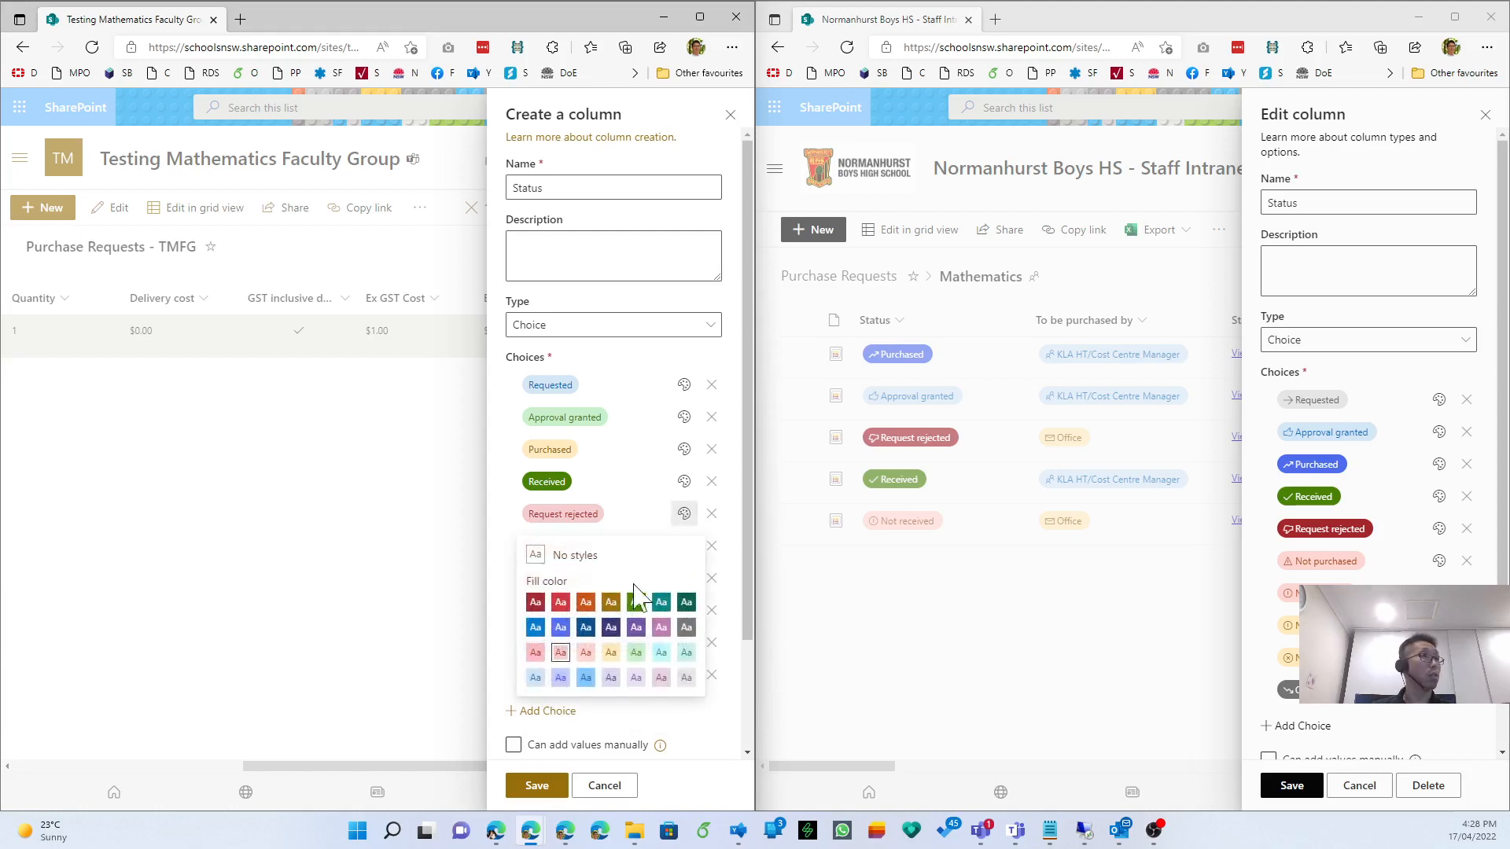
click(535, 601)
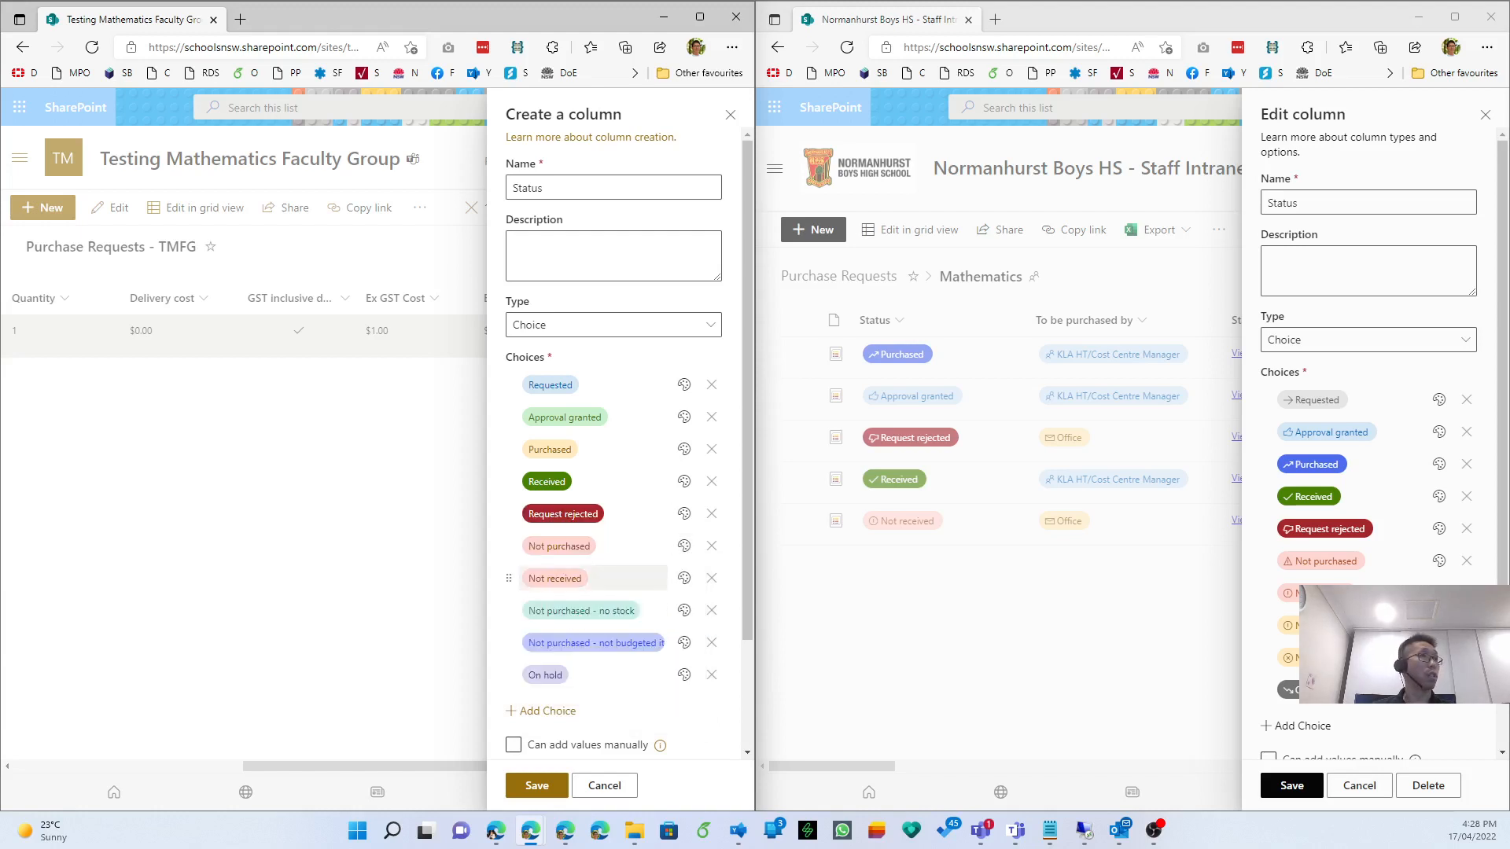
click(679, 610)
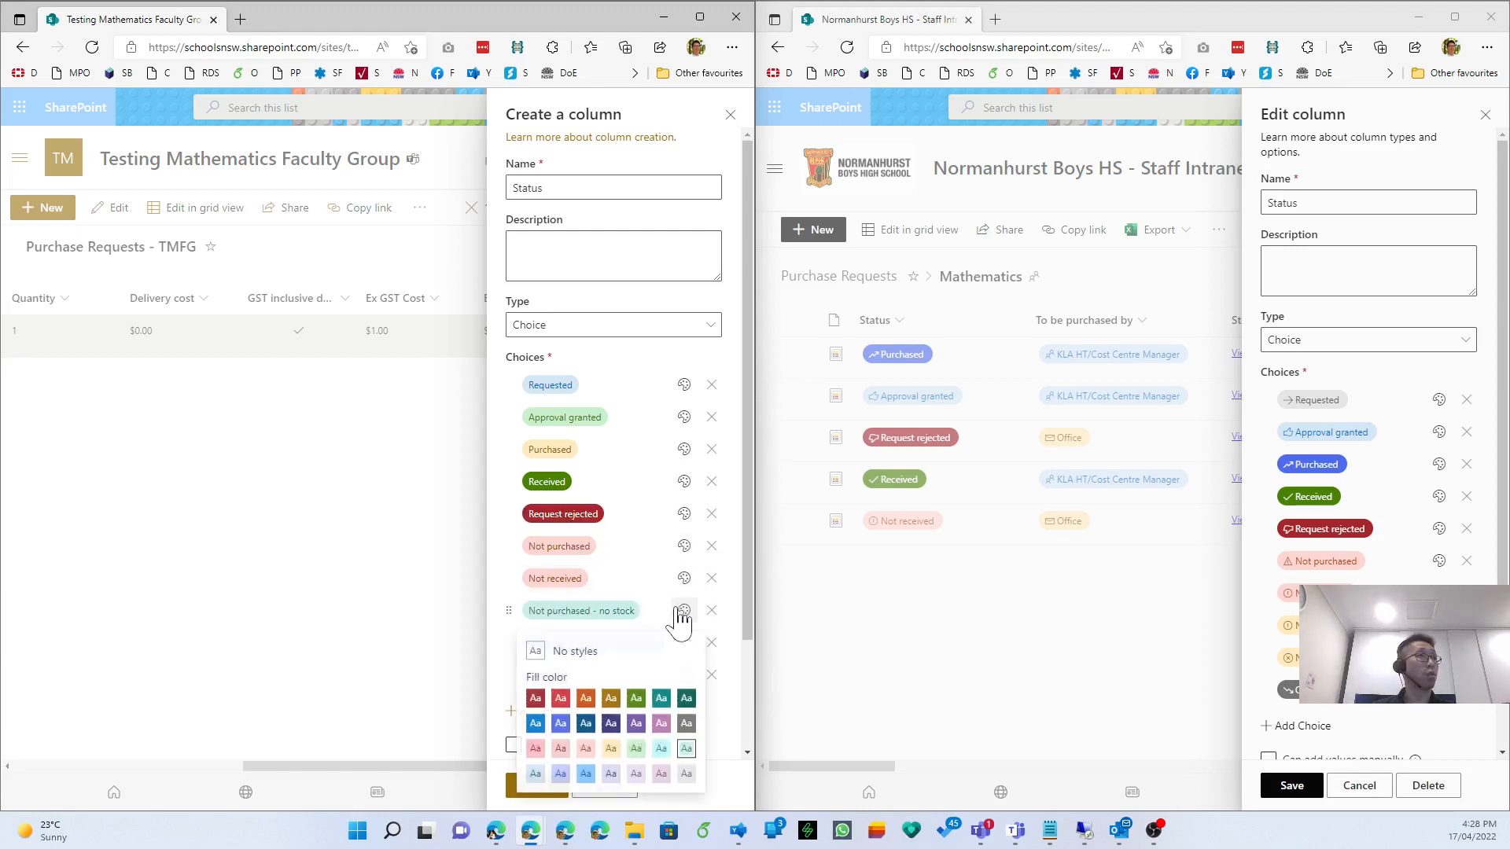
click(625, 762)
click(683, 643)
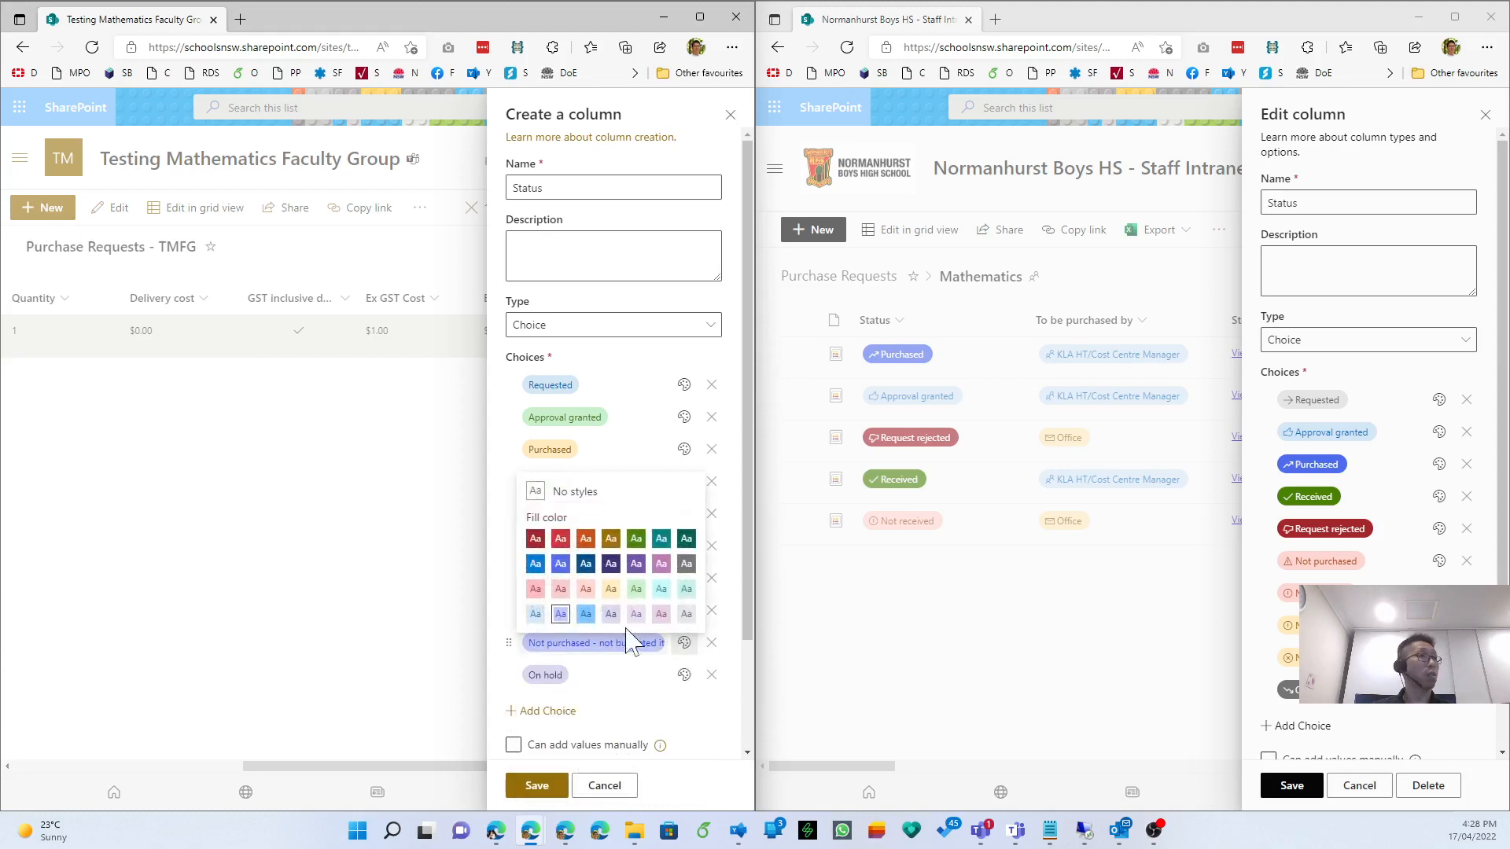
click(611, 591)
Give the "On hold" choice a dark grey fill and save the new Status column.
click(683, 675)
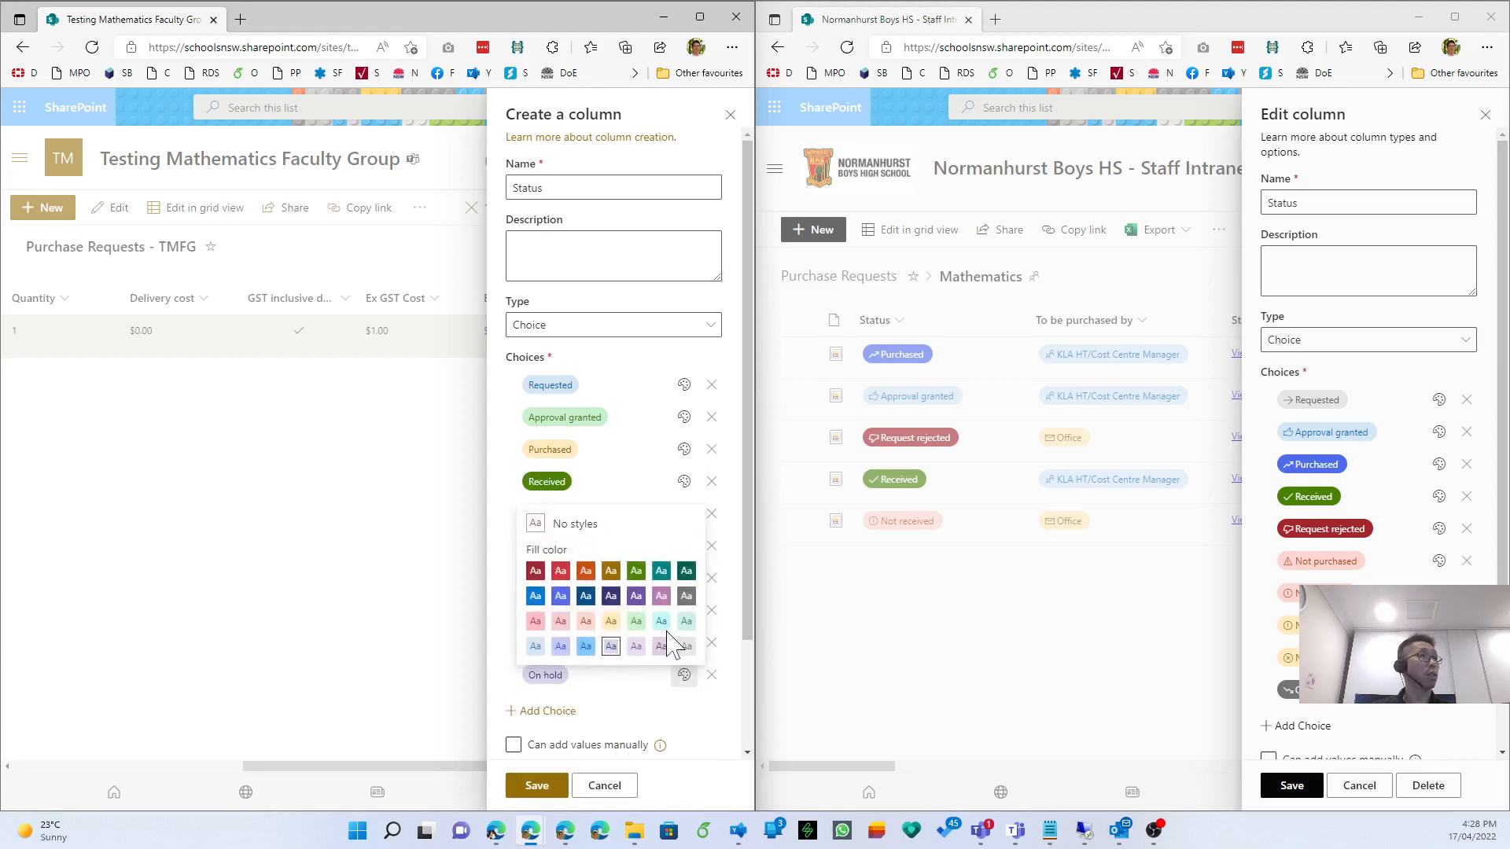
click(686, 597)
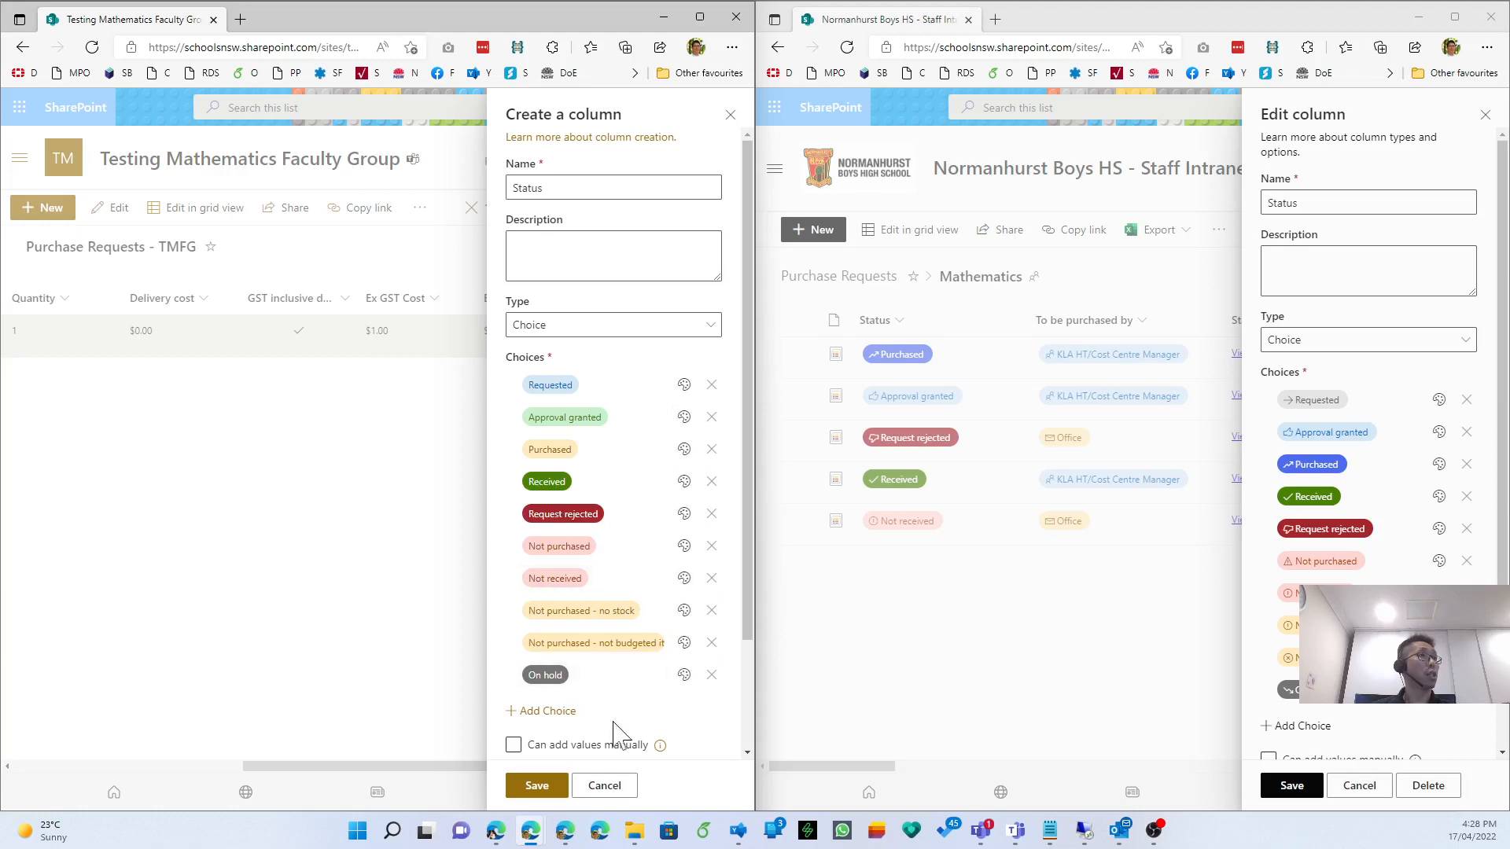
click(548, 787)
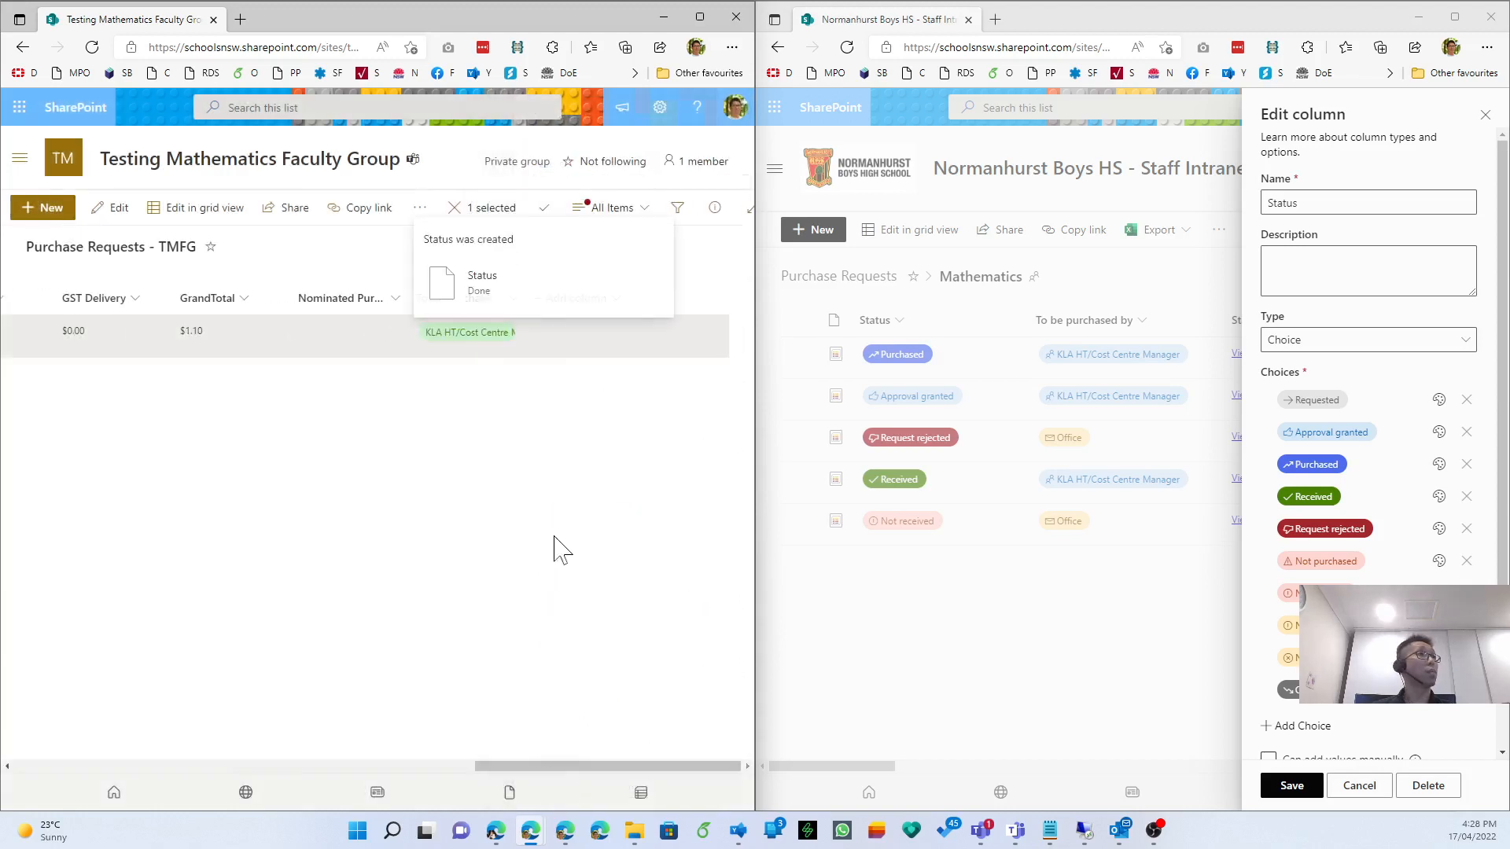
Open the choice pill styles of the Status column in the Purchase Requests - TMFG list for editing.
drag(498, 767, 583, 774)
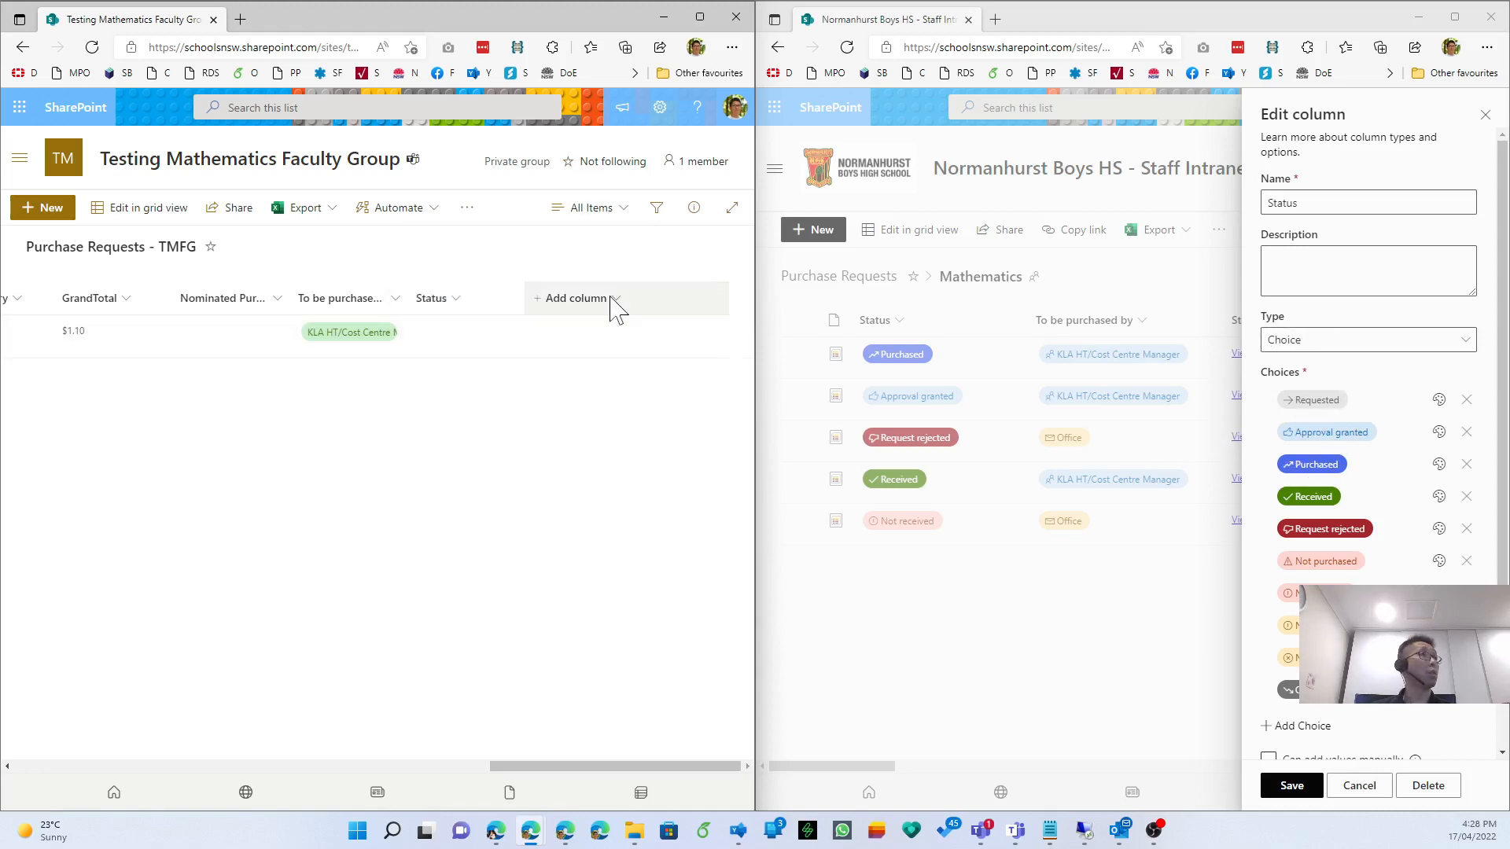
click(462, 303)
mouse_move(477, 454)
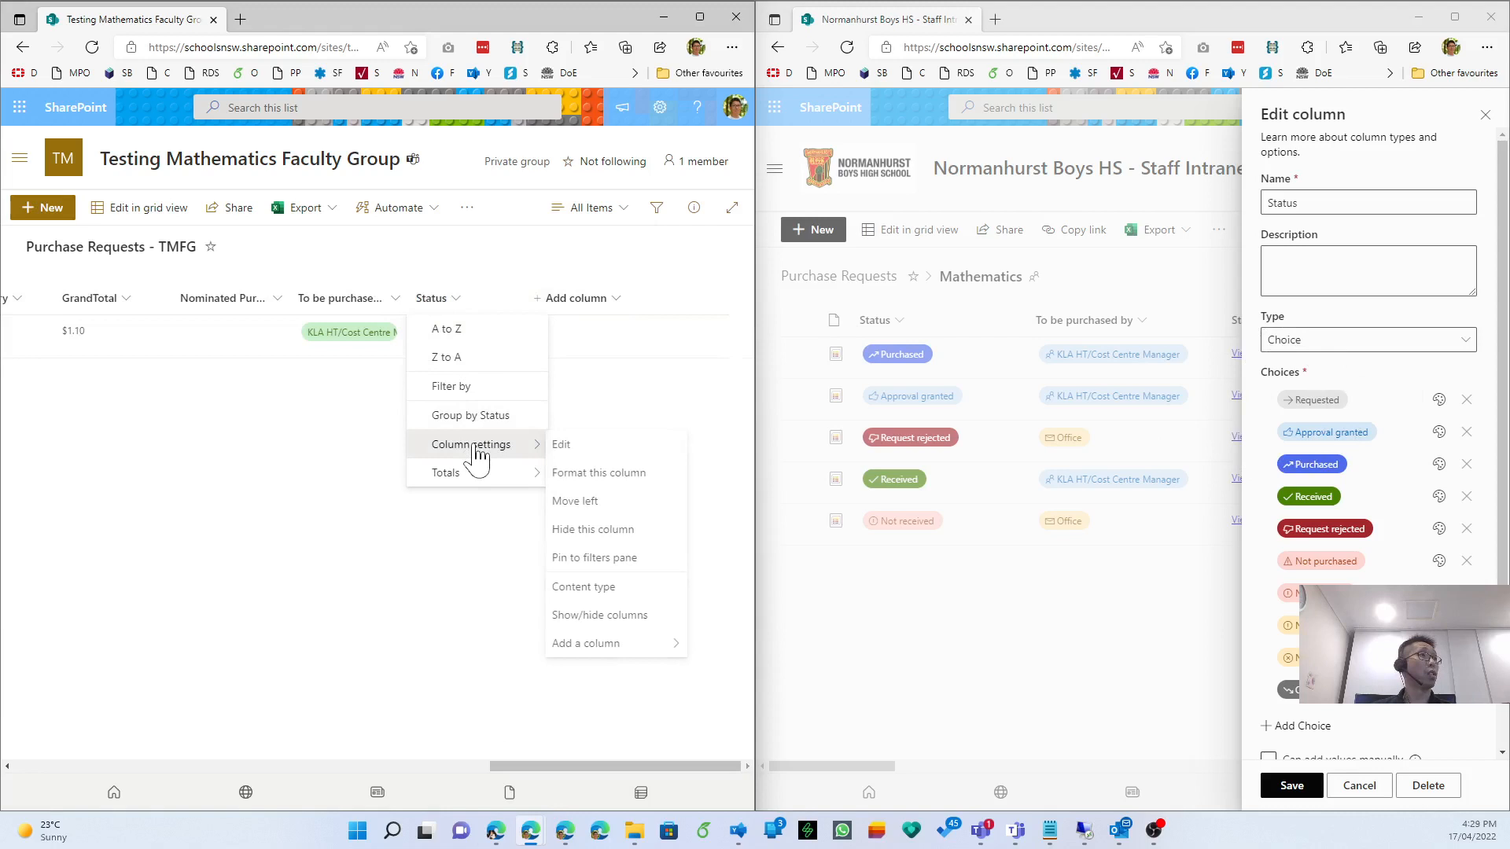
click(598, 475)
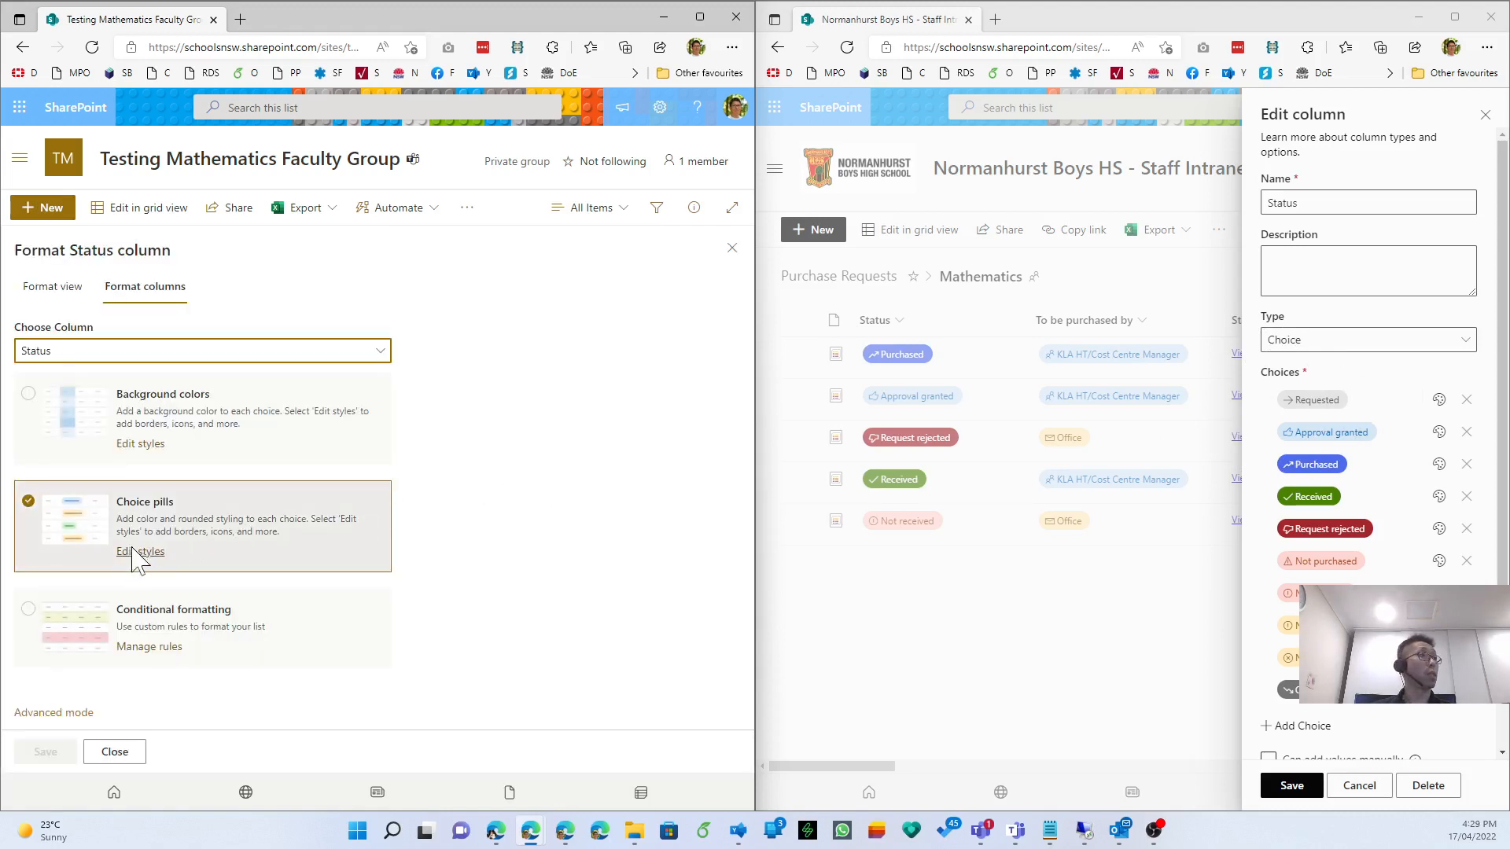
click(134, 552)
Add a right-pointing arrow icon to the Requested pill, save the style and return to the choice pills.
click(354, 341)
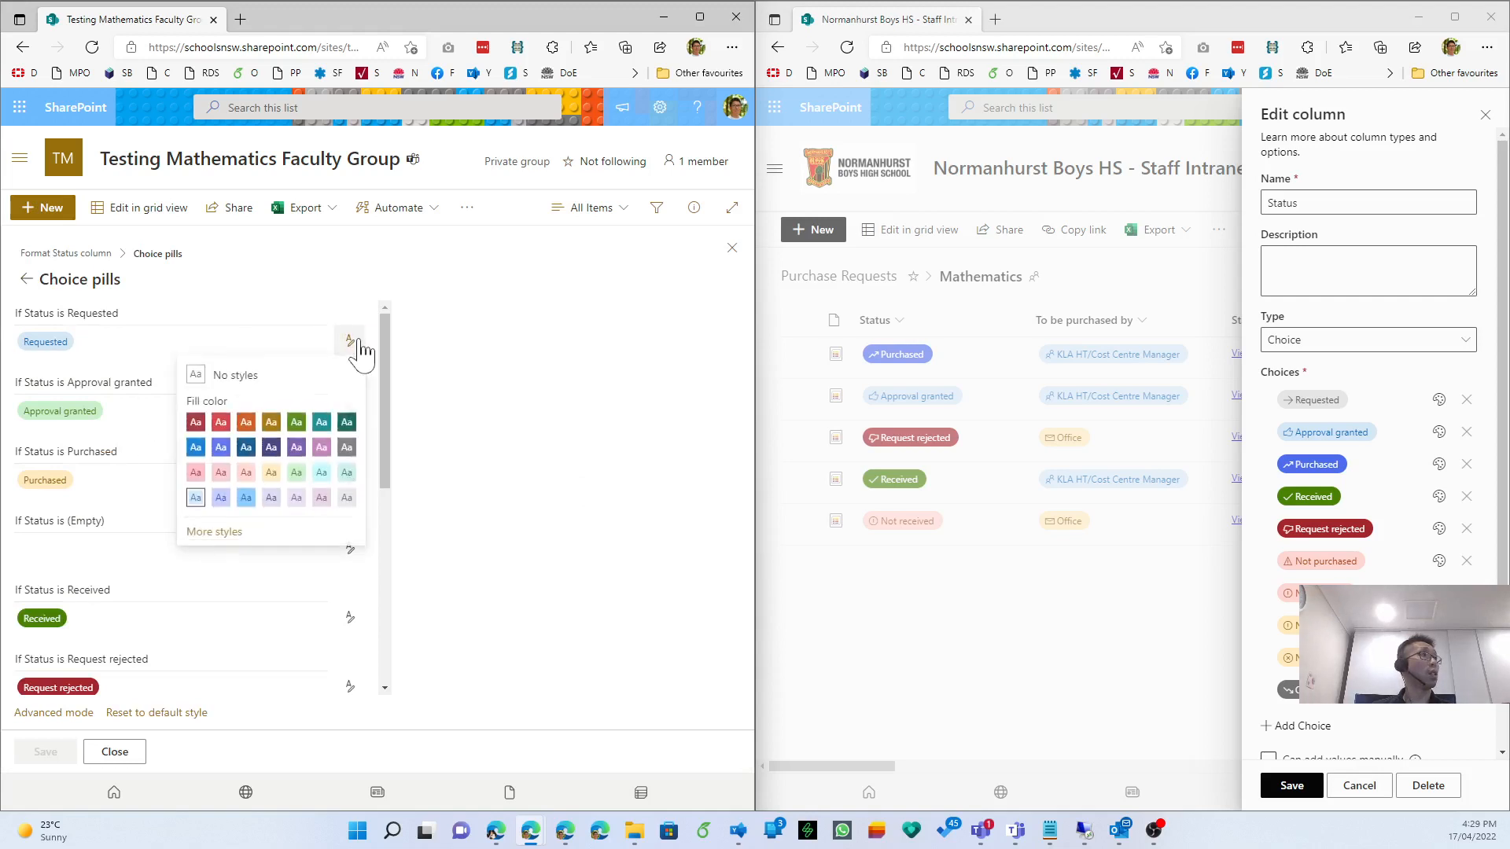
click(195, 534)
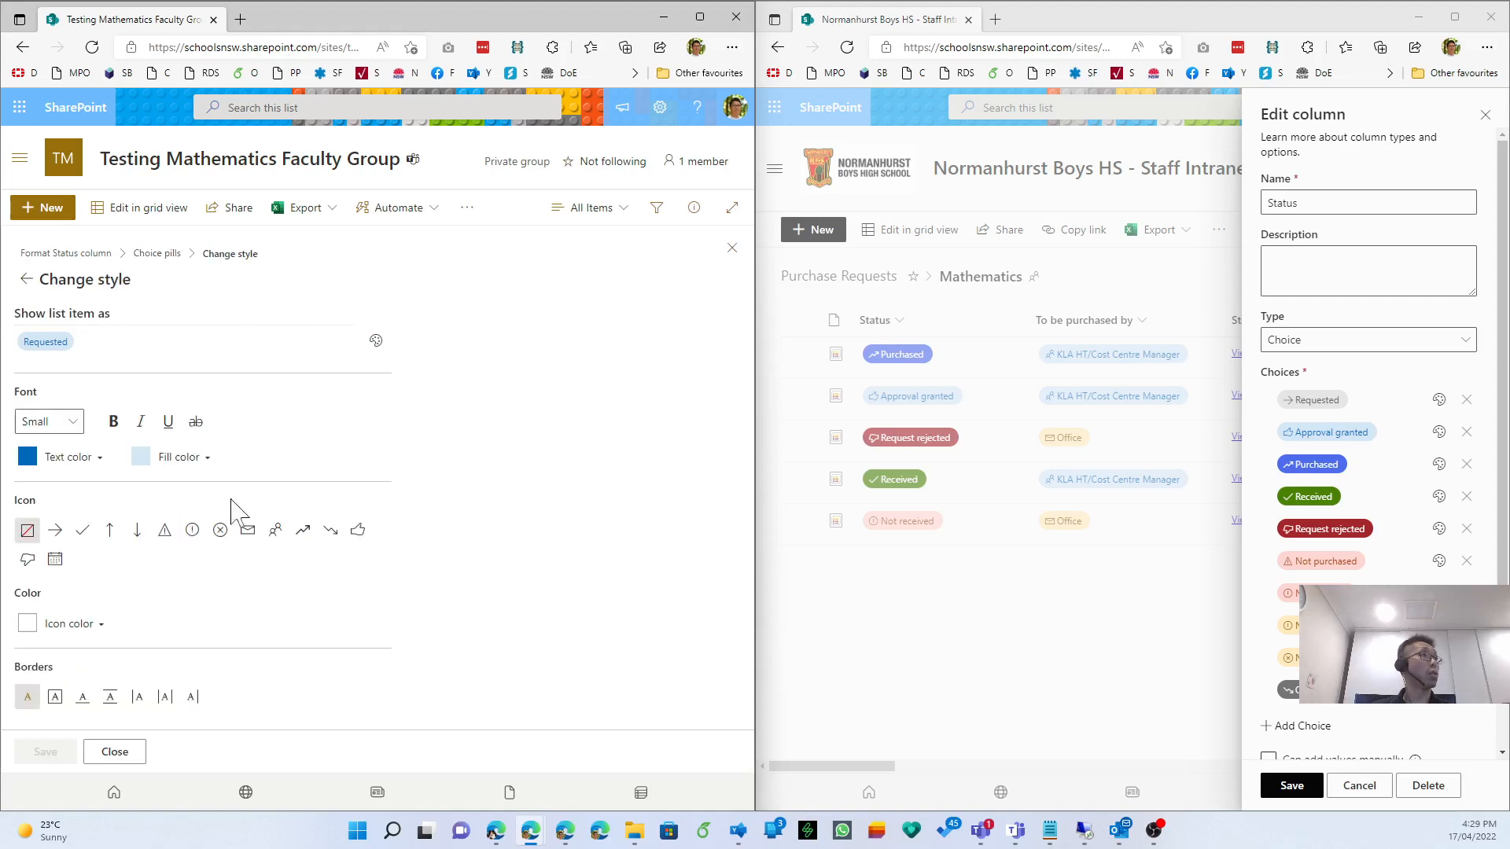
click(66, 533)
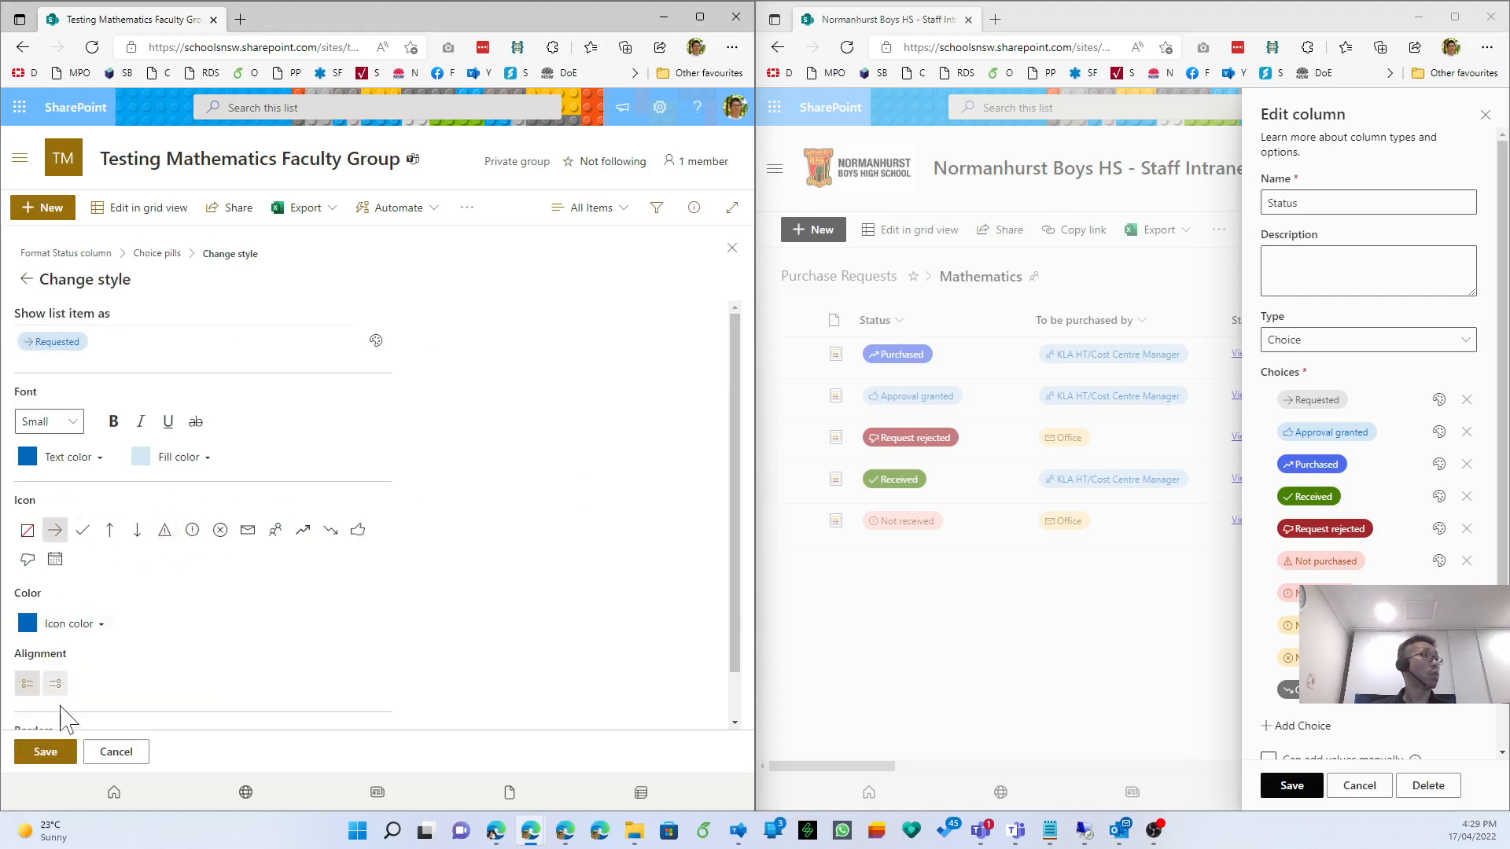
click(49, 755)
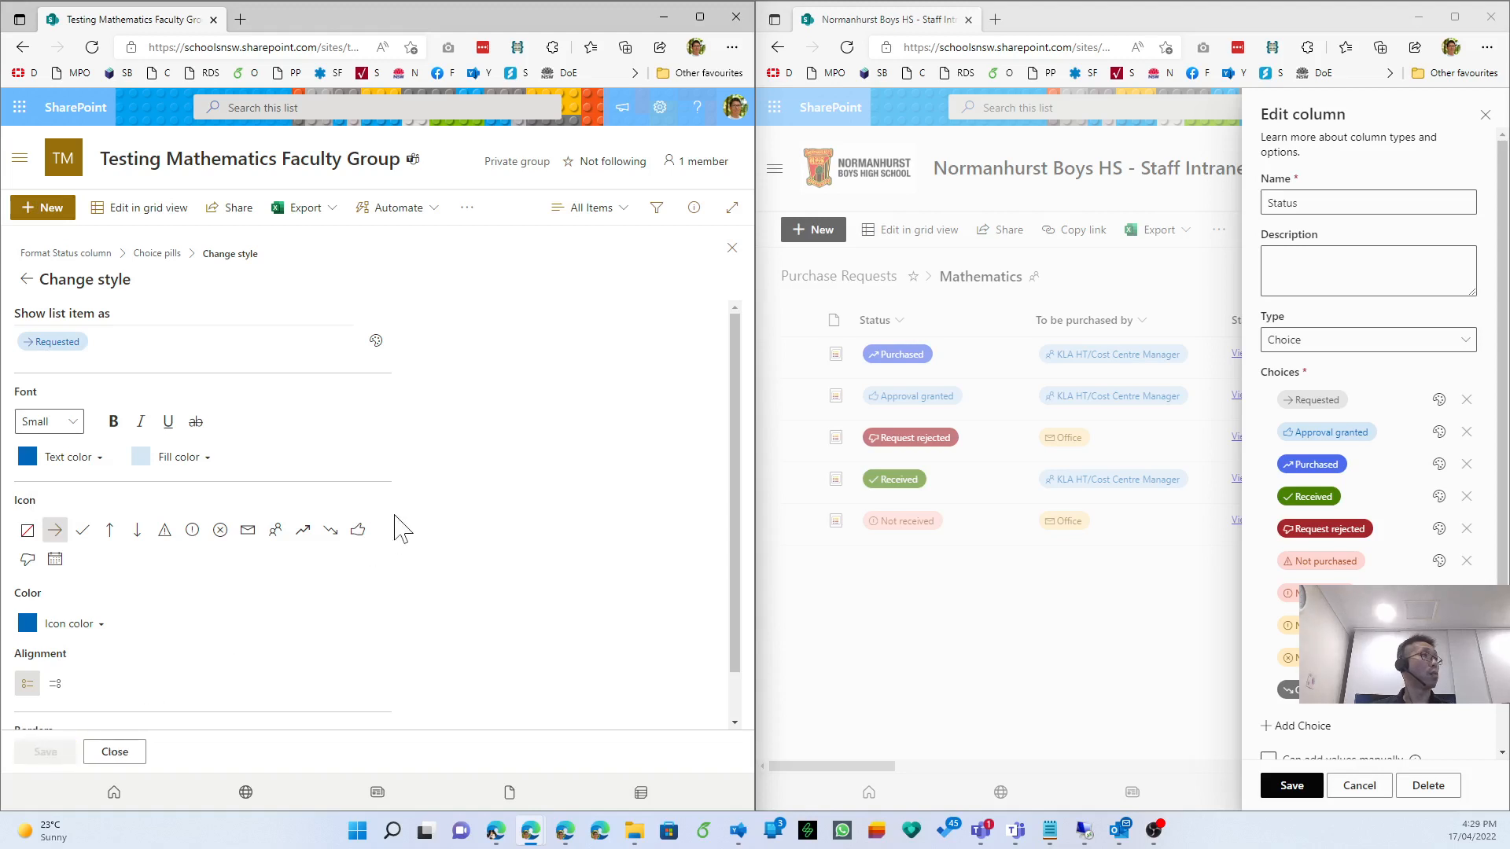
click(26, 280)
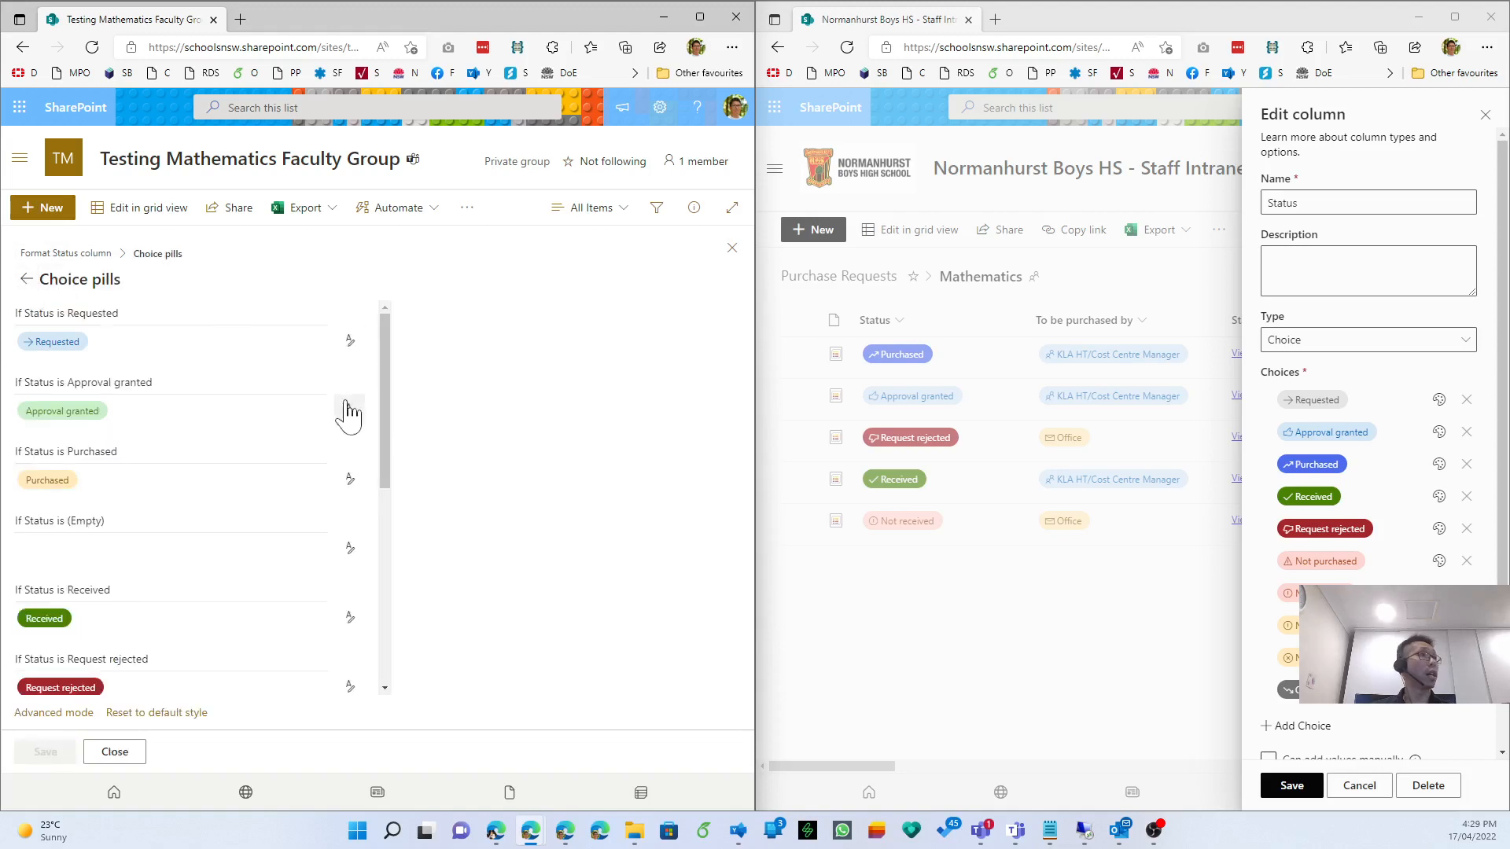
Add a thumbs-up icon to the Approval granted pill, save the style and return to the choice pills.
click(350, 409)
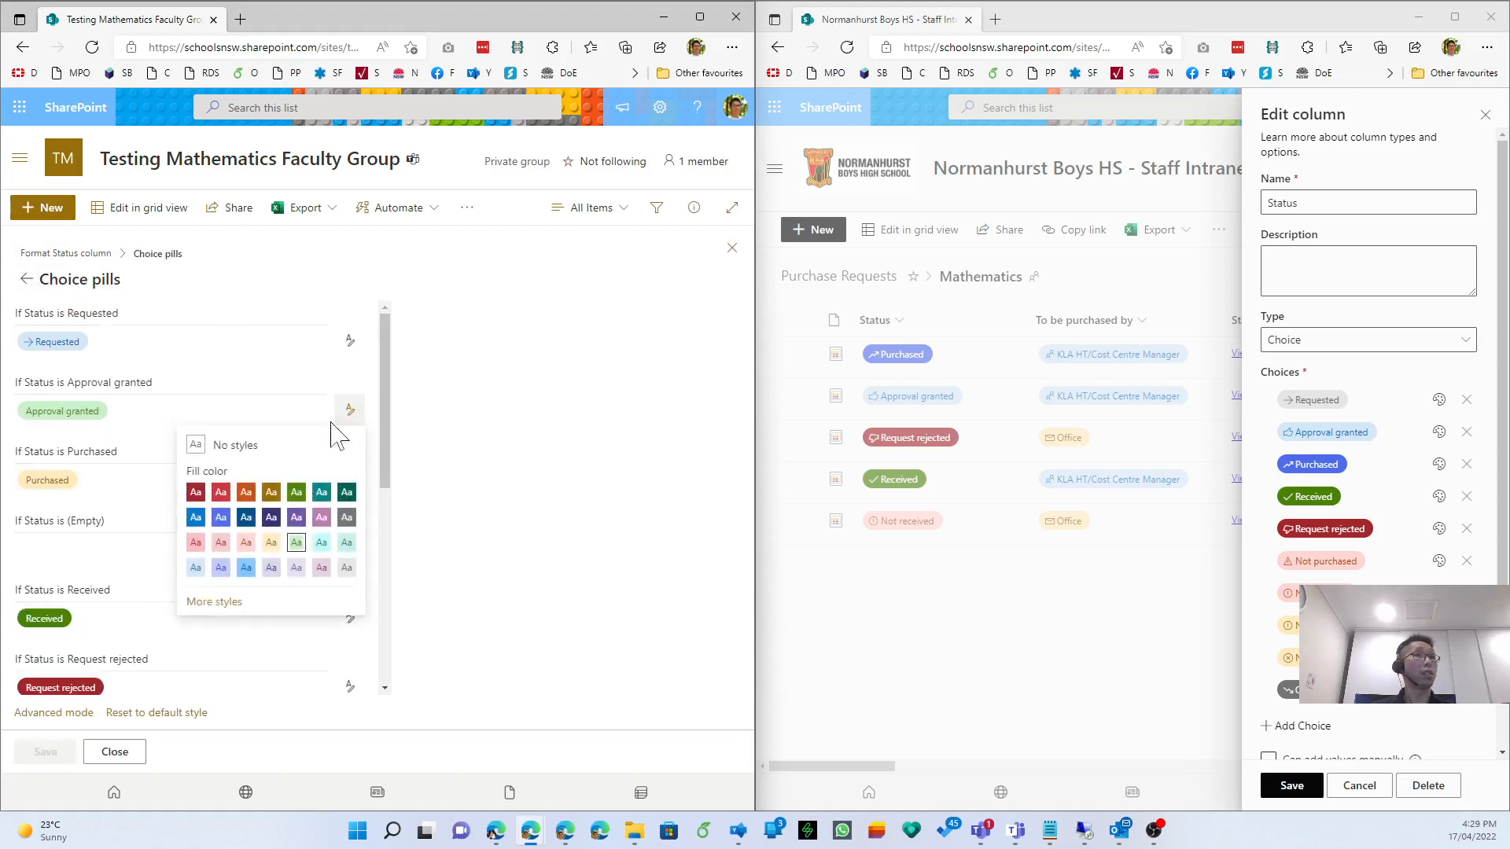
click(209, 602)
click(358, 529)
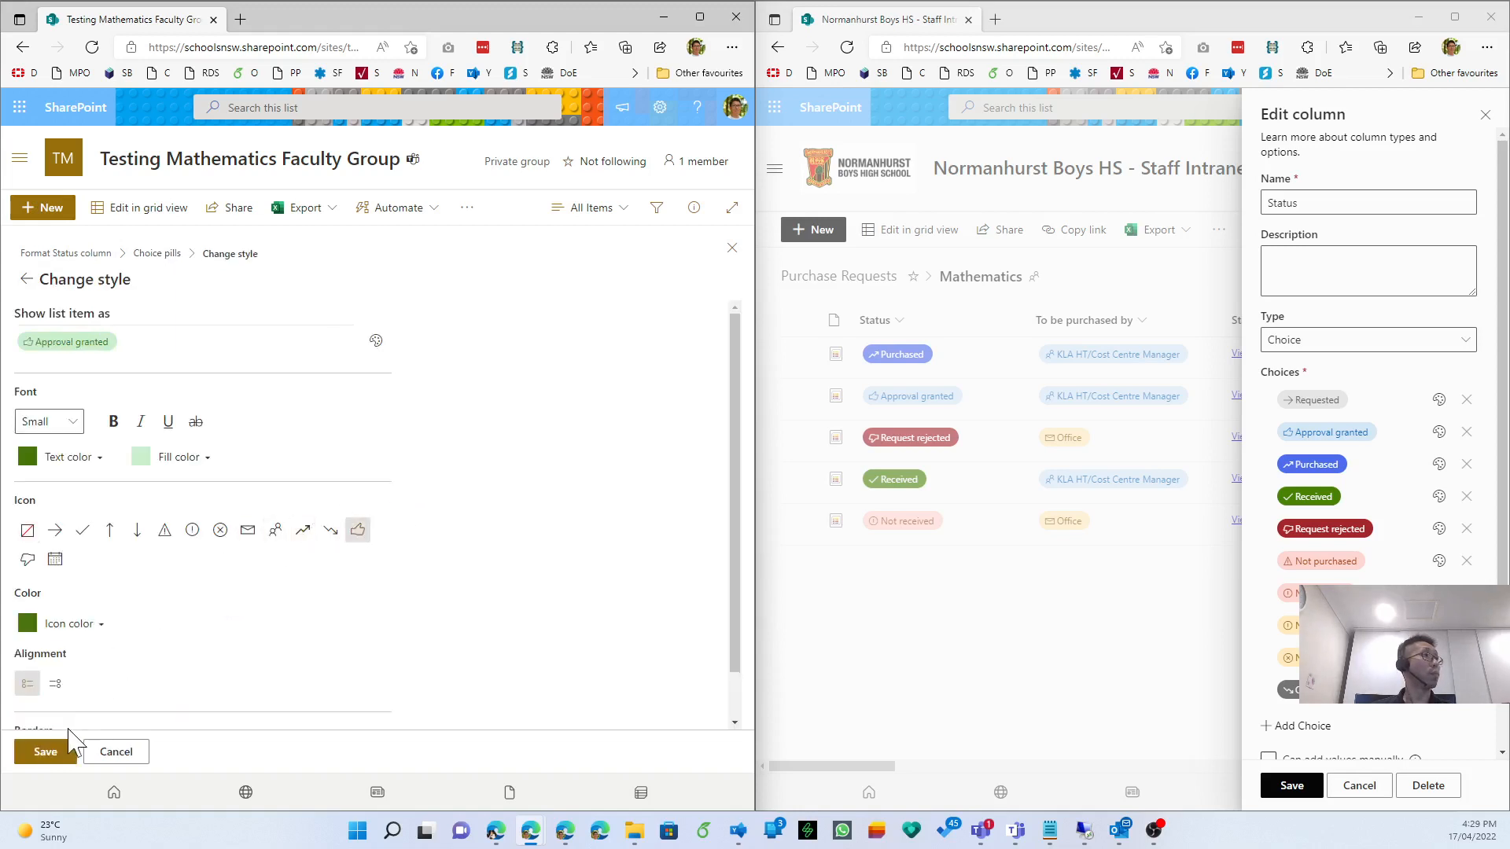
click(57, 753)
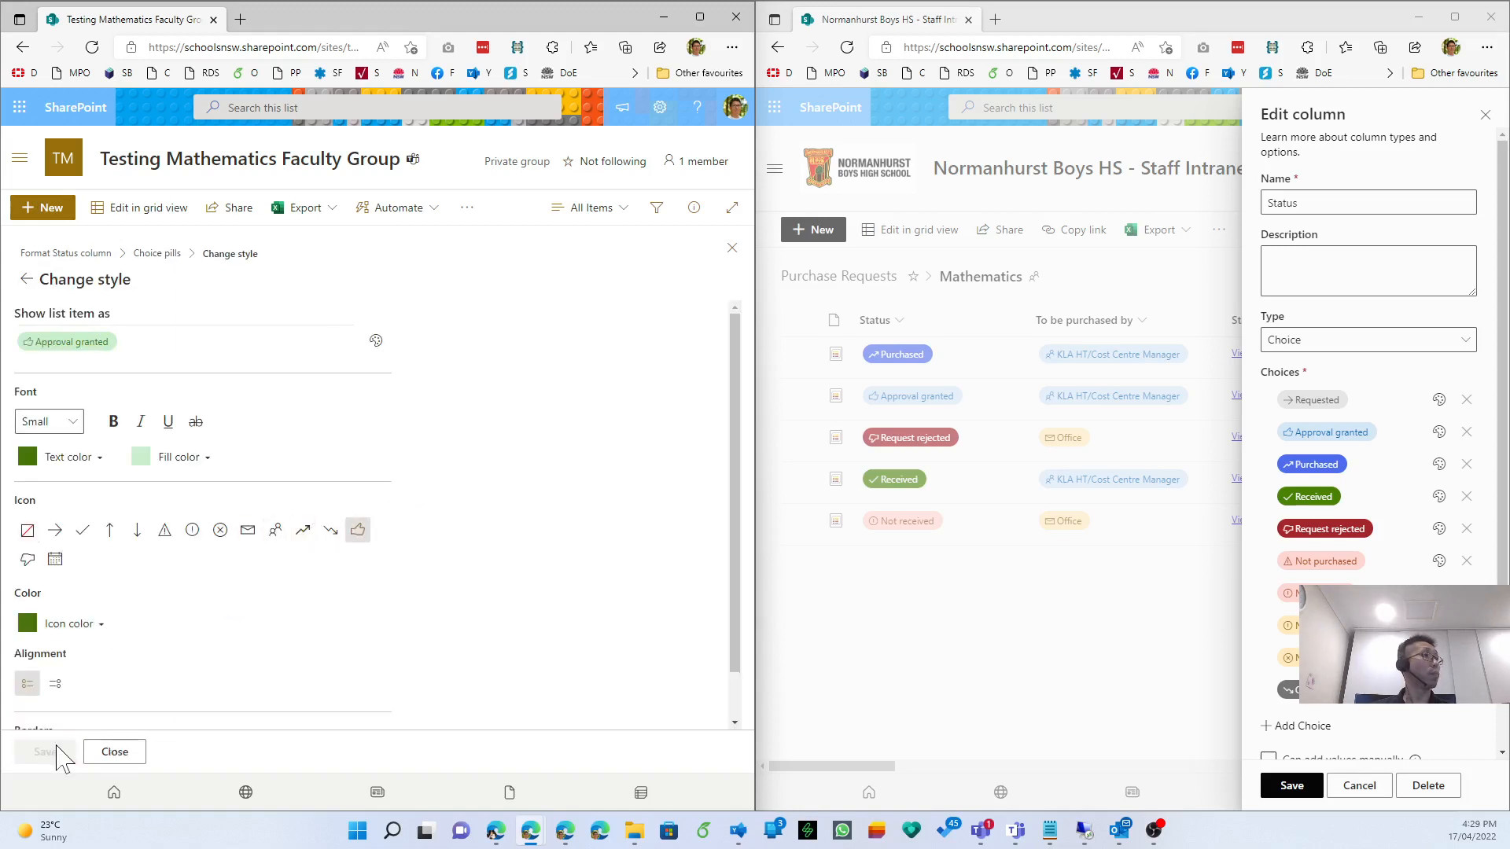
click(26, 279)
Add the rising trend arrow icon to the Purchased pill, save the style and return to the choice pills.
click(350, 478)
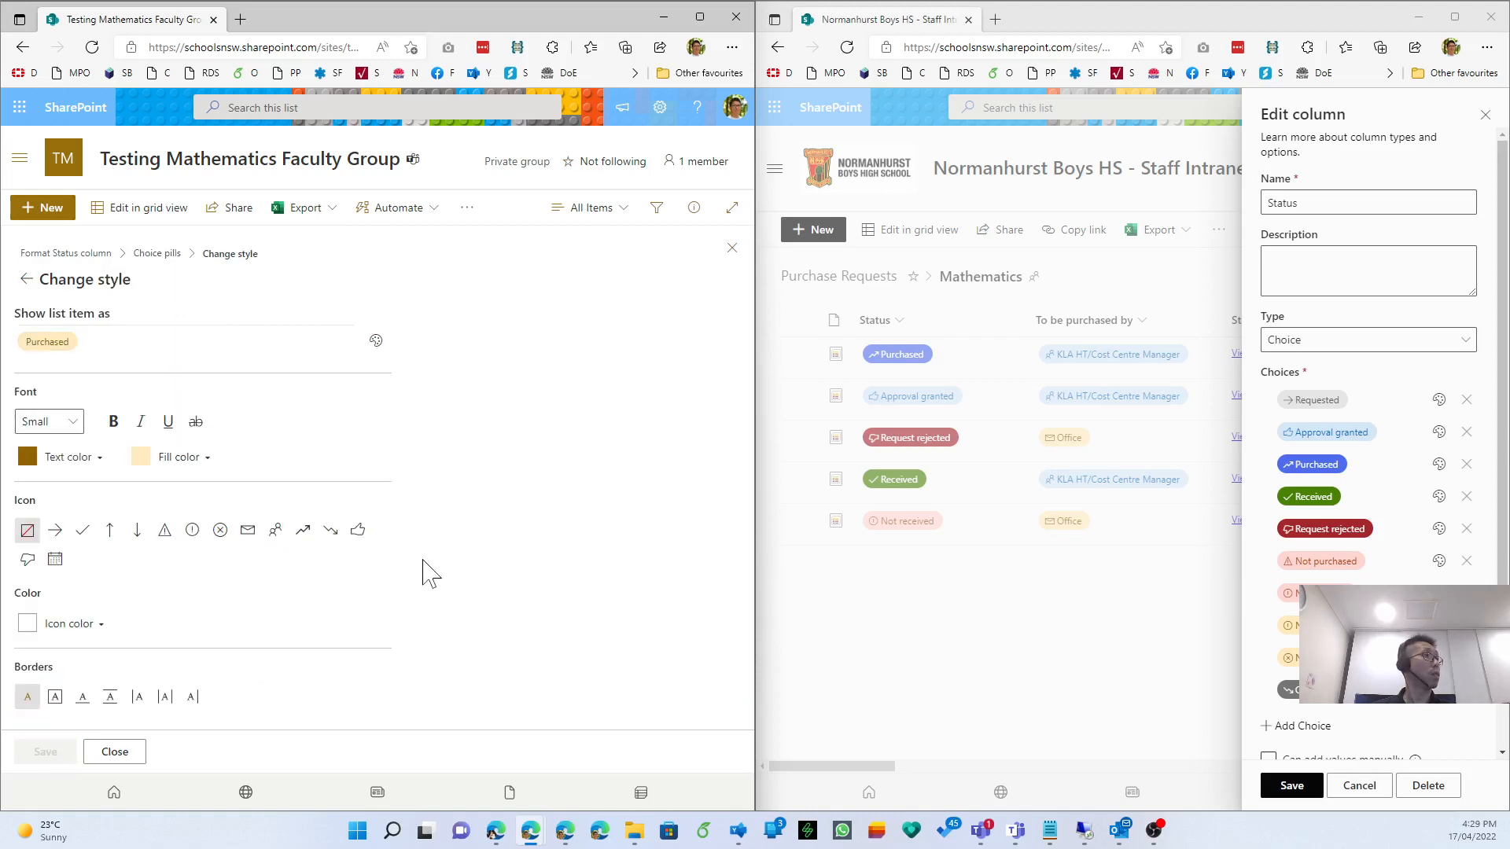
click(302, 529)
click(46, 751)
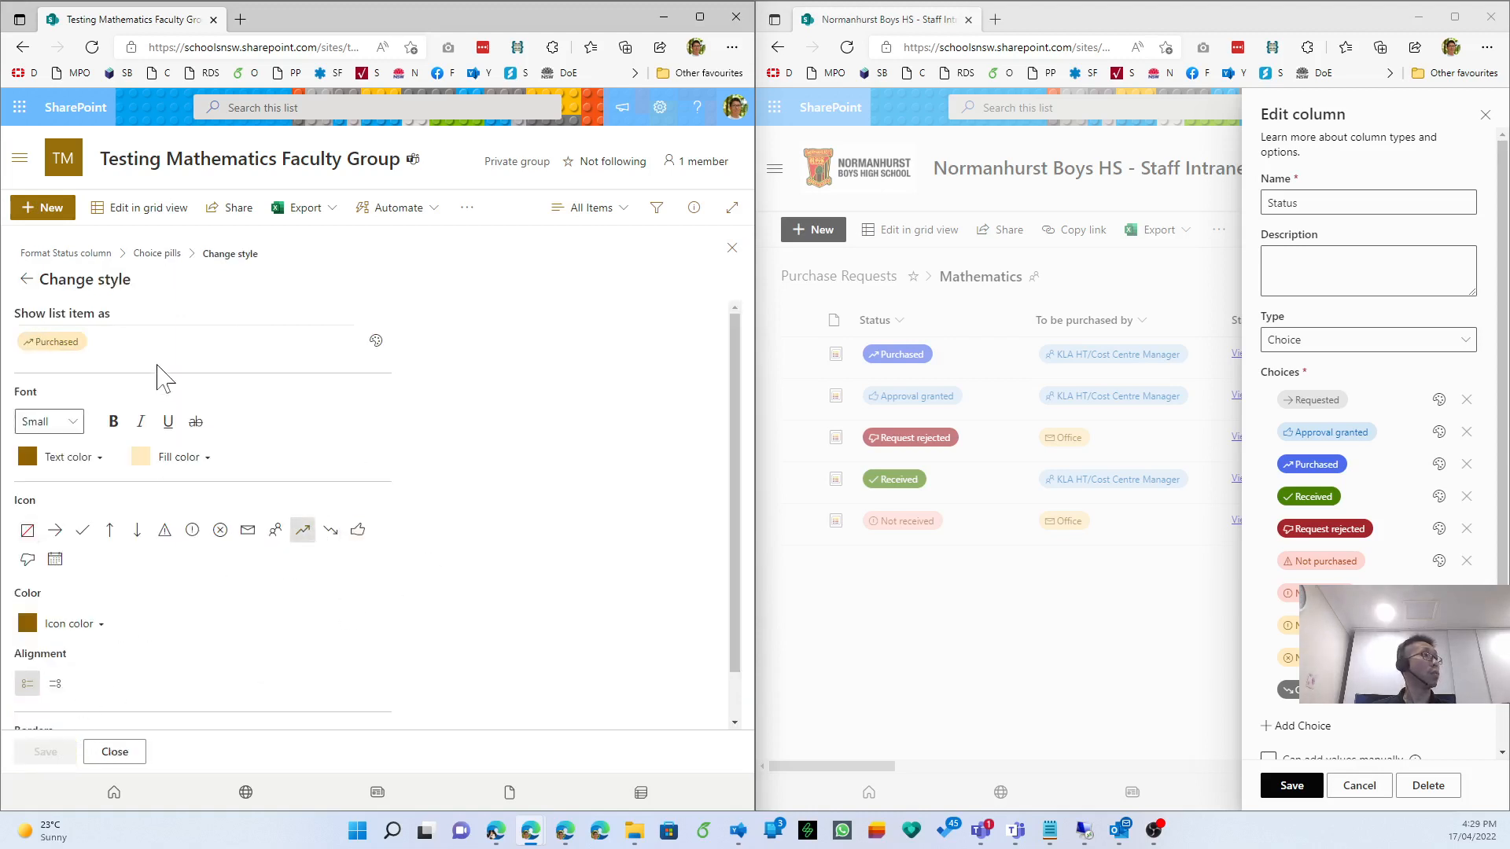
click(26, 279)
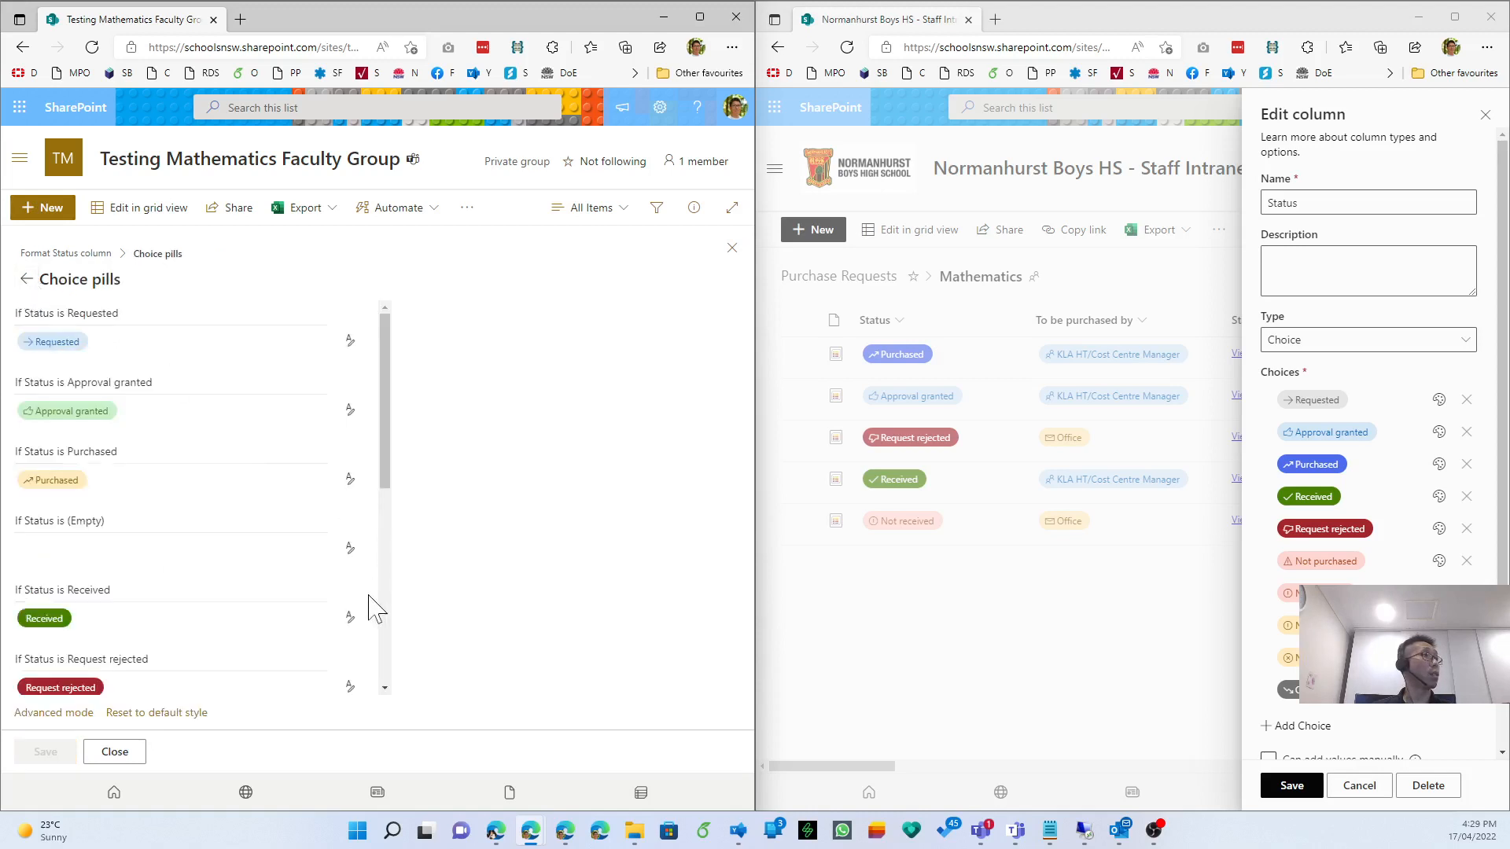
Add the Check icon to the Received pill, save the style and return to the choice pills.
click(350, 617)
click(220, 601)
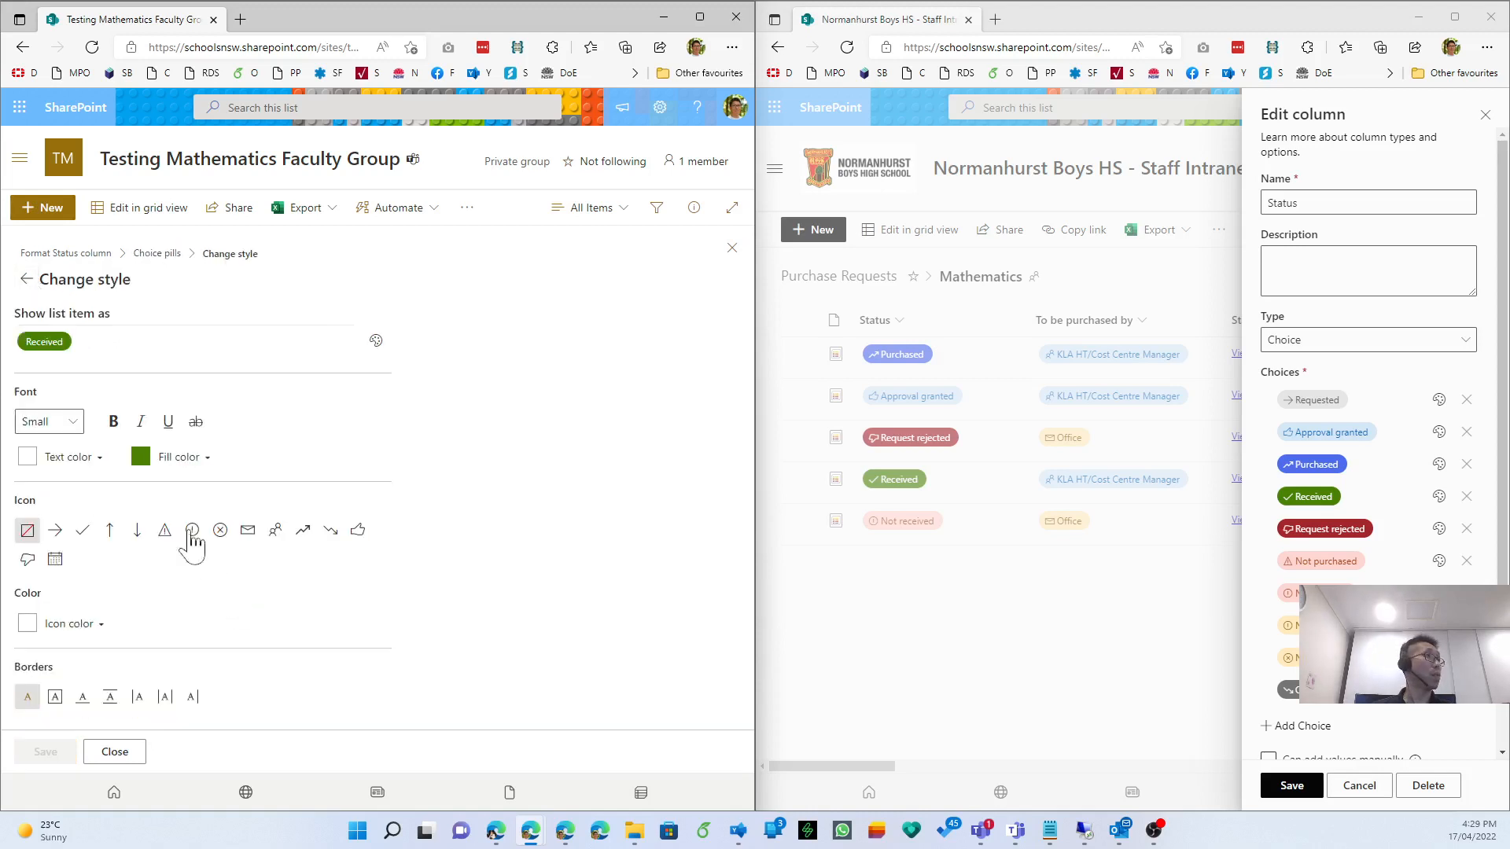
click(83, 530)
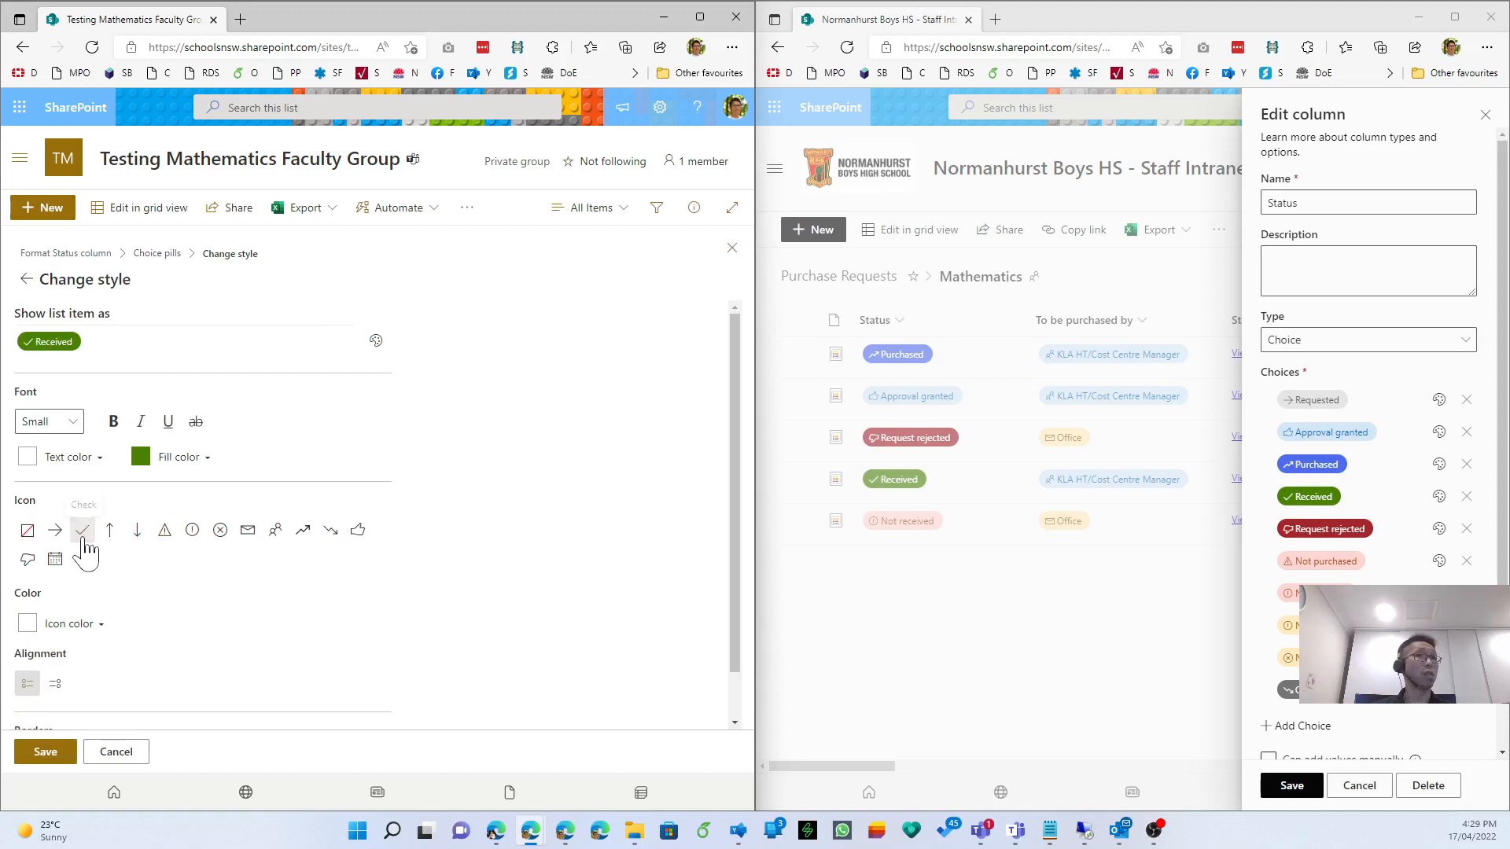
click(44, 751)
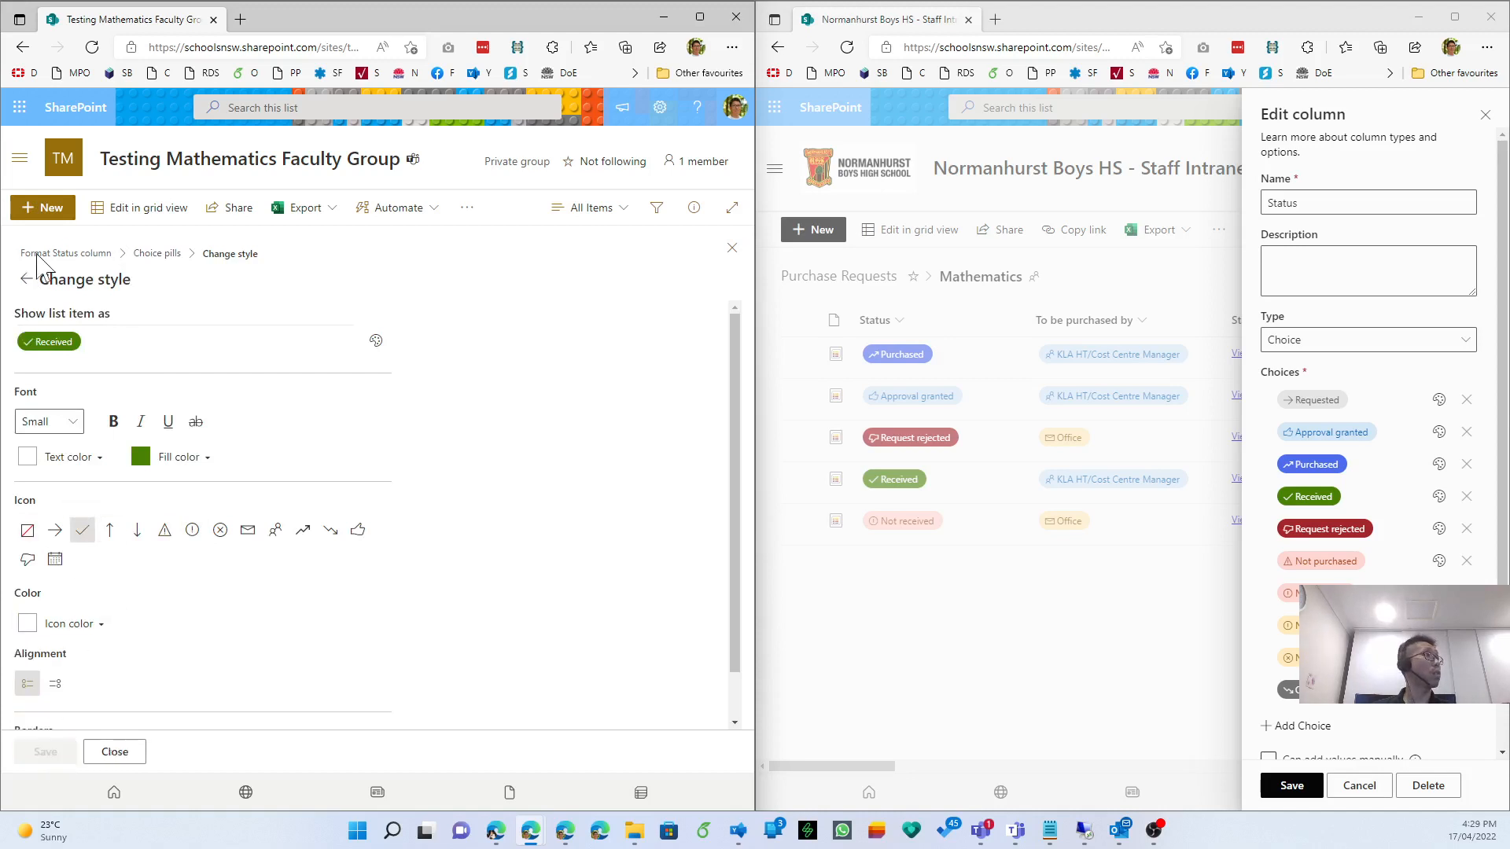
click(26, 279)
Add a thumbs-down icon to the Request rejected pill, save the style and close the column formatting.
click(350, 685)
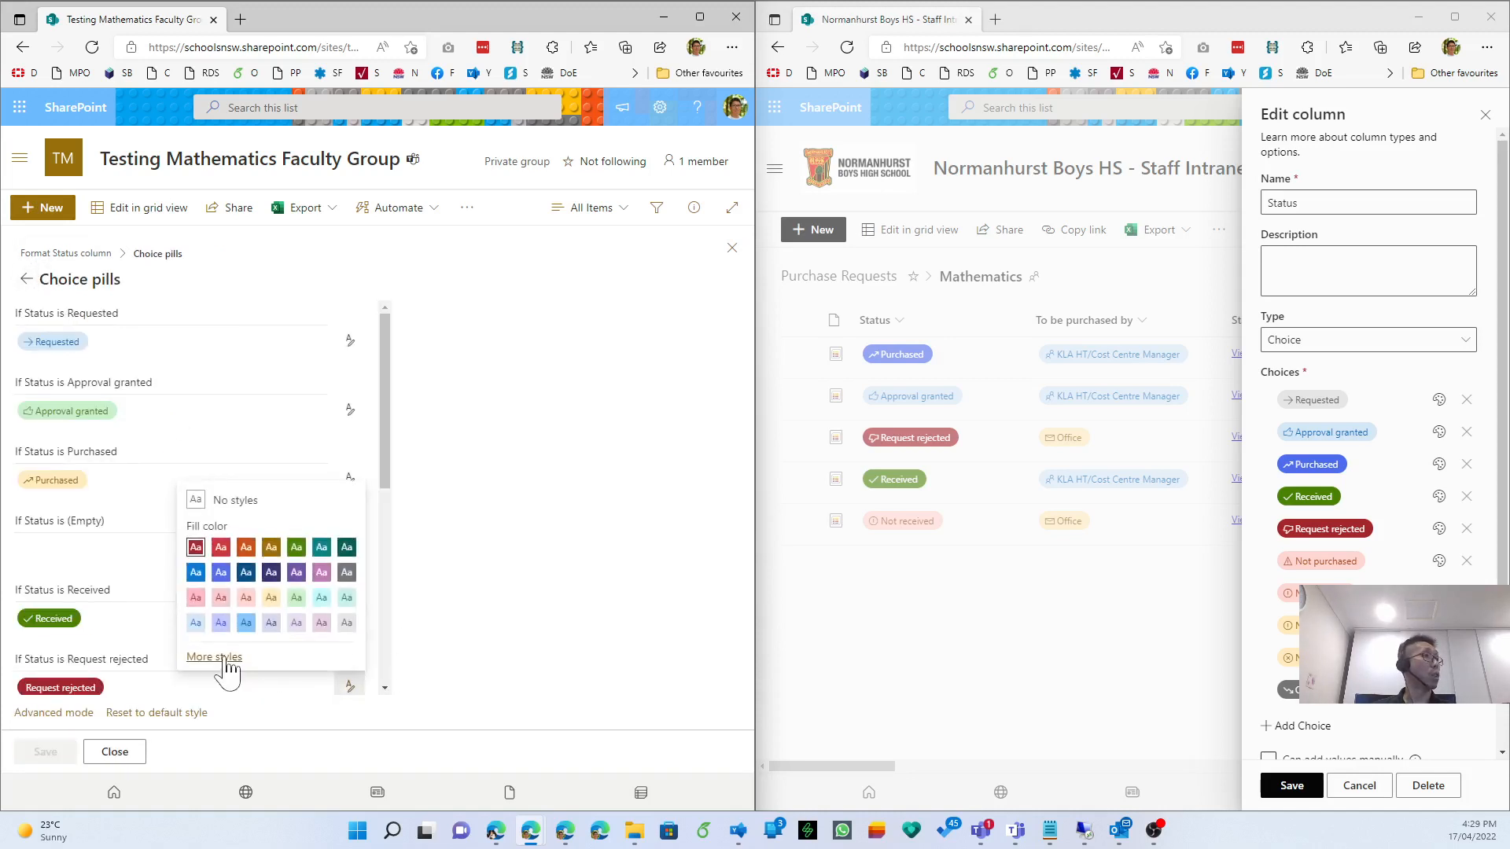
click(224, 659)
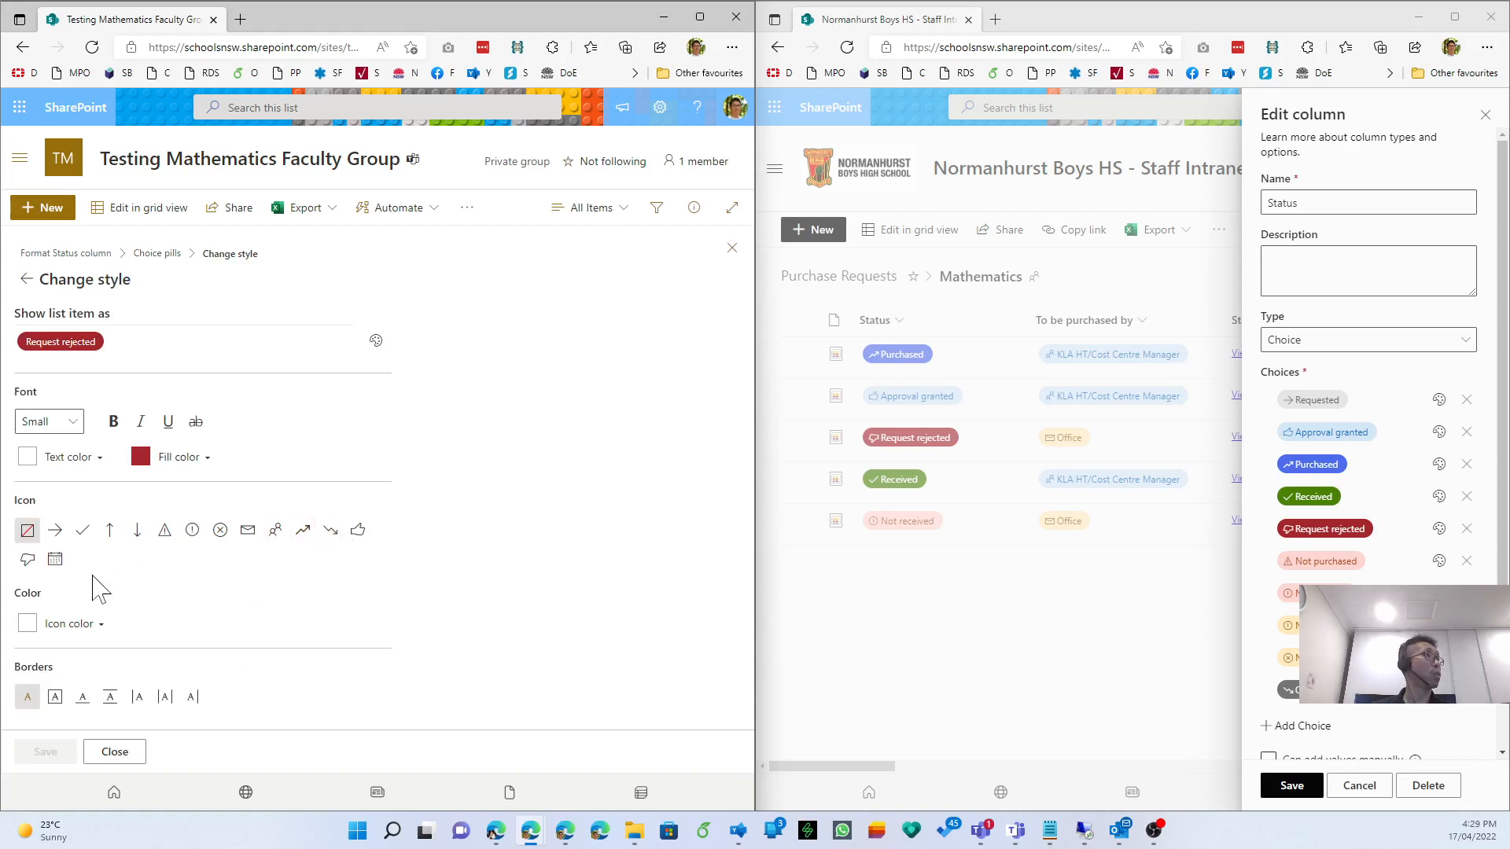
click(28, 560)
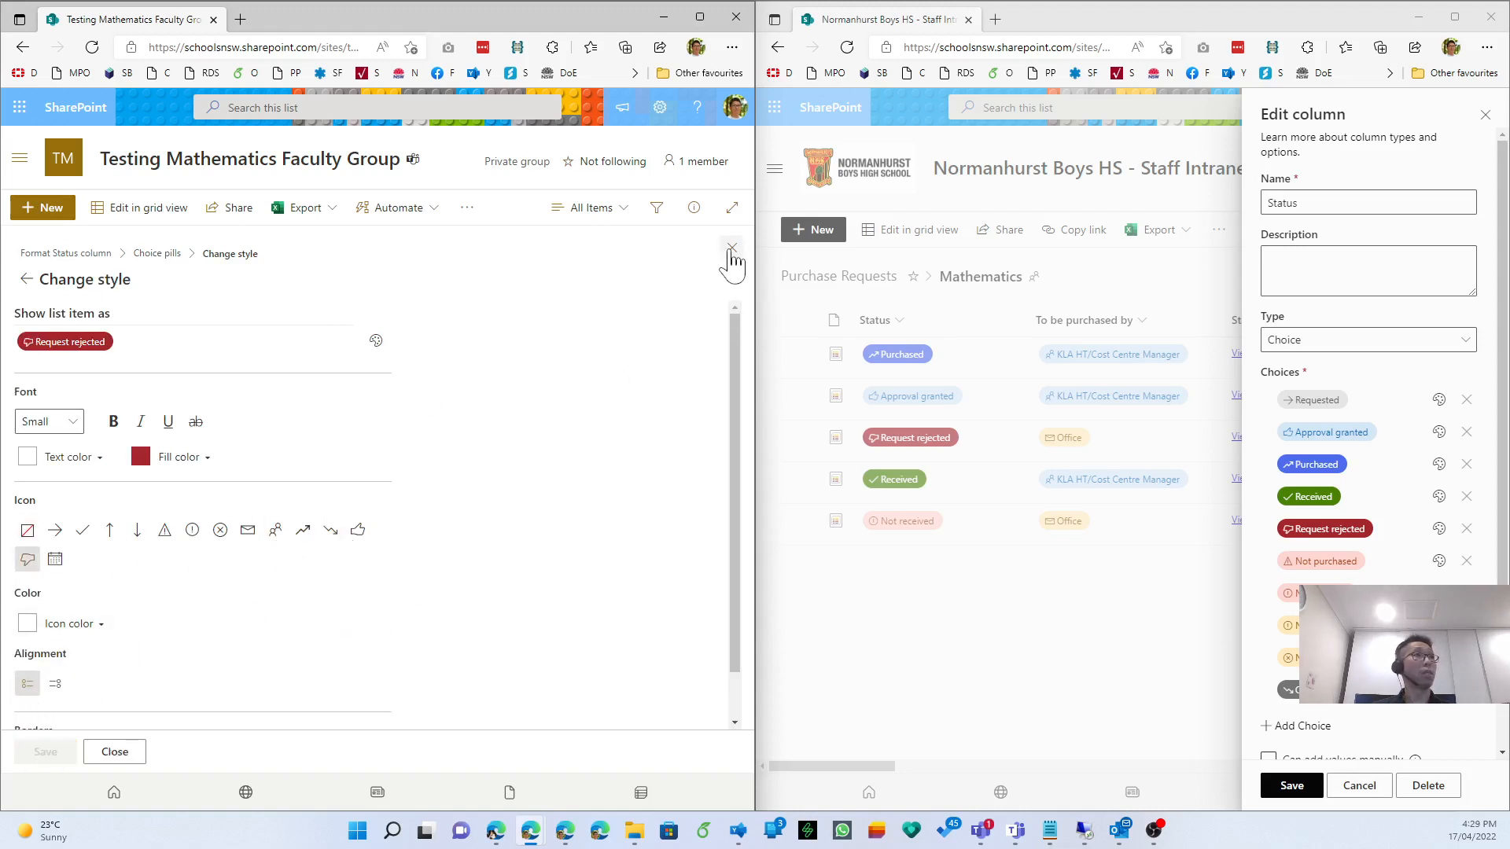
click(118, 753)
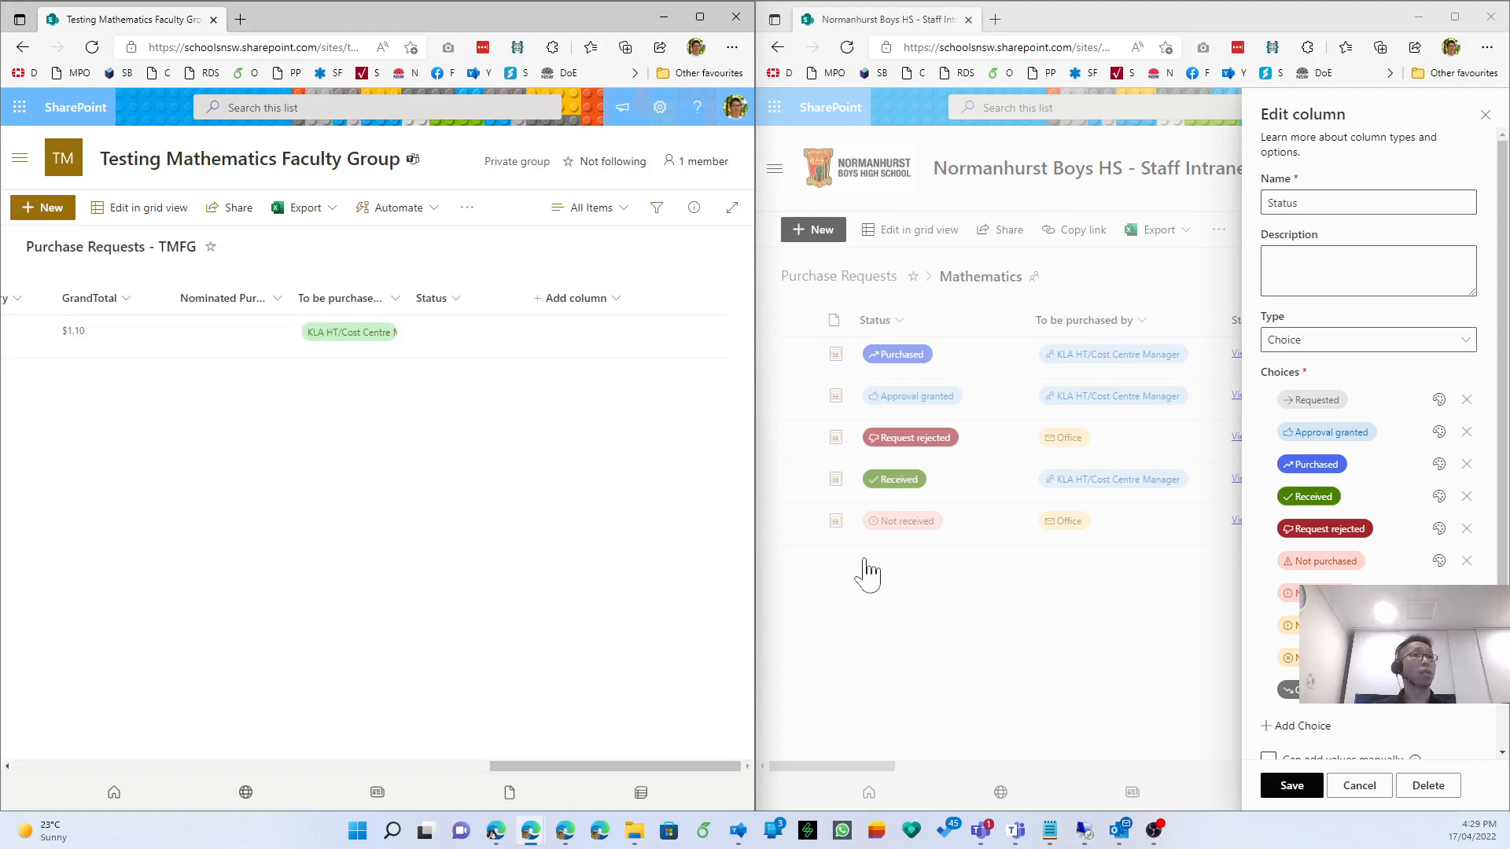
Leave the Staff Intranet's Status column without saving and open that site's term store management in a separate tab.
click(1358, 784)
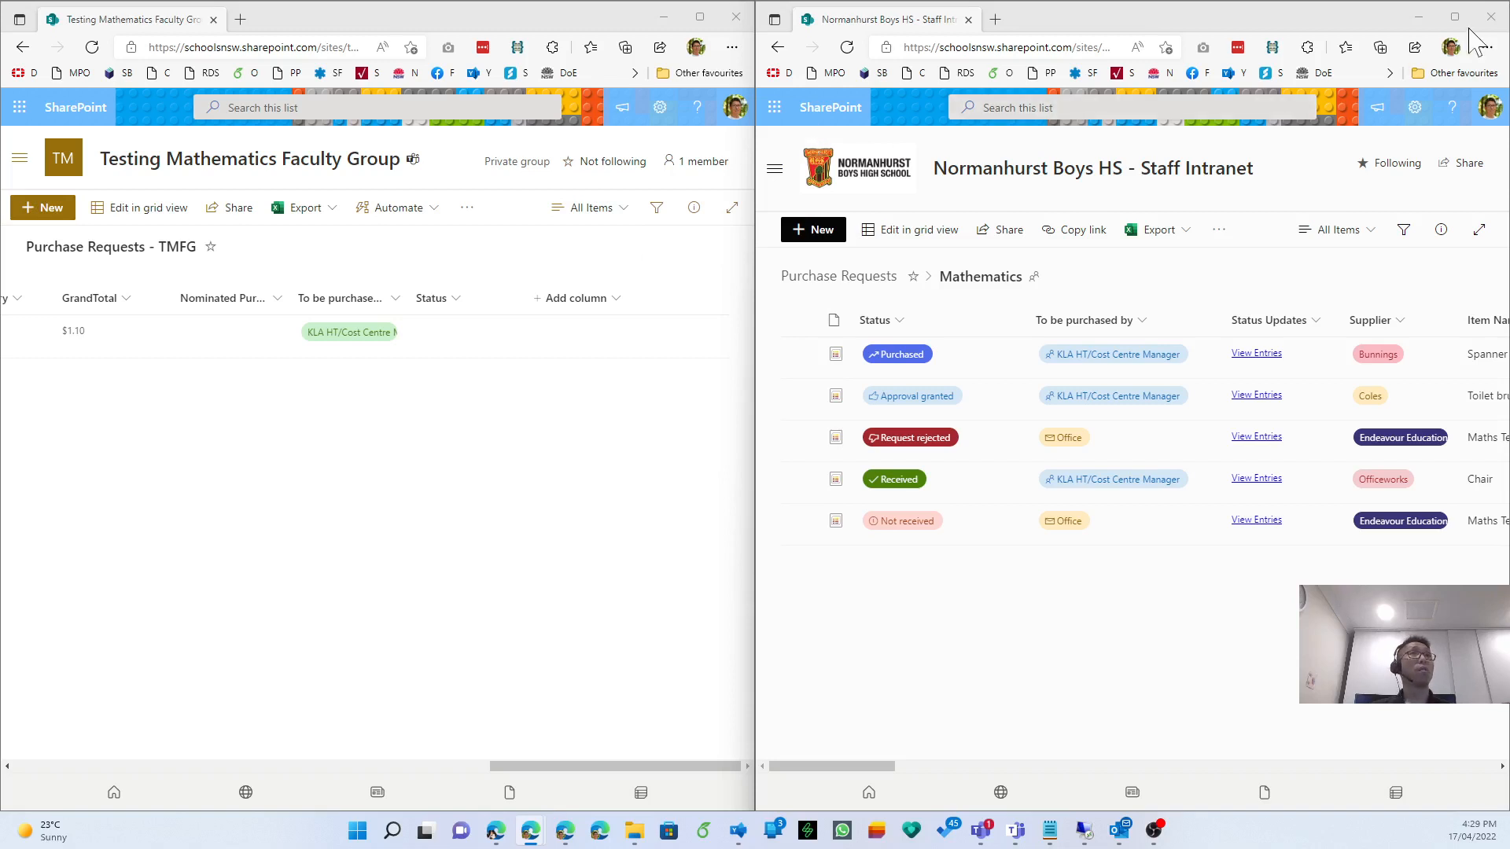
click(1415, 108)
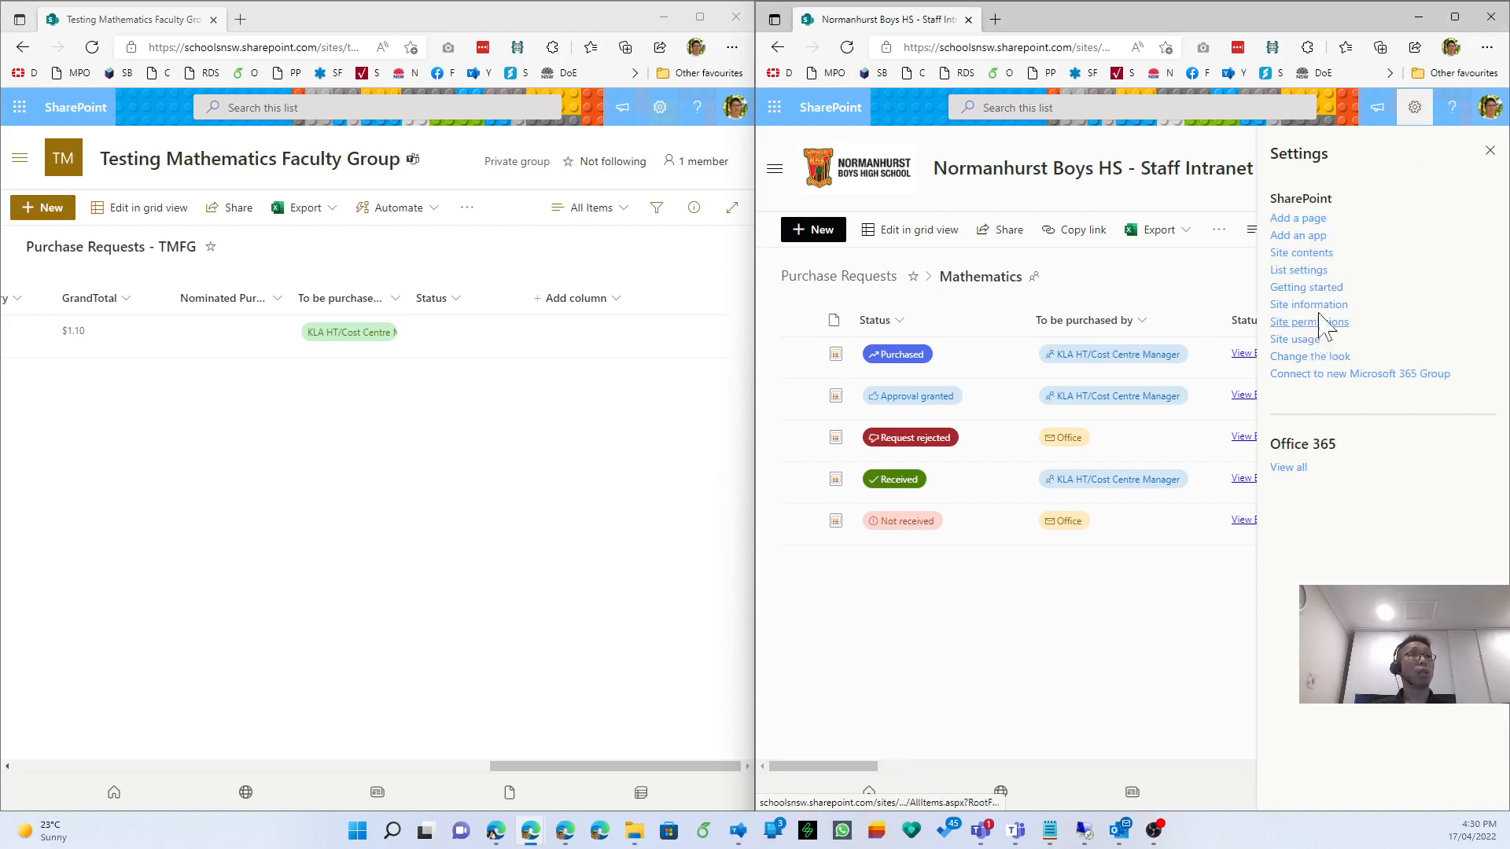
middle_click(1322, 306)
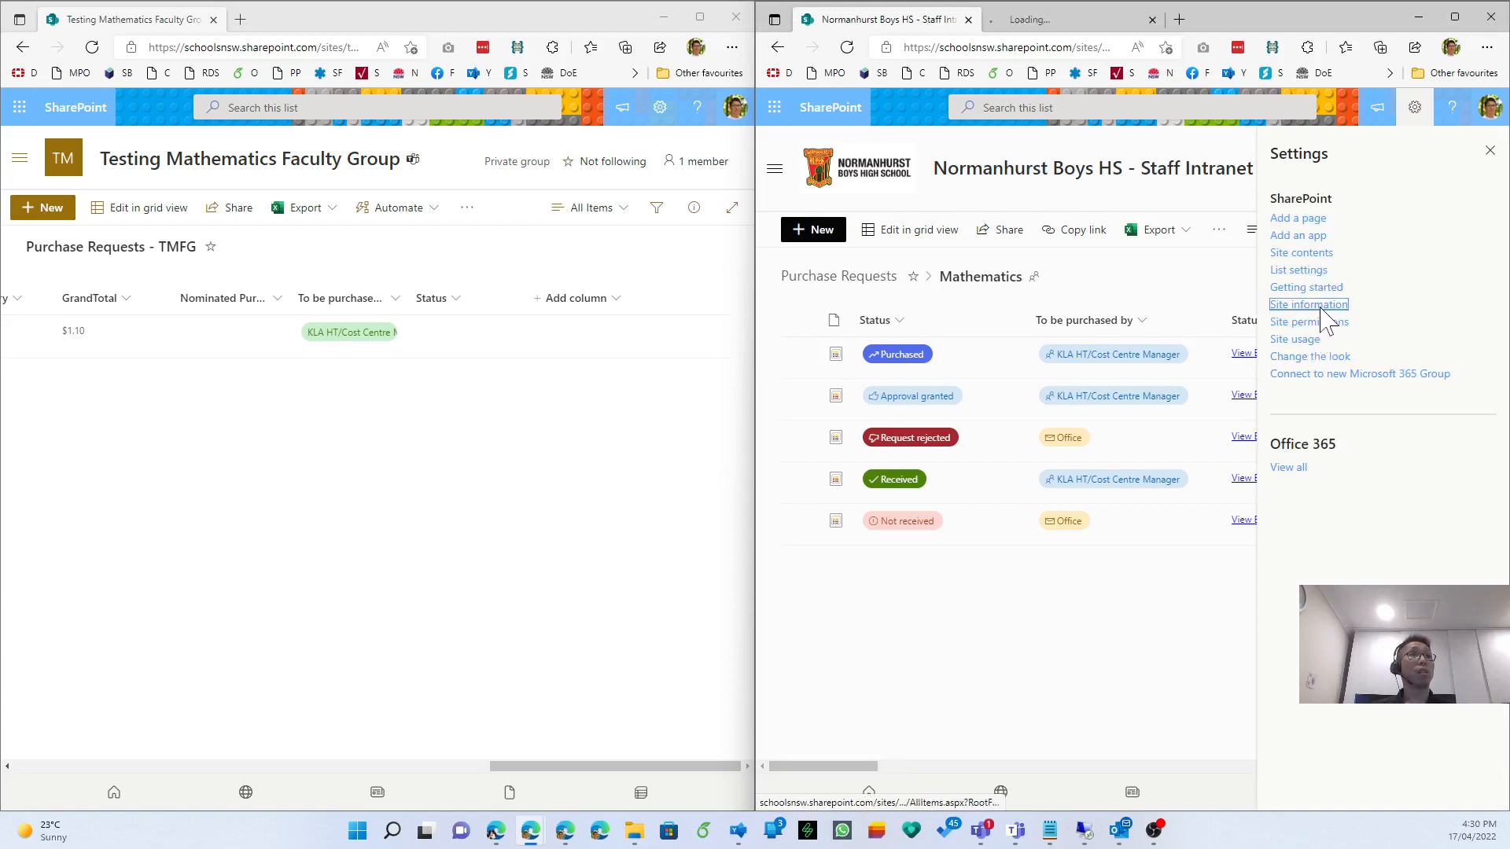
click(1067, 20)
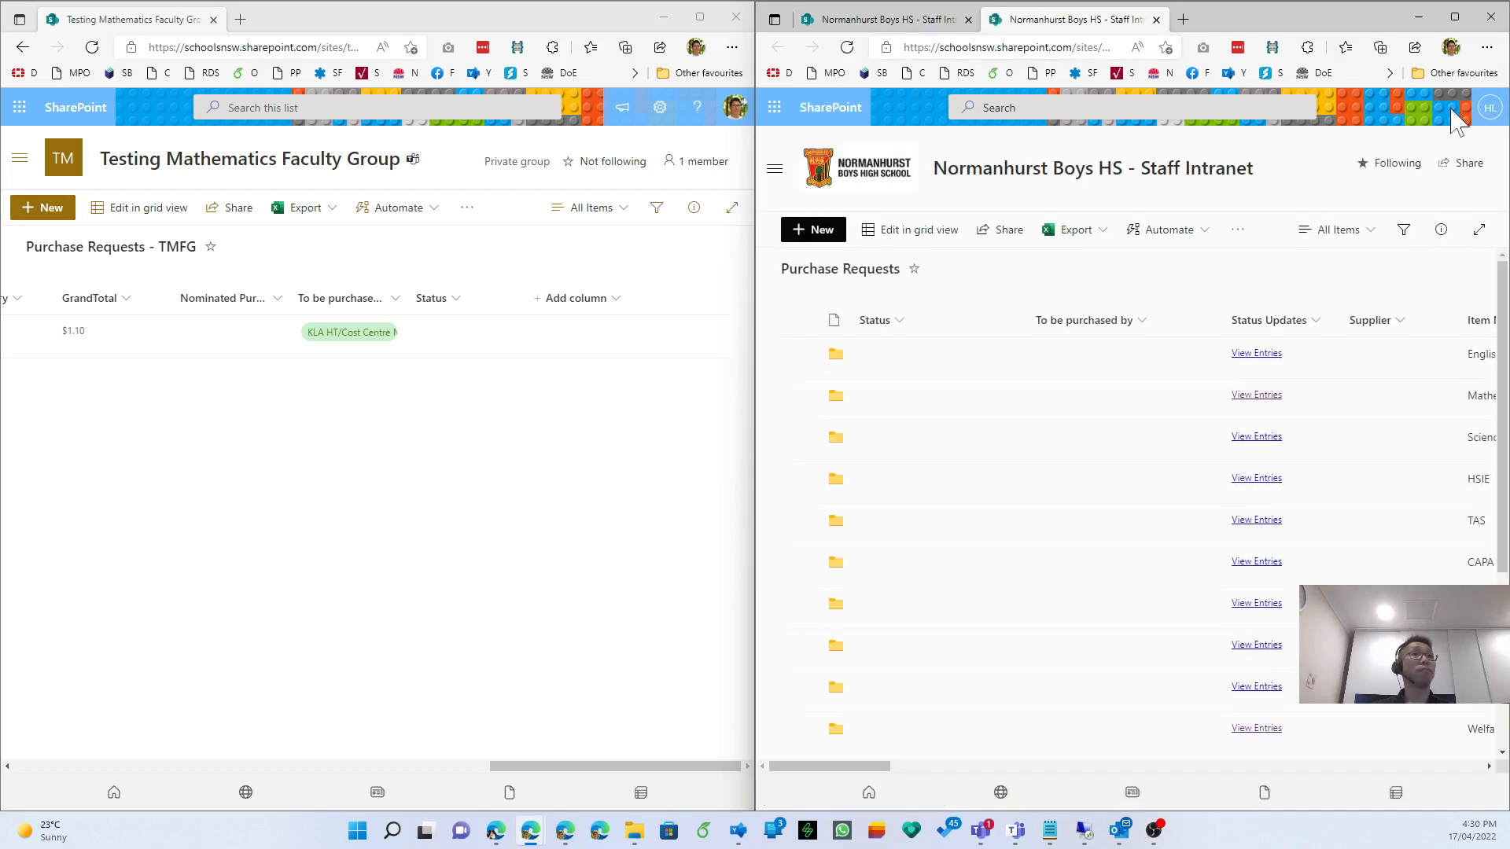
click(1415, 108)
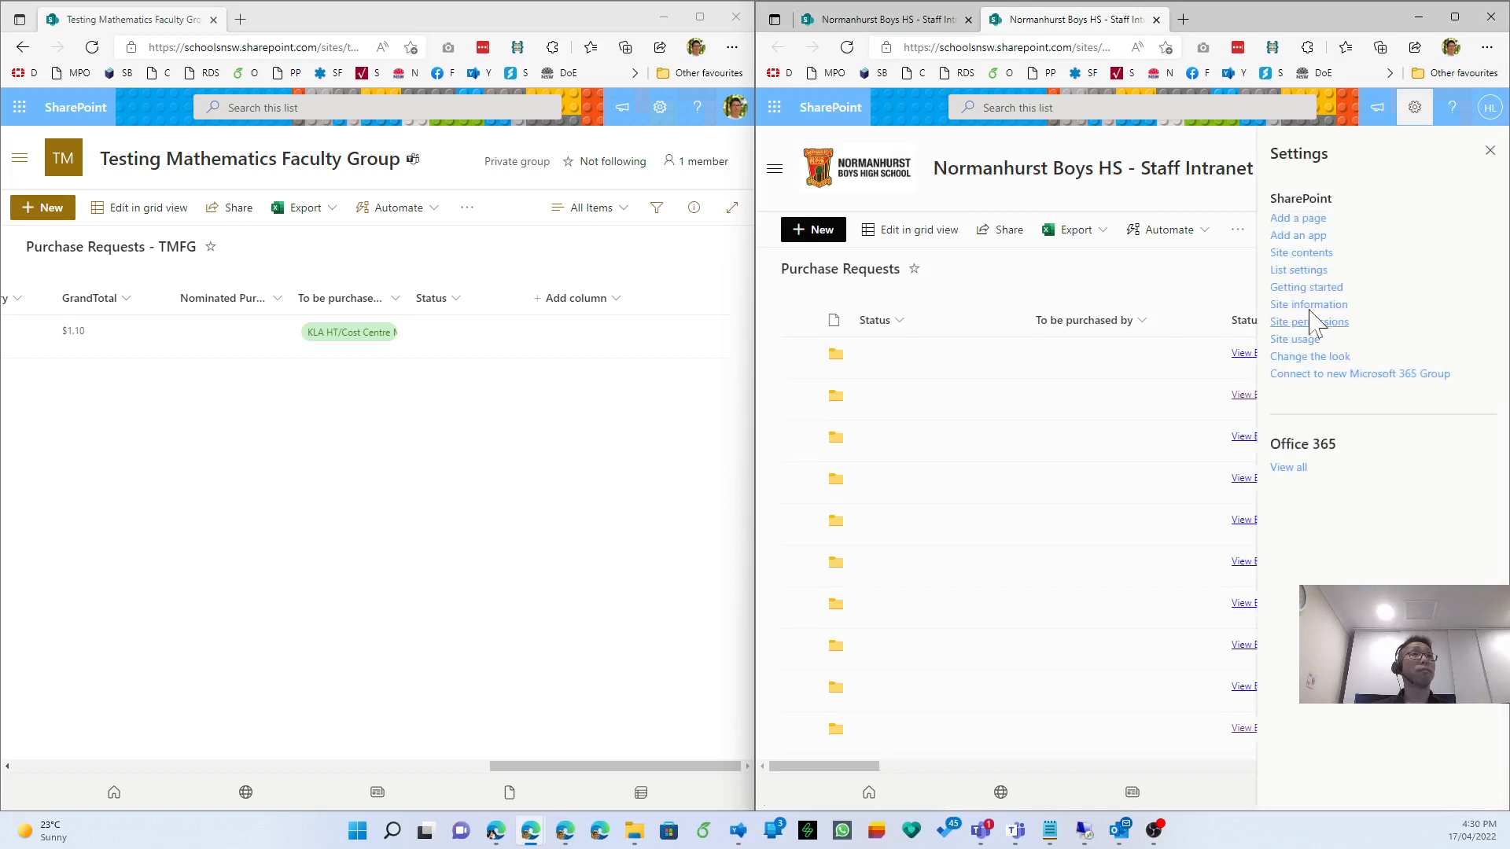
click(1302, 298)
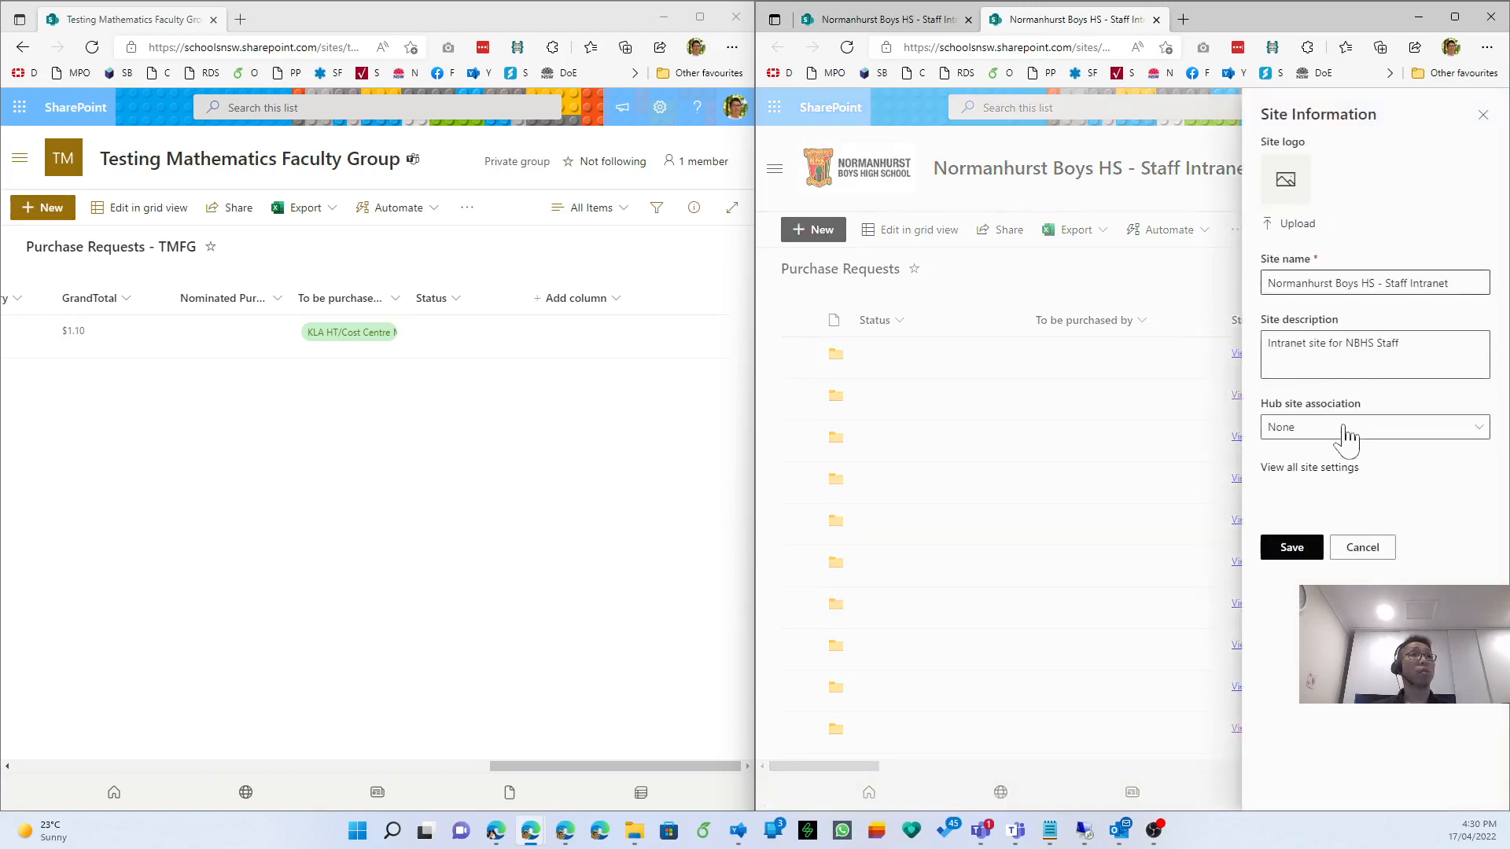
click(1329, 469)
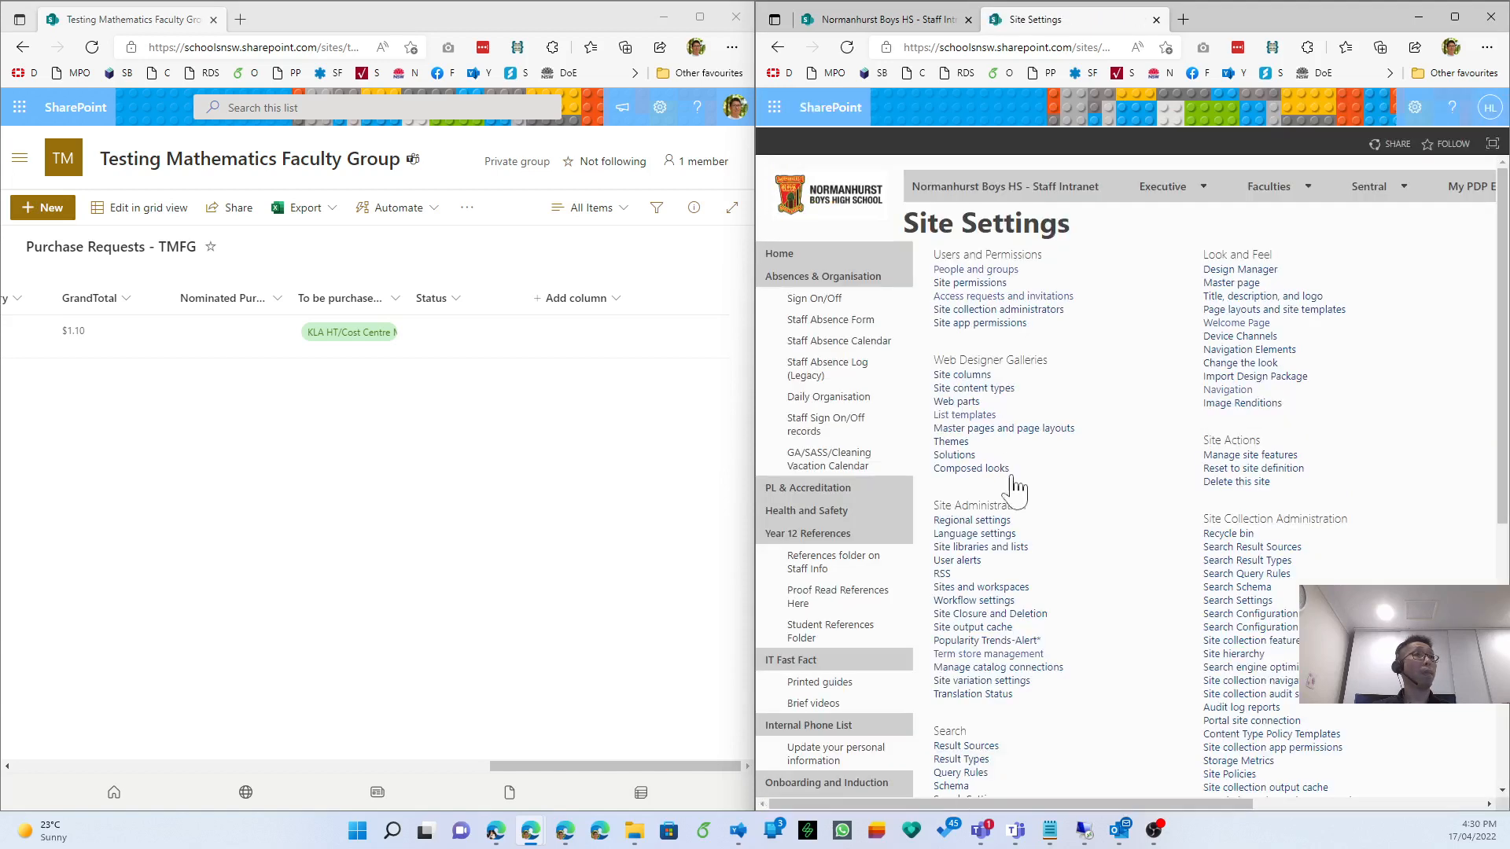
click(1012, 659)
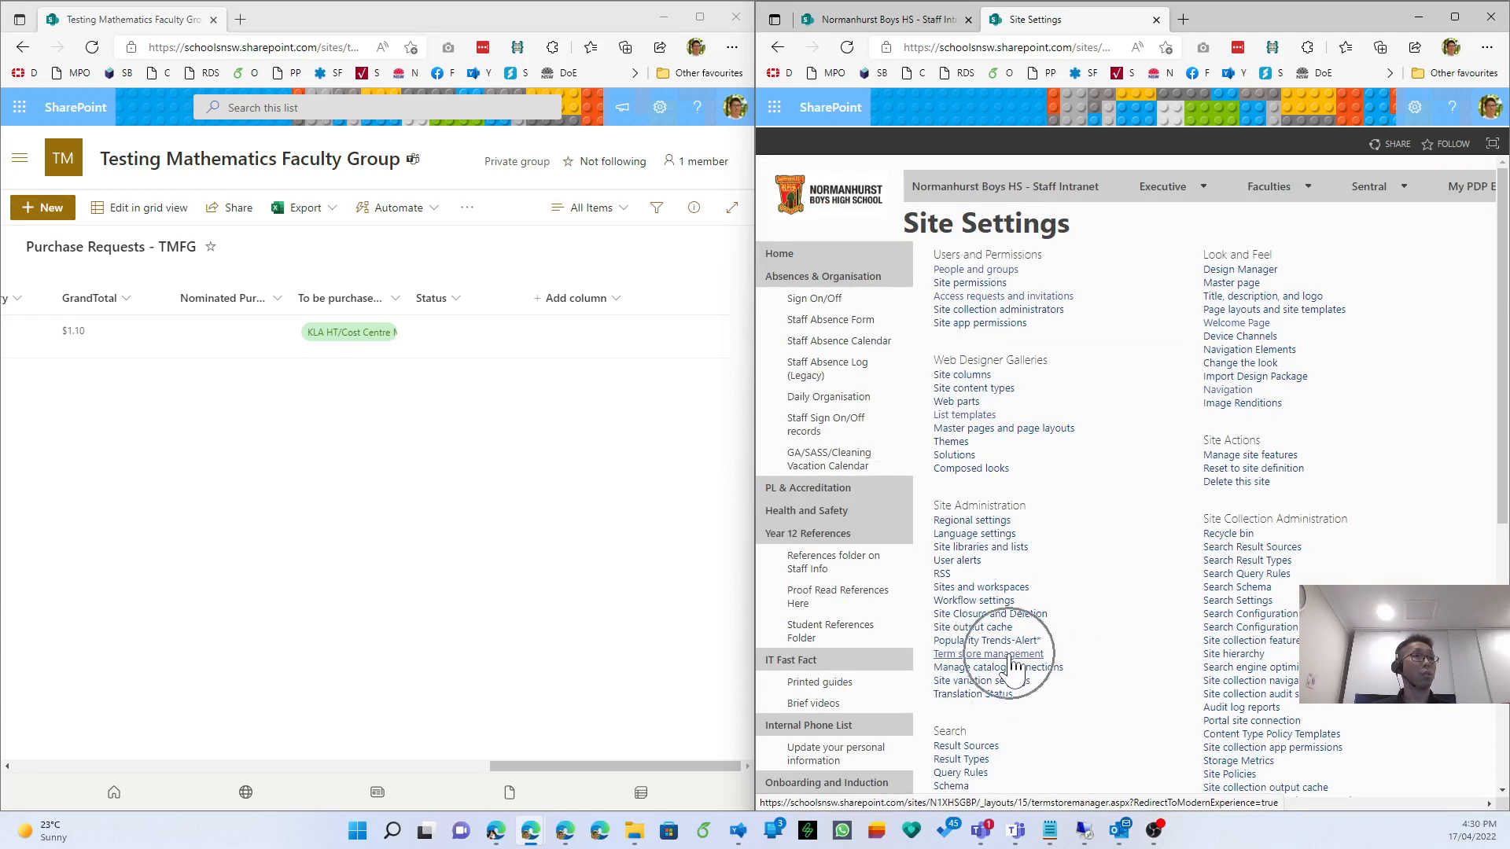
Open term store management from the full site settings of the Testing Mathematics Faculty Group site.
click(662, 118)
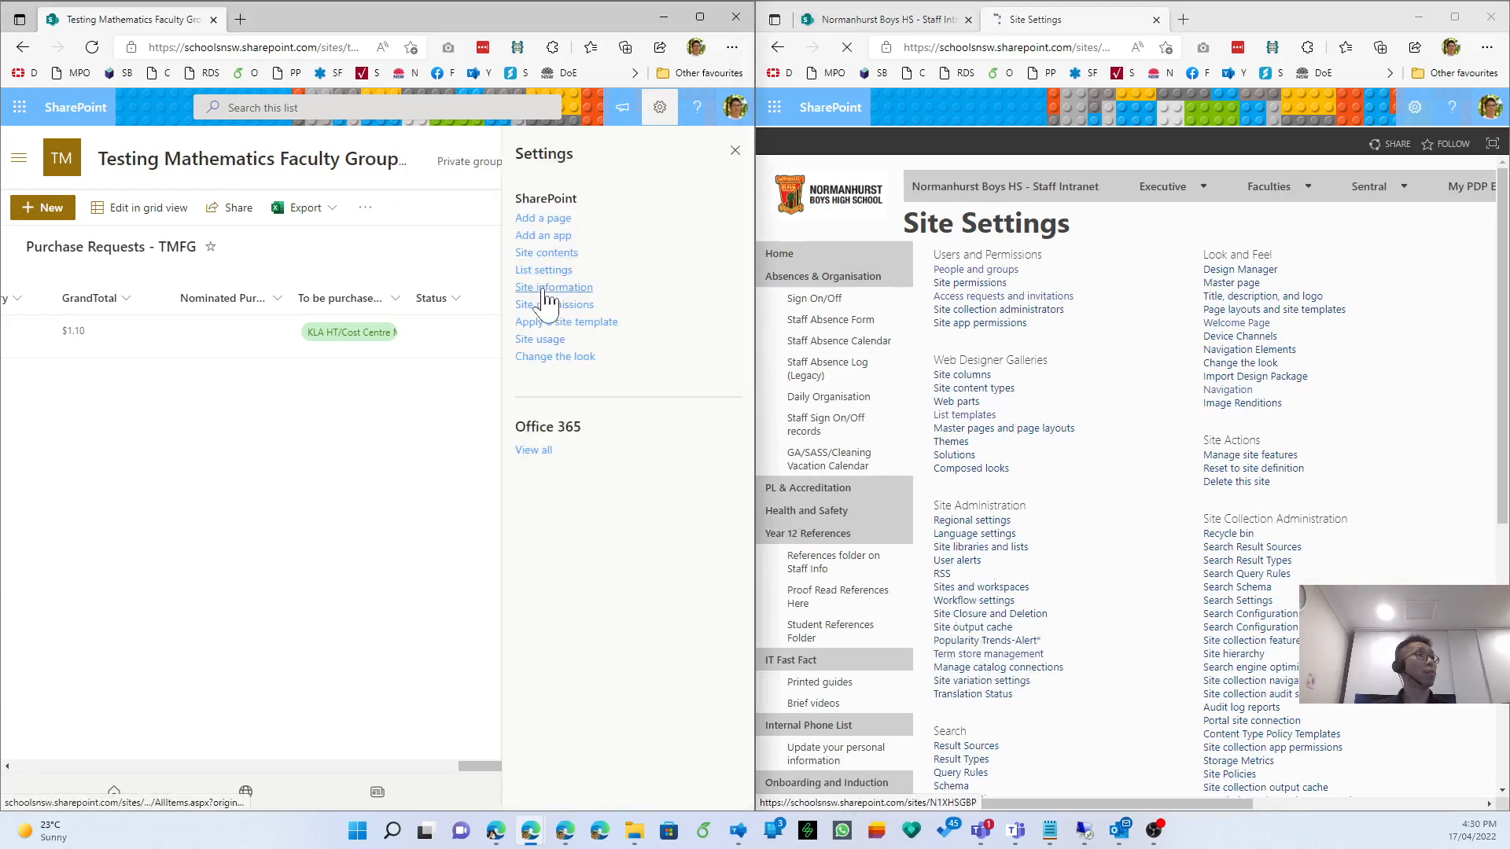
click(545, 289)
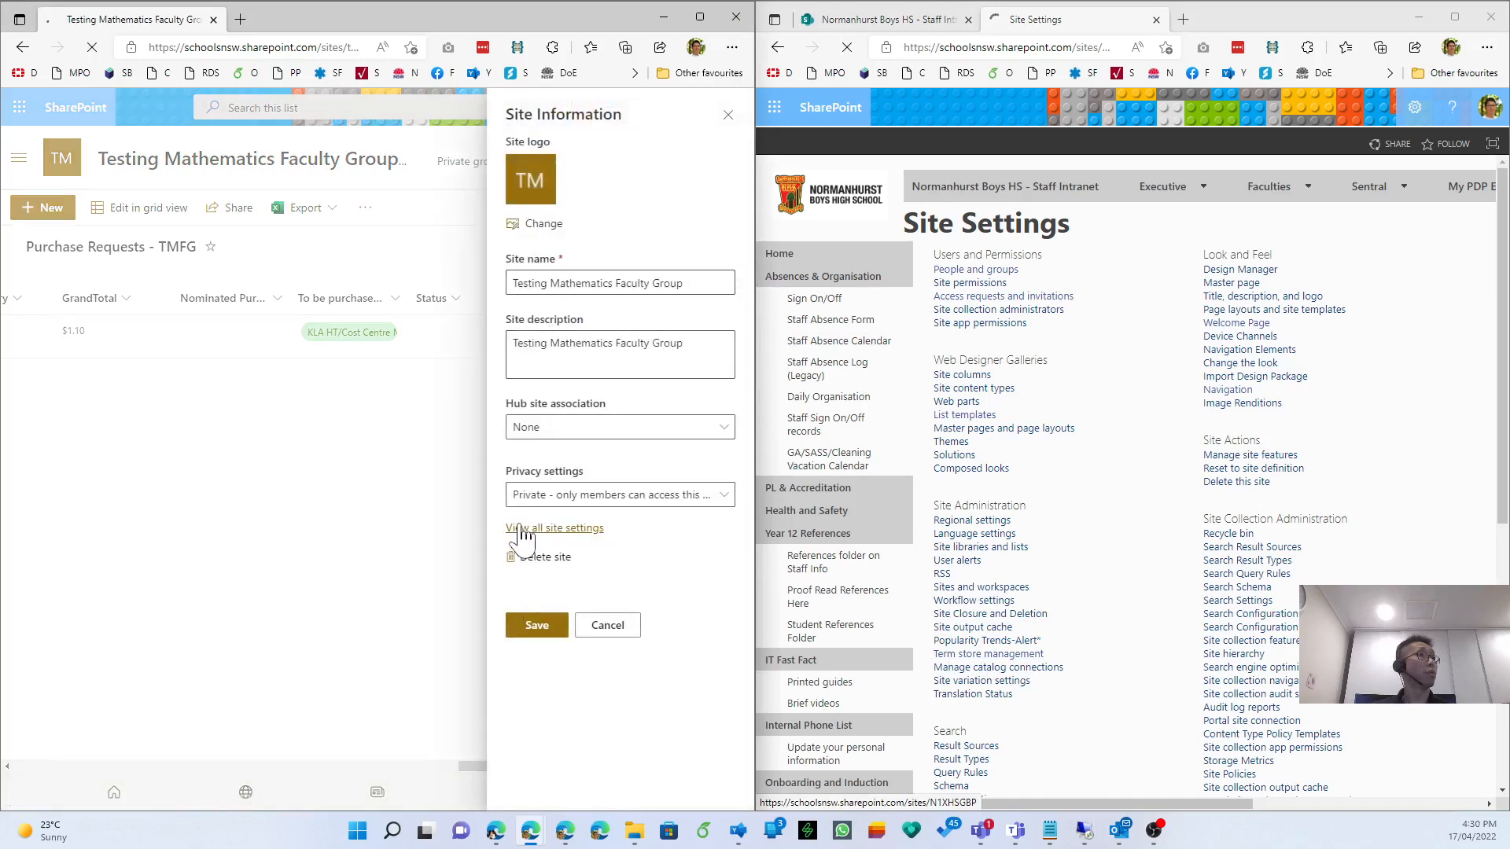
click(519, 528)
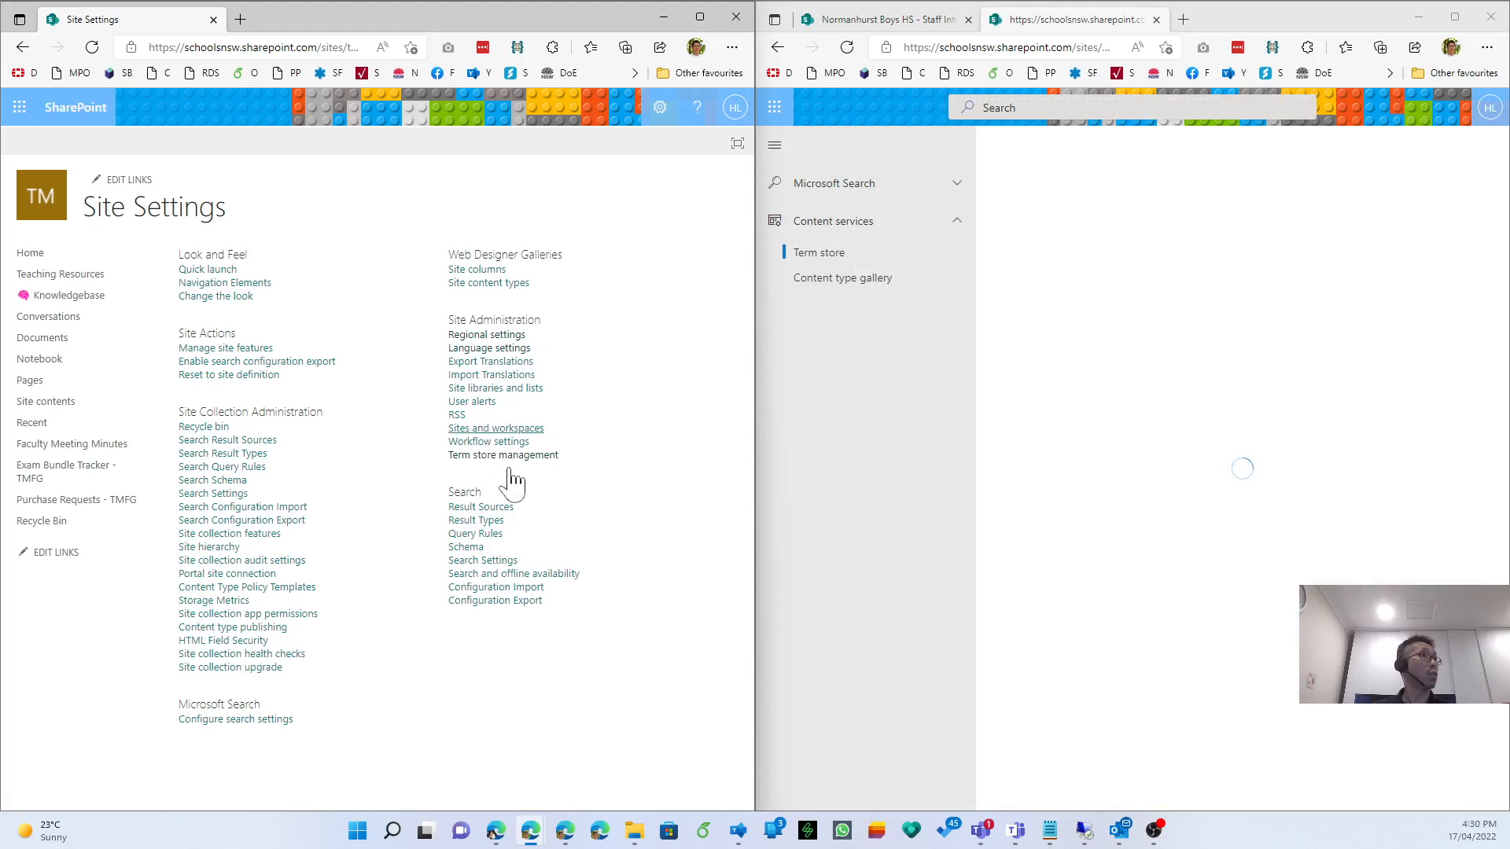
key(ctrl+f)
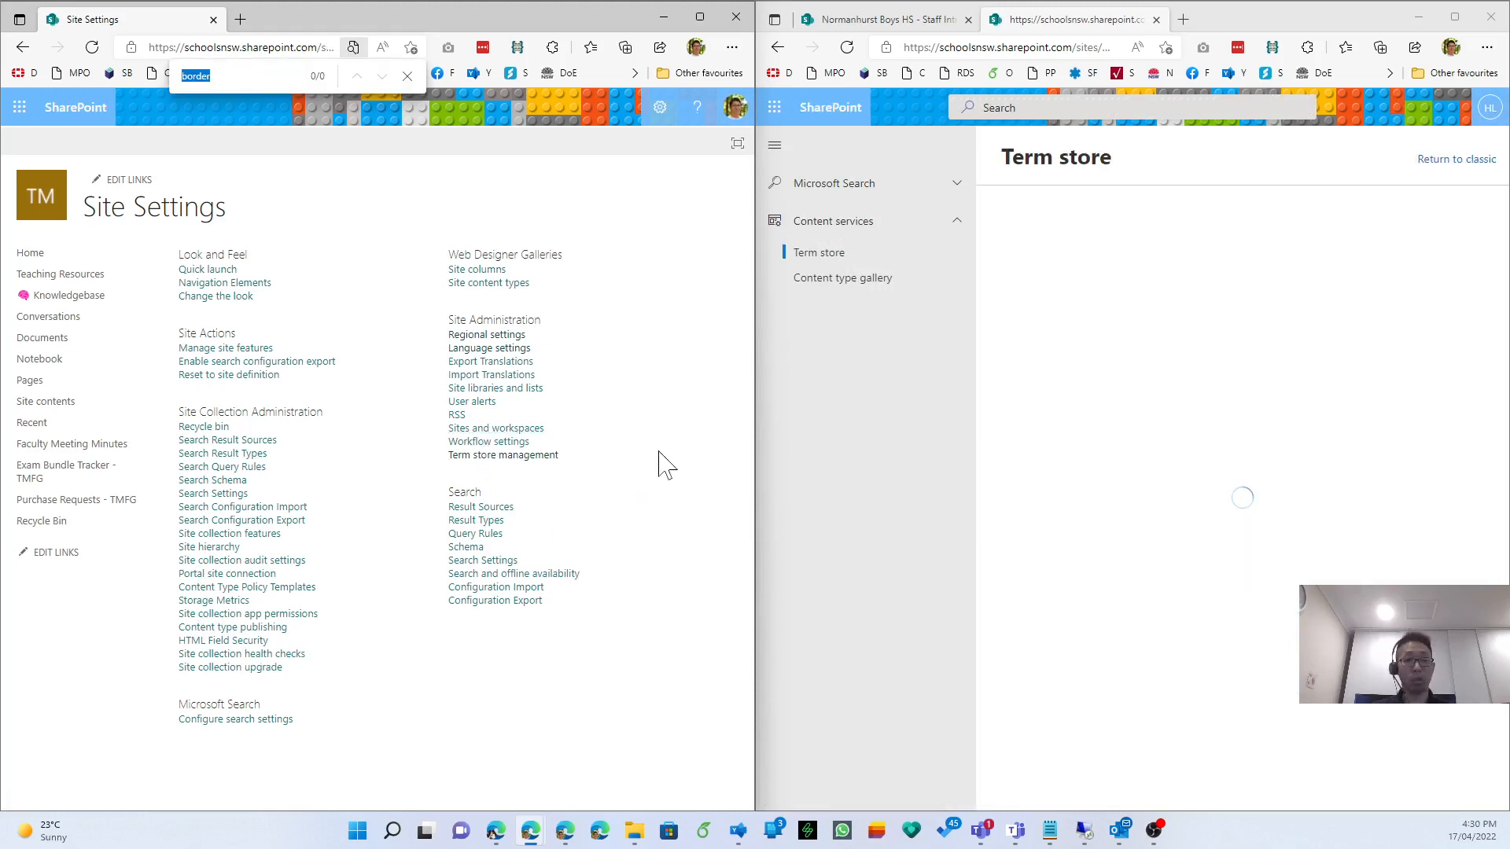
text(term)
click(541, 458)
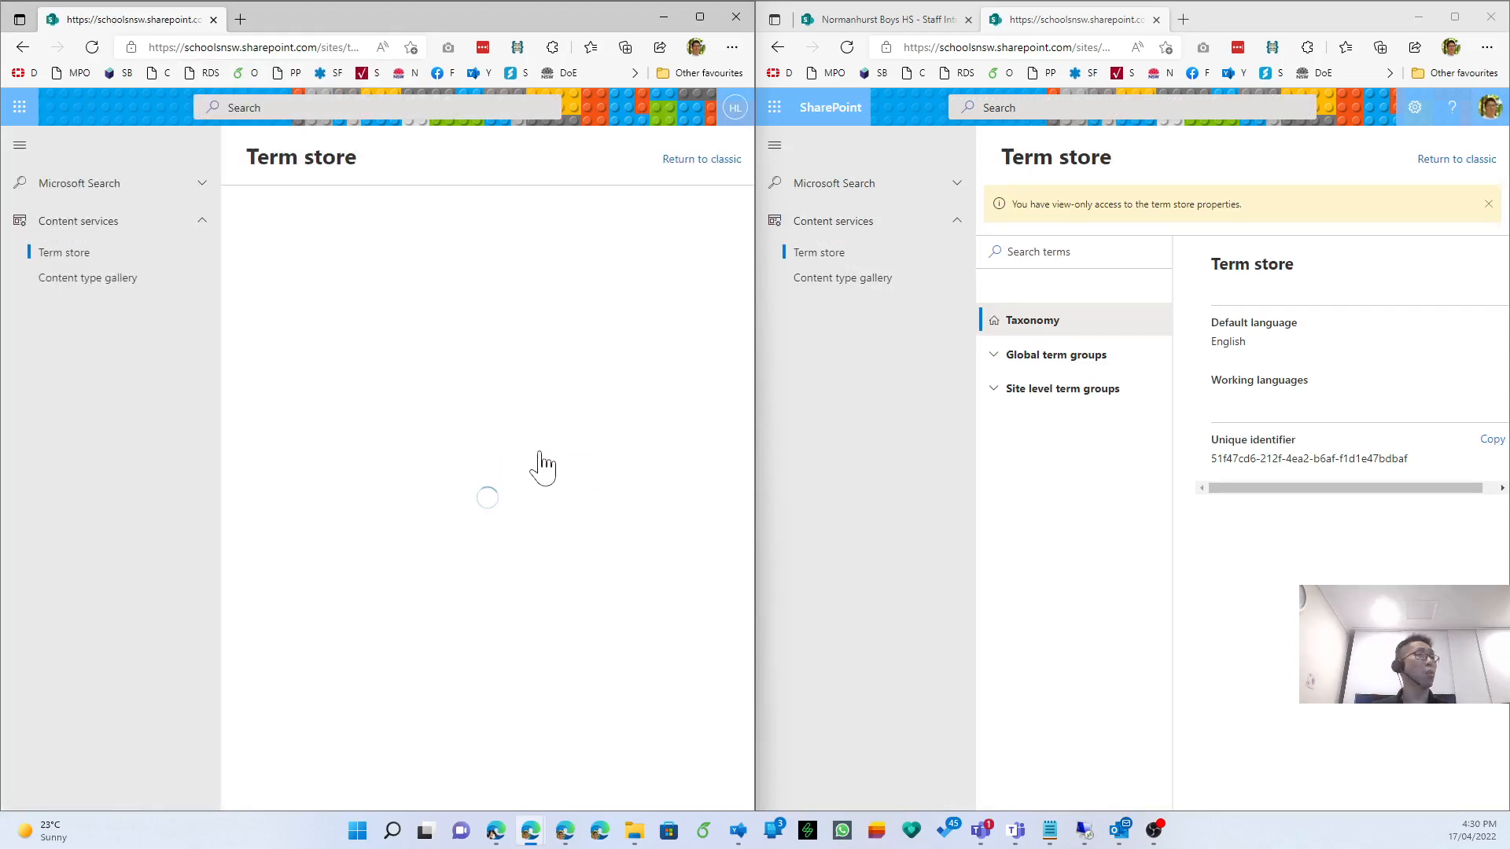
Maximize the Staff Intranet term store window and expand its site collection group under the site level term groups.
drag(1315, 16, 970, 9)
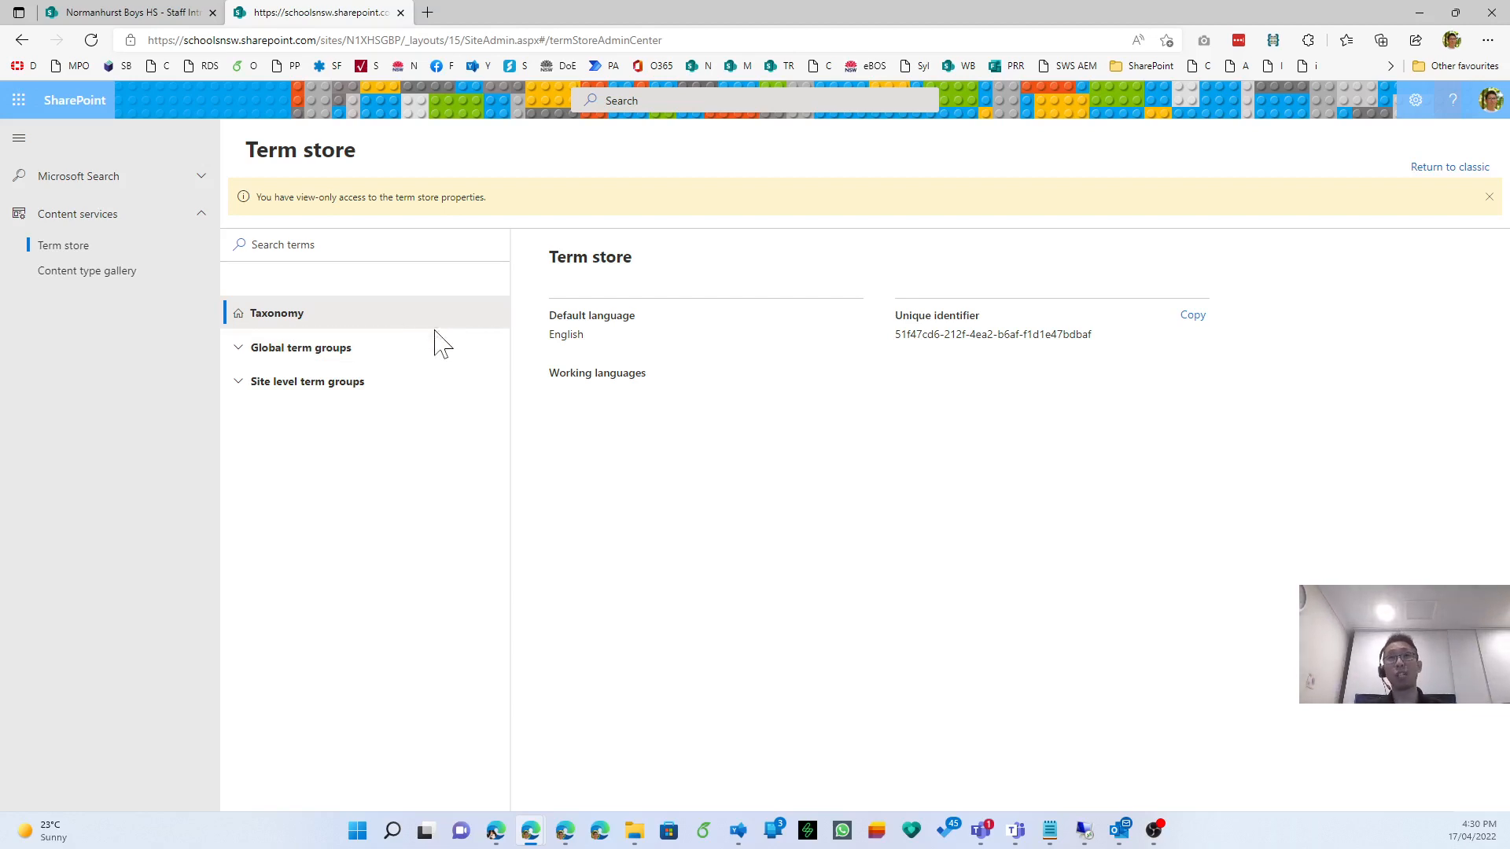
click(242, 389)
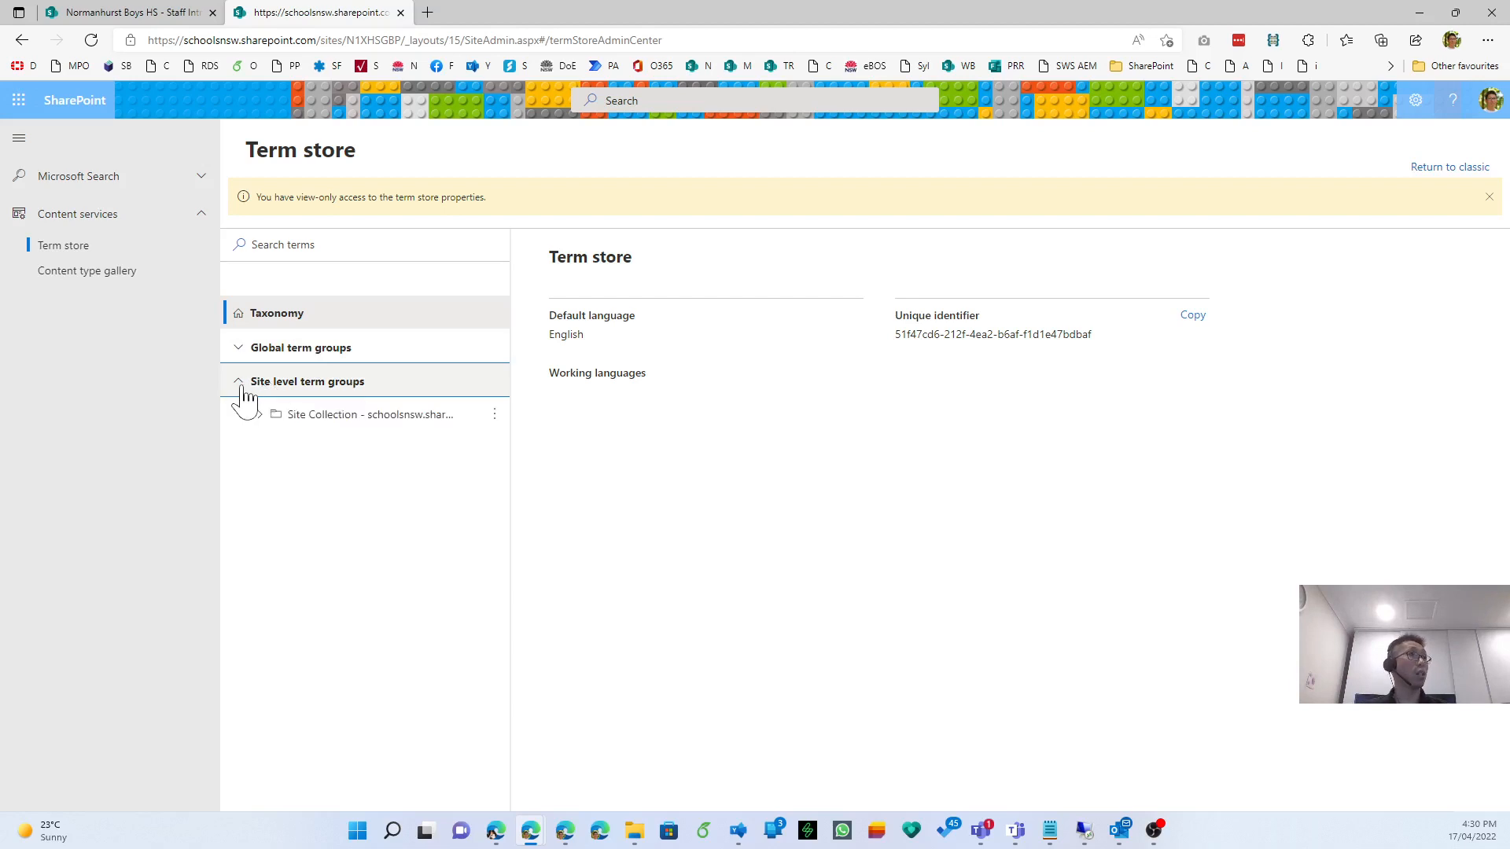
click(265, 414)
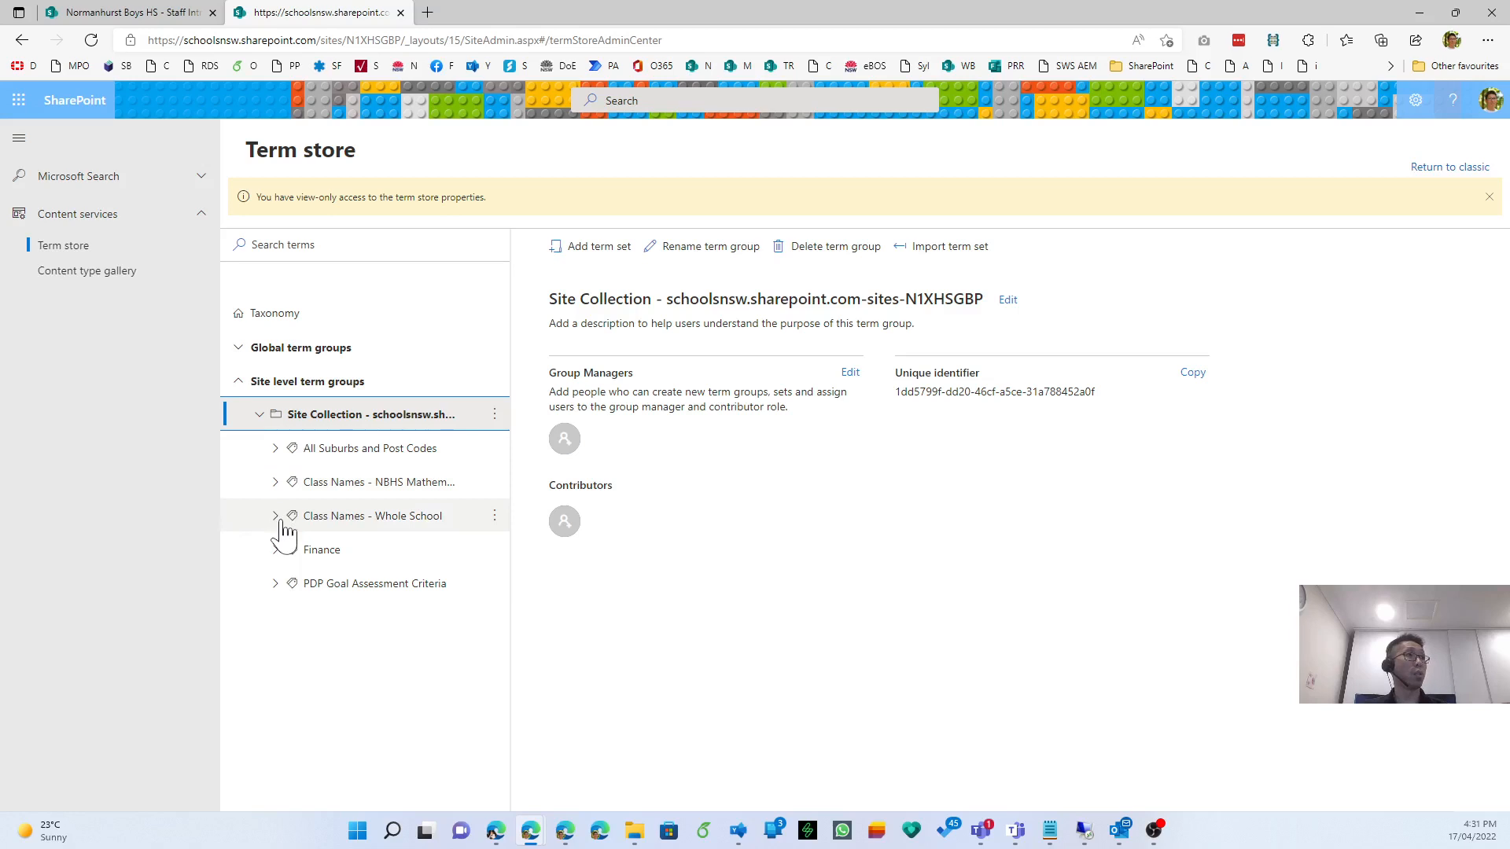
Examine the class terms under Years 7, 8, 9, 11 and 12 in the Class Names - NBHS Mathematics term set.
click(286, 480)
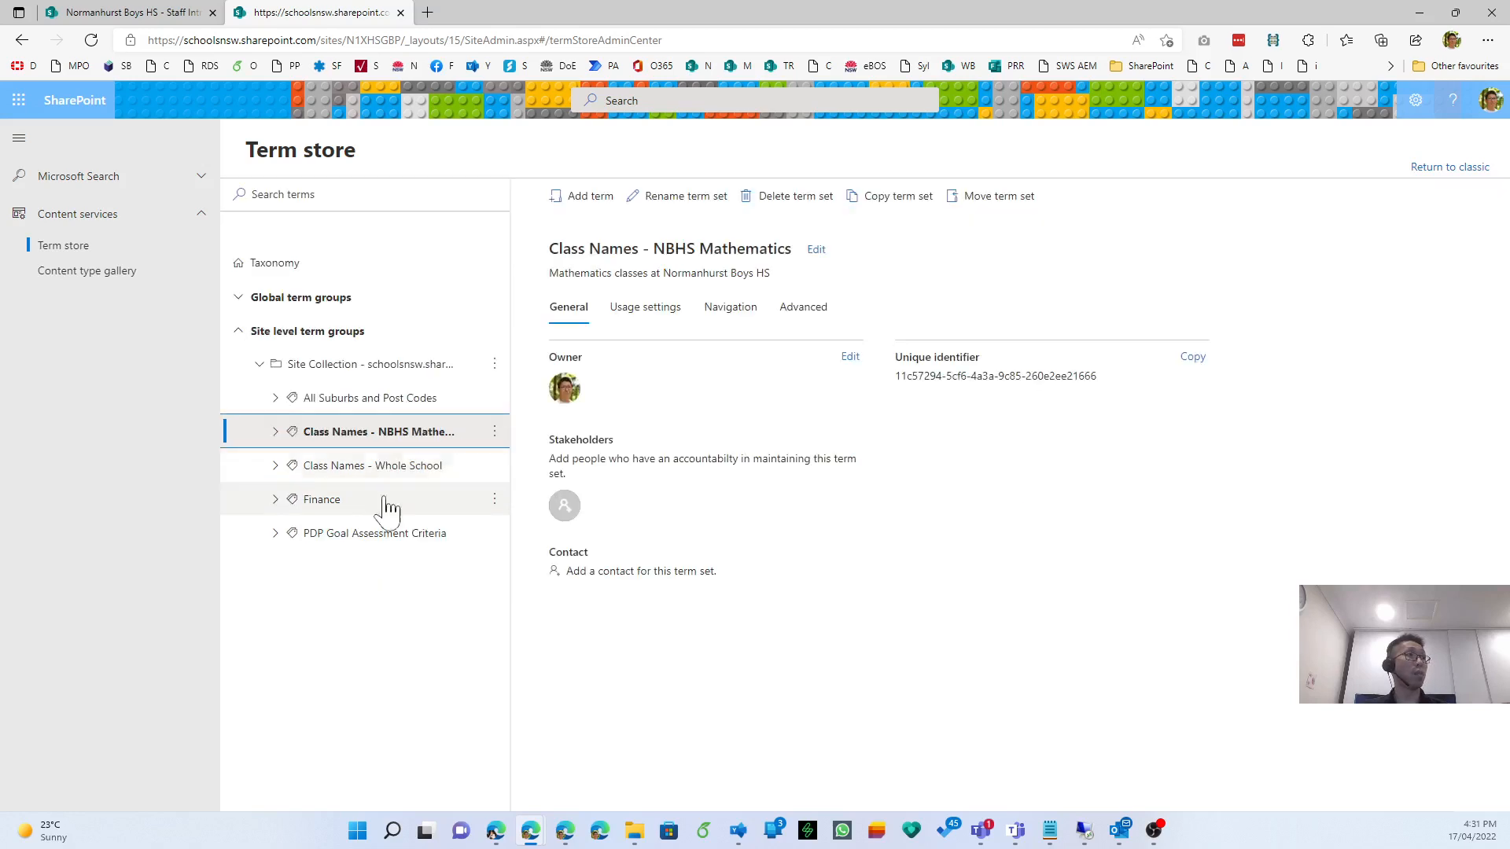
click(276, 433)
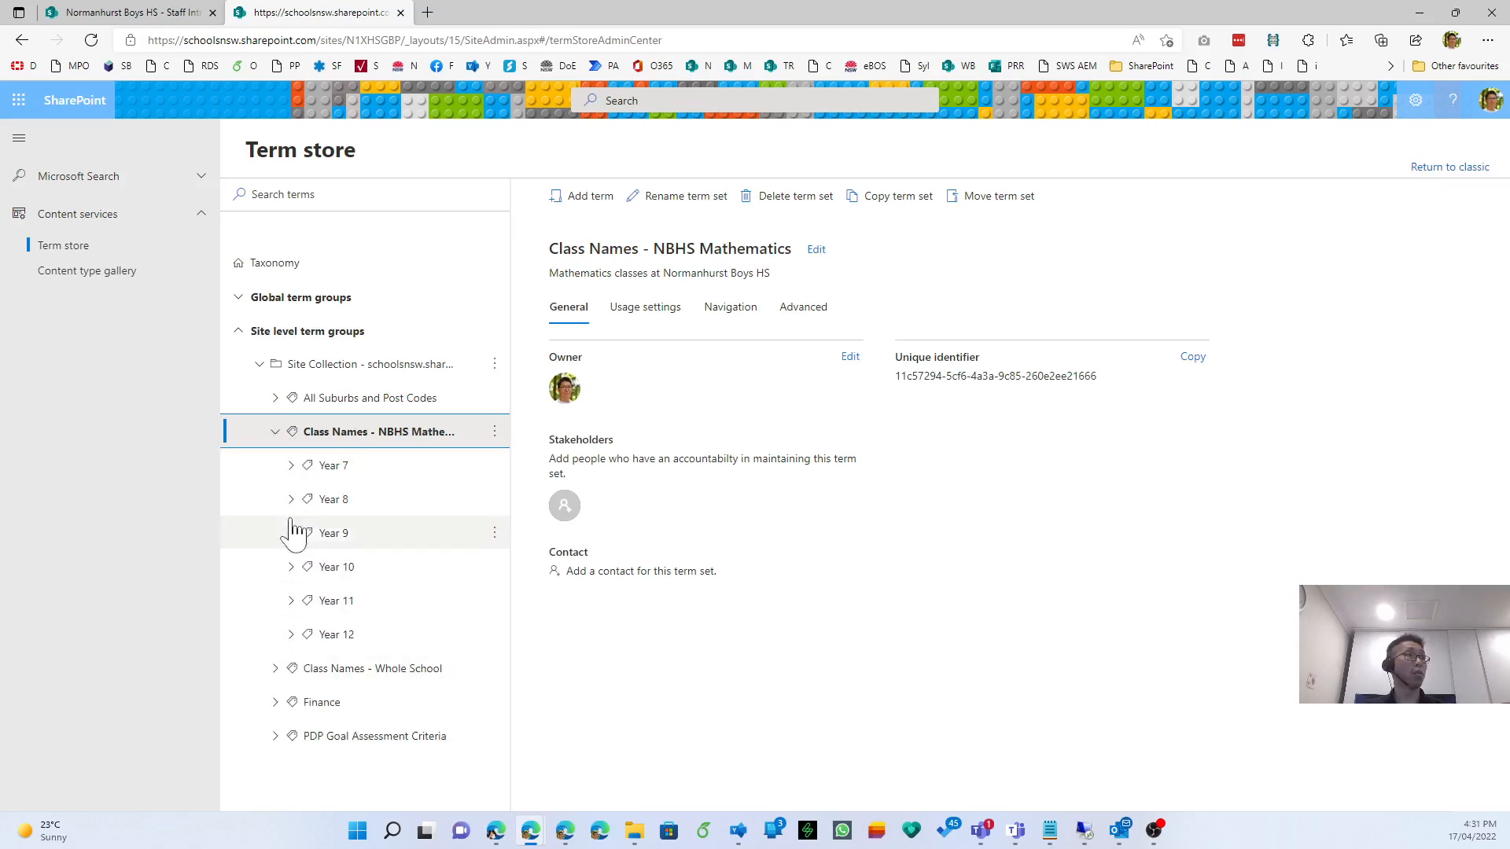
click(292, 466)
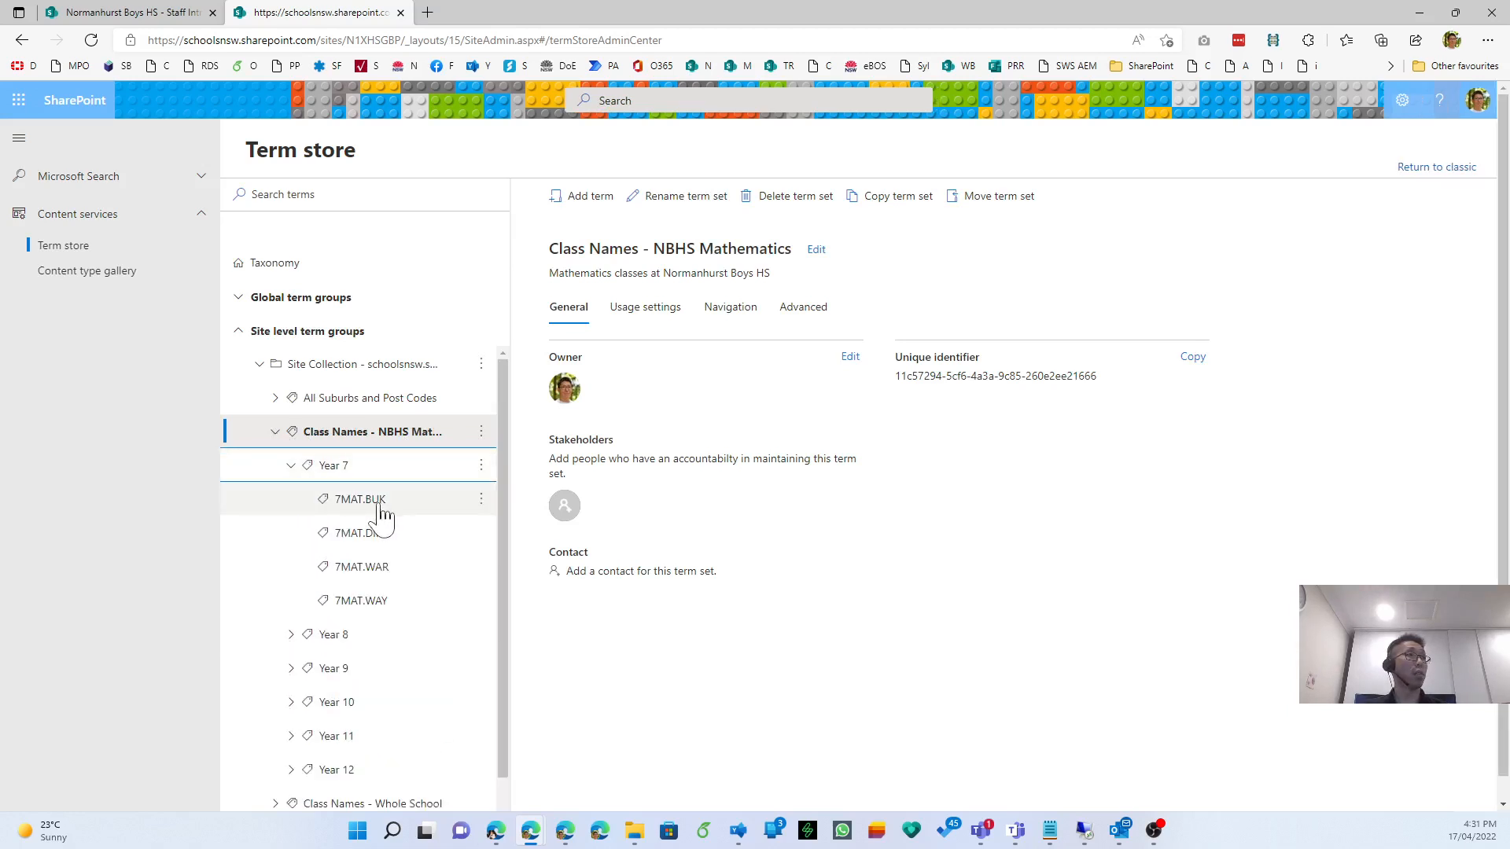
click(291, 635)
scroll(299, 633, down, 3)
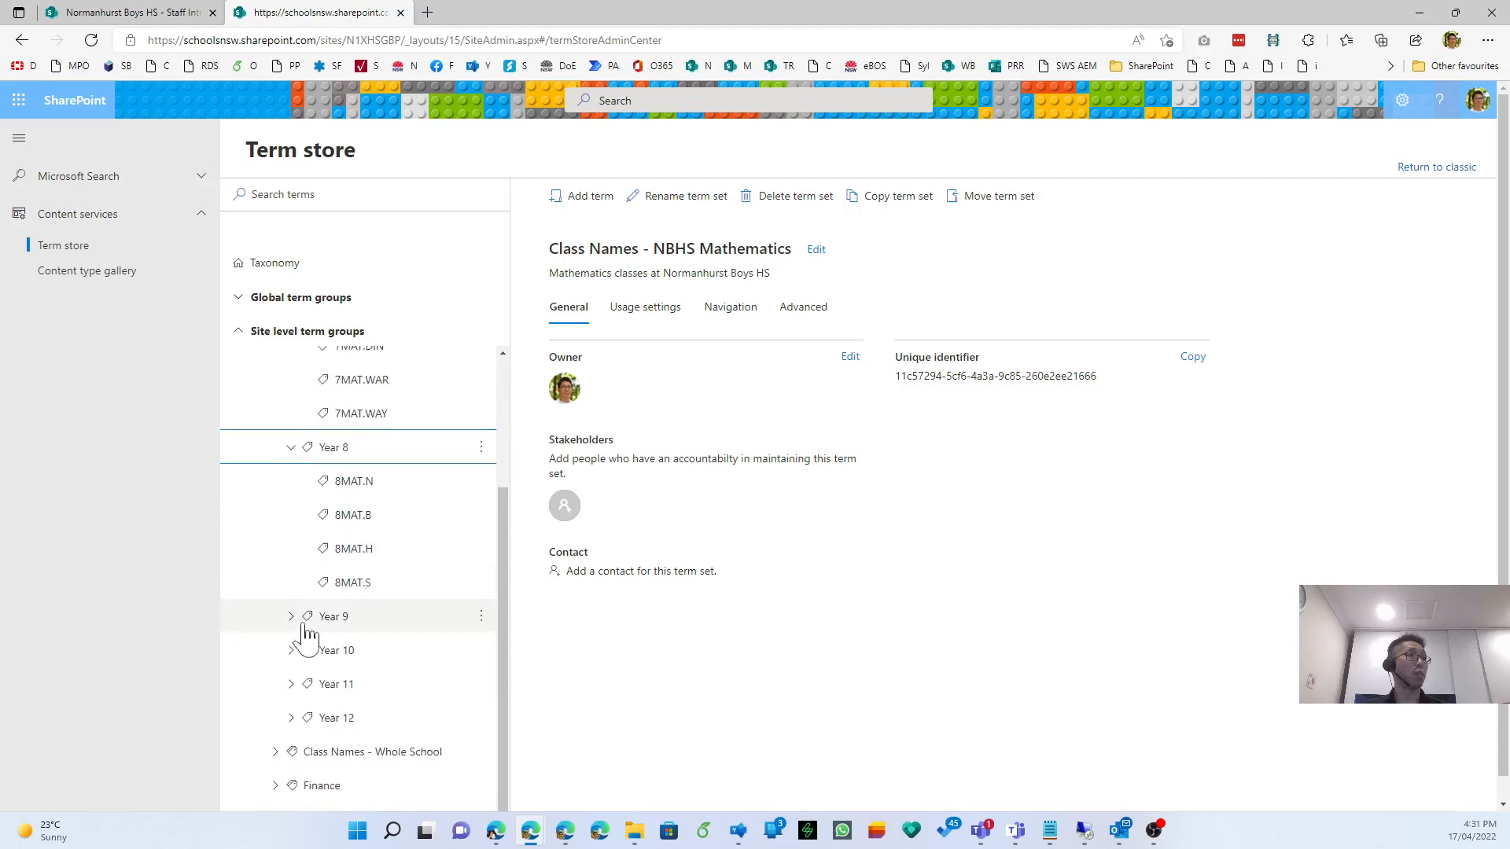
click(291, 631)
scroll(291, 641, down, 2)
click(291, 684)
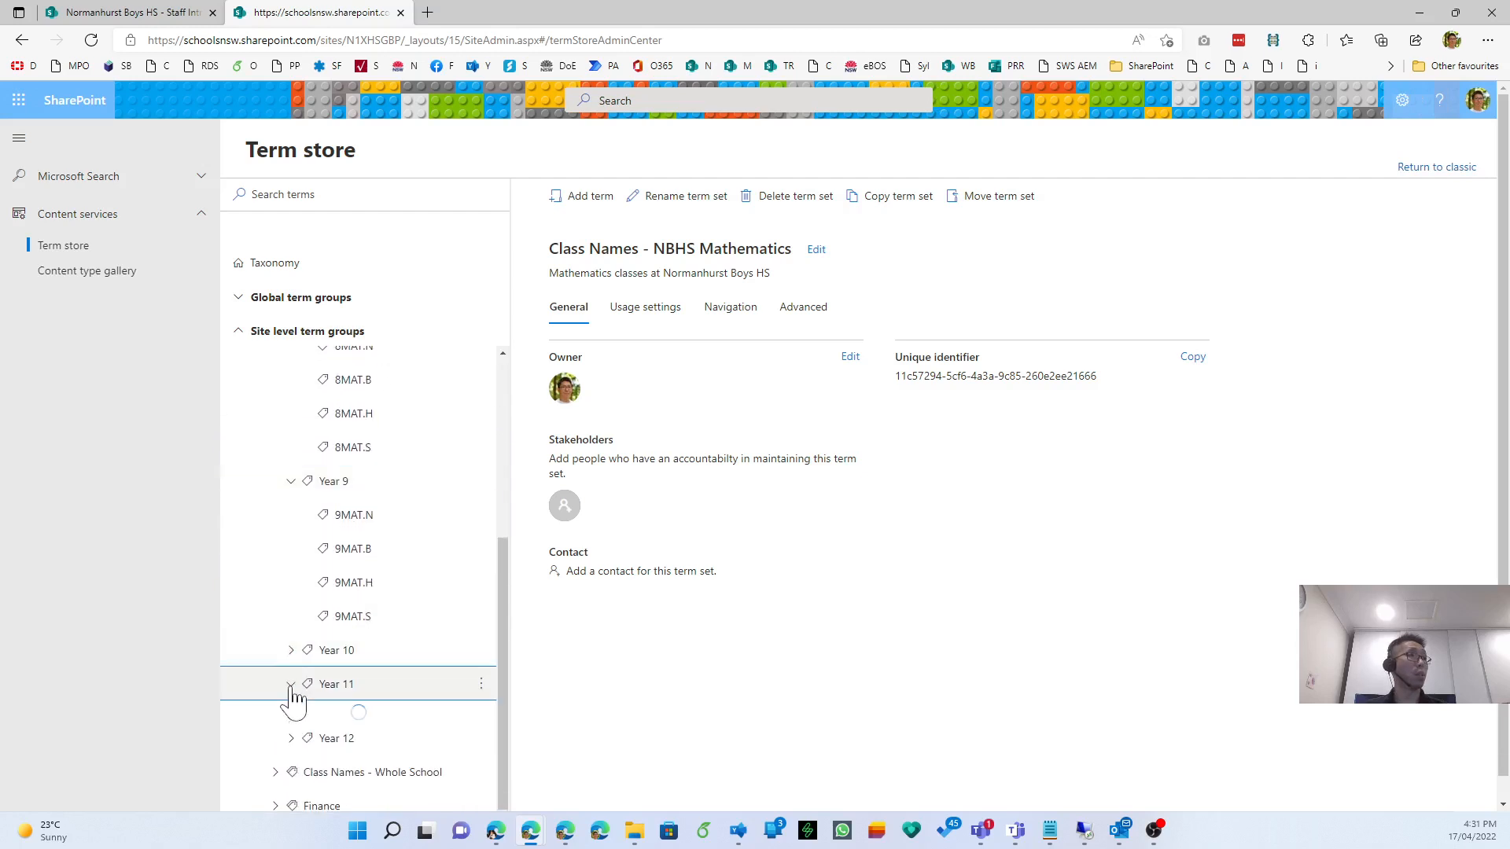
scroll(363, 609, down, 3)
scroll(370, 523, down, 2)
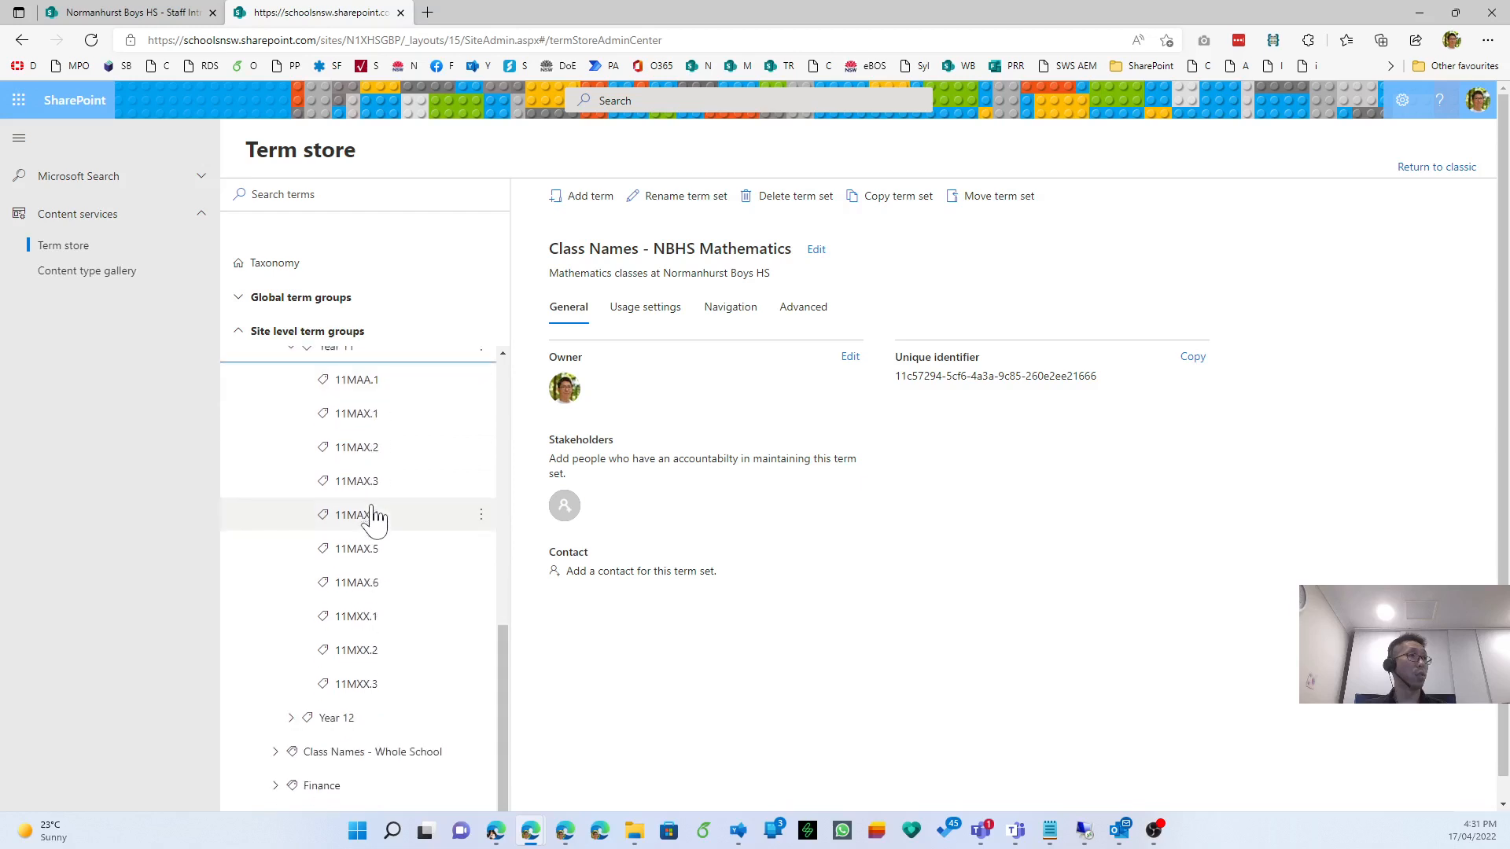
click(291, 717)
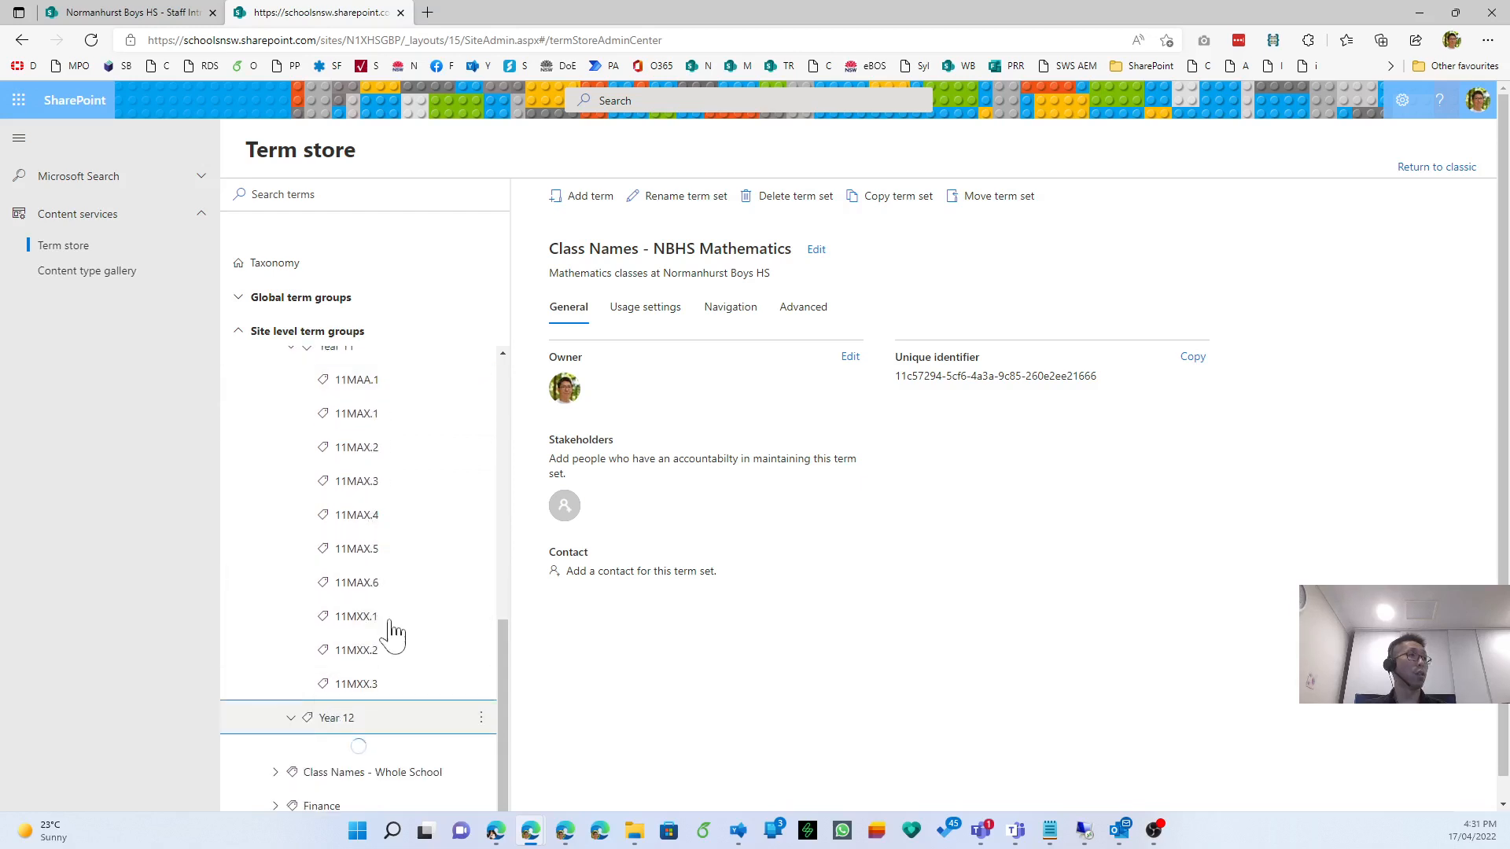
scroll(394, 623, down, 5)
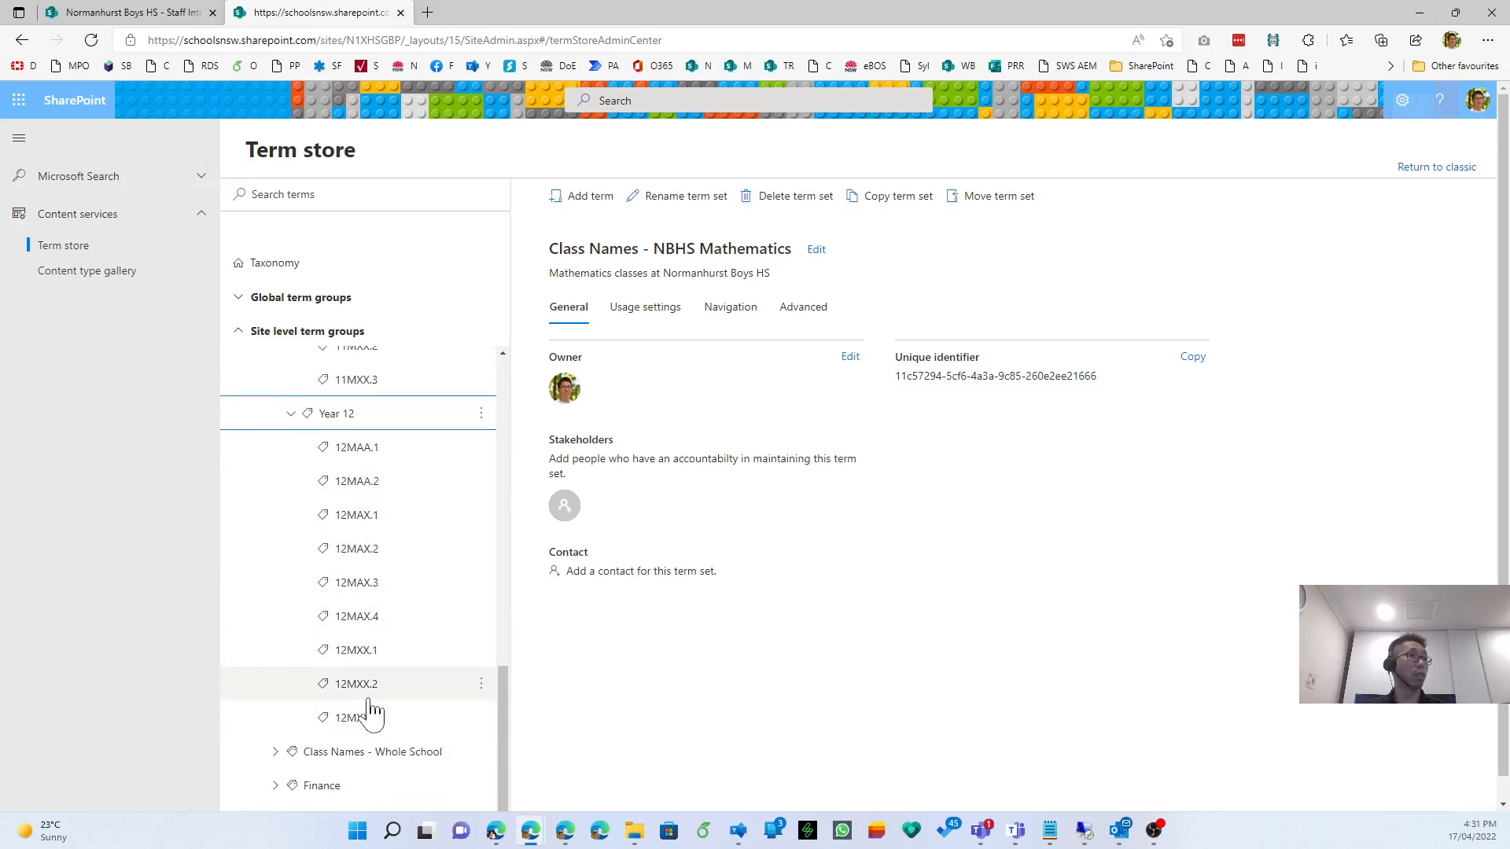
Examine the Cost Centre terms in the Finance term set, widening the term tree to fit their full names.
click(278, 787)
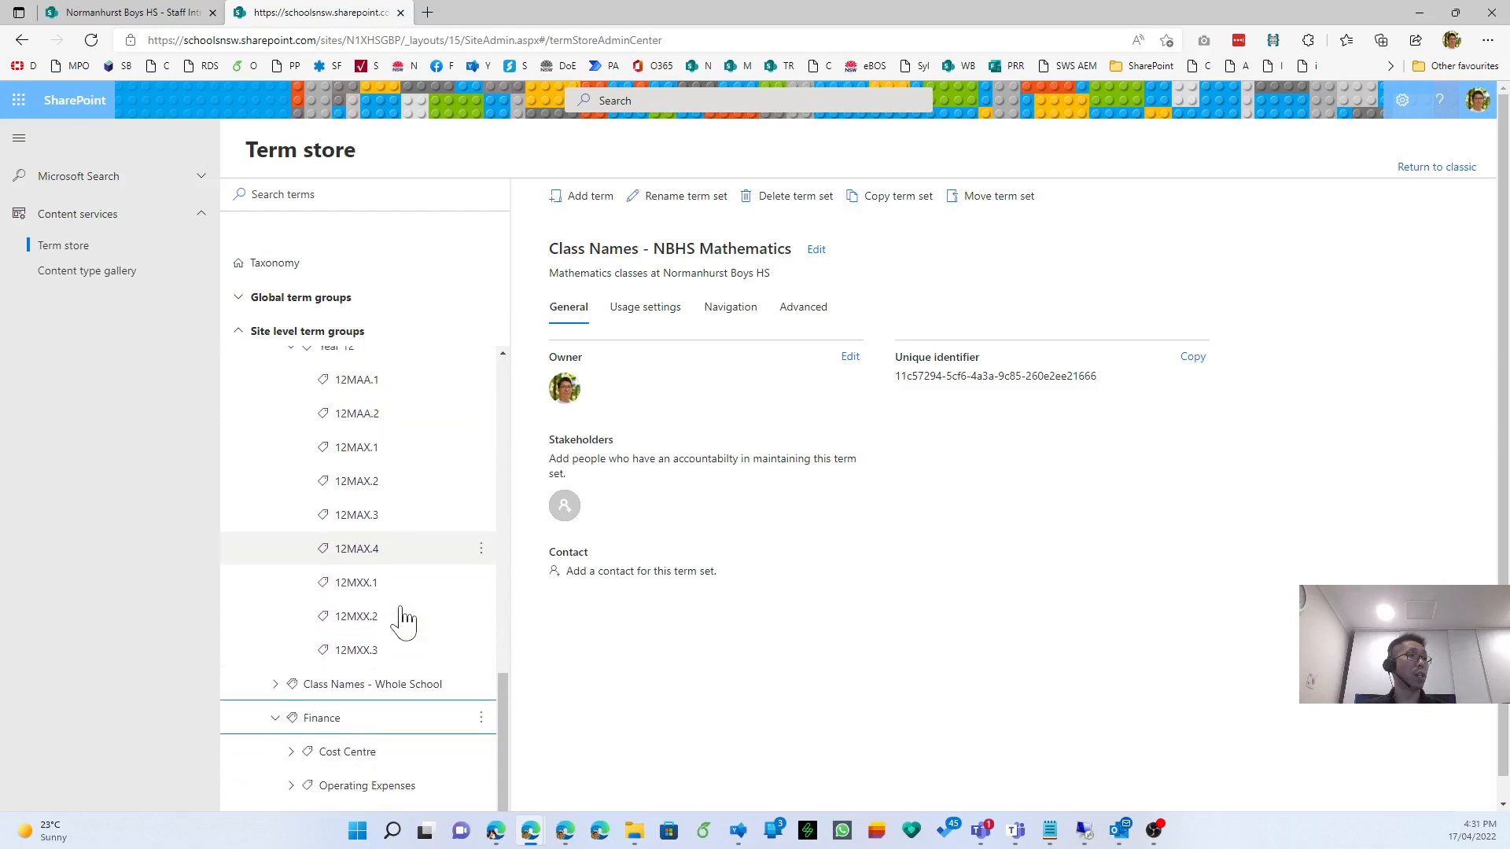
click(291, 754)
scroll(377, 598, down, 5)
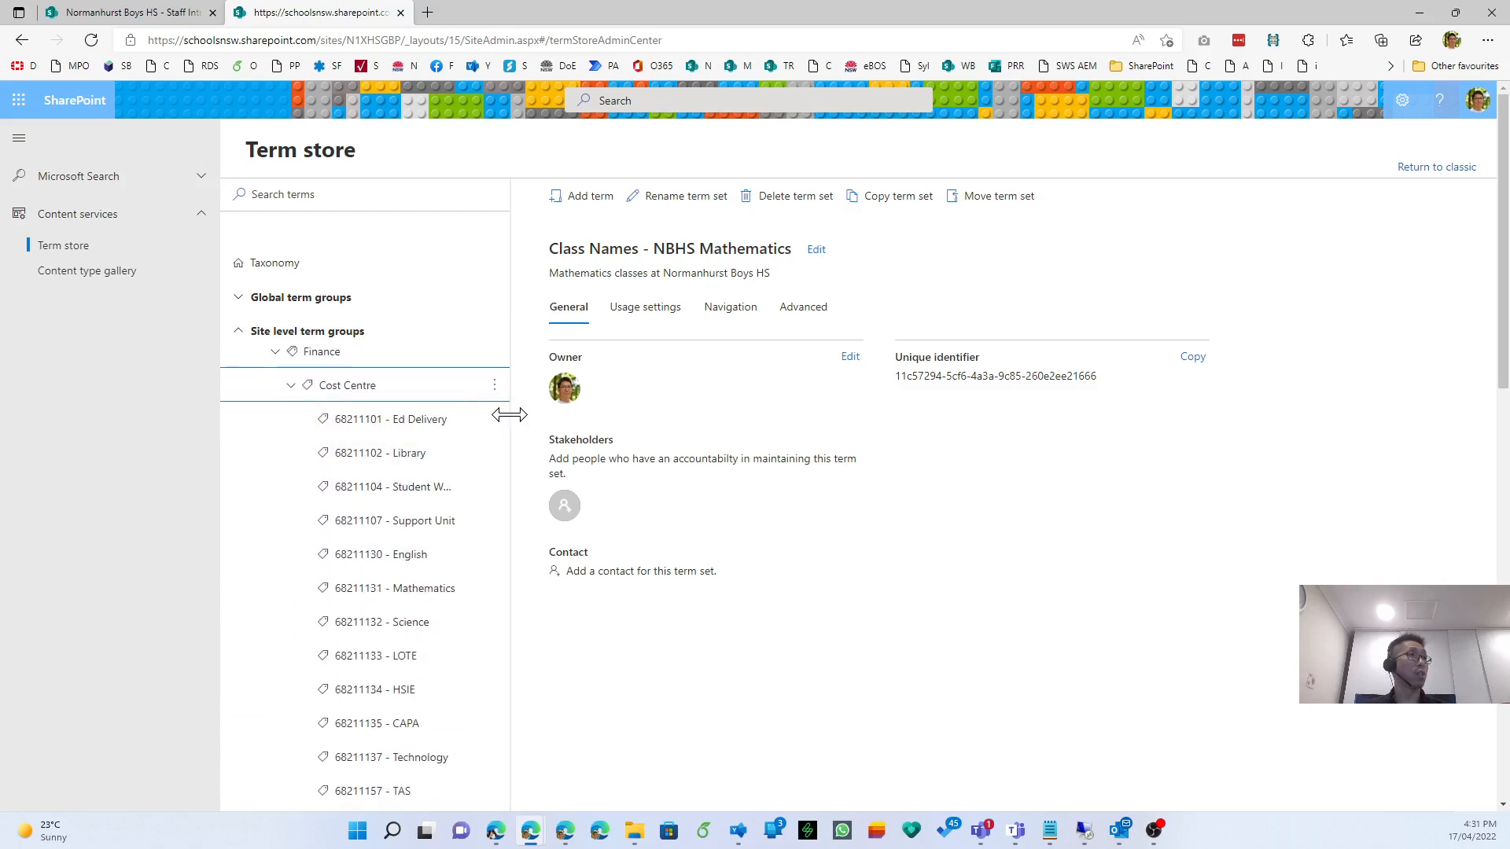
drag(510, 415, 594, 415)
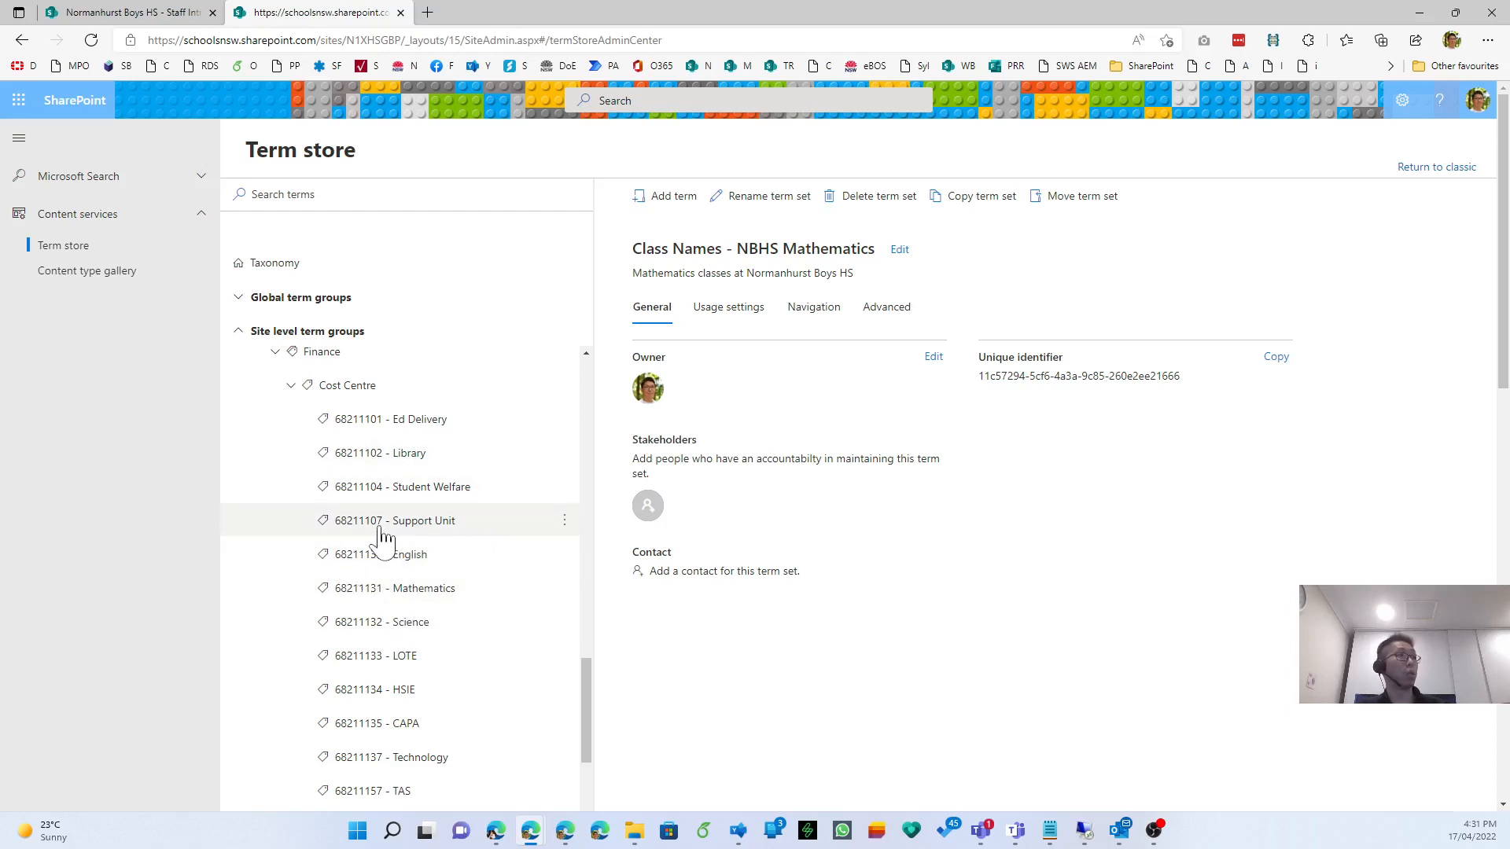
scroll(369, 535, down, 3)
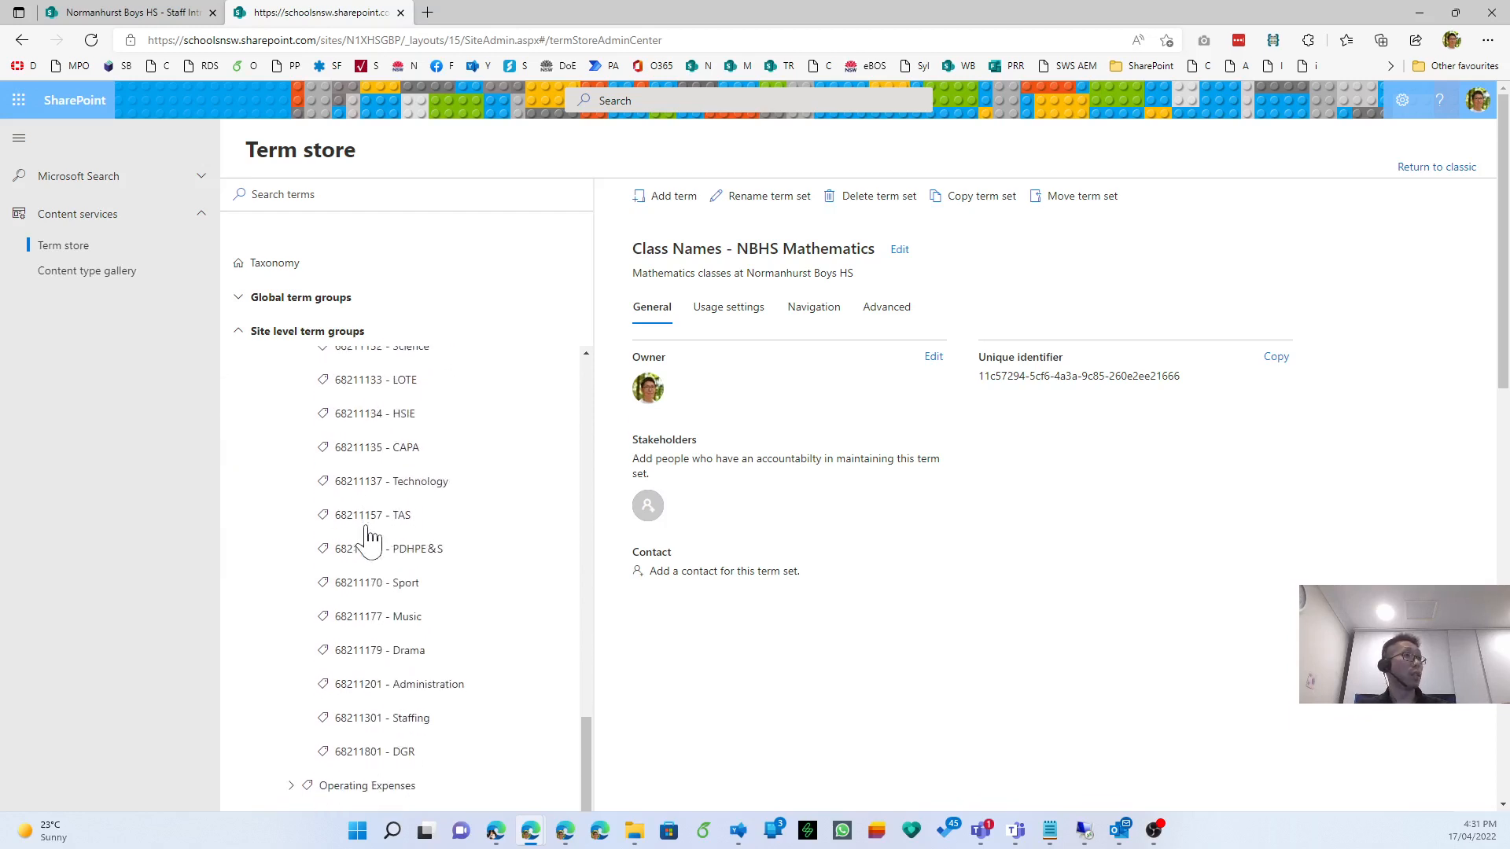
Examine the Operating Expenses subterms for contractors, Insurance, Computer Maintenance, and Teaching and Learning in the Finance term set.
click(289, 786)
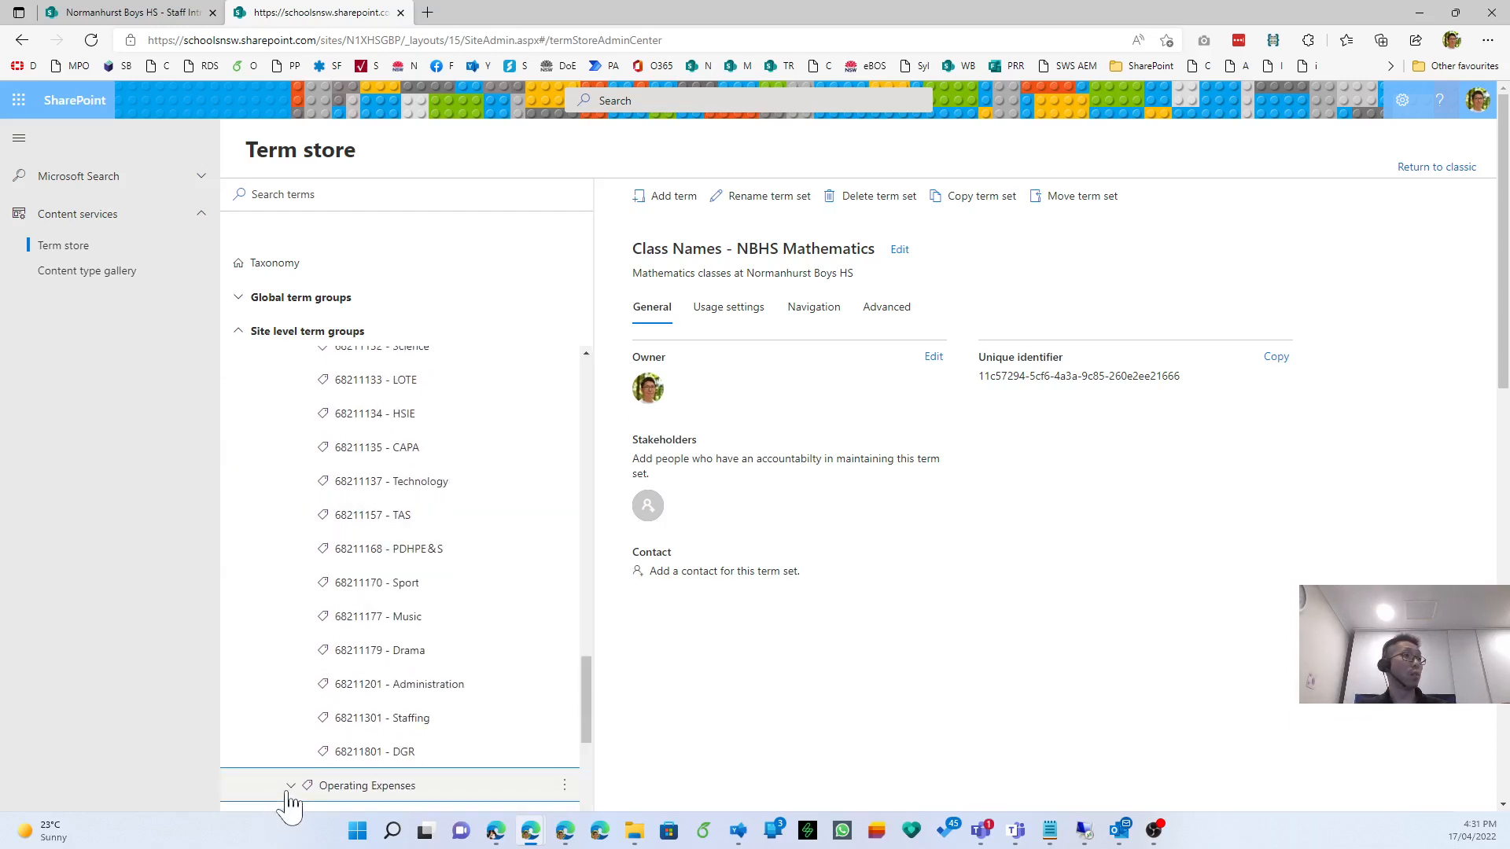
scroll(369, 708, down, 3)
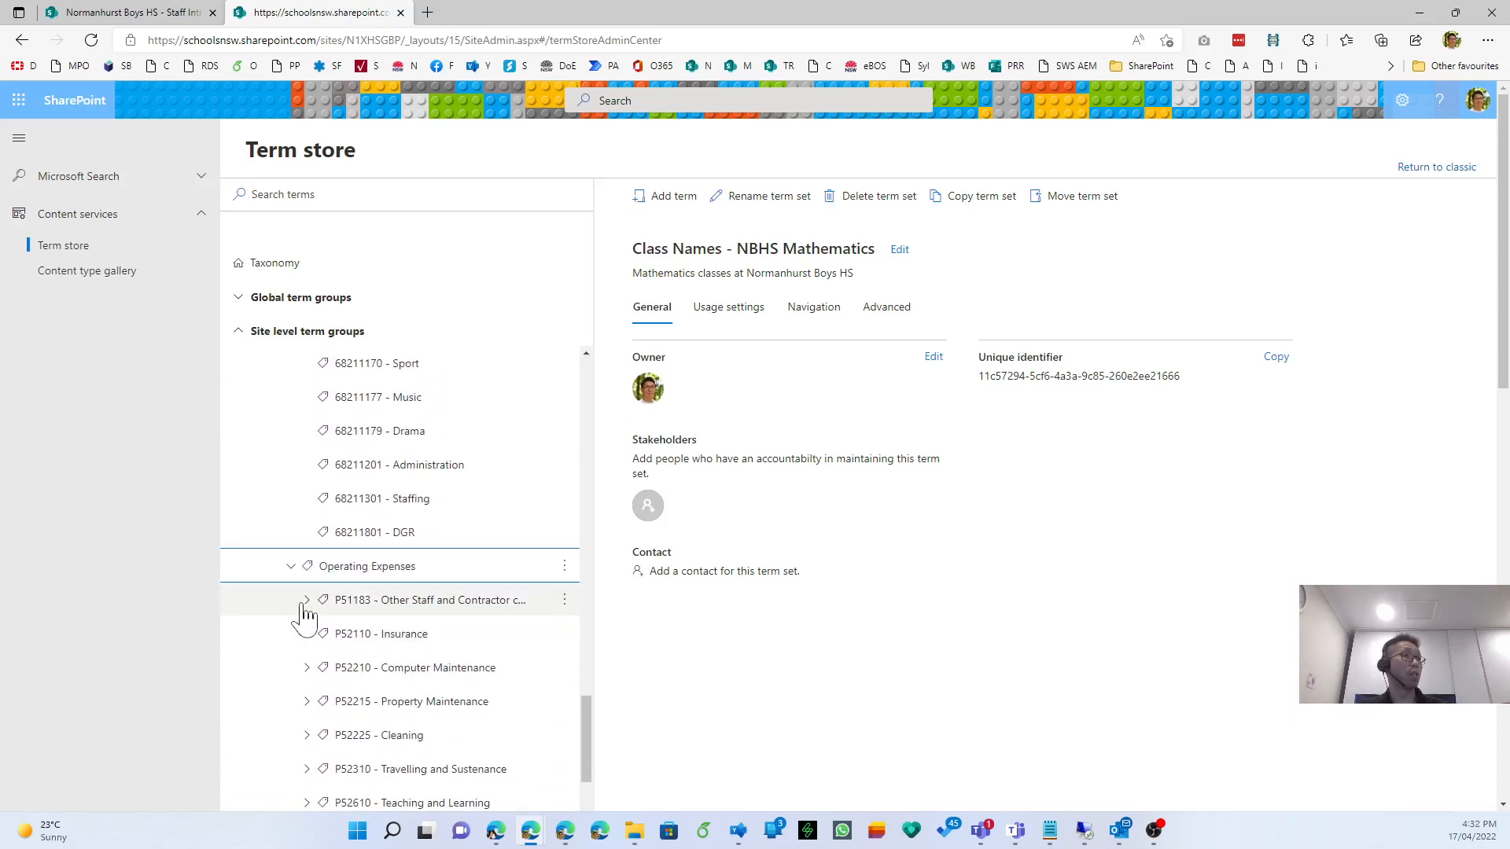
click(307, 601)
scroll(311, 606, down, 3)
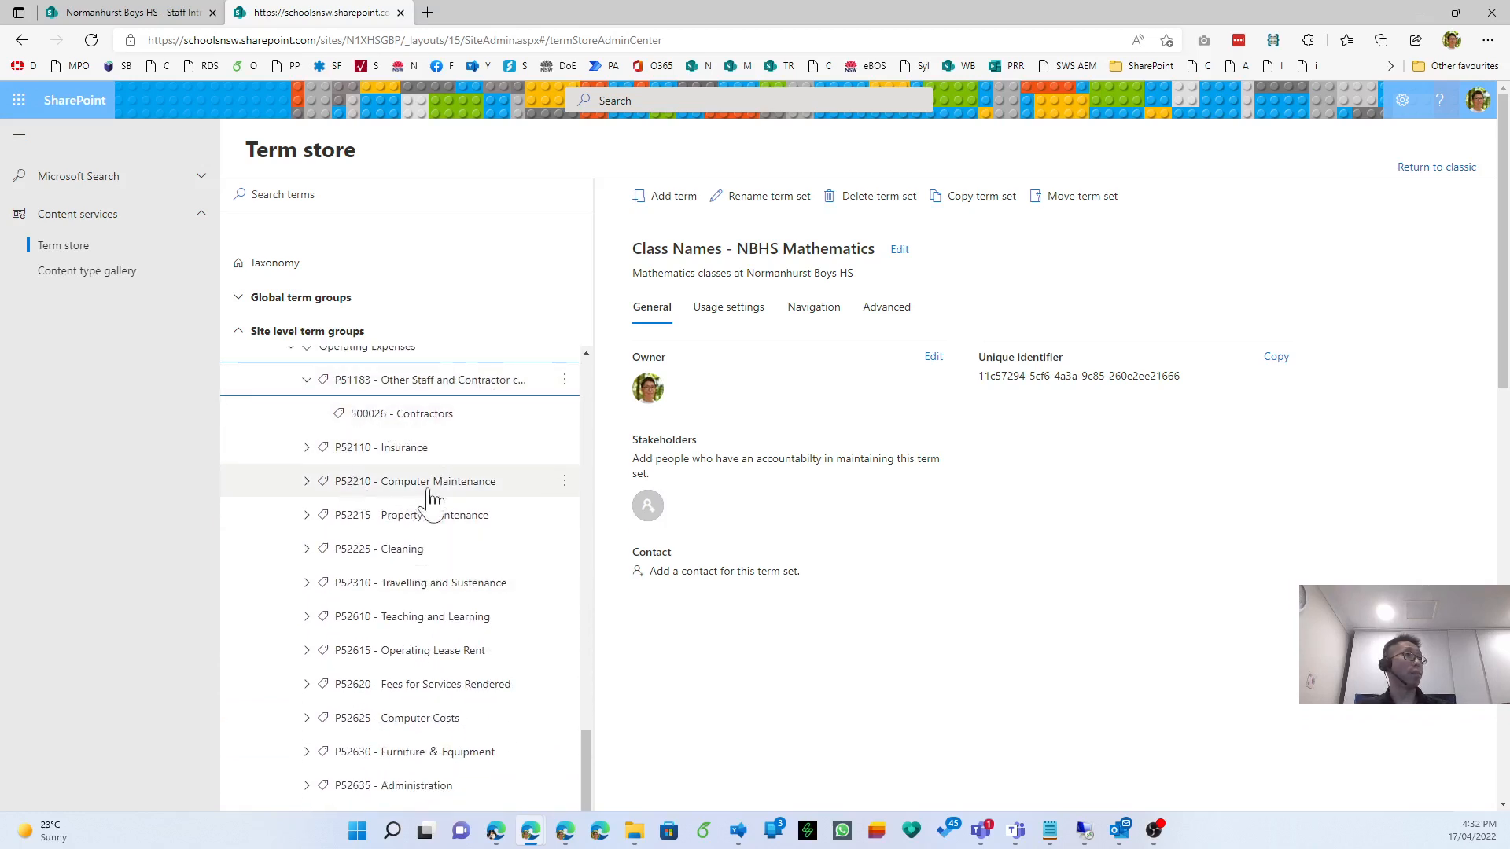
click(305, 449)
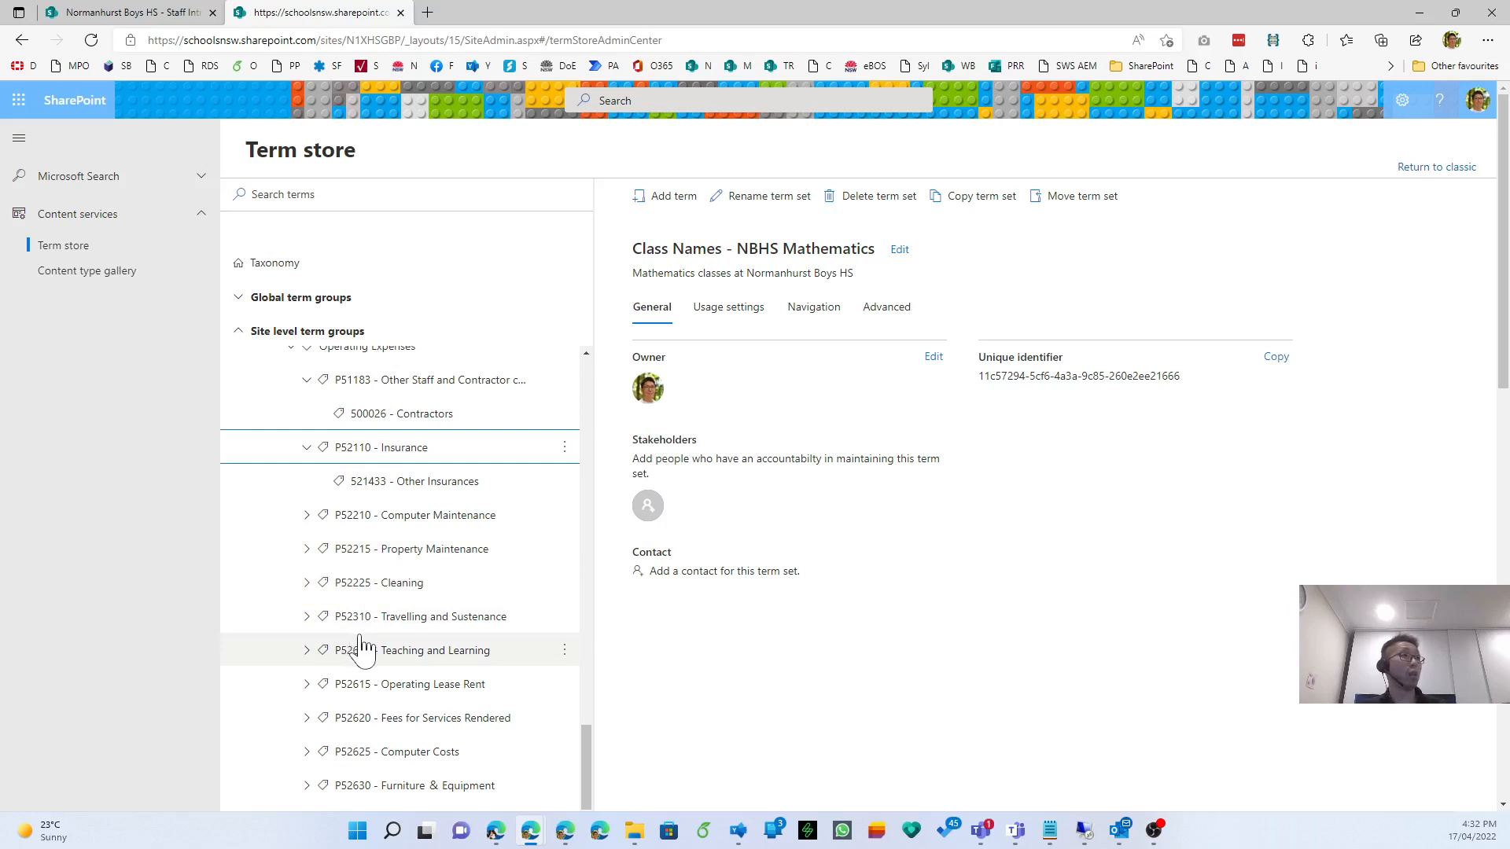
click(308, 516)
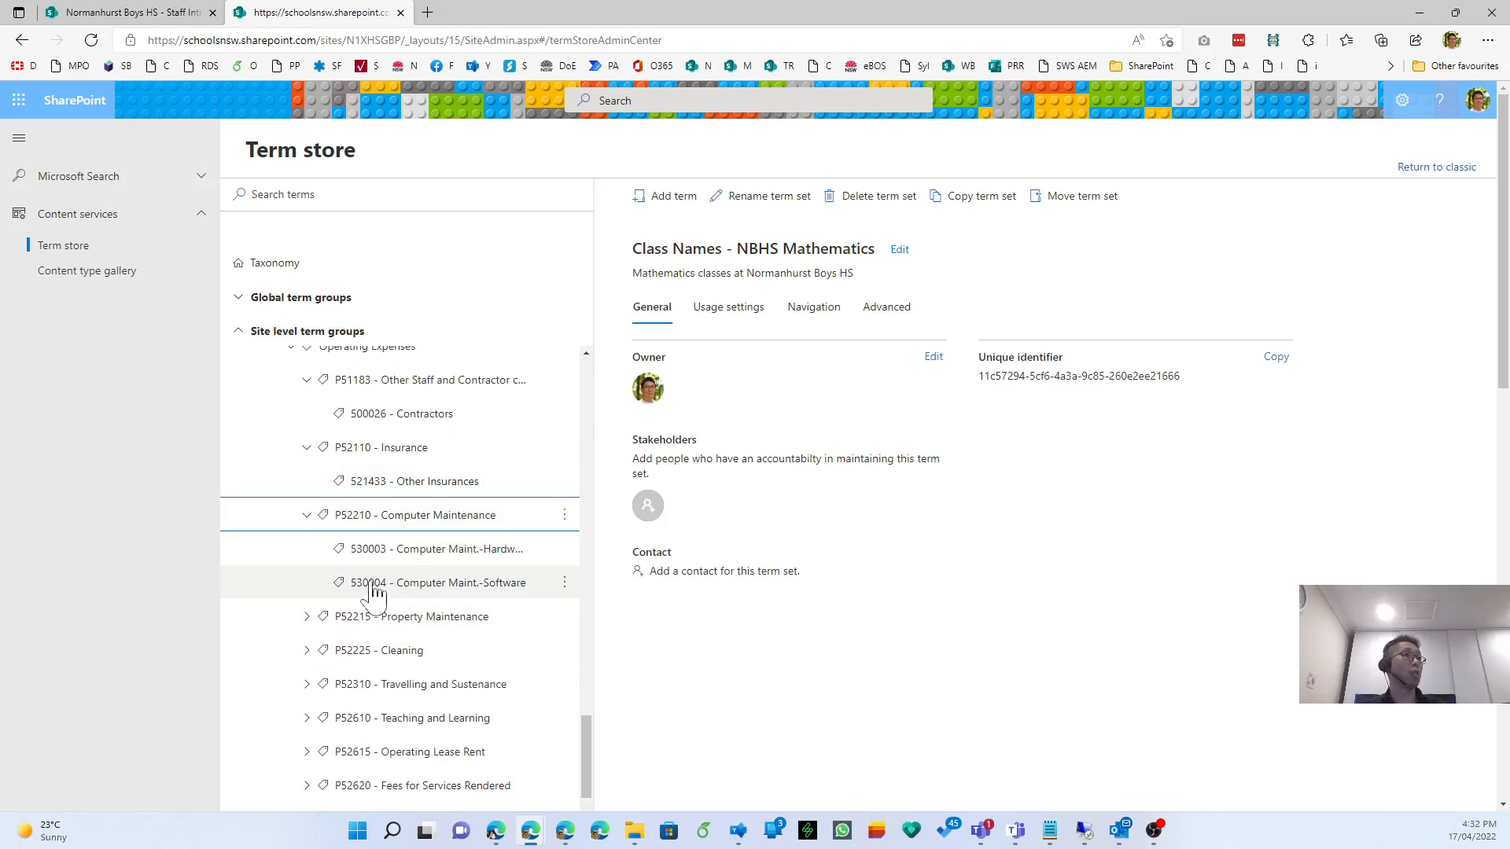
scroll(322, 597, down, 2)
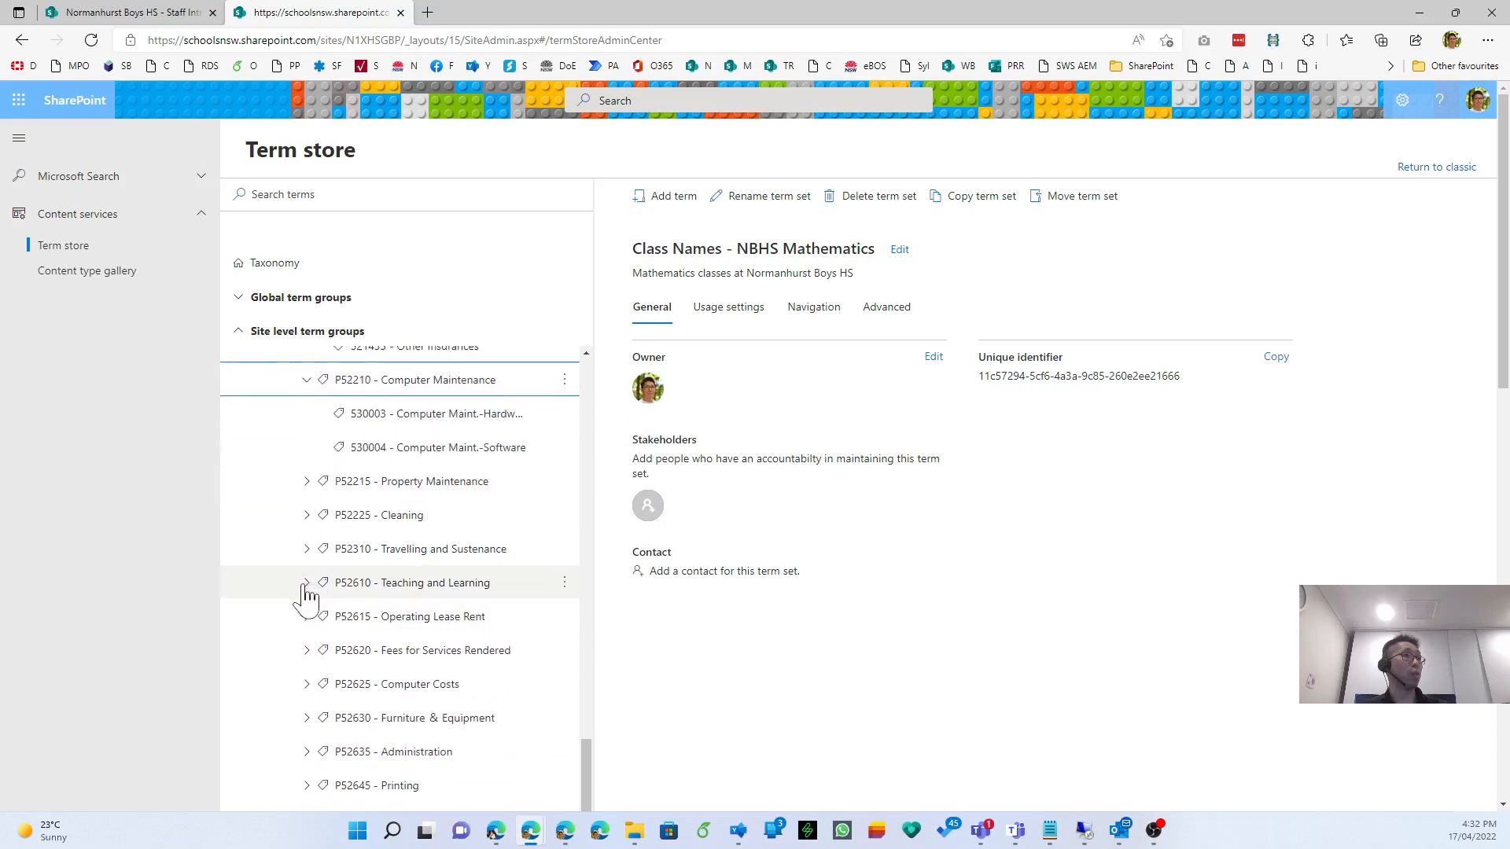
click(306, 585)
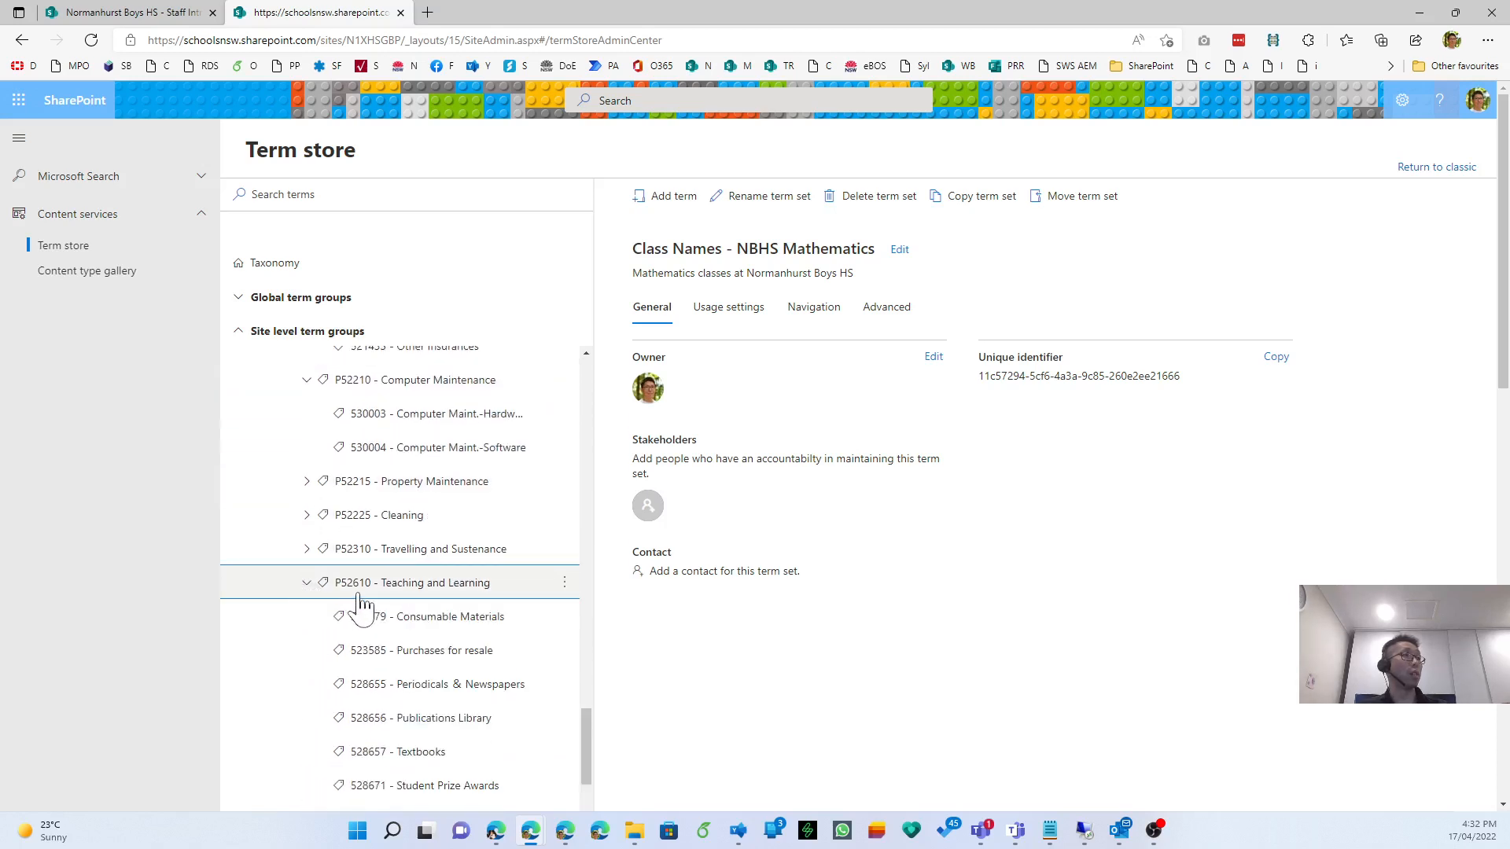
Open the Maths Textbooks - Cambridge Year 12 Ext 2 purchase request in the Staff Intranet list and bring up its General Ledger Code term picker.
scroll(370, 617, down, 2)
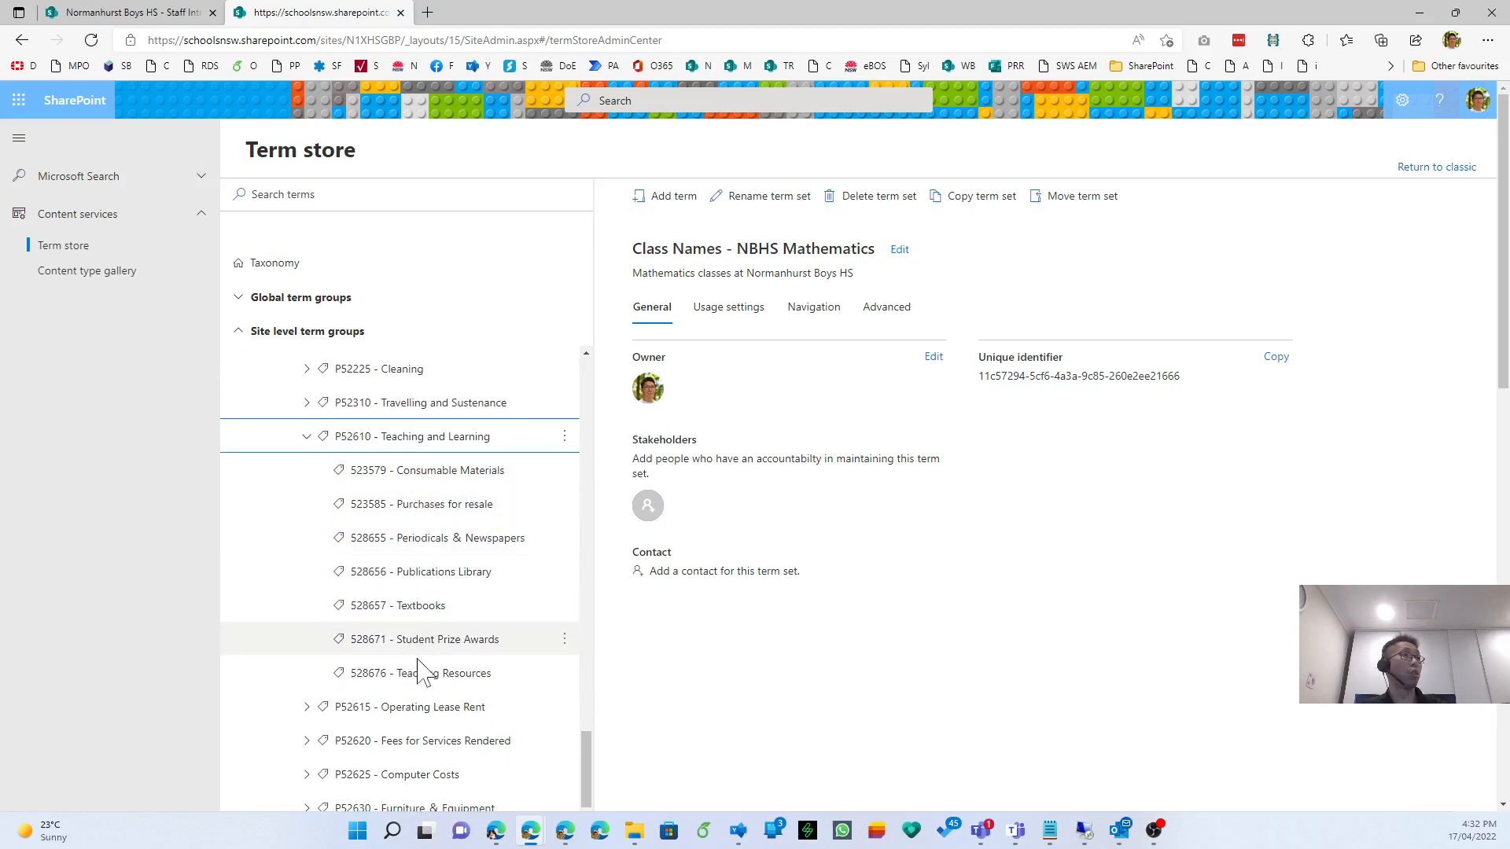
click(162, 11)
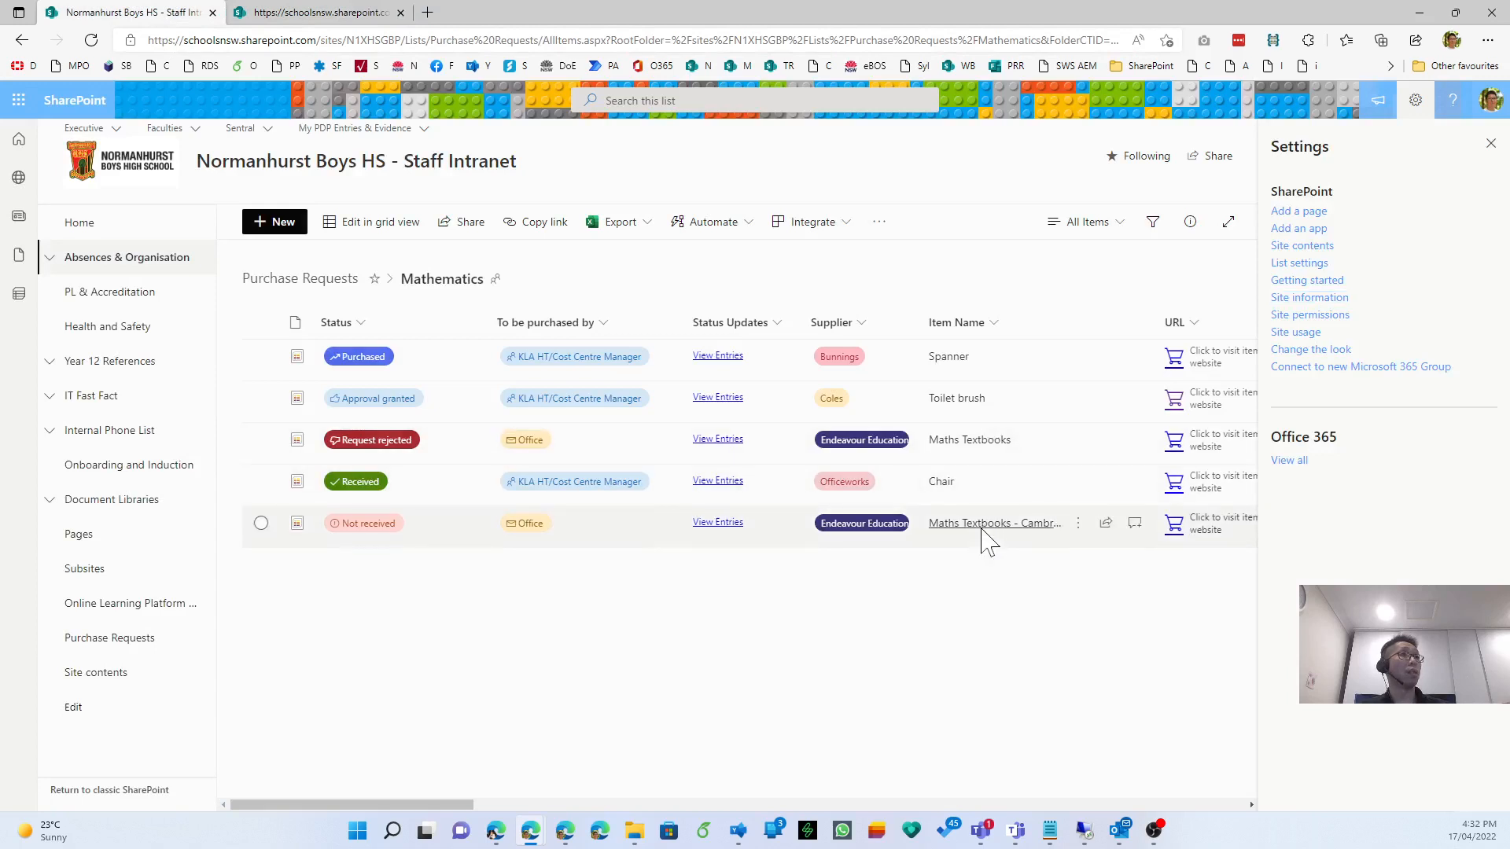
click(979, 538)
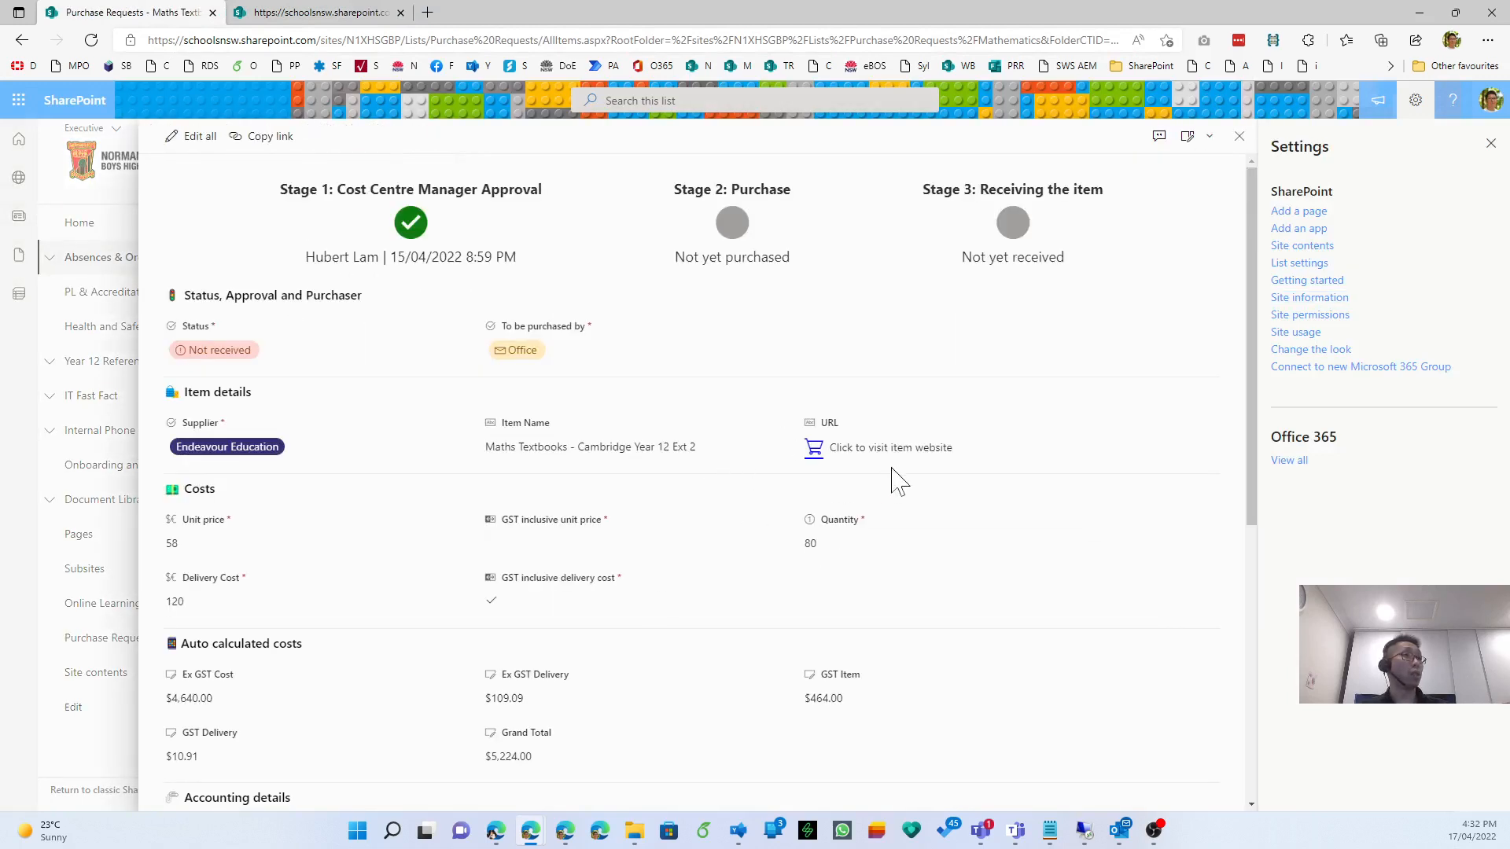
scroll(414, 491, down, 5)
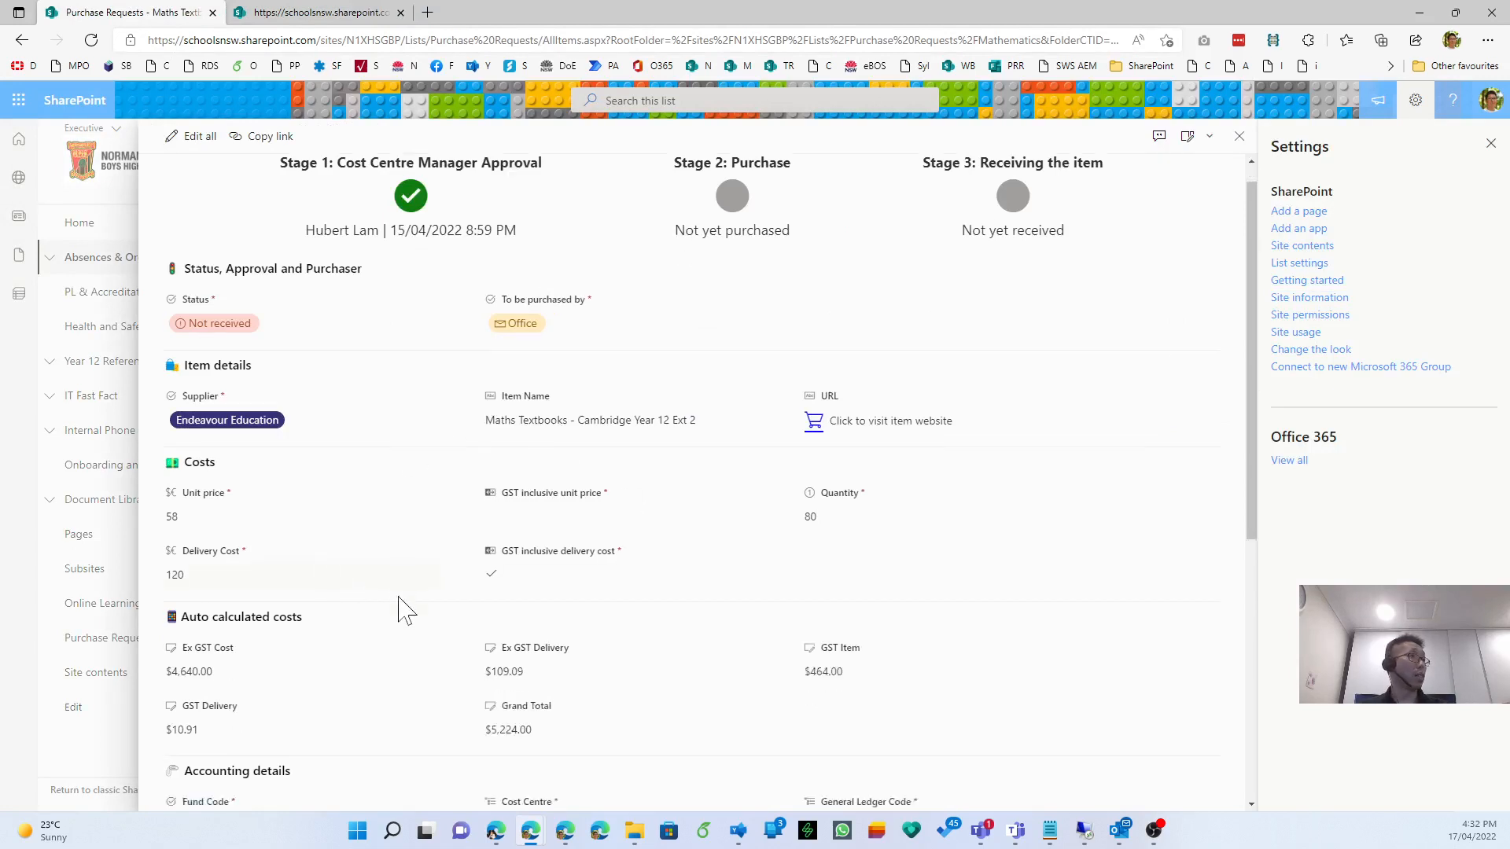
click(863, 461)
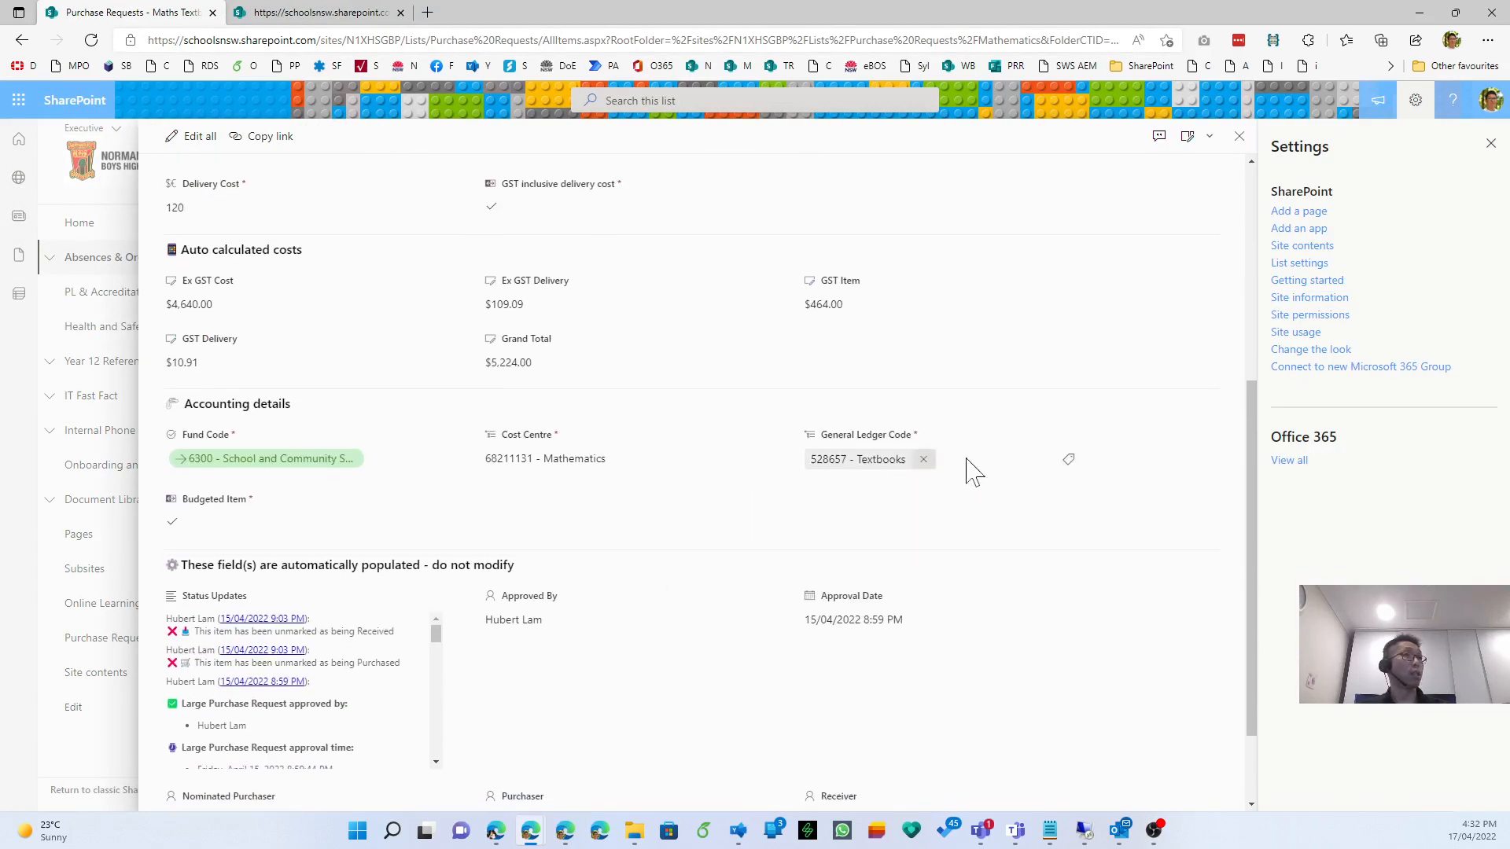
click(1070, 461)
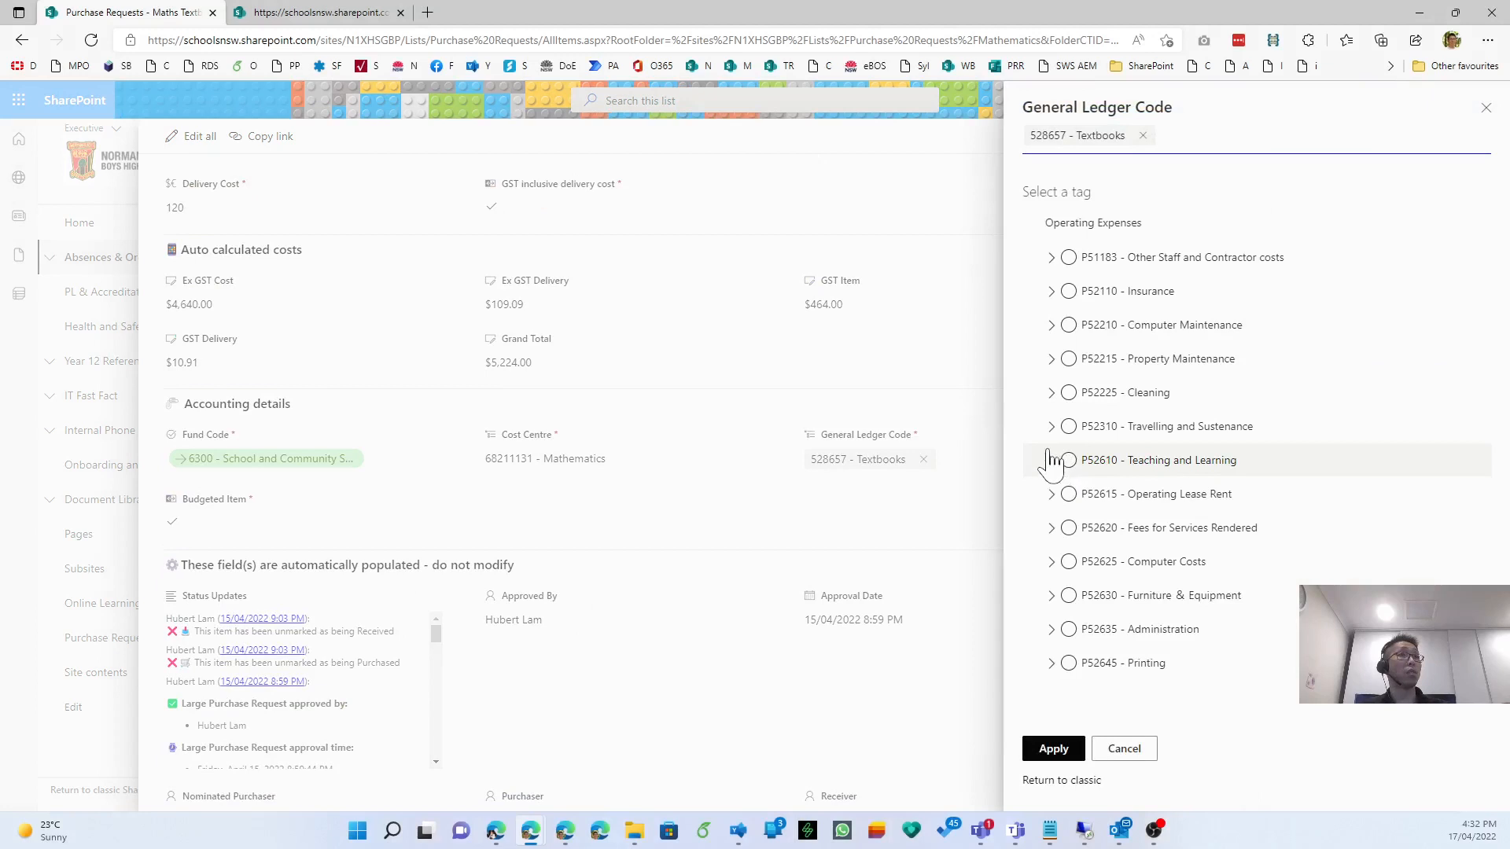
Examine the General Ledger Code terms under Teaching and Learning and Administration, and close the picker without applying any change.
click(1051, 460)
scroll(1101, 562, down, 2)
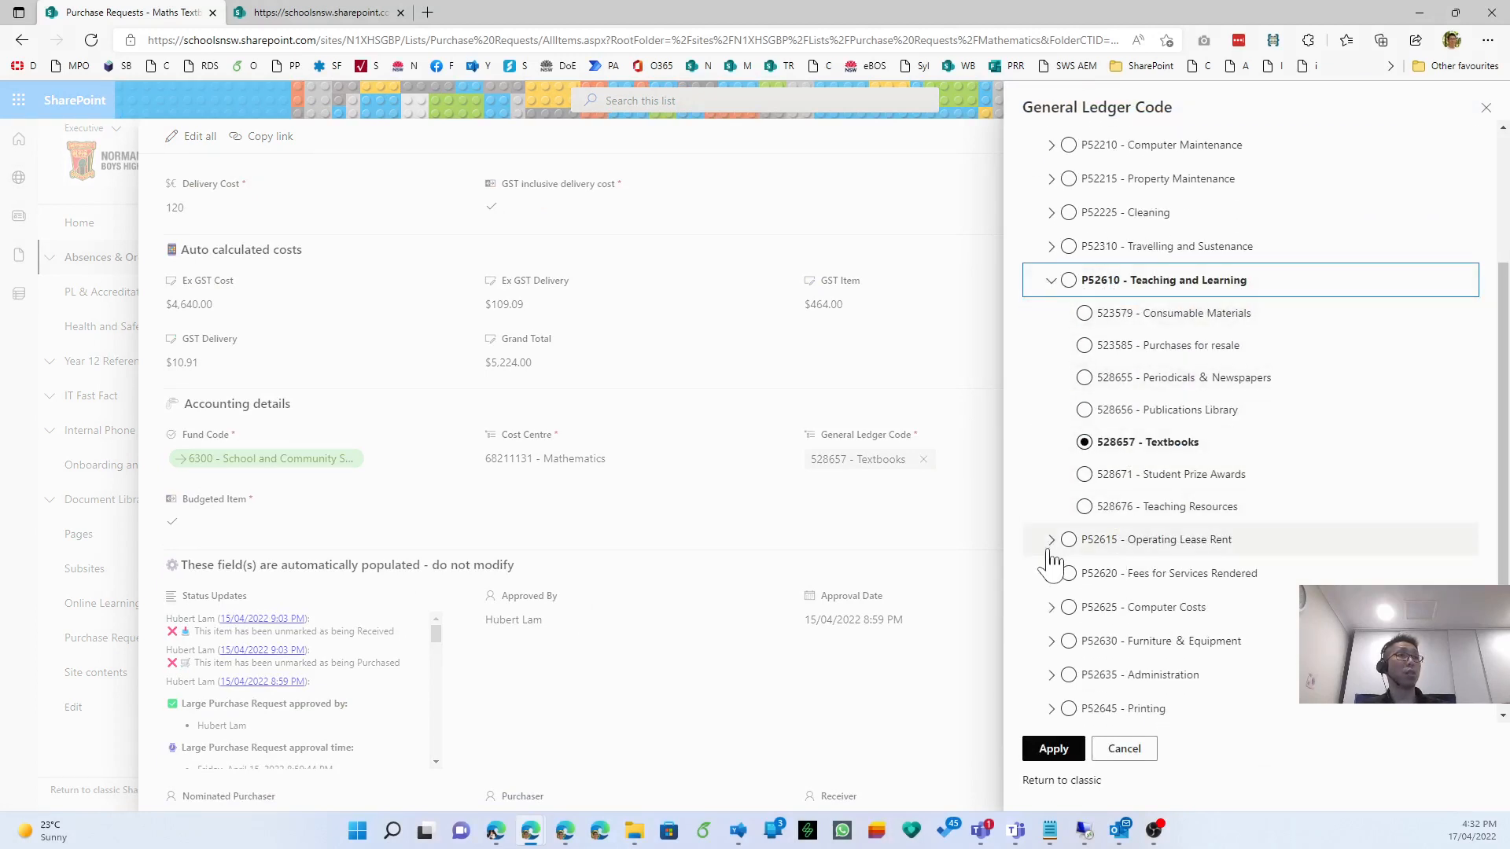
click(1038, 676)
scroll(1180, 587, down, 3)
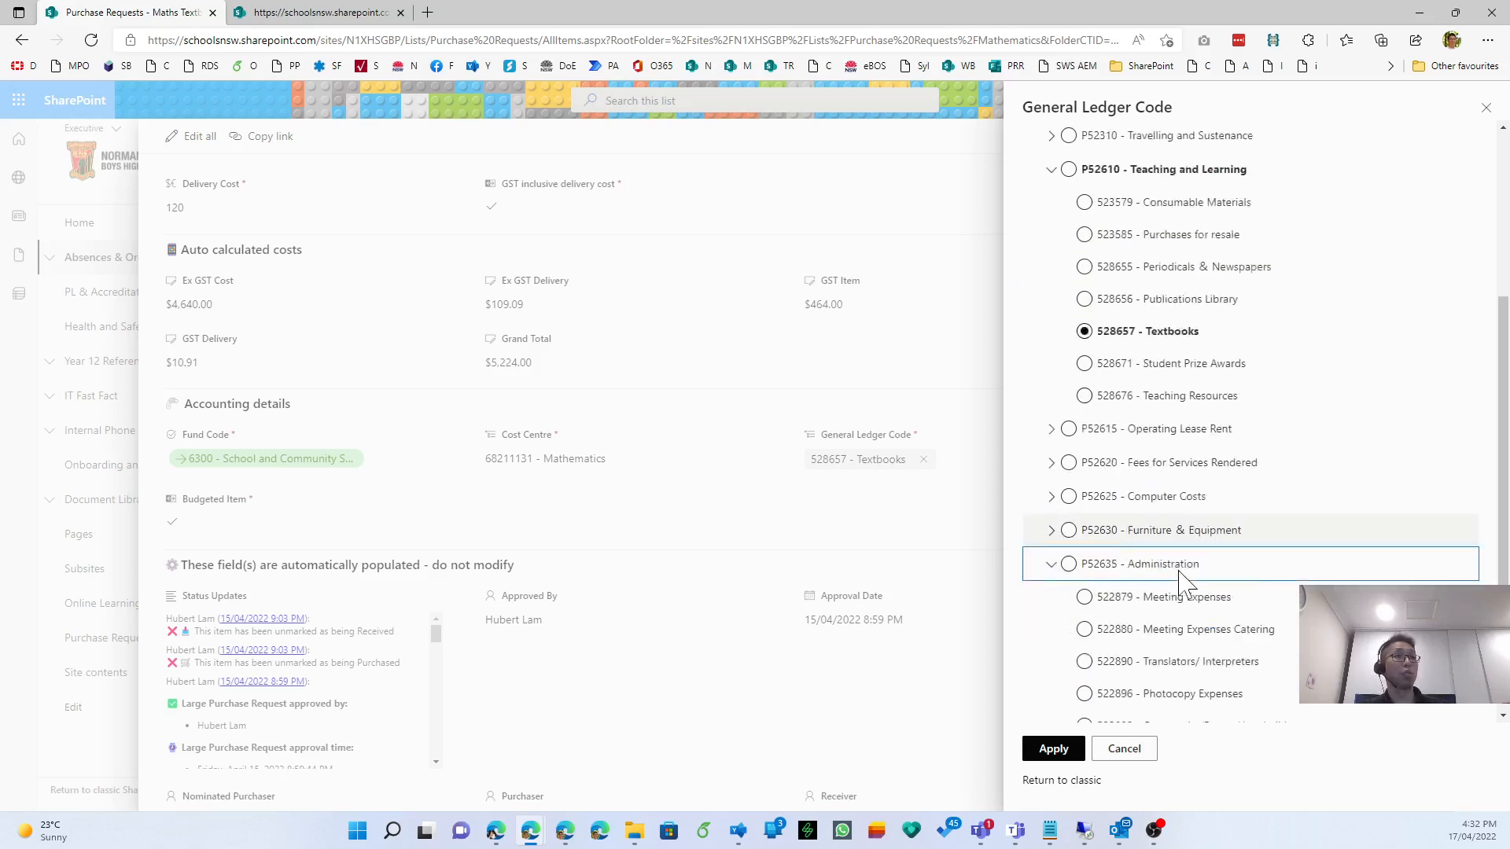
click(1088, 633)
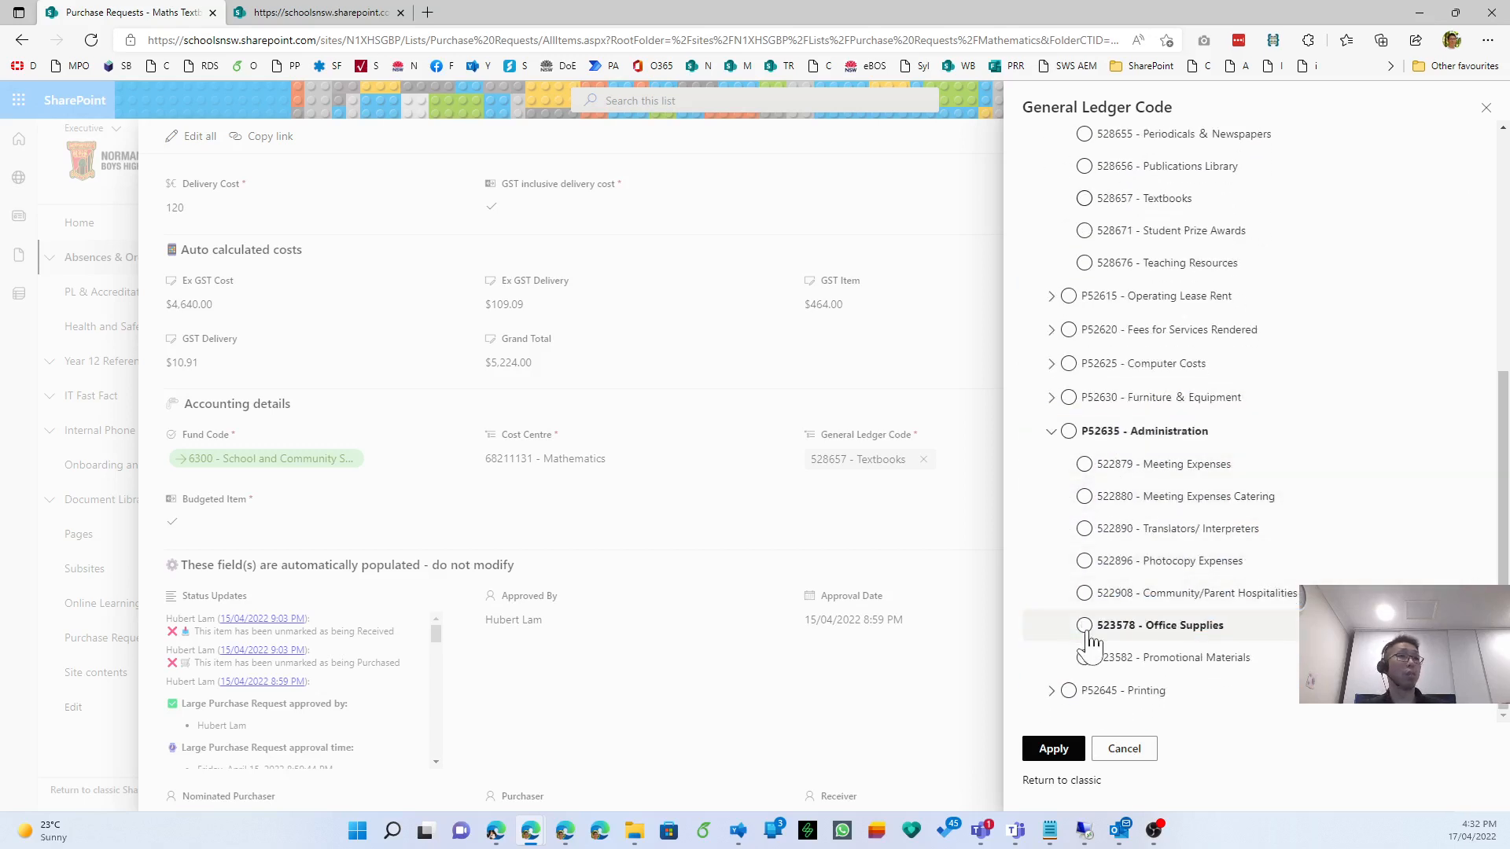
click(1125, 749)
click(1490, 143)
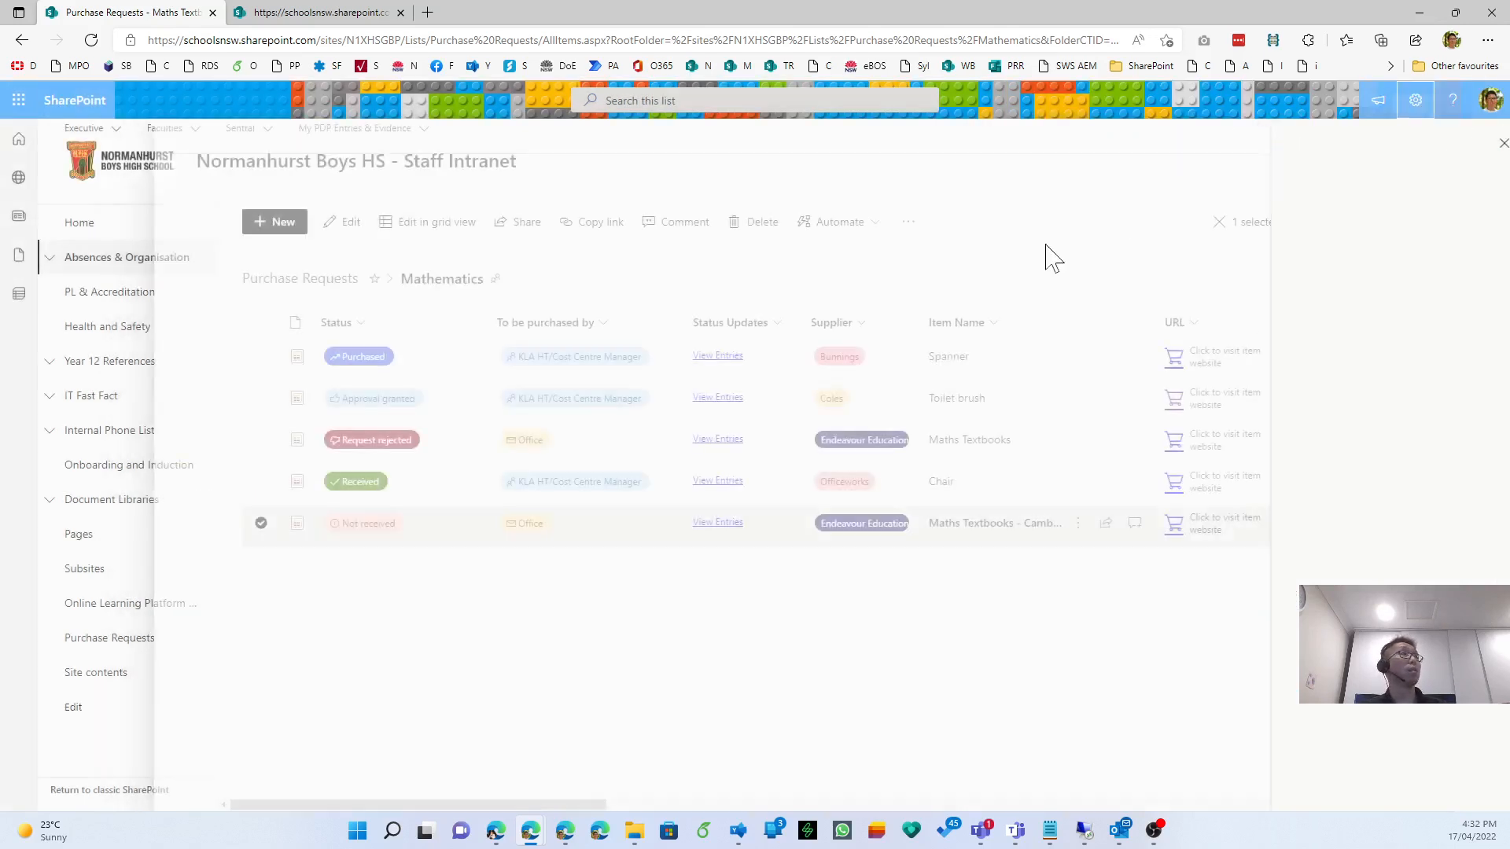
Switch to the Testing Mathematics Faculty Group term store and select the All classes group under the site level term groups.
click(1419, 12)
click(702, 16)
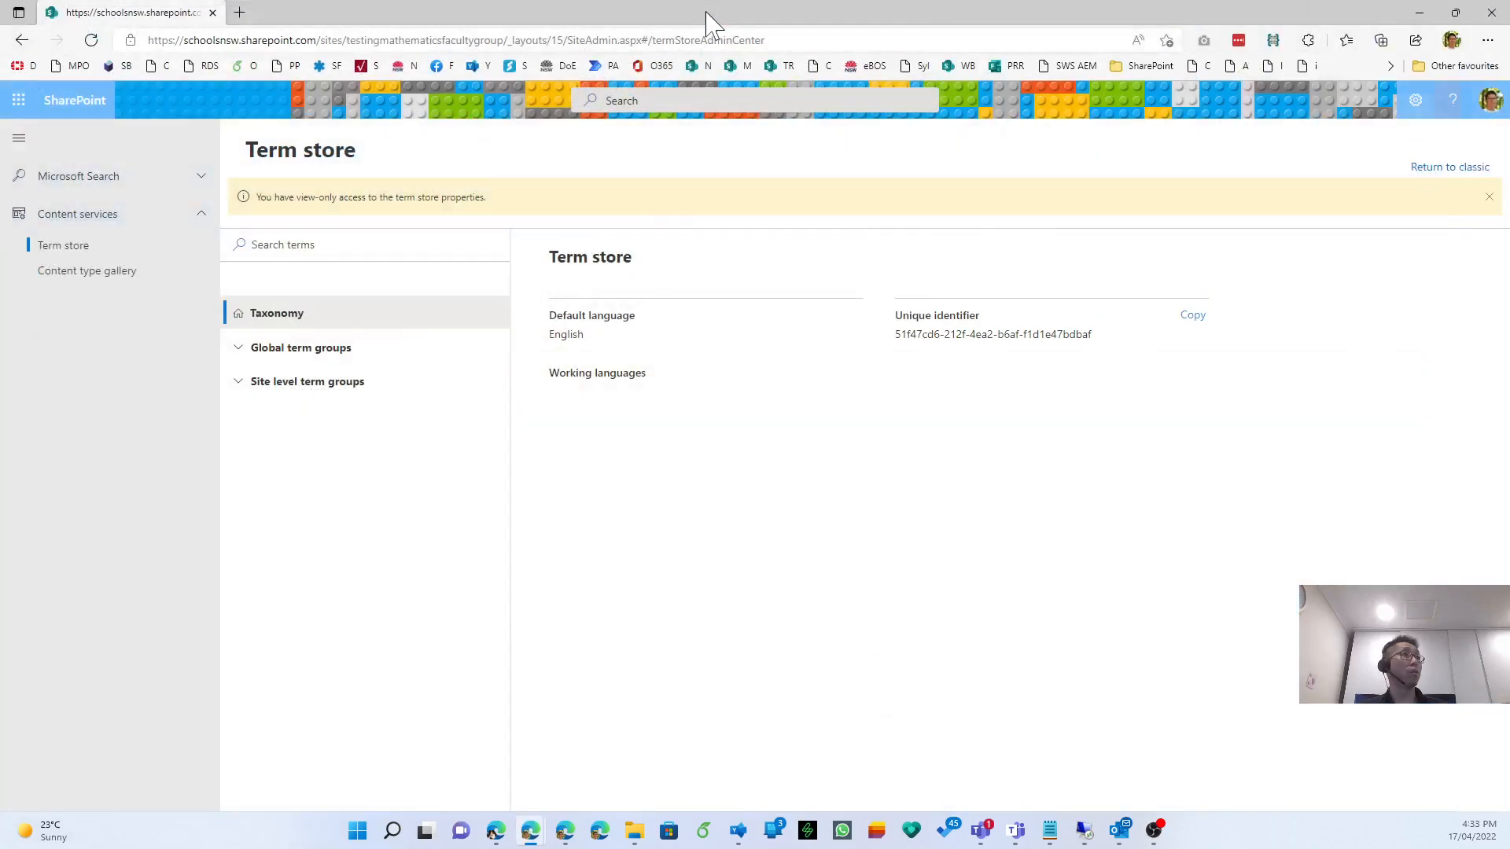
click(241, 385)
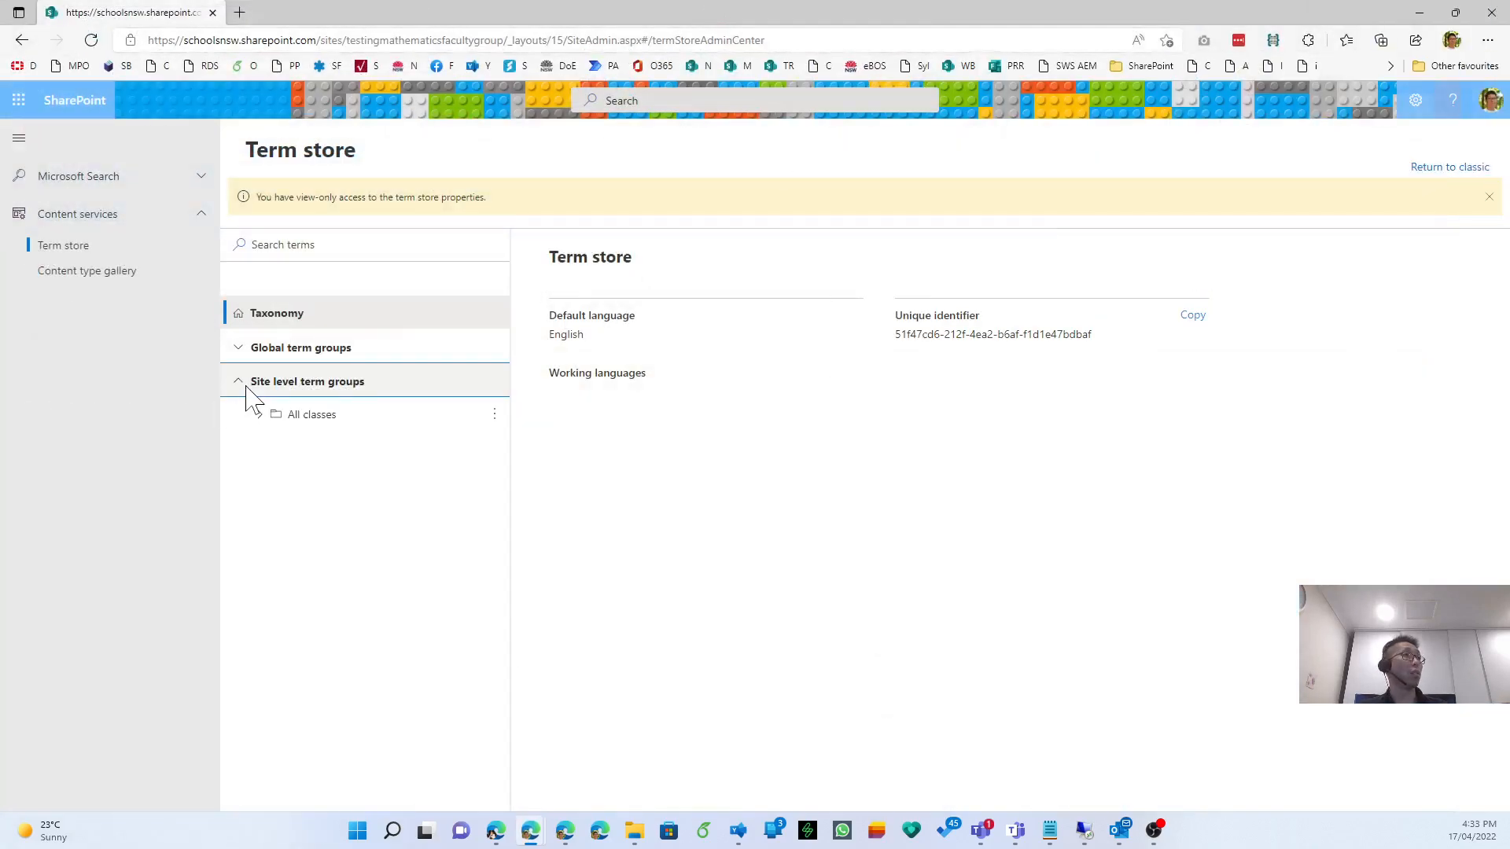
right_click(242, 389)
click(755, 523)
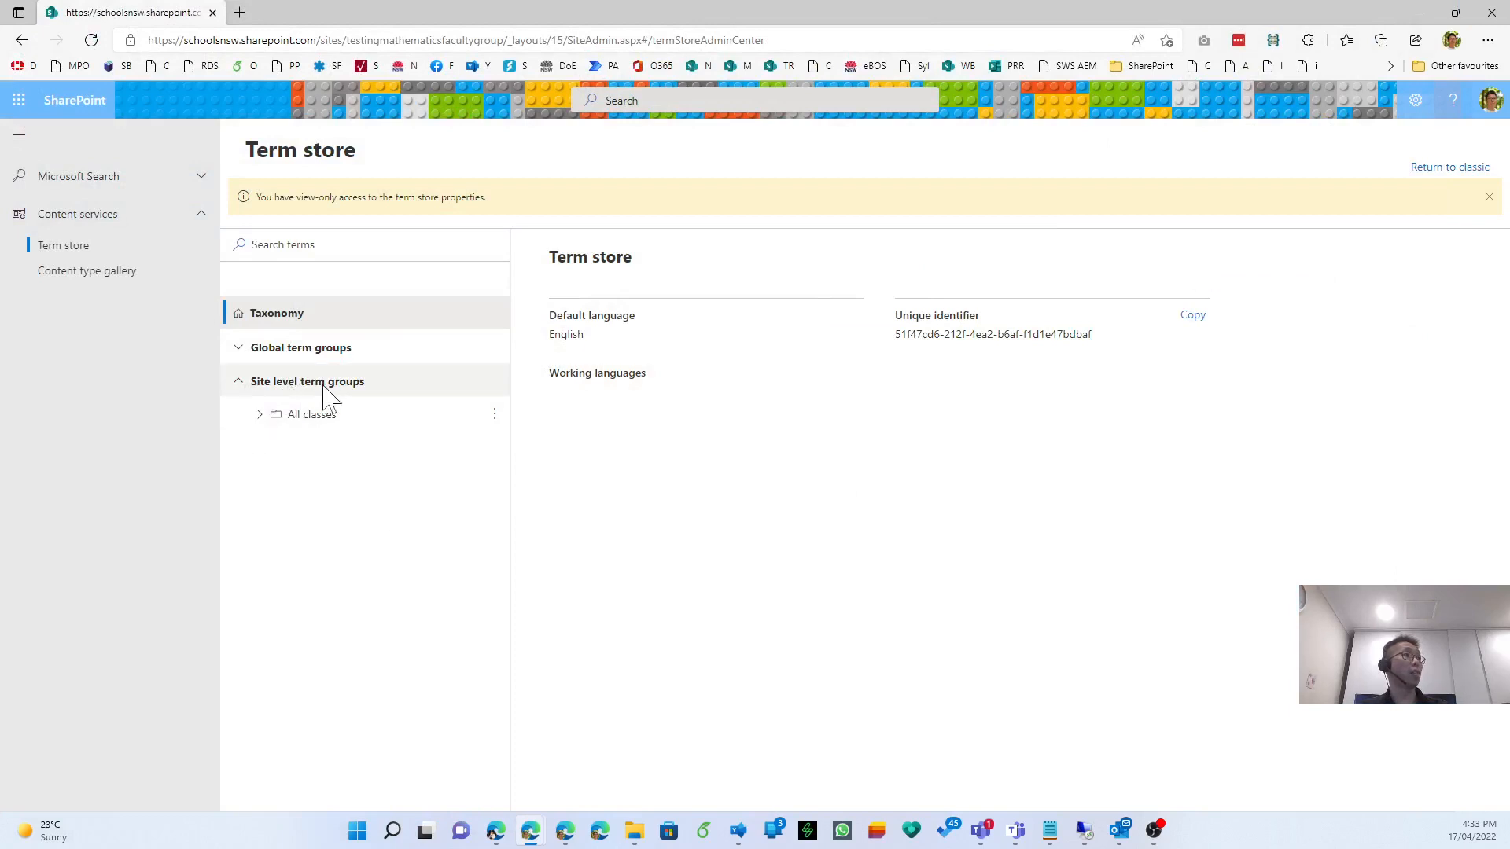
click(350, 387)
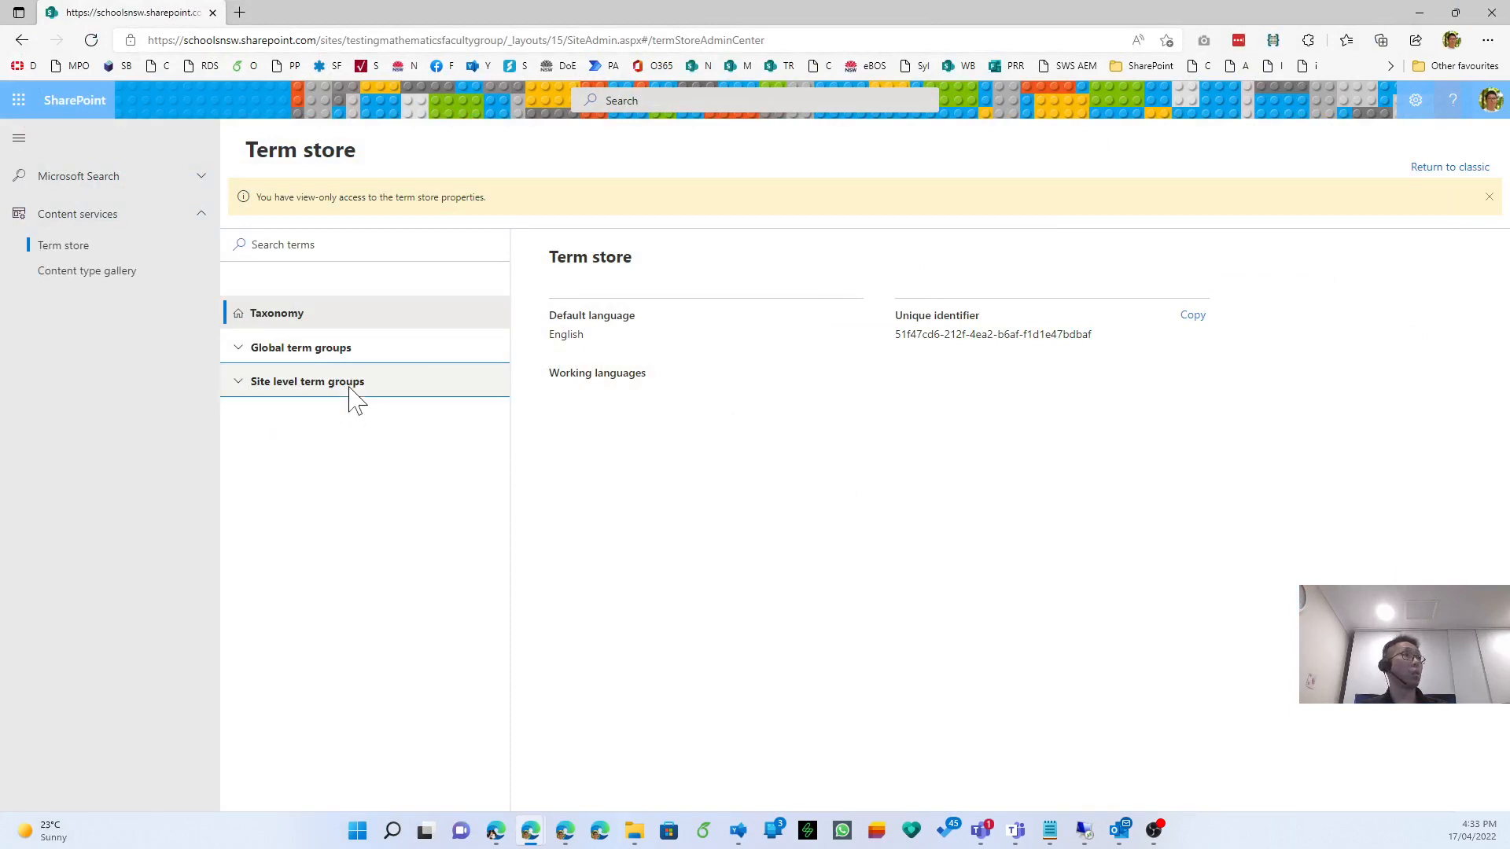
click(487, 389)
click(377, 393)
click(382, 420)
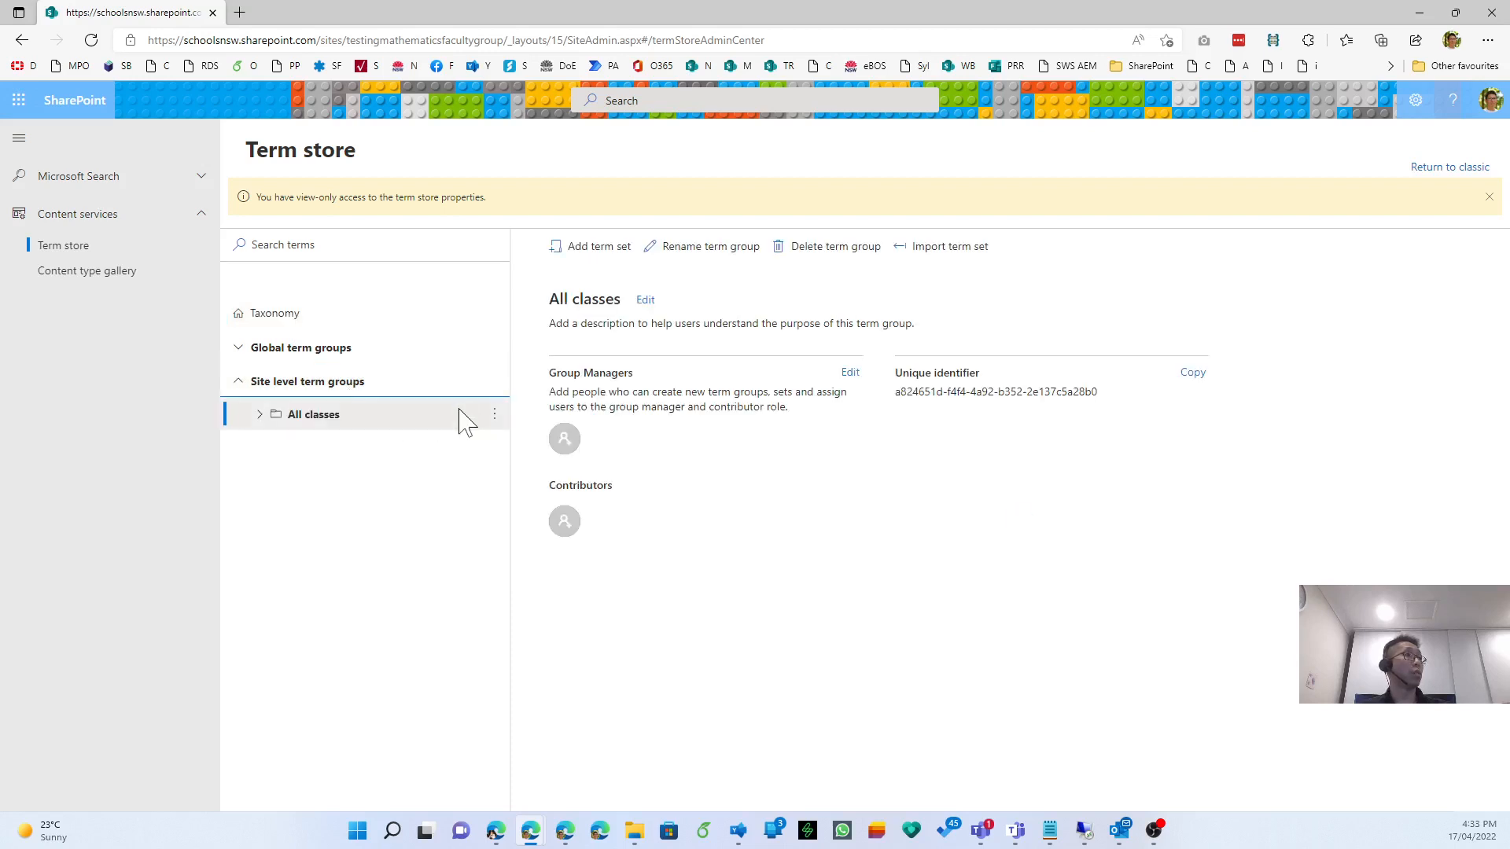
Examine the options for importing a new term set into the All classes group, and close the form without importing.
click(495, 415)
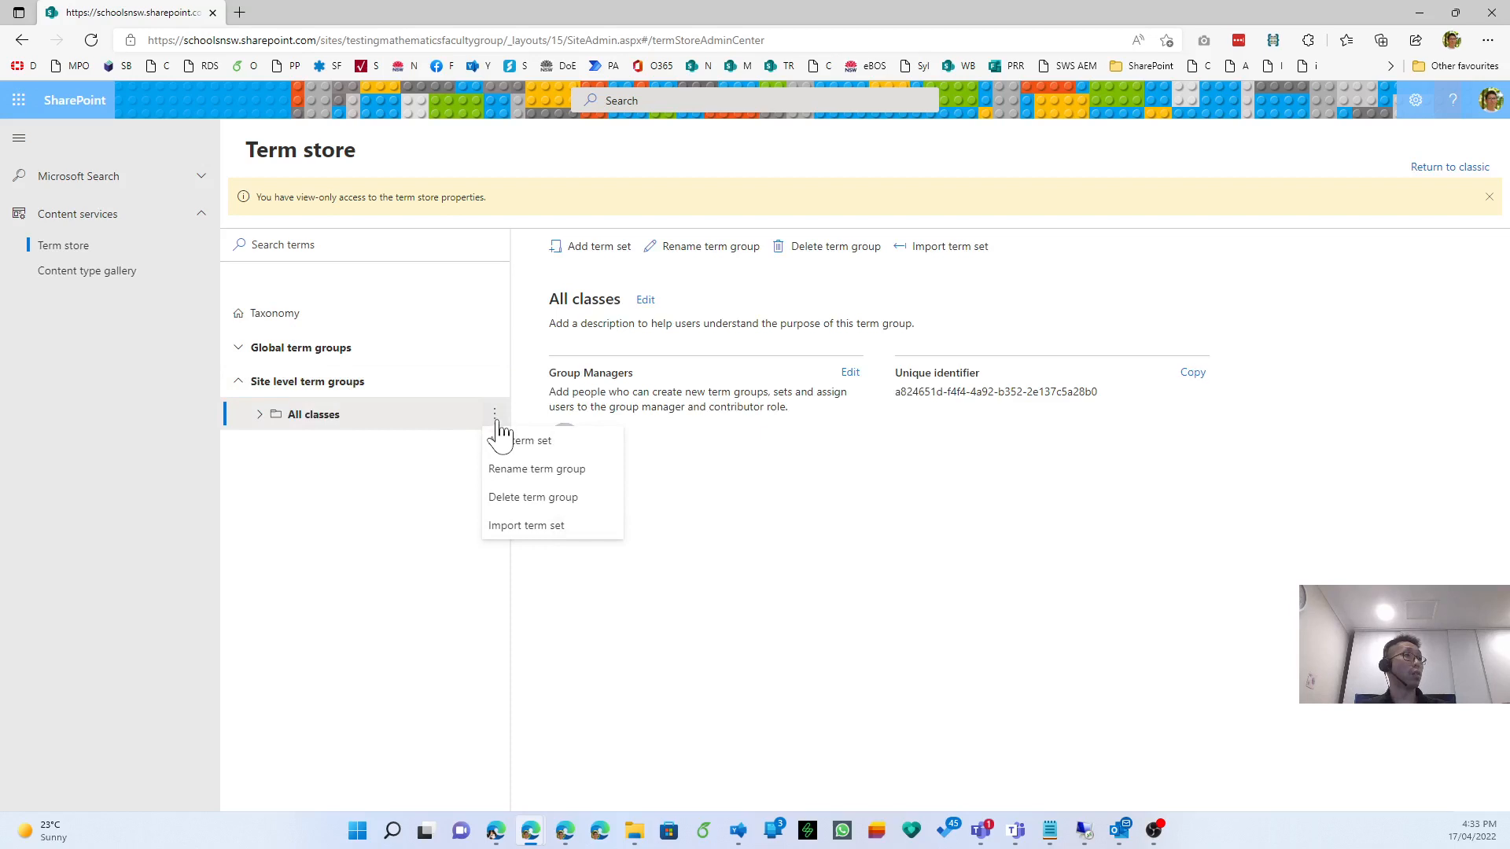
click(500, 526)
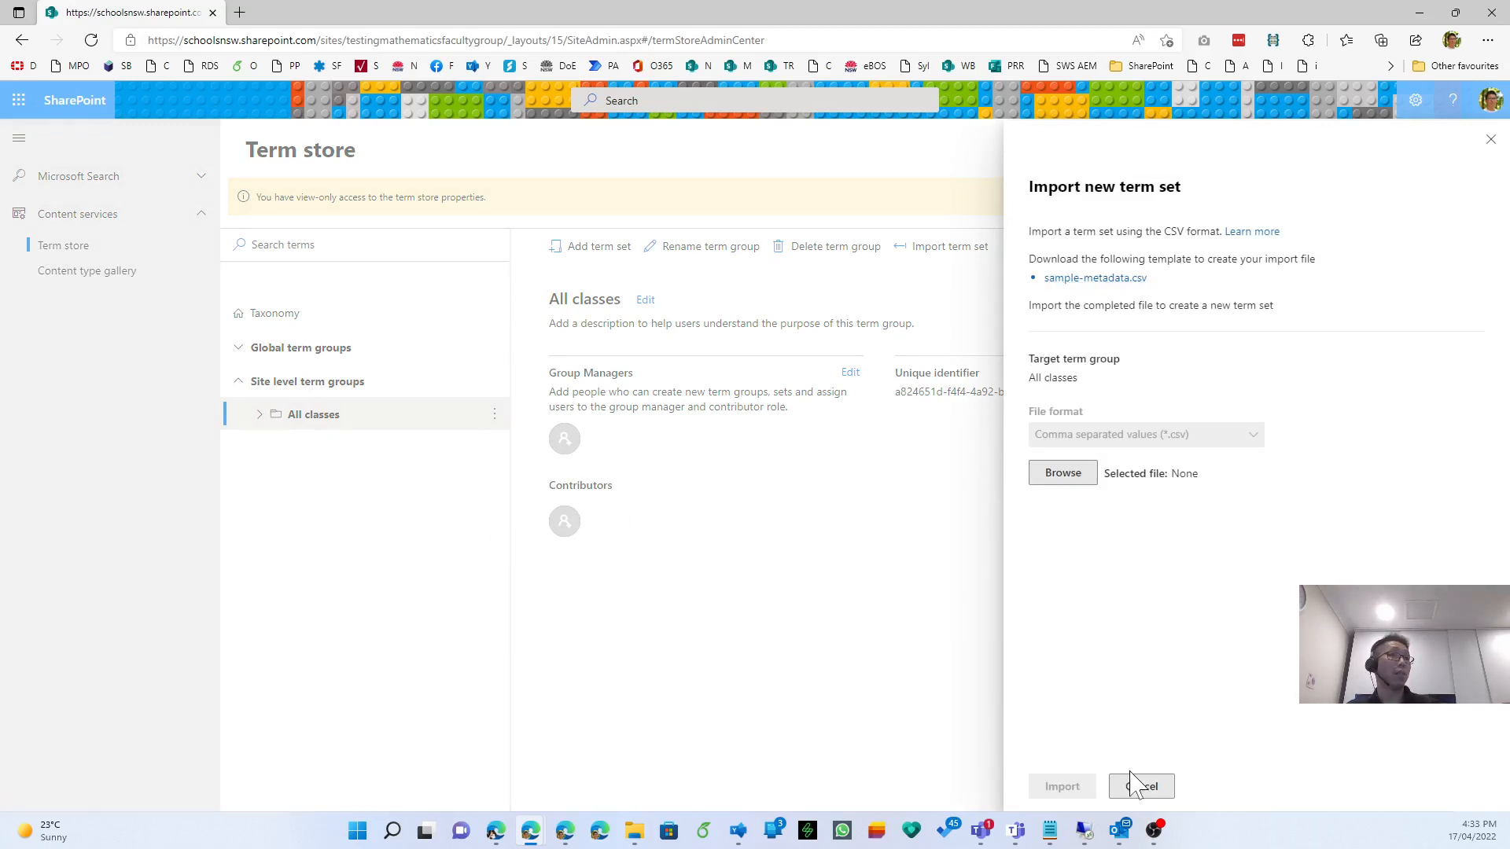
click(1142, 786)
Add a term set named "Some other term set" to the All classes group.
click(494, 419)
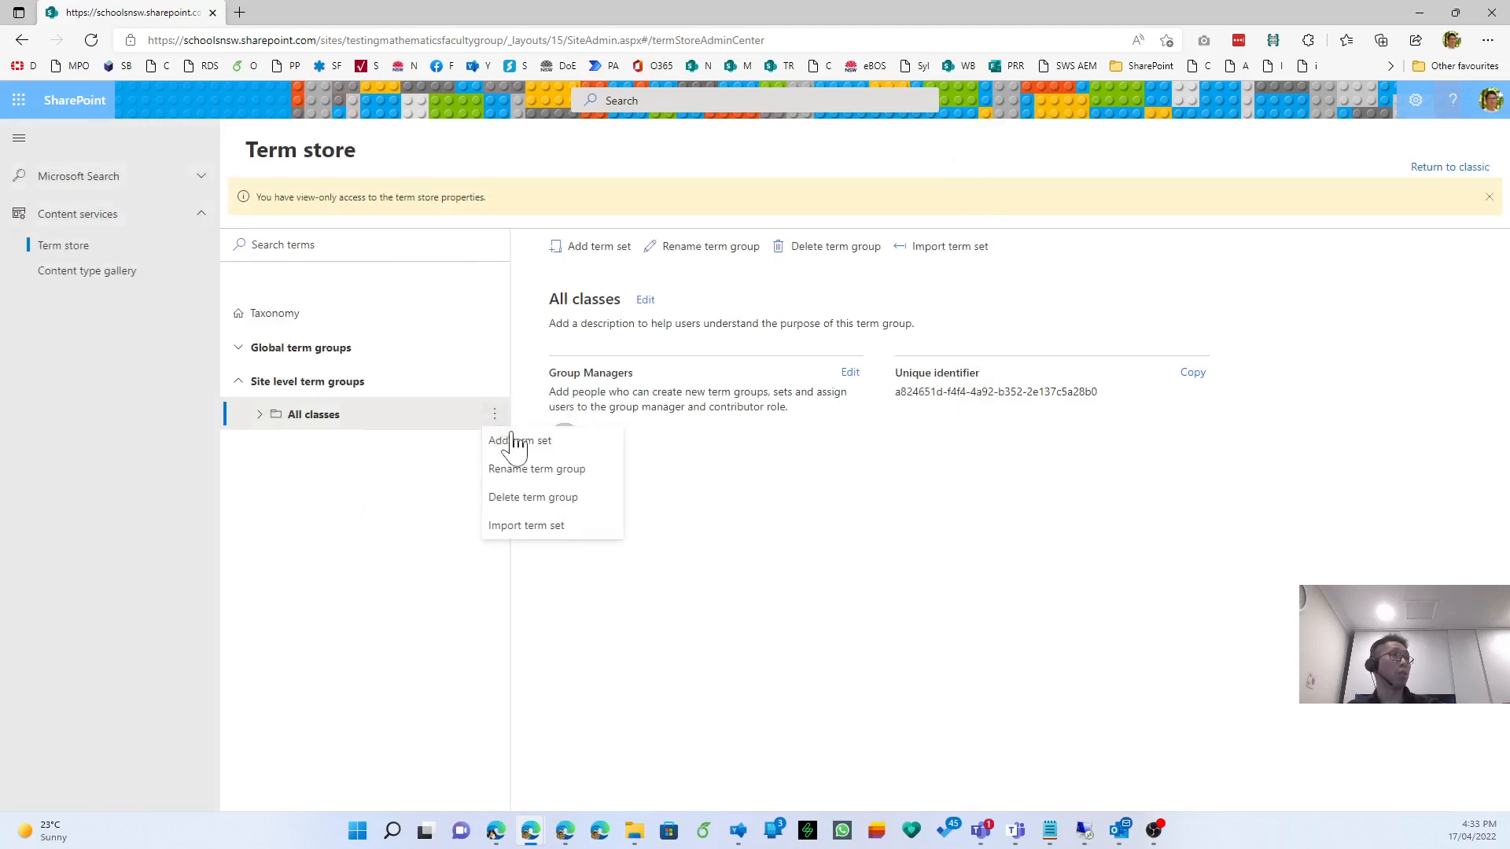
click(519, 442)
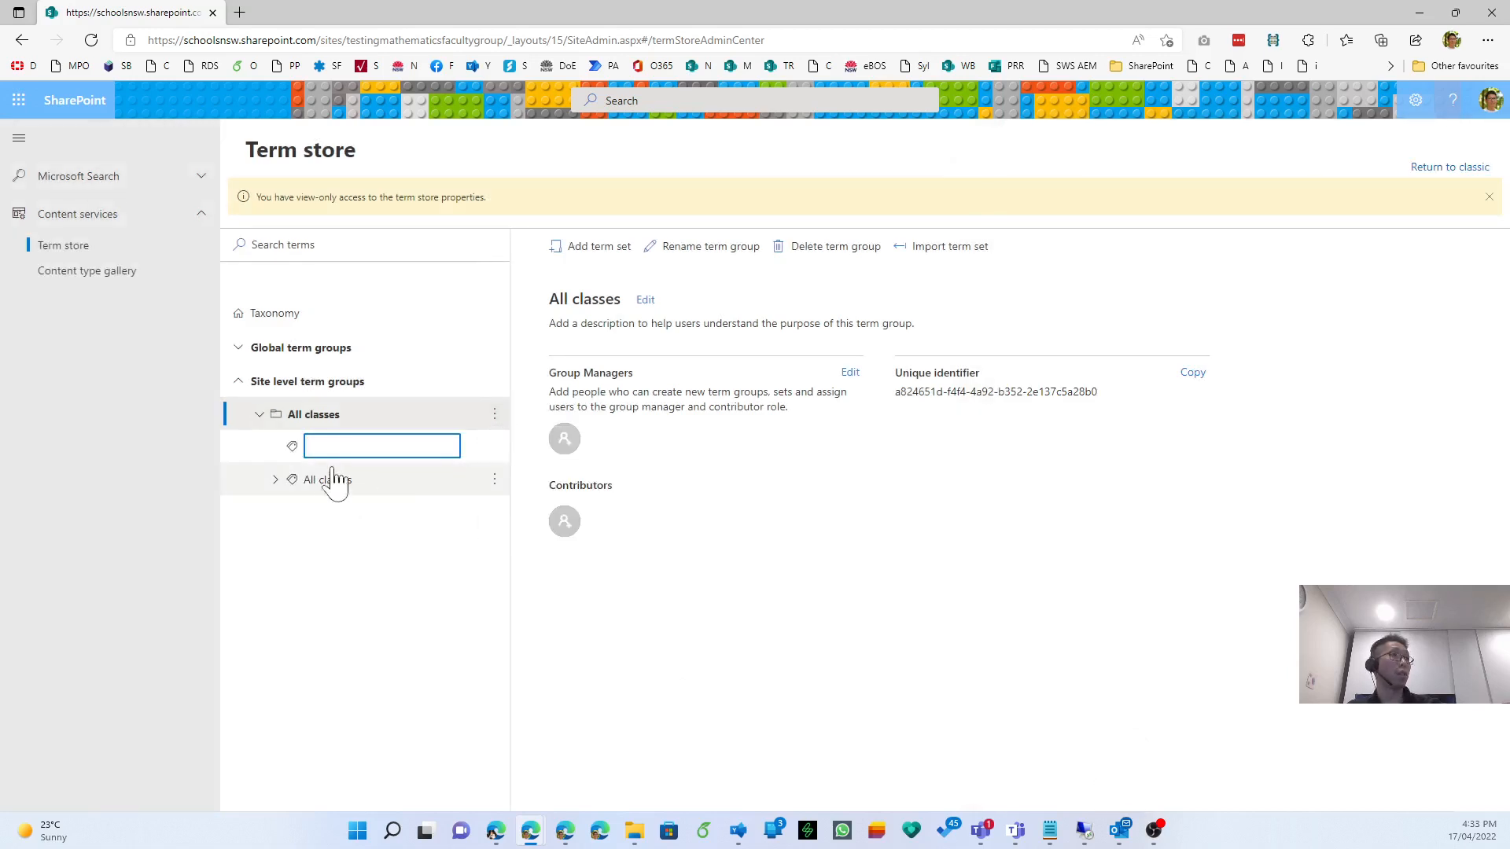
click(403, 543)
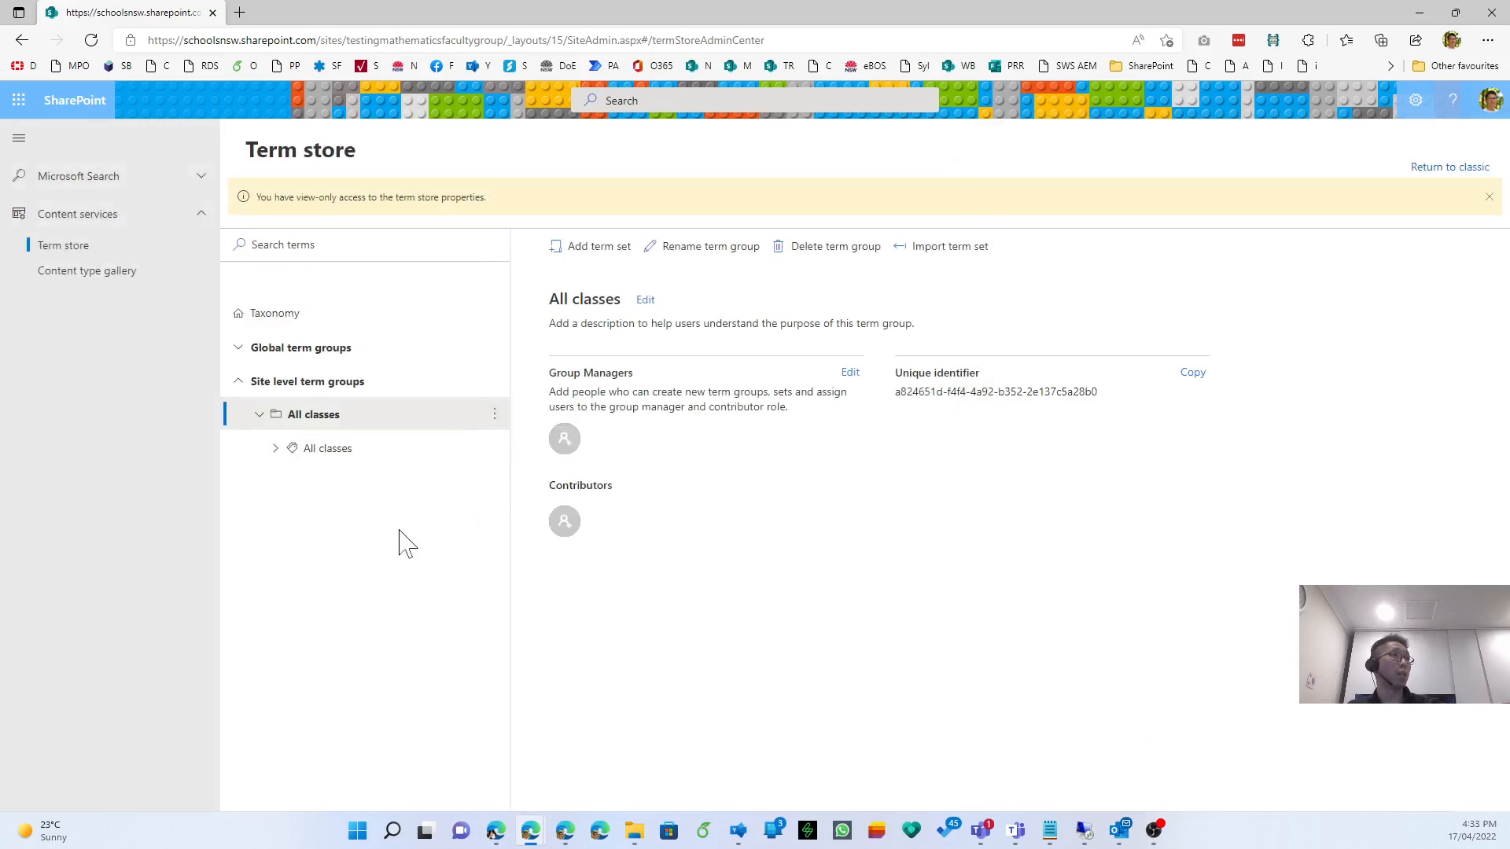
click(496, 417)
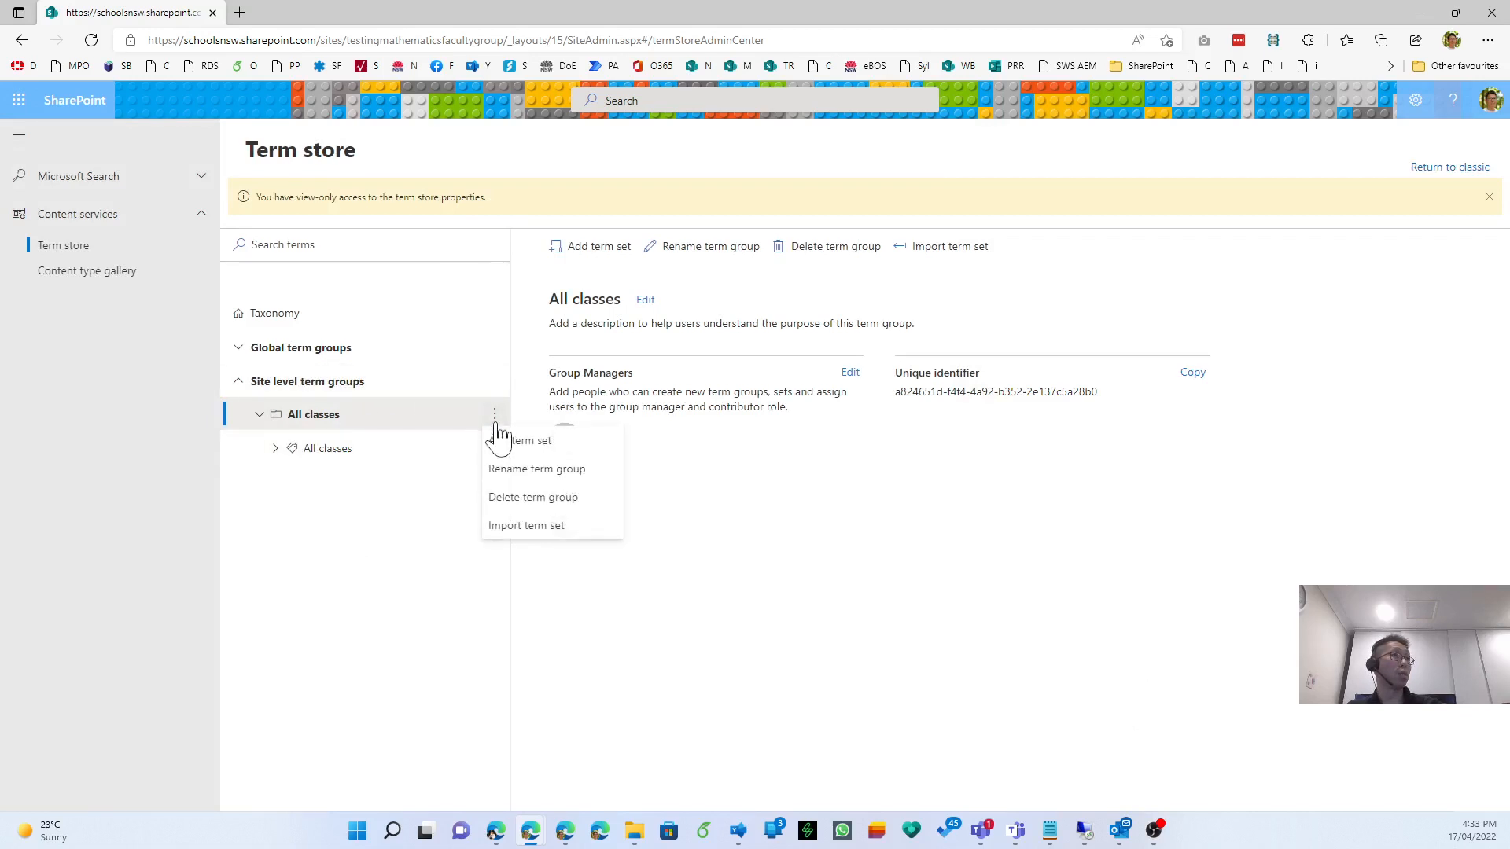
click(481, 383)
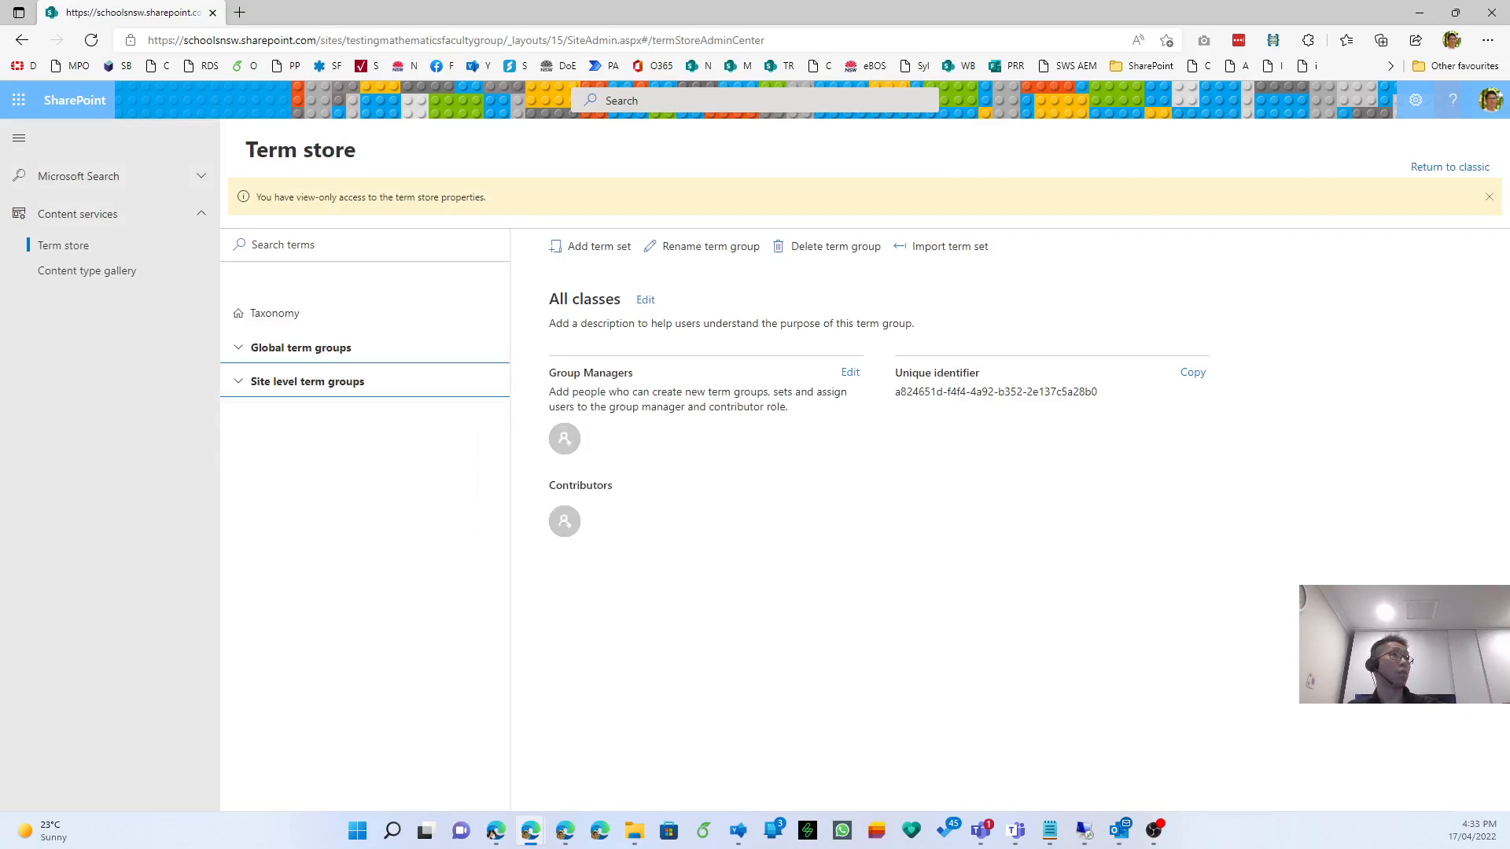
click(586, 247)
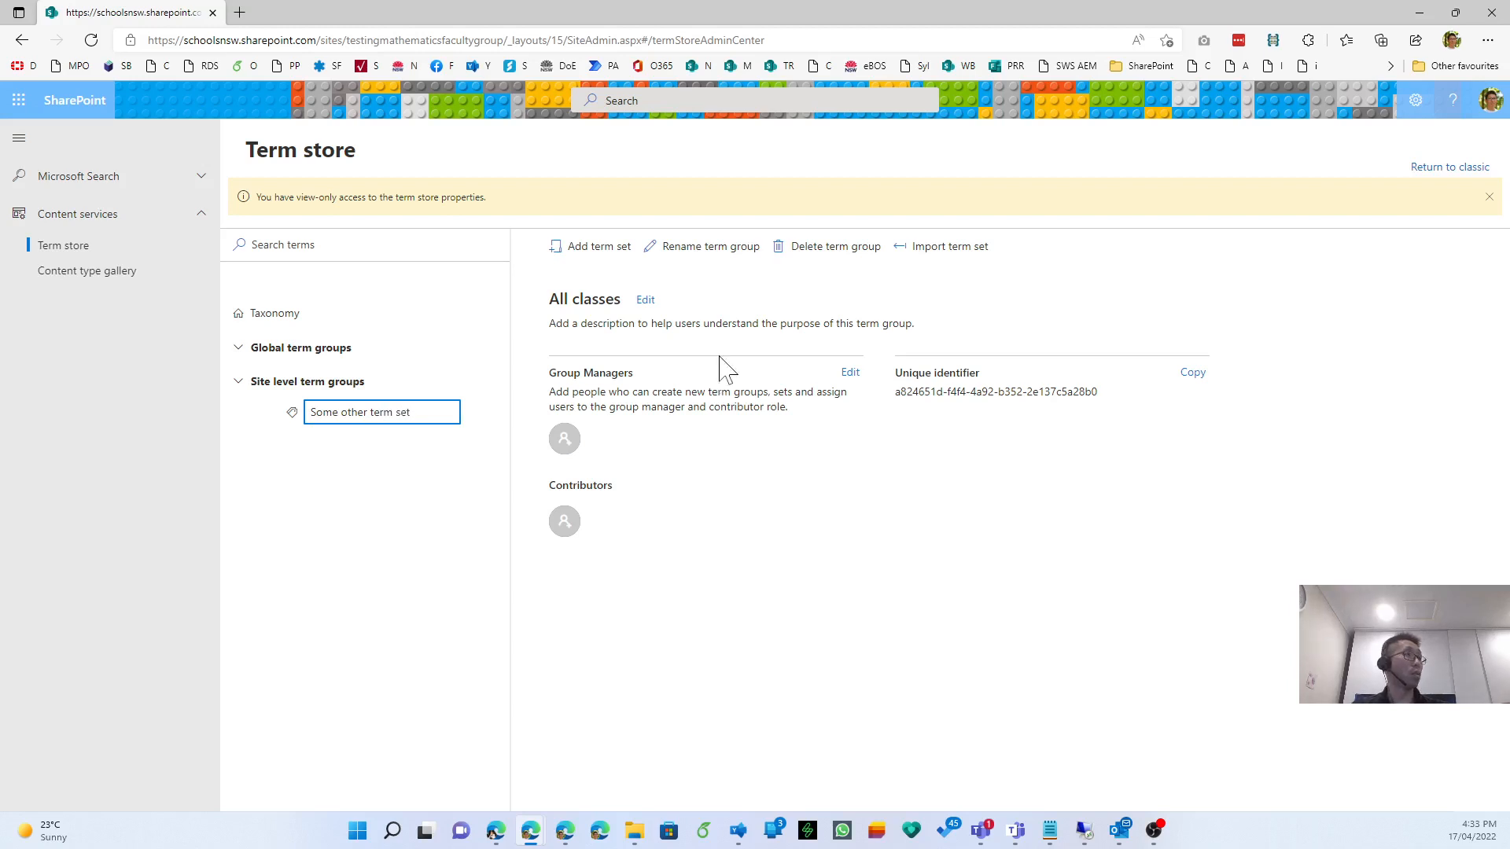
key(Return)
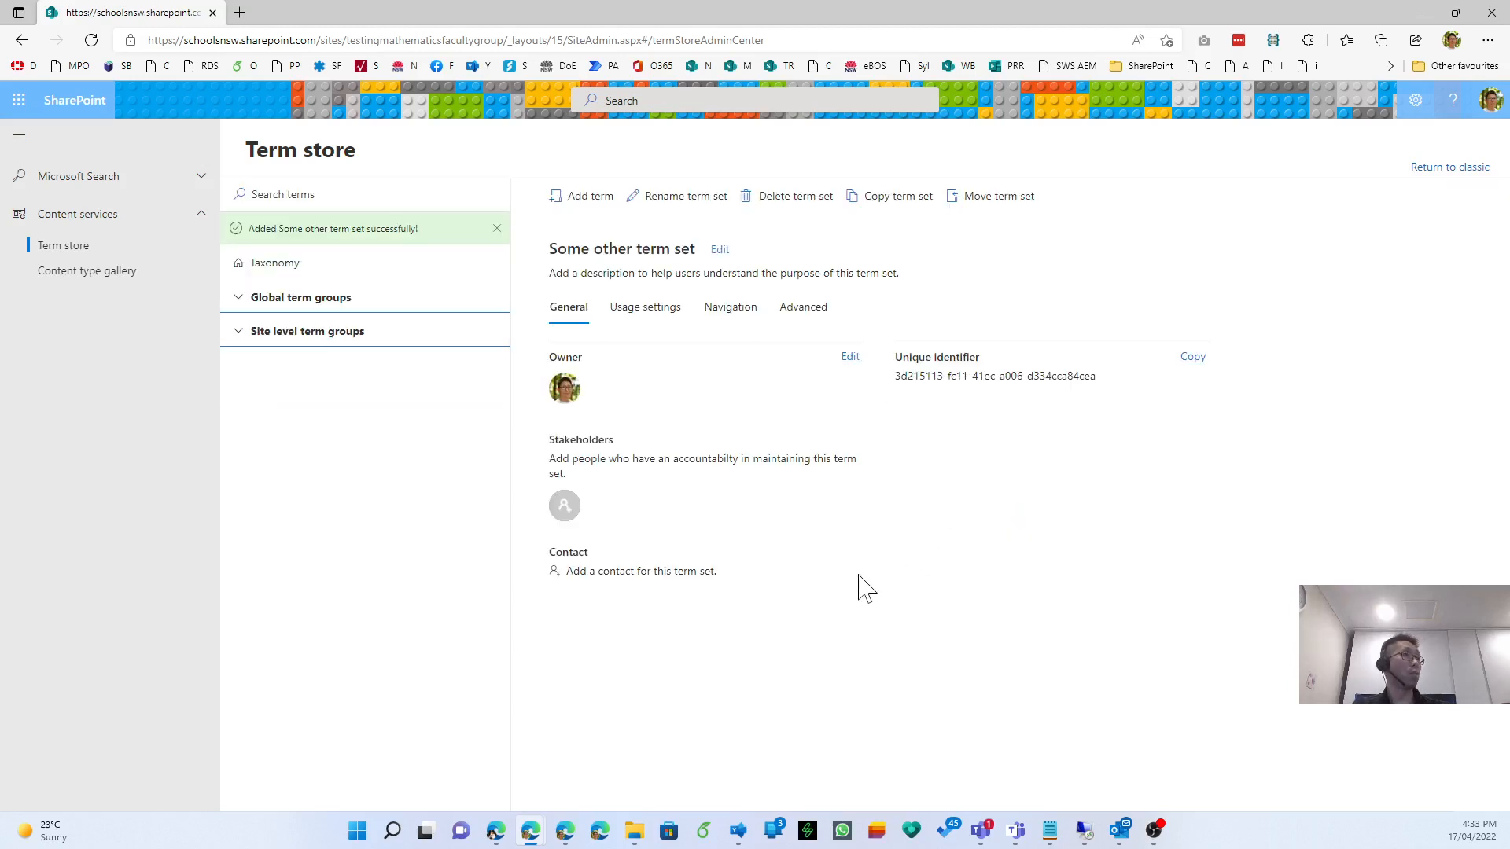
Delete "Some other term set" from the All classes group.
click(243, 334)
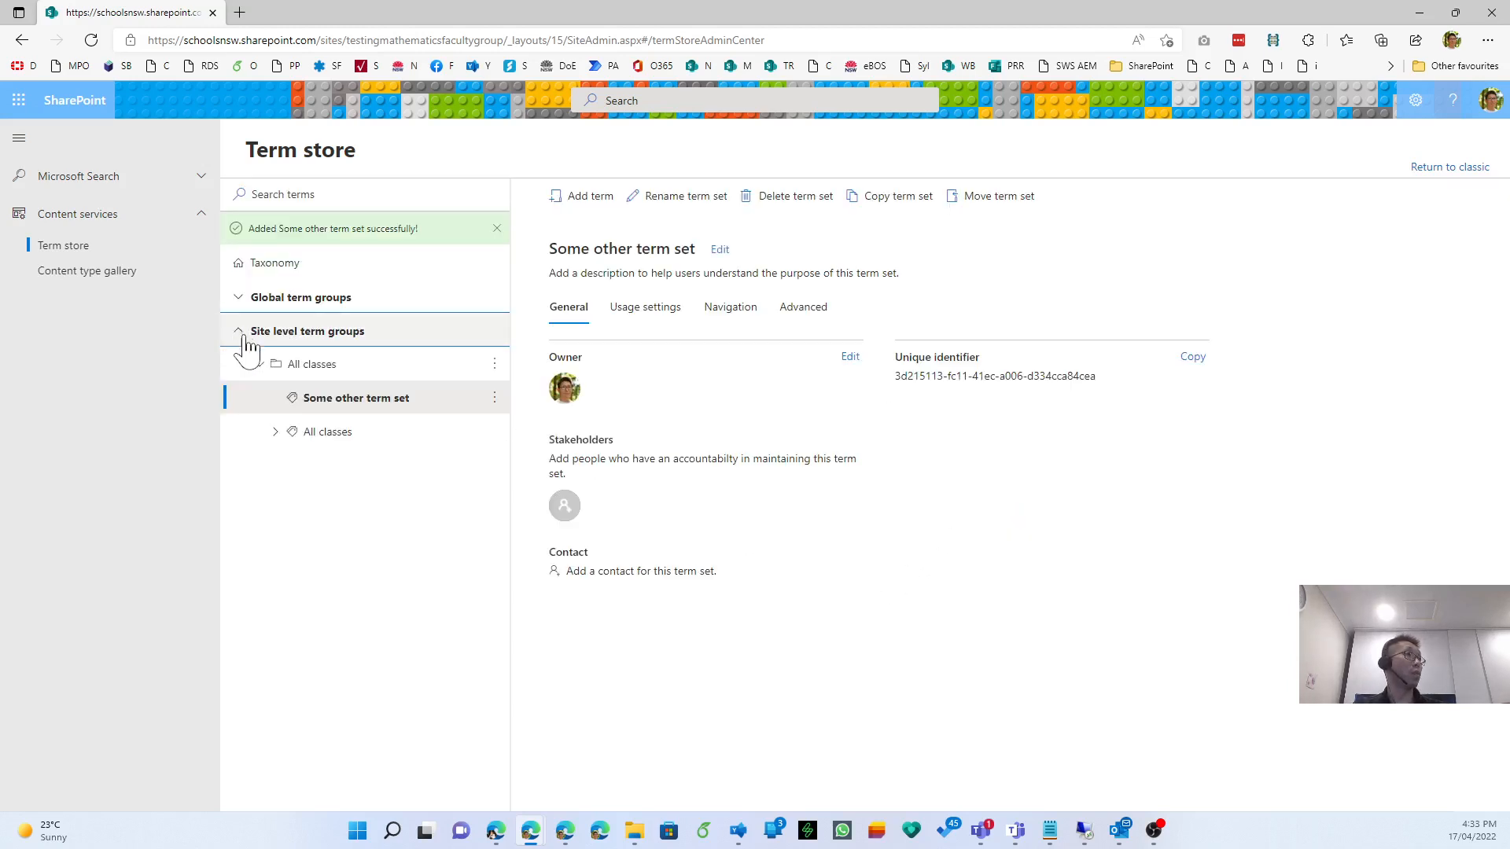
click(497, 399)
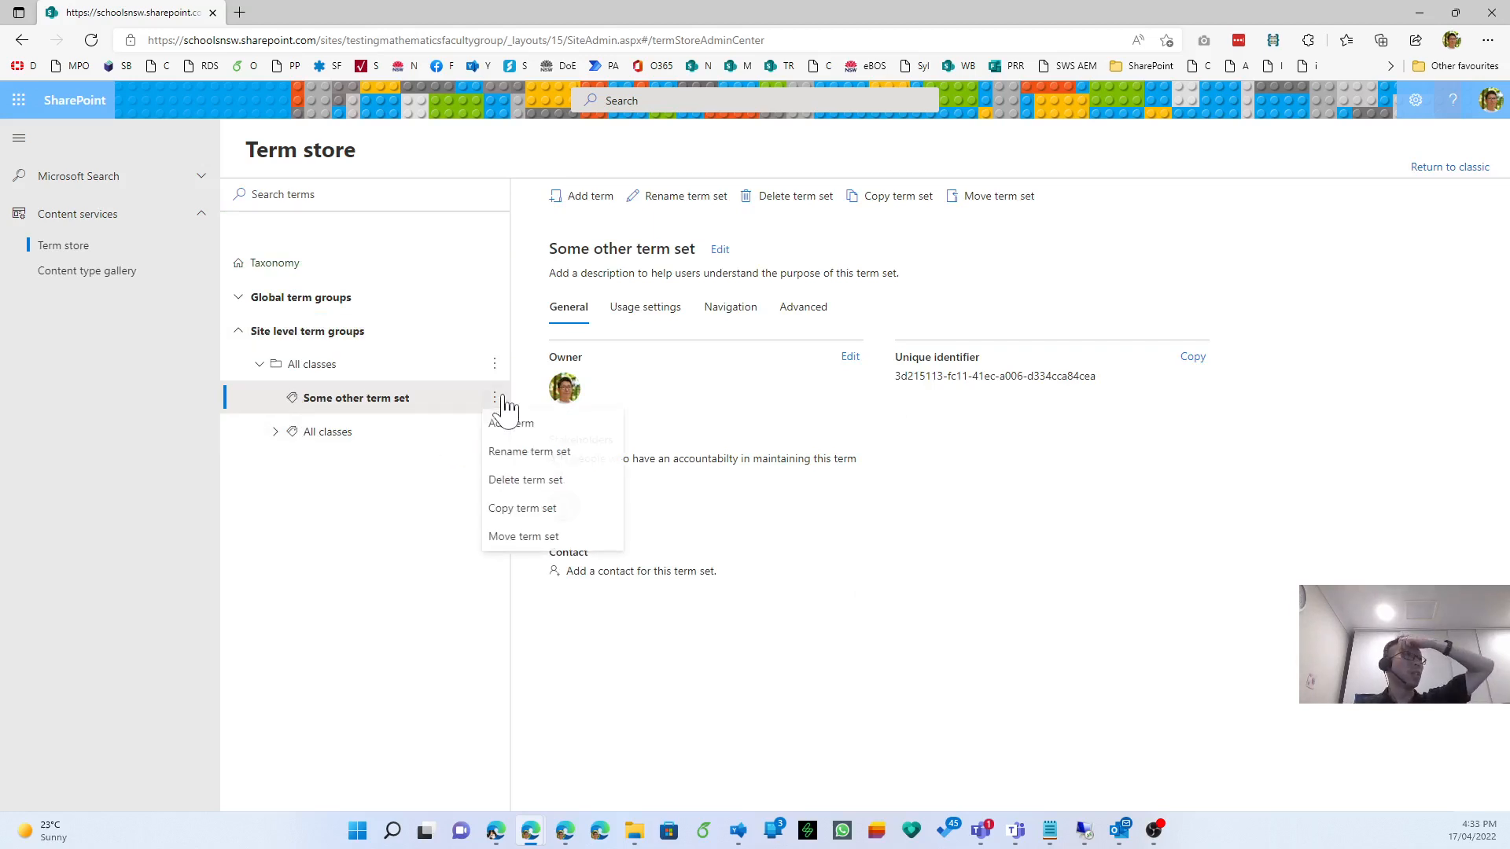
click(525, 480)
click(766, 515)
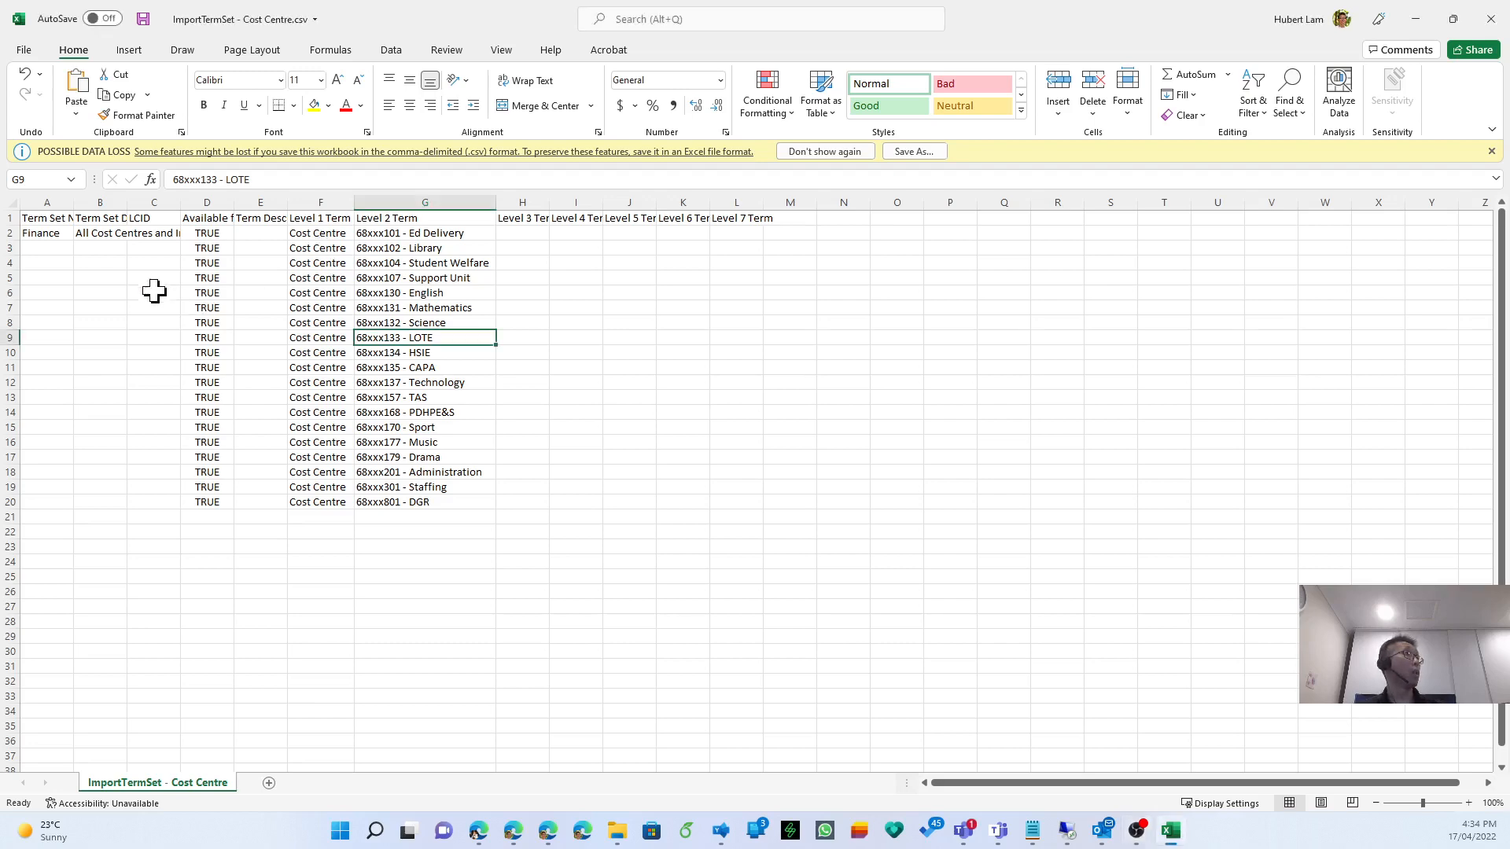
Examine the Cost Centre terms in ImportTermSet - Cost Centre.csv in Excel, widening the Term Set Description column to fit its text.
ctrl+scroll(147, 282, up, 3)
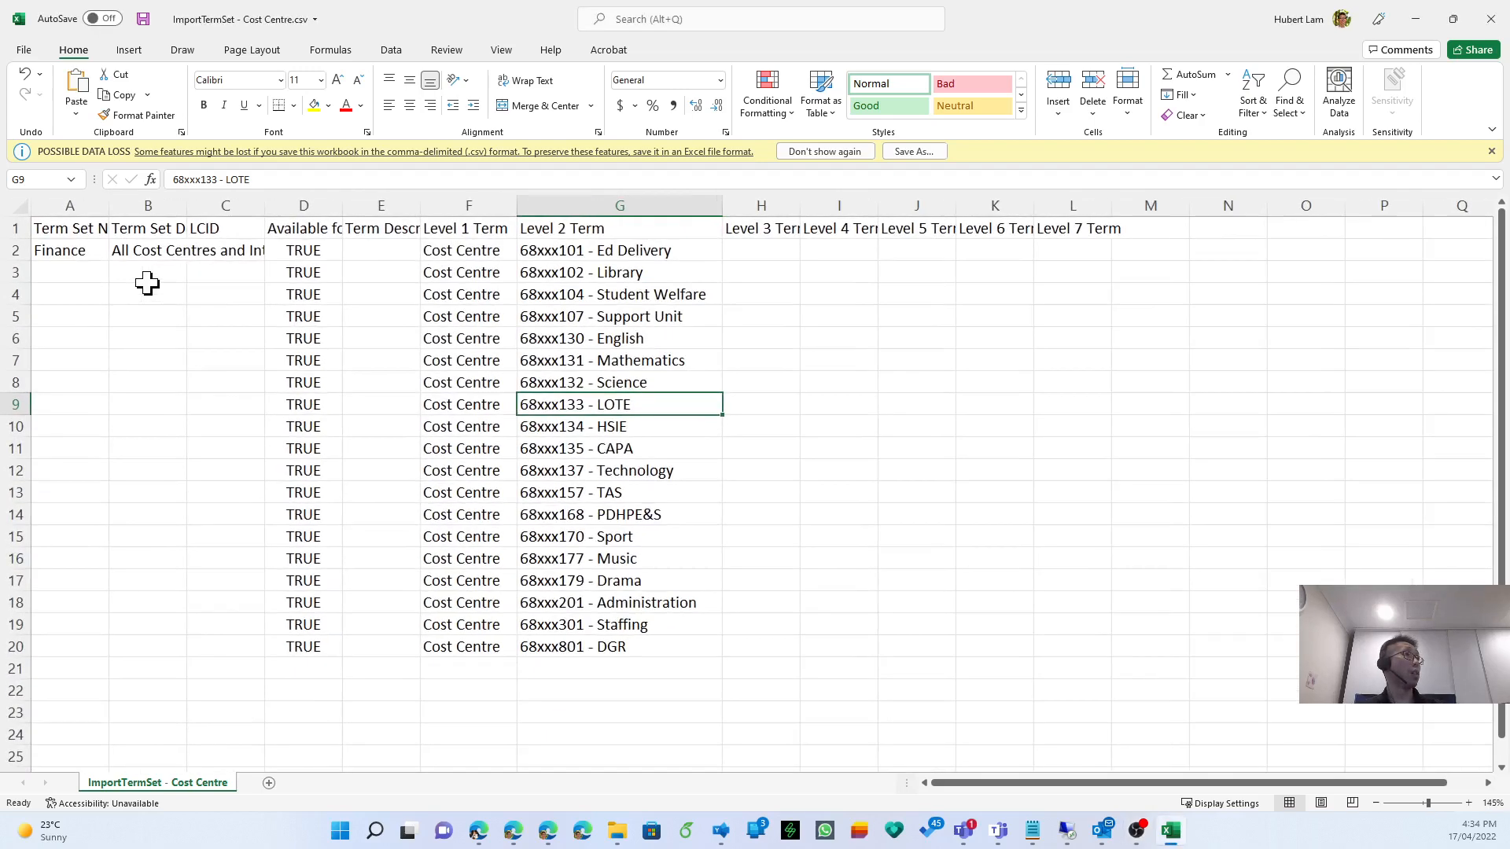
double_click(187, 206)
click(473, 250)
click(755, 250)
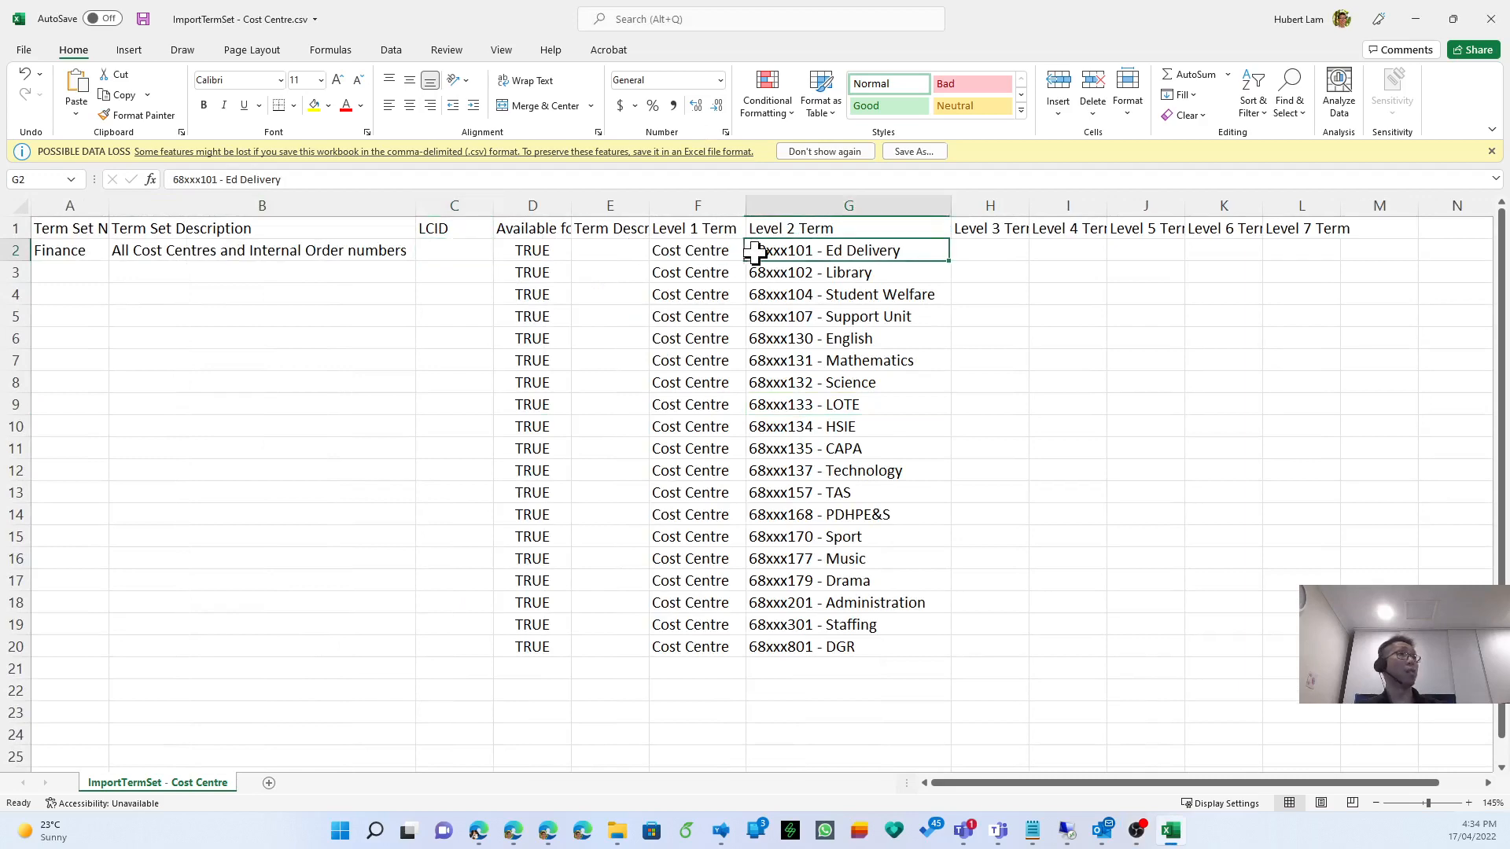
click(863, 293)
click(865, 488)
click(863, 602)
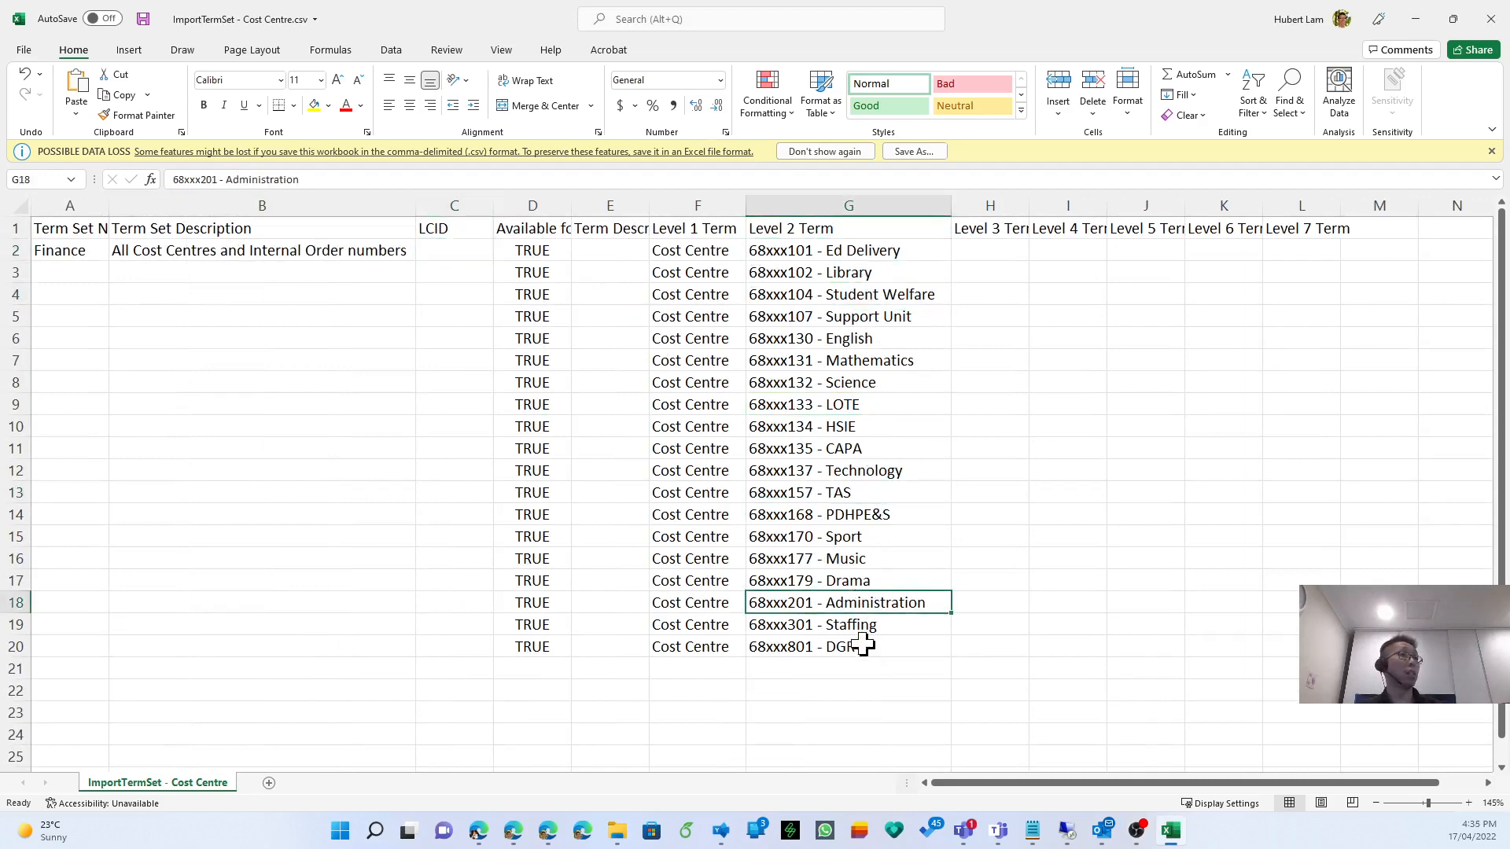
click(862, 645)
Shrink the spreadsheet window, switch back to the SharePoint term store, and open the form for importing a term set into the All classes group.
drag(1038, 13, 980, 155)
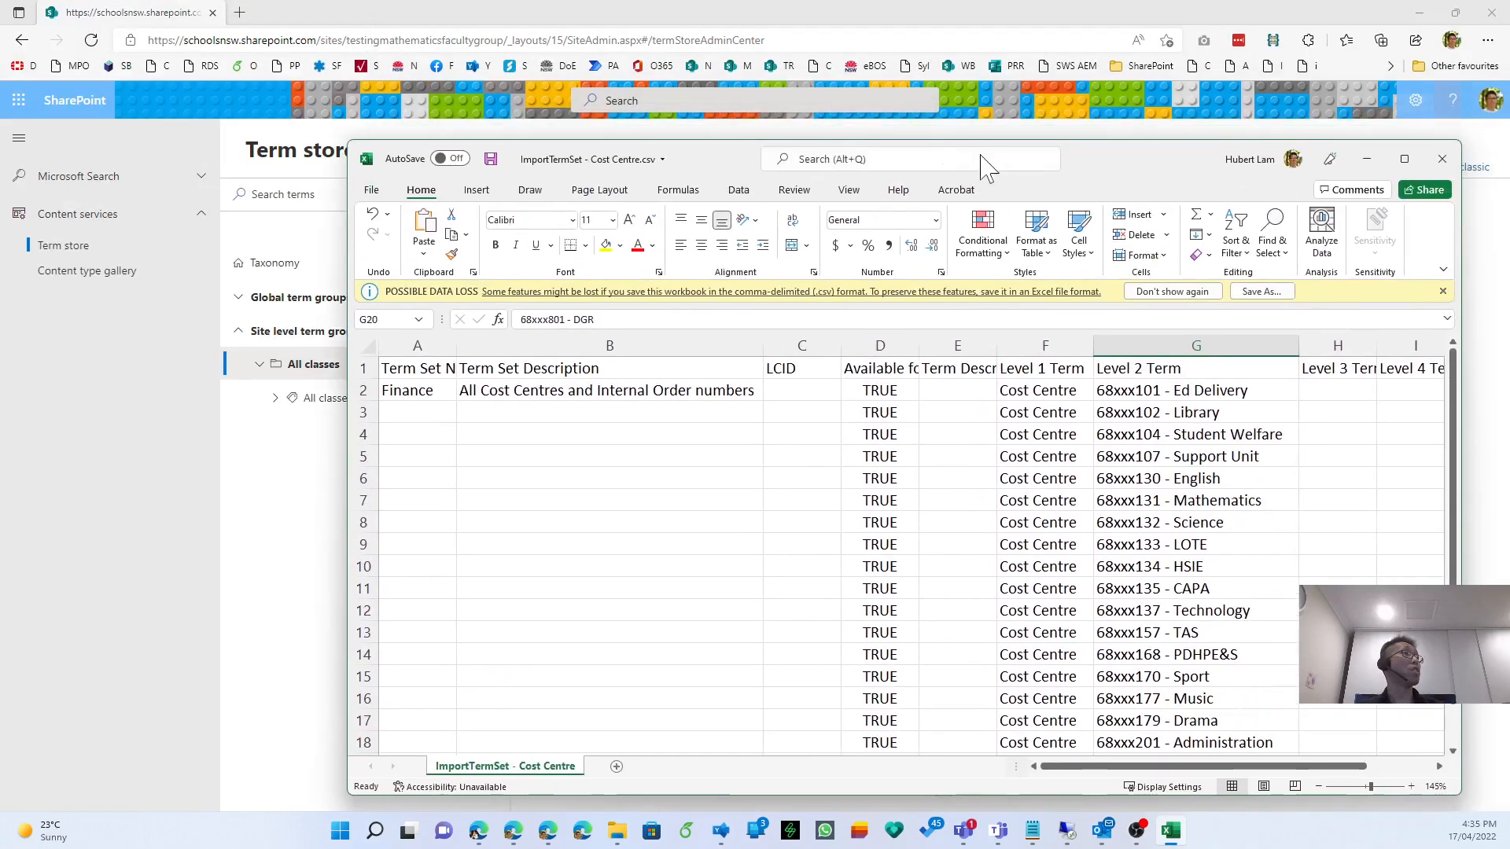
click(817, 3)
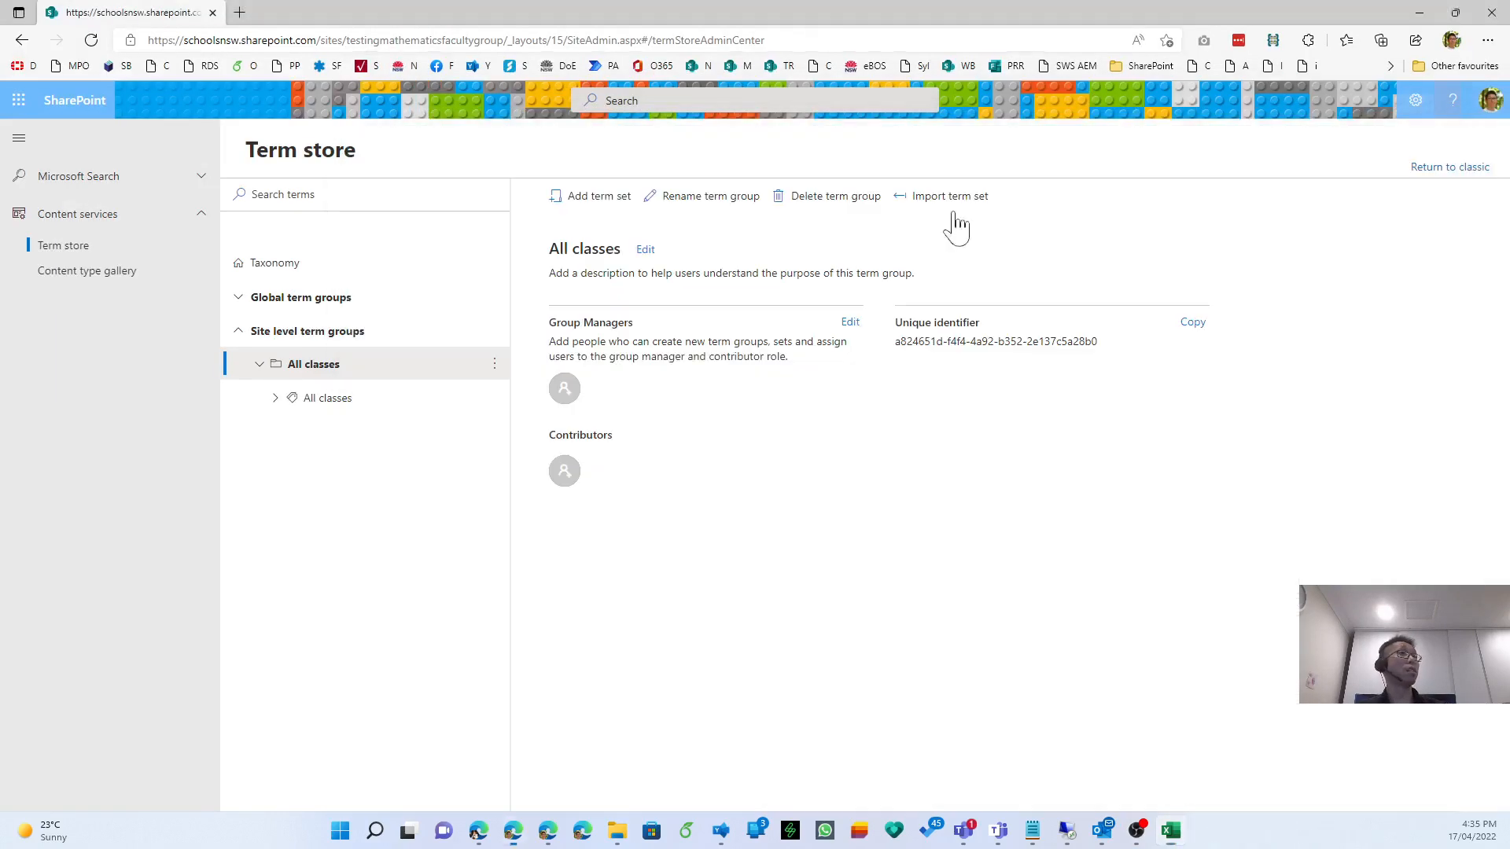
click(494, 363)
click(532, 476)
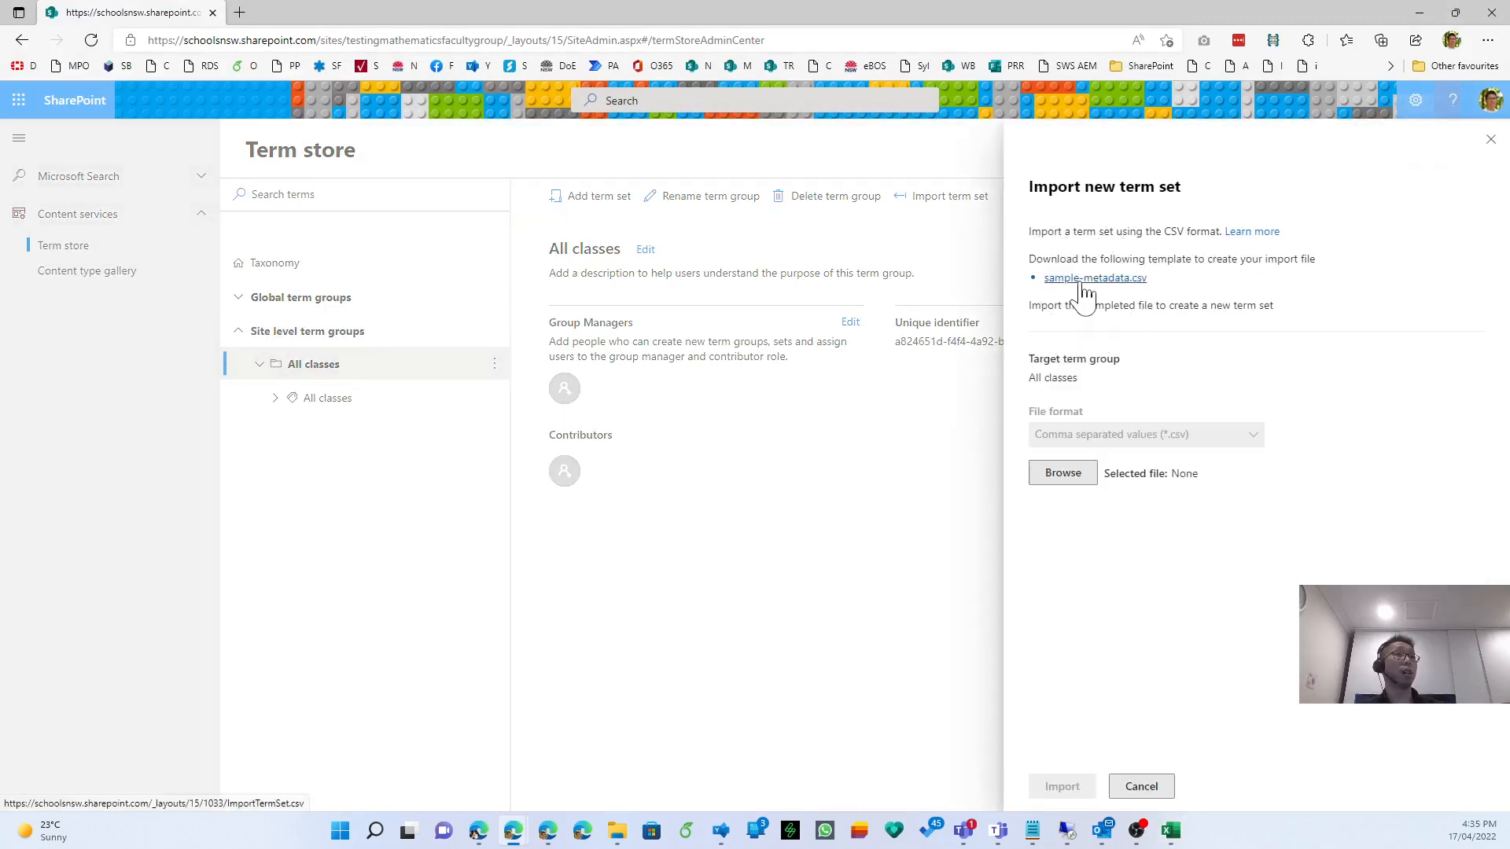
Return to the Cost Centre CSV in Excel and check its first Level 2 term and the Finance term set name.
key(alt+Tab)
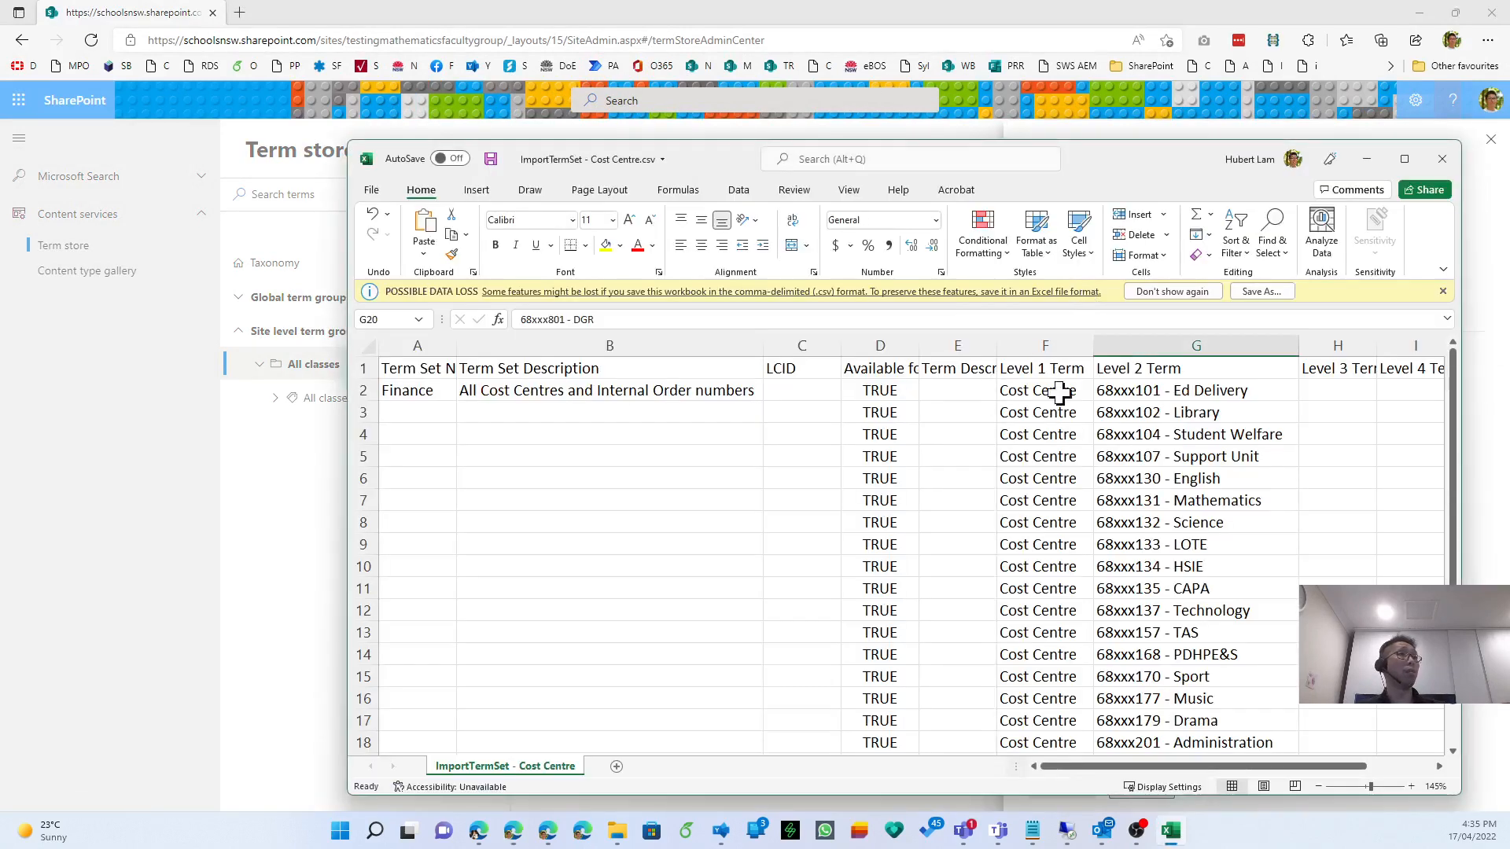
click(1107, 393)
click(416, 392)
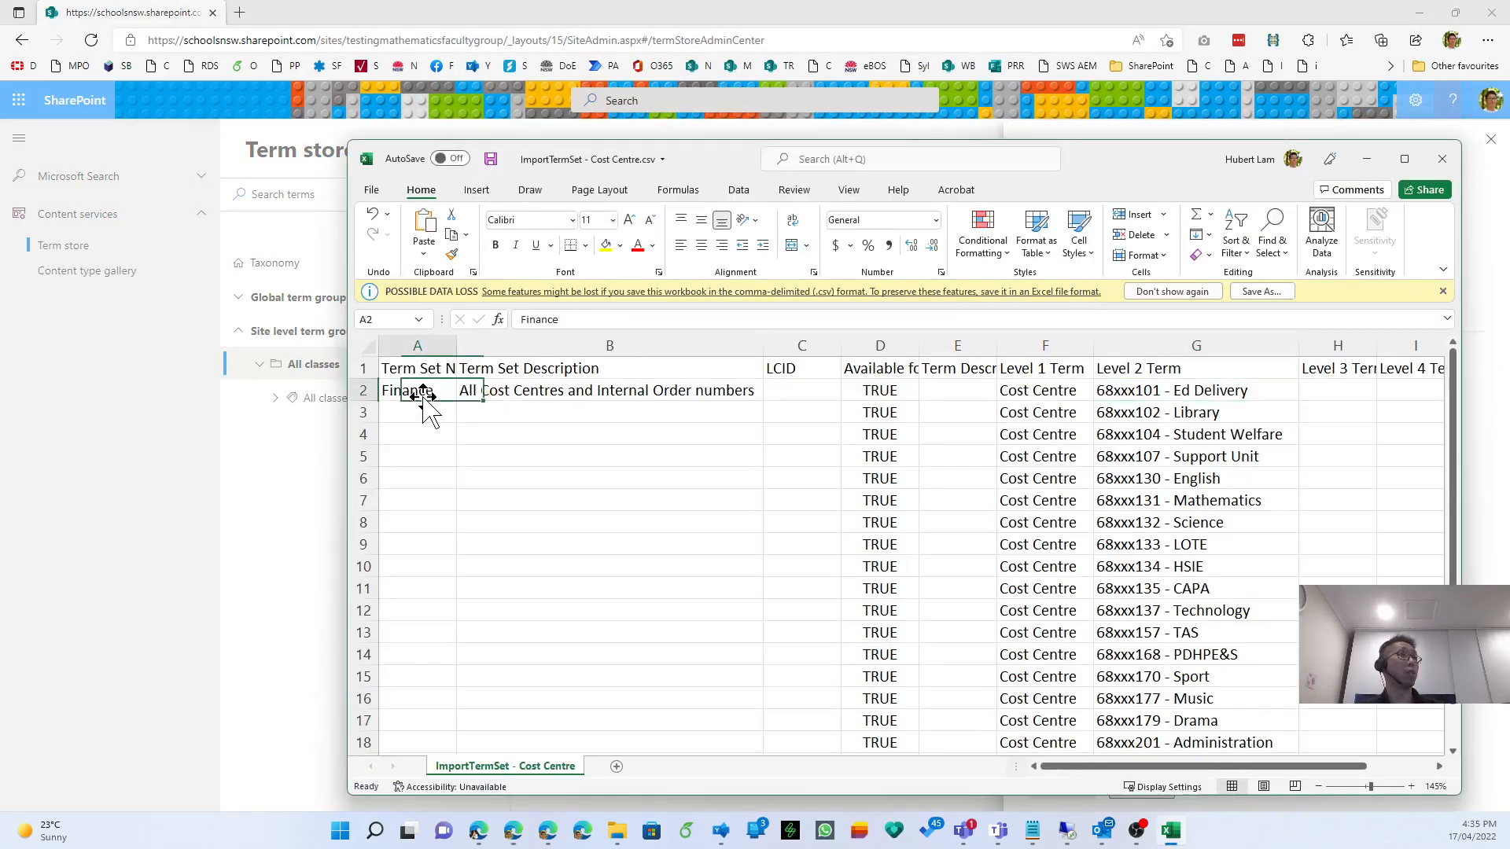
Widen the Term Set Name column to fit its text and check the description, Level 1 and Level 2 term entries.
drag(456, 345, 529, 345)
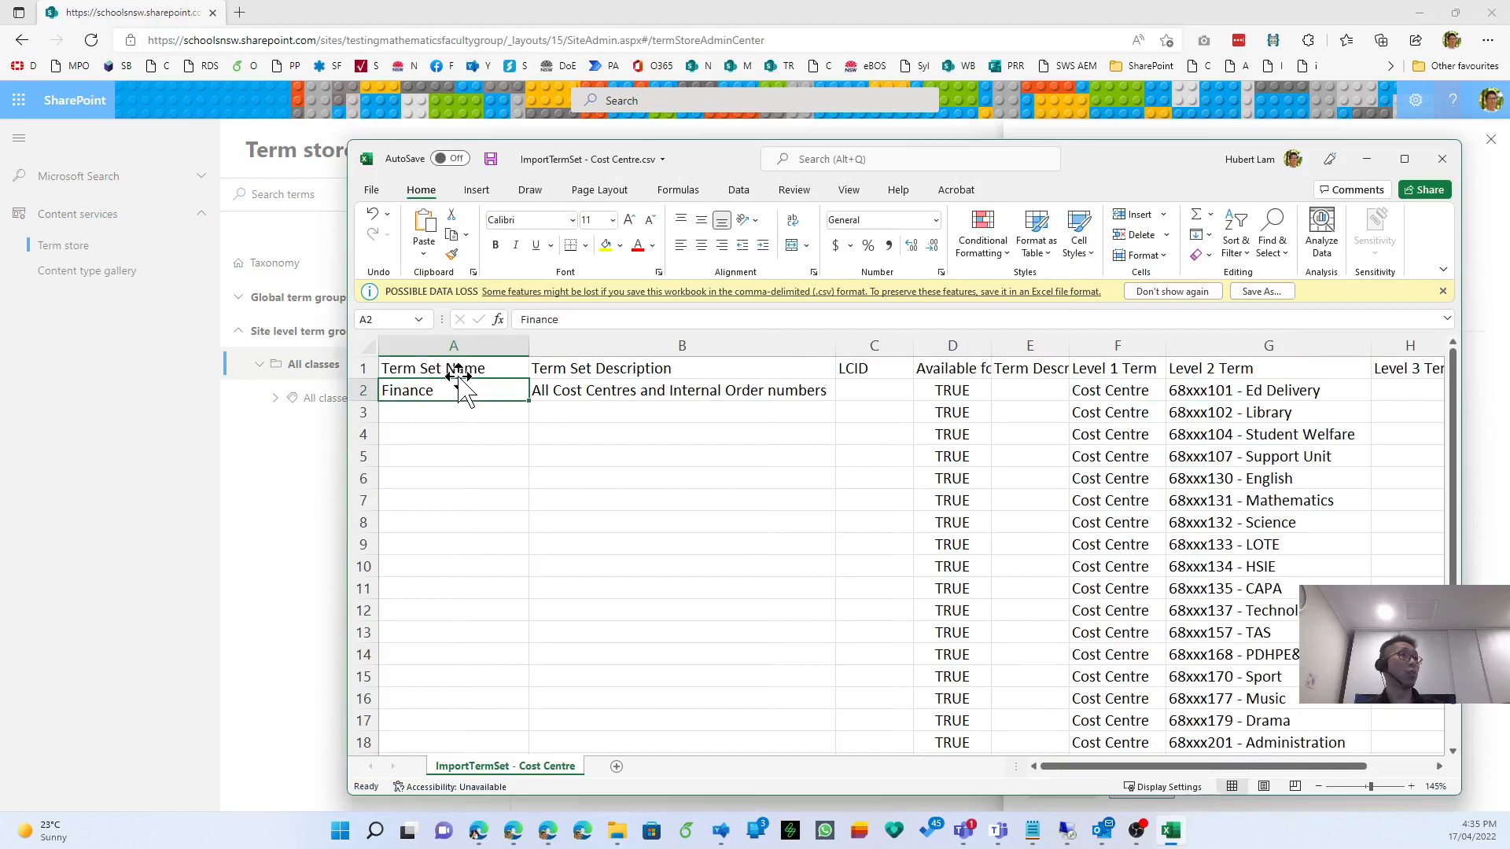
click(644, 386)
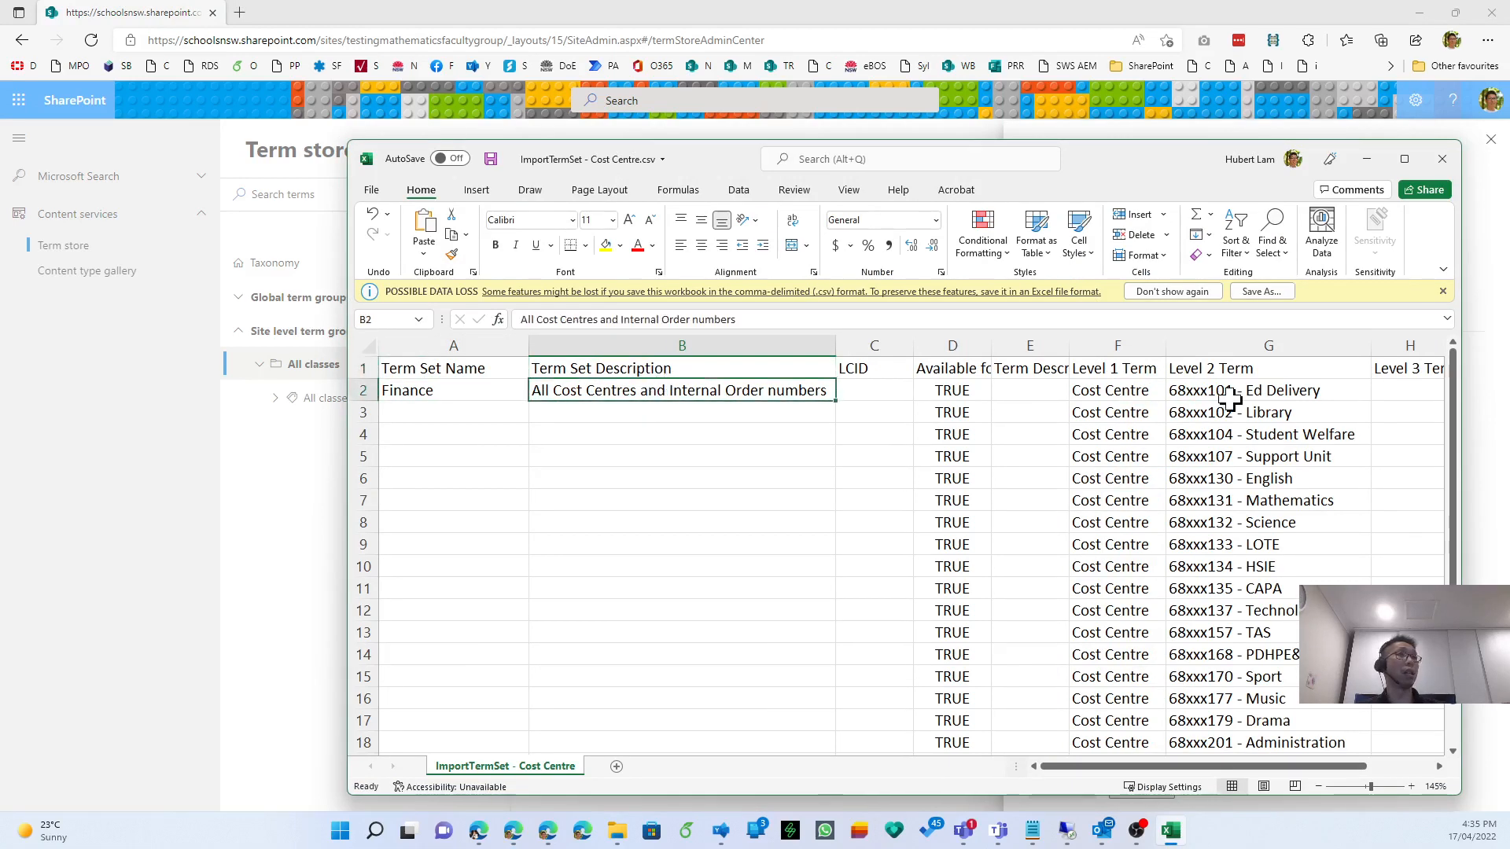
click(1121, 391)
drag(1121, 391, 1113, 653)
click(1114, 652)
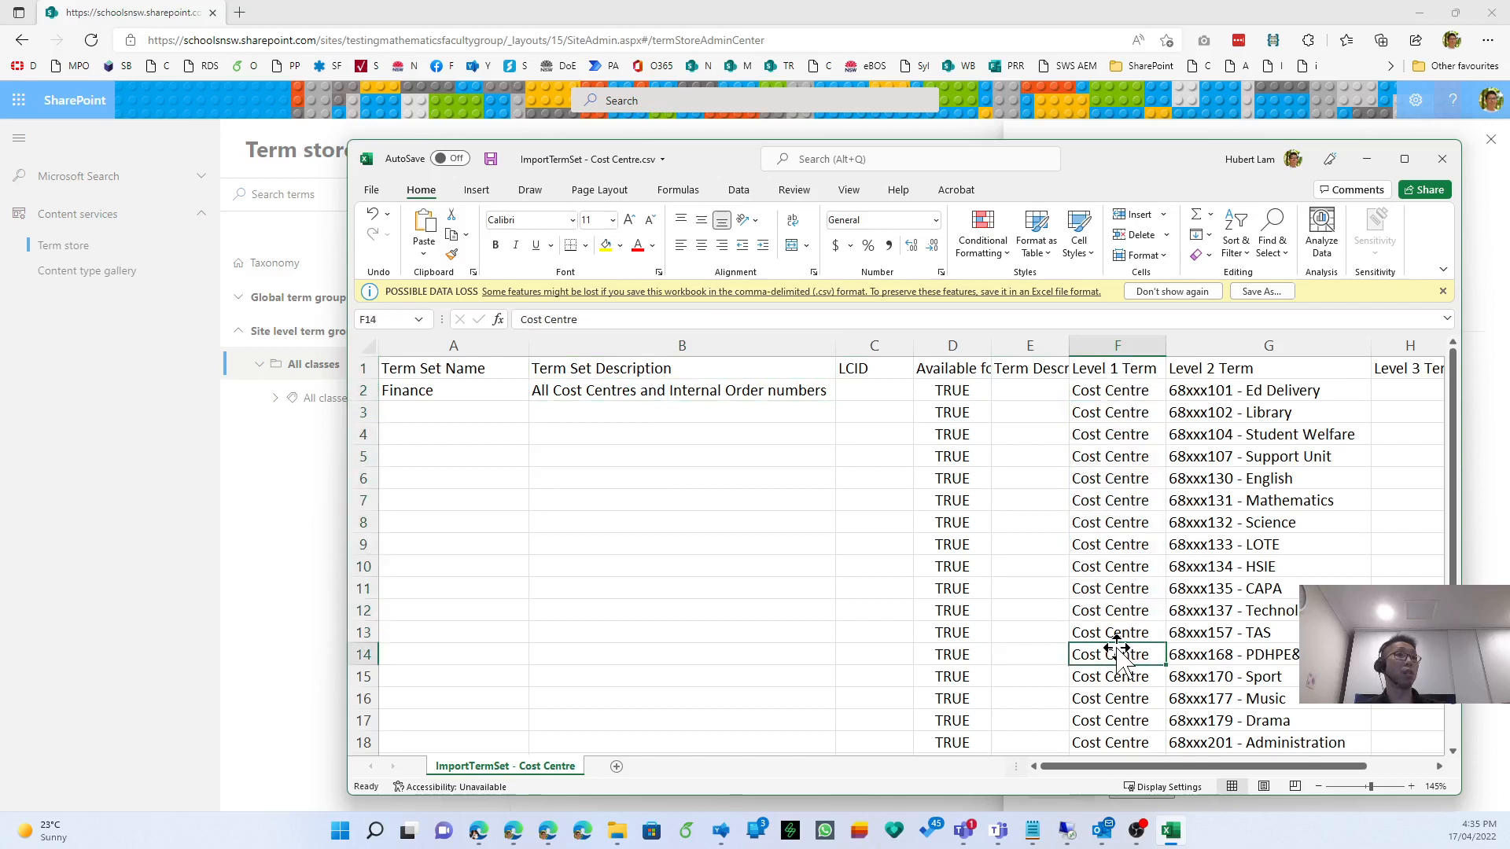
mouse_move(1180, 391)
mouse_down()
mouse_move(1186, 505)
mouse_move(1235, 534)
mouse_move(1225, 434)
mouse_move(1187, 387)
mouse_up()
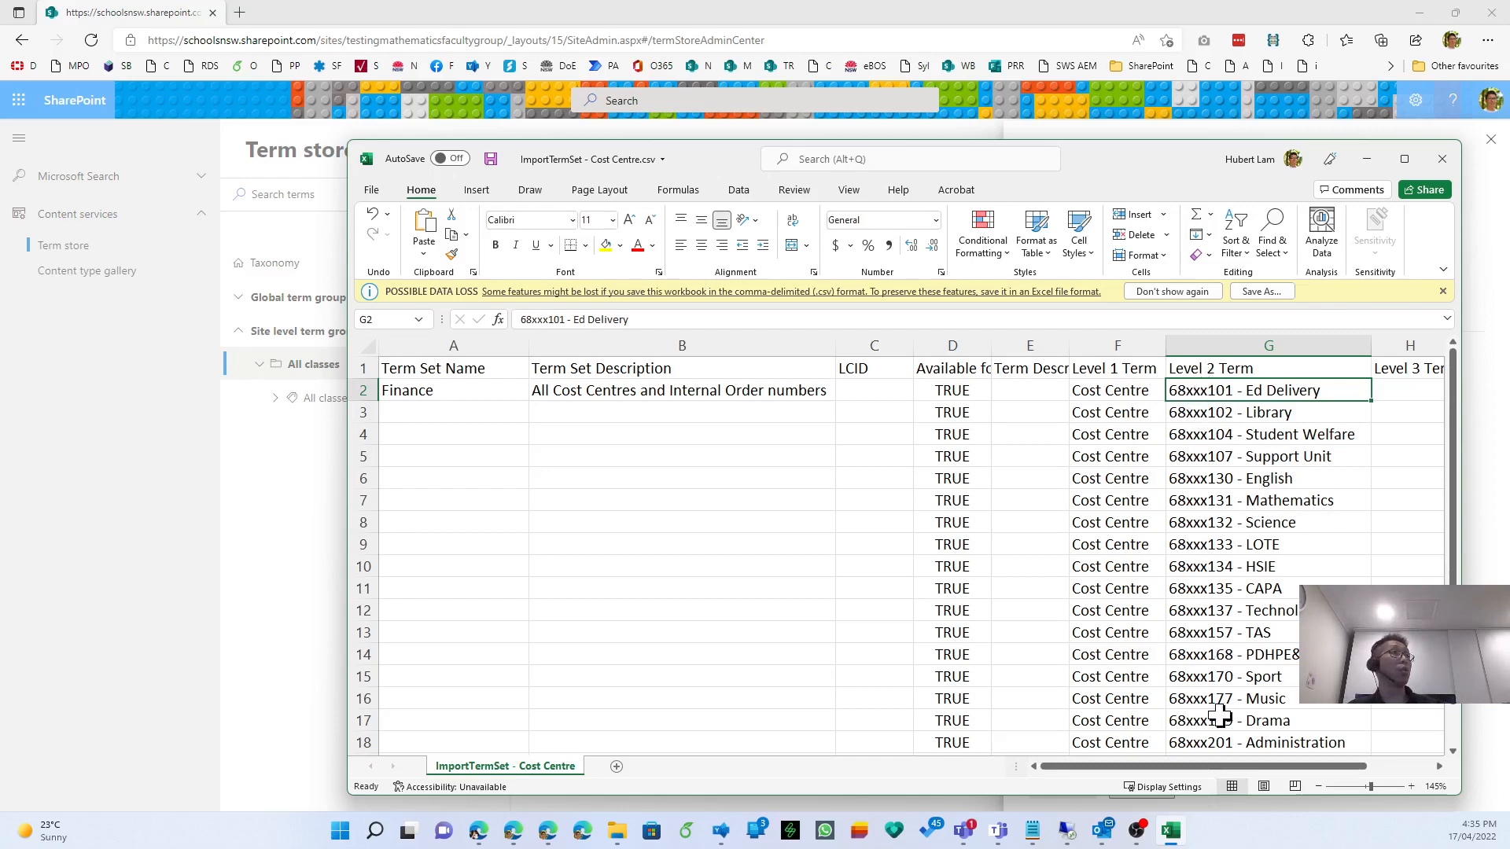
Return to the SharePoint term store and import ImportTermSet - Cost Centre.csv into the All classes group.
click(336, 697)
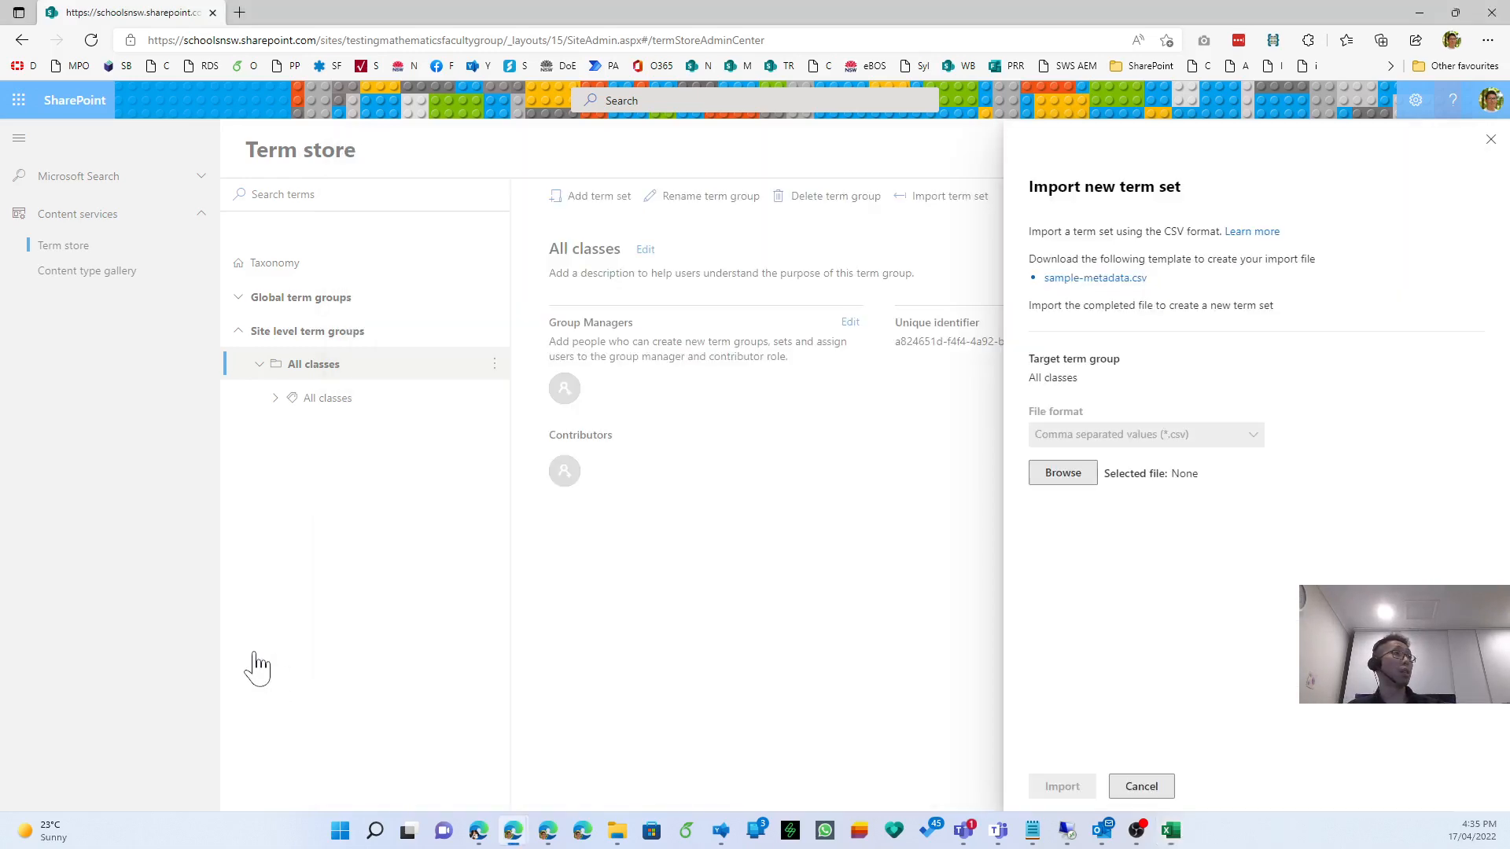
click(1048, 473)
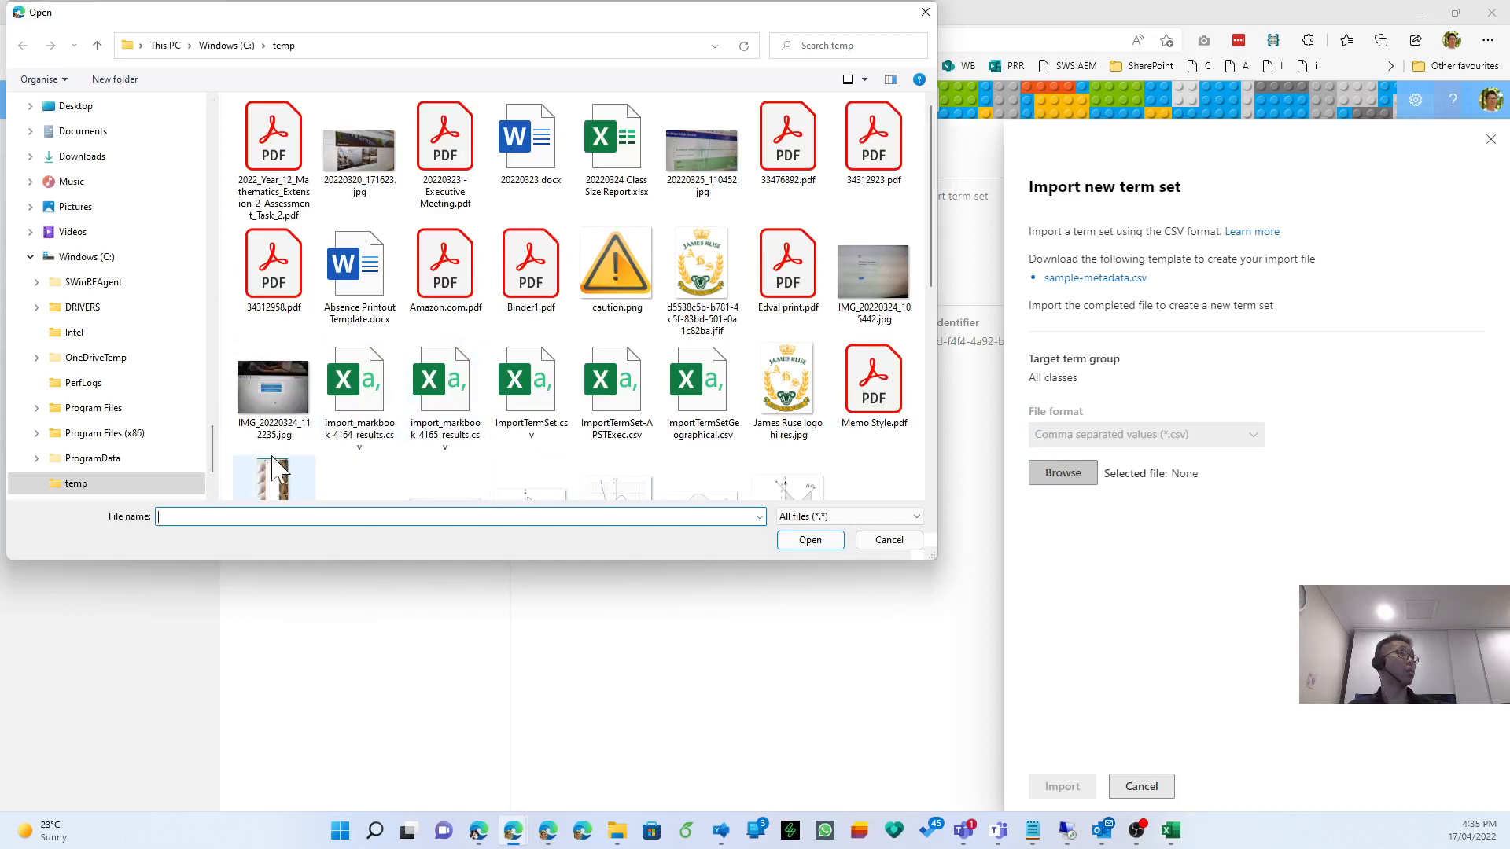
drag(214, 452, 210, 147)
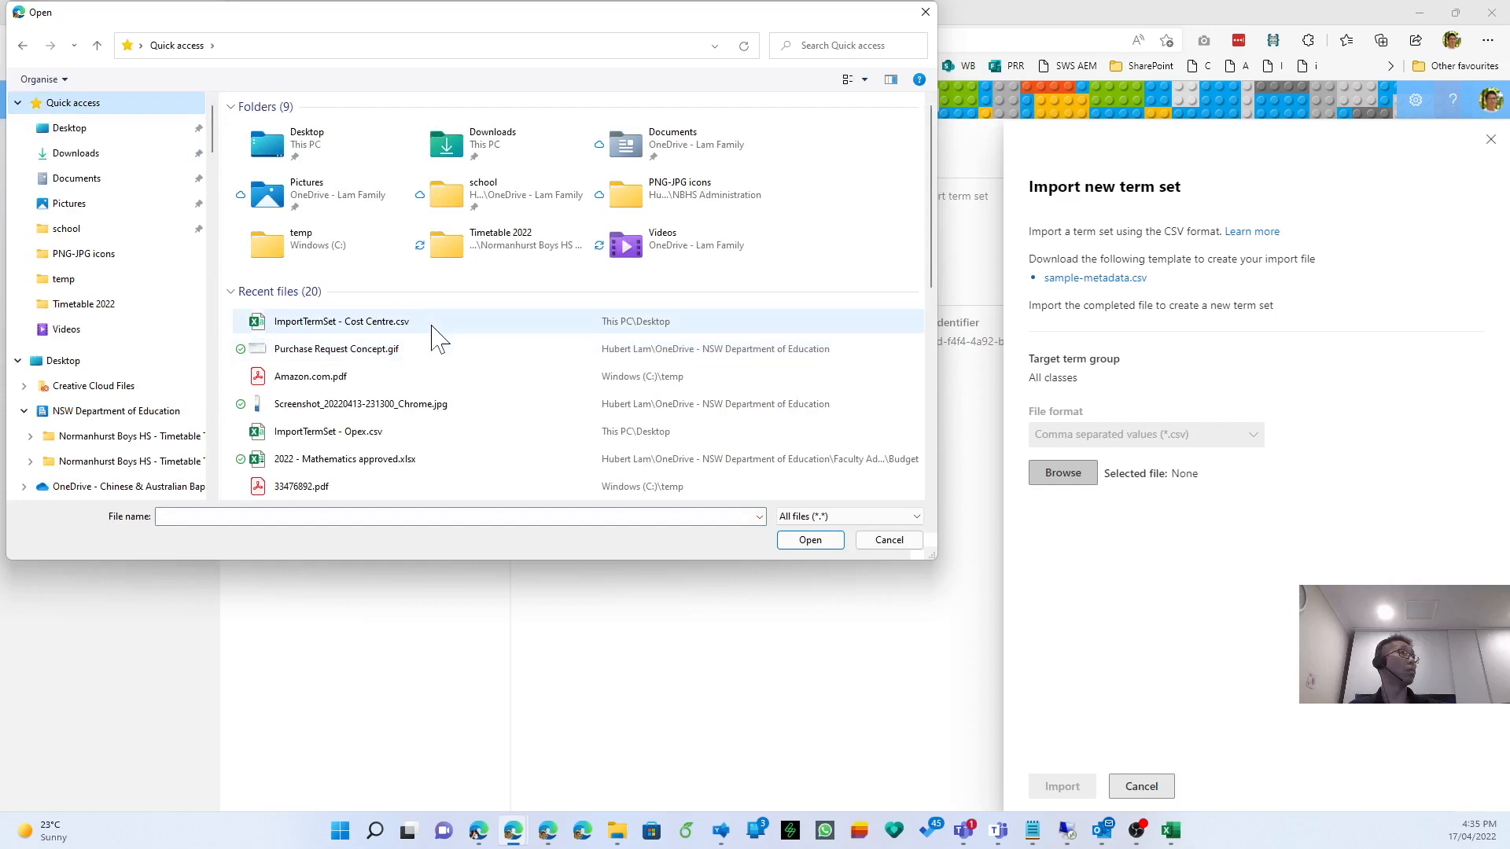
key(Escape)
click(1063, 787)
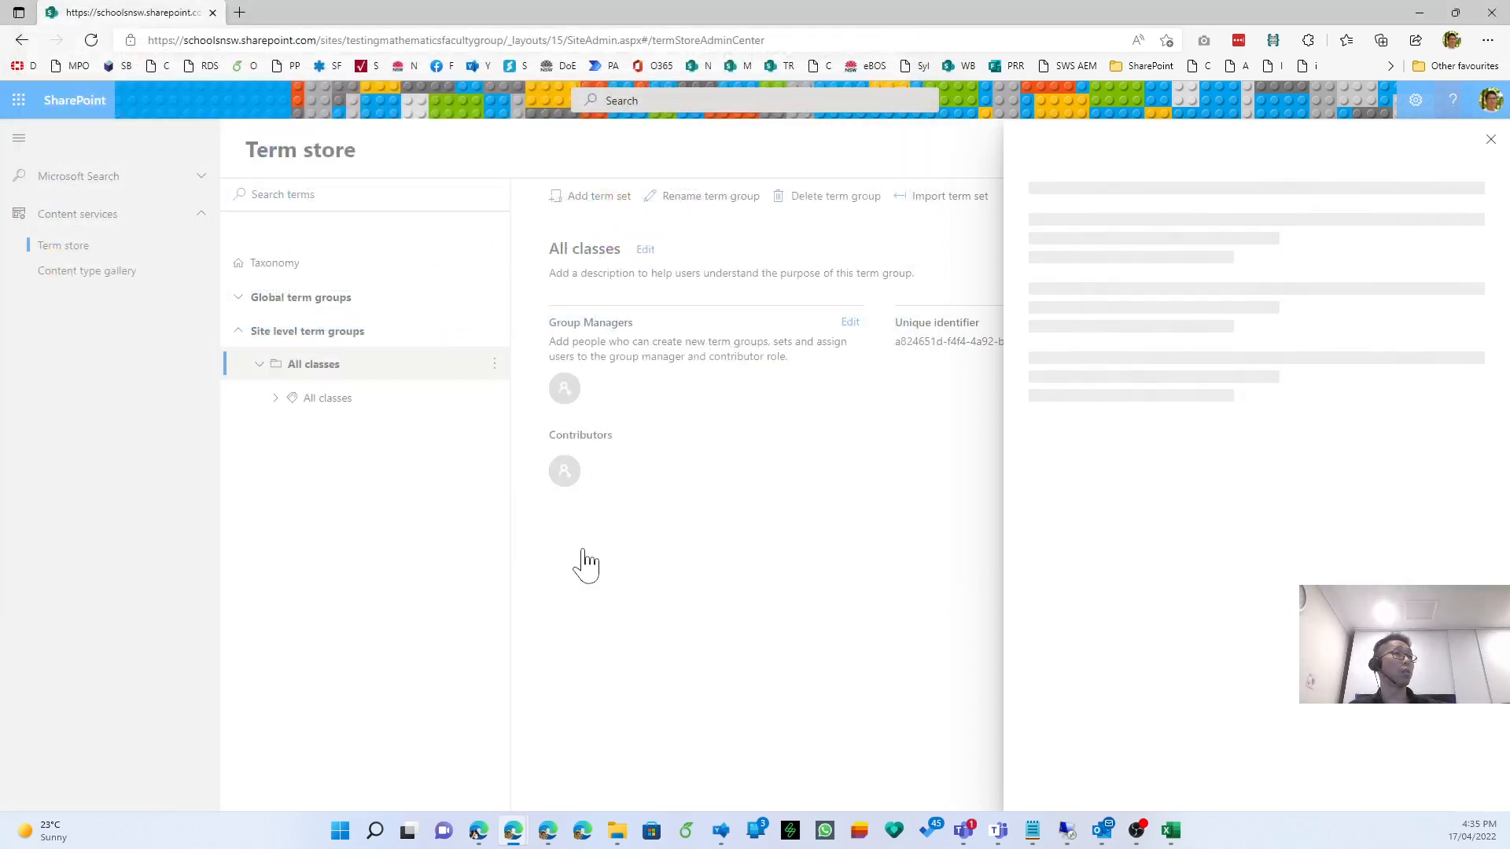
click(1490, 139)
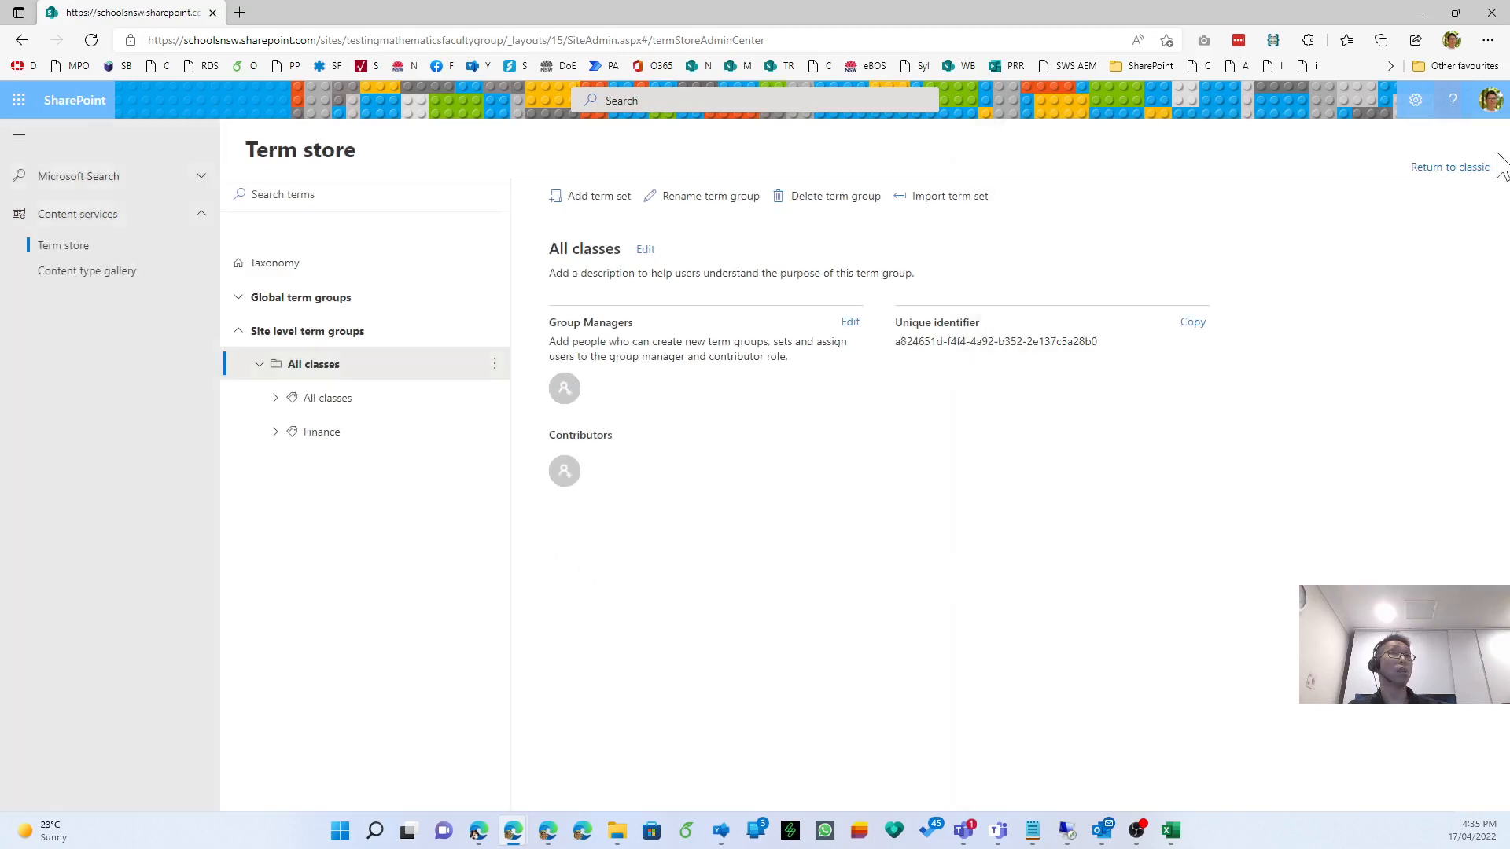
Expand the Finance term set and its Cost Centre term to check the imported terms.
click(276, 433)
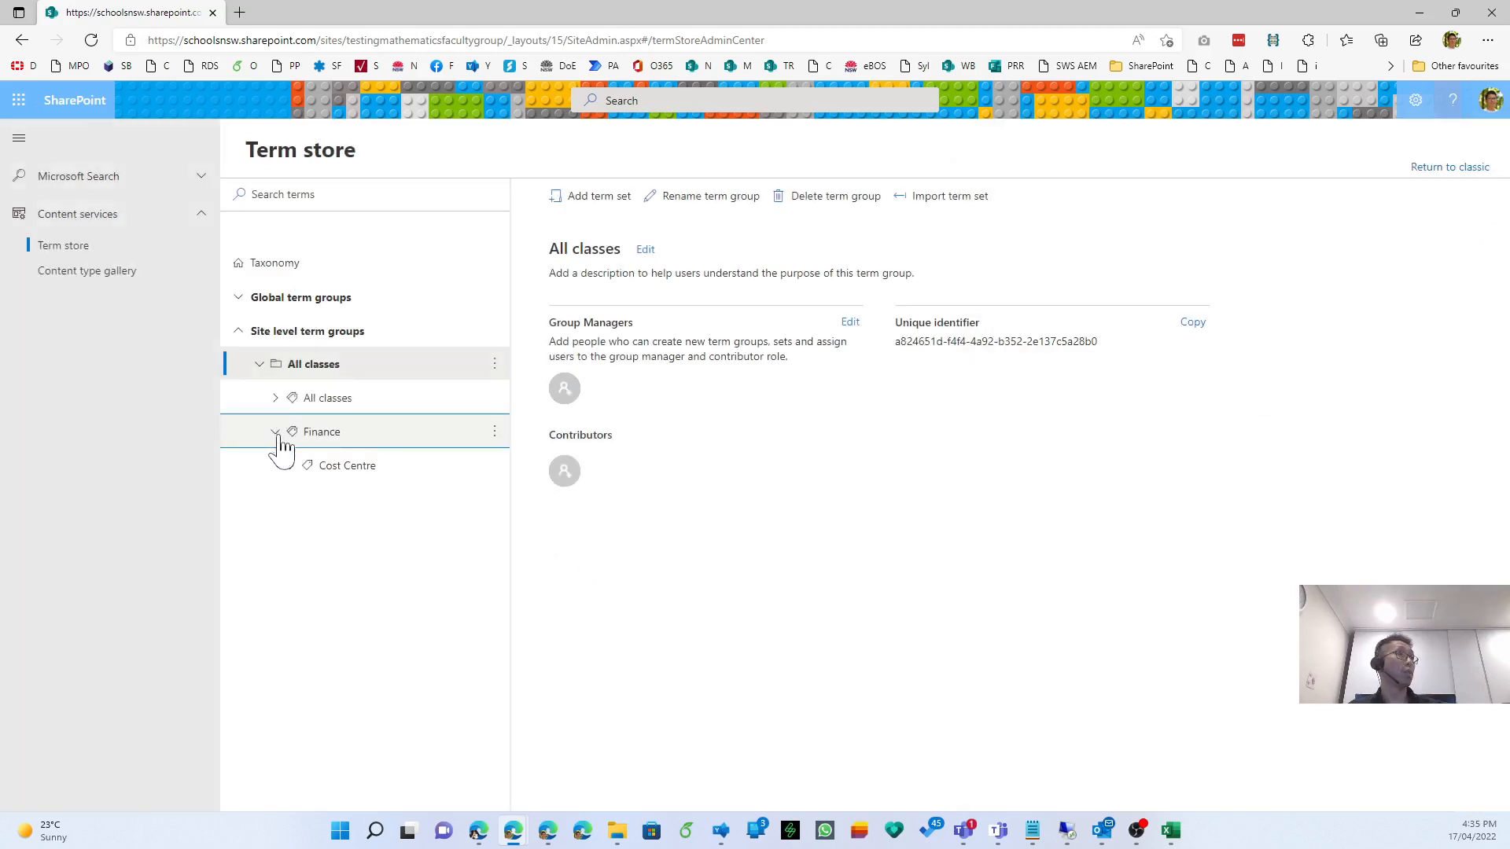
click(316, 437)
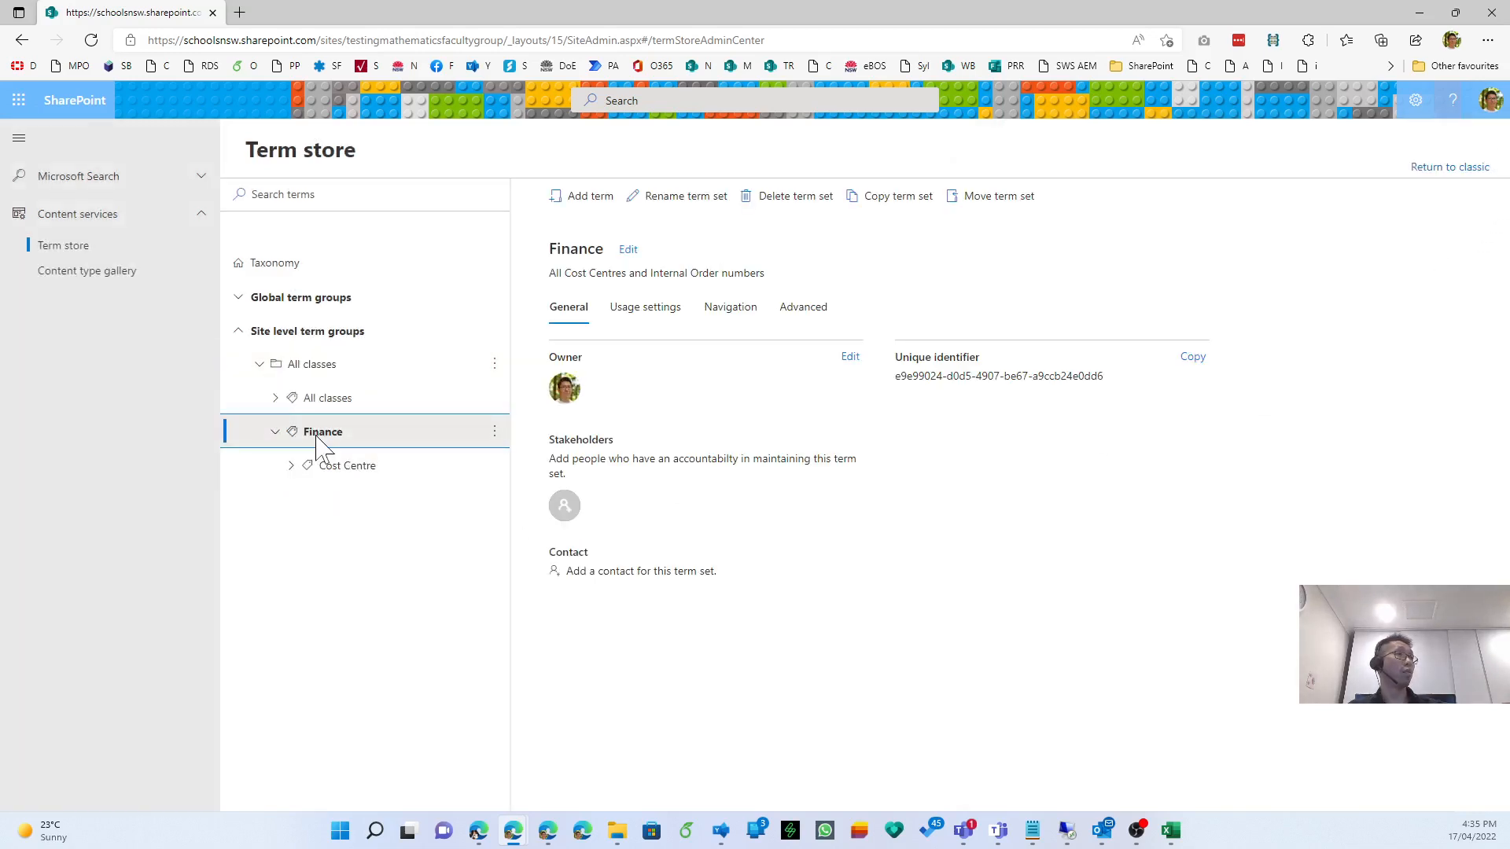
click(291, 467)
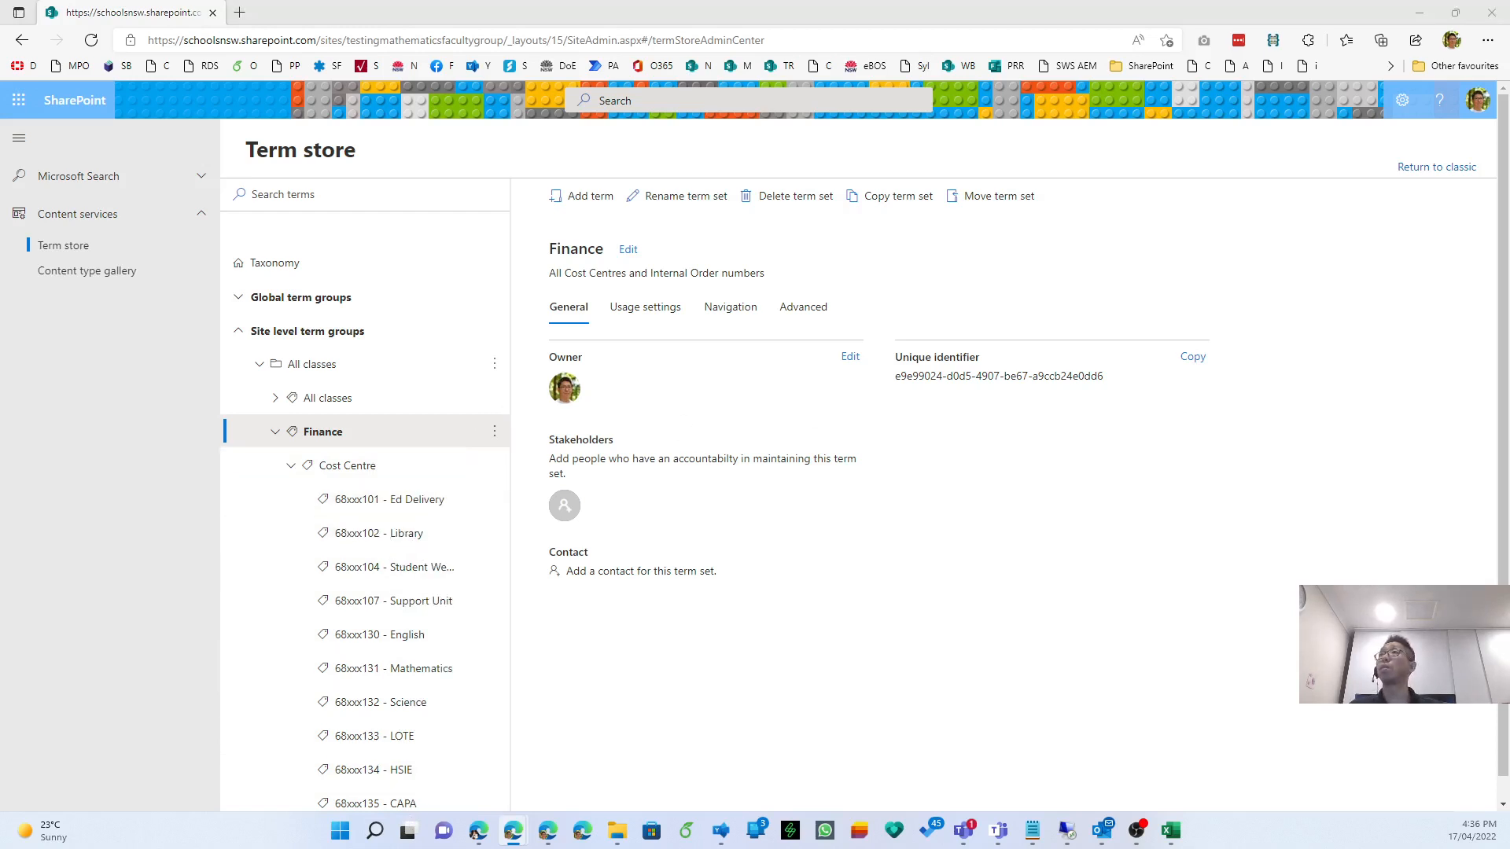
Bring up ImportTermSet - Opex.csv in Excel and widen the Level 1, Level 2 and Level 3 Term columns to fit their text.
key(alt+Tab)
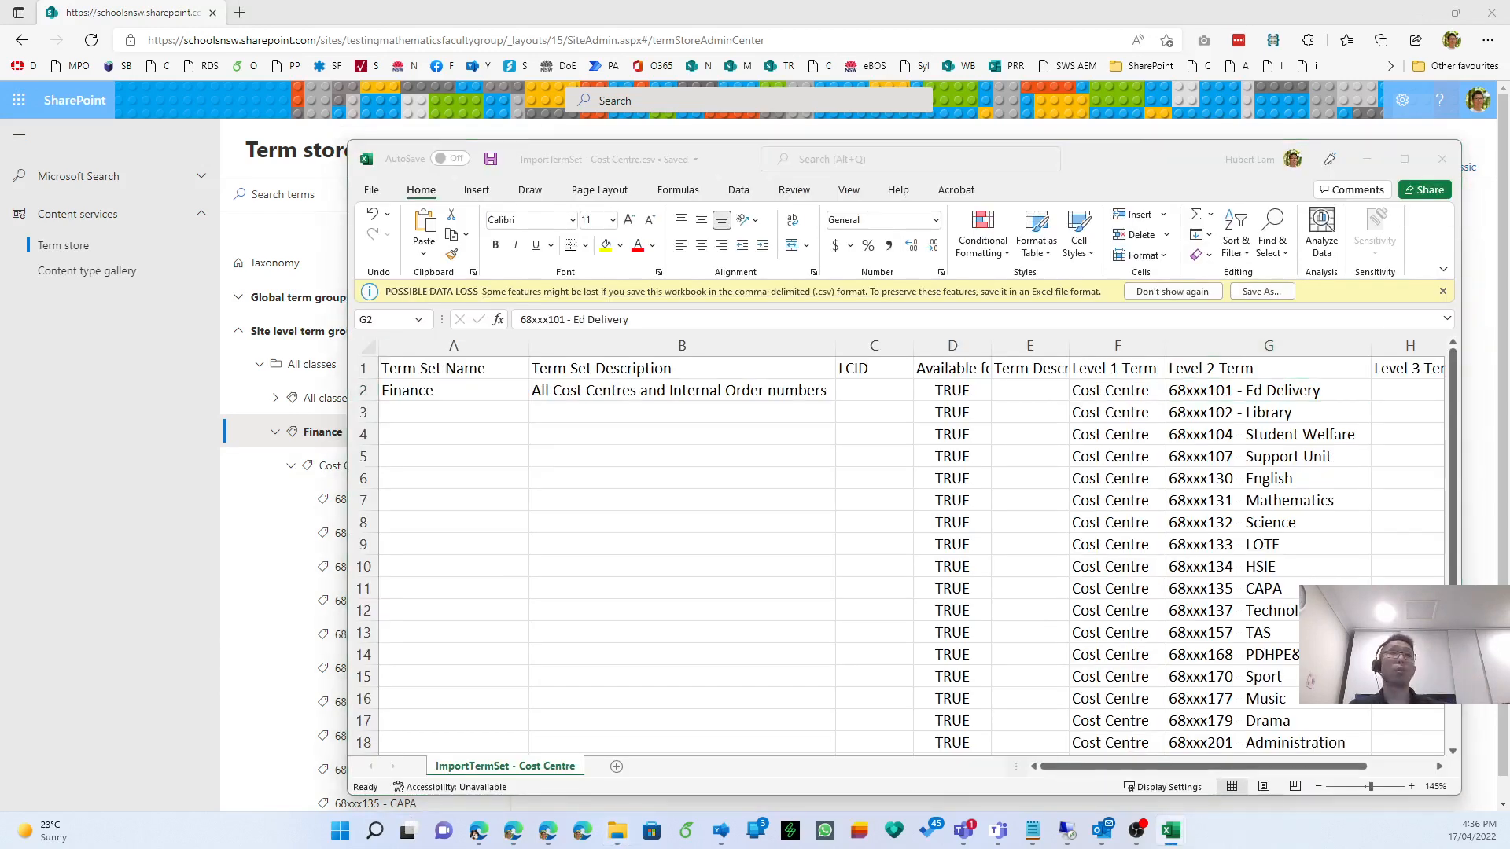
drag(937, 118, 904, 42)
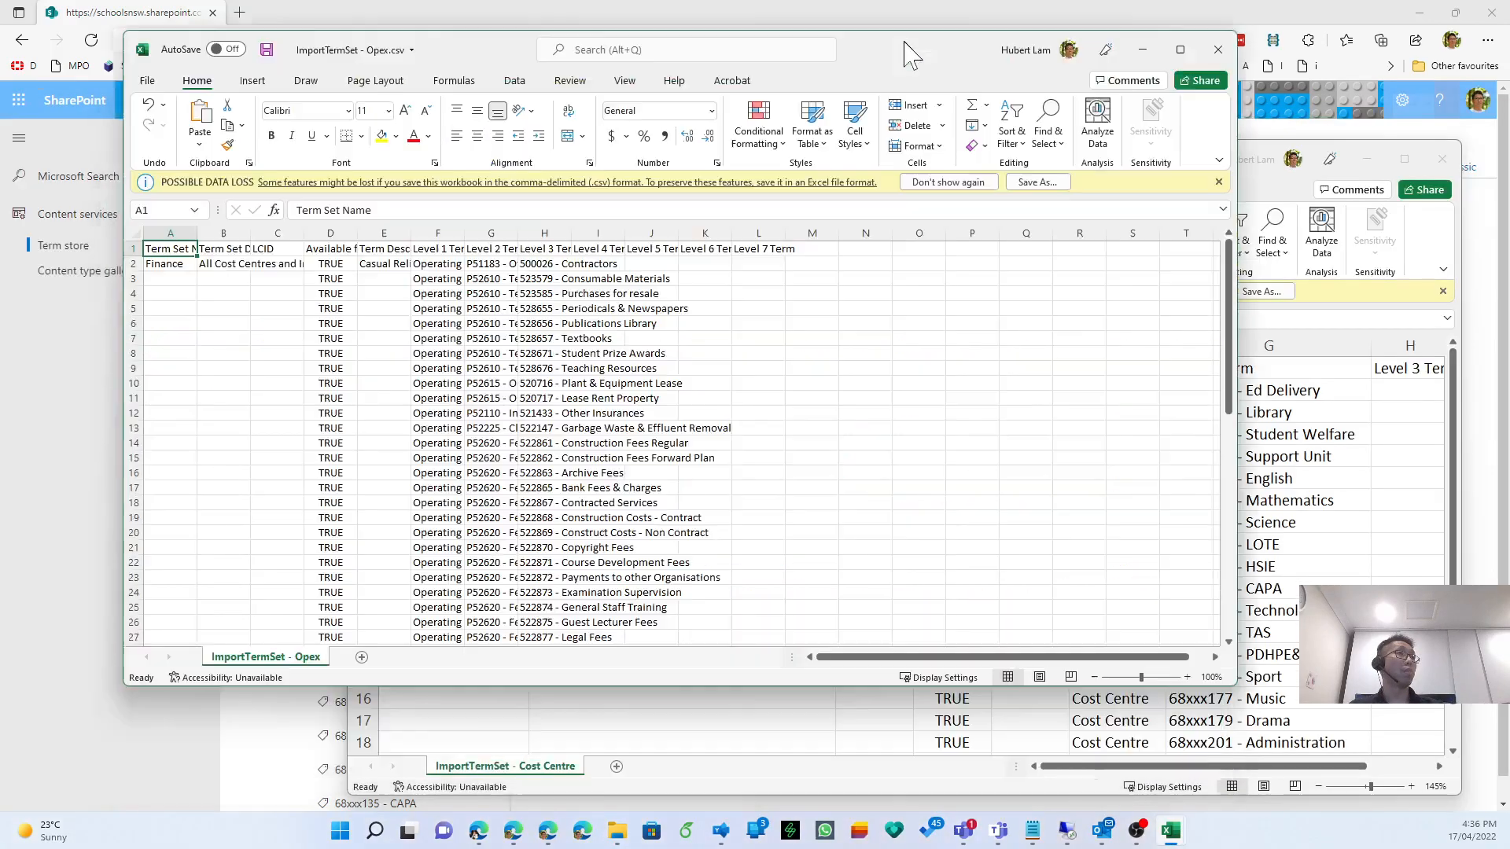
double_click(464, 233)
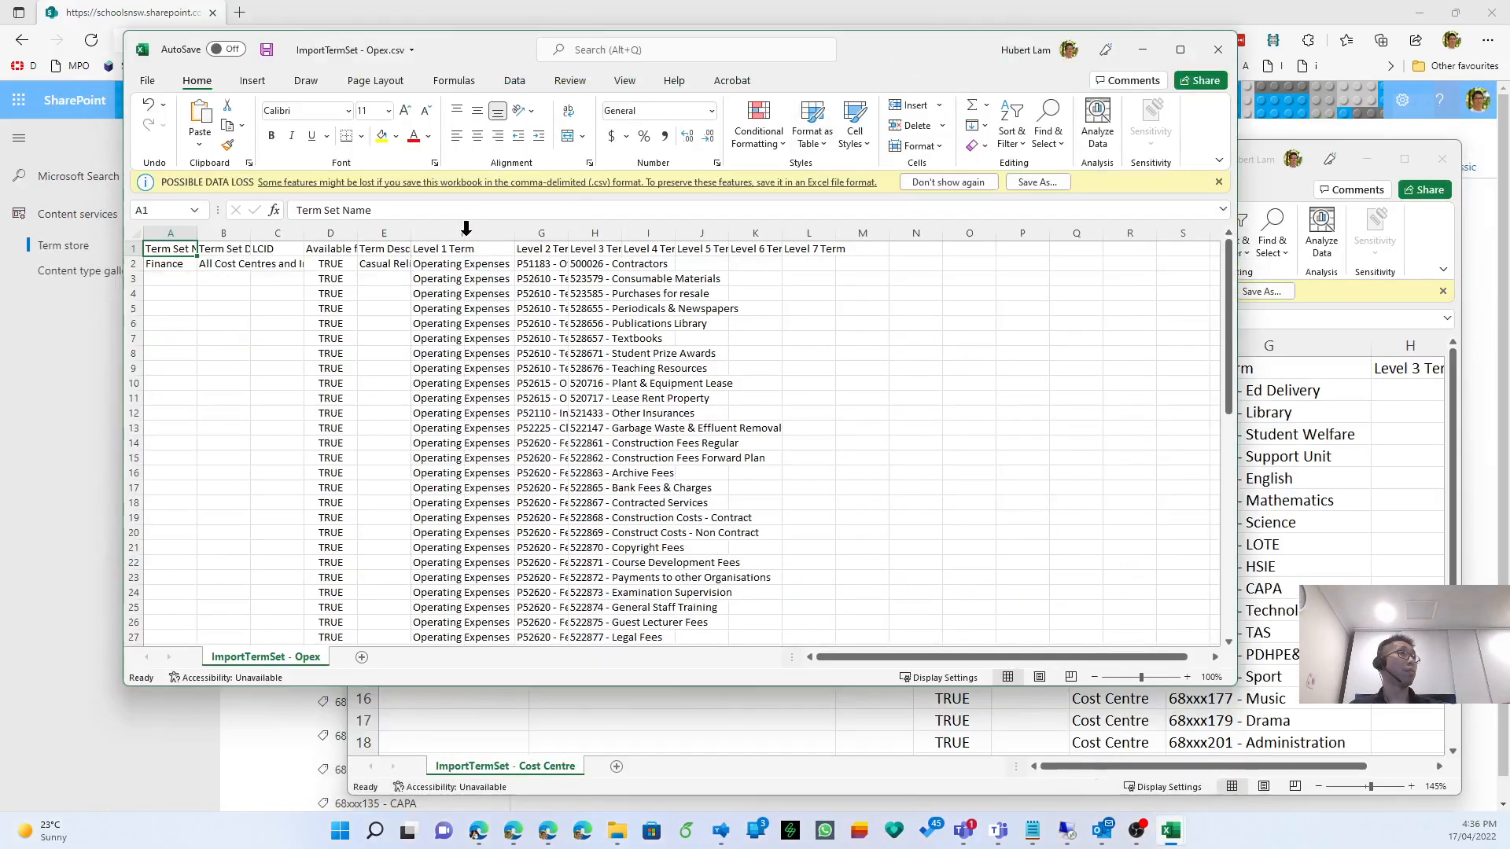
double_click(568, 233)
double_click(773, 234)
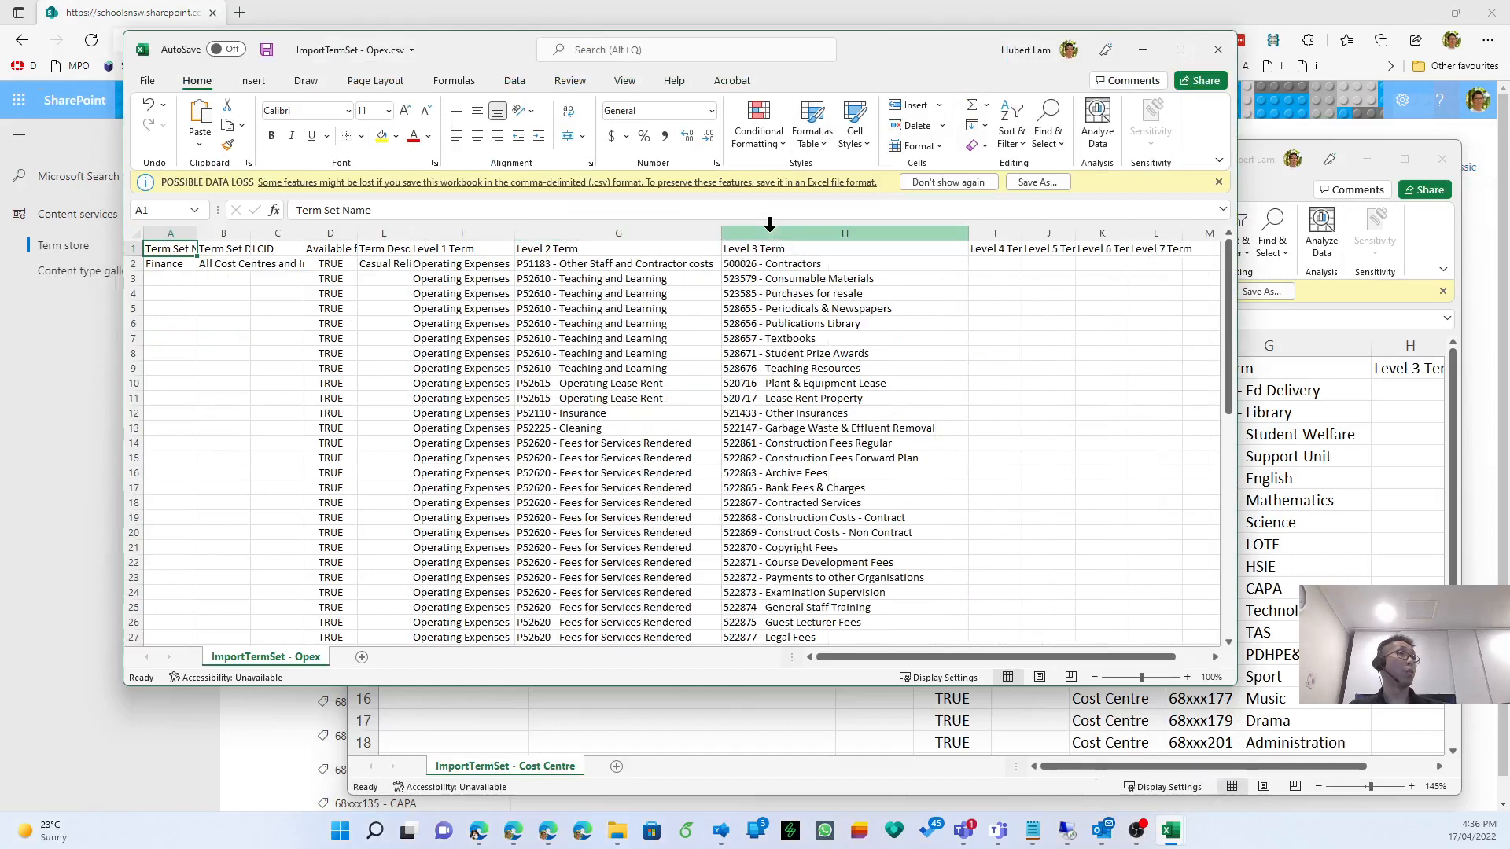
Examine the Opex CSV's term set name and its Level 1, Level 2 and Level 3 terms, including the Teaching and Learning entries.
click(189, 266)
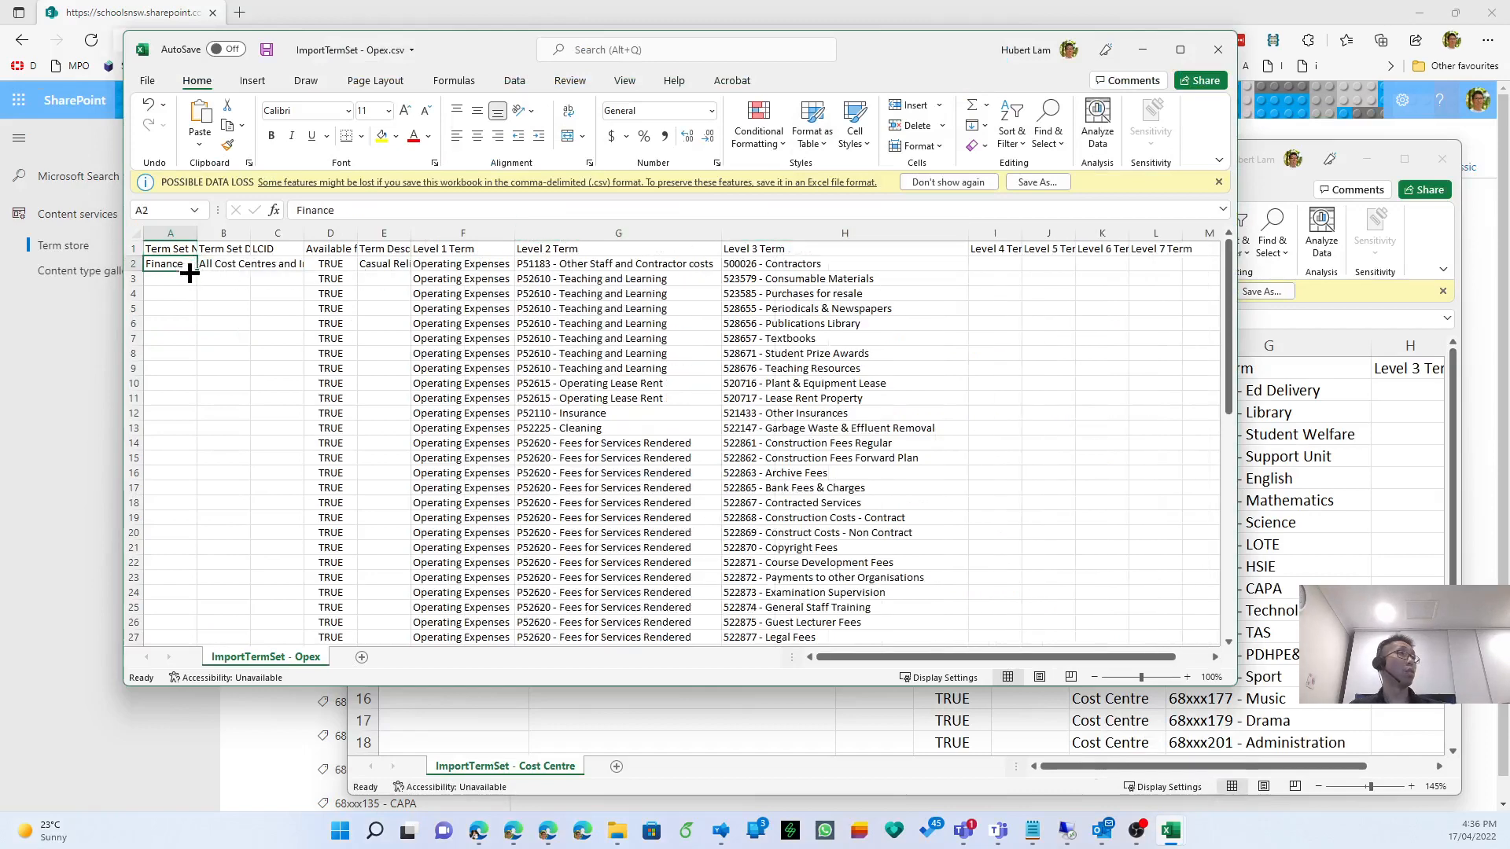
click(562, 267)
click(496, 265)
drag(496, 265, 501, 577)
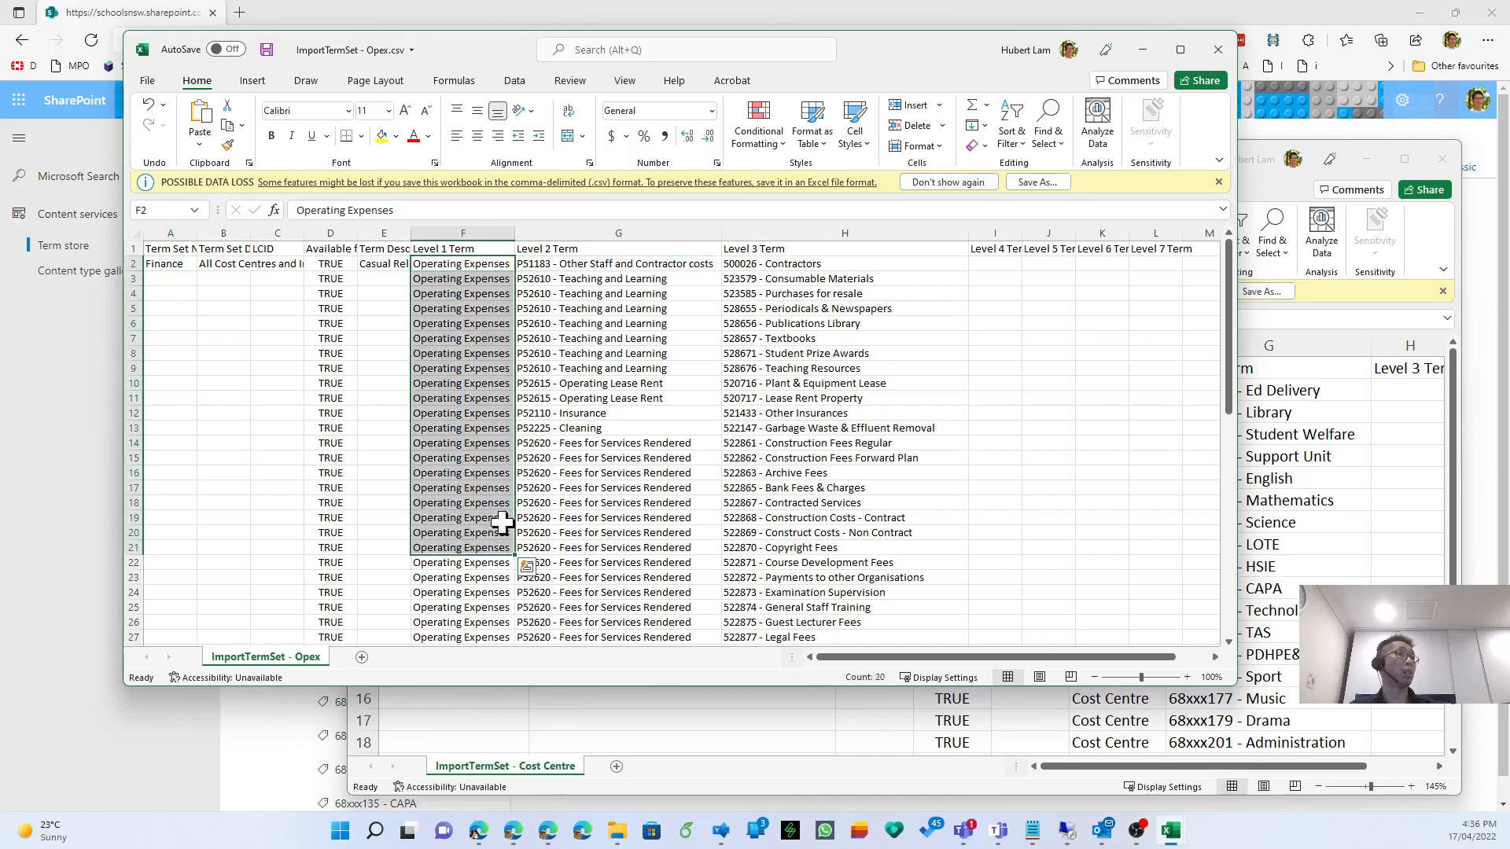
drag(586, 265, 598, 563)
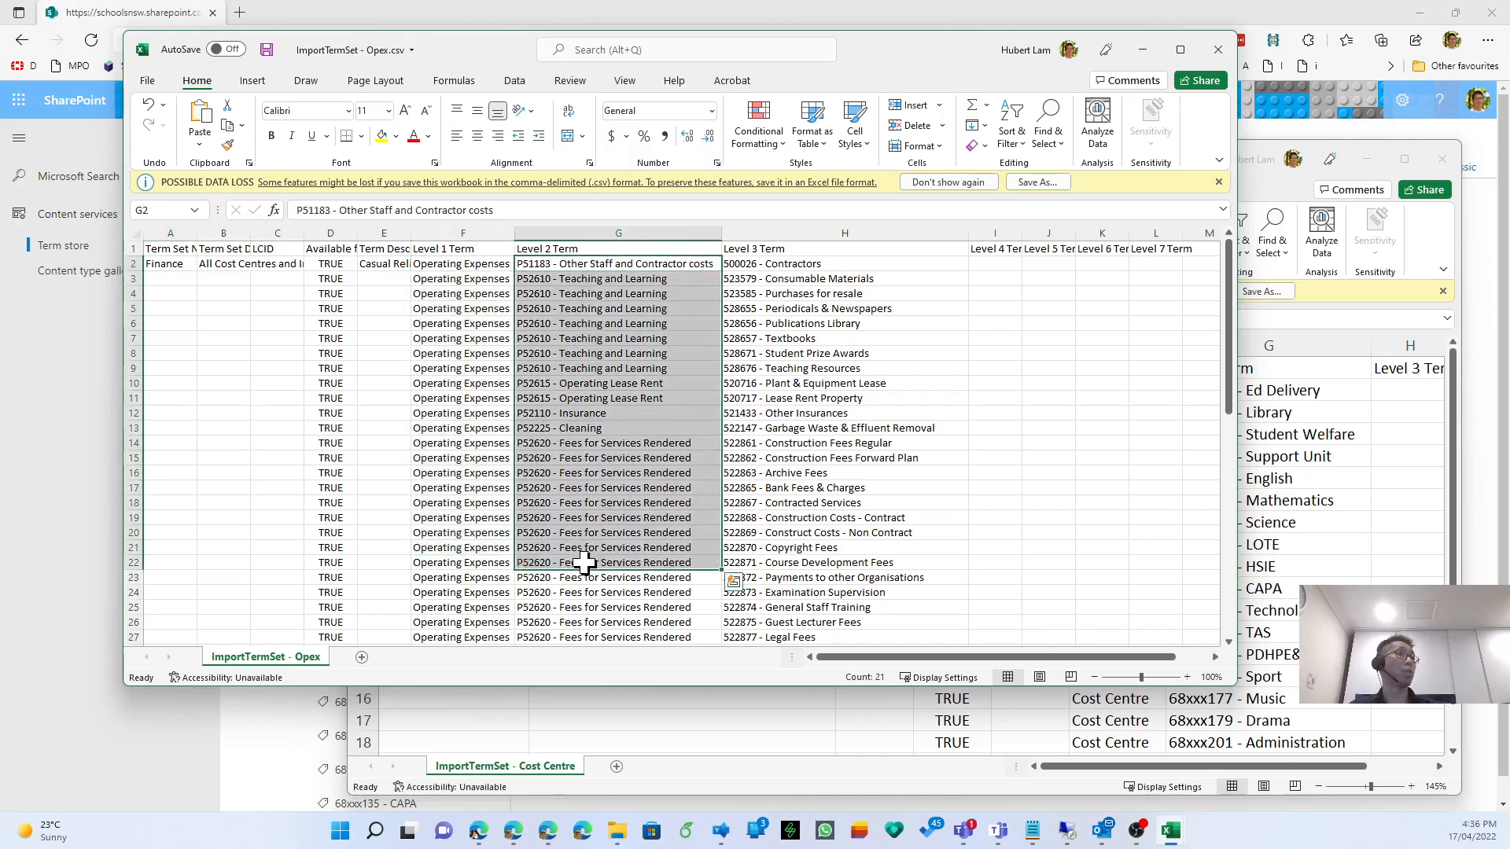
drag(768, 261, 779, 446)
click(771, 310)
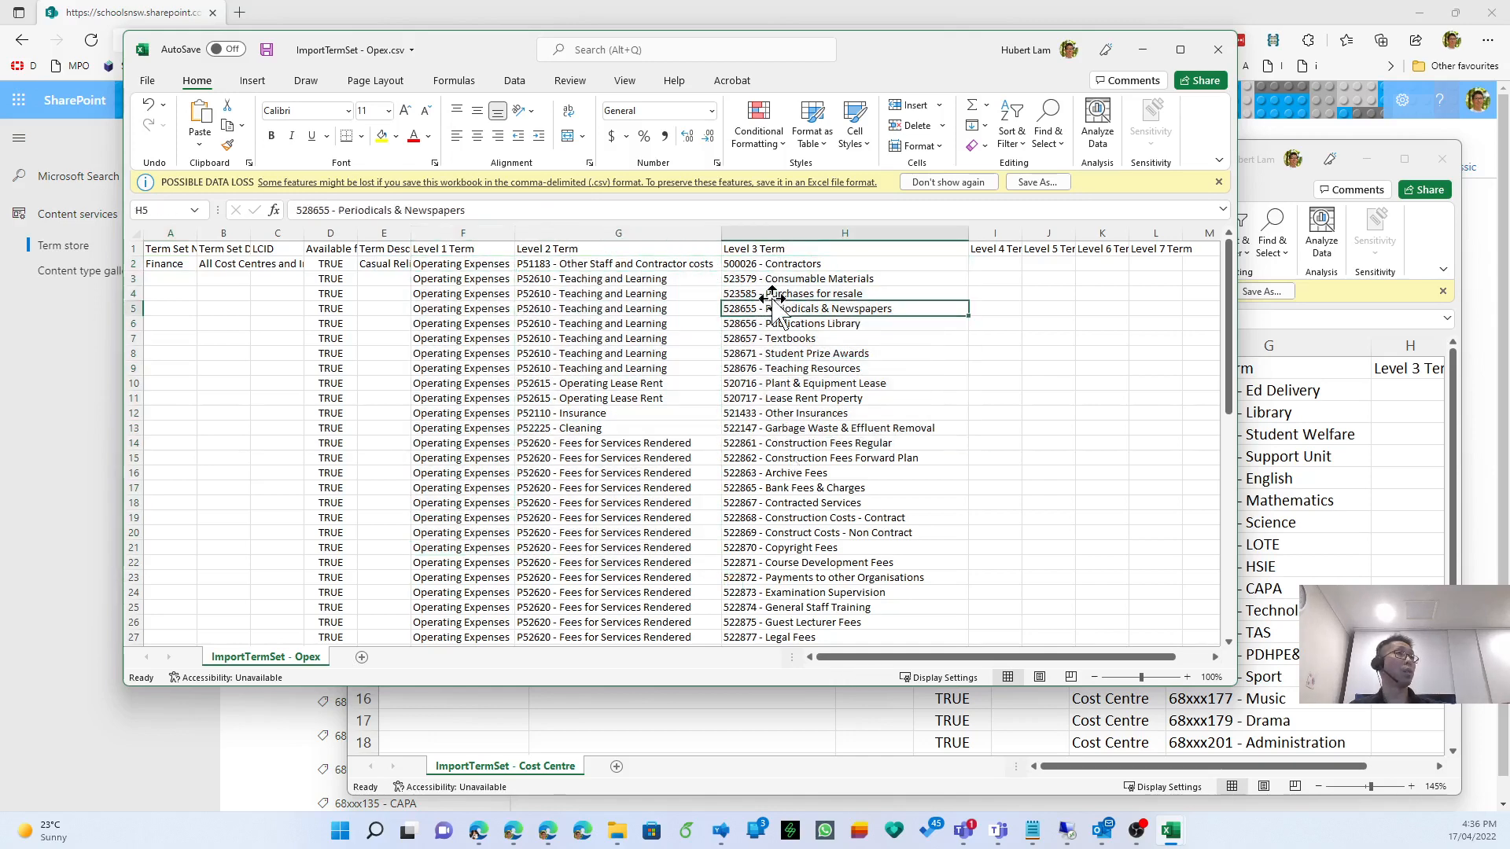
click(771, 281)
drag(772, 281, 766, 376)
click(767, 371)
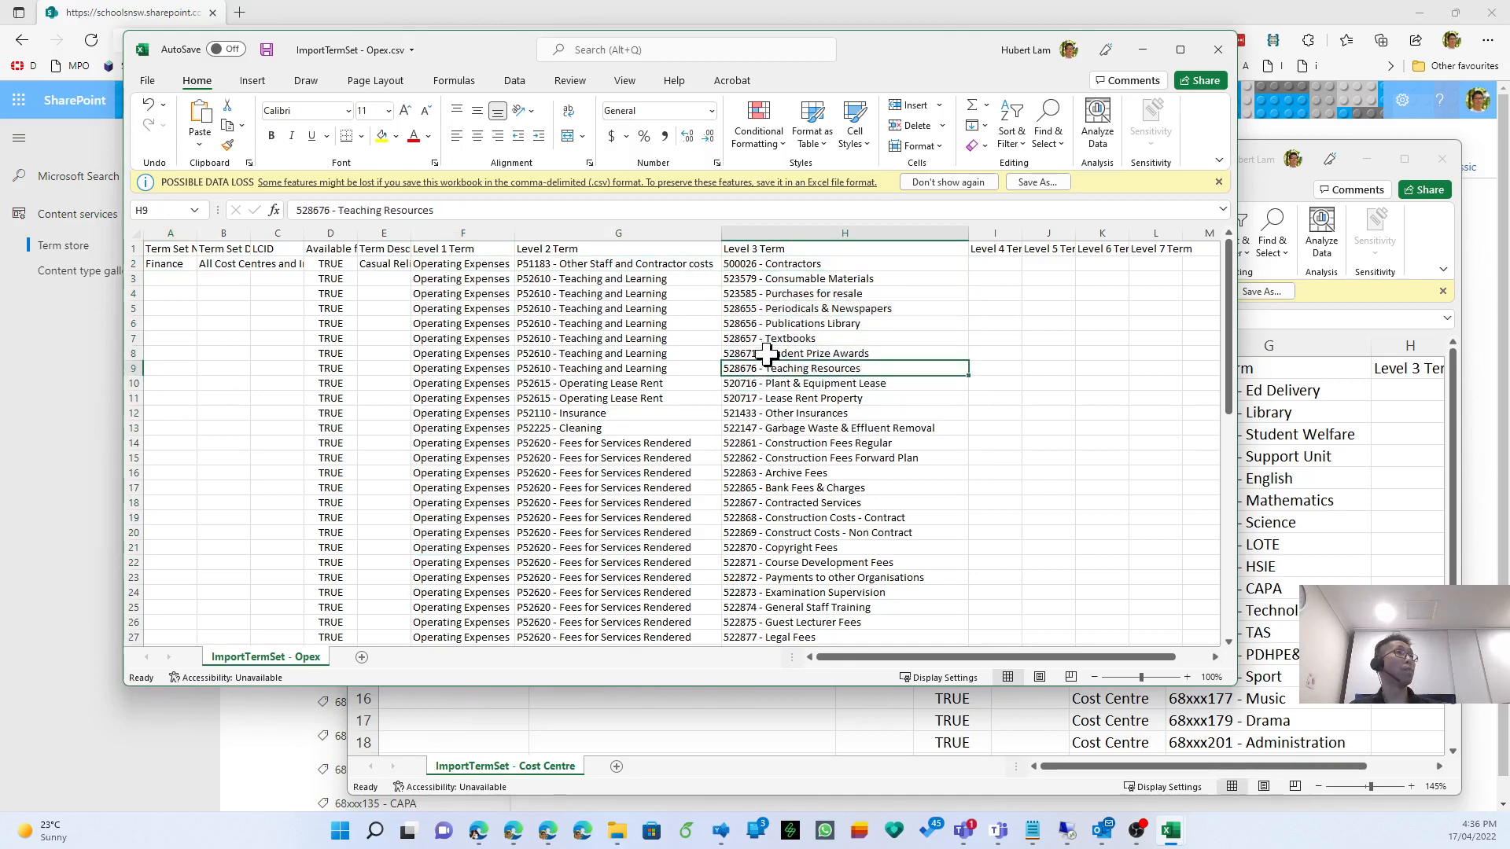
Return to the SharePoint term store and import ImportTermSet - Opex.csv into the All classes group.
click(1142, 49)
click(992, 7)
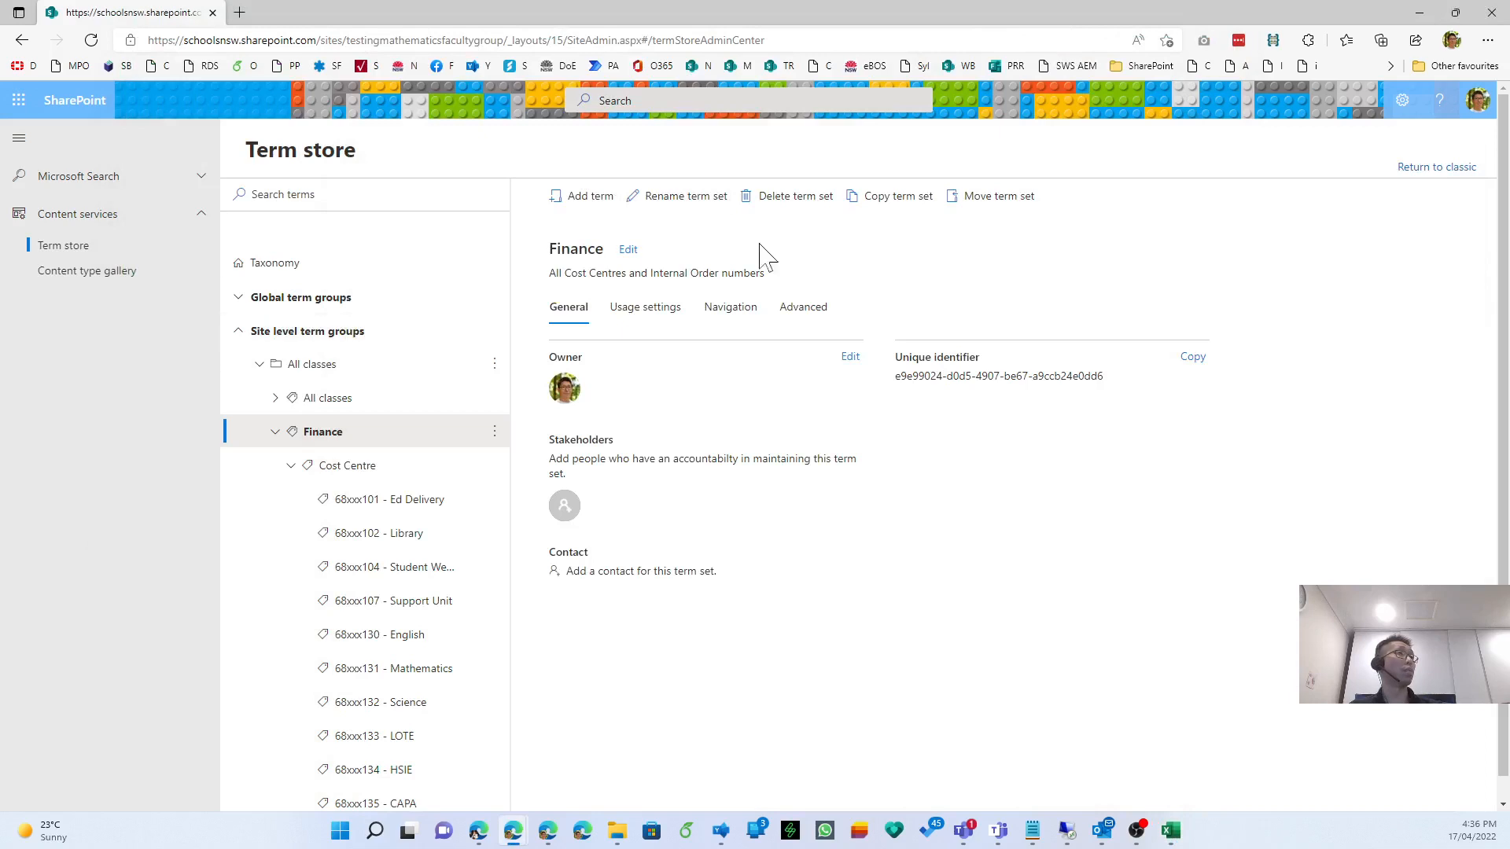
click(493, 433)
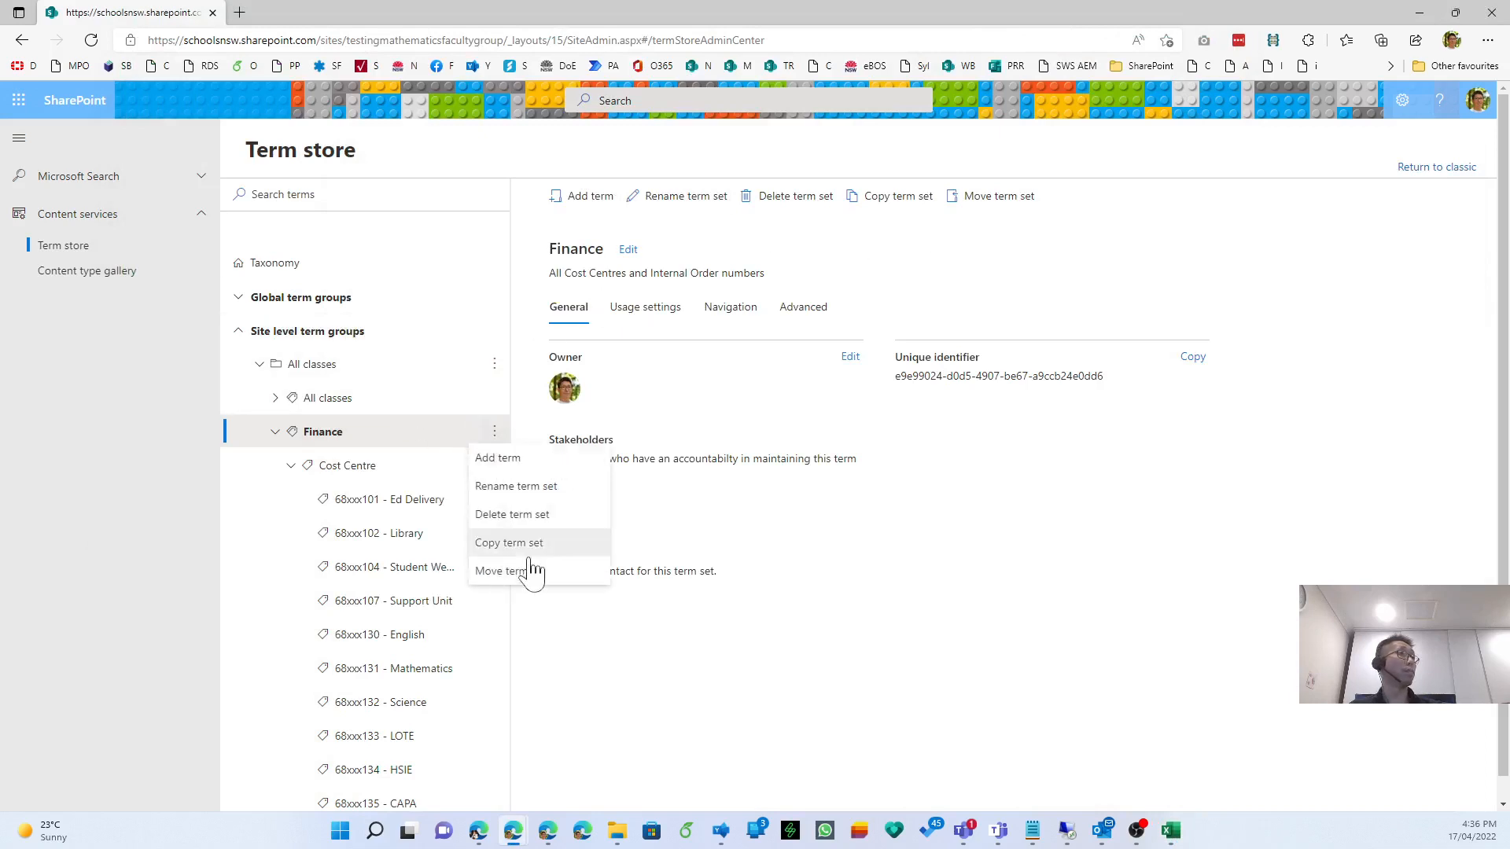
click(494, 363)
click(513, 476)
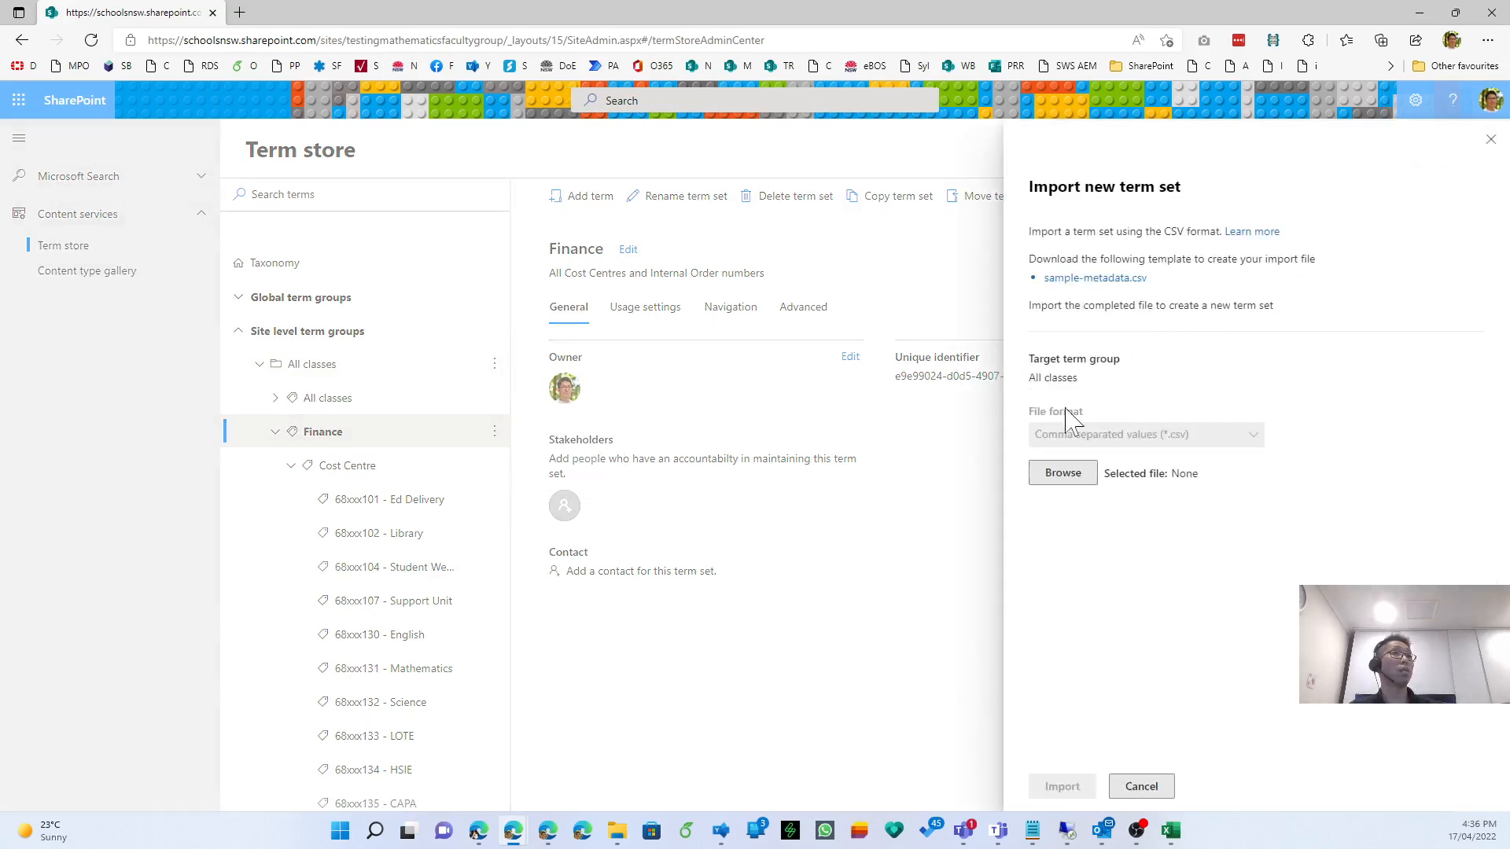
click(1058, 475)
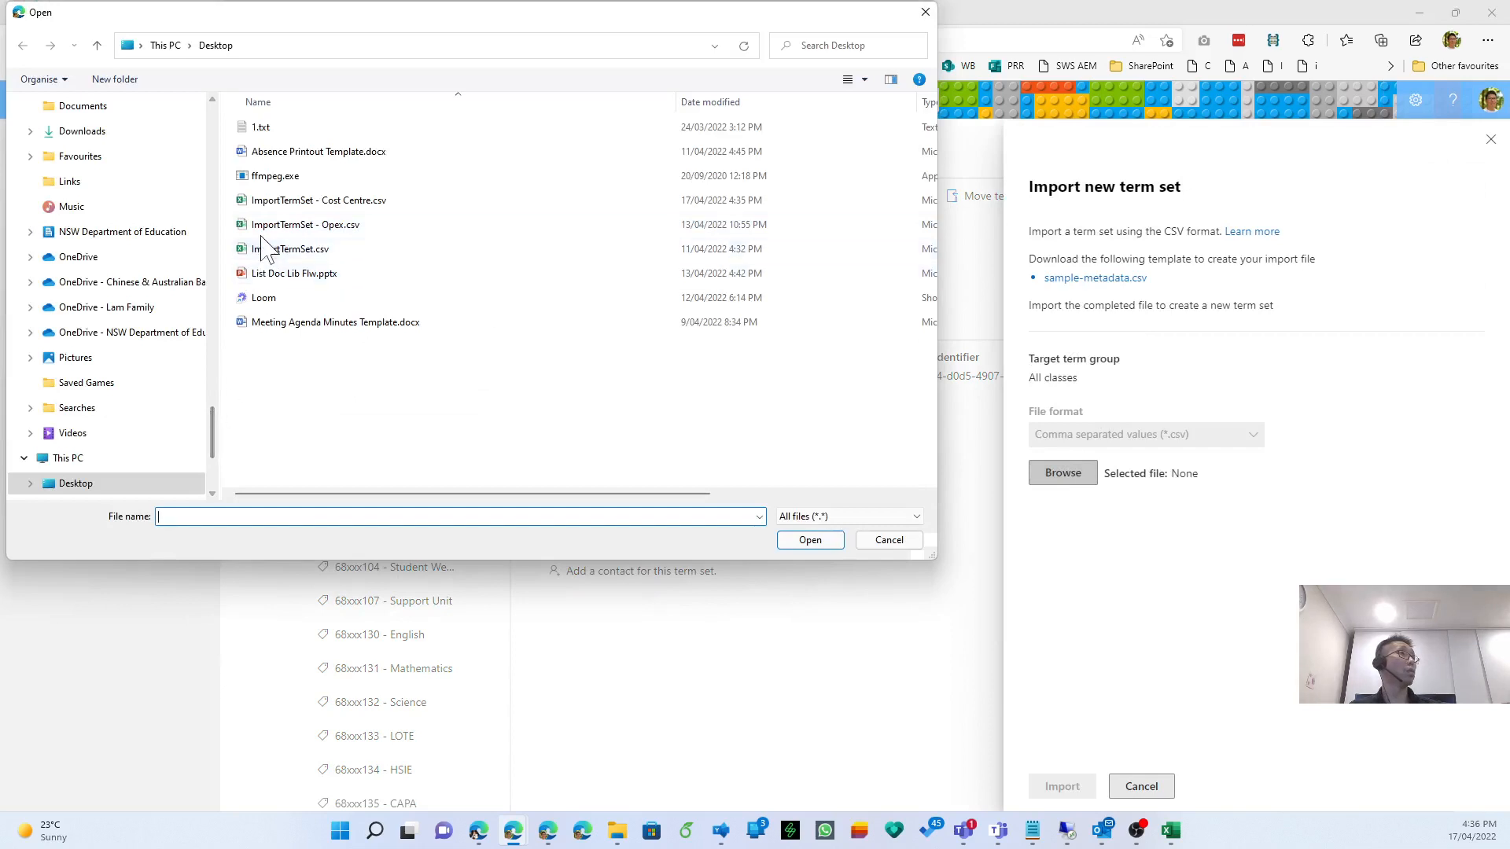
click(299, 225)
click(808, 542)
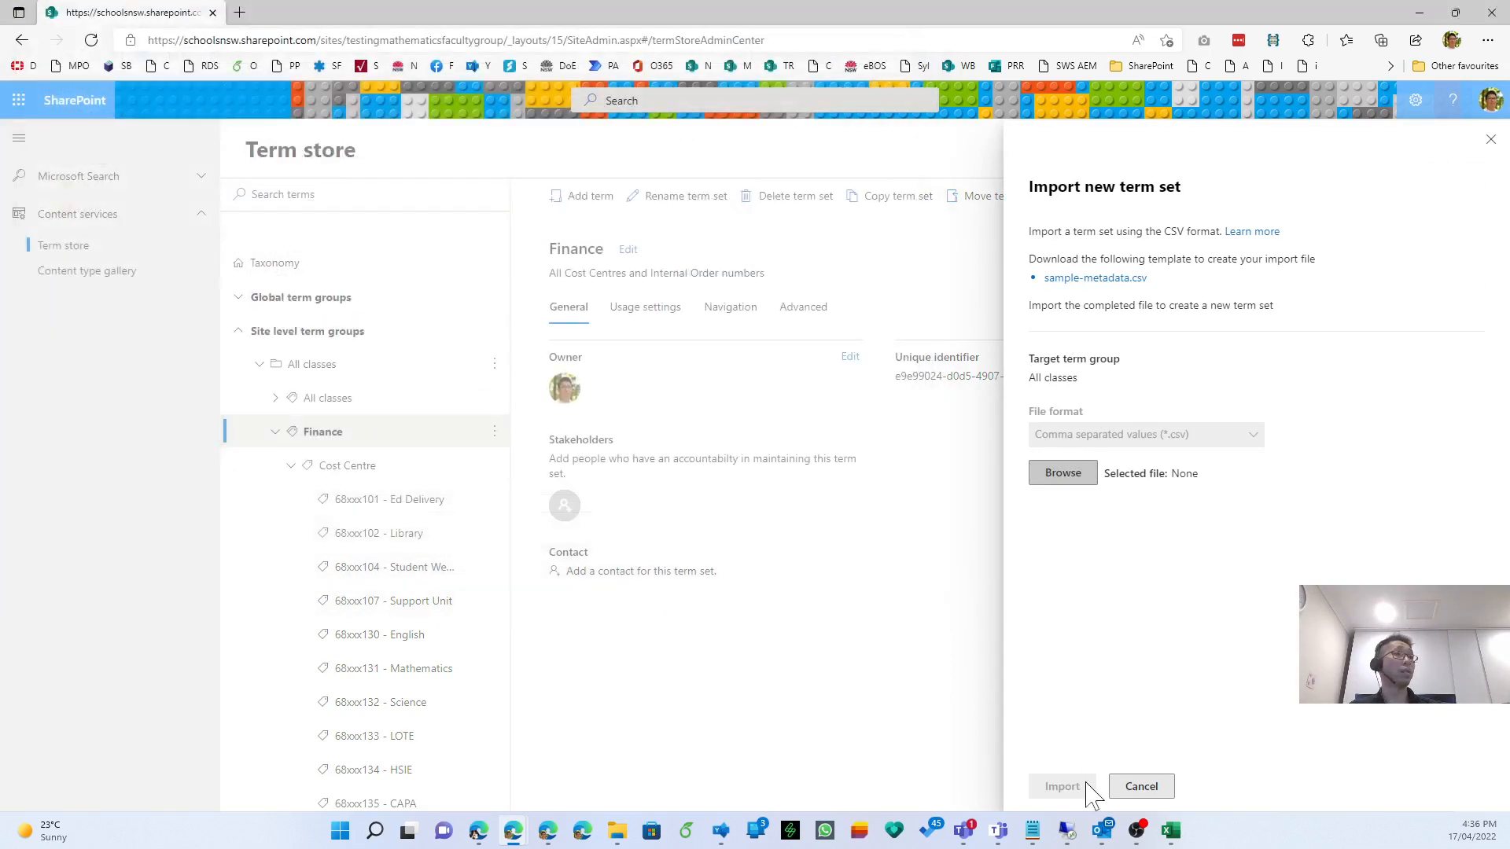
click(1081, 788)
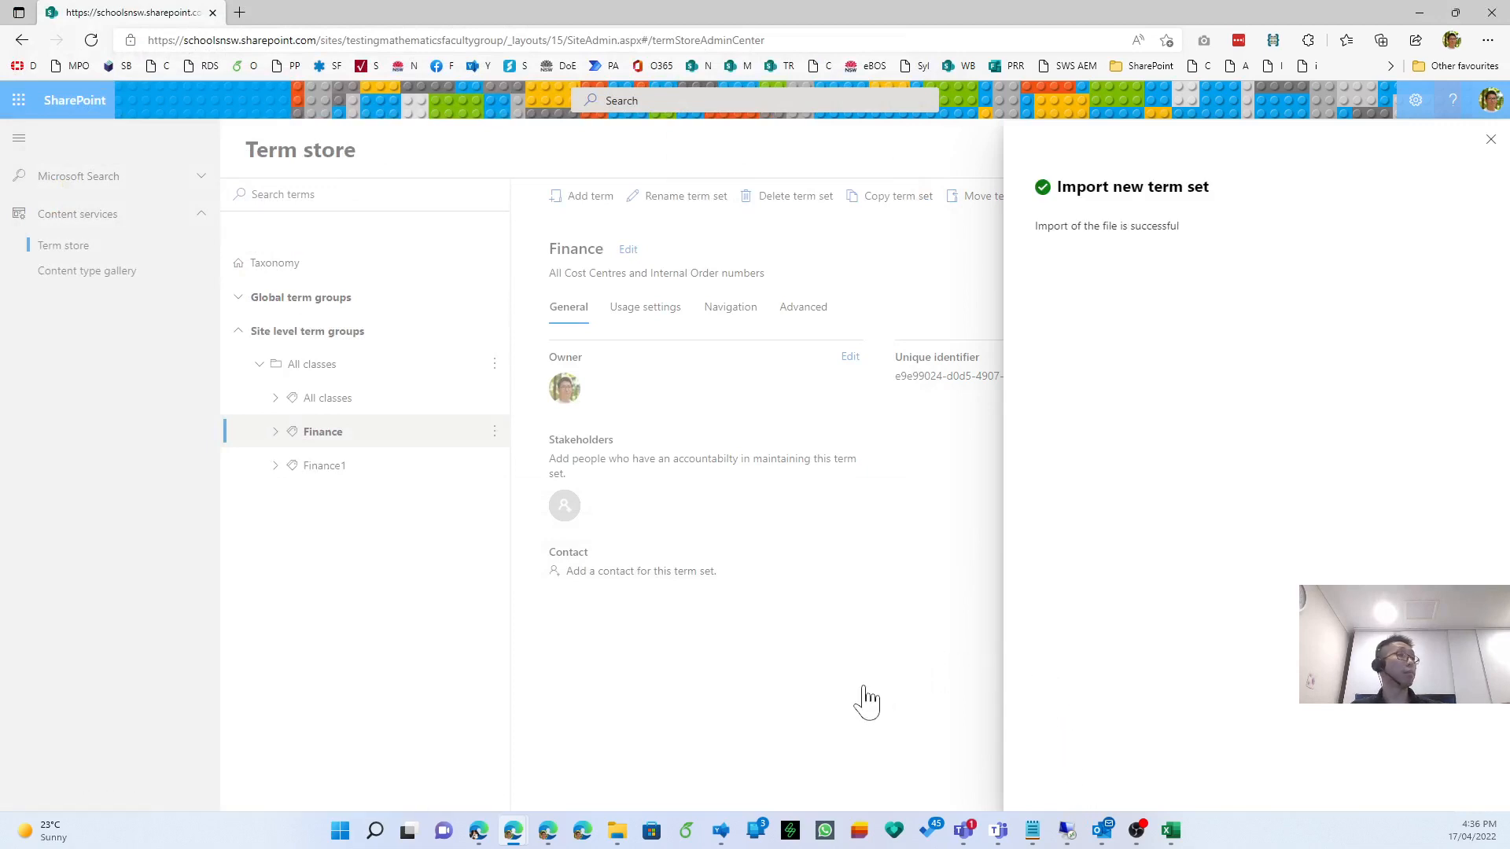
click(858, 712)
Move the Operating Expenses term from the Finance1 term set into the Finance term set in All classes.
click(275, 467)
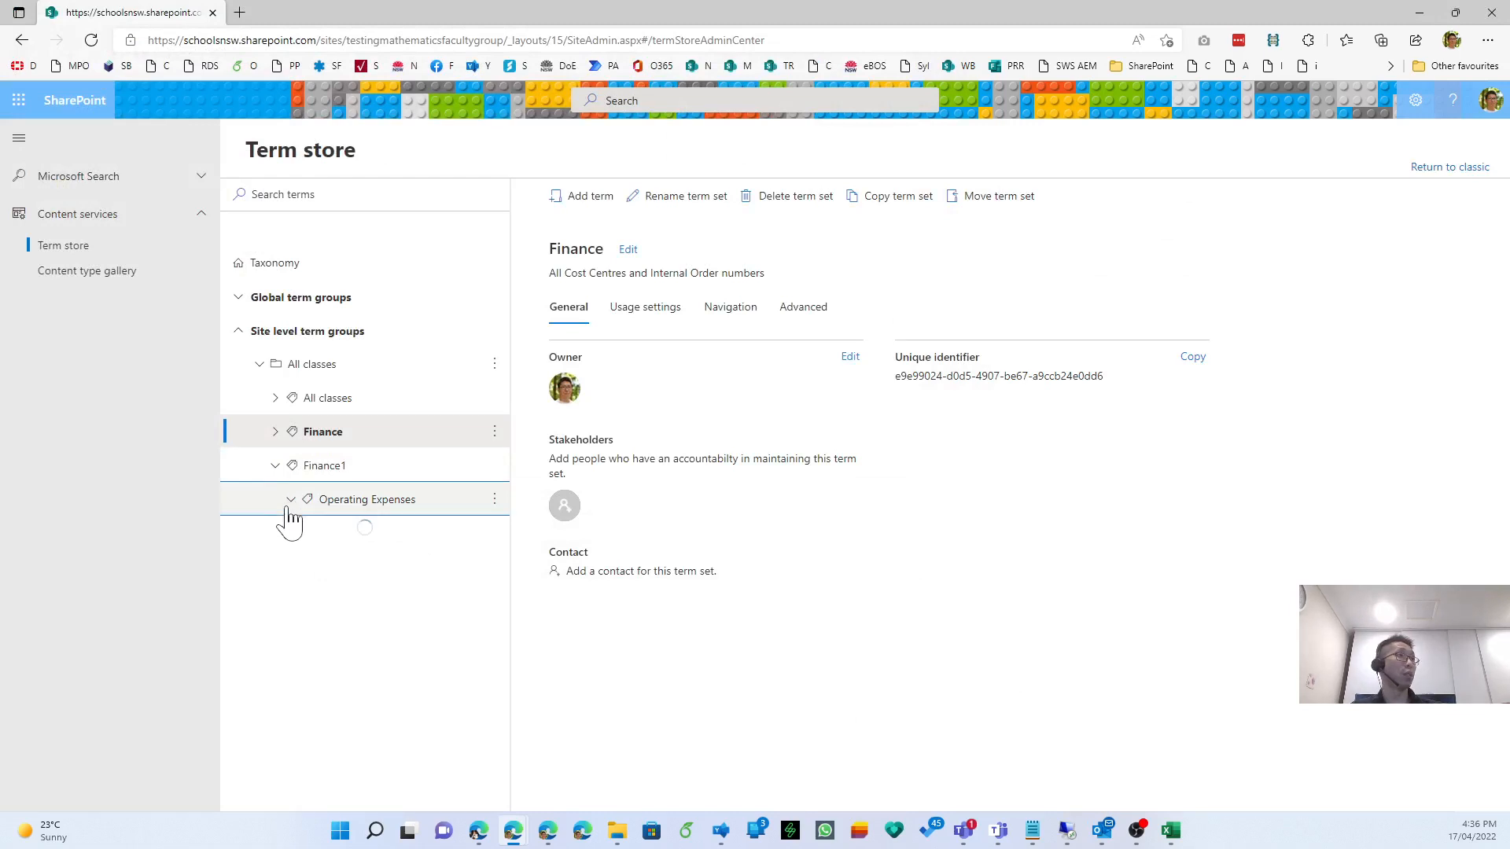
right_click(289, 515)
click(711, 641)
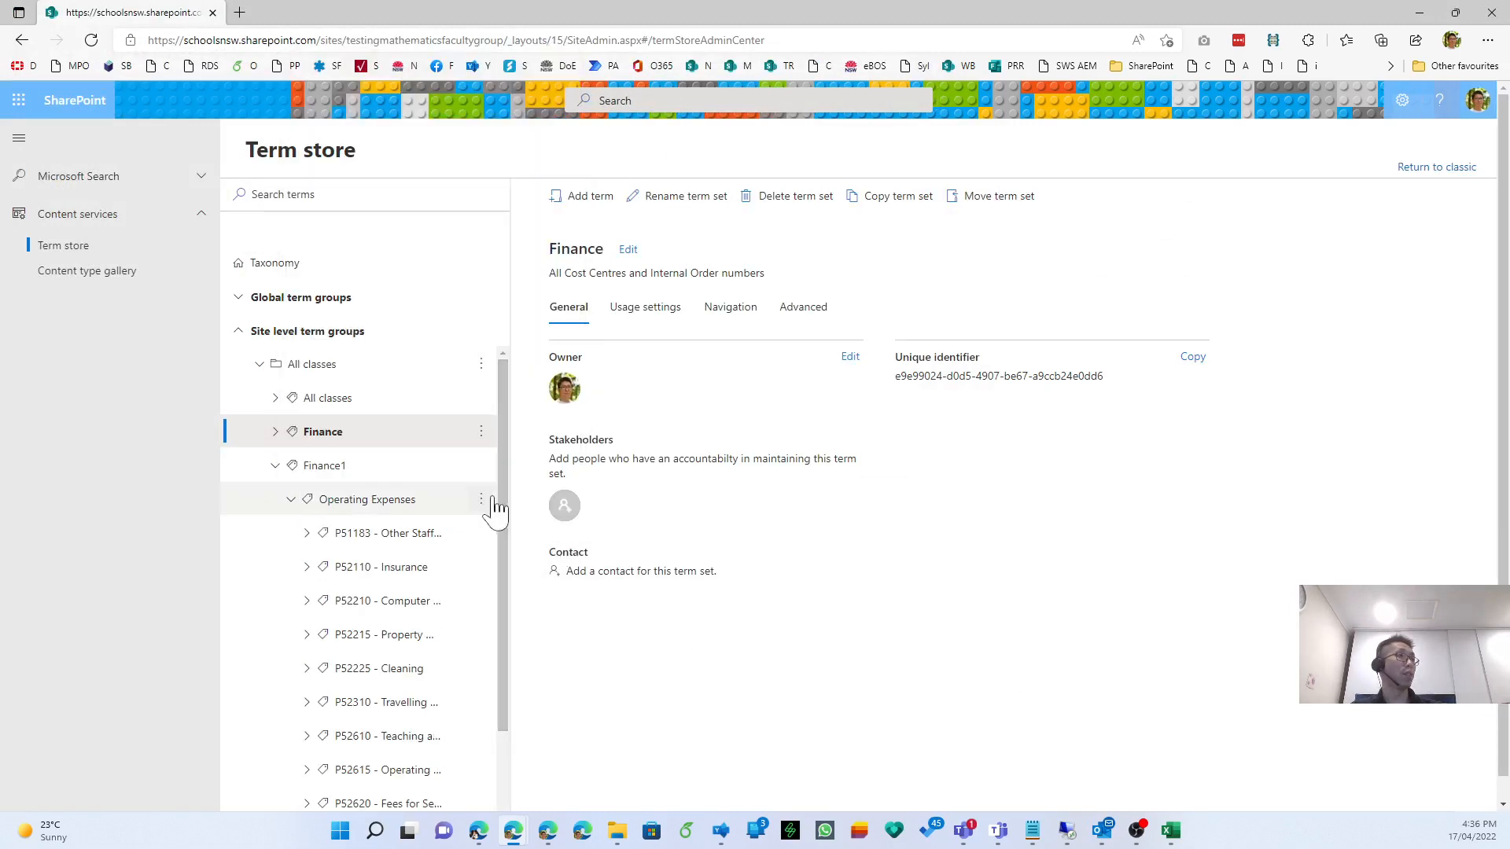
click(481, 501)
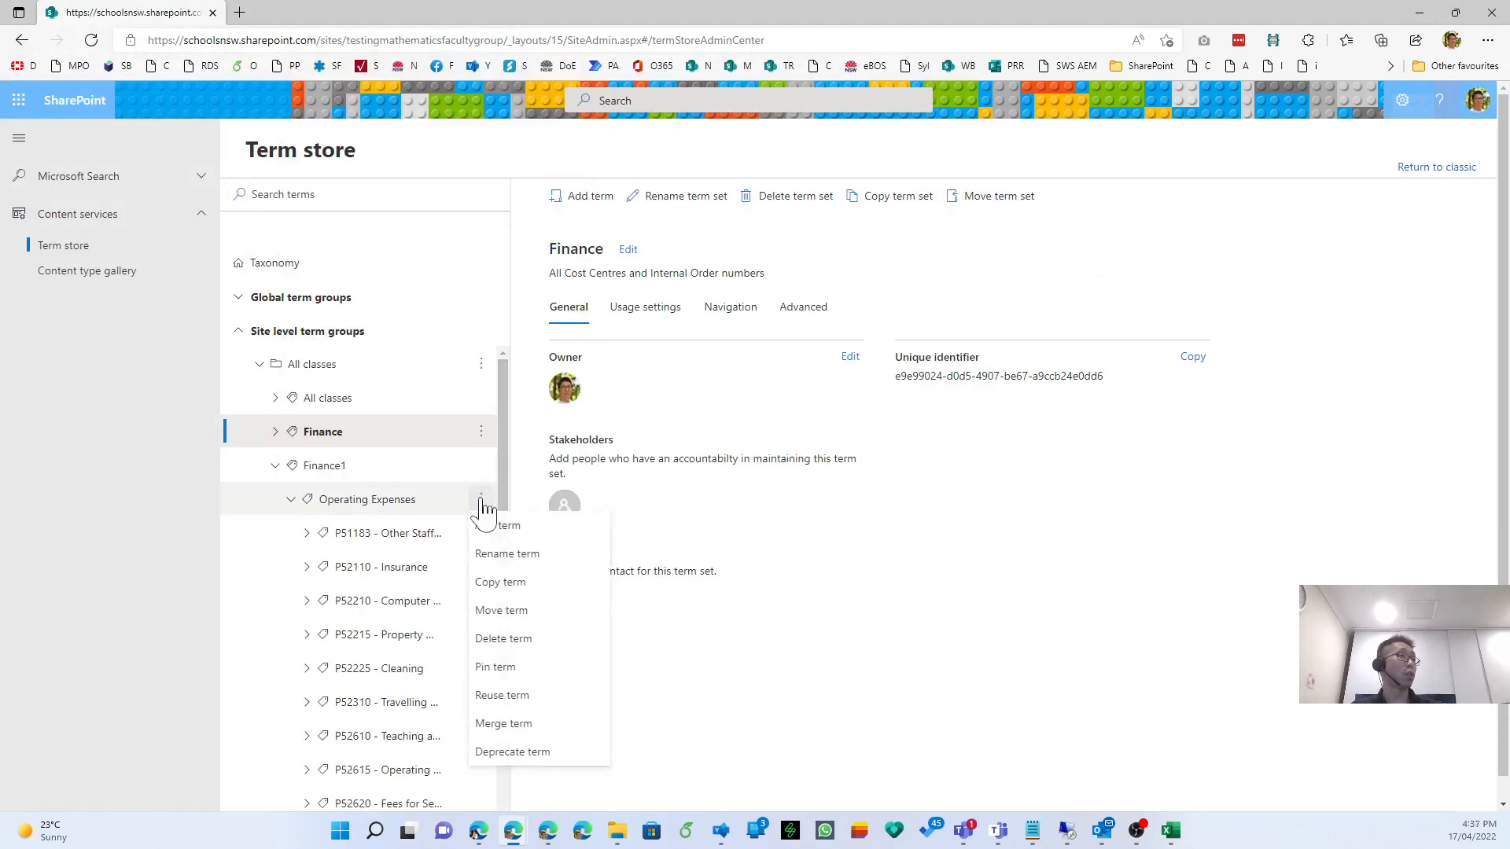
click(501, 611)
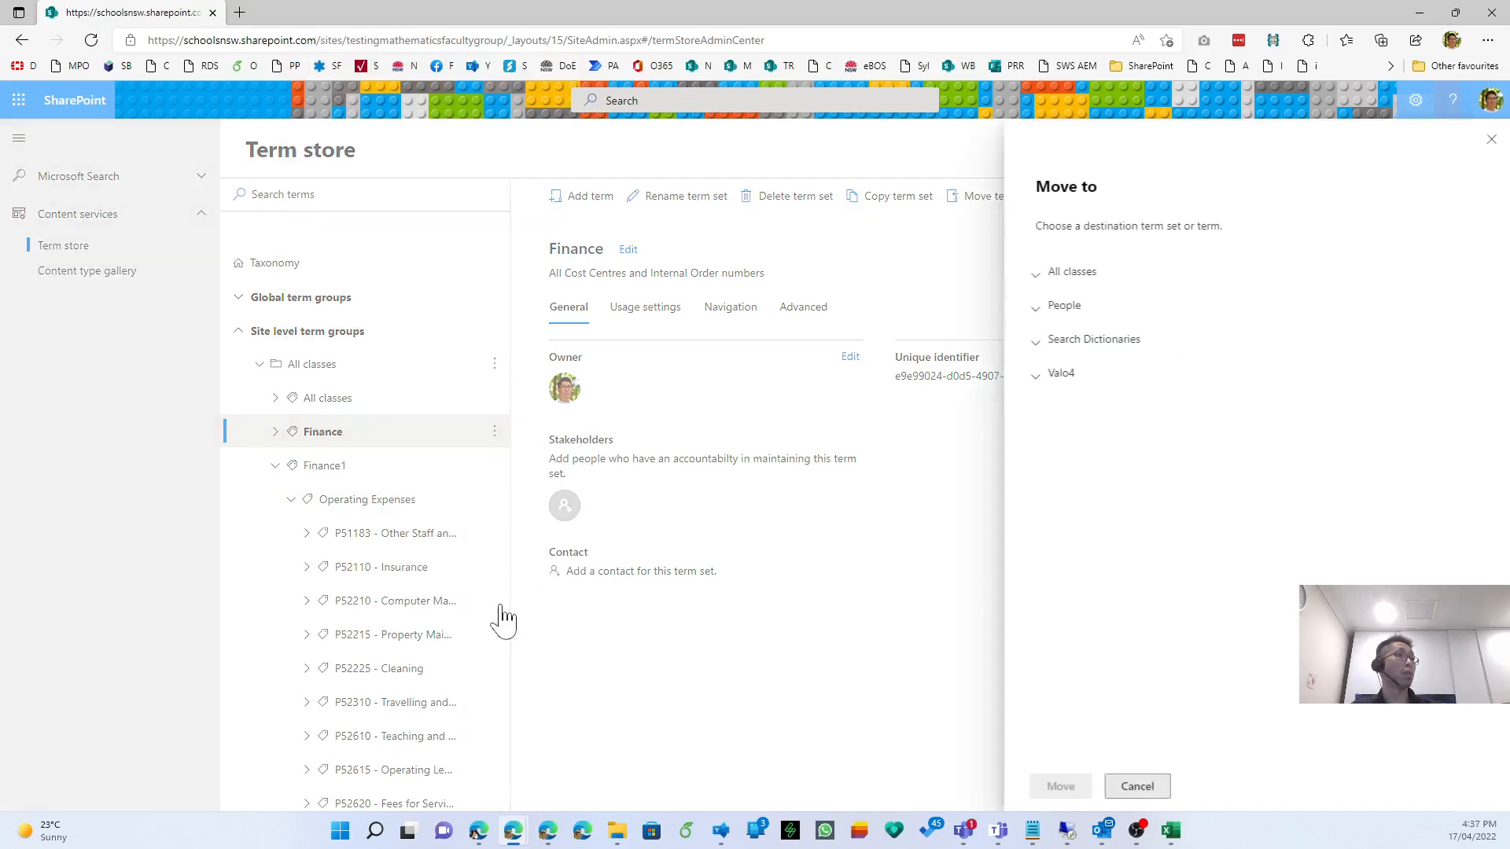
click(1041, 275)
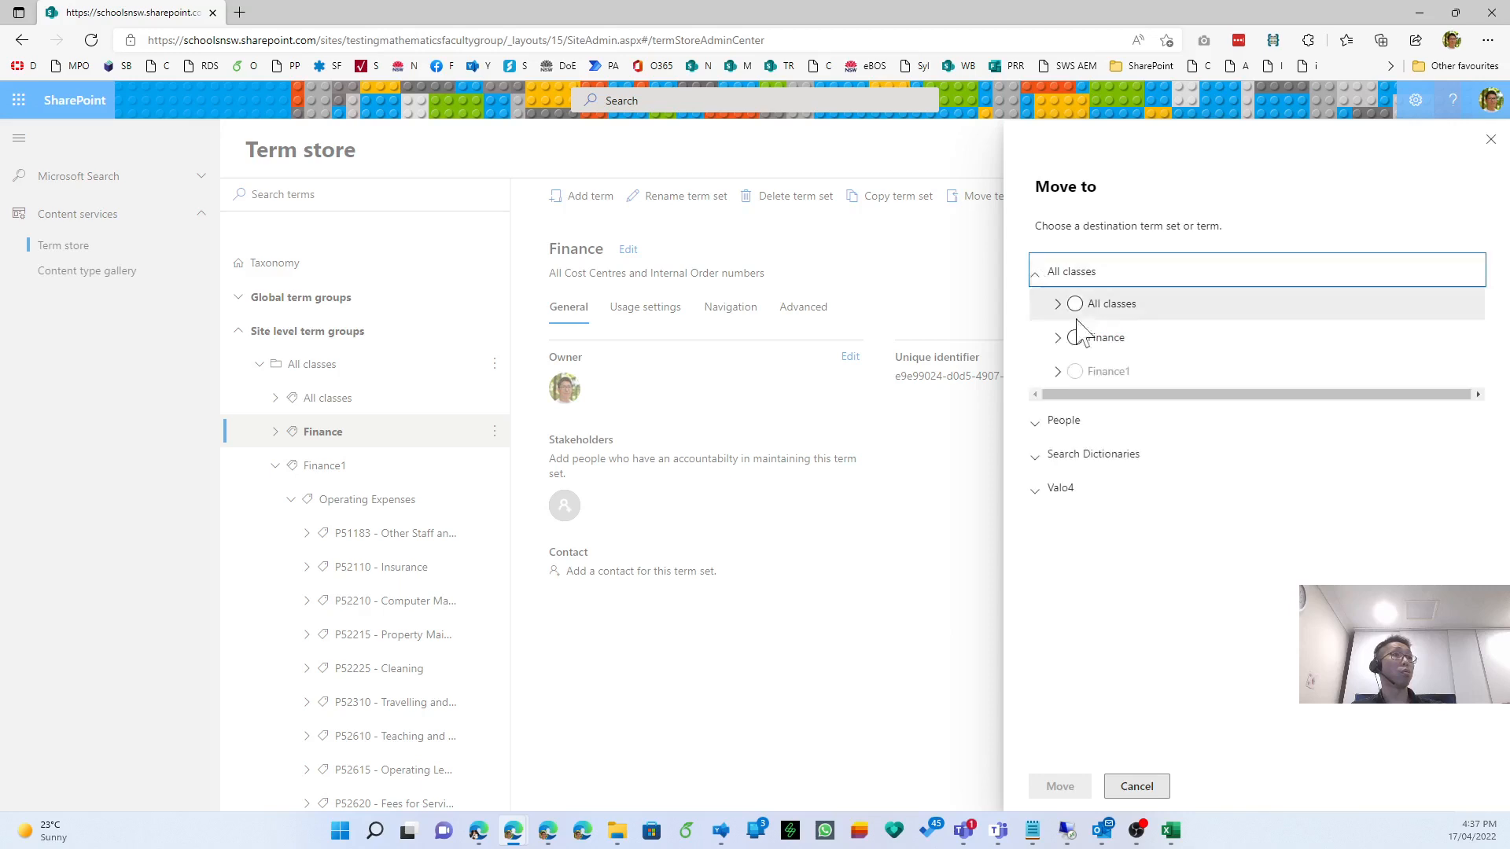
click(1074, 338)
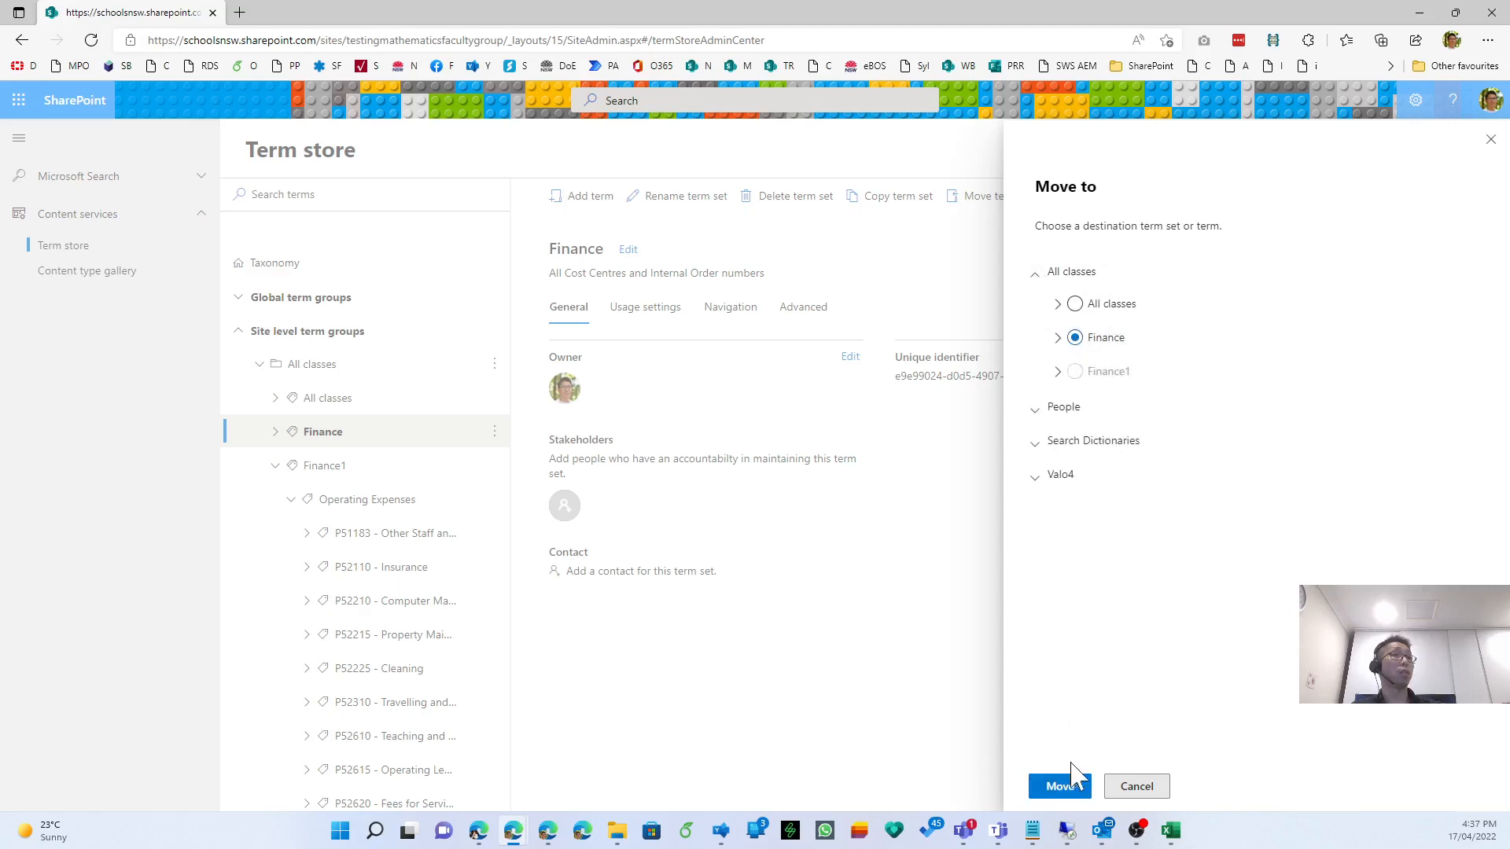
click(1060, 786)
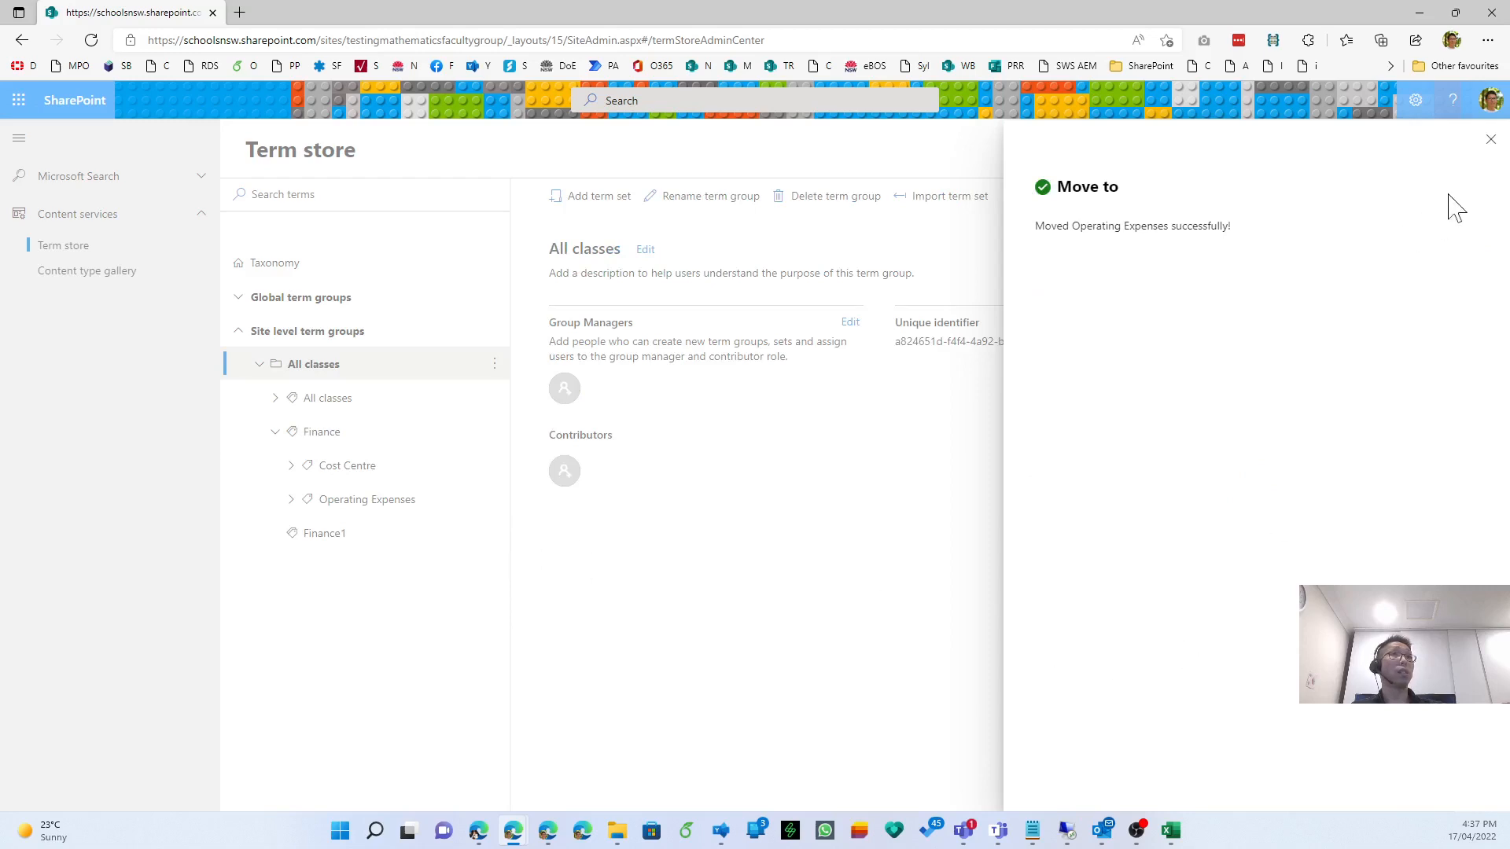
click(1489, 140)
Delete the emptied Finance1 term set from the All classes group.
click(491, 536)
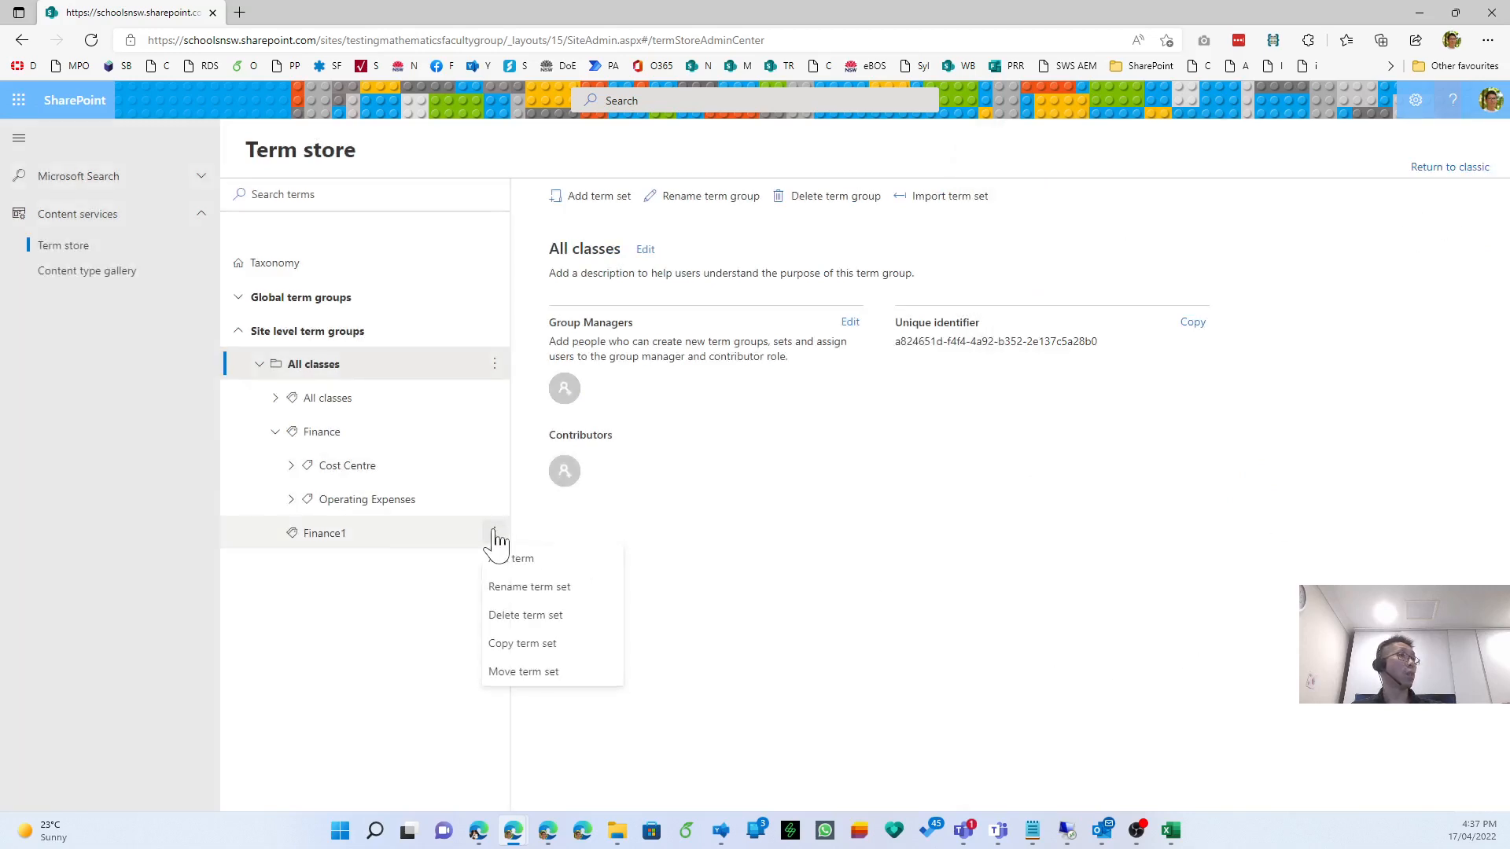
click(591, 615)
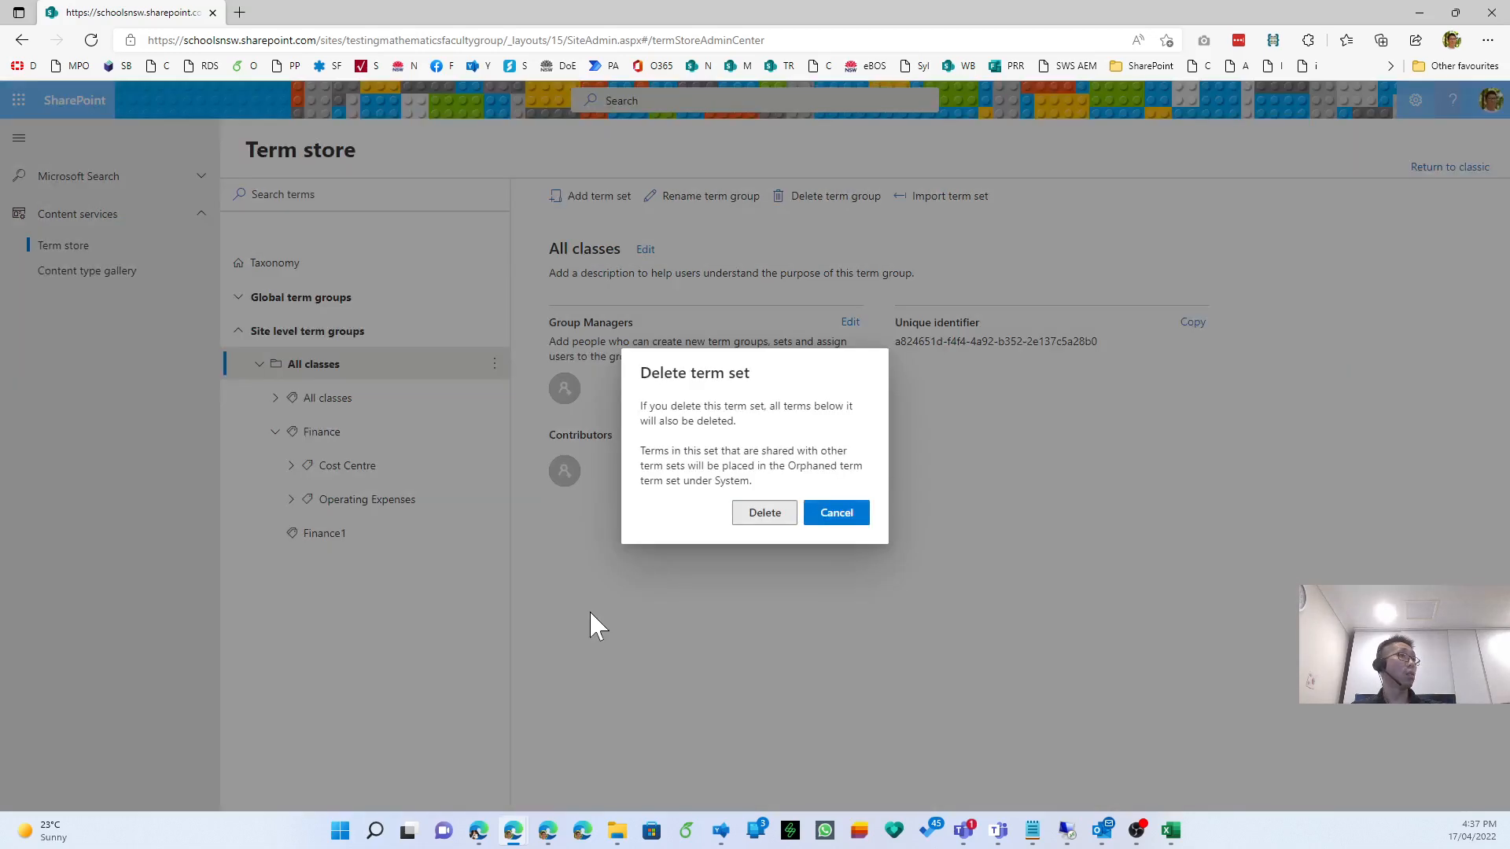
click(759, 518)
Examine the Operating Expenses terms in the Finance term set, including 521433 - Other Insurances under P52110 - Insurance.
click(291, 551)
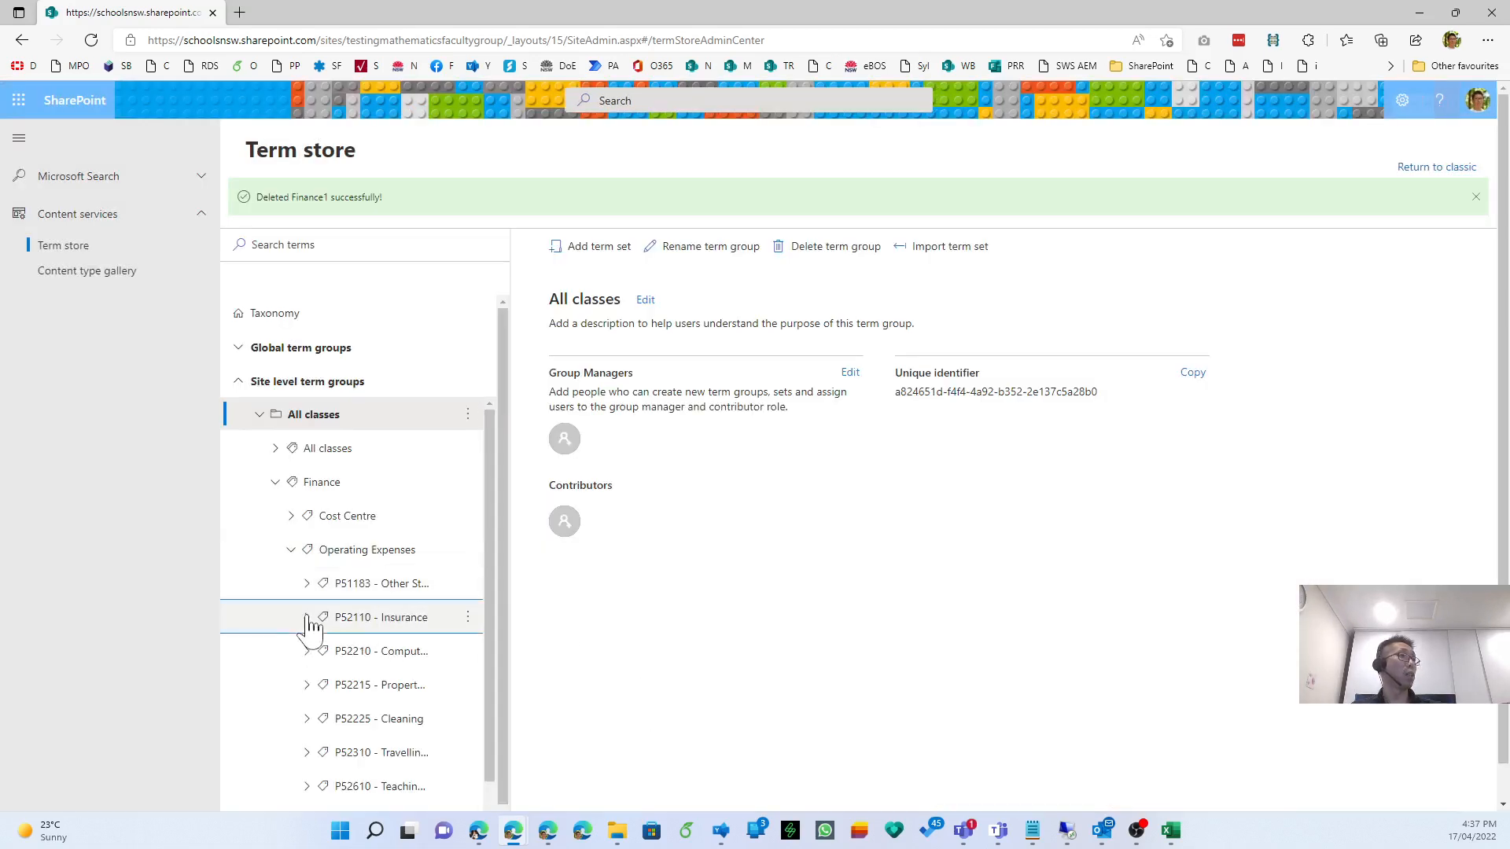
click(306, 618)
click(397, 663)
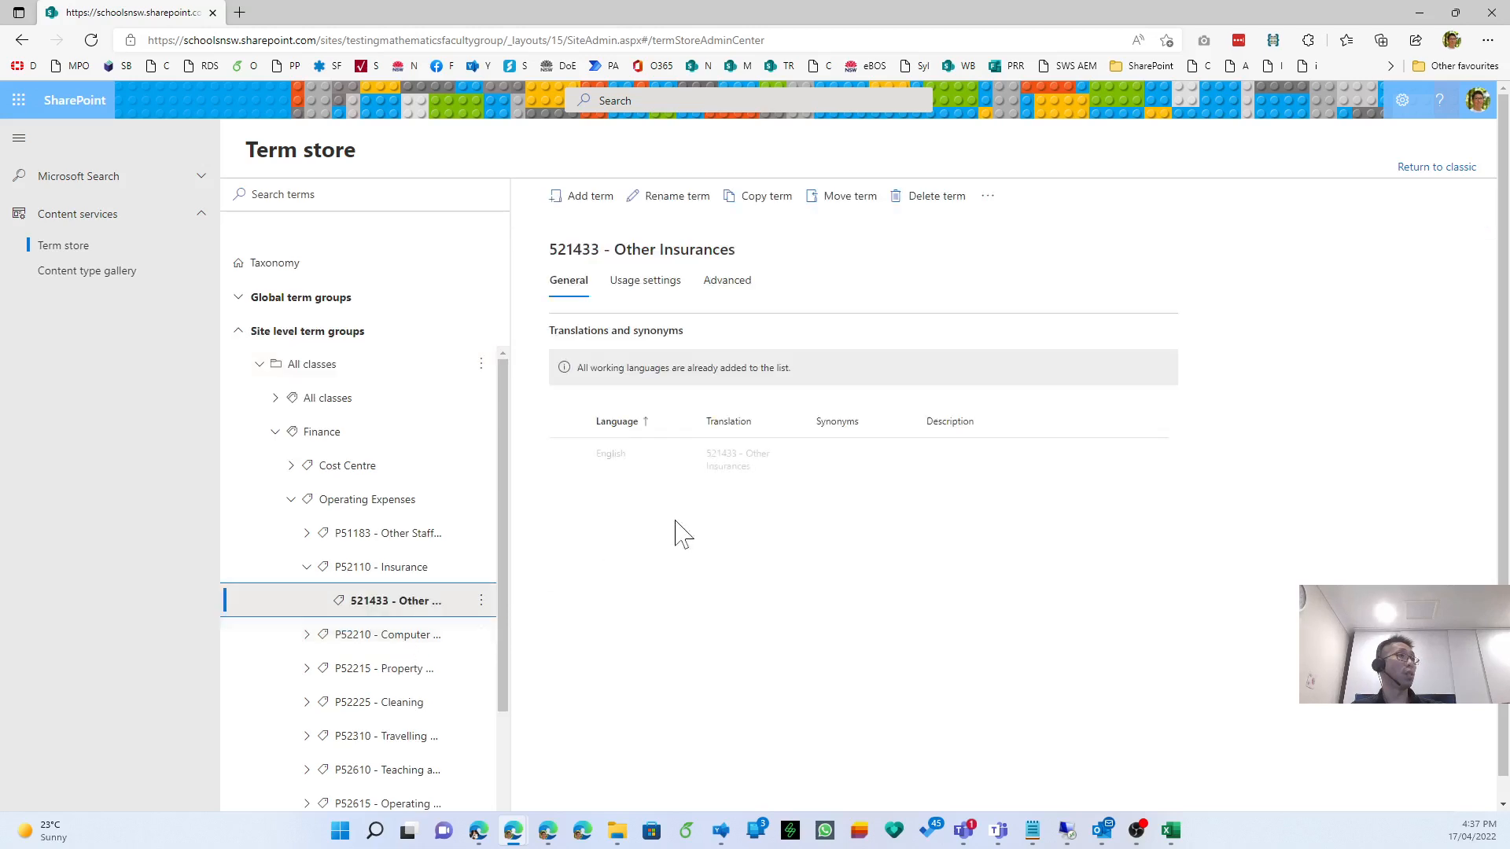
drag(558, 250, 776, 255)
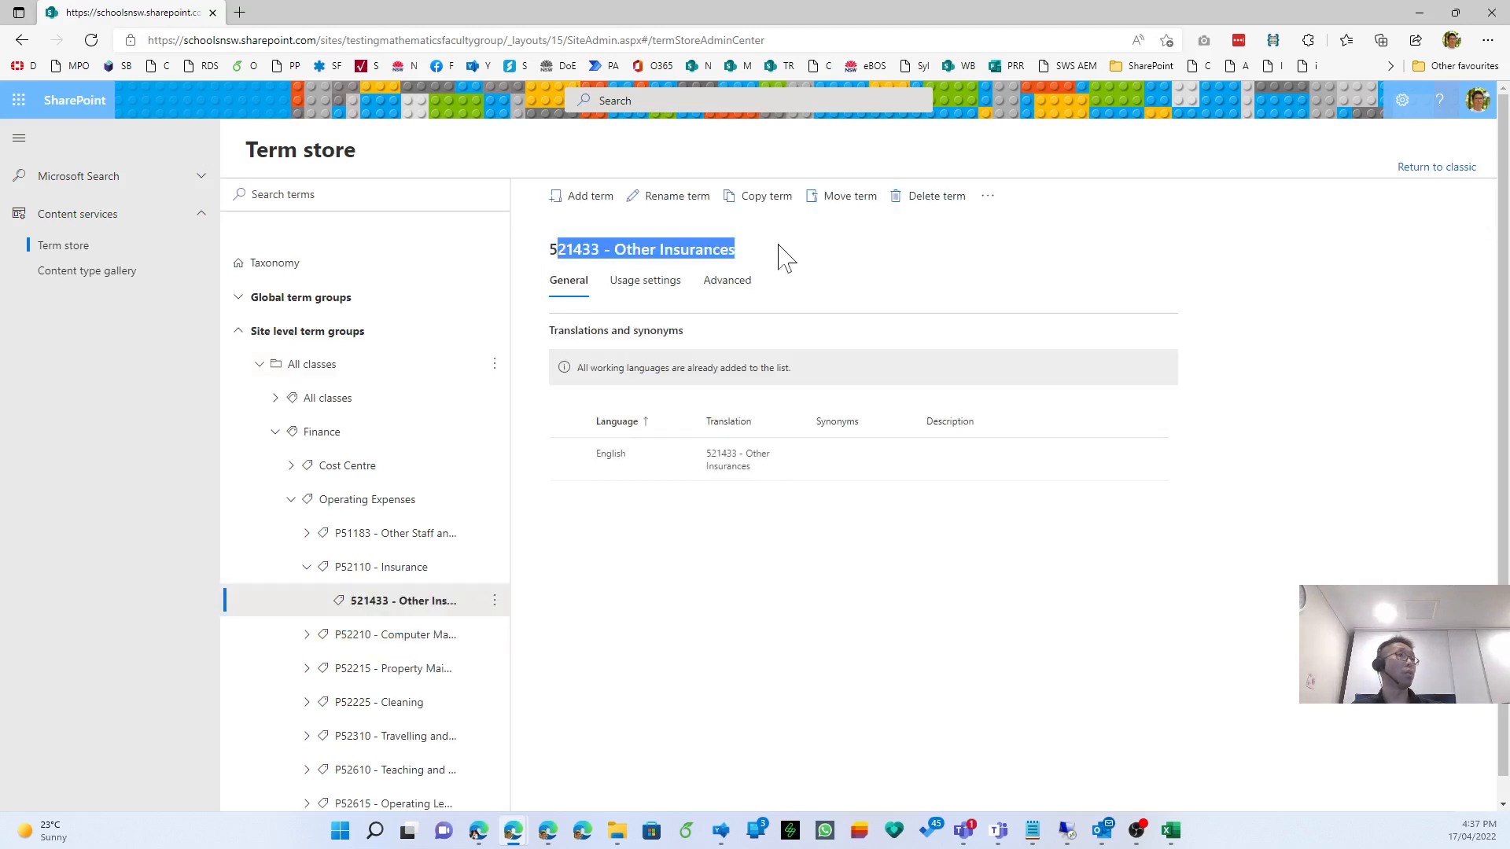
click(678, 250)
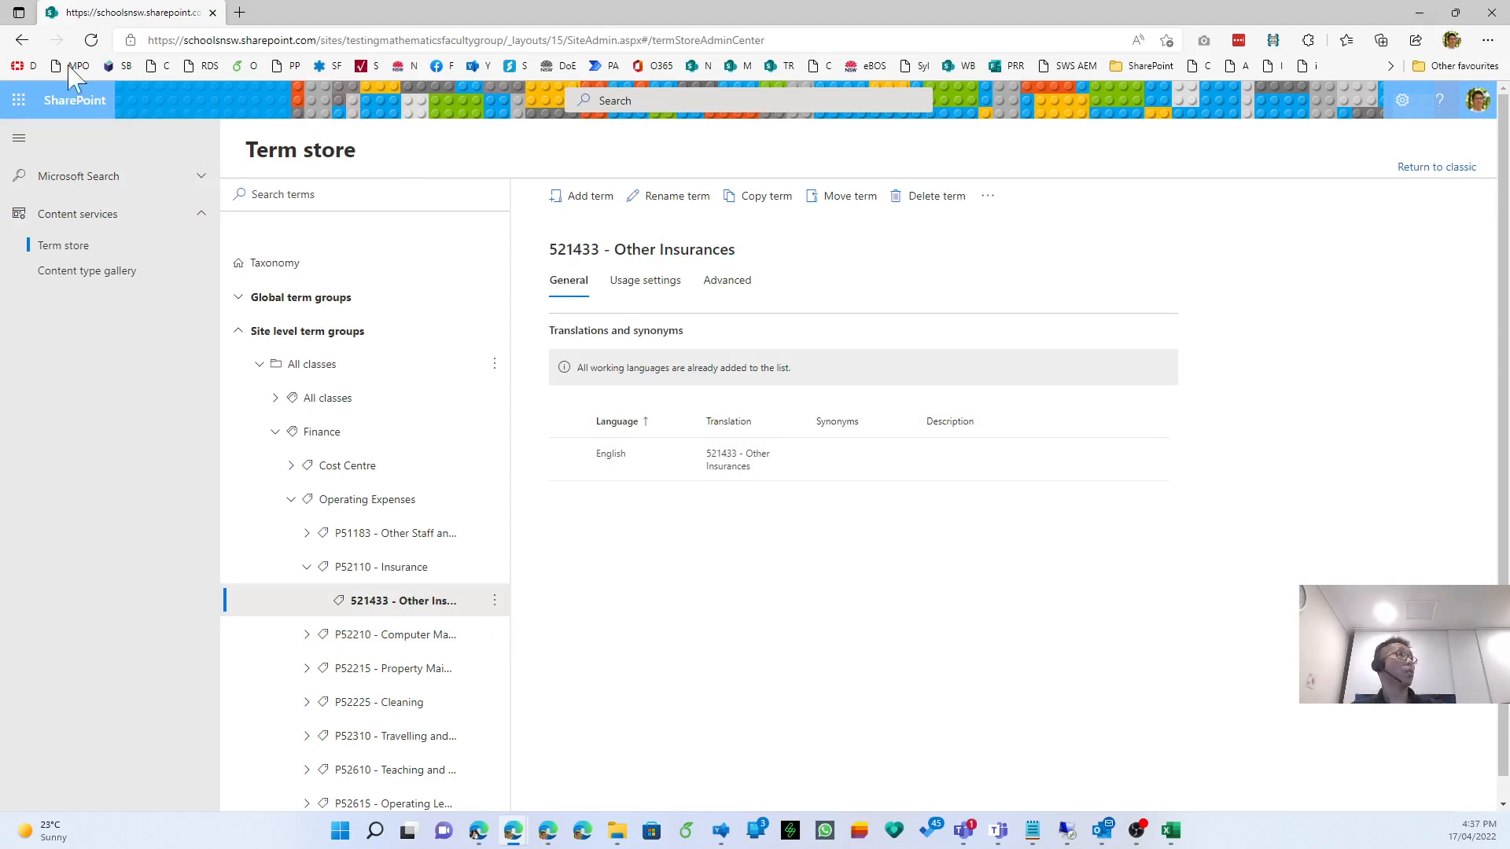
Return to the Purchase Requests - TMFG list and start a new managed metadata column named Cost Centre.
right_click(30, 46)
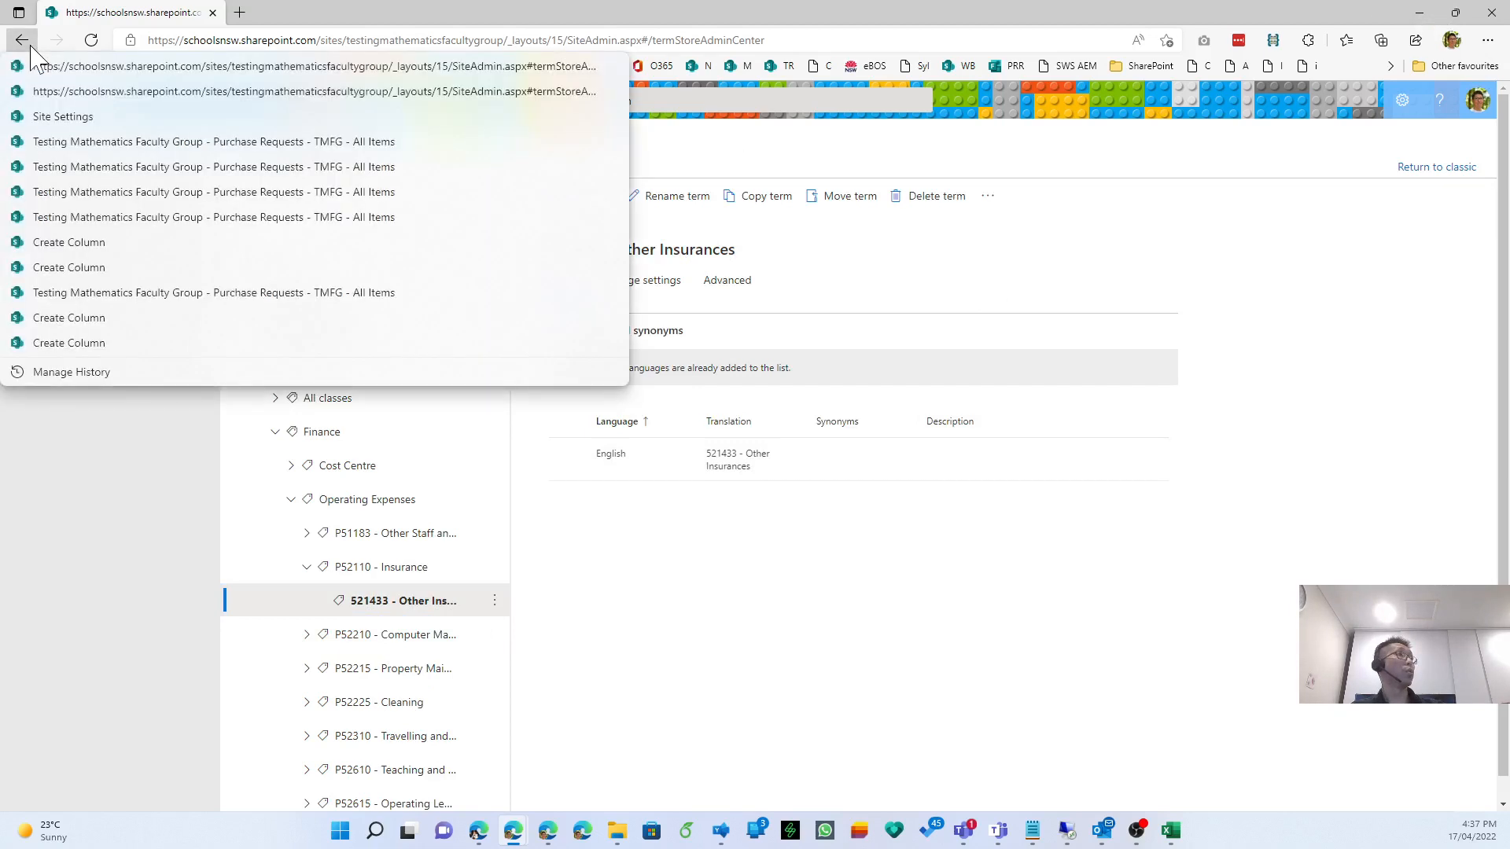
click(112, 143)
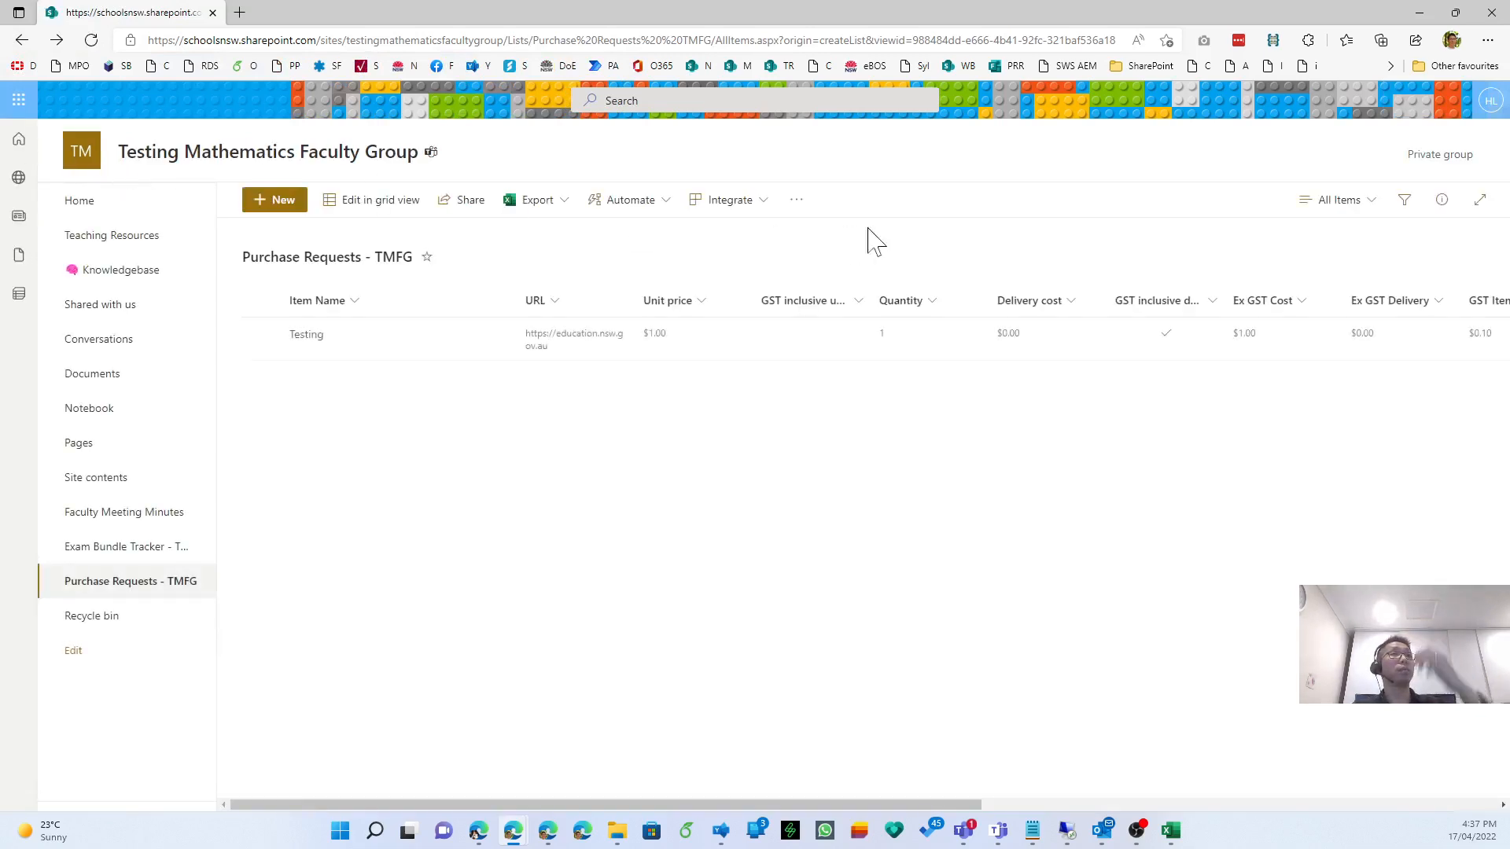
drag(967, 804, 1502, 814)
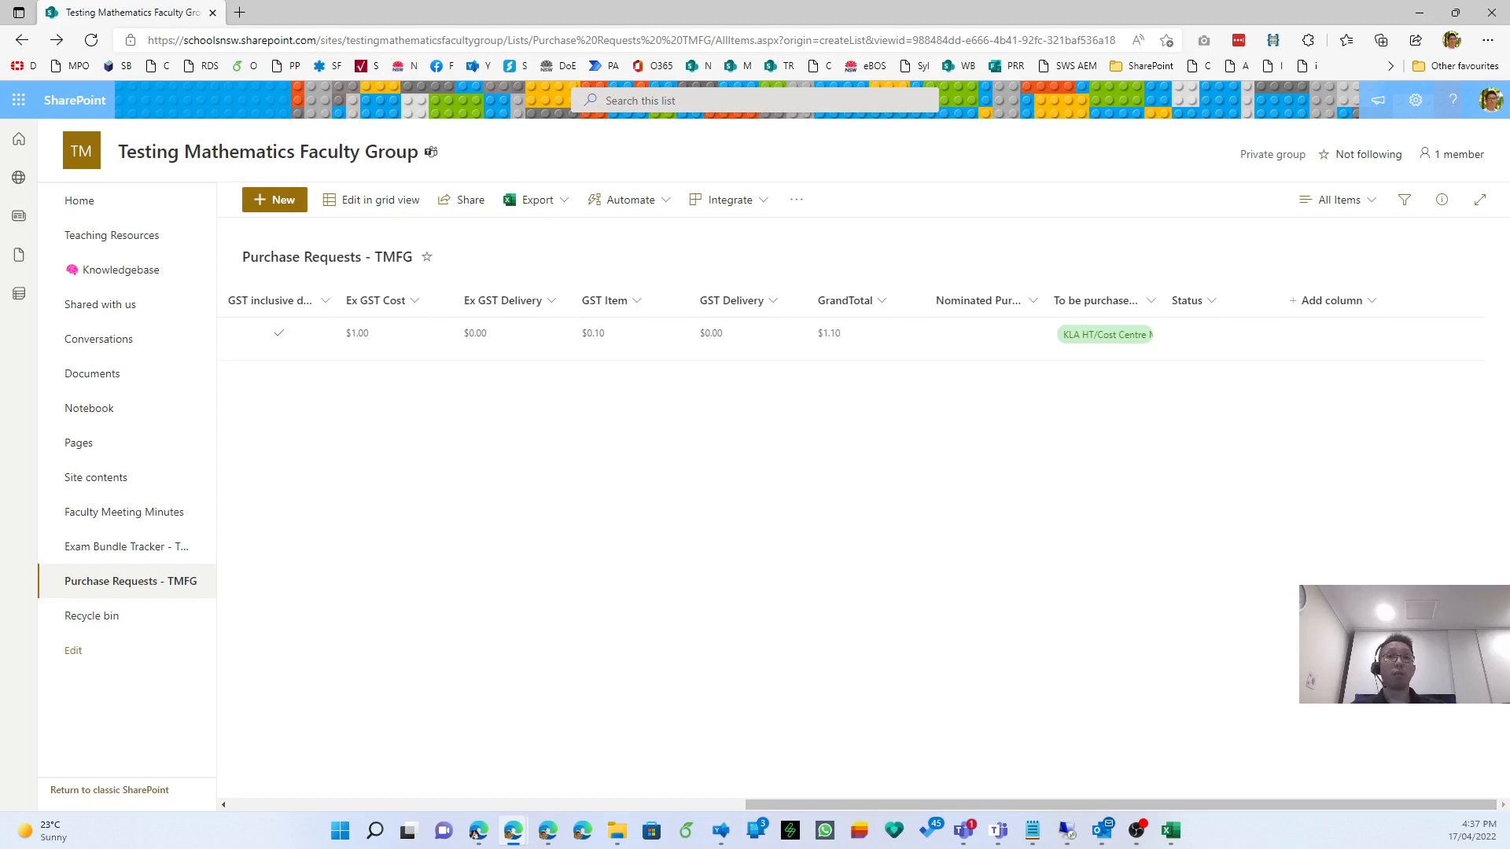
click(1338, 304)
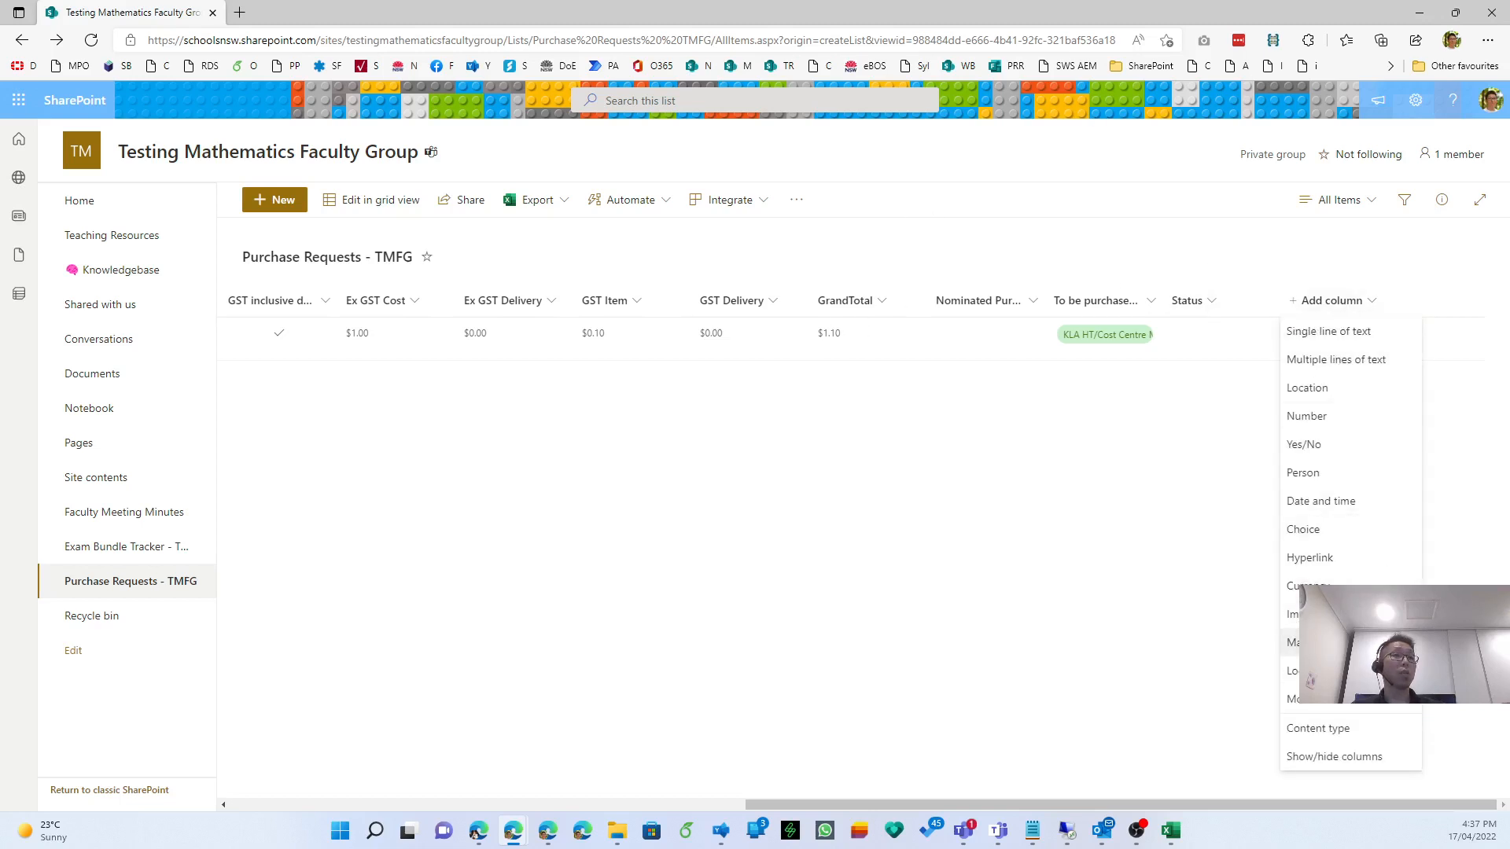
click(1294, 643)
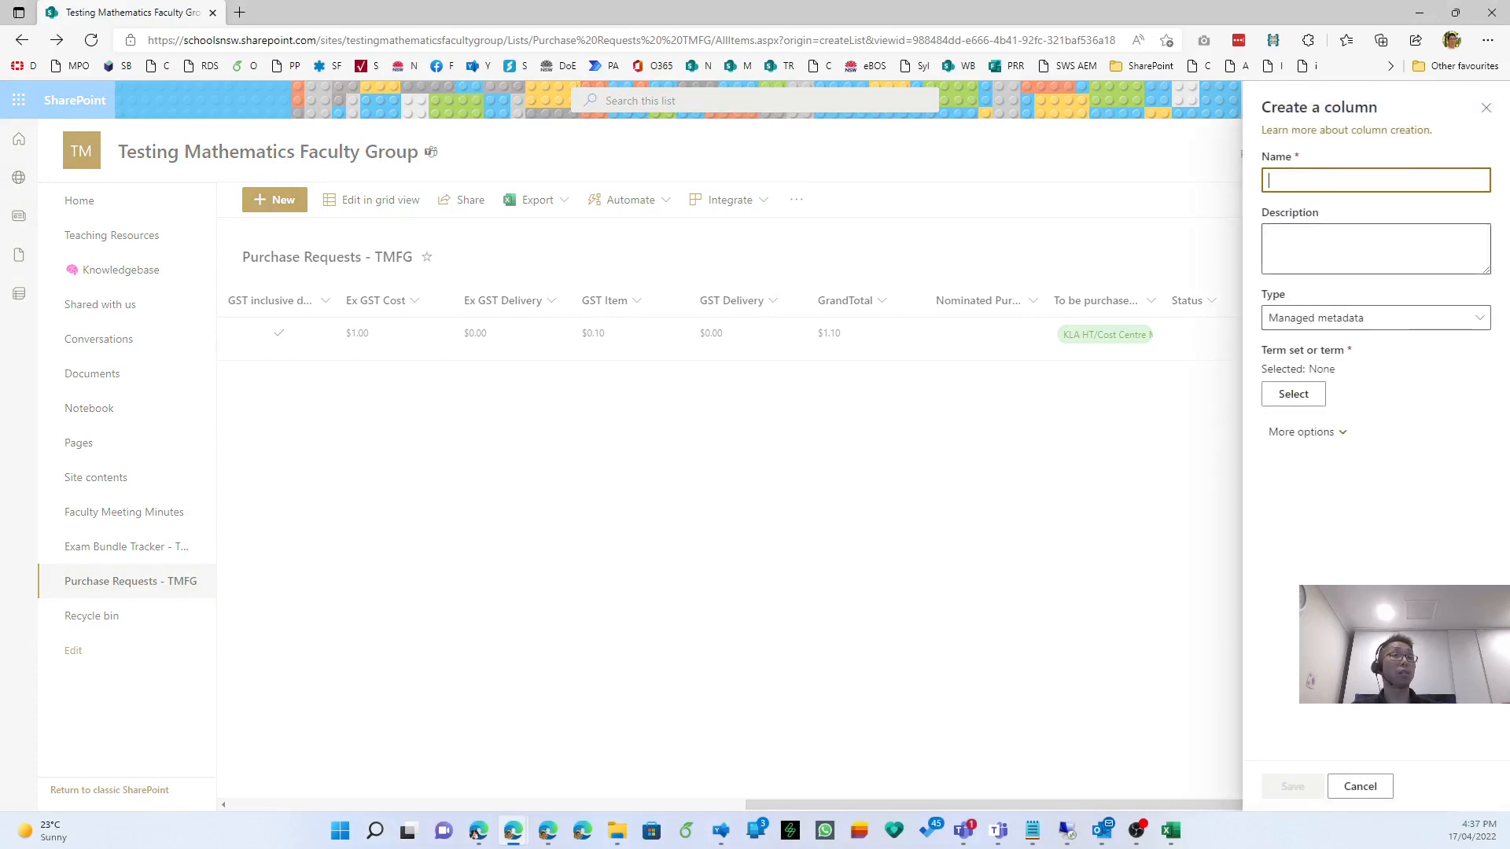
text(Cost Centre)
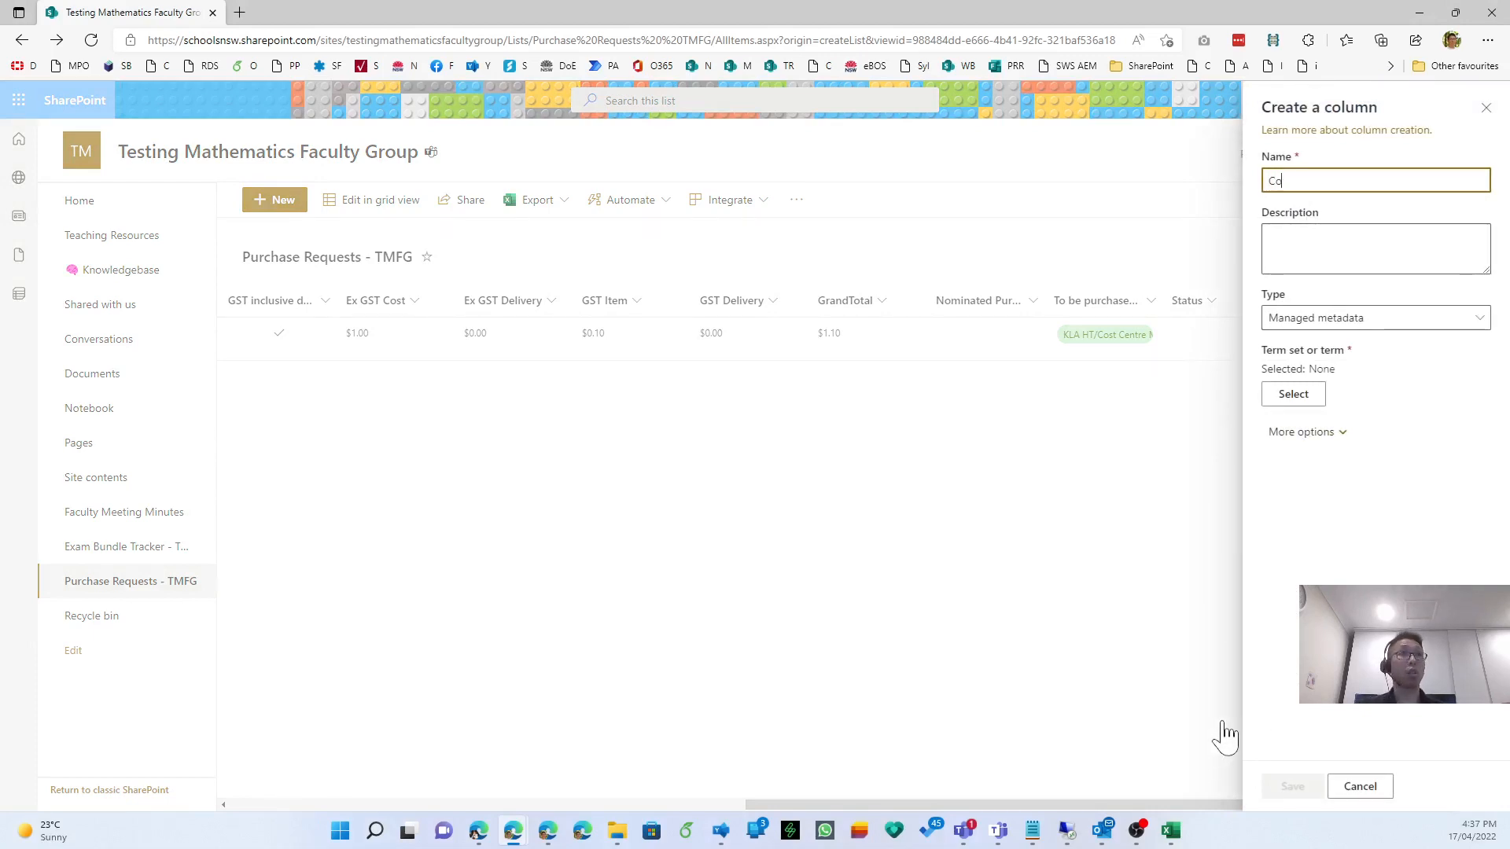
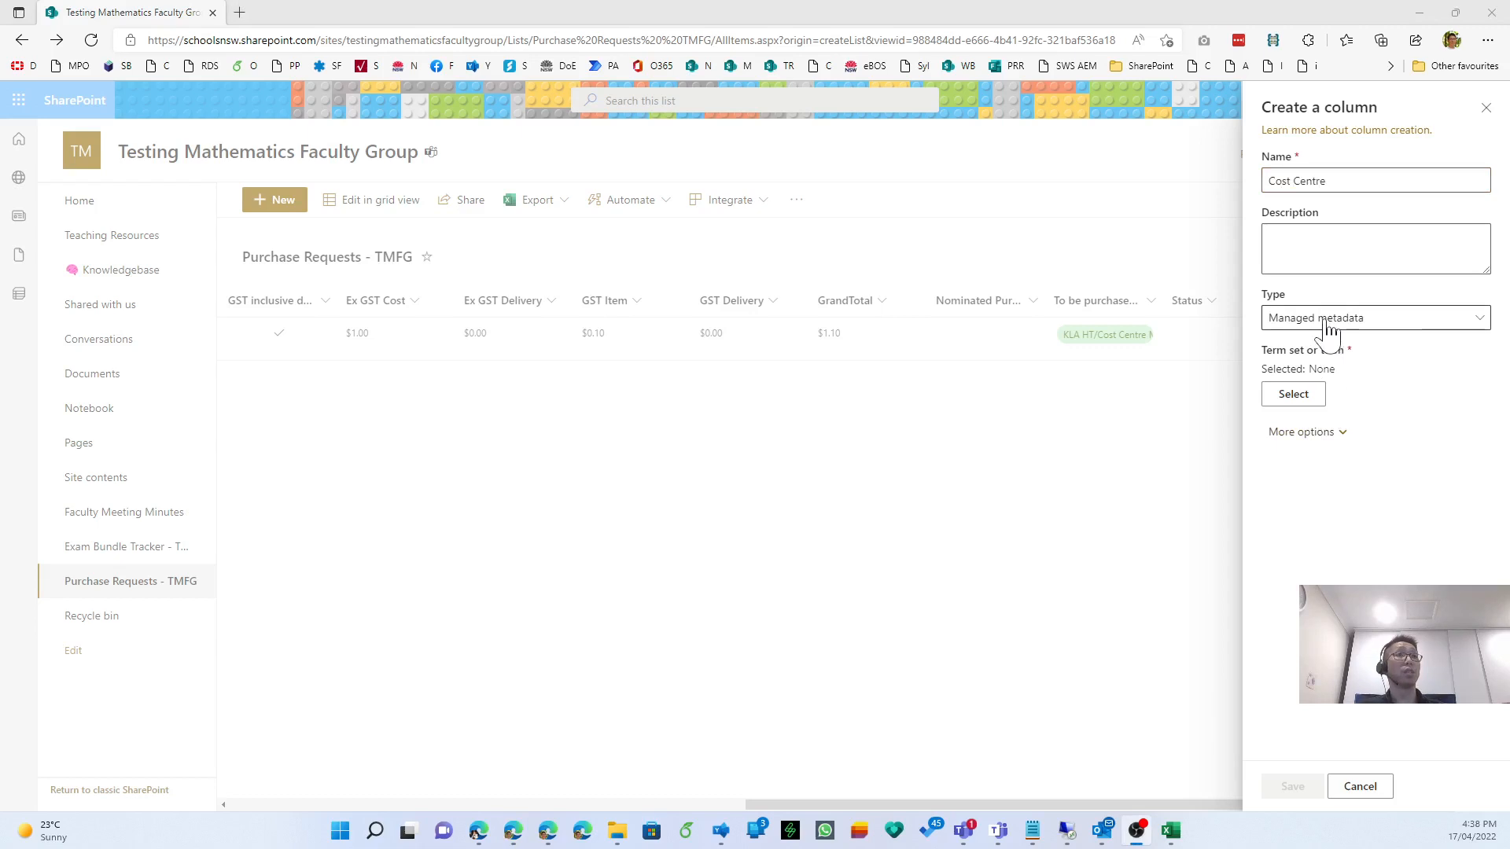
Link the new column to the Cost Centre term in the All classes group's Finance term set and save the column.
click(1315, 399)
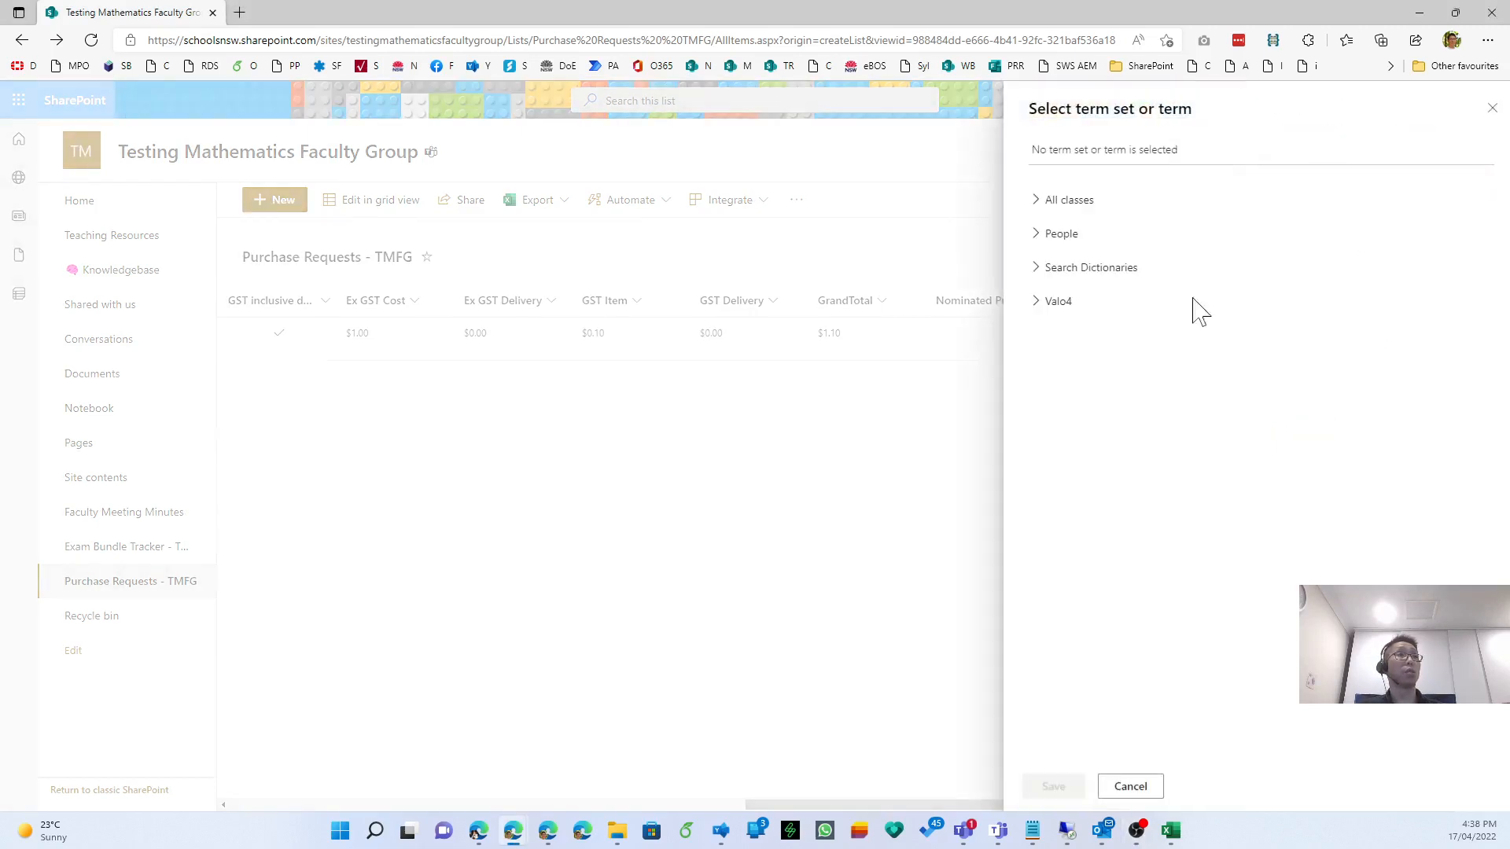
click(1035, 202)
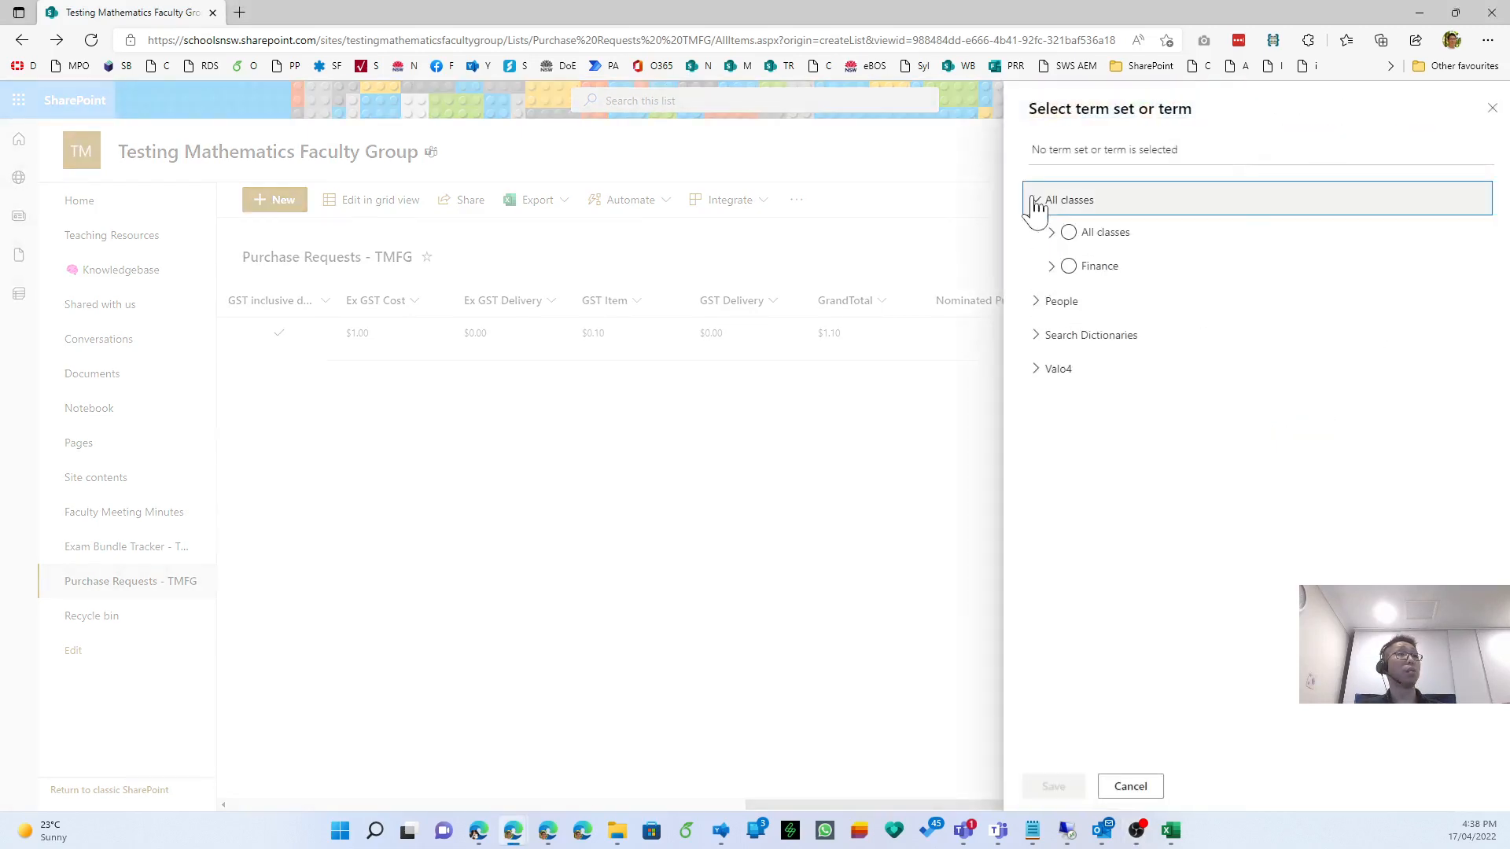
click(1051, 267)
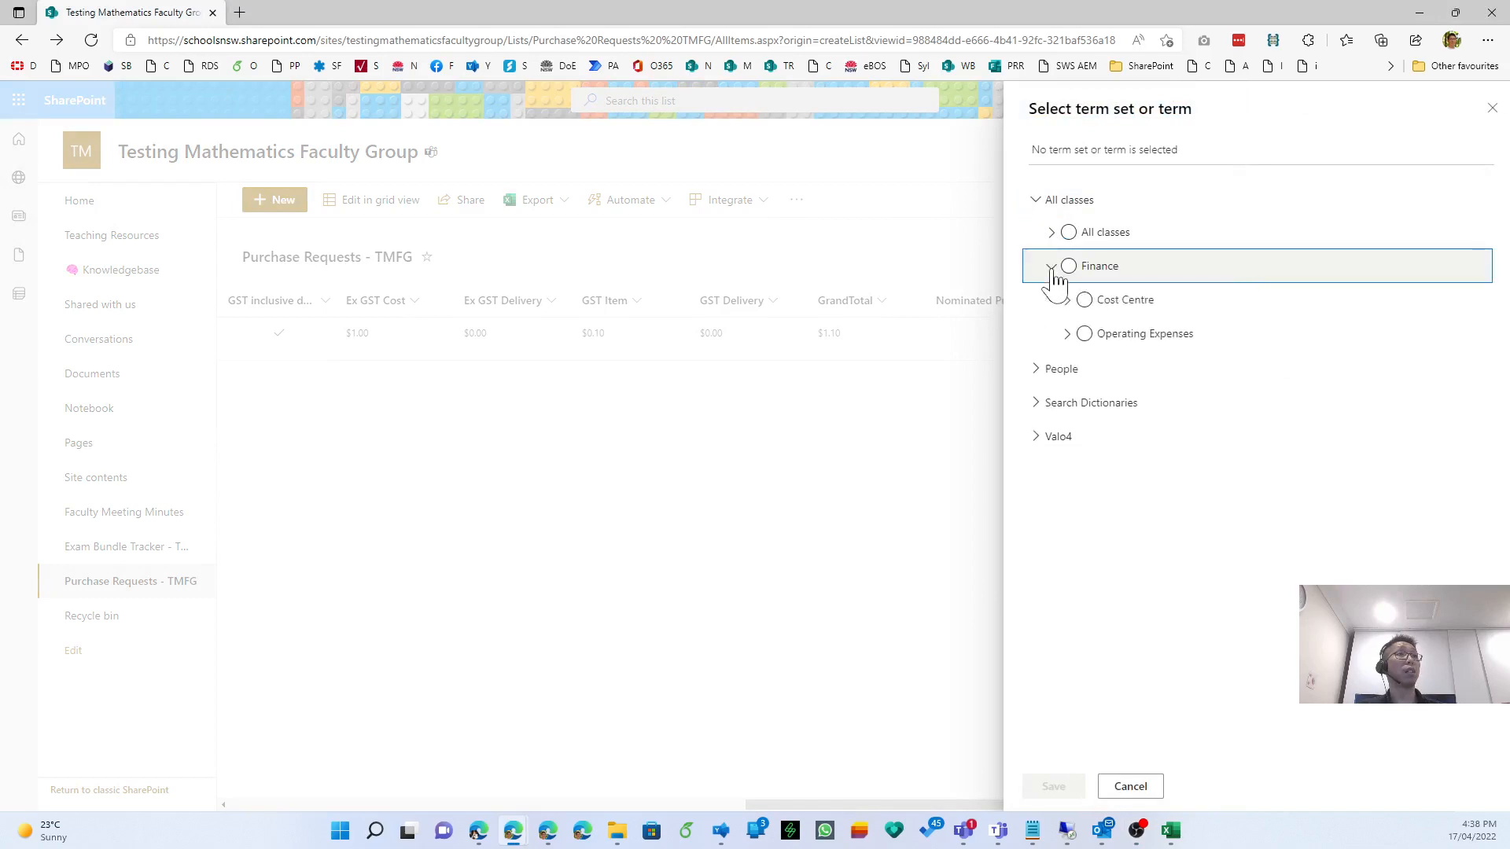
click(1070, 307)
click(1084, 301)
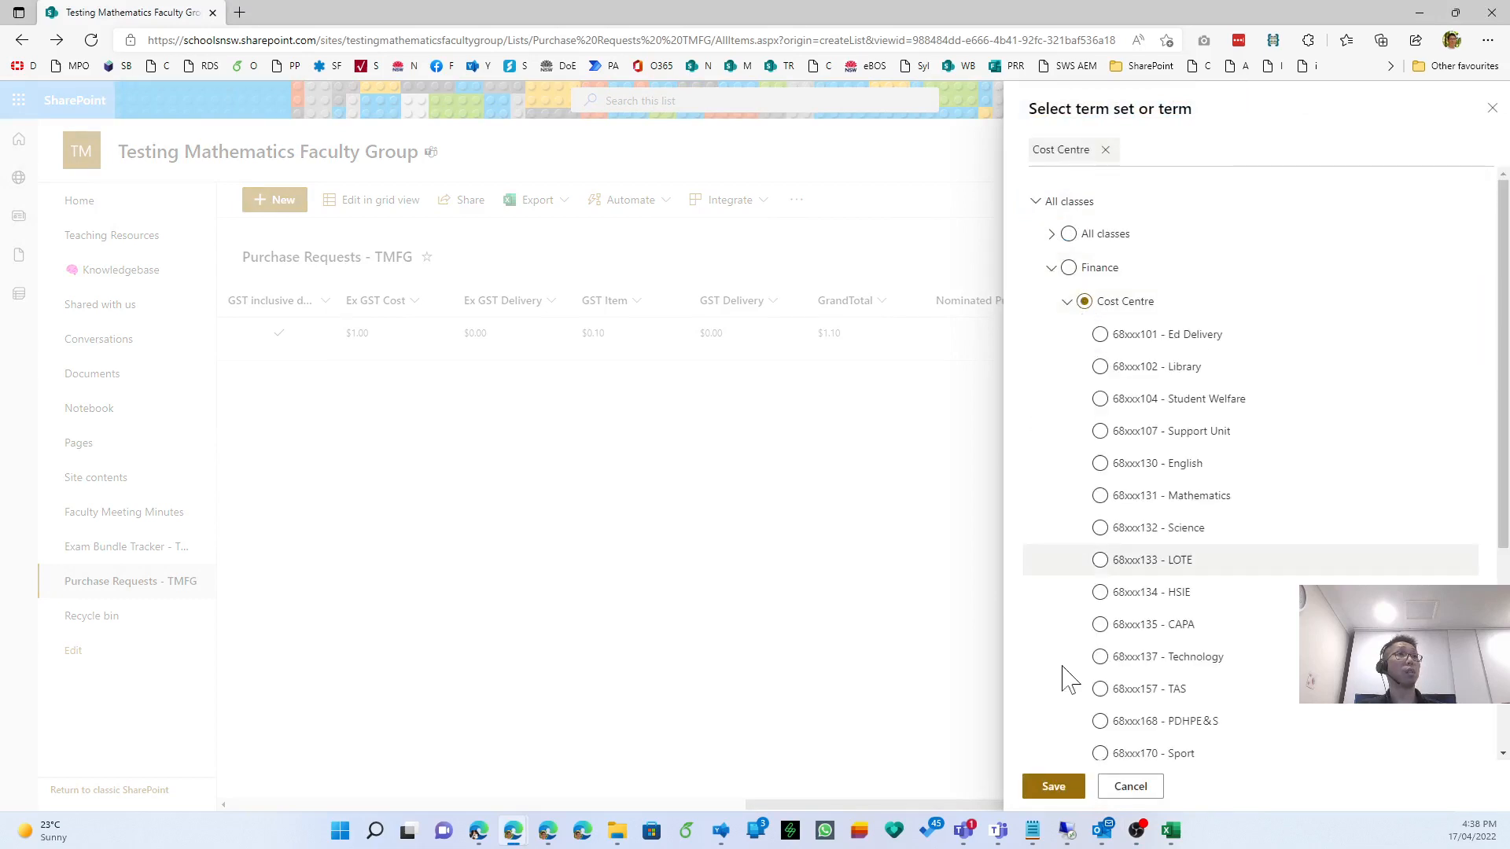
click(1052, 788)
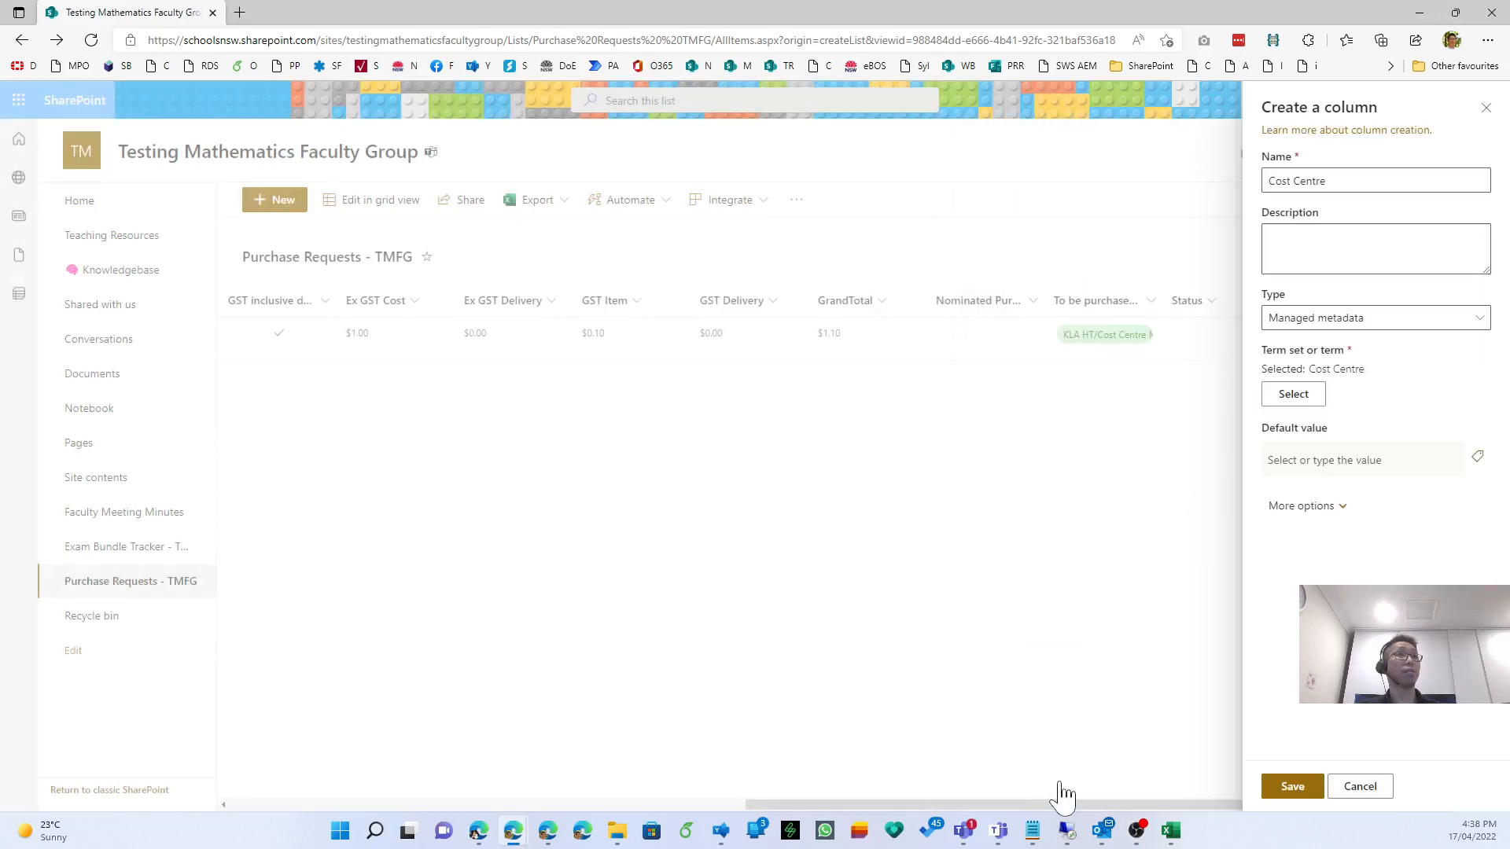
click(1278, 783)
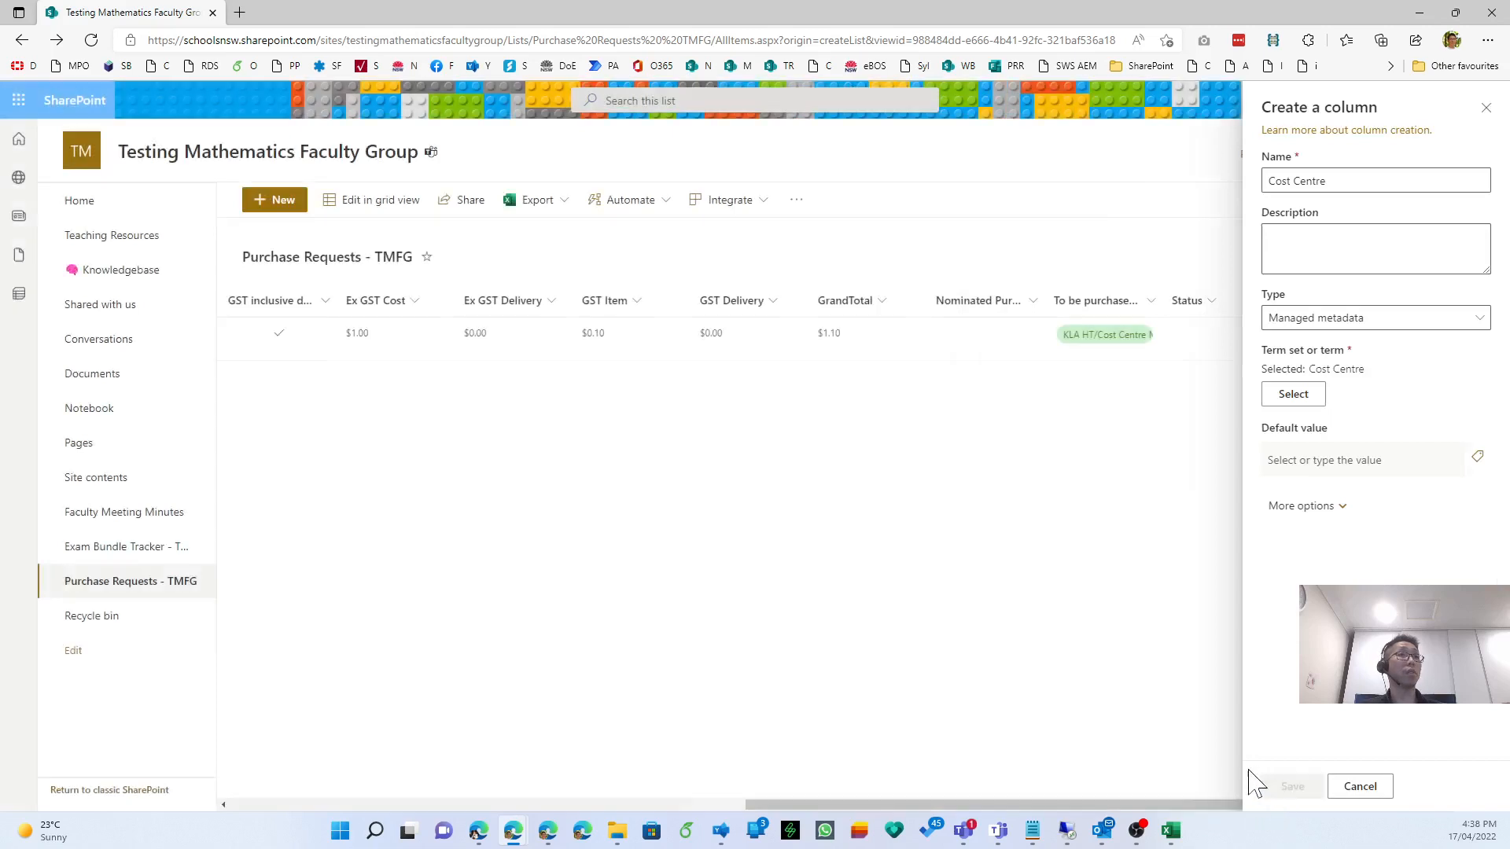
Start another managed metadata column in the list, named General Ledger Code.
drag(1179, 805, 1313, 806)
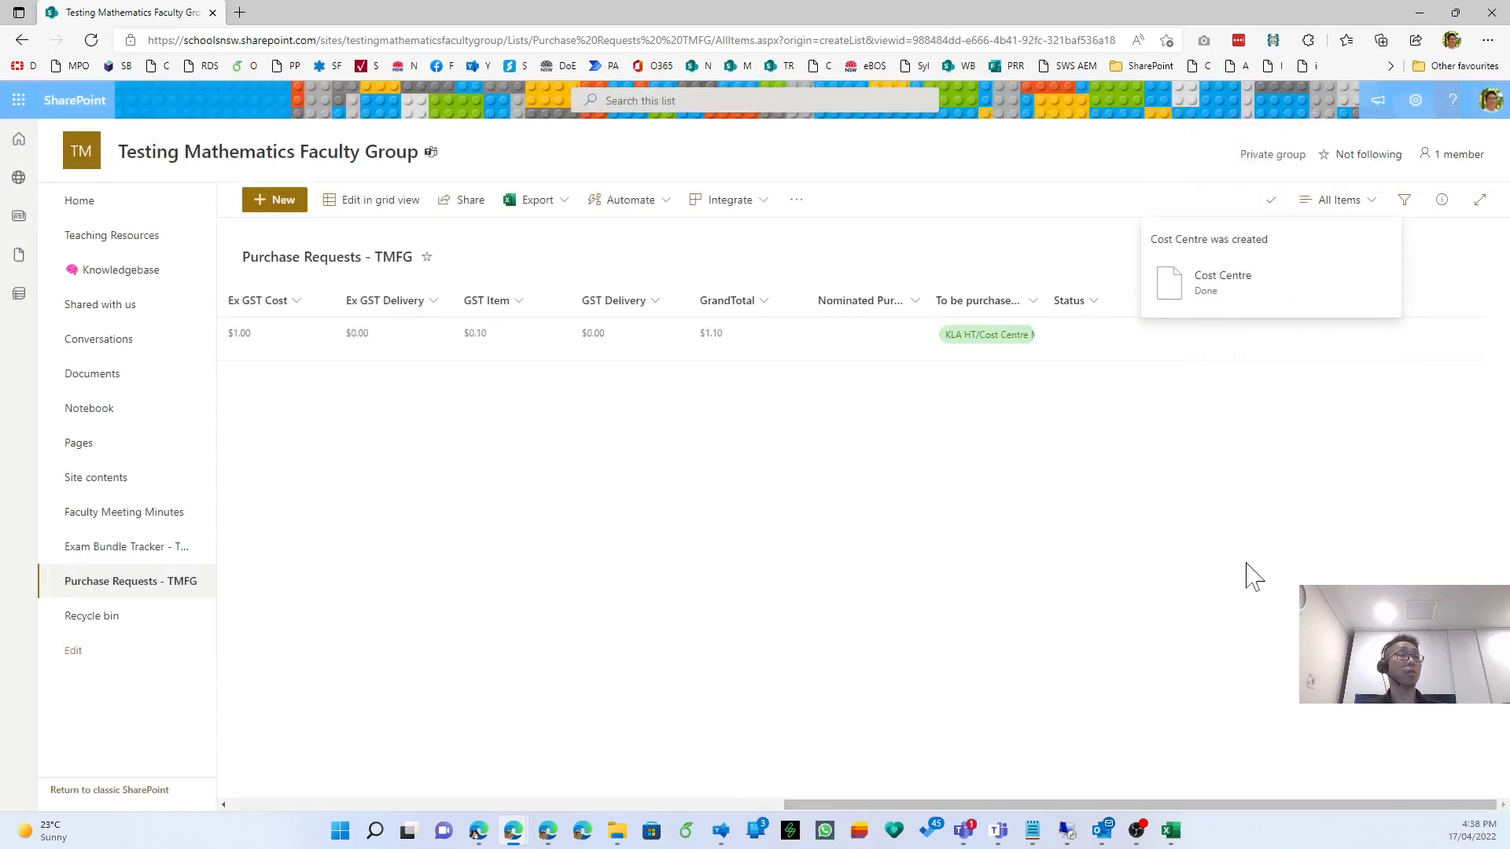
click(1419, 312)
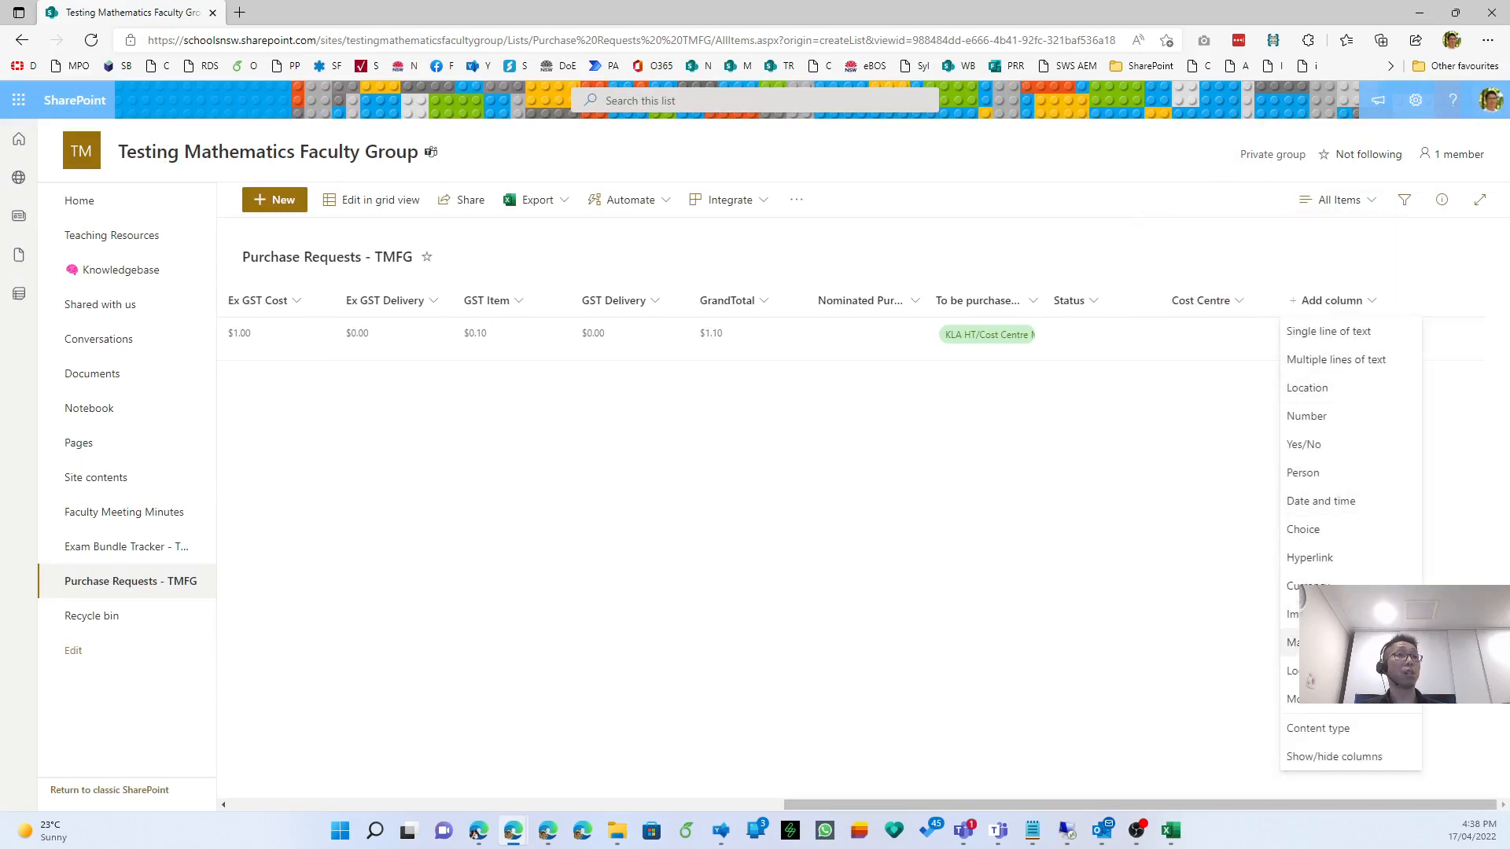
click(1329, 642)
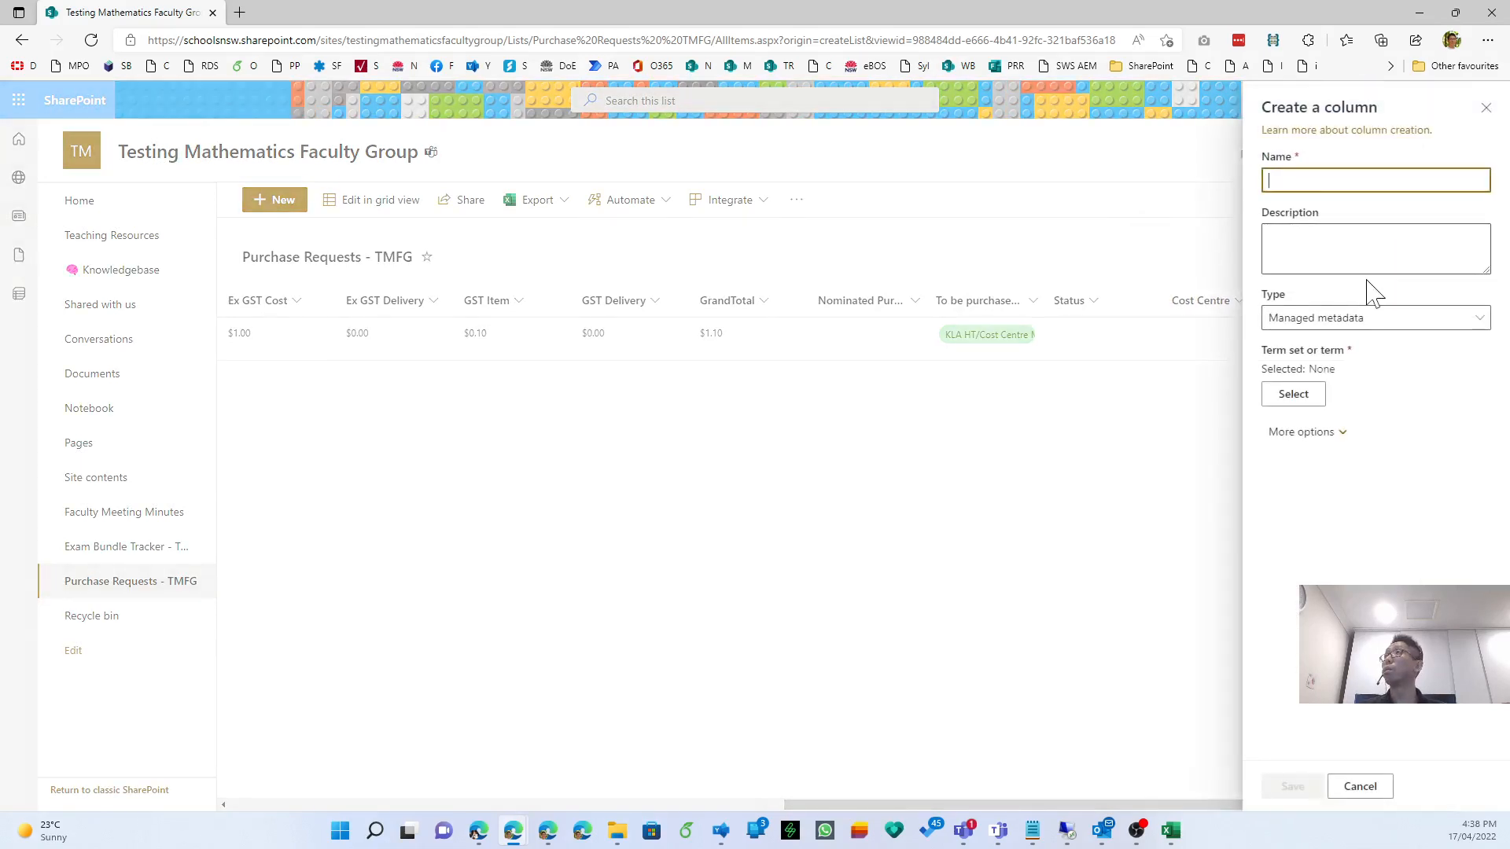
text(General Ledger)
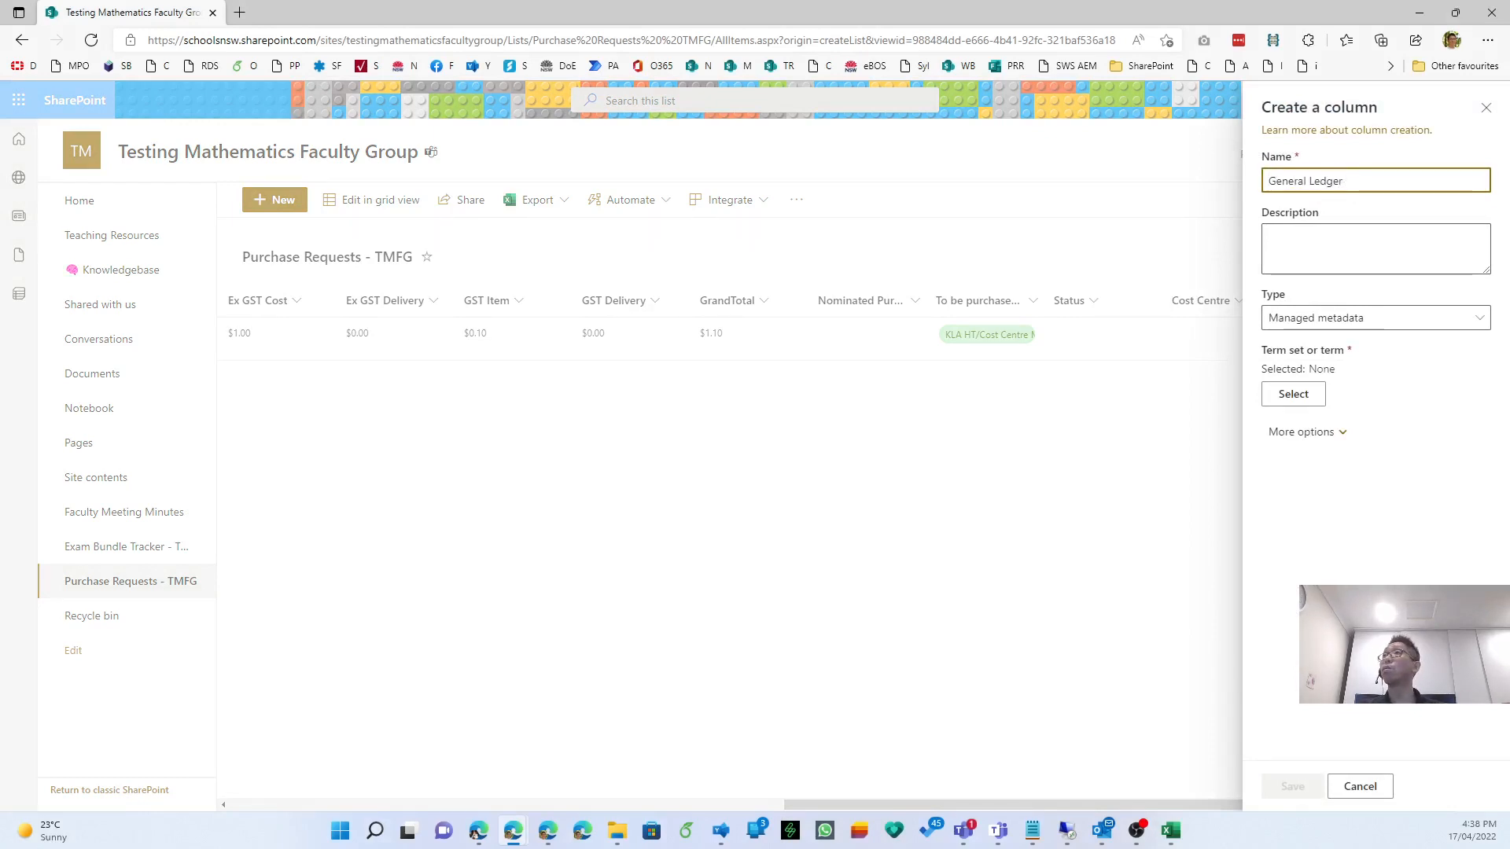
key(alt+Tab)
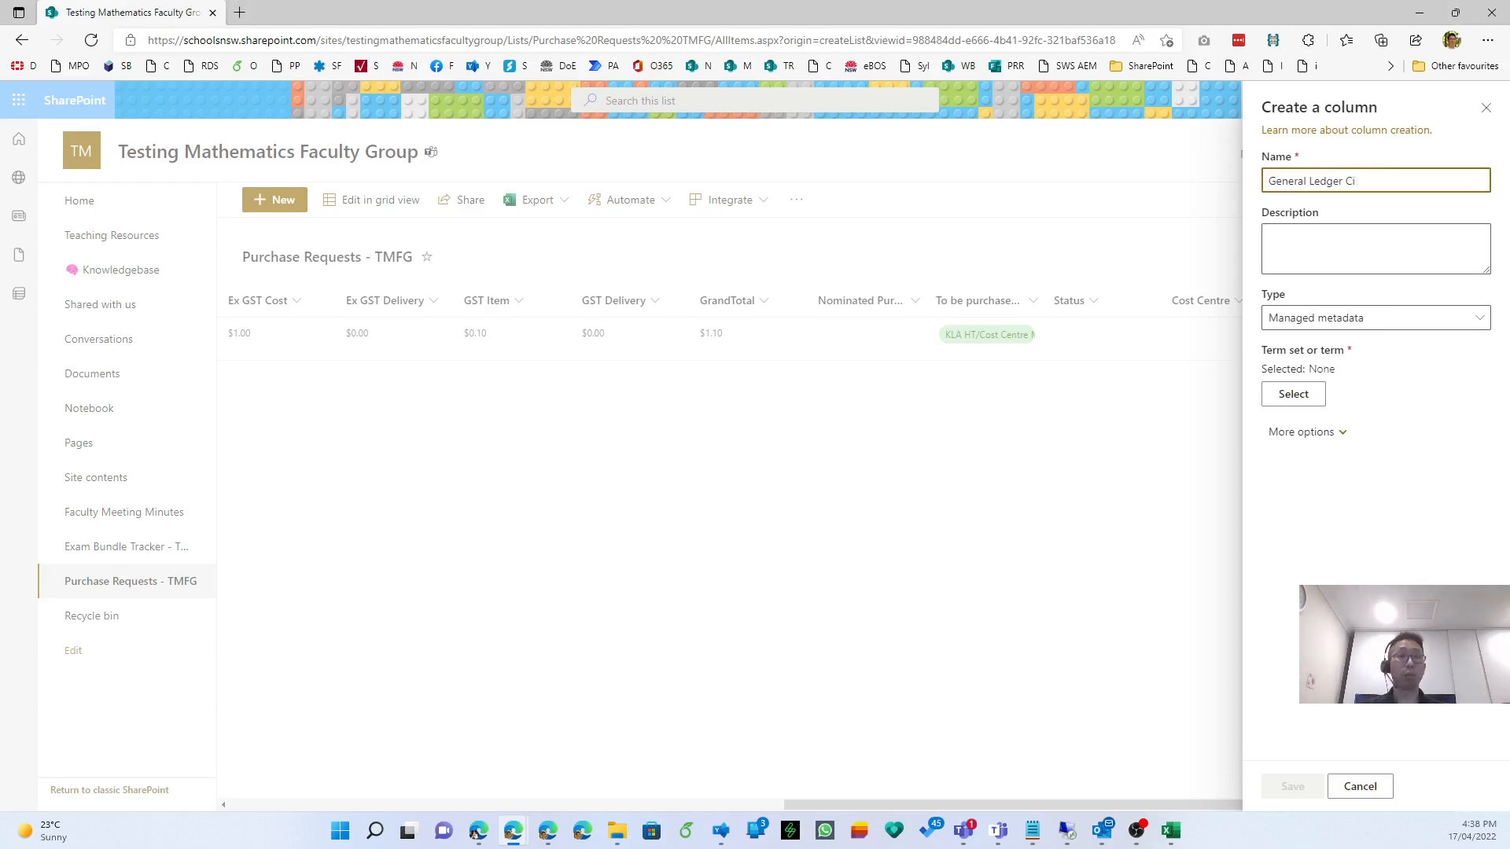
Link the General Ledger Code column to the Operating Expenses term in the Finance term set and save the column.
click(1304, 397)
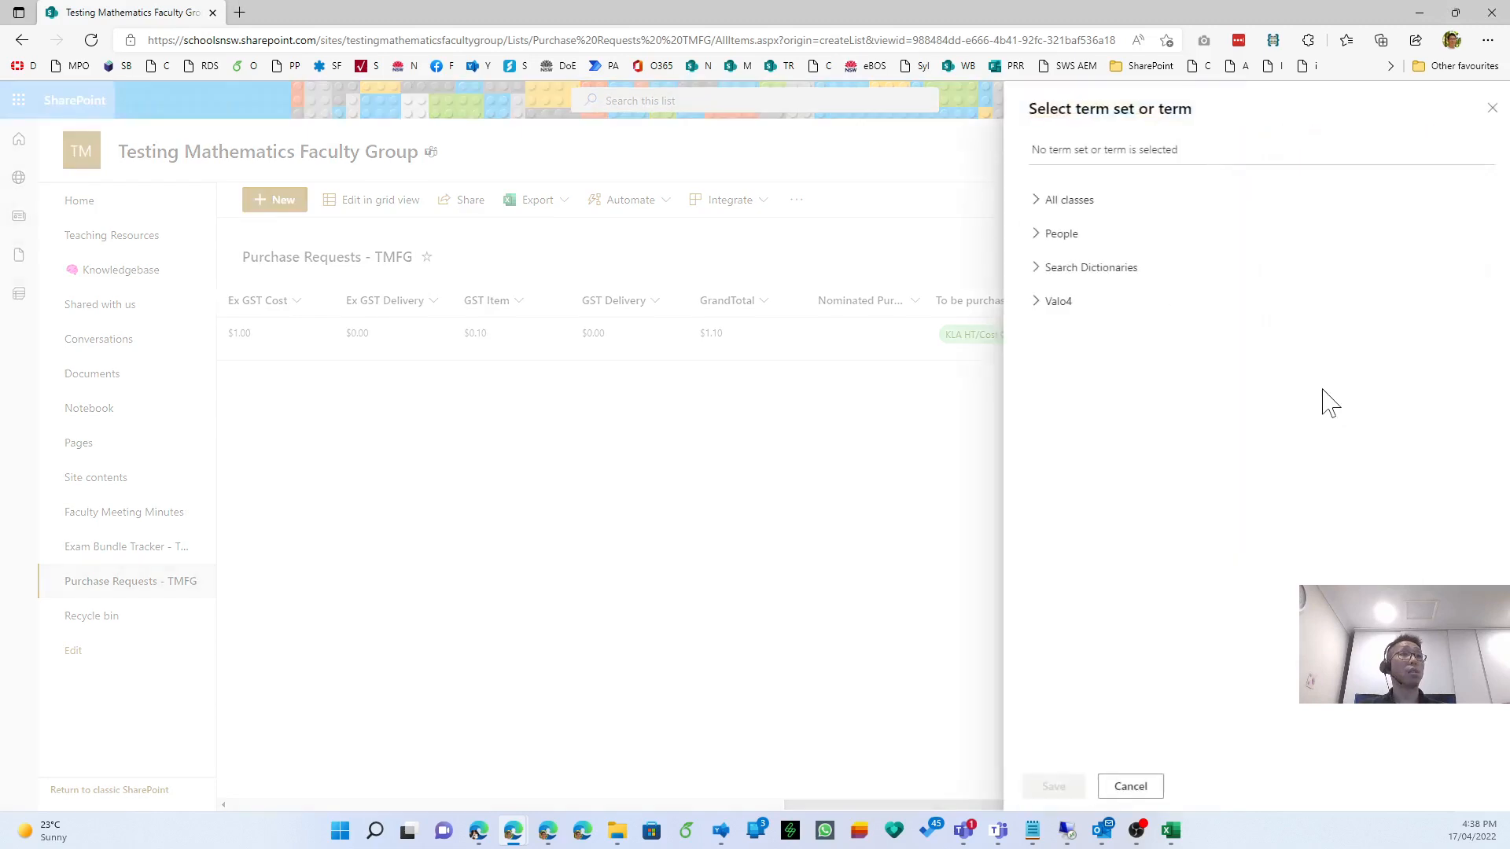
click(1040, 206)
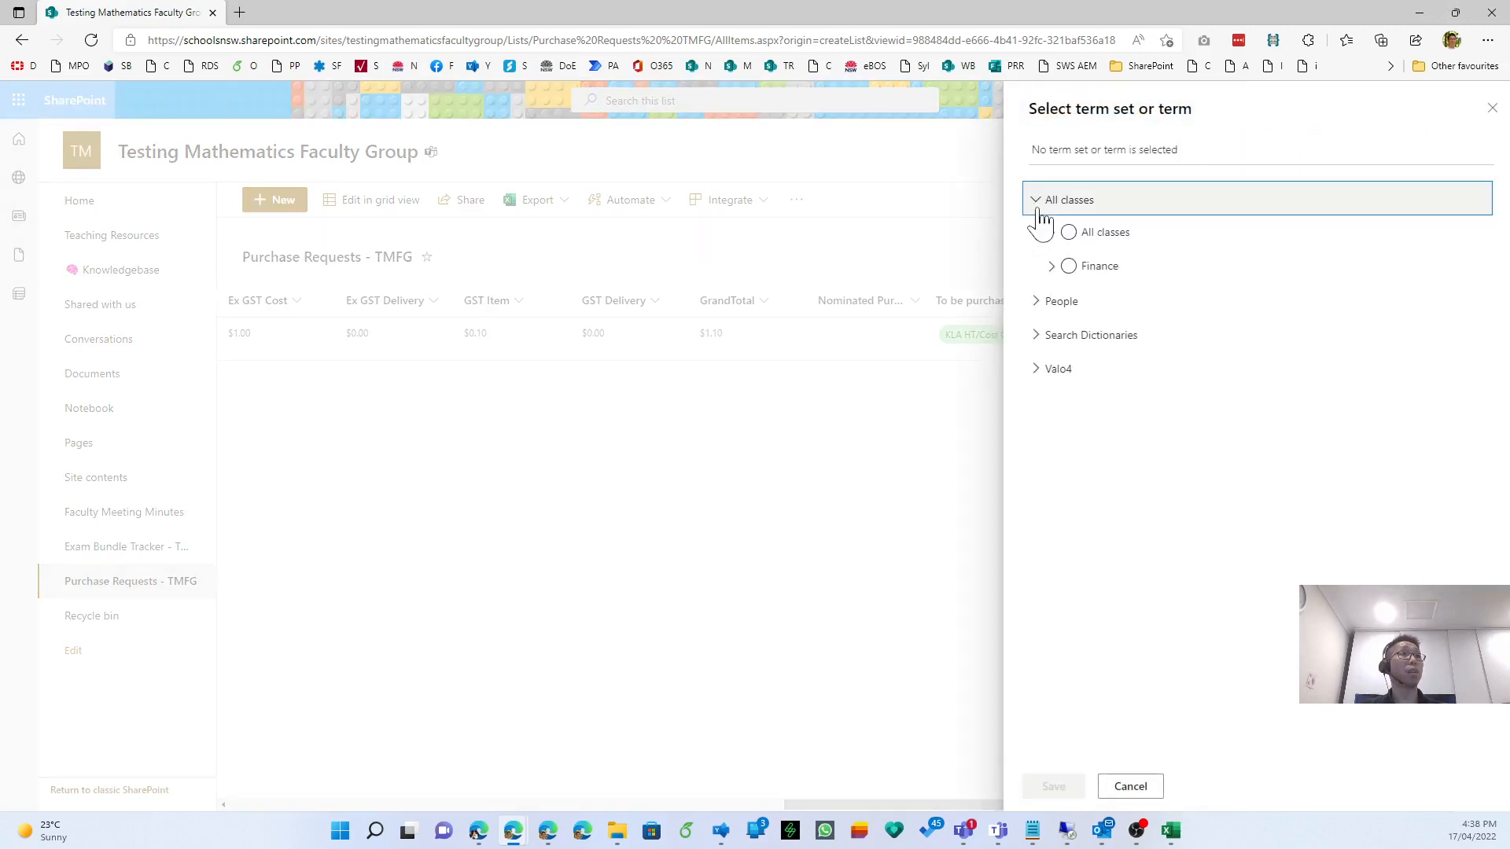
click(1051, 267)
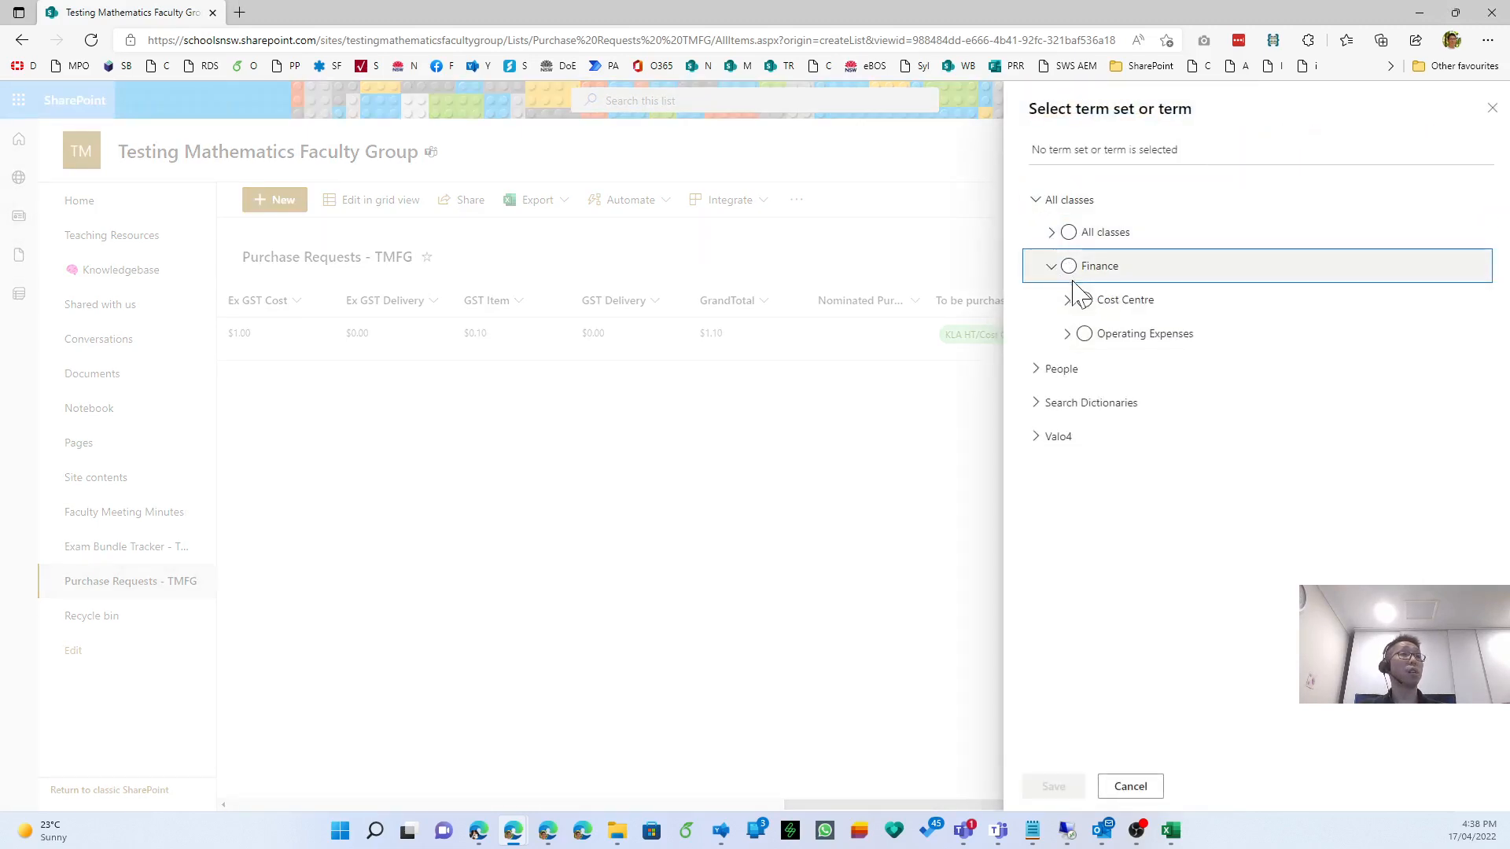
click(1082, 336)
click(1067, 336)
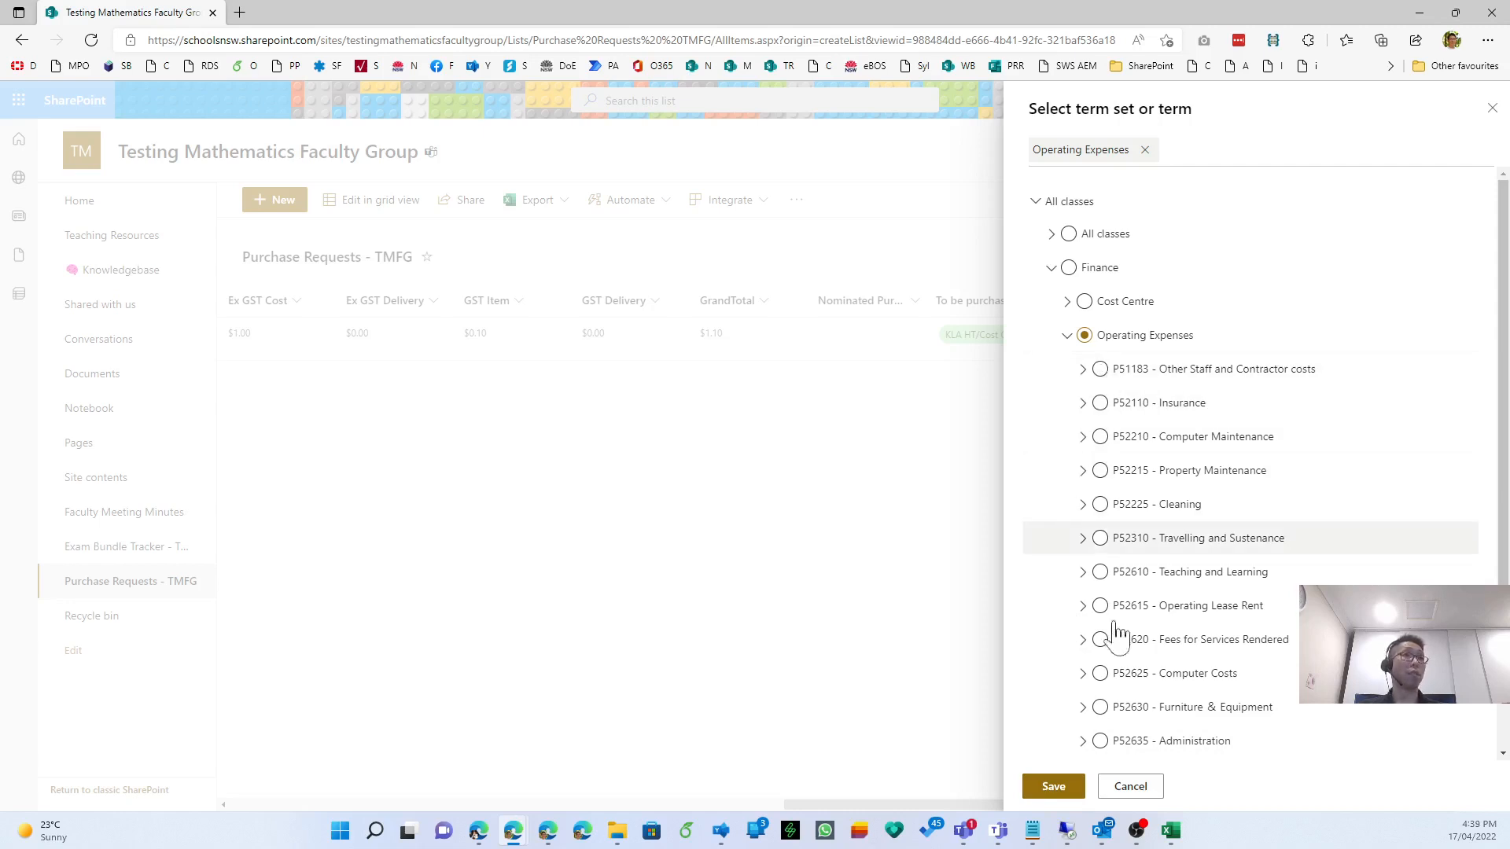
click(1082, 605)
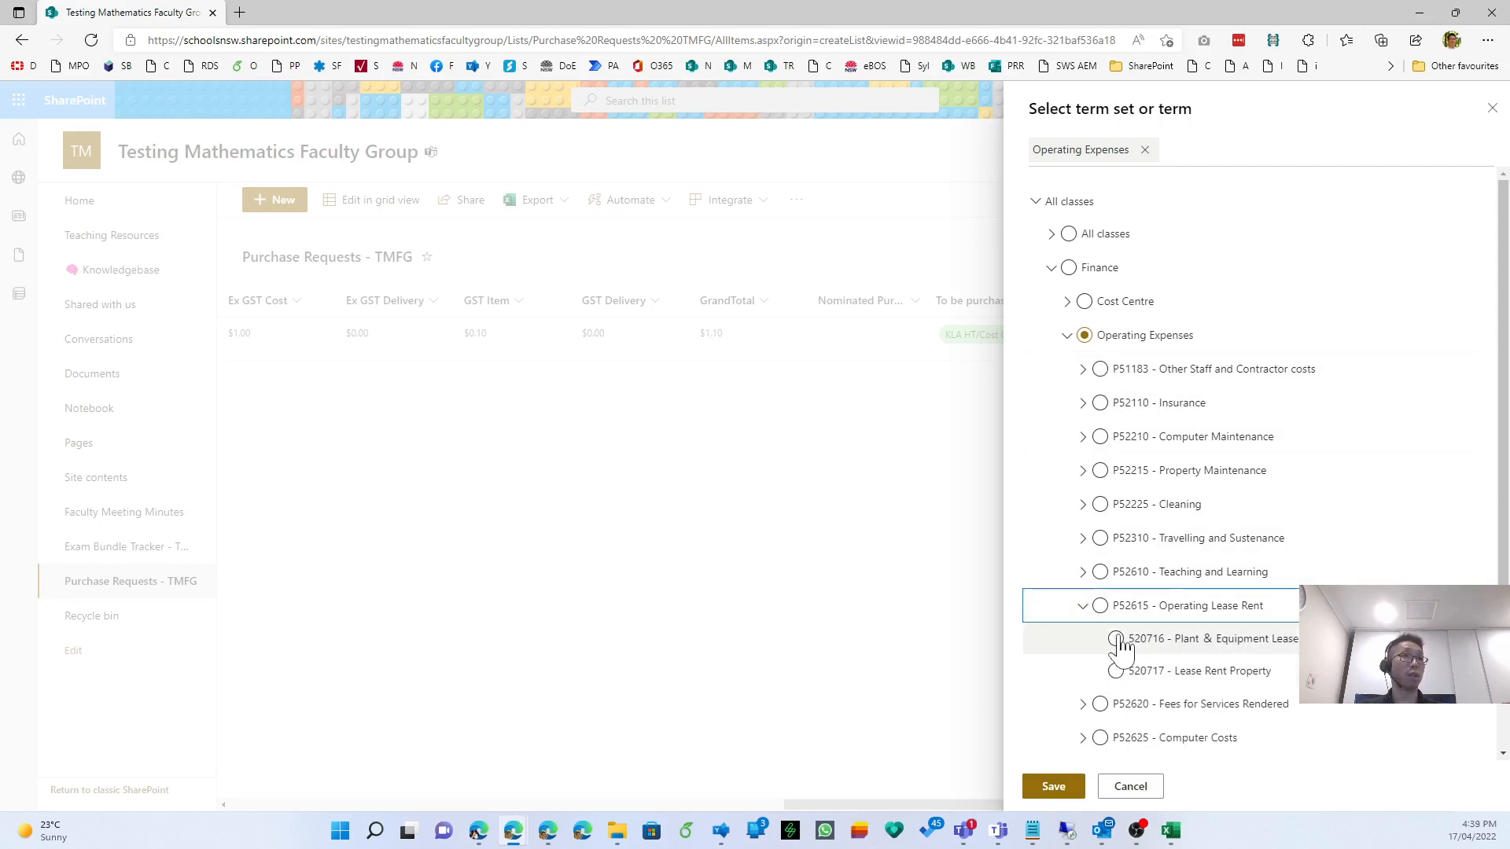
click(1058, 788)
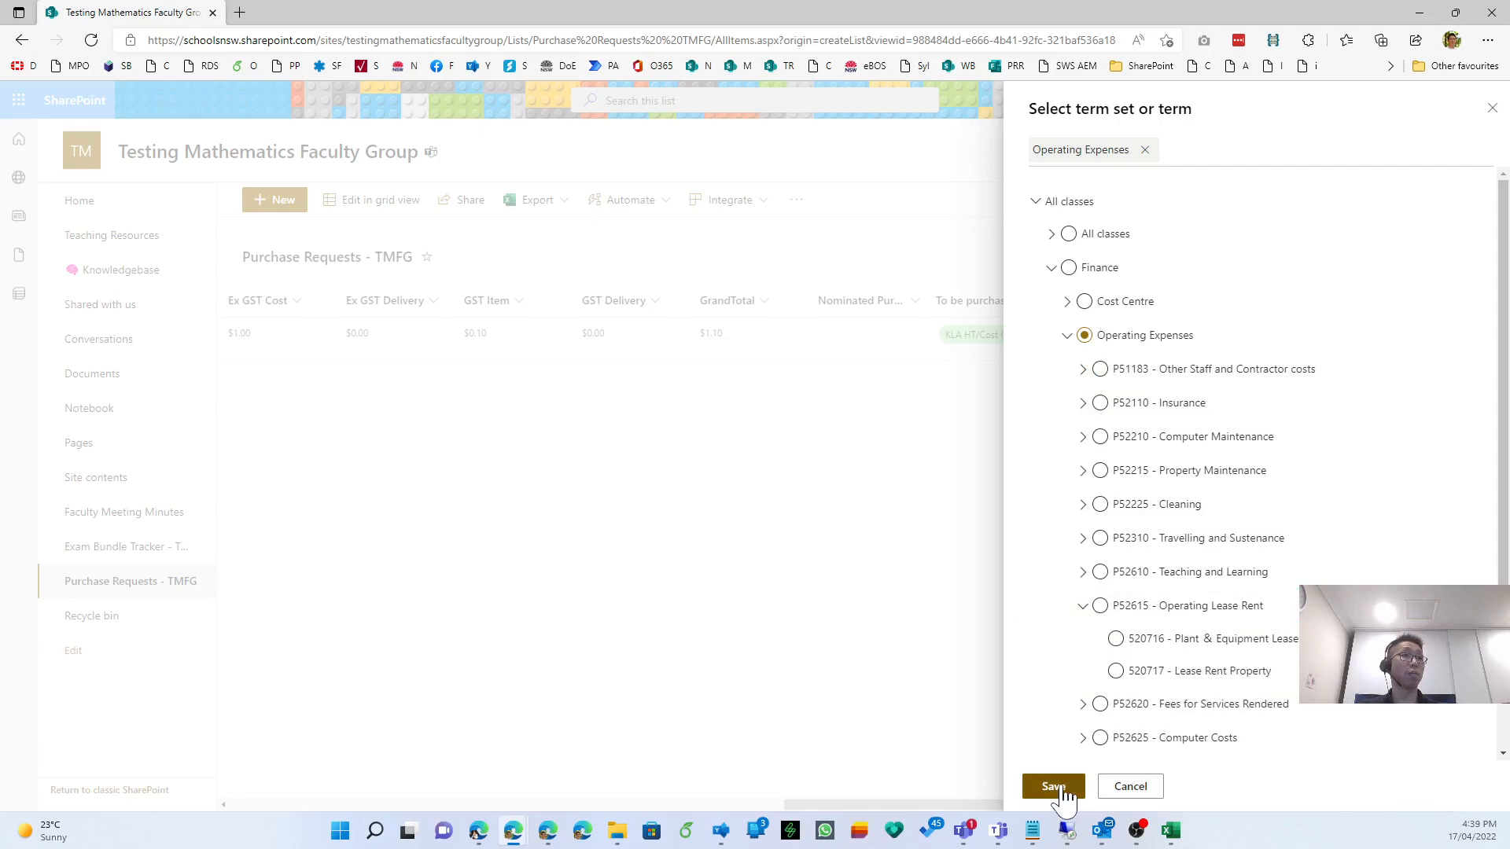
click(1290, 793)
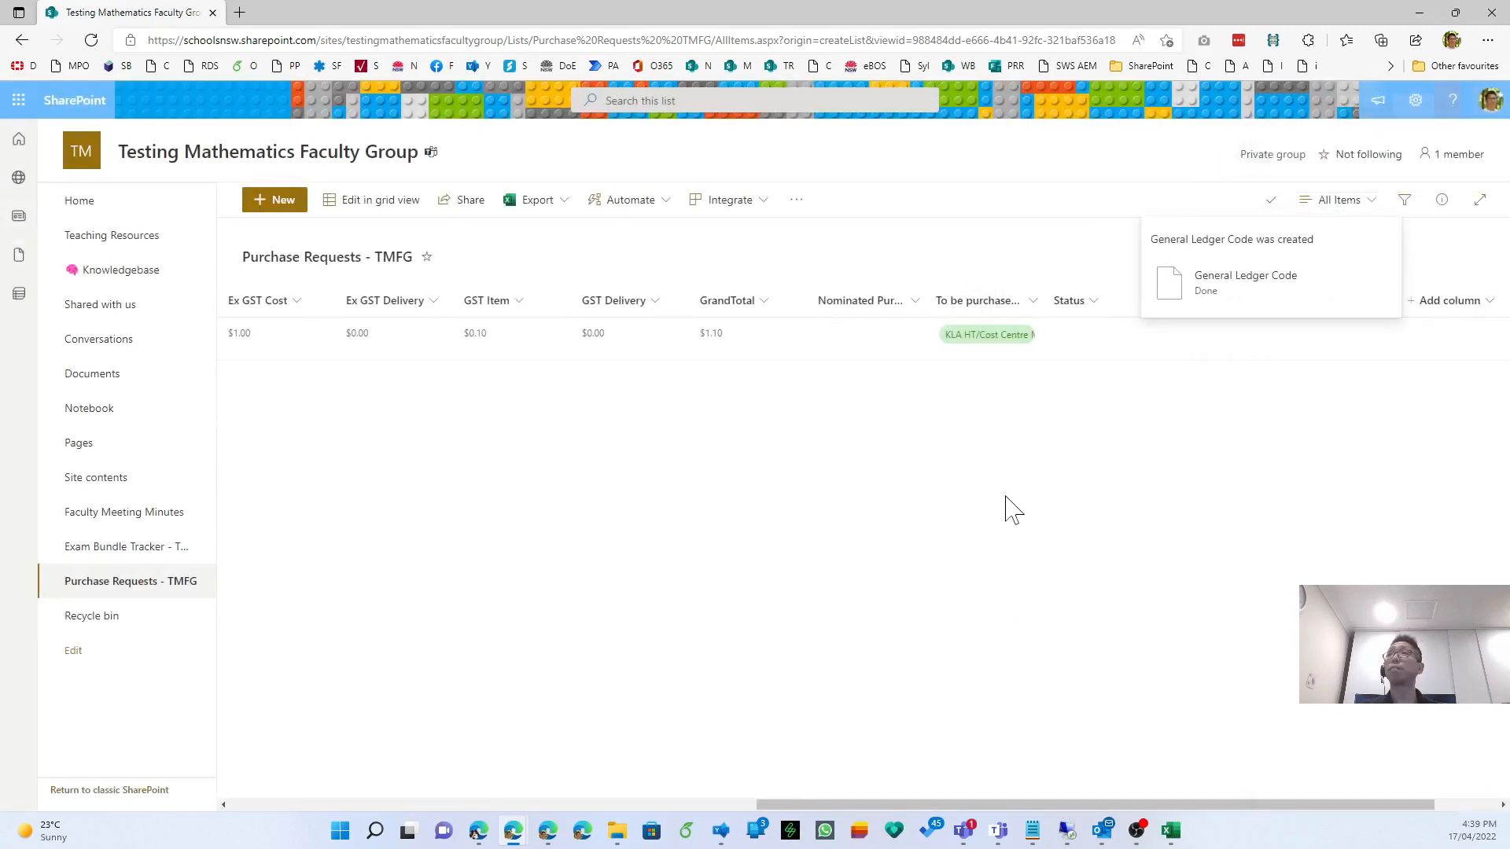
Make the Cost Centre column require information and save the column settings.
drag(1027, 805, 1213, 806)
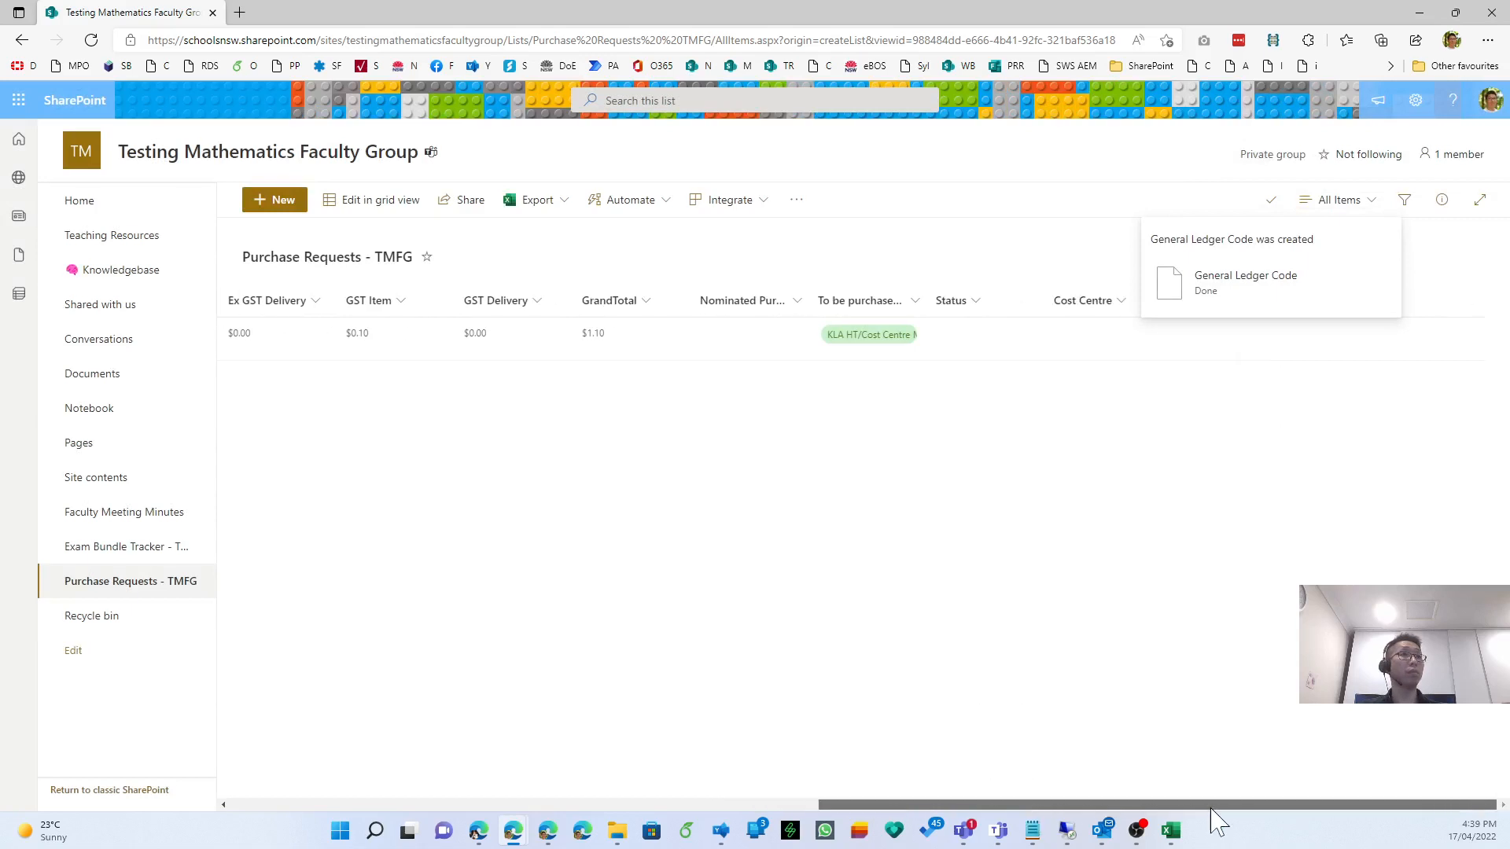
click(1089, 301)
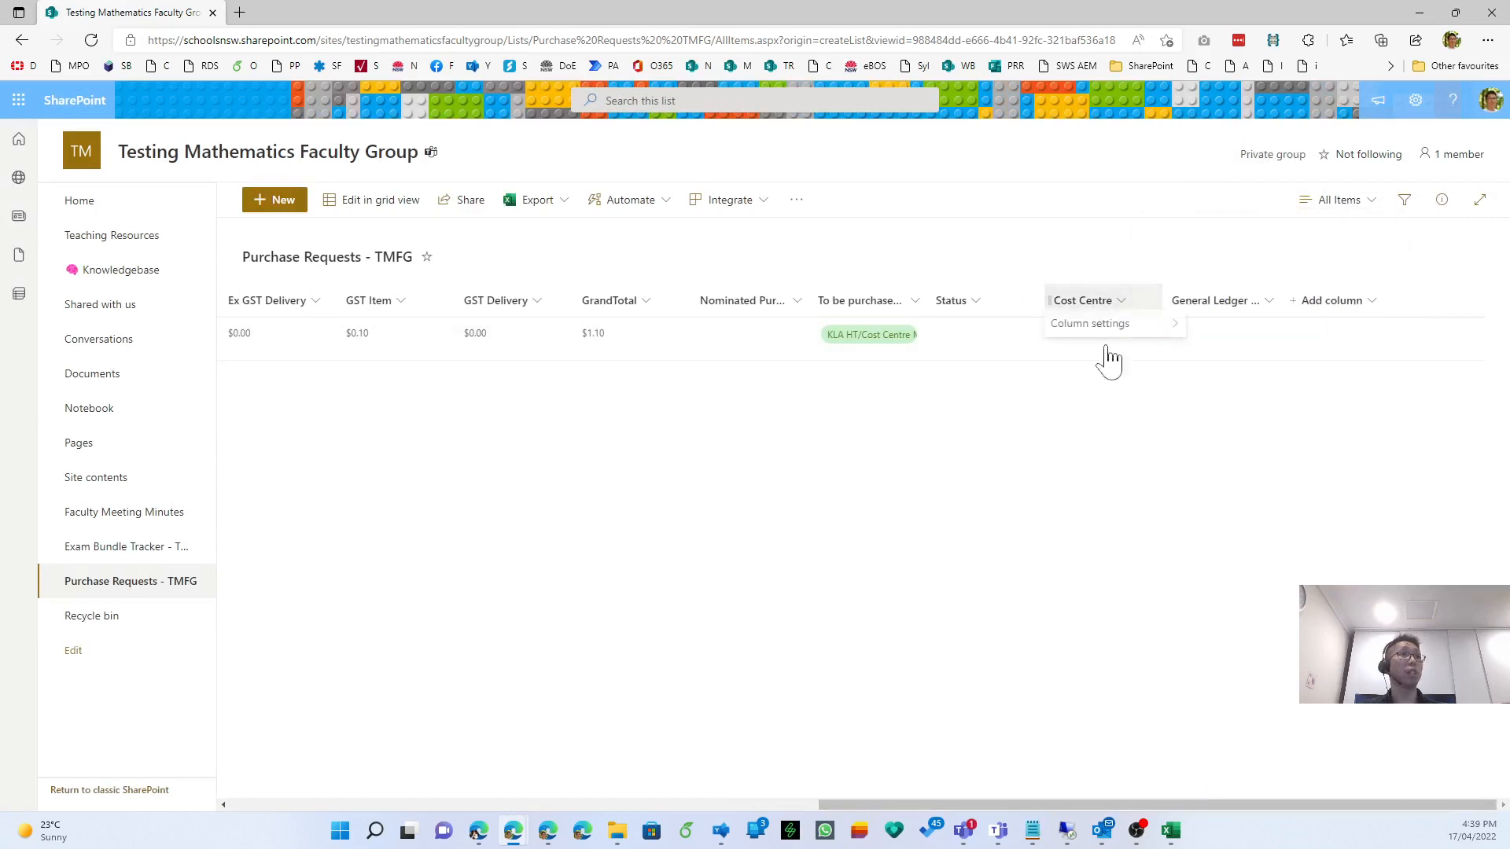
mouse_move(1132, 446)
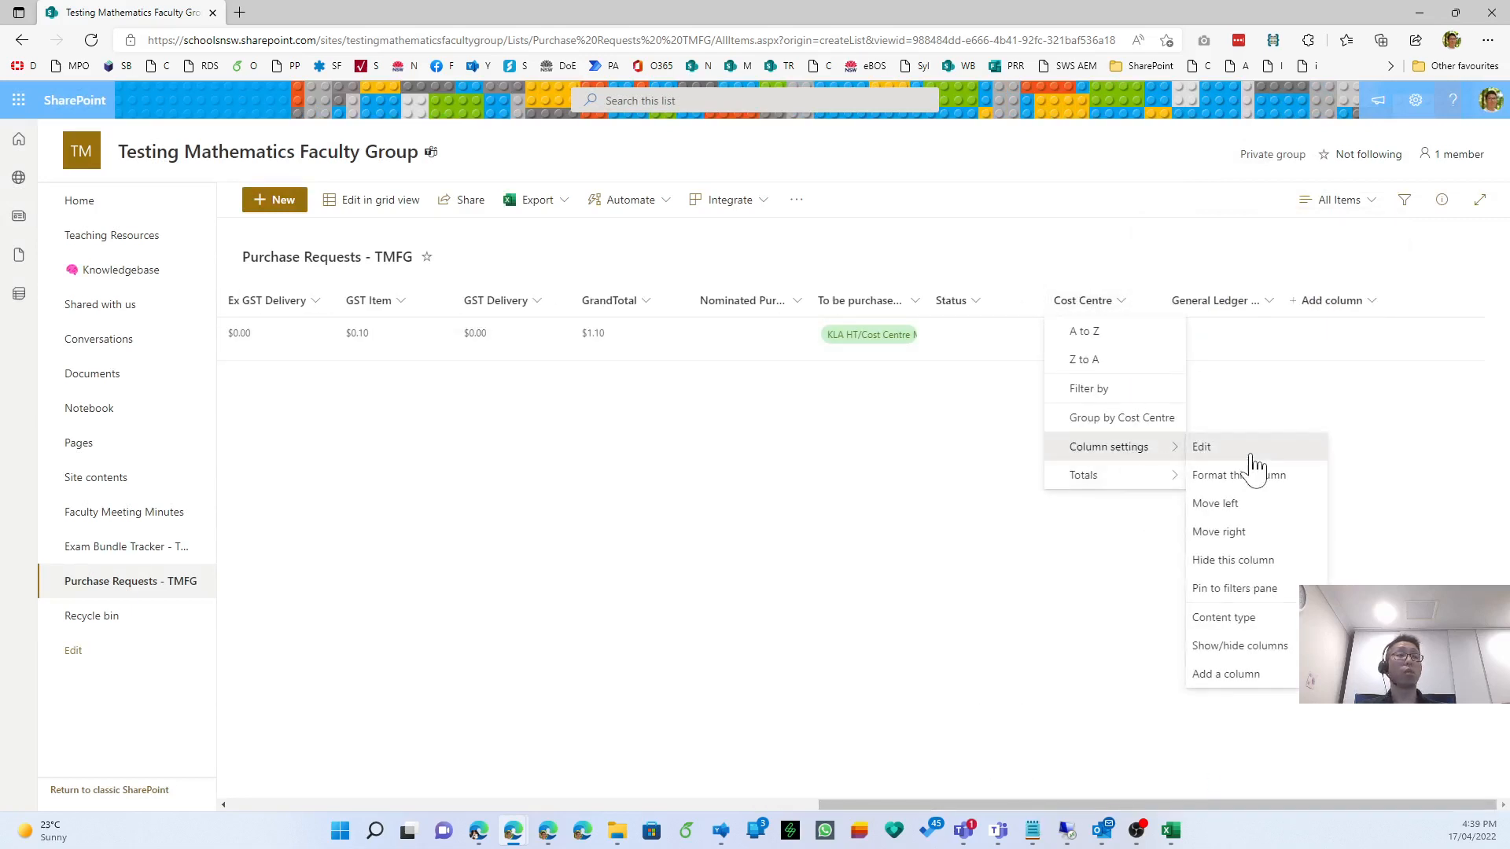
click(1250, 452)
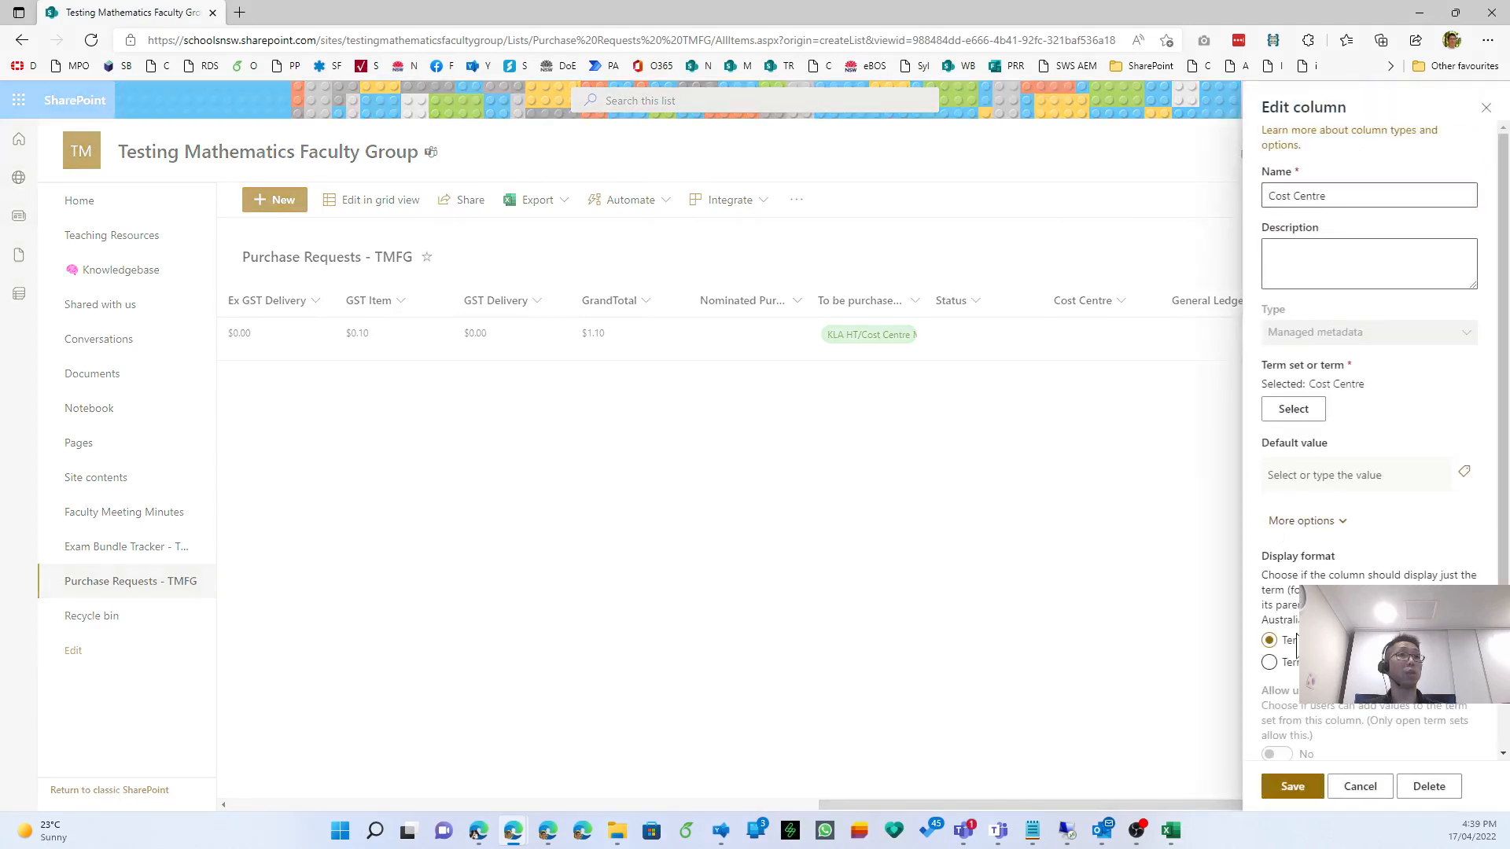
scroll(1290, 645, down, 3)
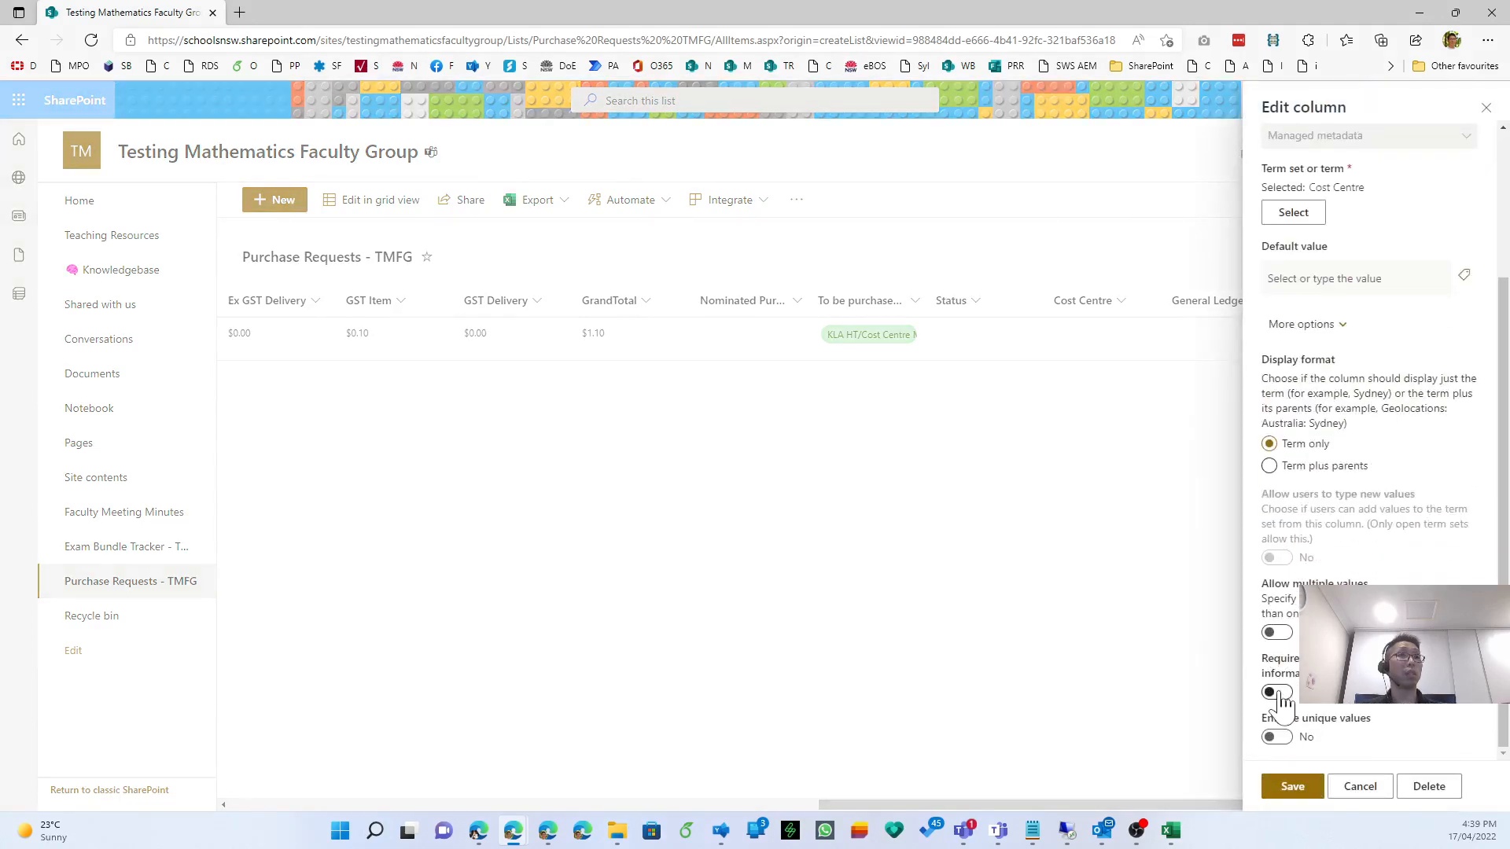
click(1281, 789)
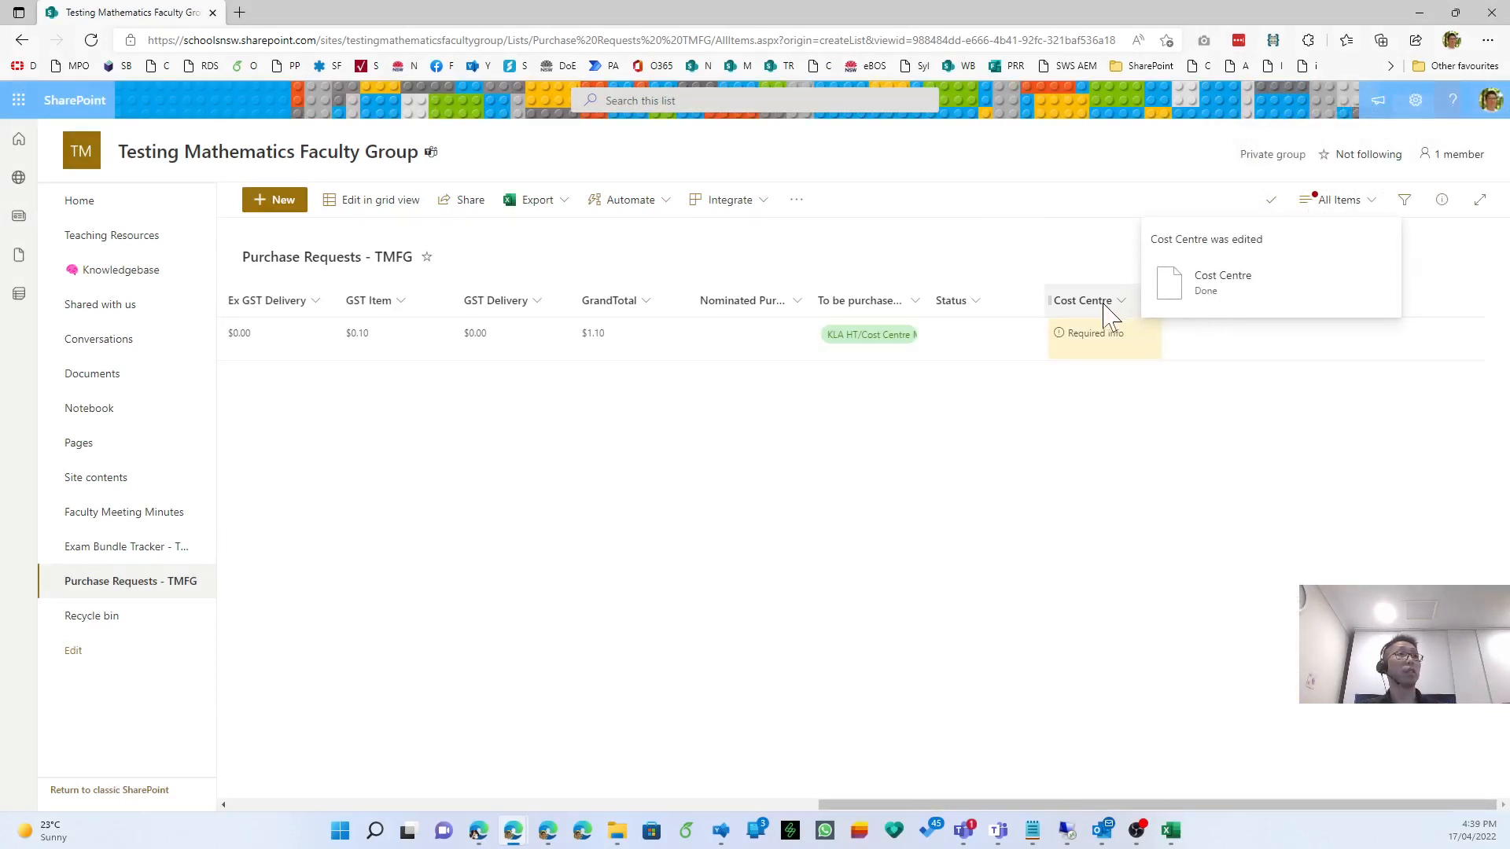
Edit the General Ledger Code column so that it requires information, and save the change.
click(1197, 324)
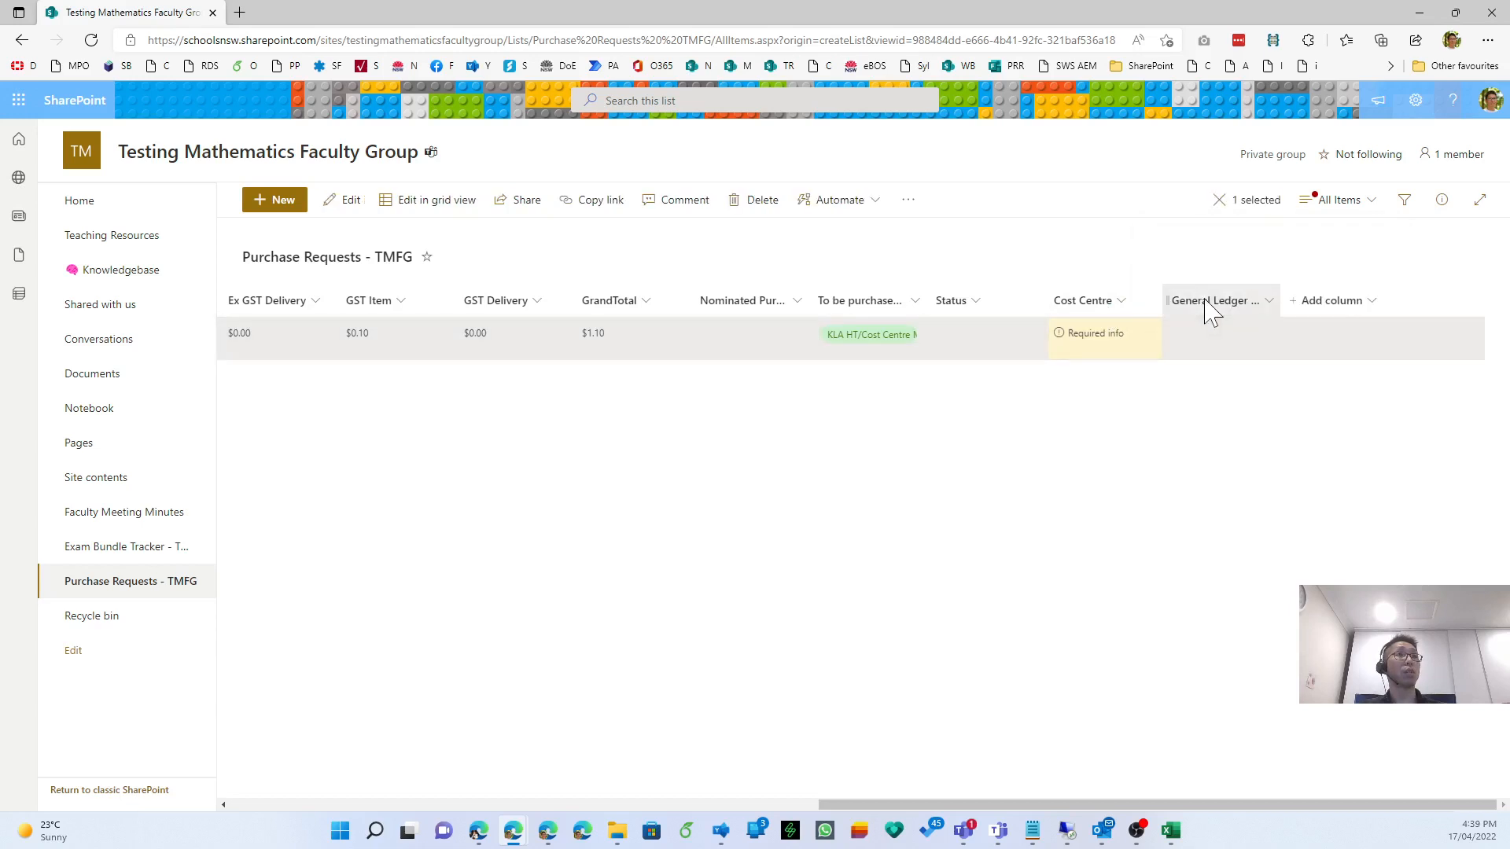
click(1211, 302)
mouse_move(1285, 457)
click(1357, 470)
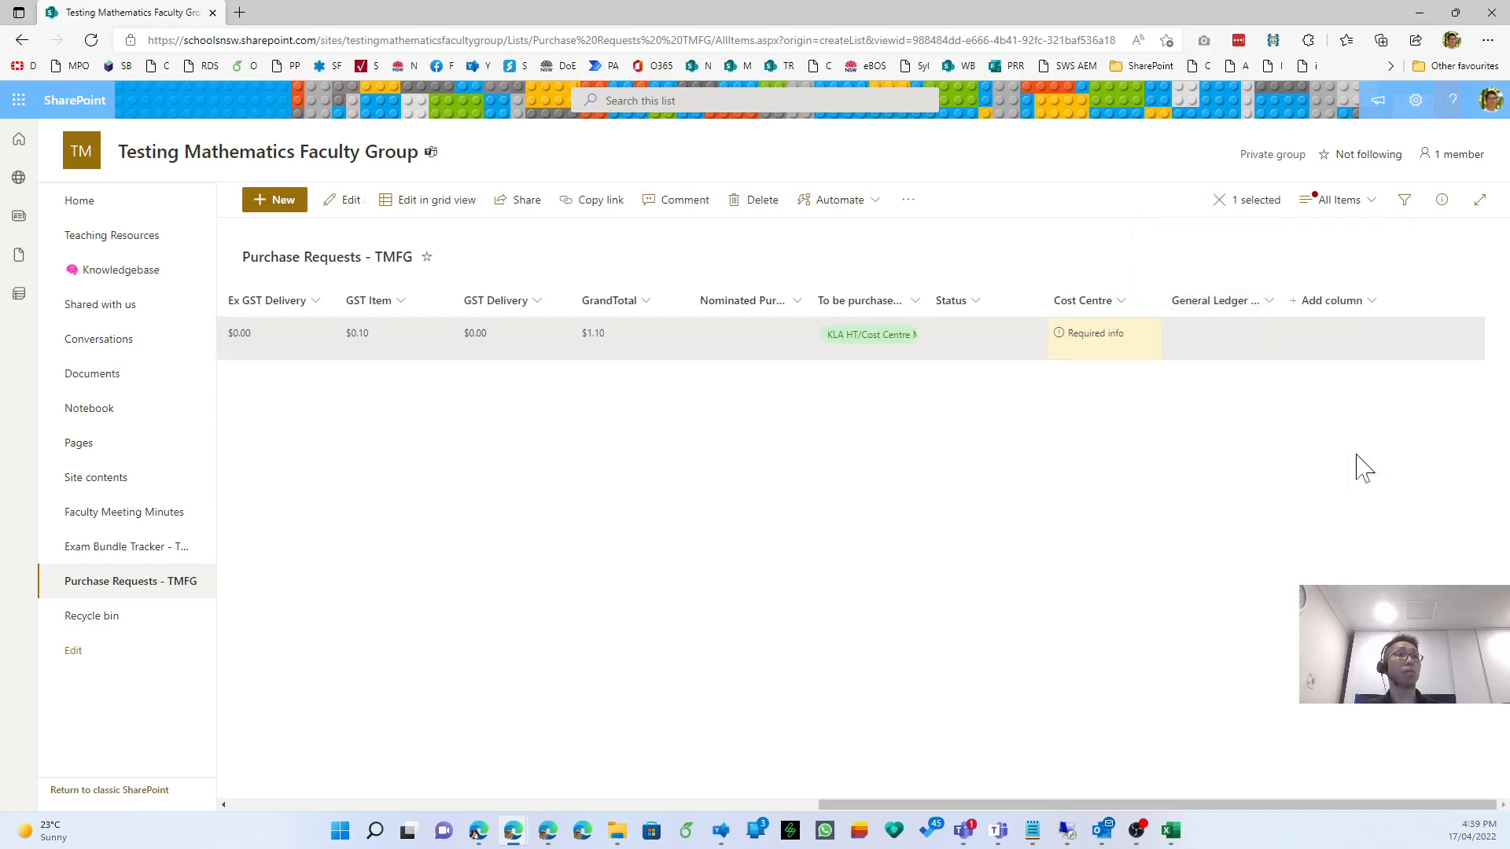
click(1225, 303)
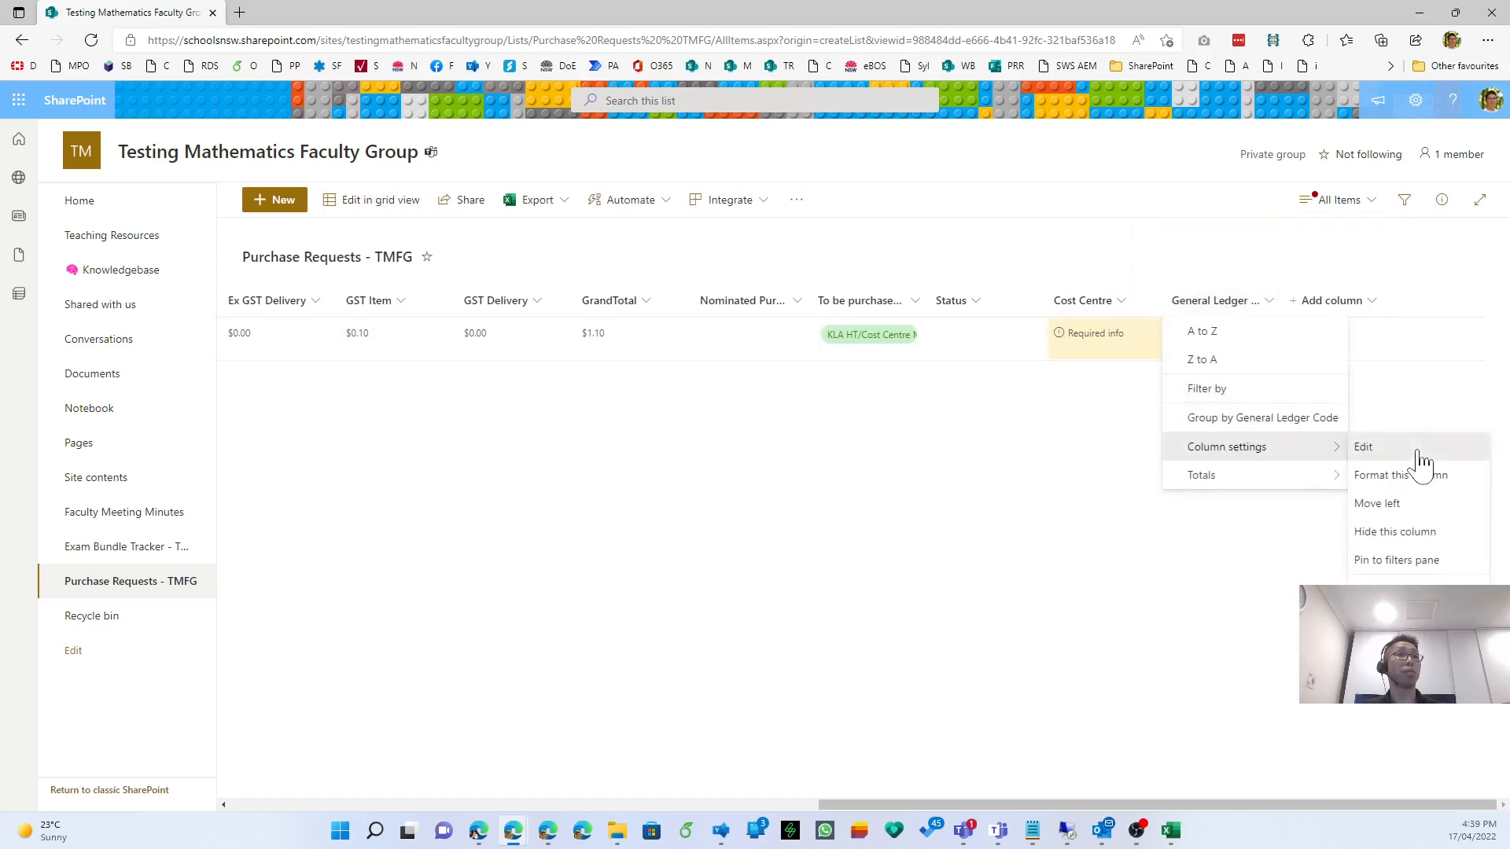
click(1420, 450)
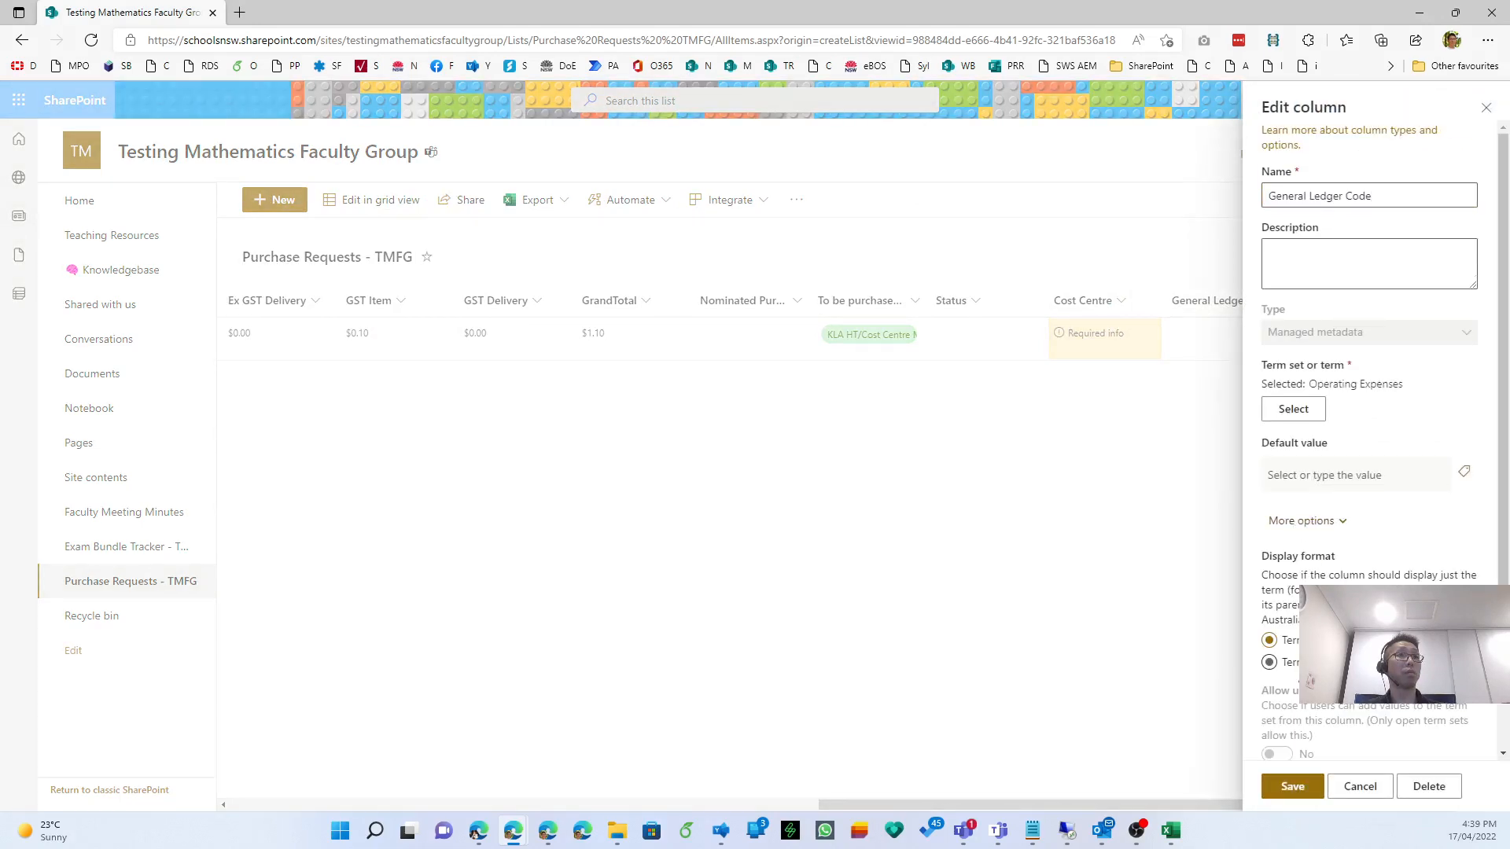
scroll(1368, 440, down, 3)
click(1276, 692)
click(1292, 786)
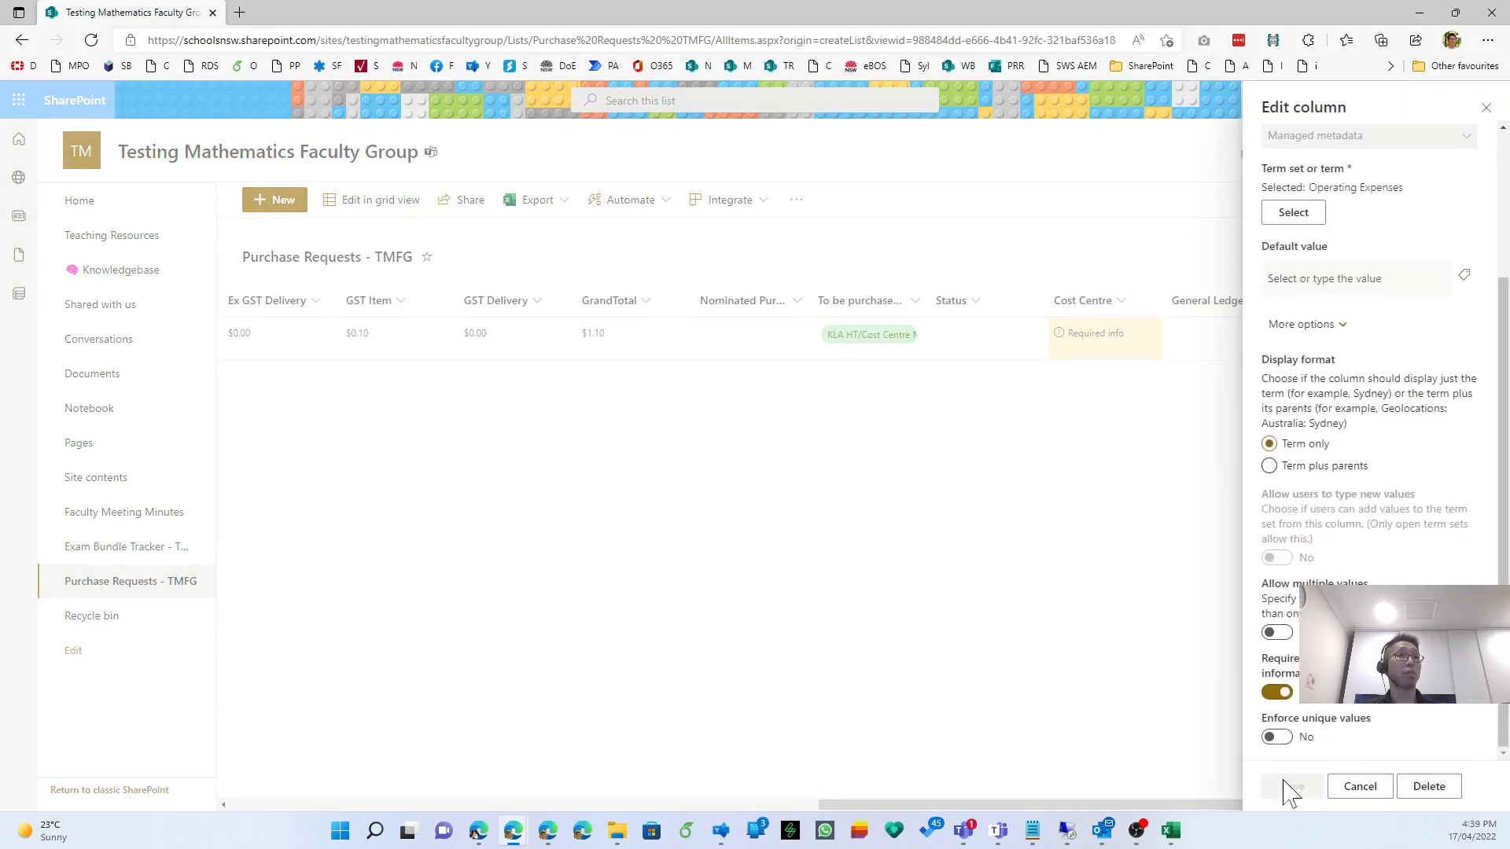
Open the existing purchase request's details and set its Cost Centre to 68xxx131 - Mathematics.
double_click(979, 350)
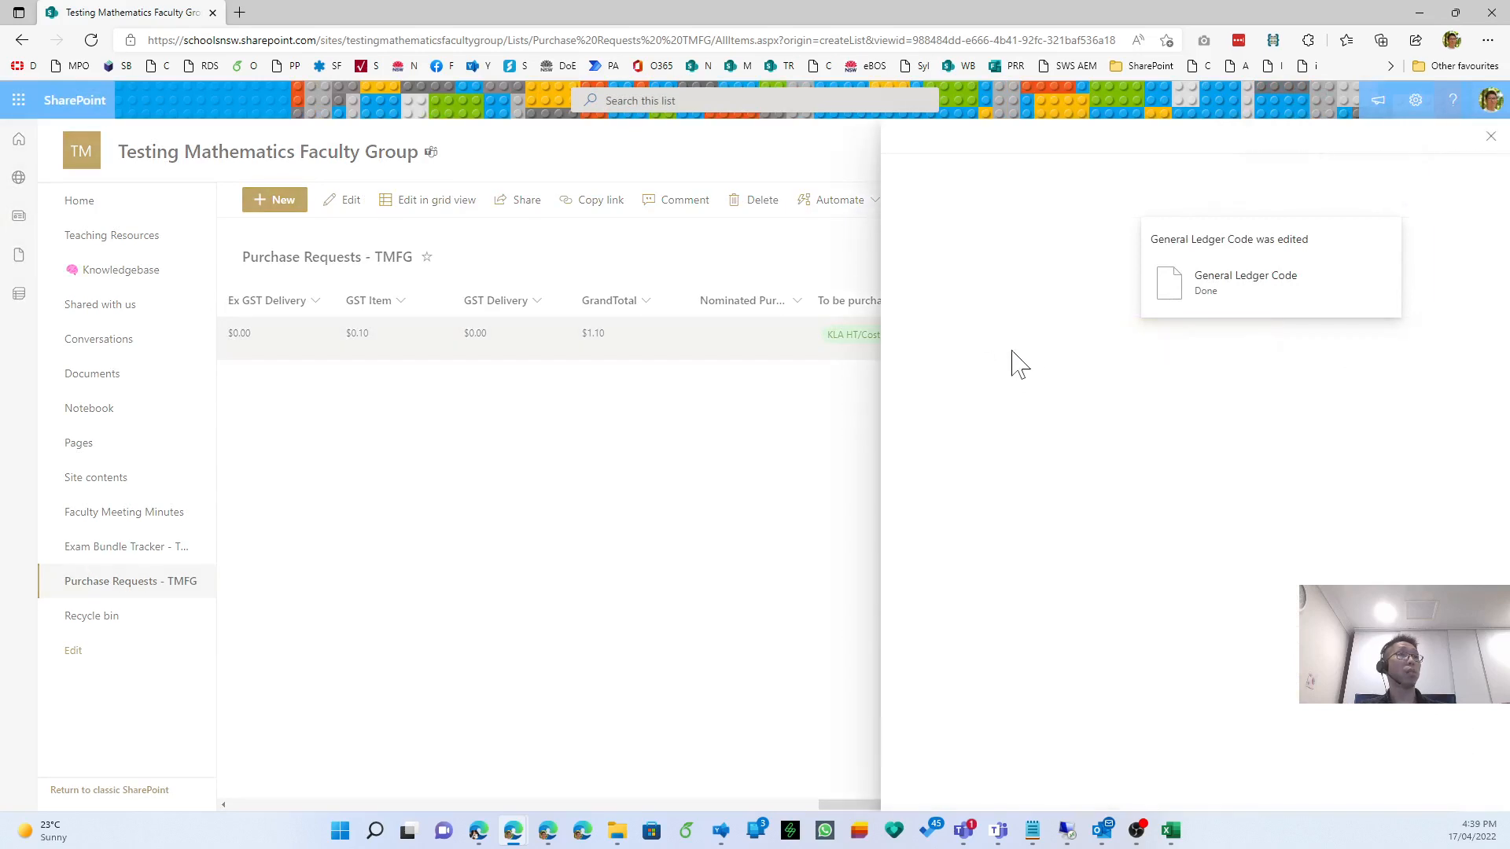
scroll(1053, 365, down, 6)
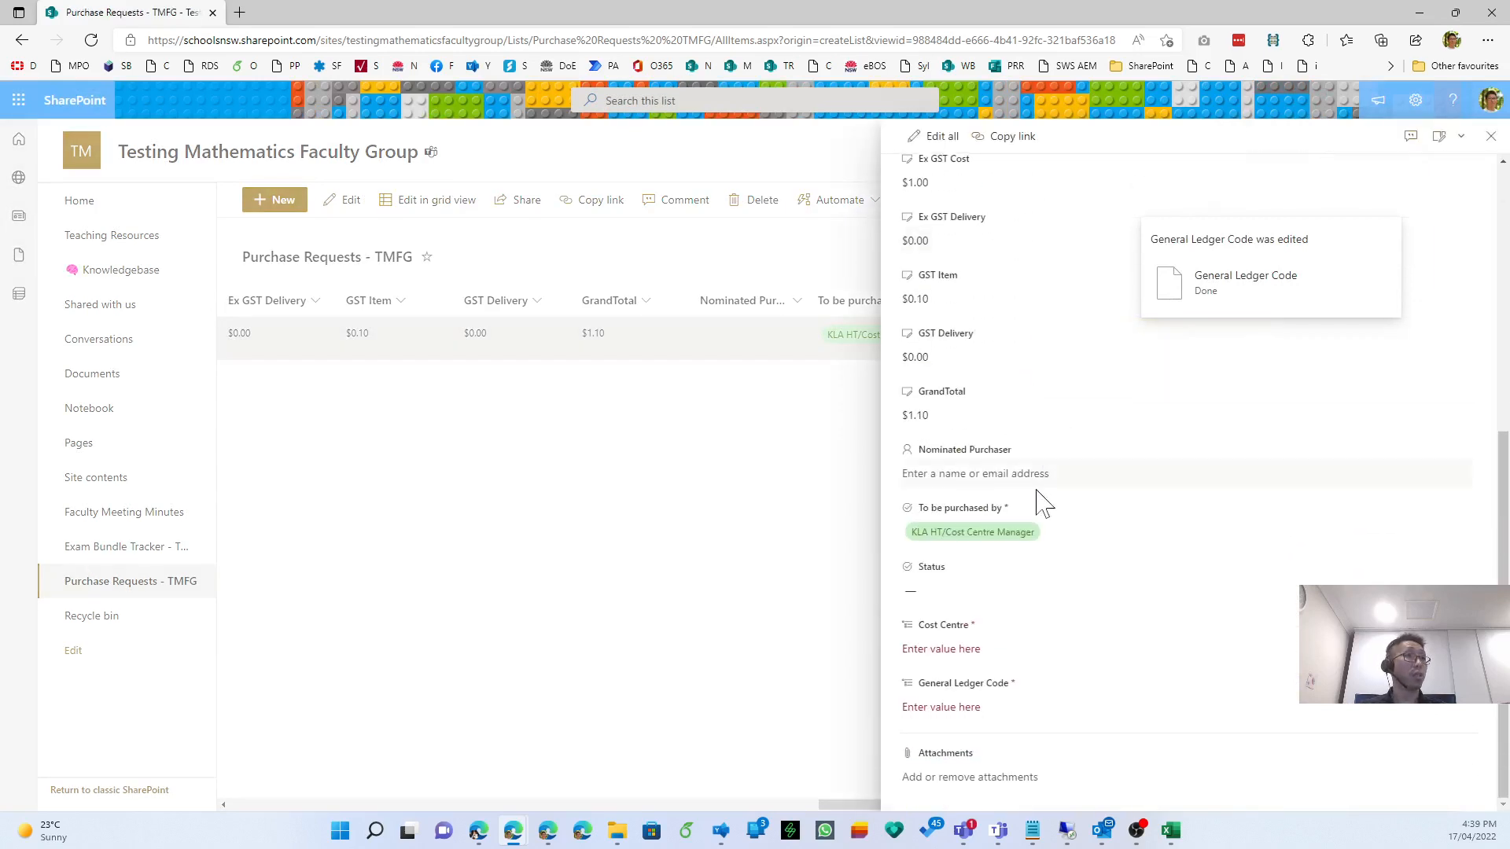
click(978, 652)
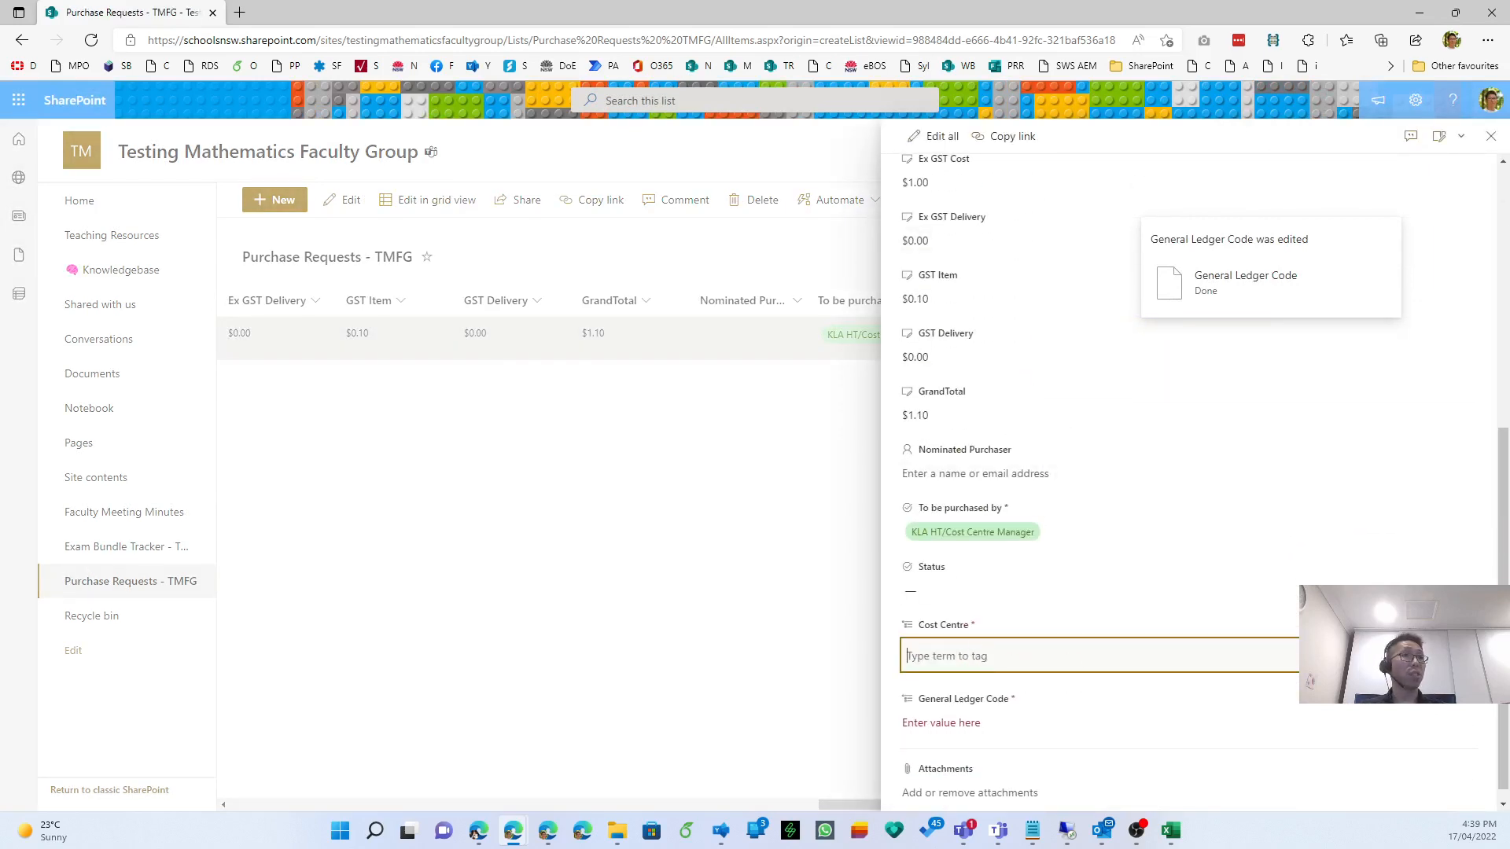
text(68xxx101 - Ed Delivery)
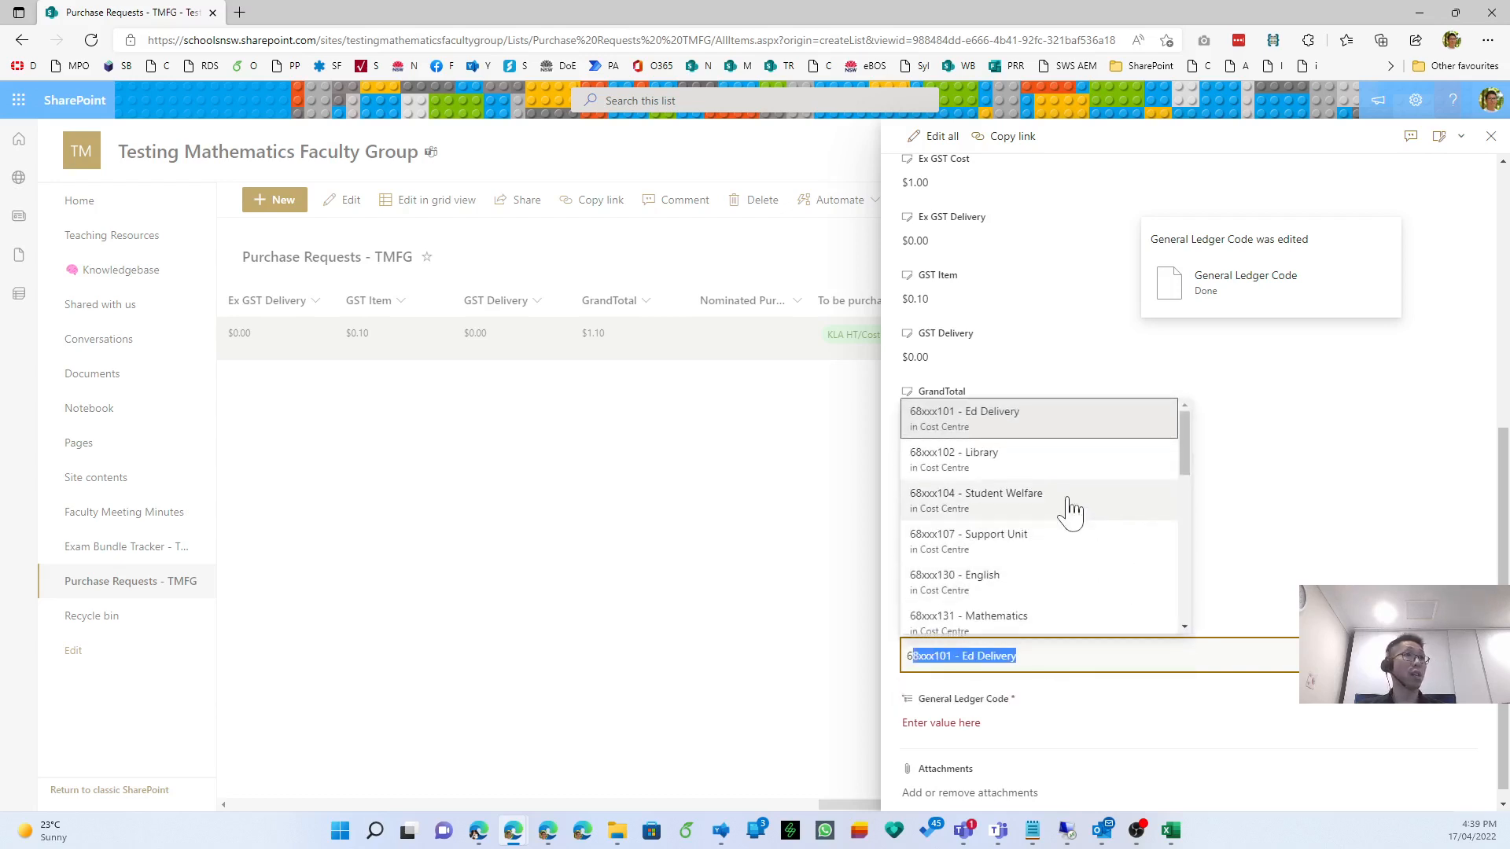
scroll(1071, 511, down, 3)
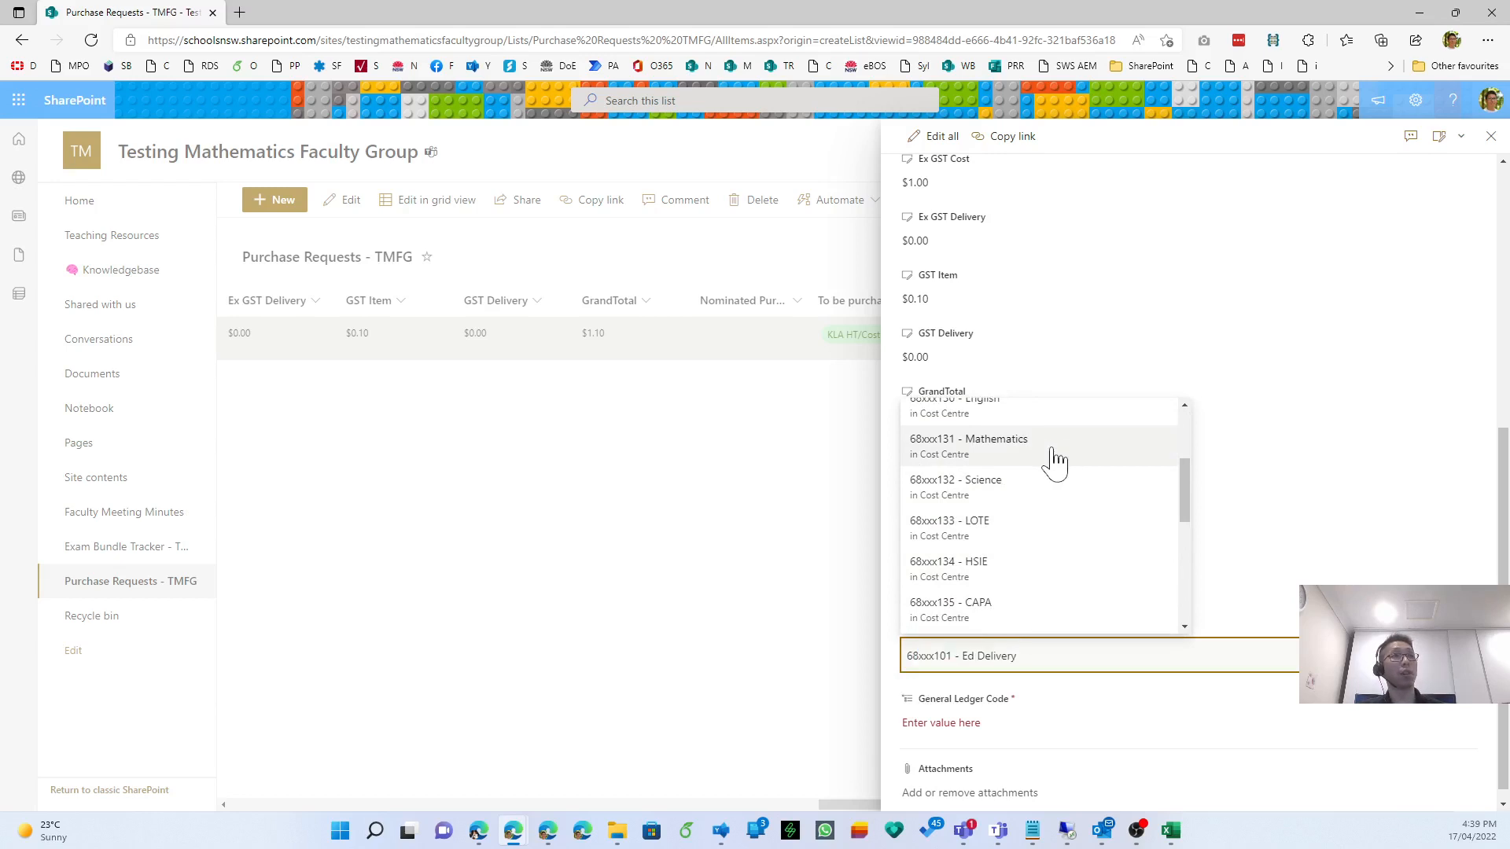
click(1054, 461)
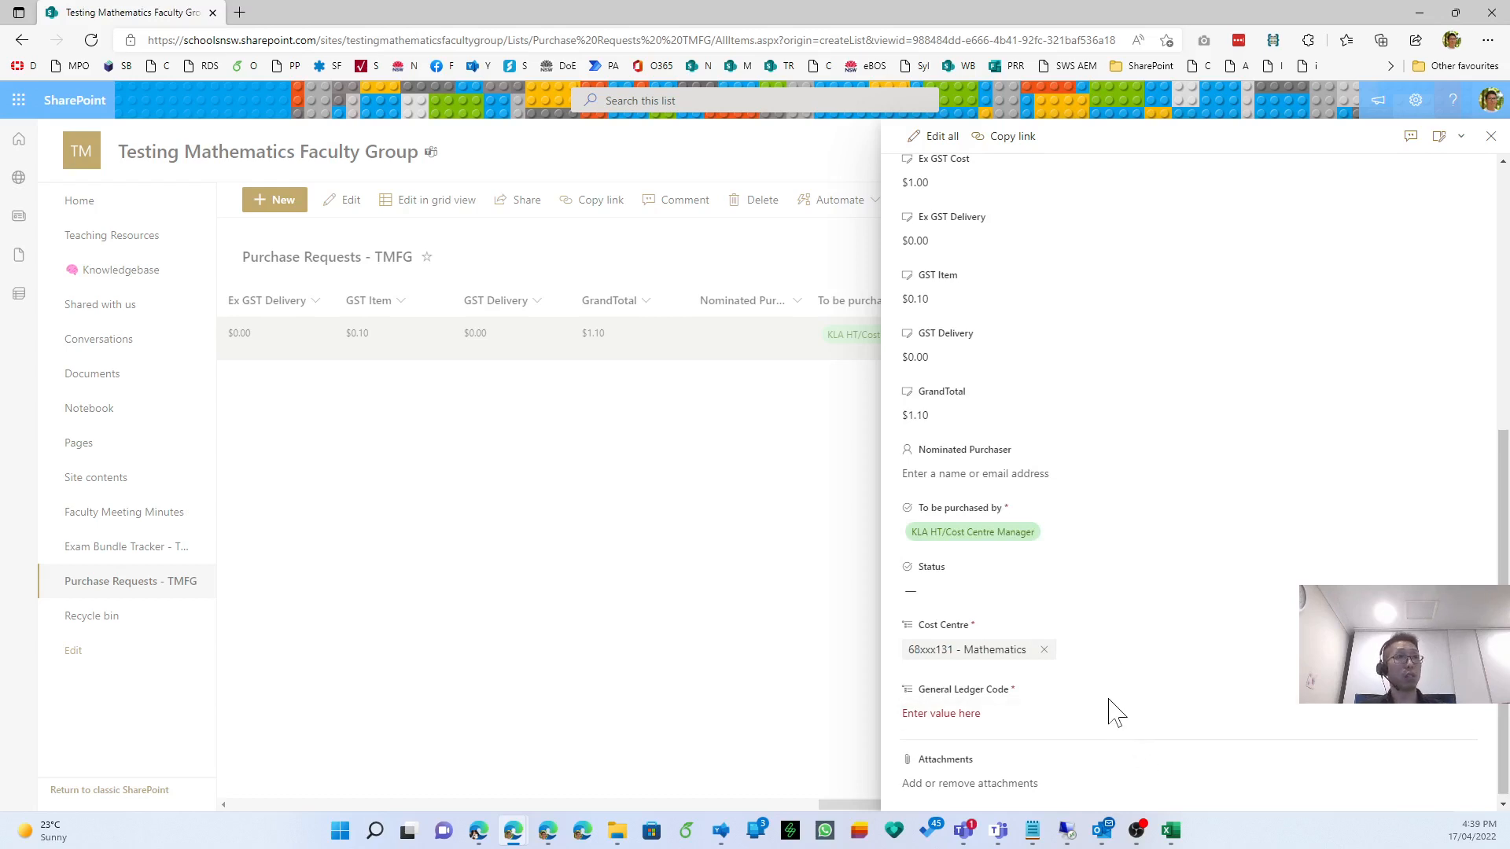
Set the request's General Ledger Code to 523578 - Office Supplies under P52635 - Administration, and close the item details.
click(1108, 713)
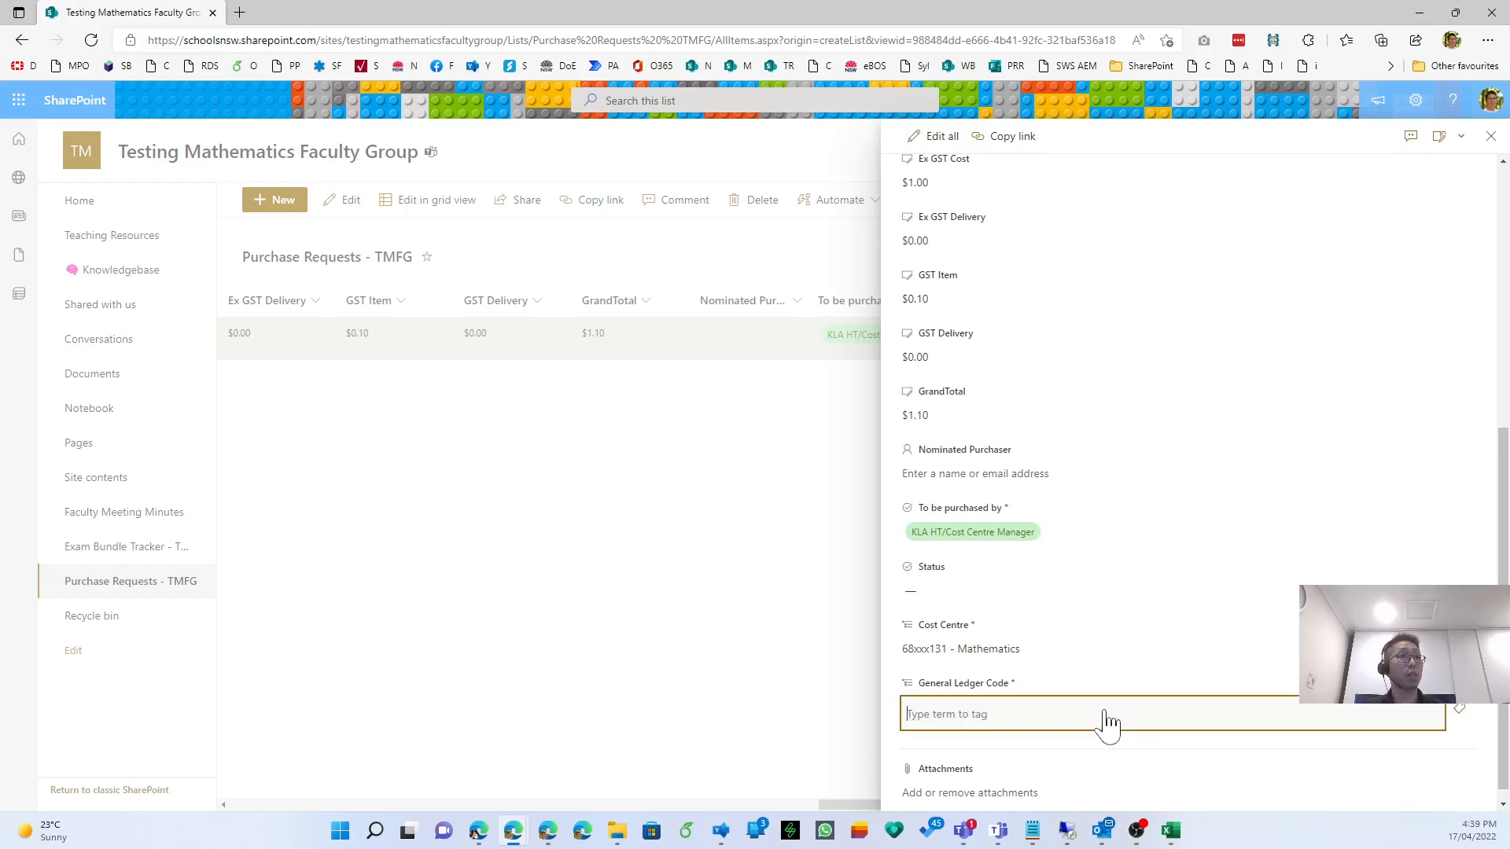
click(1456, 712)
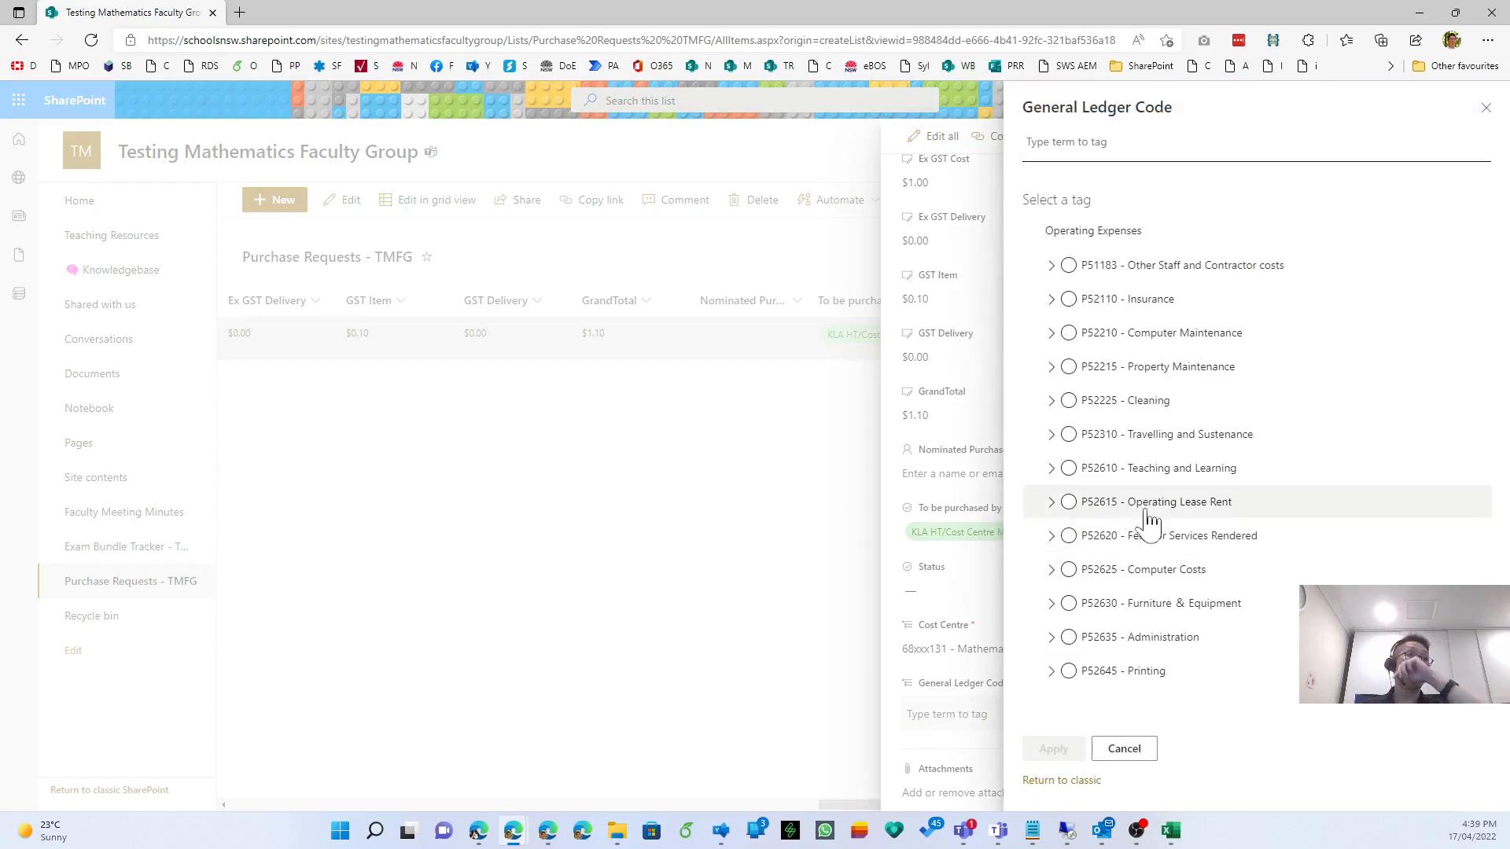
click(1051, 468)
click(1082, 697)
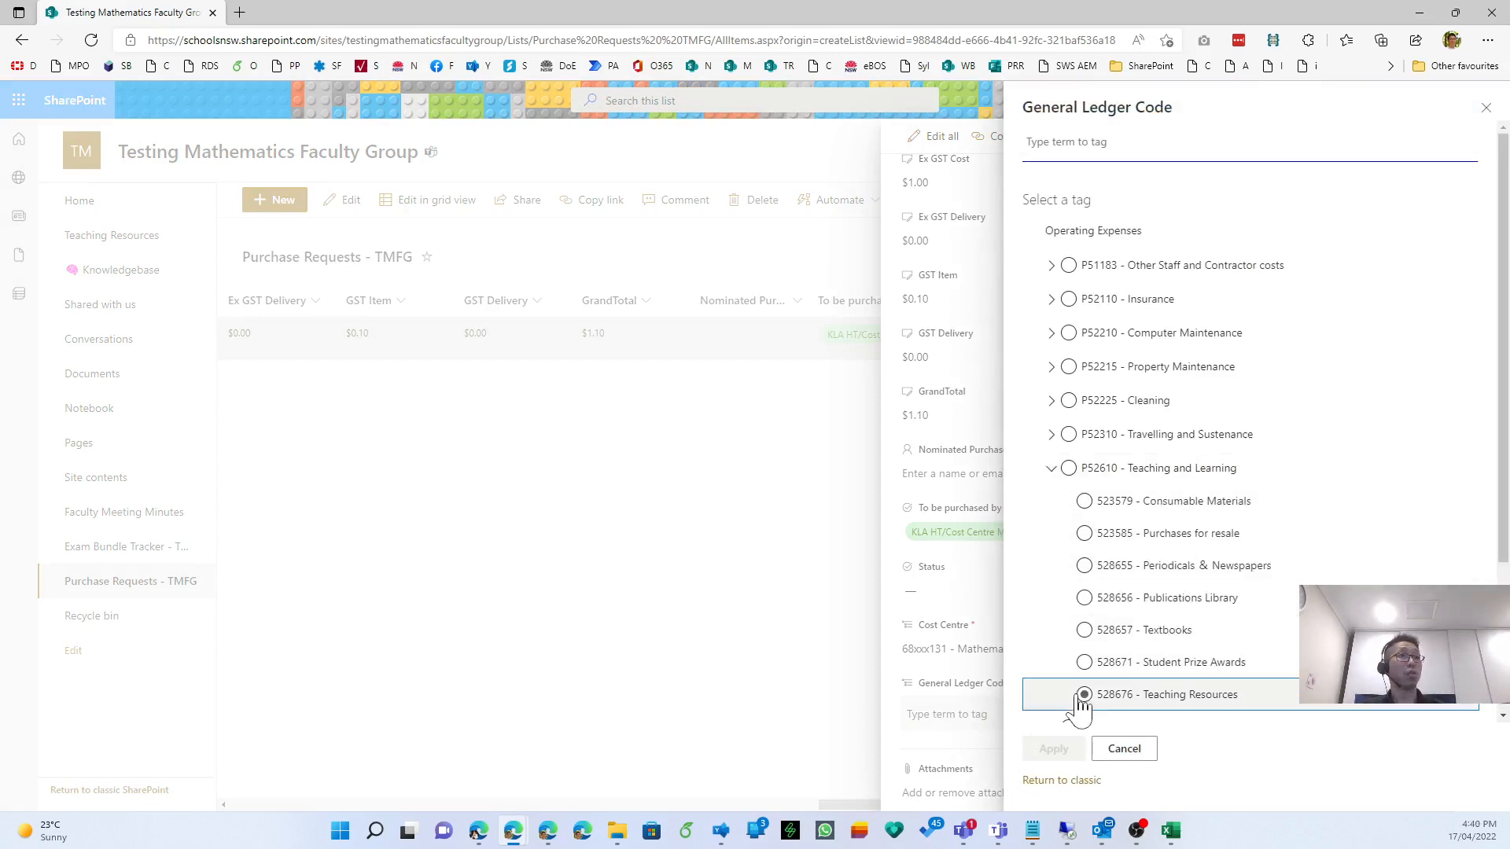
scroll(1081, 668, down, 1)
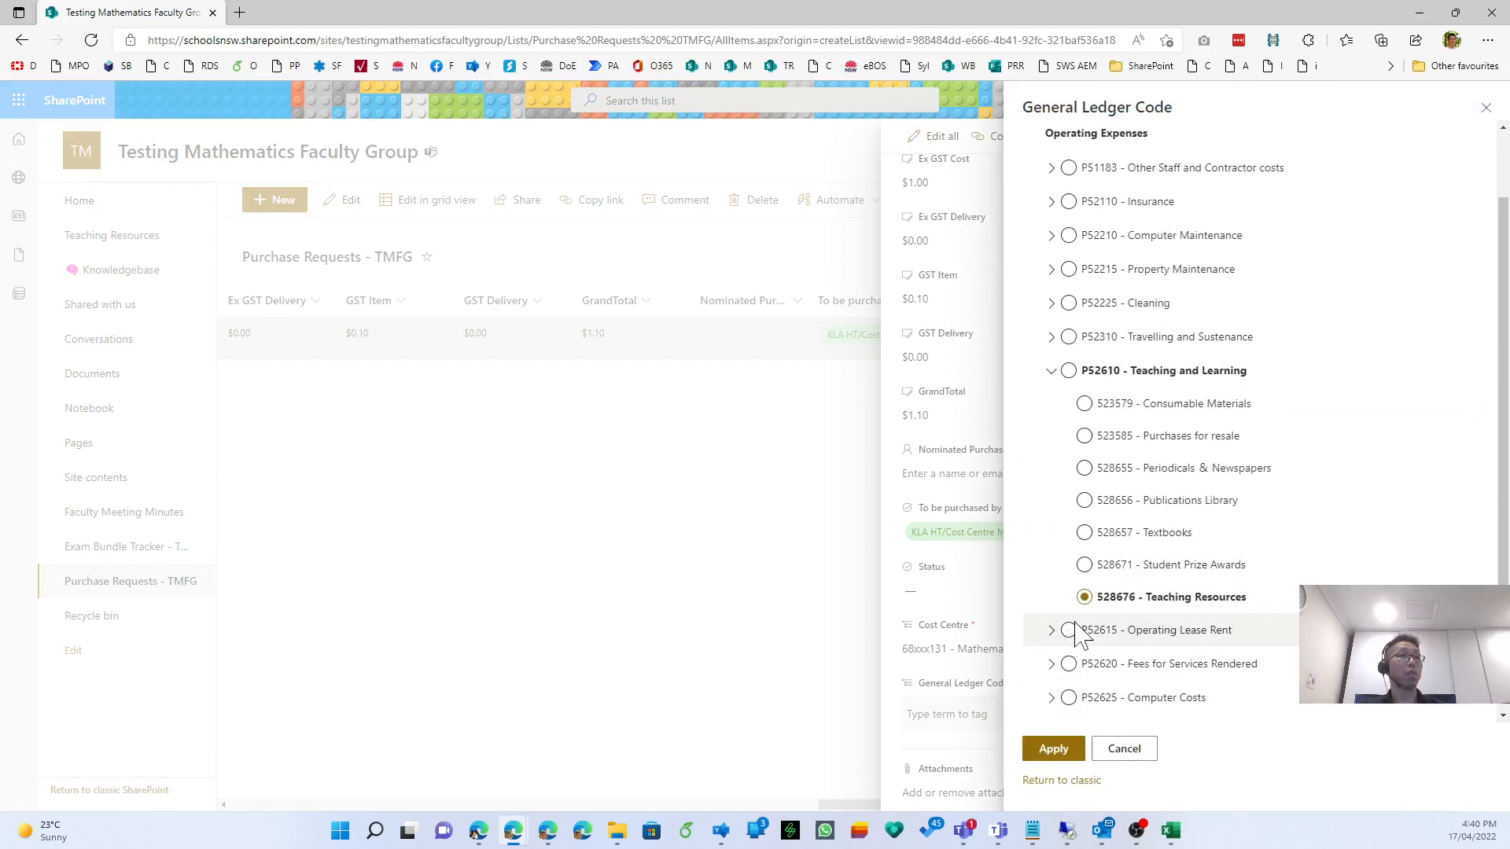
scroll(1076, 629, down, 1)
click(1052, 655)
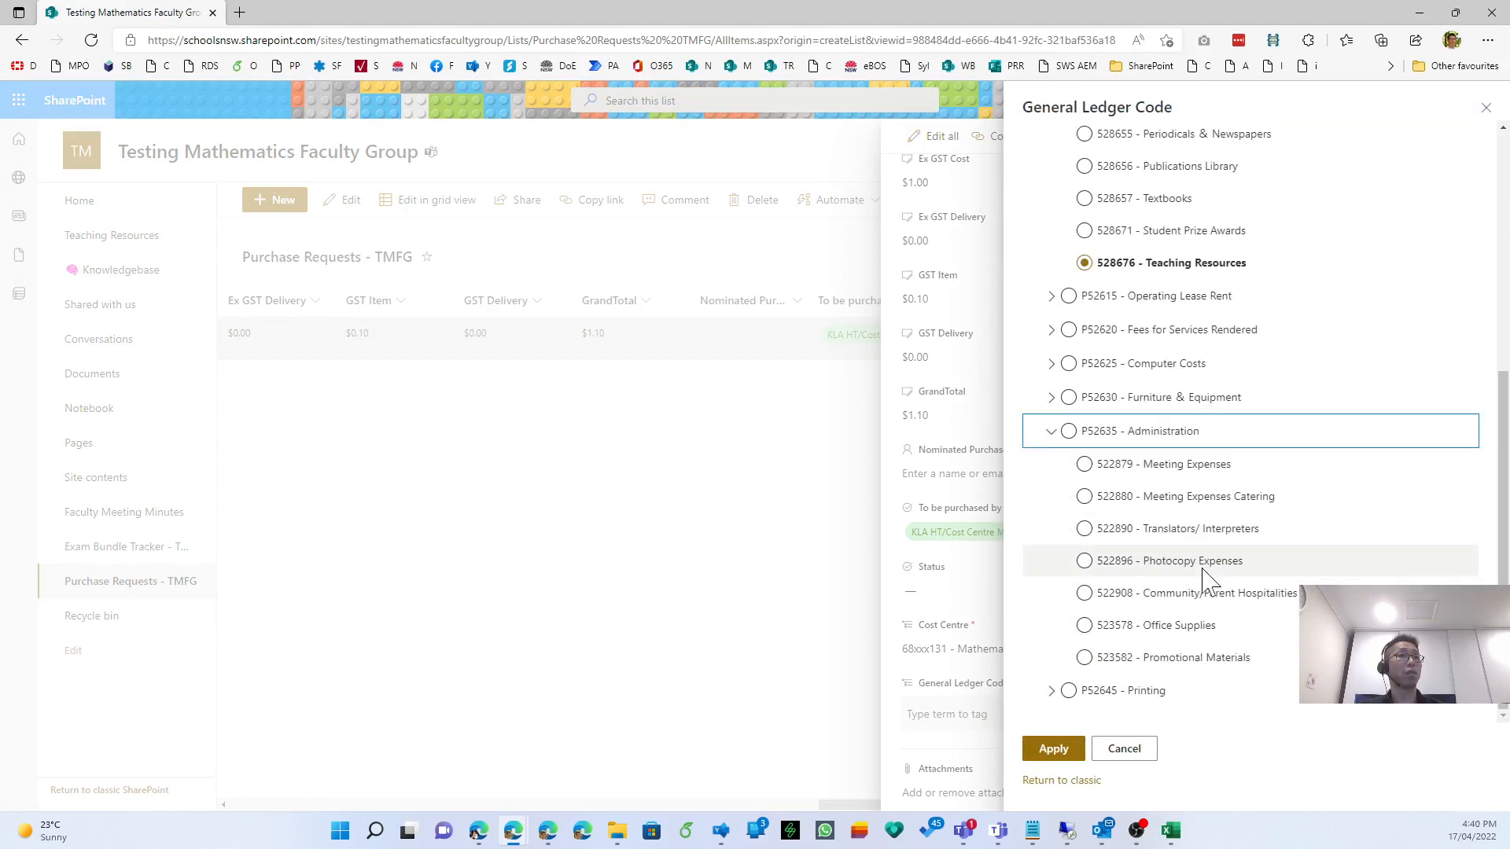
click(1084, 627)
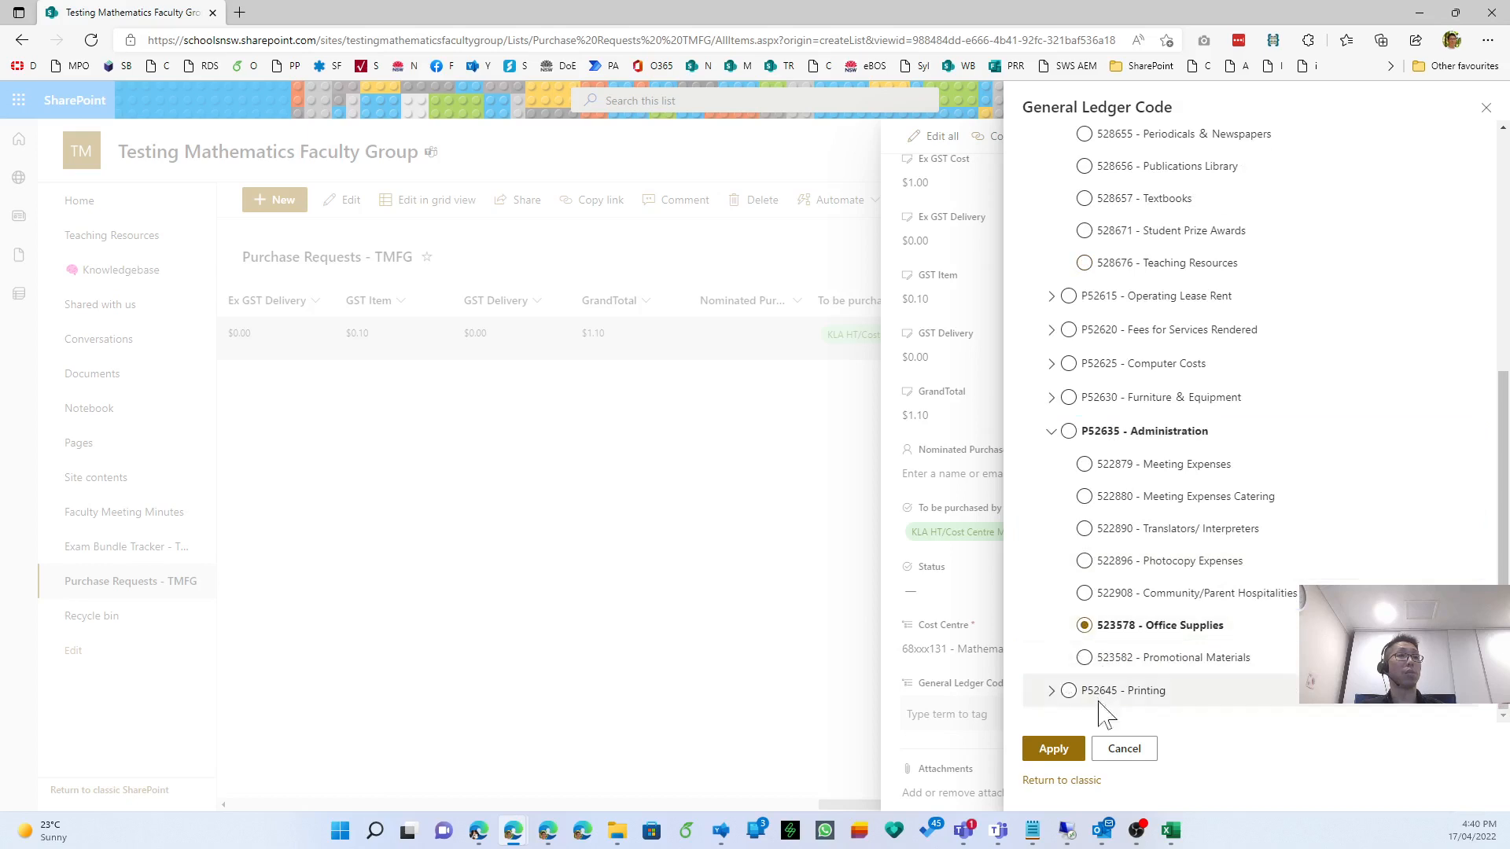
click(1053, 749)
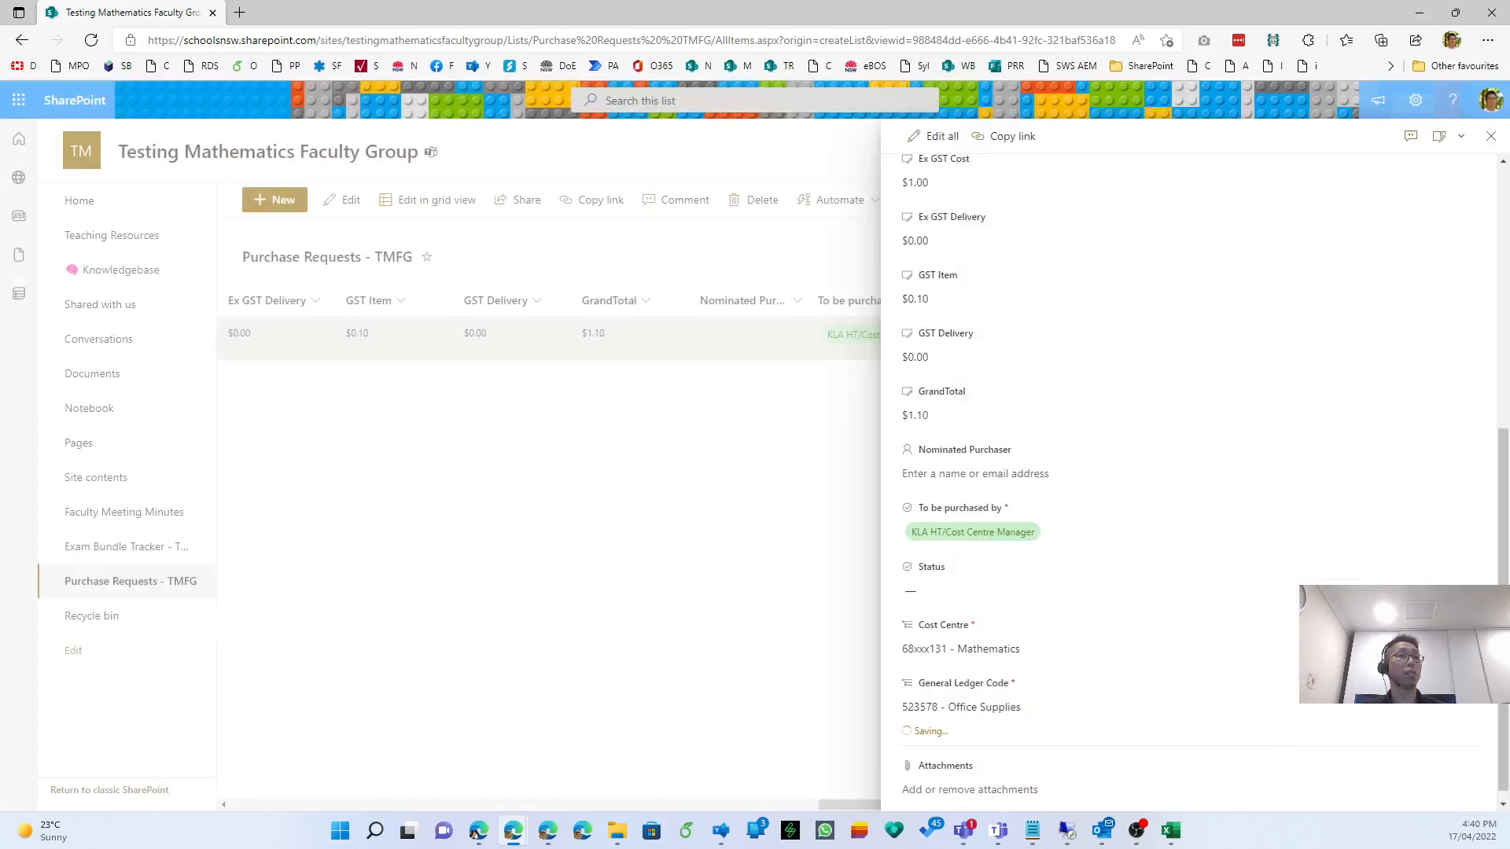
click(737, 652)
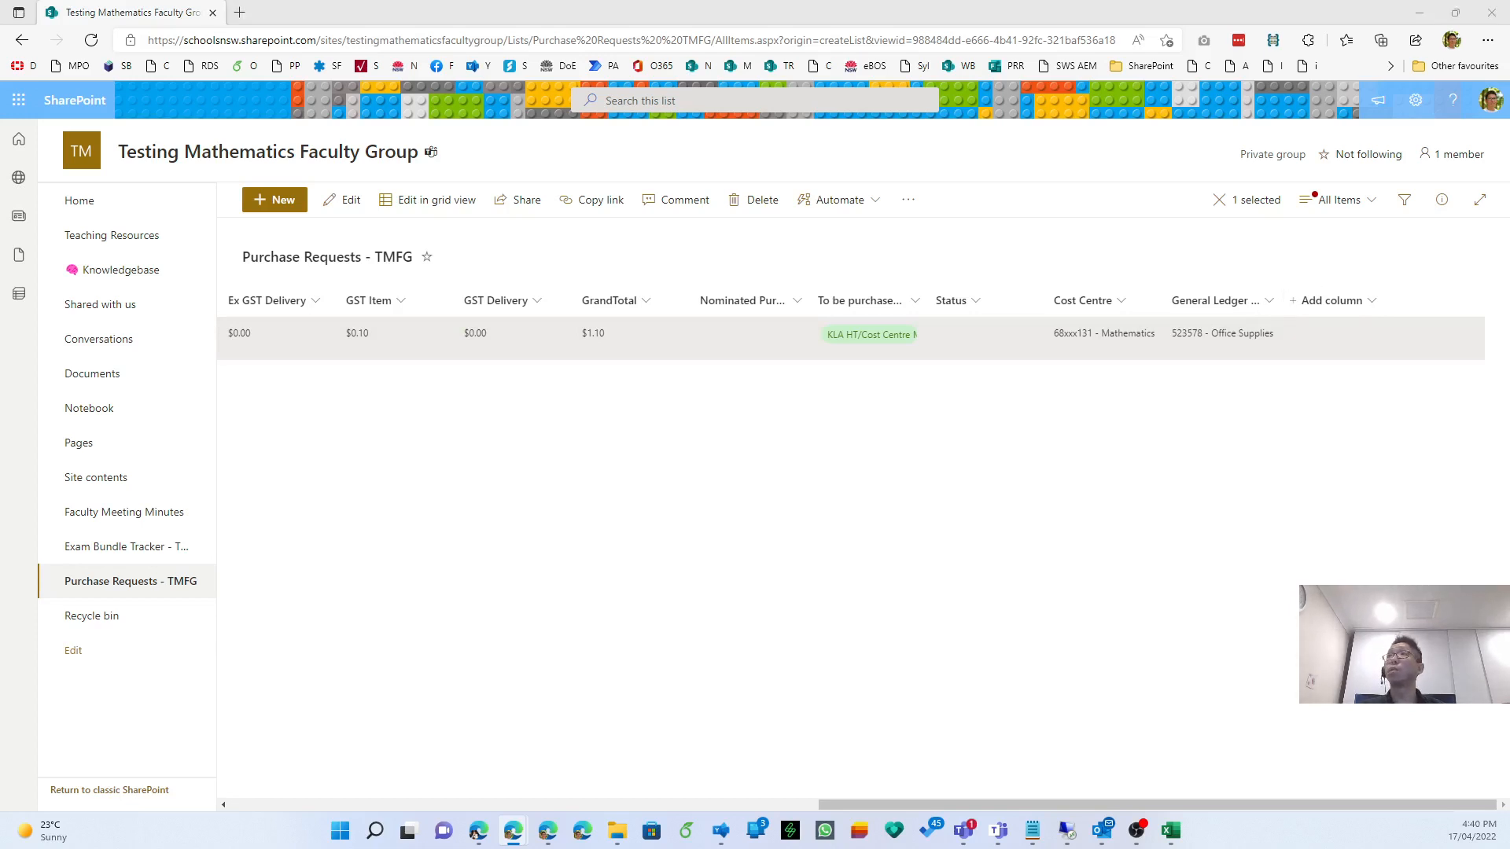
Add a person column named Approved By that shows profile photos, and save it.
click(1330, 303)
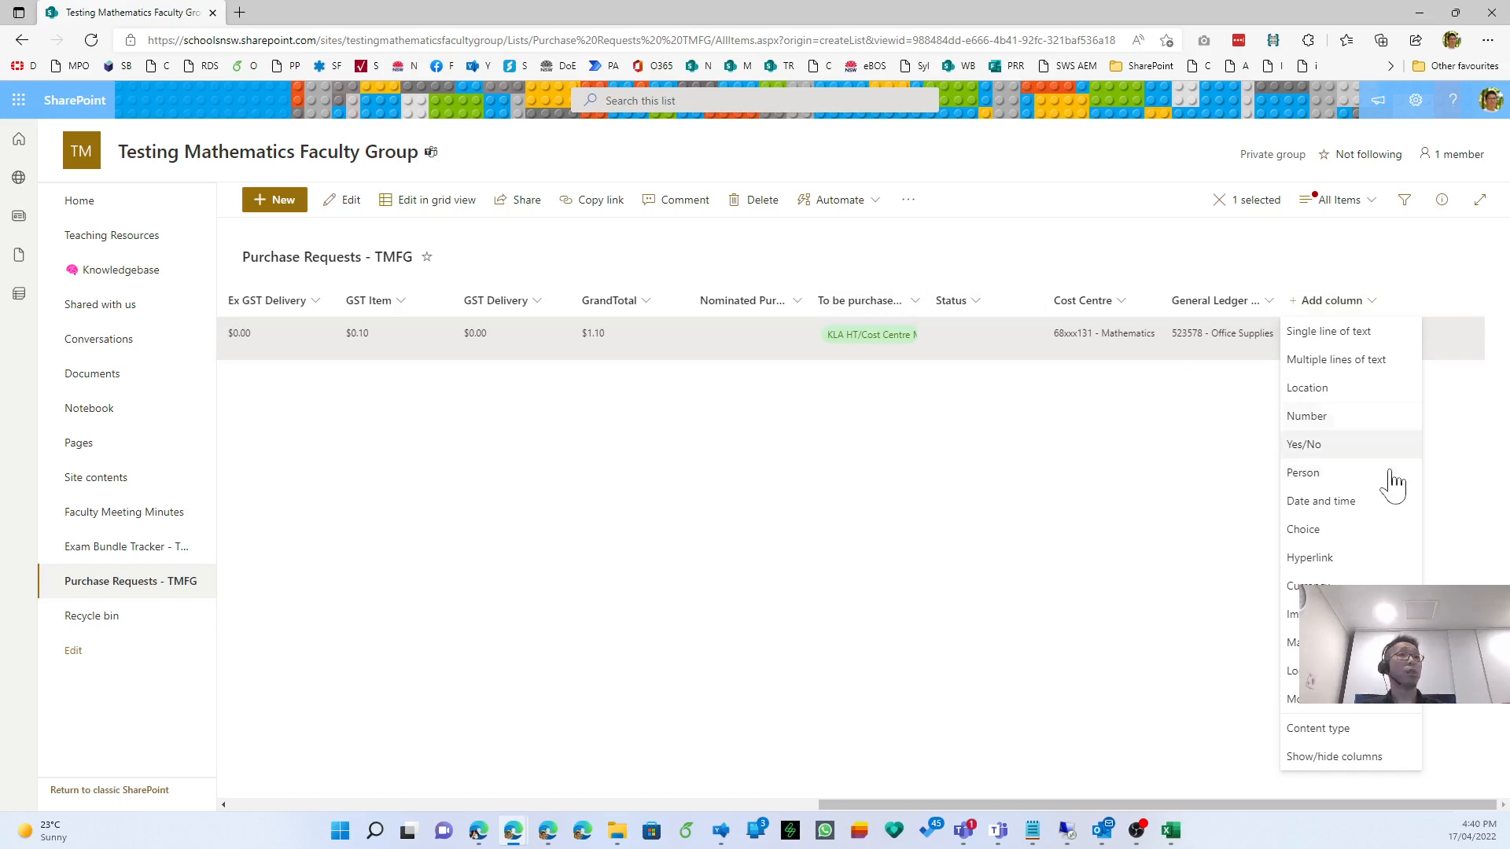
click(1345, 475)
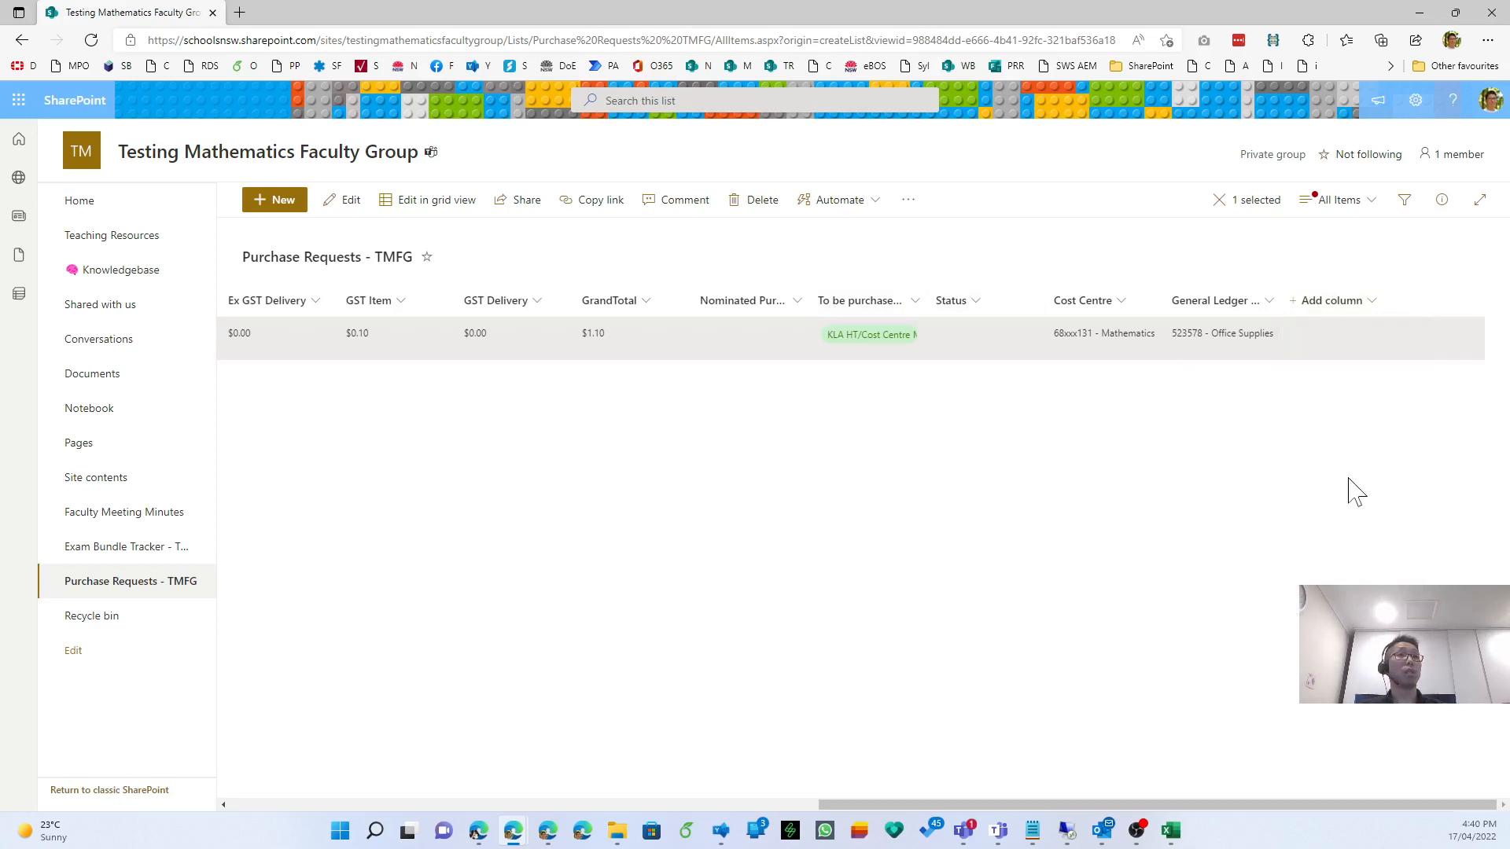
text(Approved By)
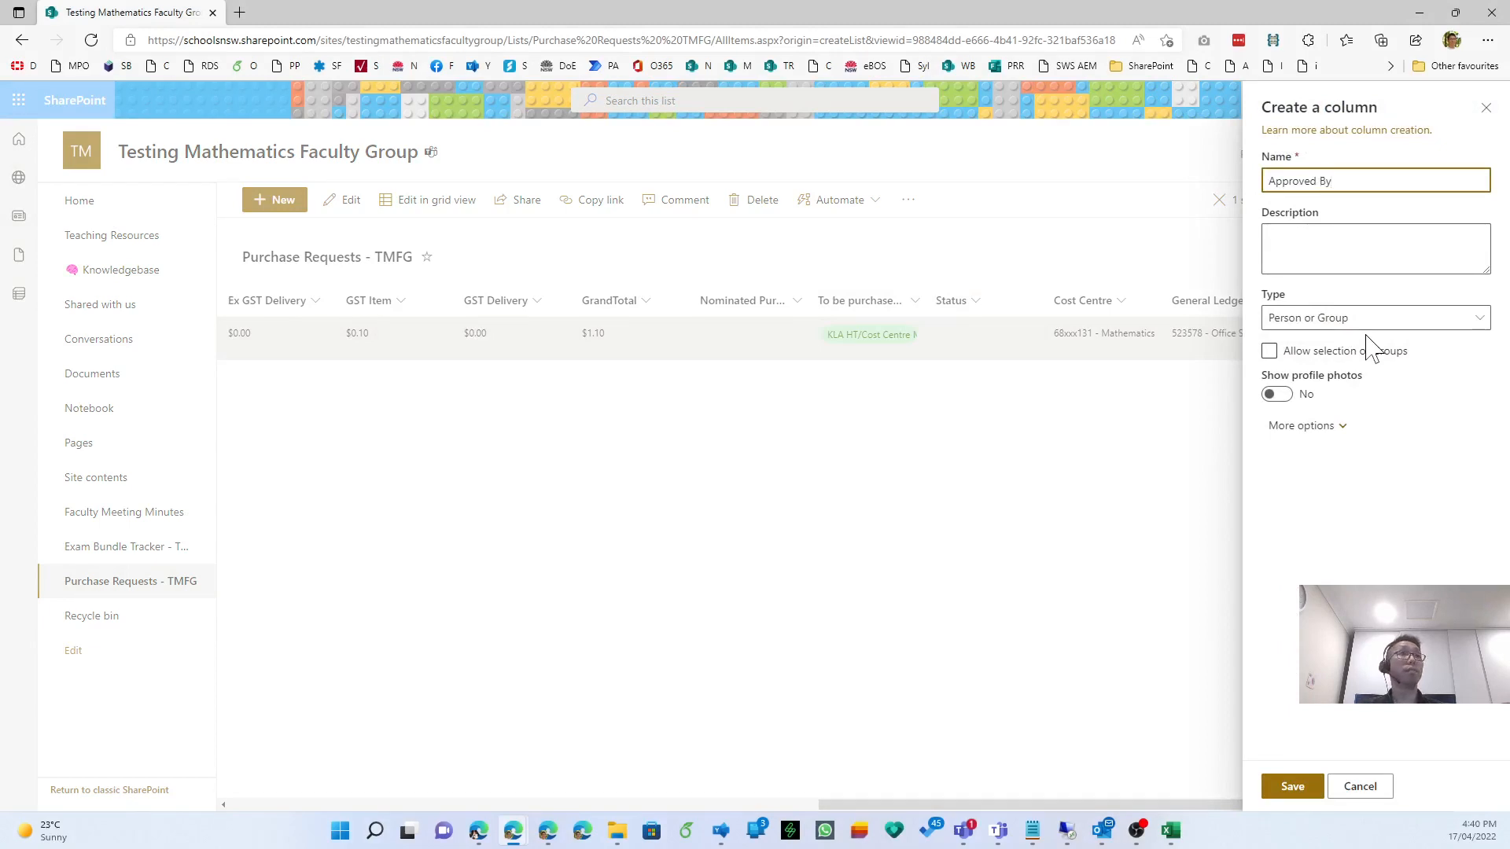
click(1277, 394)
click(1299, 426)
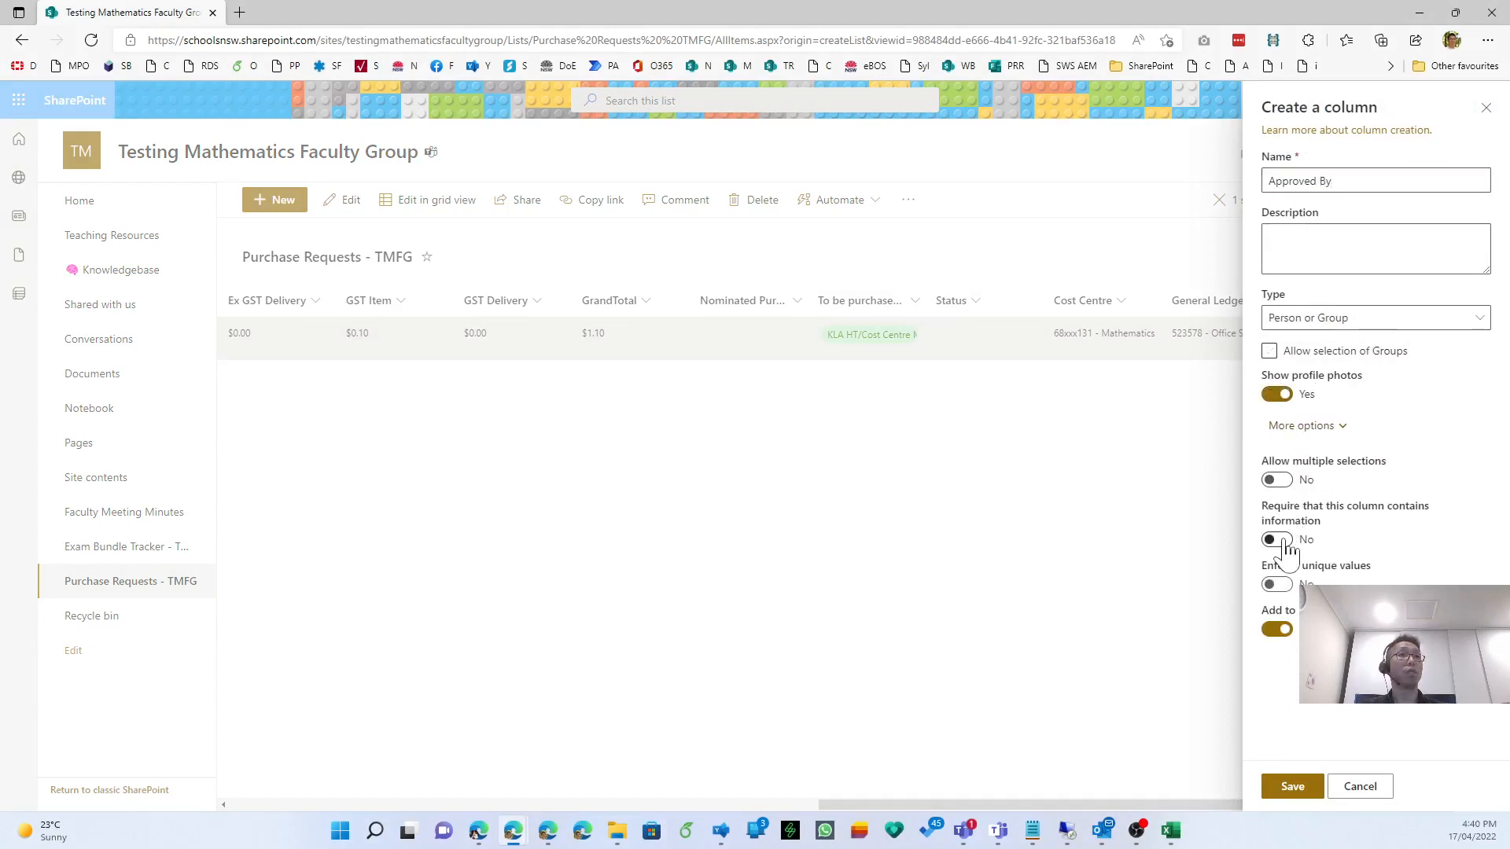
click(1290, 789)
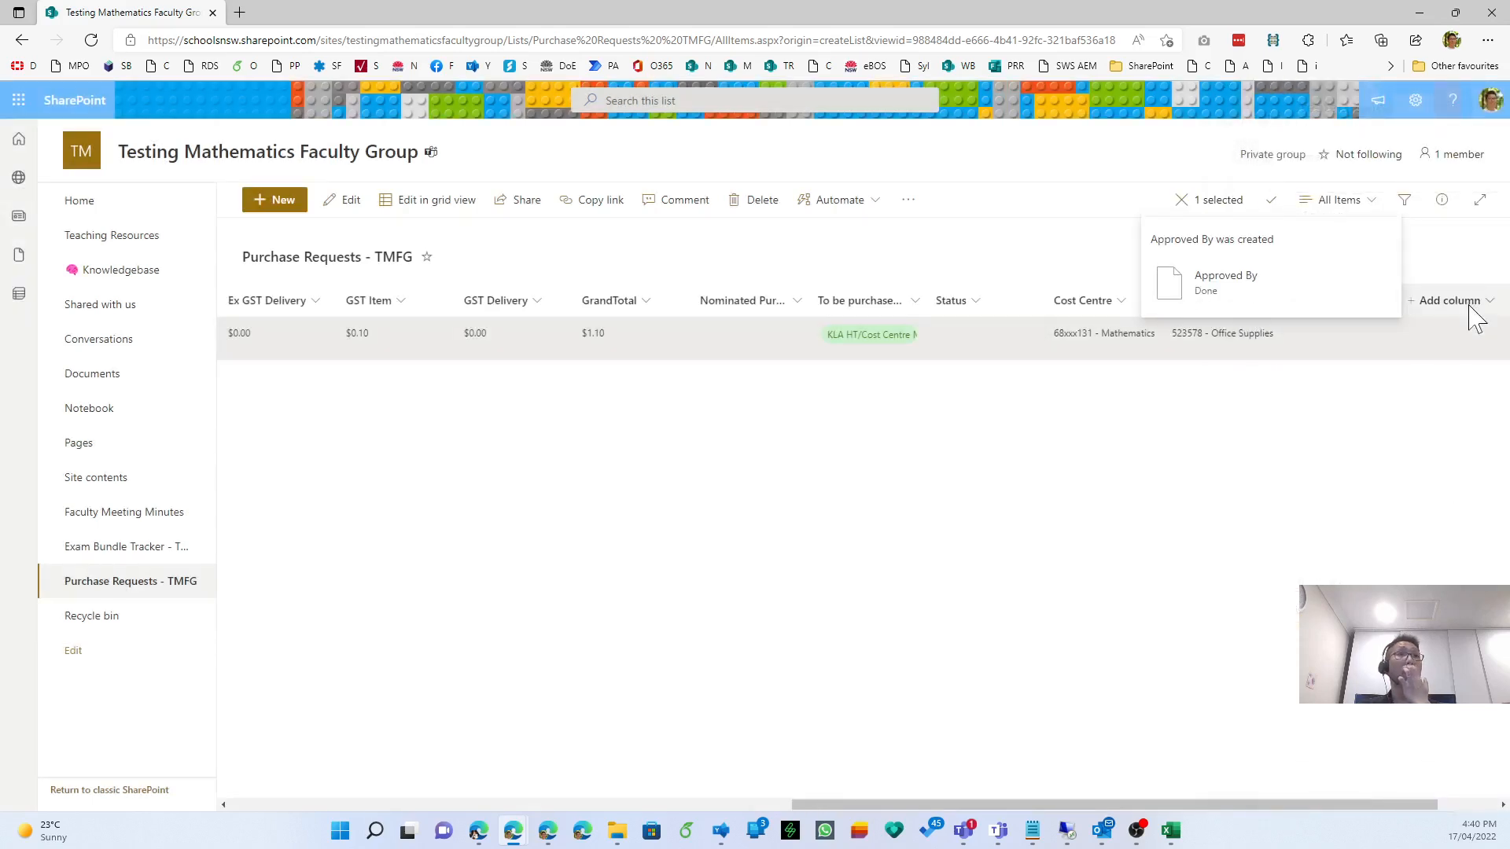
Add a date and time column named Approval Date that includes the time, and save it.
click(1468, 304)
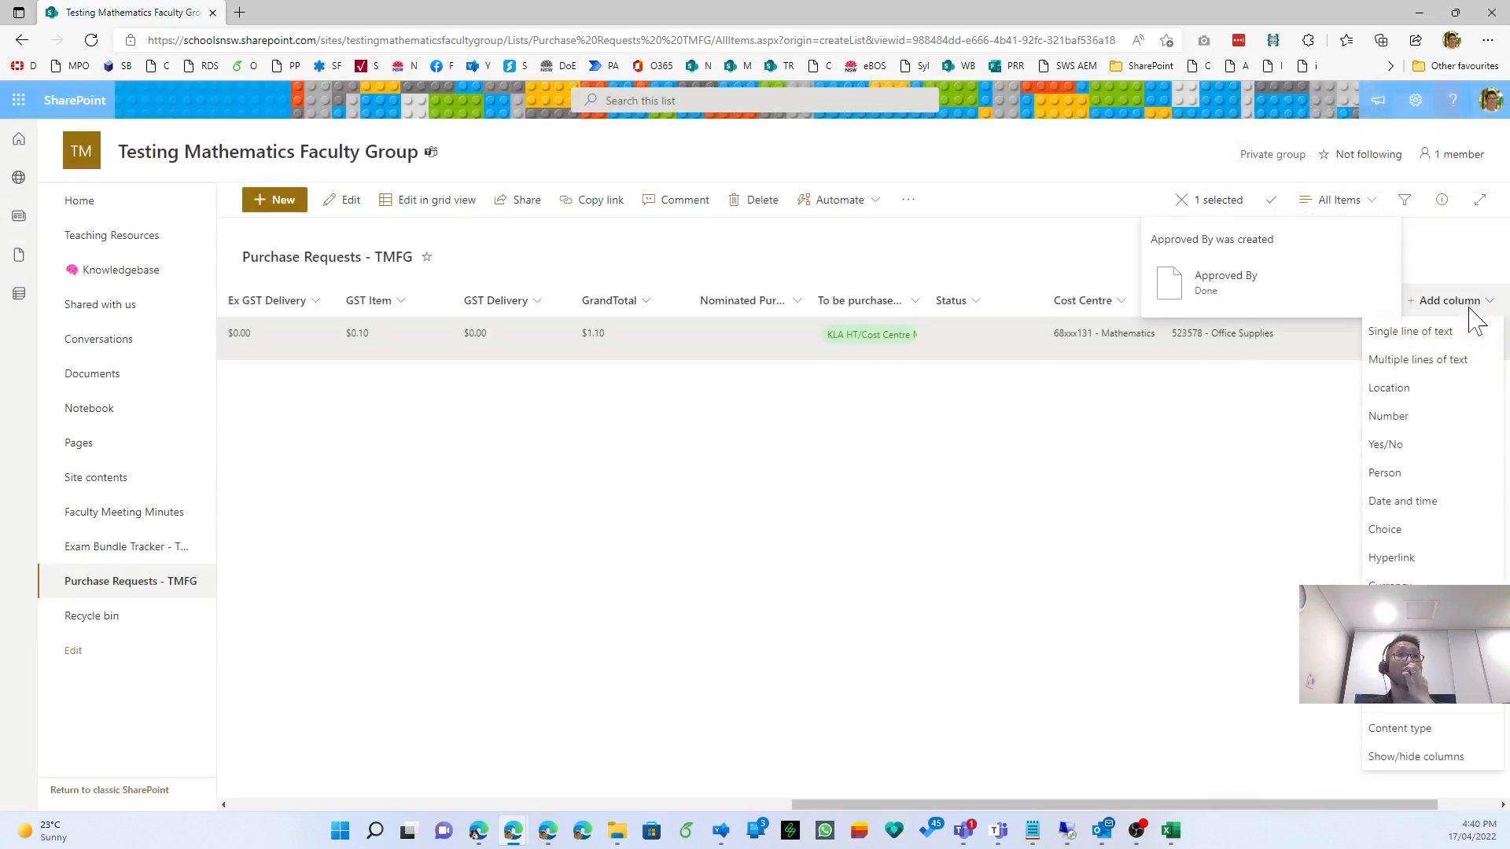
click(1446, 501)
text(Approval Date)
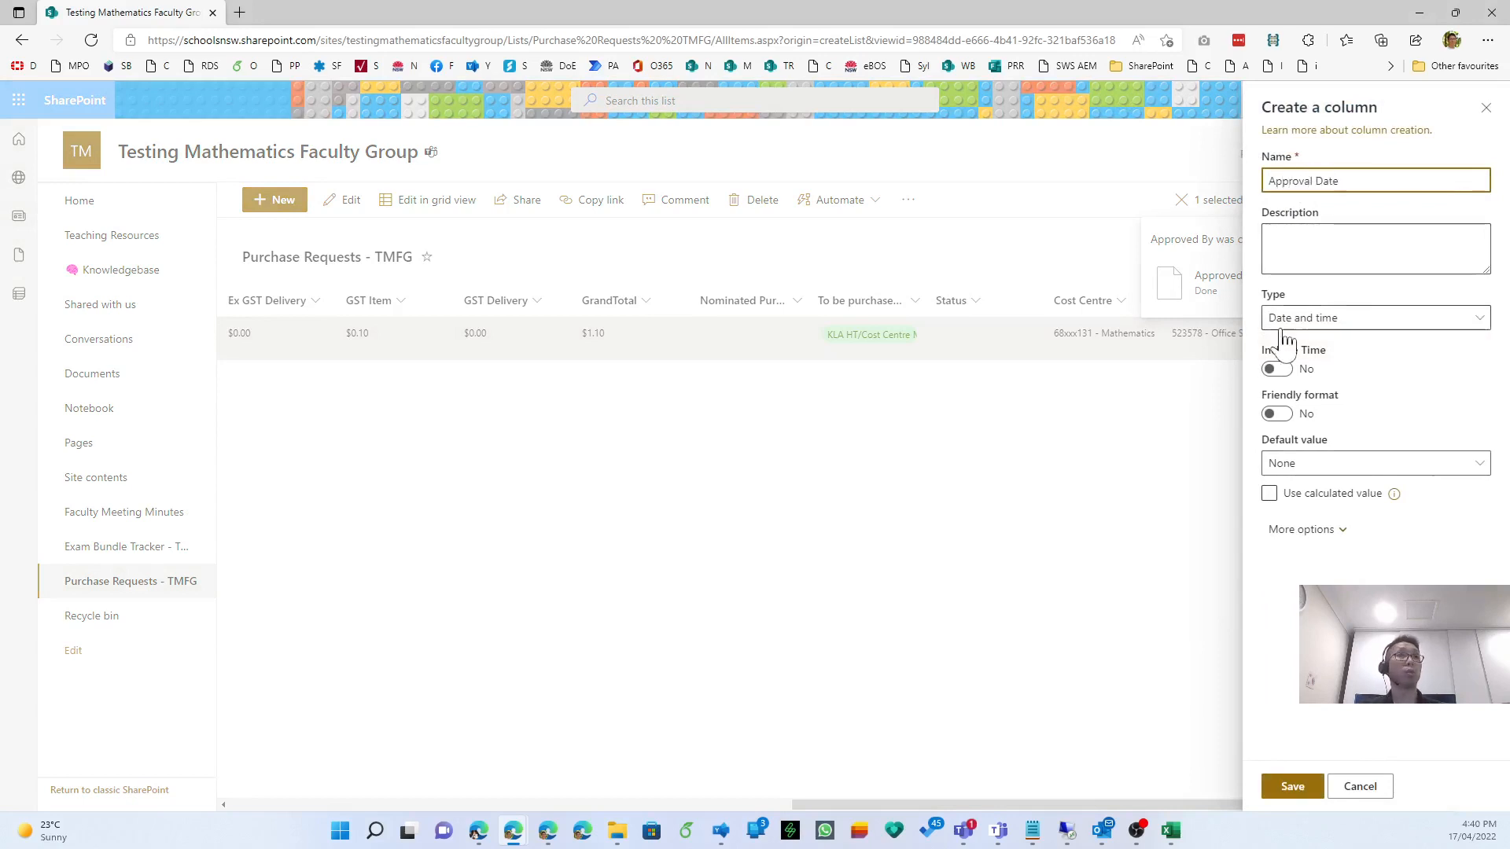
click(1276, 369)
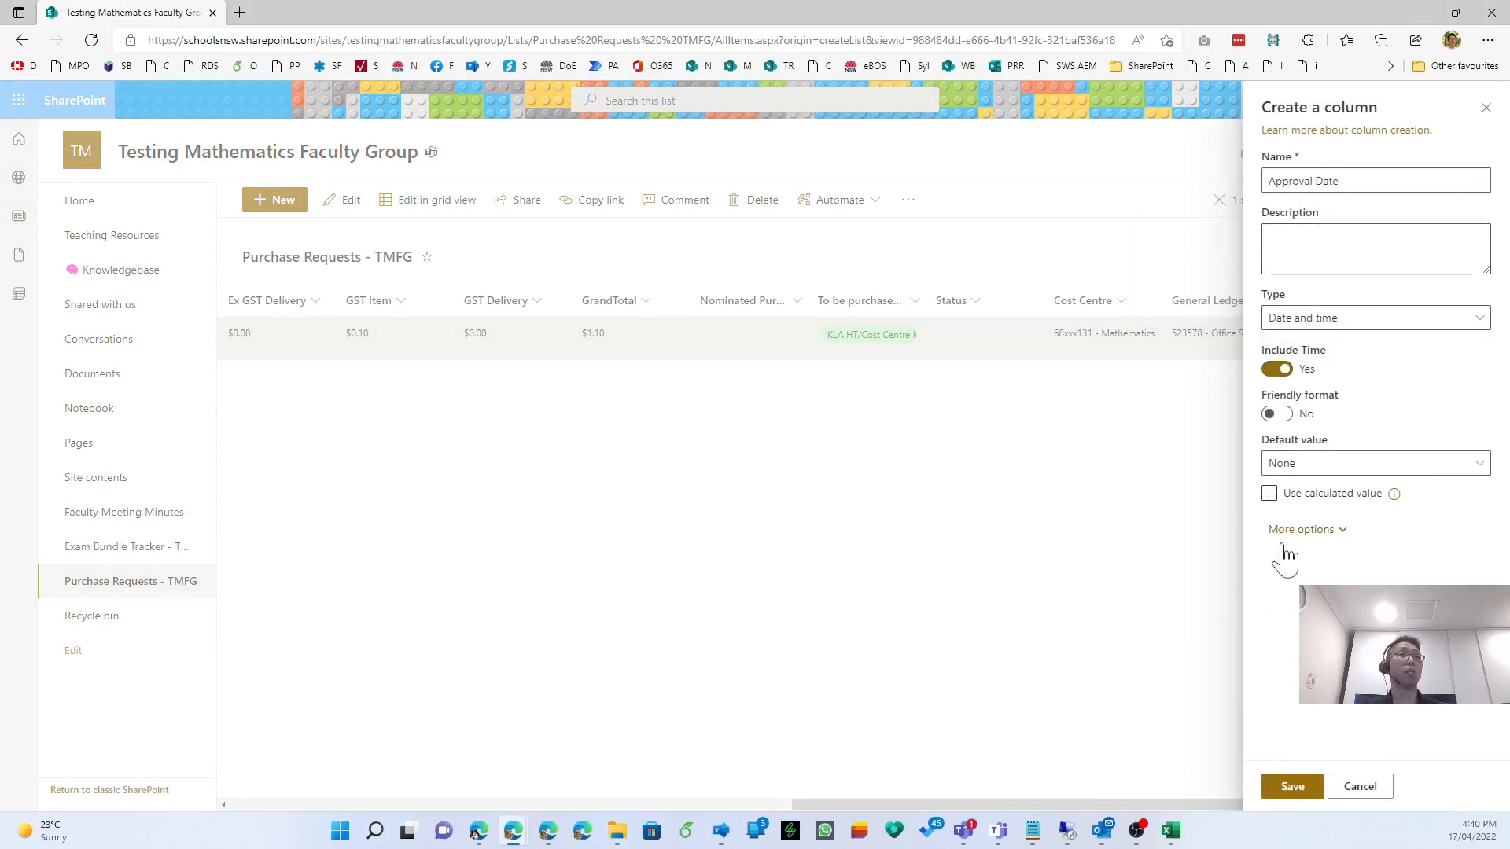
click(1292, 786)
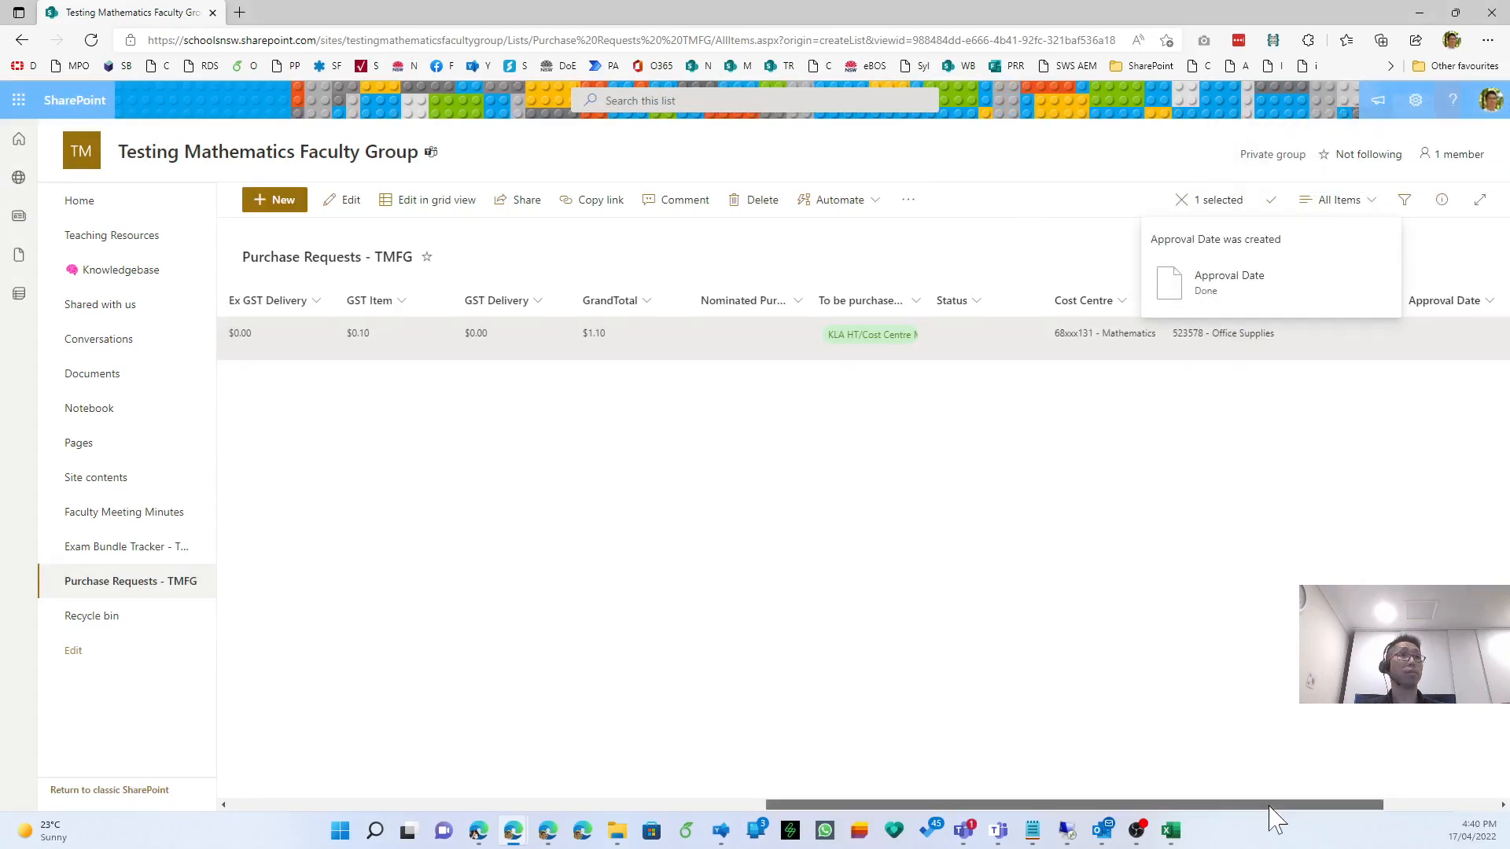
Add a required Yes/No column named Mark as Purchased with the default value No, and save it.
drag(1270, 806, 1356, 806)
click(1418, 307)
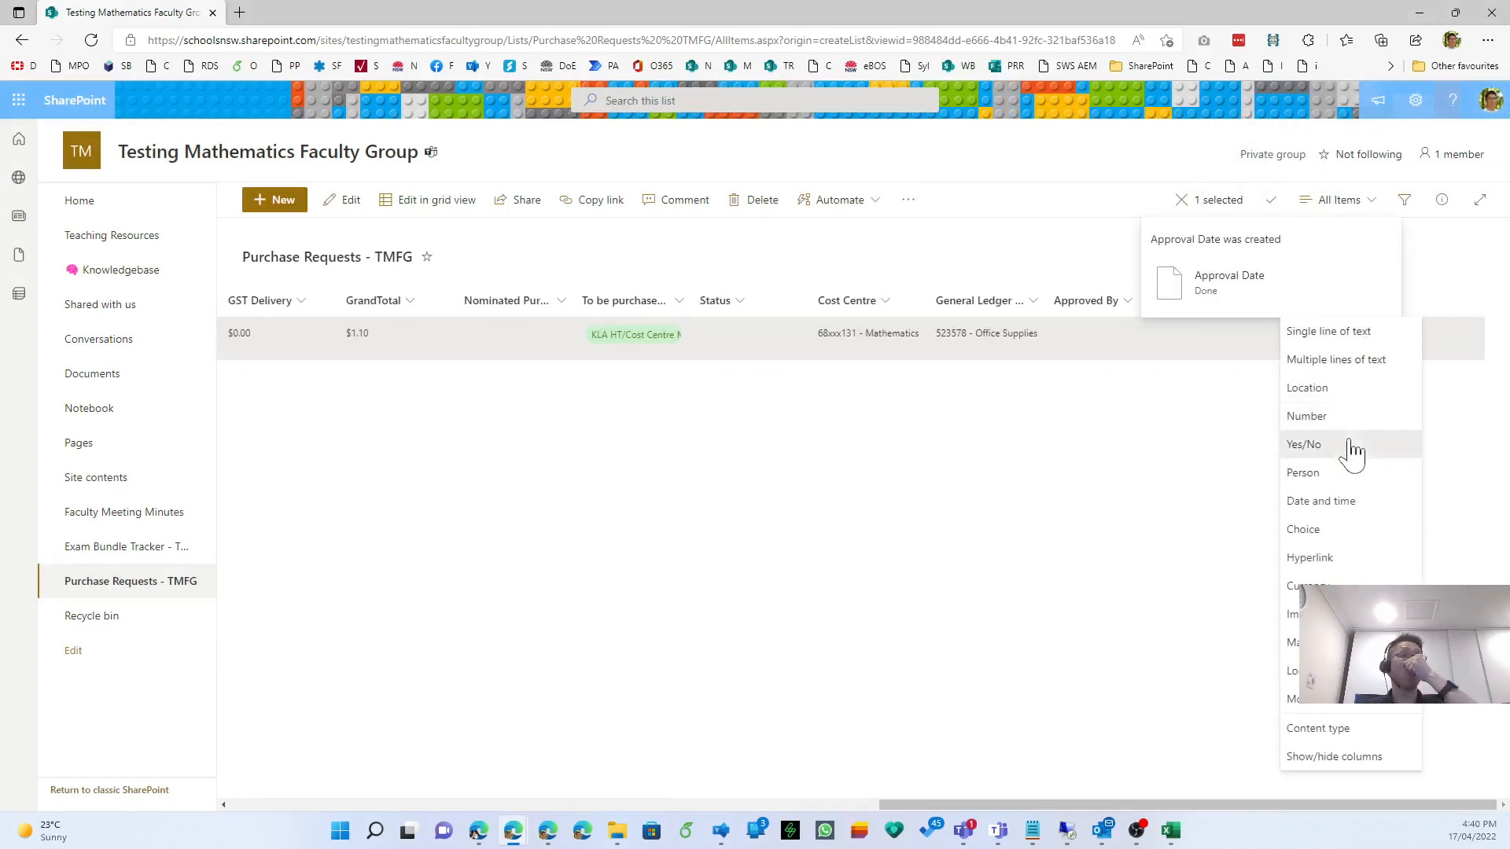
click(1350, 446)
text(Mark as Purchased)
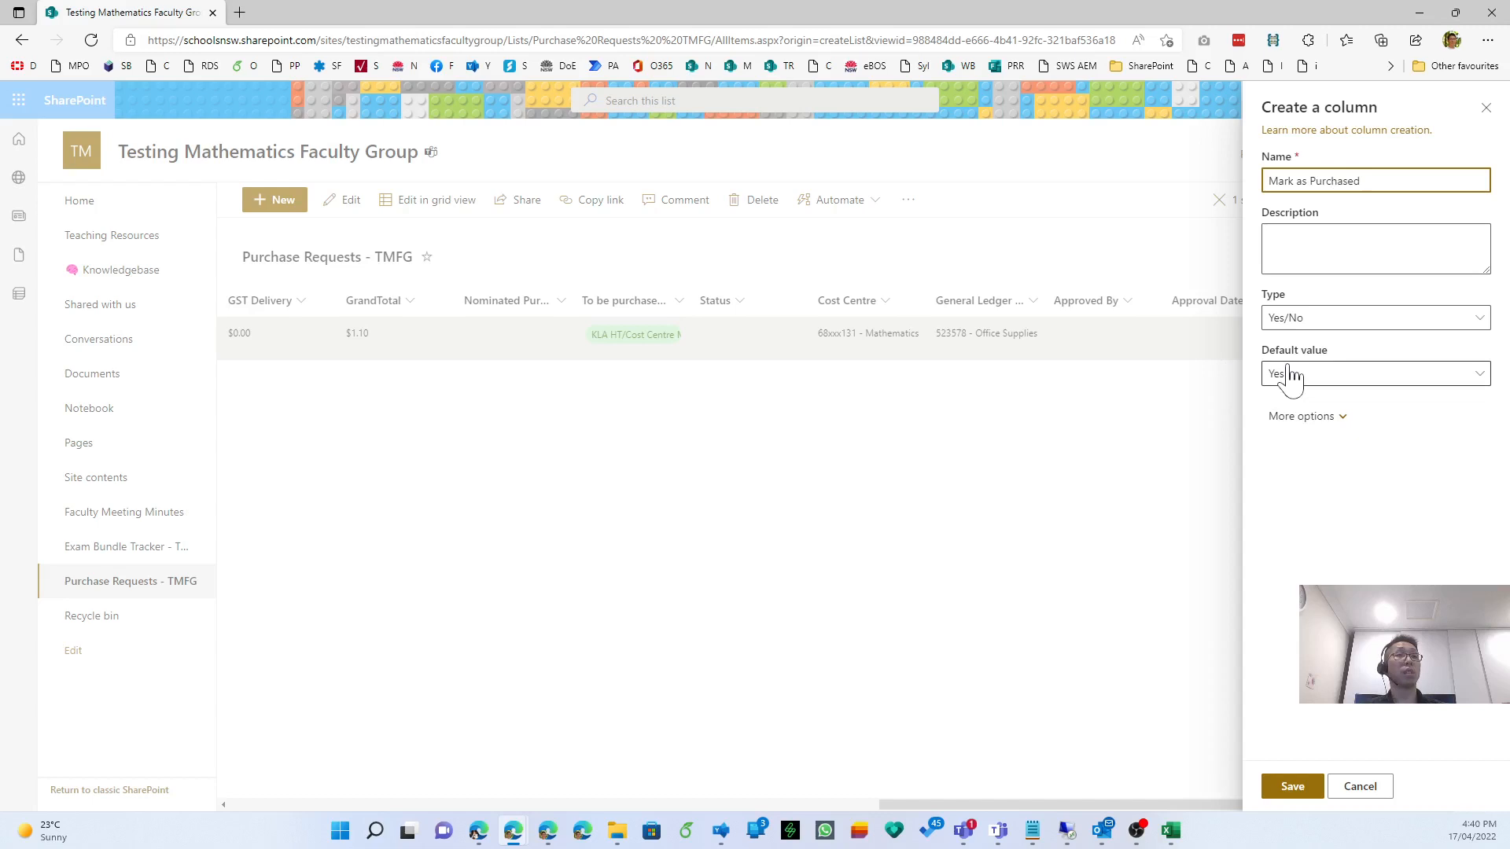
click(1290, 419)
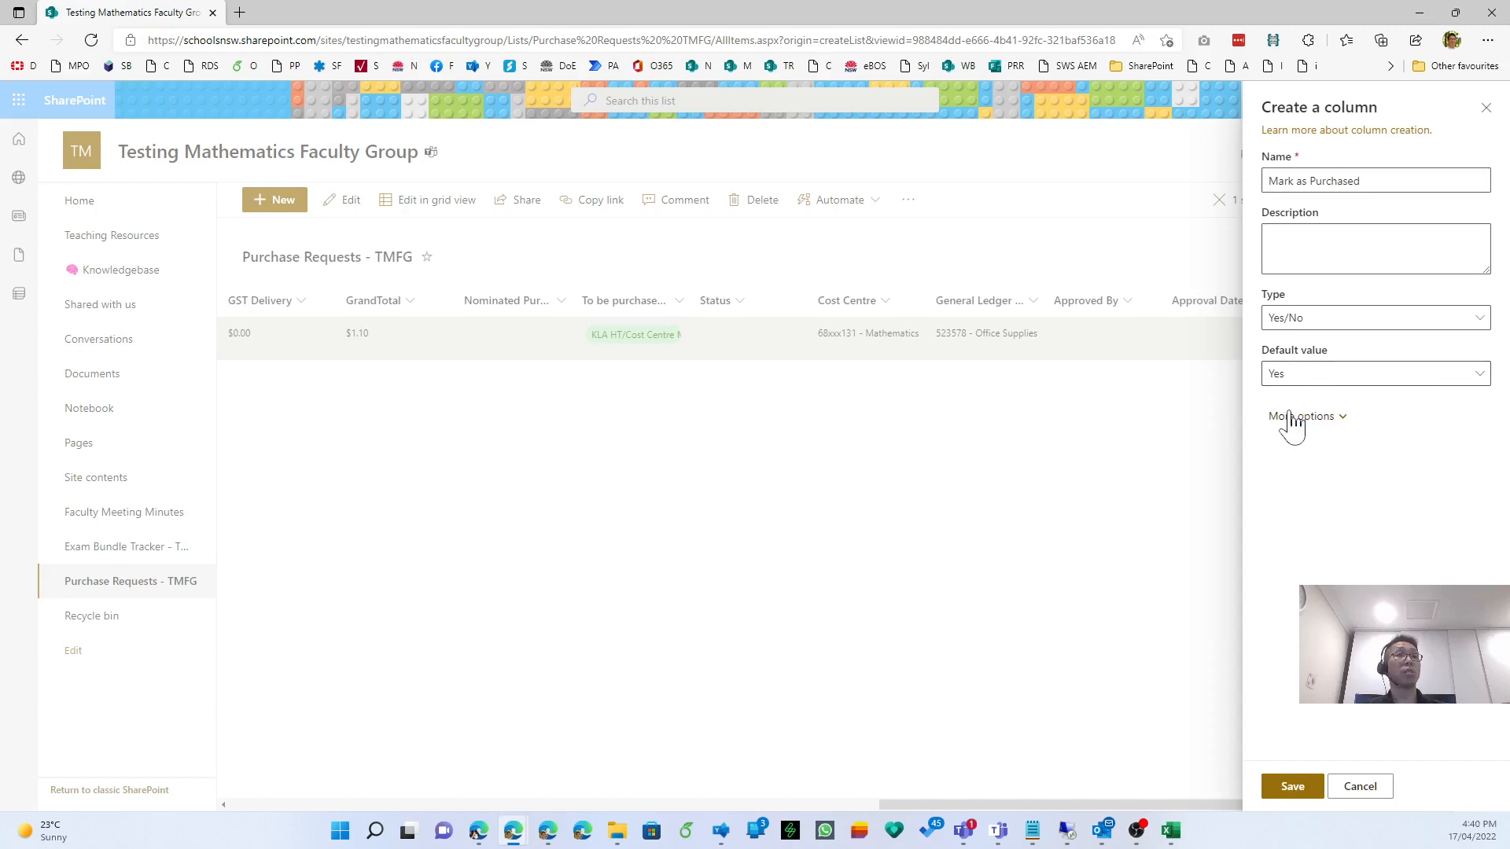
click(1290, 375)
click(1297, 427)
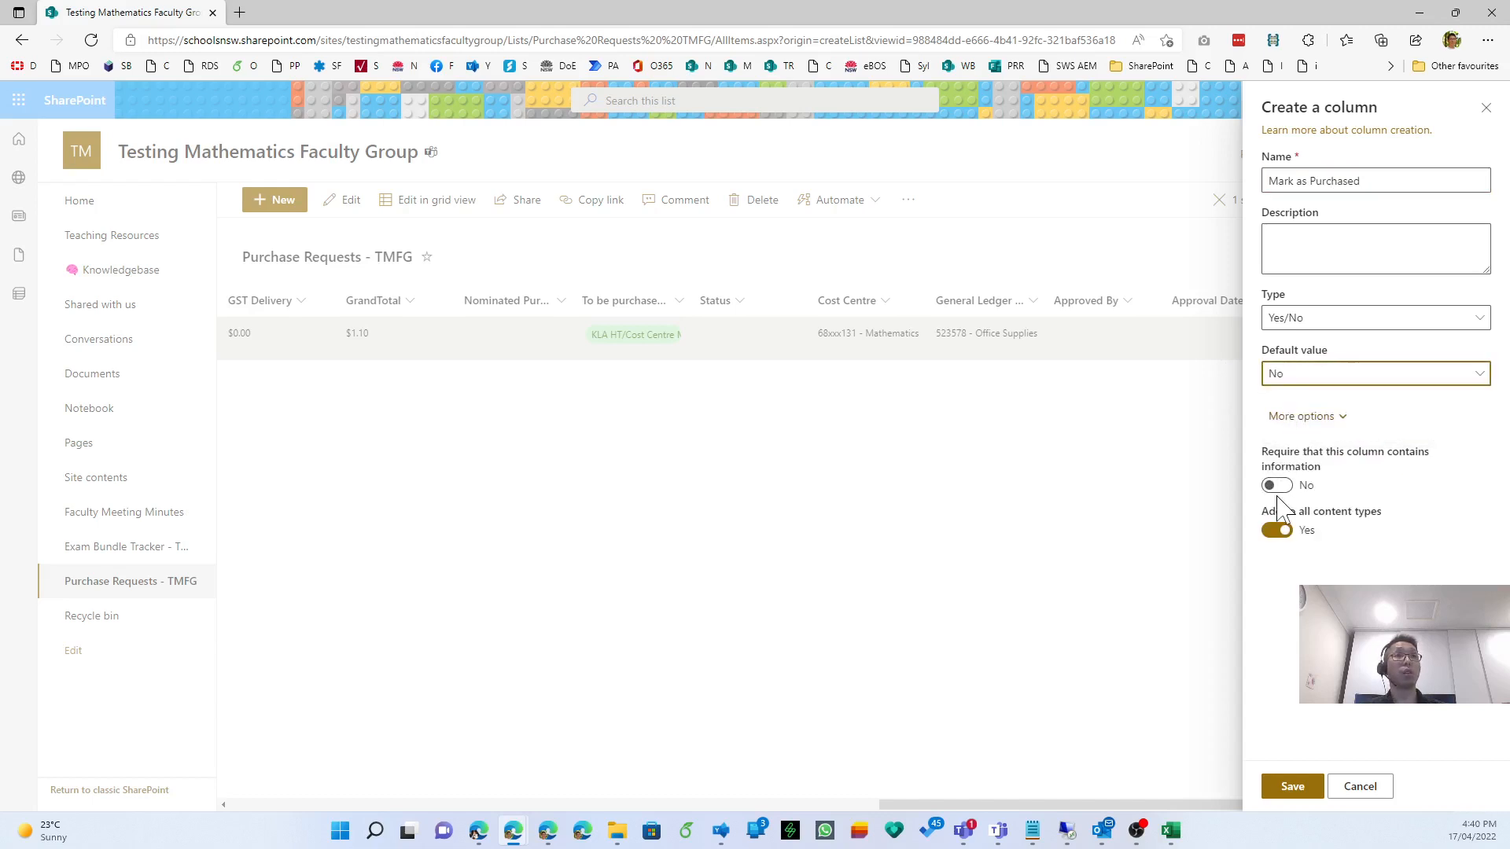
click(1298, 804)
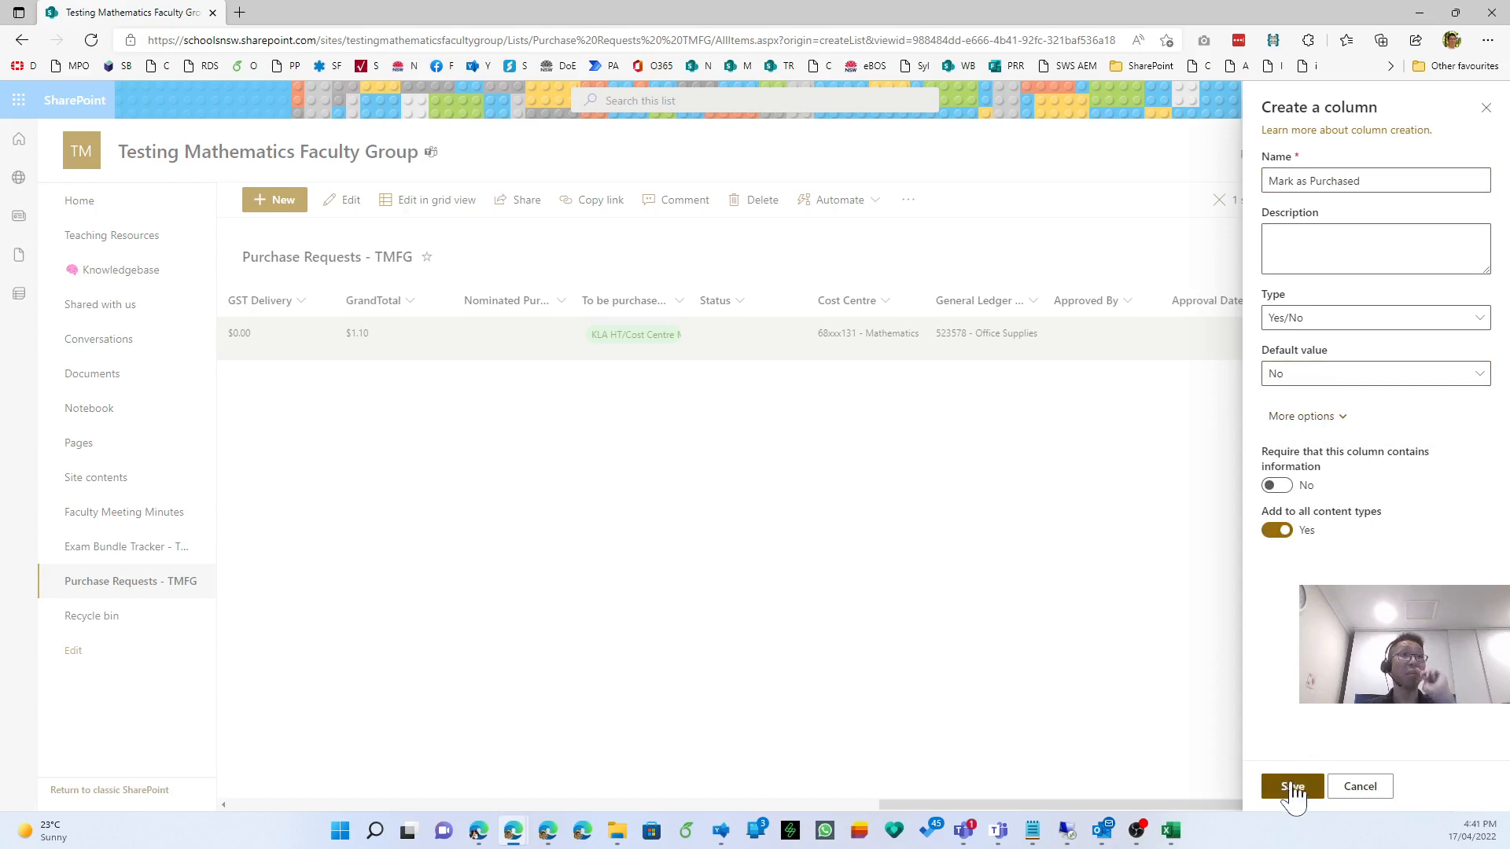
click(1278, 485)
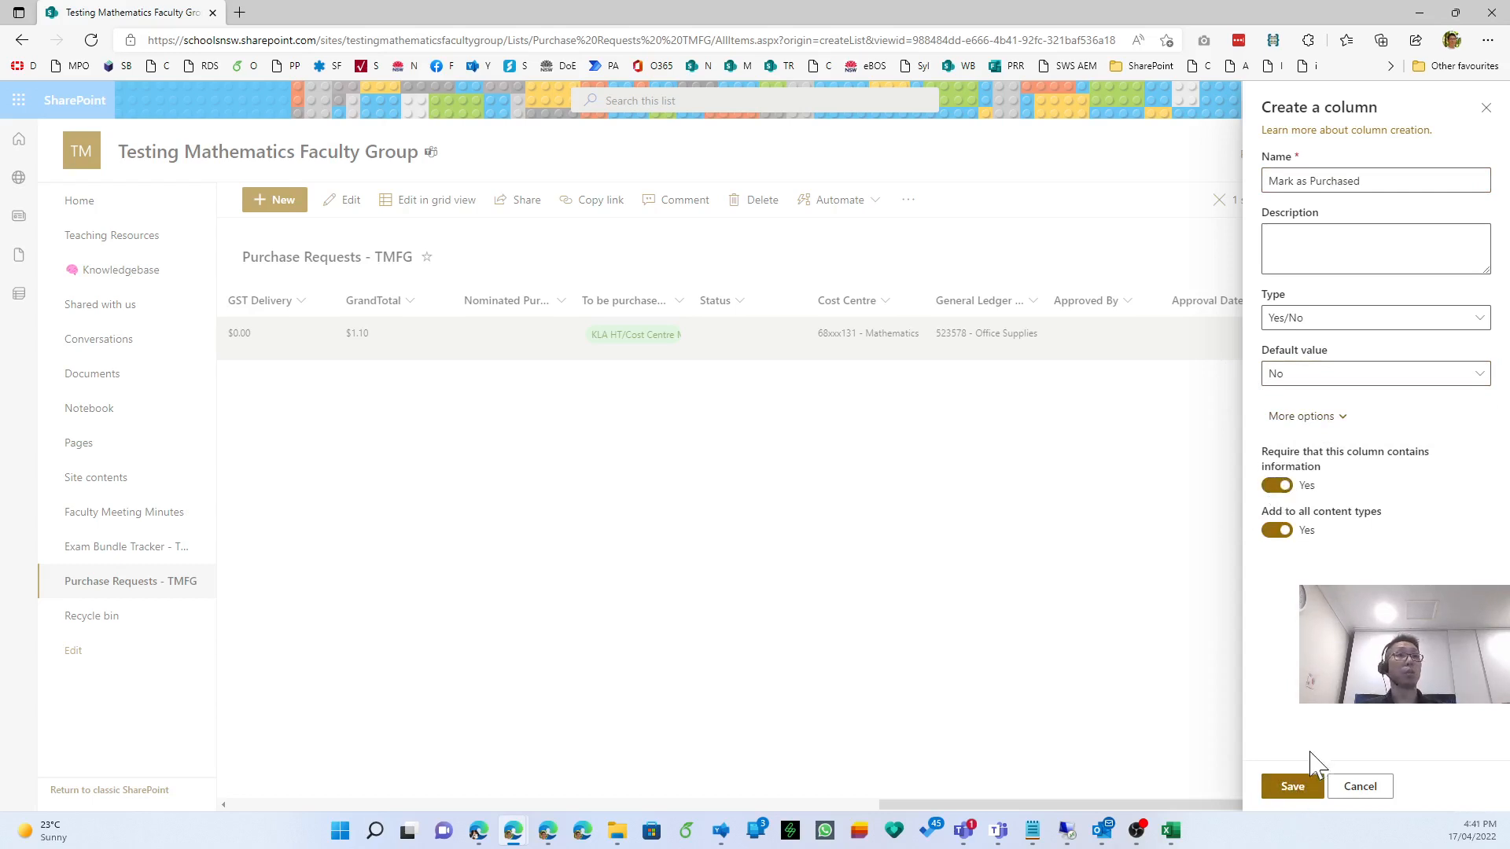
click(1292, 786)
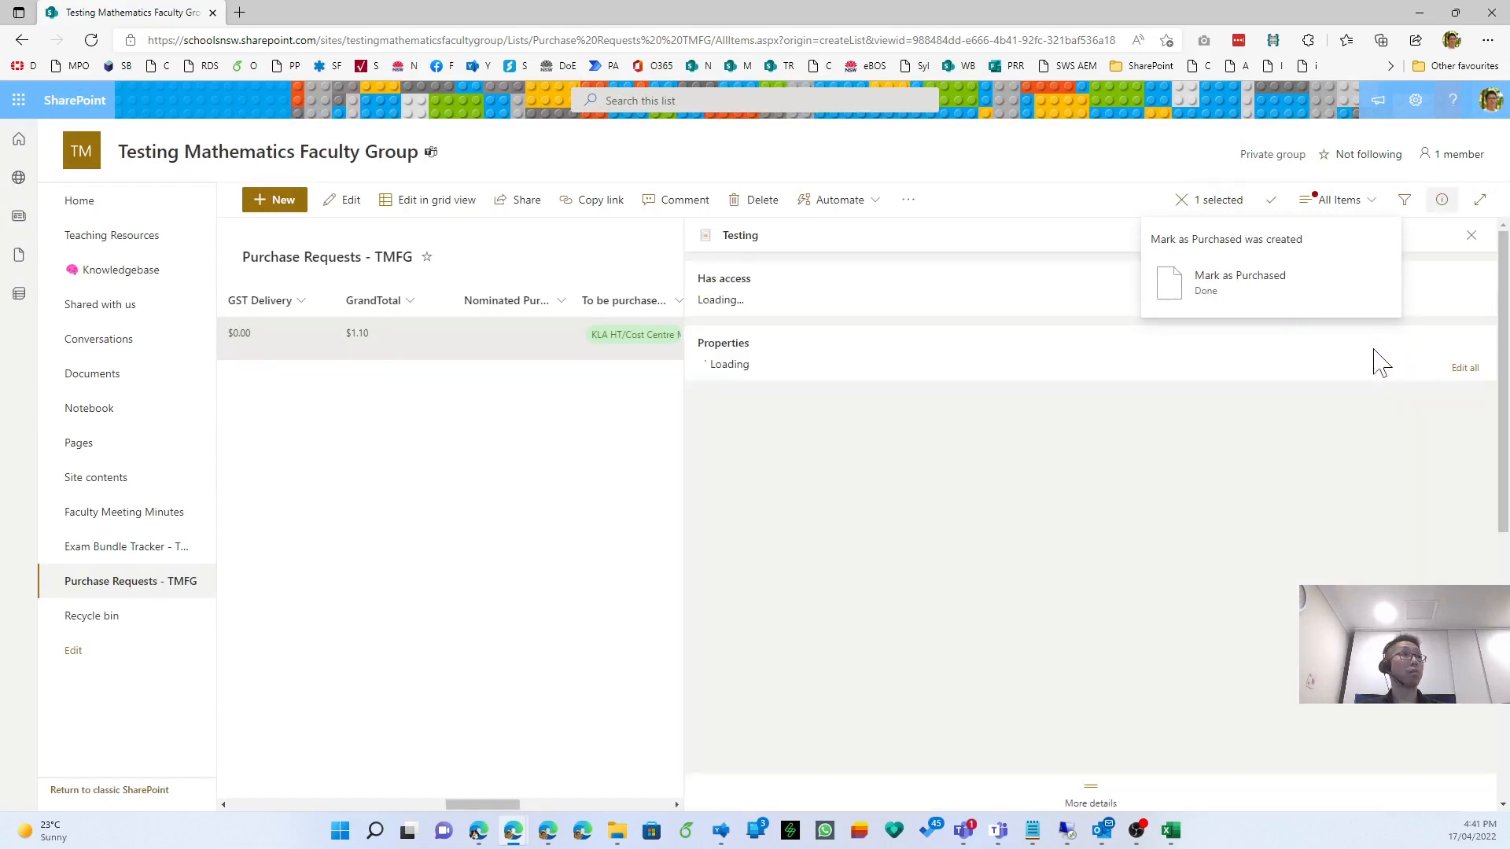
In the existing request's details, tick Mark as Purchased and clear it again to store No, and close the details.
scroll(1240, 546, down, 10)
scroll(810, 623, down, 5)
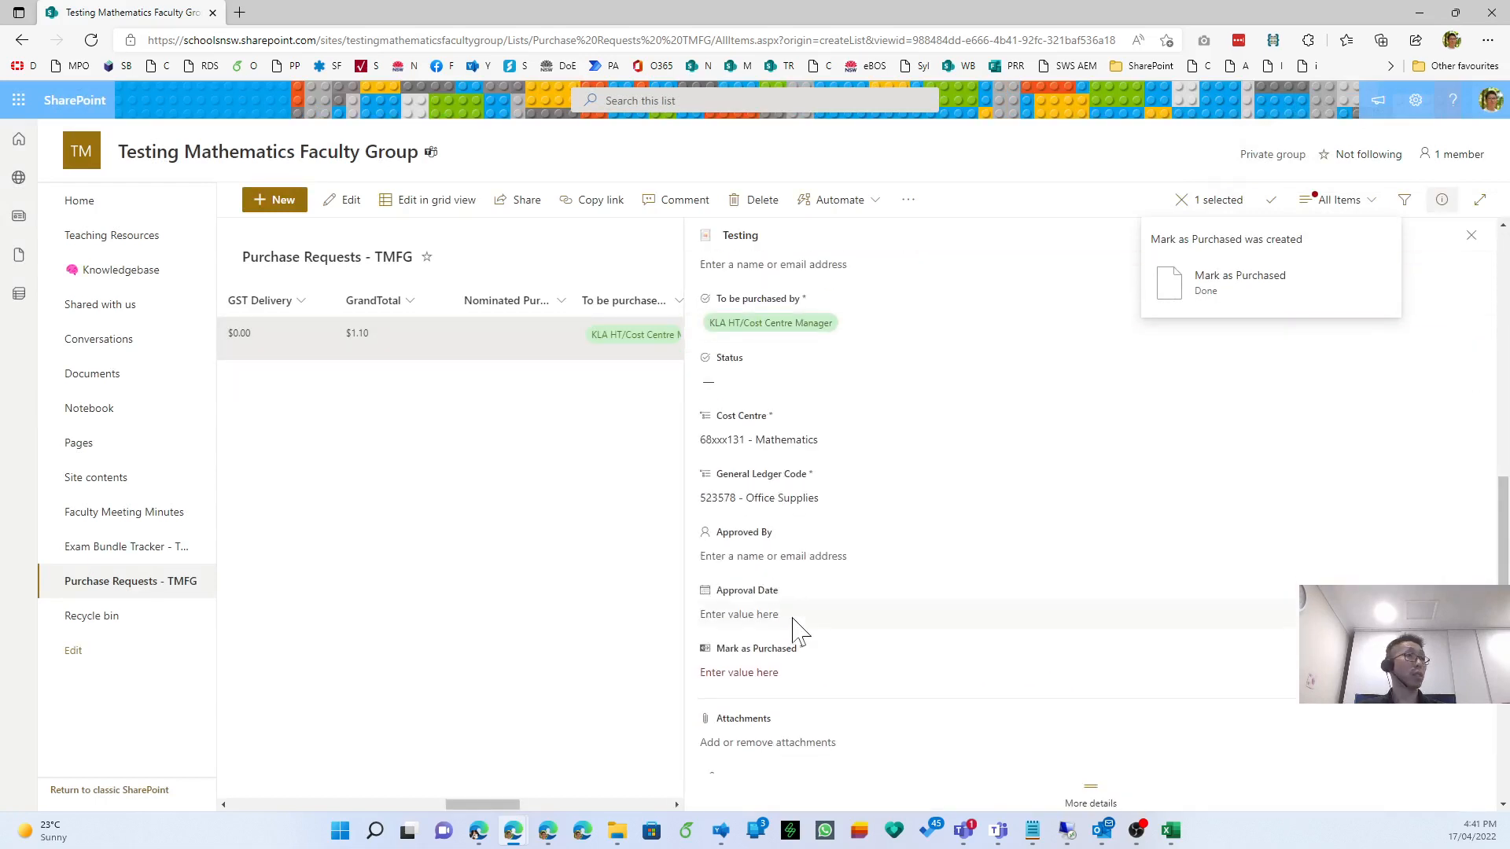
click(725, 594)
click(714, 589)
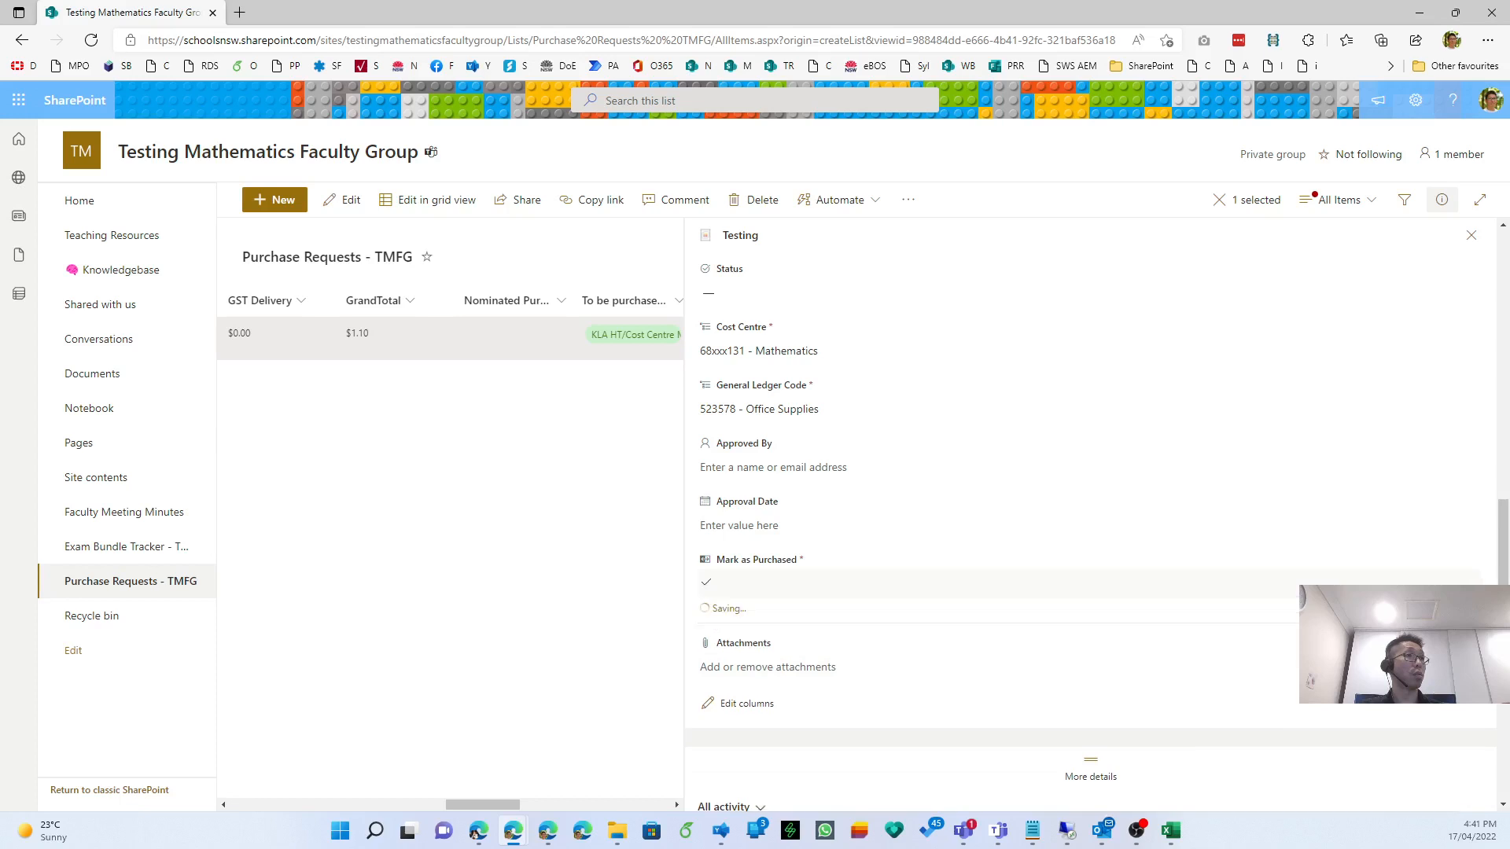
click(746, 595)
click(711, 590)
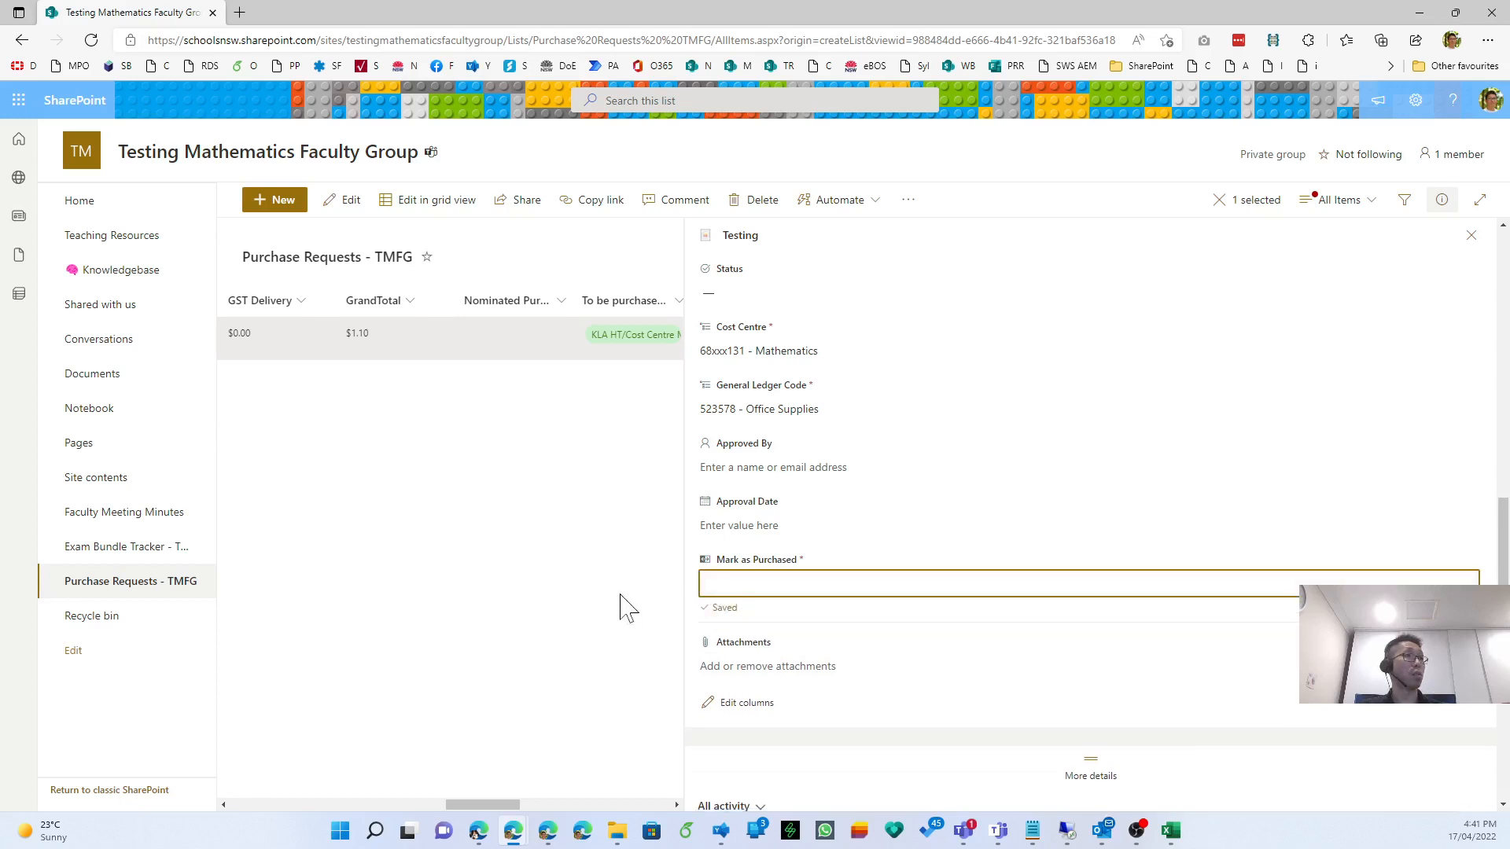
click(618, 598)
click(1471, 236)
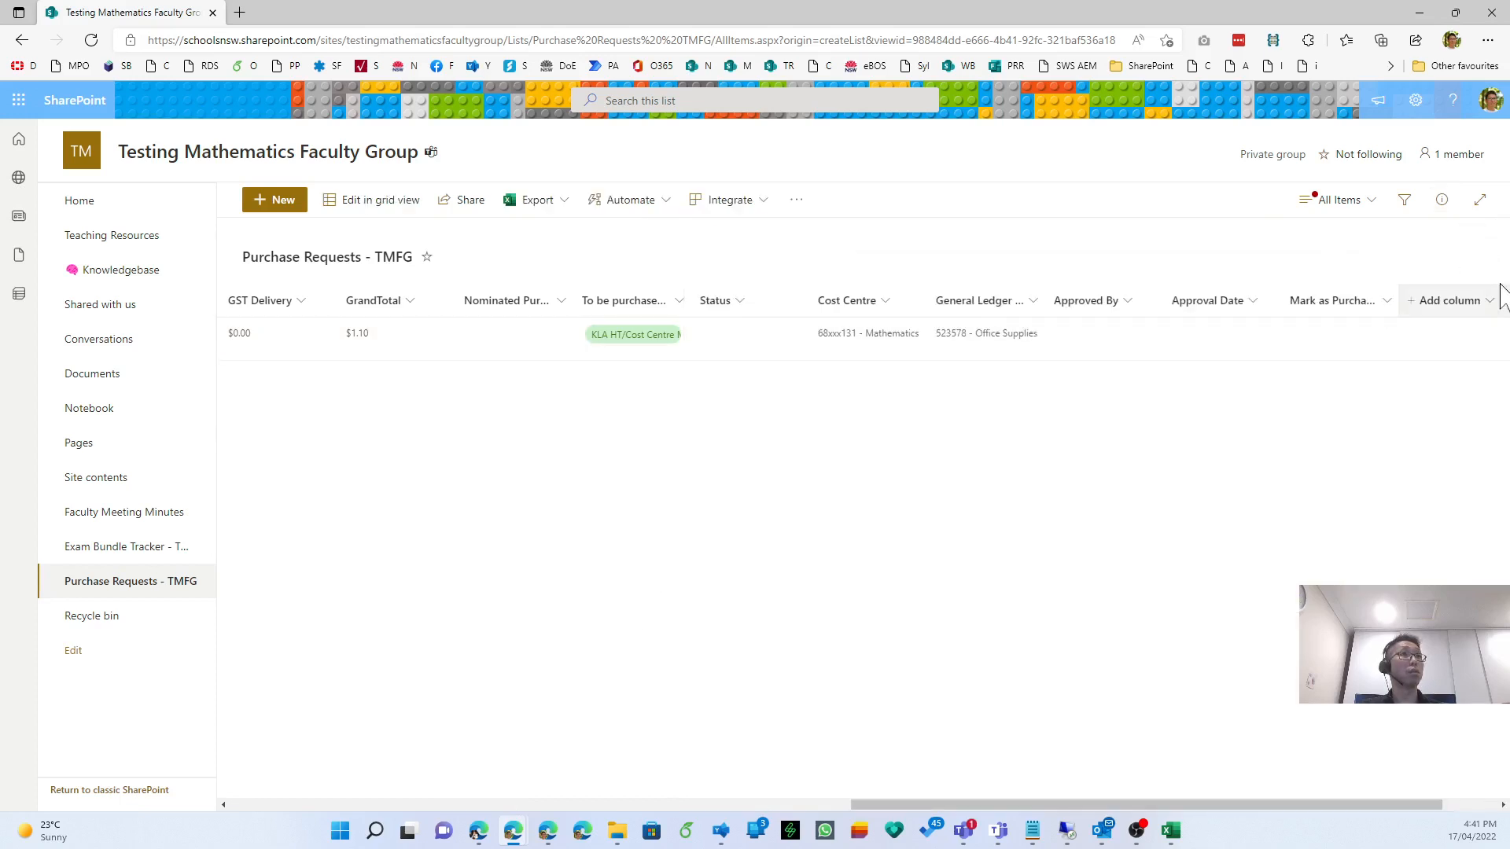
Add a person column named Purchaser that shows profile photos, and save it.
click(1484, 303)
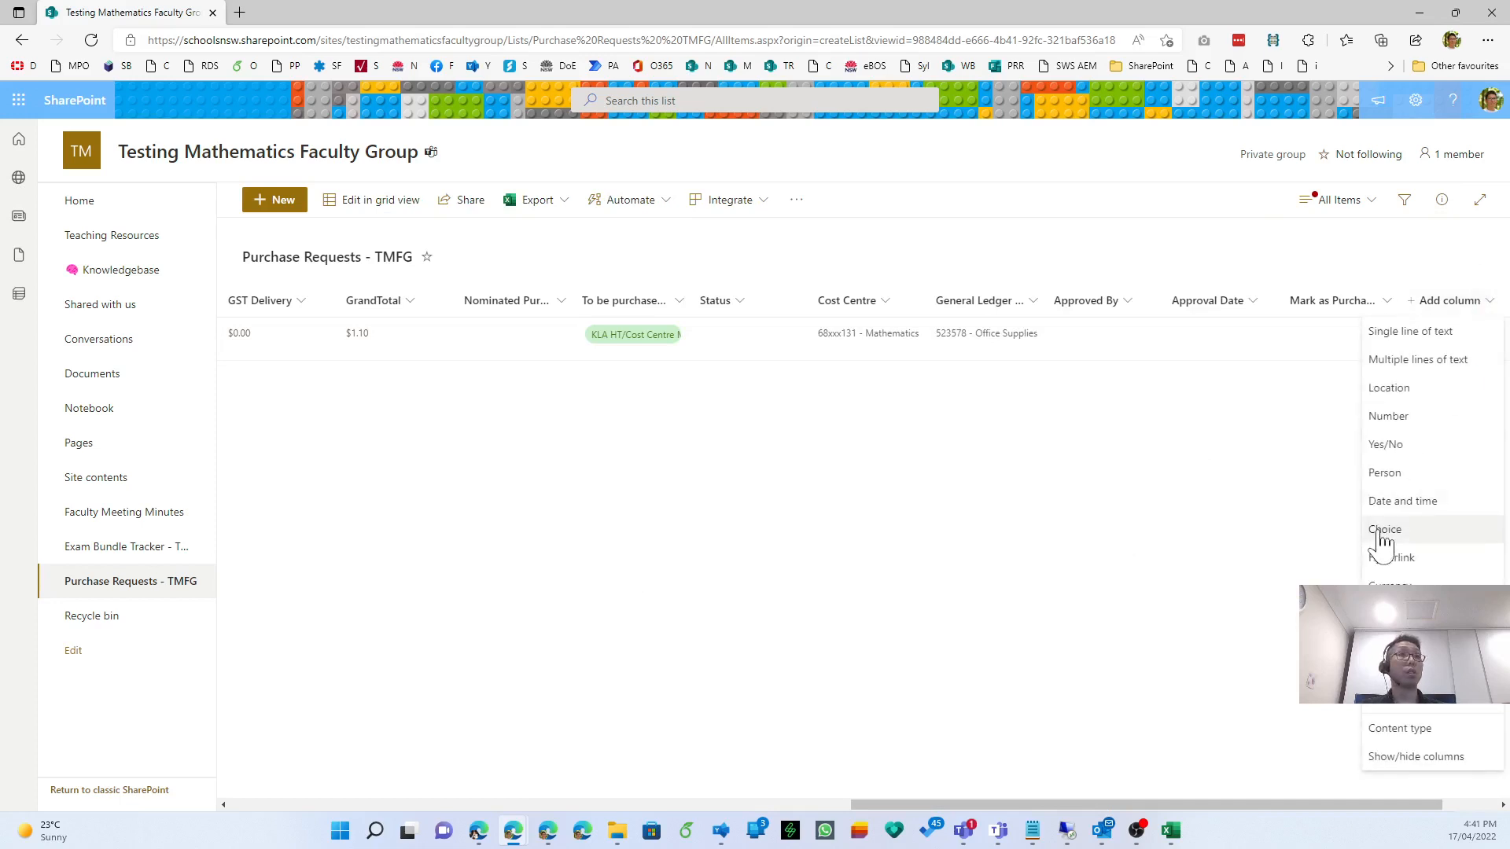
click(1411, 475)
text(Purchaser)
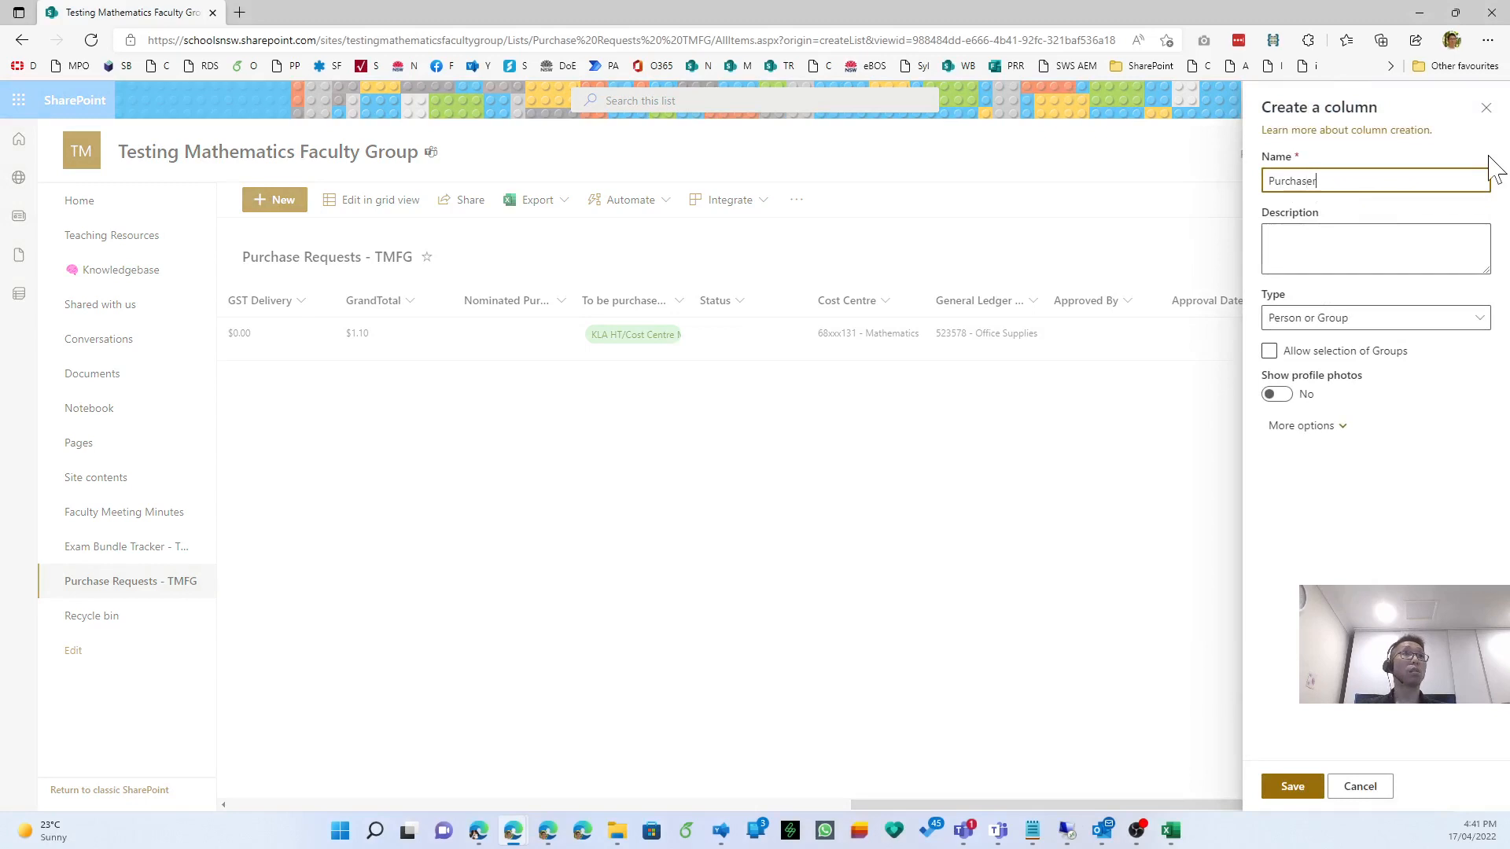
click(1276, 394)
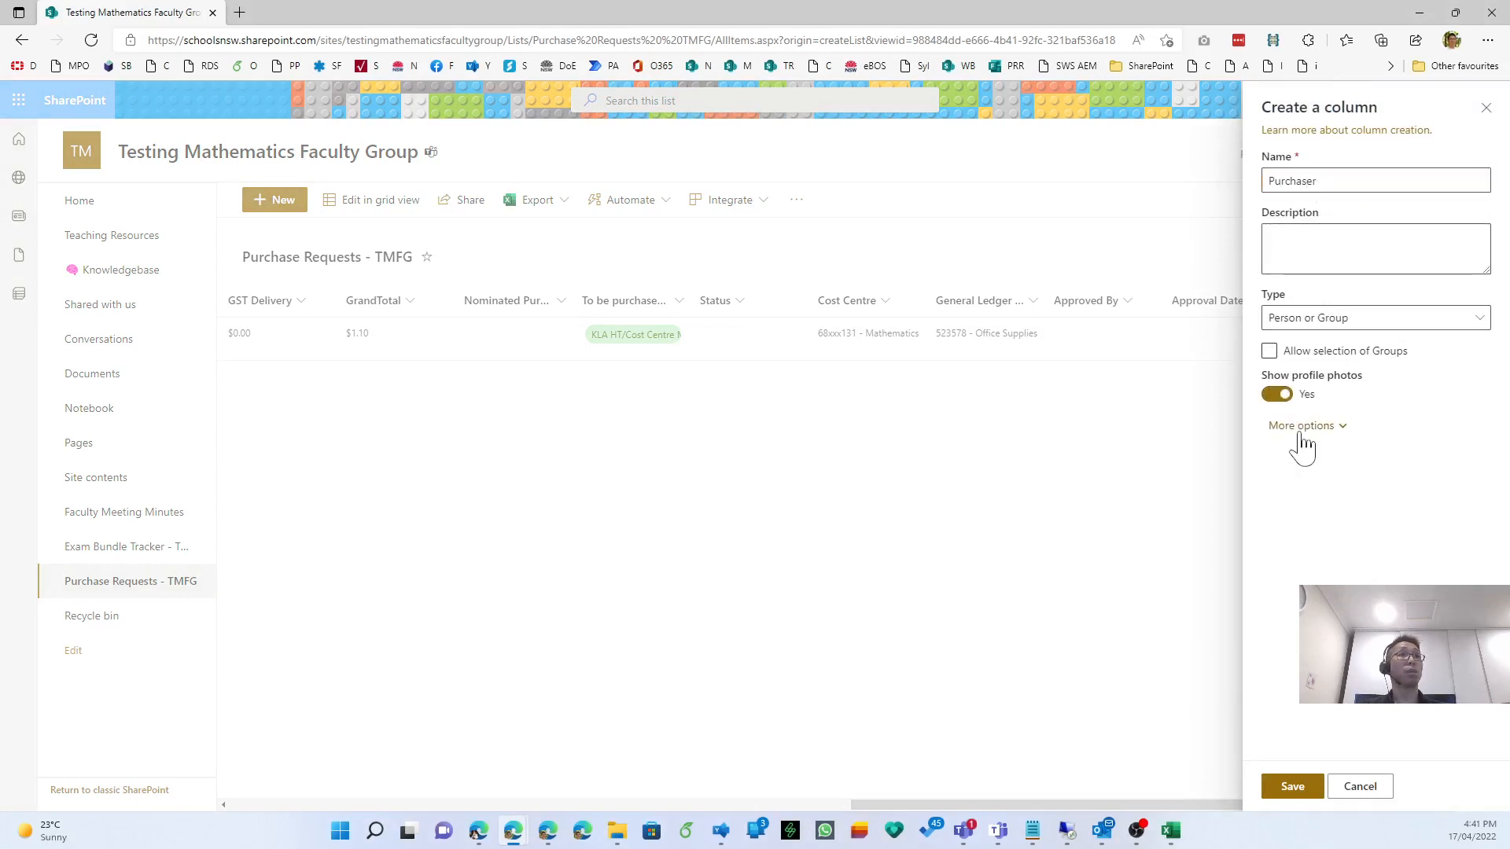
click(1301, 428)
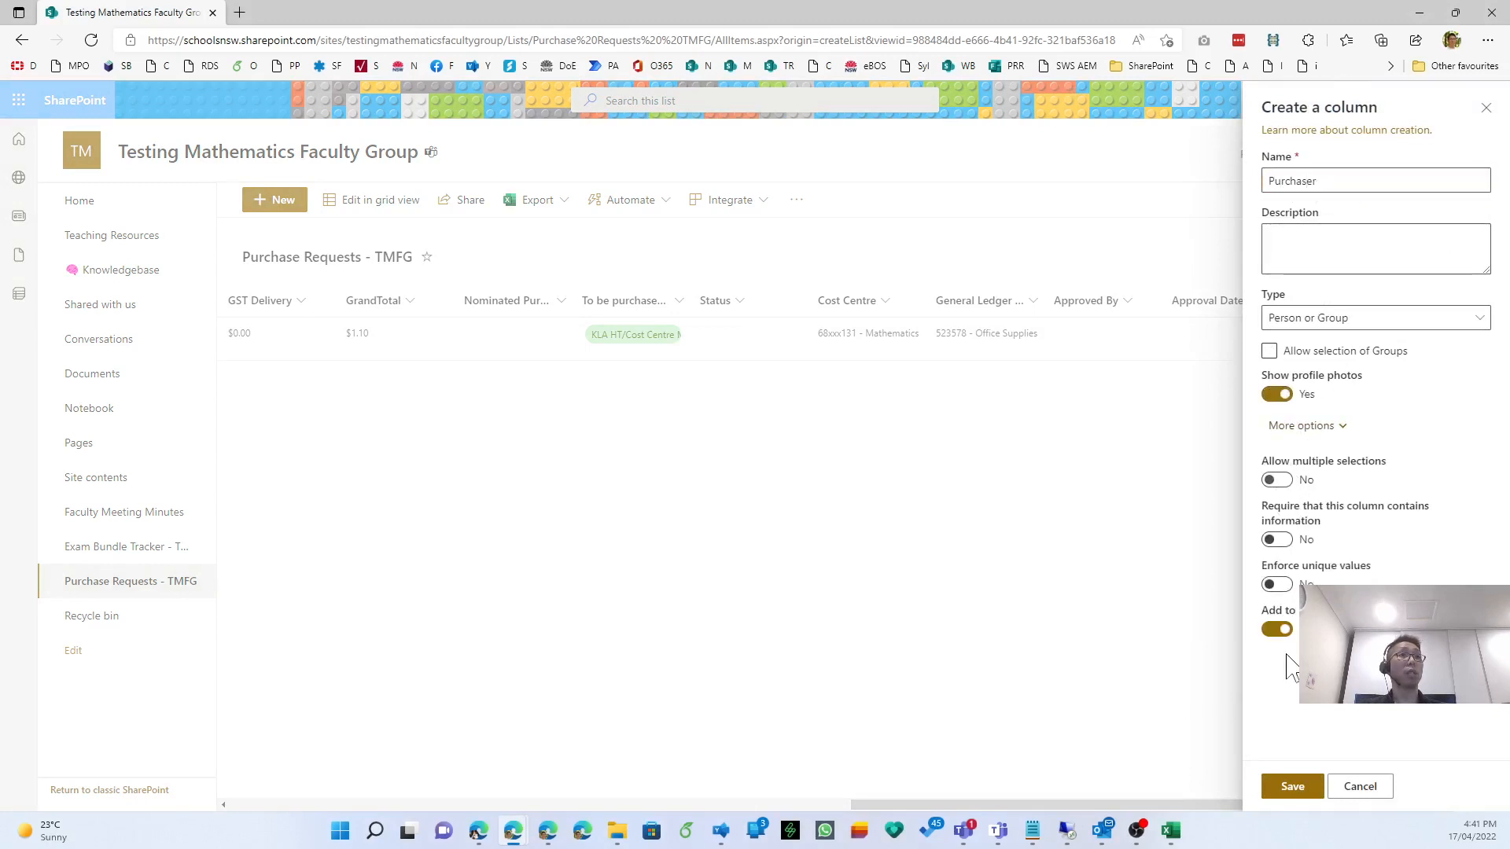
click(1292, 786)
Add a required Yes/No column named Mark as Received with the default value No, and save it.
drag(1267, 804, 1424, 803)
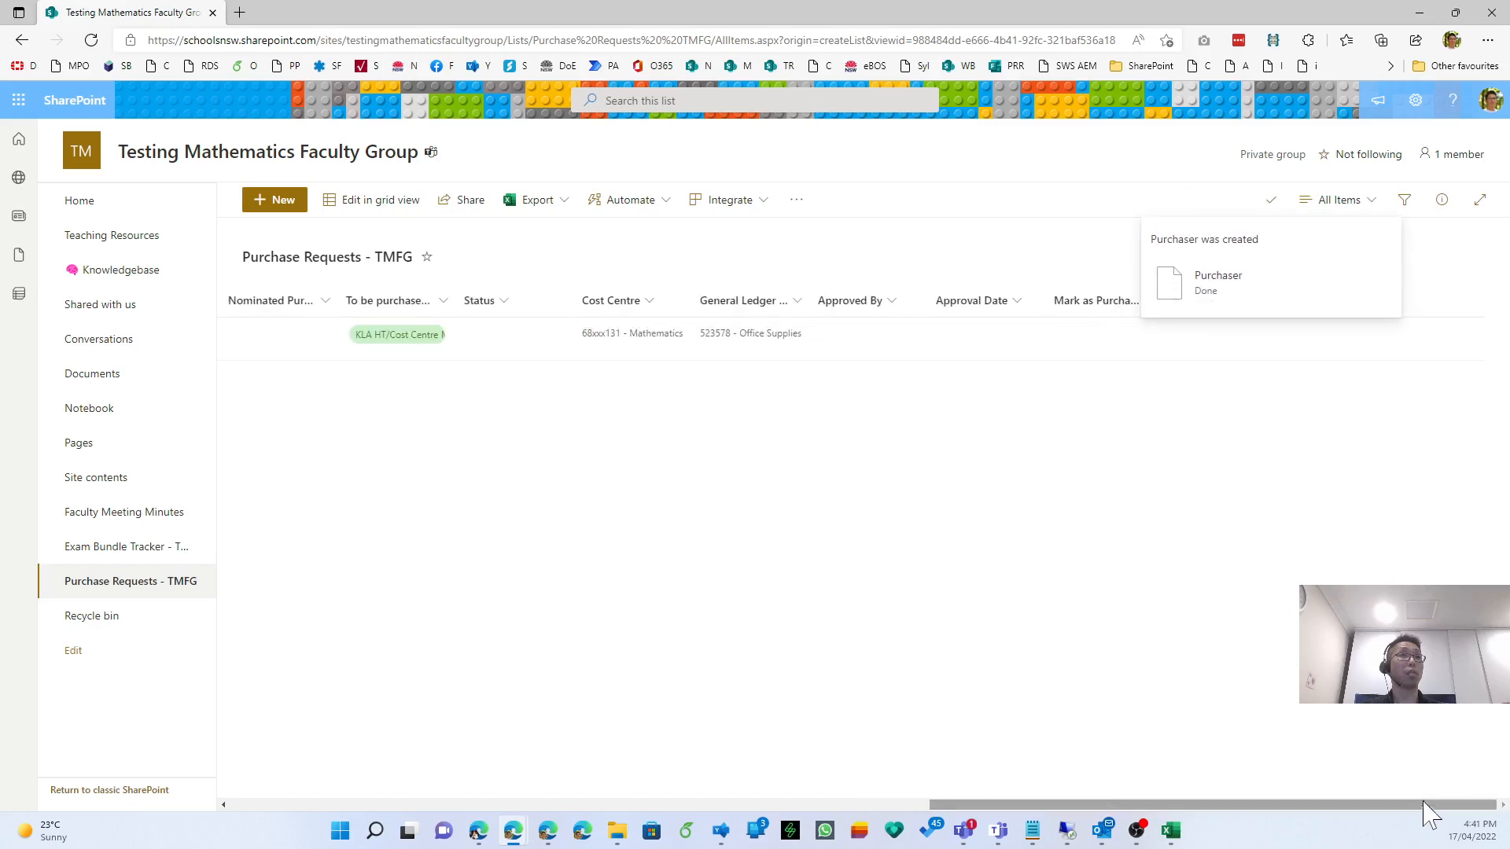
click(1426, 307)
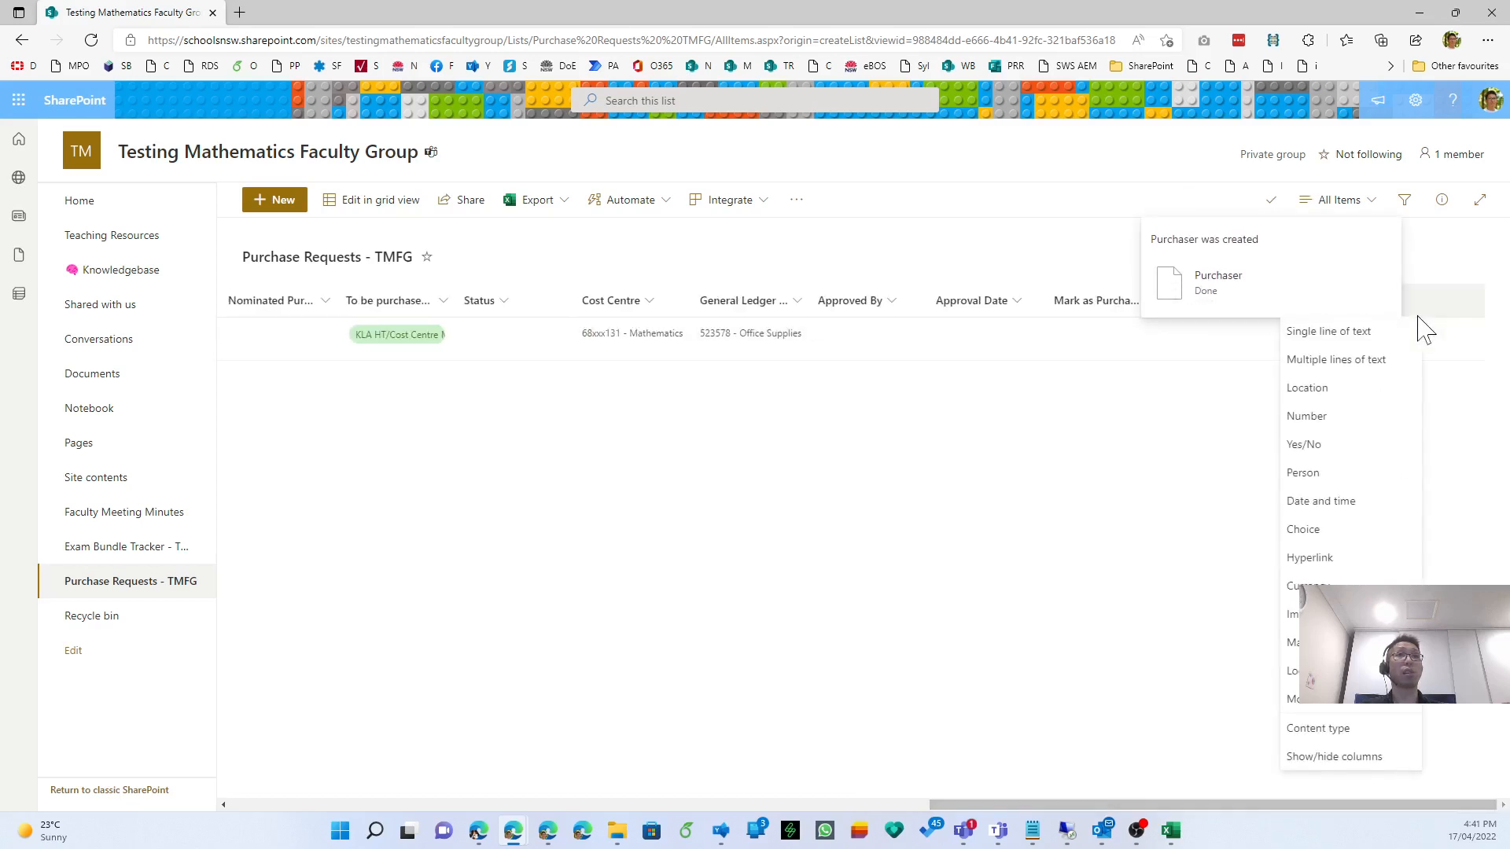
click(1366, 447)
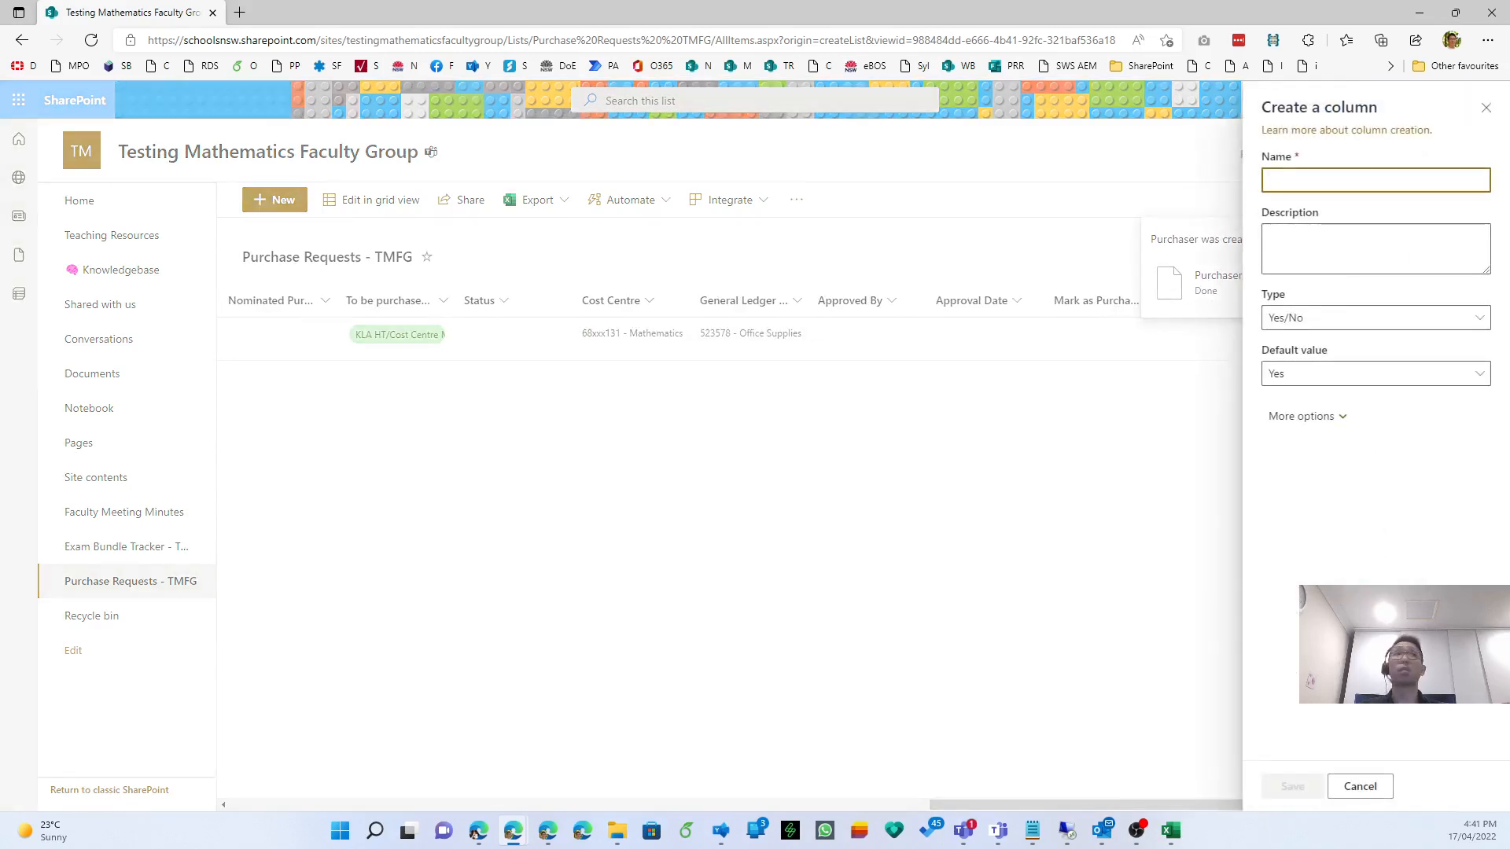
text(Mark as Received)
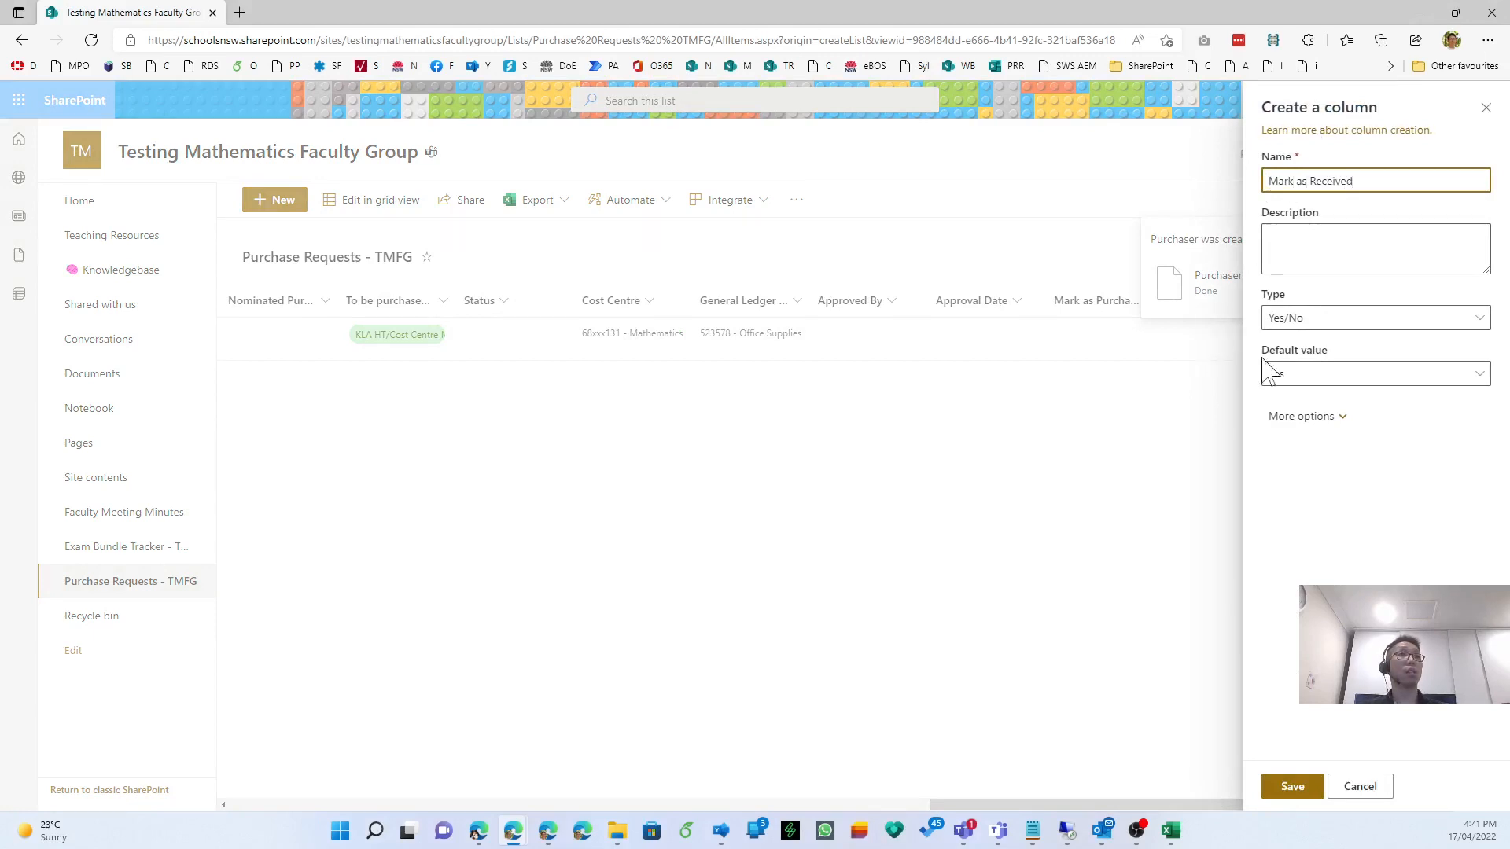
click(1297, 375)
click(1292, 429)
click(1296, 425)
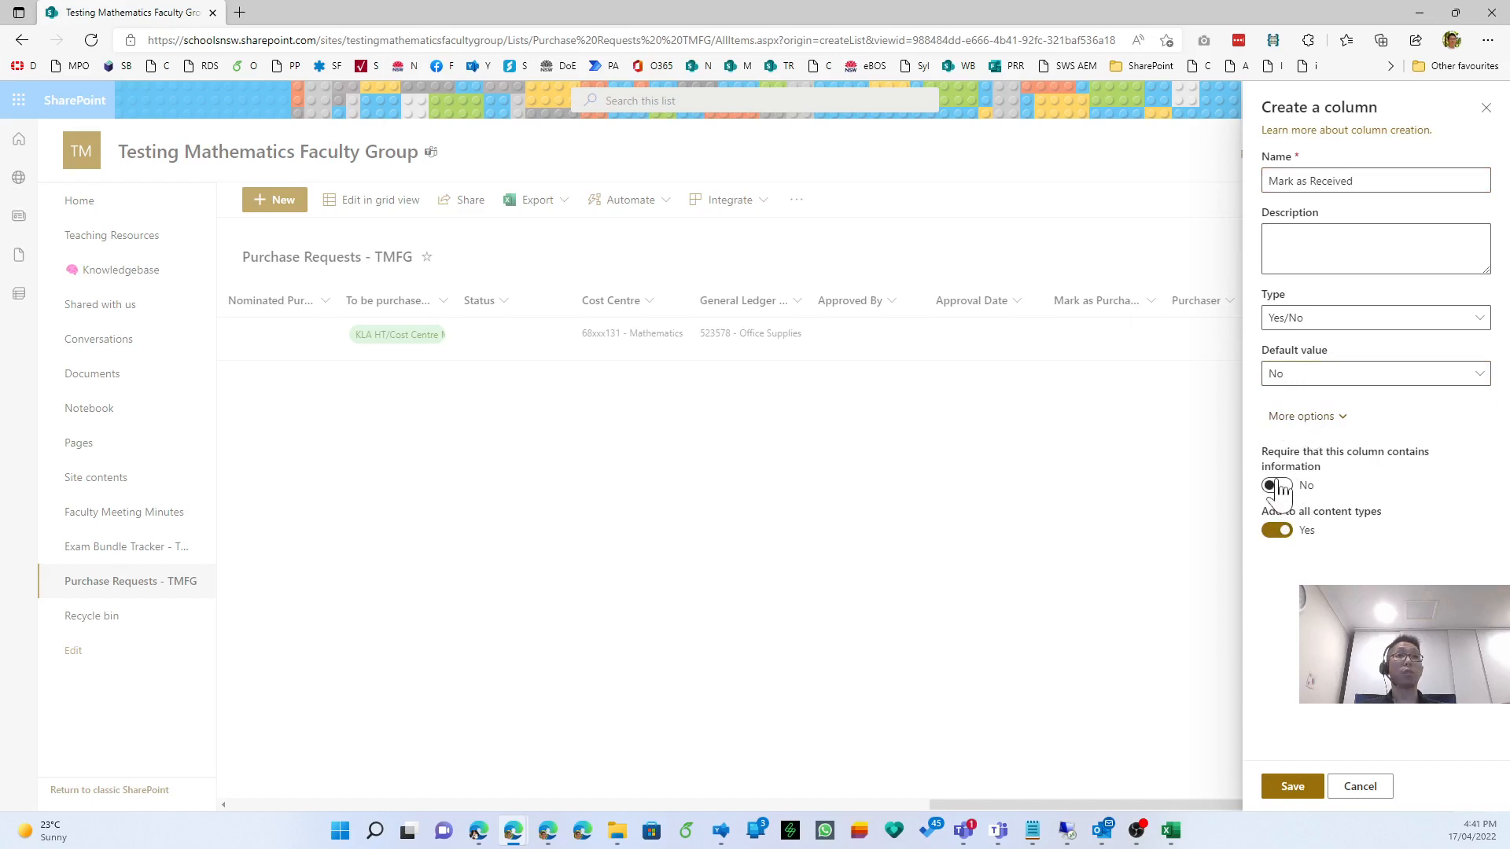
click(1282, 788)
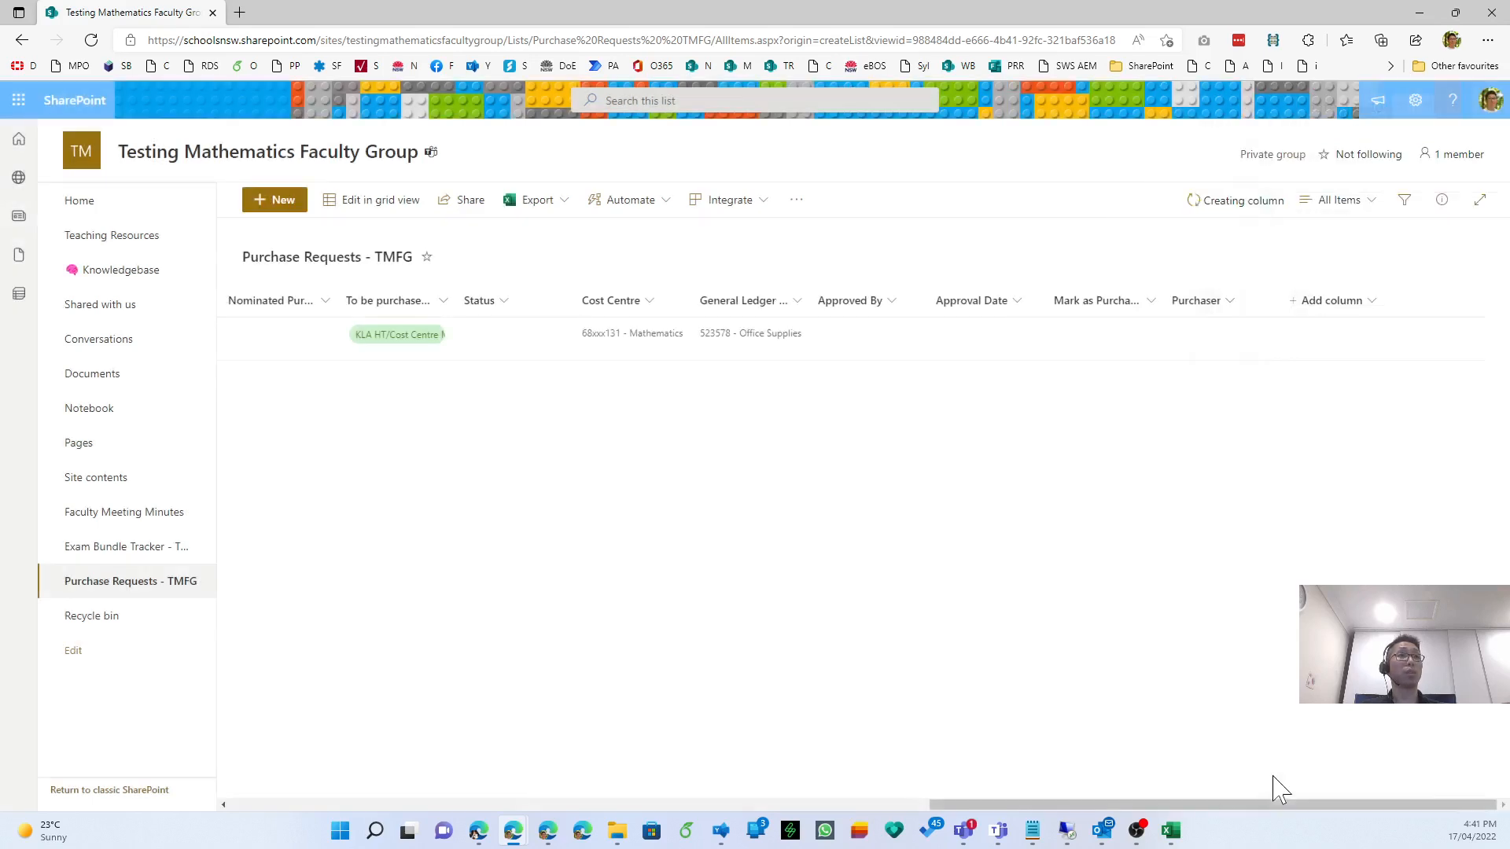
Open the existing request's details, tick and clear Mark as Received to store No, and close the details.
click(1376, 342)
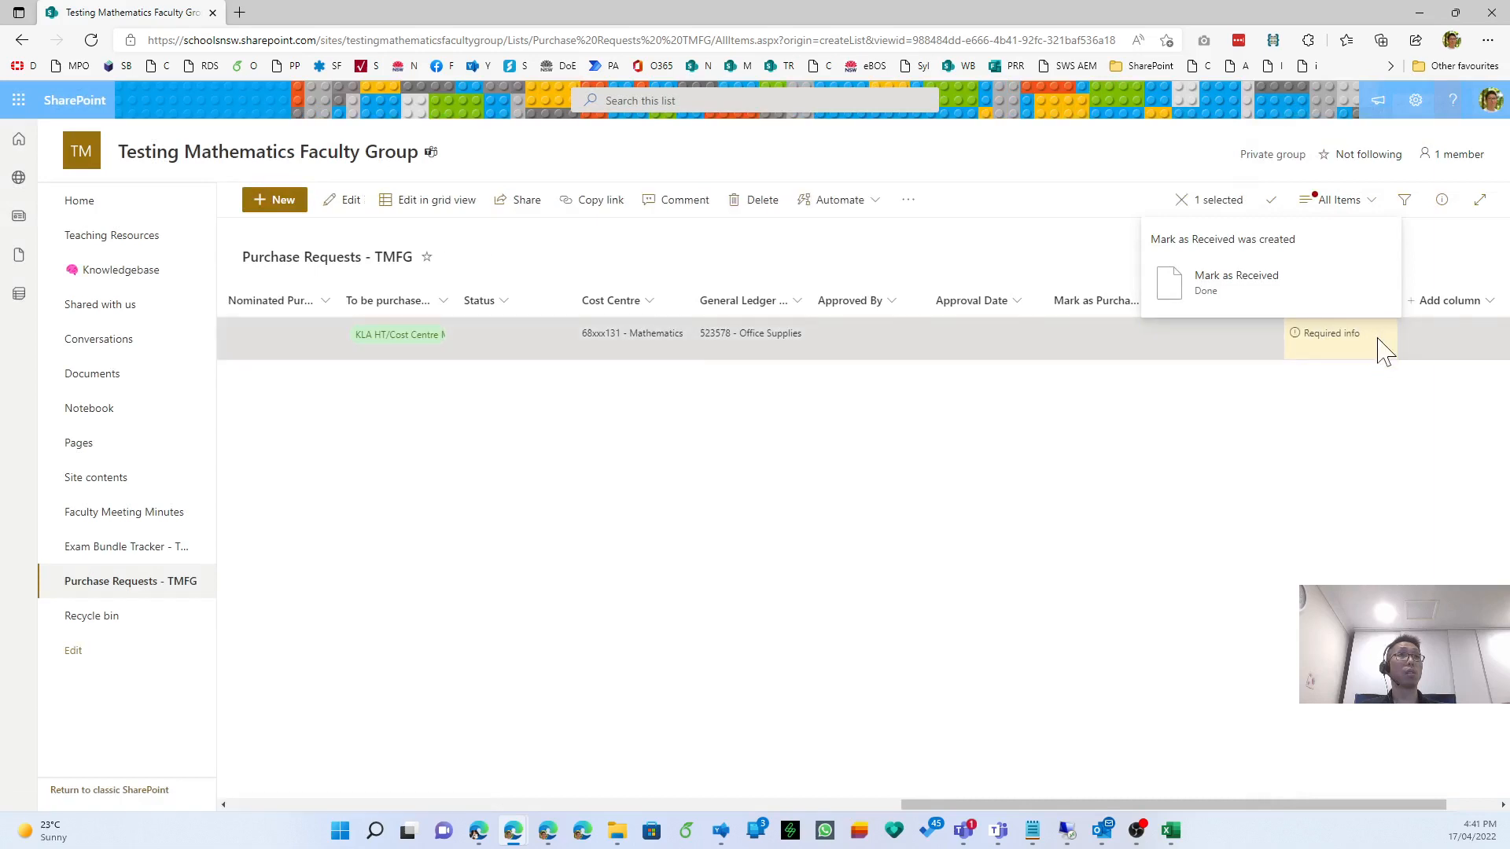
scroll(823, 617, down, 12)
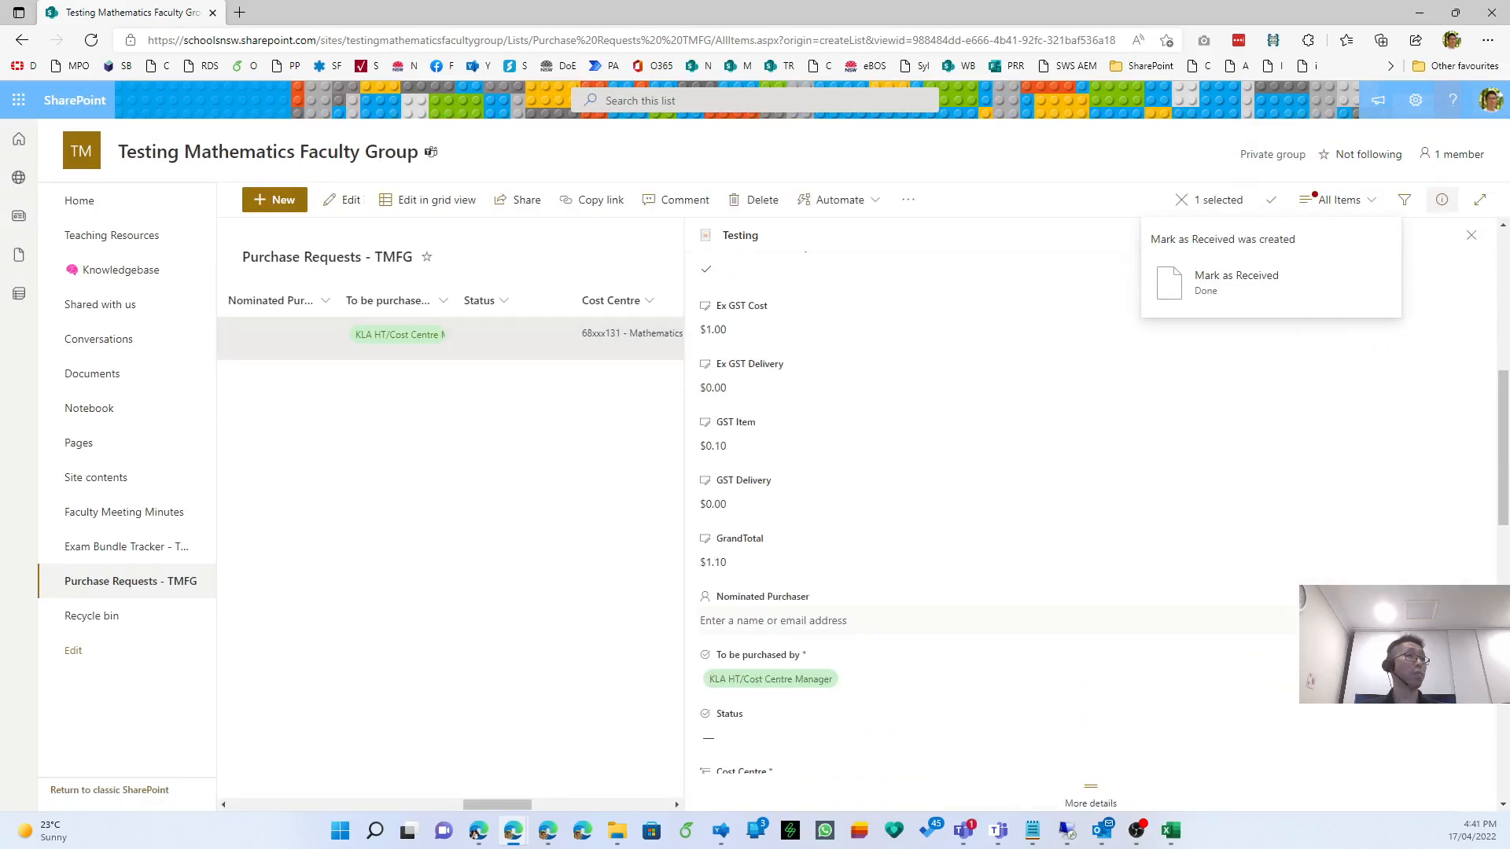
click(708, 526)
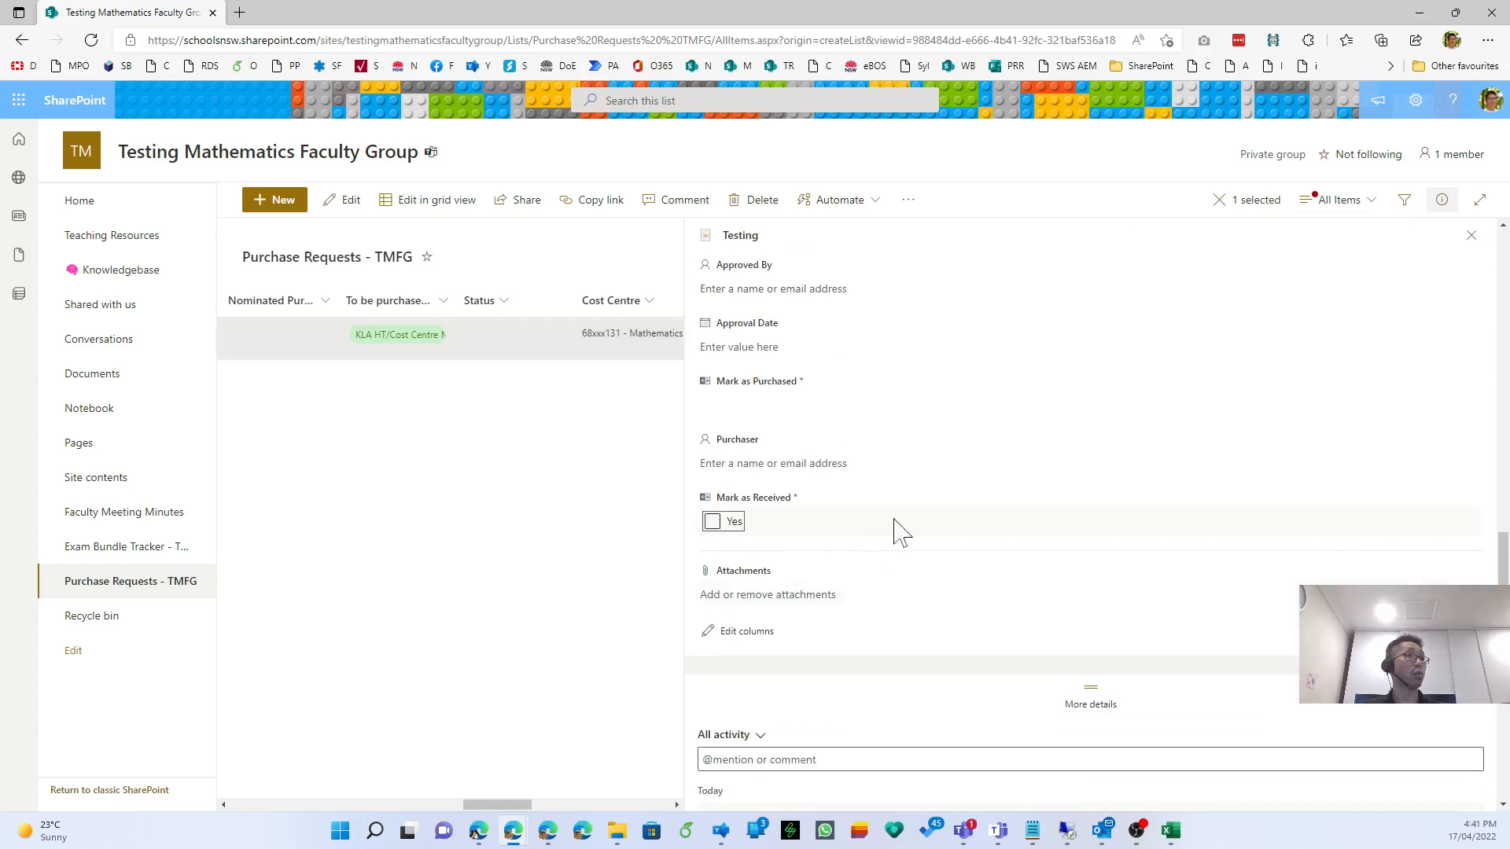
click(910, 467)
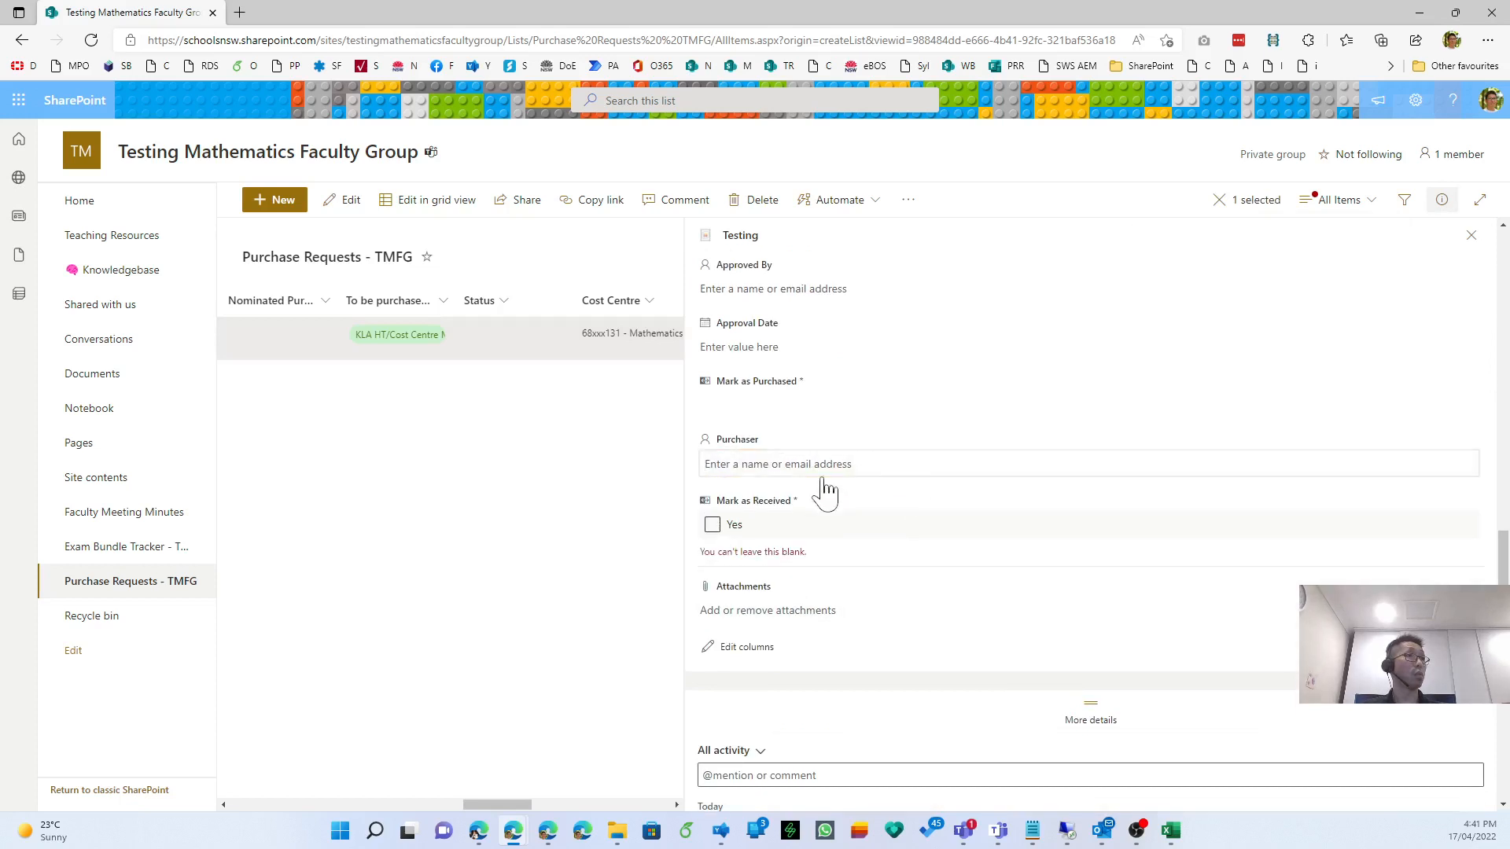
click(714, 525)
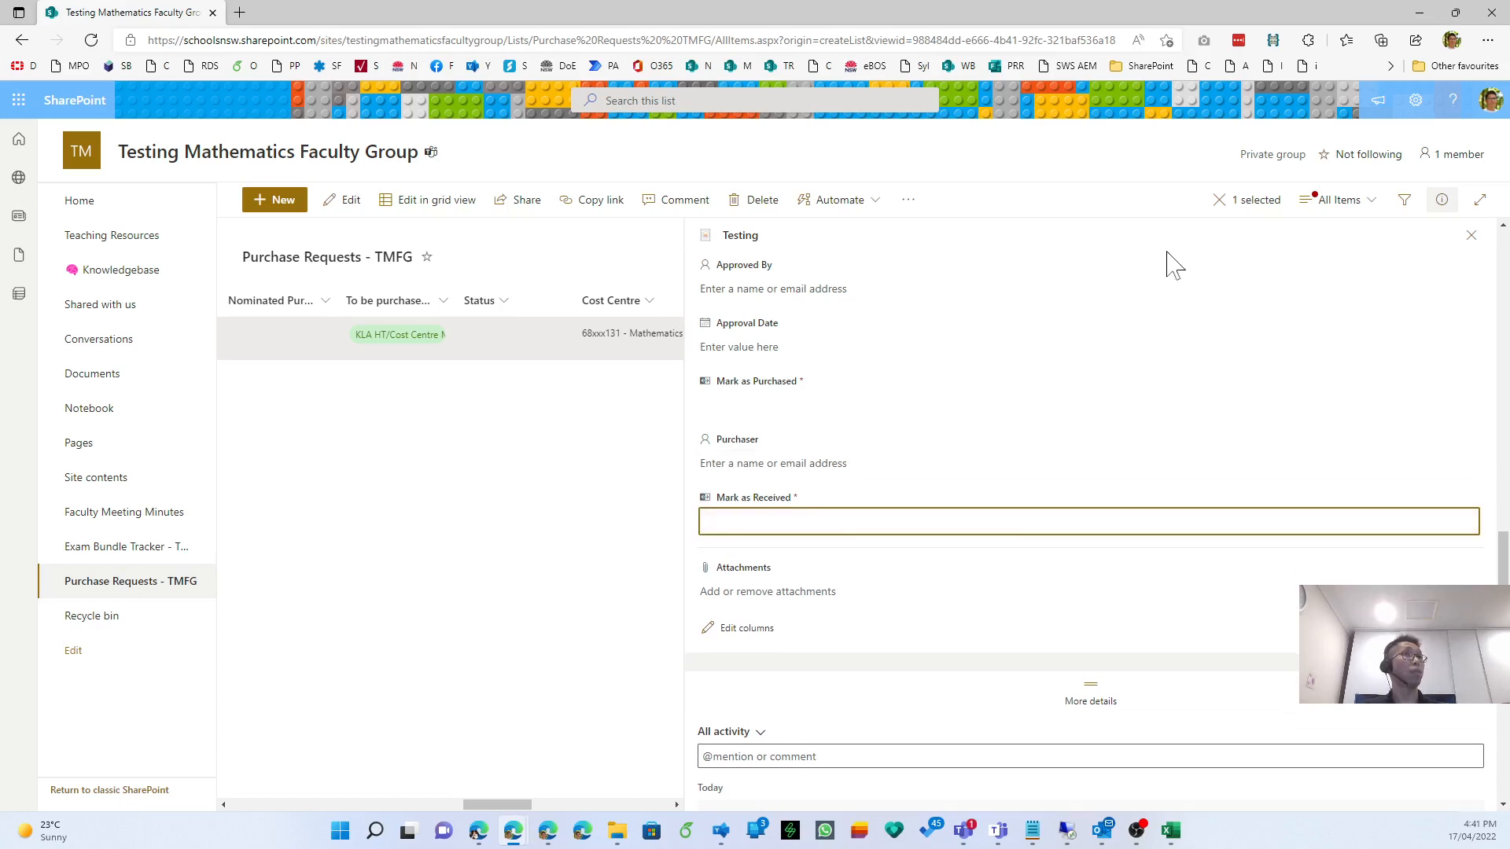
click(1470, 235)
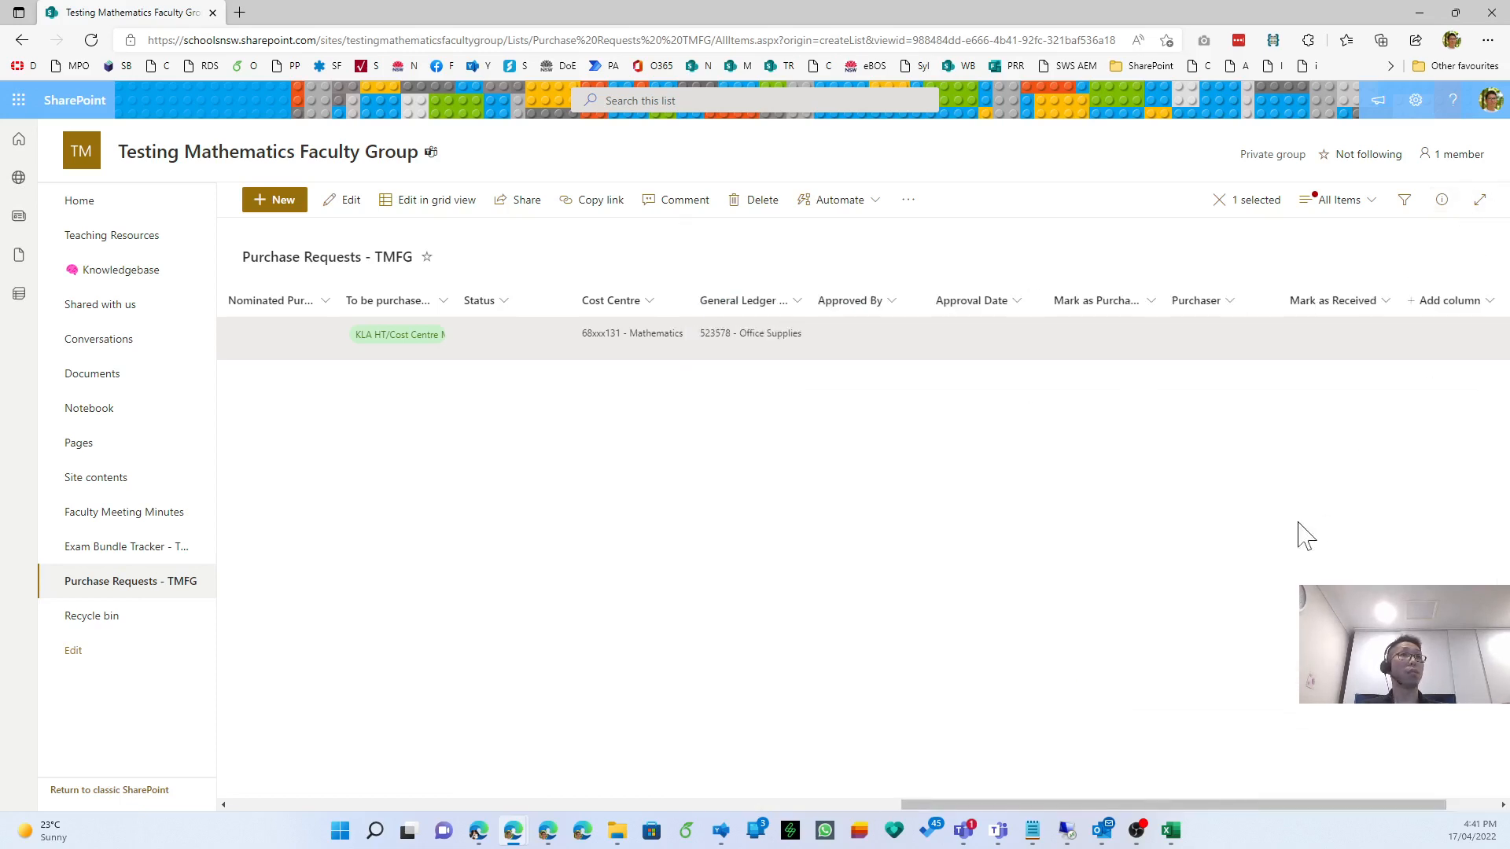
Add a person column named Receiver that shows profile photos, and save it.
click(1483, 298)
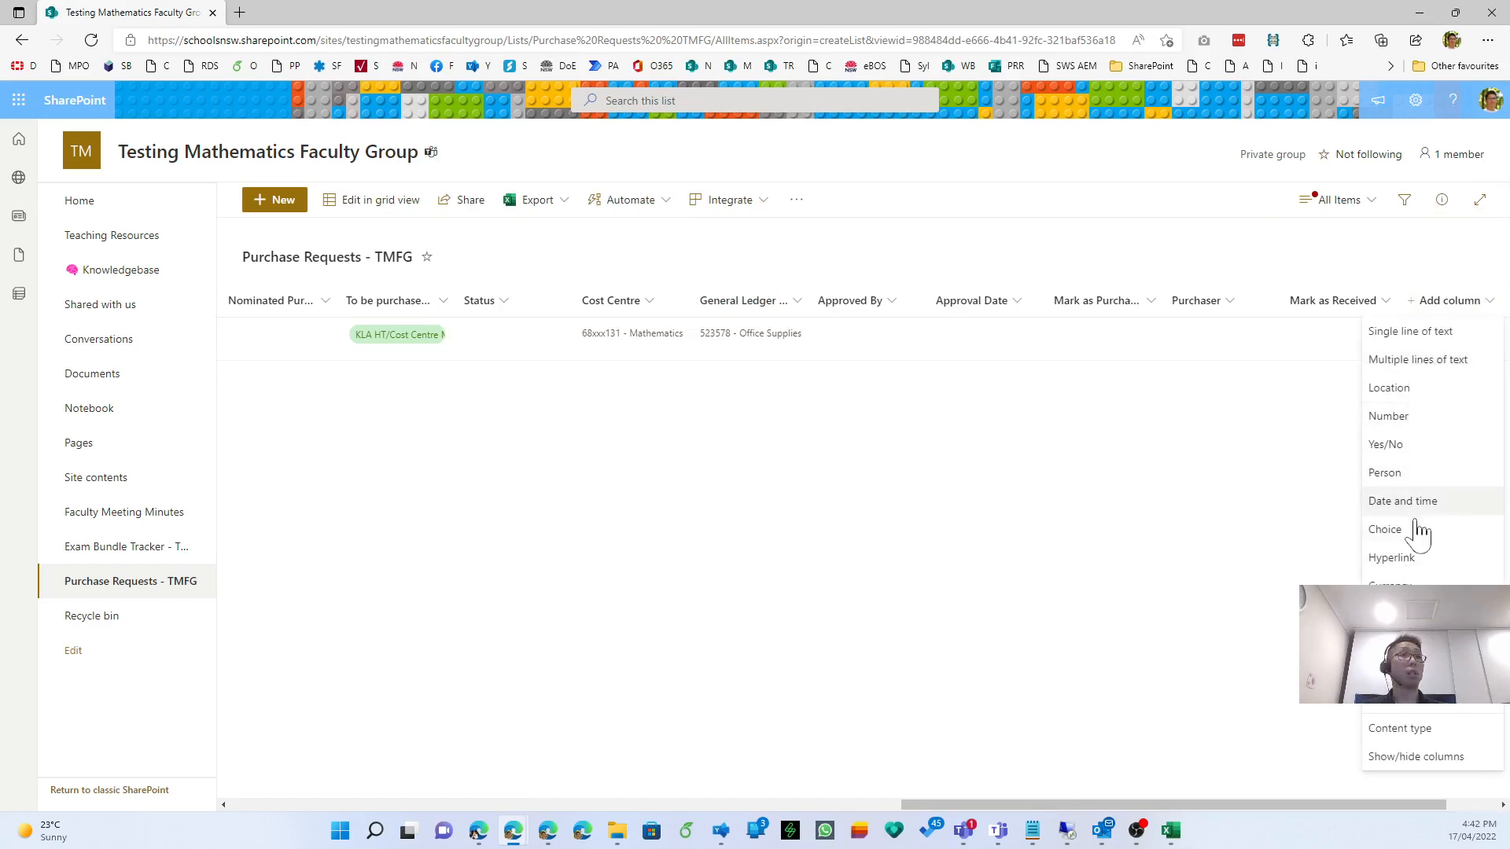
click(1407, 476)
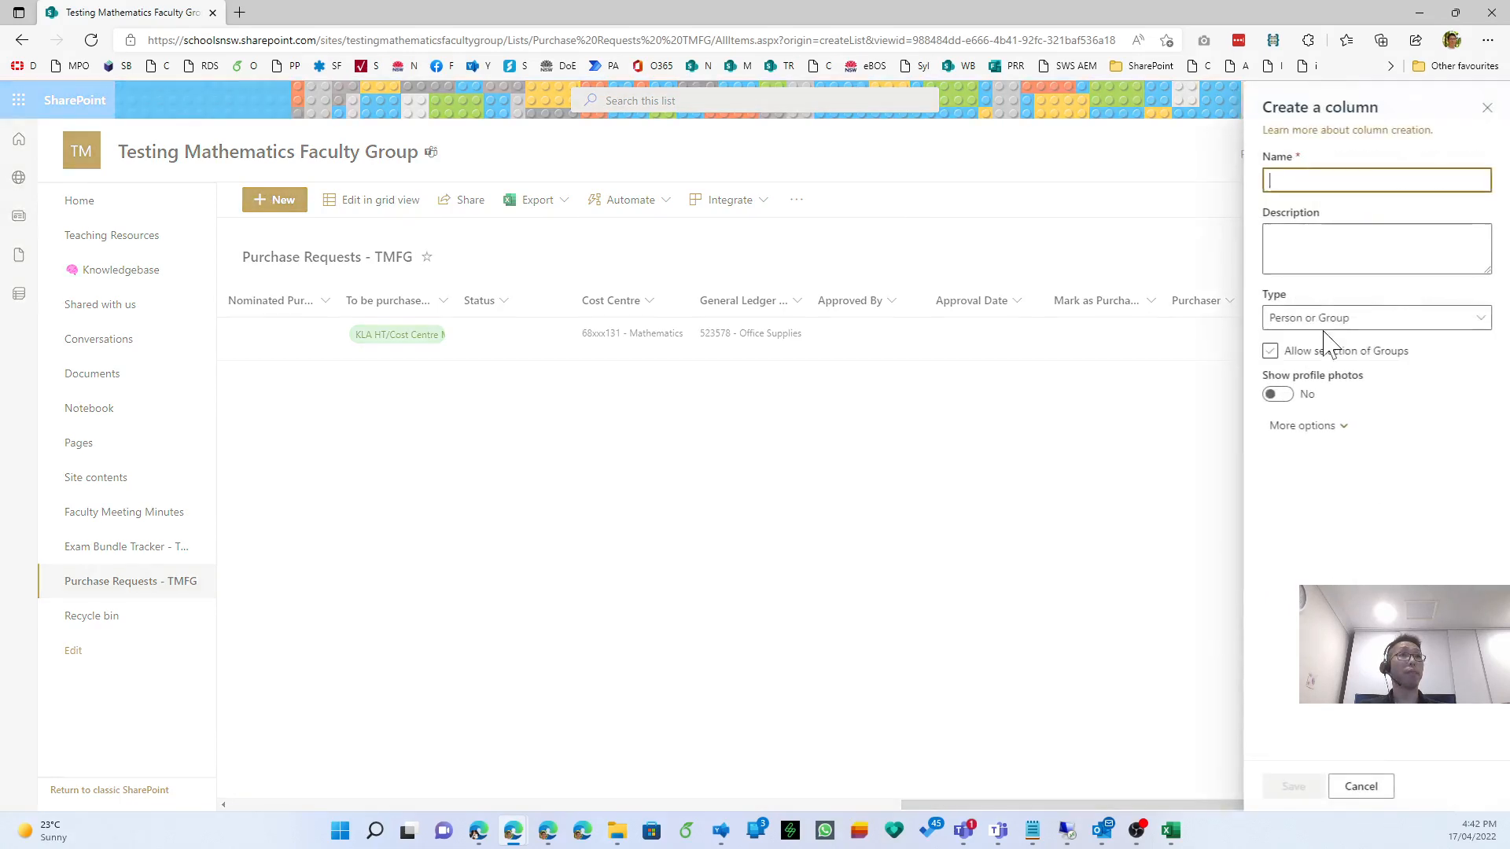
text(Receiver)
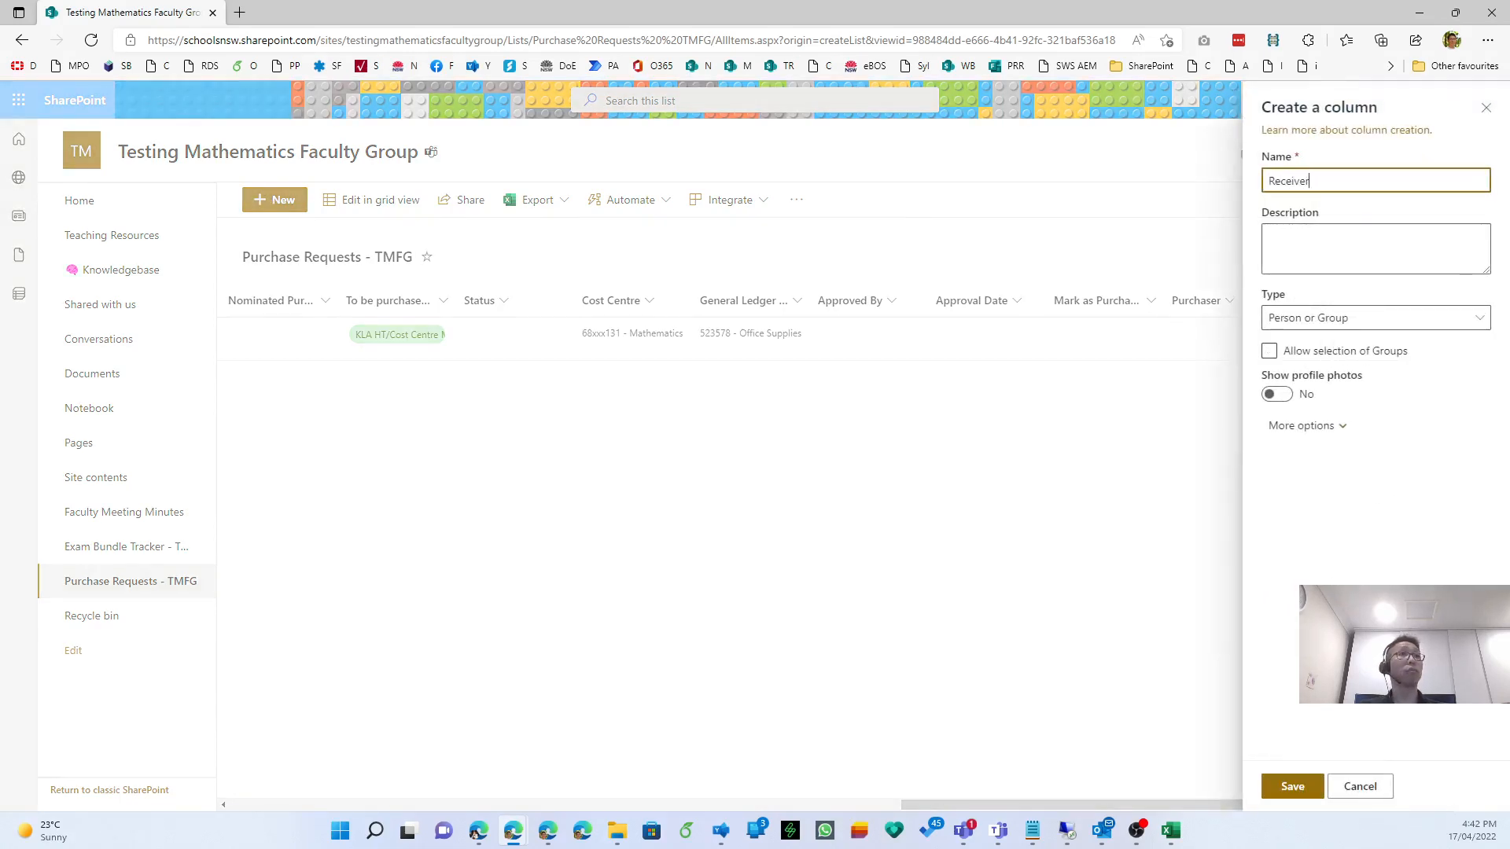
click(1276, 394)
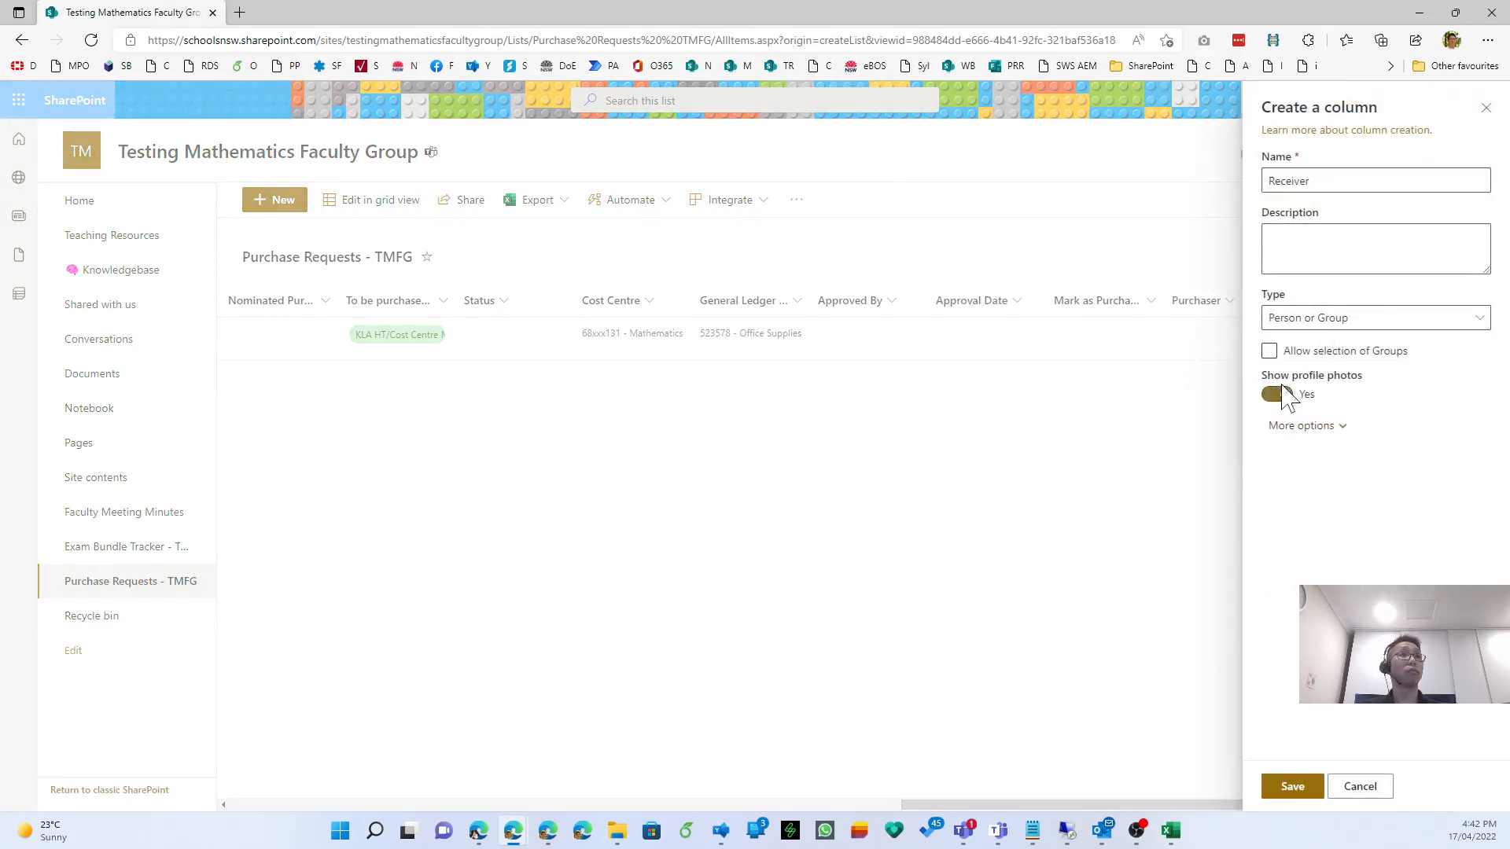
click(1288, 425)
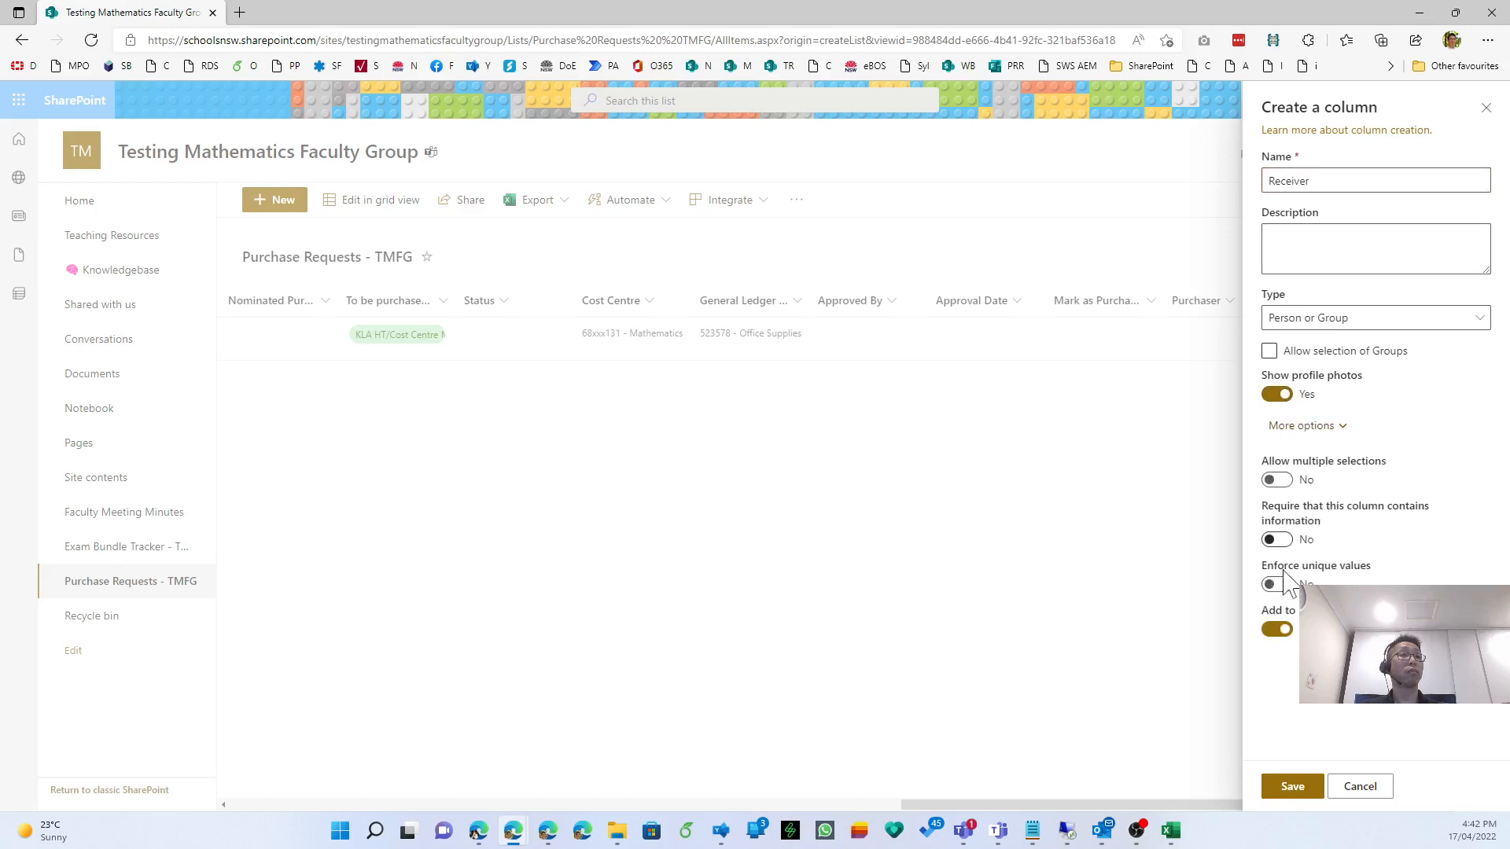
click(1292, 787)
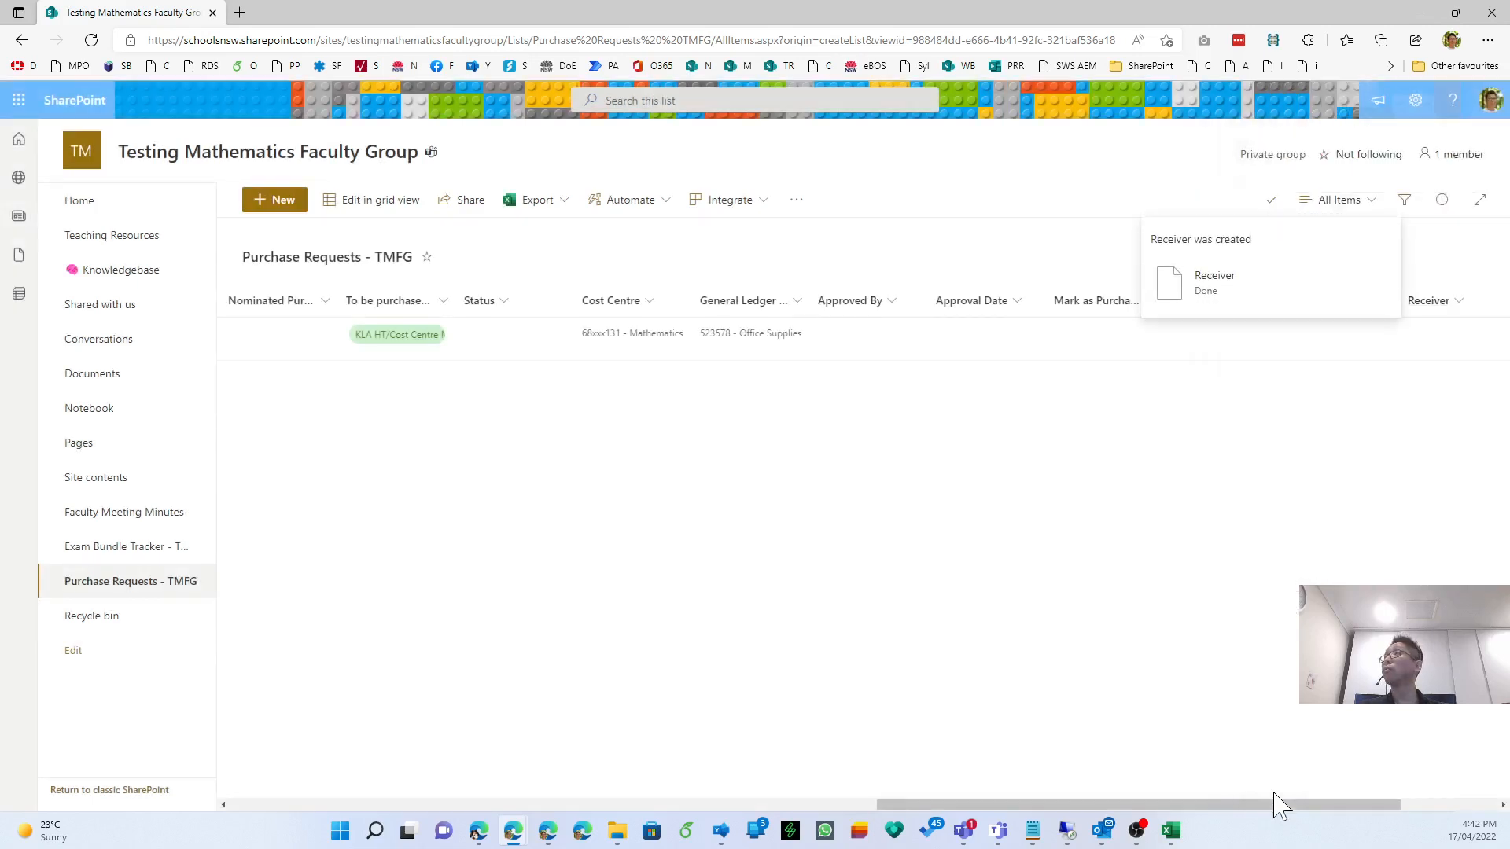
Add a single line of text column named Request ID to the purchase requests list, and save it.
drag(1179, 804, 1340, 806)
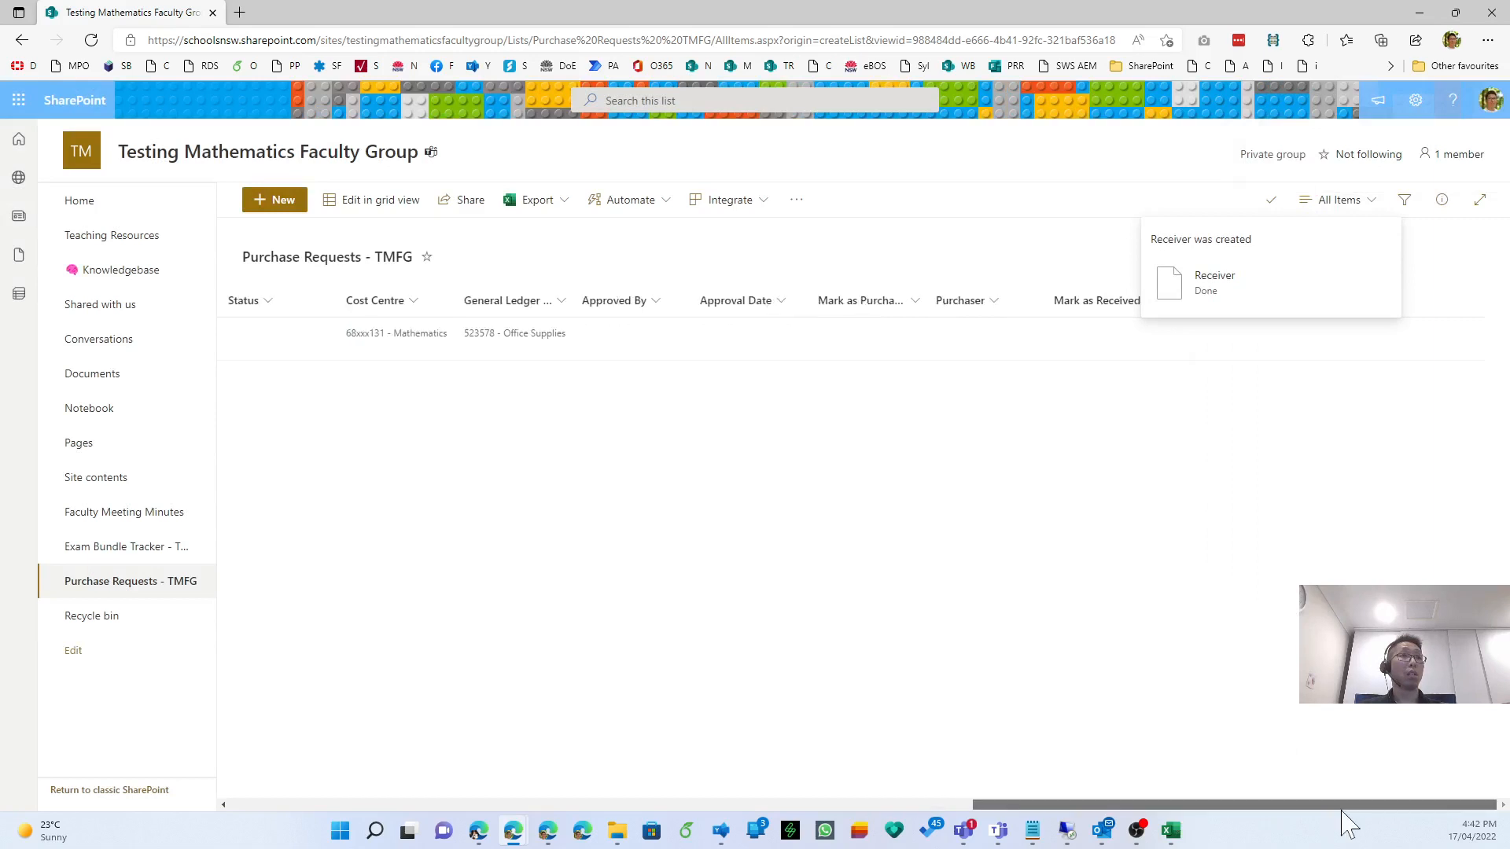
click(1408, 305)
click(1404, 329)
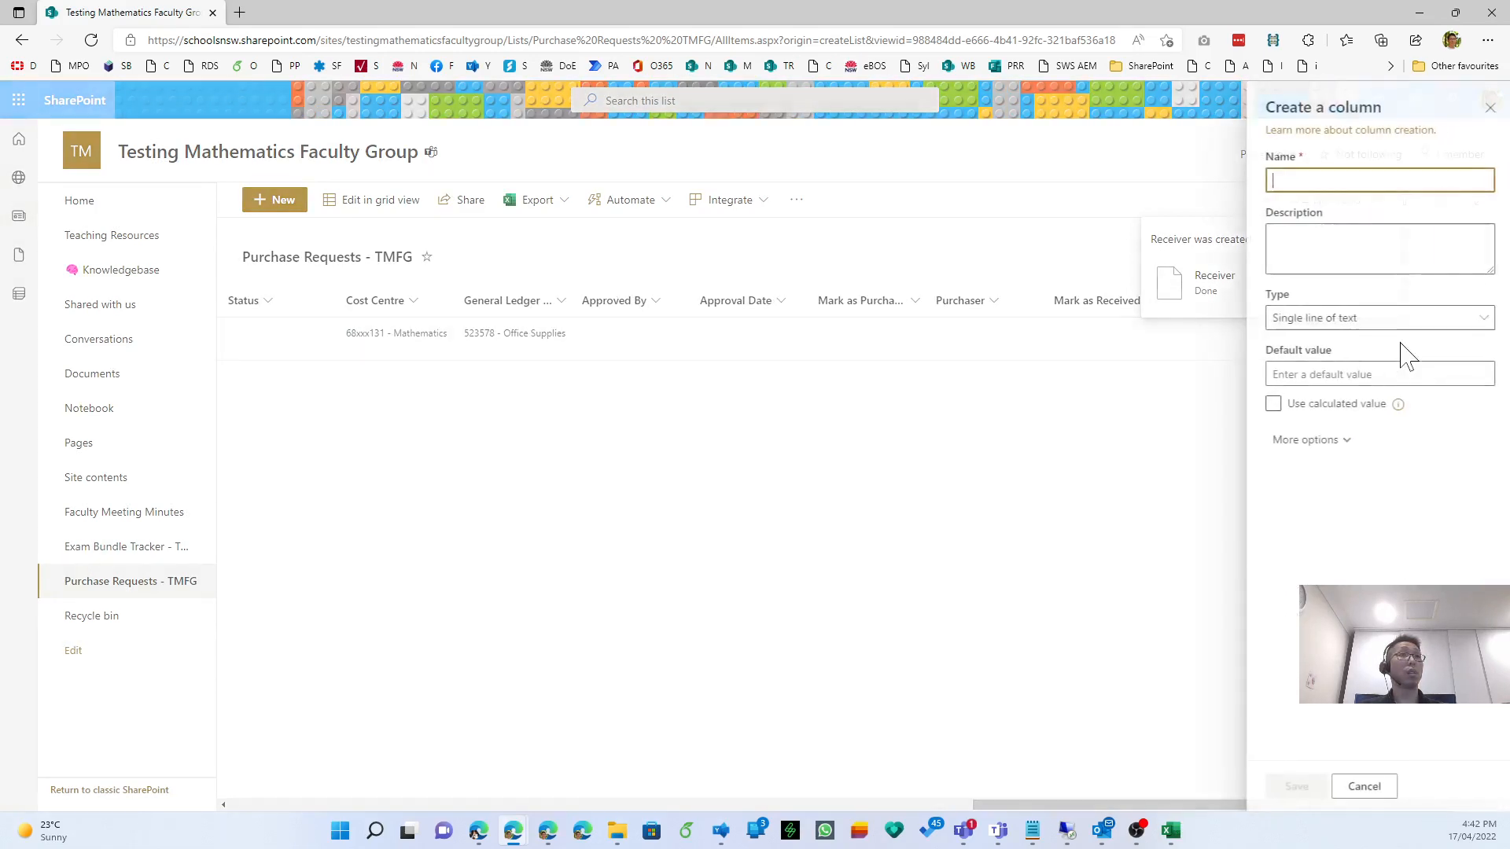
text(Request ID)
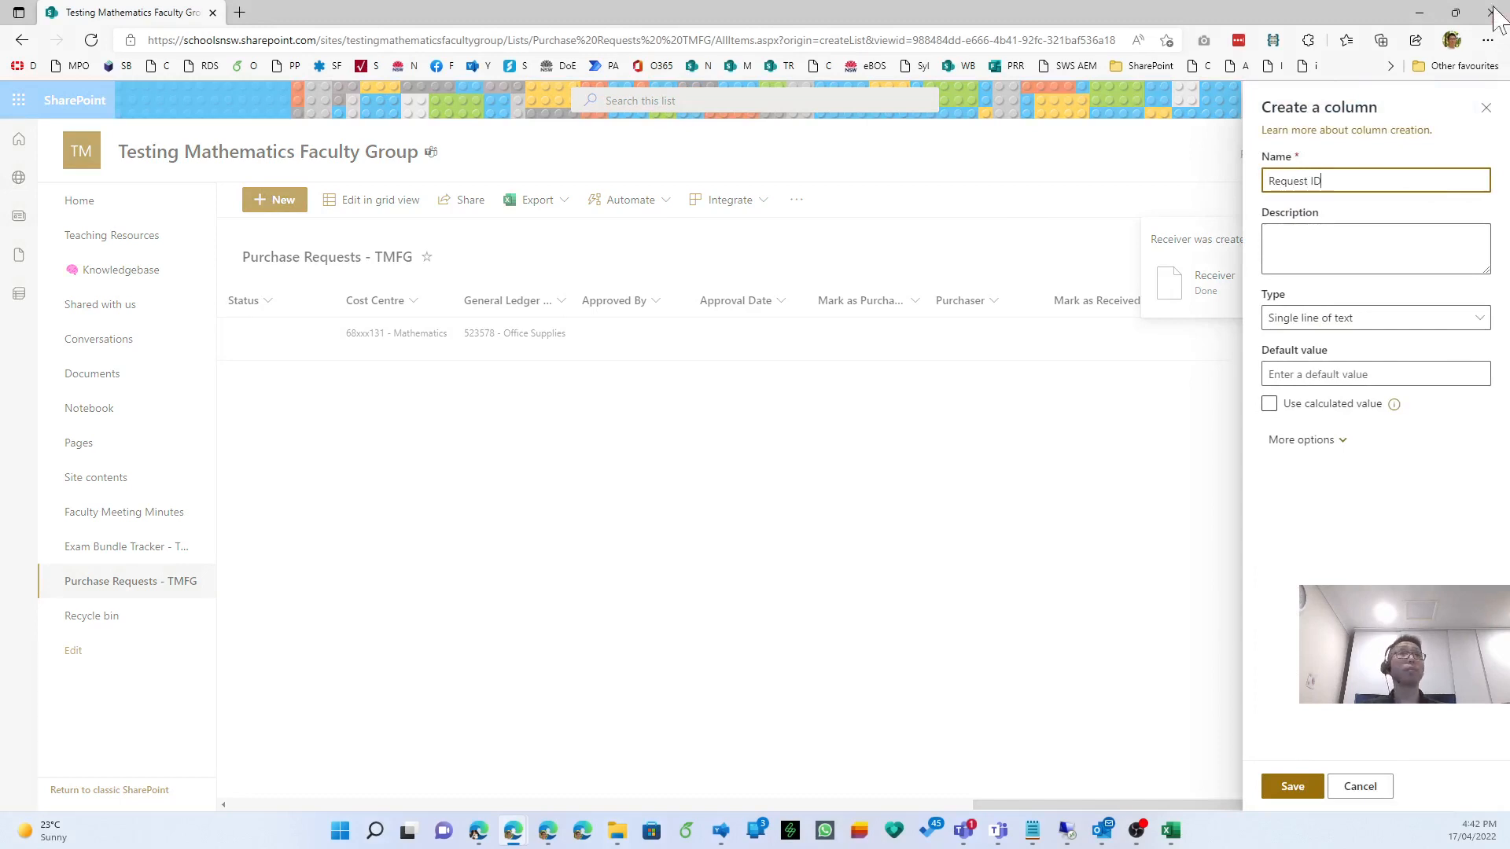
click(1302, 440)
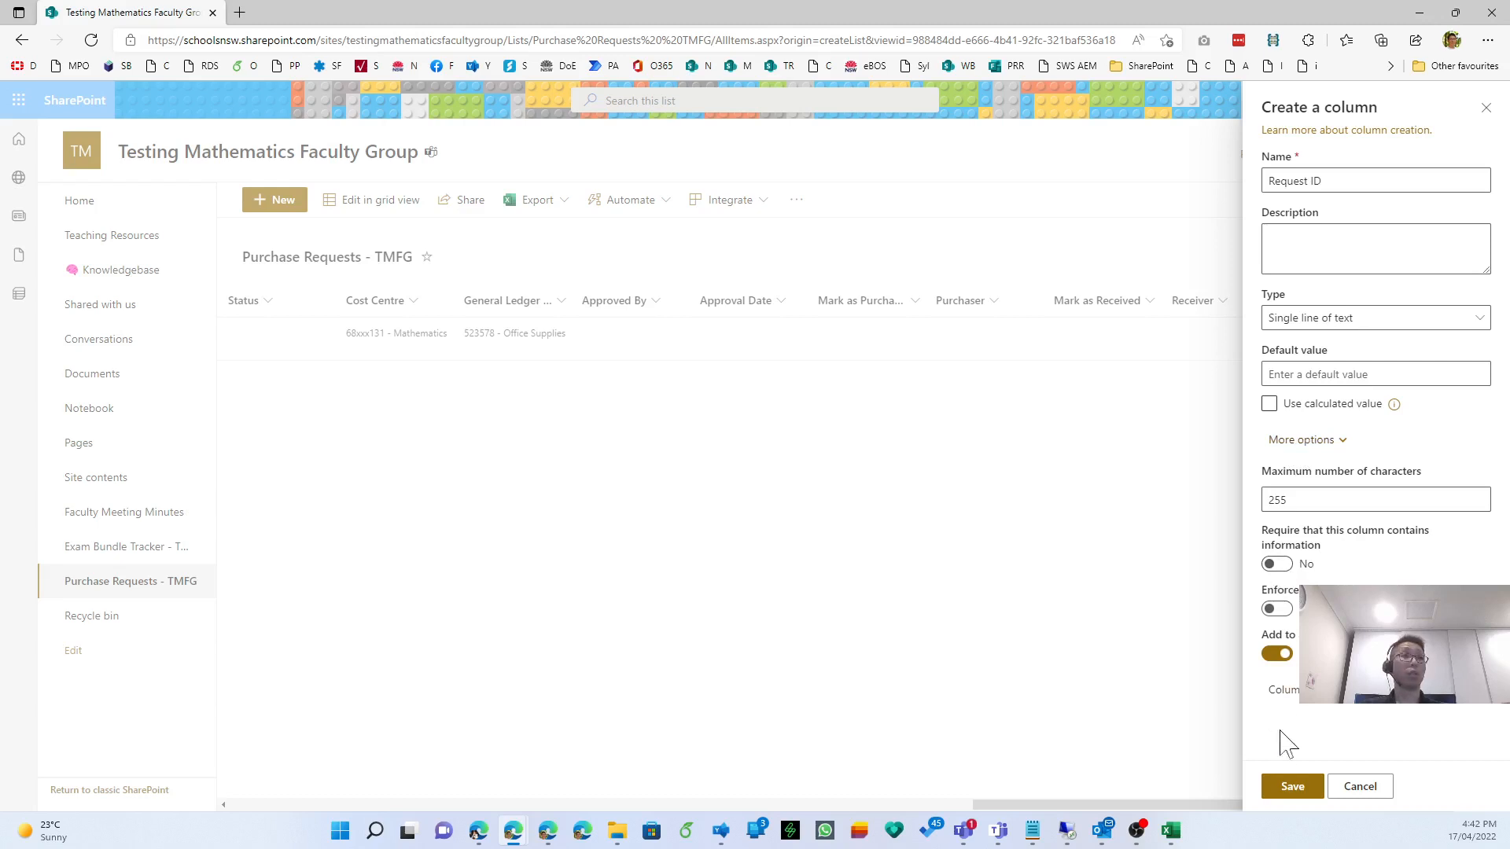
click(1290, 788)
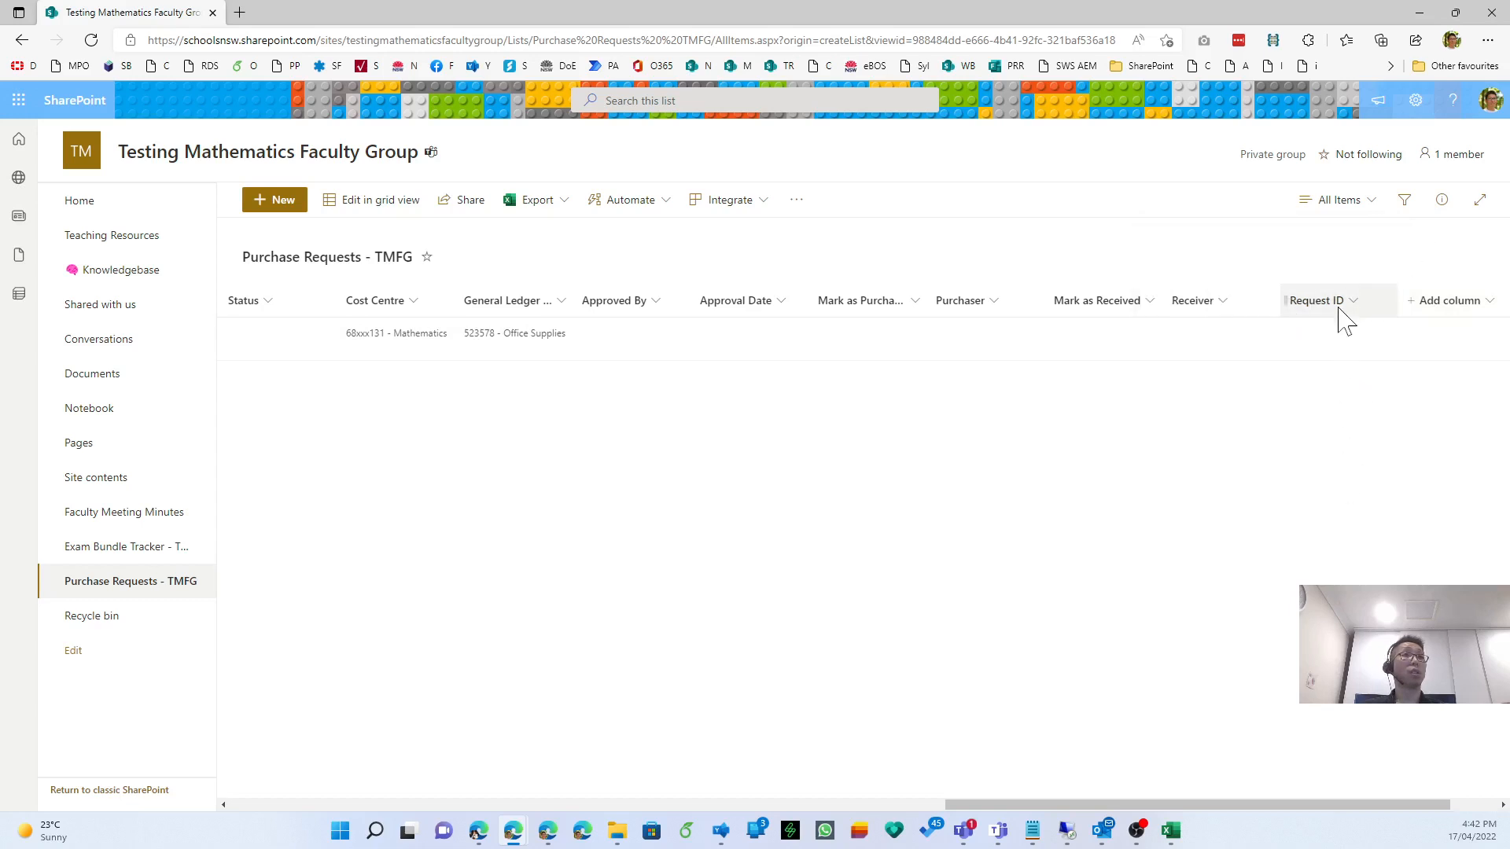
Edit the Request ID column to enforce unique values, leaving it optional, and save the change.
click(1337, 305)
mouse_move(1326, 462)
click(1231, 445)
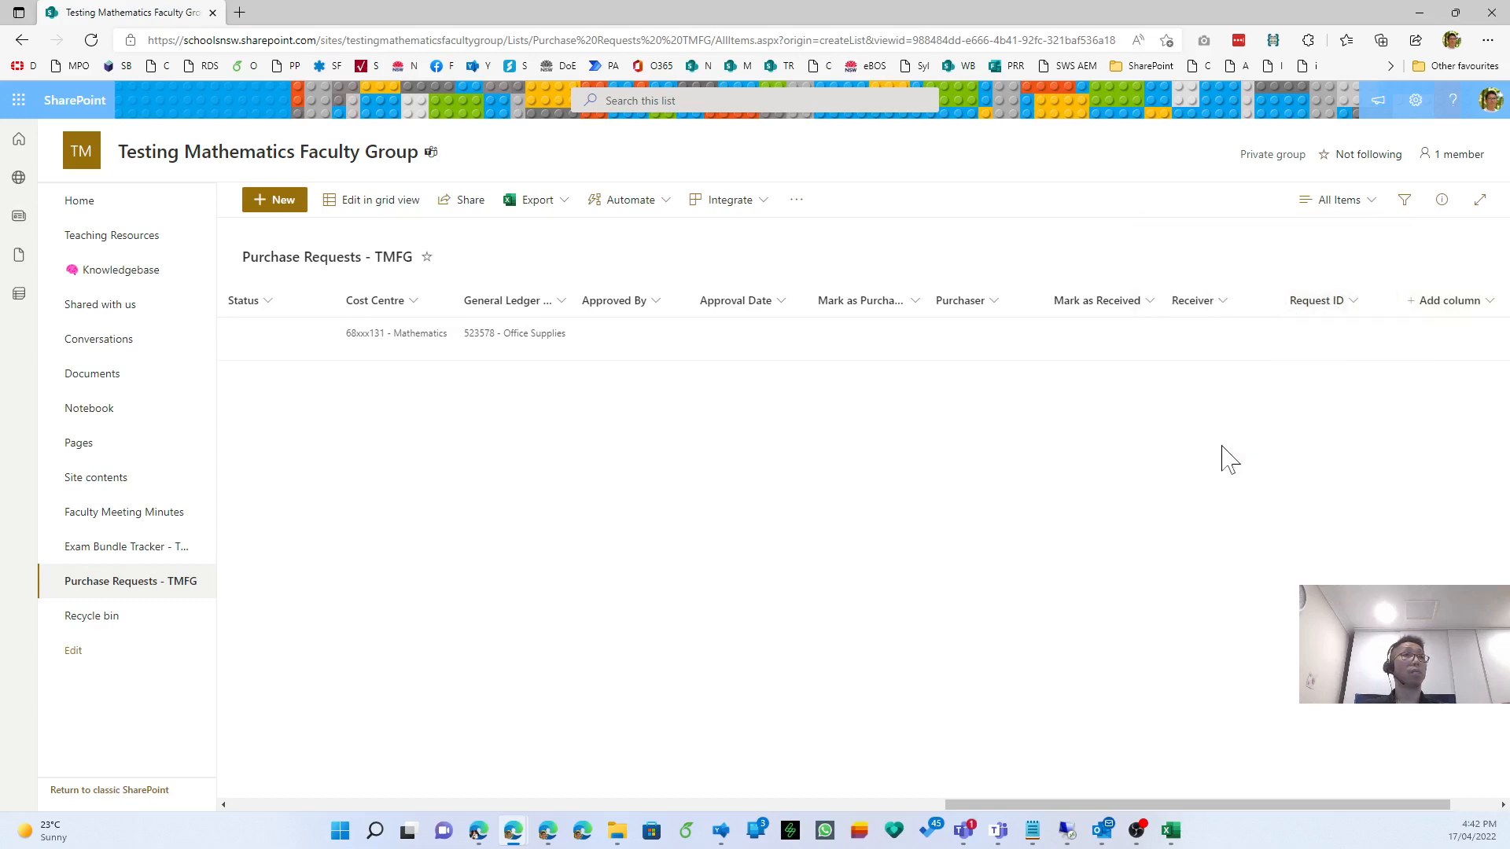
click(1302, 442)
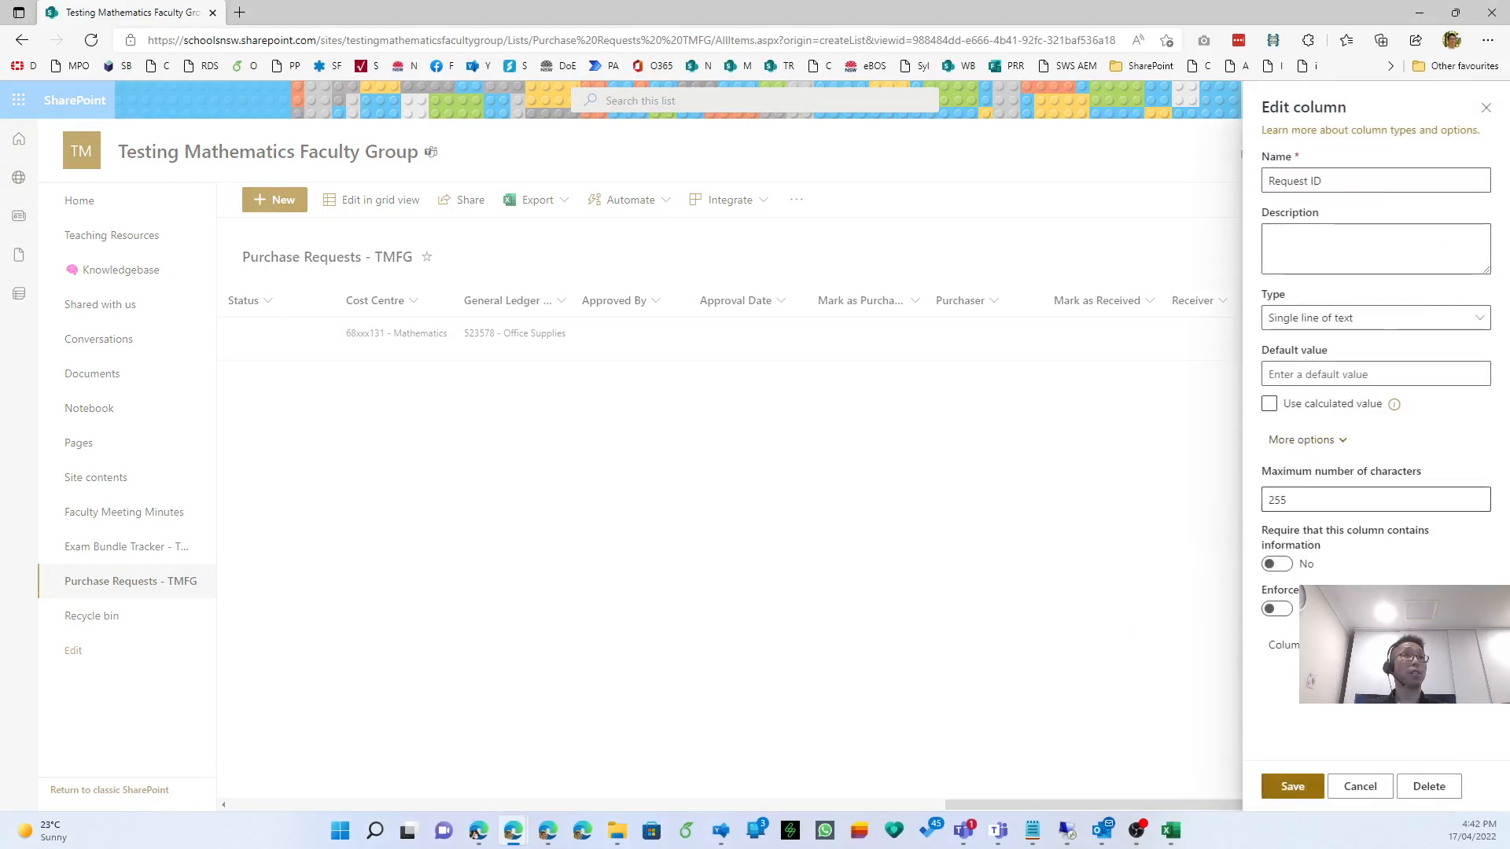
click(1275, 563)
click(1275, 564)
click(1291, 787)
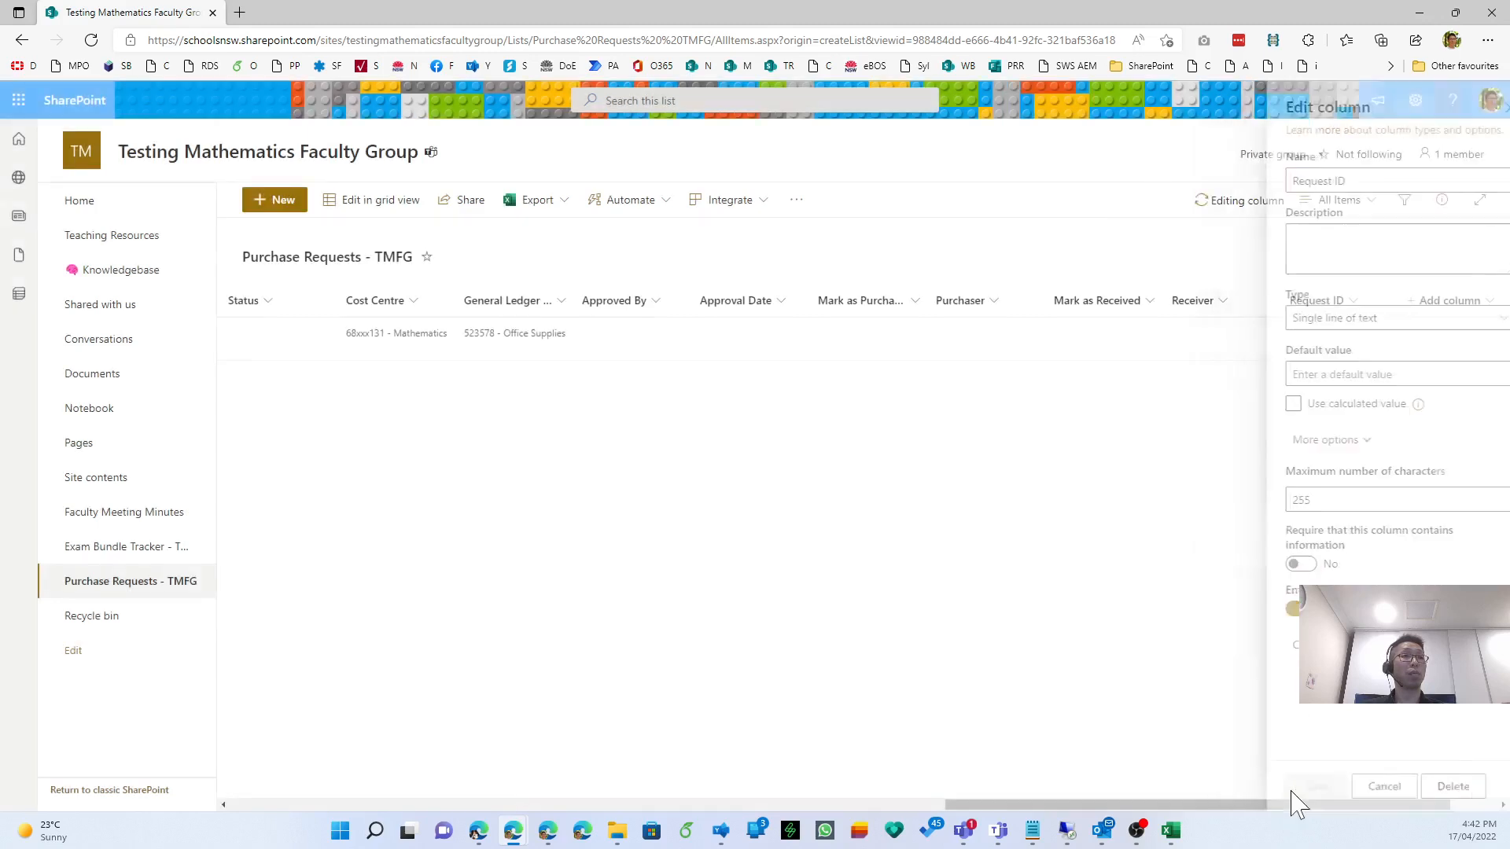
Add a required Yes/No column named Visible with the default value Yes, and save it.
click(1418, 310)
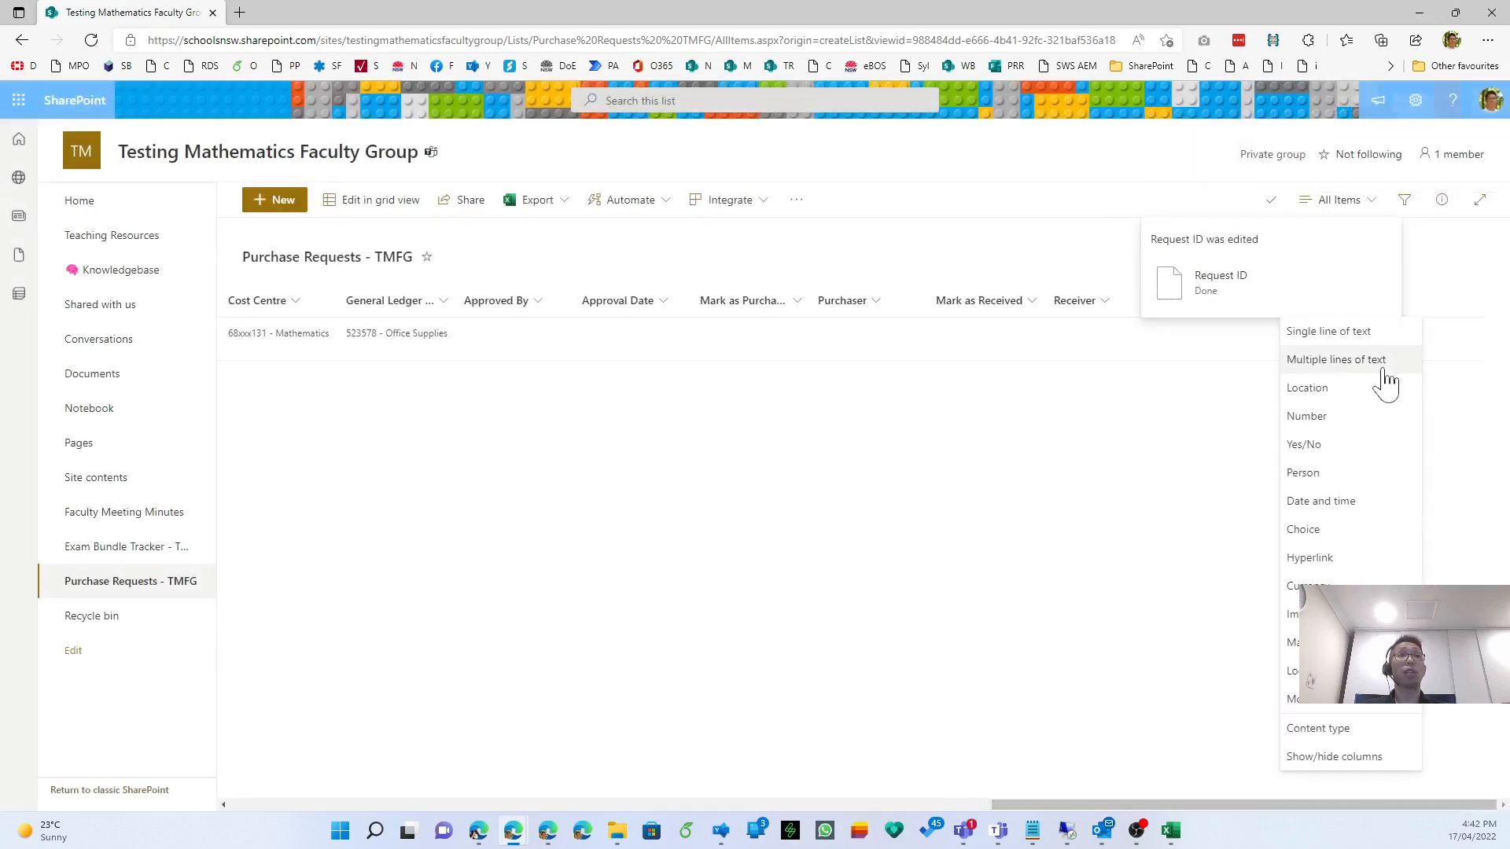
click(1369, 446)
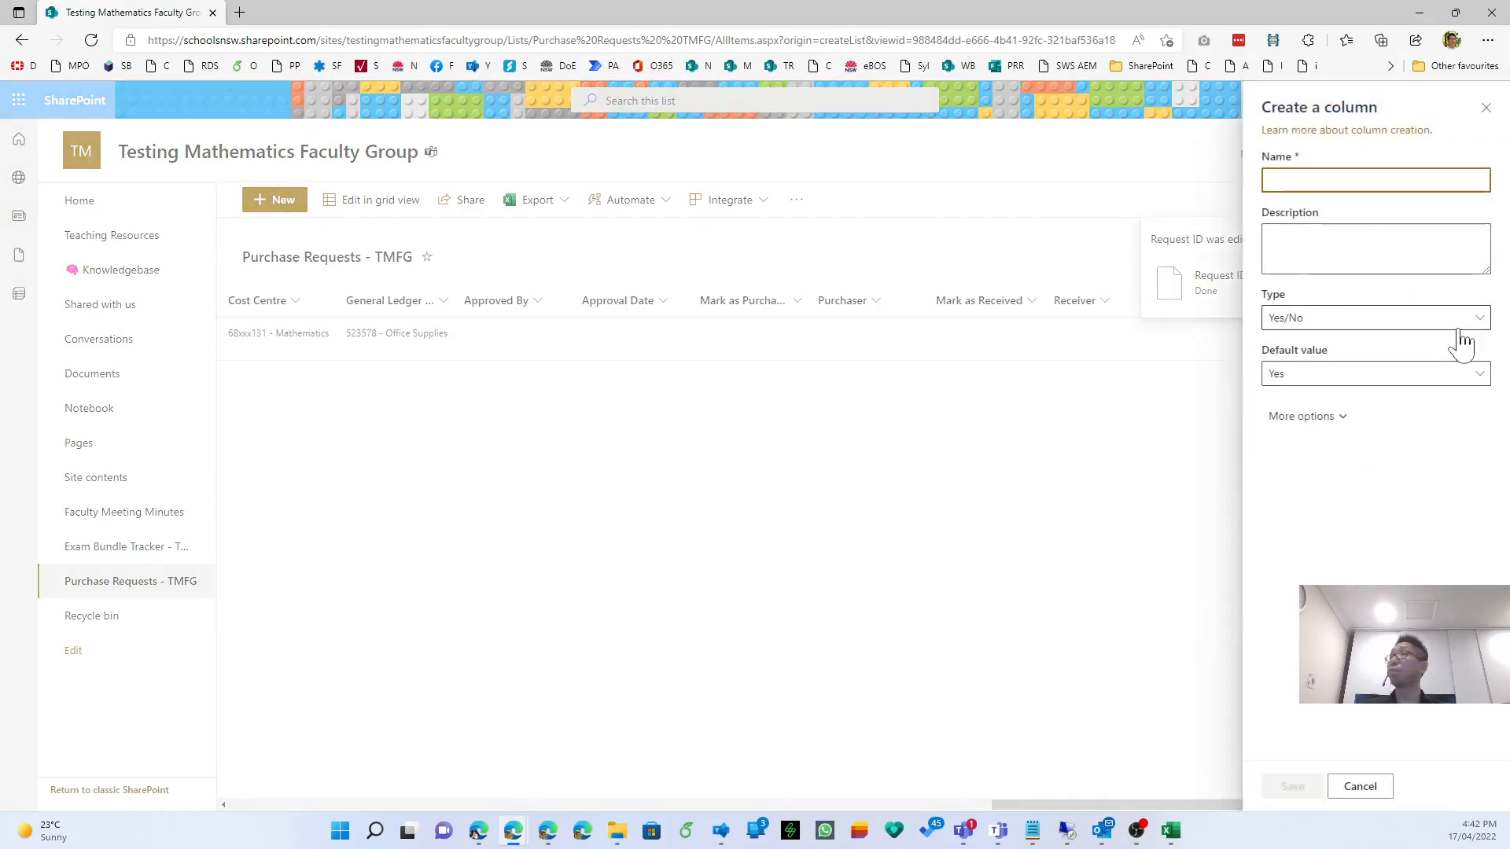
text(Visible)
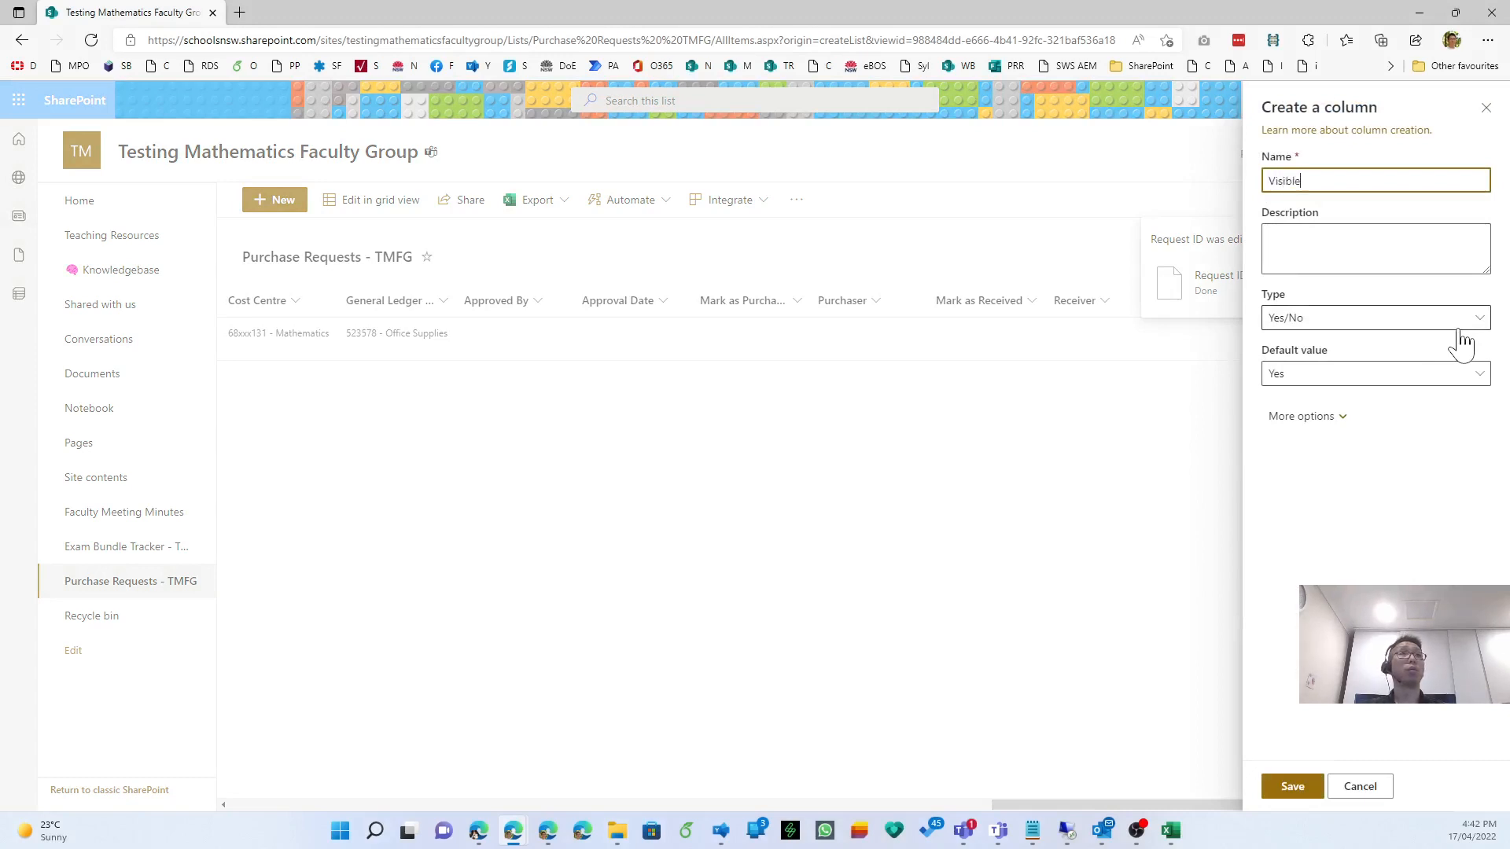
click(1429, 376)
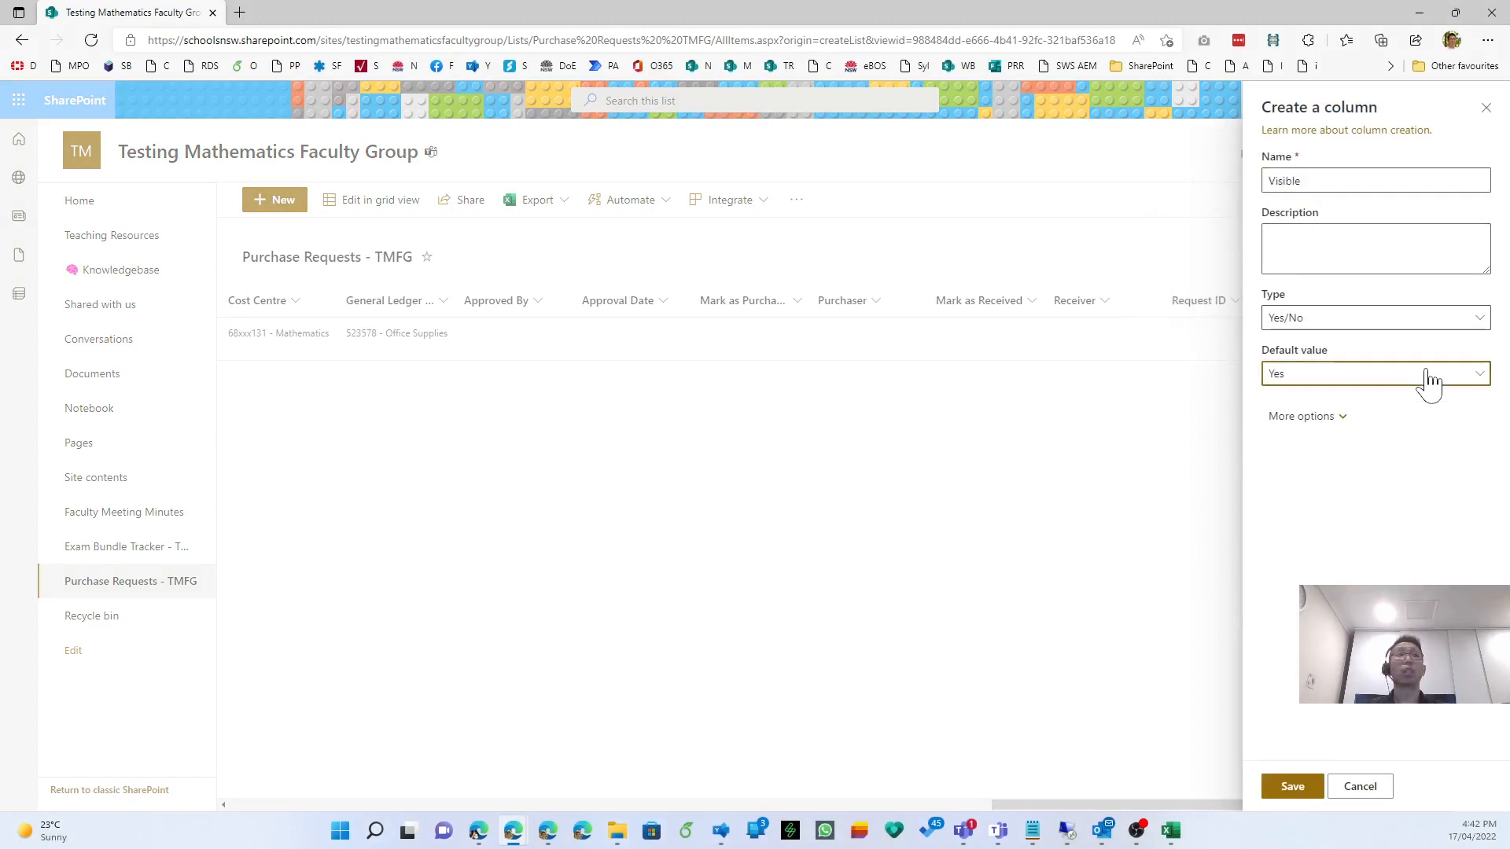
click(1289, 481)
click(1304, 416)
click(1276, 485)
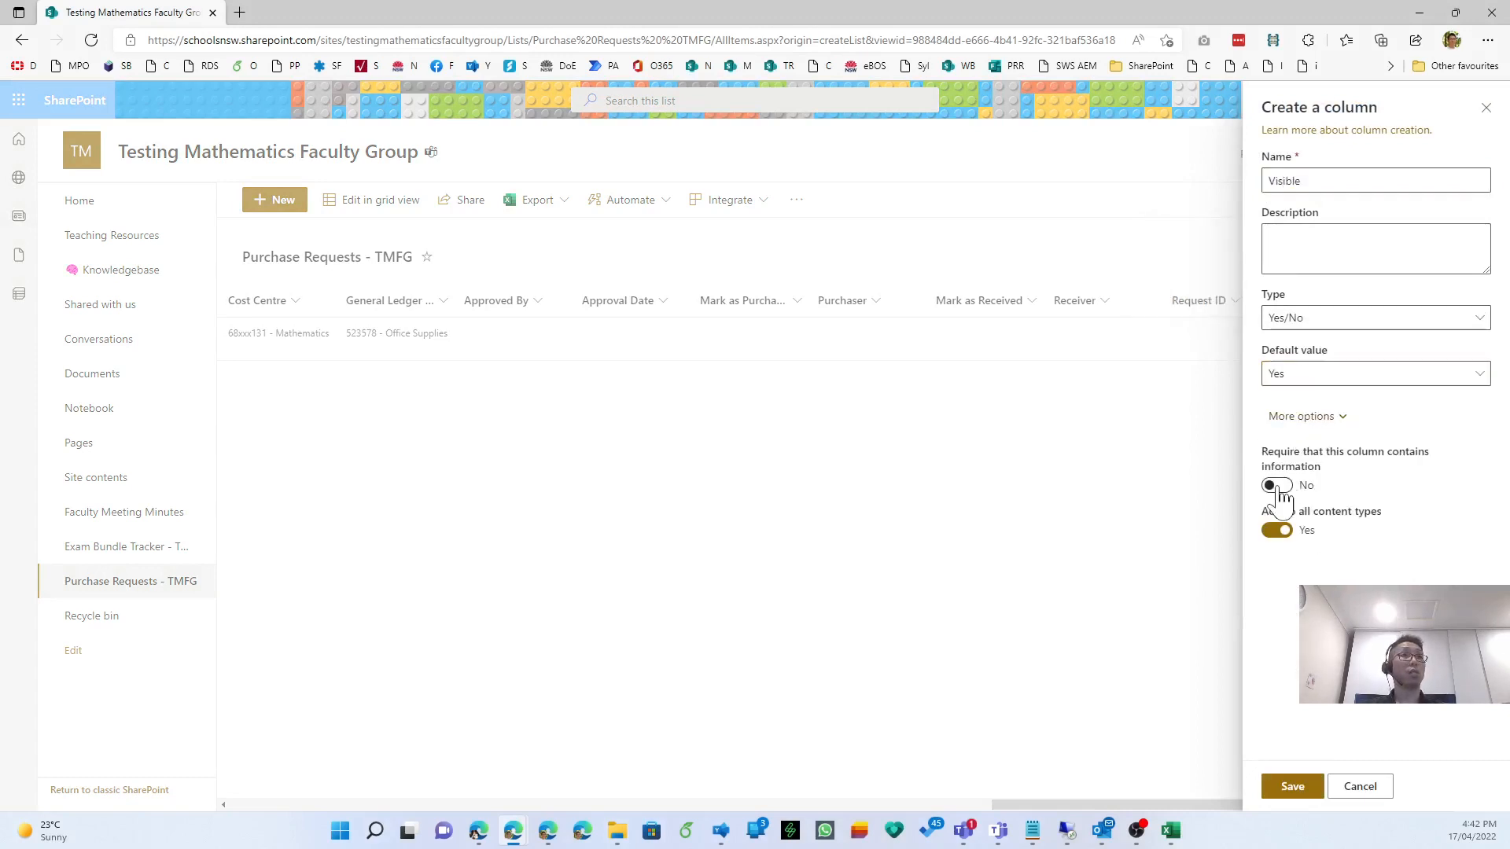
click(1296, 793)
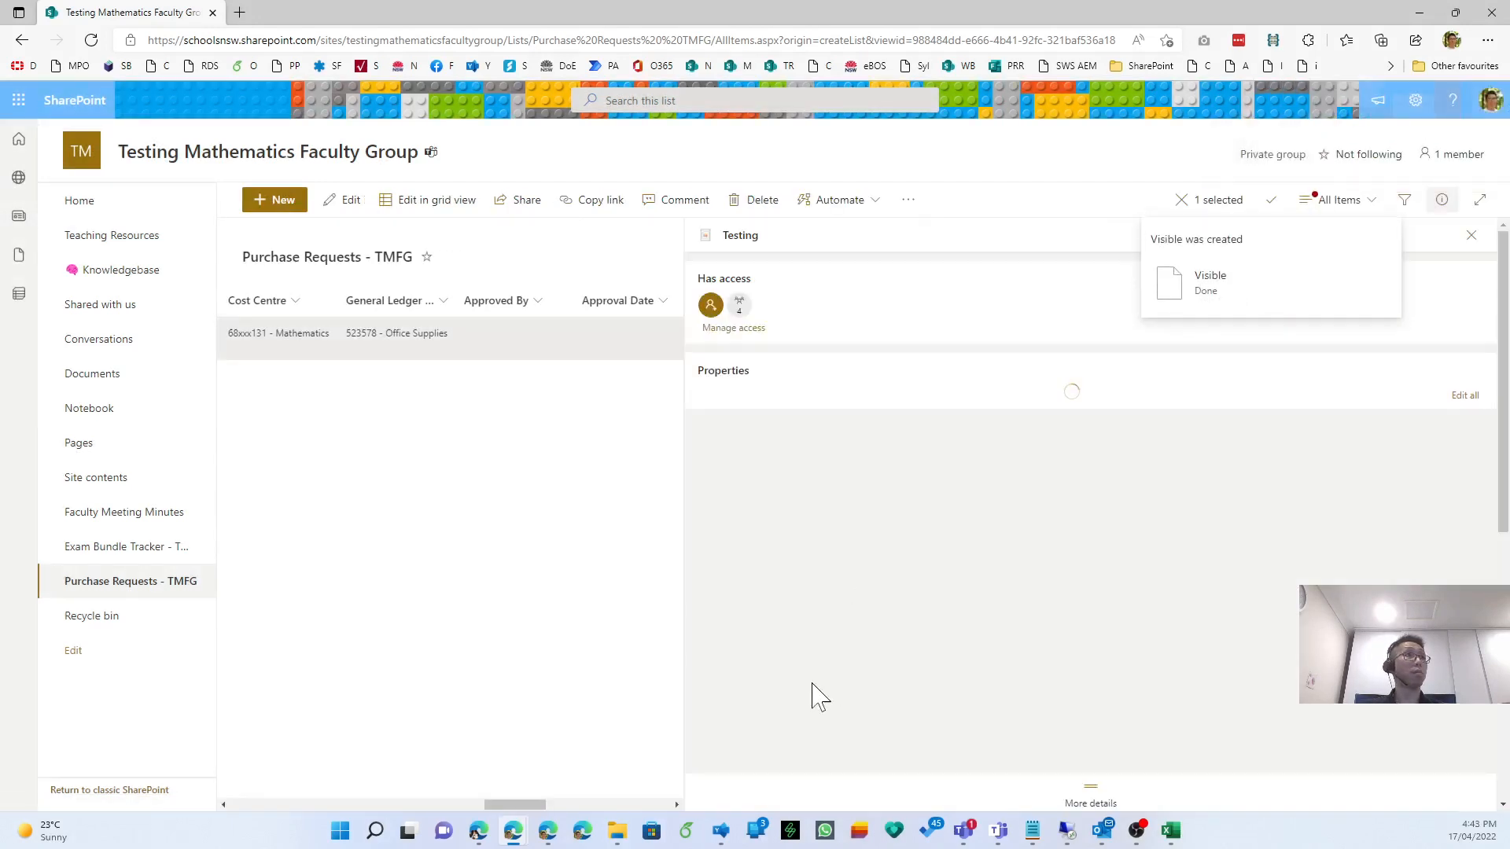
Set Visible to Yes in the existing Testing request's details, and close the details.
scroll(752, 679, down, 6)
scroll(747, 673, down, 9)
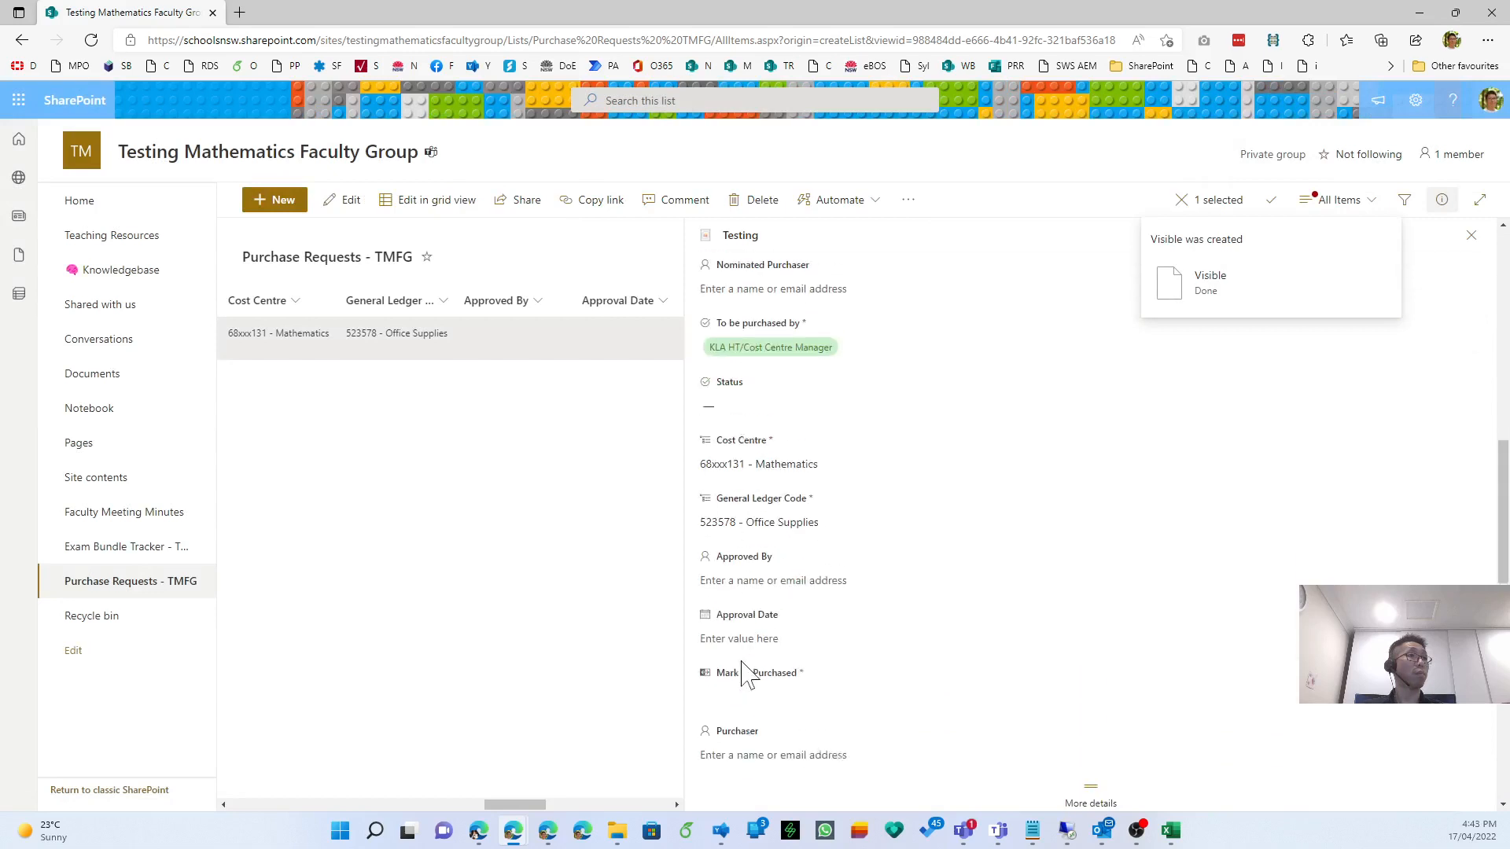
click(734, 687)
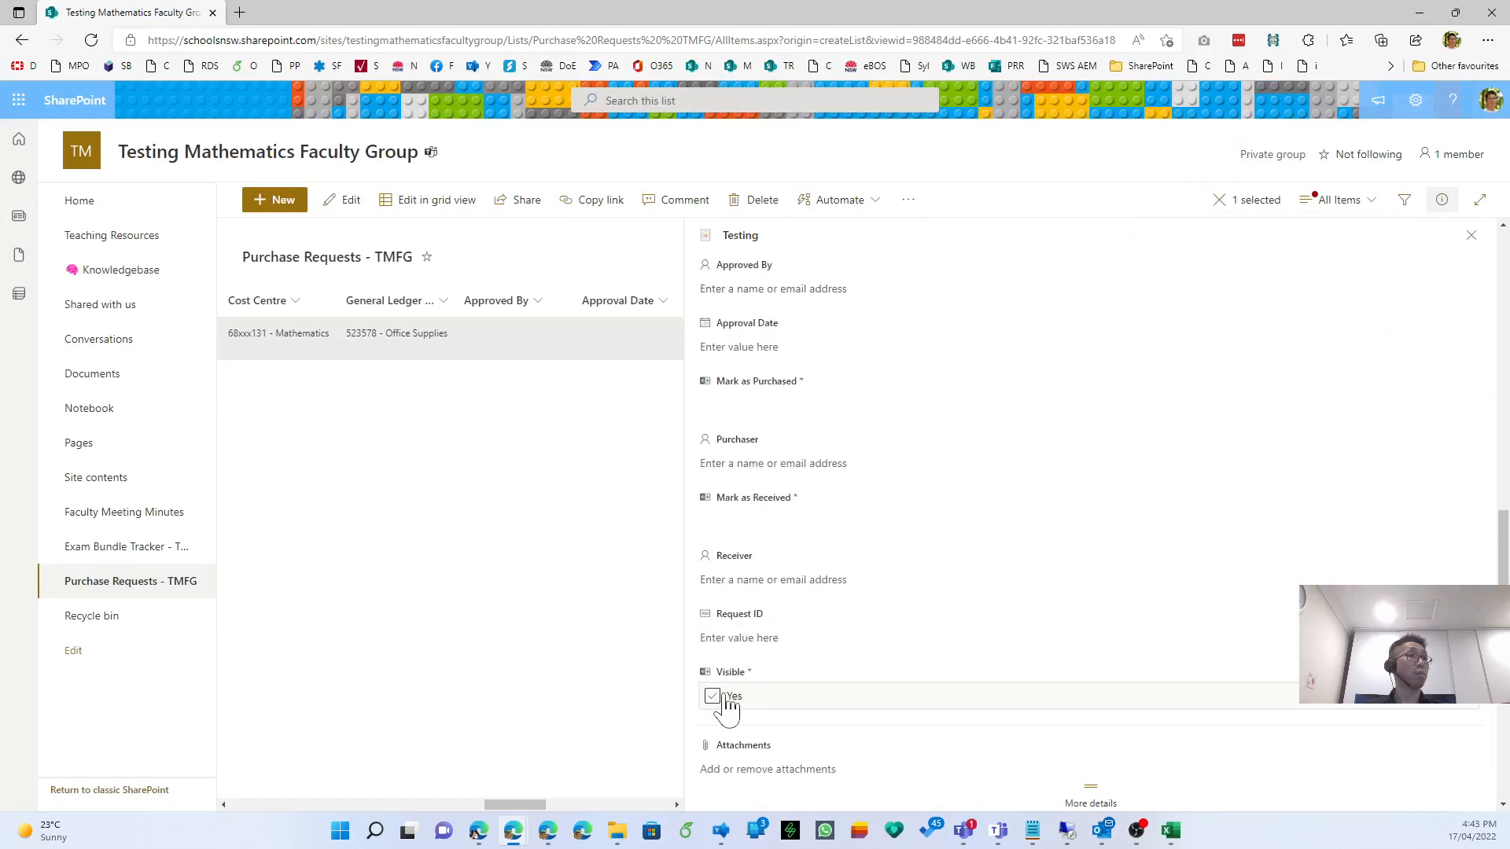
click(712, 696)
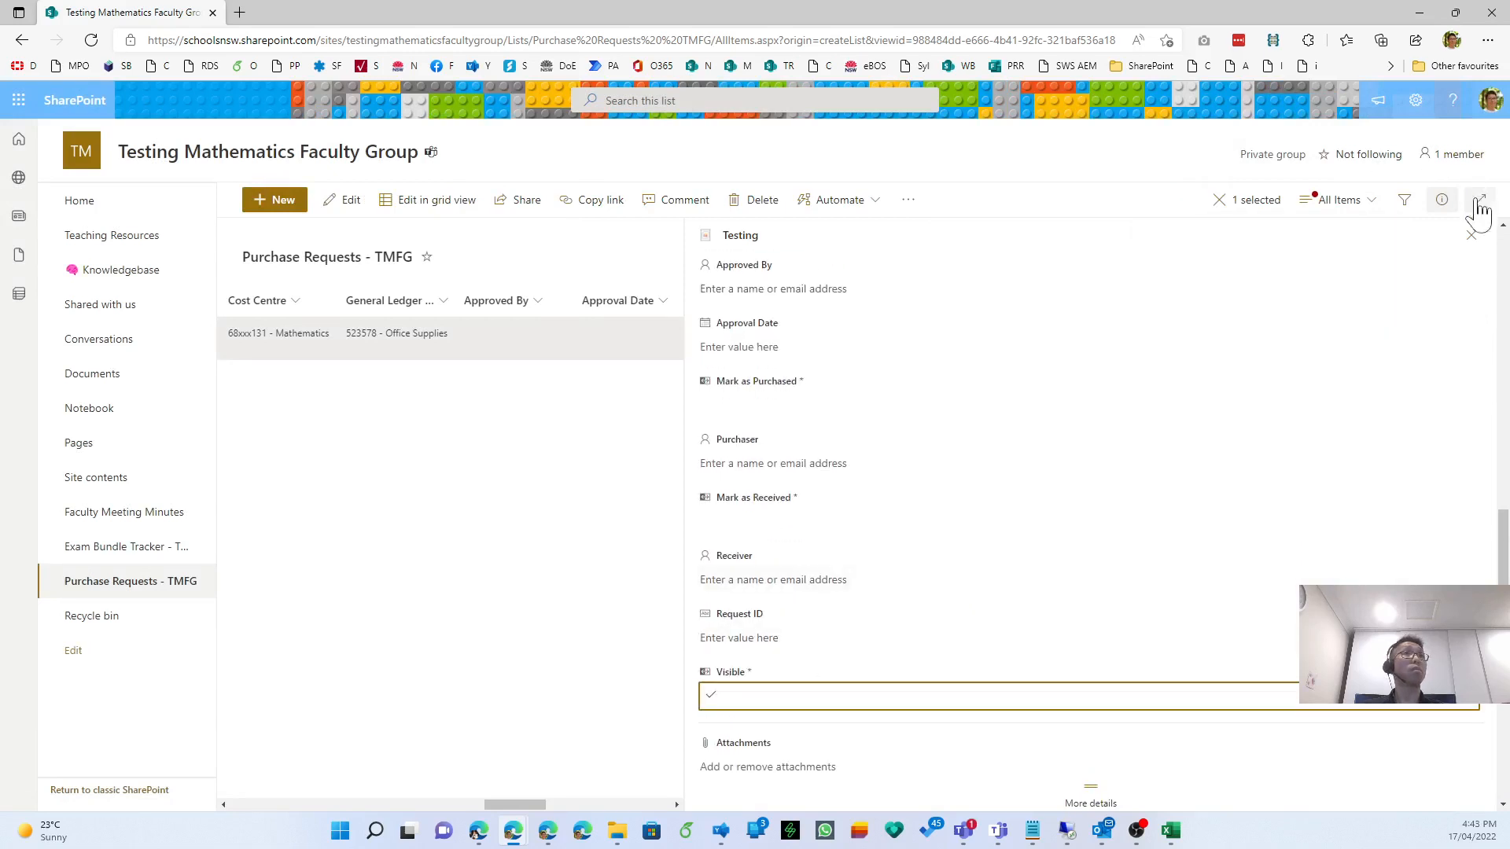
click(1471, 236)
click(1319, 443)
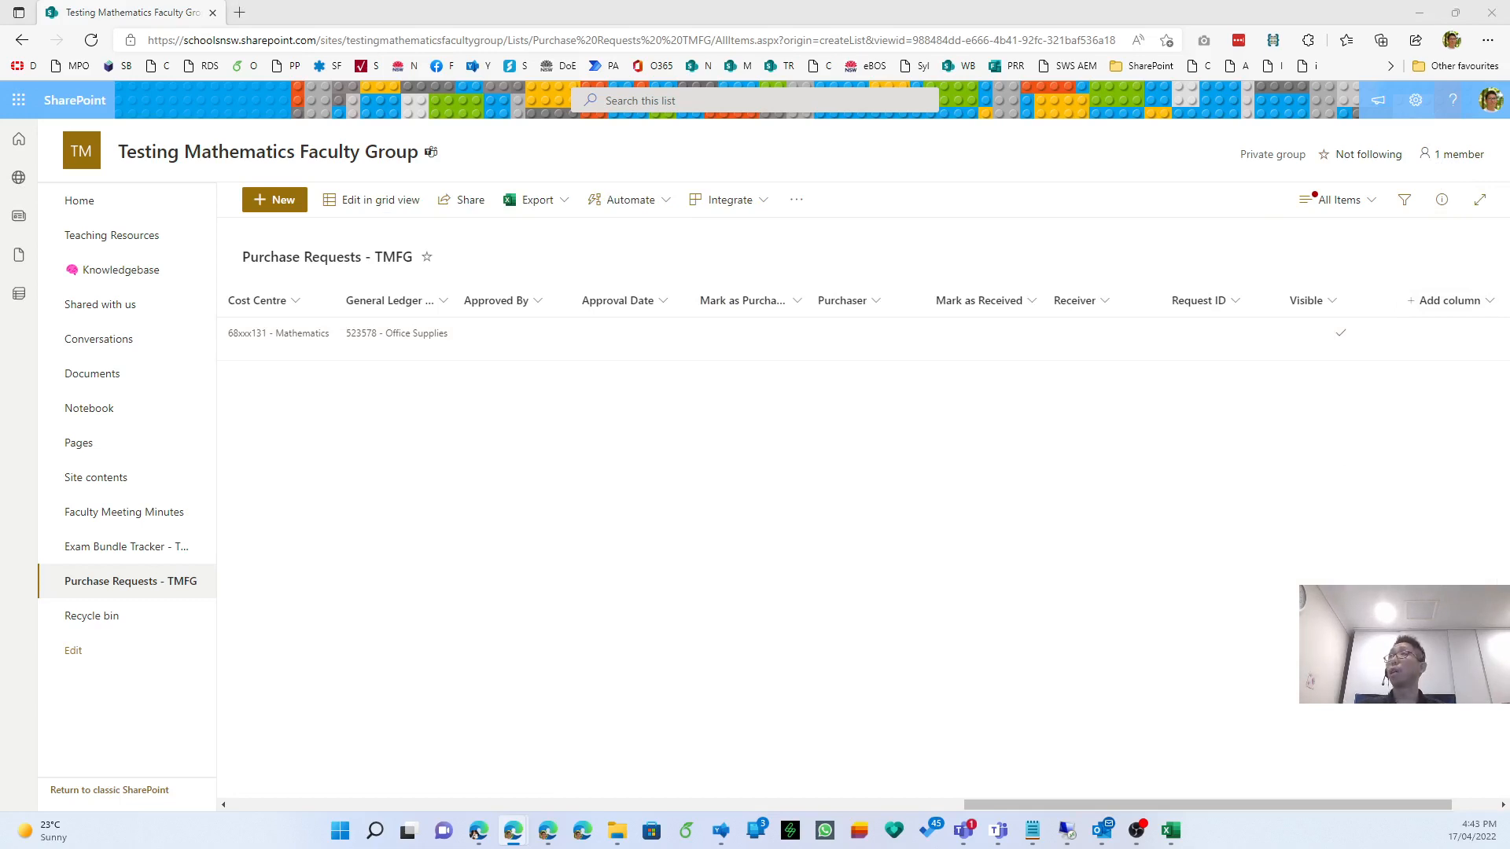
Open the URL column's formatting settings in advanced mode for JSON editing.
click(488, 805)
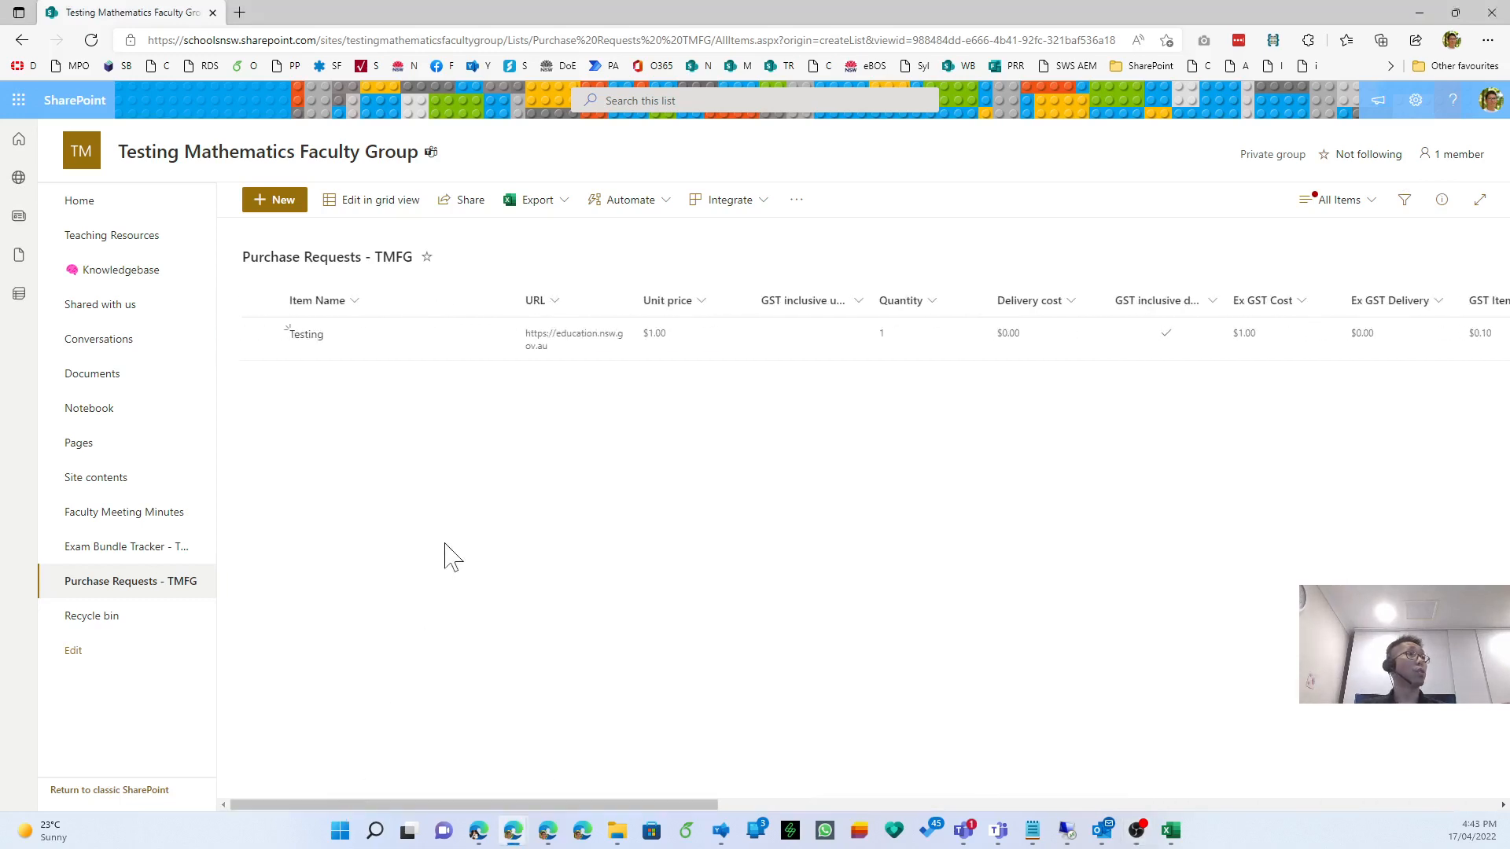
click(555, 307)
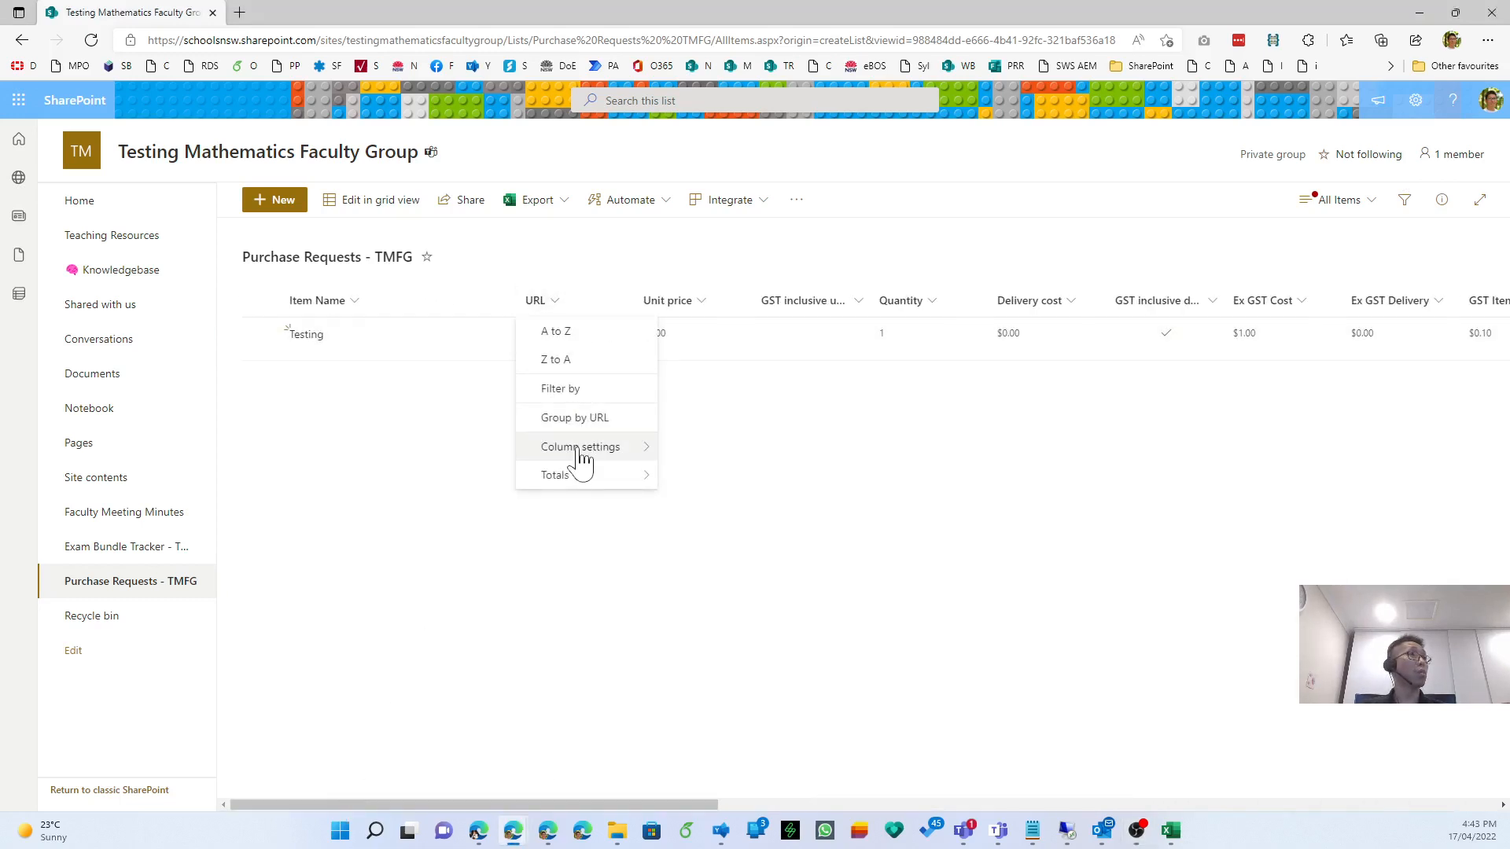
click(428, 566)
click(563, 354)
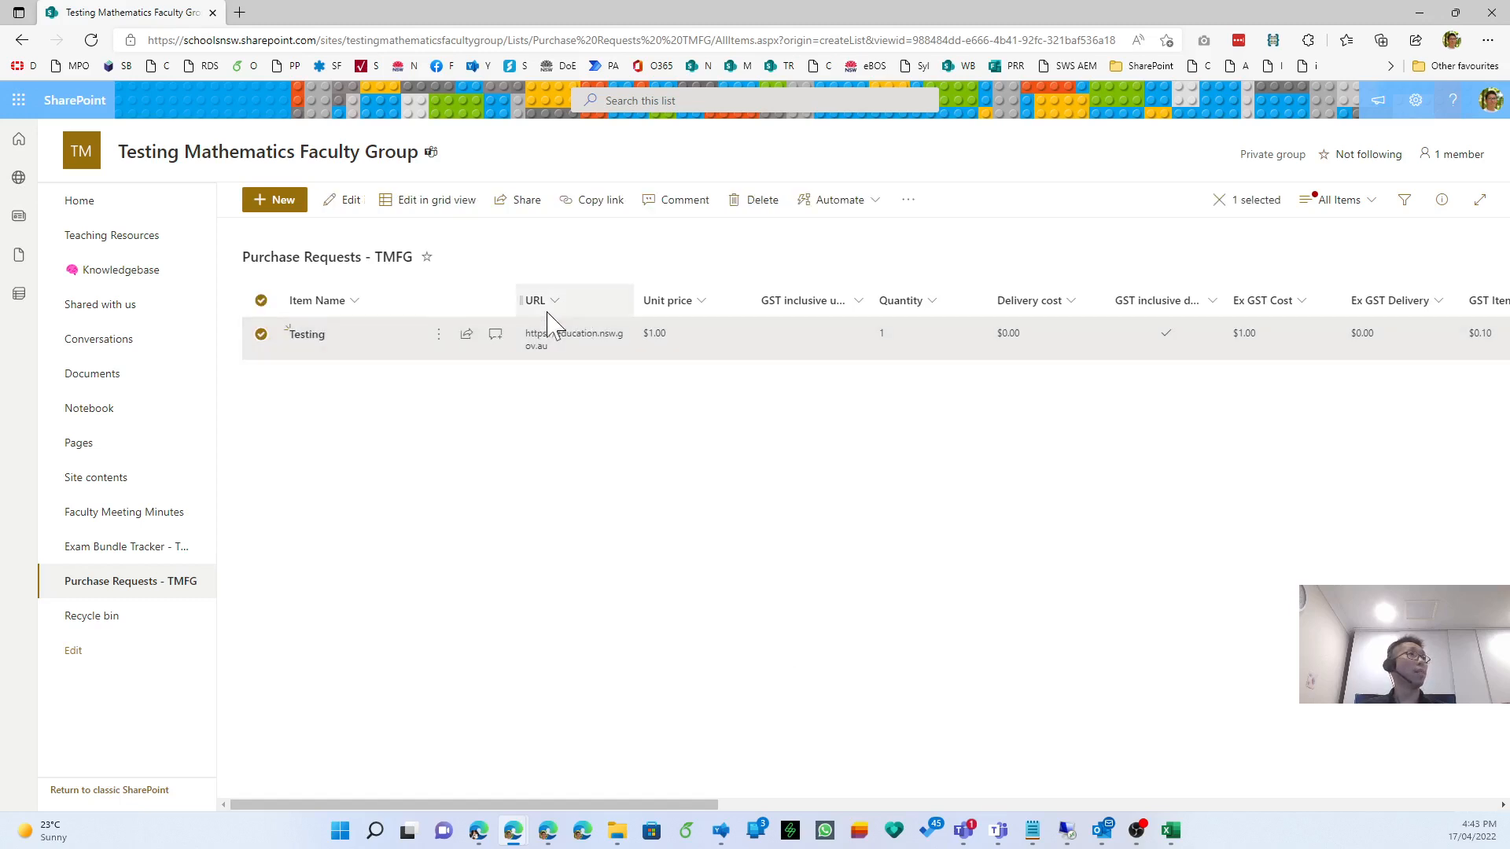
click(548, 313)
mouse_move(563, 446)
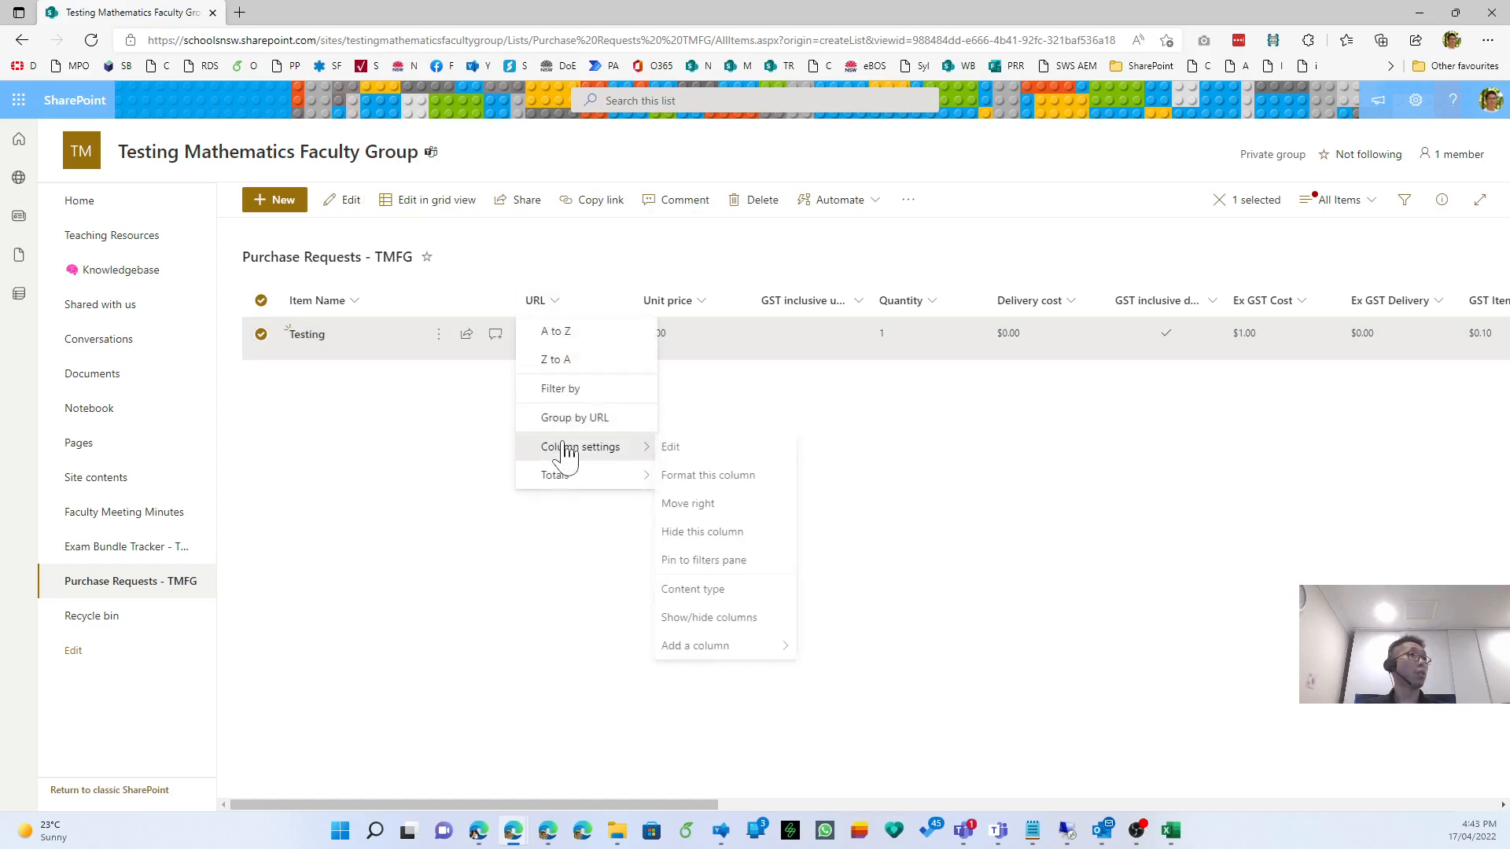
click(737, 476)
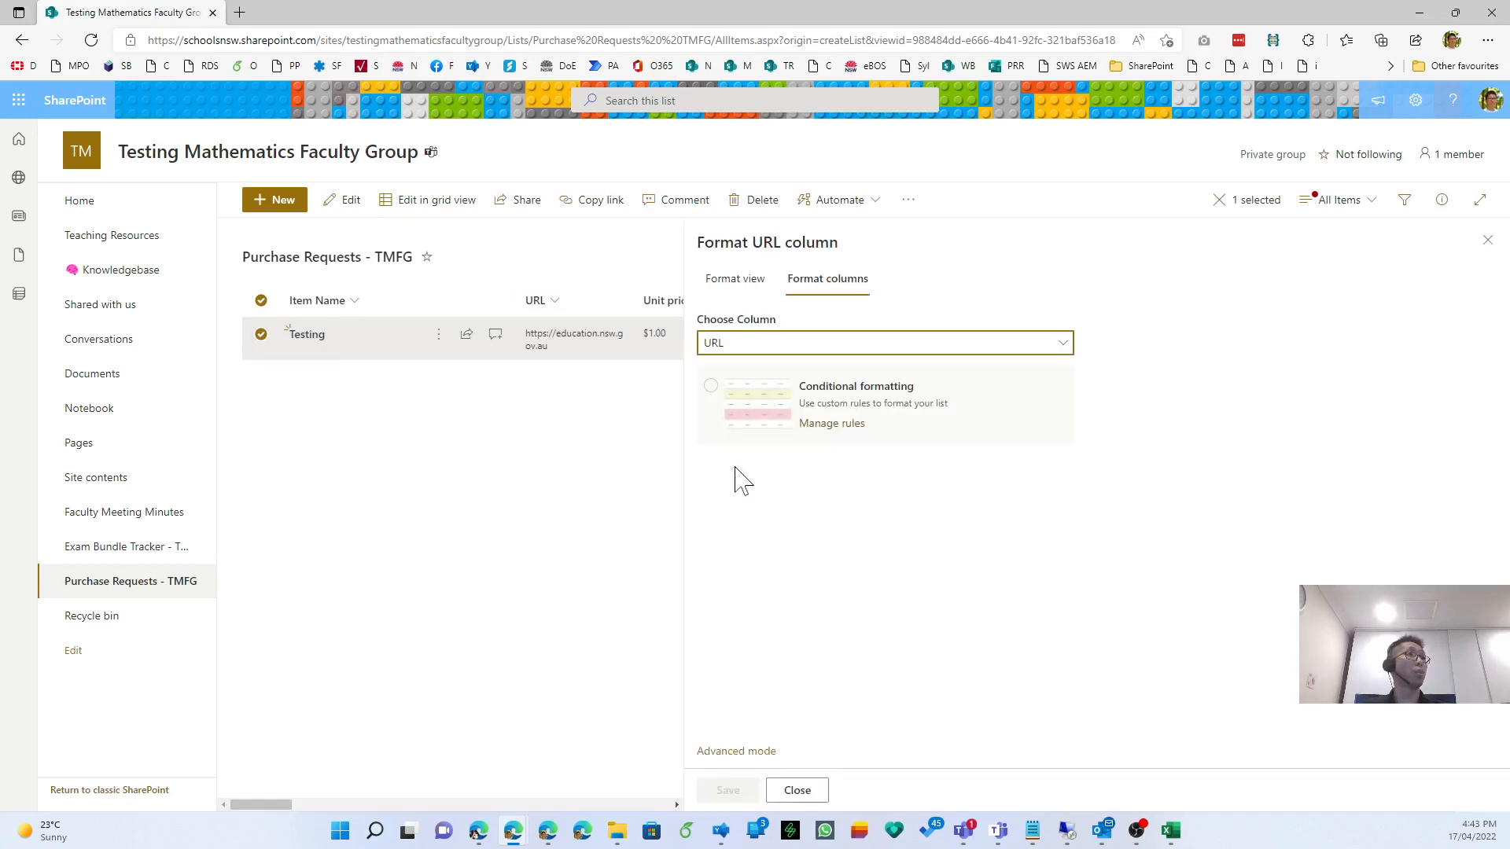
click(747, 751)
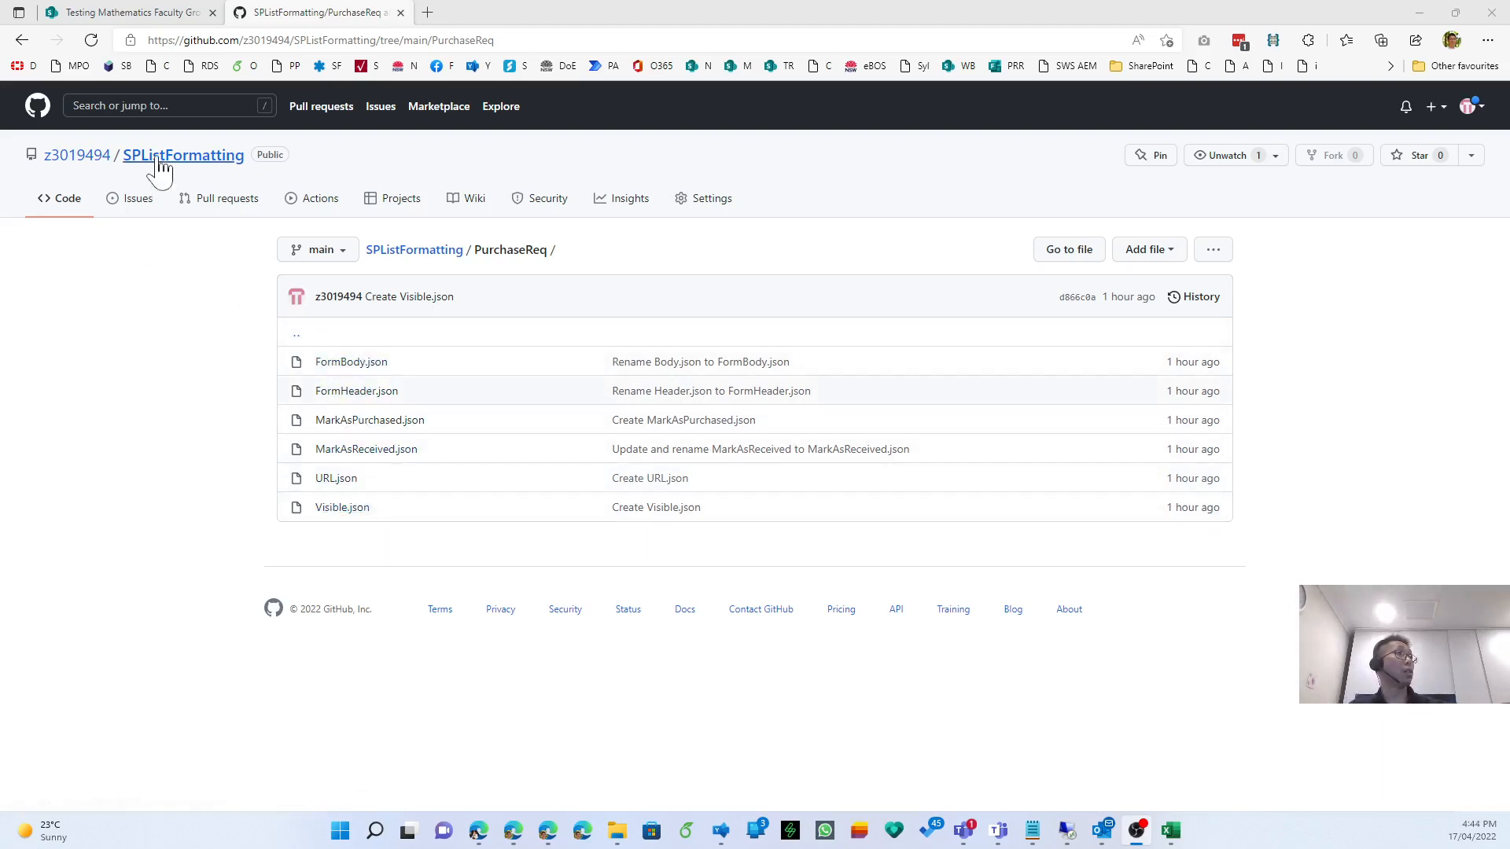
In the SPListFormatting repository's PurchaseReq folder on GitHub, open URL.json and copy its entire contents.
double_click(539, 252)
click(623, 249)
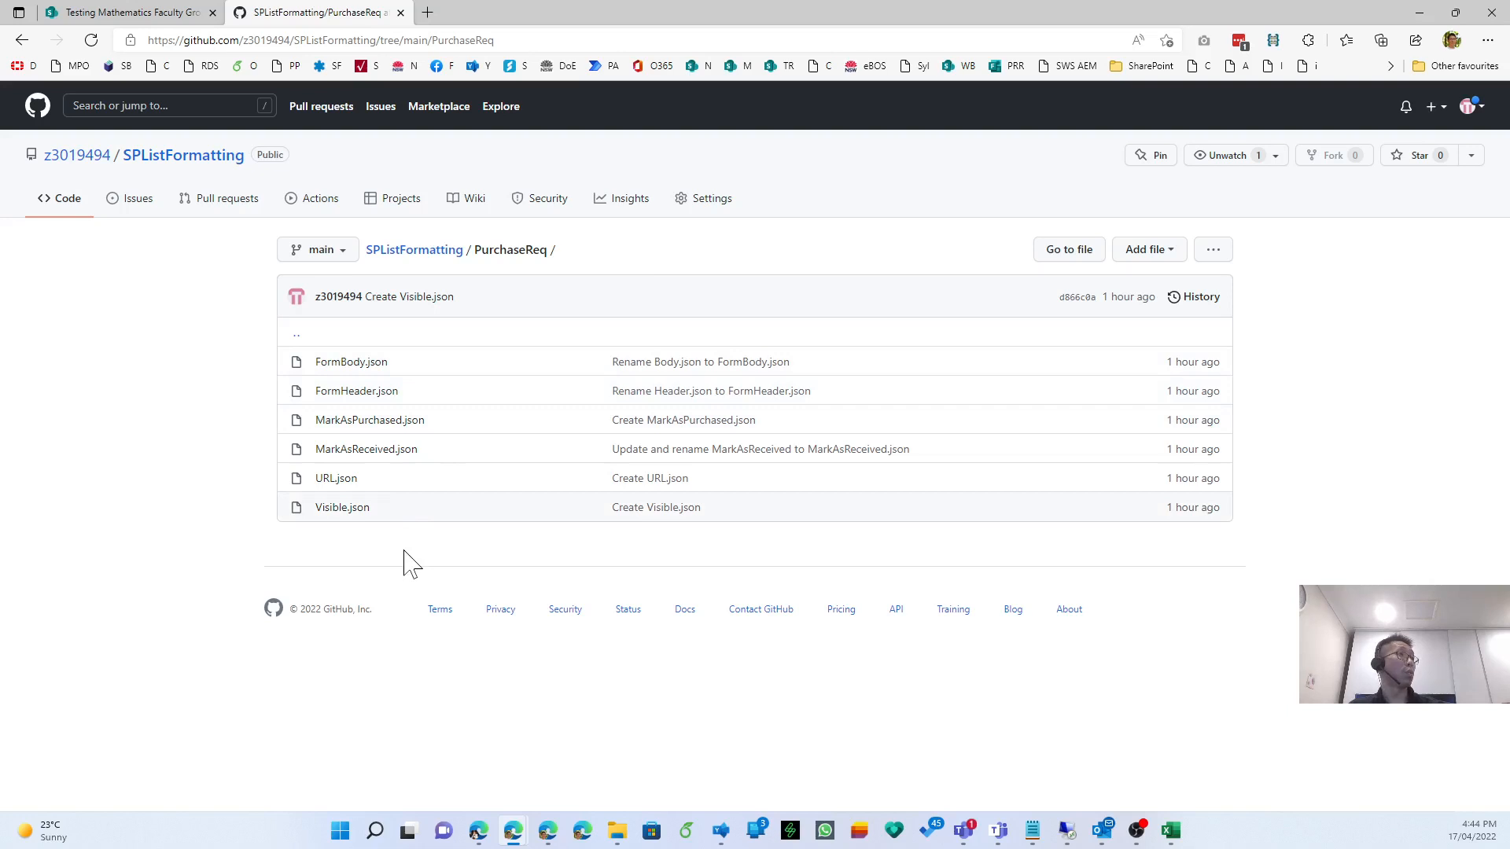
click(337, 478)
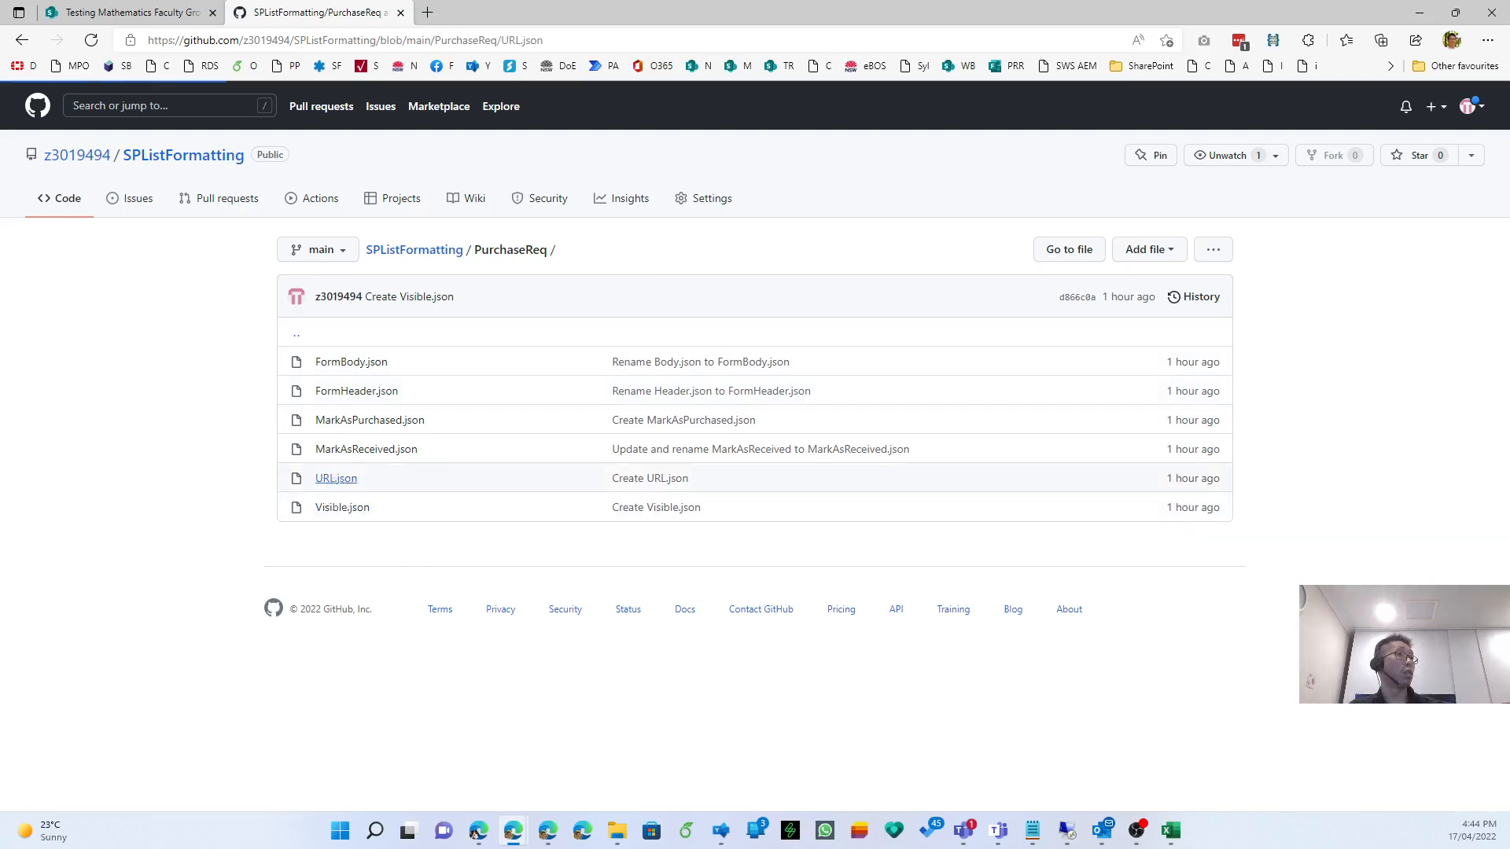
scroll(1308, 537, down, 2)
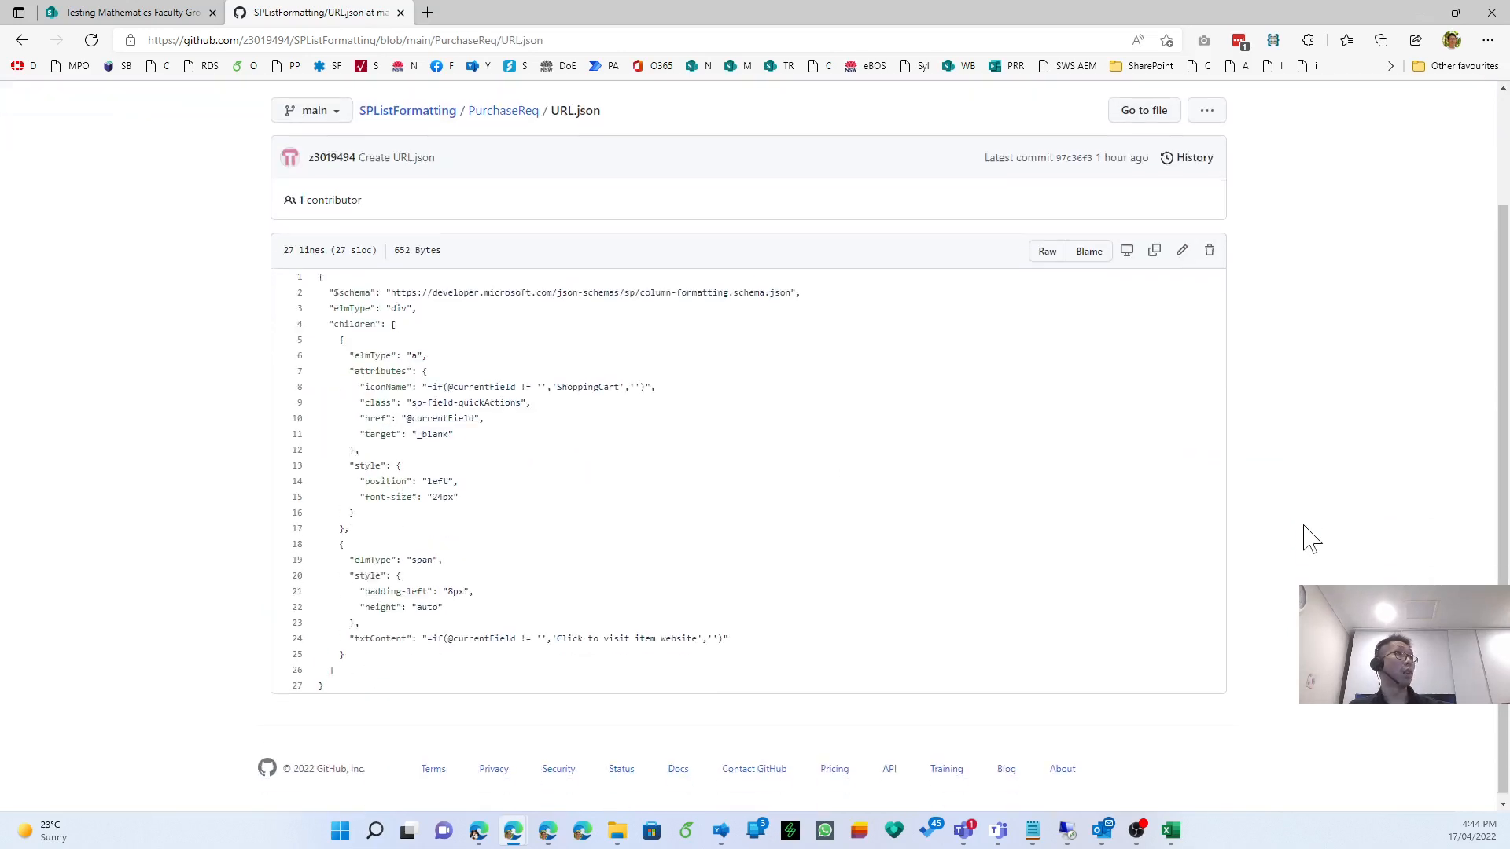
drag(330, 271, 364, 676)
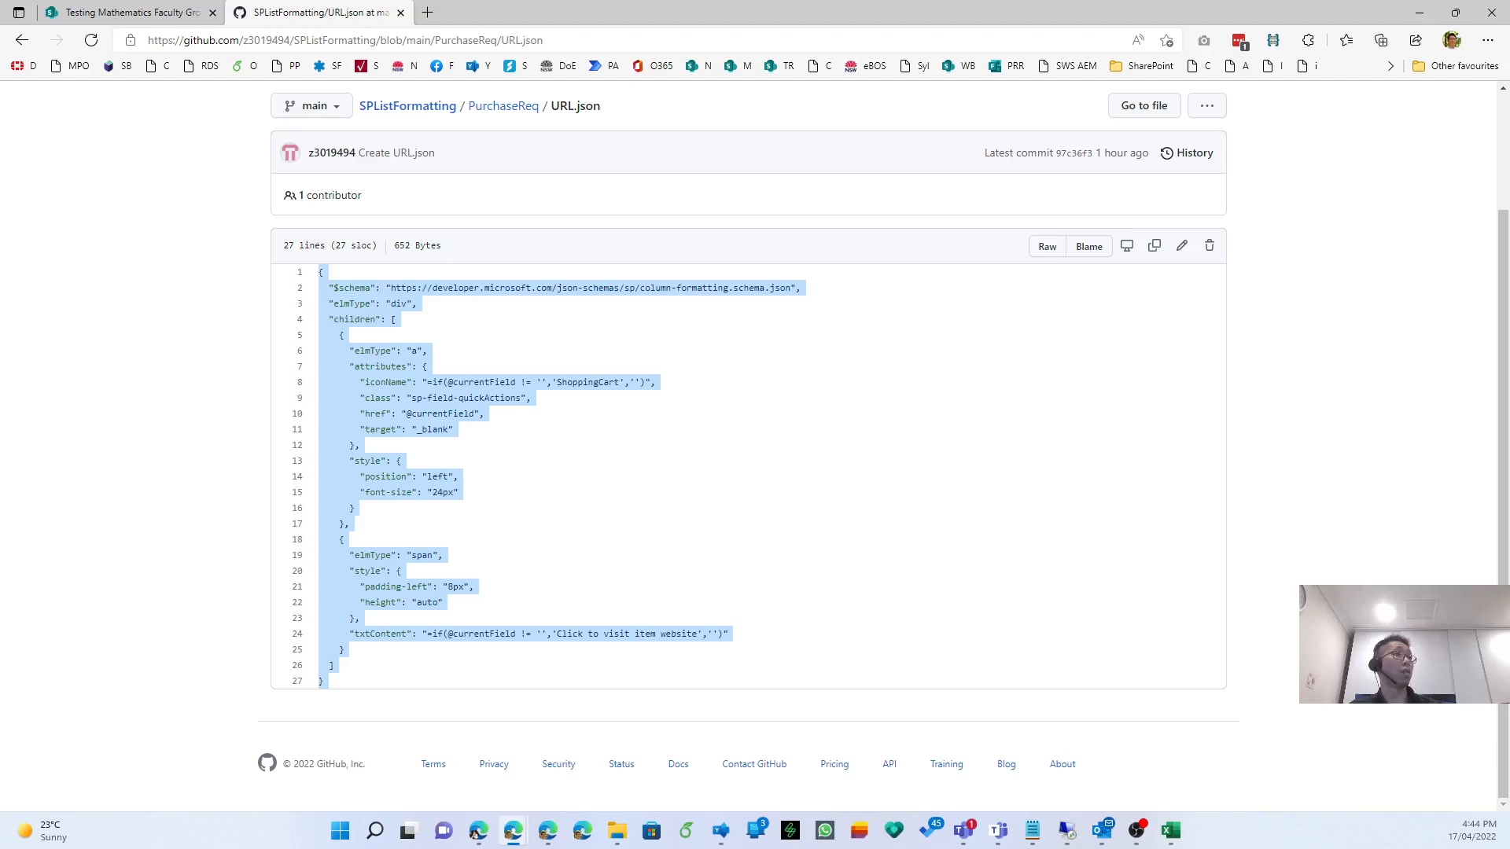
key(ctrl)
key(ctrl)
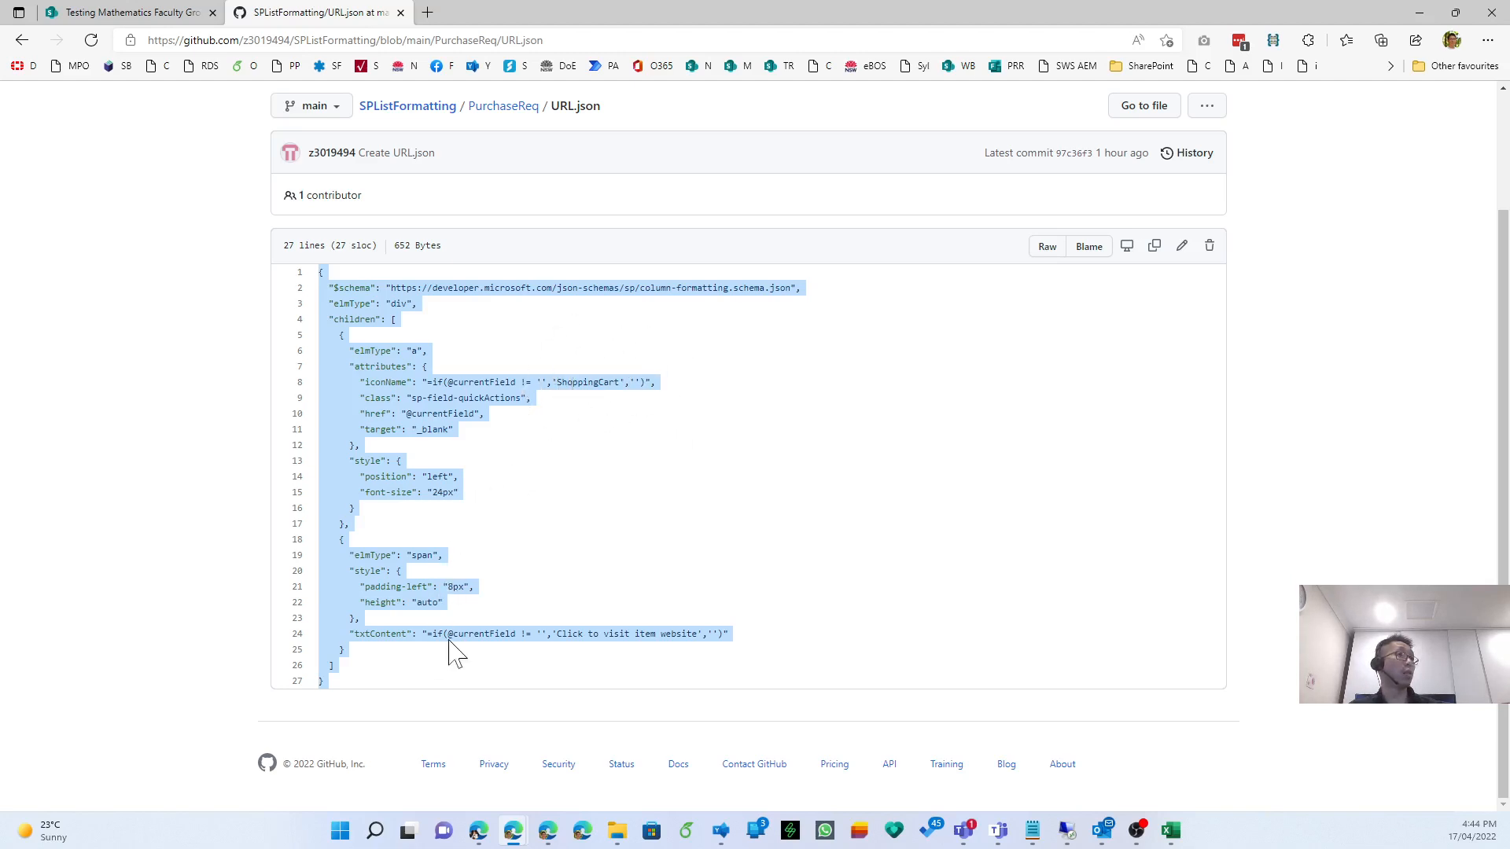
key(ctrl)
key(ctrl)
right_click(413, 400)
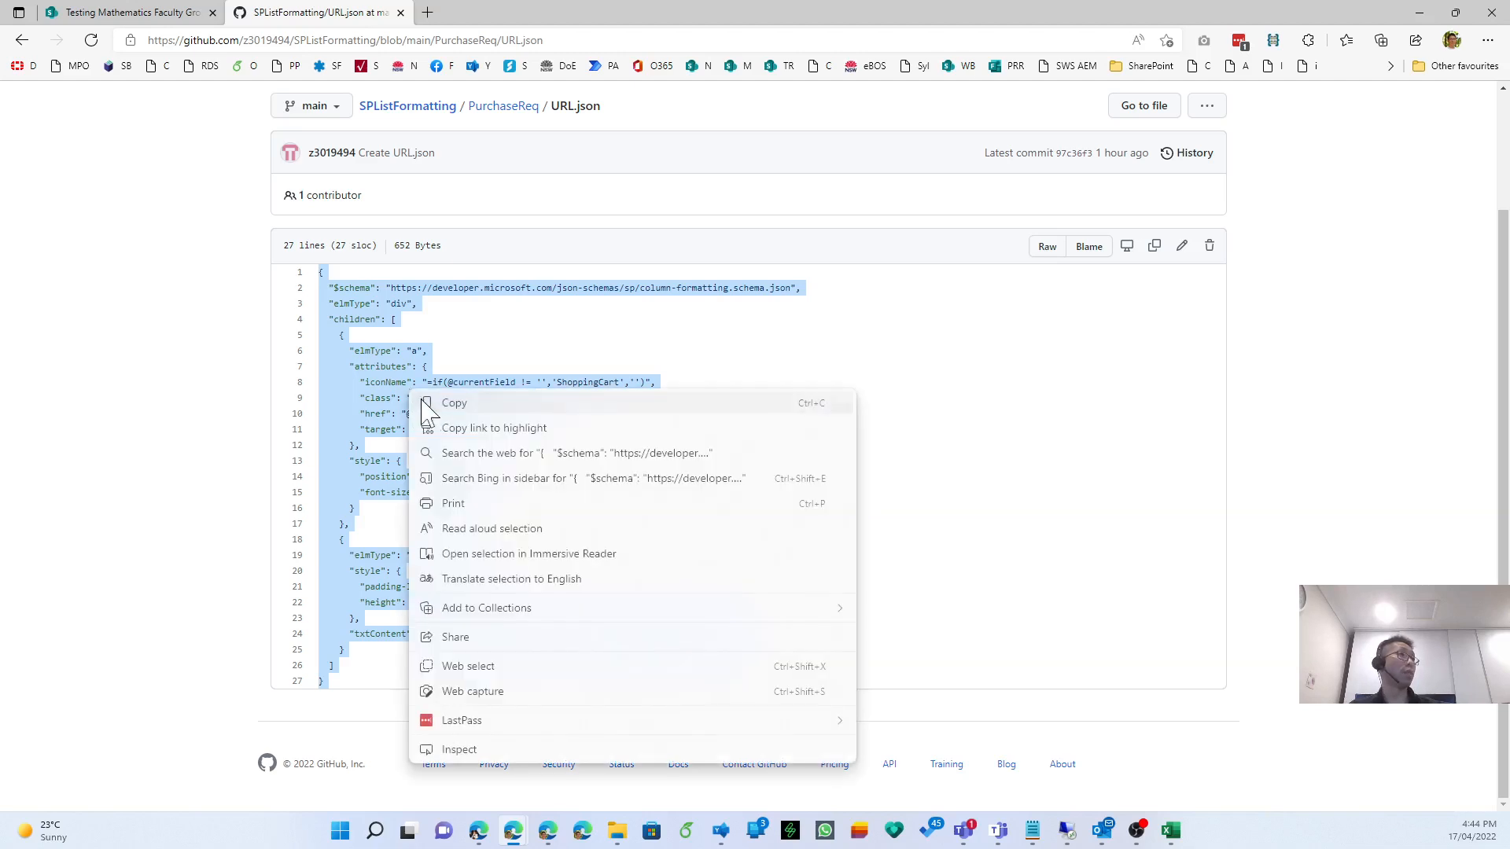
click(1154, 247)
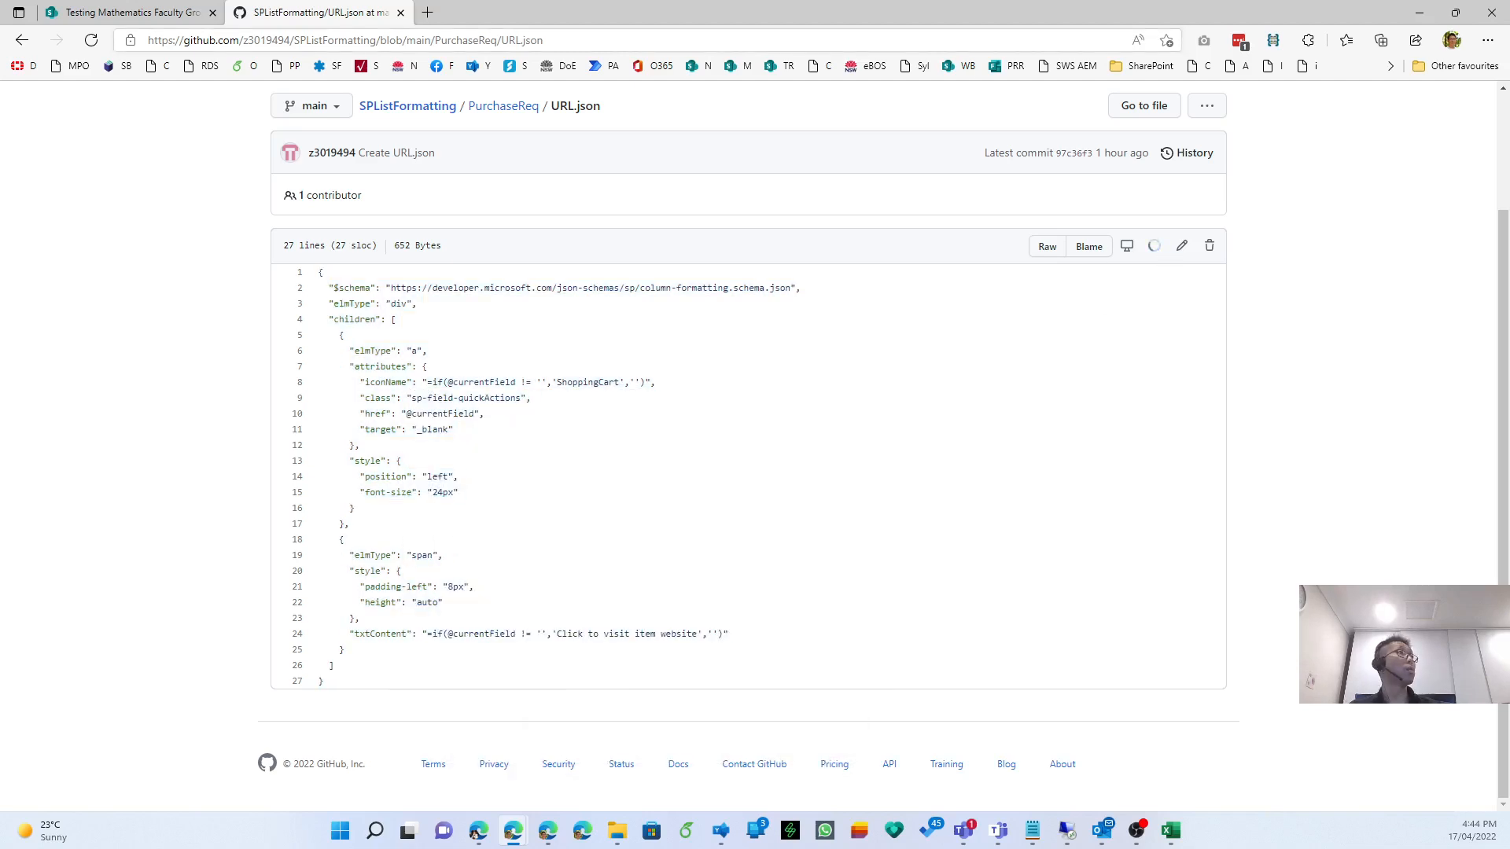
Back in SharePoint, replace the URL column's formatting JSON with the copied code, save it, and close the formatting settings.
click(132, 12)
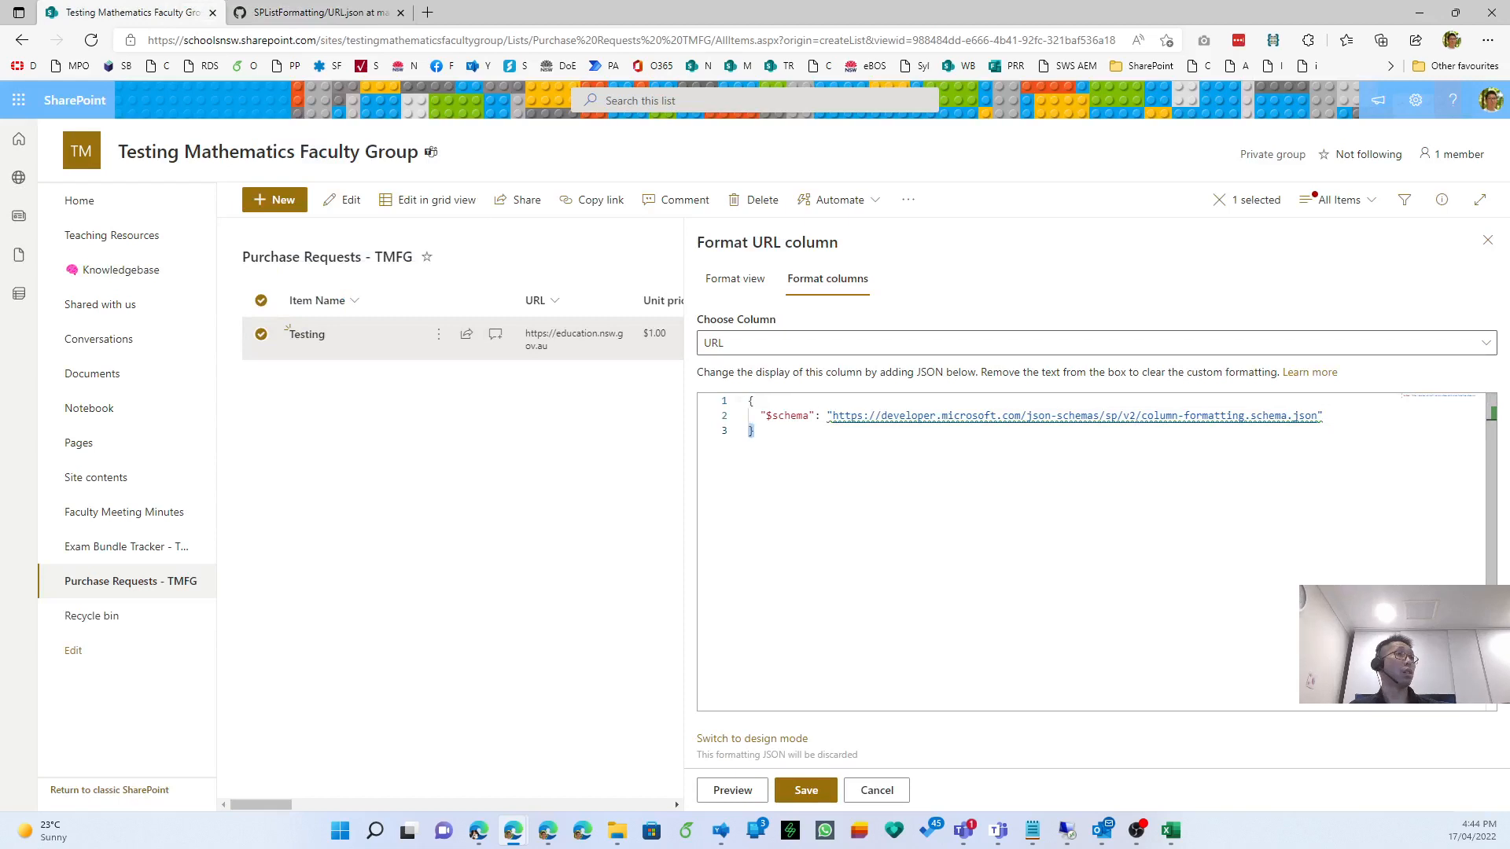
key(ctrl+a)
key(ctrl+v)
click(803, 793)
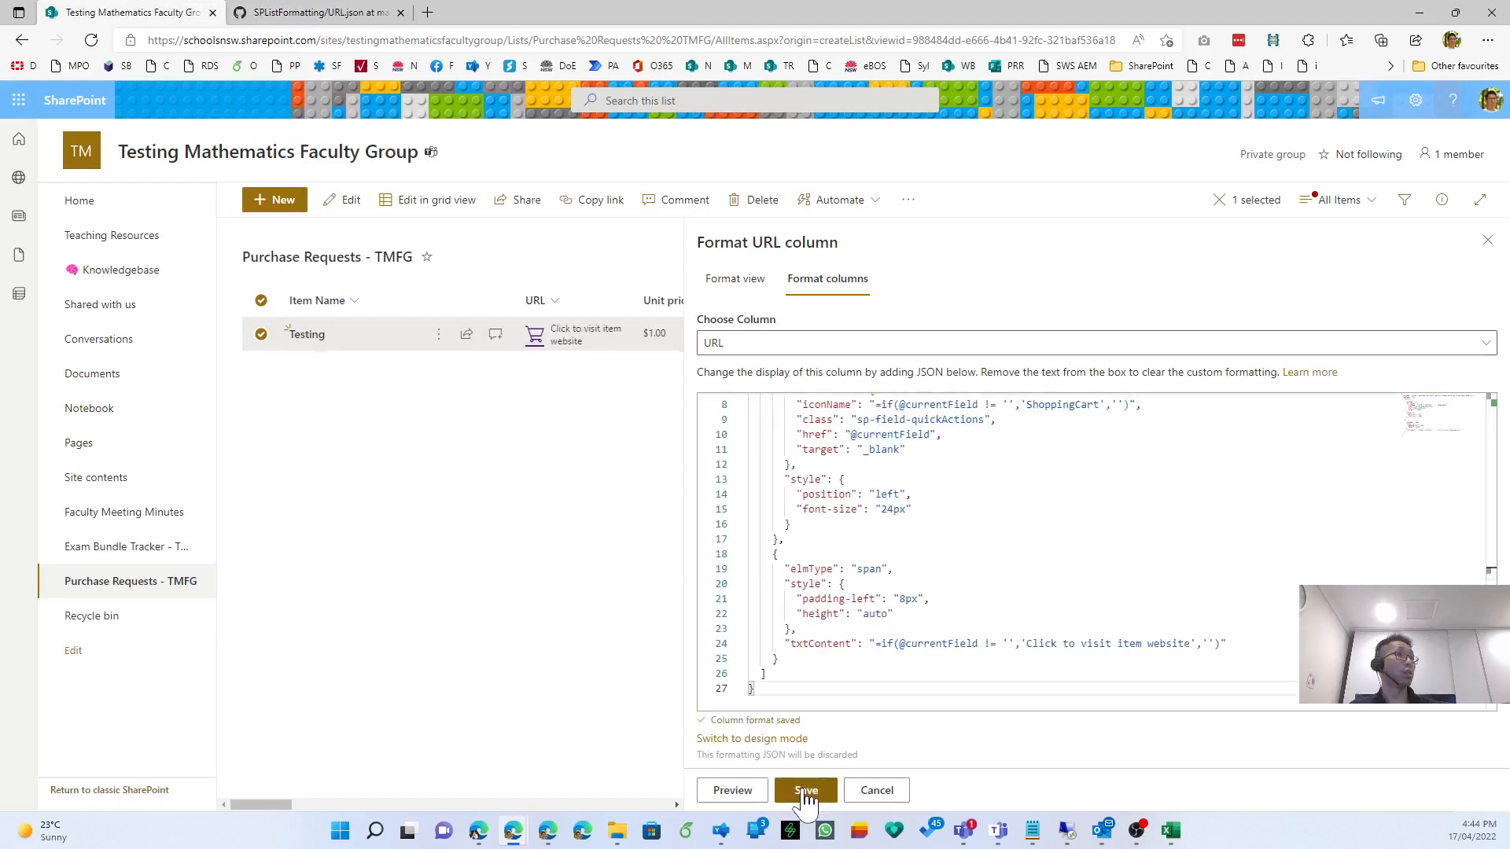
key(ctrl)
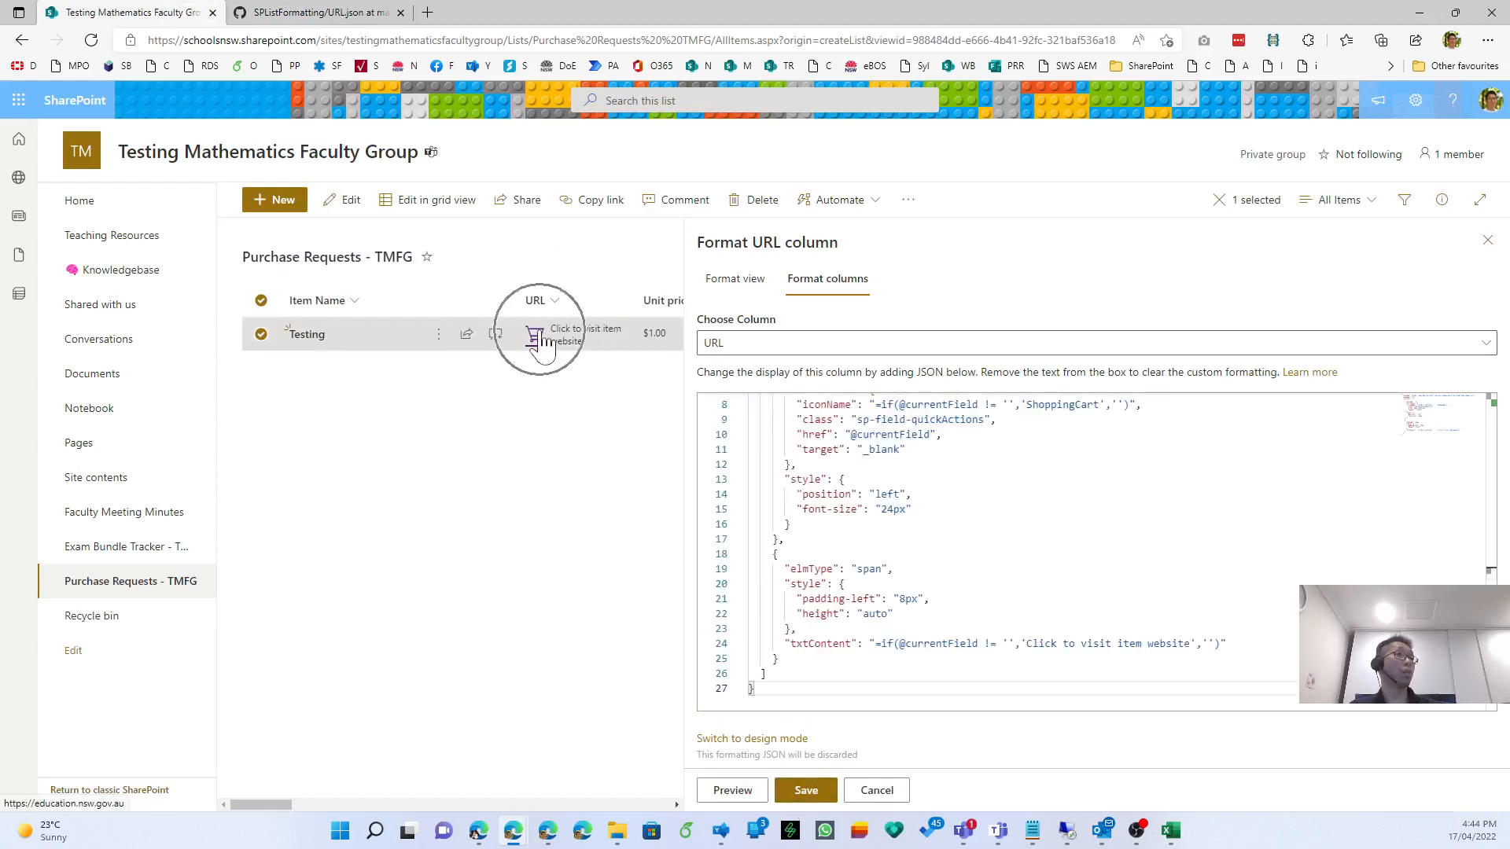
click(1487, 240)
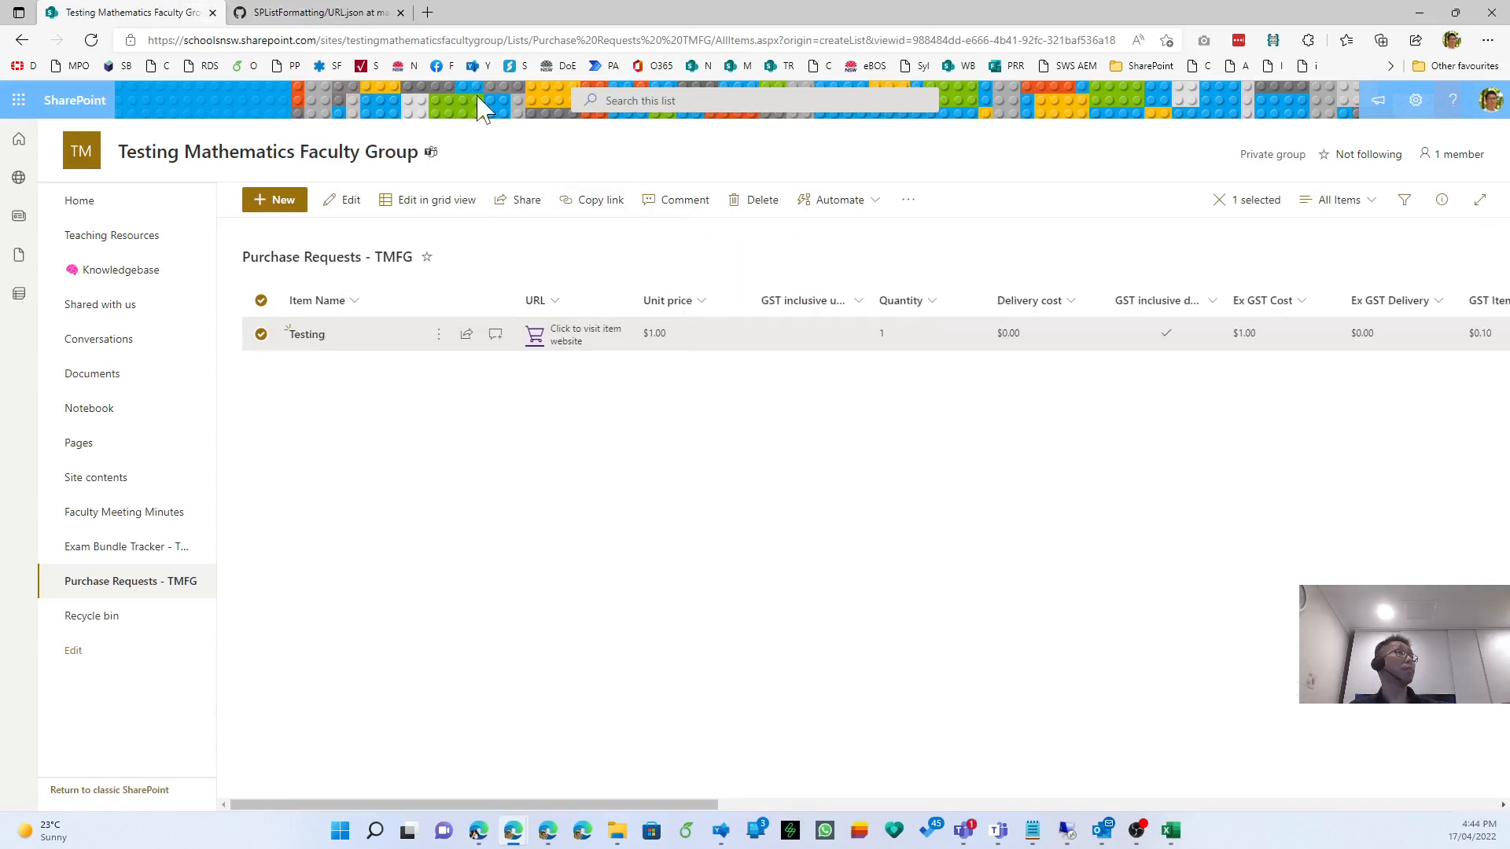
Switch to GitHub and open MarkAsPurchased.json in the SPListFormatting repository's PurchaseReq folder.
click(369, 12)
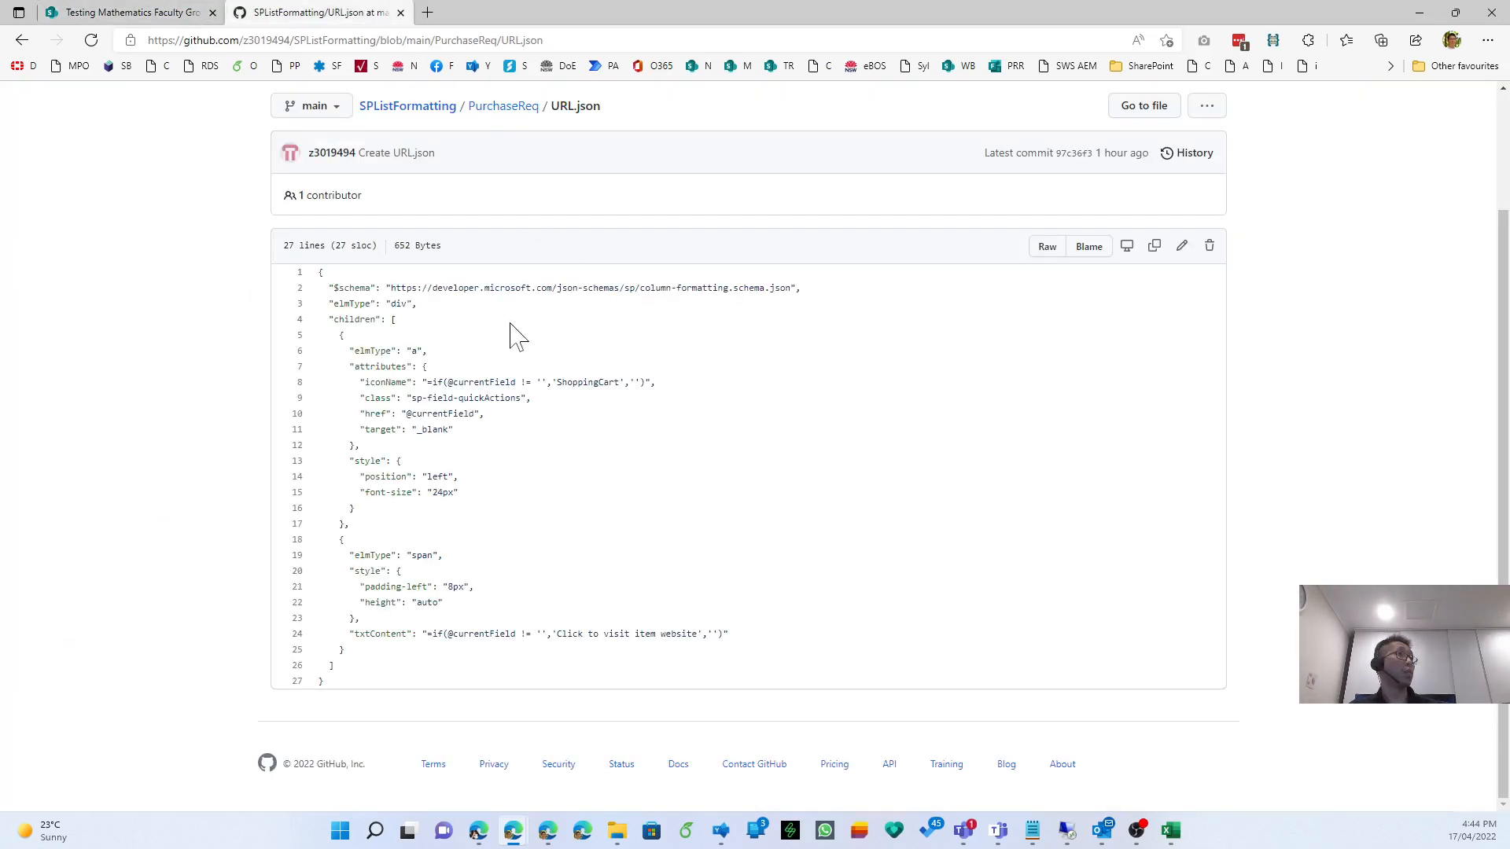
scroll(379, 306, up, 2)
click(483, 253)
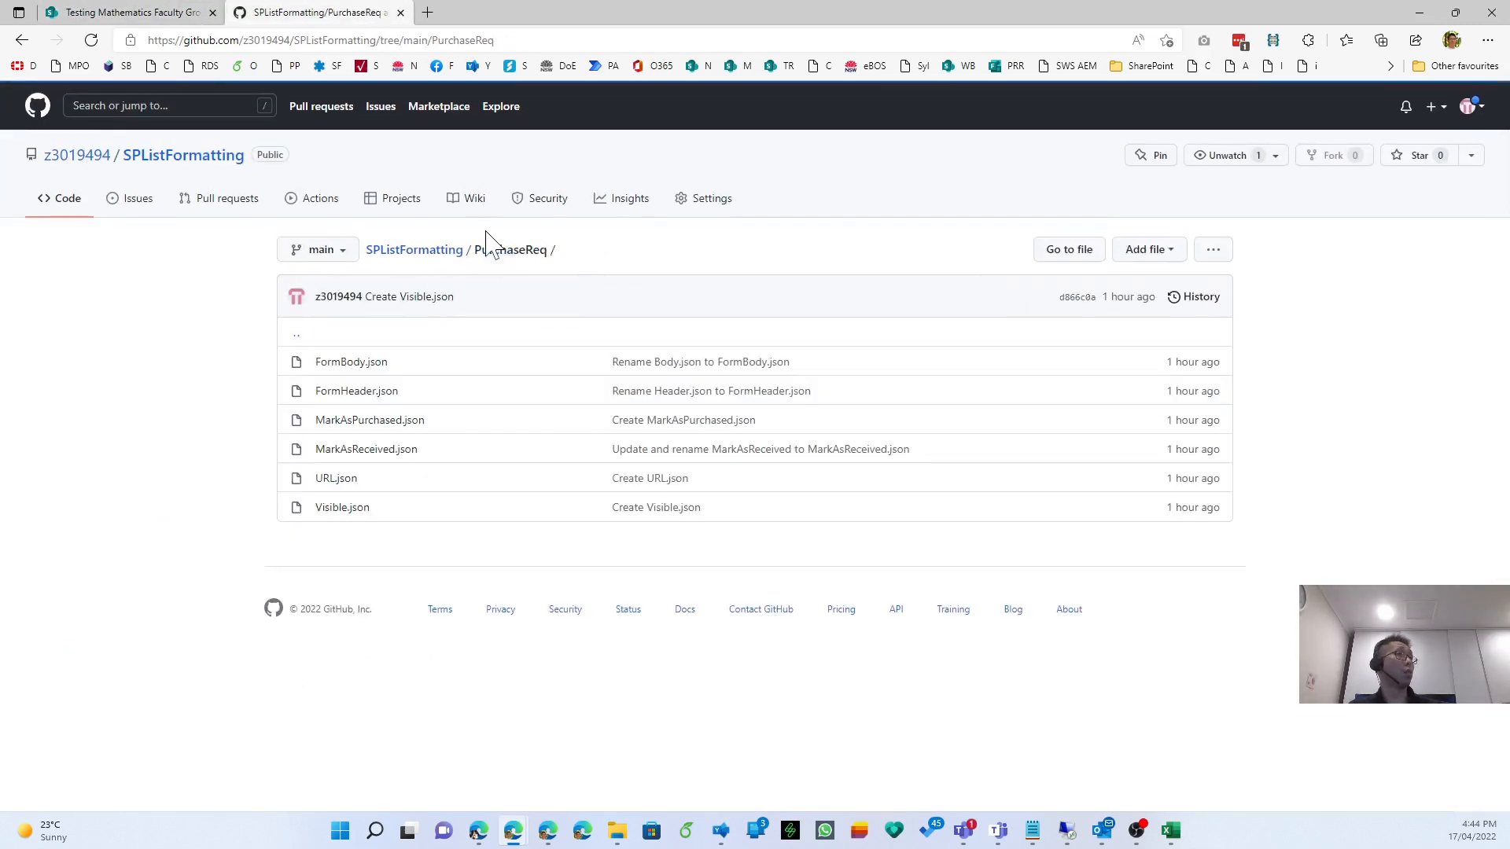
click(378, 421)
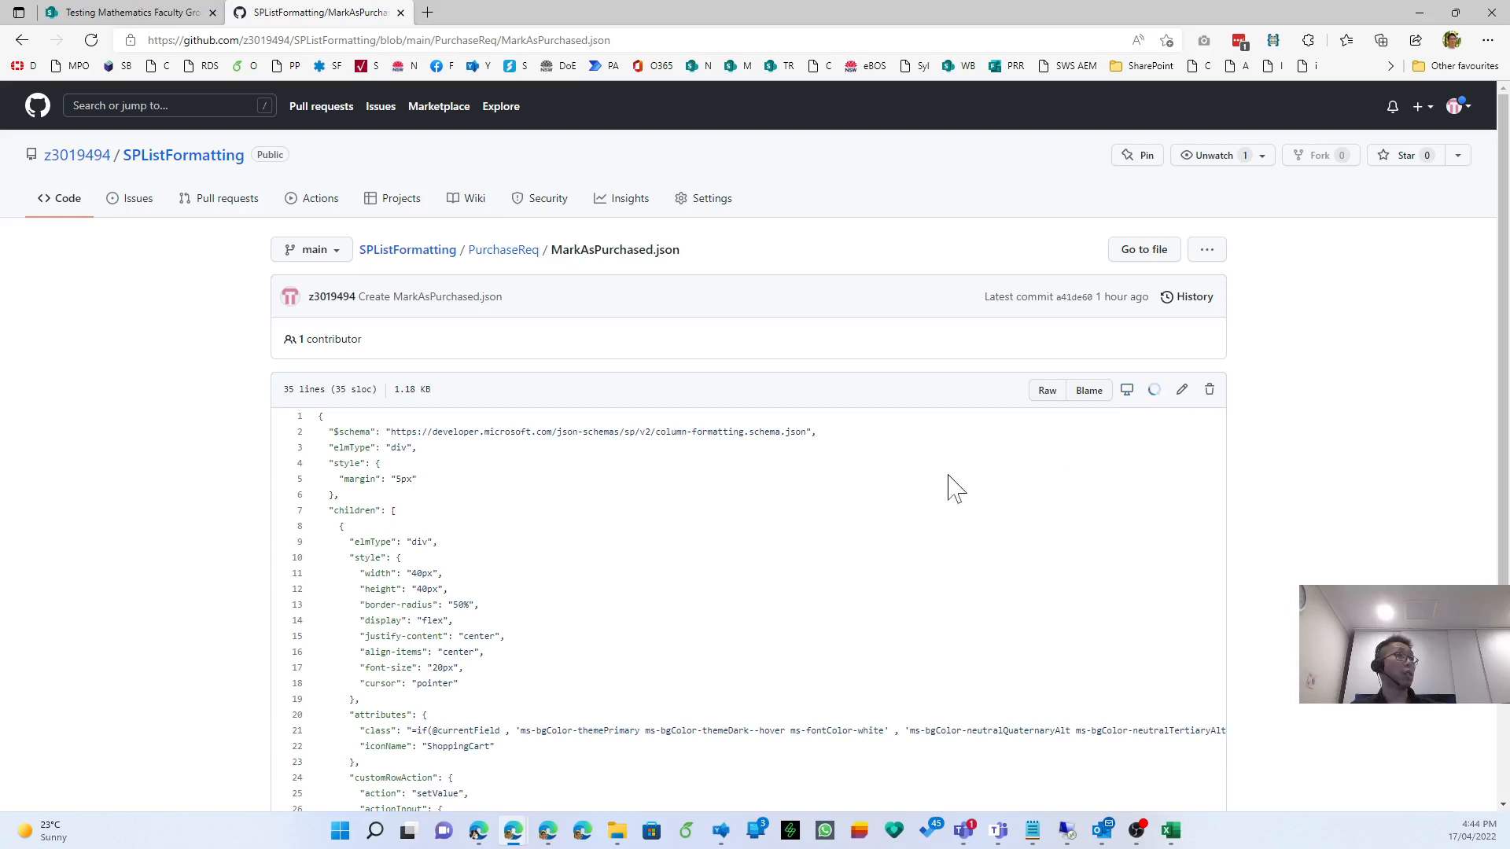
Examine the class condition and the actionInput fields of the custom row action in MarkAsPurchased.json.
scroll(954, 487, down, 3)
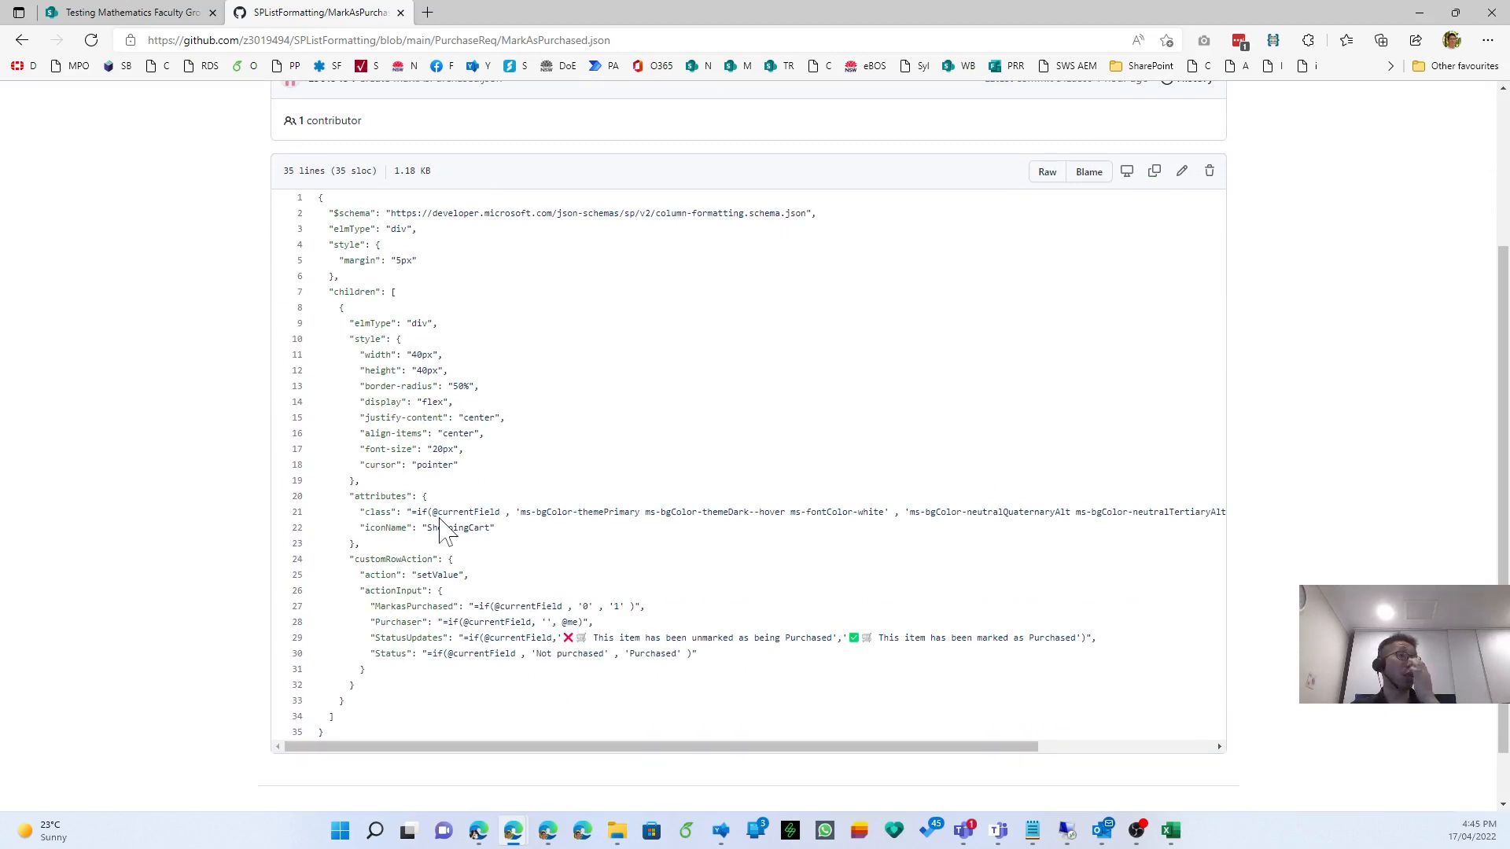
drag(905, 512, 1158, 512)
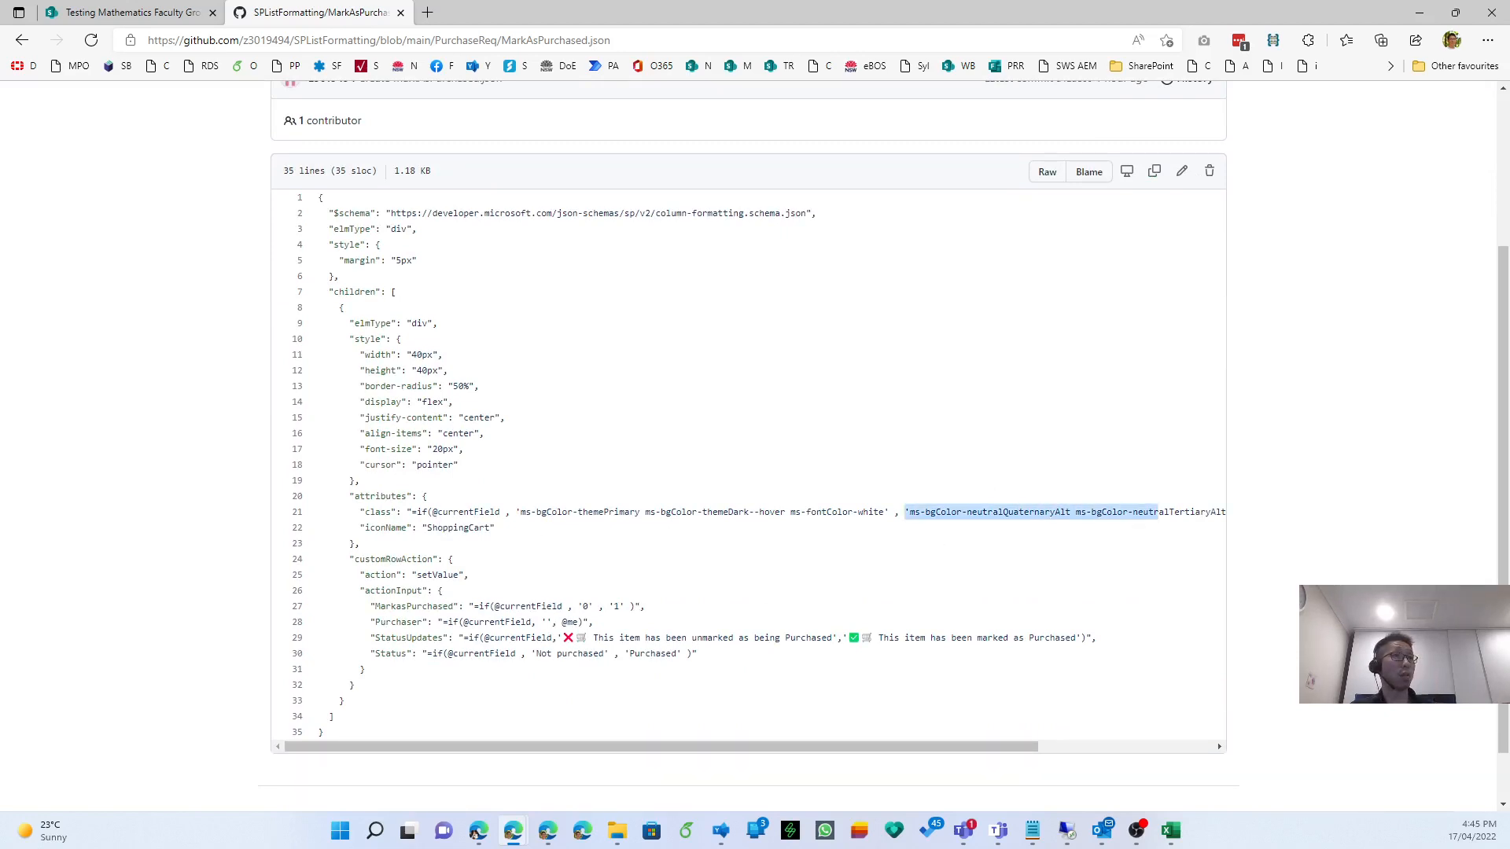
click(1159, 514)
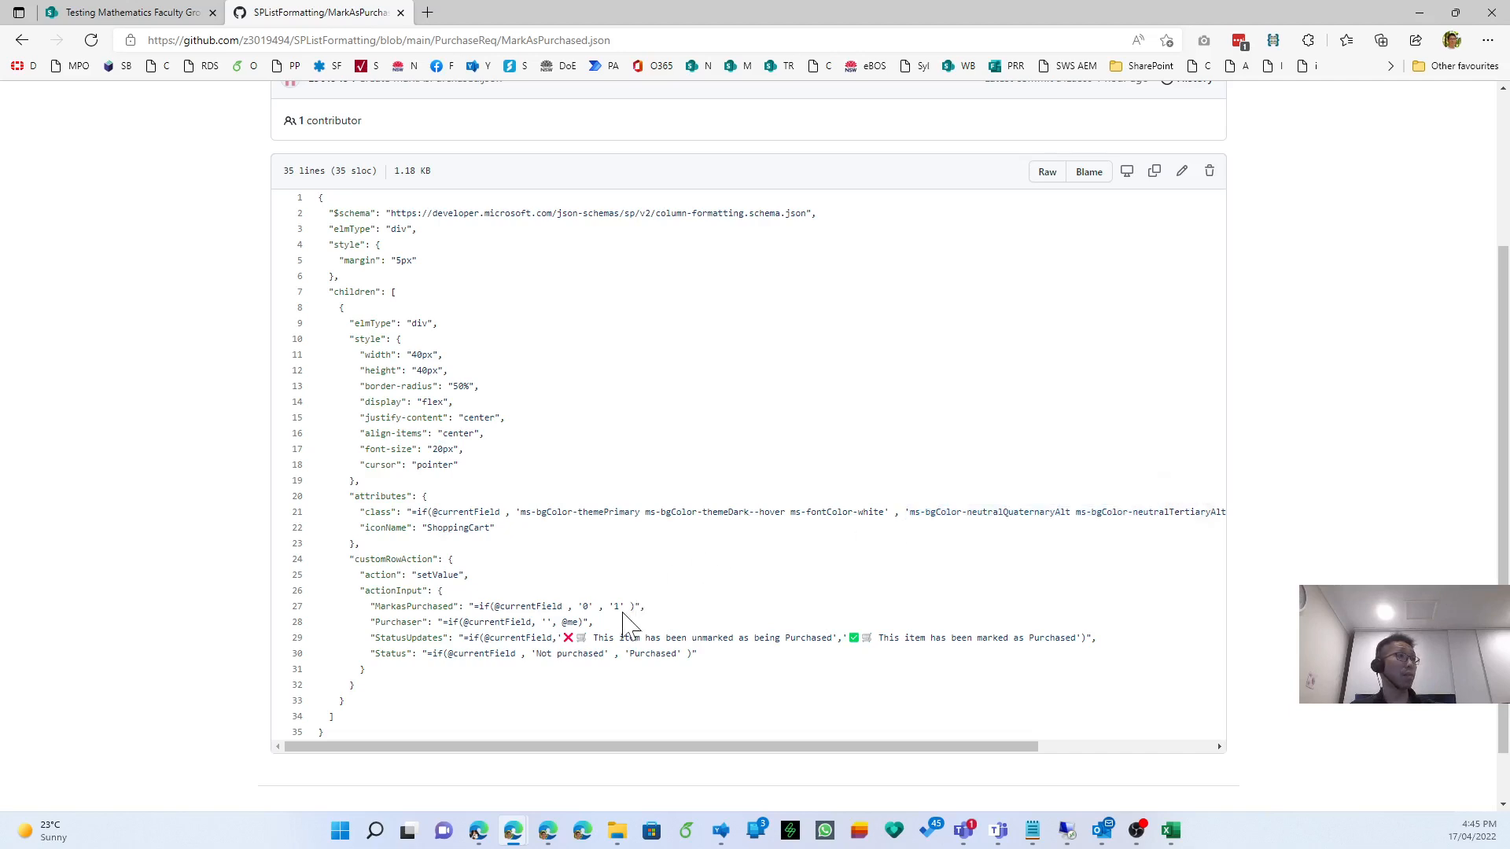
mouse_move(697, 654)
mouse_down()
mouse_move(371, 607)
mouse_move(692, 638)
mouse_move(708, 658)
mouse_up()
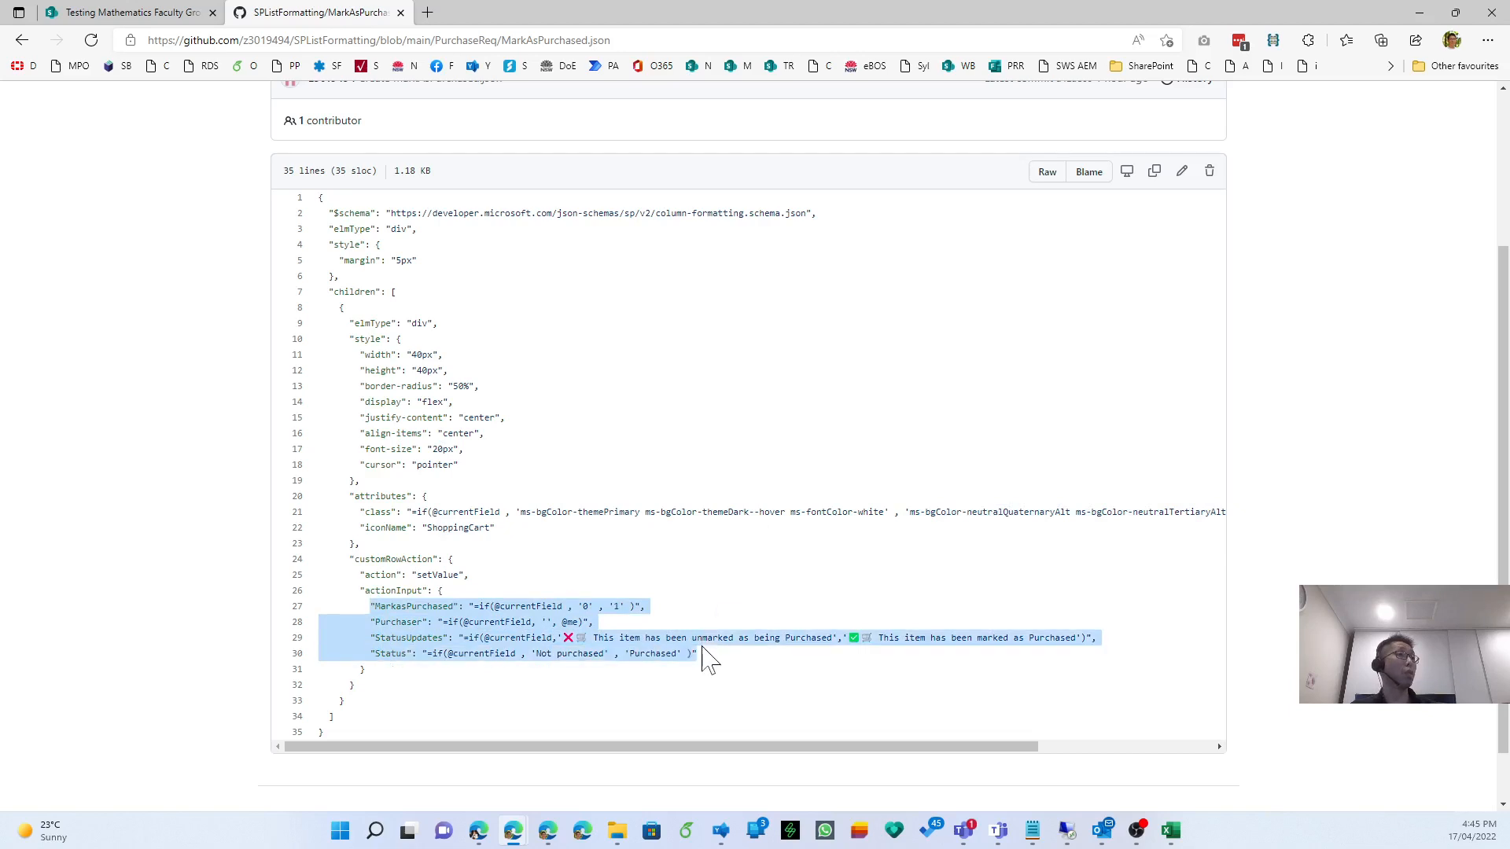
click(645, 558)
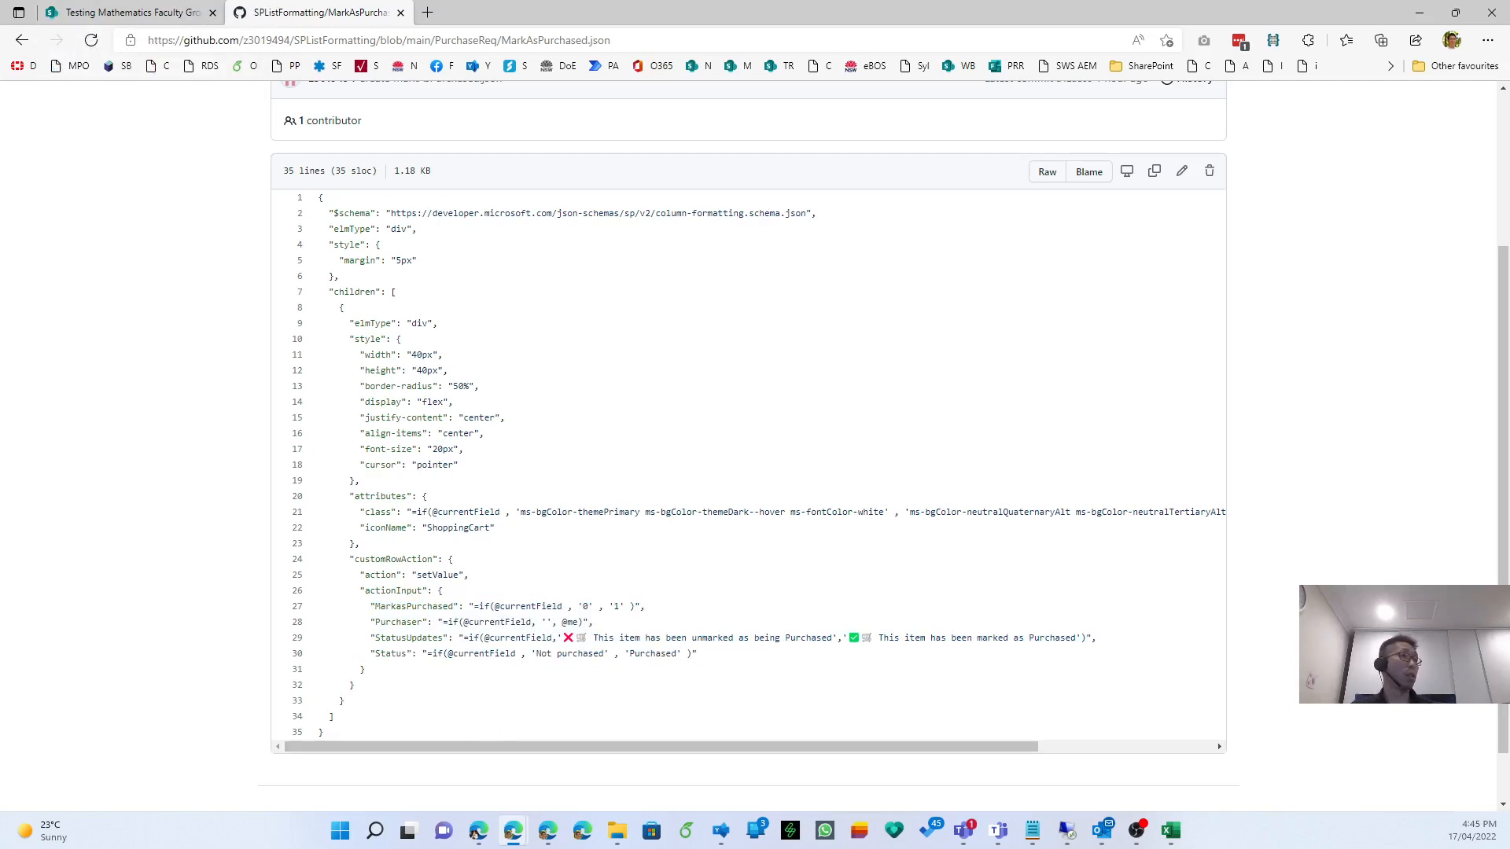
drag(449, 651, 458, 652)
click(456, 634)
double_click(380, 612)
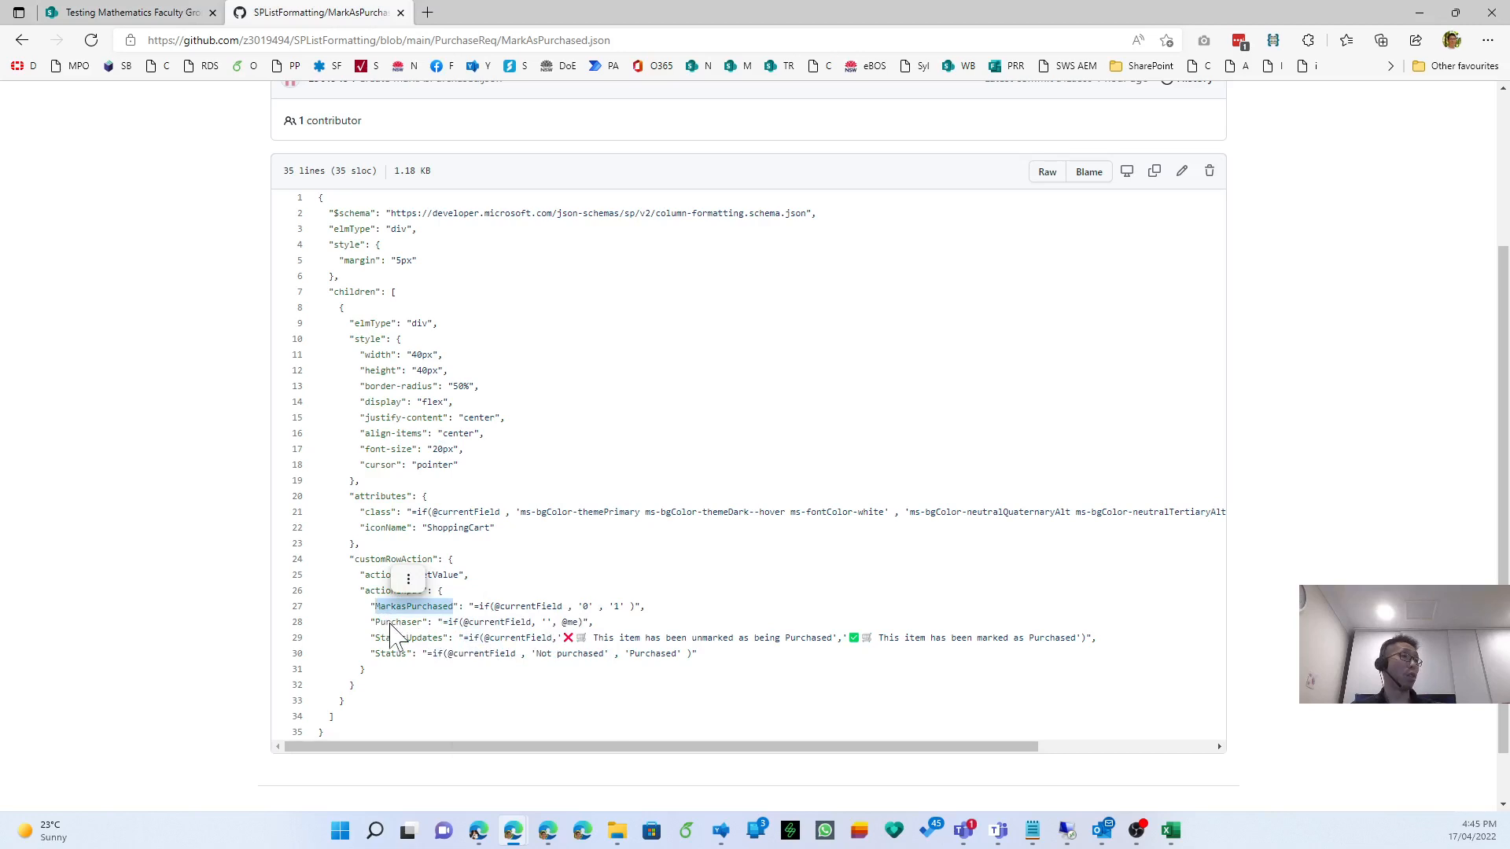
double_click(398, 610)
double_click(398, 624)
click(399, 625)
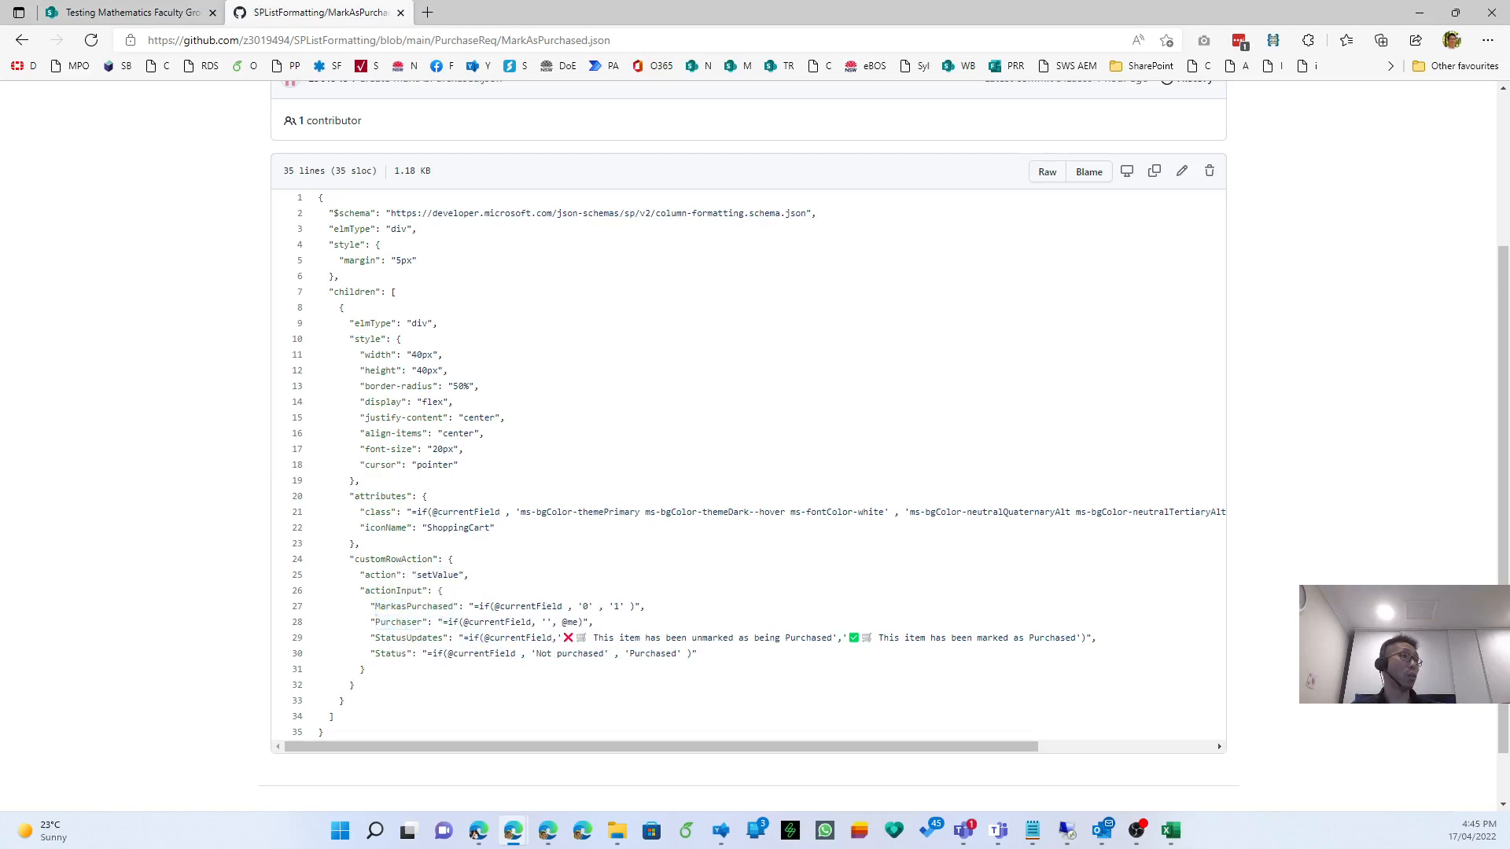
double_click(392, 639)
double_click(391, 655)
click(405, 730)
Back in the SharePoint list, open the Mark as Purchased column's formatting in advanced mode and select all its JSON for replacement.
click(177, 13)
drag(692, 805, 1189, 808)
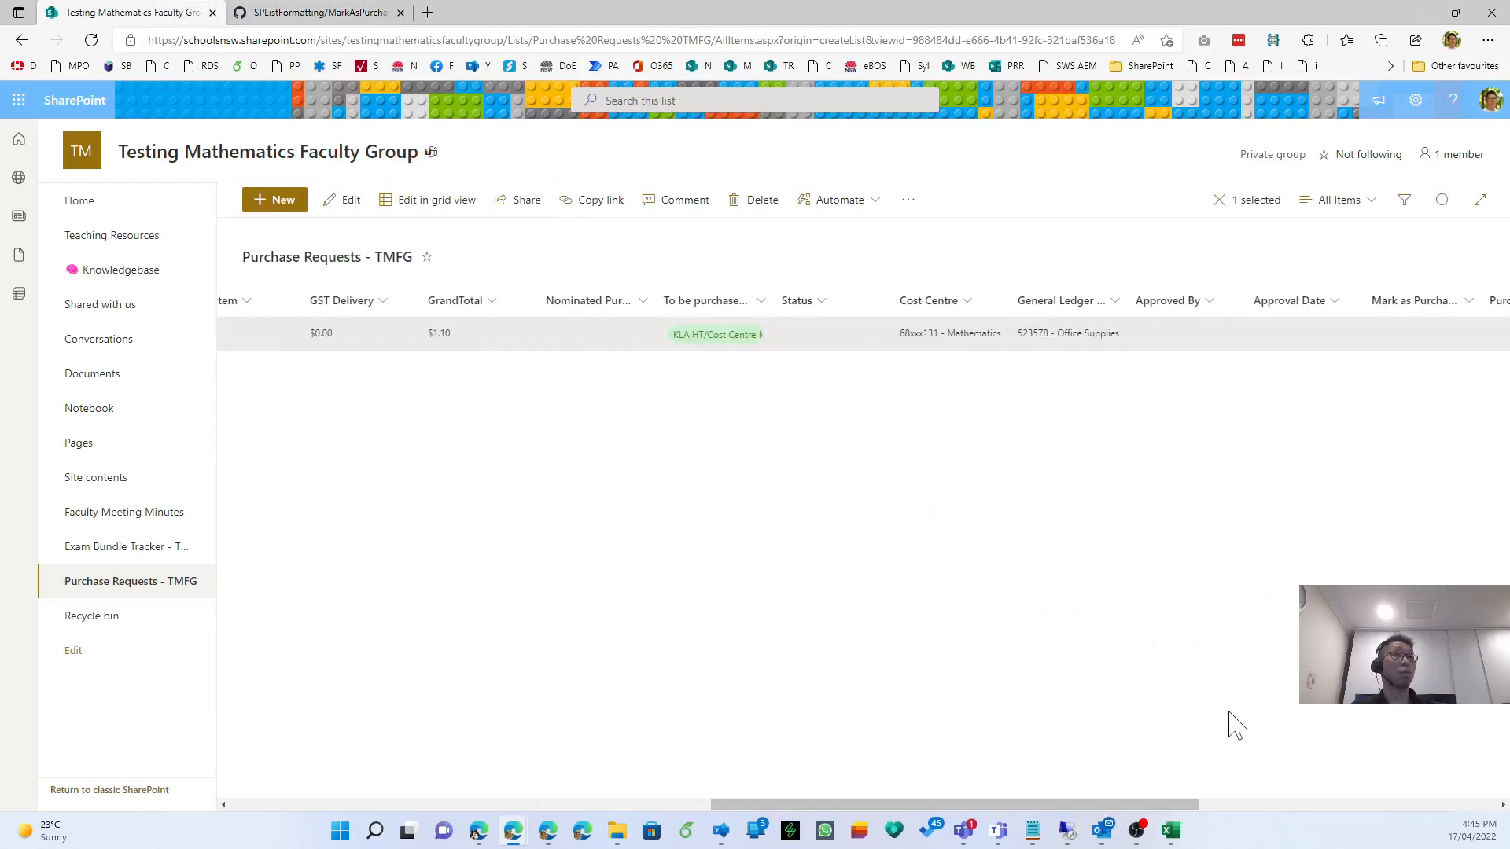
click(1423, 301)
mouse_move(1394, 446)
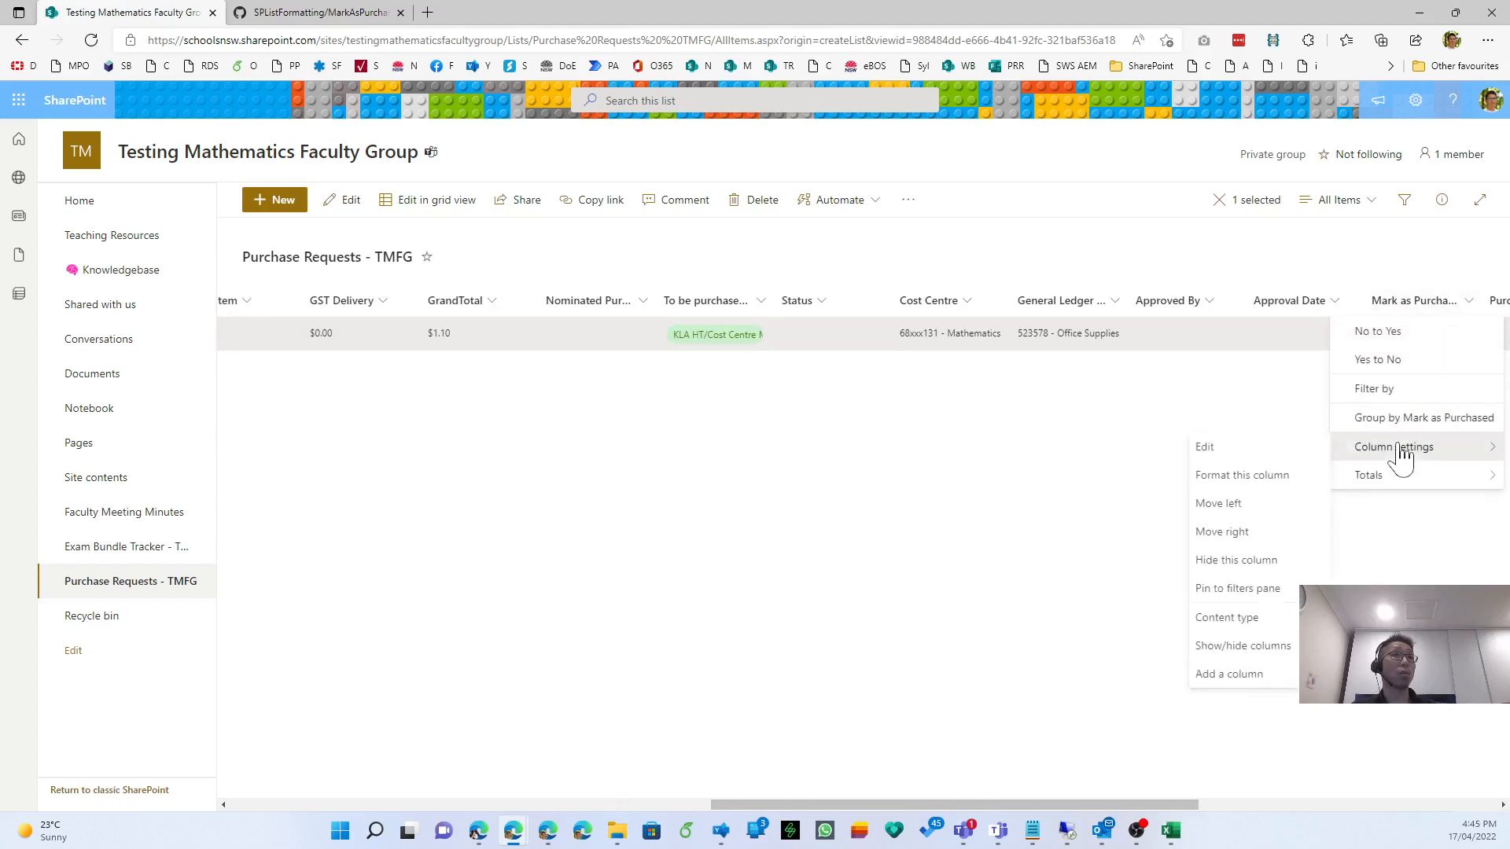
click(1267, 476)
click(739, 747)
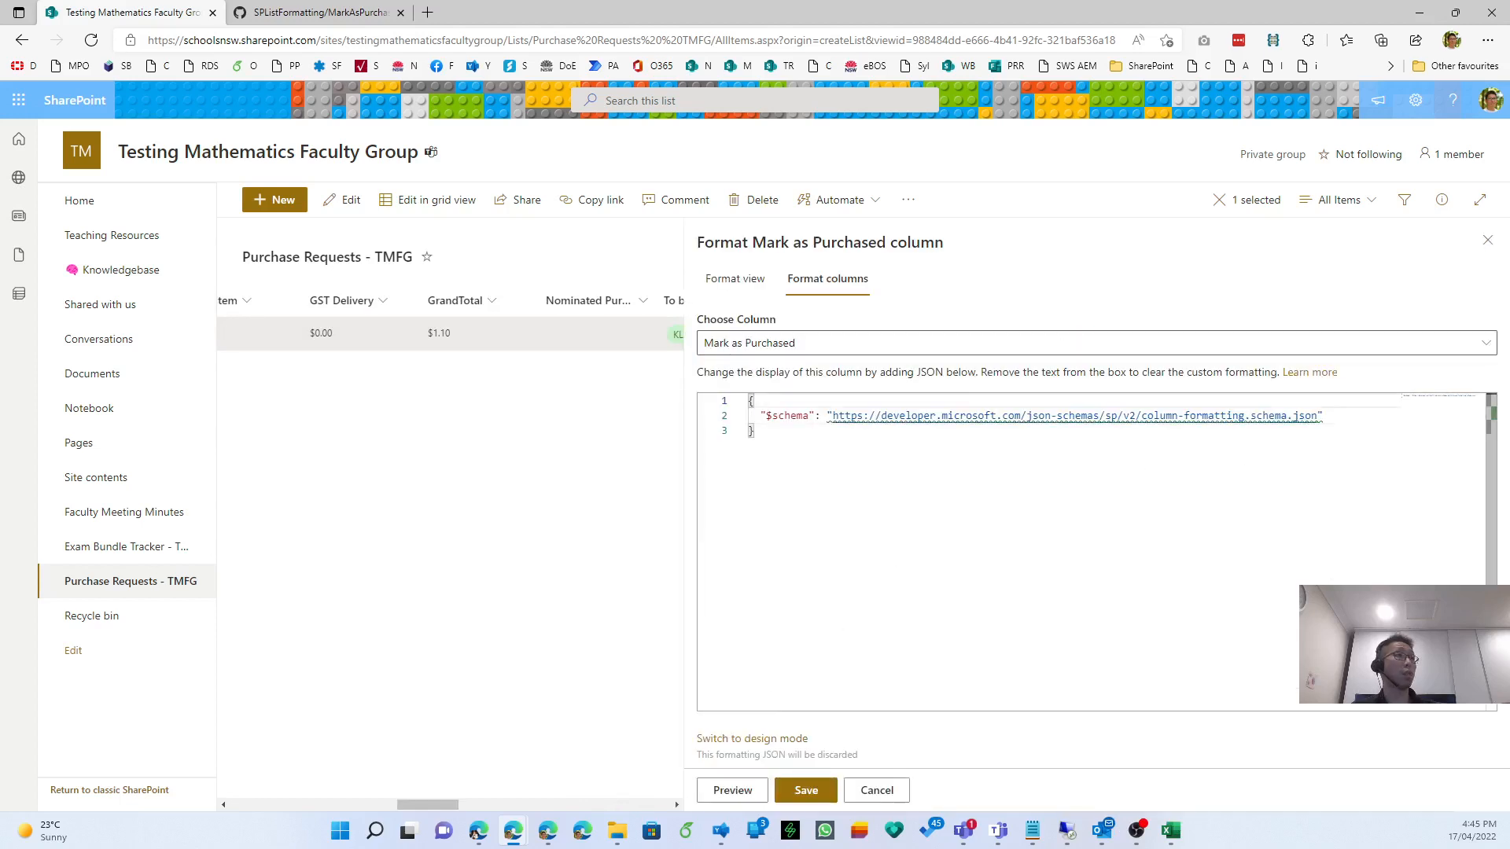
drag(758, 432, 676, 367)
text(if()
key(ctrl+a)
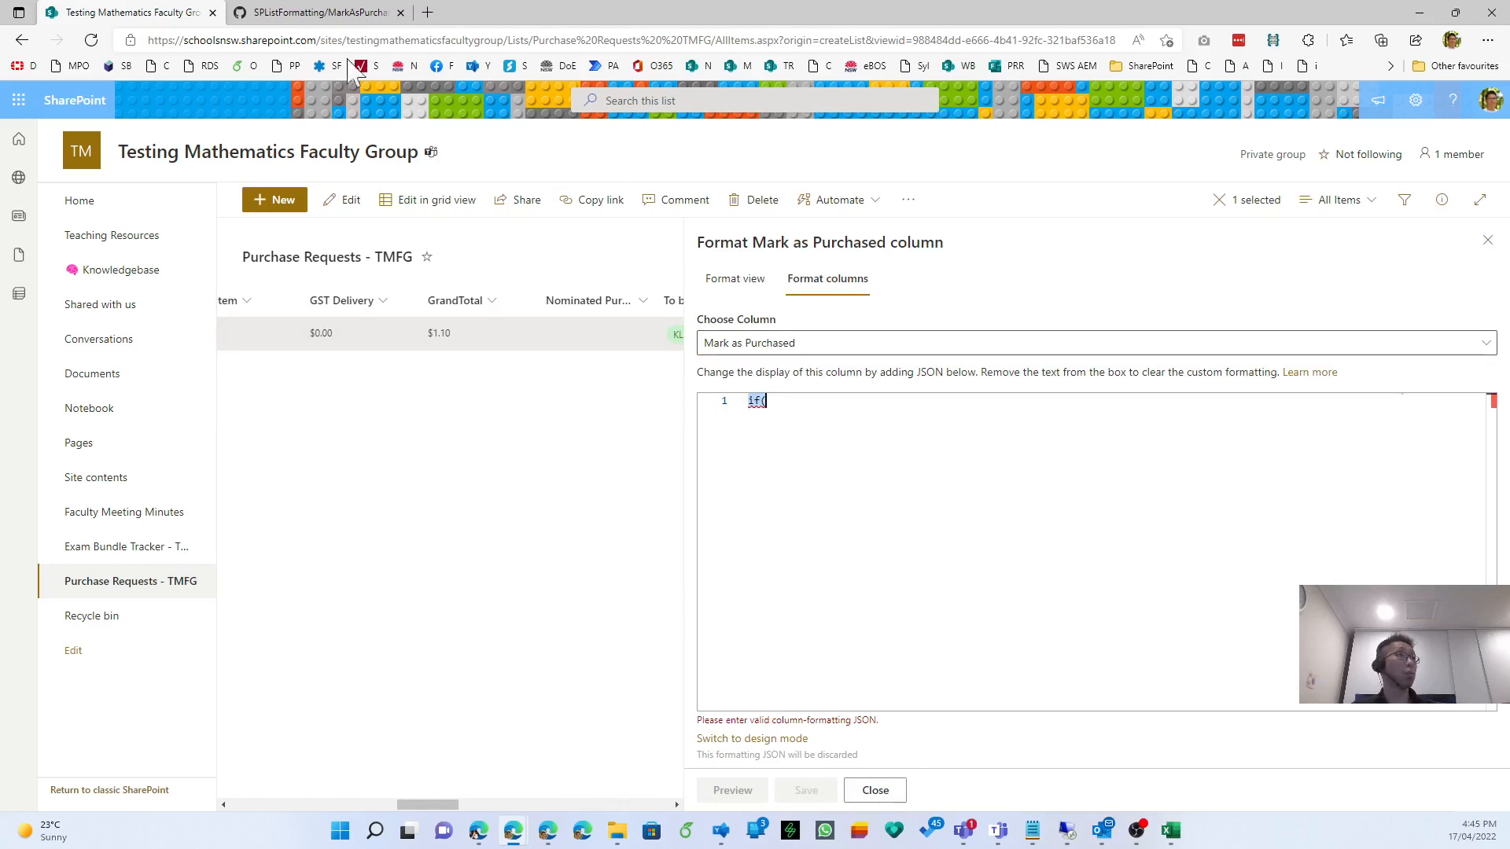
Copy the full MarkAsPurchased.json code from GitHub, replace the Mark as Purchased column's formatting JSON with it, and save.
click(367, 14)
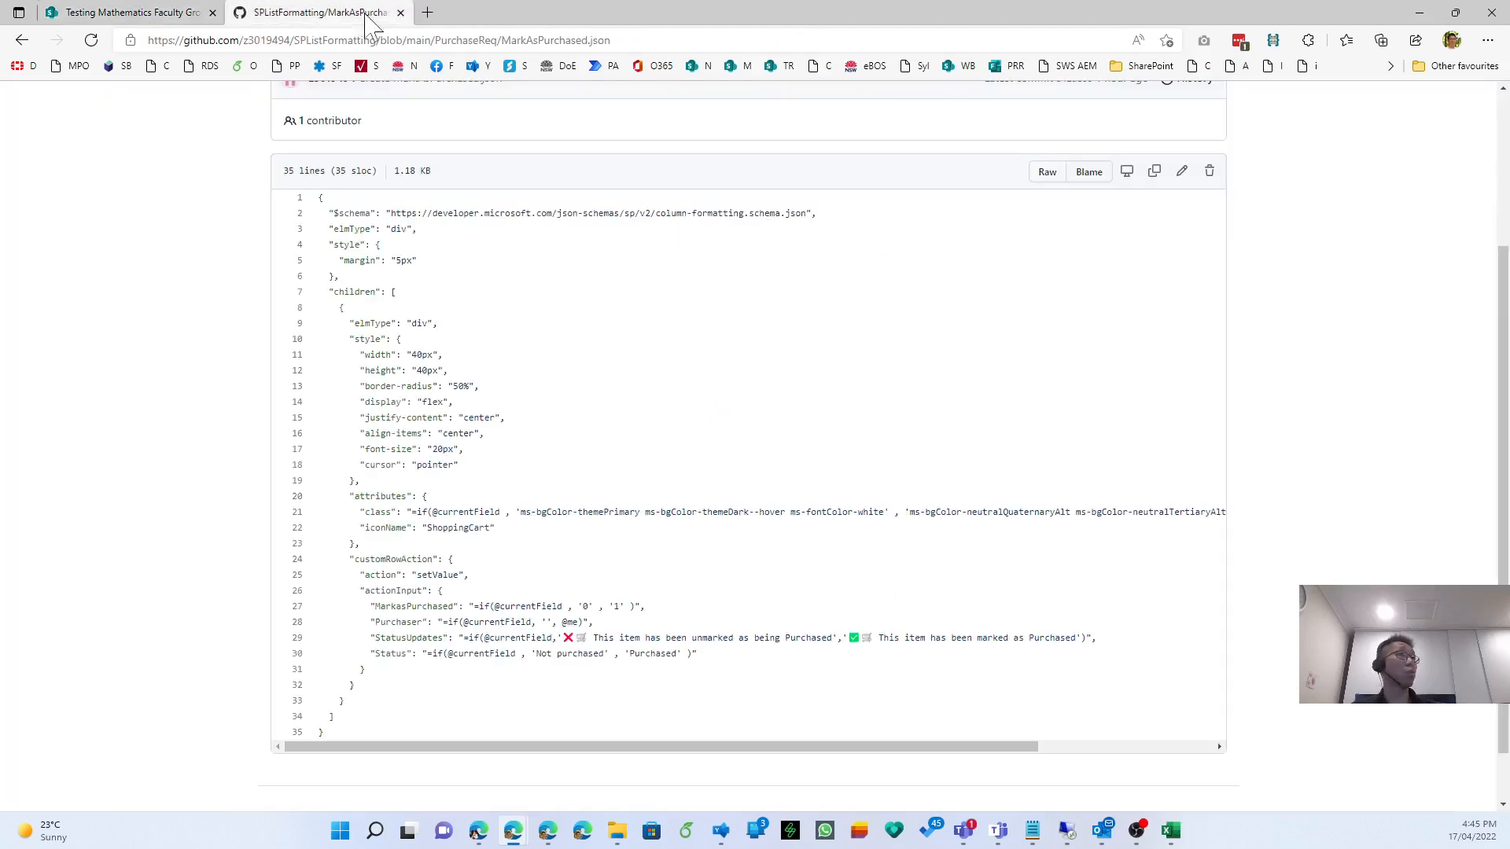
click(1154, 171)
click(130, 13)
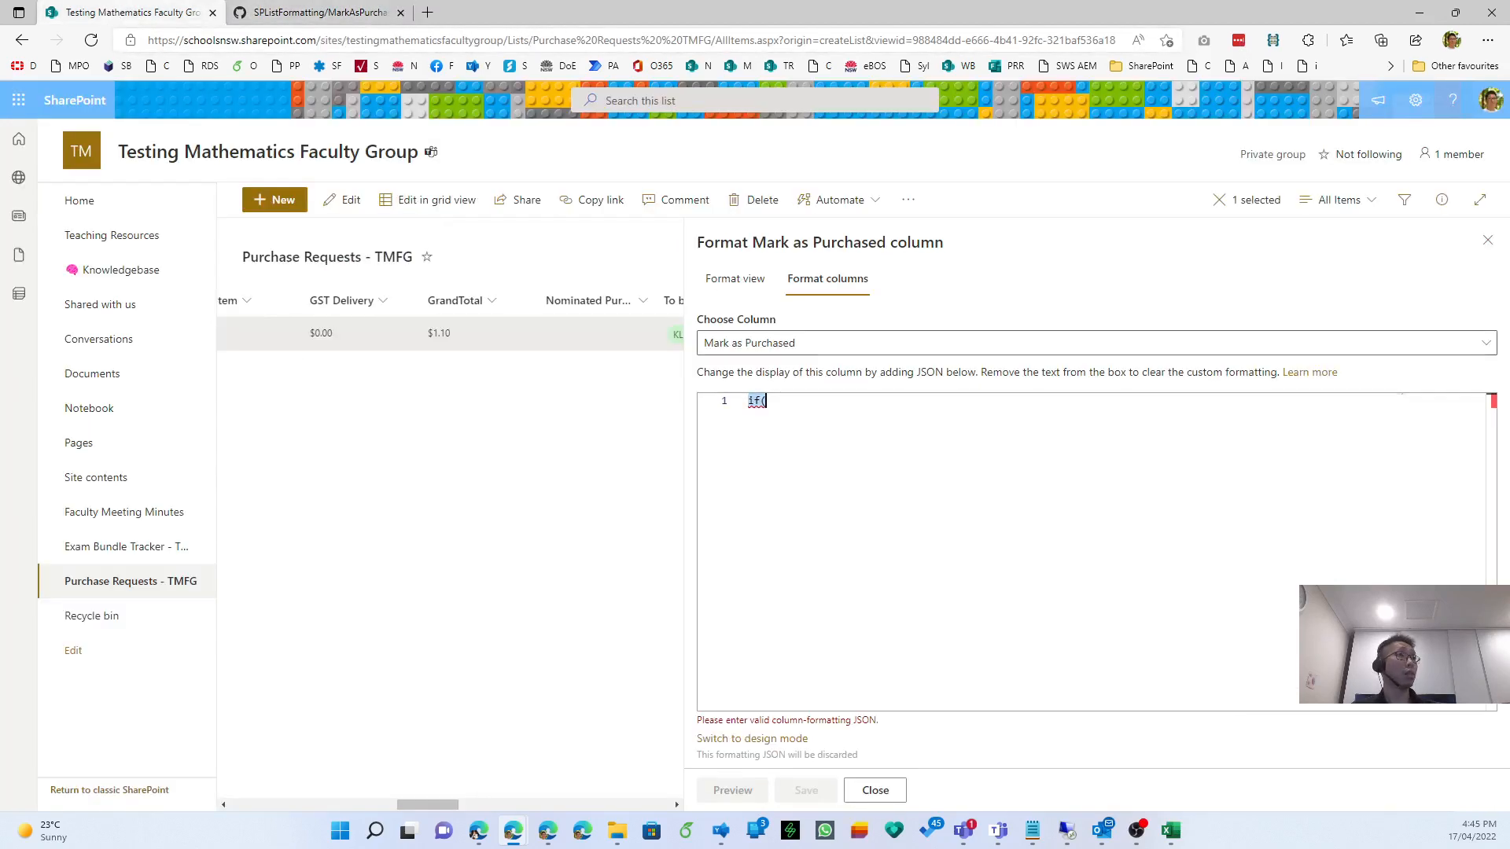
key(ctrl+v)
click(806, 791)
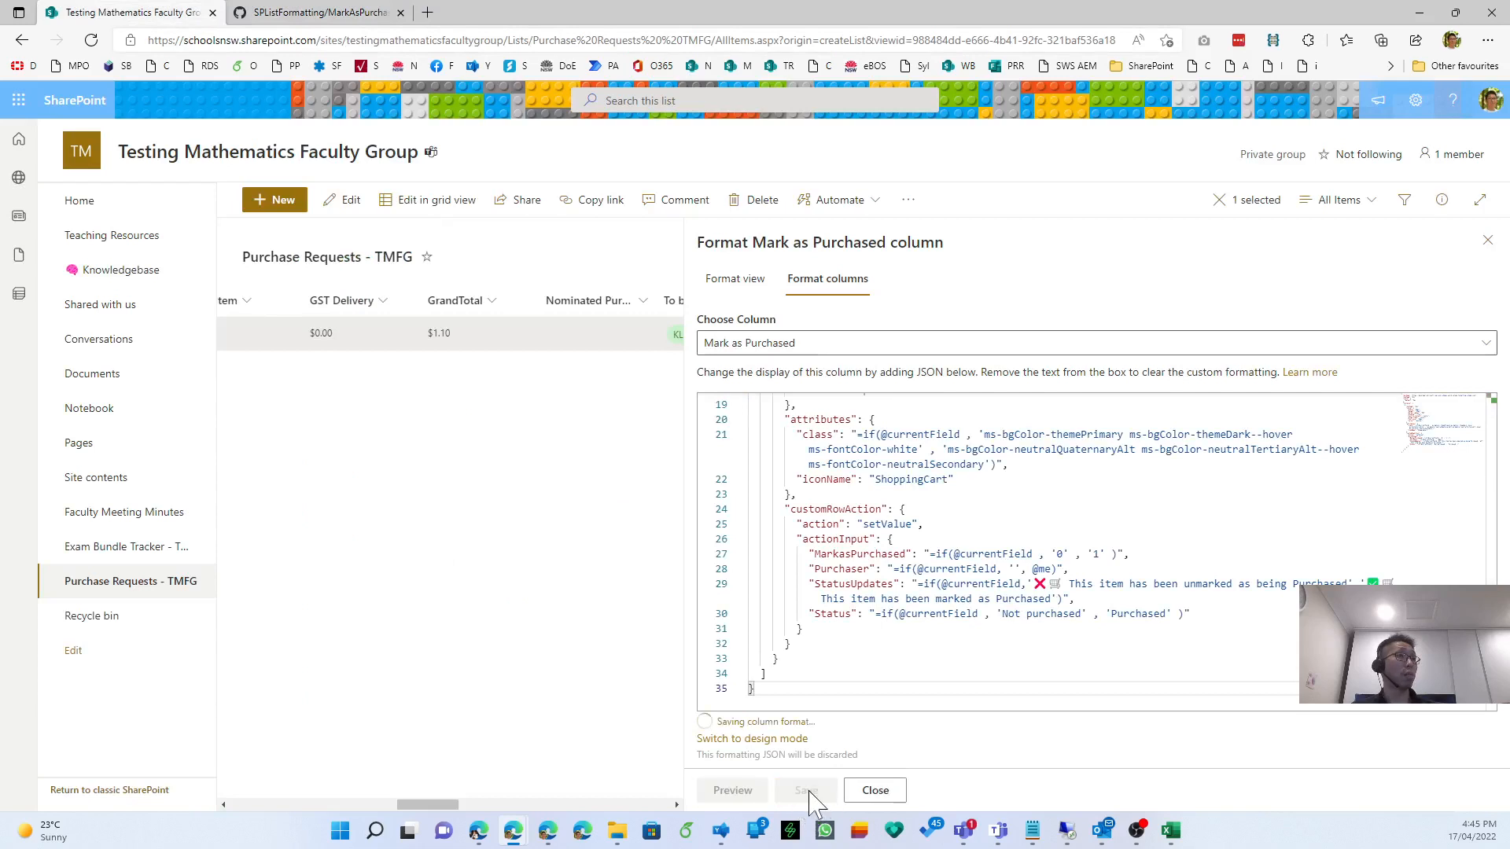
Return to the PurchaseReq folder on GitHub, open MarkAsReceived.json, and copy its entire contents.
click(322, 12)
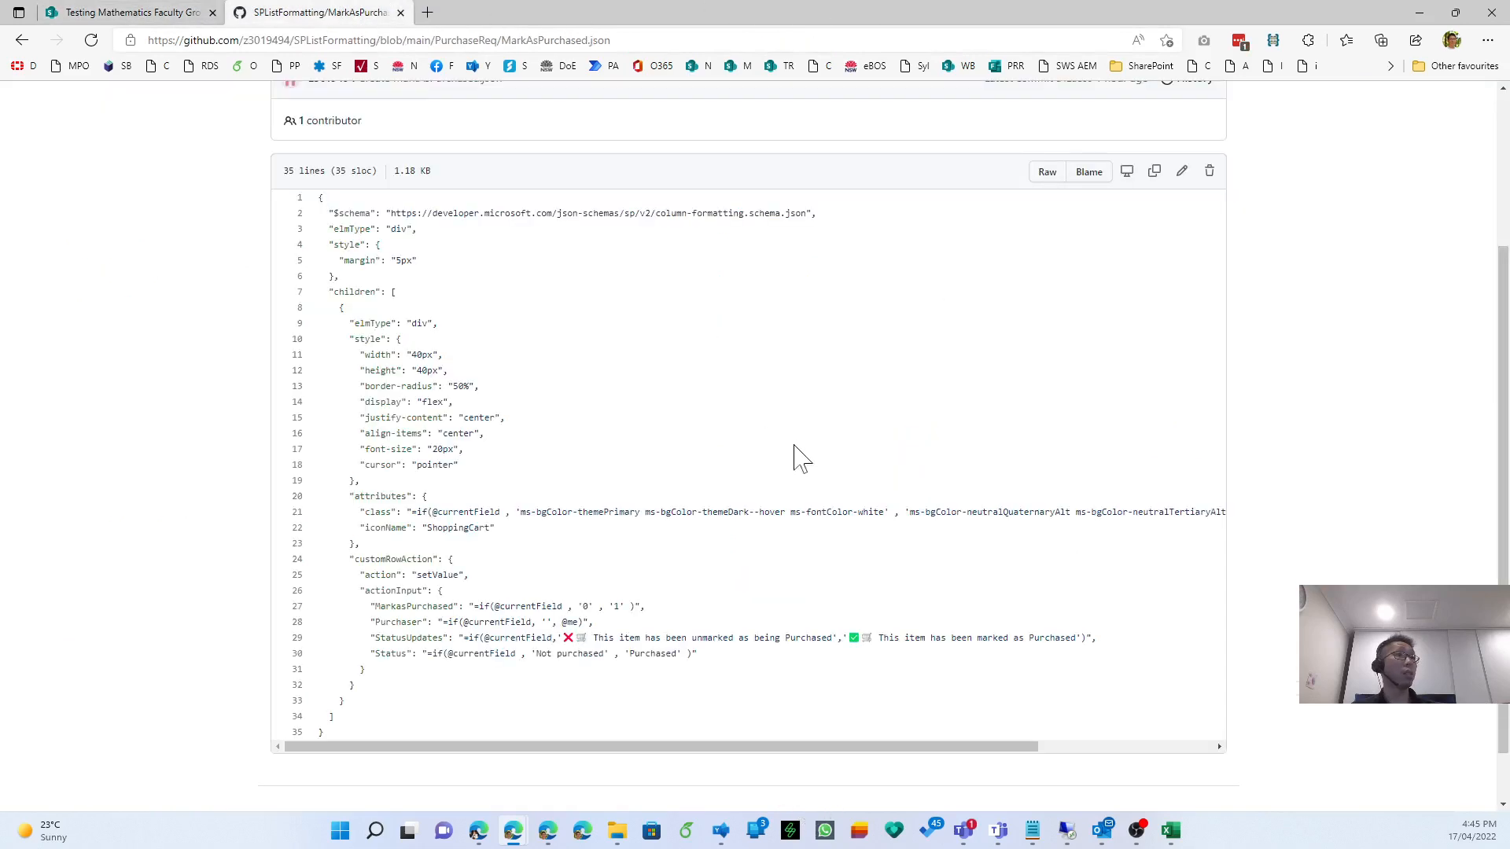
scroll(586, 287, up, 3)
click(506, 251)
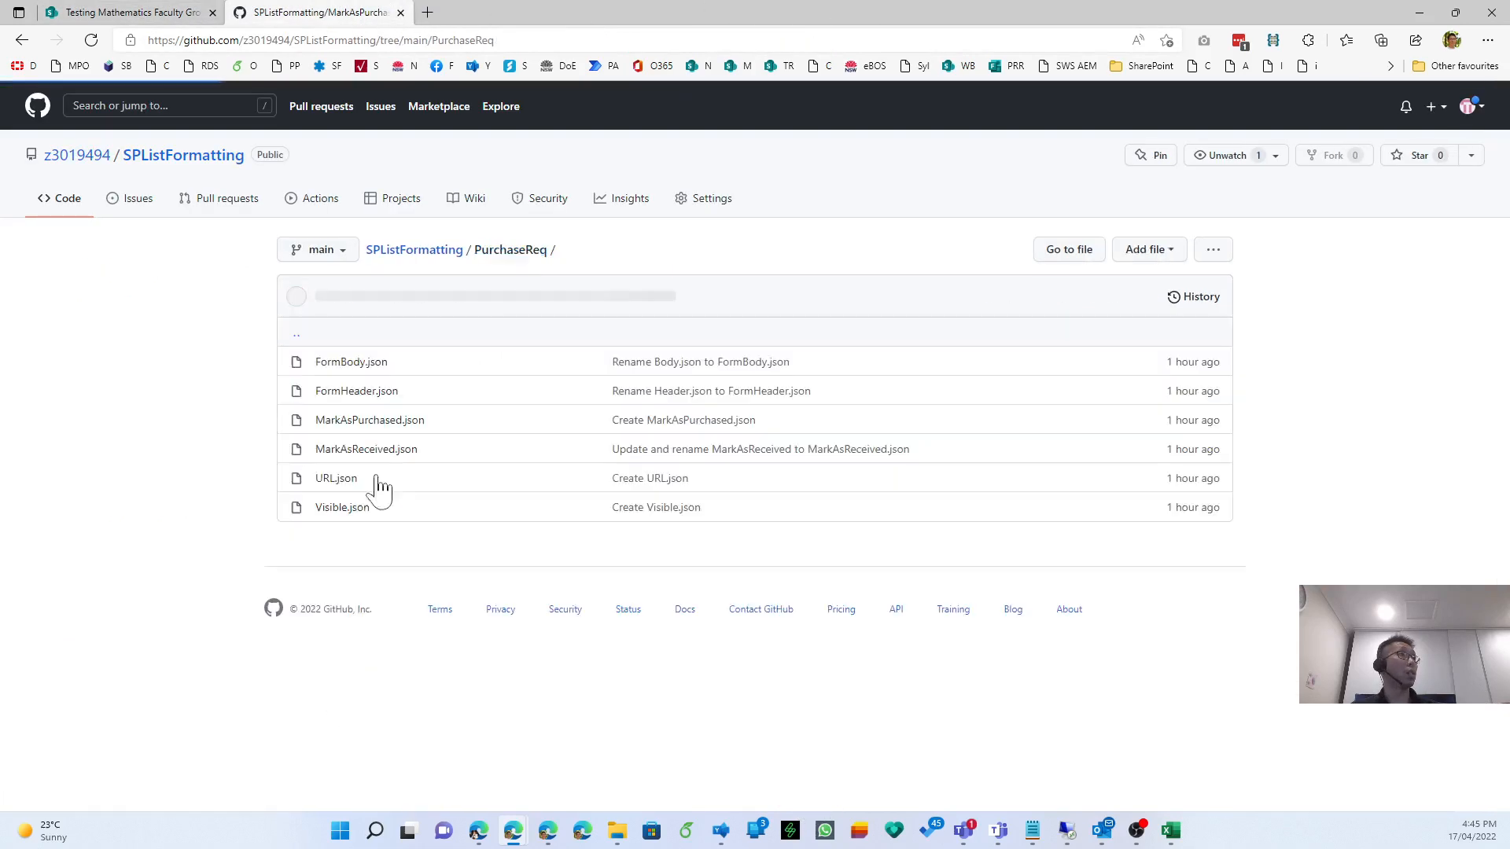
click(372, 453)
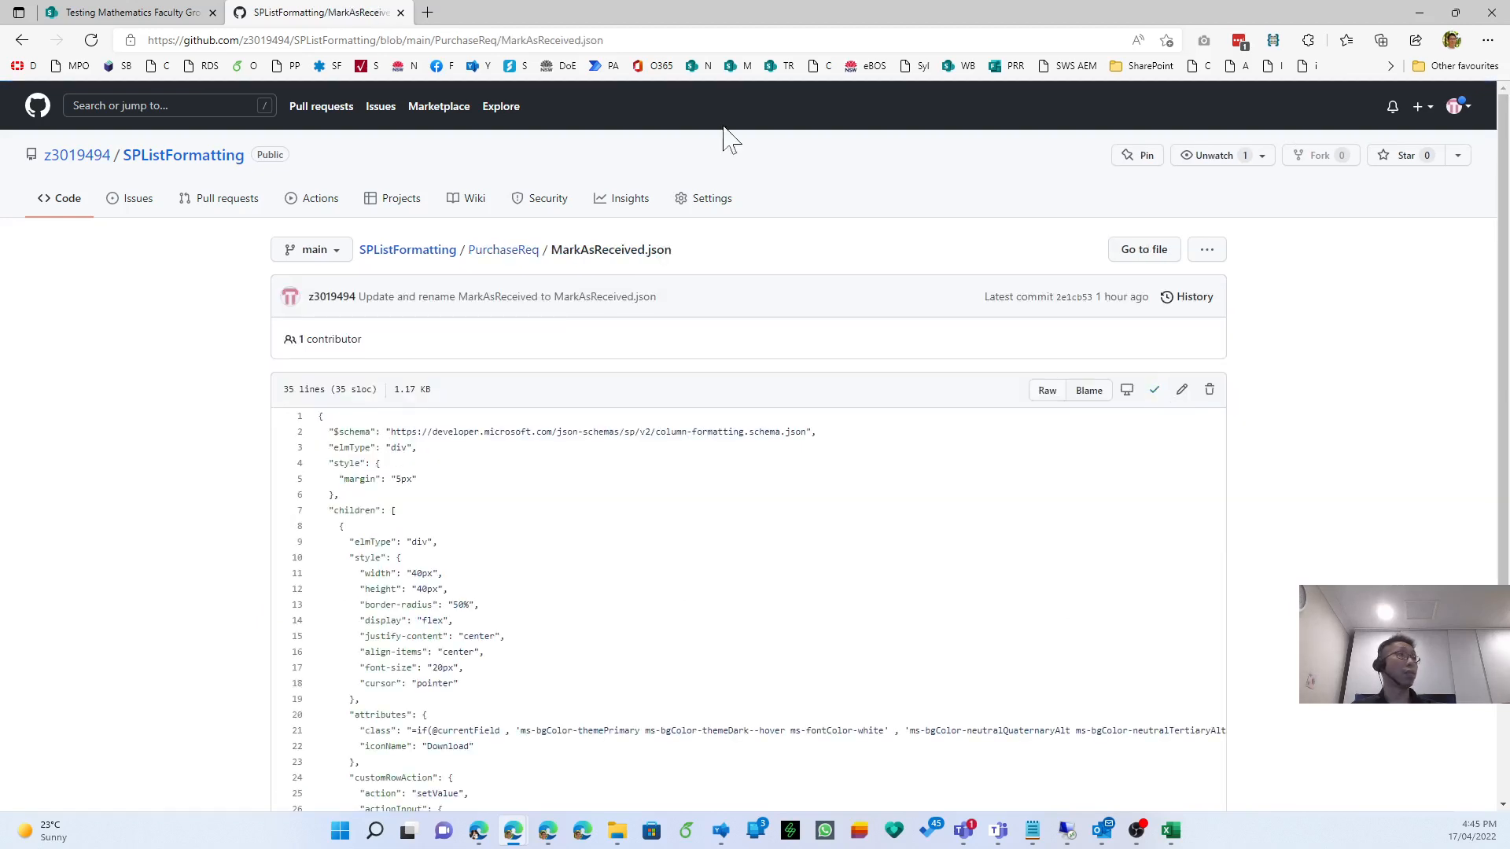
Examine the MarkasReceived, StatusUpdates and Status entries under actionInput in MarkAsReceived.json.
scroll(516, 463, down, 3)
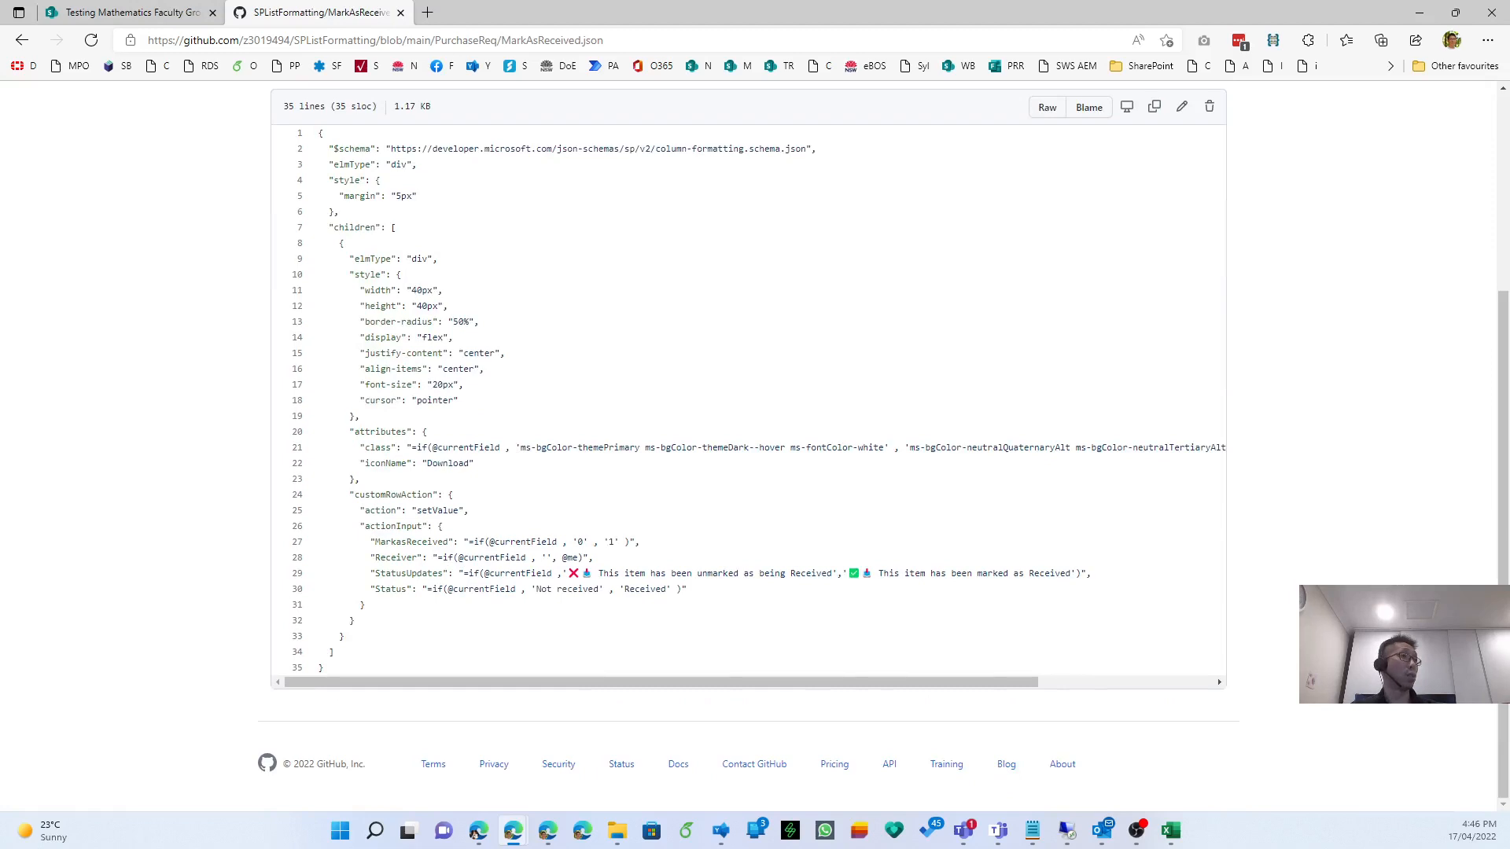
triple_click(399, 577)
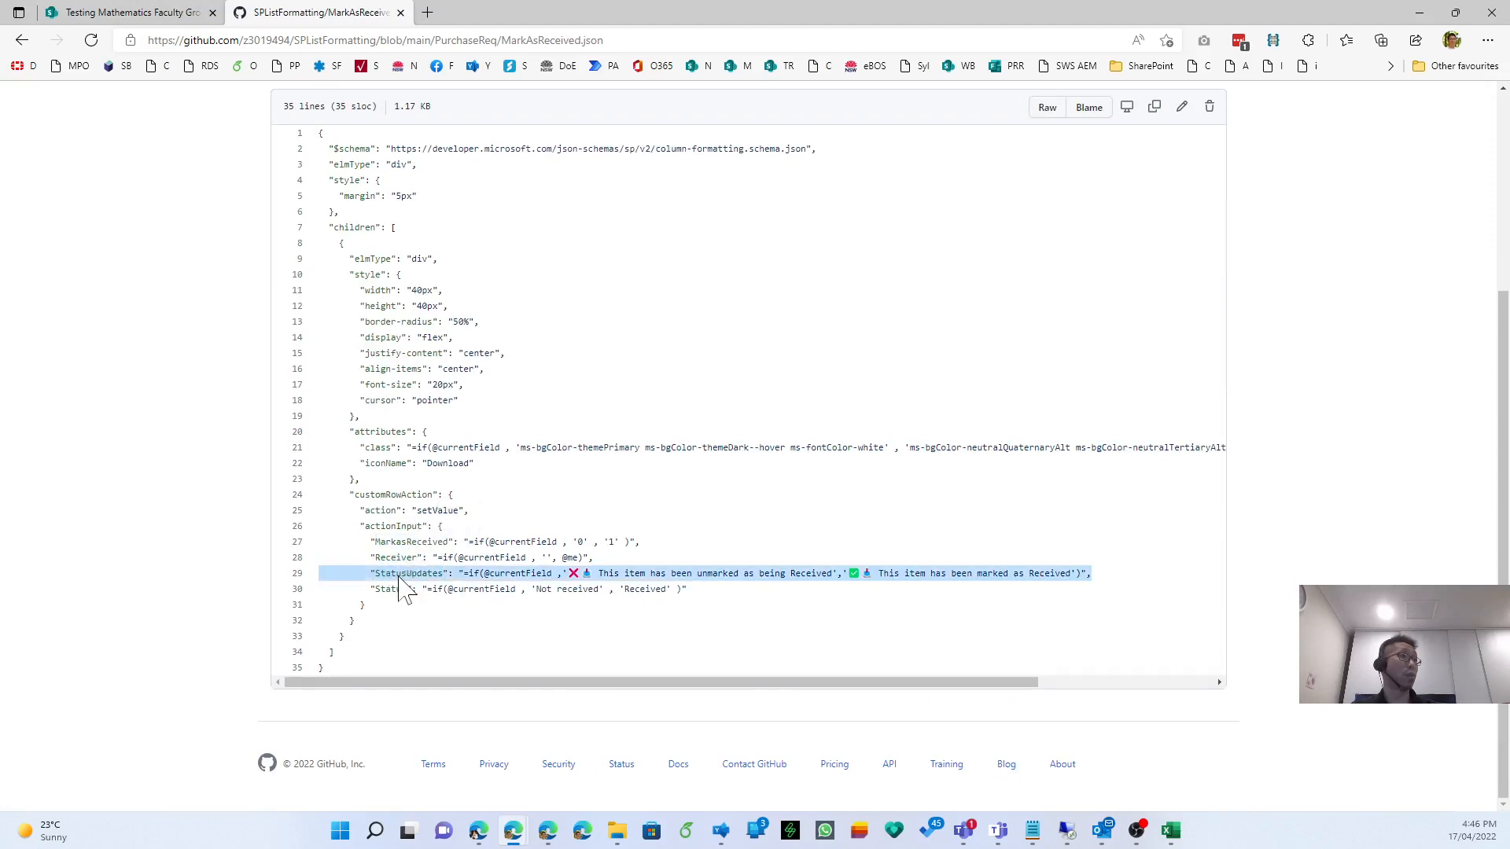
double_click(399, 590)
click(442, 607)
double_click(412, 542)
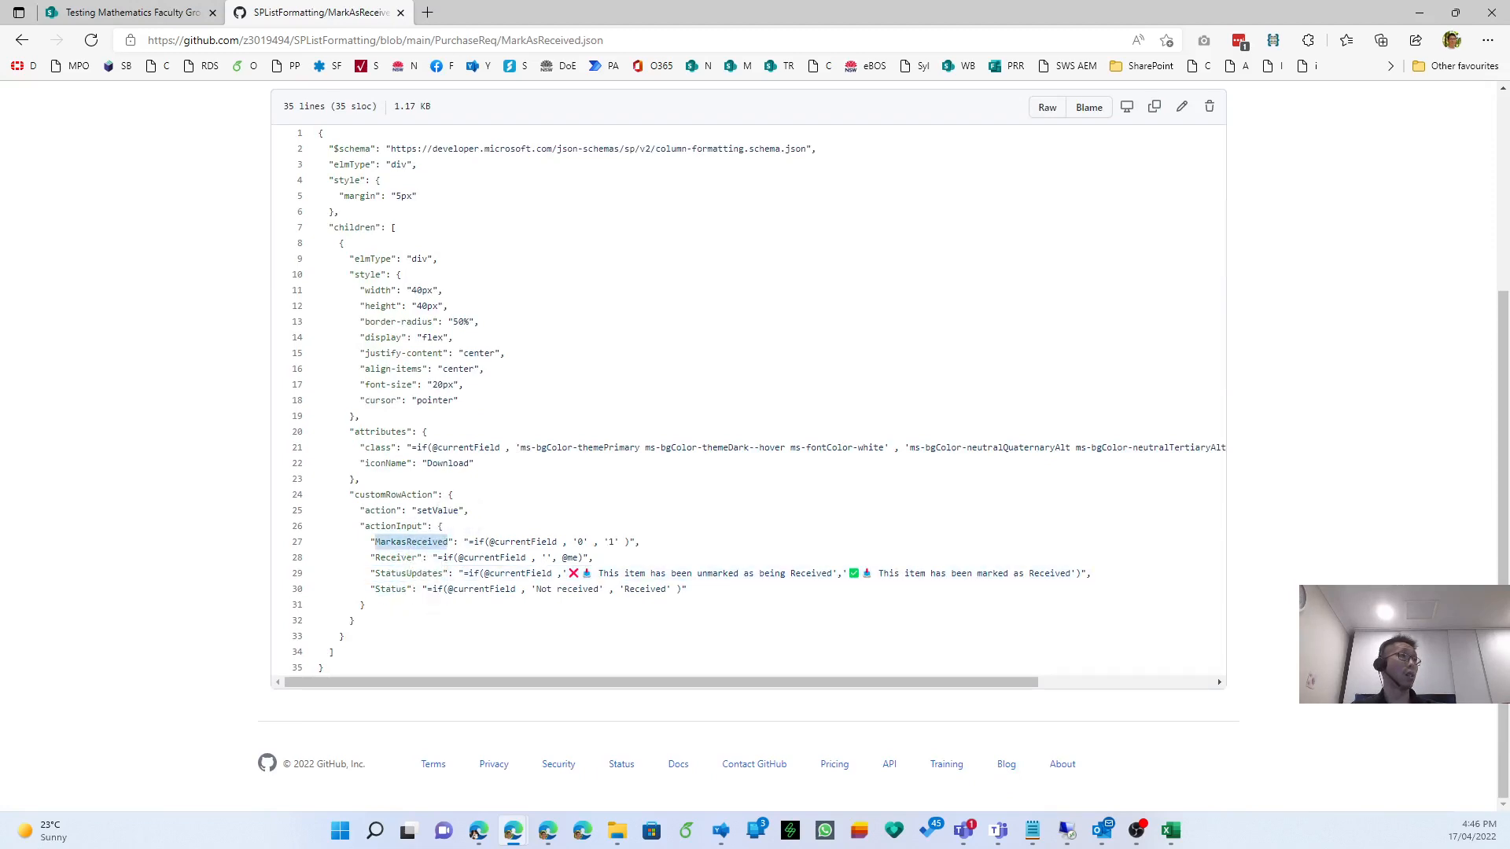
triple_click(411, 542)
click(396, 552)
In SharePoint, switch to the Mark as Received column, replace its advanced-mode JSON with the copied code, save it, and close the formatting settings.
click(173, 19)
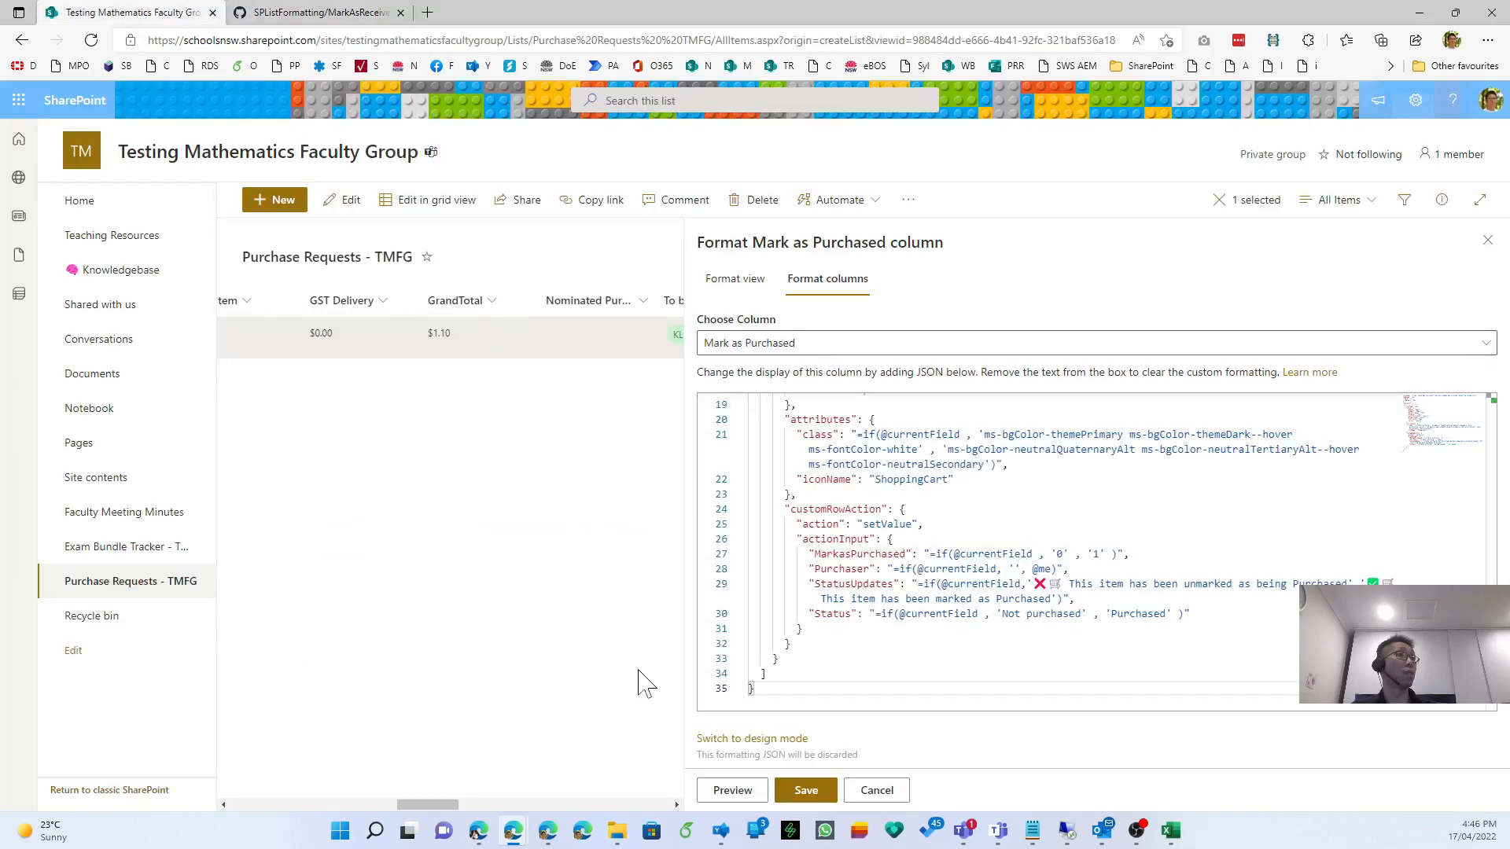
click(810, 344)
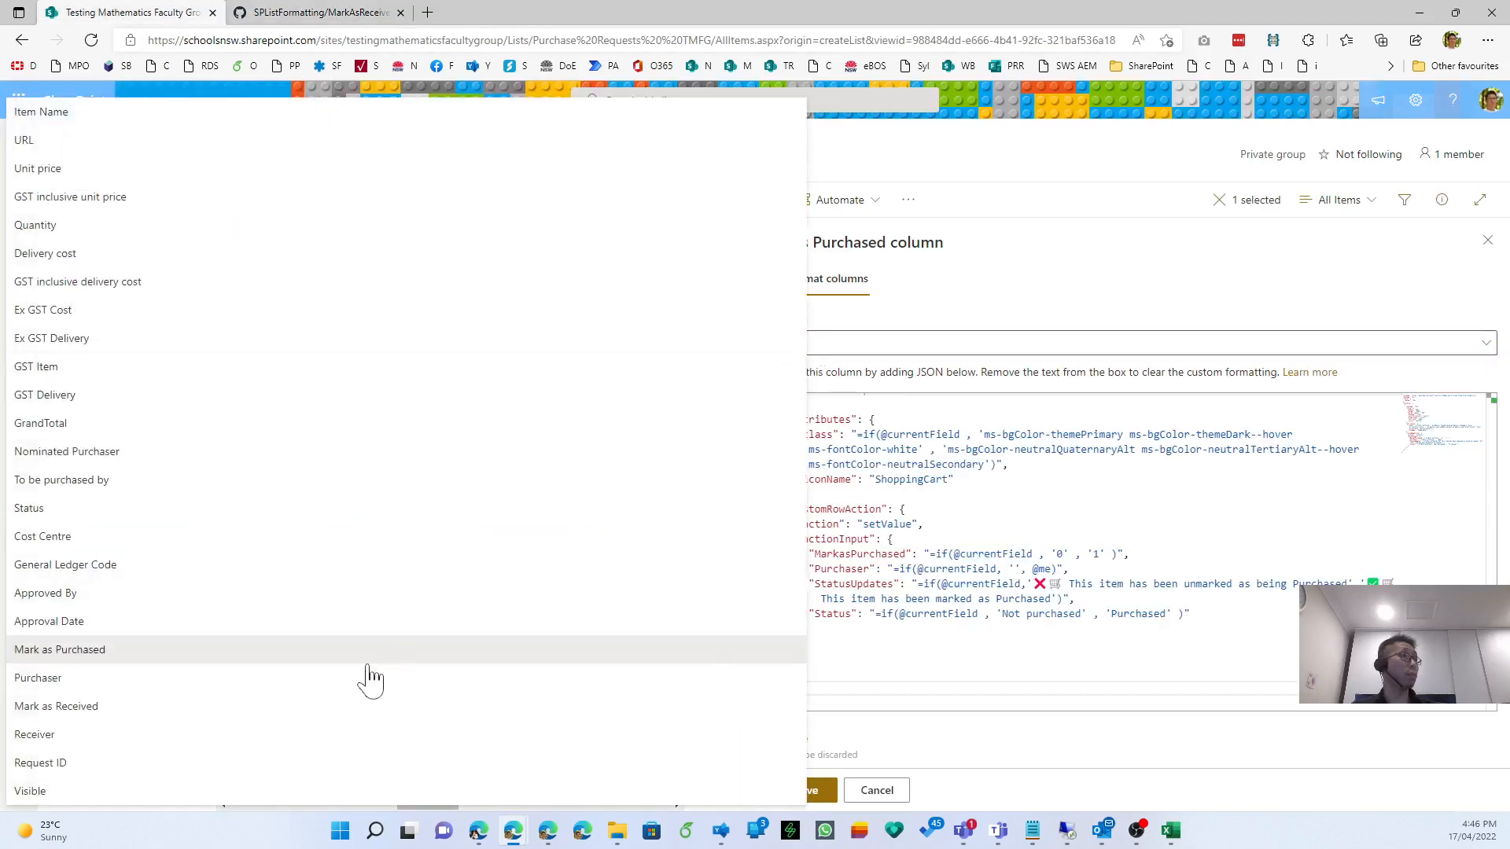
click(333, 707)
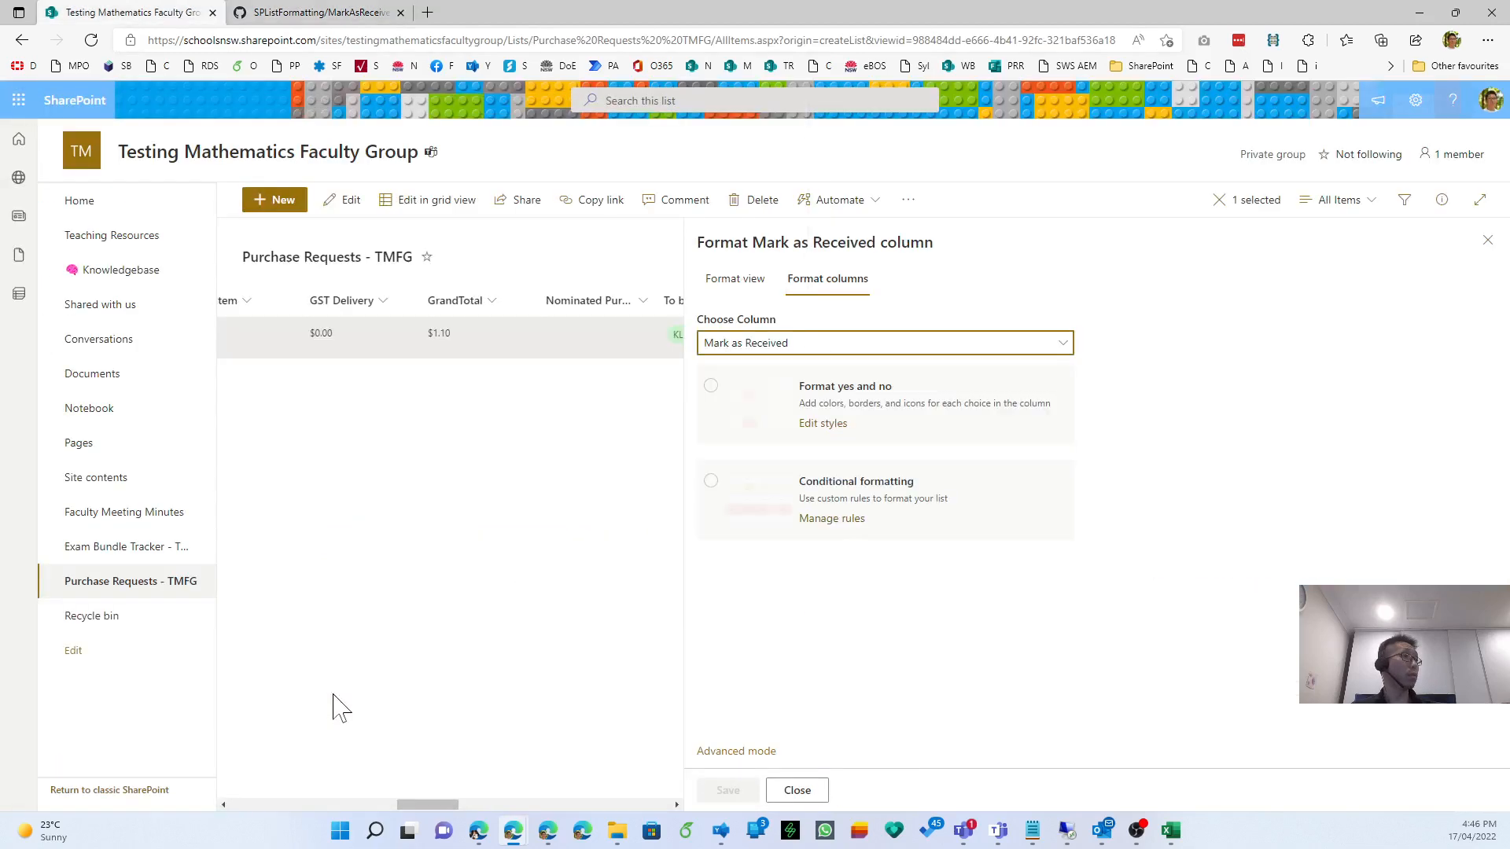
click(732, 751)
key(ctrl+a)
key(ctrl+v)
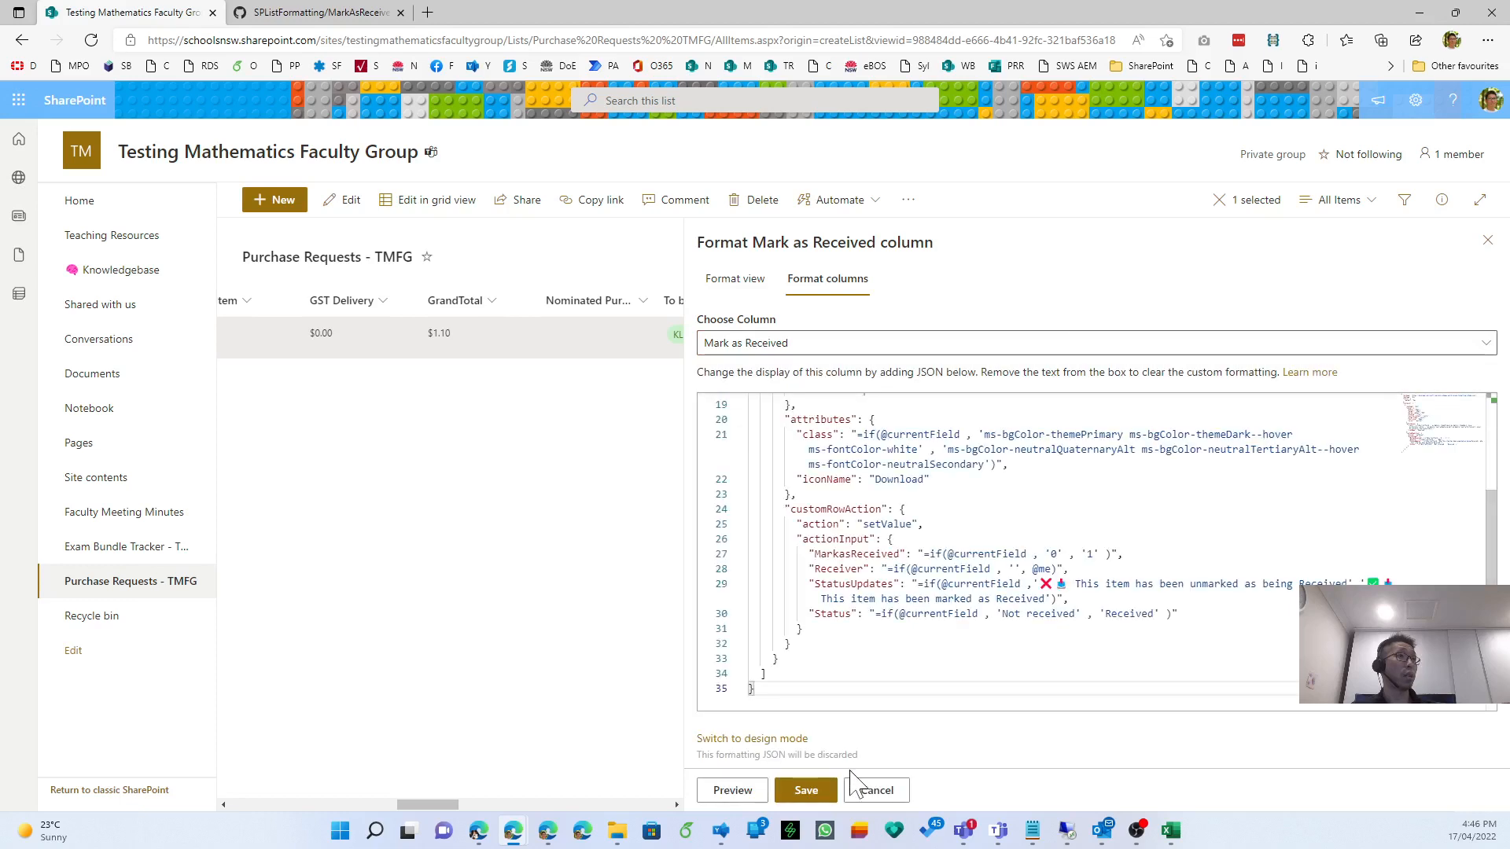
click(810, 793)
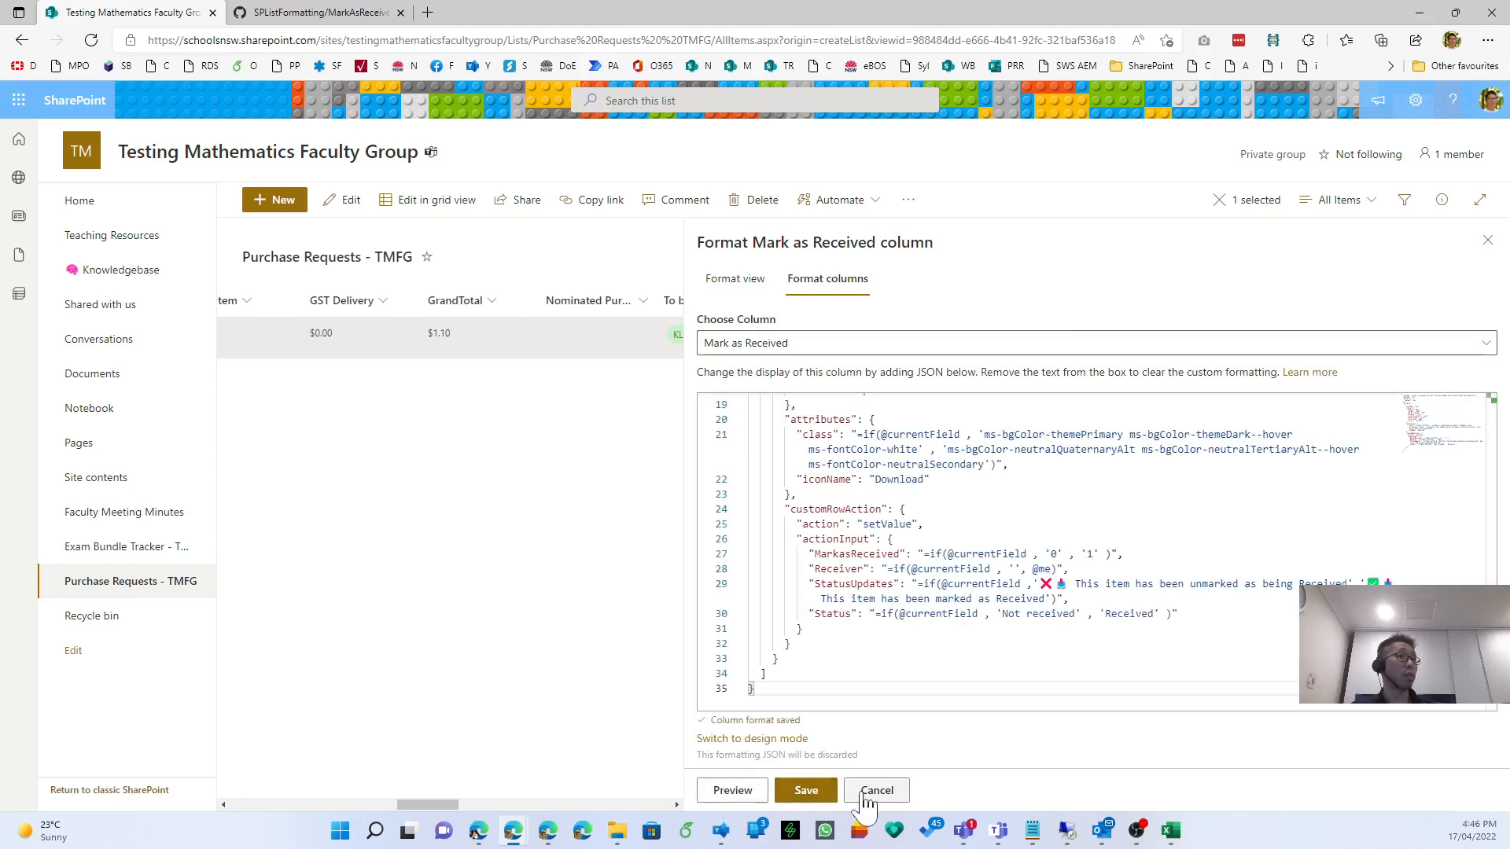
click(1487, 240)
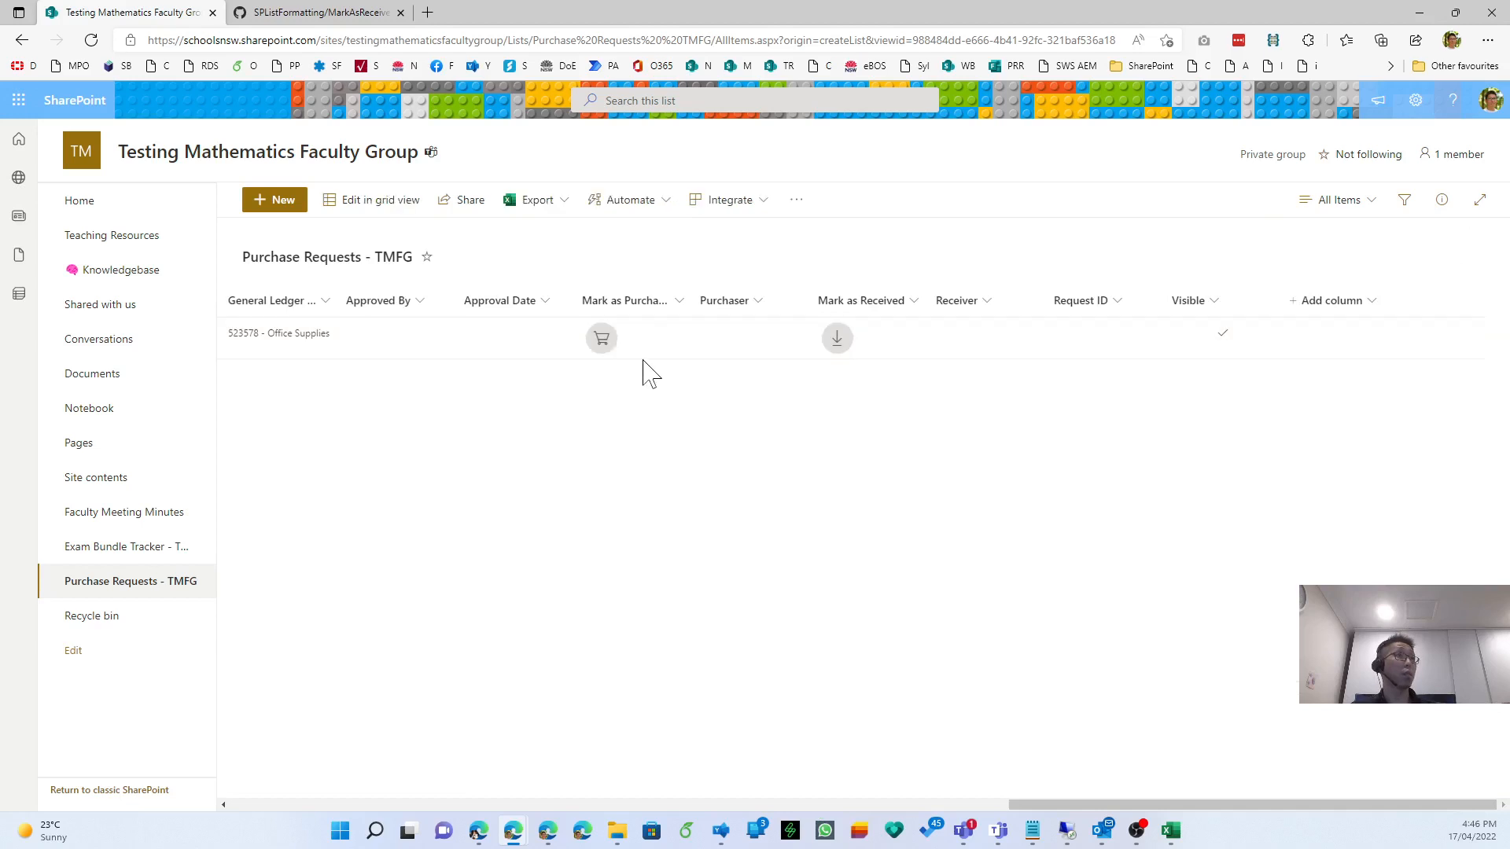
Mark the Testing request as purchased in the list, review the fields in its details, and close them.
click(597, 339)
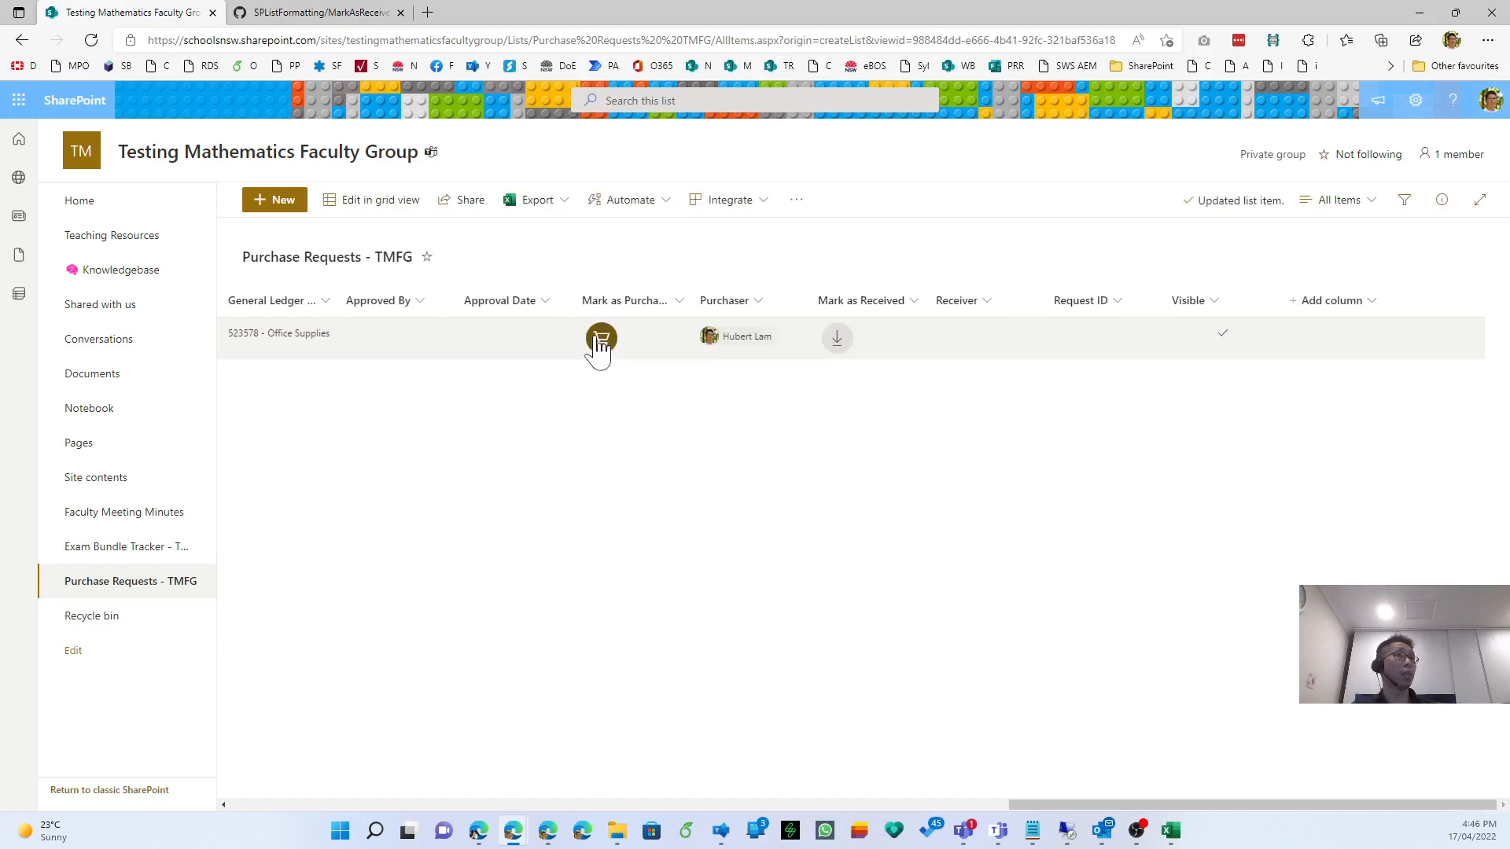
click(1164, 346)
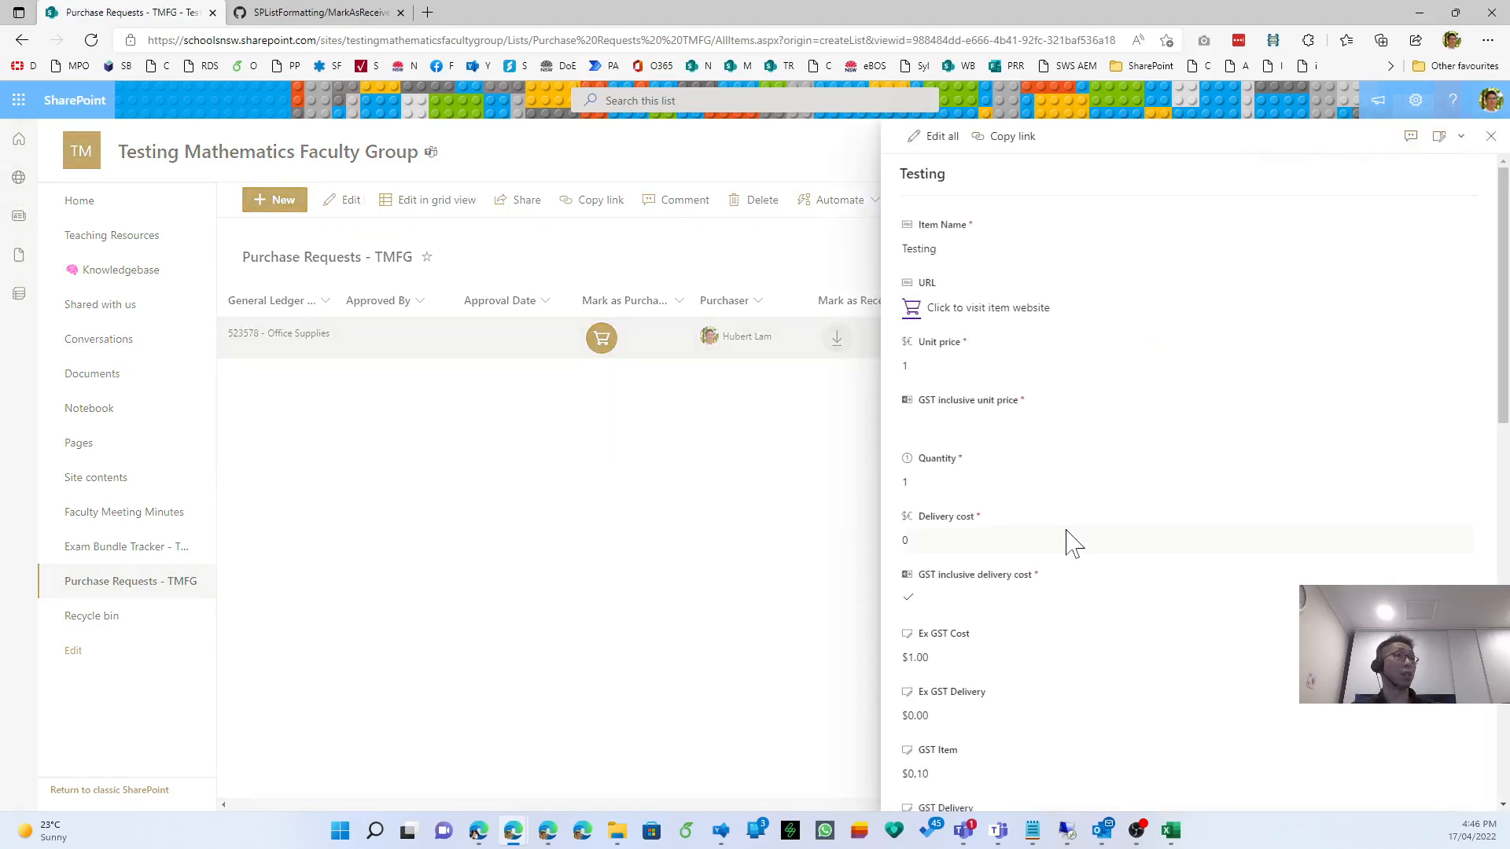
scroll(1071, 541, down, 5)
scroll(1071, 541, down, 4)
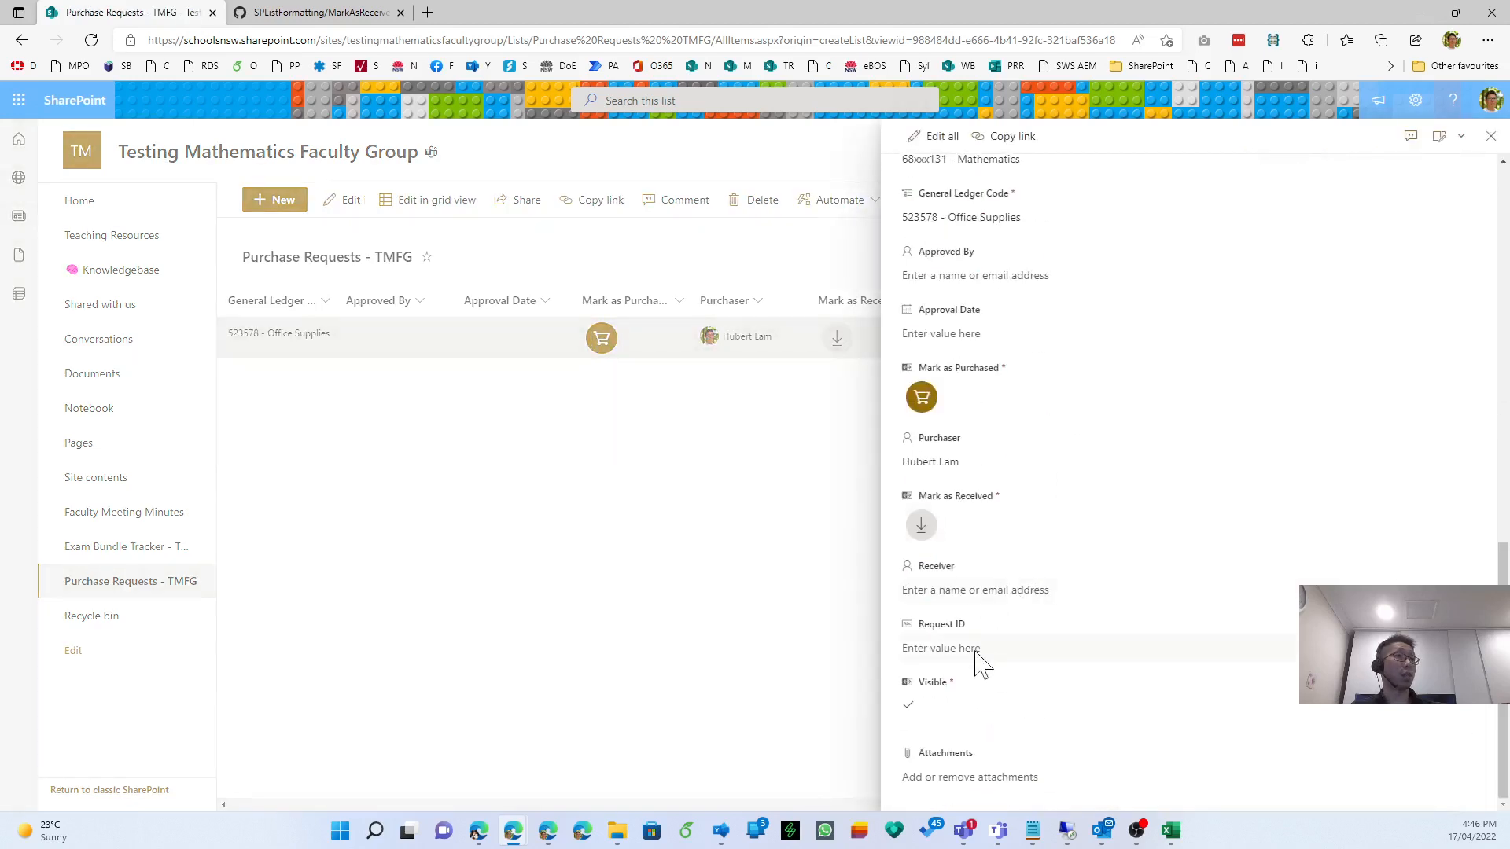
click(775, 624)
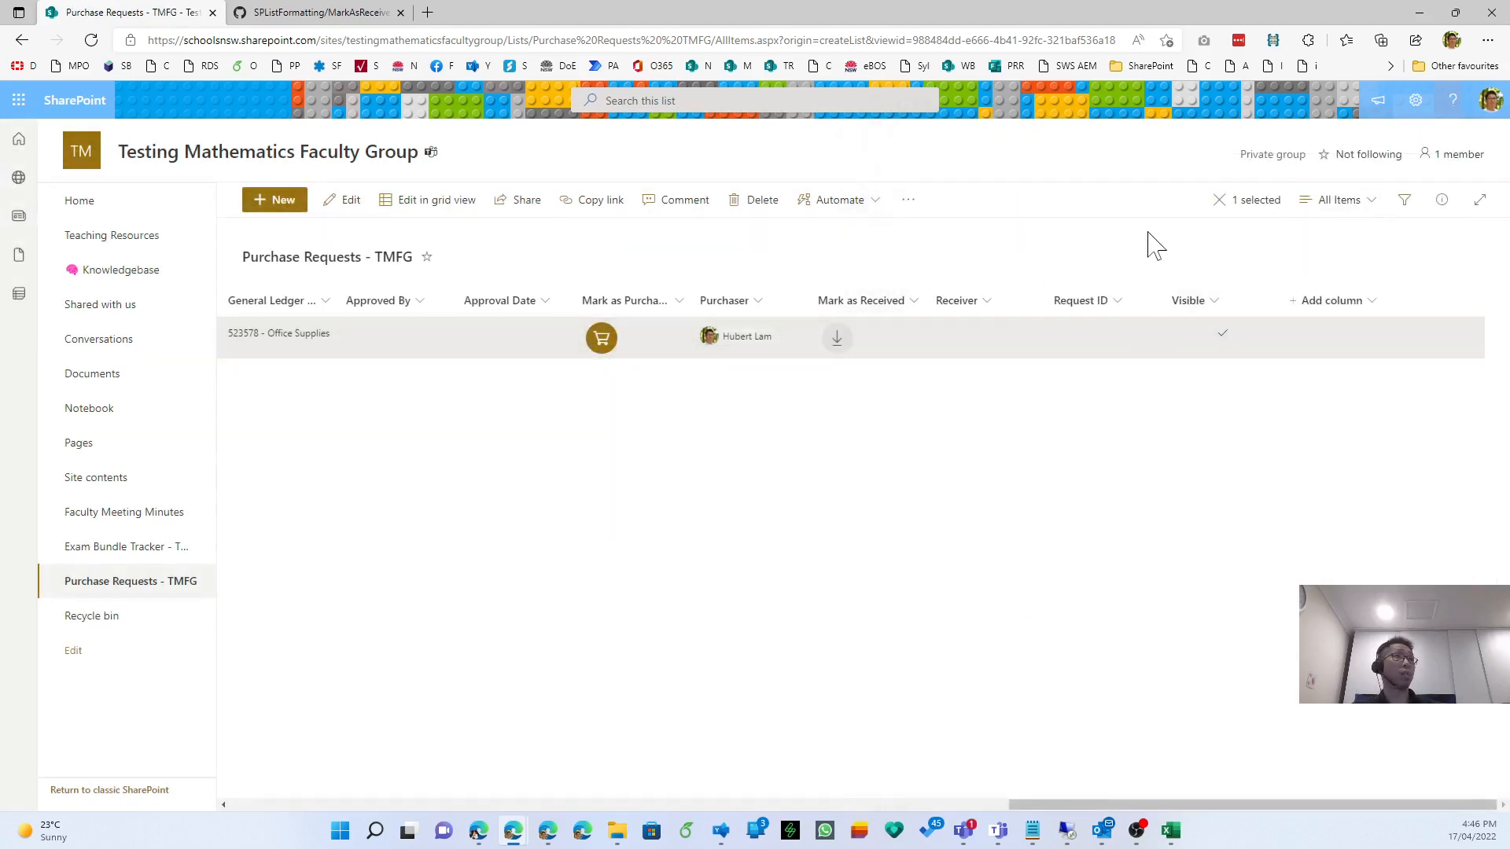
click(1346, 295)
click(1337, 359)
text(St)
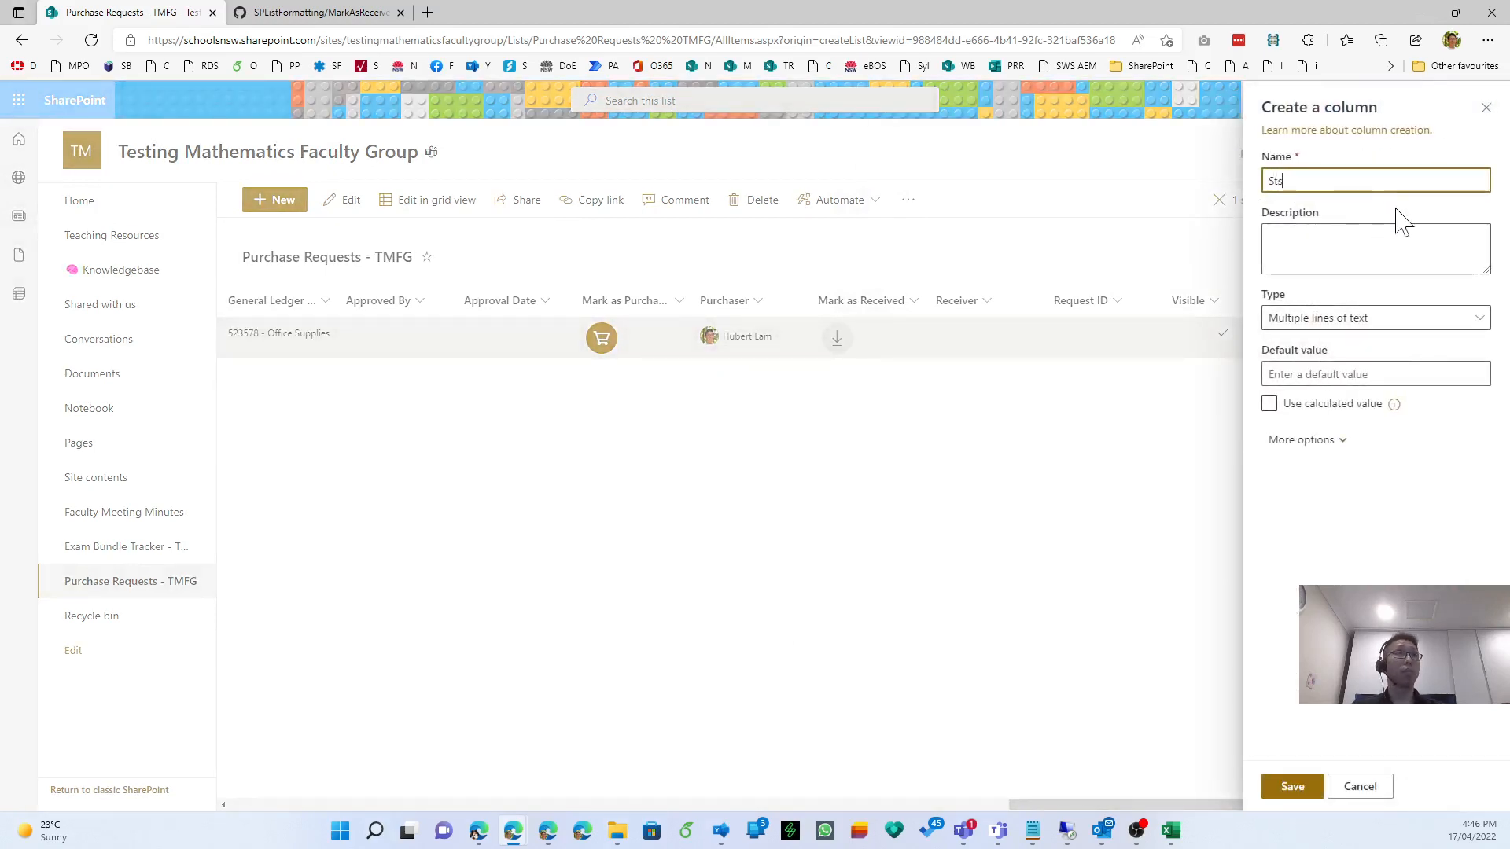
text(atus)
click(1281, 441)
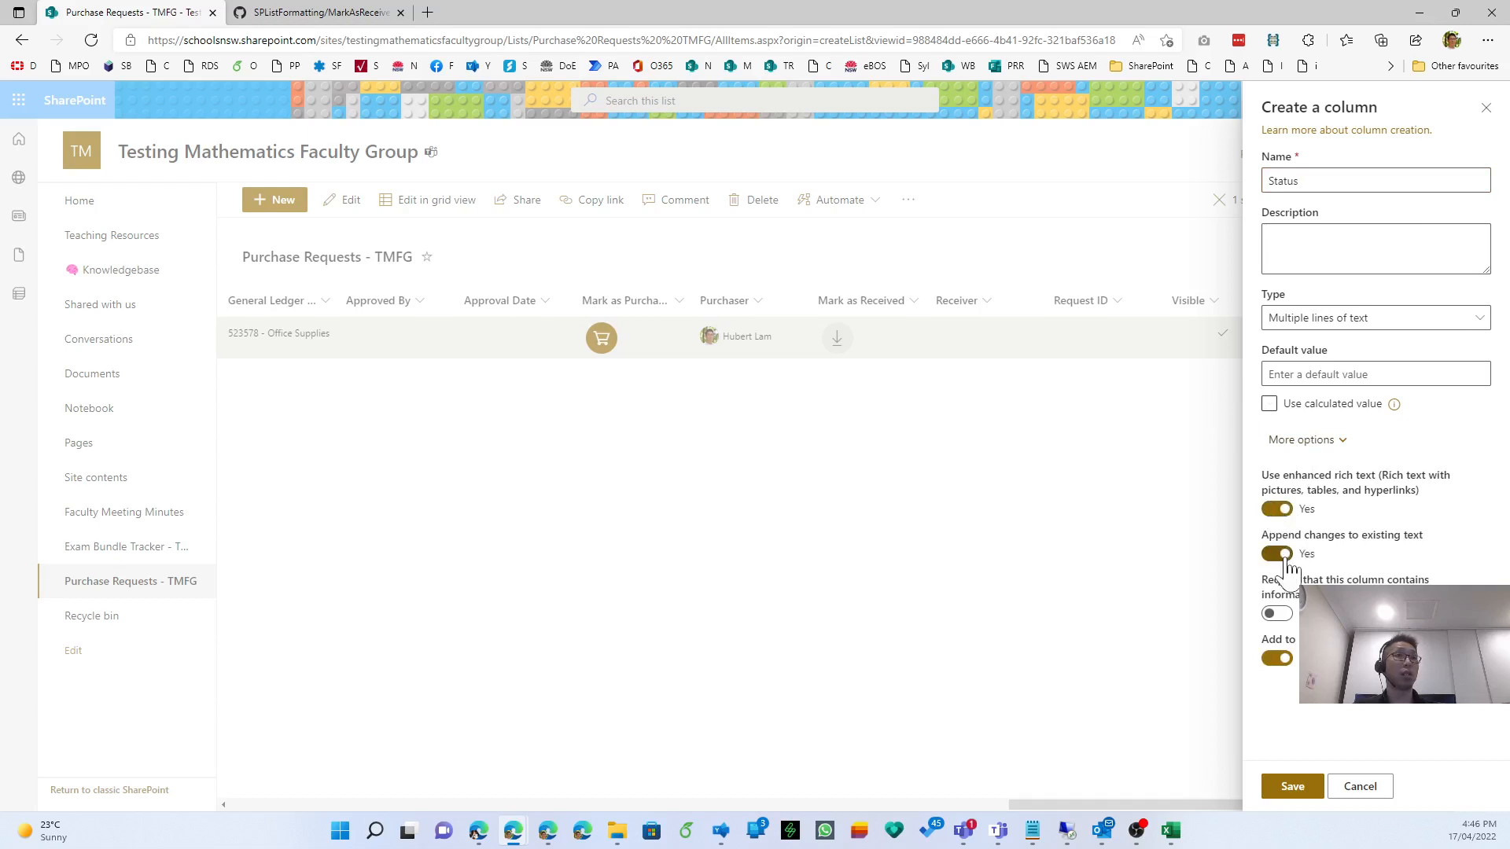
click(1287, 789)
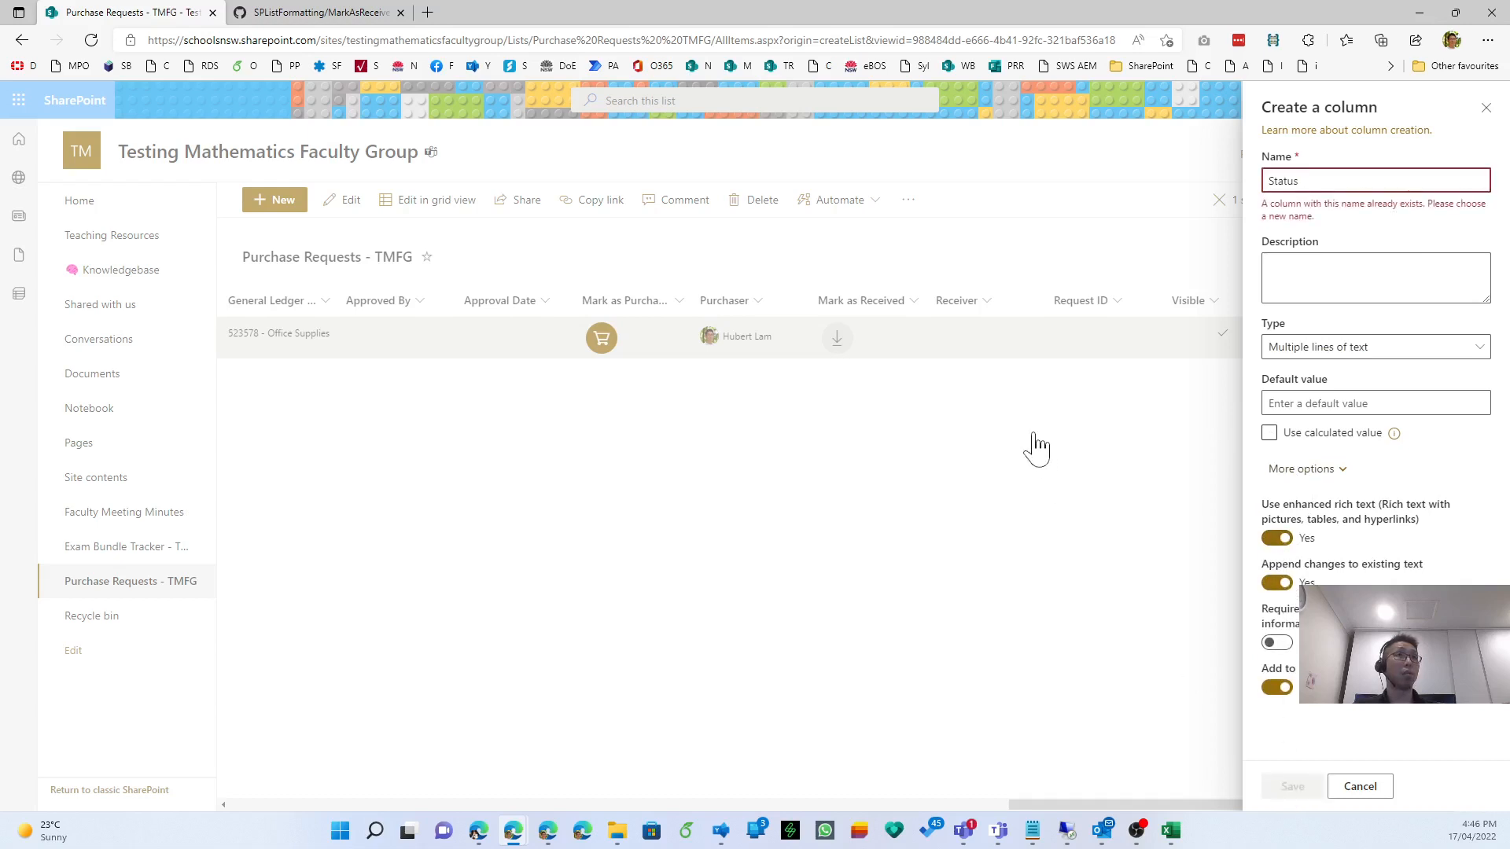
click(1358, 786)
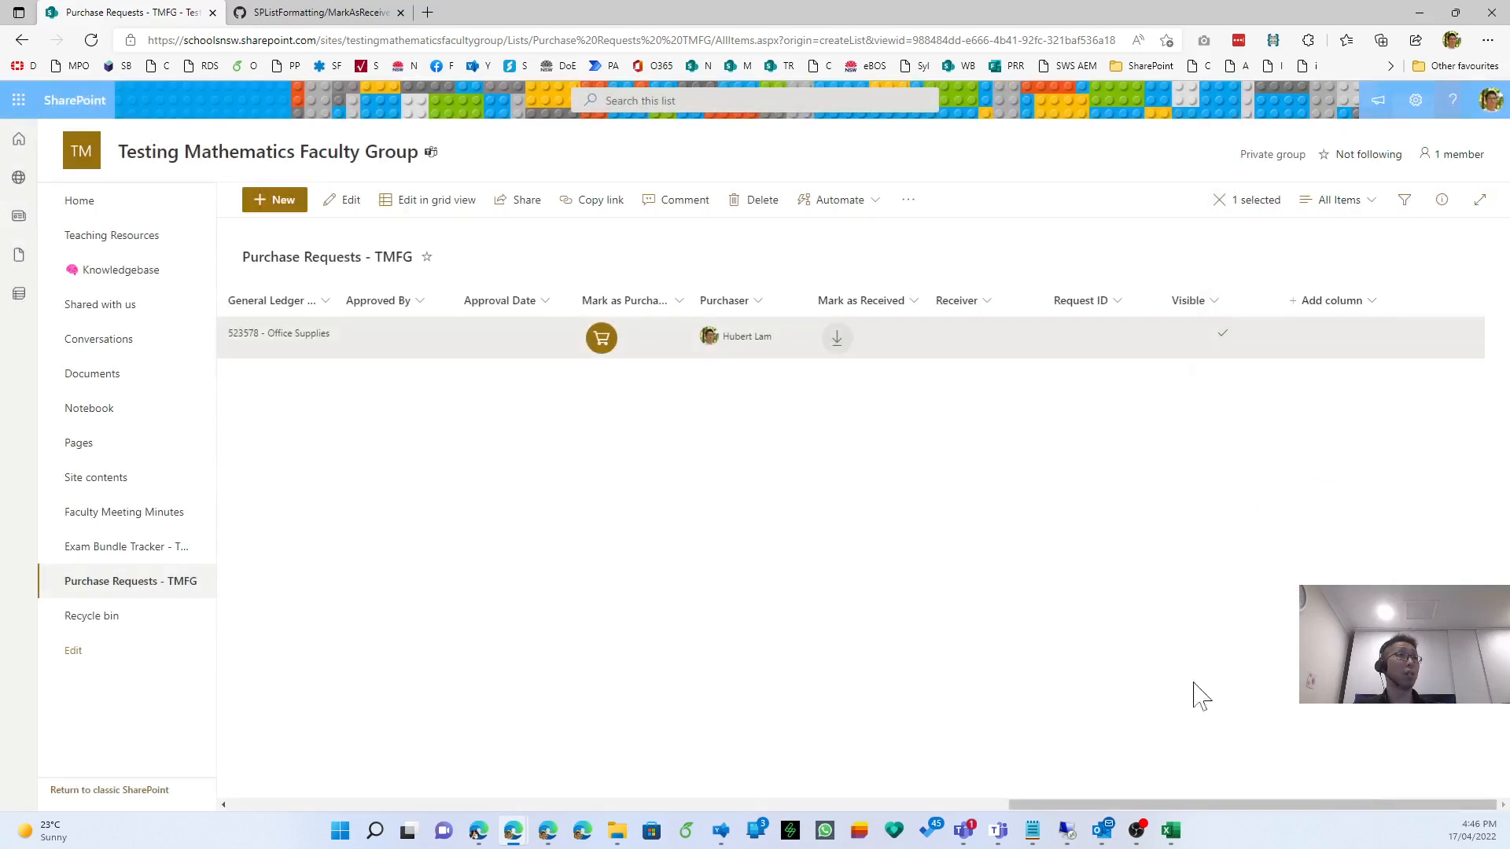
Check the list's existing Status column and the StatusUpdates field name in MarkAsReceived.json on GitHub.
drag(1111, 804, 713, 822)
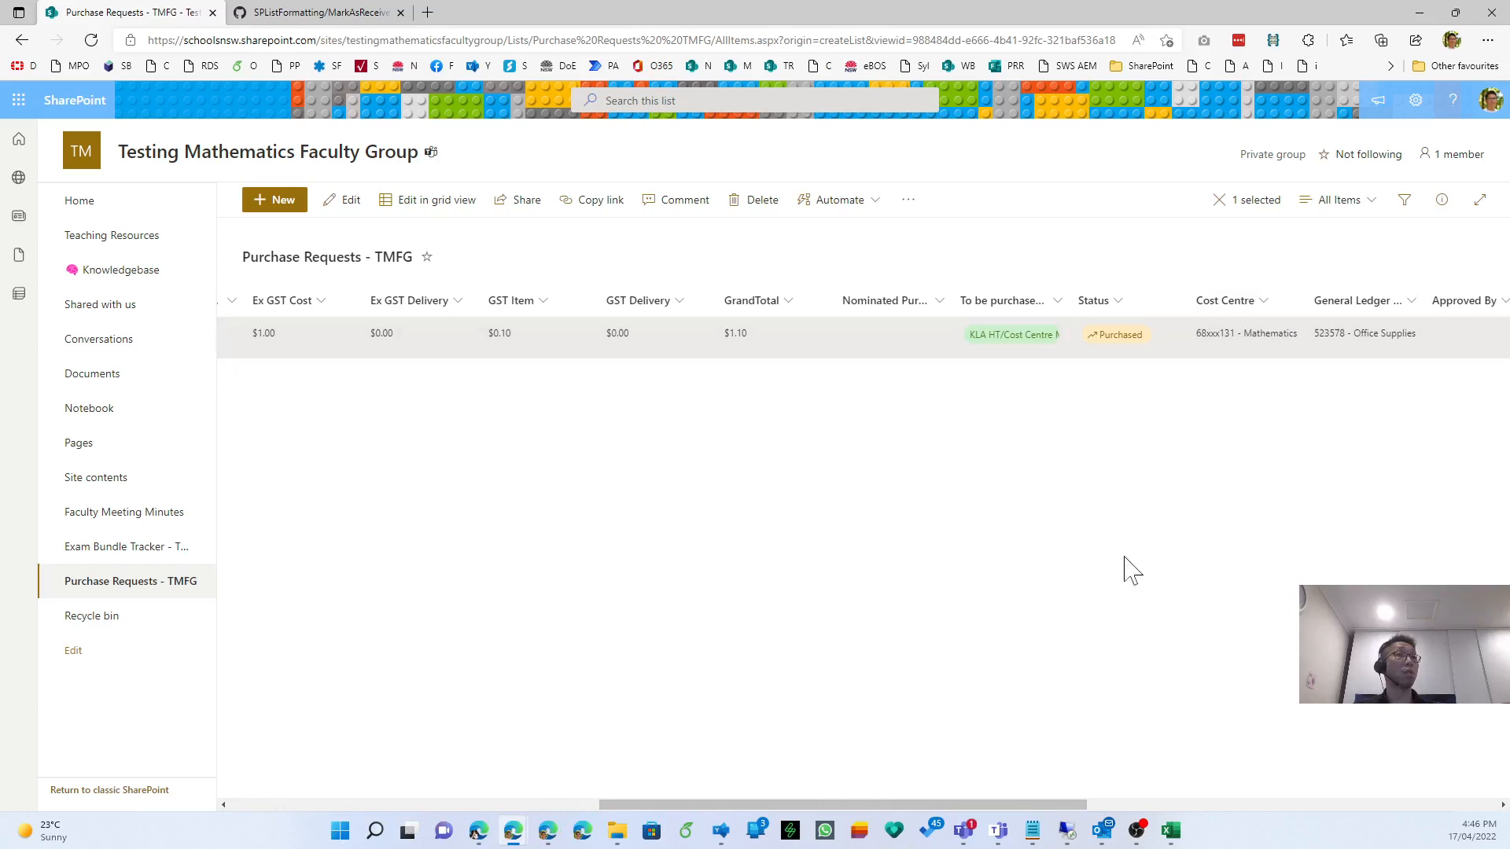
click(372, 12)
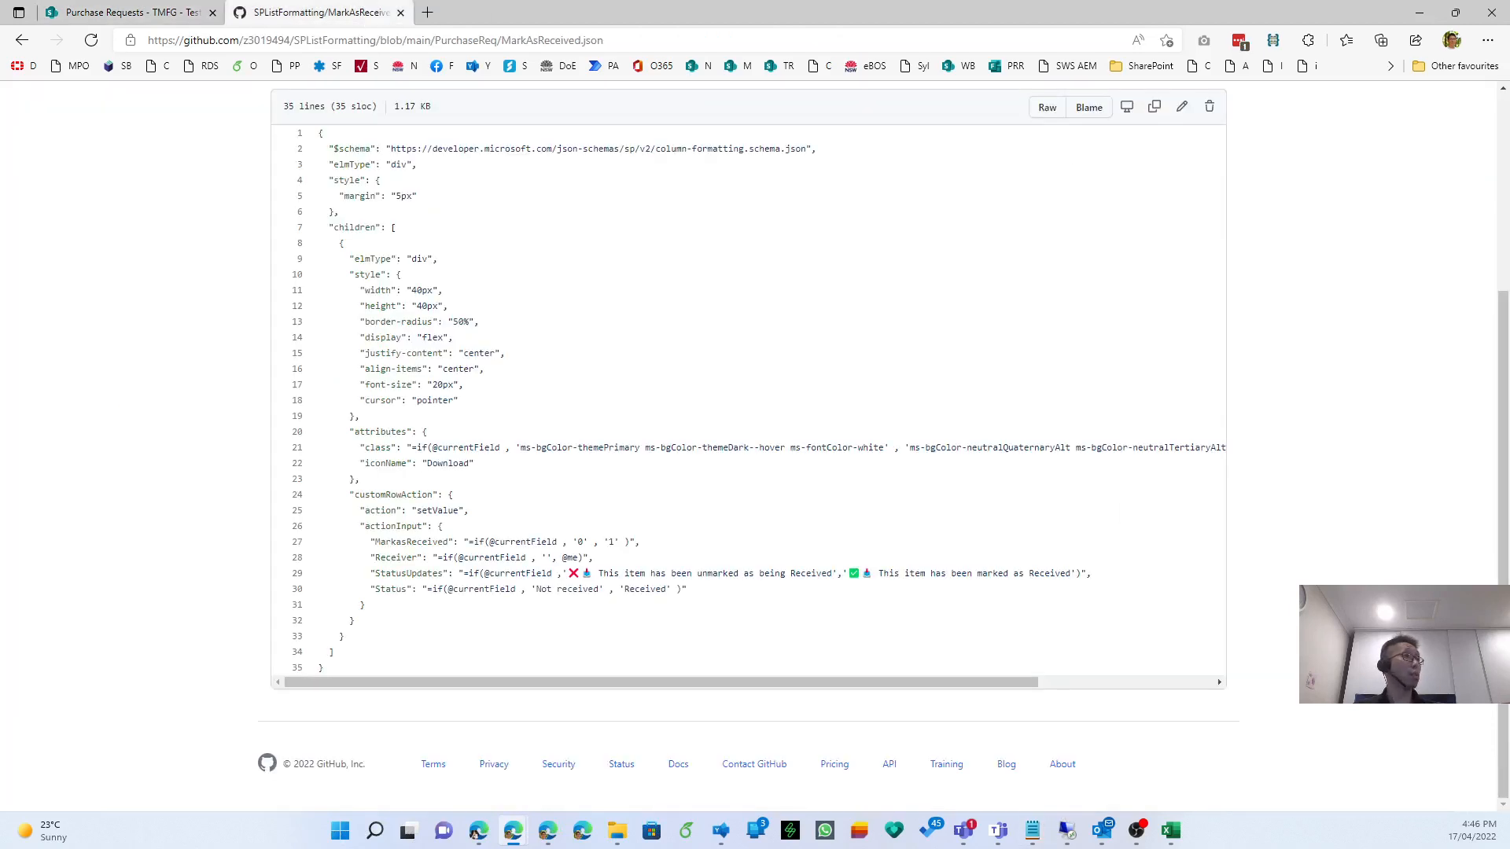
double_click(407, 573)
Back in the SharePoint list, create a multiple lines of text column named Status Updates with enhanced rich text and appending changes enabled.
click(118, 13)
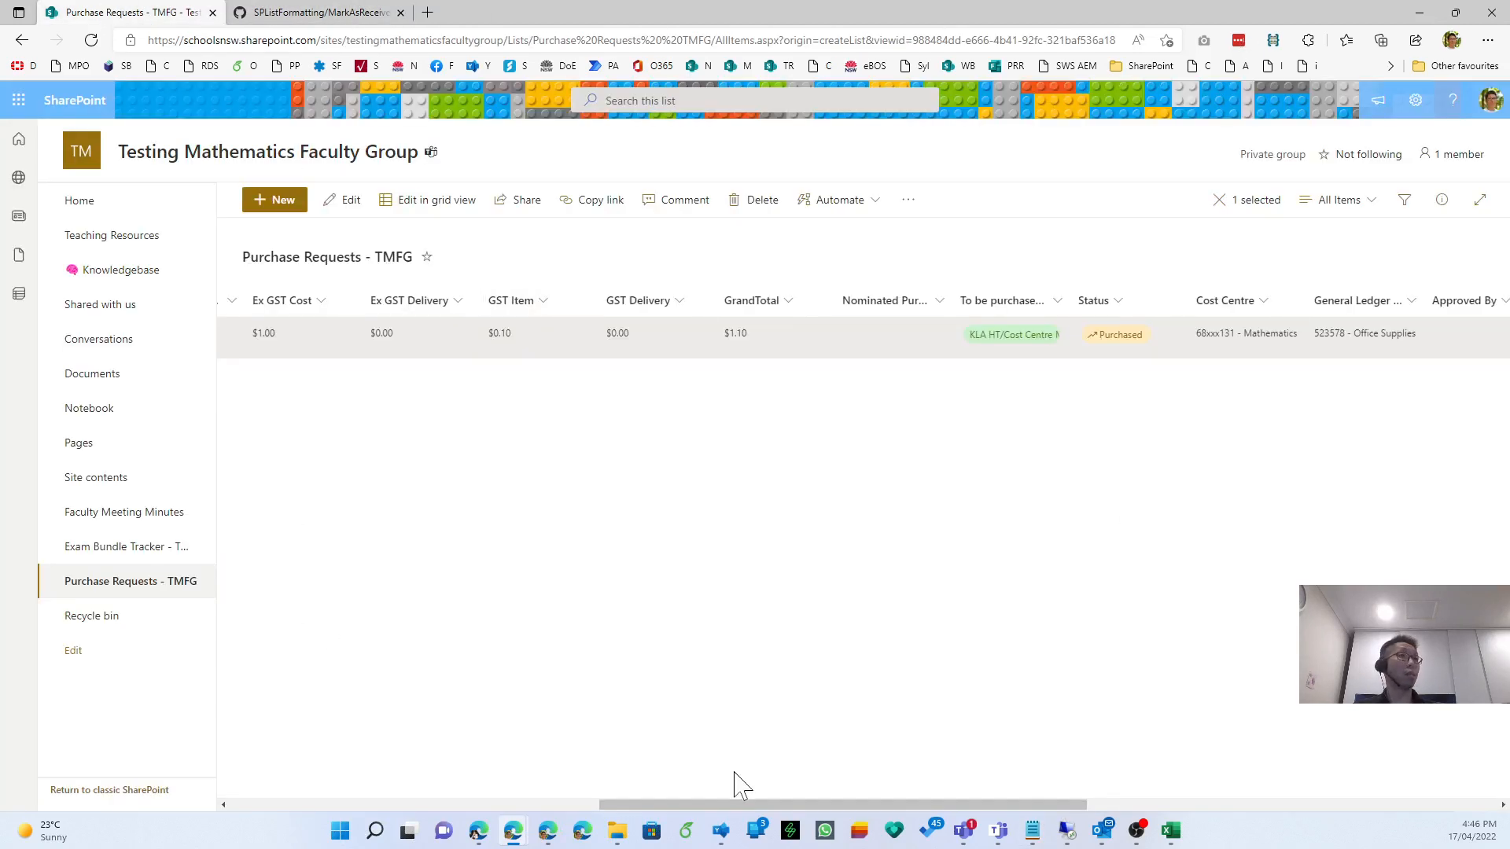
drag(755, 806, 1166, 806)
click(1361, 301)
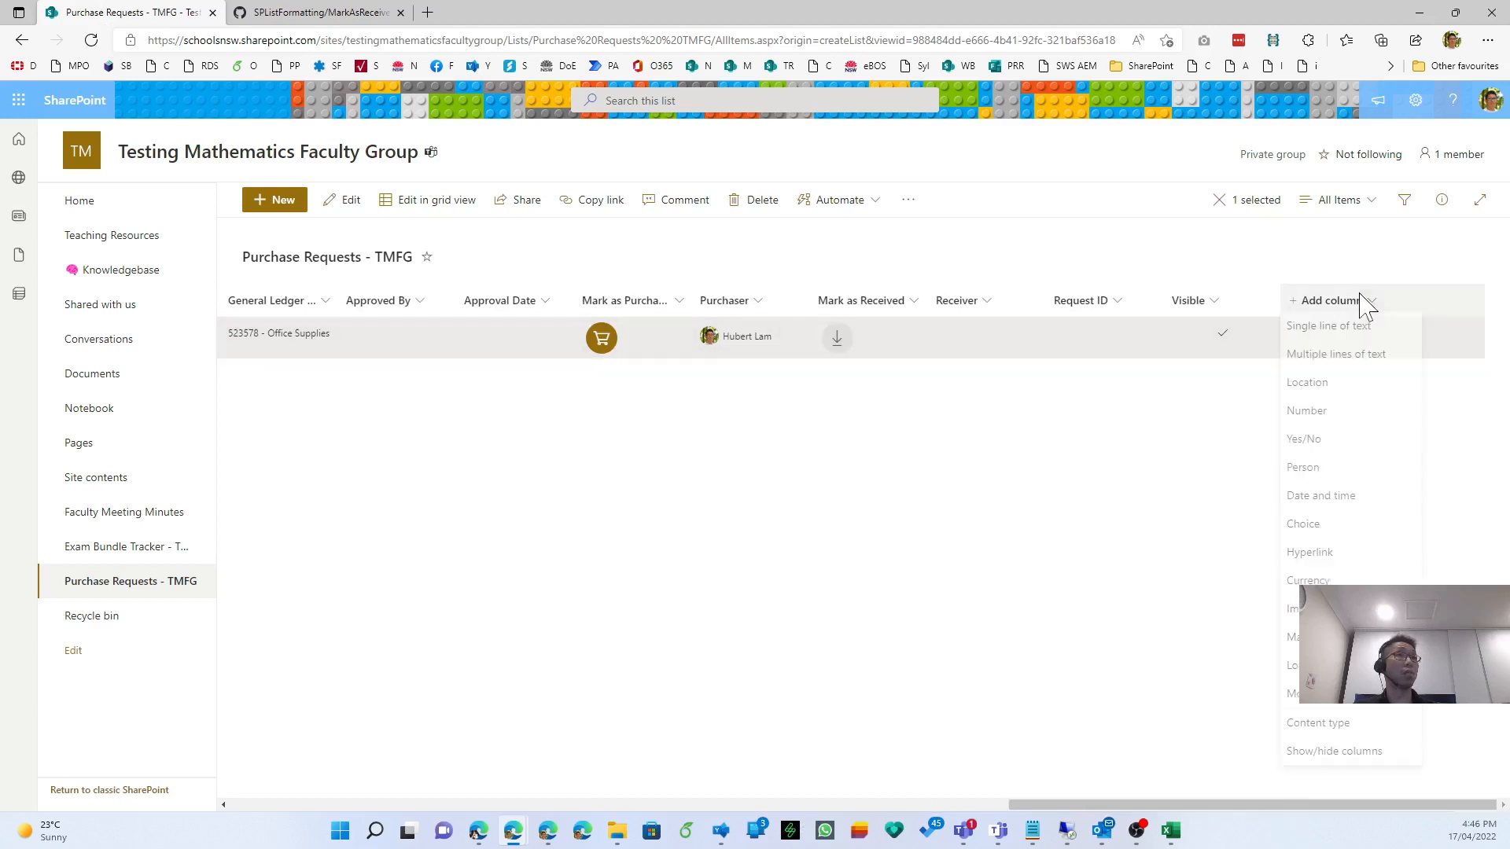
click(1361, 372)
text(Status Updates)
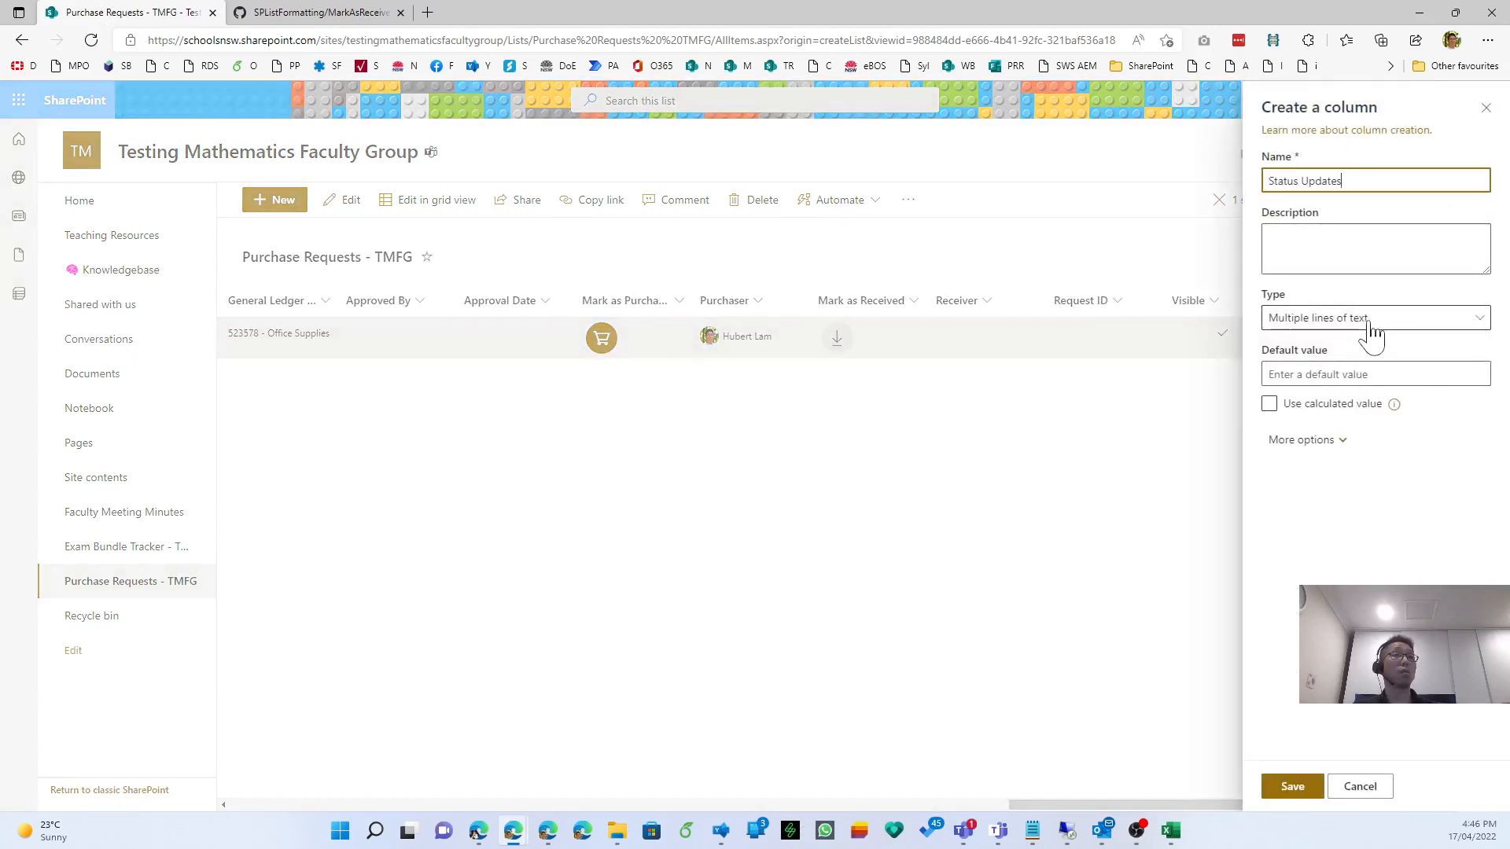
click(1307, 441)
click(1276, 509)
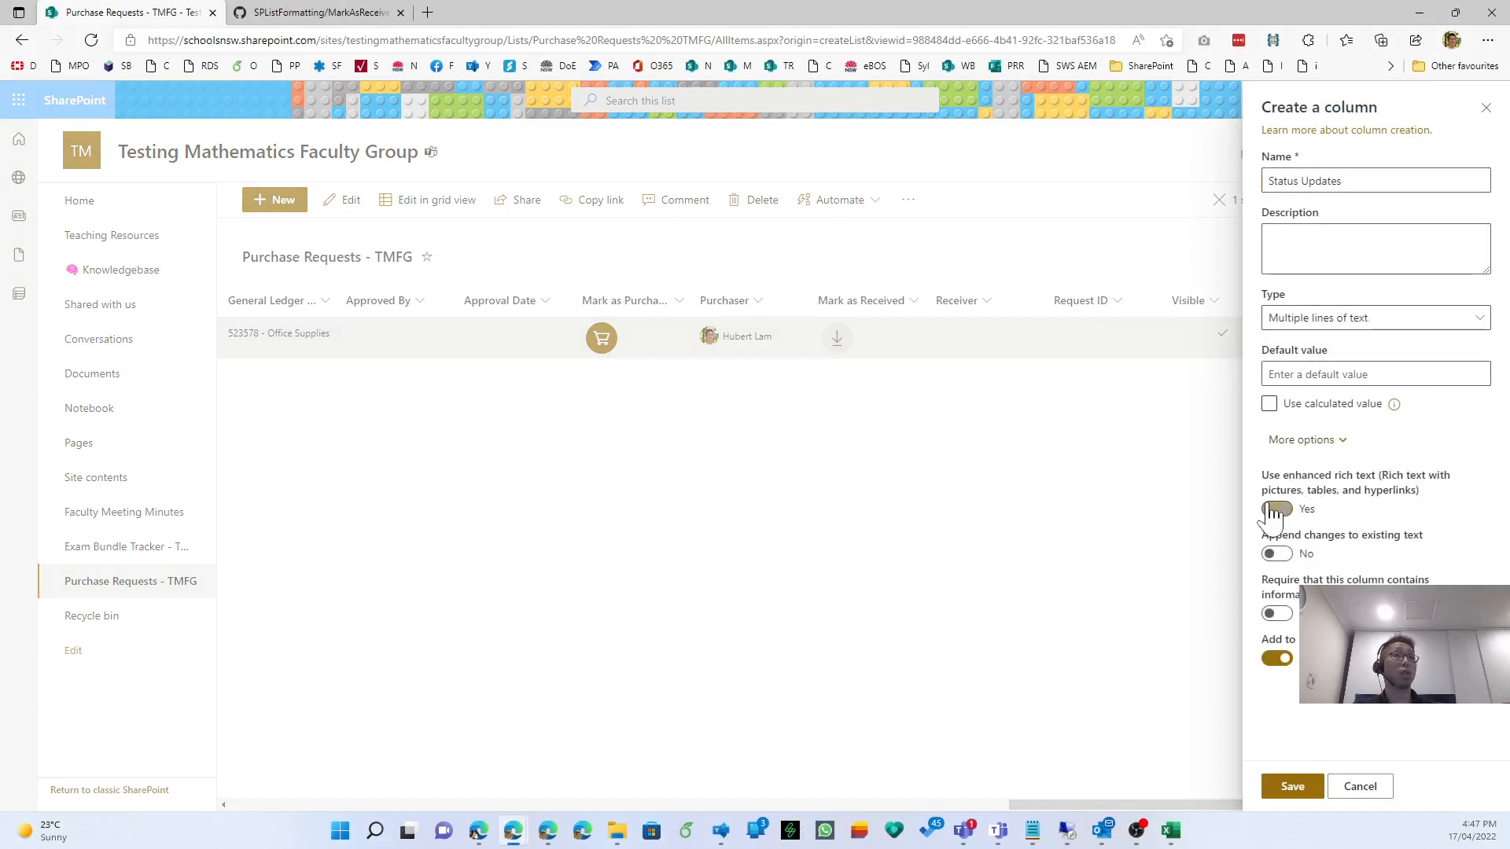
click(1292, 785)
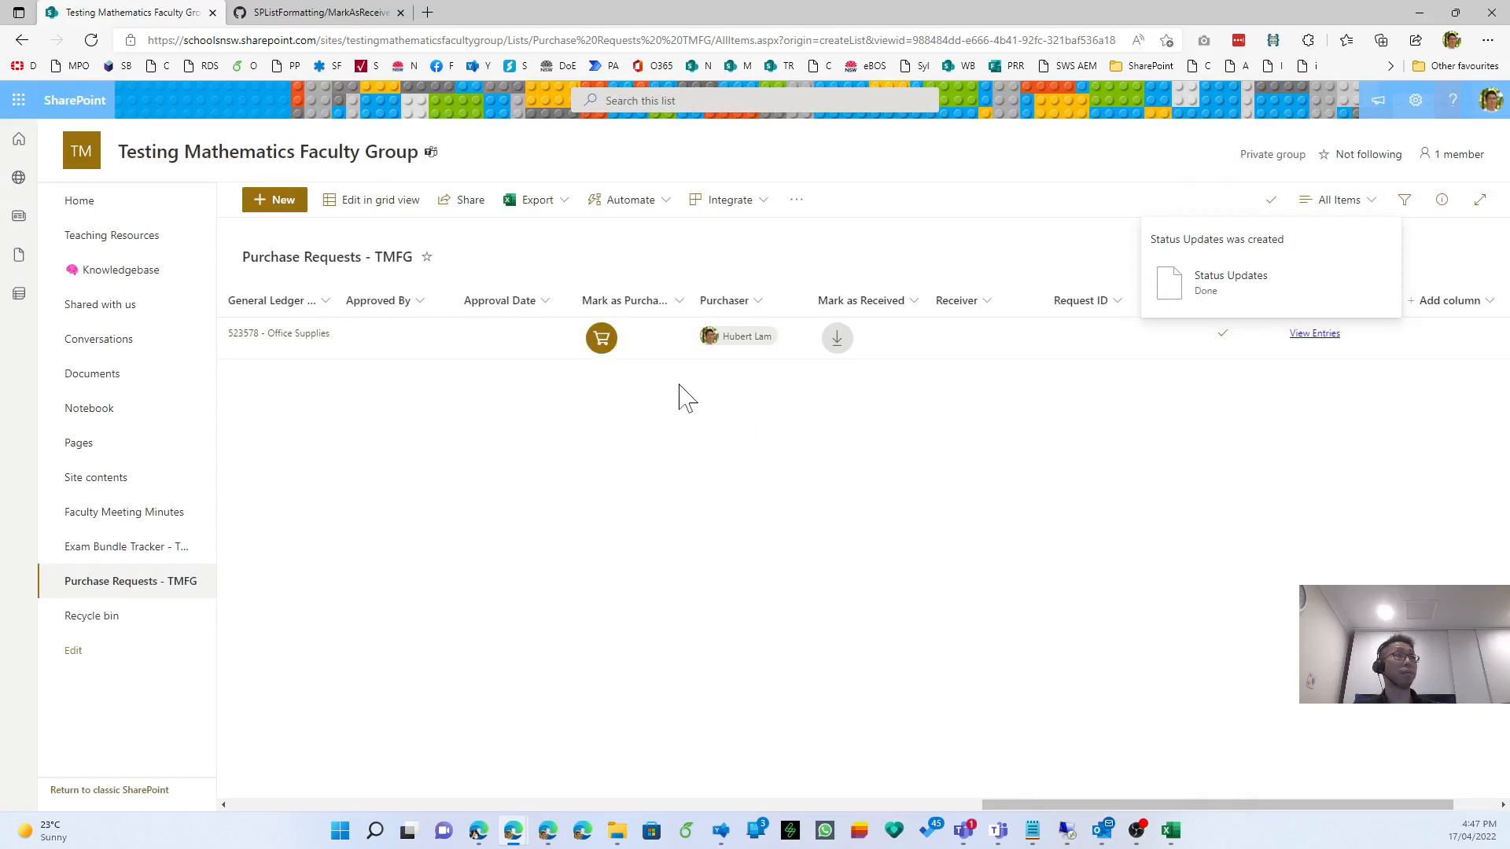
Unmark the Testing request as purchased, mark it as purchased again, and review the Status Updates entries on its item page.
click(602, 340)
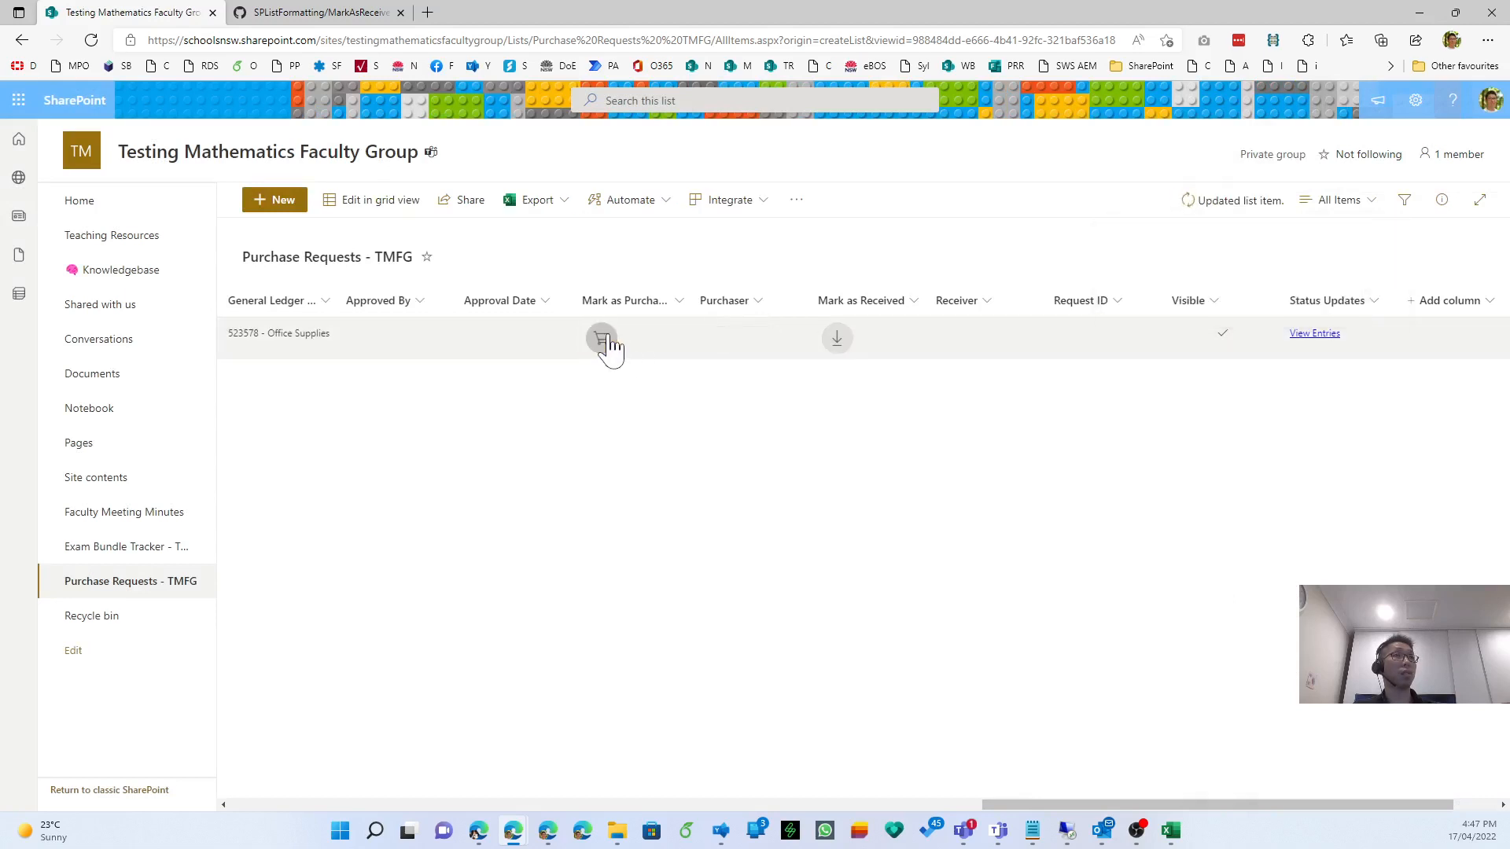
click(1319, 336)
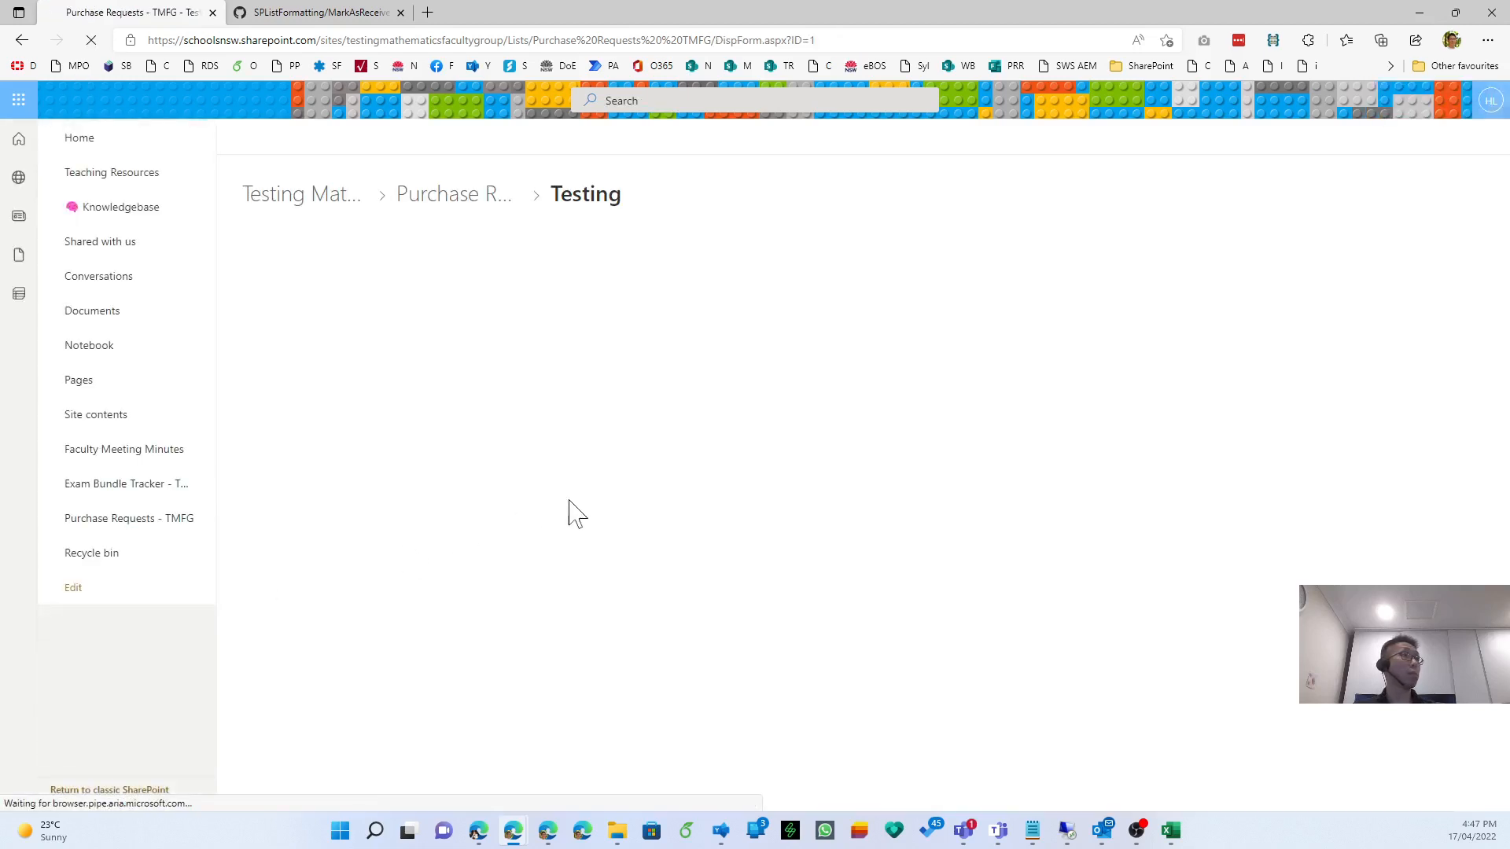
scroll(499, 492, down, 10)
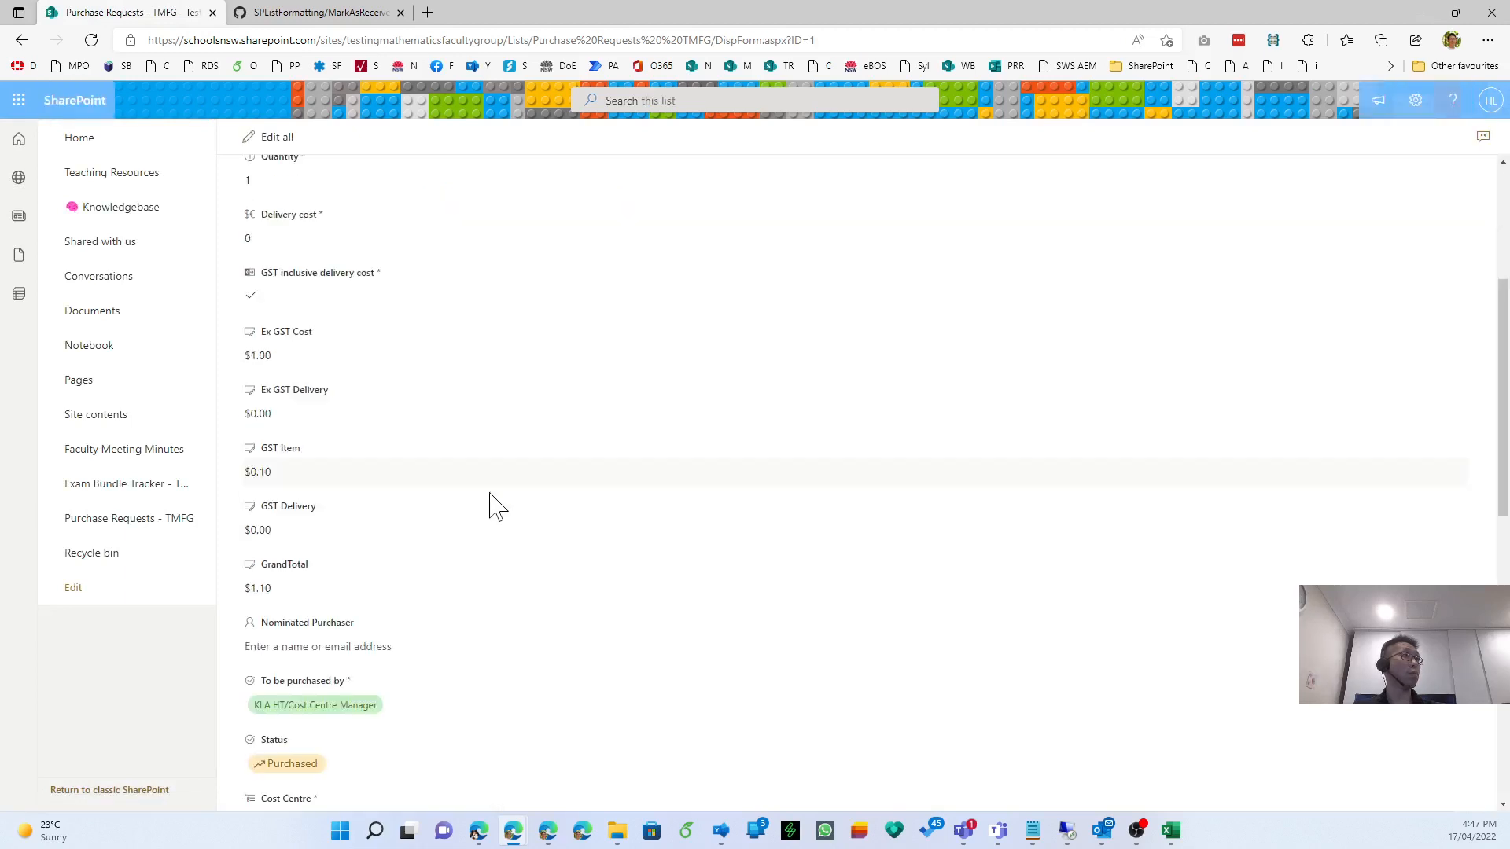
scroll(483, 515, down, 4)
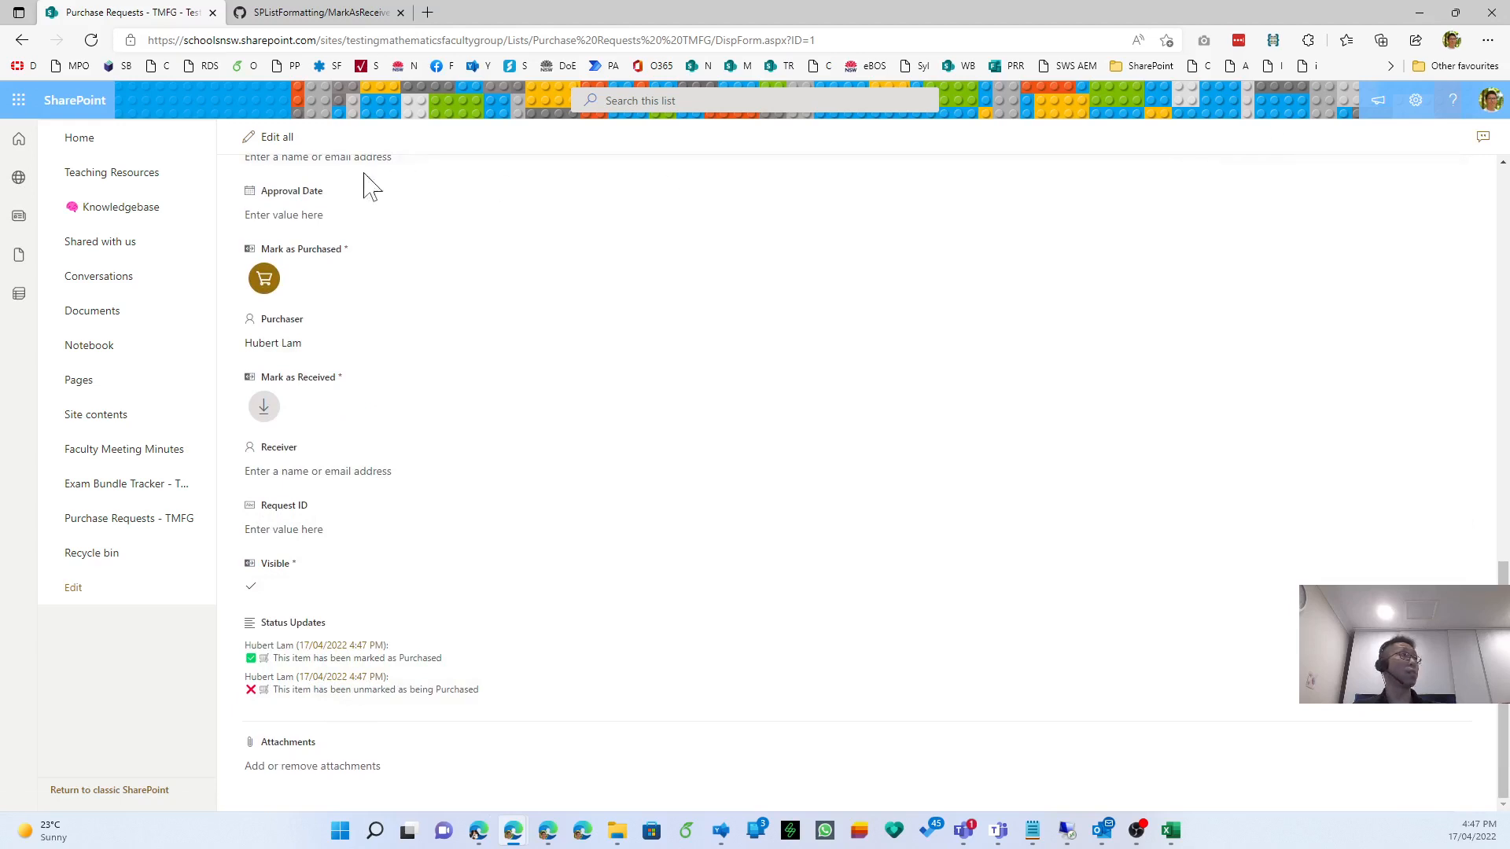
scroll(388, 472, up, 15)
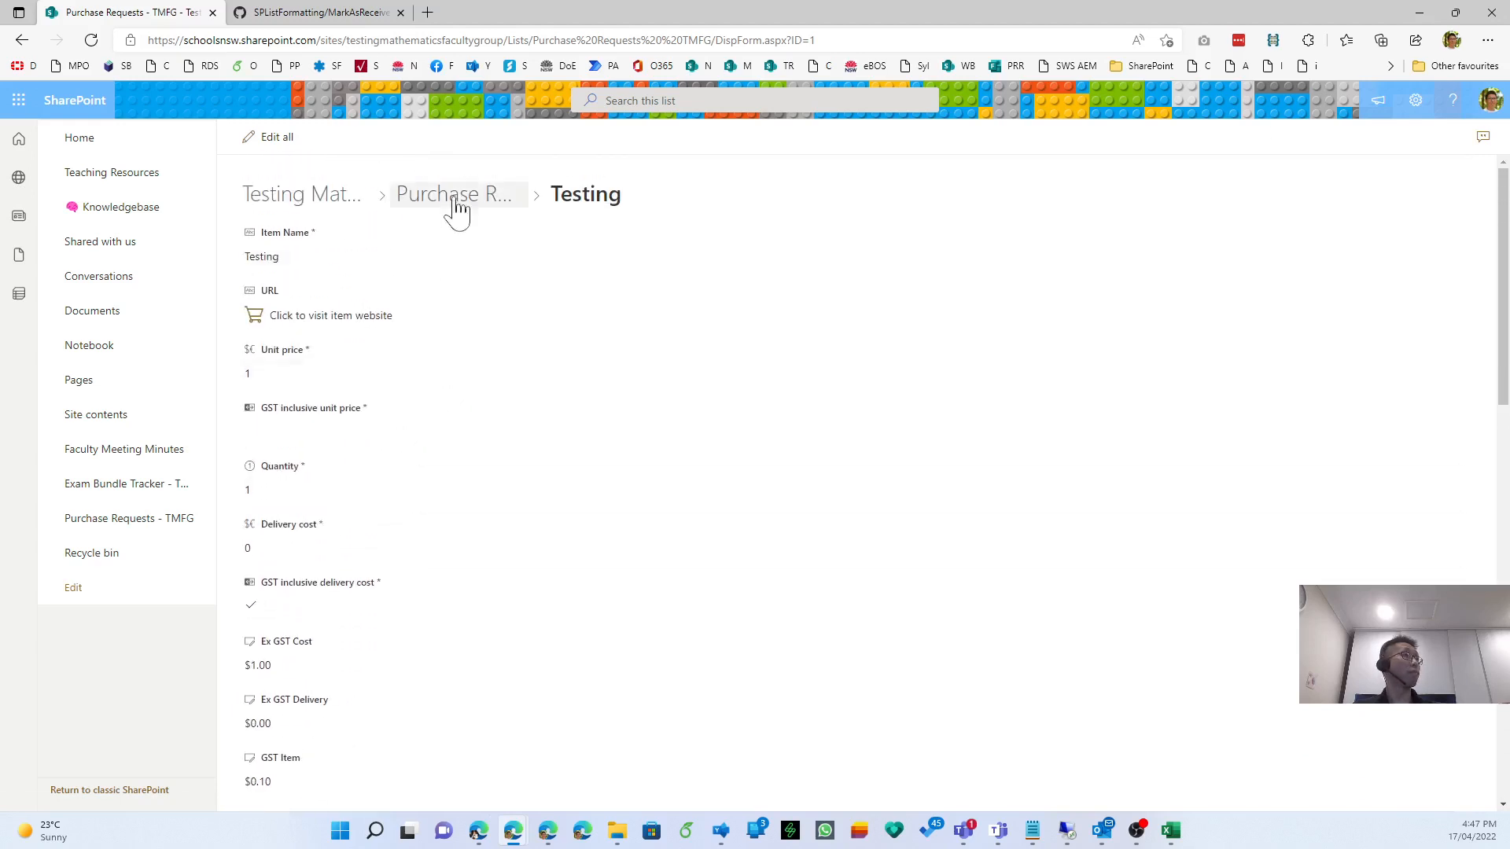
Return to the list, mark the Testing request as received and unmark it again, and review the Status Updates entries in its details.
click(497, 192)
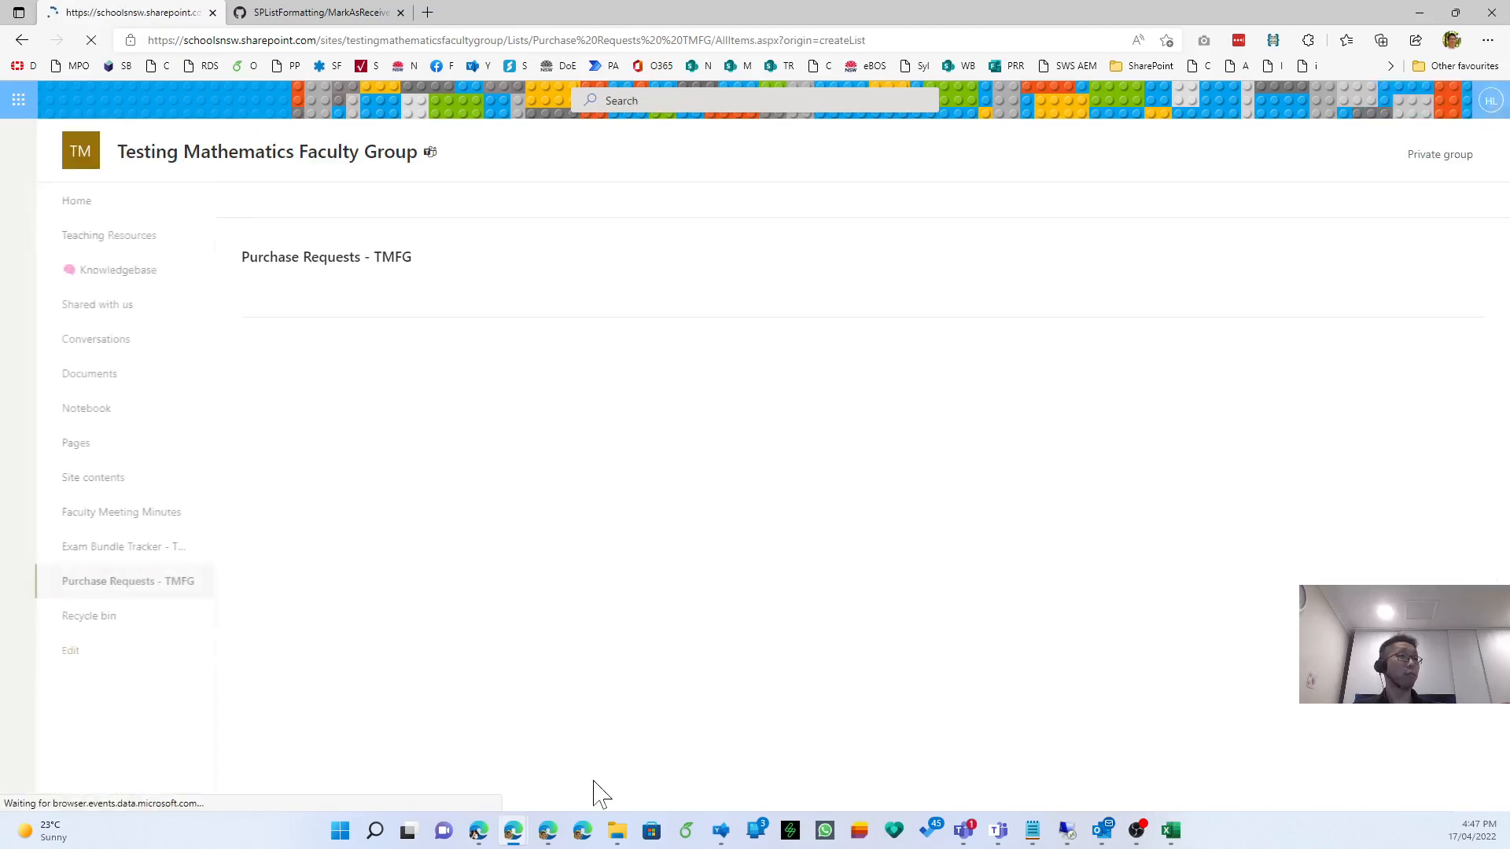
drag(647, 802, 1343, 821)
click(1009, 338)
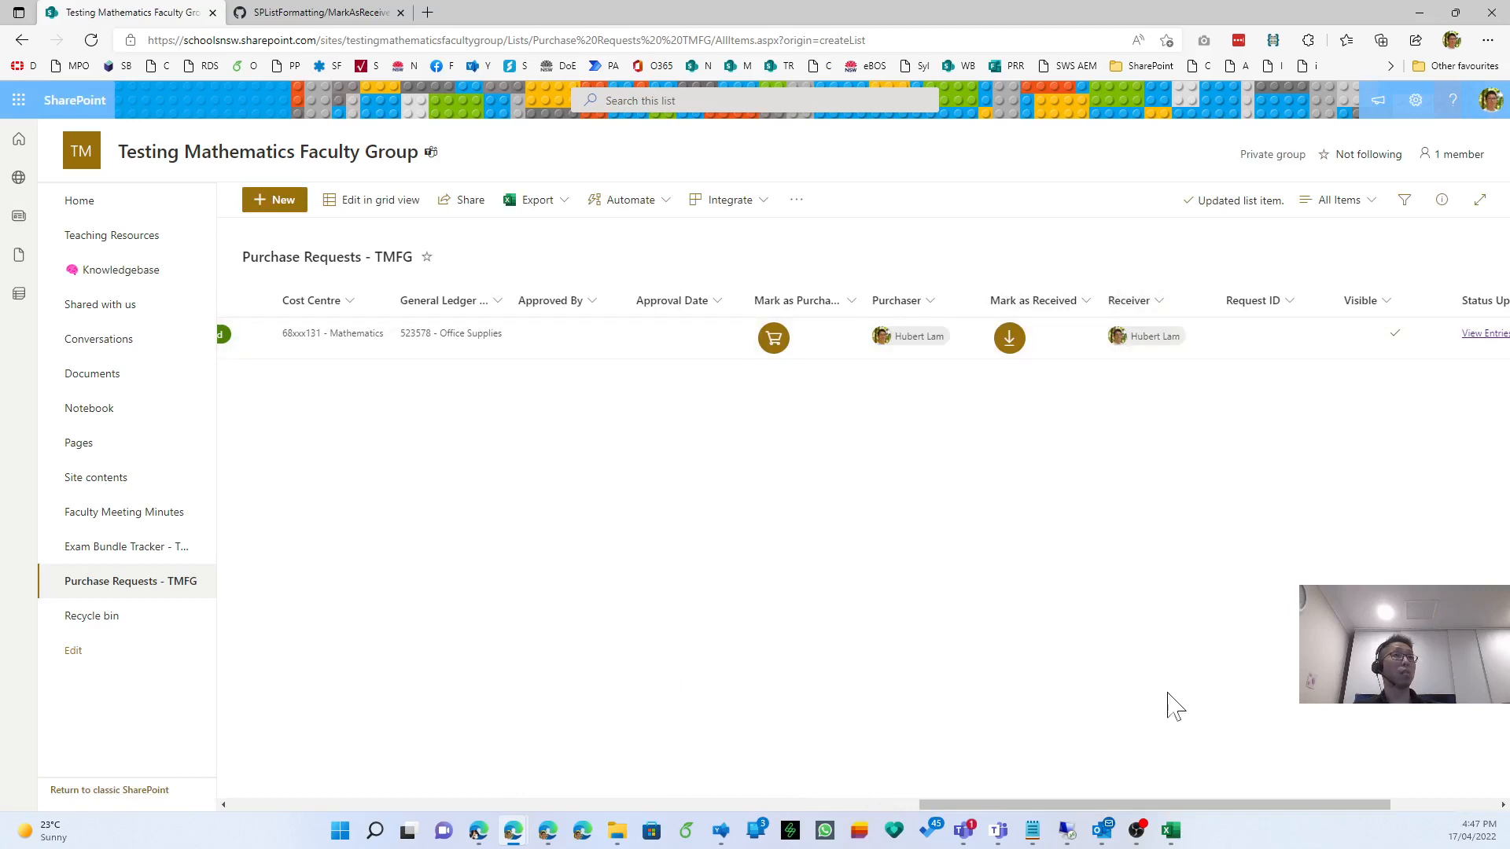
drag(1234, 804, 1339, 805)
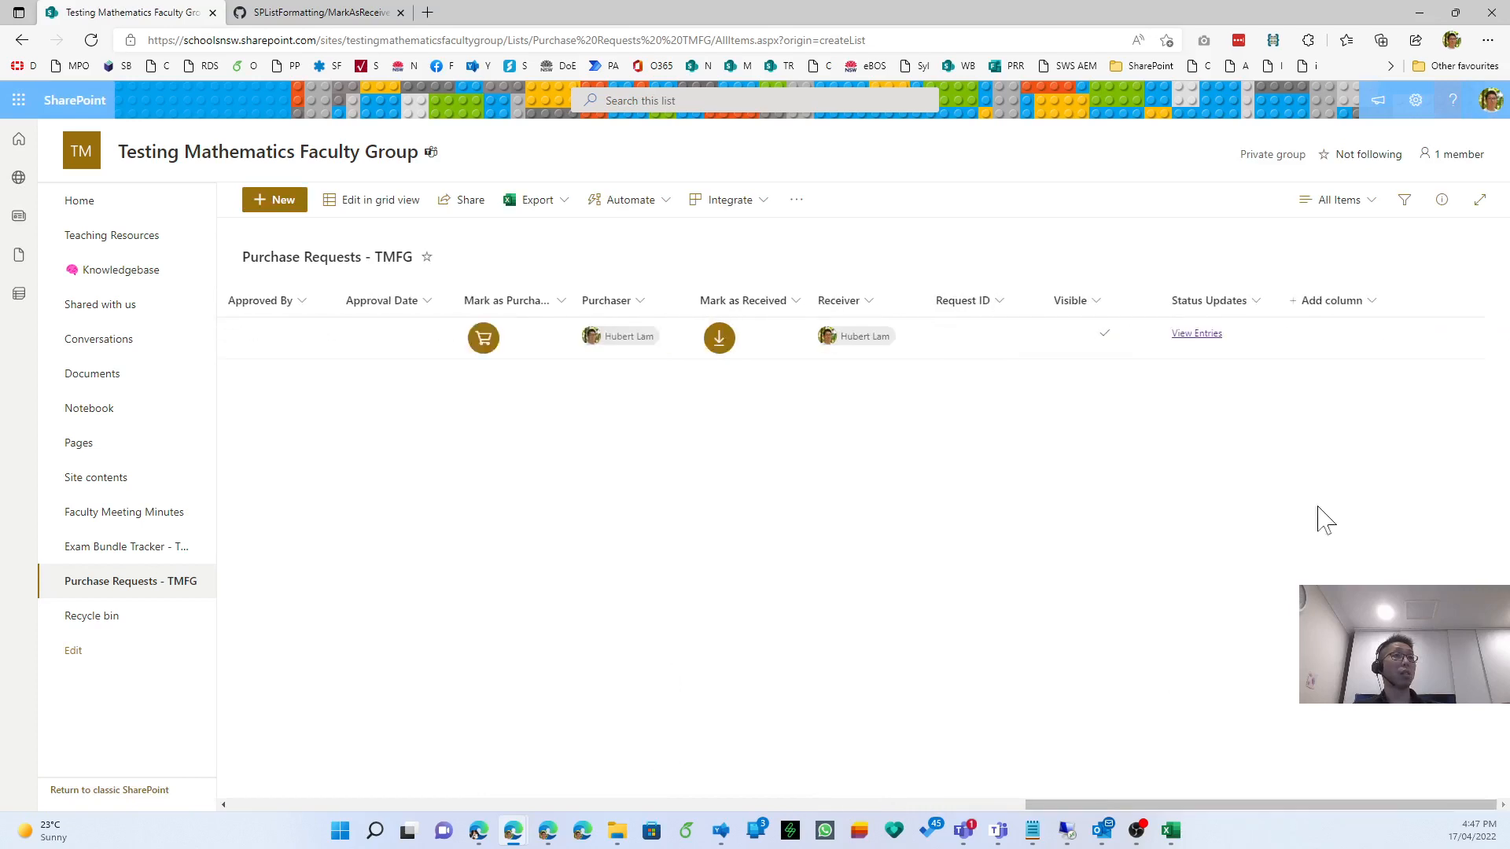
click(716, 345)
double_click(1268, 354)
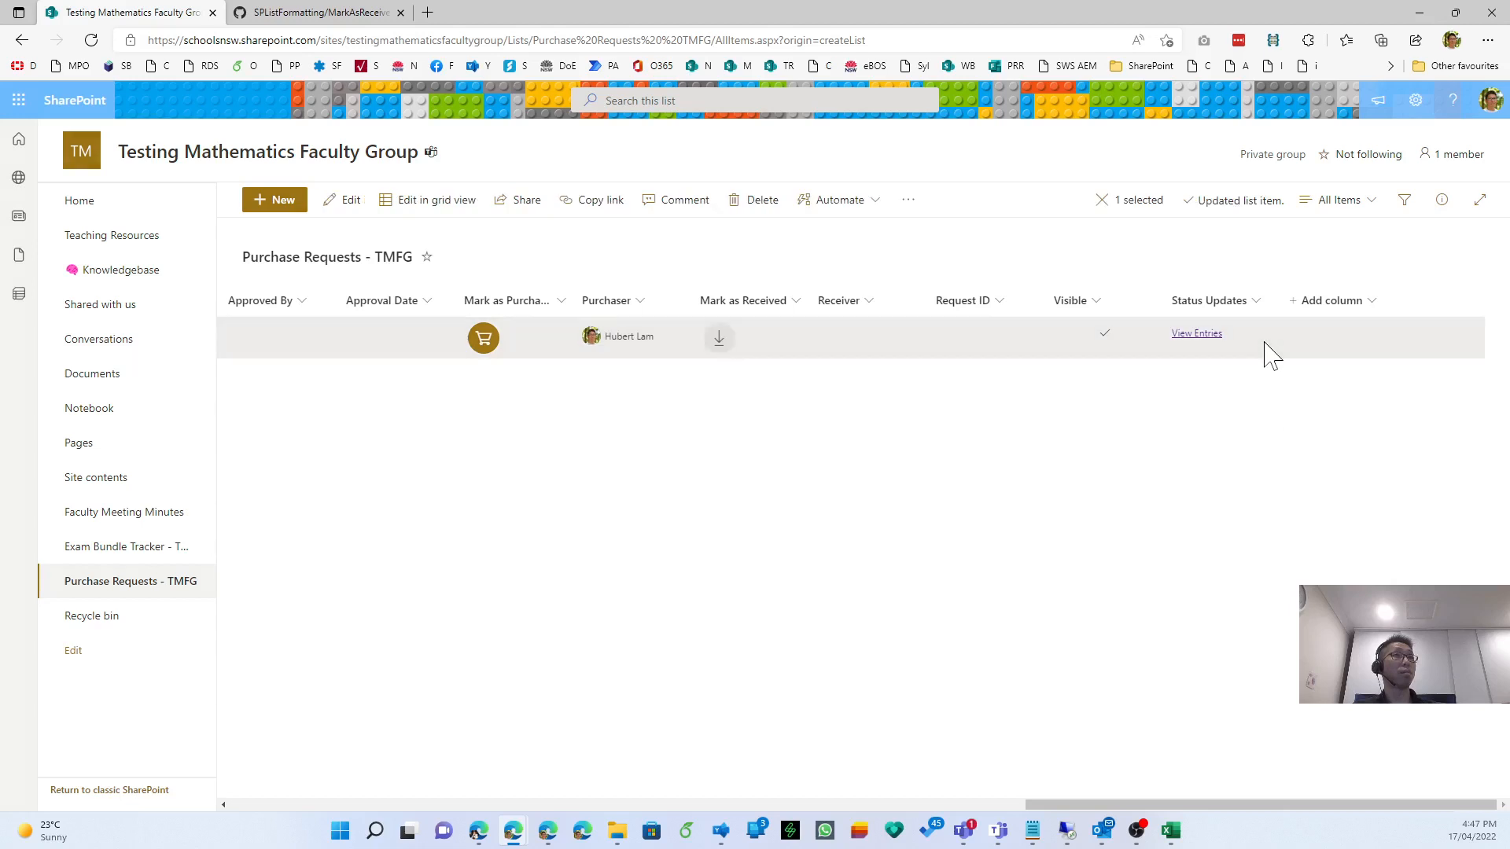
scroll(1124, 535, down, 5)
scroll(1122, 517, down, 5)
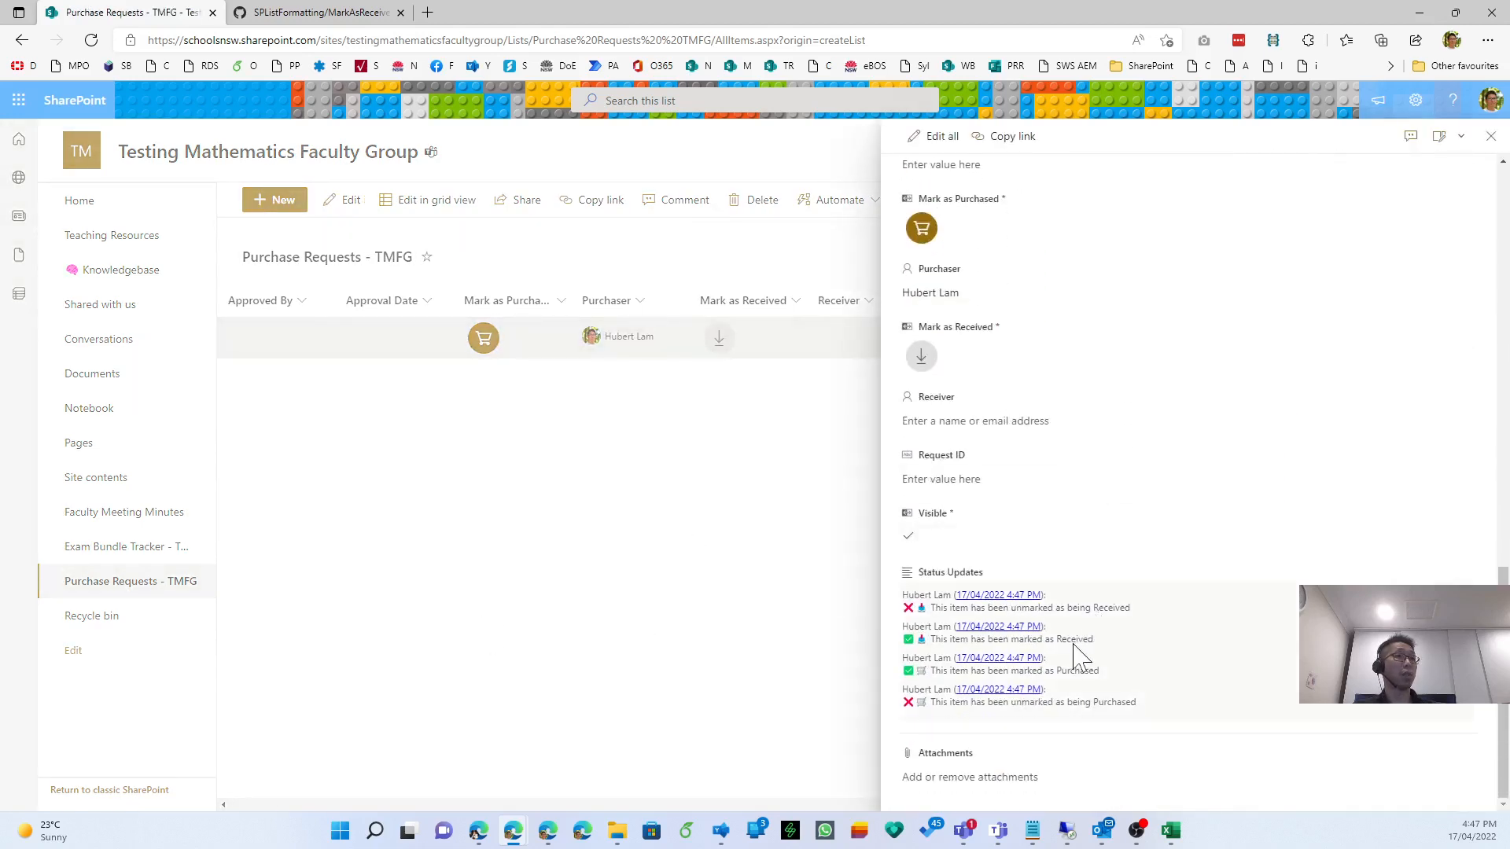
click(1488, 138)
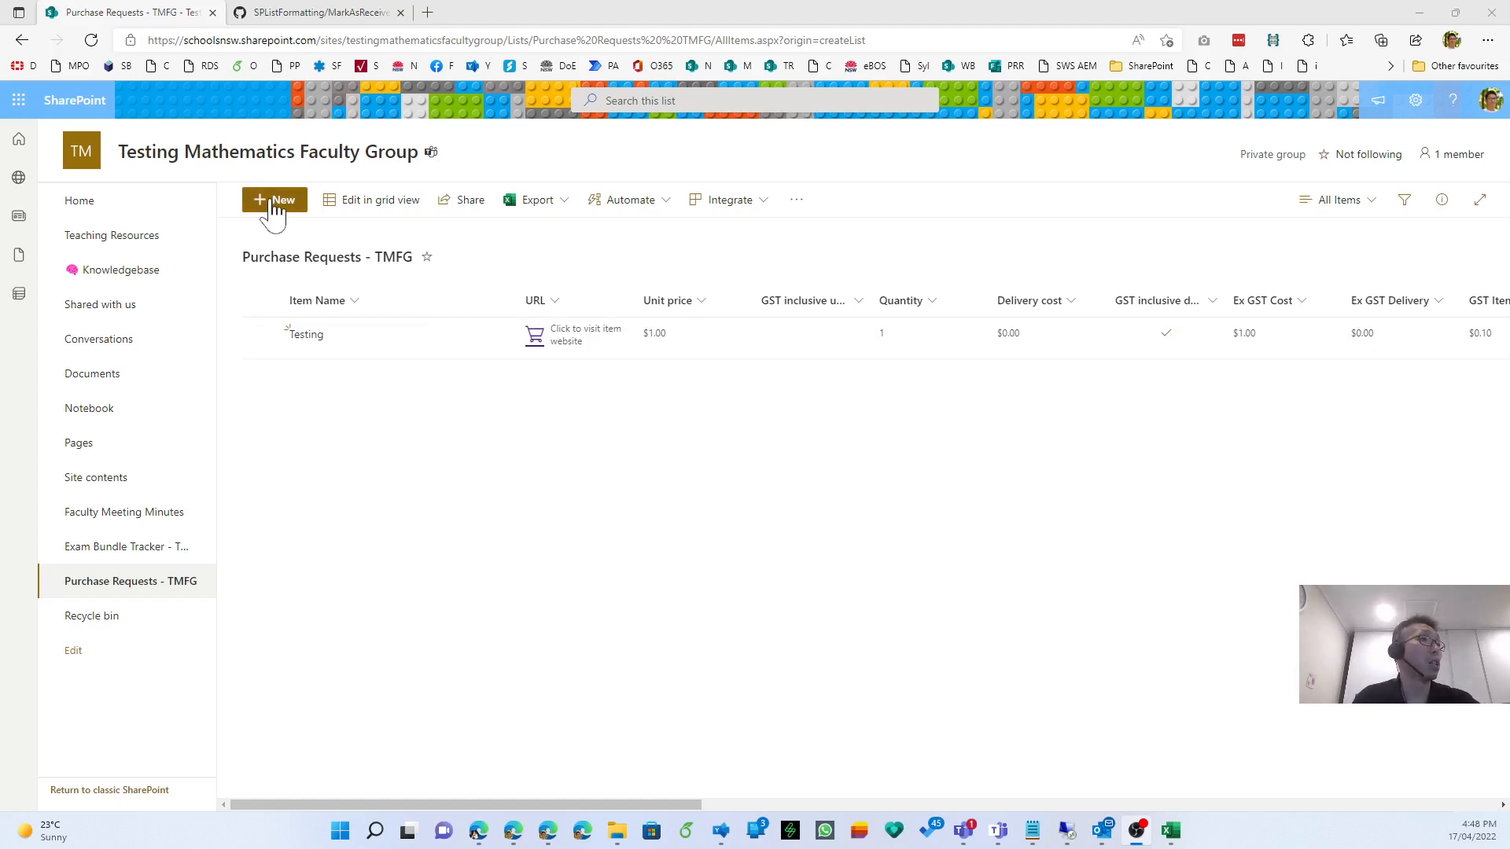
click(936, 595)
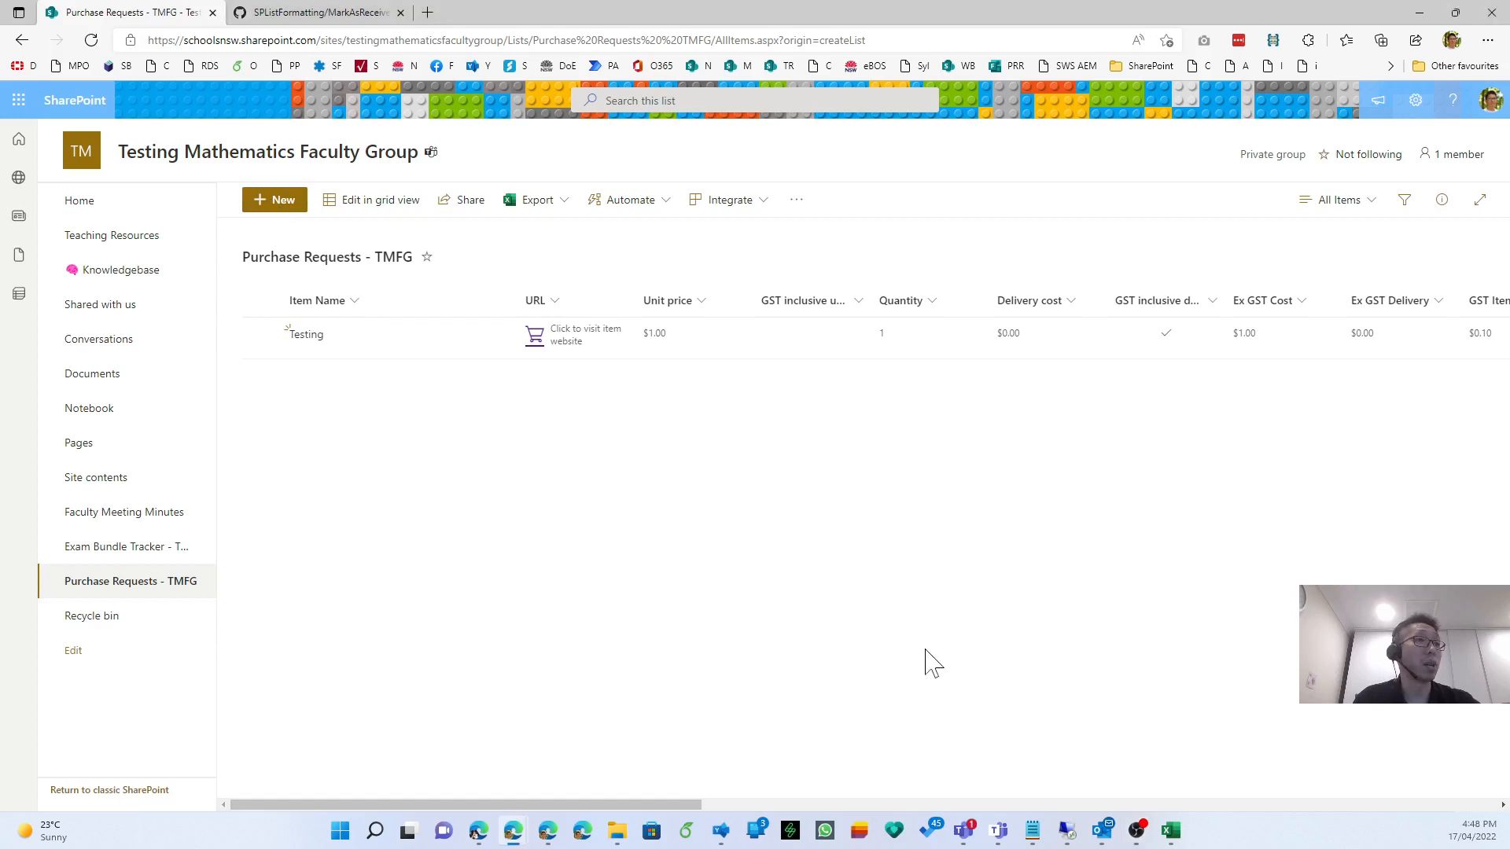